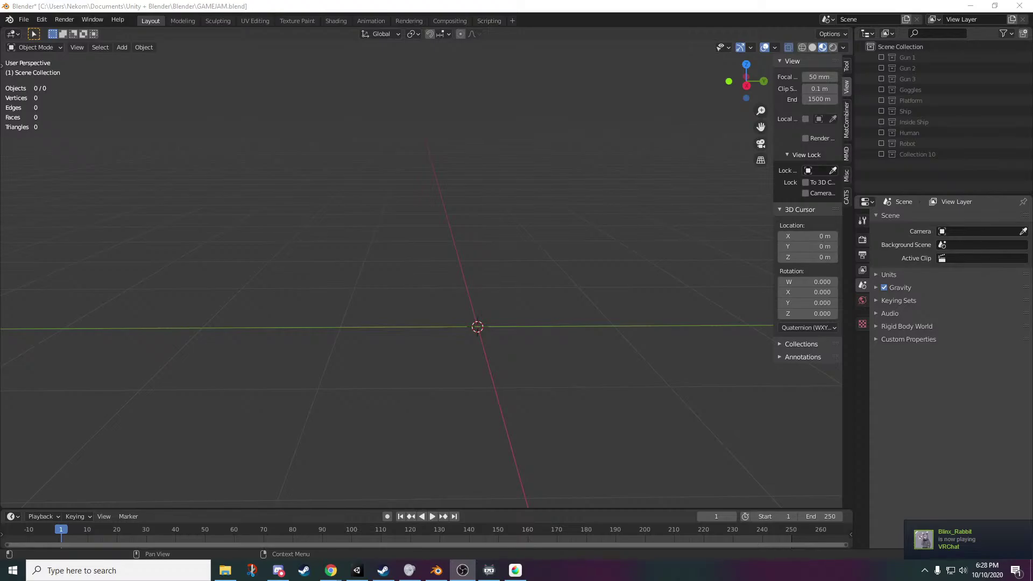
left_click(763, 314)
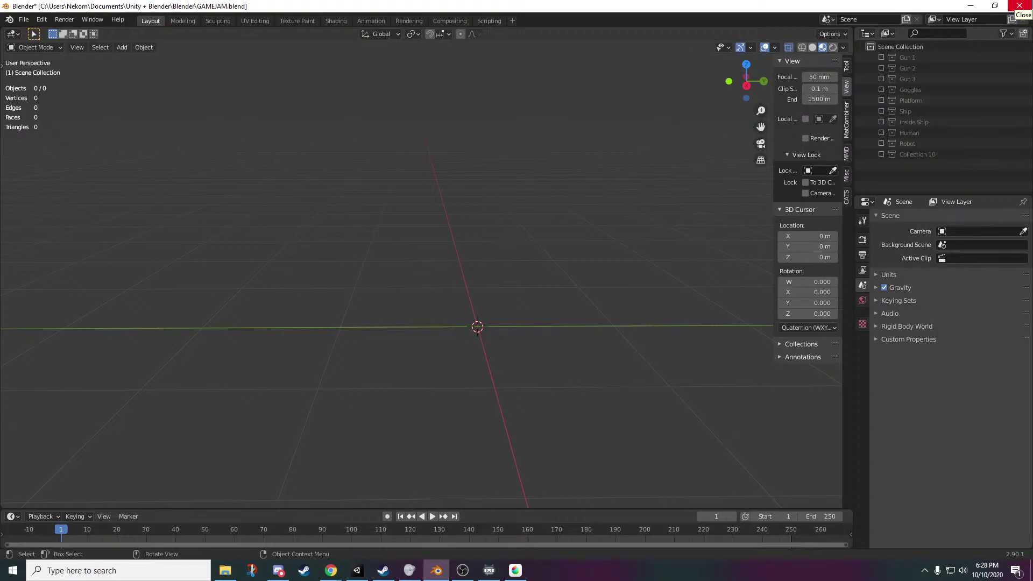
left_click(1020, 5)
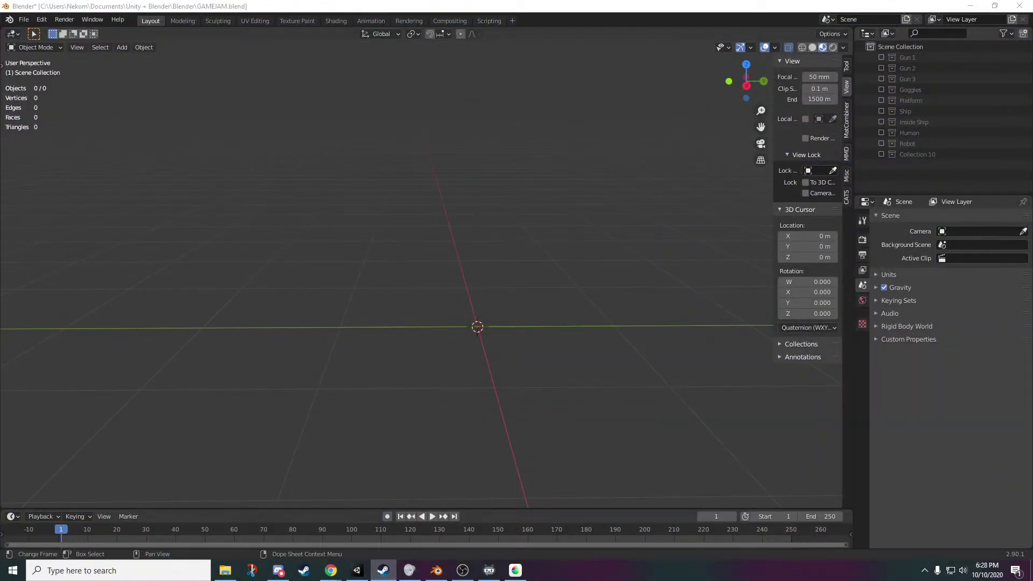
left_click(1001, 53)
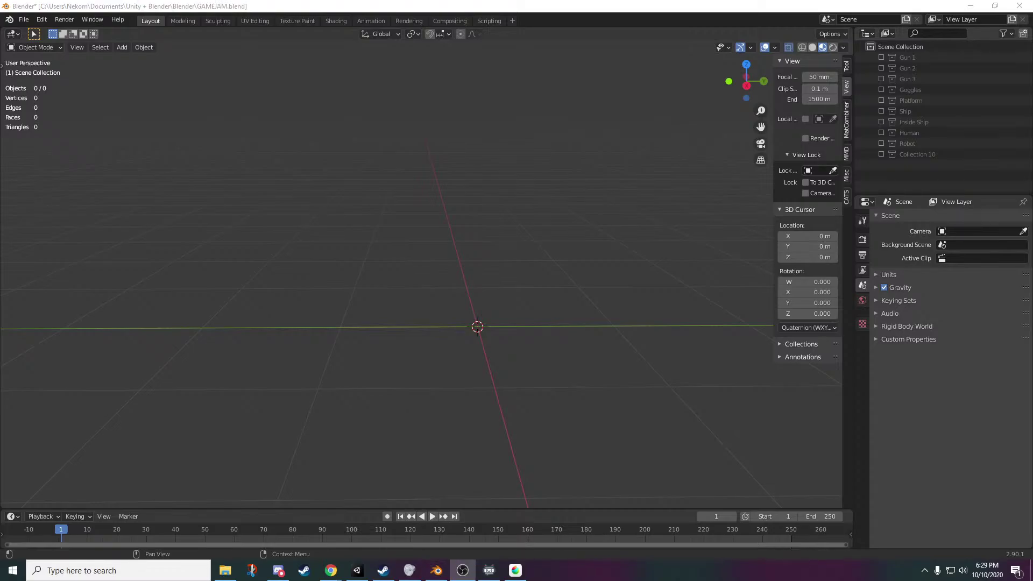
- Switch to Unity and examine the player, stairs, capsule and sphere in the sample scene from several angles
left_click(357, 571)
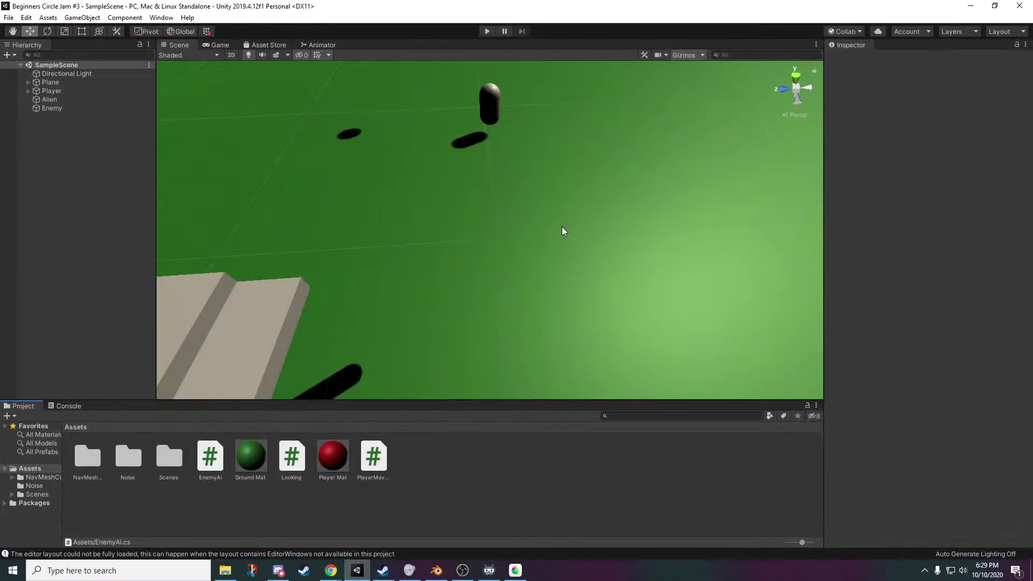
scroll(549, 319, "down", 6)
right_click_drag(469, 323, 423, 248)
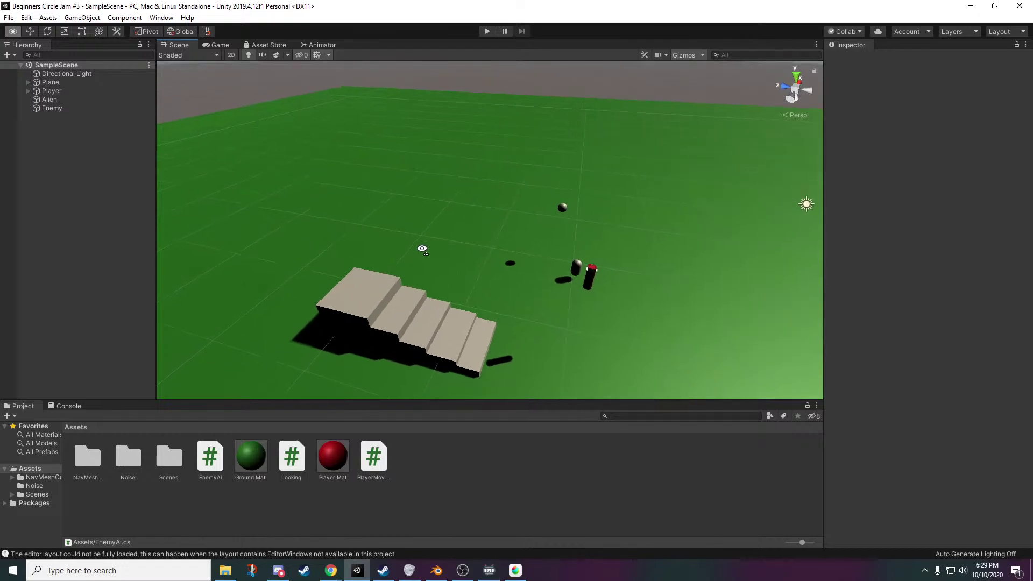
middle_click_drag(579, 256, 514, 227)
right_click_drag(515, 227, 440, 269)
middle_click_drag(613, 307, 506, 224)
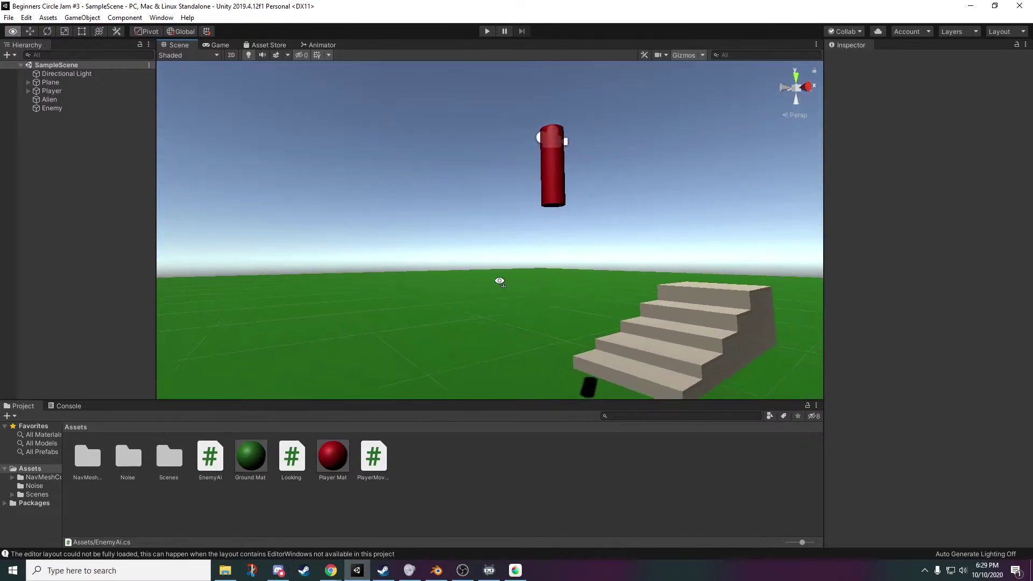
right_click_drag(499, 279, 634, 336)
middle_click_drag(634, 336, 684, 329)
scroll(684, 330, "down", 3)
- Select the parent Player object and lower it along the vertical axis to a Y position of 1.82
left_click(572, 101)
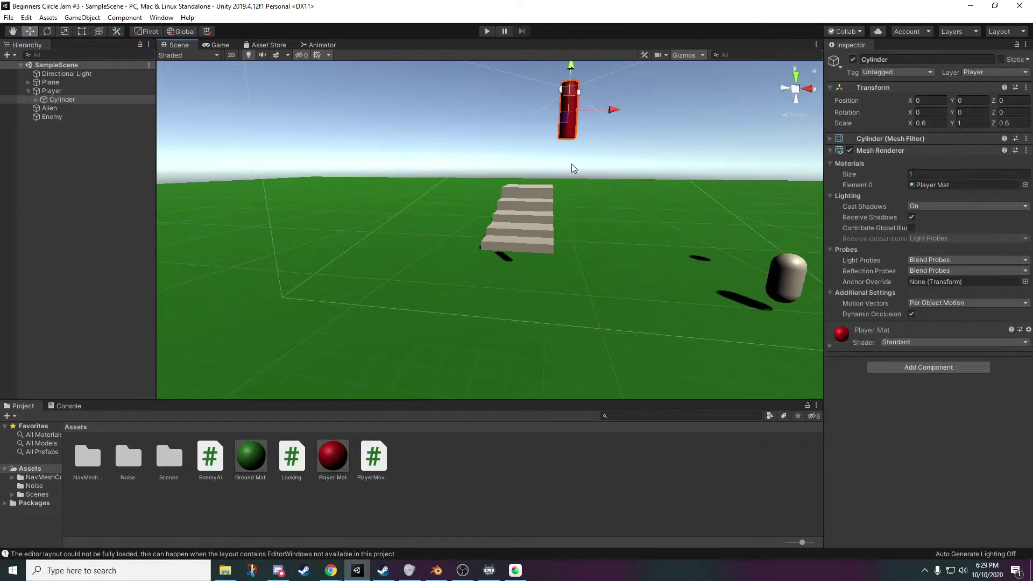
left_click(94, 92)
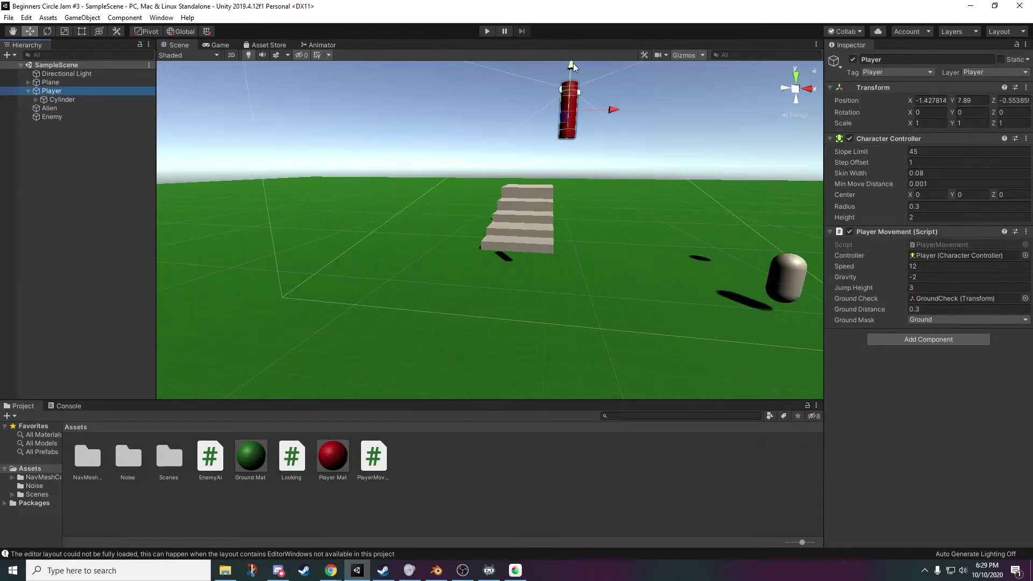
left_click_drag(574, 63, 570, 219)
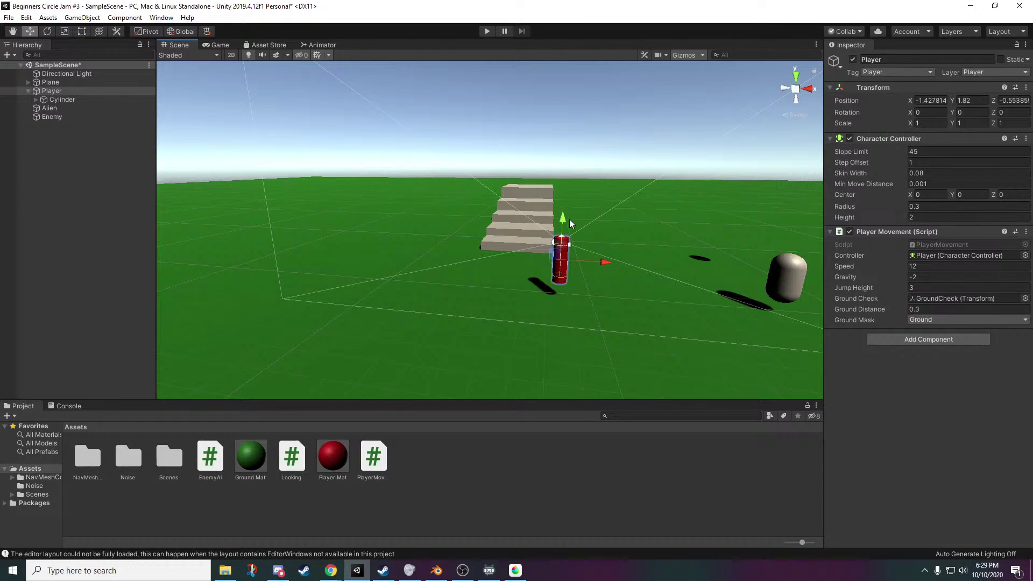
- Run the game and walk the player around the open ground to test movement and the enemy's behaviour
left_click(490, 31)
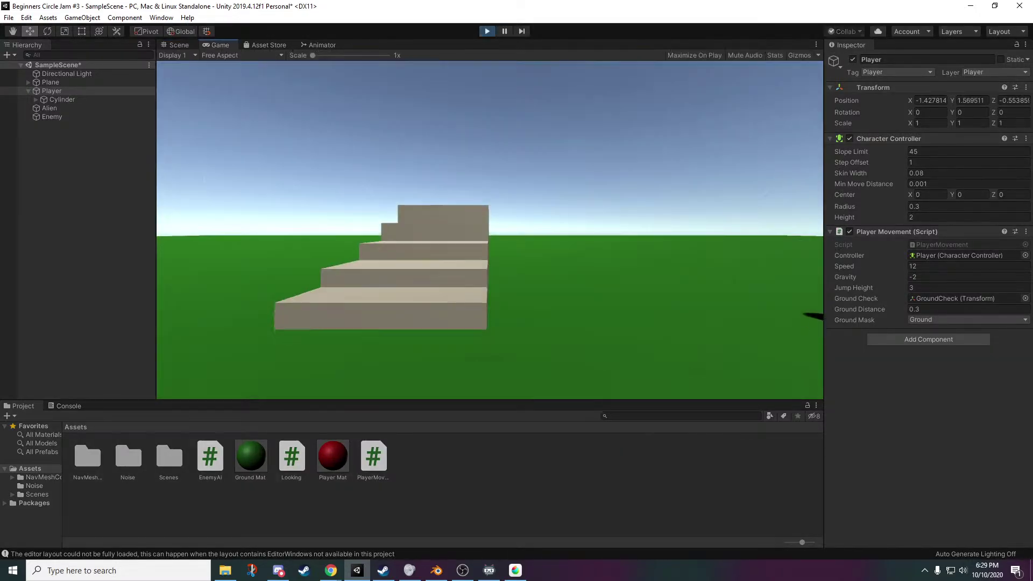
key("s")
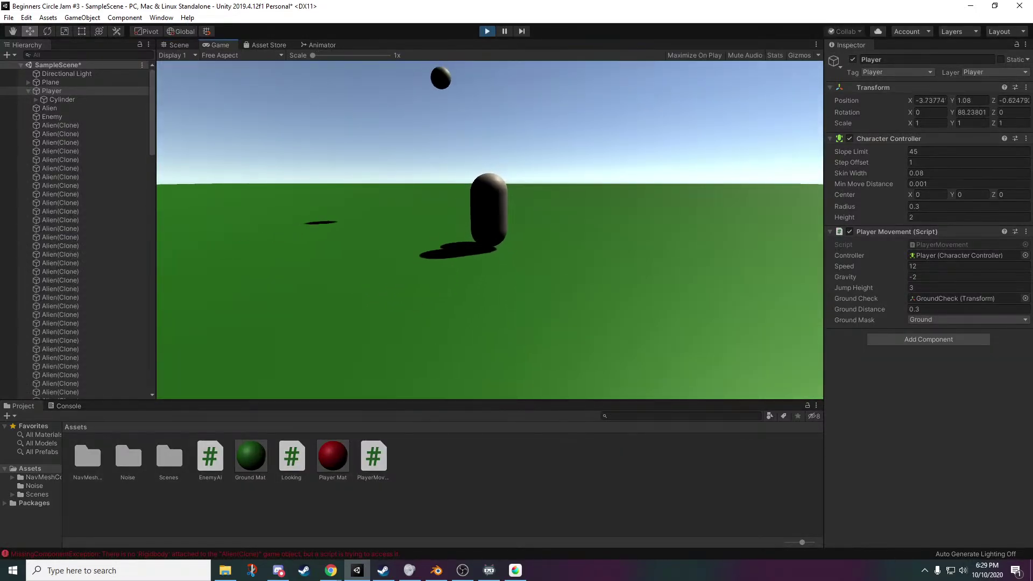
key("s")
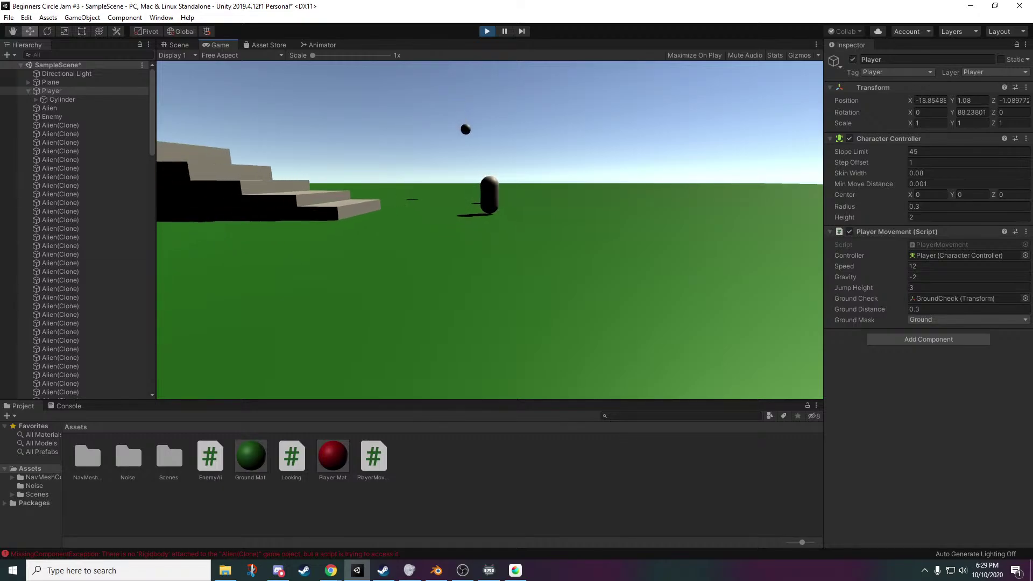
key("s")
key("d")
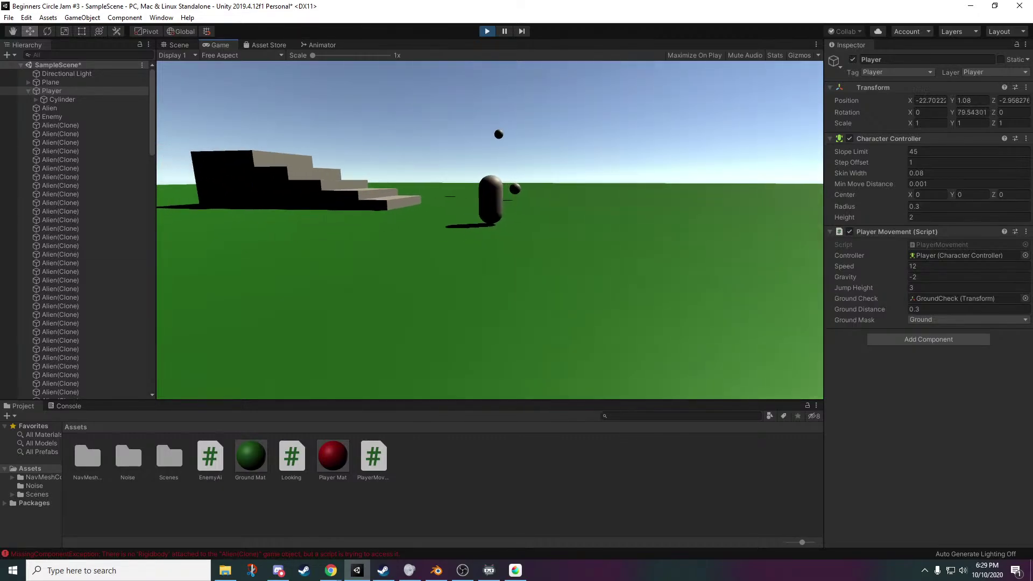
key("d")
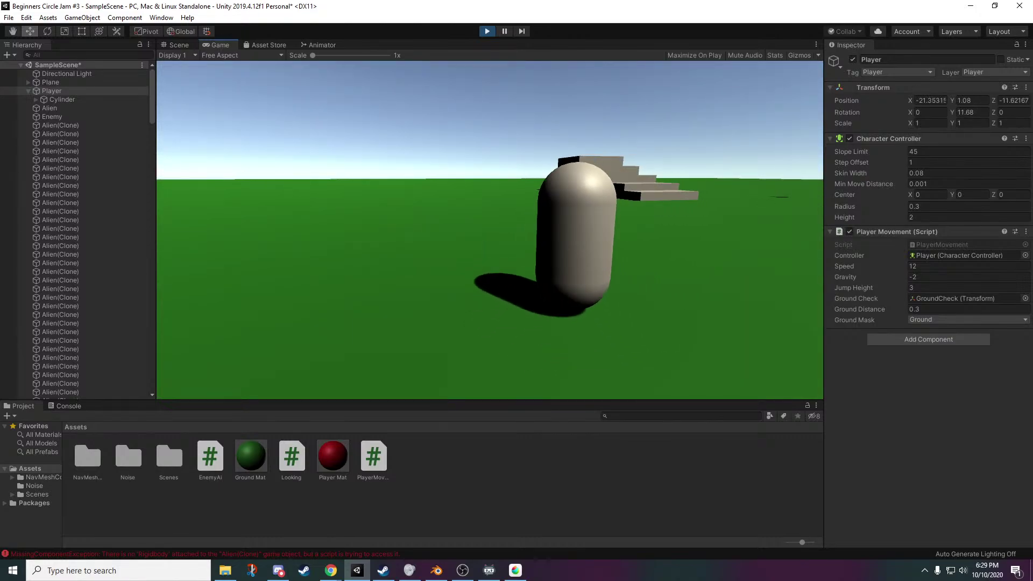
key("s")
key("d")
key("d")
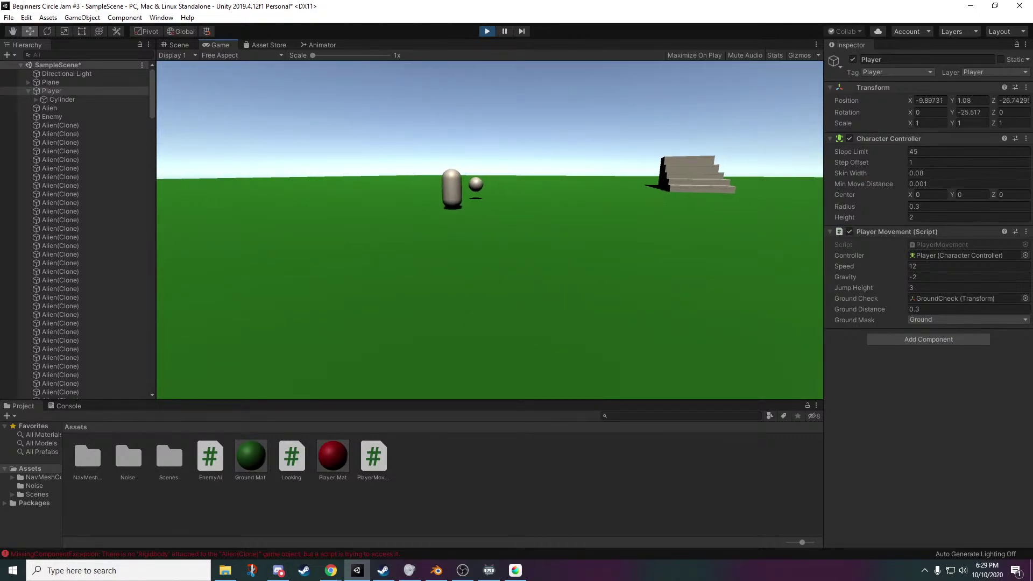
key("w")
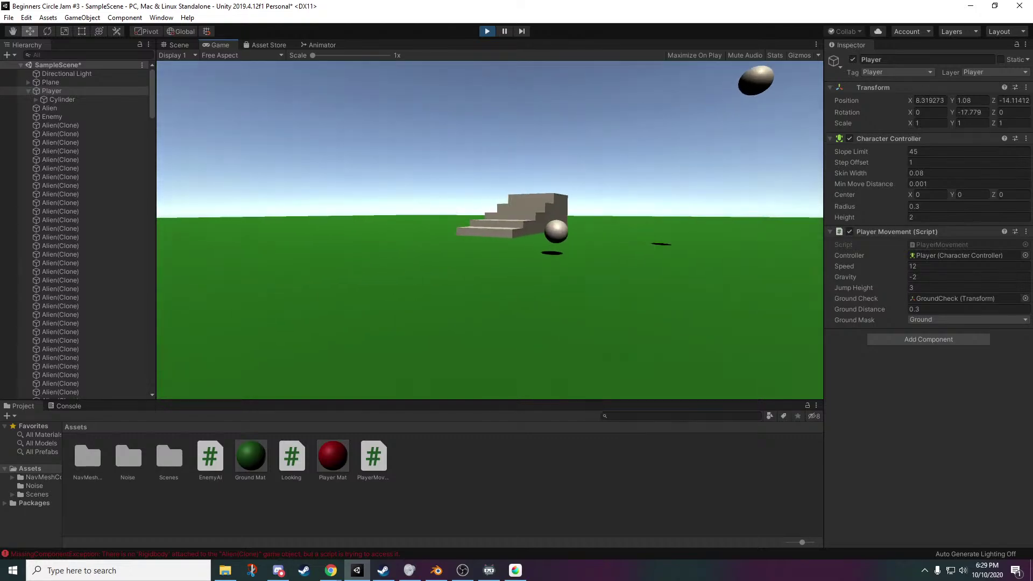
key("w")
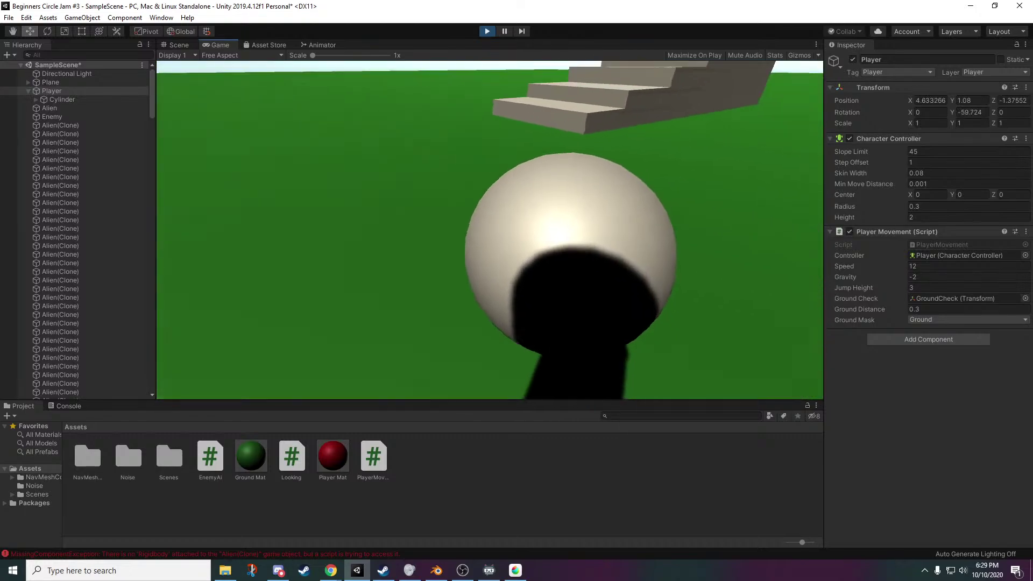
- Test jumping near the sphere and move the player up the staircase and off its far end
key("s")
key("space")
key("w")
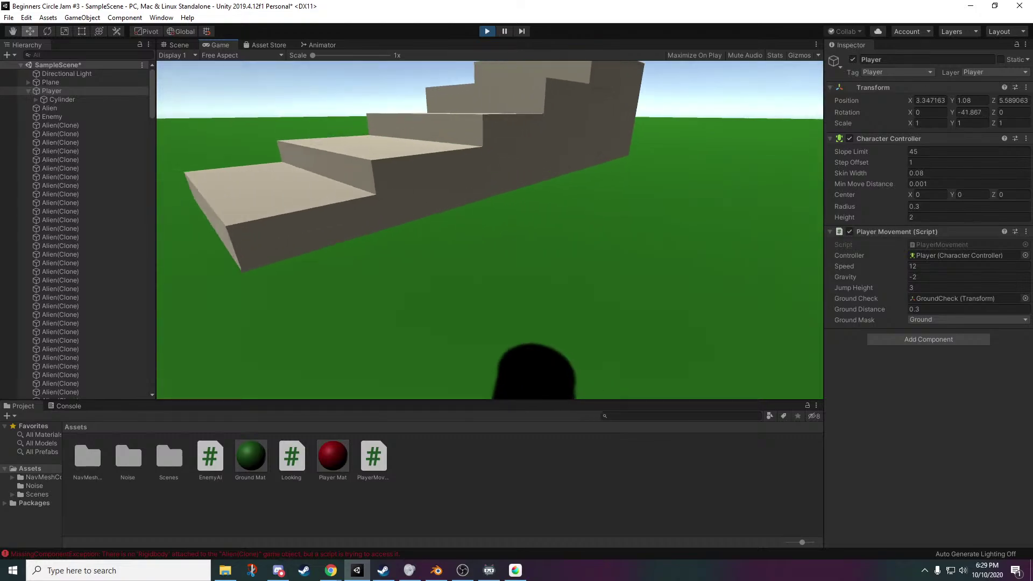
key("w")
key("space")
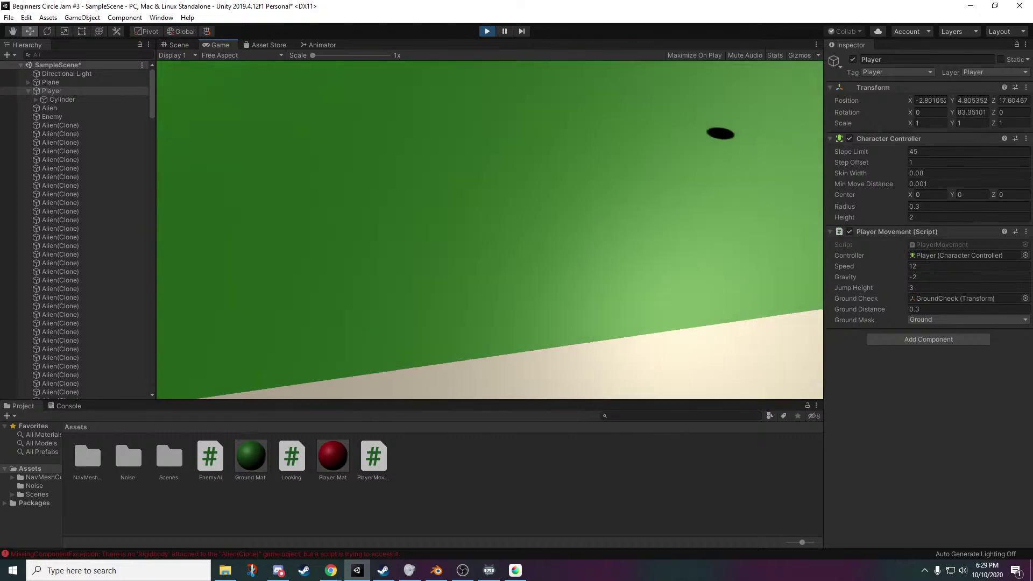
key("s")
key("s")
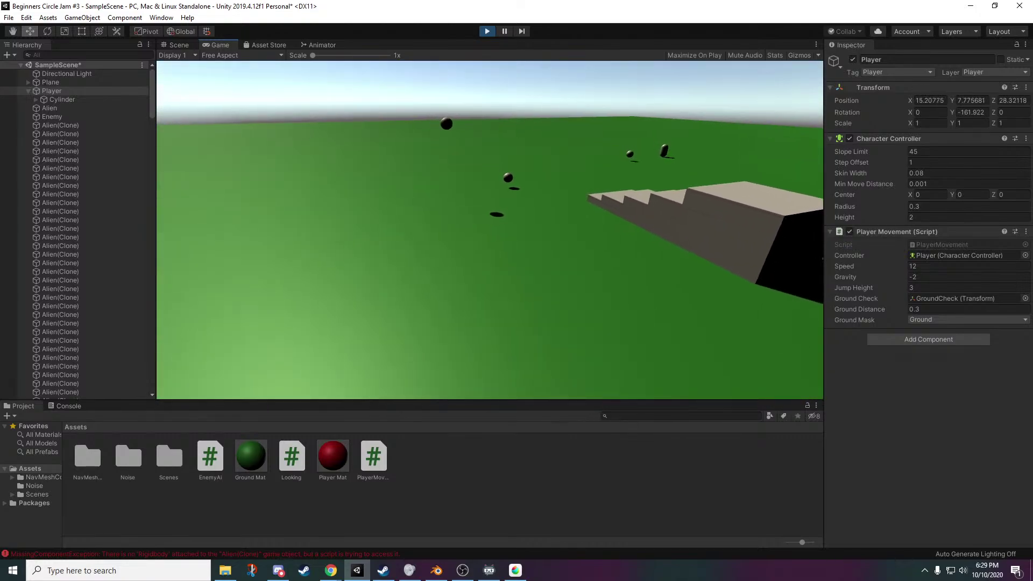
- Test walking and jumping across the ground away from the staircase, and end the playtest
key("w")
key("s")
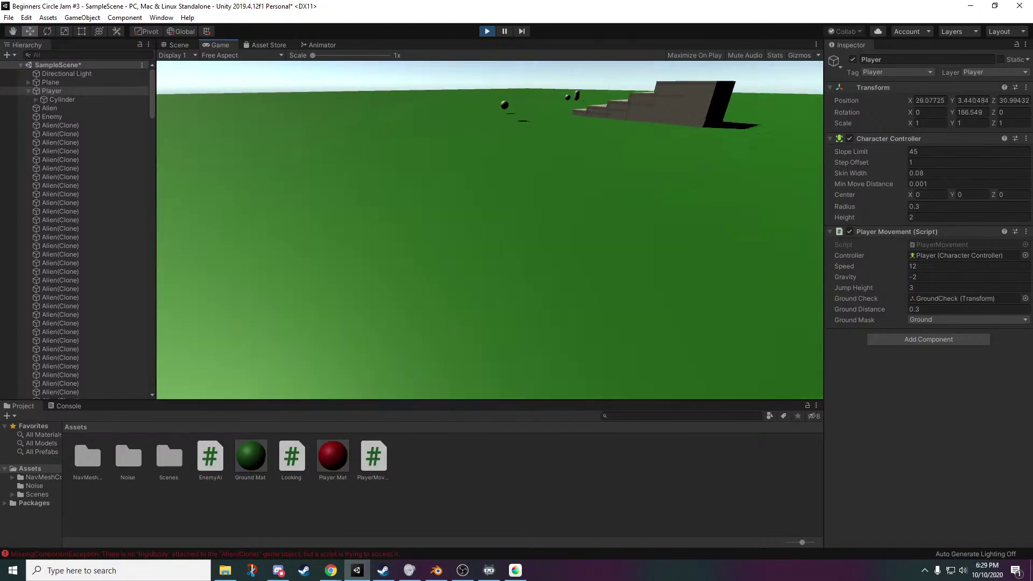
key("a")
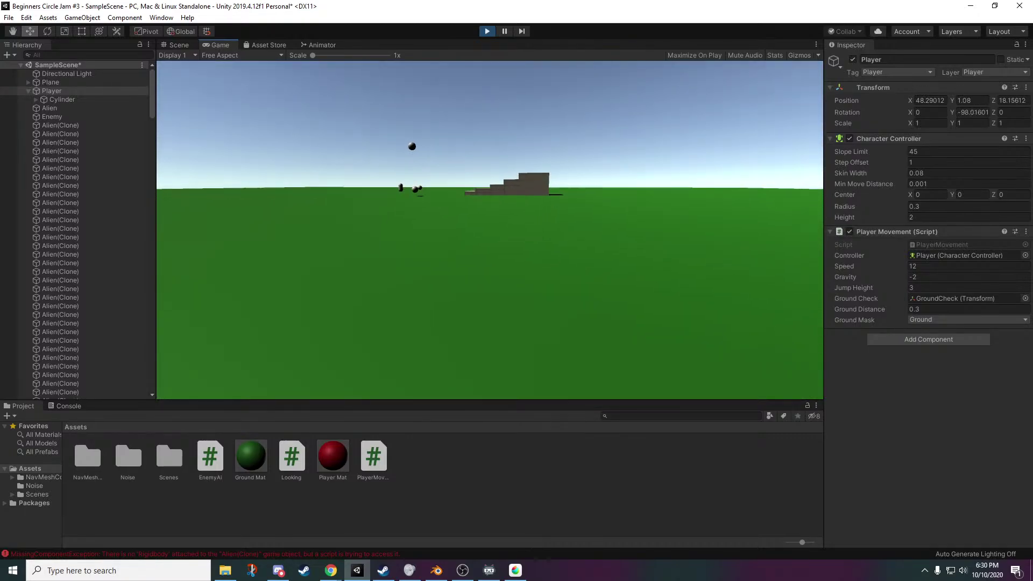
key("space")
key("w")
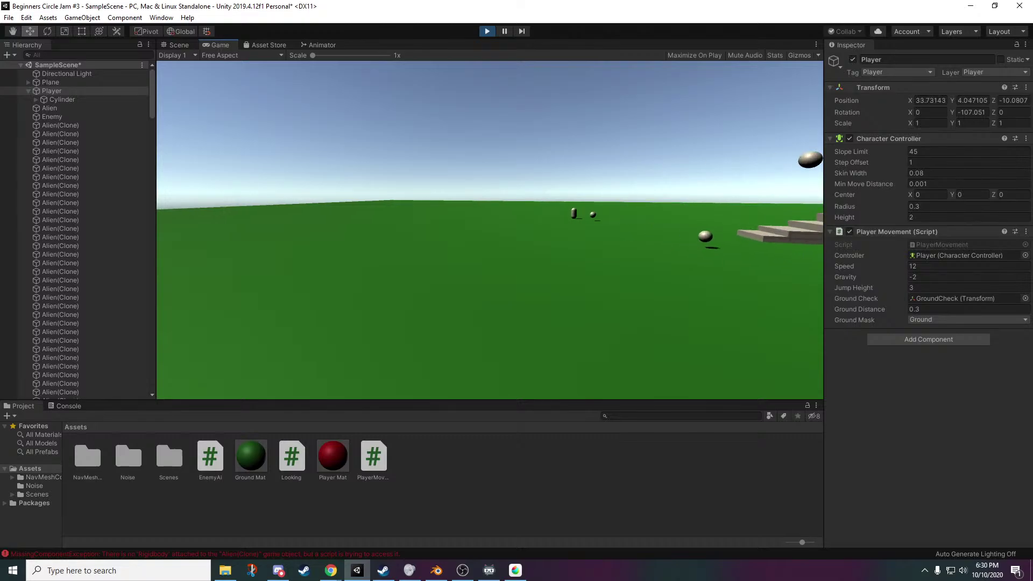
key("s")
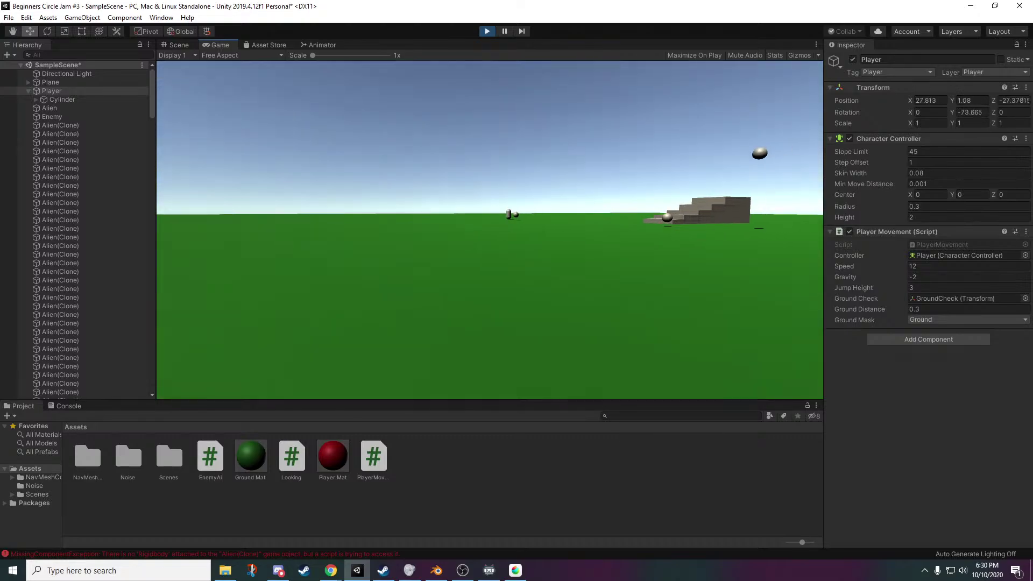
key("Escape")
left_click(491, 31)
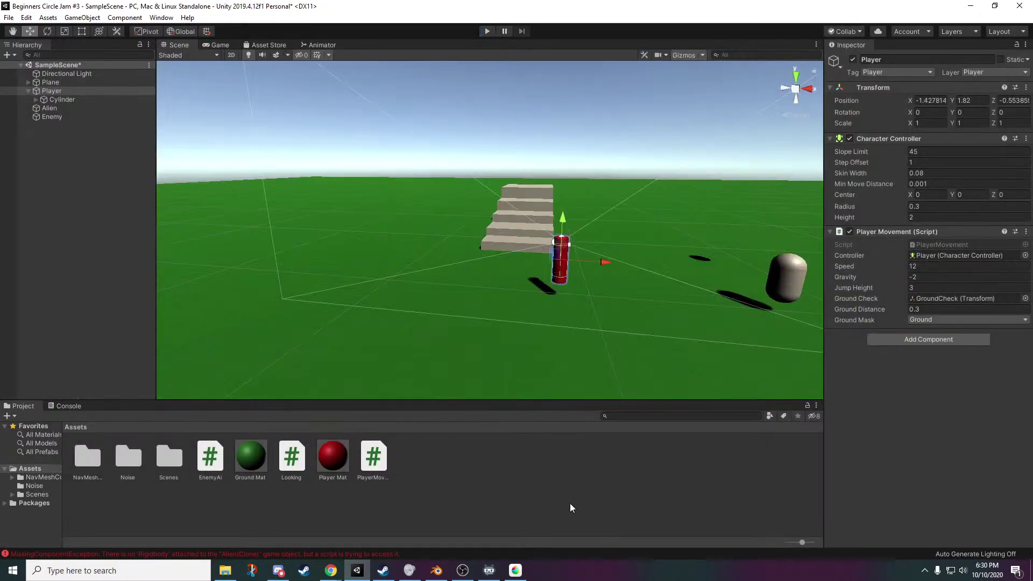
- Deselect the player, check the console's error messages and return to the project assets
left_click(570, 503)
left_click(69, 406)
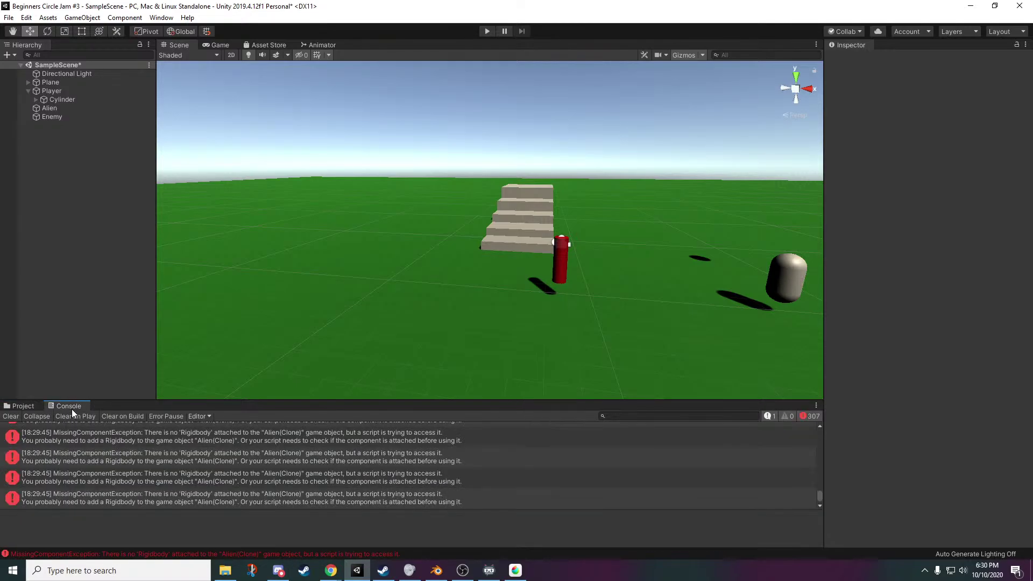
left_click(28, 408)
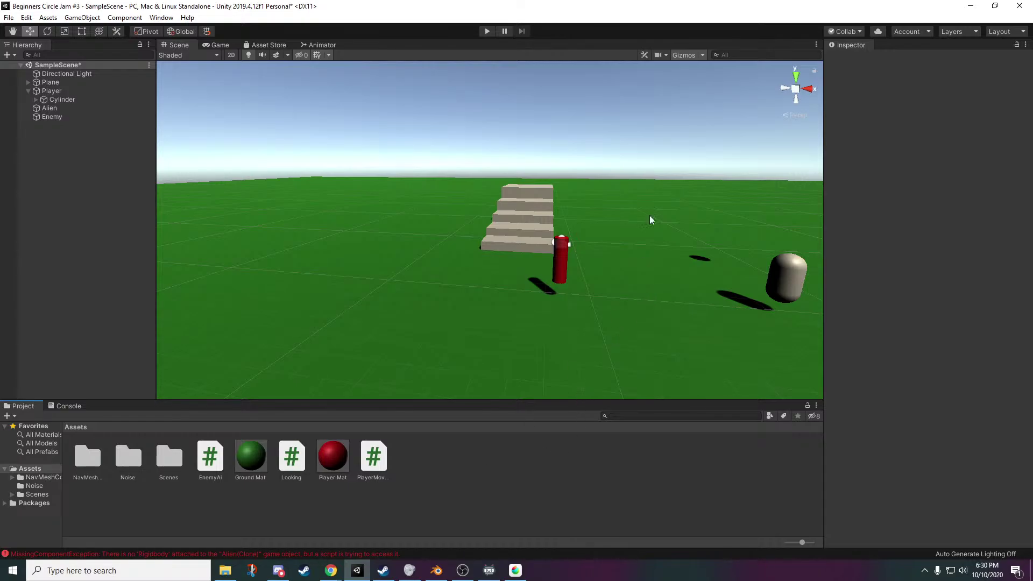
- Switch to Blender and make the Gun 1 collection visible
left_click(436, 570)
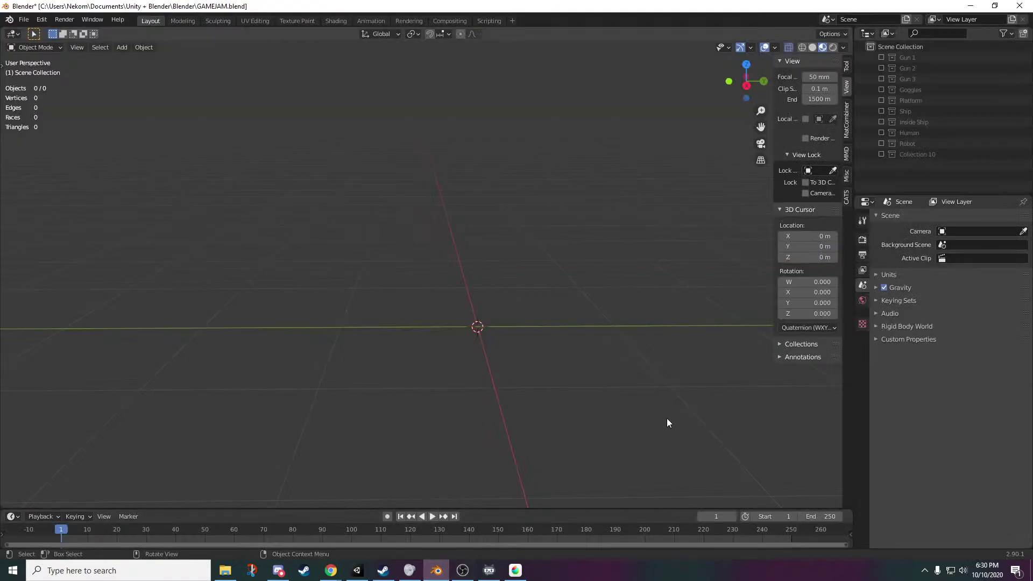
left_click(882, 59)
left_click(883, 59)
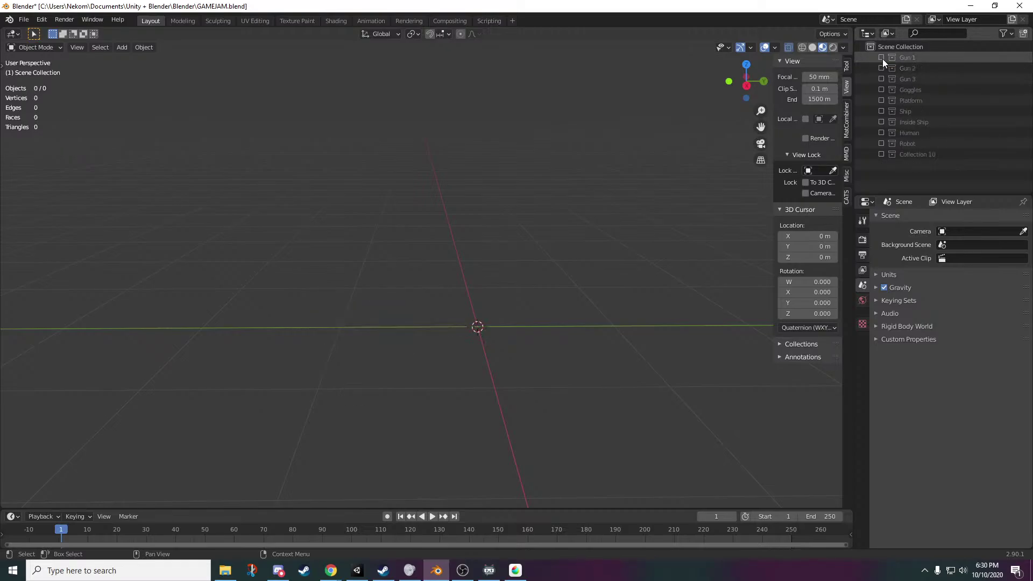
left_click(883, 60)
- Examine the Gun 1 ray gun model up close and from several angles, leaving nothing selected
middle_click_drag(543, 351, 606, 383)
scroll(600, 414, "up", 6)
right_click(598, 415)
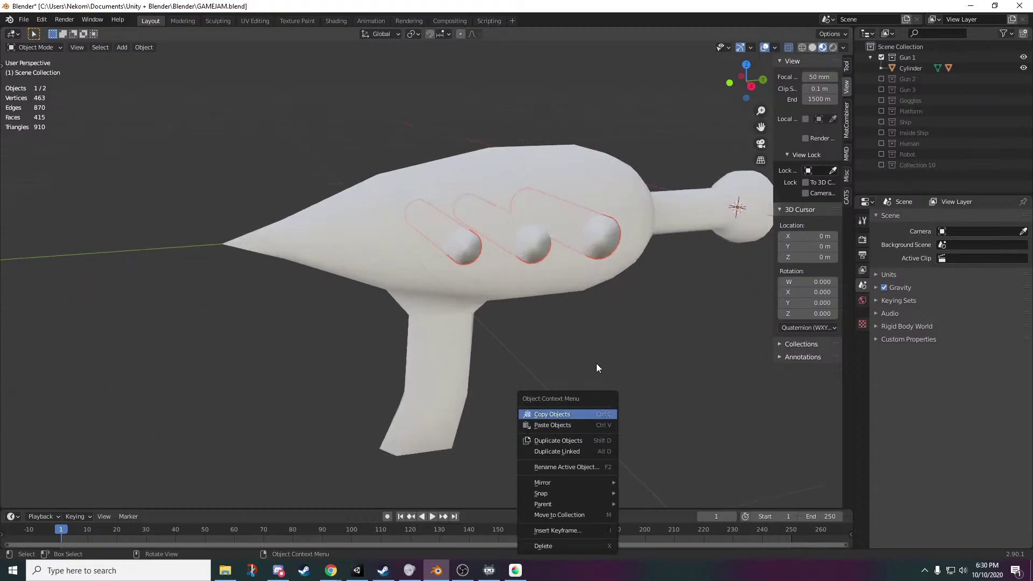
left_click(699, 325)
middle_click_drag(623, 435, 584, 401)
scroll(625, 407, "down", 3)
scroll(583, 402, "up", 5)
scroll(603, 418, "down", 3)
middle_click_drag(476, 392, 524, 391)
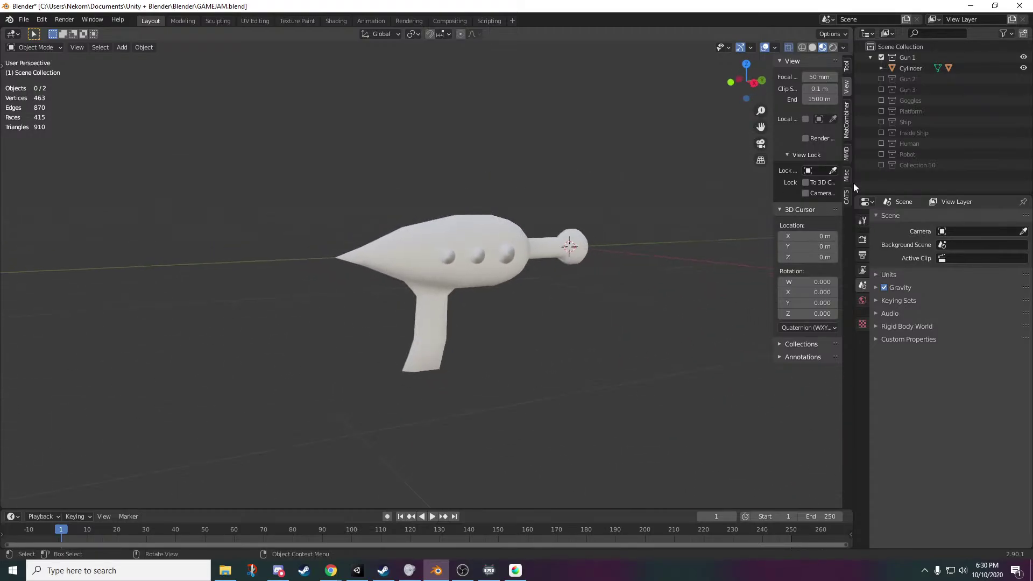
- Hide the Gun 1 collection and show the Gun 2 collection with its pistol model and reference images
left_click(883, 57)
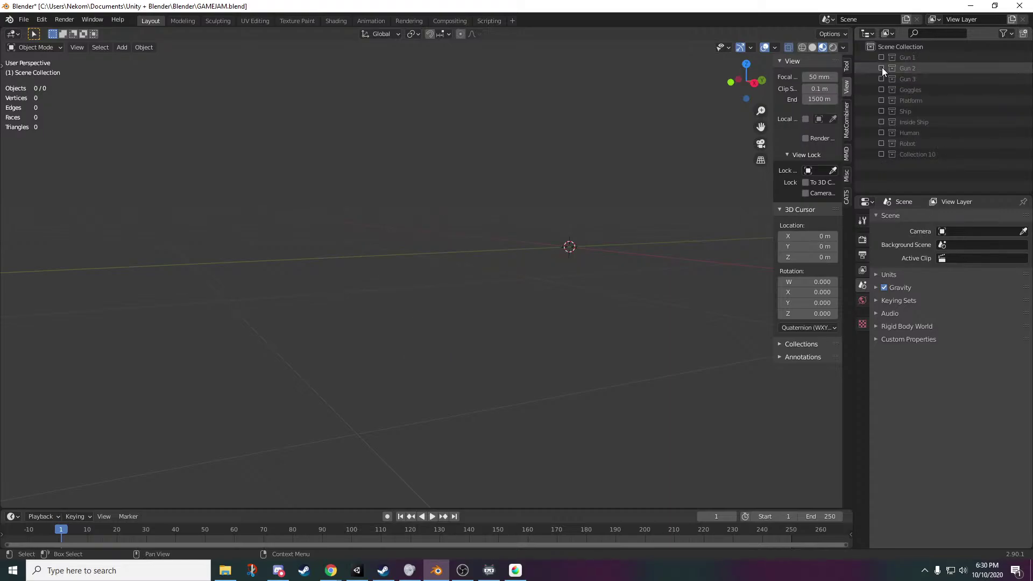
left_click(883, 67)
middle_click_drag(452, 258, 468, 257)
middle_click_drag(580, 260, 431, 312, "shift")
middle_click_drag(459, 393, 503, 377)
middle_click_drag(327, 388, 429, 387, "shift")
scroll(428, 386, "down", 3)
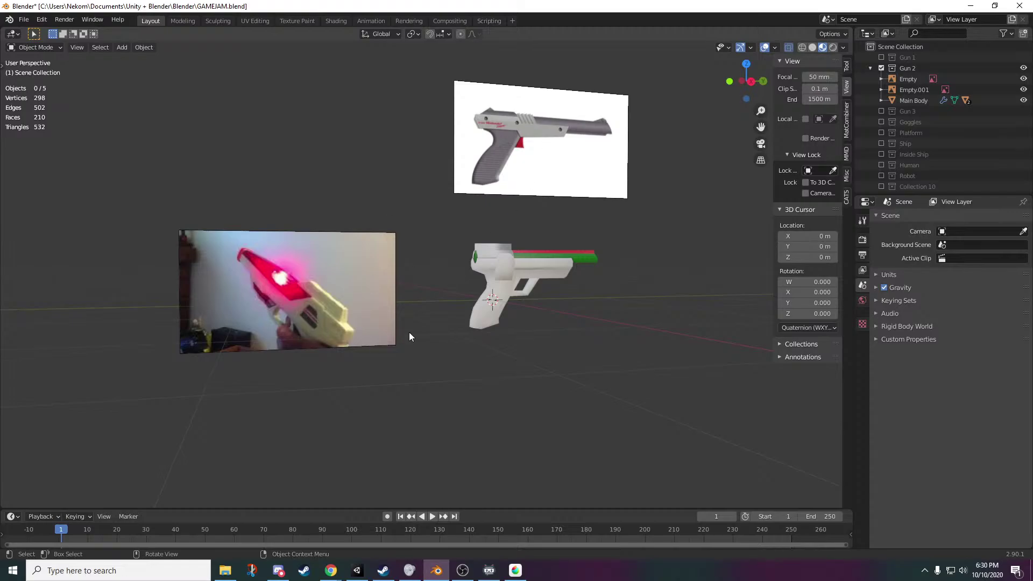
- Examine the Gun 2 pistol from the side alongside its two reference images
middle_click_drag(582, 302, 556, 312)
scroll(570, 323, "up", 1)
middle_click_drag(637, 367, 529, 368, "shift")
scroll(528, 384, "up", 3)
scroll(524, 354, "down", 4)
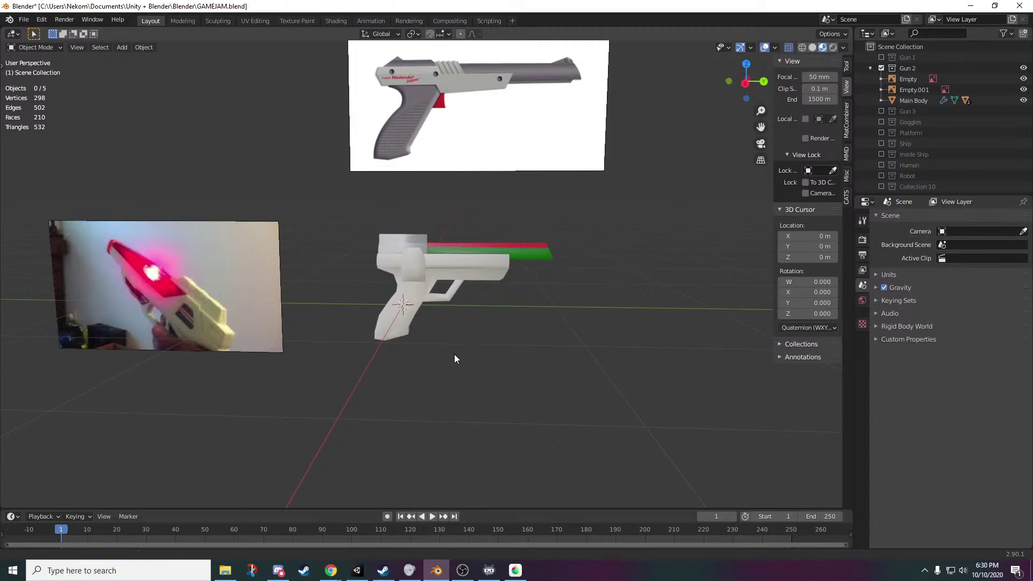
middle_click_drag(454, 355, 545, 319, "shift")
mouse_move(525, 416)
middle_mouse_down()
mouse_move(531, 405)
mouse_move(512, 406)
middle_mouse_up()
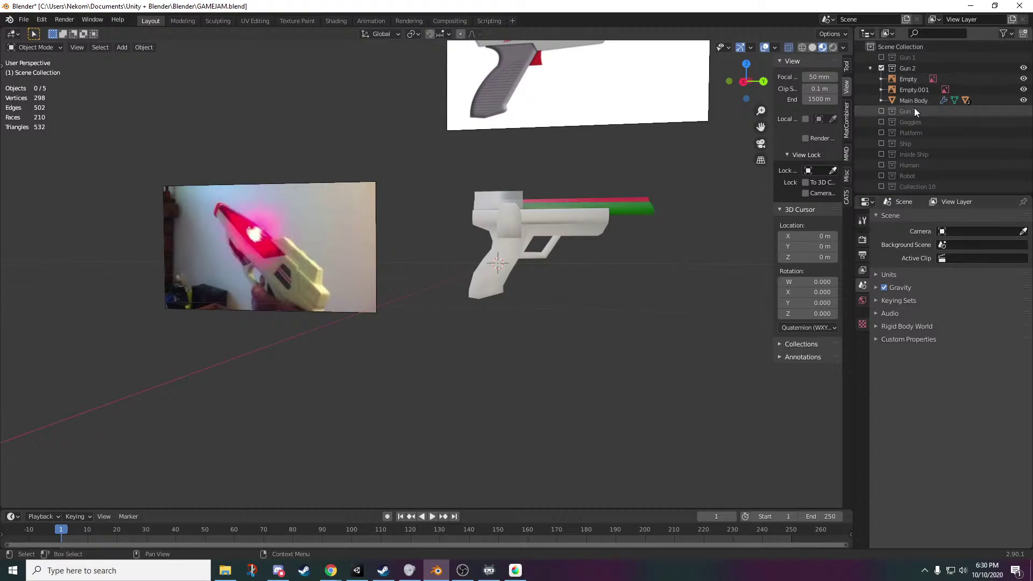
- Hide the Gun 2 collection, show the Goggles collection and examine the goggles from the front
left_click(883, 68)
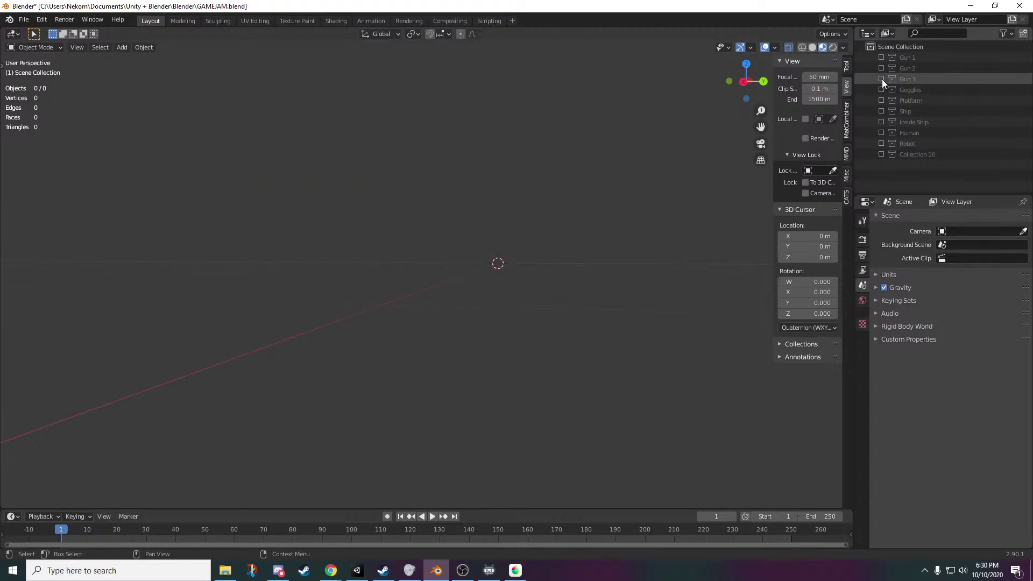
left_click(882, 79)
left_click(882, 79)
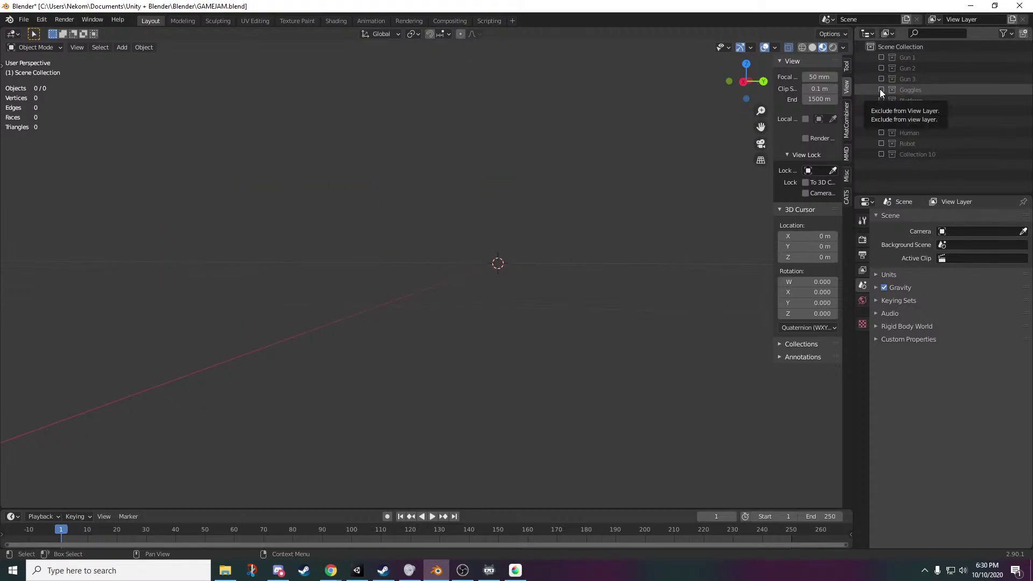
left_click(881, 89)
middle_click_drag(630, 221, 512, 363)
scroll(673, 328, "up", 1)
scroll(518, 409, "up", 5)
middle_click_drag(525, 422, 587, 355, "shift")
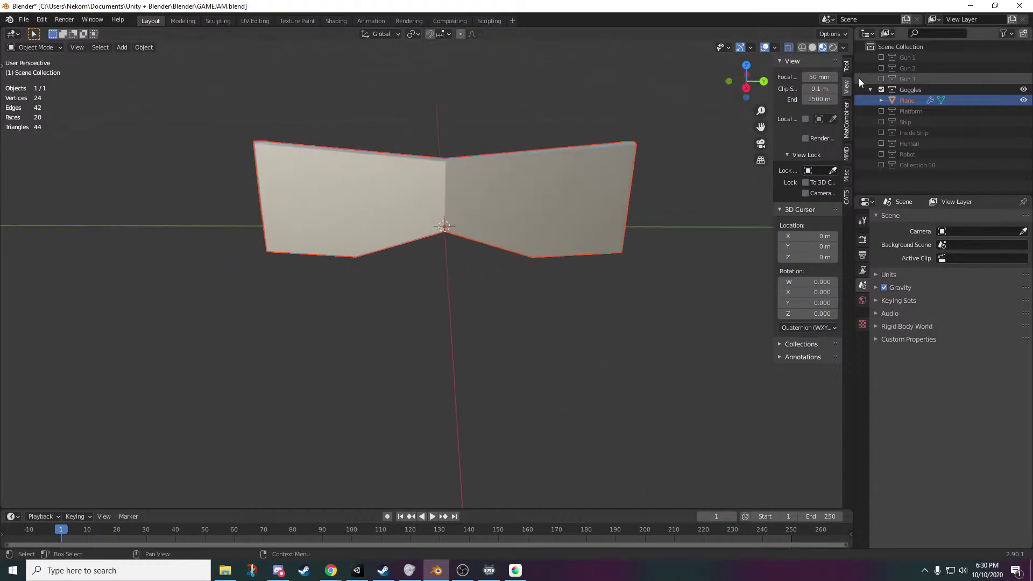
- Replace the visible Goggles collection with Platform and view the platform and pyramid together
left_click(881, 89)
left_click(881, 100)
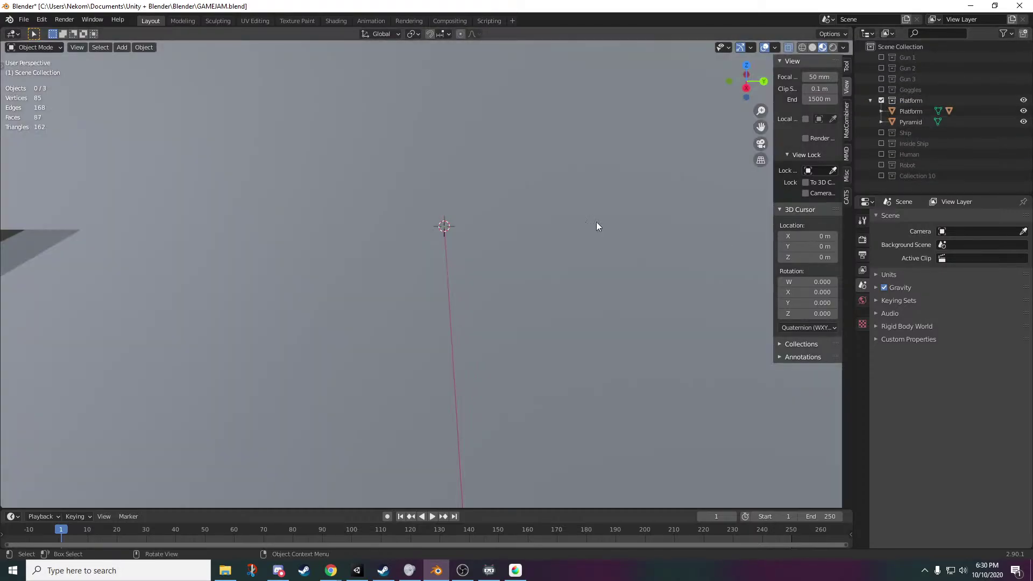
scroll(597, 215, "down", 8)
middle_click_drag(480, 337, 633, 330)
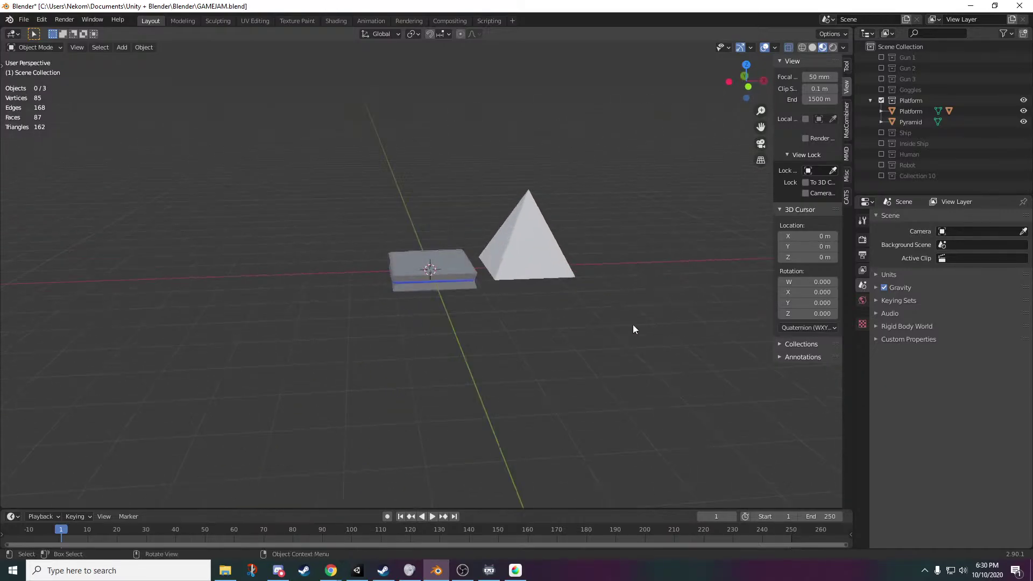
- Replace the Platform collection with Ship and inspect both ship models, selecting each one and ending on the domed Second Ship
left_click(881, 100)
left_click(881, 111)
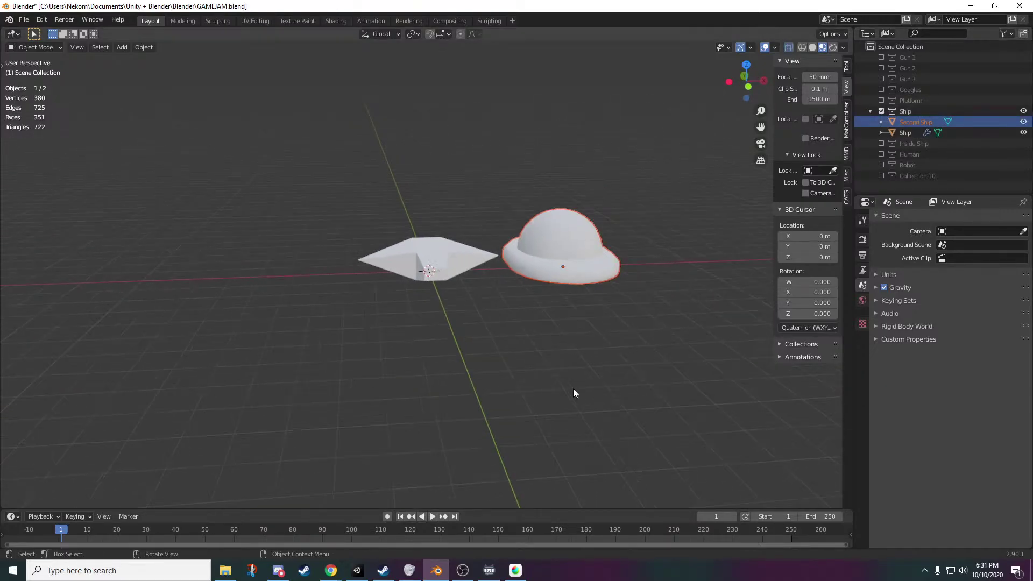
scroll(568, 401, "up", 4)
middle_click_drag(570, 423, 498, 342)
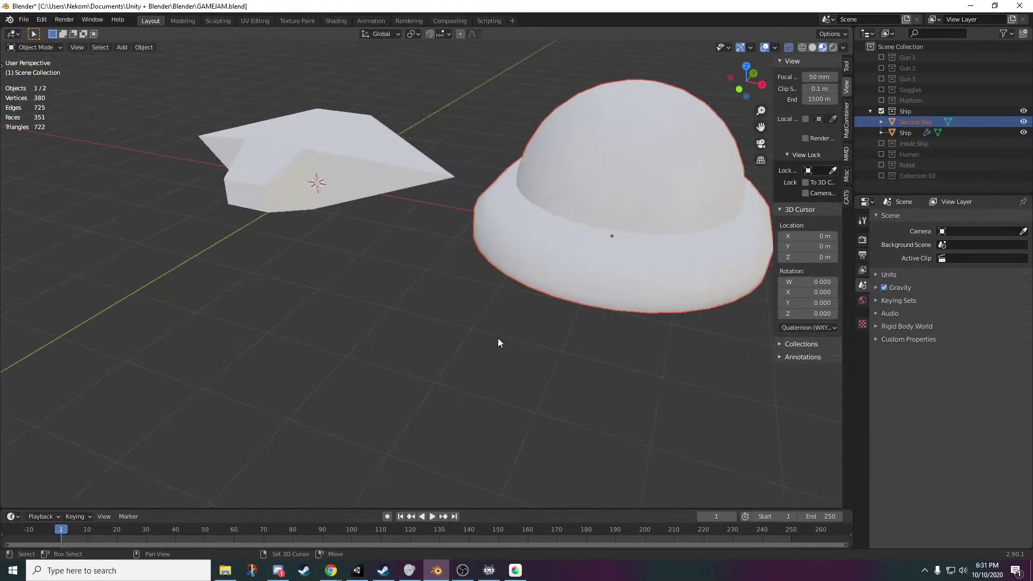
left_click(295, 156)
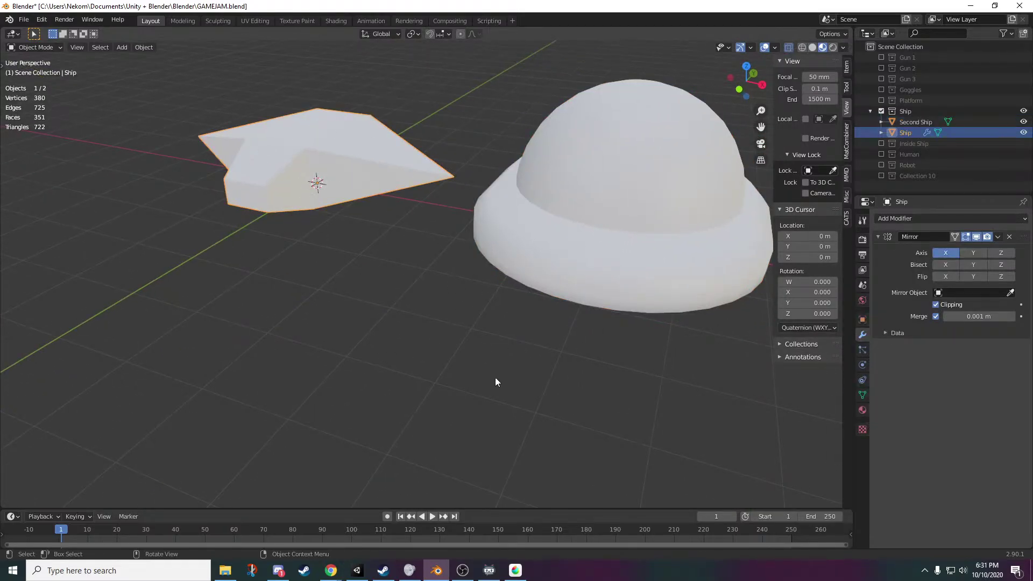
left_click(605, 301)
middle_click_drag(605, 301, 753, 330)
middle_click_drag(650, 324, 616, 409, "shift")
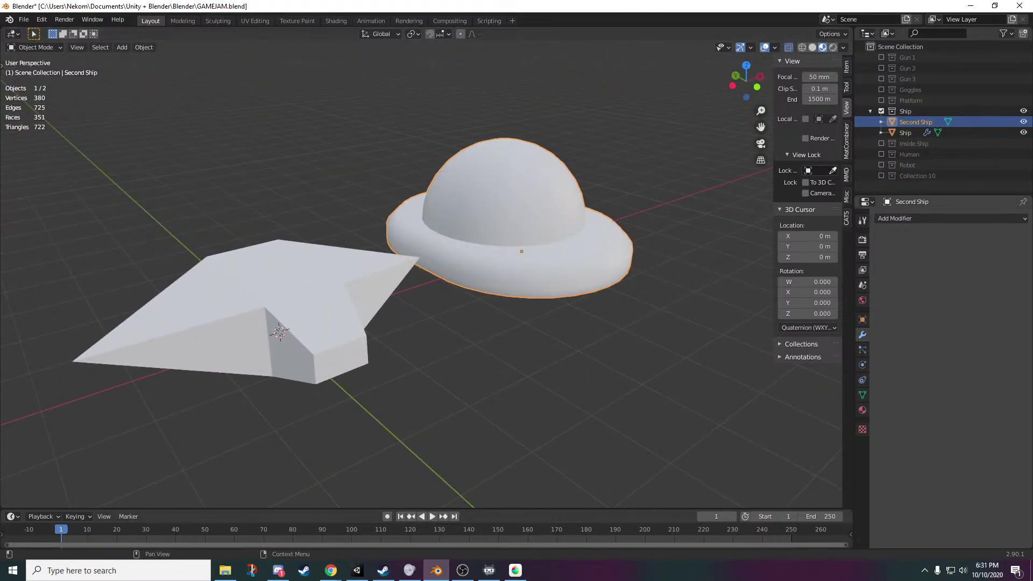
- Replace the Ship collection with Inside Ship and examine the interior of the ship dome
left_click(881, 110)
left_click(881, 122)
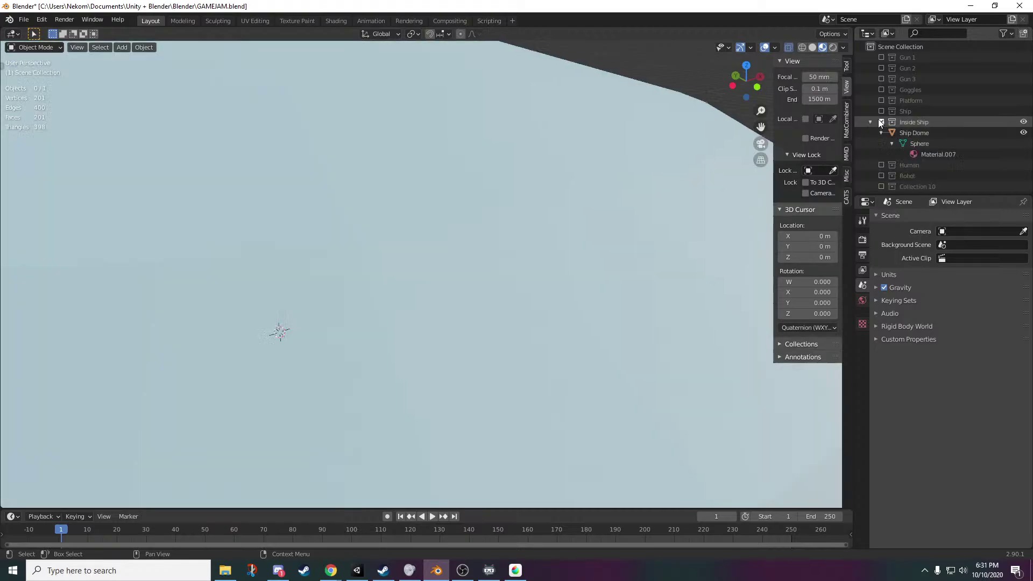
scroll(637, 254, "down", 5)
scroll(599, 311, "up", 6)
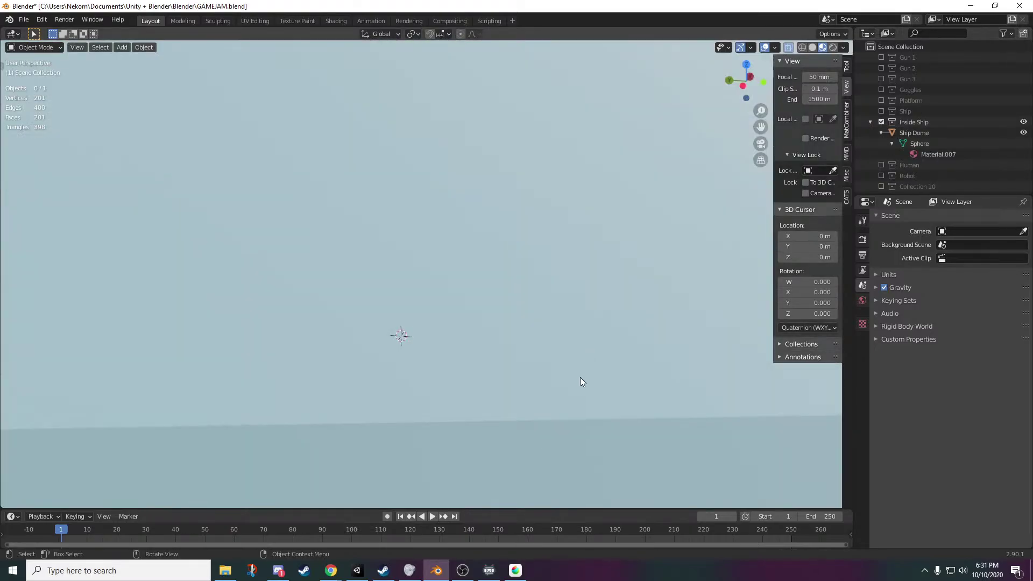
middle_click_drag(580, 377, 699, 261)
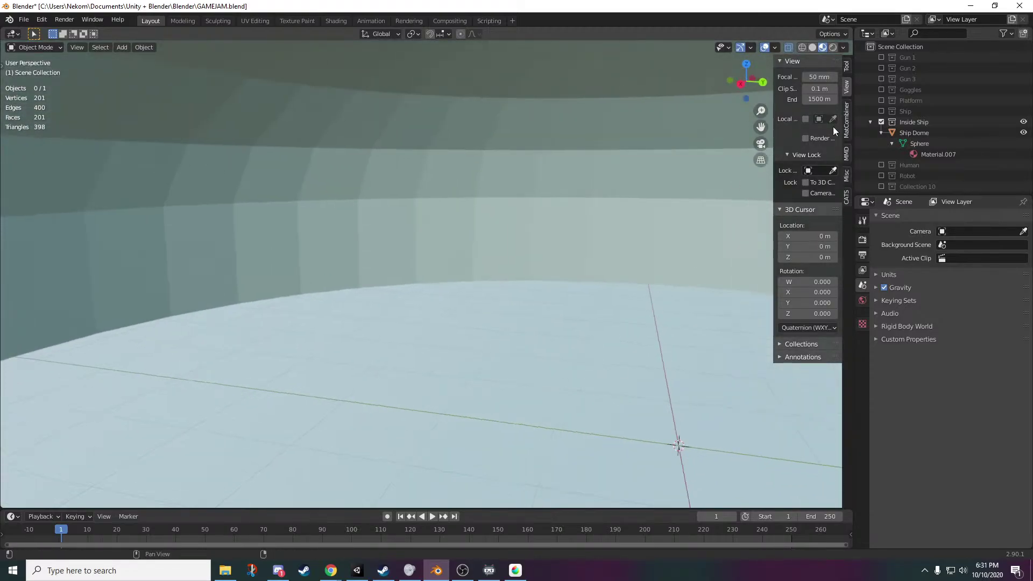
- Replace the Inside Ship collection with Human and examine the full character model from the front
left_click(882, 122)
left_click(881, 132)
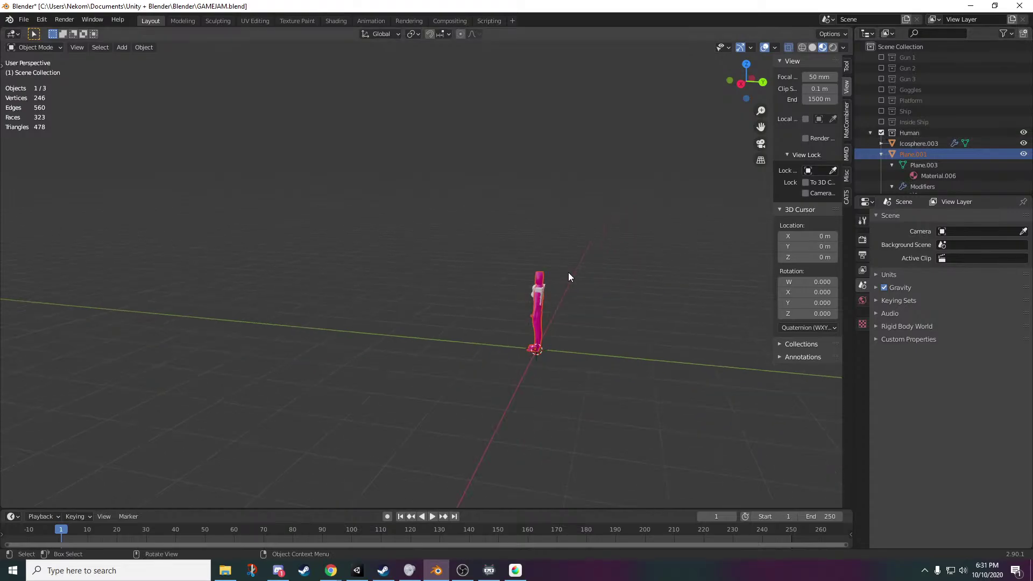
middle_click_drag(549, 285, 631, 334)
scroll(592, 366, "up", 5)
middle_click_drag(496, 418, 548, 425)
middle_click_drag(548, 371, 431, 406, "shift")
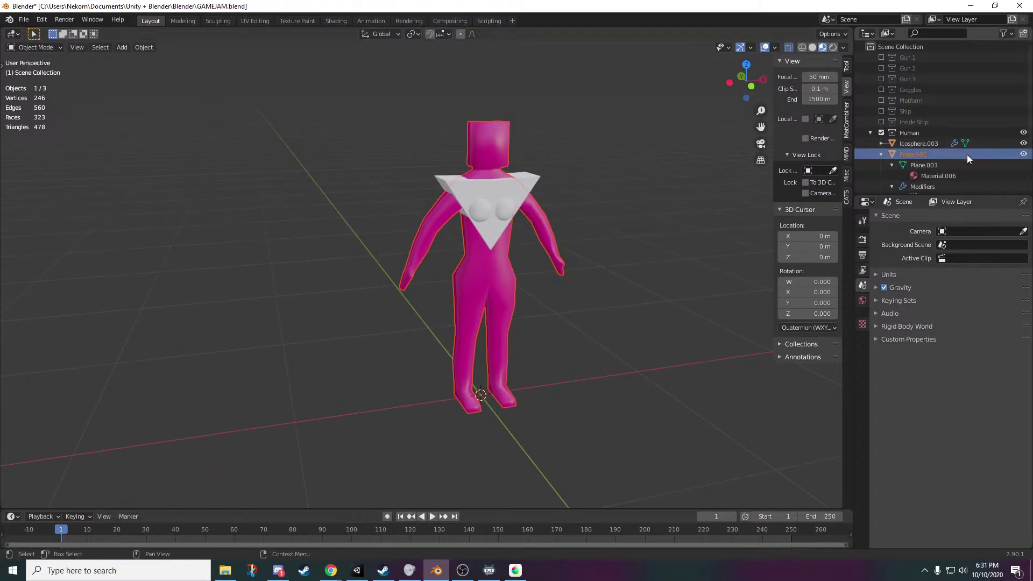
- Replace the Human collection with Robot, deselect everything and examine the robot alongside its reference images
left_click(881, 132)
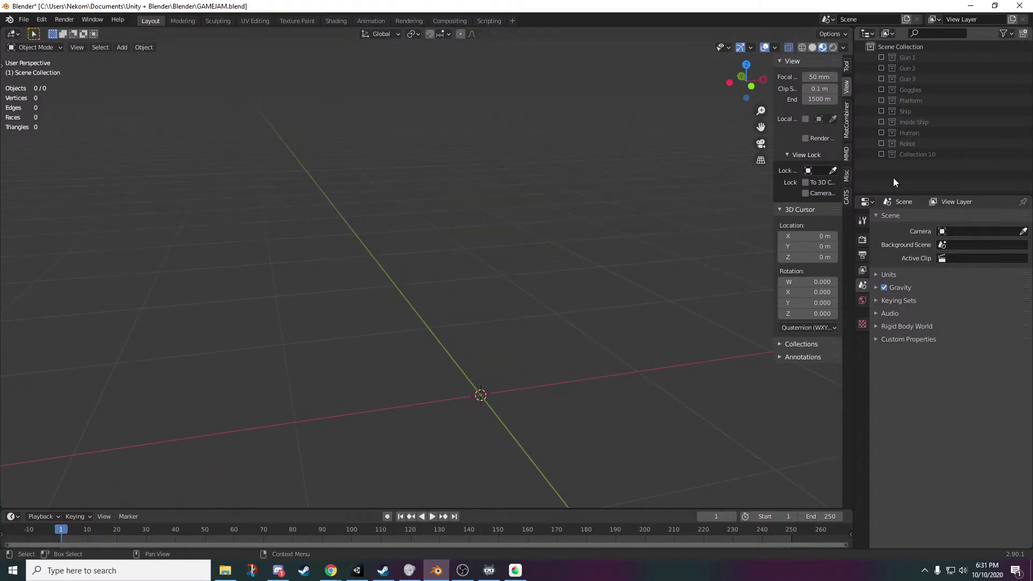
left_click(882, 143)
scroll(574, 215, "down", 5)
middle_click_drag(551, 384, 566, 303)
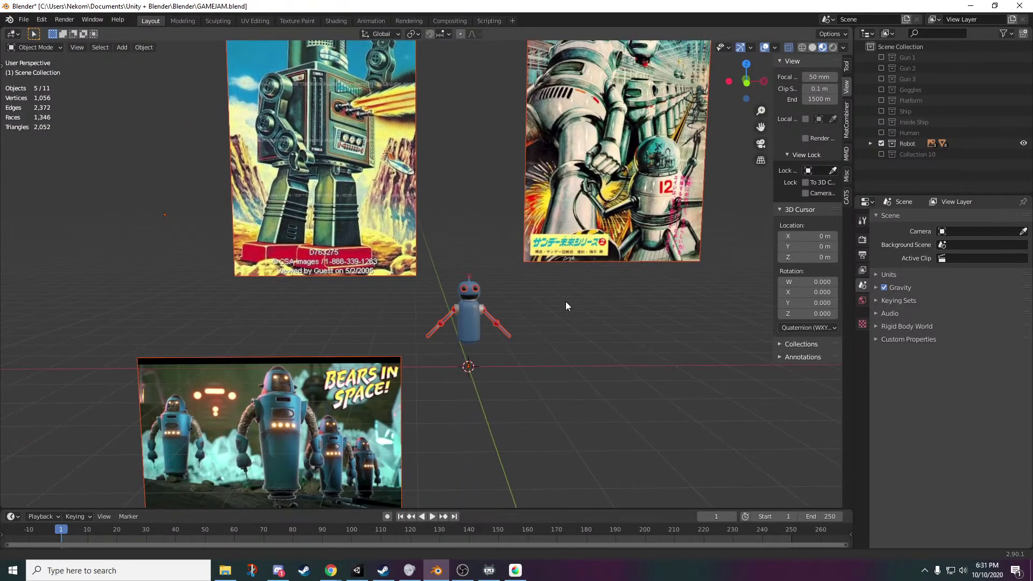
scroll(566, 302, "down", 3)
scroll(546, 397, "up", 8)
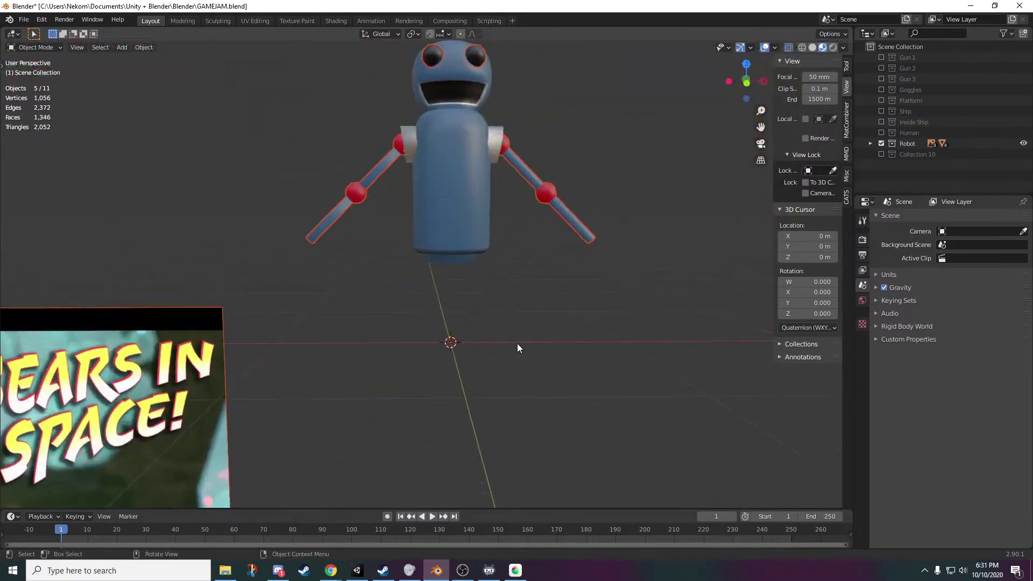
middle_click_drag(517, 344, 461, 188)
left_click(460, 319)
middle_click_drag(549, 255, 484, 247)
scroll(702, 235, "up", 4)
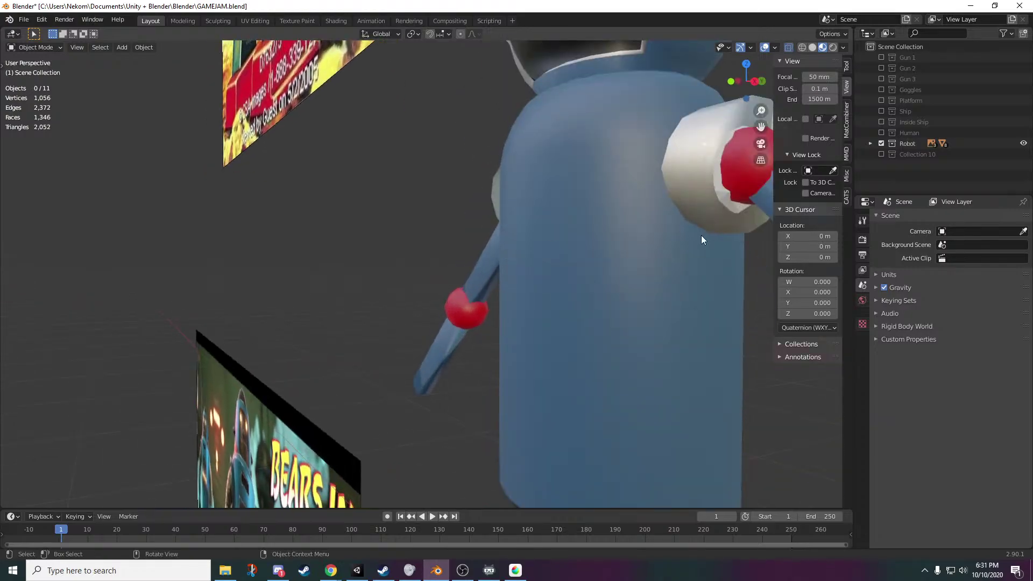
- Select the stray Icosphere.001 at the robot's shoulder and hide it in the expanded Robot collection
left_click(731, 208)
scroll(635, 288, "down", 3)
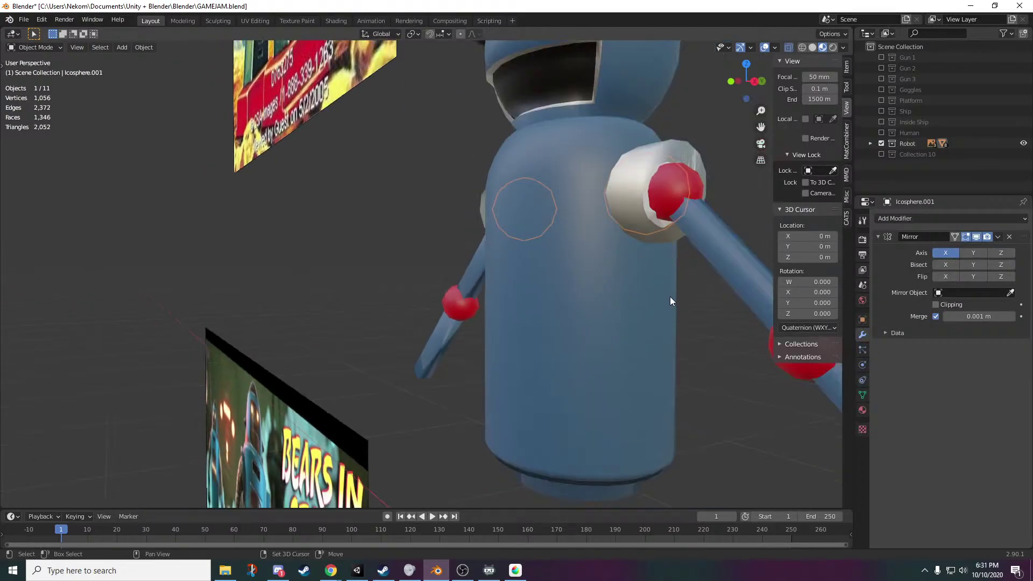
middle_click_drag(670, 296, 587, 308)
left_click(870, 144)
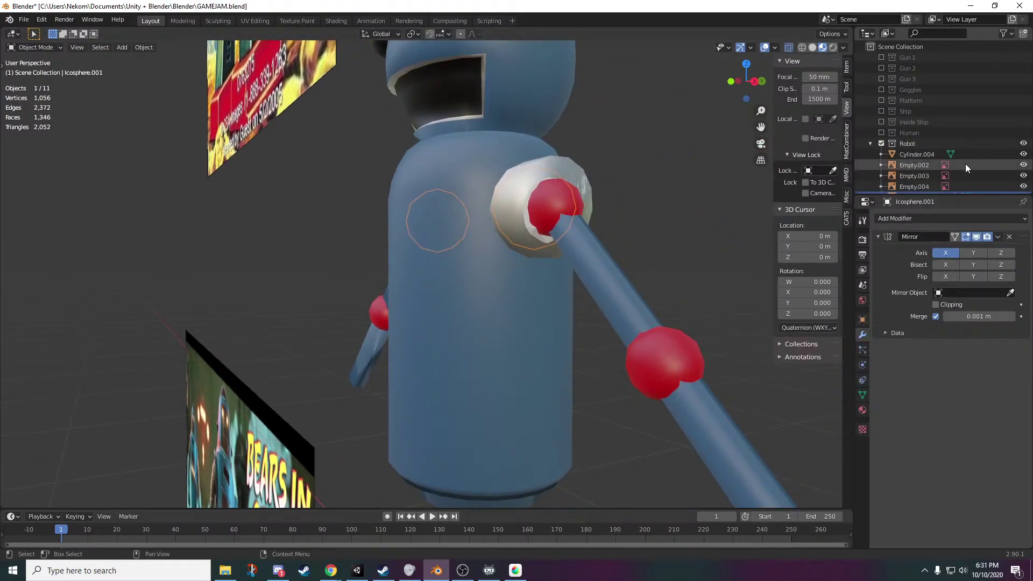
scroll(966, 163, "down", 3)
left_click(1024, 133)
middle_click_drag(299, 254, 670, 410)
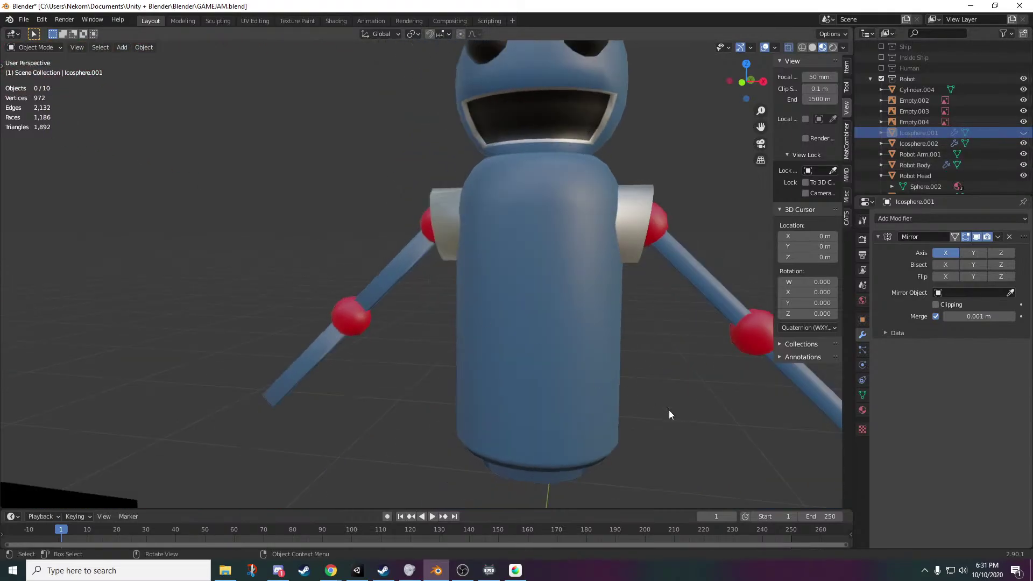
- Examine the whole robot model from the front, from antenna to base
scroll(463, 304, "down", 3)
middle_click_drag(484, 299, 470, 380)
scroll(469, 381, "down", 2)
middle_click_drag(739, 464, 610, 468, "shift")
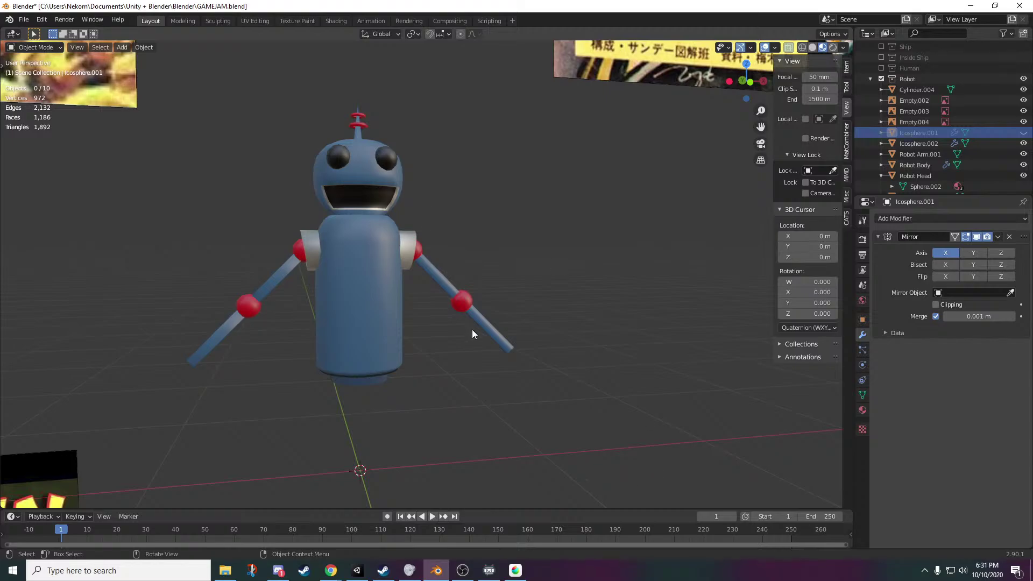
mouse_move(473, 329)
middle_mouse_down()
mouse_move(541, 328)
mouse_move(458, 331)
middle_mouse_up()
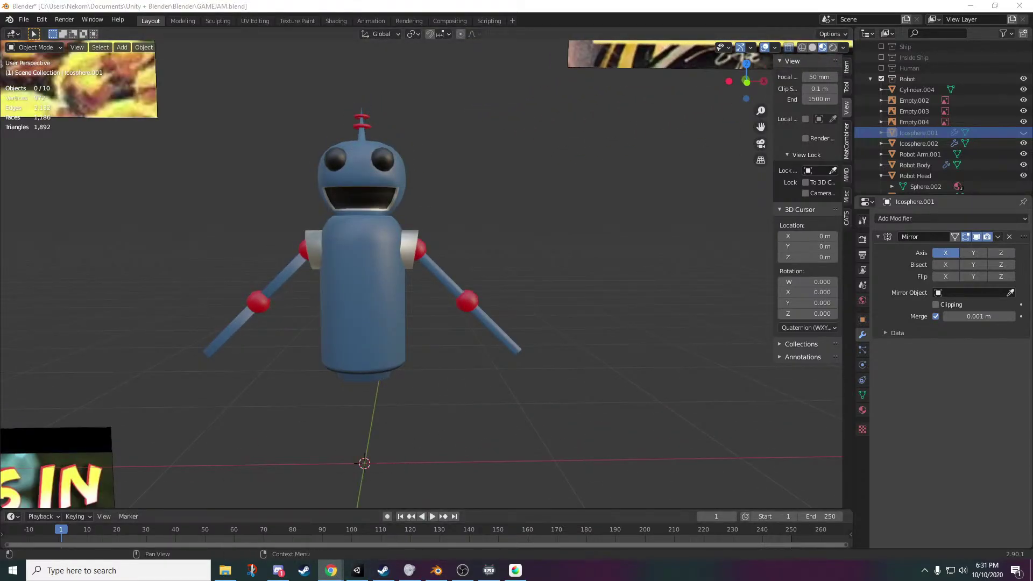
- Bring the Chrome window over Blender and read the Untitled Game Jam #34 page for its deadline, theme and rules
left_click_drag(1032, 253, 771, 74)
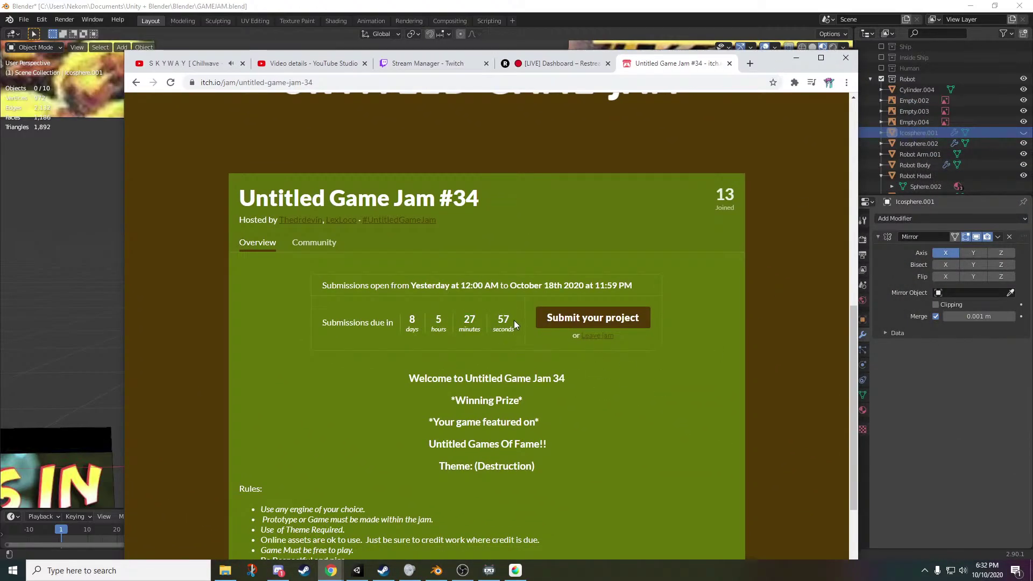
scroll(467, 317, "down", 2)
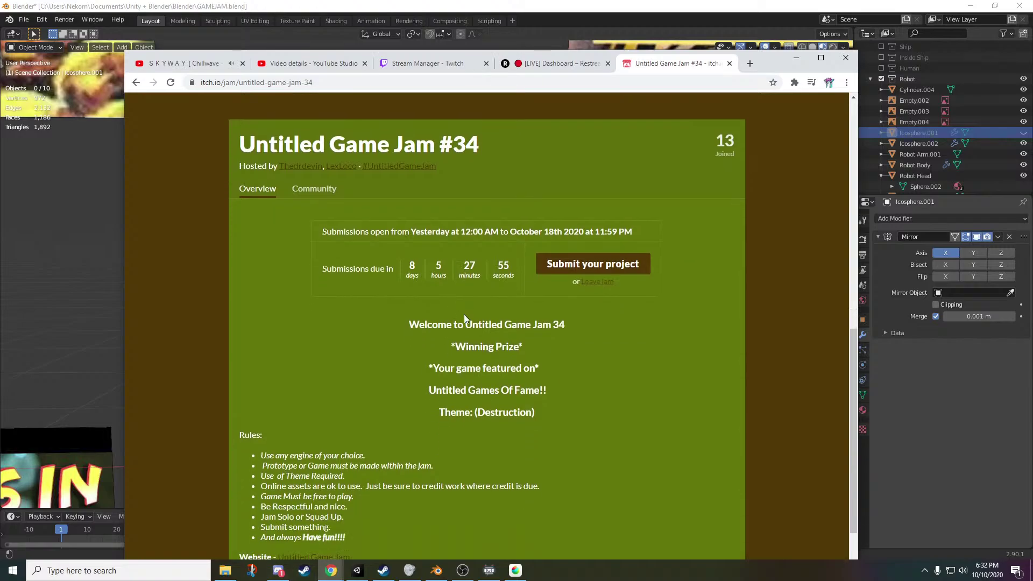
scroll(465, 316, "up", 1)
scroll(503, 366, "up", 3)
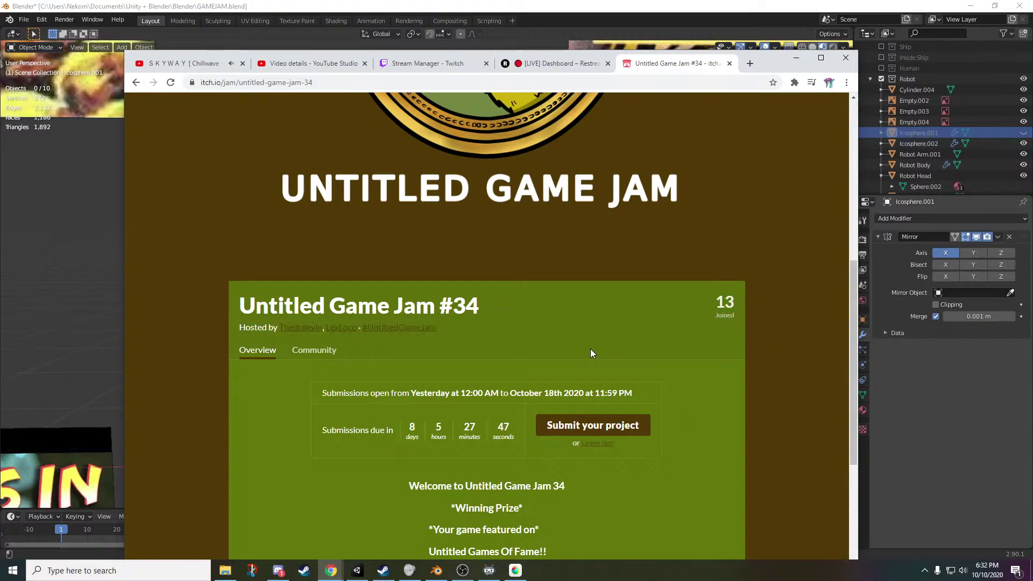
scroll(593, 350, "down", 3)
scroll(635, 377, "down", 1)
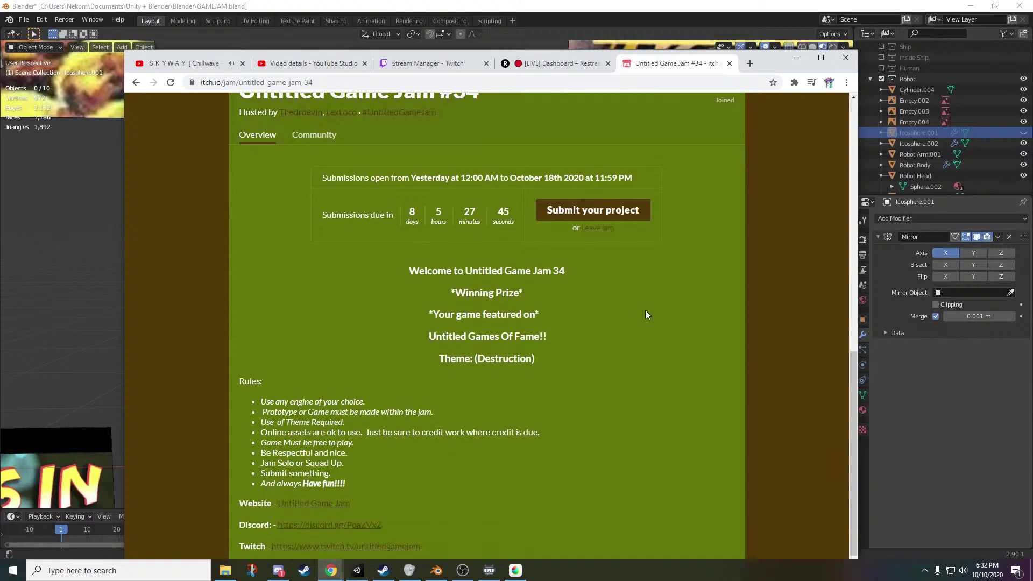
scroll(629, 229, "up", 10)
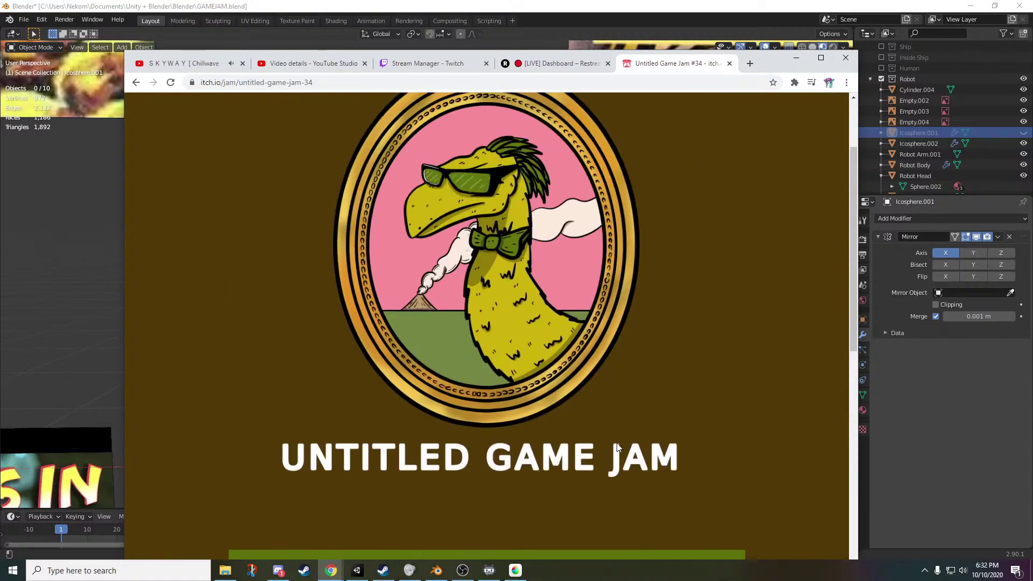
scroll(617, 443, "down", 10)
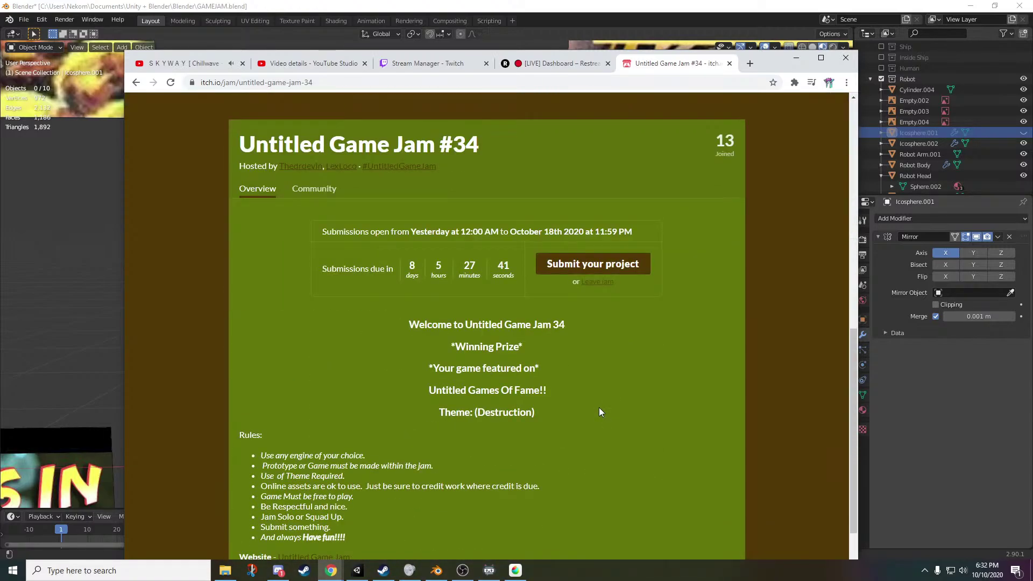
left_click_drag(769, 56, 799, 36)
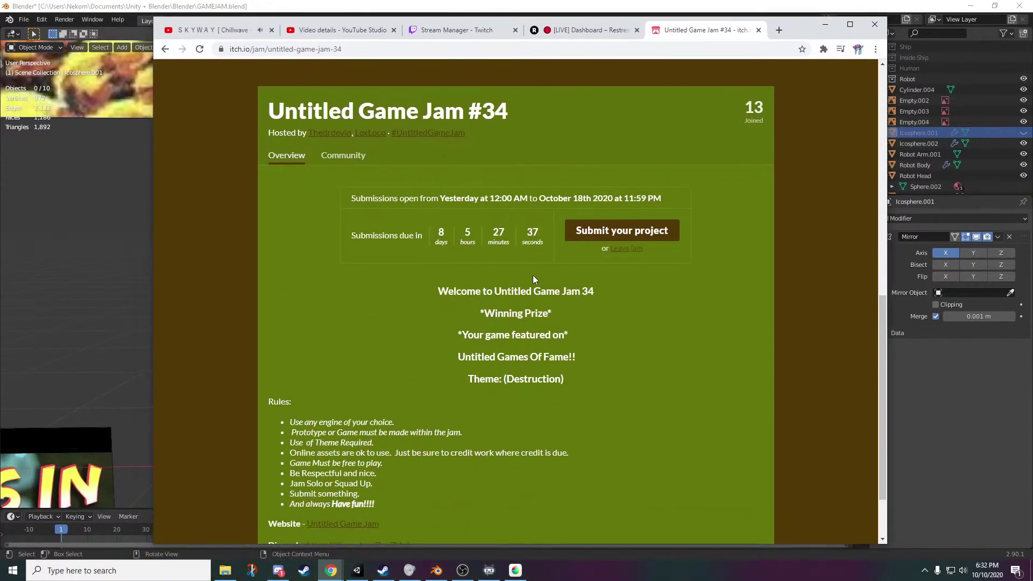
scroll(534, 279, "down", 2)
scroll(166, 100, "up", 4)
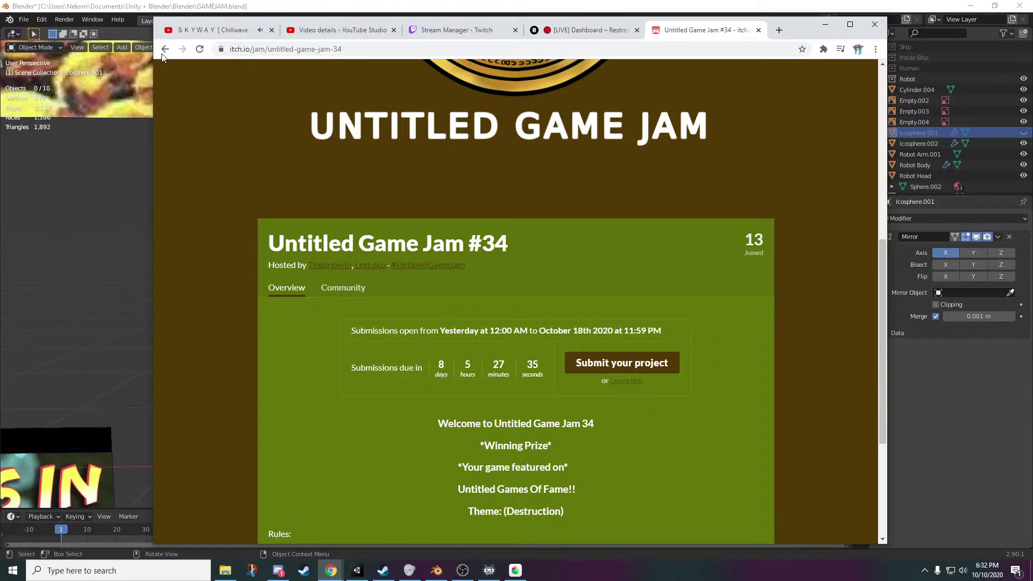
- Return to the itch.io game jams overview and open the featured Beginners Circle Jam #3 page
left_click(164, 50)
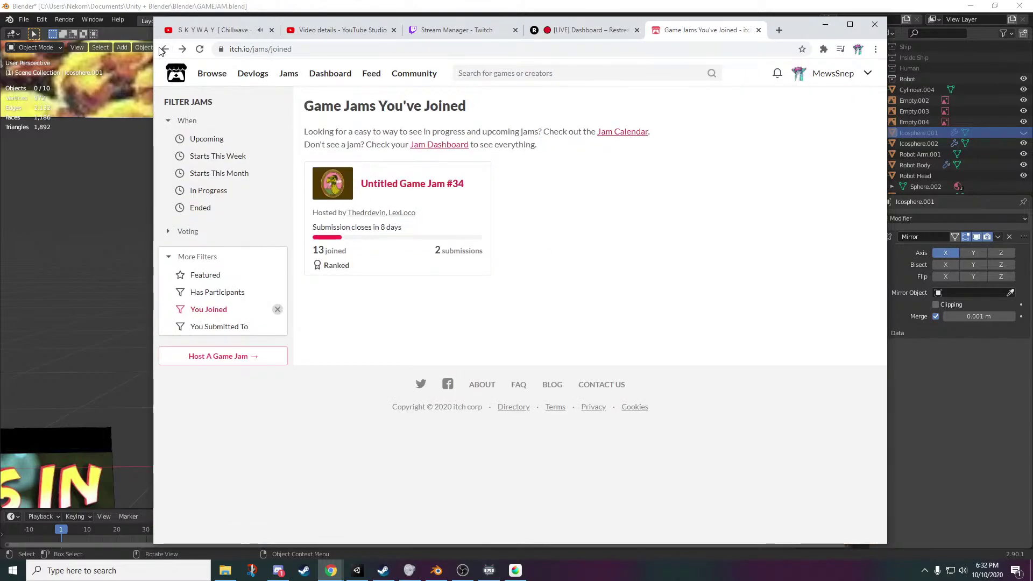
left_click(165, 50)
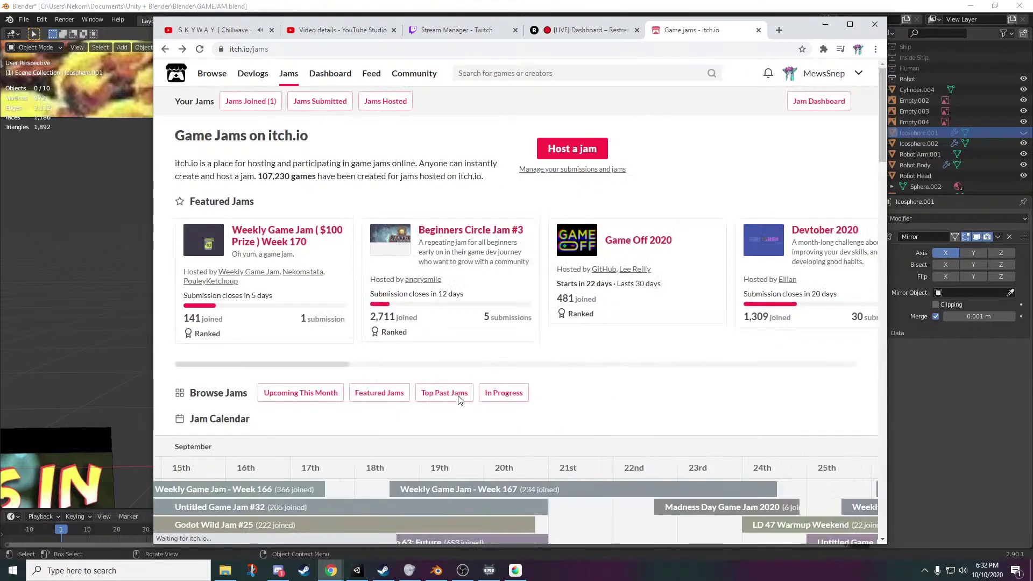
left_click(289, 245)
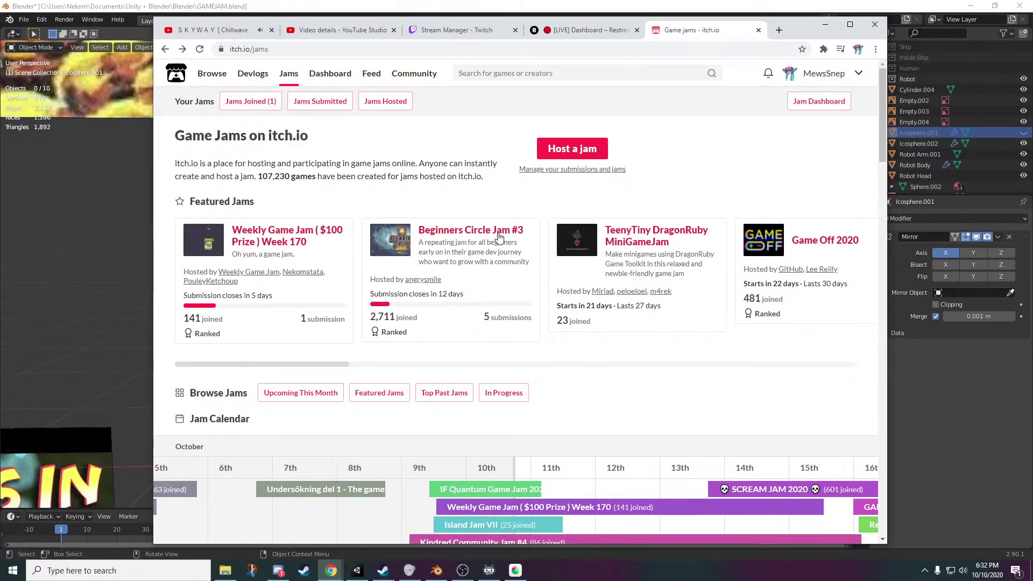
left_click(499, 236)
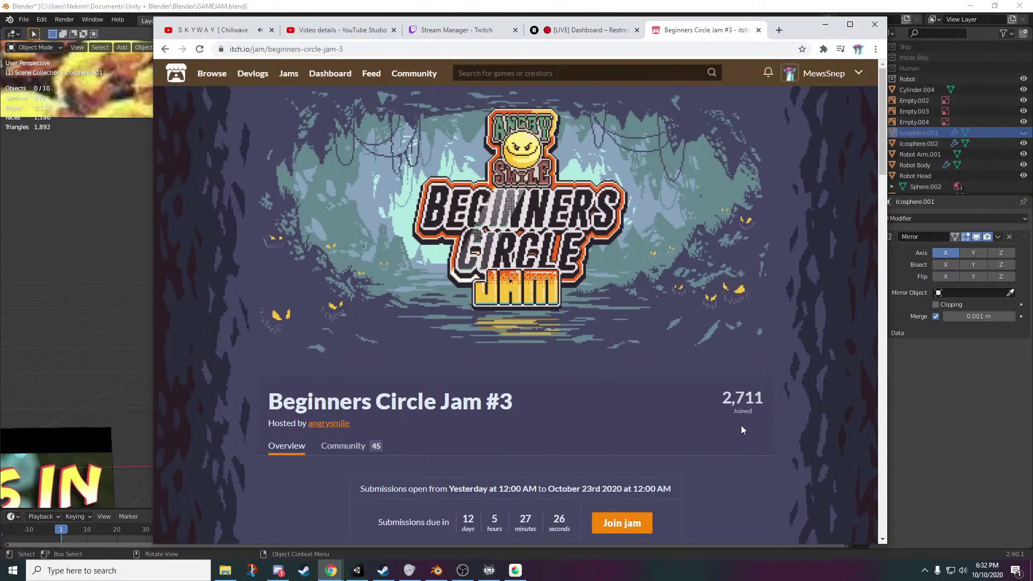
- Read the Beginners Circle Jam #3 overview page for its deadline, introduction, goal, theme and prizes
scroll(715, 423, "down", 4)
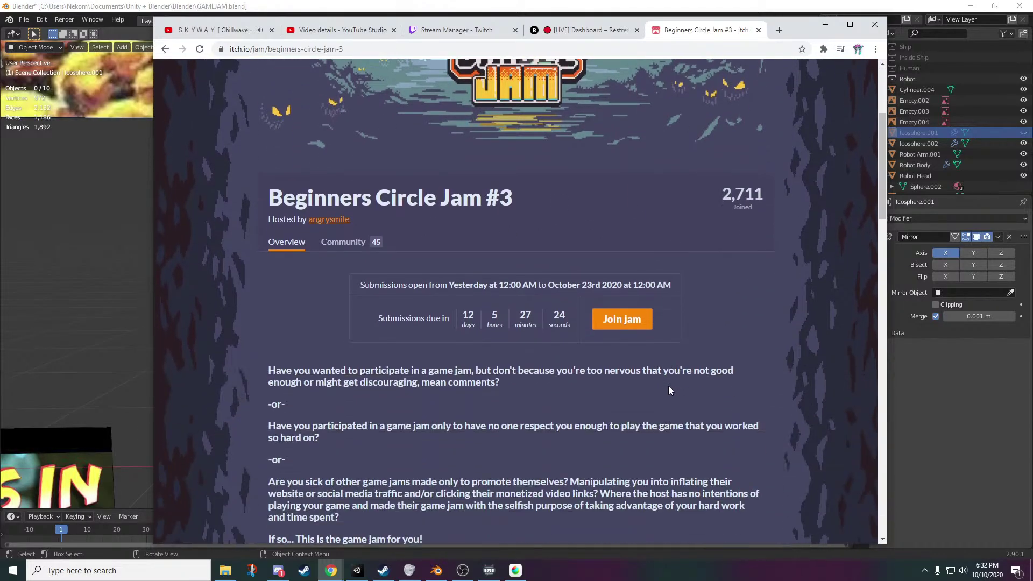
scroll(669, 389, "down", 2)
scroll(673, 376, "up", 6)
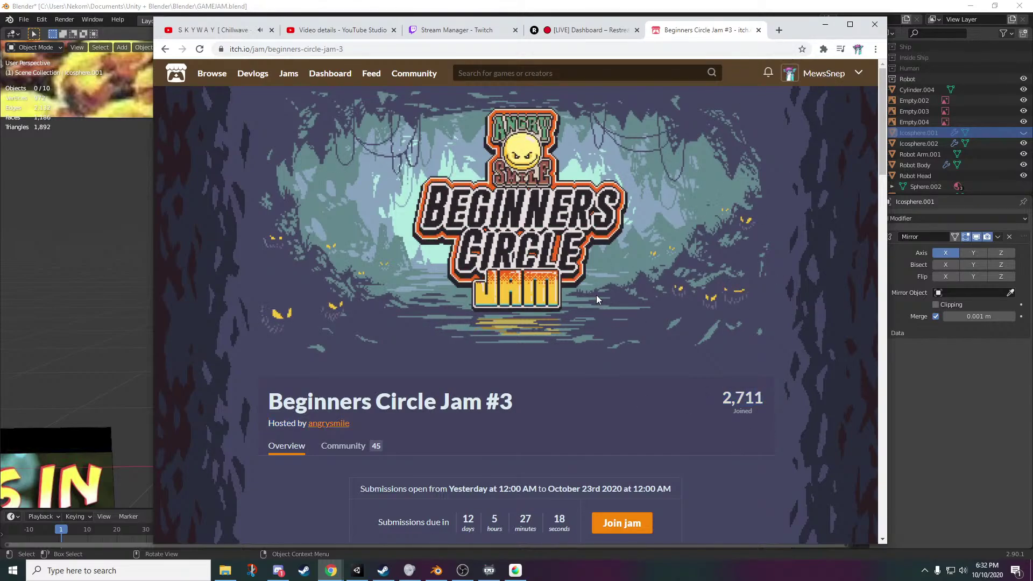
scroll(594, 293, "down", 15)
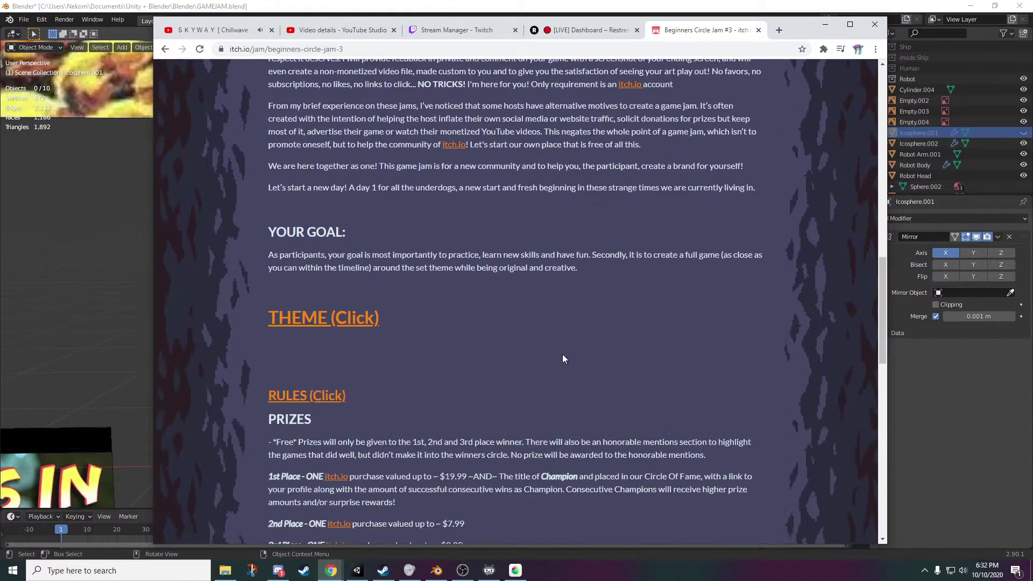
scroll(563, 359, "up", 8)
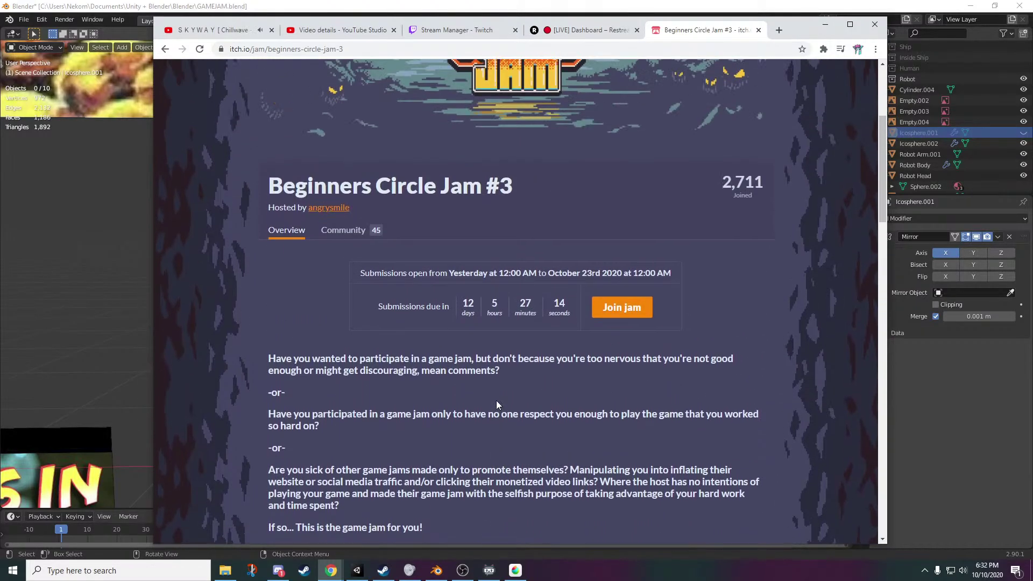
scroll(496, 400, "down", 8)
- Open the jam's official rules topic and bring the rules on judging and self-made assets into view
left_click(334, 240)
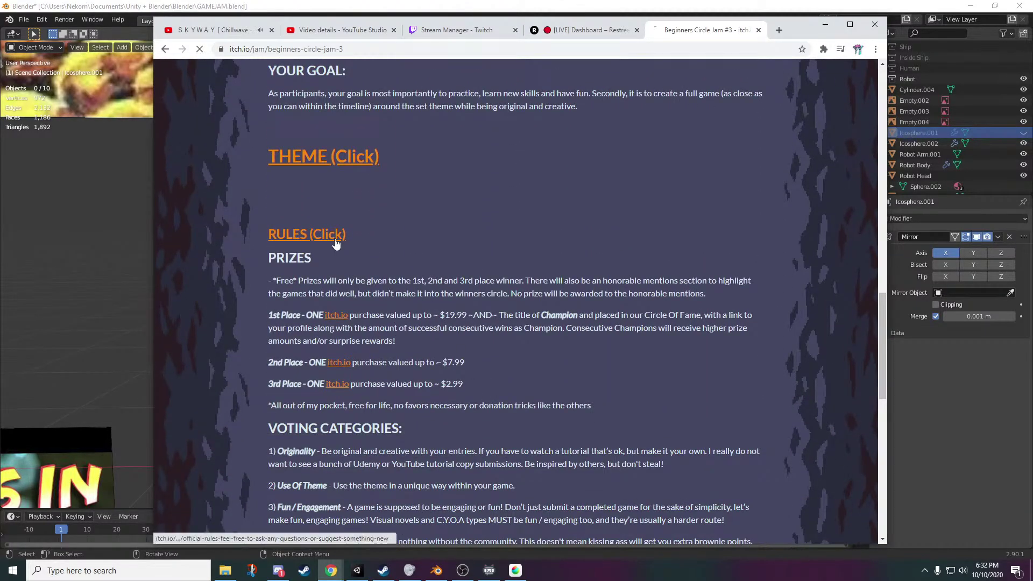
scroll(454, 331, "down", 10)
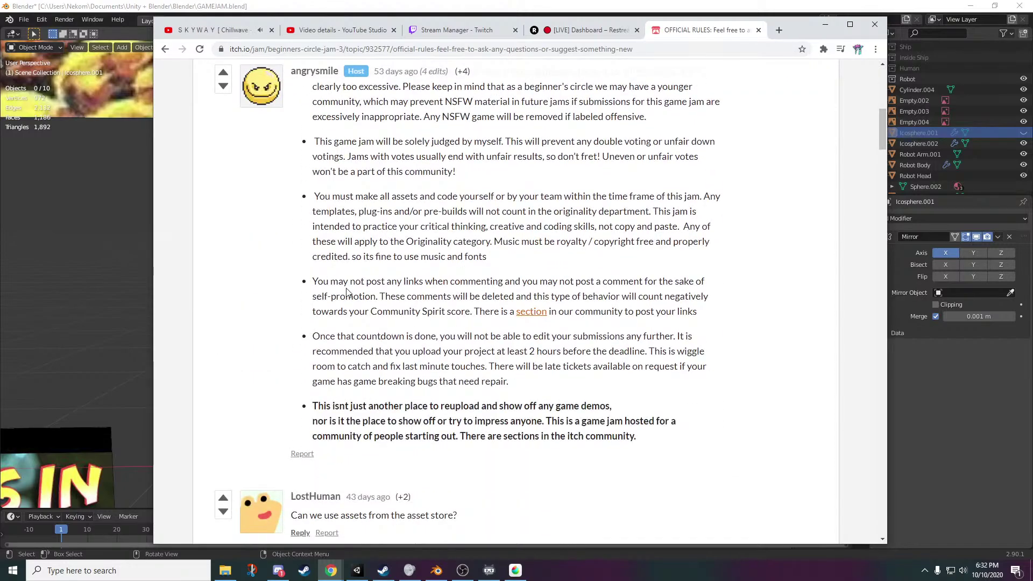
scroll(347, 294, "up", 1)
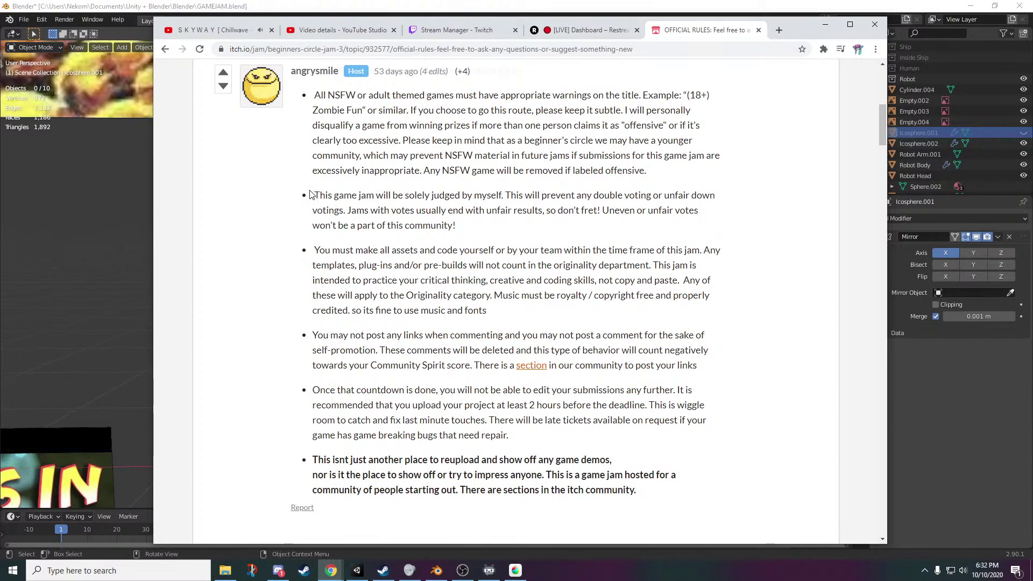
- Highlight the rule saying the game jam is solely judged by the host while reading it, and clear the highlight
left_click_drag(357, 196, 446, 201)
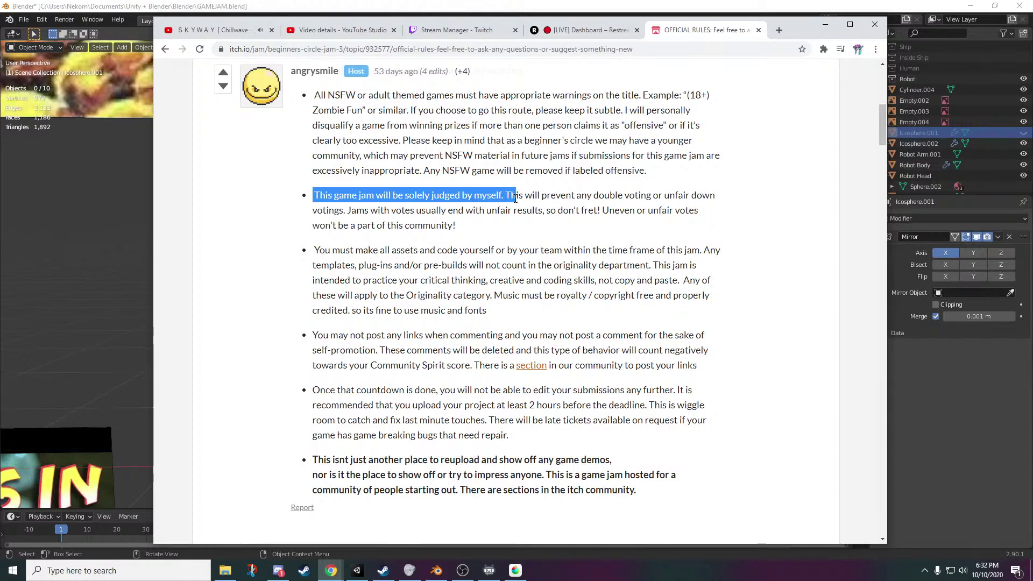
left_click_drag(563, 197, 393, 205)
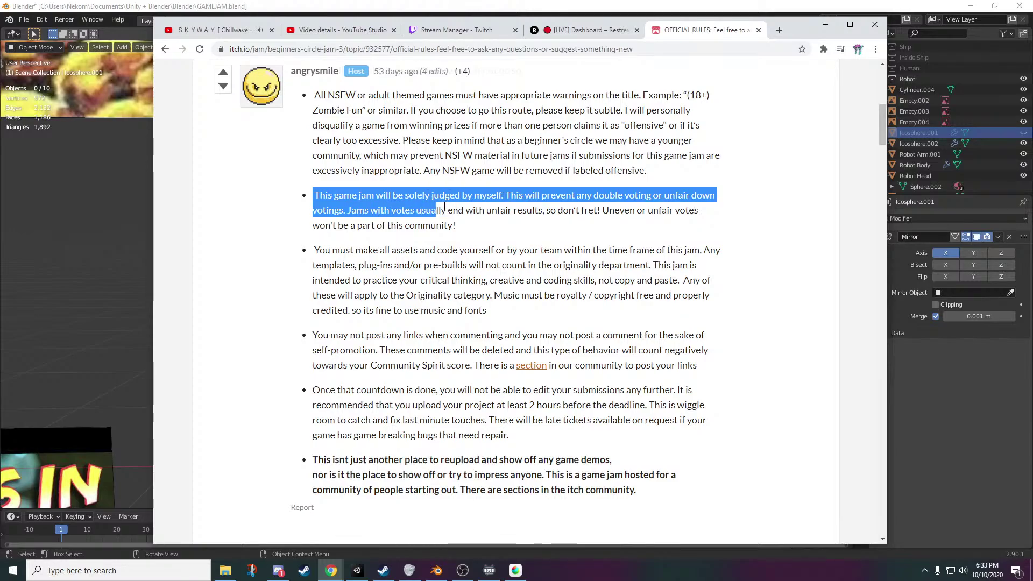
left_click_drag(523, 207, 570, 208)
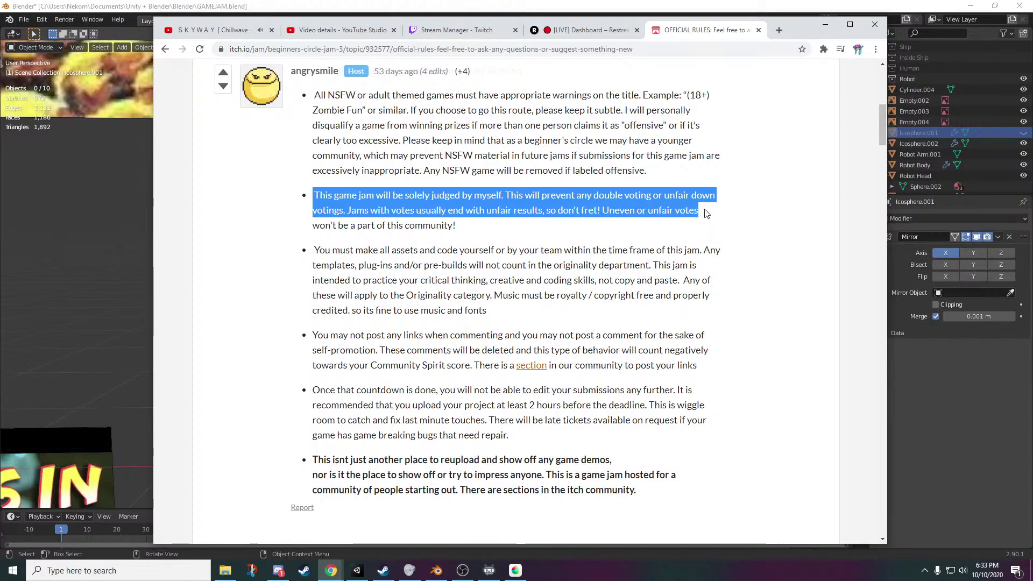
left_click_drag(706, 213, 707, 223)
left_click(617, 245)
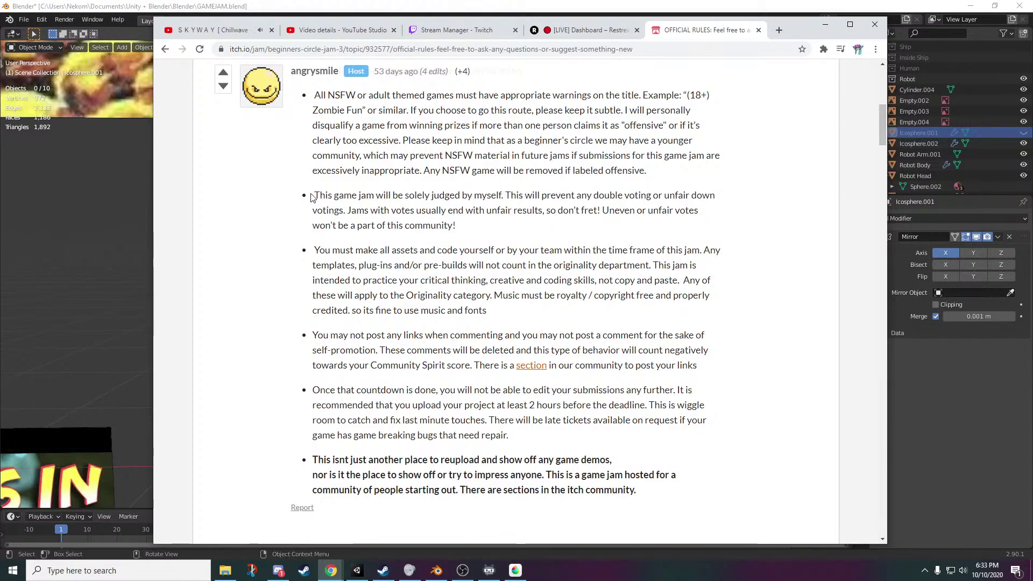
left_click_drag(311, 197, 511, 197)
left_click(590, 308)
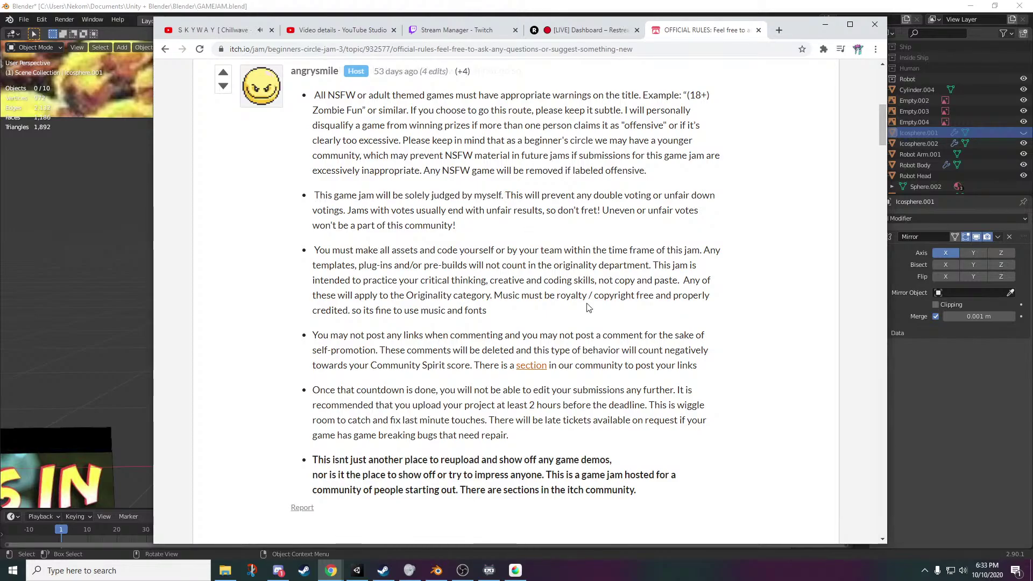
- Review the seven standard rules from the top of the topic and return to the jam's overview page
scroll(576, 311, "up", 5)
scroll(579, 332, "up", 2)
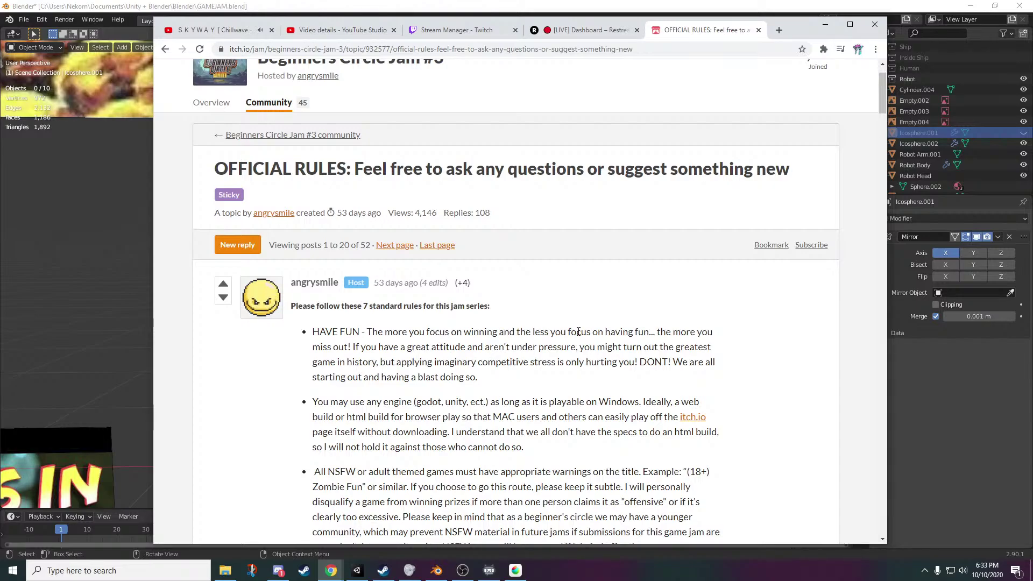
scroll(457, 317, "down", 4)
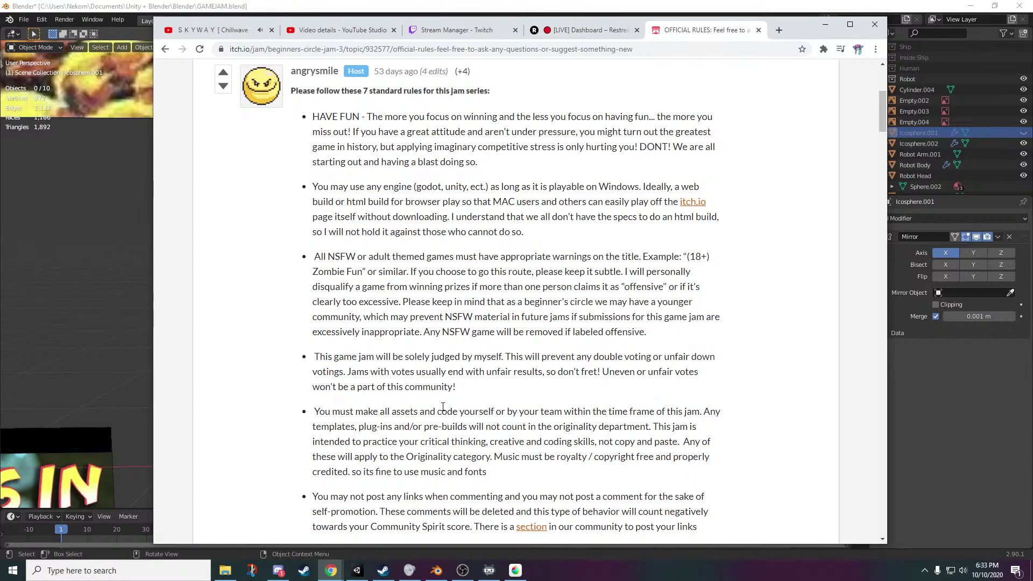
scroll(422, 434, "down", 3)
scroll(422, 434, "up", 6)
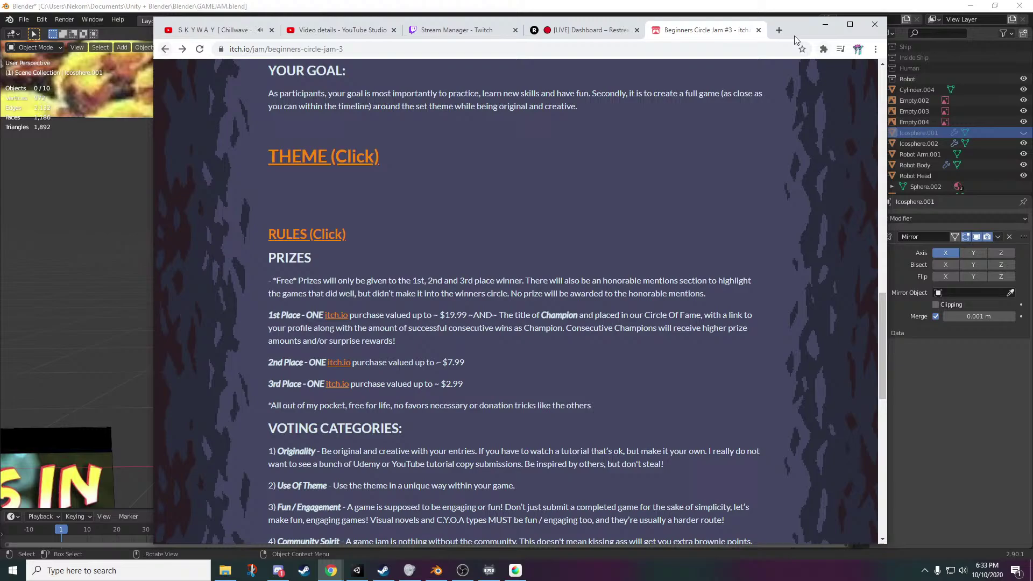
- Move the Chrome window off Blender, switch to Blender and examine the robot reference images, including the Bears in Space poster
left_click_drag(796, 34, 1032, 96)
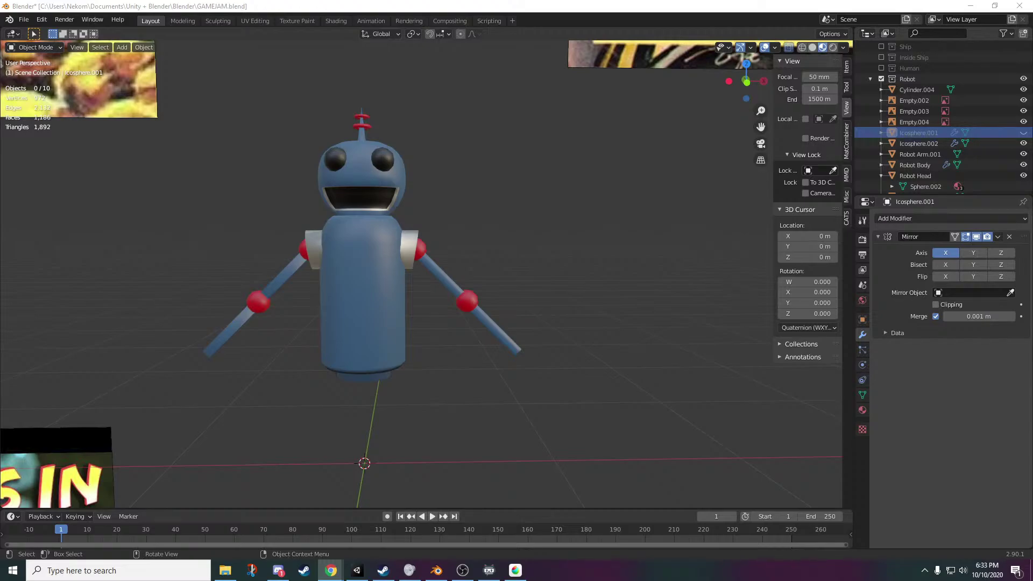
key("alt+Tab")
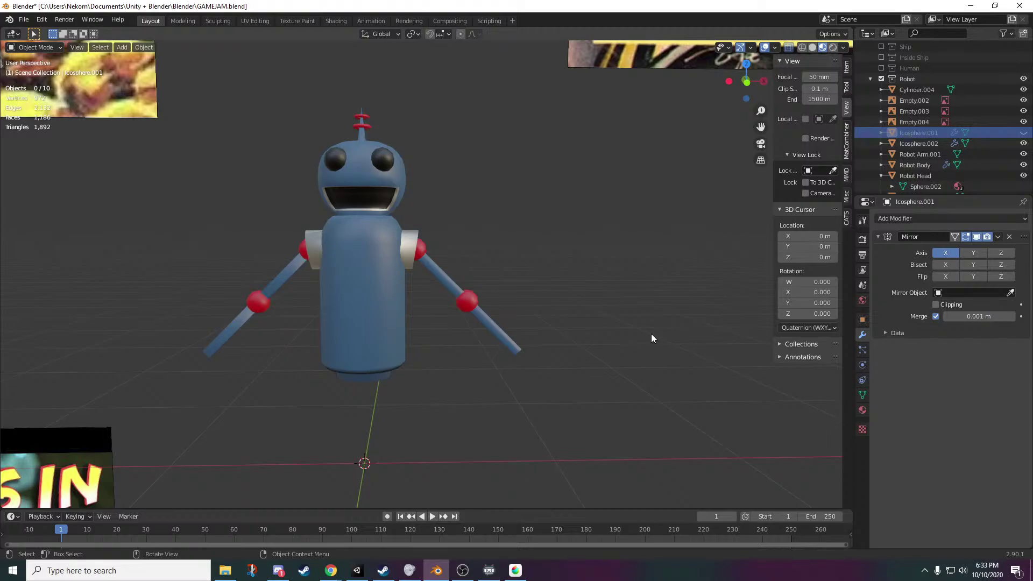
scroll(573, 358, "down", 7)
scroll(576, 408, "down", 5)
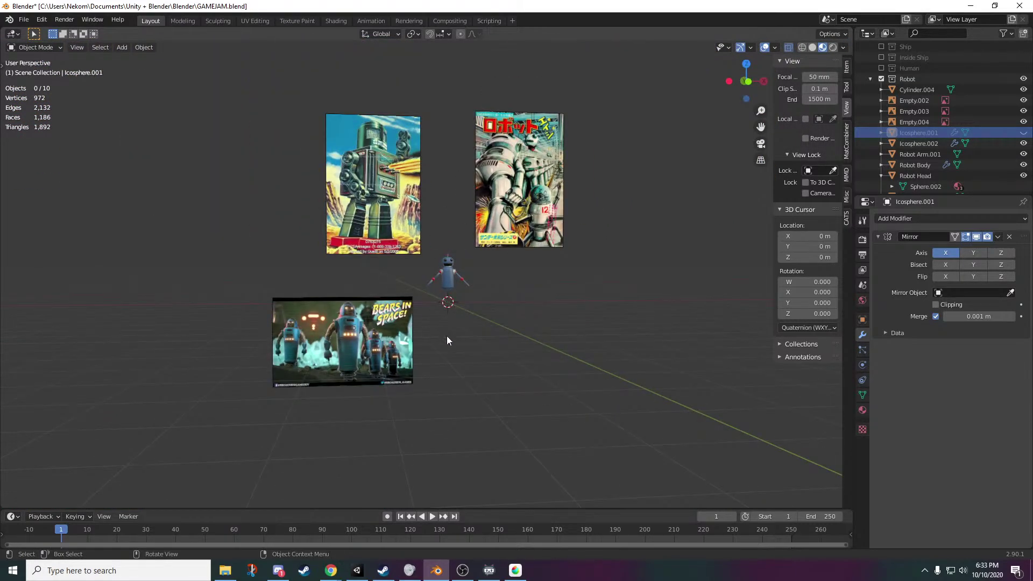
scroll(447, 336, "up", 8)
middle_click_drag(369, 369, 381, 363)
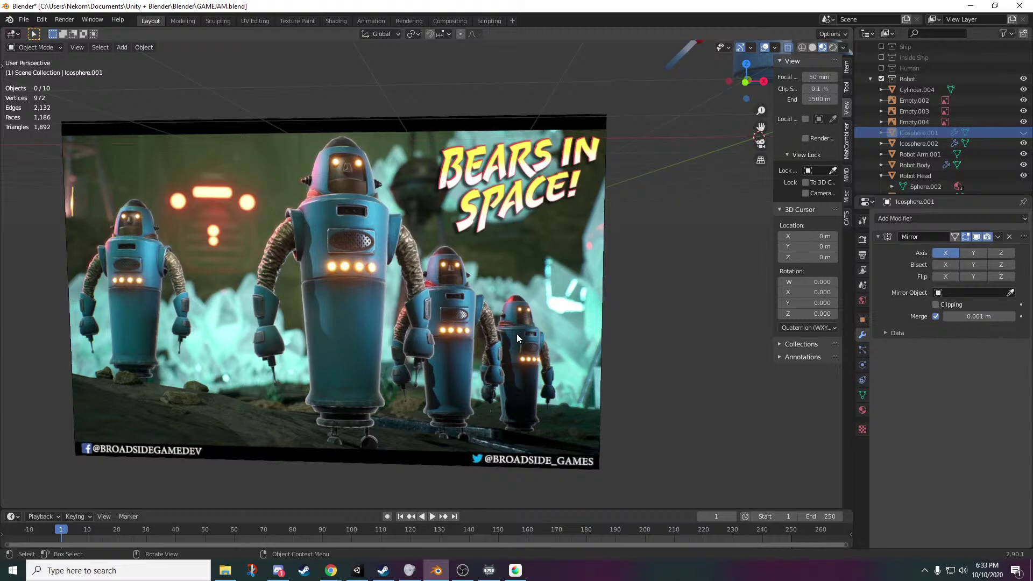
middle_click_drag(516, 333, 565, 345)
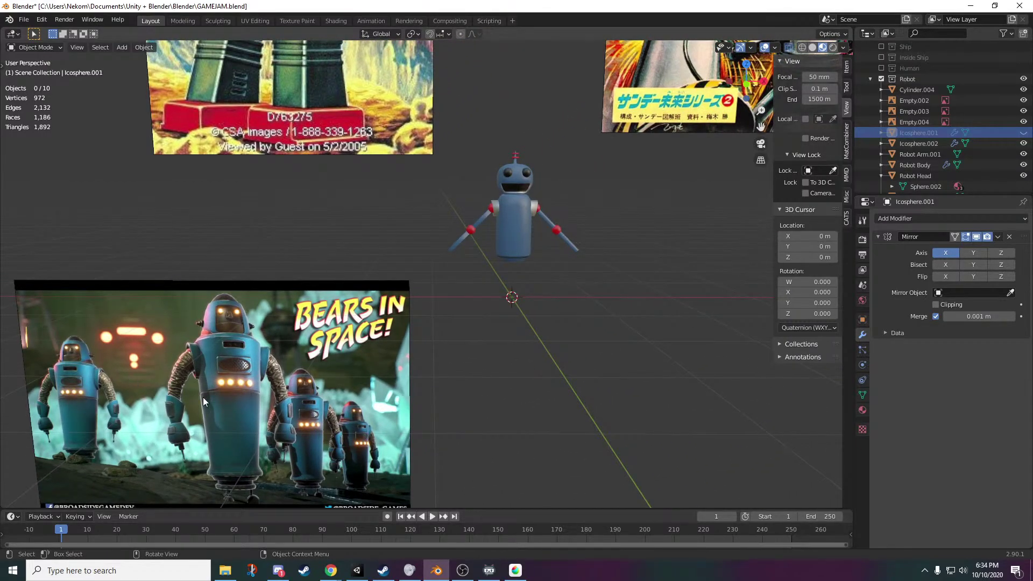
- Inspect the robot model up close from the front, including its head, shoulders and arms
scroll(328, 373, "up", 3)
middle_click_drag(581, 308, 517, 380, "shift")
scroll(561, 354, "up", 4)
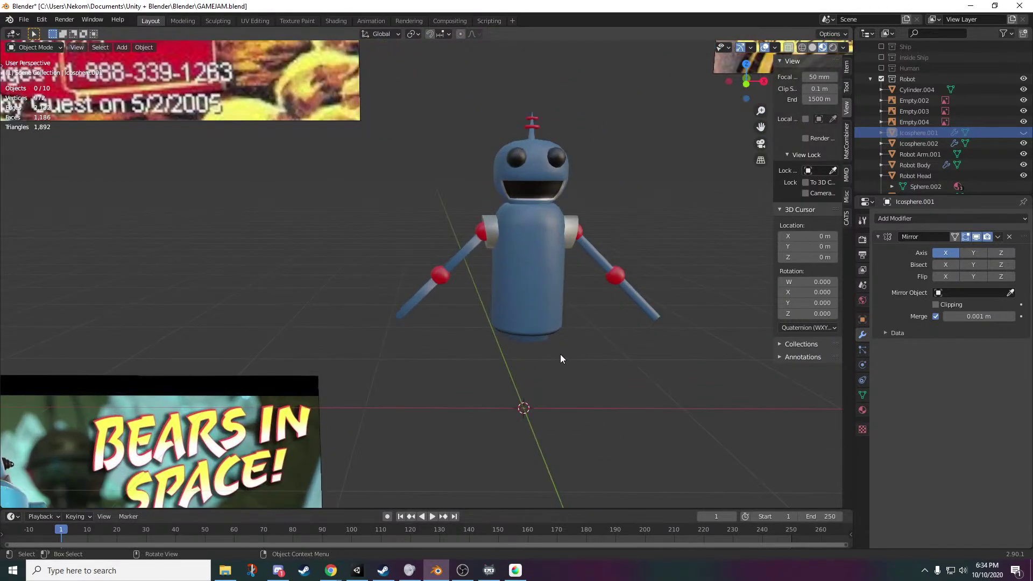
middle_click_drag(560, 354, 724, 470, "shift")
scroll(548, 380, "down", 3)
middle_click_drag(572, 372, 541, 382)
scroll(541, 382, "up", 3)
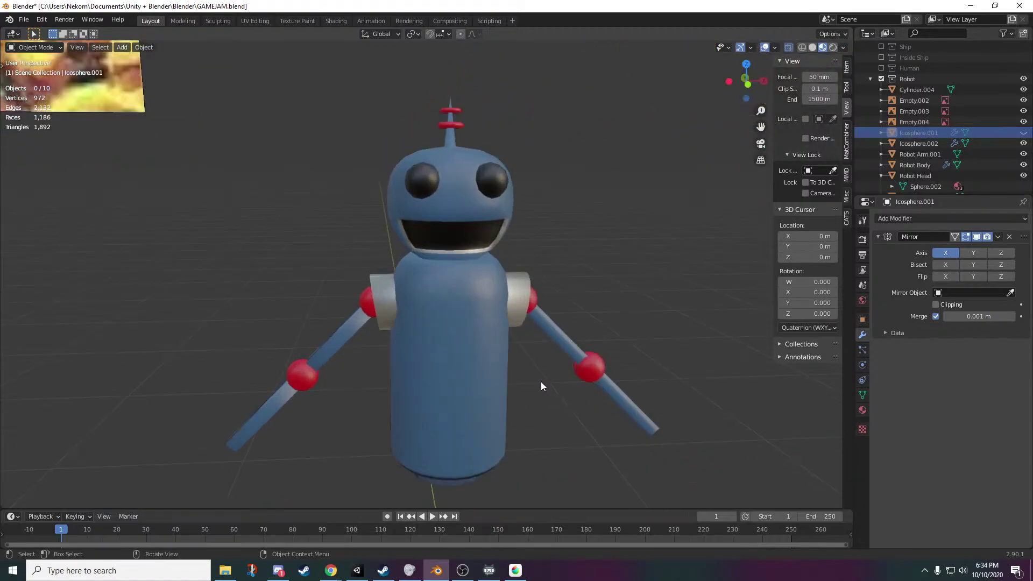
middle_click_drag(606, 415, 606, 416)
scroll(590, 427, "up", 1)
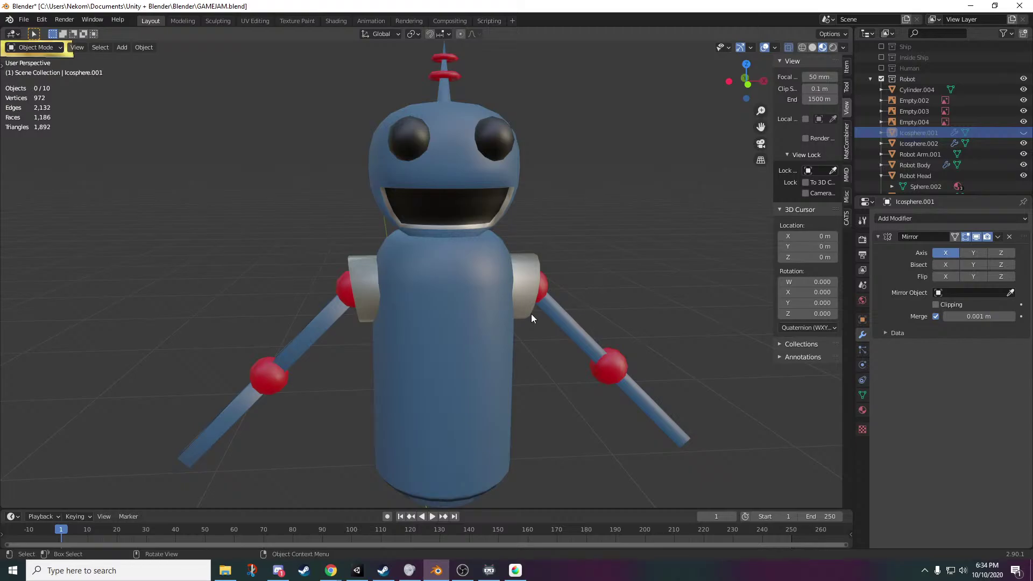
scroll(541, 361, "up", 2)
scroll(549, 377, "down", 3)
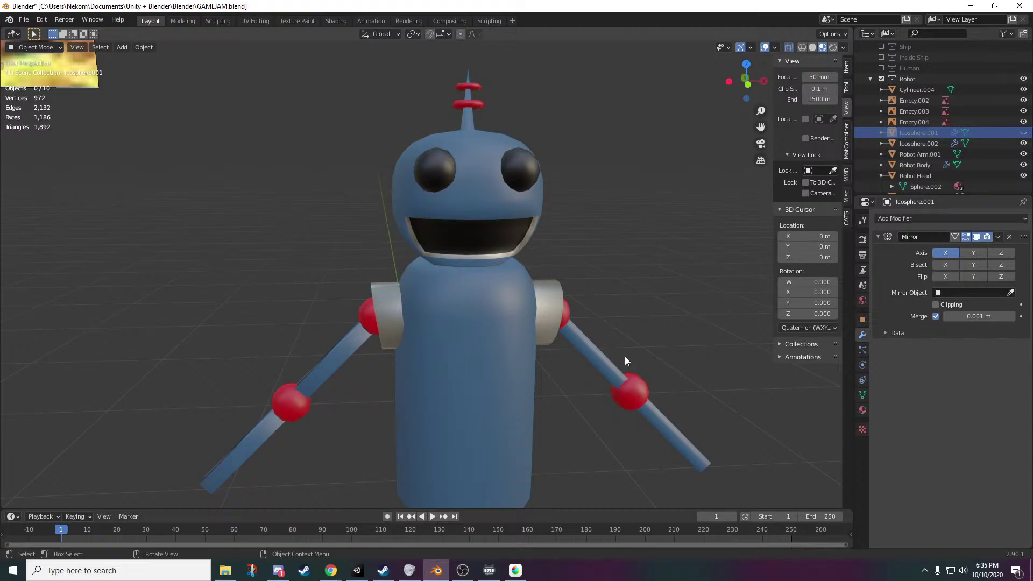
- Exclude the Robot collection from the view layer and temporarily enable the Human collection to view its model
left_click(881, 79)
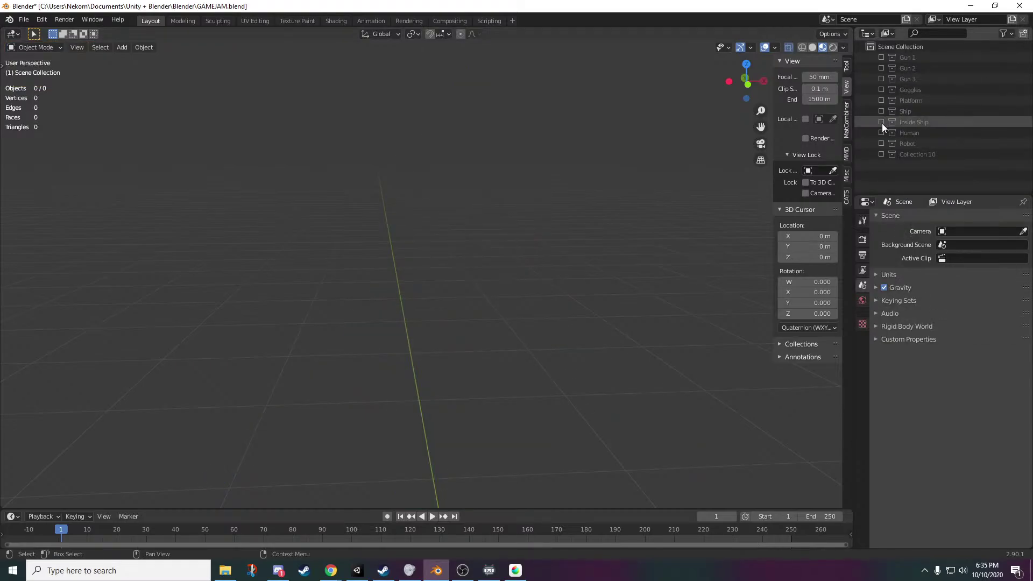
left_click(881, 143)
left_click(881, 143)
left_click(881, 133)
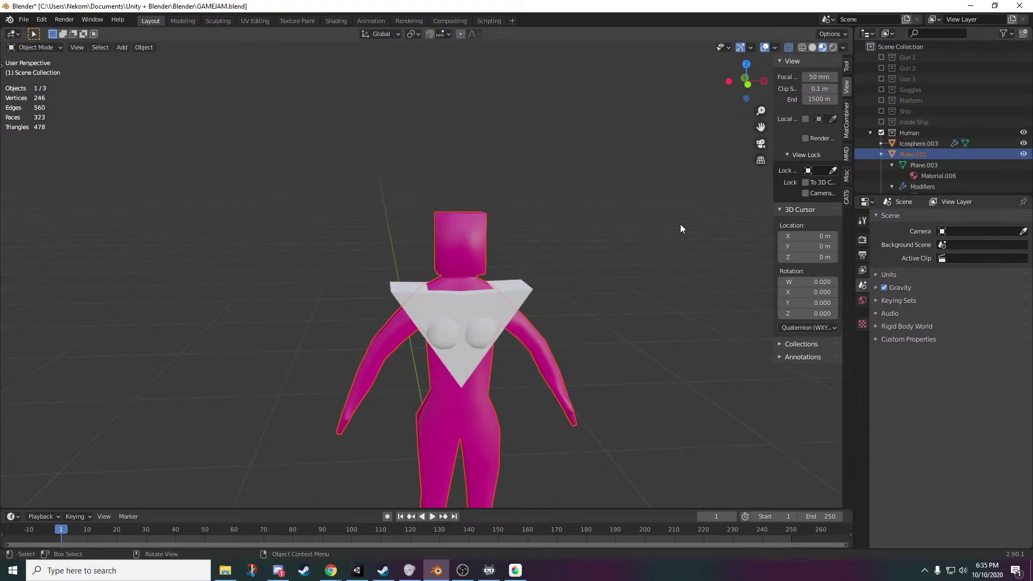
left_click(882, 133)
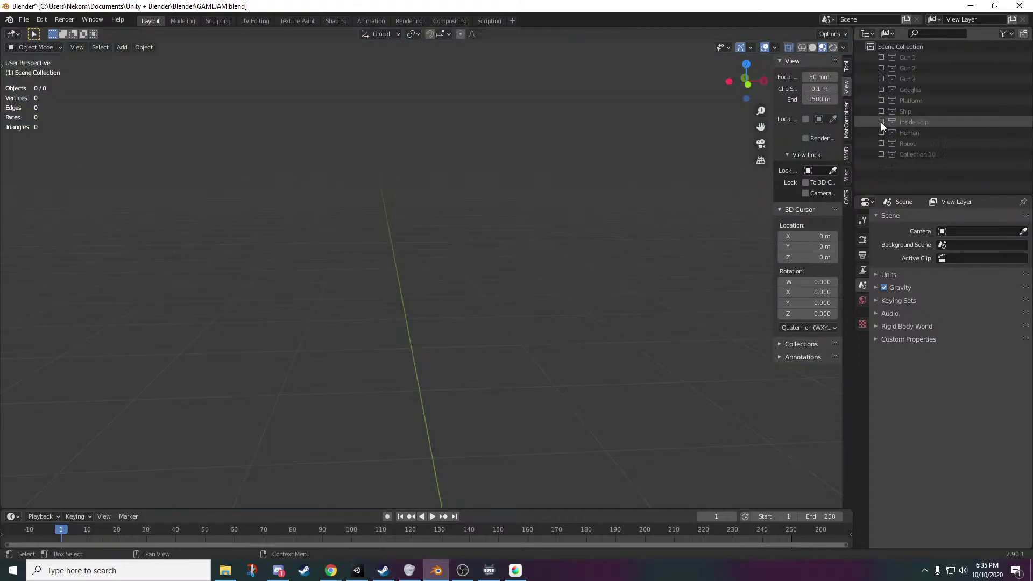
- Enable the Ship and Platform collections one at a time to view their models, excluding each again
left_click(881, 111)
scroll(601, 253, "down", 5)
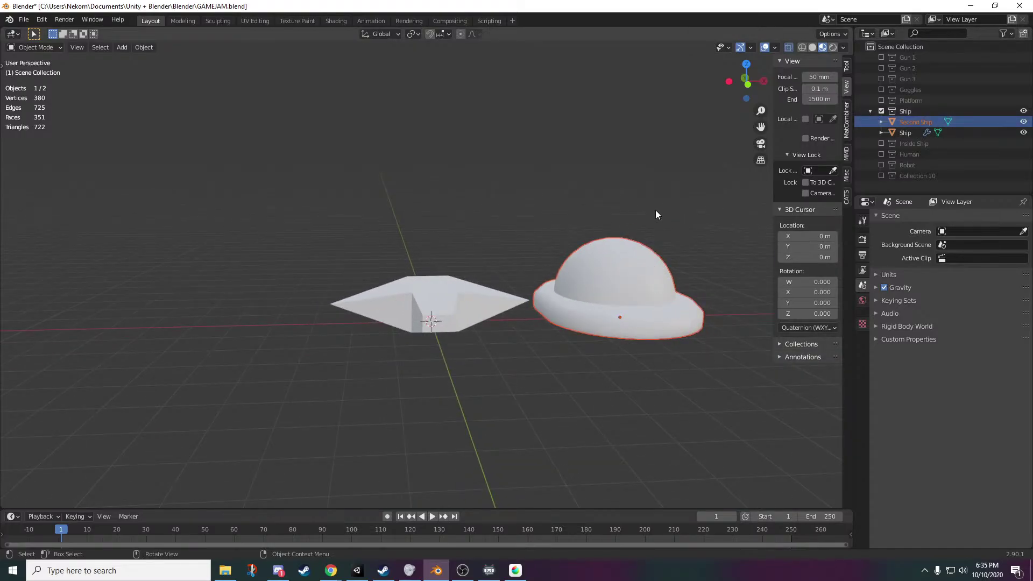
left_click(882, 111)
left_click(882, 101)
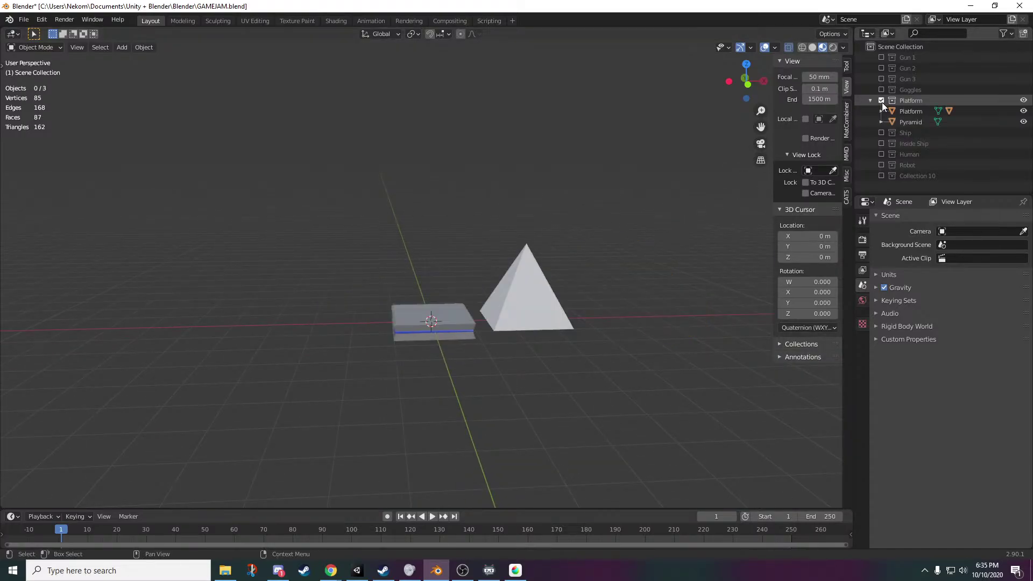
left_click(882, 101)
- Enable the Gun 1 collection and view the ray gun model up close from the side
left_click(881, 58)
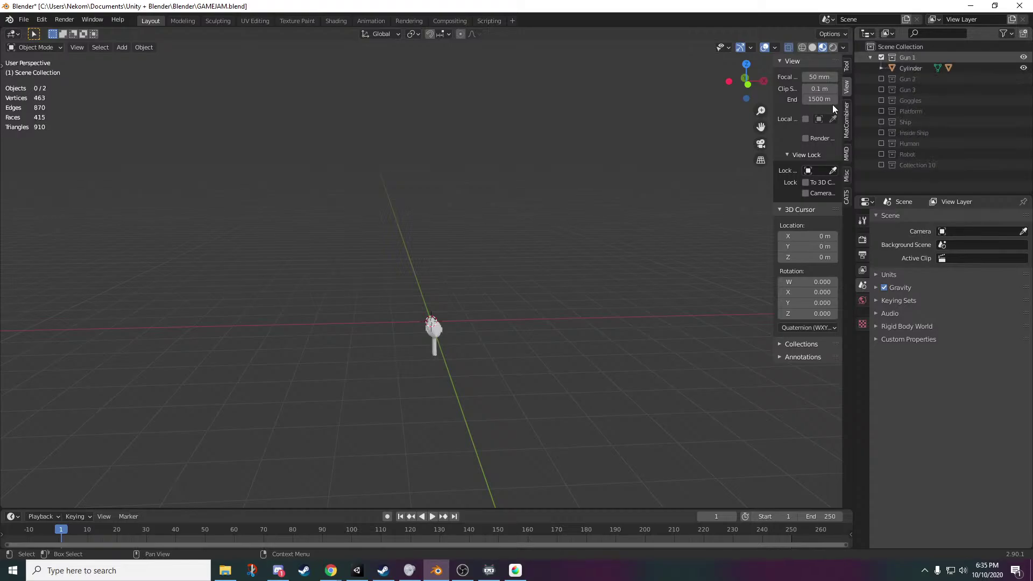
scroll(457, 369, "up", 4)
mouse_move(458, 370)
middle_mouse_down()
mouse_move(597, 344)
mouse_move(363, 359)
mouse_move(377, 356)
mouse_move(376, 371)
mouse_move(598, 327)
mouse_move(483, 438)
mouse_move(491, 449)
mouse_move(598, 354)
mouse_move(411, 369)
mouse_move(418, 353)
mouse_move(445, 368)
middle_mouse_up()
scroll(603, 347, "up", 3)
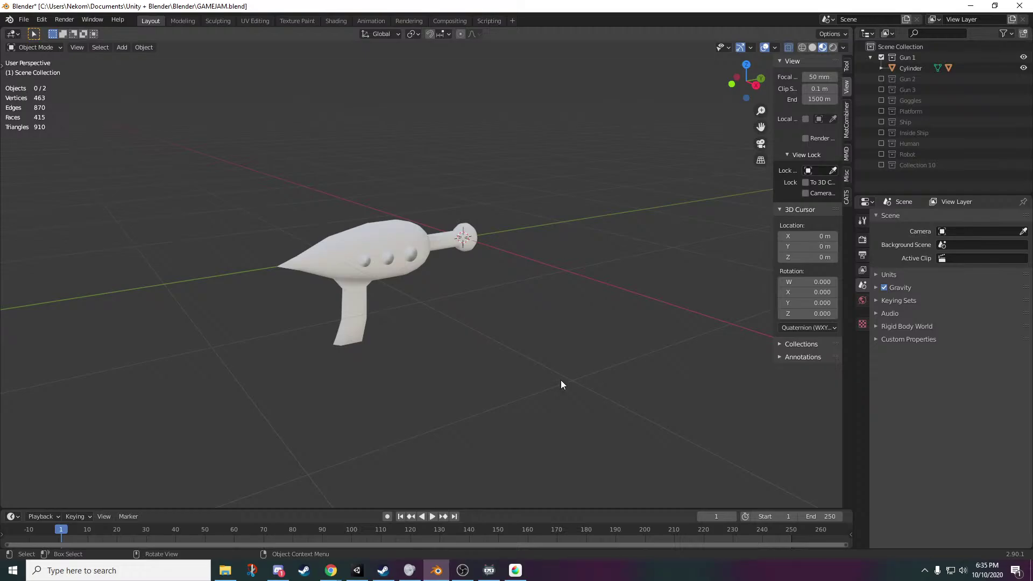
mouse_move(331, 570)
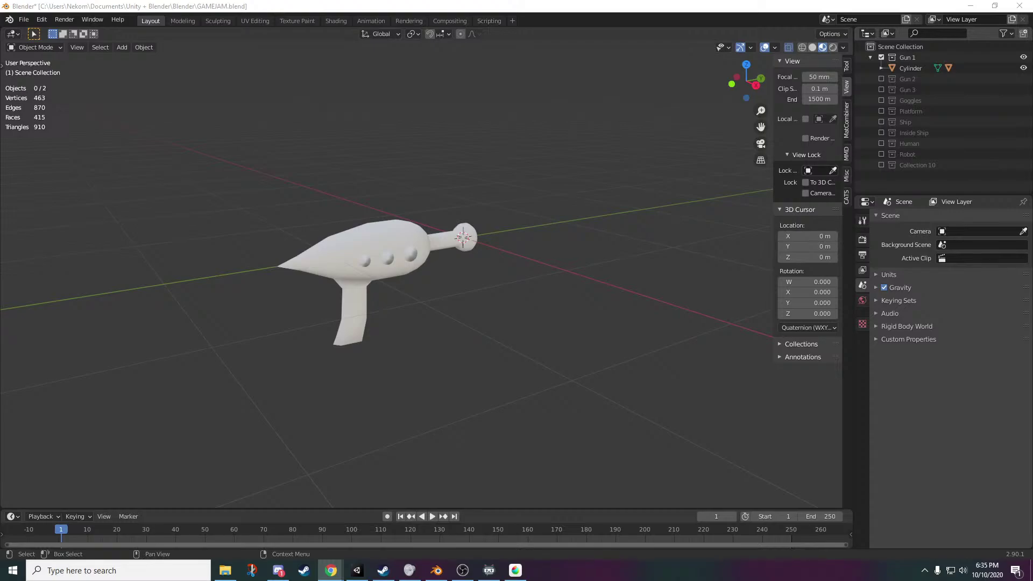
key("alt+Tab")
left_click(769, 409)
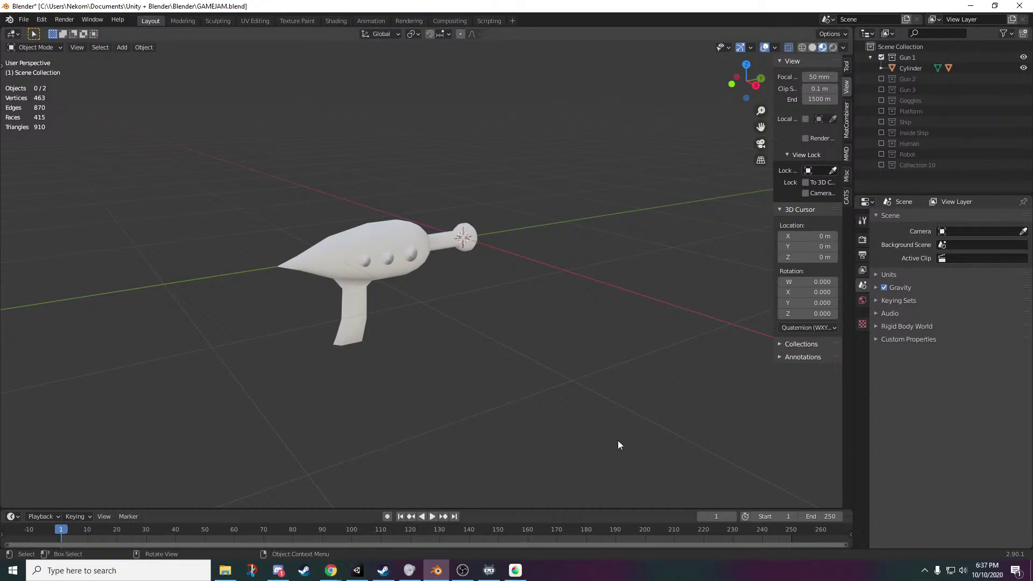
- Examine the ray gun's body, grip and barrel from several side angles
middle_click_drag(618, 440, 516, 426)
scroll(495, 431, "up", 3)
scroll(485, 431, "down", 3)
middle_click_drag(449, 438, 592, 420)
scroll(596, 430, "up", 3)
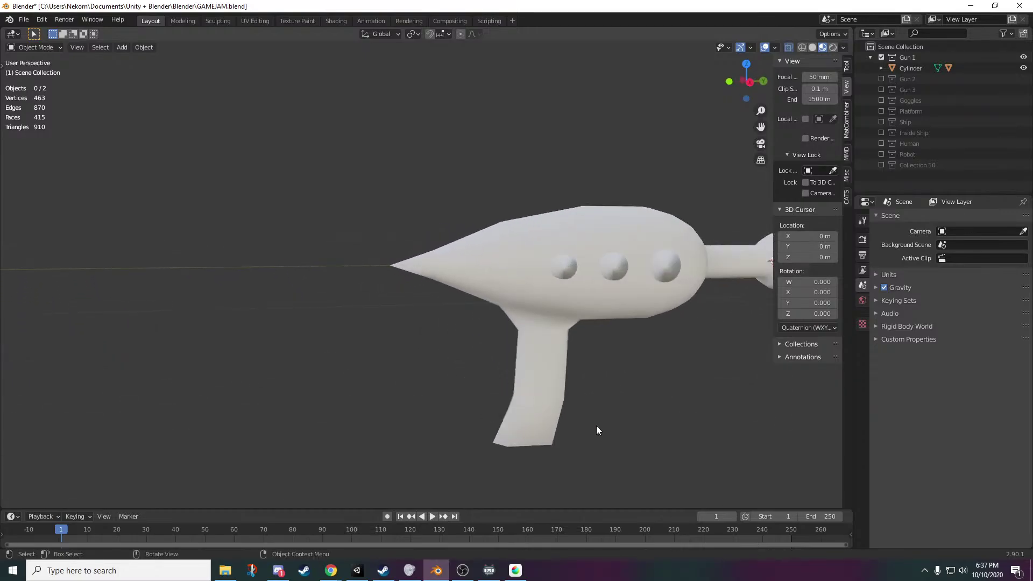
scroll(538, 417, "down", 3)
middle_click_drag(452, 406, 422, 379)
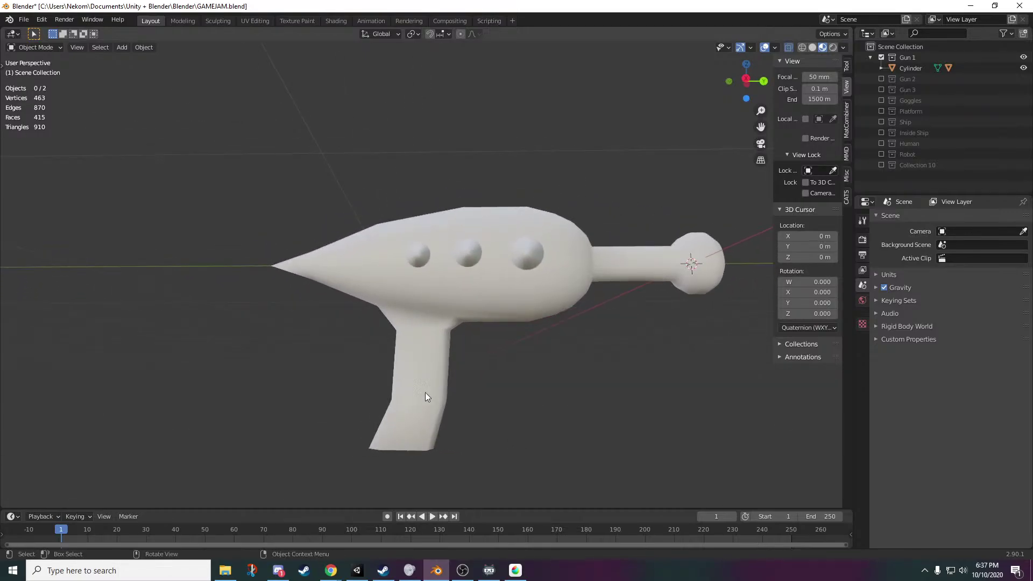
- Shorten the ray gun's barrel by moving its end ball about 0.04 m toward the body along Y
left_click(425, 394)
key("Tab")
mouse_move(455, 450)
middle_mouse_down()
mouse_move(542, 397)
mouse_move(604, 461)
mouse_move(754, 455)
mouse_move(459, 452)
middle_mouse_up()
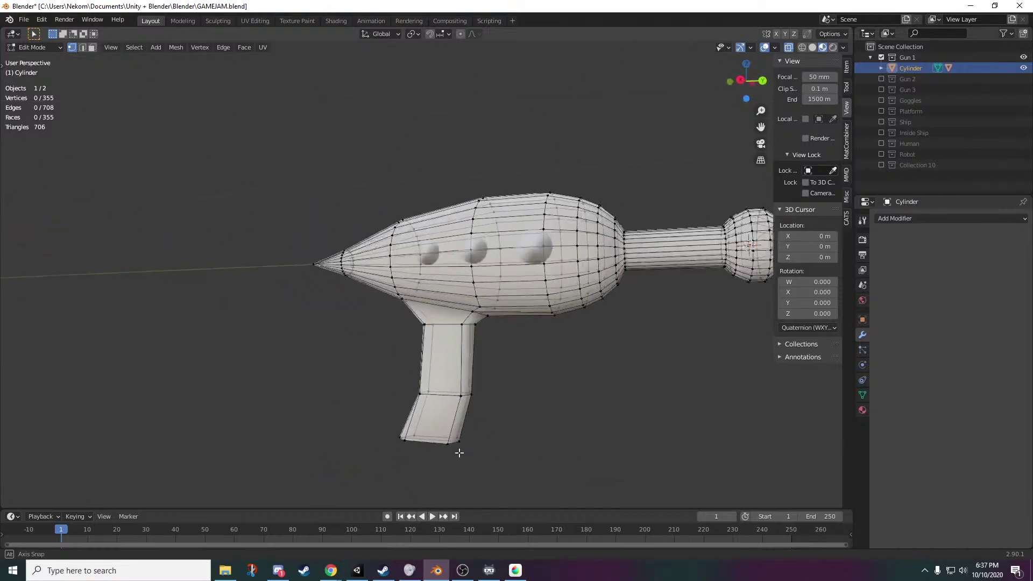
scroll(516, 414, "down", 3)
scroll(475, 410, "up", 2)
middle_click_drag(581, 360, 549, 426, "shift")
left_click_drag(629, 254, 514, 386)
key("g")
key("y")
left_click(562, 469)
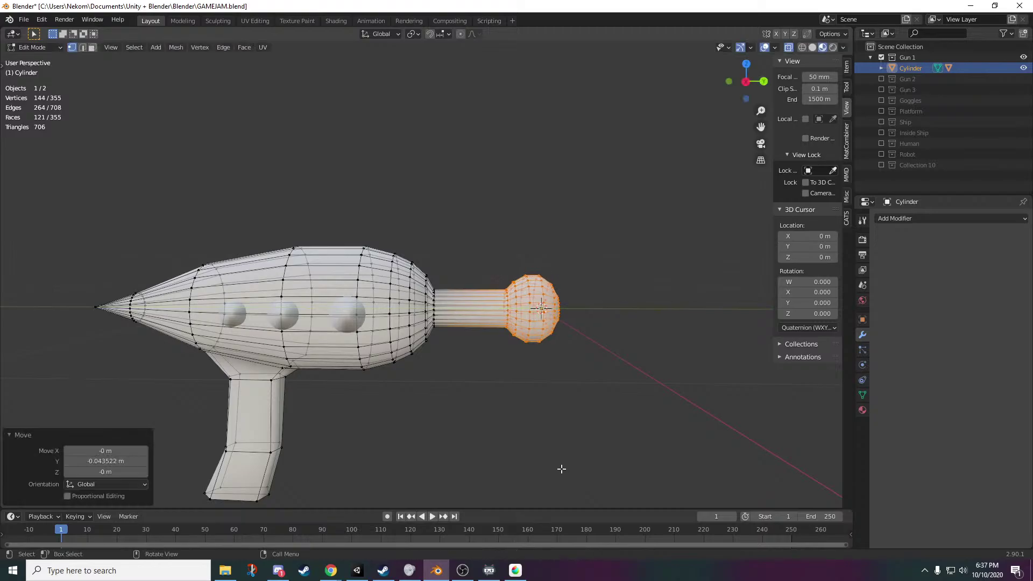
scroll(554, 467, "down", 5)
key("Tab")
scroll(431, 463, "up", 4)
middle_click_drag(420, 464, 535, 442)
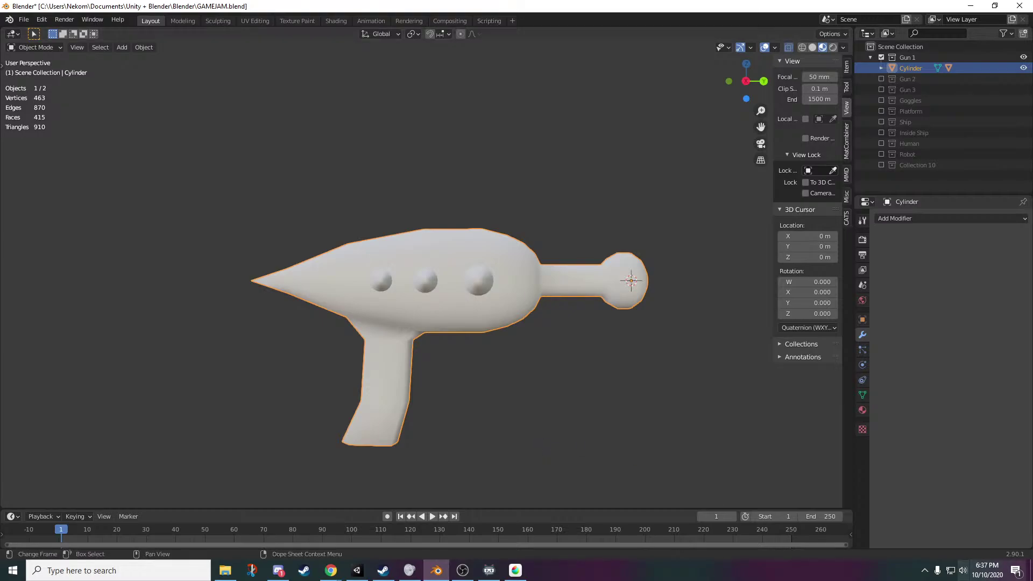
scroll(552, 424, "down", 2)
middle_click_drag(552, 428, 484, 418)
scroll(484, 417, "up", 4)
- Raise the edge loop at the bend of the ray gun's grip about 0.024 m along Z
key("Tab")
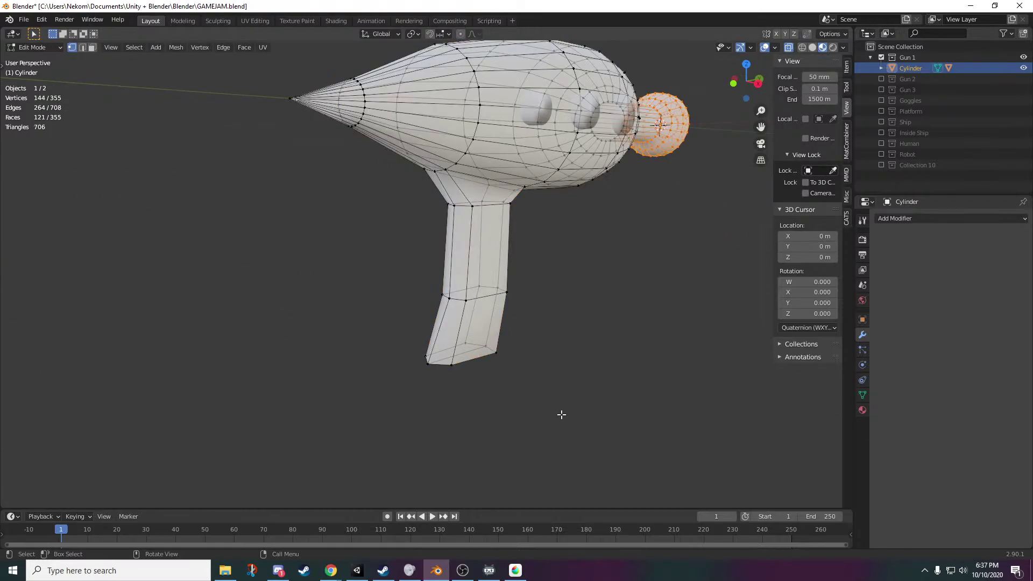
middle_click_drag(560, 415, 574, 281)
left_click_drag(575, 281, 308, 398)
scroll(636, 386, "down", 1)
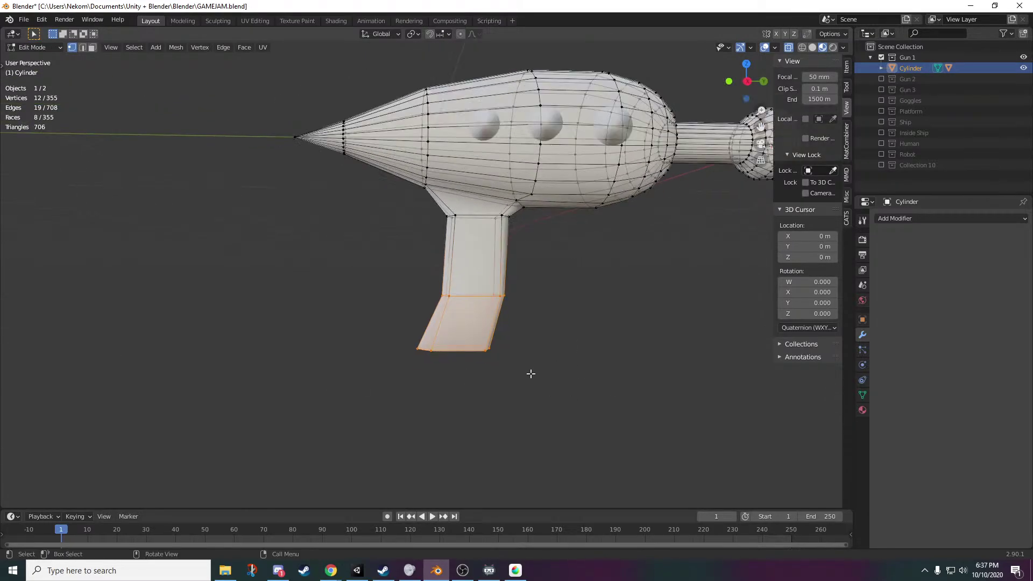
middle_click_drag(530, 373, 488, 399)
scroll(488, 399, "up", 1)
mouse_move(581, 423)
middle_mouse_down()
mouse_move(549, 424)
mouse_move(574, 428)
middle_mouse_up()
scroll(574, 428, "up", 1)
middle_click_drag(575, 379, 490, 358, "shift")
left_click_drag(505, 250, 279, 321)
key("g")
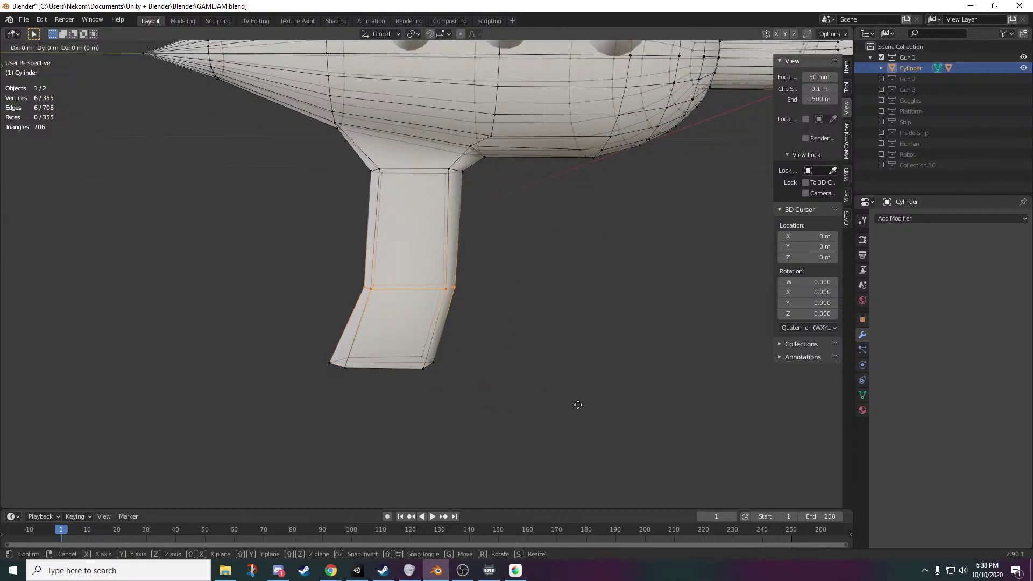
key("z")
left_click(580, 392)
key("g")
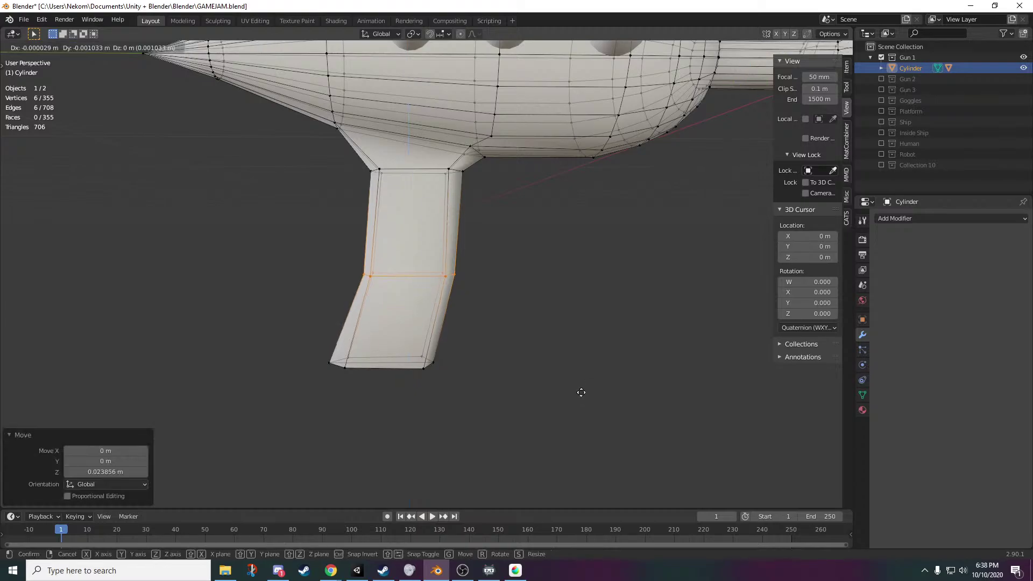
key("y")
left_click(581, 392)
scroll(561, 400, "down", 3)
scroll(516, 416, "up", 2)
middle_click_drag(510, 418, 433, 415)
key("Tab")
scroll(589, 426, "down", 4)
scroll(432, 418, "up", 3)
scroll(427, 418, "down", 3)
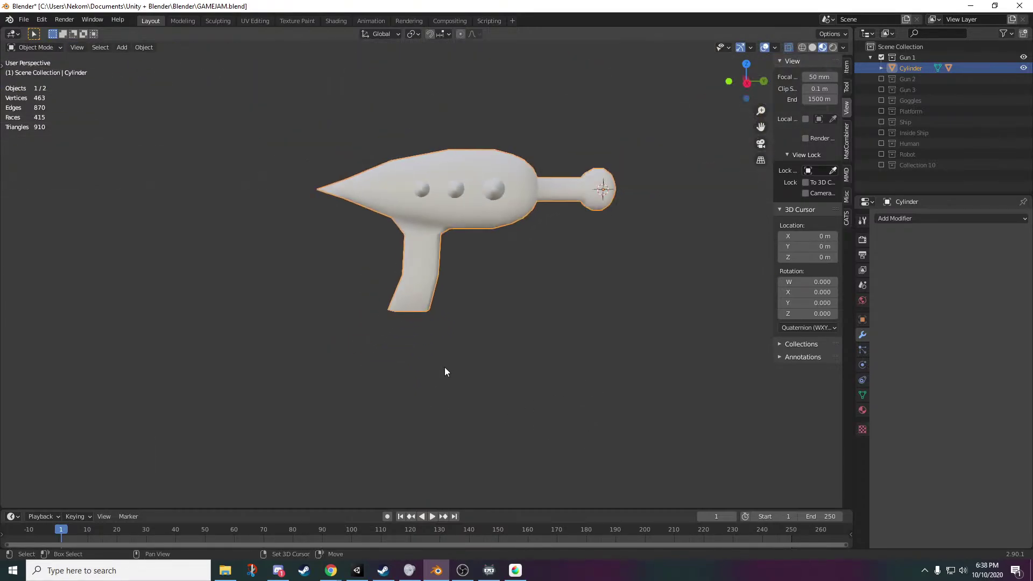
middle_click_drag(445, 371, 586, 378)
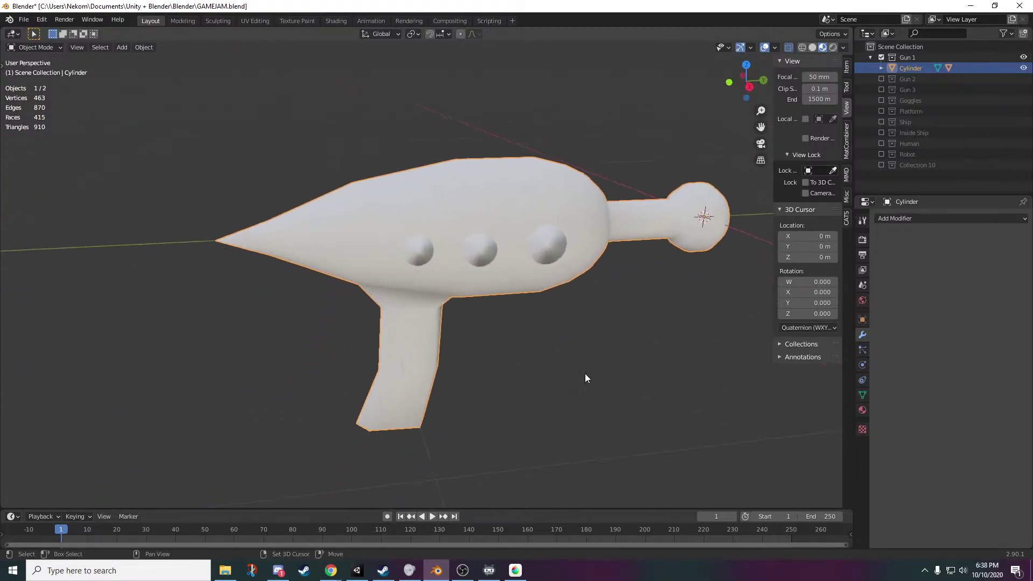
- Create a material for the gun body with a dark green base color (H 0.310, S 1.000, V 0.380) and add a second, empty slot
left_click(863, 410)
left_click(928, 264)
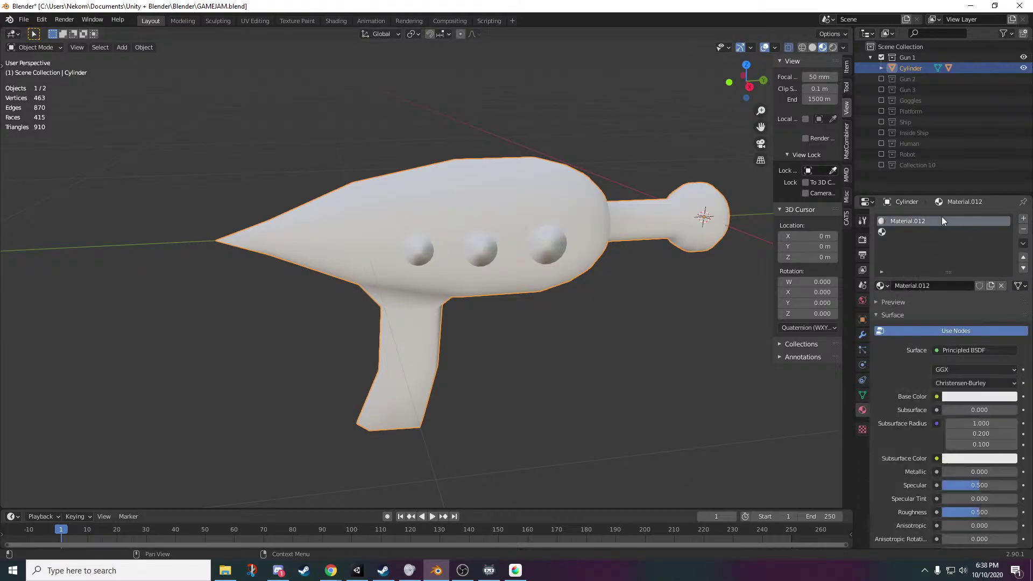
left_click(973, 398)
left_click_drag(947, 322, 924, 267)
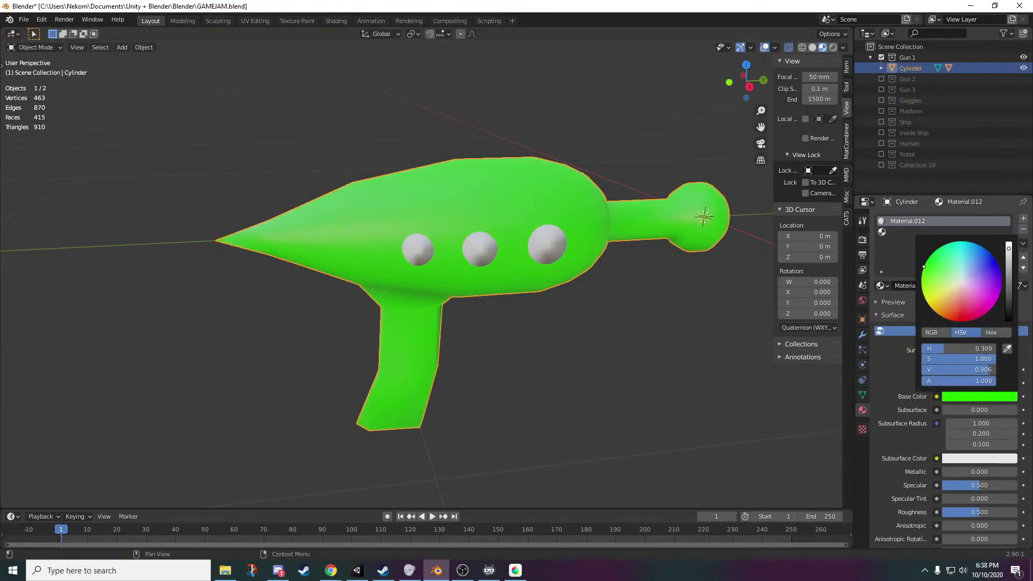
left_click_drag(1010, 276, 1003, 307)
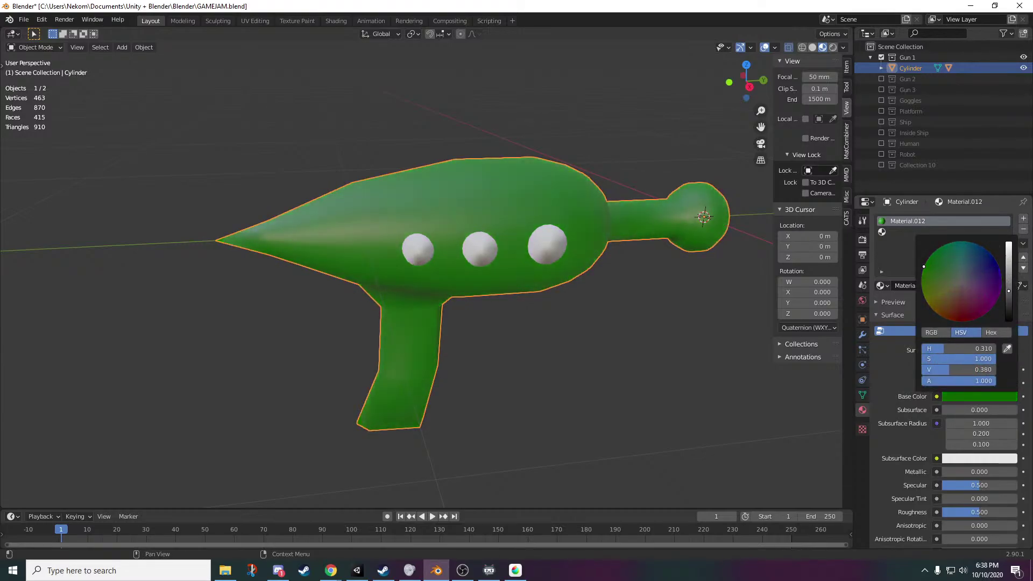
- Give the three round studs on the gun's side a new material with a bright blue base color
left_click(548, 250)
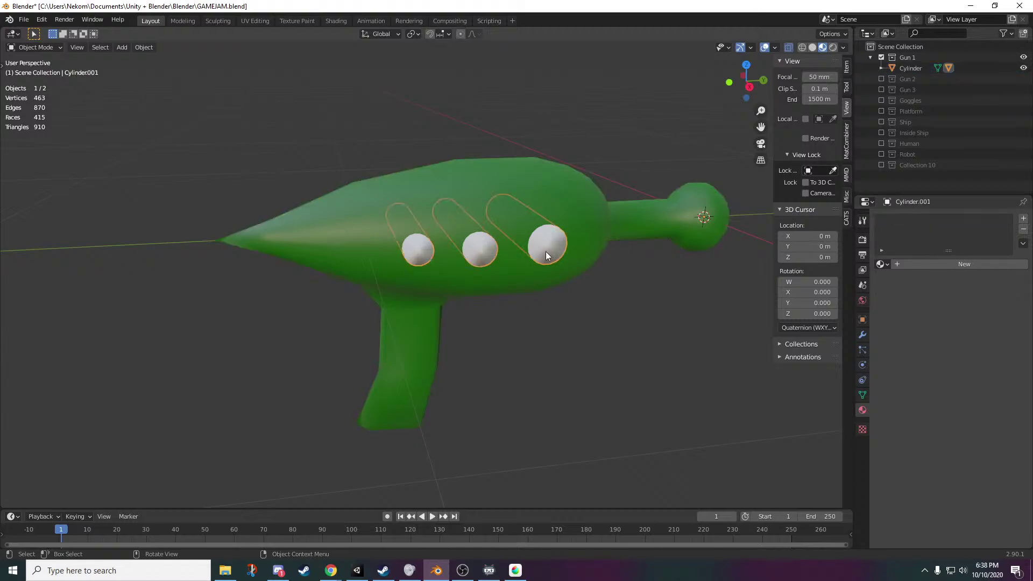
left_click(934, 264)
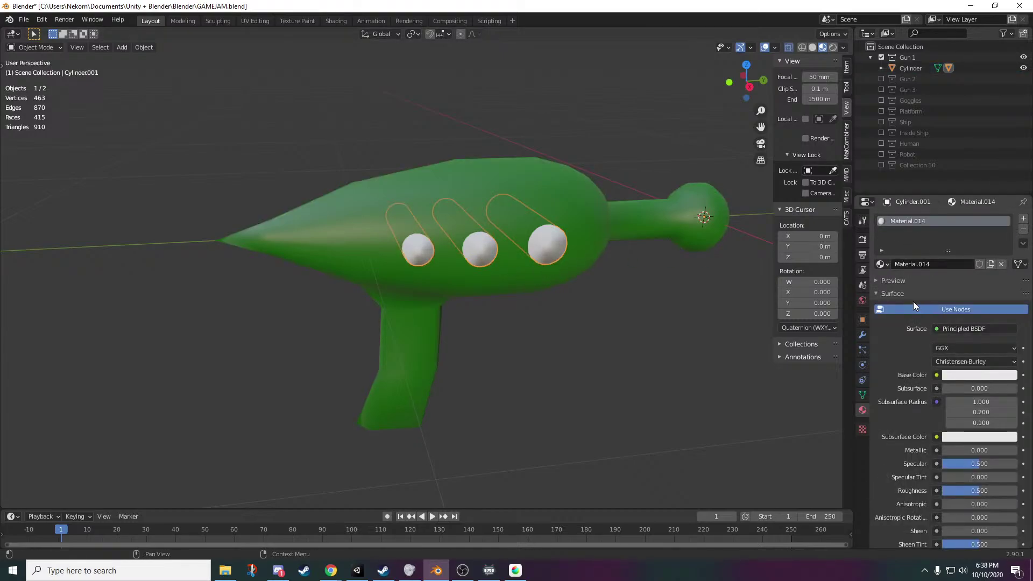
left_click(979, 375)
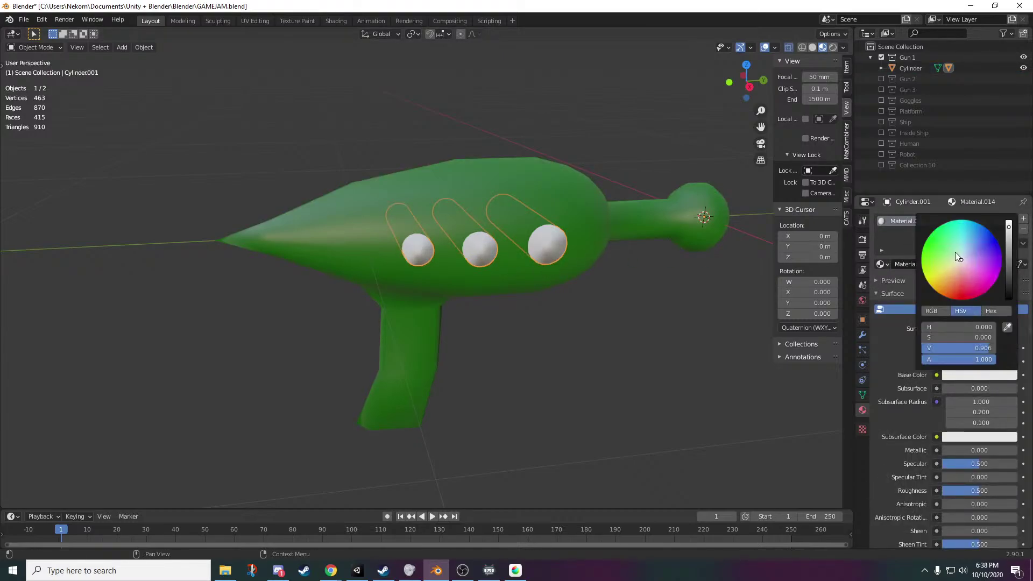
left_click(998, 242)
left_click_drag(997, 242, 985, 227)
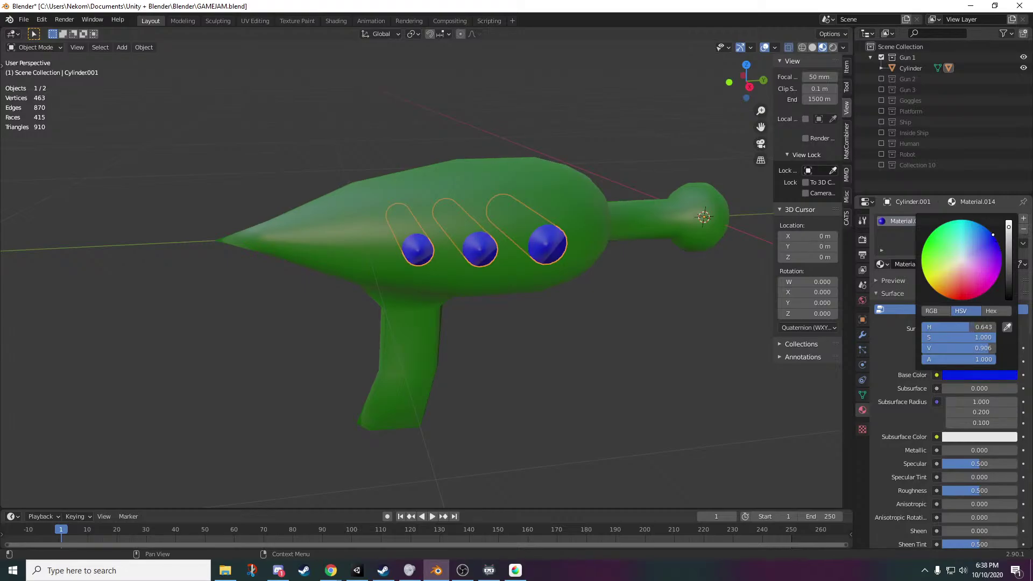
left_click(666, 396)
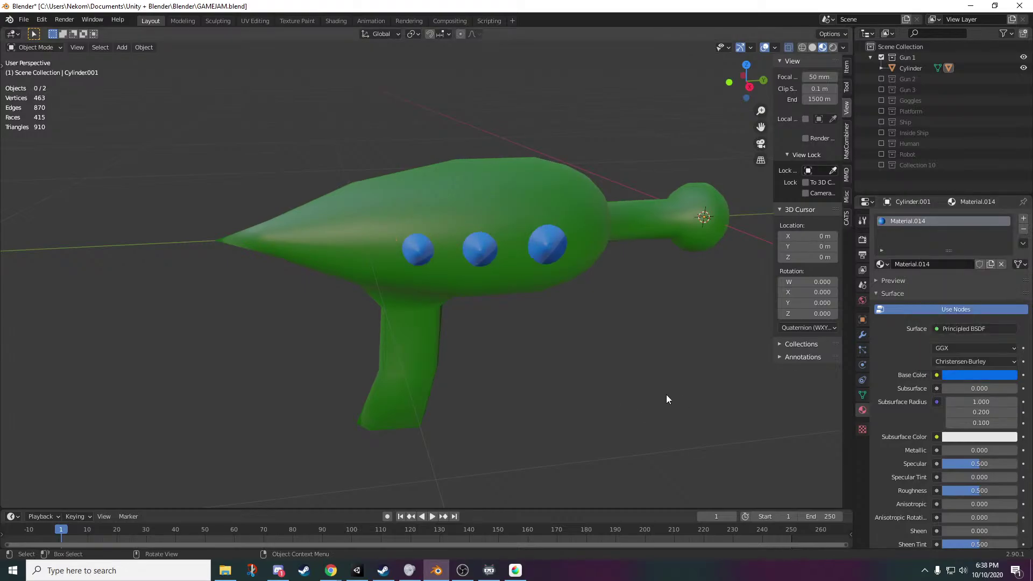
- Create a material in the gun's second slot and assign it to the faces of the barrel and its end ball
middle_click_drag(667, 395, 639, 385)
left_click(556, 277)
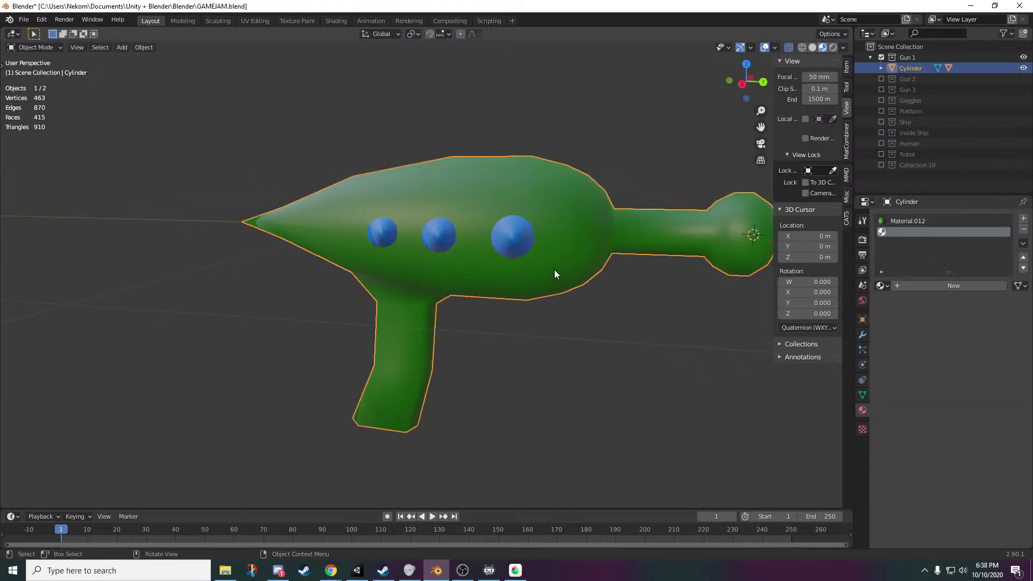
key("Tab")
key("3")
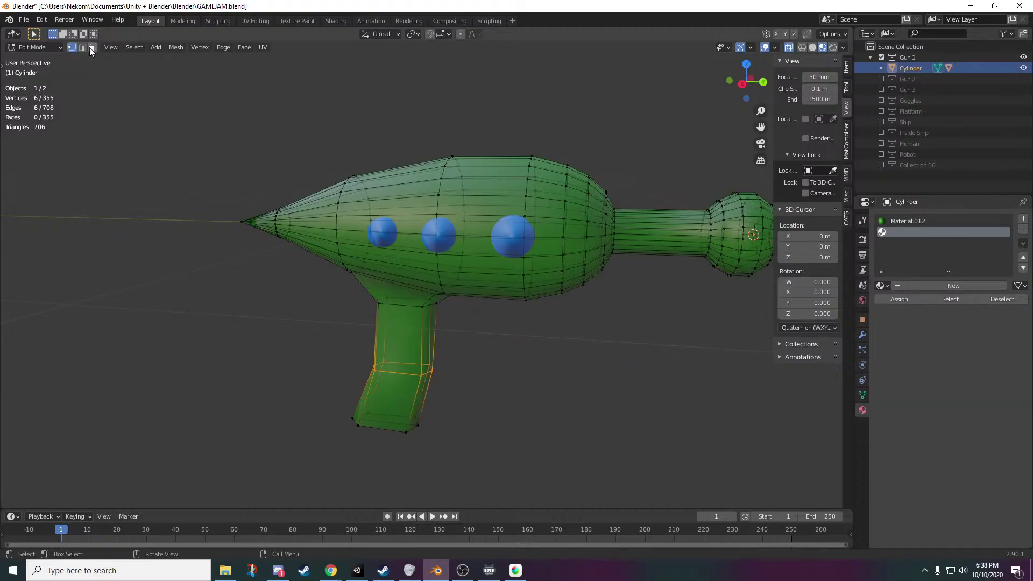
middle_click_drag(722, 353, 625, 282)
left_click_drag(628, 185, 553, 355)
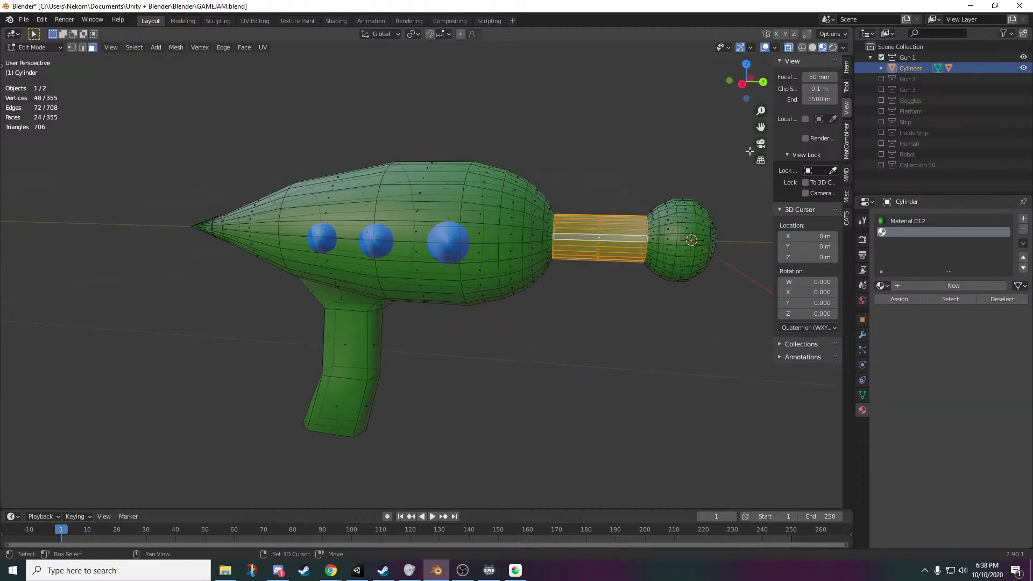
left_click_drag(753, 150, 625, 360, "shift")
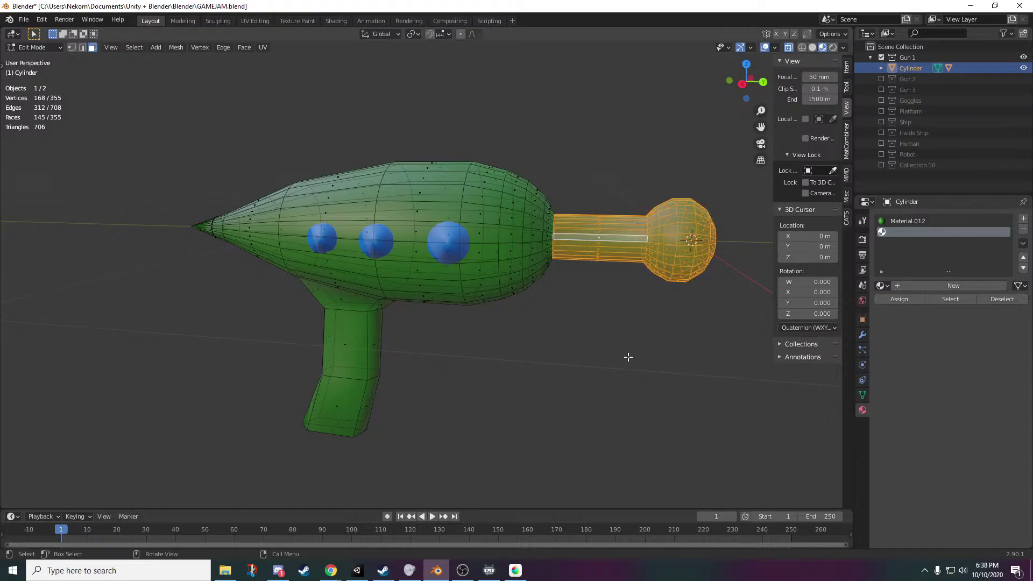
left_click(952, 286)
left_click(958, 409)
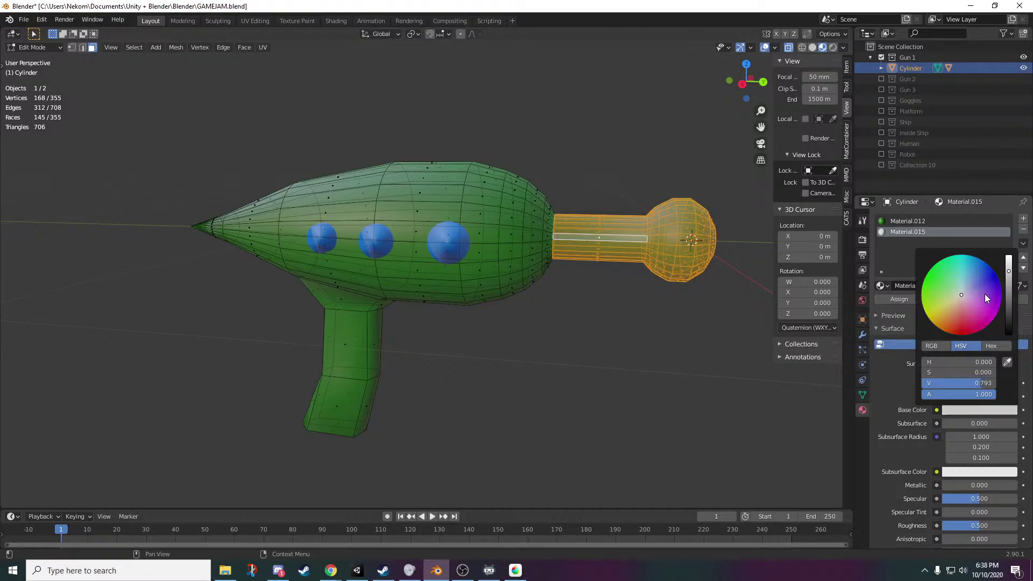
left_click(899, 300)
left_click(581, 434)
key("Tab")
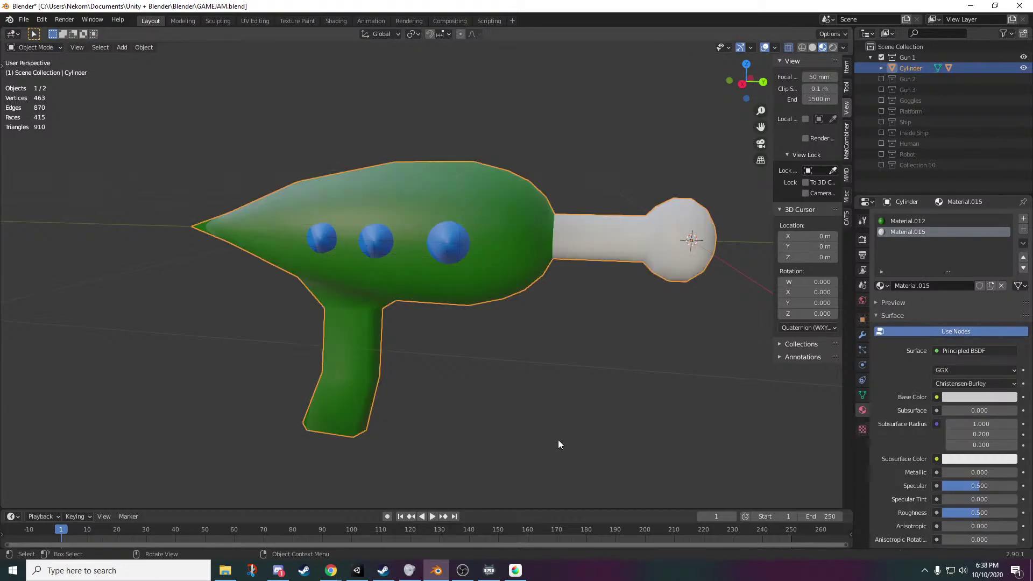
- Turn the barrel material into dark copper with a brownish-orange base color and Metallic 1.000, and view the gun from the side
middle_click_drag(549, 442, 548, 437)
key("Tab")
left_click_drag(737, 166, 581, 325)
middle_click_drag(643, 383, 629, 386)
left_click(967, 414)
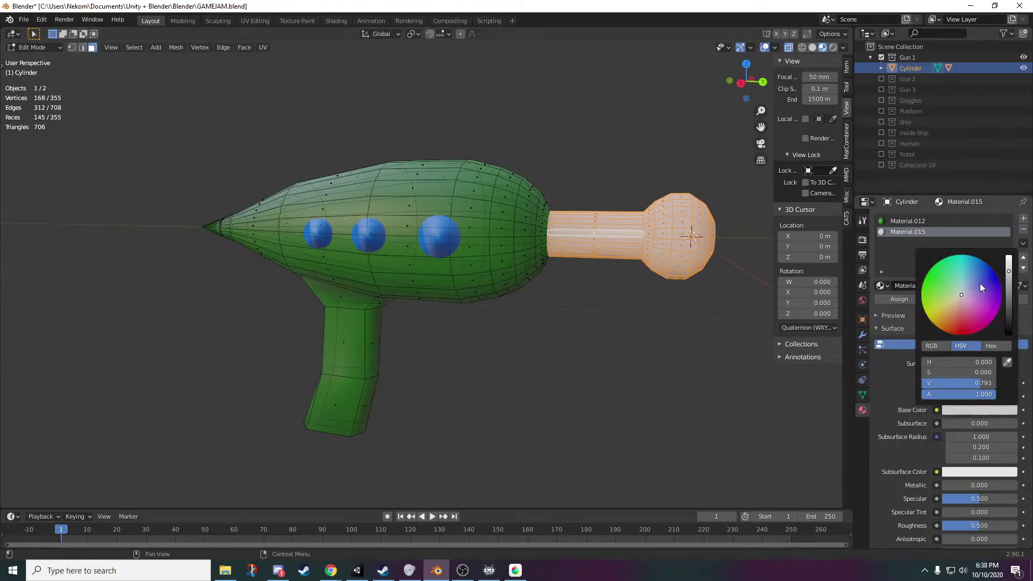
left_click_drag(960, 300, 949, 324)
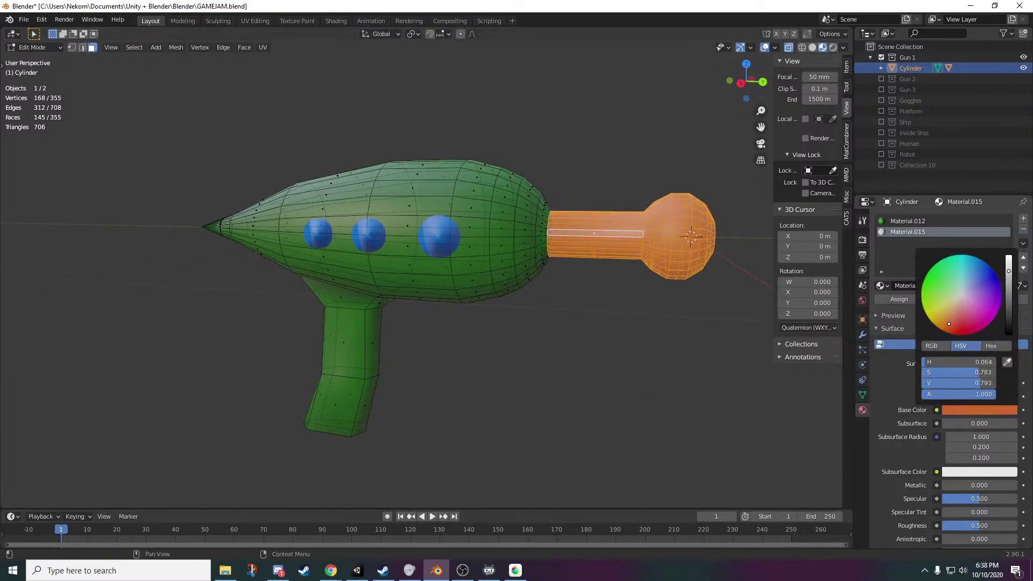
left_click_drag(1009, 288, 1009, 292)
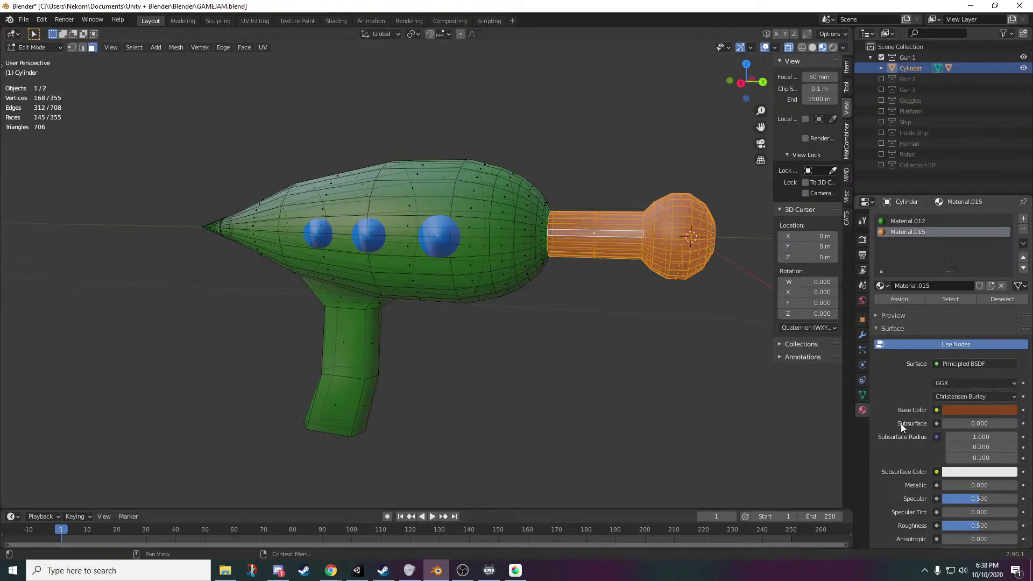
left_click_drag(954, 487, 1021, 487)
key("Tab")
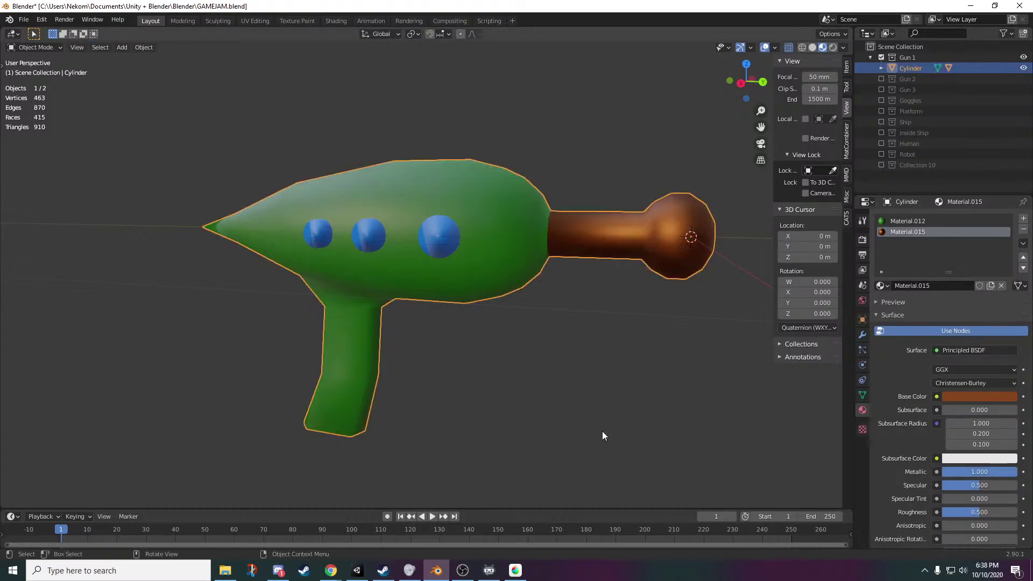
left_click(611, 421)
middle_click_drag(612, 421, 560, 431)
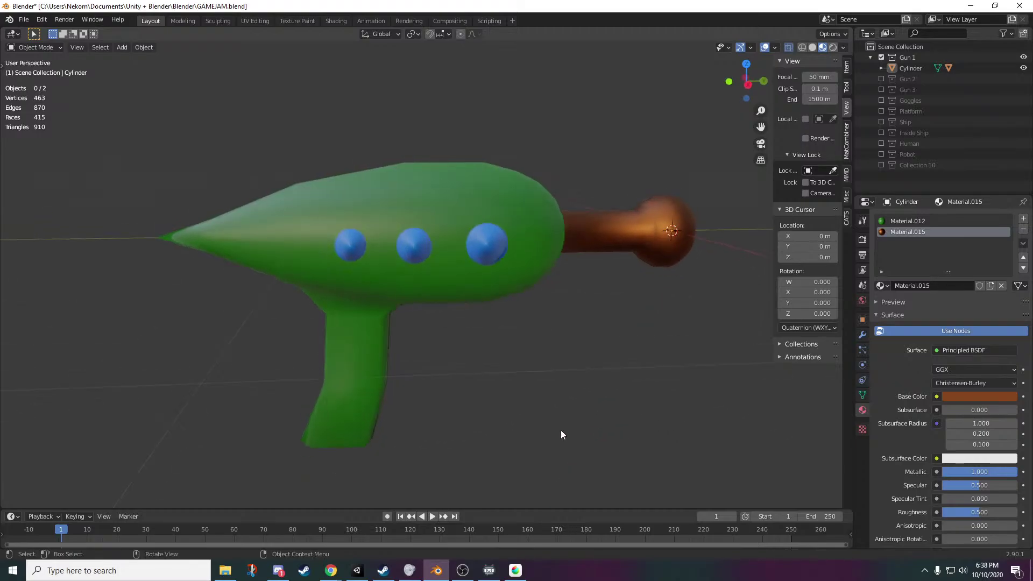
middle_click_drag(447, 420, 507, 429)
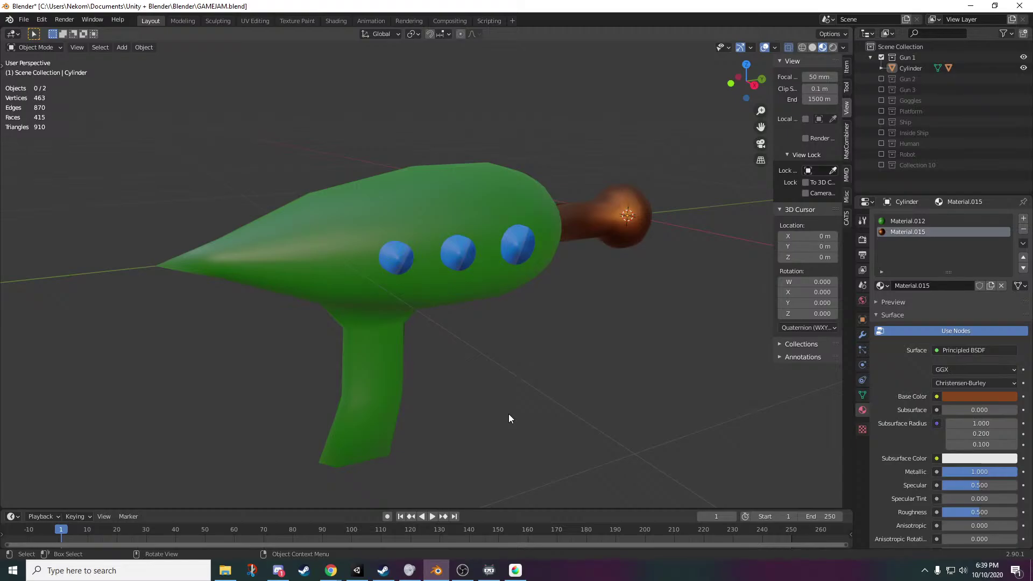
- Switch to Unity, clear the console's messages and return to the project's assets
left_click(367, 575)
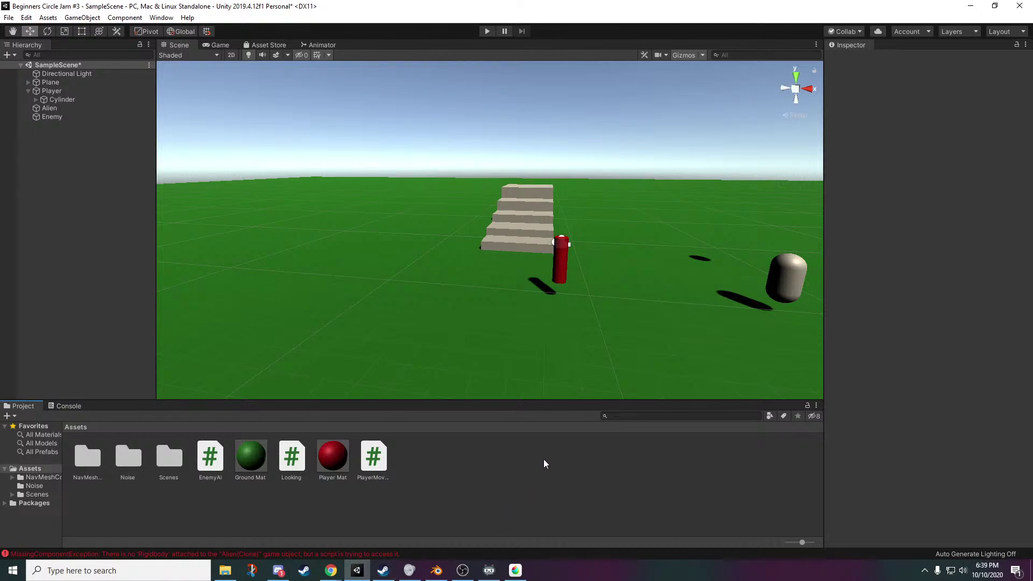
left_click(76, 406)
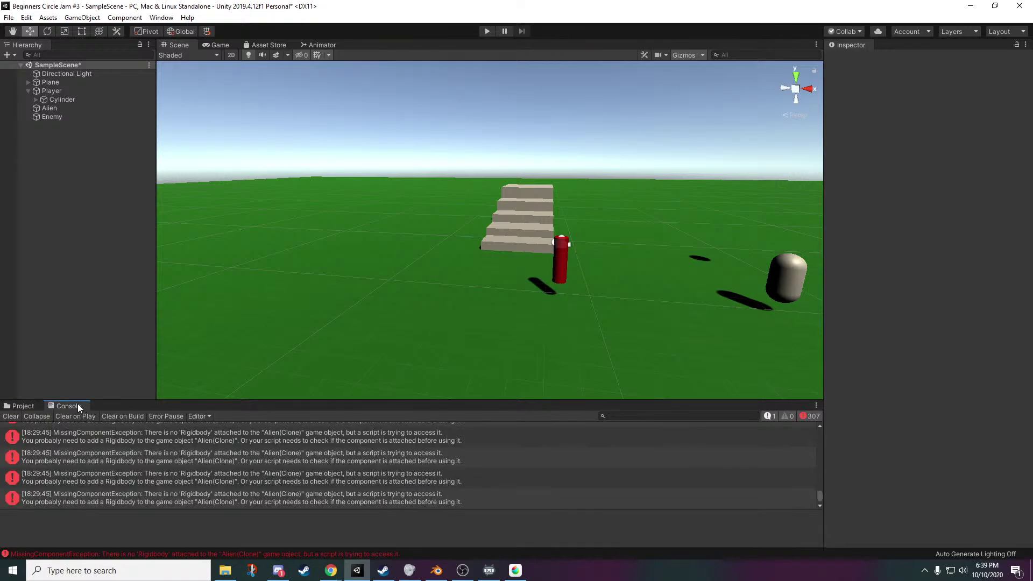
scroll(352, 486, "up", 2)
left_click(11, 416)
left_click(22, 406)
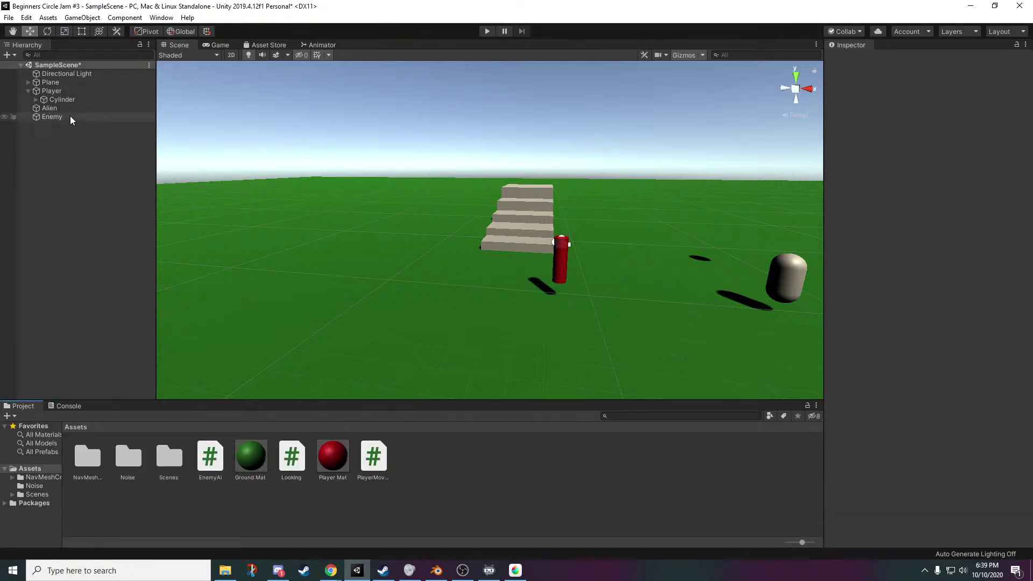
left_click(62, 100)
left_click(54, 91)
left_click(355, 385)
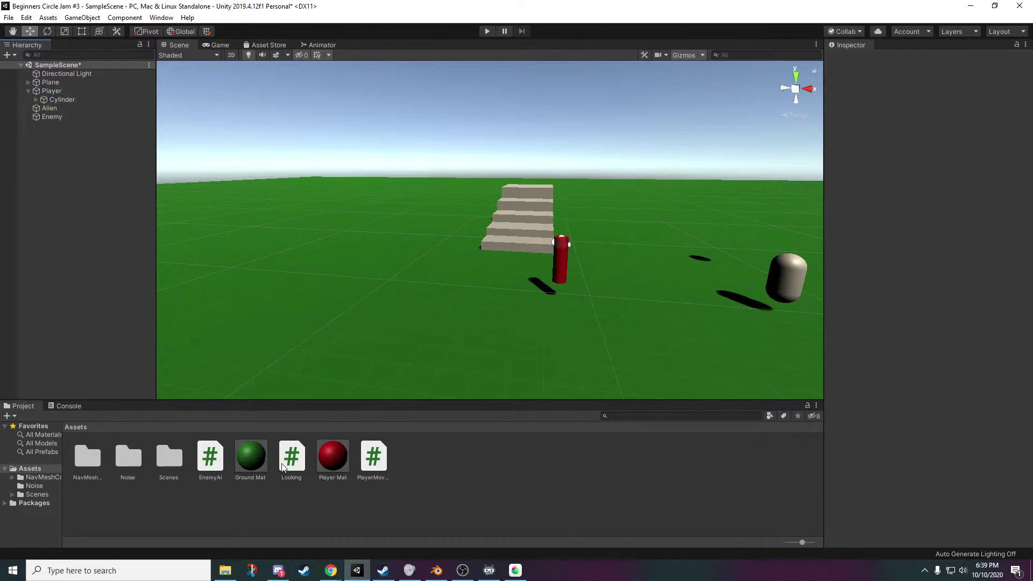
- Add a cube to the scene and name it Projectile
scroll(531, 336, "up", 3)
middle_click_drag(532, 331, 467, 335)
right_click(59, 207)
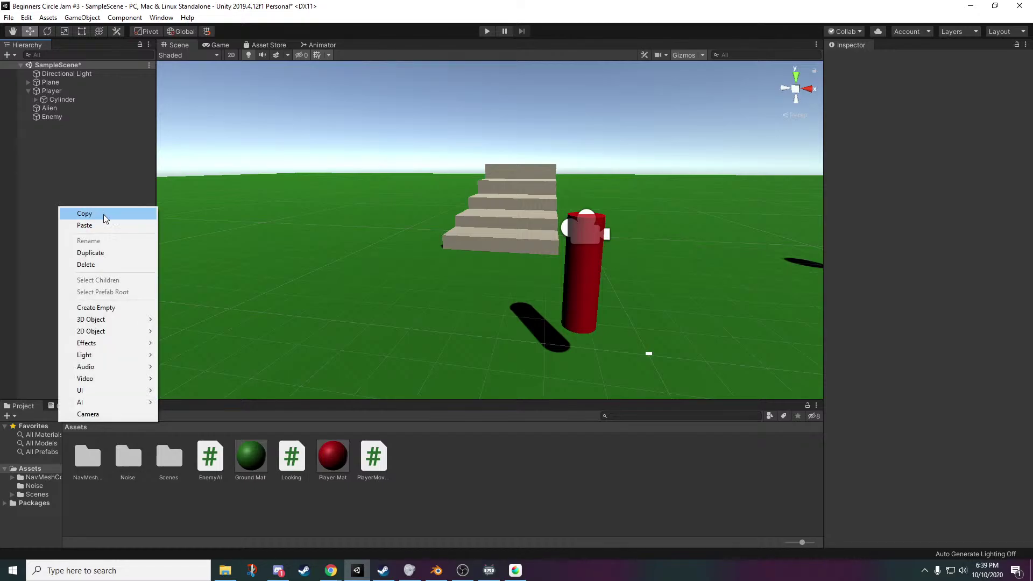
mouse_move(109, 320)
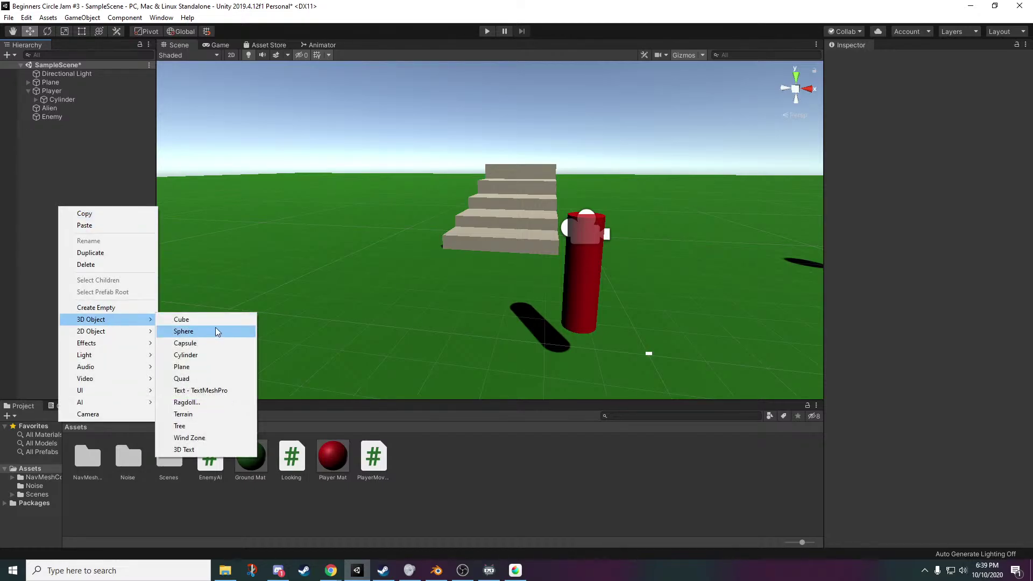
left_click(203, 320)
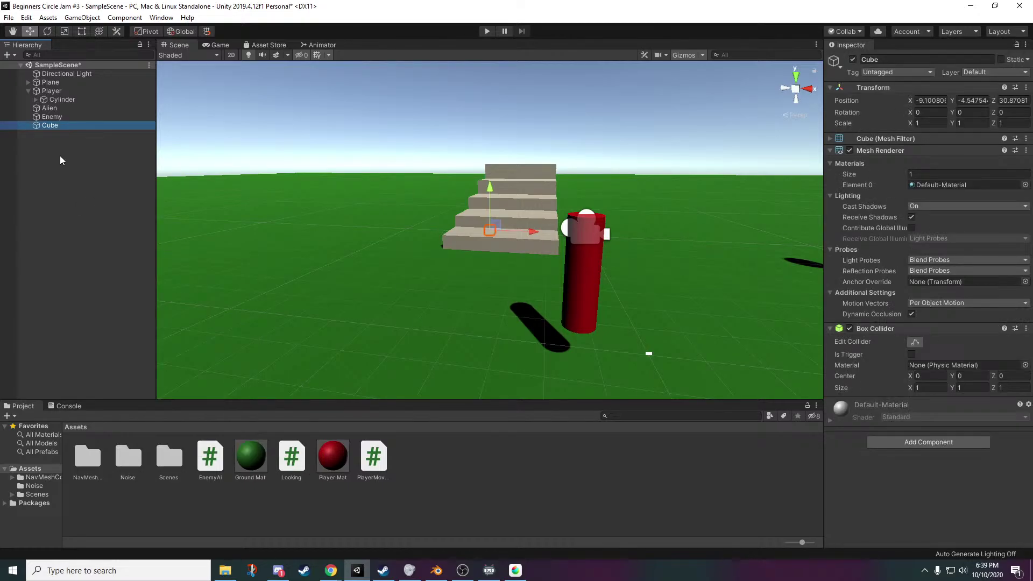
right_click(48, 126)
left_click(81, 161)
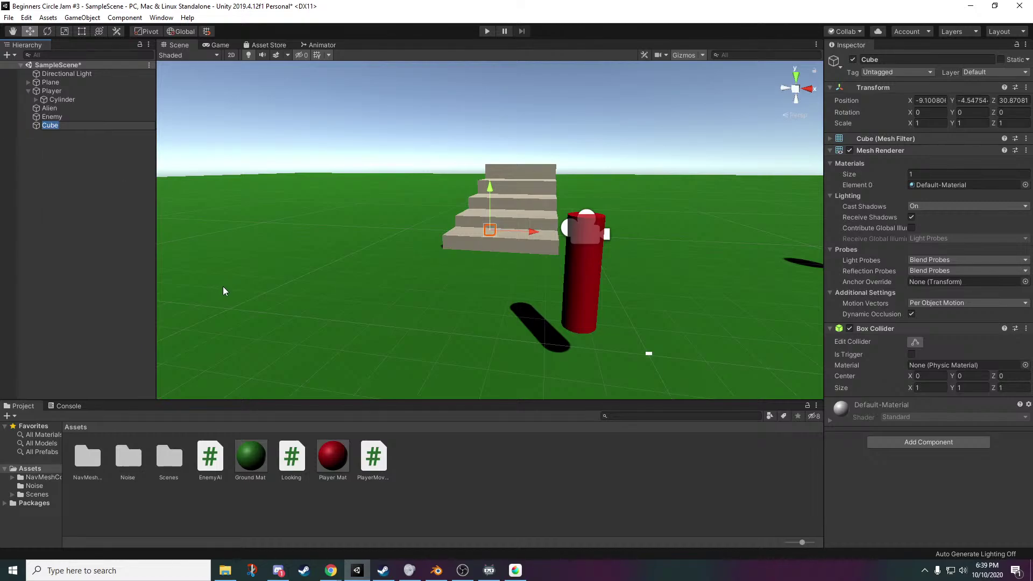
type("Projectile")
key("Return")
- Move the projectile cube up to Y 4.52 and along Z to 3.1, beside the stairs
scroll(528, 224, "down", 3)
middle_click_drag(333, 284, 522, 308)
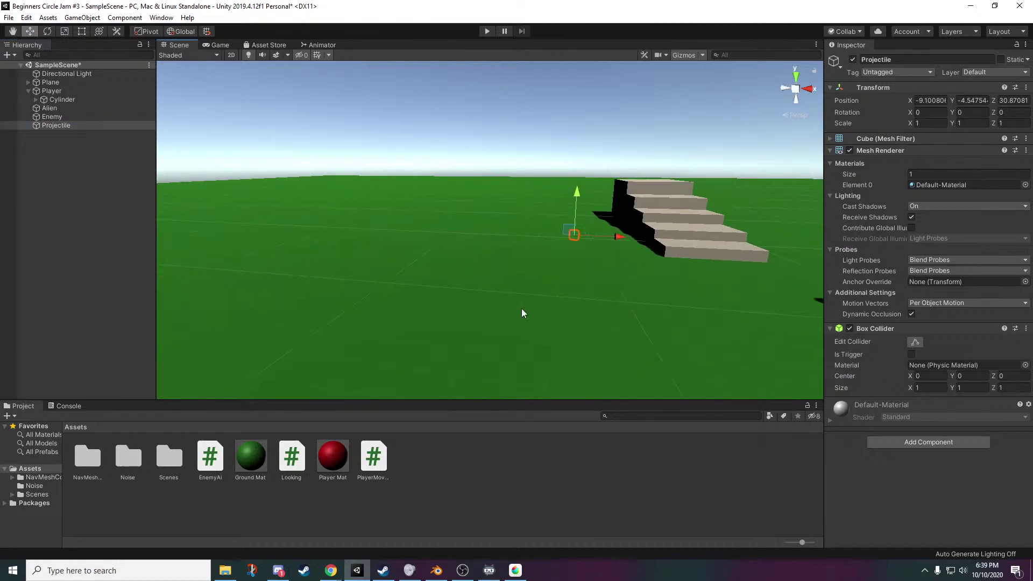
left_click_drag(577, 197, 589, 146)
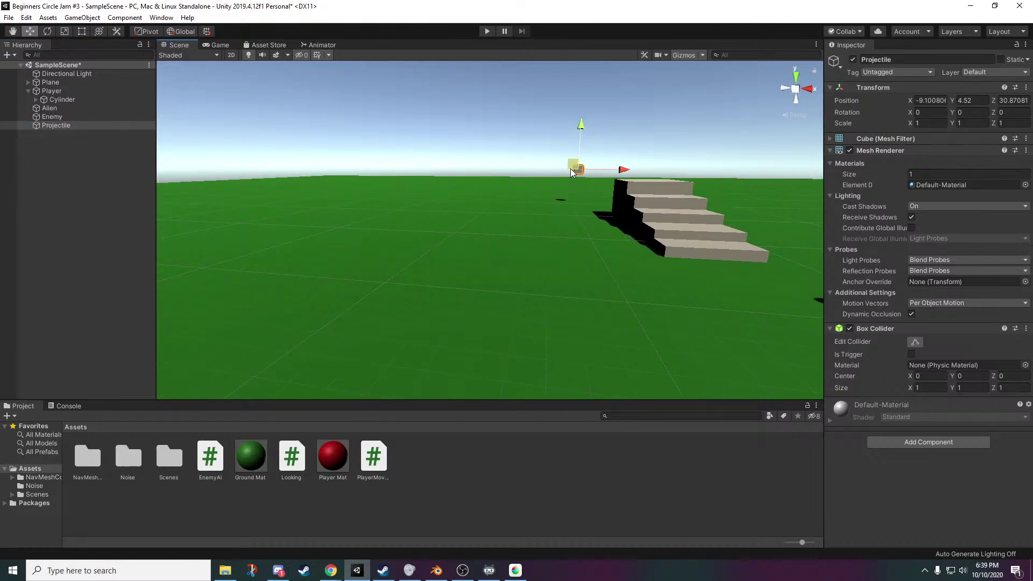
right_click_drag(469, 259, 739, 296)
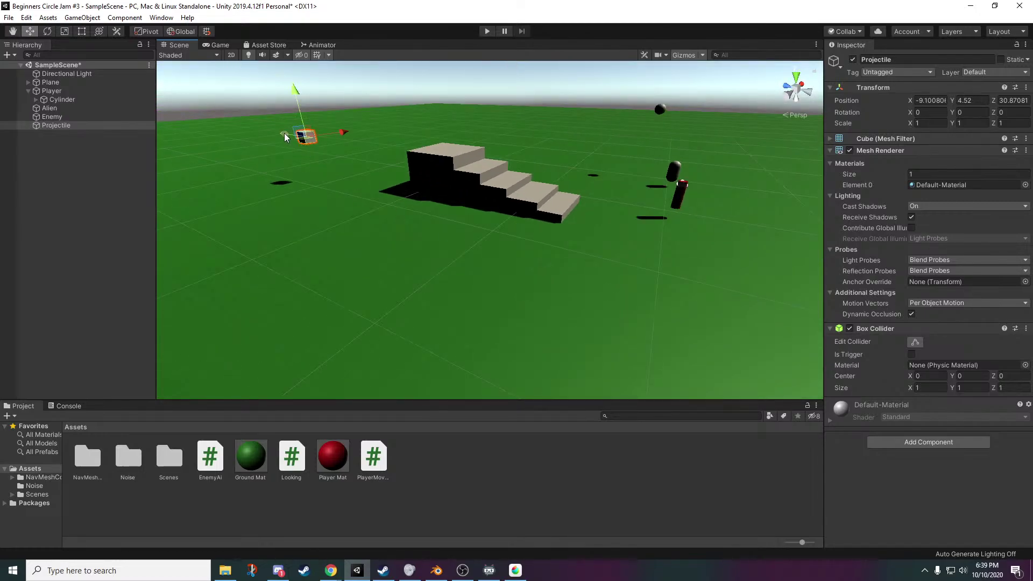
left_click_drag(285, 138, 467, 201)
- Scale the projectile cube to 0.25 on the X, Y and Z axes
middle_click_drag(648, 247, 604, 262)
scroll(604, 261, "up", 4)
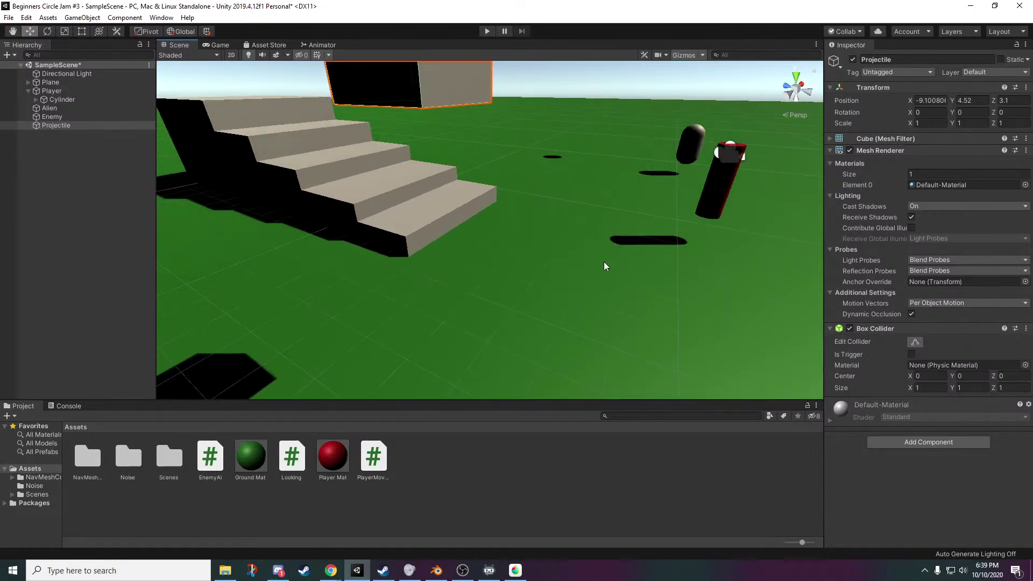
scroll(486, 273, "down", 2)
middle_click_drag(487, 273, 507, 277)
scroll(502, 283, "up", 3)
middle_click_drag(624, 319, 614, 321)
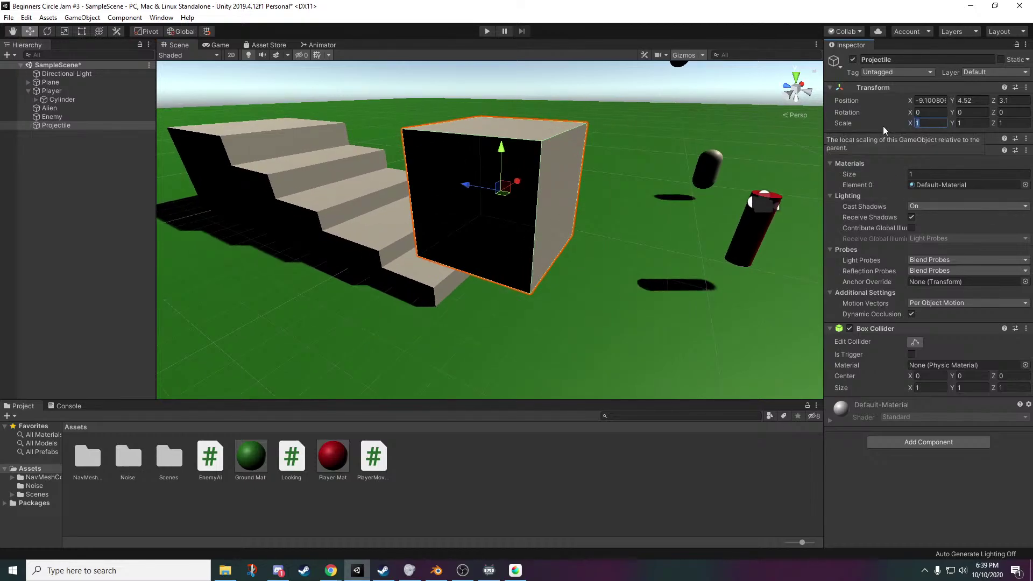
type(".25")
key("Tab")
type(".25")
key("Tab")
type(".25")
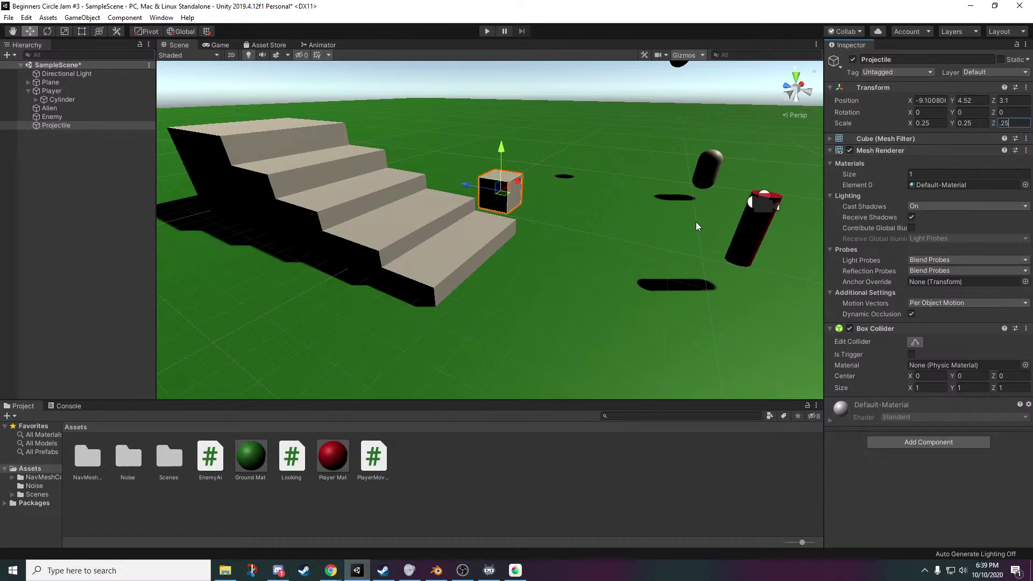
- View the colorful portrait image enlarged in the browser window and close that window
key("alt+Tab")
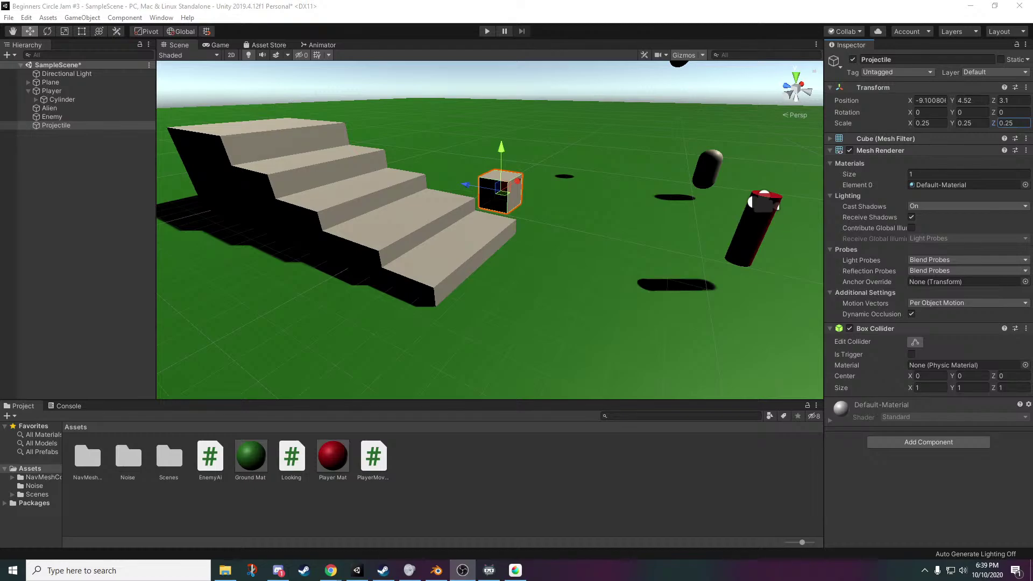
key("alt+Tab")
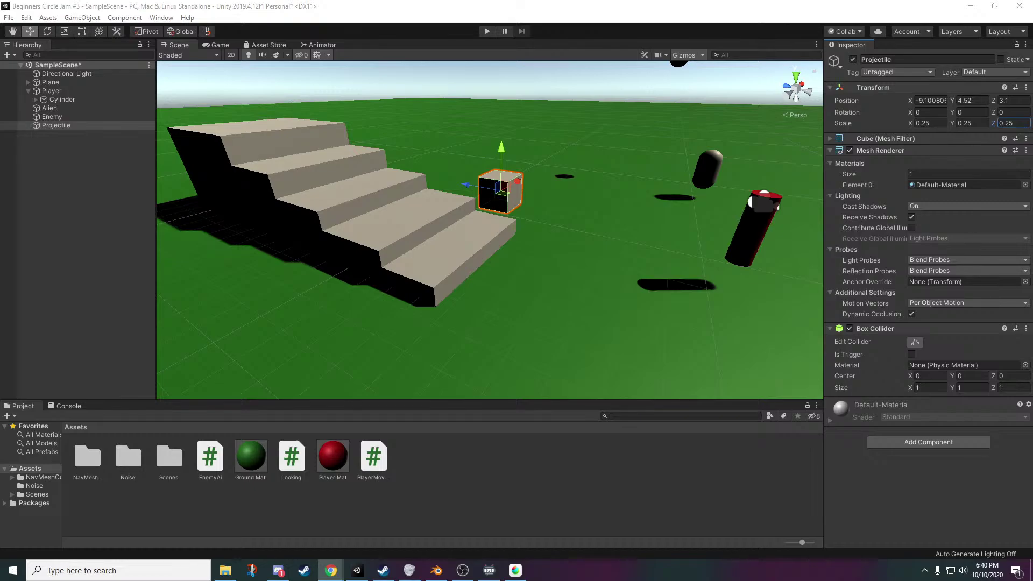
left_click_drag(743, 156, 725, 21)
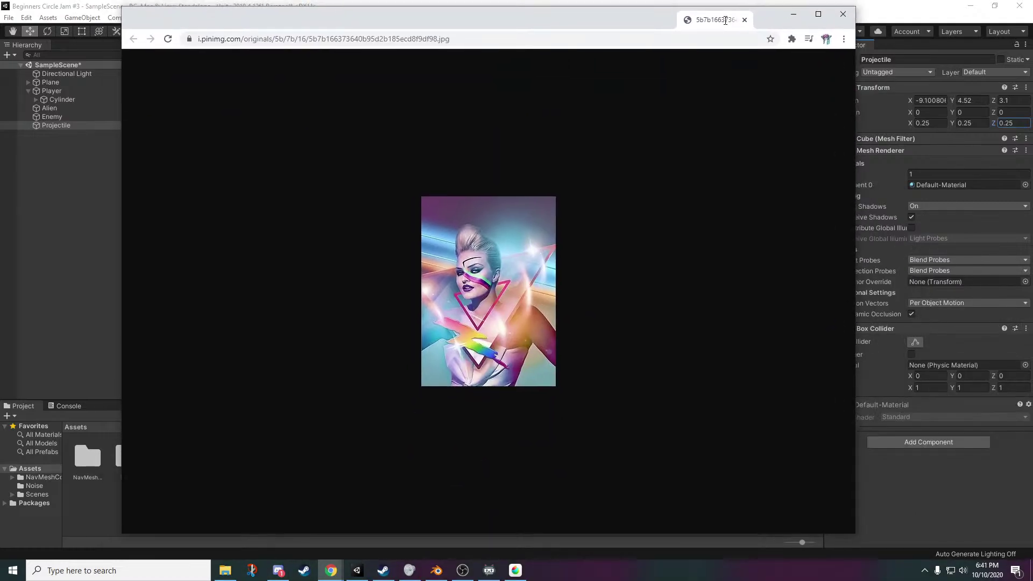
scroll(545, 287, "up", 6, "ctrl")
scroll(620, 323, "down", 2, "ctrl")
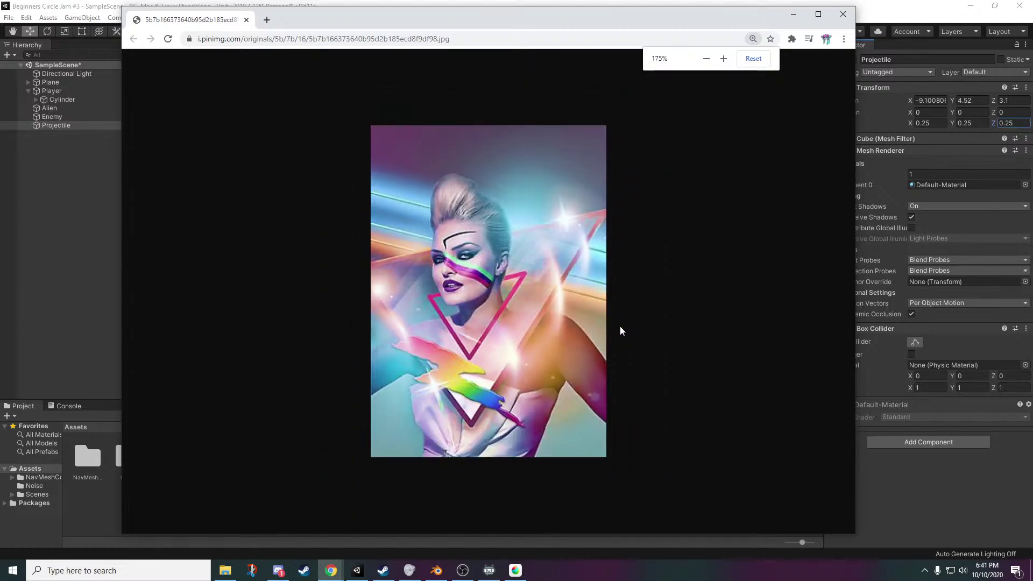
left_click(843, 14)
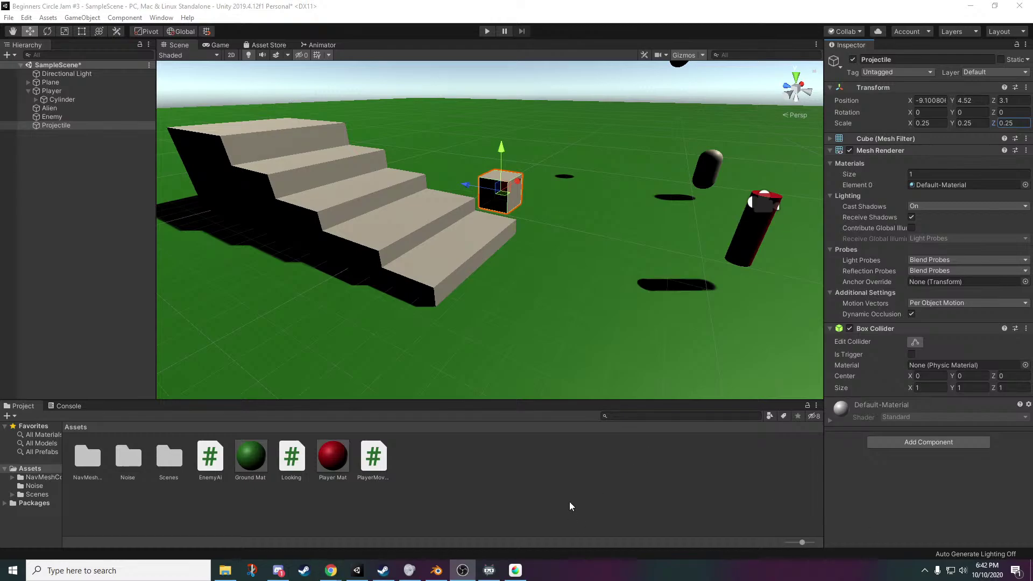
- Switch to Blender, exclude the Gun 1 collection and enable the Robot collection
left_click(583, 475)
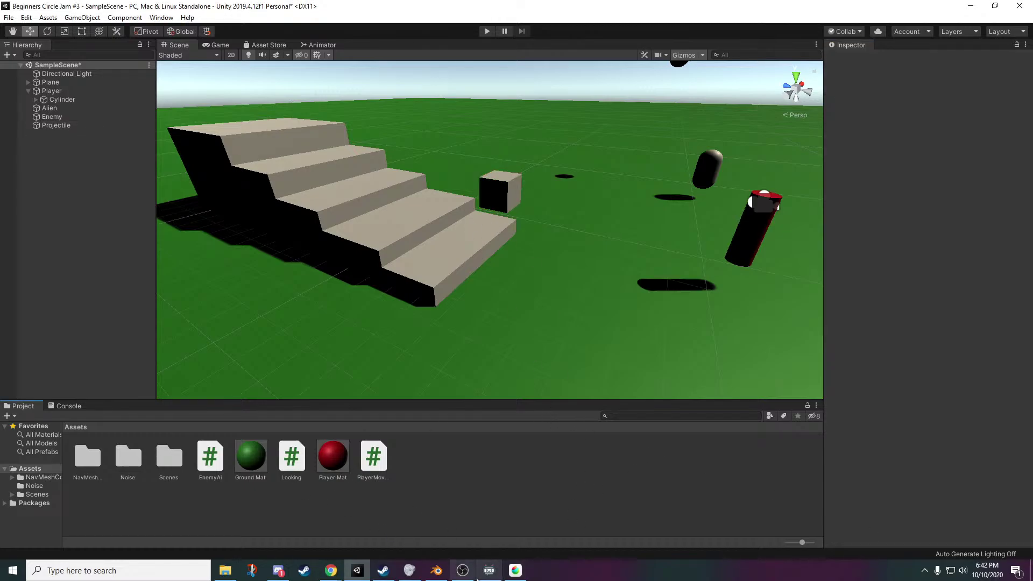
left_click(437, 570)
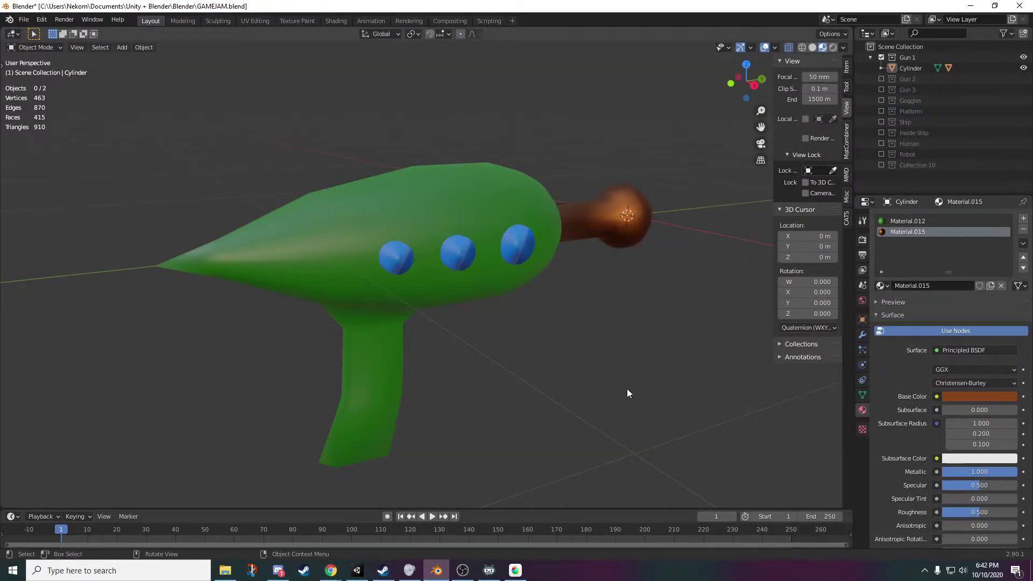
scroll(627, 388, "down", 2)
left_click(882, 57)
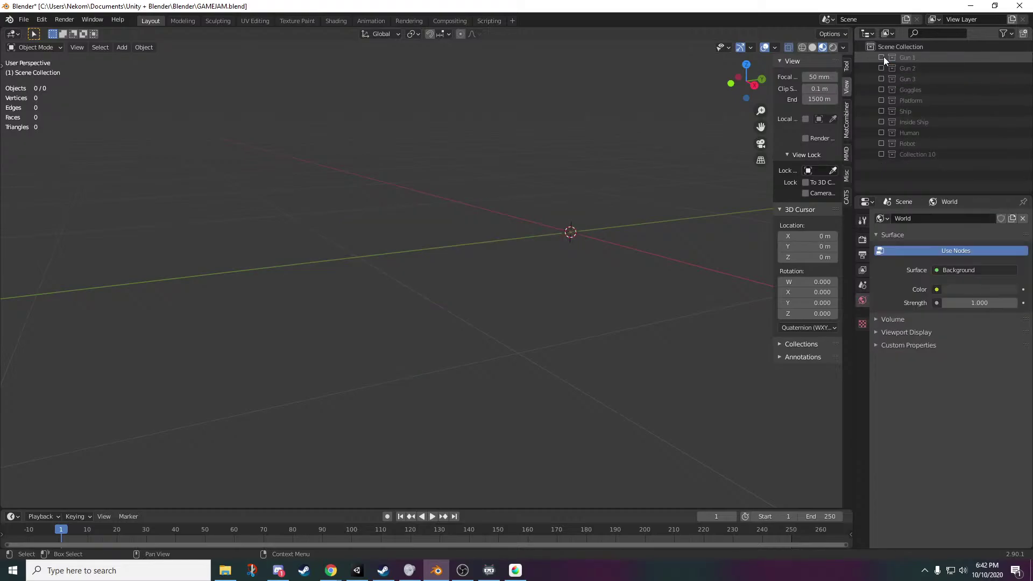
left_click(881, 144)
scroll(381, 305, "down", 3)
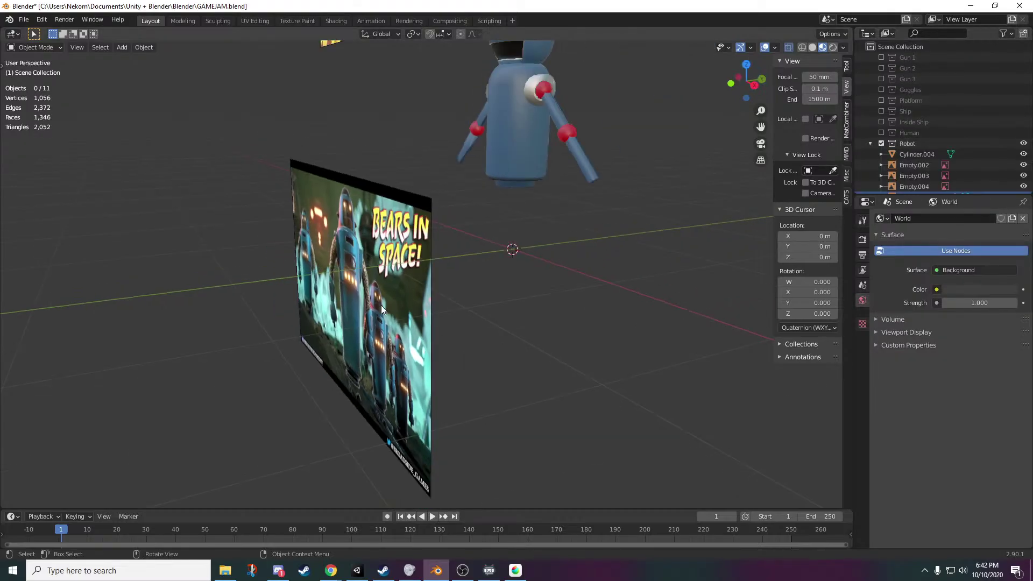
- Examine the three robot reference pictures placed around the robot model
middle_click_drag(381, 305, 497, 341)
scroll(466, 283, "up", 4)
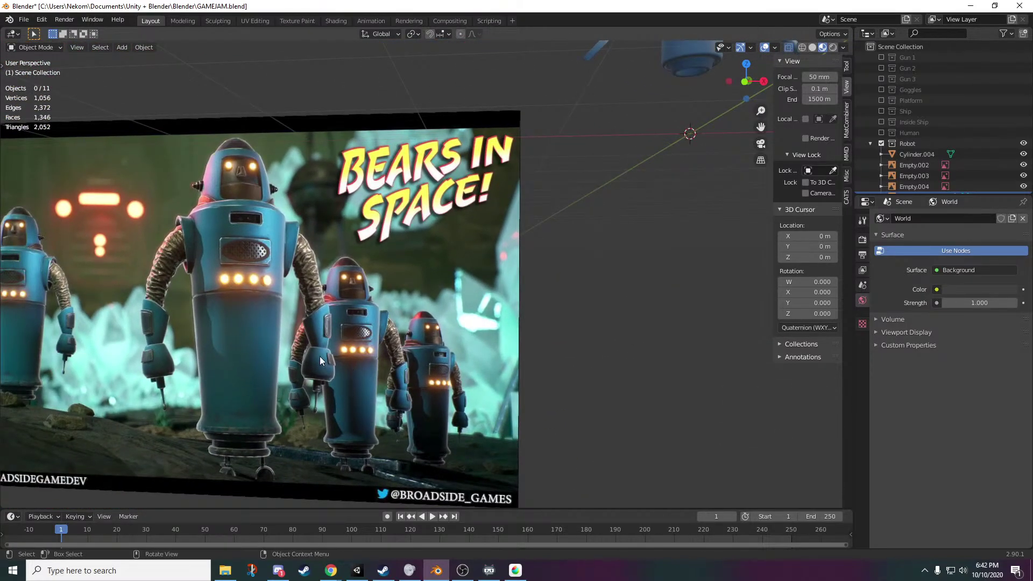
middle_click_drag(625, 217, 628, 437, "shift")
scroll(628, 437, "down", 4)
middle_click_drag(506, 194, 466, 420, "shift")
scroll(604, 387, "down", 2)
middle_click_drag(561, 386, 505, 386, "shift")
scroll(492, 411, "up", 2)
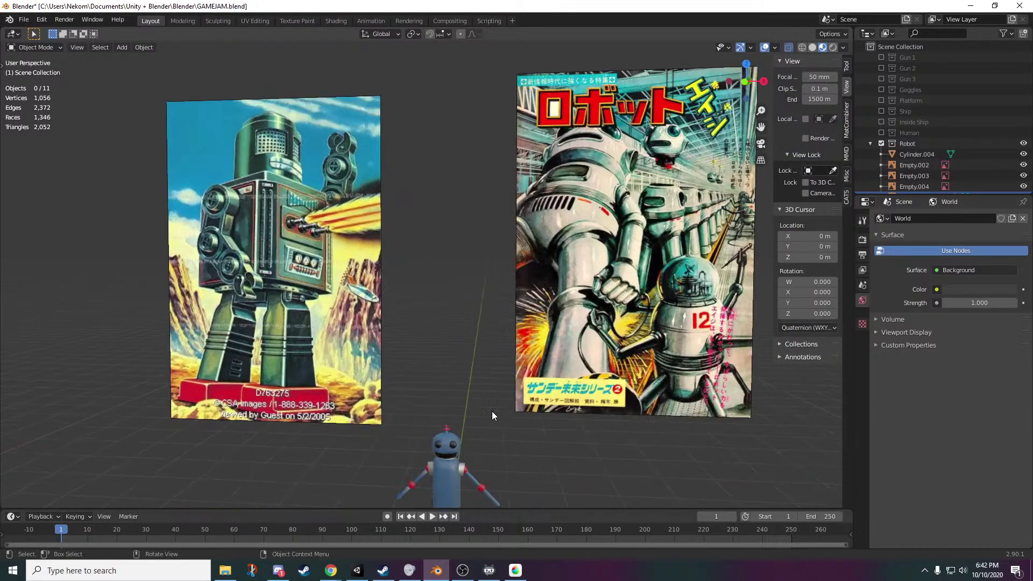
middle_click_drag(434, 405, 444, 424)
middle_click_drag(444, 424, 448, 366, "shift")
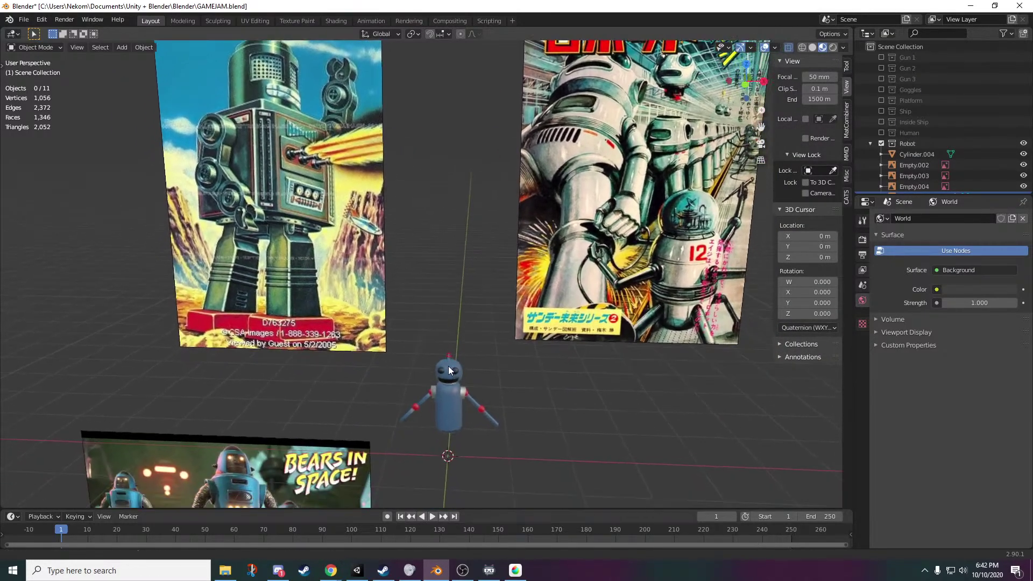
middle_click_drag(510, 389, 518, 381)
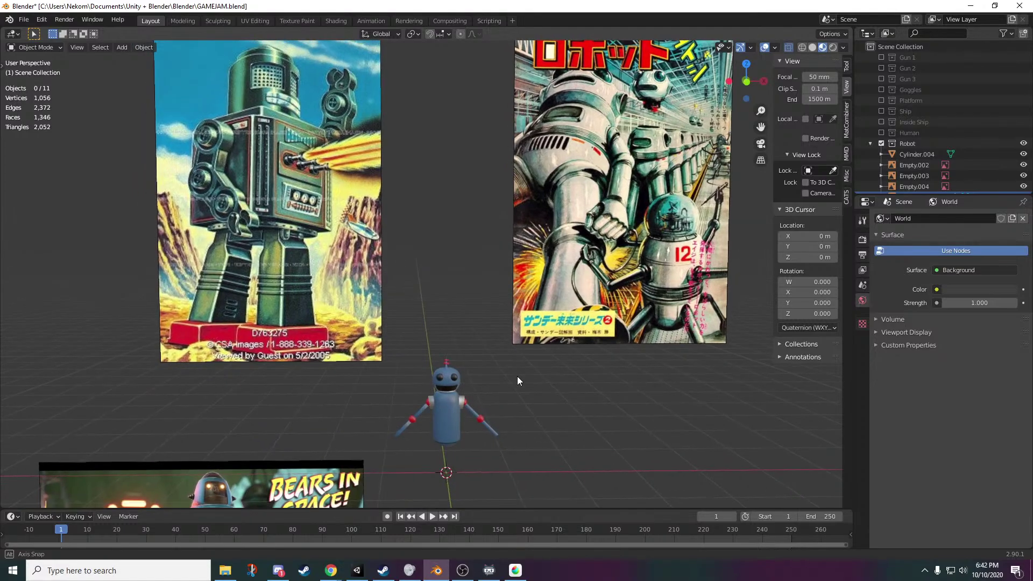
scroll(517, 381, "down", 1)
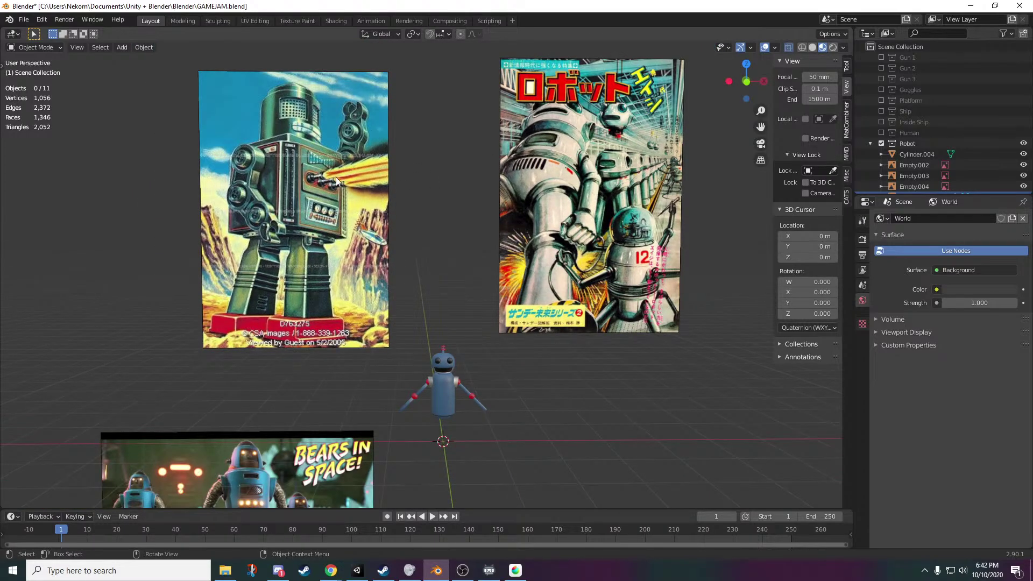
middle_click_drag(357, 268, 385, 165, "shift")
middle_click_drag(456, 321, 451, 455, "shift")
middle_click_drag(499, 419, 482, 267, "shift")
- Examine the robot model up close, including the mesh of its body in Edit Mode
scroll(484, 263, "up", 5)
scroll(488, 259, "up", 4)
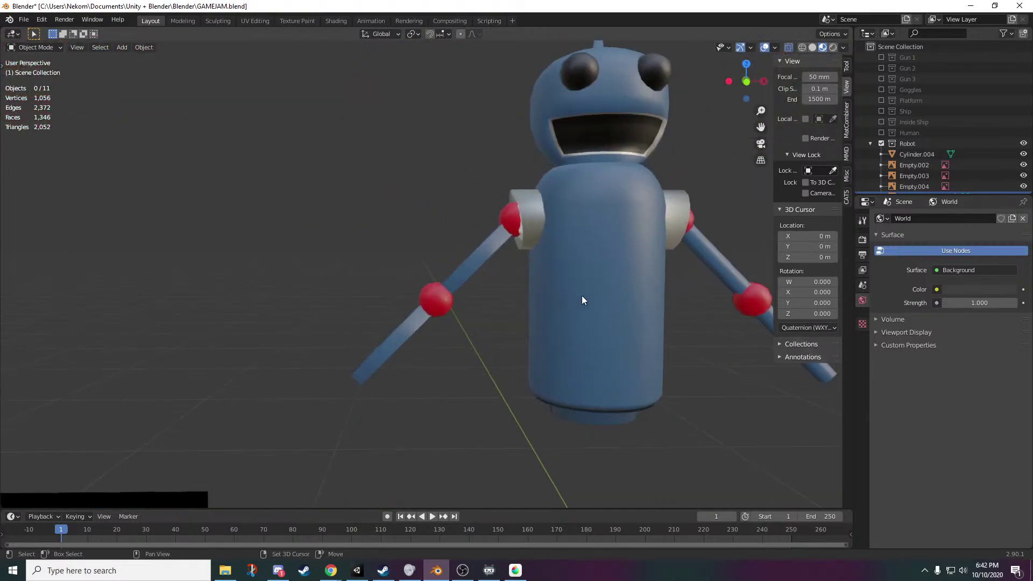
middle_click_drag(583, 295, 354, 384, "shift")
scroll(354, 384, "up", 3)
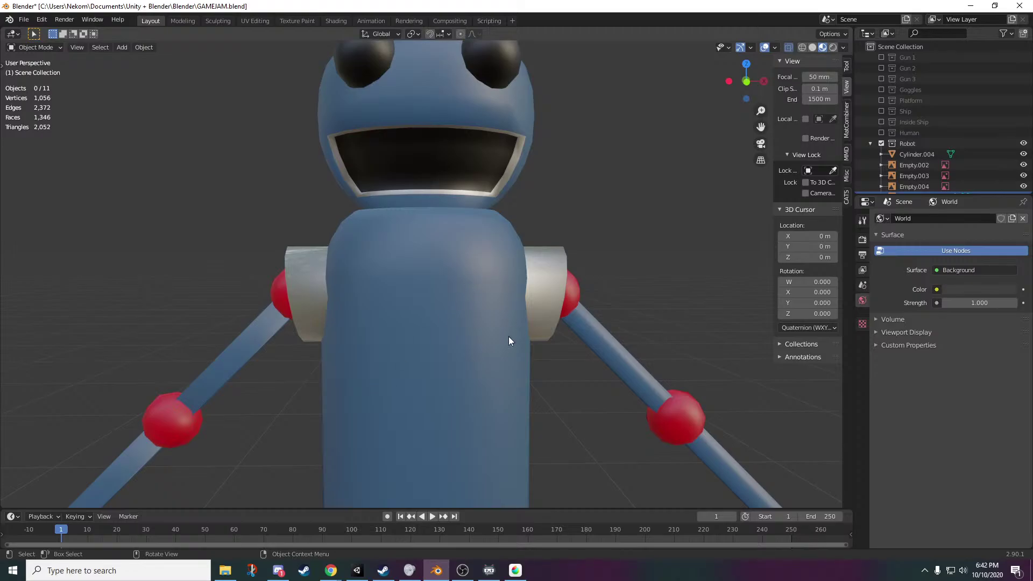
left_click(510, 340)
key("Tab")
middle_click_drag(605, 386, 601, 322)
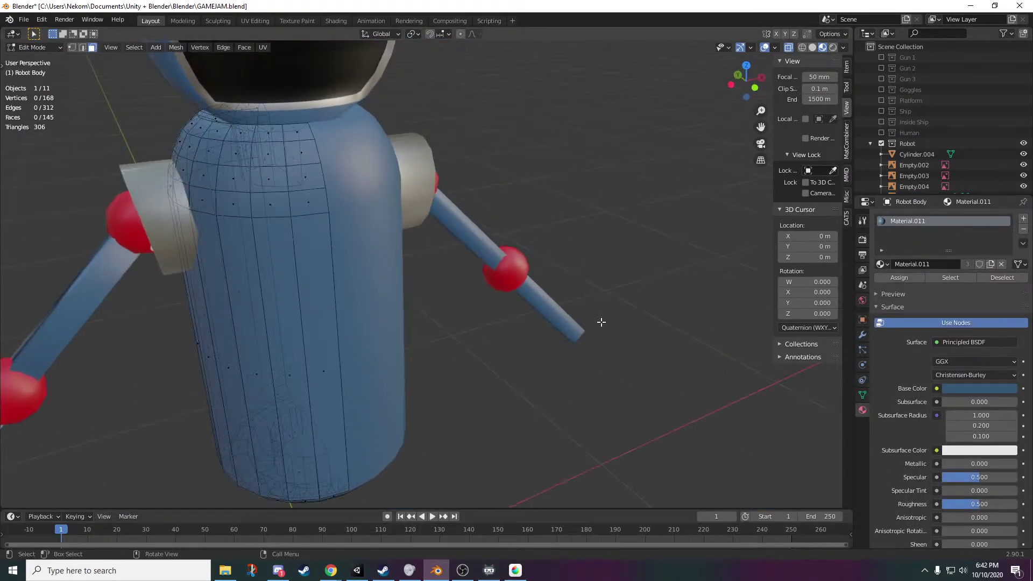
scroll(602, 323, "down", 3)
middle_click_drag(397, 371, 579, 387, "shift")
scroll(579, 388, "up", 2)
middle_click_drag(639, 301, 548, 416, "shift")
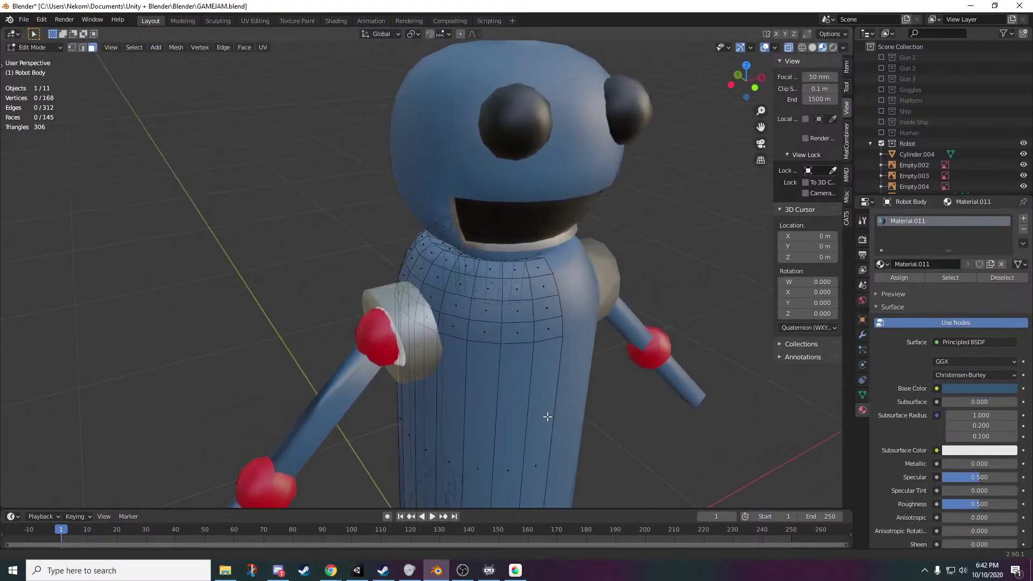
scroll(548, 417, "down", 2)
key("Tab")
- Try to move the robot's head up about 0.39 m along the Z axis
left_click(428, 156)
scroll(464, 266, "down", 3)
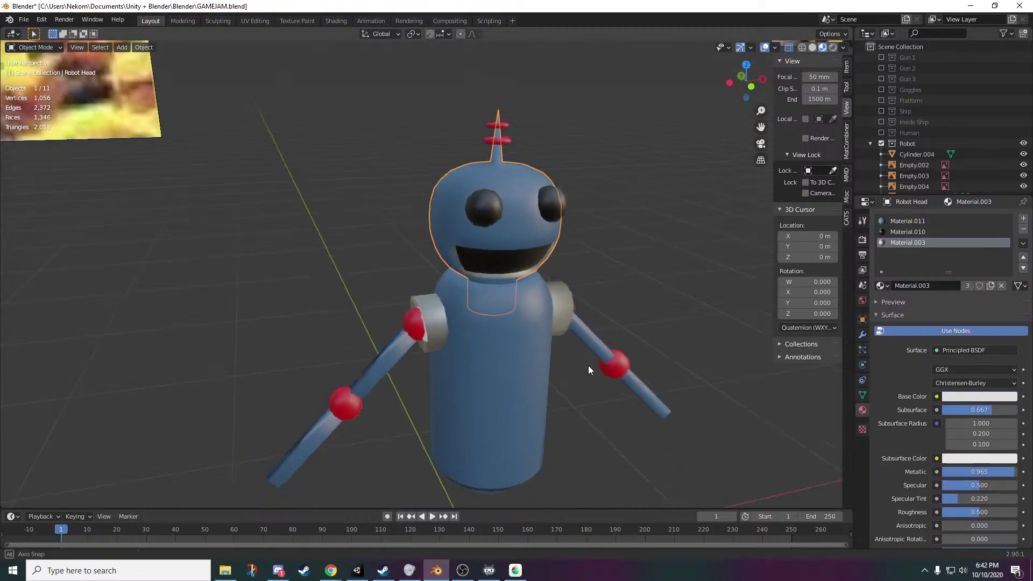
middle_click_drag(589, 366, 610, 430)
key("g")
key("z")
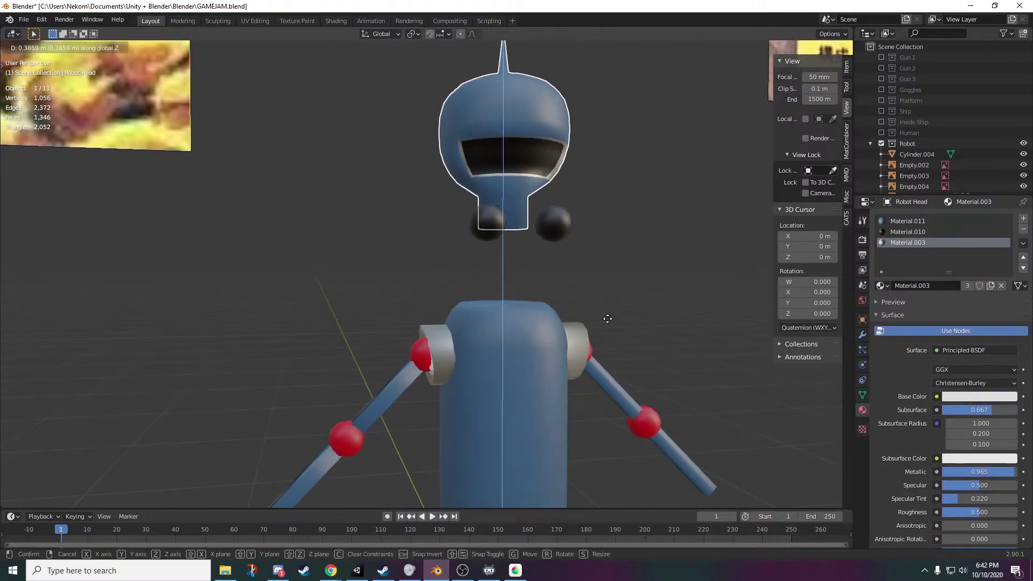
left_click(608, 319)
key("ctrl+z")
- Select the robot's eyes and briefly hide and show Icosphere.002 to identify the object
left_click(490, 221, "shift")
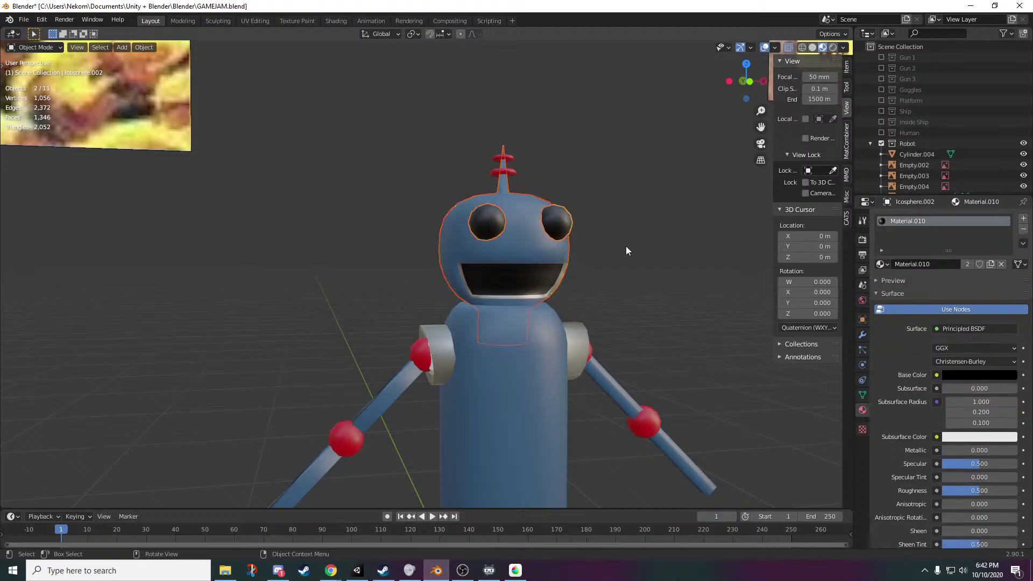
left_click(530, 235)
left_click(491, 223)
scroll(927, 123, "down", 5)
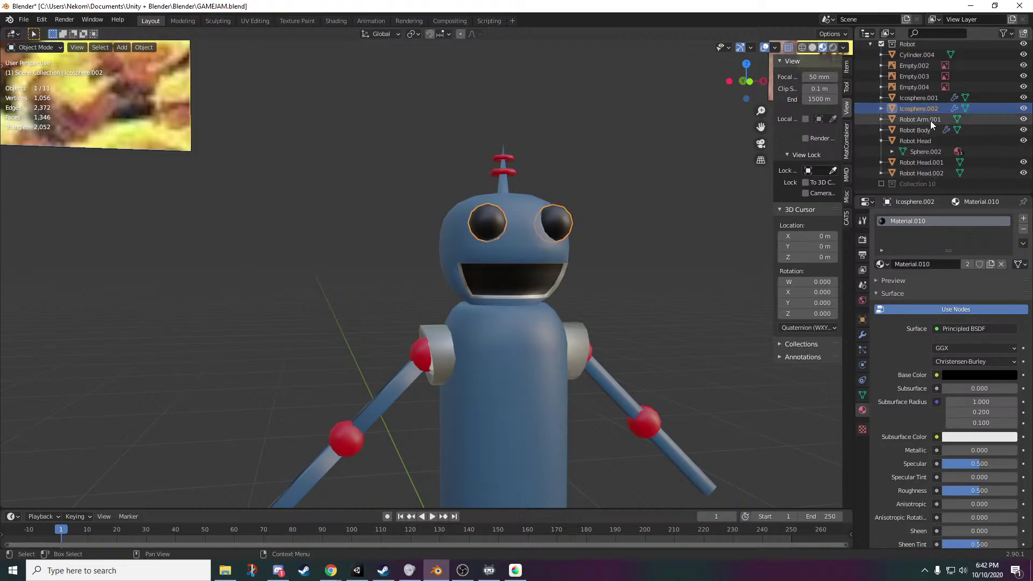
left_click(1024, 109)
left_click(1024, 109)
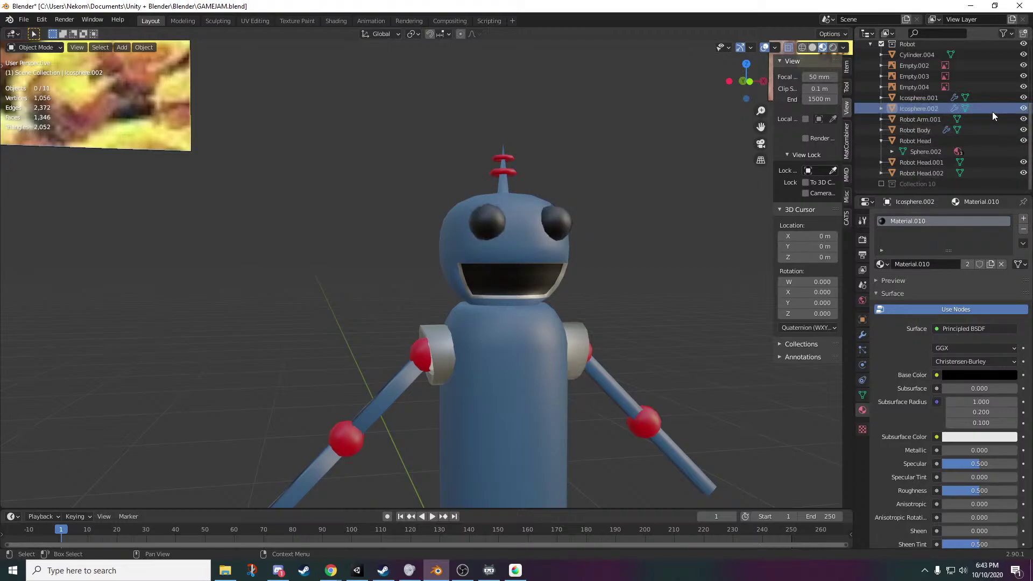
- Try parenting the robot's head to its eyes with the Object option, and undo it
left_click(515, 250)
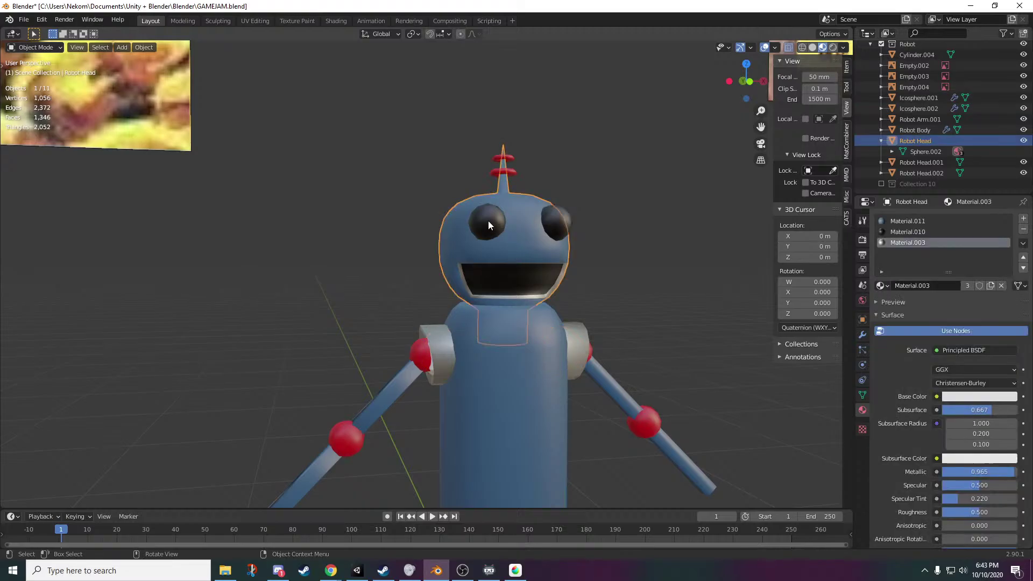
left_click(487, 219, "shift")
left_click(143, 47)
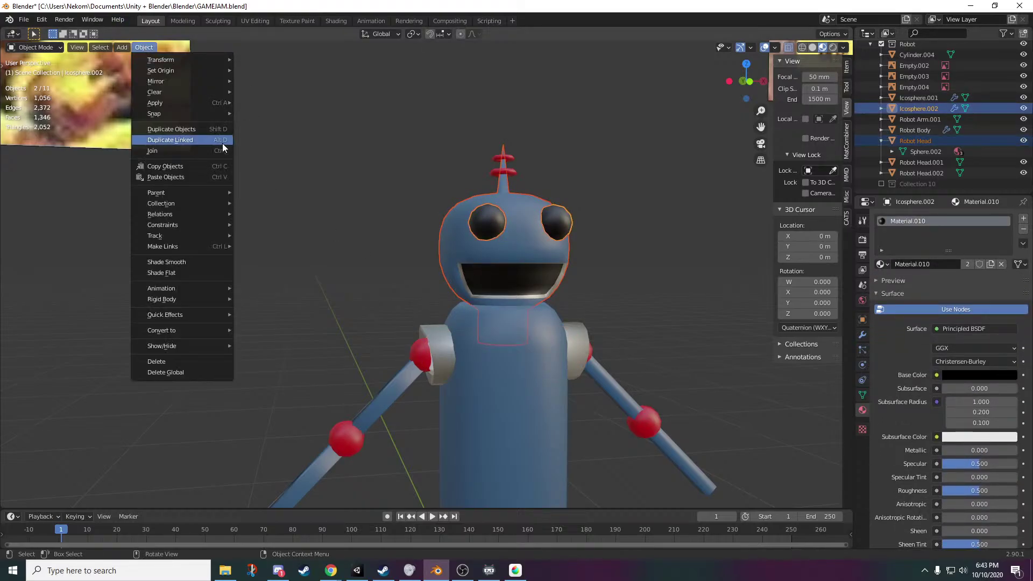
mouse_move(193, 194)
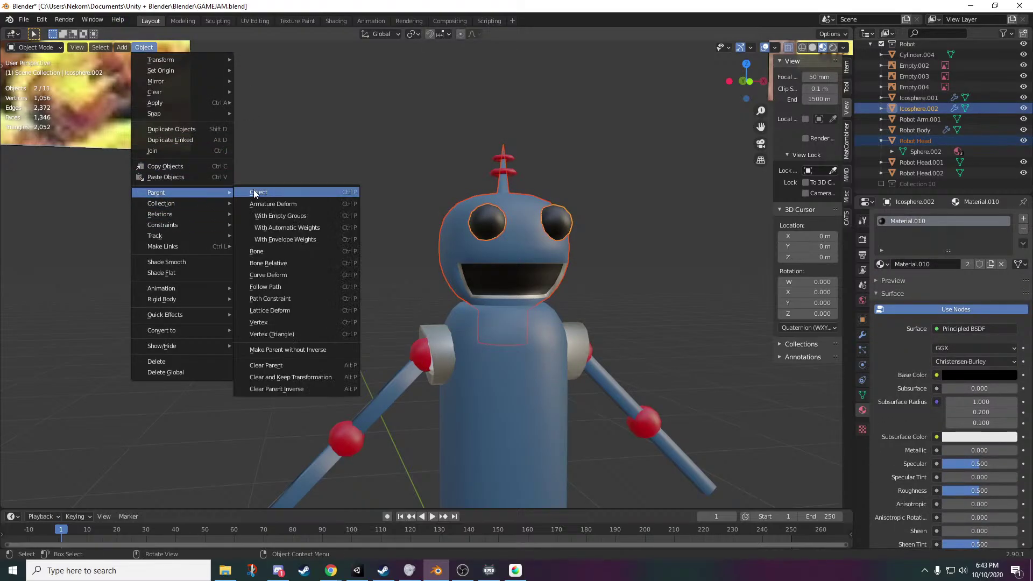
left_click(254, 193)
key("ctrl+z")
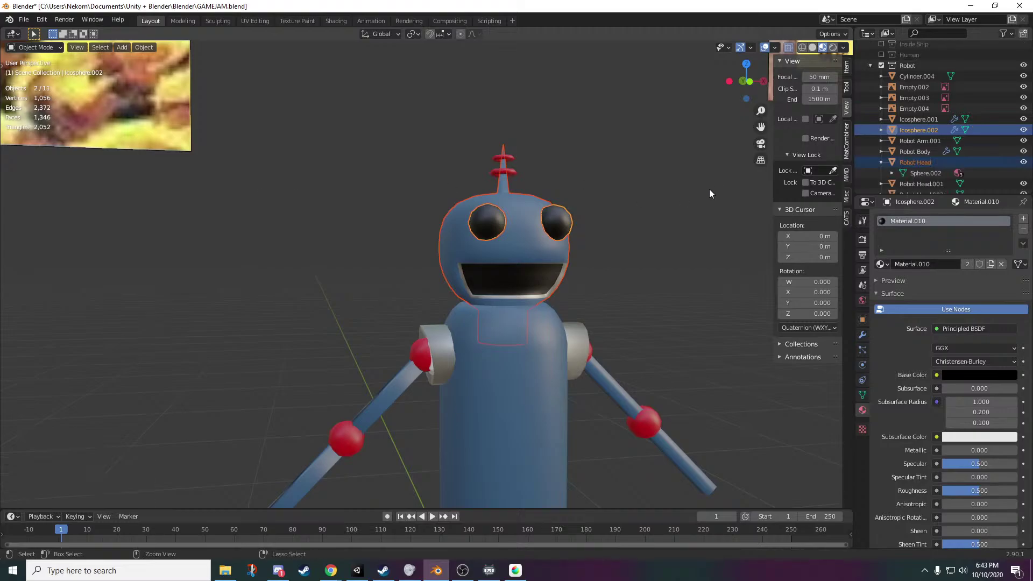
- Parent the robot's eyes, Icosphere.002, to Robot Head as the active object with the Object option
left_click(489, 222, "shift")
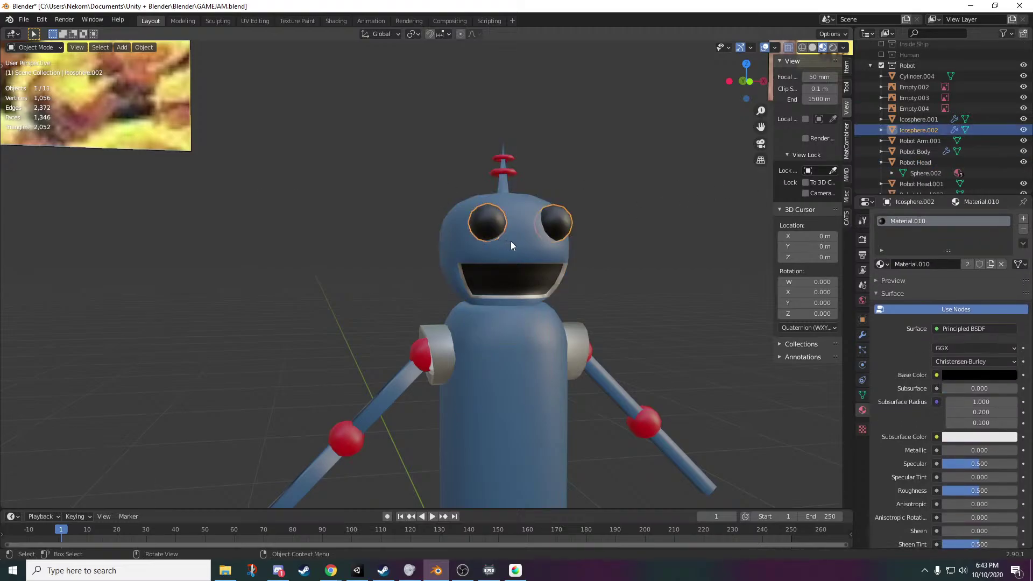
left_click(144, 47)
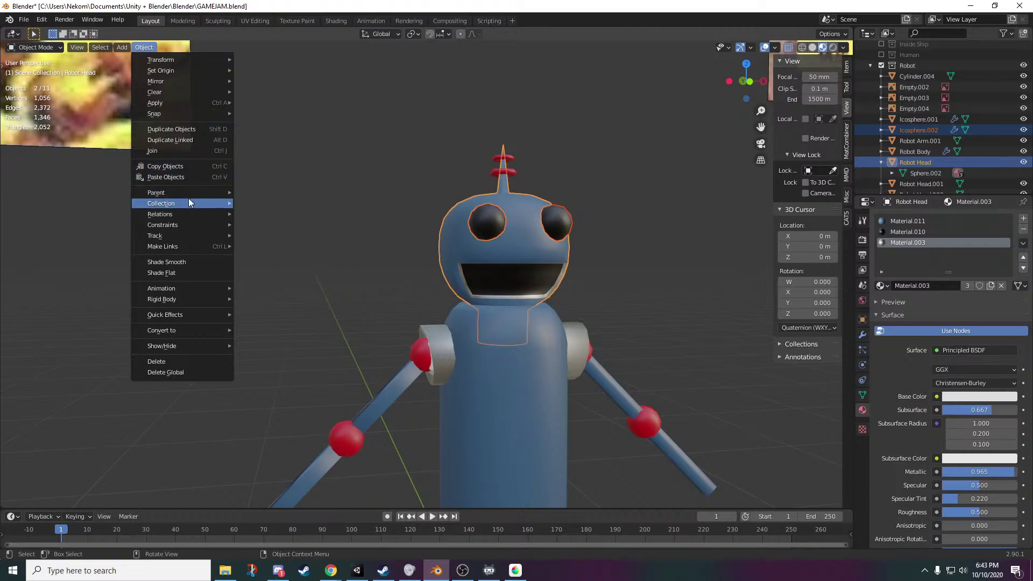
mouse_move(178, 193)
left_click(259, 193)
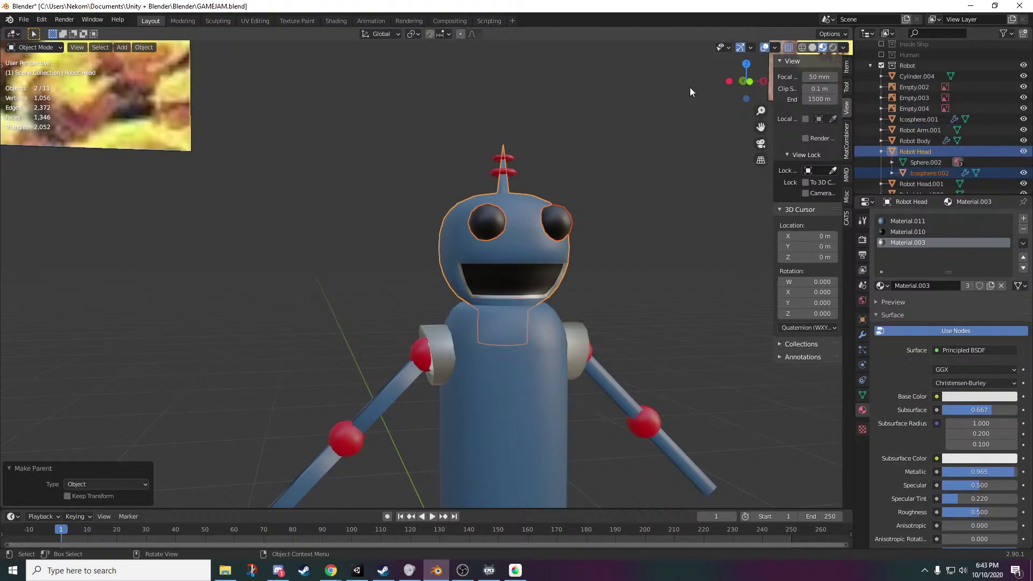
- Try moving the robot's head freely to test which parts follow it, and undo the move
left_click(512, 238)
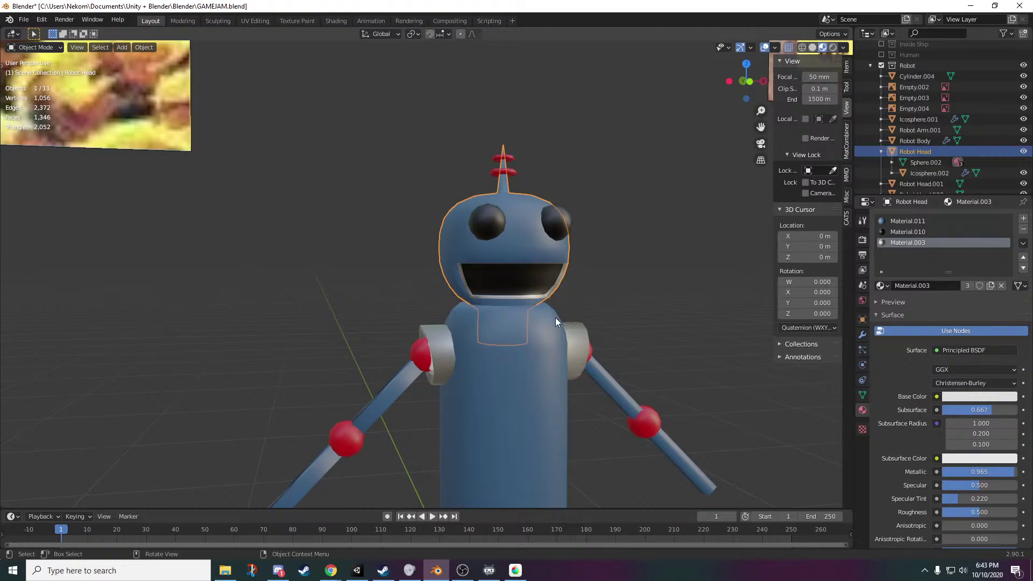
key("g")
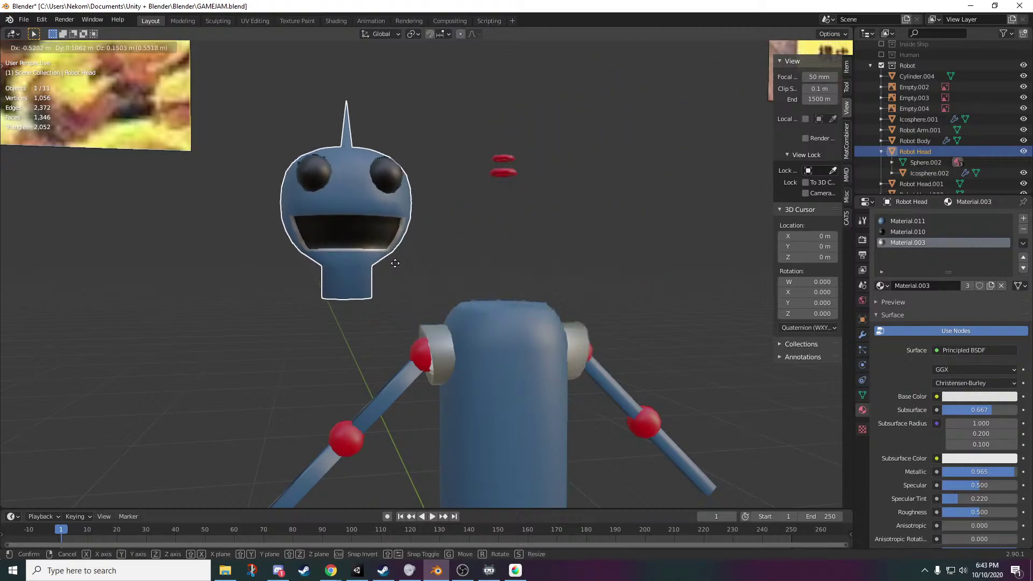
left_click(567, 254)
key("ctrl+z")
- Parent the two red antenna rings to Robot Head with the Object option
left_click(504, 172)
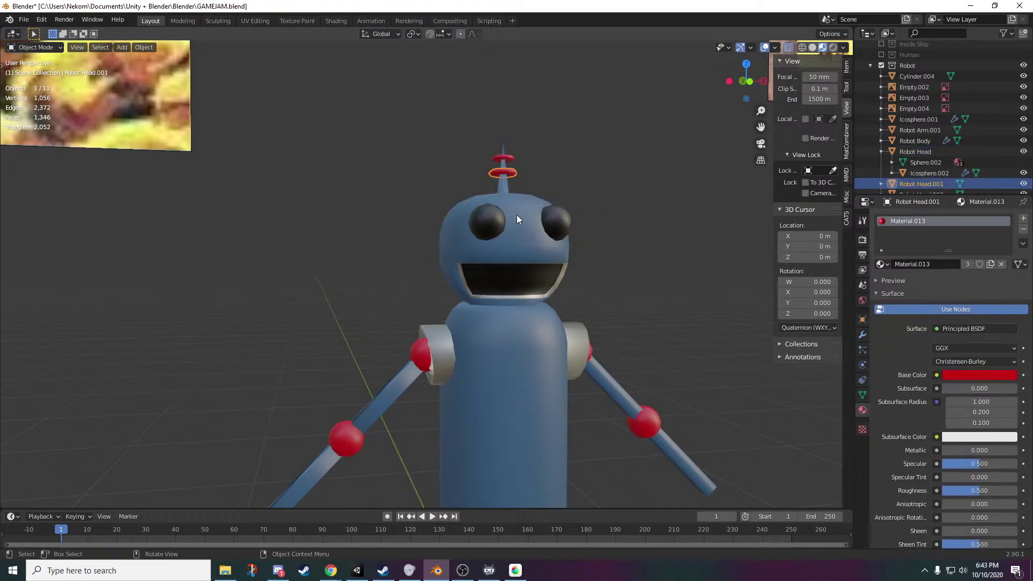
left_click(504, 159, "shift")
left_click(528, 234, "shift")
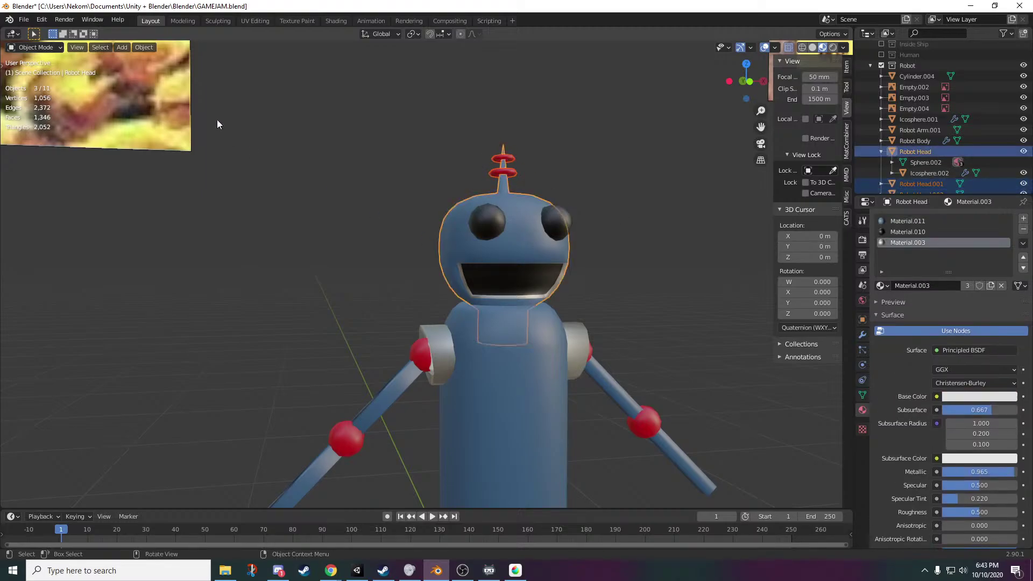
left_click(145, 47)
mouse_move(193, 198)
left_click(264, 195)
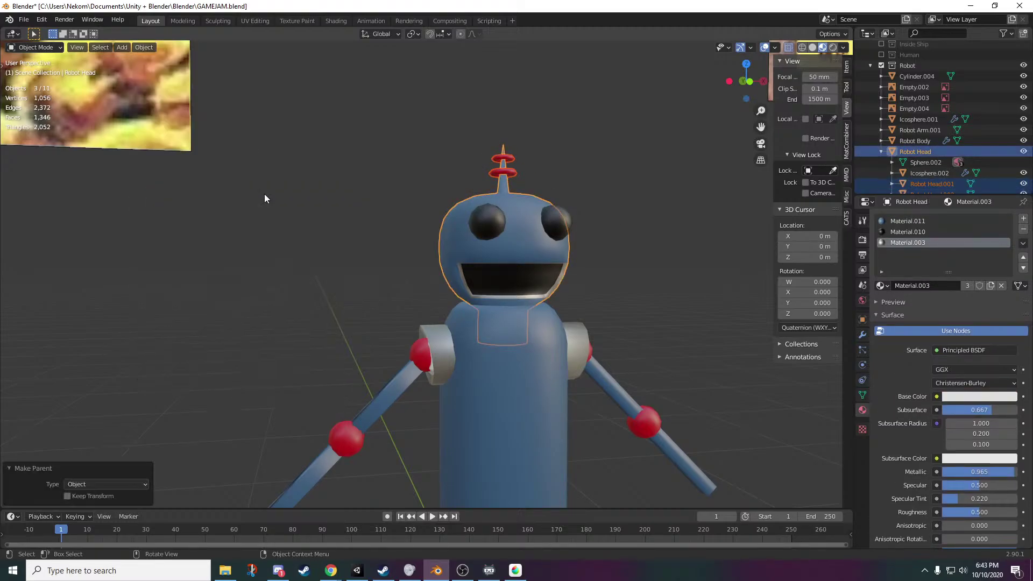
- Move the robot's head with its parented parts up about 0.35 m along the Z axis
left_click(476, 258)
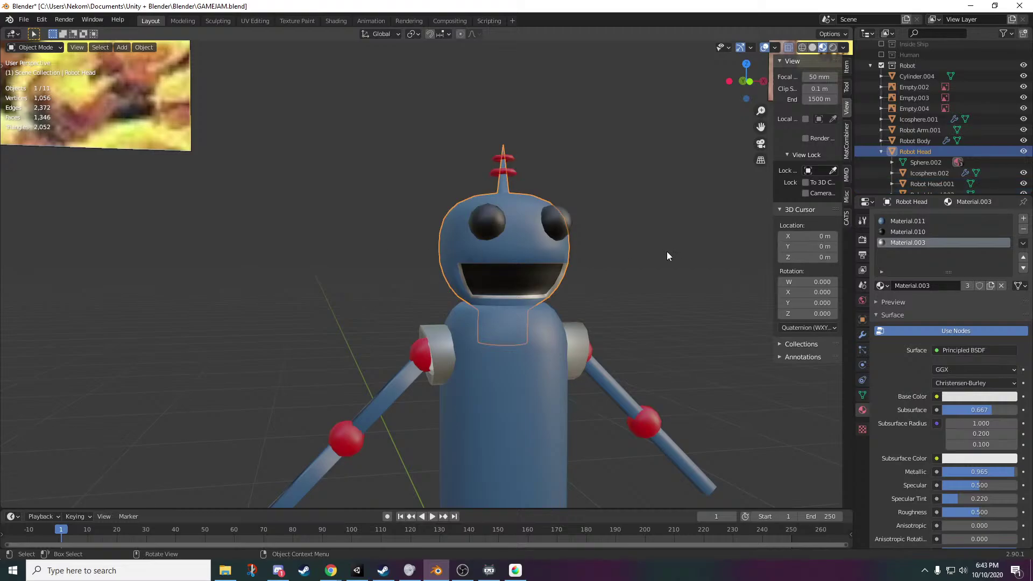
key("g")
key("z")
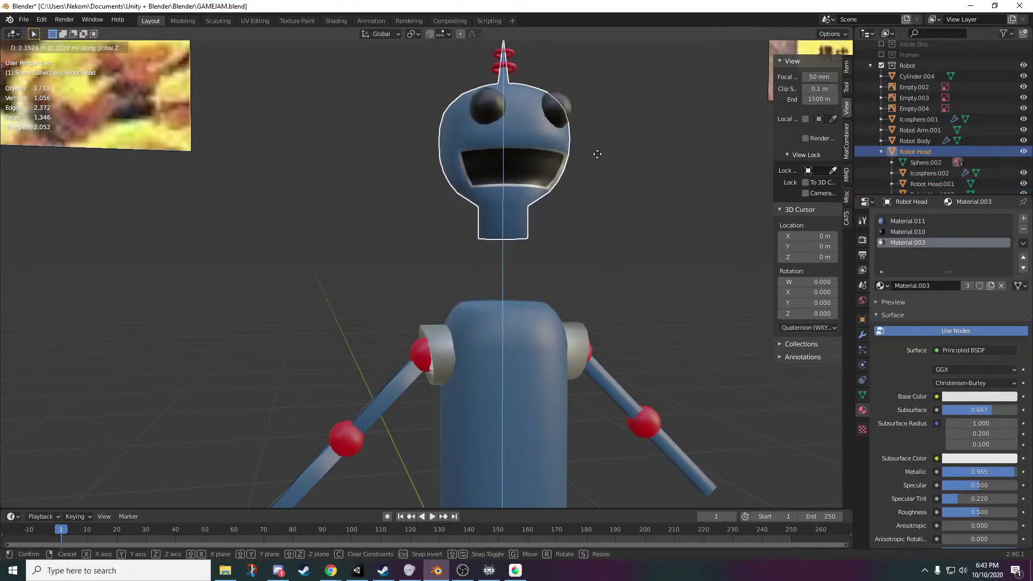
left_click(598, 155)
- Examine the neck opening in the body and the mesh of the shoulder cylinder, Cylinder.004, in Edit Mode
scroll(587, 301, "down", 4)
middle_click_drag(587, 302, 635, 452)
scroll(635, 452, "up", 4)
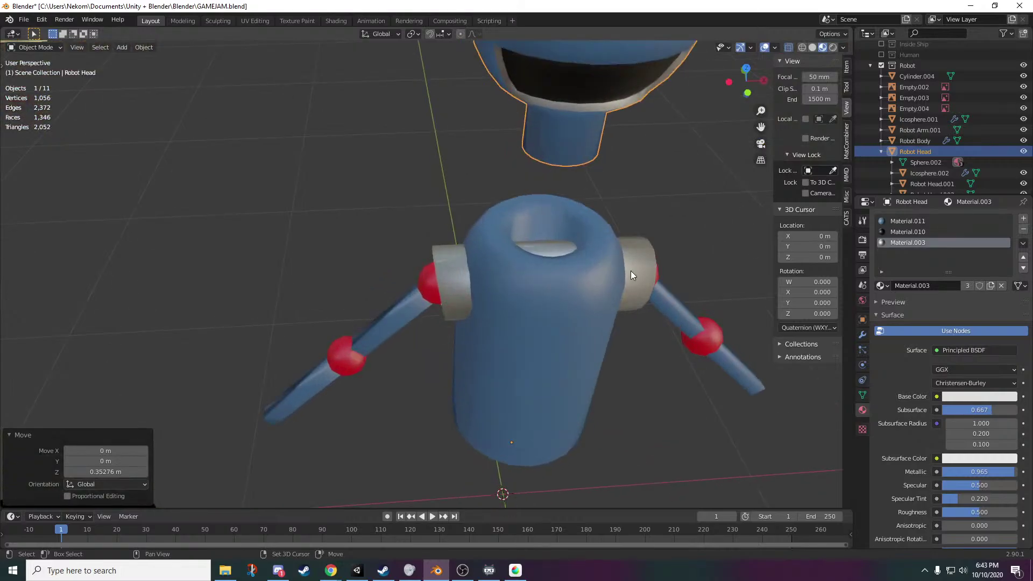
middle_click_drag(631, 270, 460, 234)
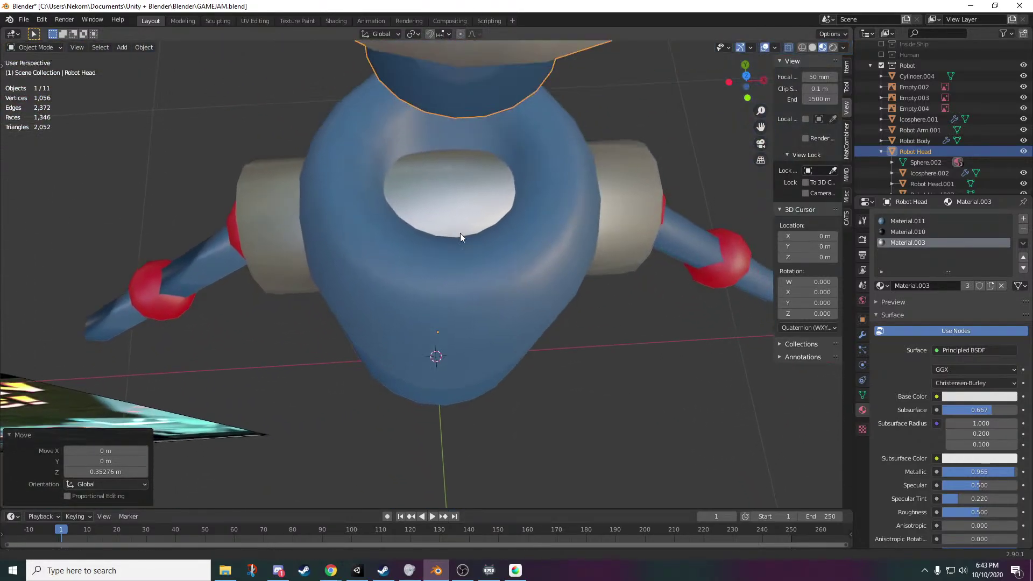
left_click(457, 179)
middle_click_drag(434, 325, 599, 313)
key("Tab")
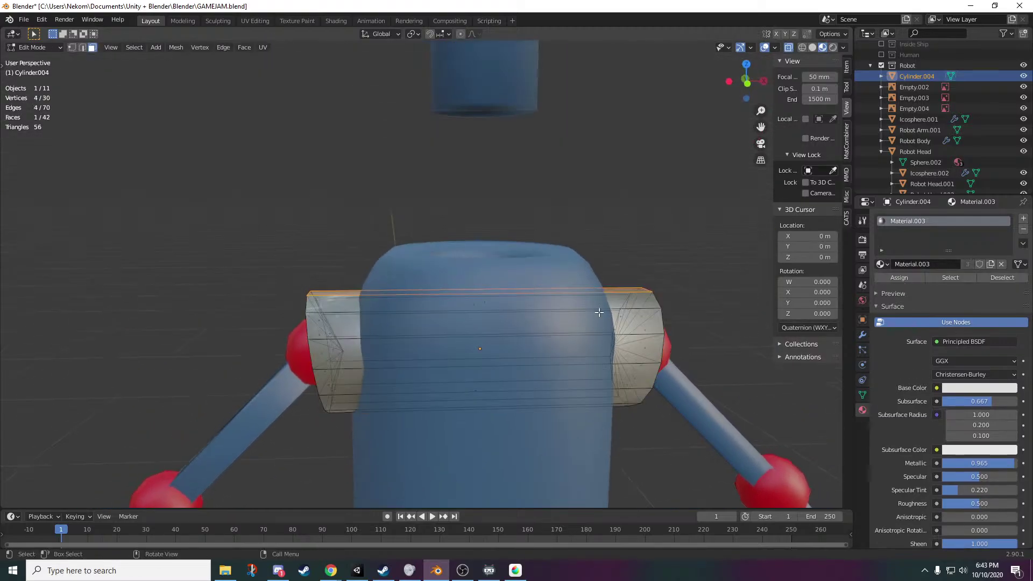
middle_click_drag(646, 421, 466, 120)
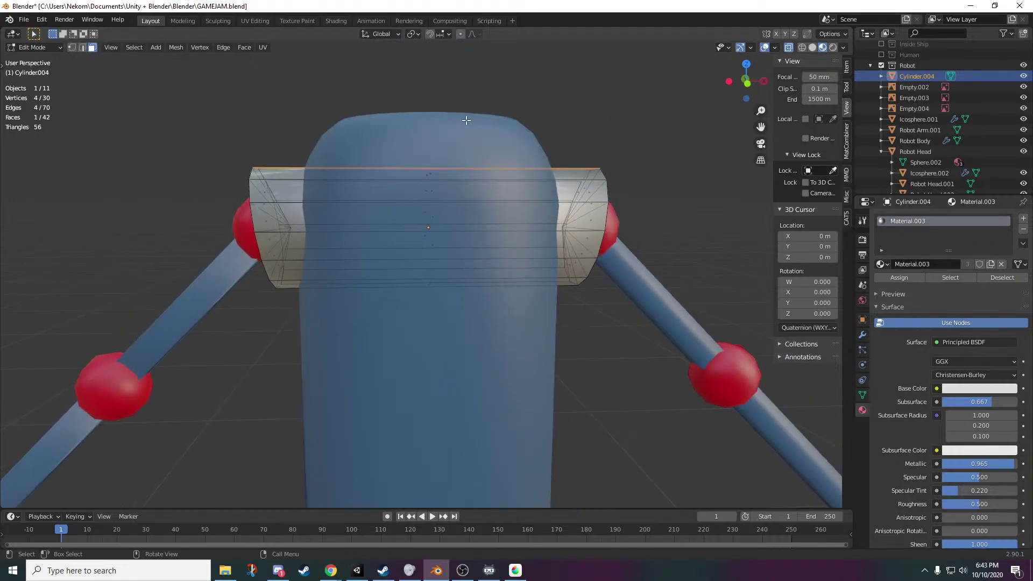
key("Tab")
scroll(431, 384, "down", 5)
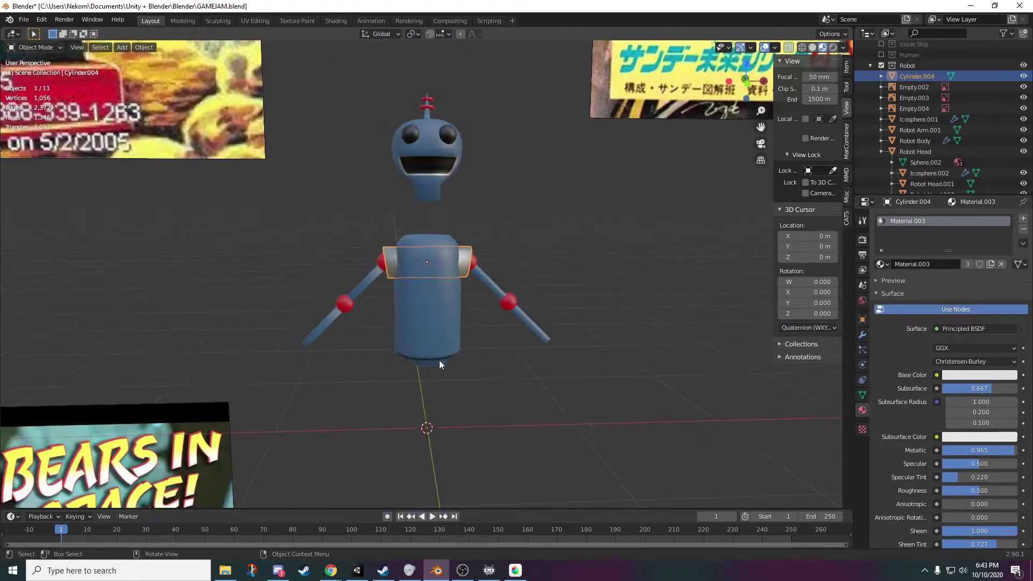
- Move the robot's head back down about 0.35 m along the Z axis into the body
left_click(454, 184)
scroll(442, 299, "up", 5)
middle_click_drag(442, 298, 586, 440, "shift")
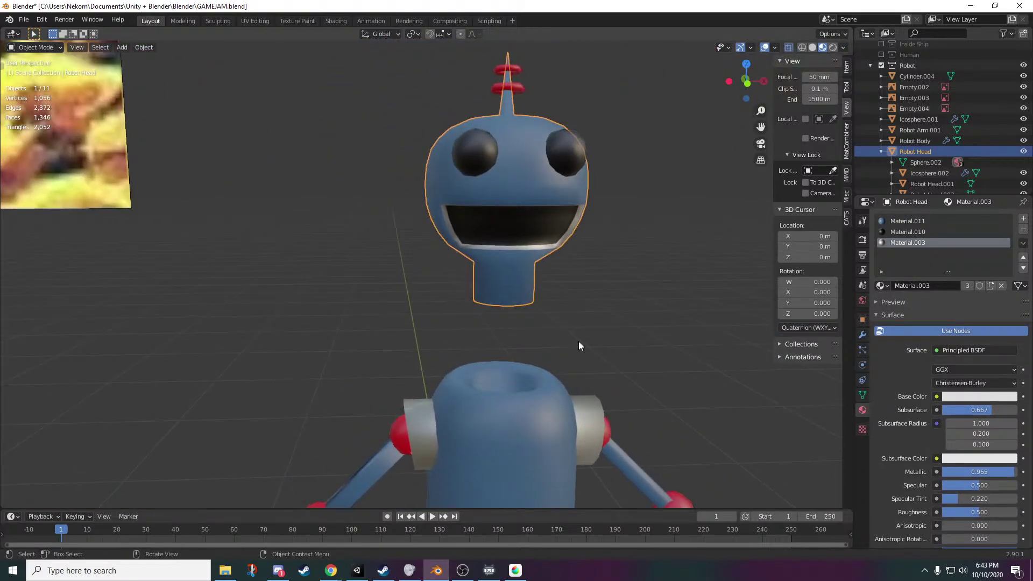
key("g")
key("z")
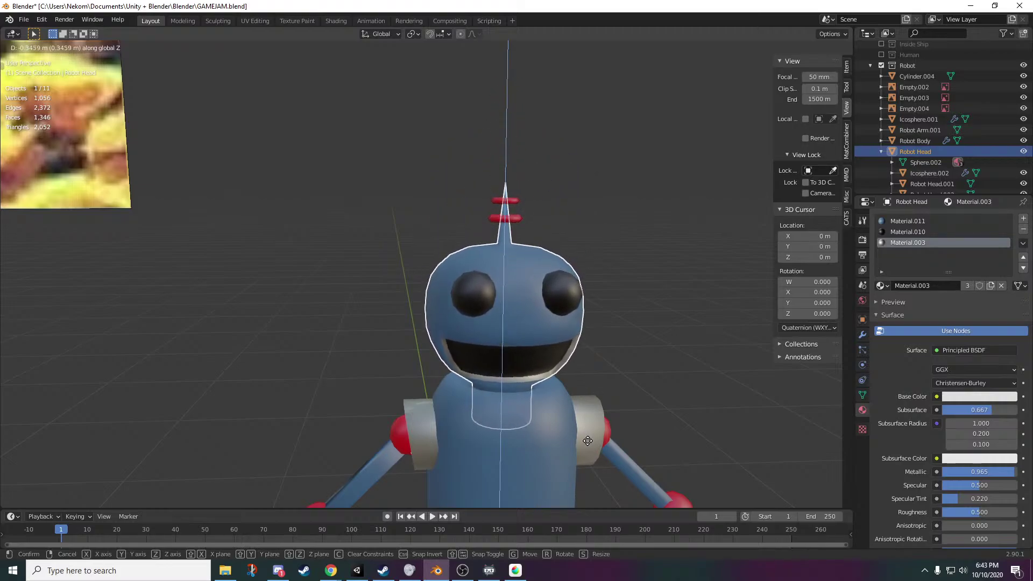
left_click(588, 441)
- Deselect the robot parts, undo back to the raised head, and redo the undone changes
left_click(528, 472)
middle_click_drag(599, 458, 551, 391, "shift")
left_click(582, 385)
key("ctrl+z")
key("ctrl+z")
key("ctrl+z")
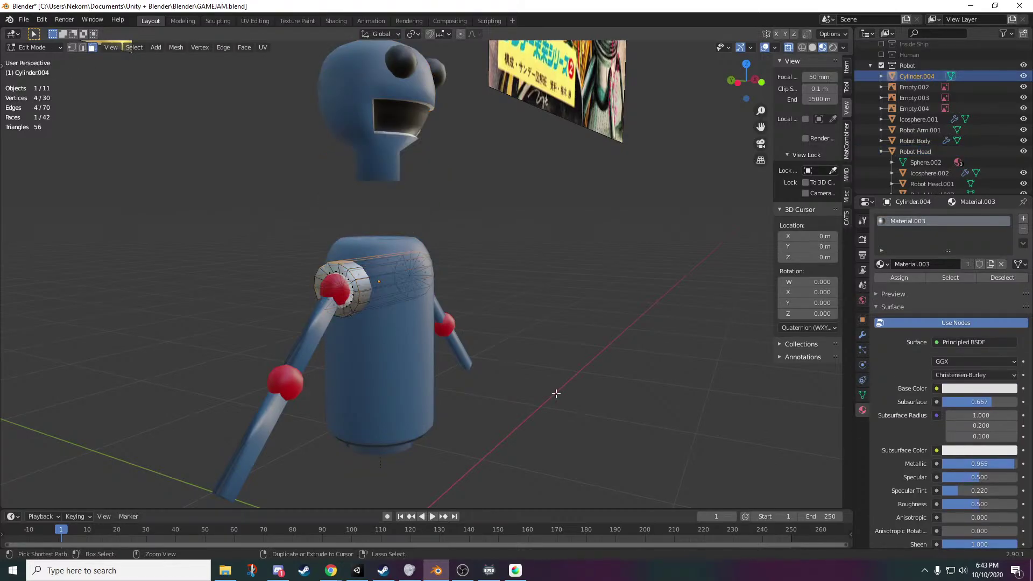
key("ctrl+shift+z")
key("ctrl+shift+z")
key("ctrl+shift+z")
key("ctrl+shift+z")
- Examine the robot's head, torso and shoulders from several angles and distances
middle_click_drag(557, 394, 479, 407)
scroll(537, 487, "up", 3)
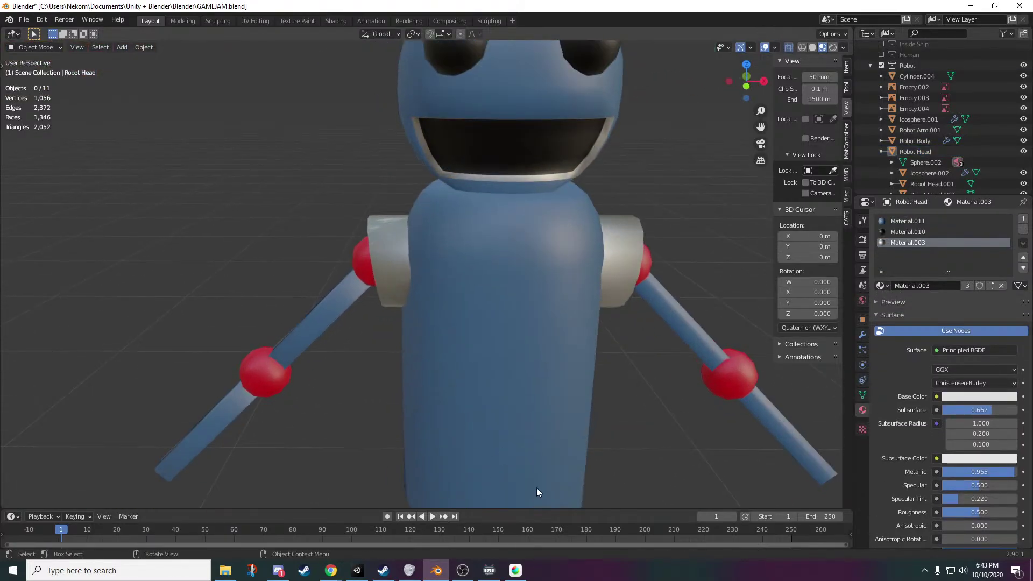
middle_click_drag(537, 488, 538, 458)
middle_click_drag(595, 457, 536, 369, "shift")
middle_click_drag(587, 343, 637, 487, "shift")
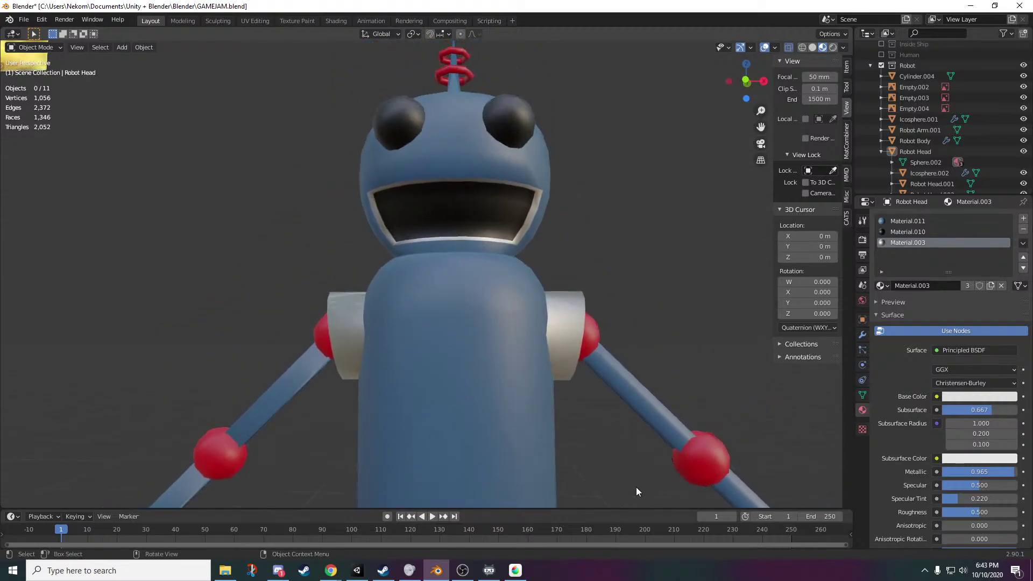
key("shift+a")
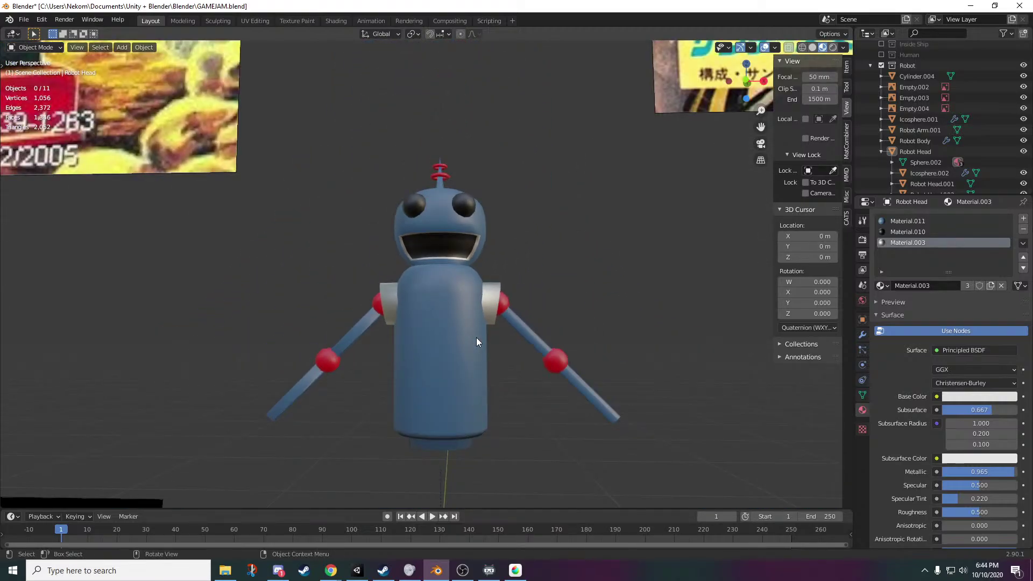
scroll(476, 337, "down", 3)
scroll(442, 326, "up", 8)
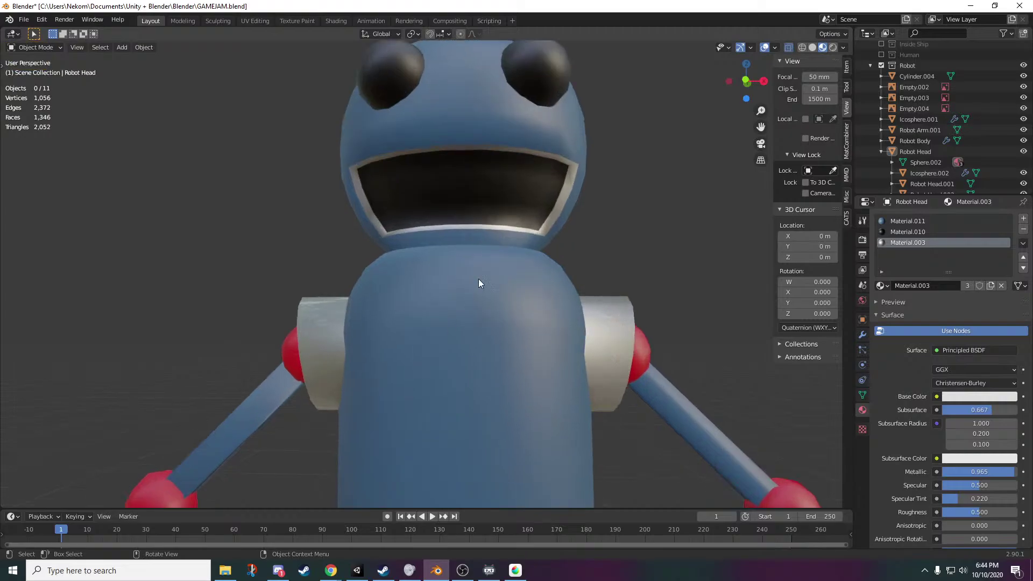
middle_click_drag(504, 206, 465, 199)
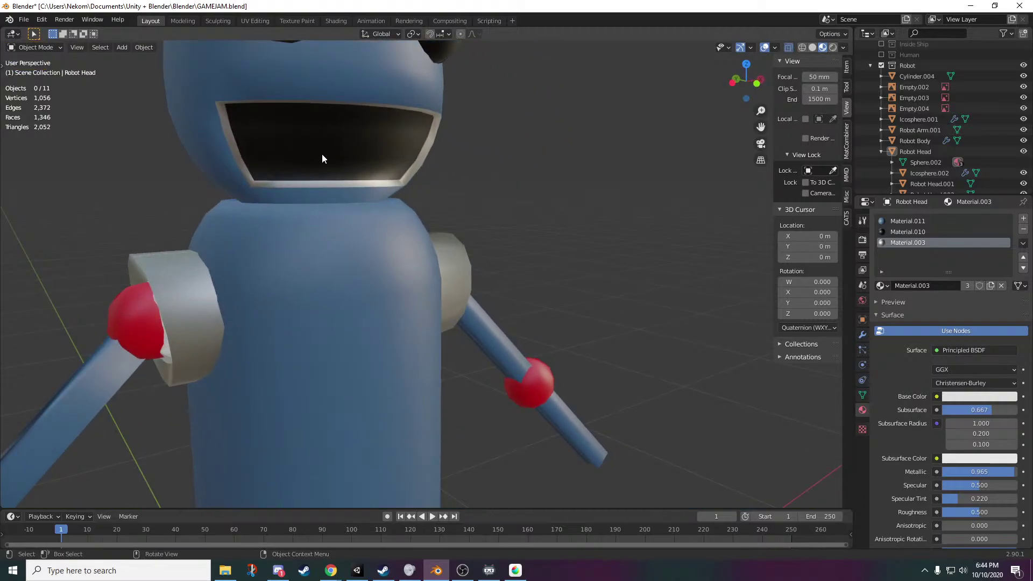
scroll(379, 163, "down", 4)
scroll(466, 417, "up", 5)
- Add a cube mesh at the world origin and set its size to 0.1 m
key("shift+a")
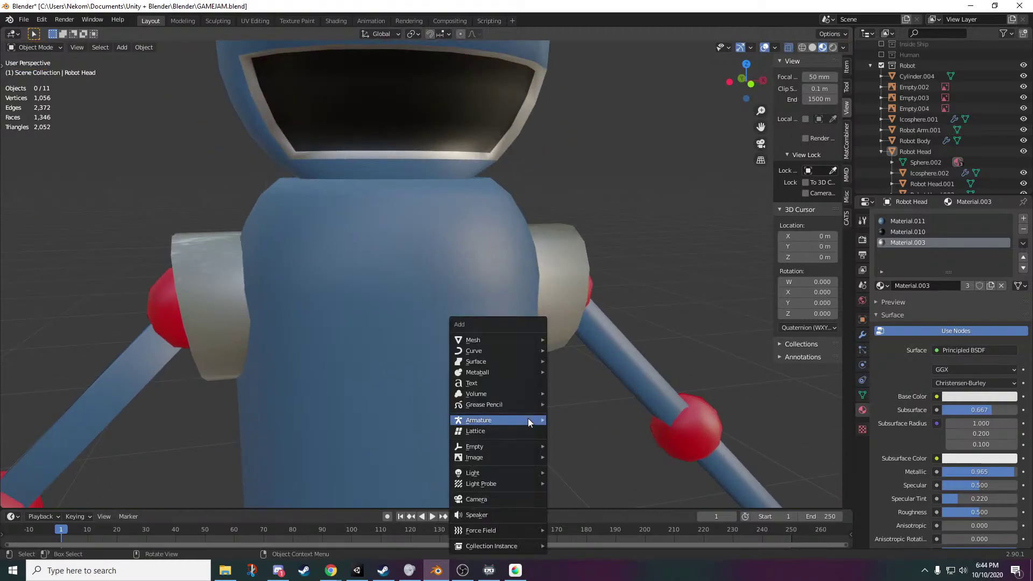
mouse_move(519, 365)
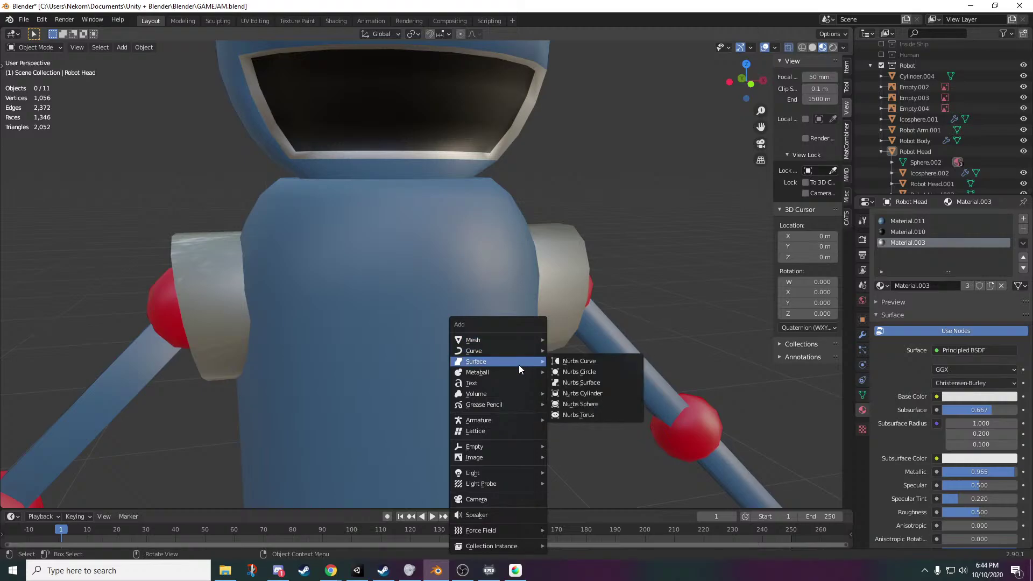
mouse_move(515, 339)
left_click(602, 352)
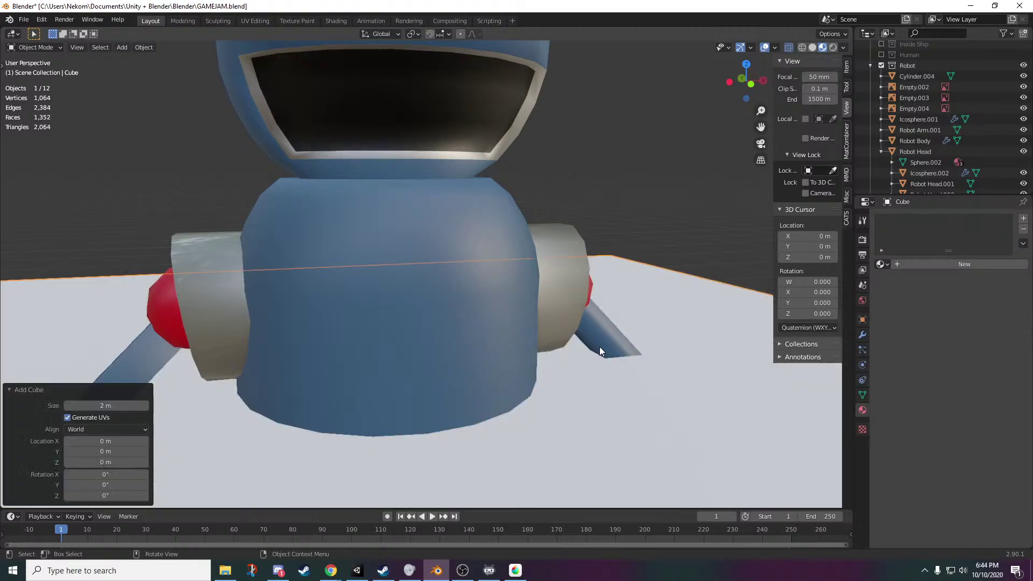
scroll(555, 339, "down", 5)
left_click_drag(111, 409, 45, 409)
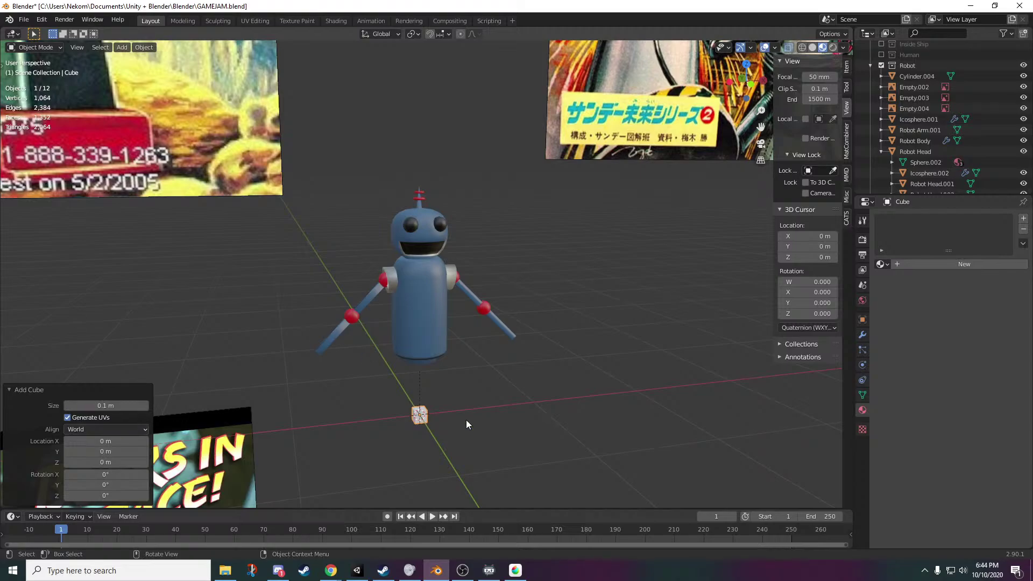
- In Edit Mode, move the cube's mesh up about 1.12 m along Z and about -0.18 m along Y onto the robot's chest
key("Tab")
key("g")
key("z")
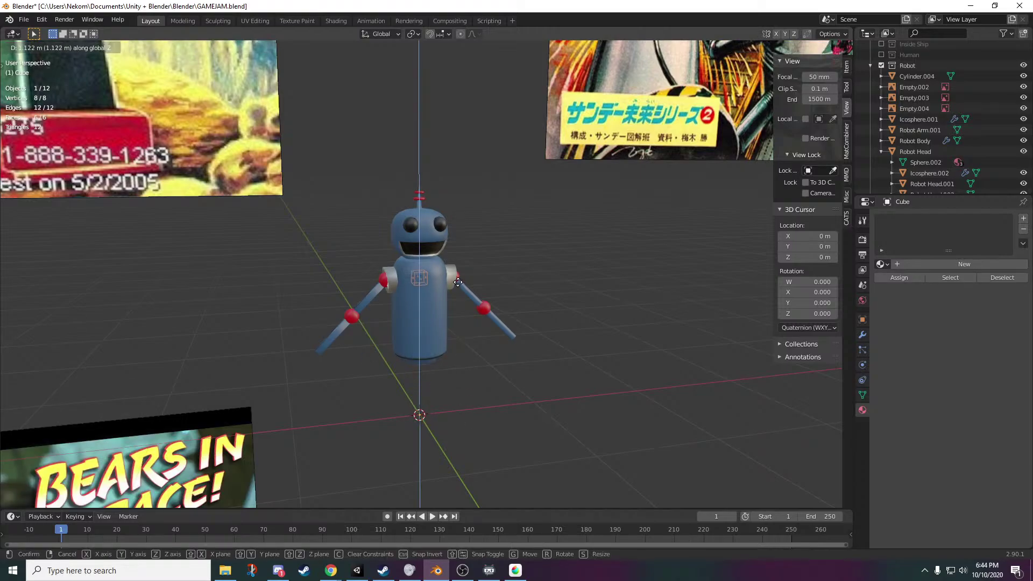
left_click(458, 282)
scroll(334, 376, "up", 5)
middle_click_drag(305, 369, 265, 358)
key("g")
key("y")
left_click(490, 384)
scroll(496, 408, "up", 6)
middle_click_drag(542, 418, 542, 418)
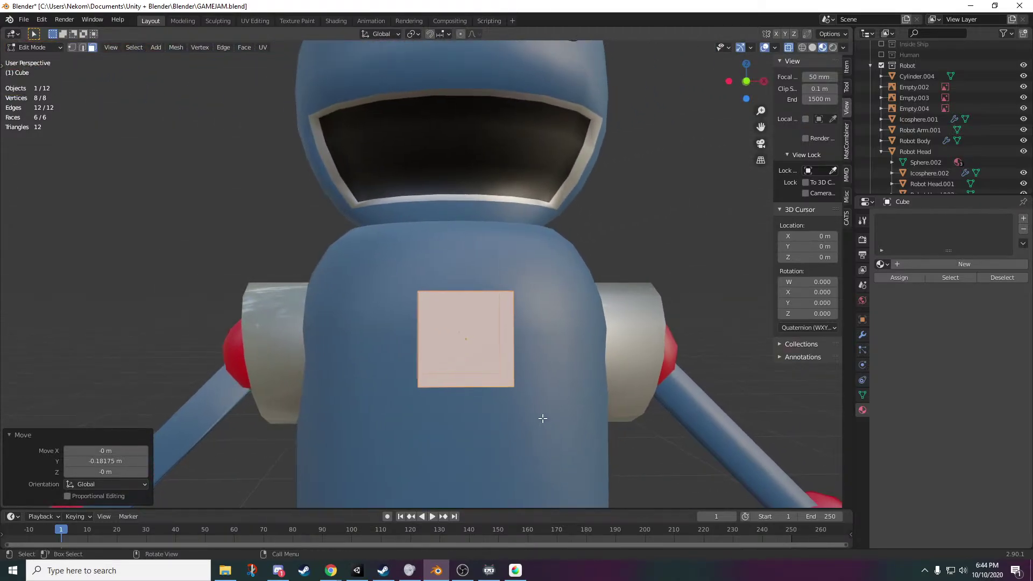
- Stretch the box on the robot's chest along X by a factor of about 2.476
key("Tab")
key("Tab")
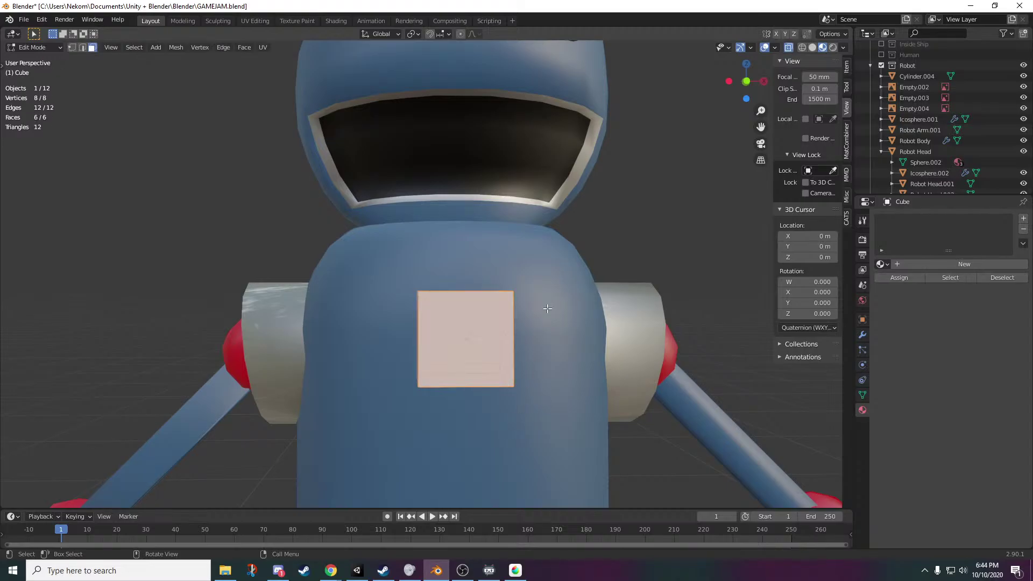
mouse_move(547, 356)
middle_mouse_down()
mouse_move(519, 358)
mouse_move(538, 374)
middle_mouse_up()
key("s")
key("x")
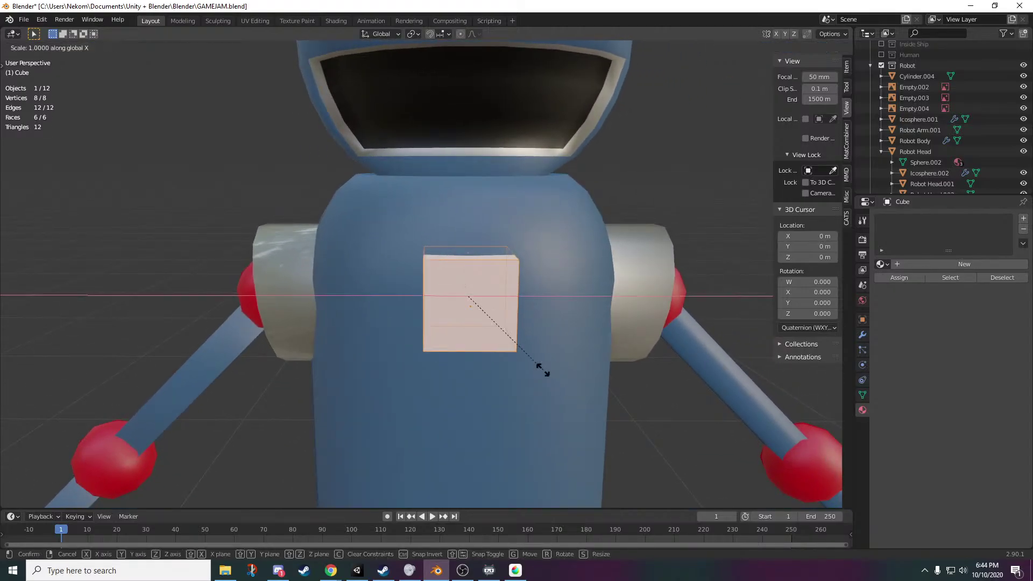
left_click(687, 431)
- Move the widened chest box about 0.015 m along Y and raise it about 0.032 m along Z
middle_click_drag(687, 431, 512, 381)
key("g")
key("y")
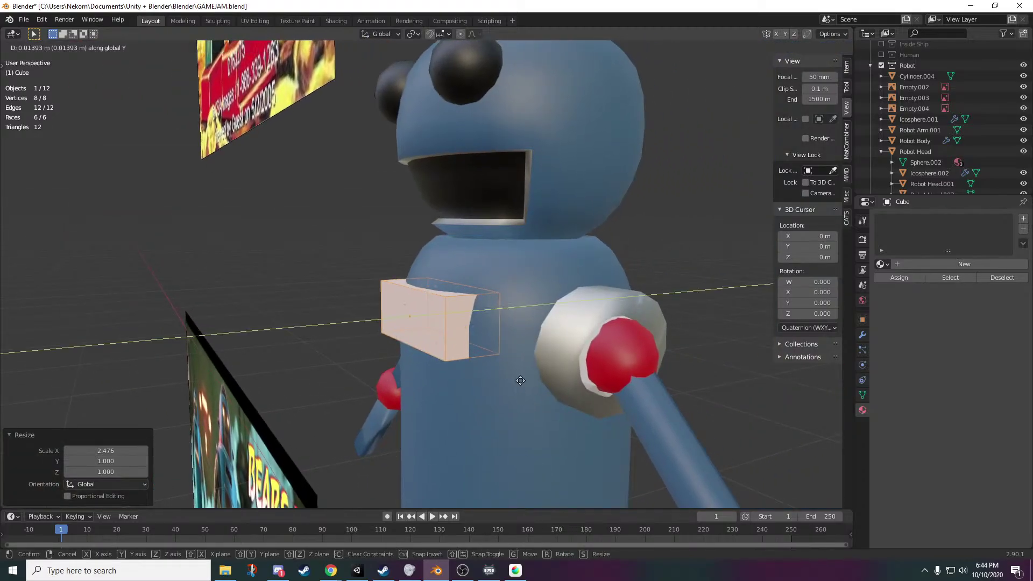
left_click(522, 381)
key("g")
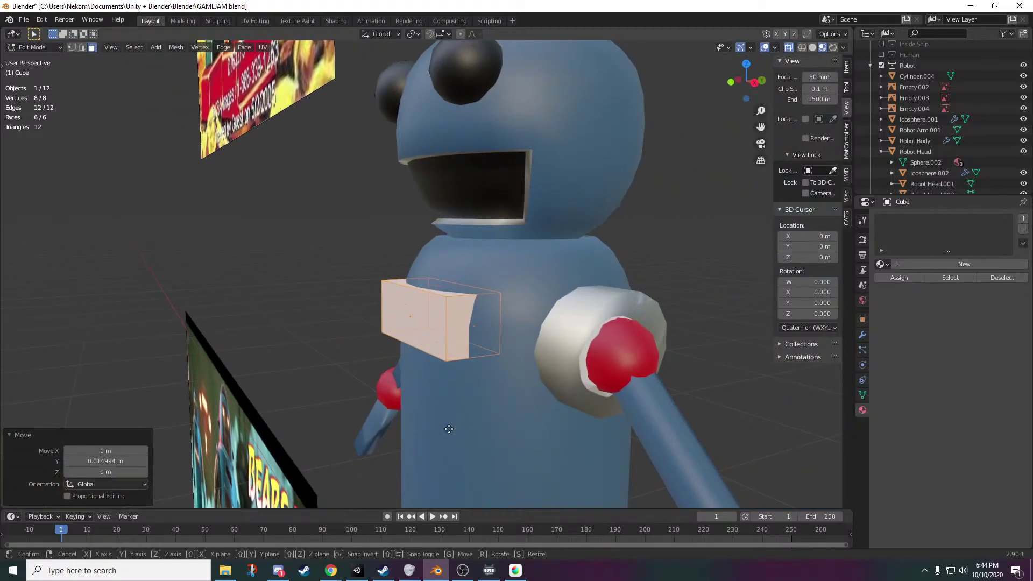
key("z")
left_click(457, 410)
middle_click_drag(343, 414, 436, 415)
scroll(436, 415, "down", 3)
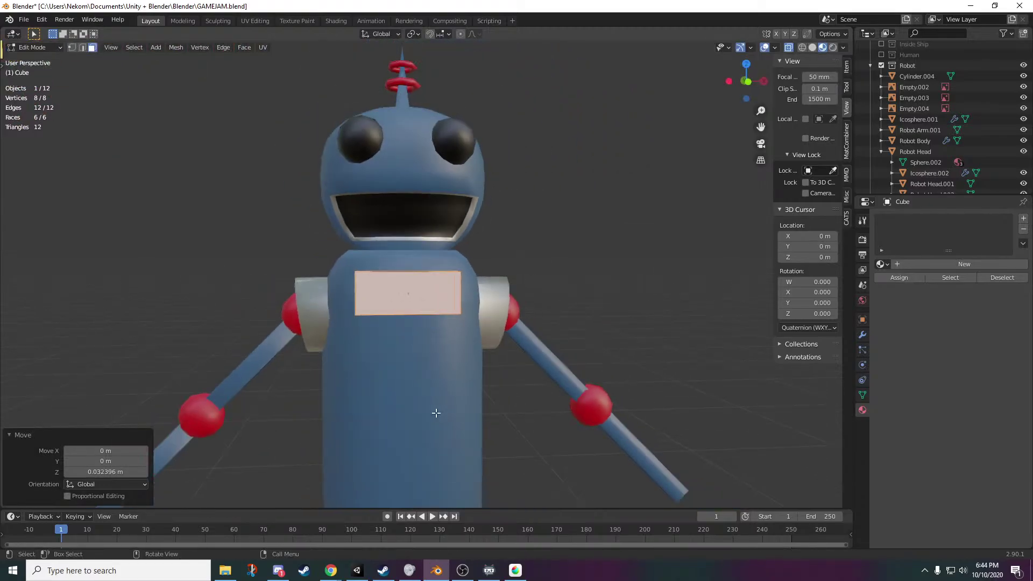
key("Tab")
mouse_move(312, 425)
middle_mouse_down()
mouse_move(431, 426)
mouse_move(310, 424)
middle_mouse_up()
scroll(310, 424, "up", 3)
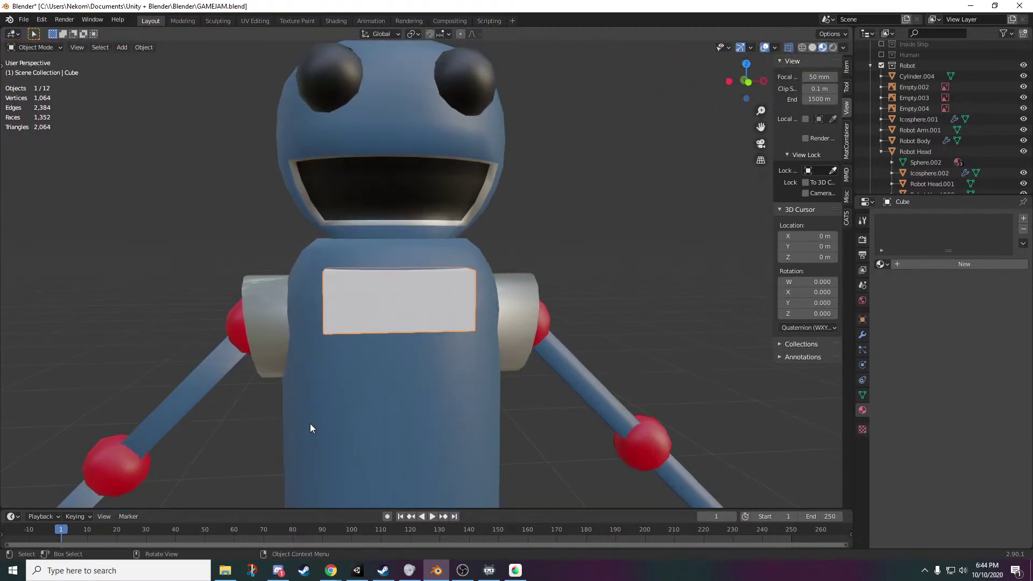
- Add one vertical loop cut through the middle of the chest box
middle_click_drag(473, 444, 379, 282)
middle_click_drag(219, 244, 519, 373)
scroll(436, 396, "up", 3)
key("Tab")
key("alt+a")
left_click(72, 48)
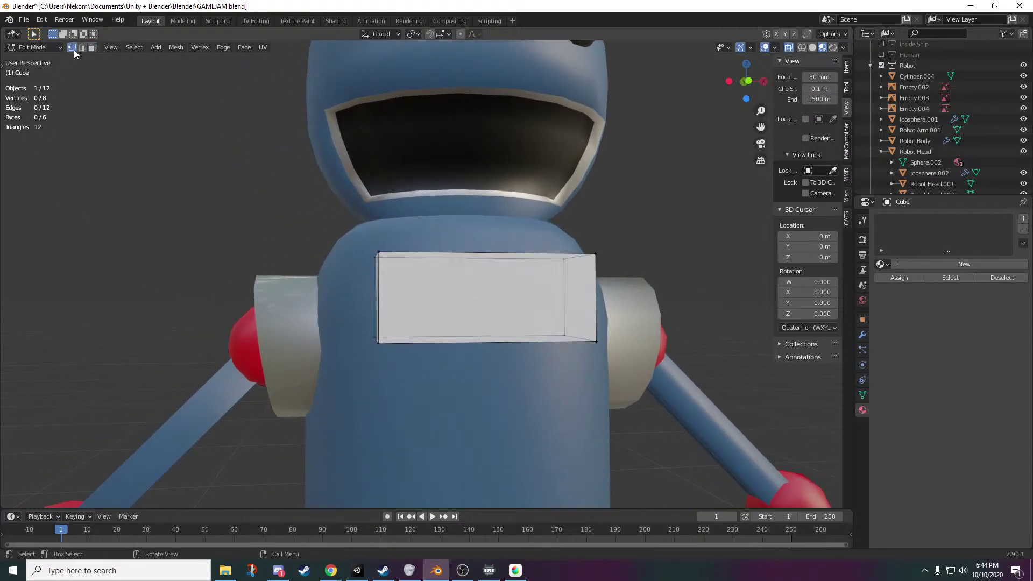
left_click(91, 48)
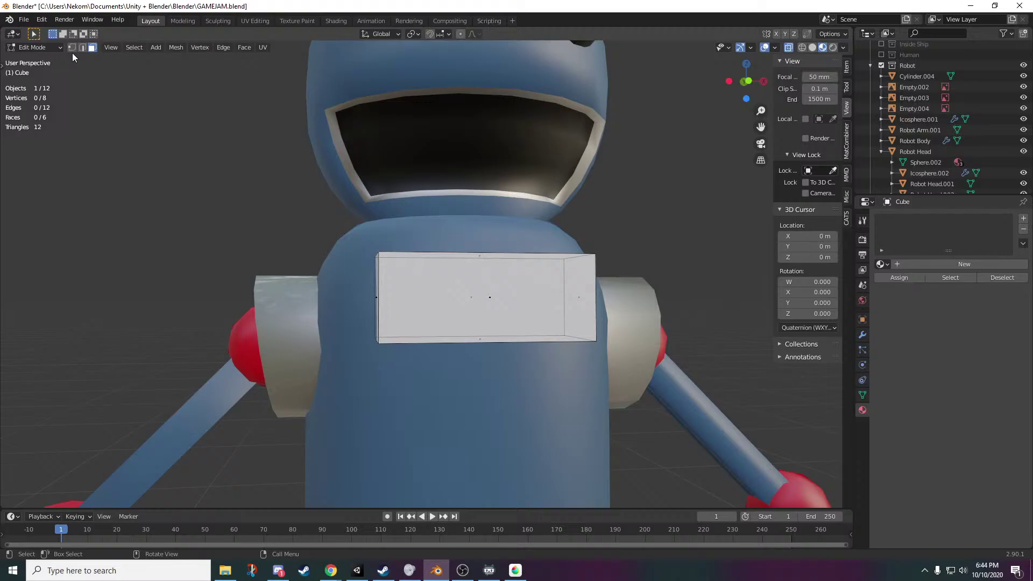
left_click(3, 66)
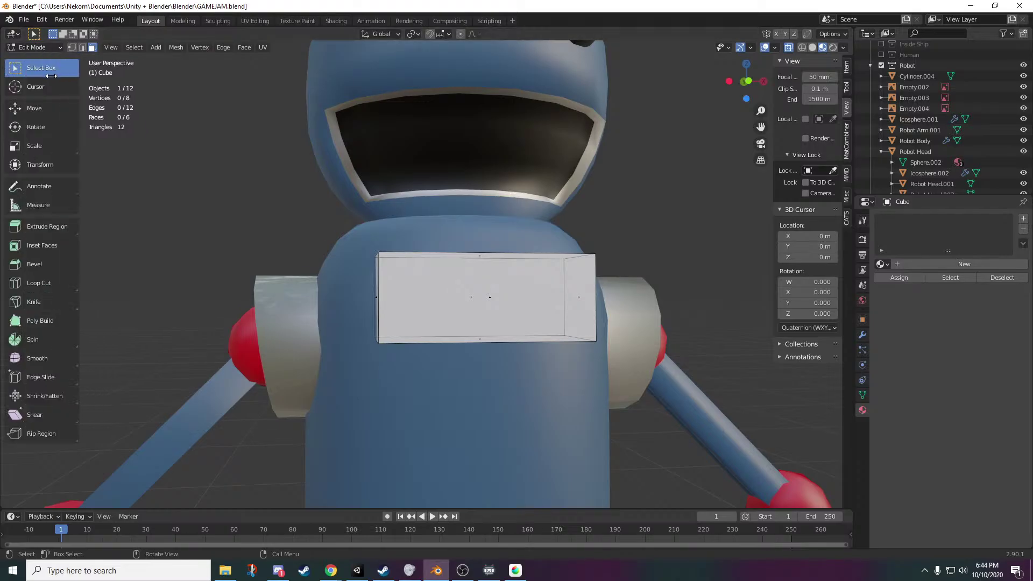
left_click(34, 292)
left_click(510, 333)
middle_click_drag(533, 418, 525, 452)
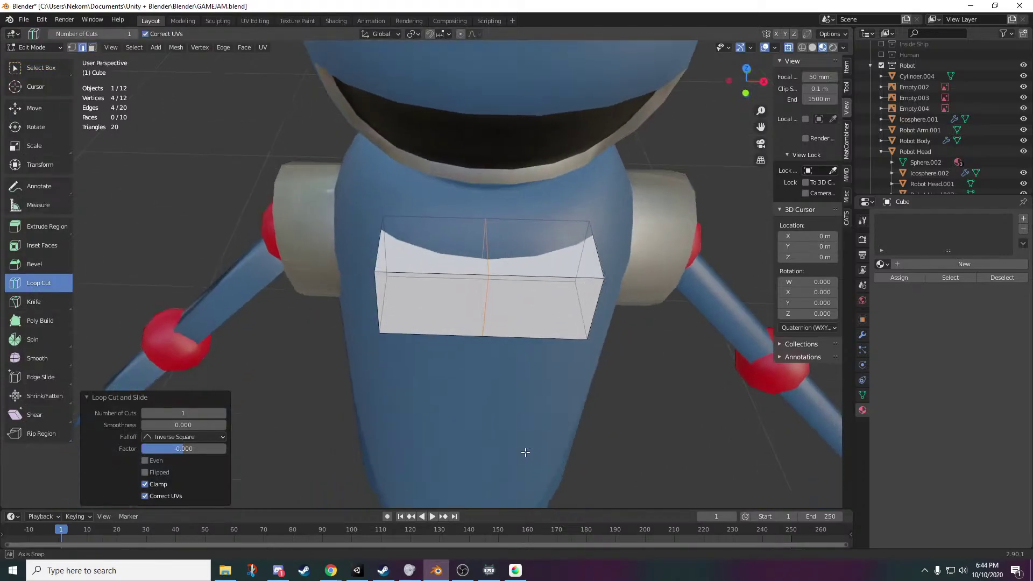
- Move the vertices at both ends of the chest box back about 0.024 m along Y
left_click(14, 67)
middle_click_drag(561, 355, 563, 373)
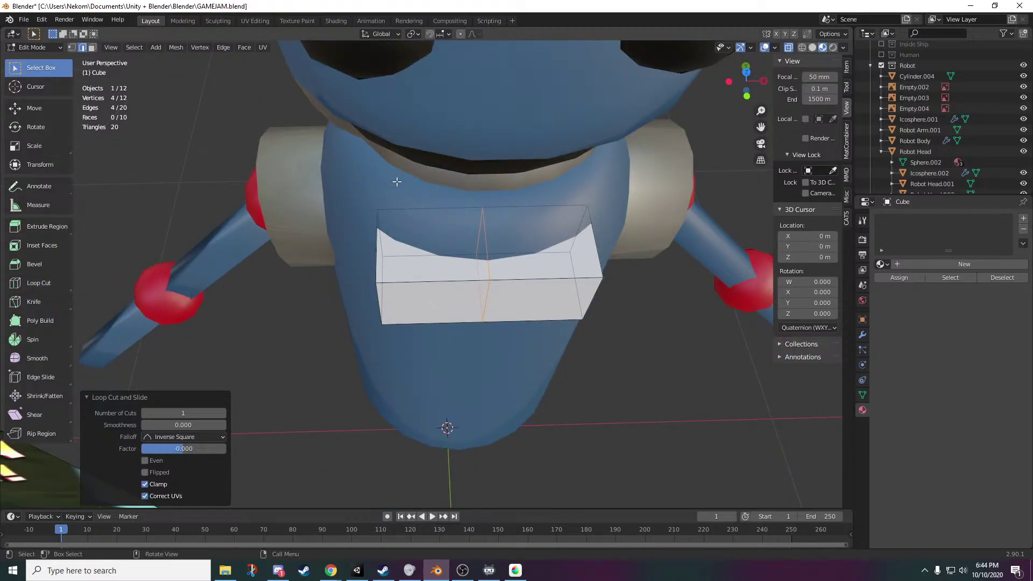
left_click_drag(396, 182, 361, 360)
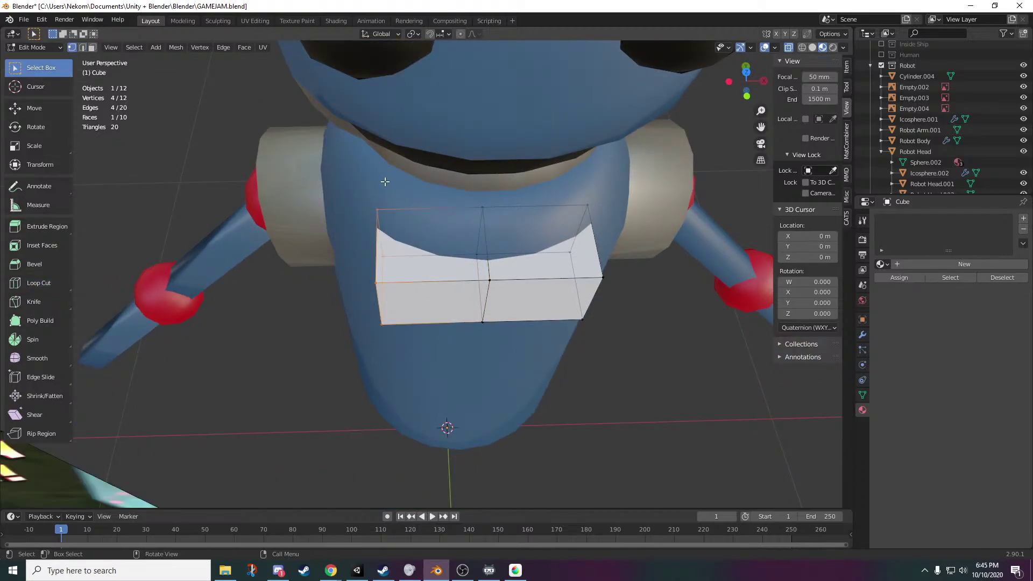
left_click_drag(615, 210, 570, 398, "shift")
middle_click_drag(571, 398, 648, 384)
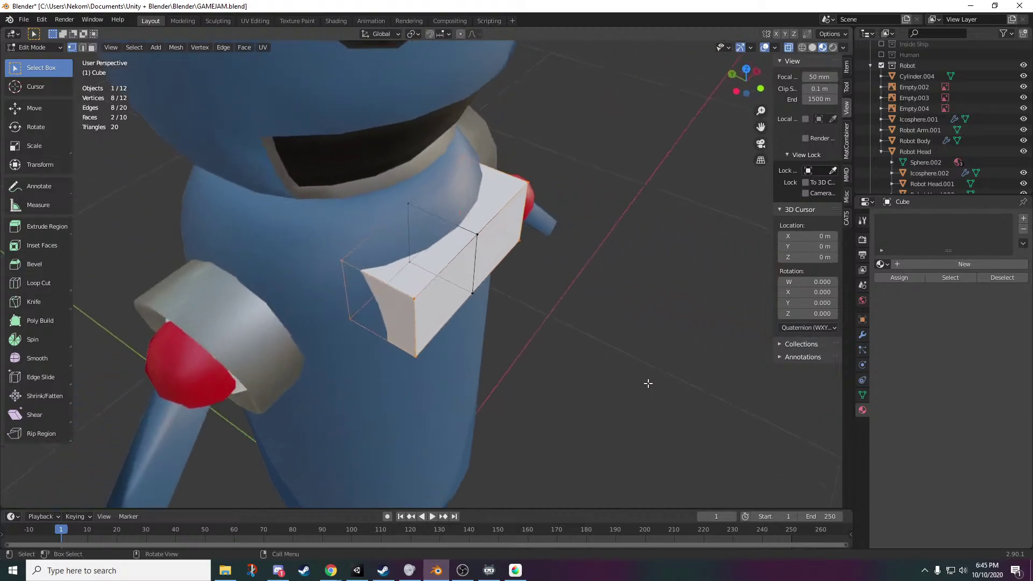
key("g")
key("y")
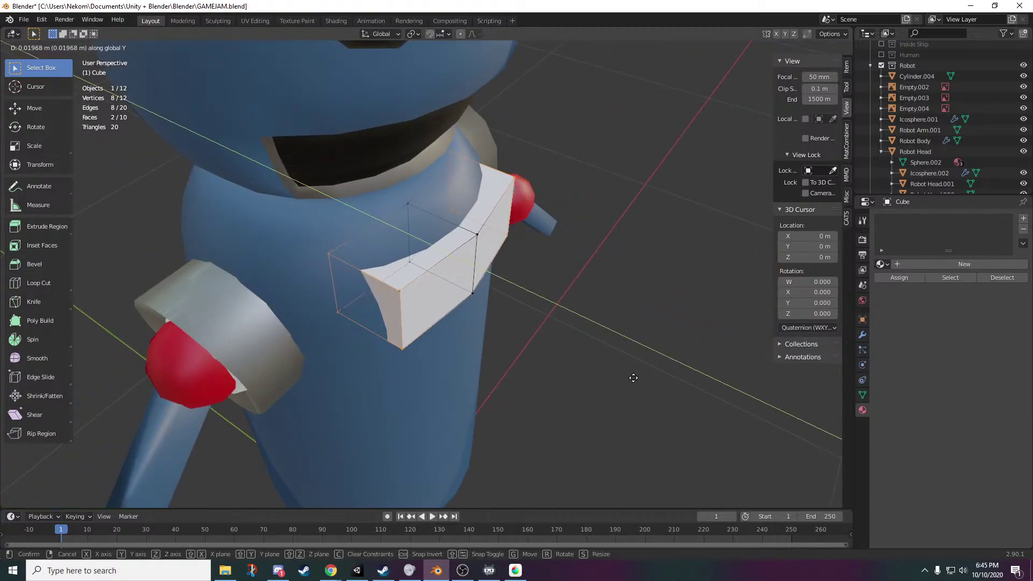
left_click(632, 378)
- Shift the entire bent chest box along Y to fit it against the torso
middle_click_drag(632, 378, 415, 335)
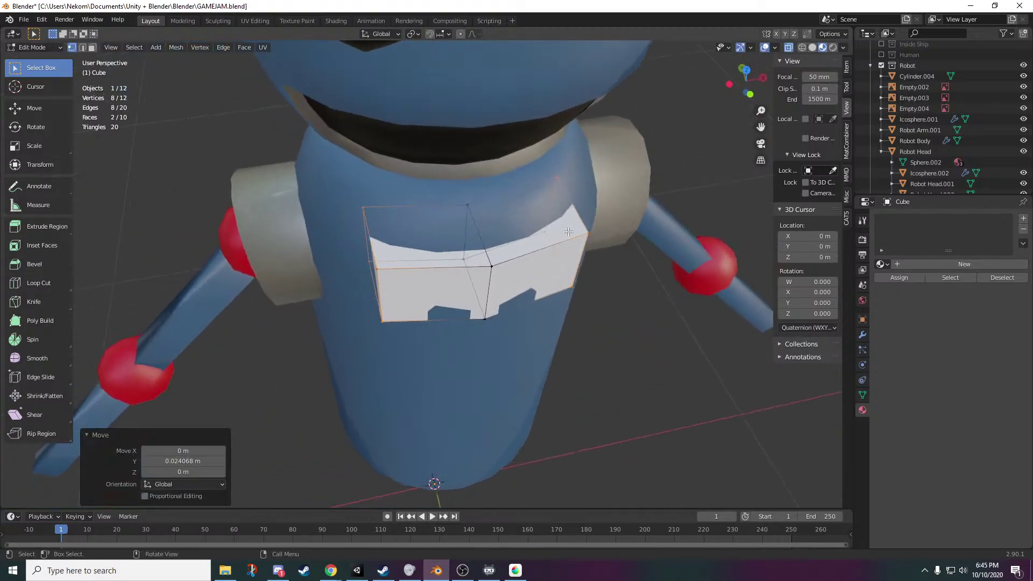
key("a")
middle_click_drag(477, 384, 551, 311)
key("g")
key("y")
left_click(581, 367)
key("Tab")
scroll(504, 383, "down", 4)
scroll(511, 434, "up", 4)
scroll(514, 382, "down", 4)
- Move the three upper front vertices of the chest box slightly back along Y to slope its face
key("Tab")
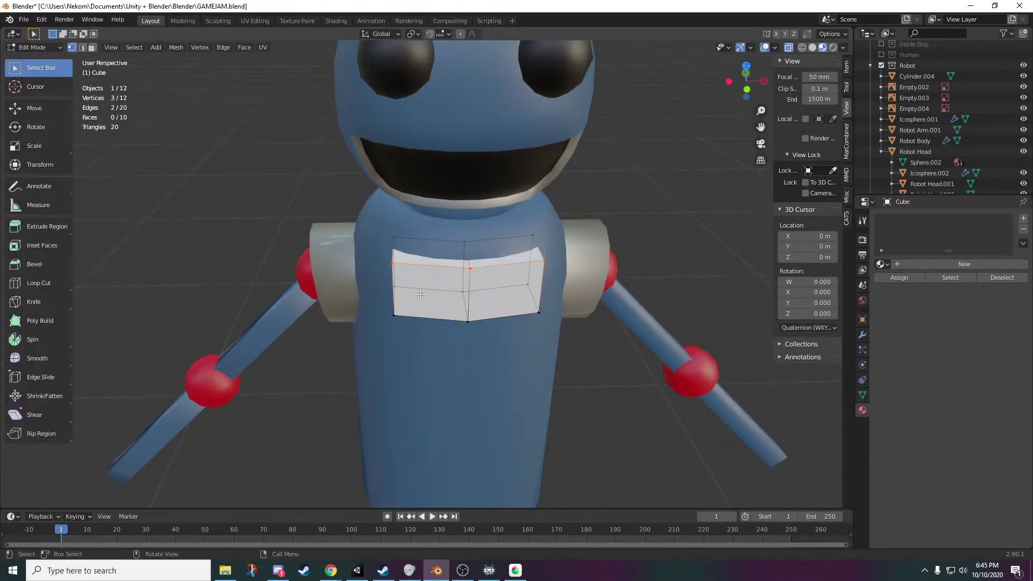
middle_click_drag(421, 294, 555, 294)
key("g")
key("y")
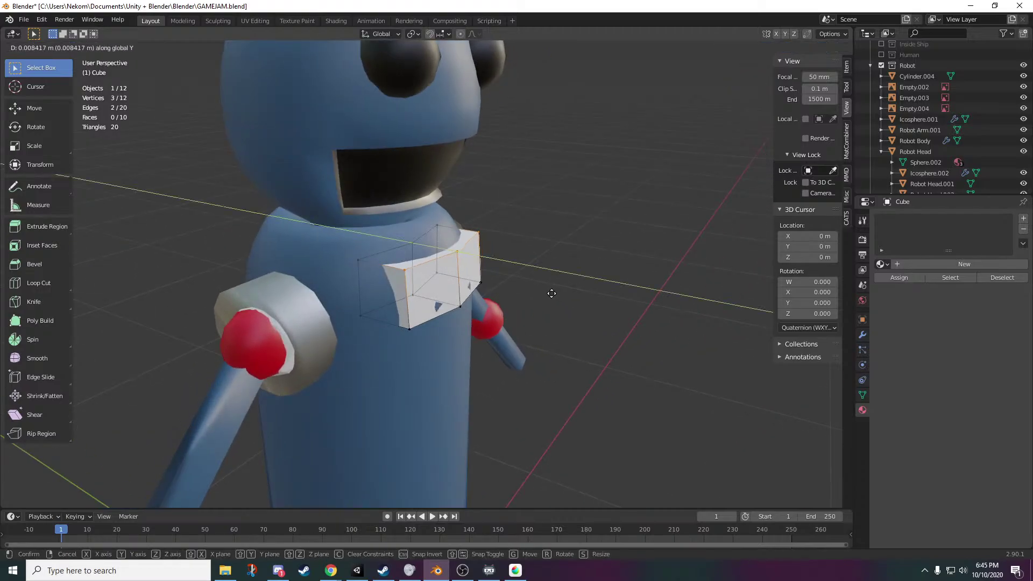
left_click(547, 293)
- Select all of the chest box's vertices and reposition the sloped box on the torso
left_click_drag(507, 210, 360, 364)
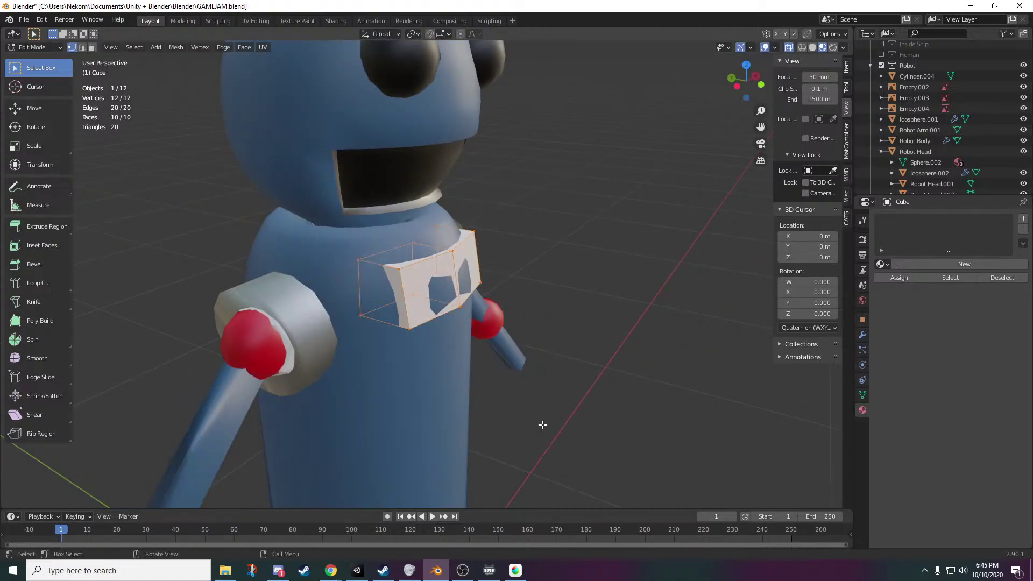
key("g")
left_click(542, 425)
key("Tab")
- Examine the robot reference images around the model and compare their chest details with the current box
middle_click_drag(554, 432, 431, 413)
scroll(398, 410, "down", 5)
middle_click_drag(351, 406, 635, 486, "shift")
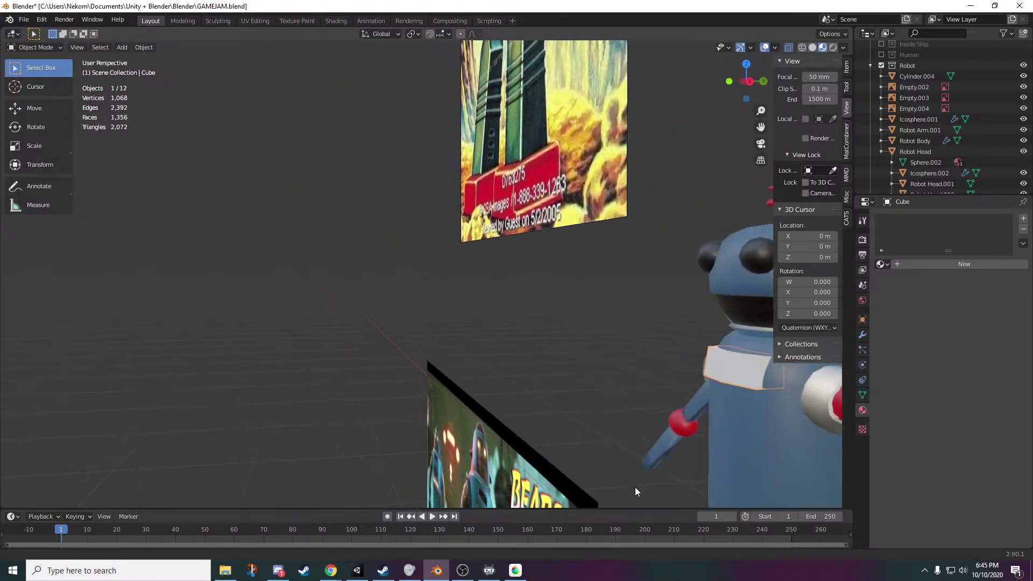
scroll(489, 373, "down", 4)
middle_click_drag(462, 366, 553, 350)
middle_click_drag(507, 281, 727, 418, "shift")
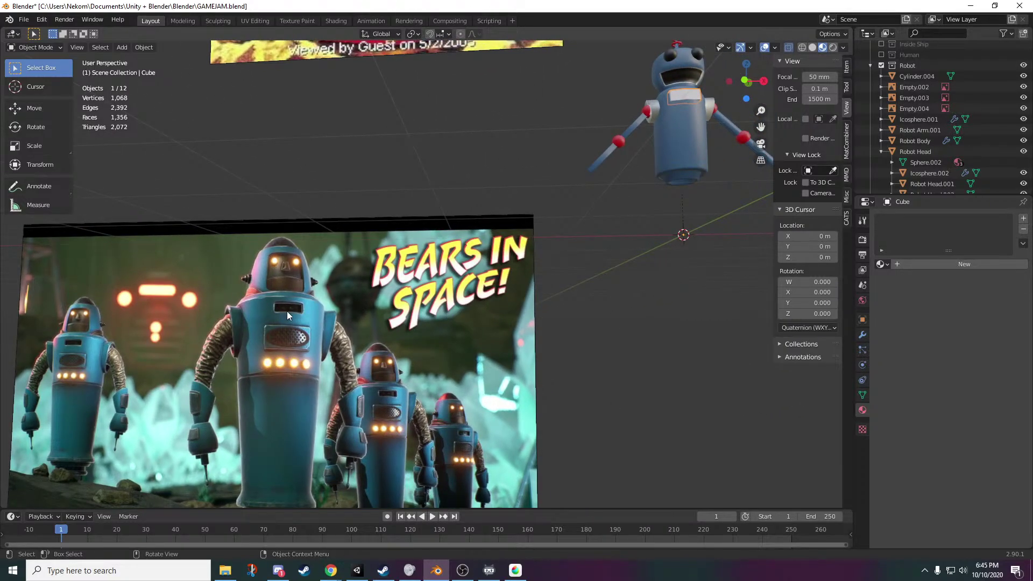
middle_click_drag(481, 325, 212, 324)
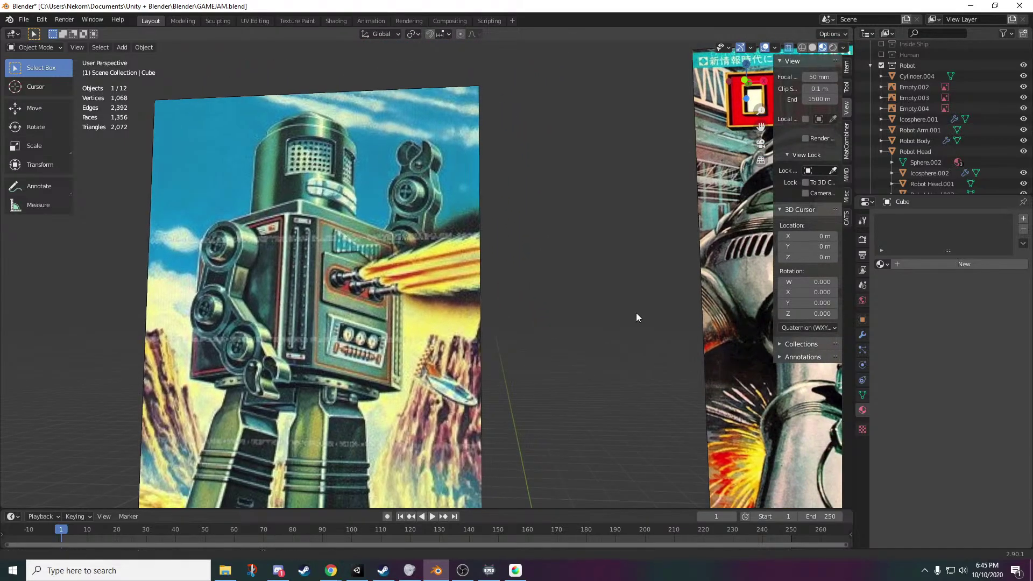
middle_click_drag(636, 316, 505, 295, "shift")
middle_click_drag(408, 387, 434, 335, "shift")
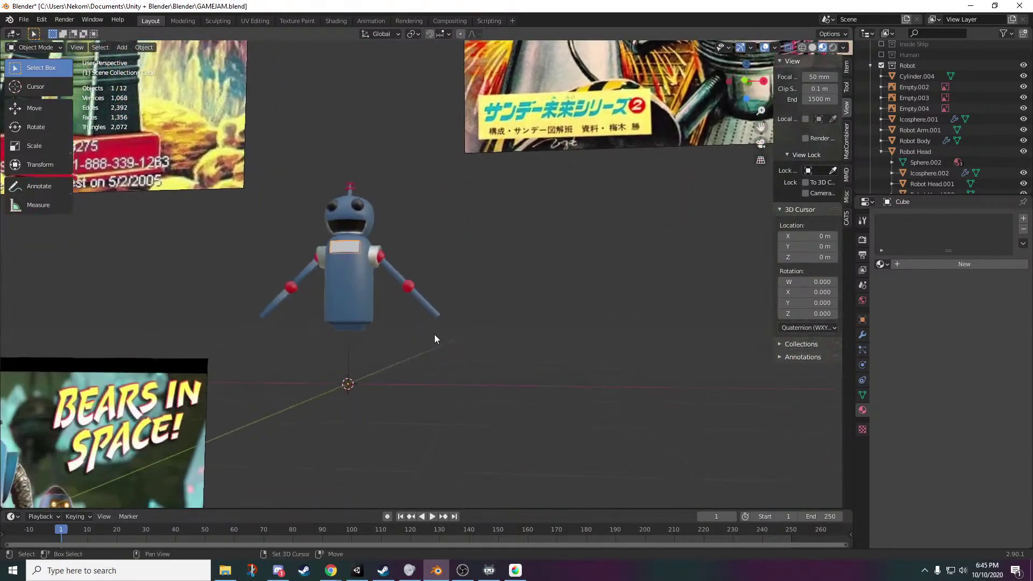
scroll(375, 251, "up", 6)
middle_click_drag(206, 305, 413, 381, "shift")
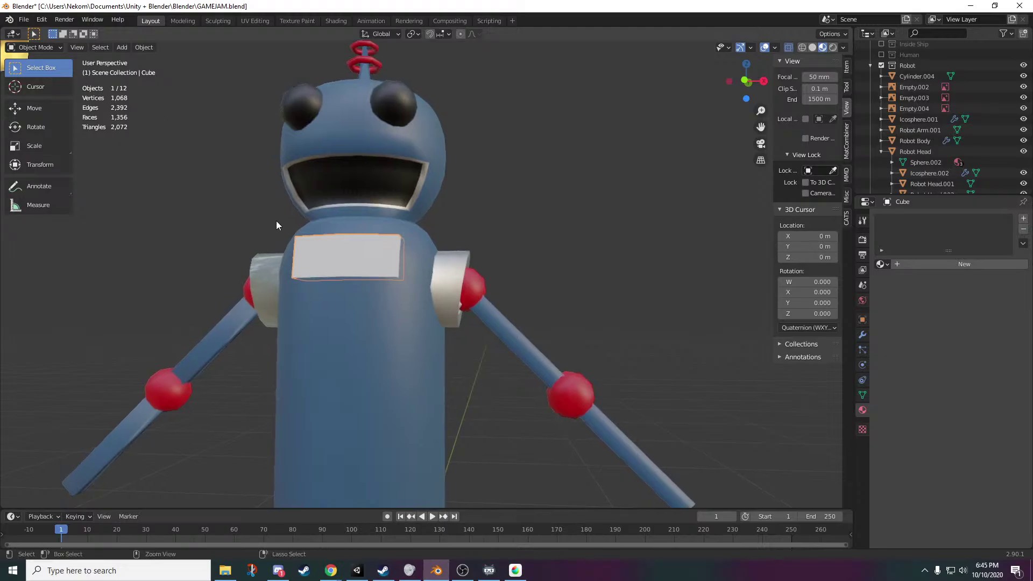
- Select all vertices of the chest box and delete them
key("Tab")
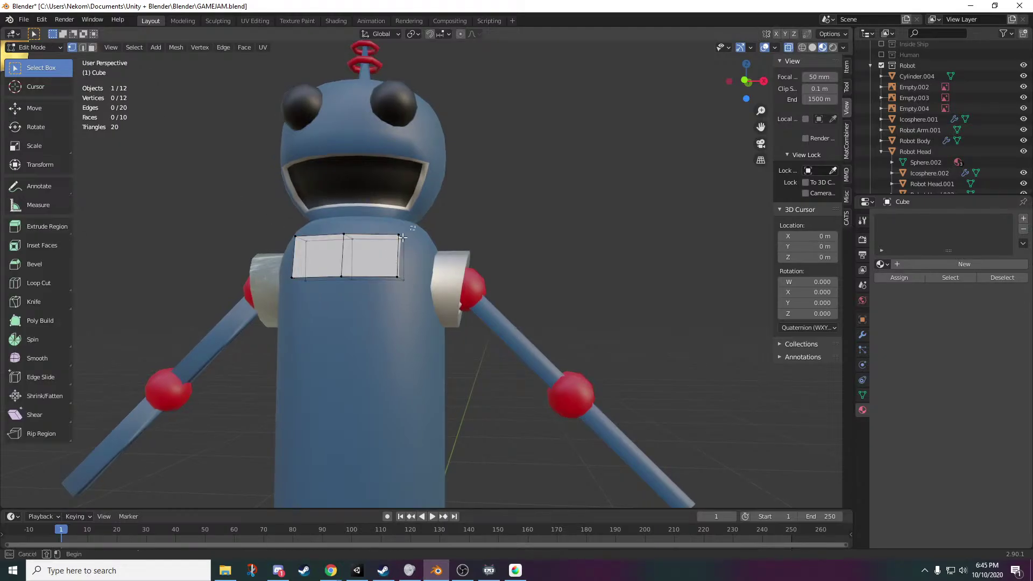
left_click_drag(403, 237, 305, 366)
key("x")
key("x")
left_click(476, 364)
- Edit the robot body and shoulder cylinder meshes together, and extrude the six upper-chest front vertices slightly outward along Y
key("Tab")
key("Tab")
middle_click_drag(278, 391, 382, 418, "shift")
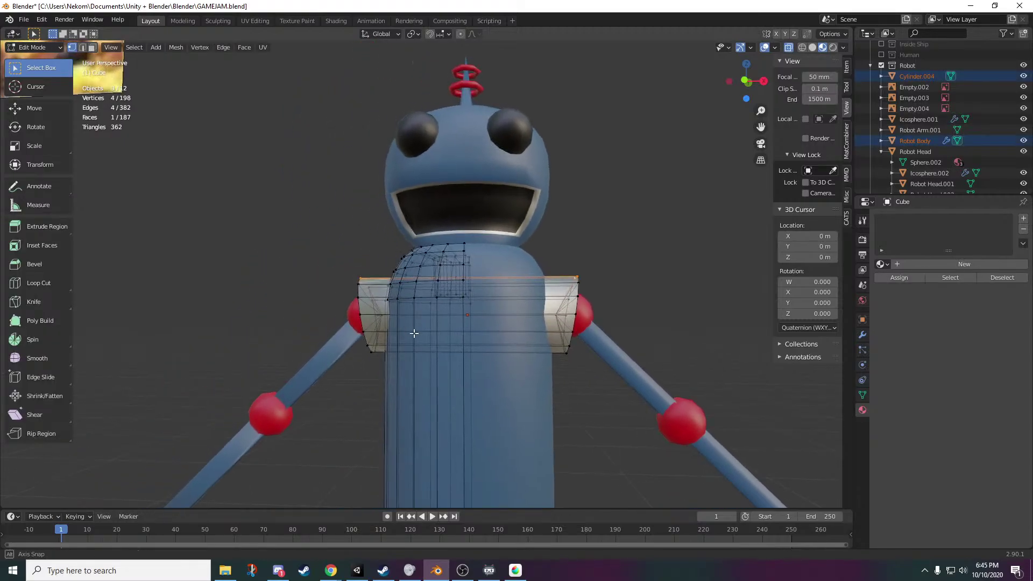
middle_click_drag(413, 333, 512, 201)
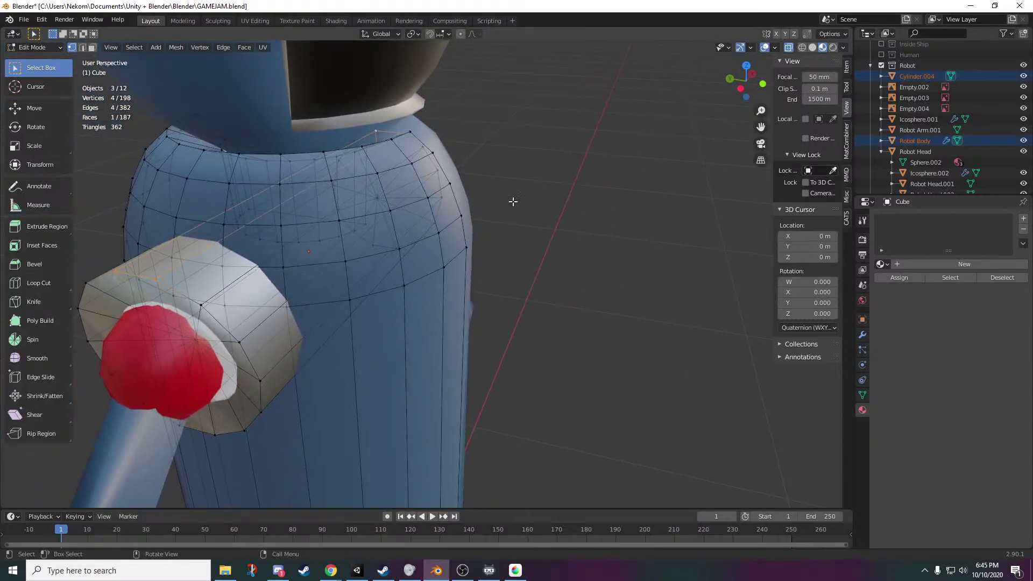
left_click_drag(427, 270, 422, 275)
middle_click_drag(361, 370, 388, 353)
left_click_drag(340, 251, 297, 334)
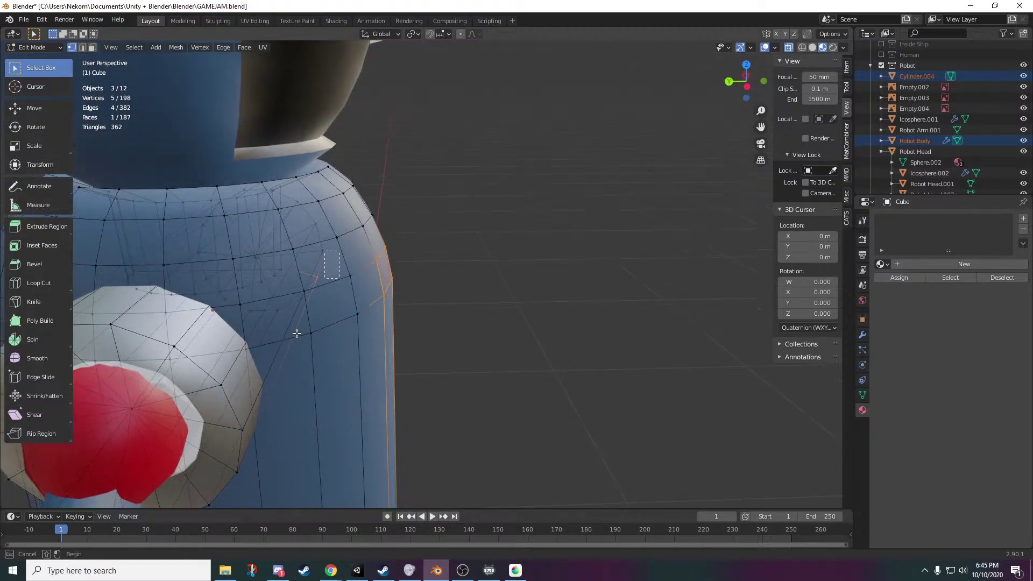
middle_click_drag(377, 360, 389, 351)
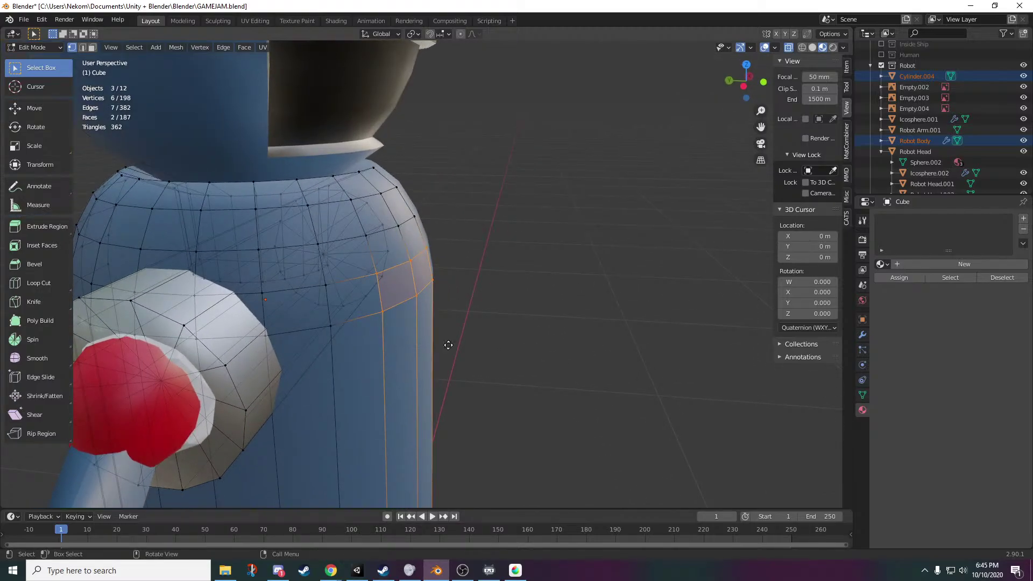
key("e")
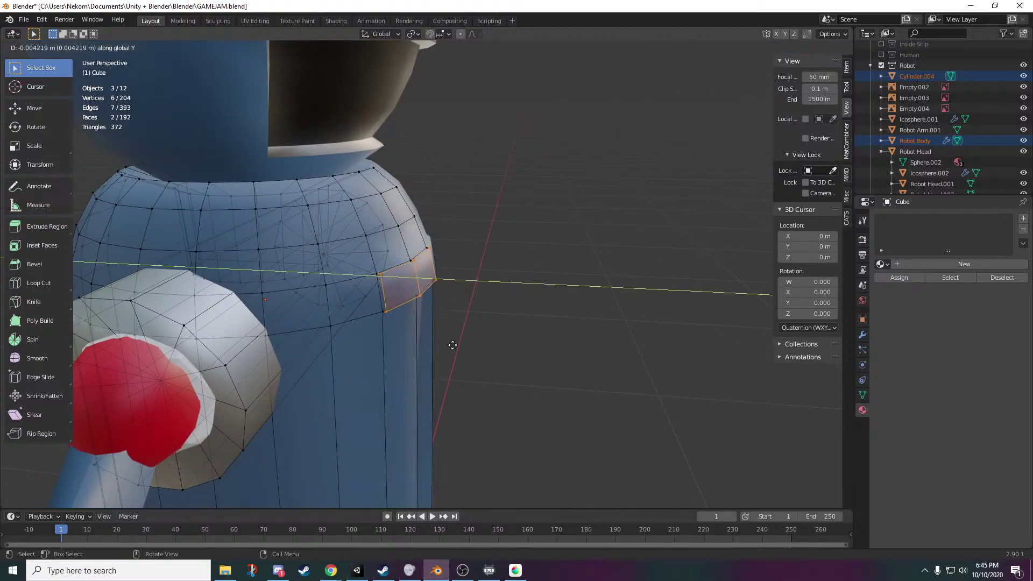
left_click(457, 349)
left_click(600, 431)
key("Tab")
- Examine the extruded chest ridge from the front and side, both as a finished surface and as an editable mesh
middle_click_drag(597, 430, 498, 406)
scroll(499, 410, "down", 2)
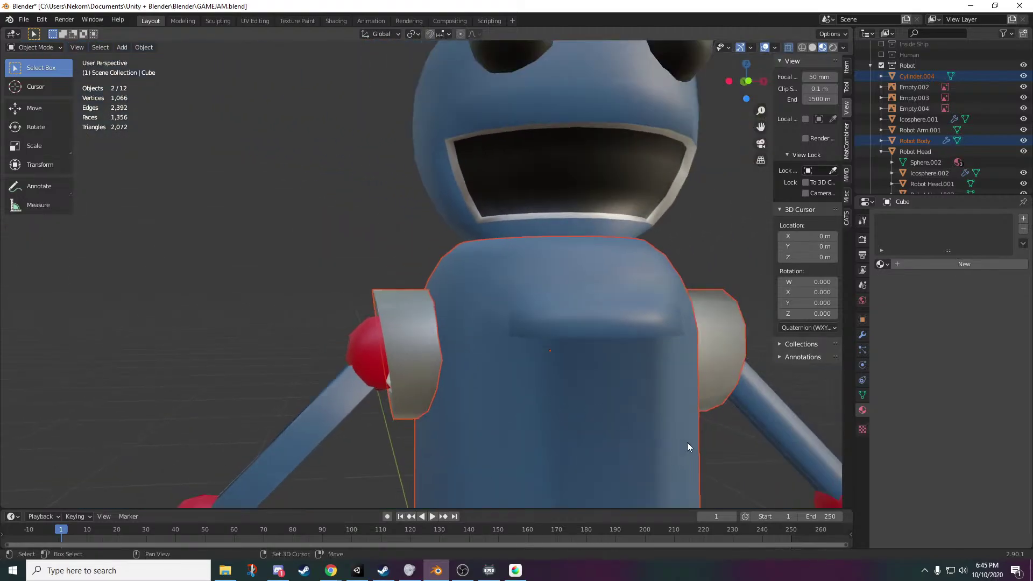
middle_click_drag(686, 442, 392, 388, "shift")
key("Tab")
middle_click_drag(244, 391, 534, 390, "shift")
middle_click_drag(470, 389, 542, 435)
scroll(542, 435, "up", 5)
middle_click_drag(410, 249, 552, 427)
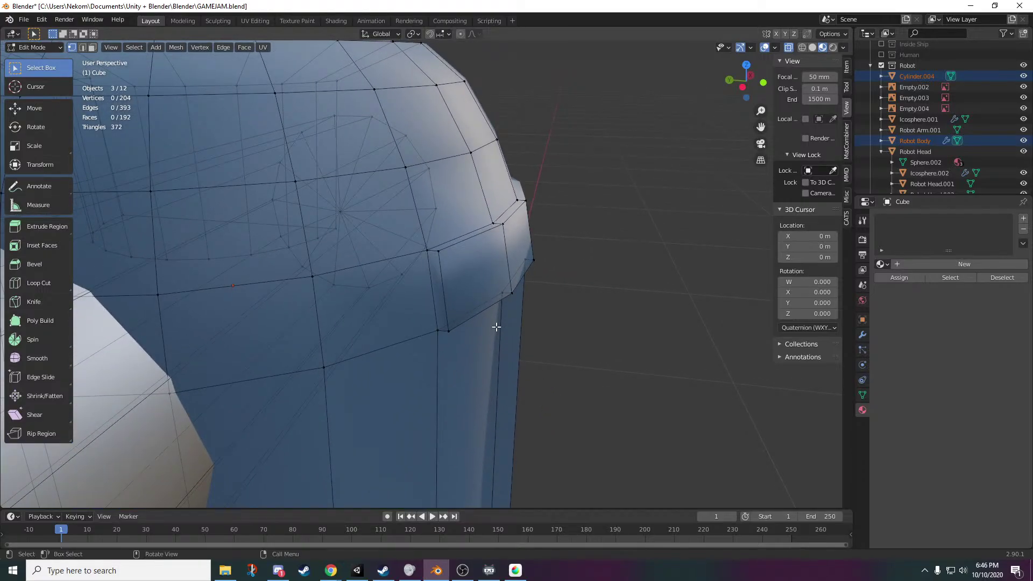
scroll(497, 327, "down", 4)
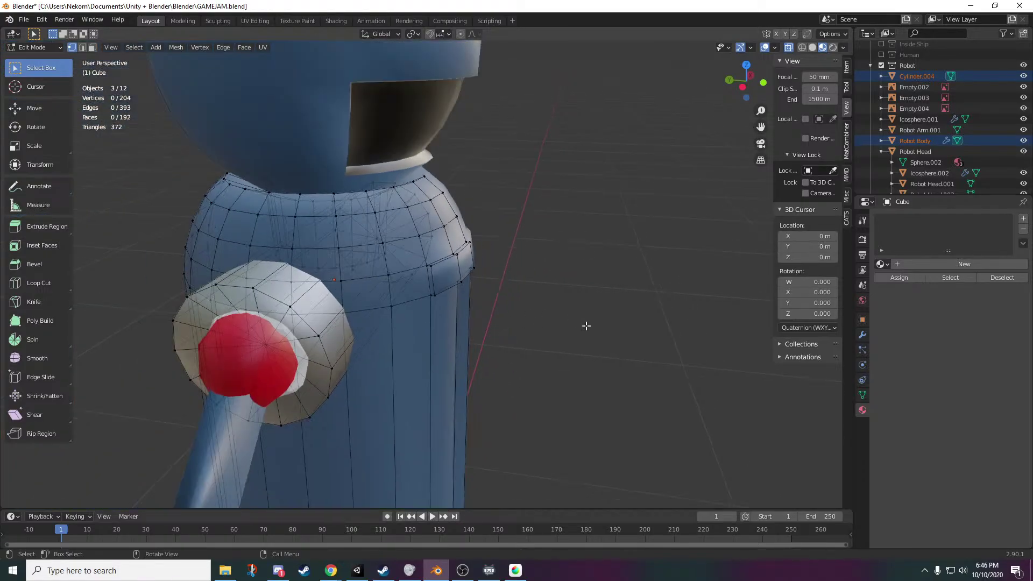
middle_click_drag(606, 322, 469, 368)
scroll(519, 312, "down", 2)
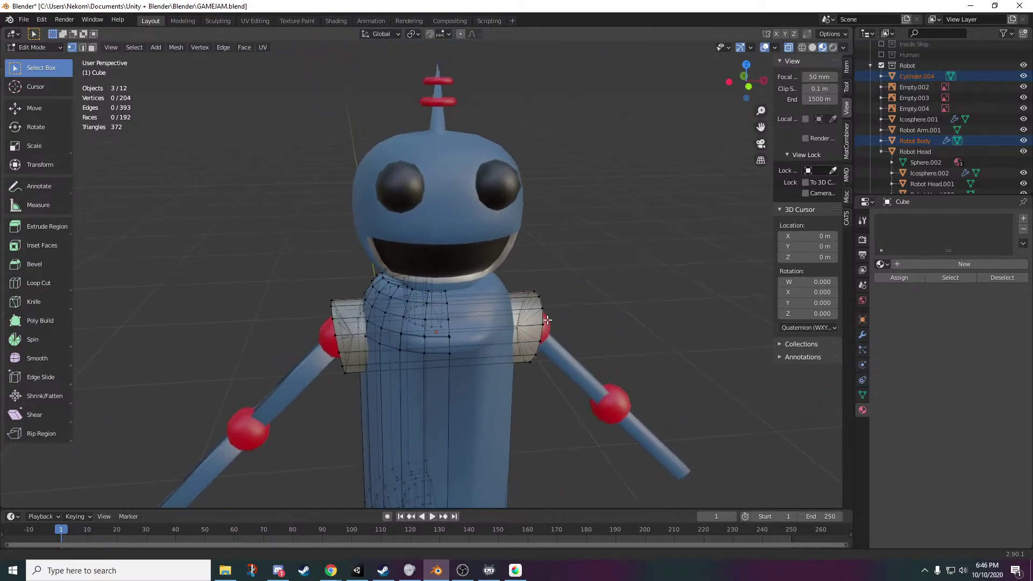
middle_click_drag(556, 362, 657, 301)
key("Tab")
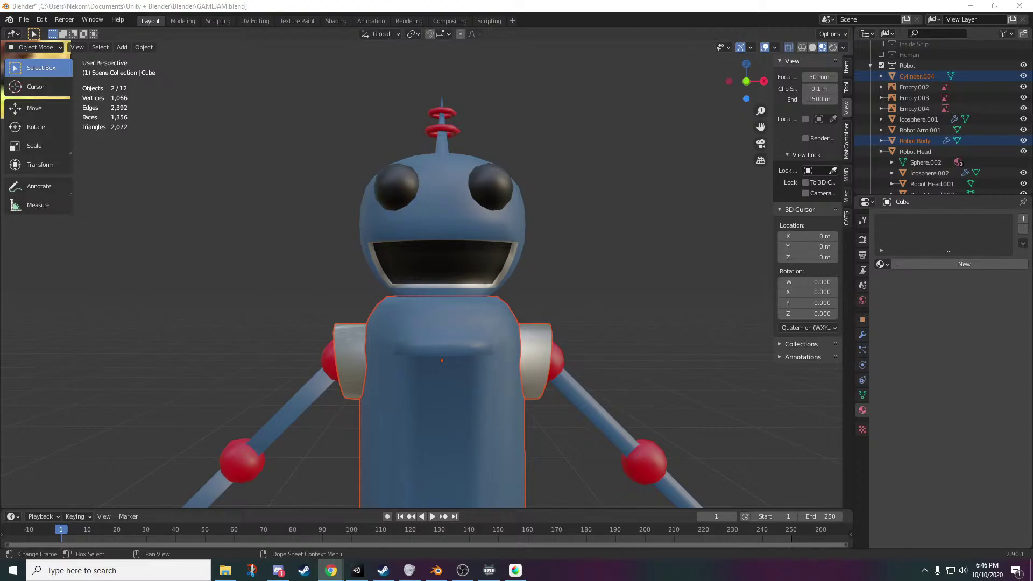
- Deselect the robot parts and examine the Japanese robot factory reference image up close
left_click(673, 323)
middle_click_drag(620, 88, 441, 346, "shift")
scroll(489, 302, "down", 10)
scroll(593, 408, "up", 8)
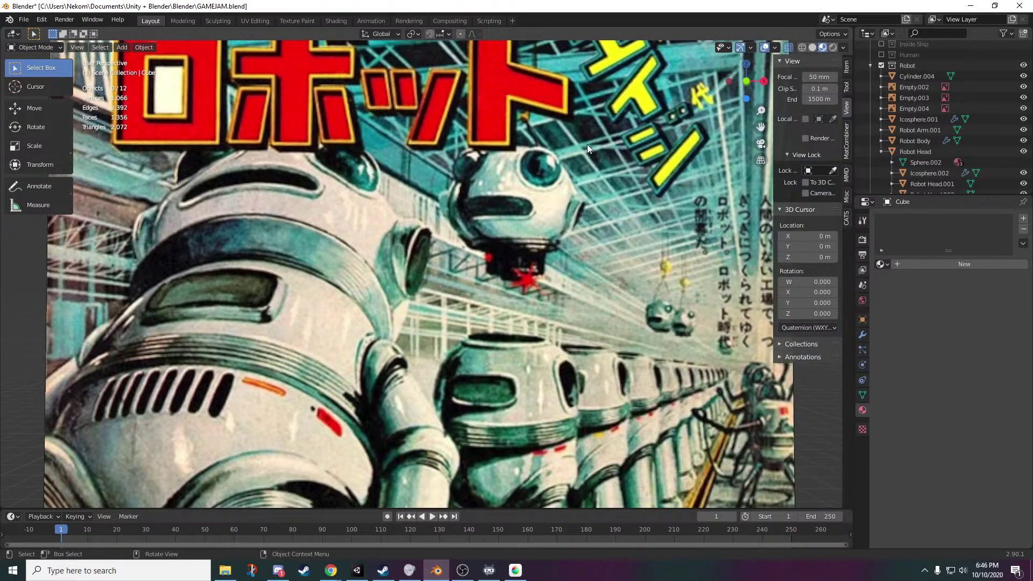
- Examine the robots on the Japanese factory reference image, and open the robot head's mesh for editing
scroll(504, 293, "down", 5)
scroll(448, 284, "up", 6)
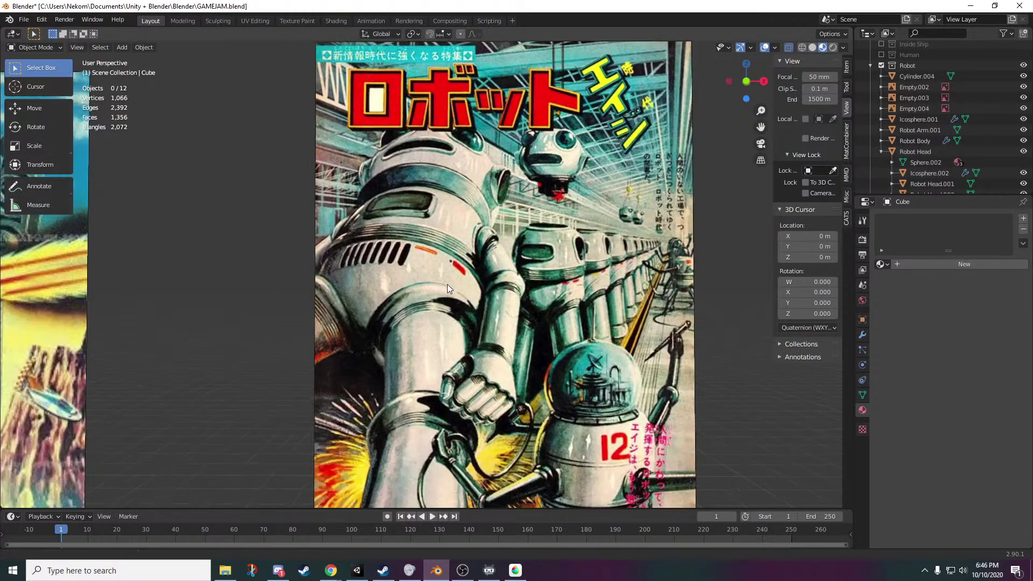
scroll(505, 239, "down", 3)
middle_click_drag(438, 386, 574, 265, "shift")
scroll(426, 153, "up", 11)
left_click(447, 391)
key("Tab")
- Select the lower corner face at one end of the robot head's recessed visor, and turn off X-ray display
scroll(574, 265, "up", 4)
middle_click_drag(247, 269, 322, 254)
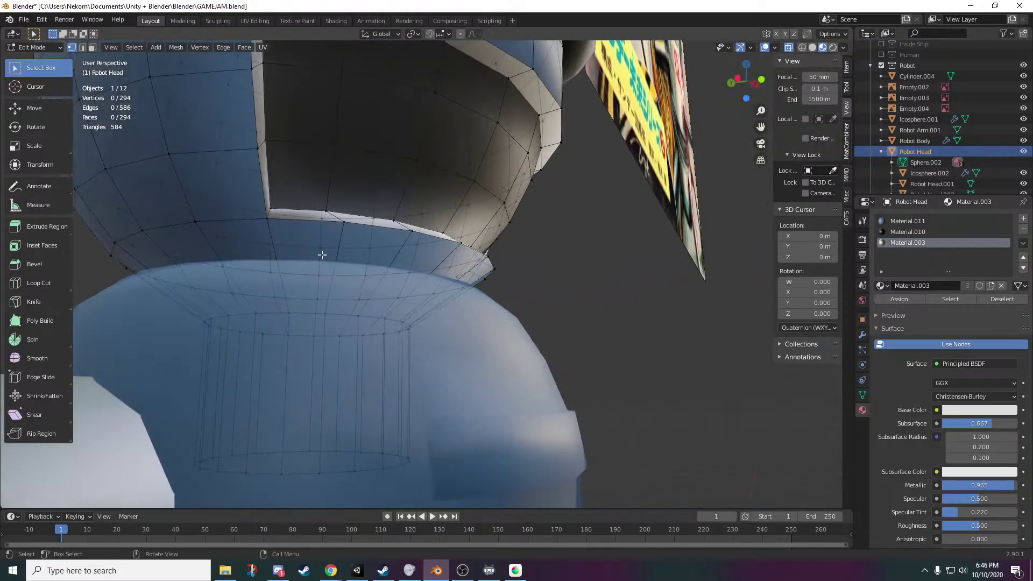
middle_click_drag(378, 289, 399, 293)
scroll(400, 293, "down", 3)
left_click_drag(292, 165, 213, 232, "ctrl")
scroll(355, 242, "down", 4)
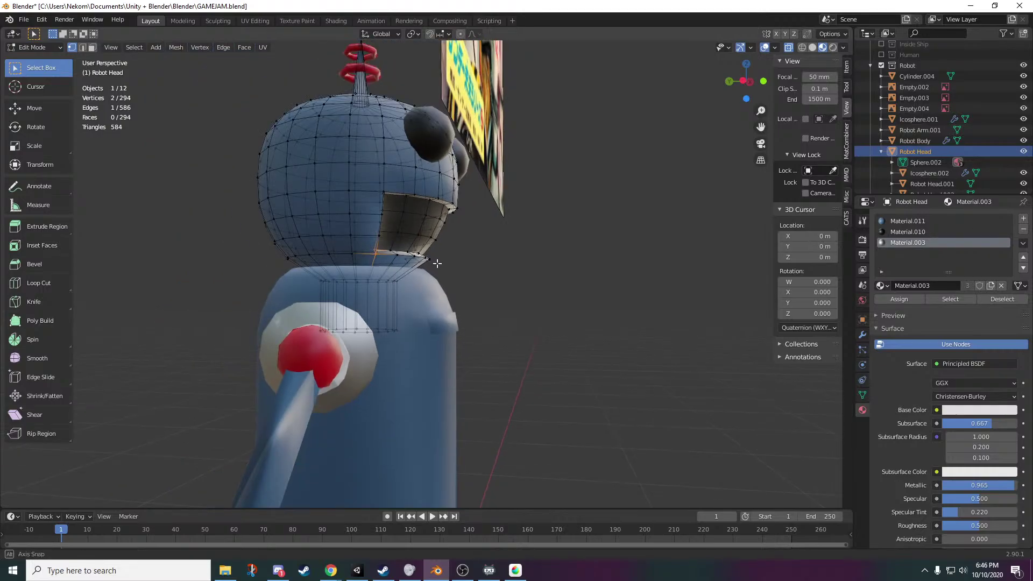
middle_click_drag(436, 263, 370, 266)
scroll(371, 265, "up", 4)
middle_click_drag(482, 237, 412, 317, "shift")
mouse_move(377, 314)
middle_mouse_down()
mouse_move(362, 311)
mouse_move(377, 307)
middle_mouse_up()
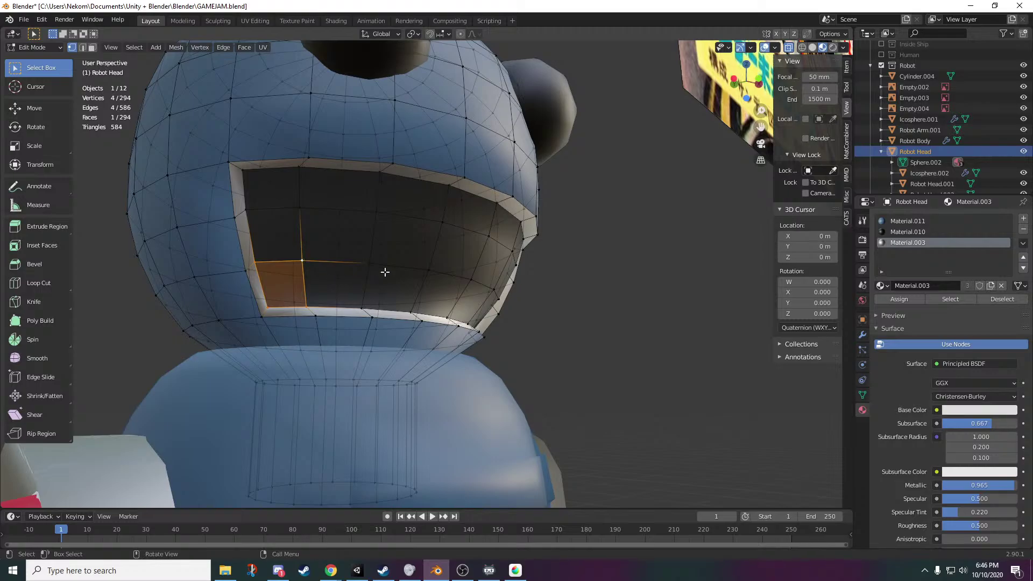
middle_click_drag(385, 273, 466, 289)
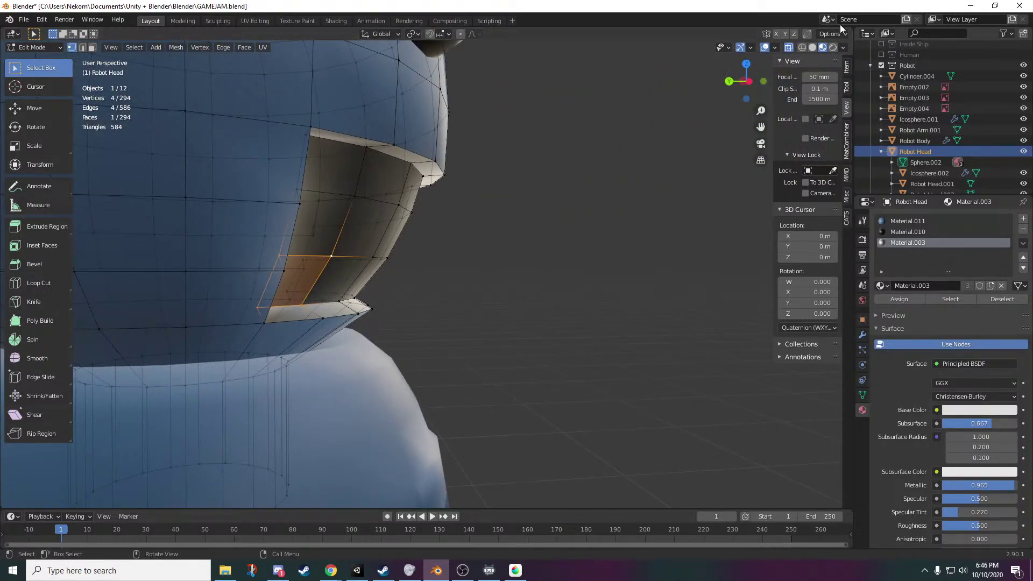
left_click(789, 47)
- Extend the selection to all seven faces of the visor's bottom row and extrude them outward about 0.015 m
middle_click_drag(492, 254, 375, 265)
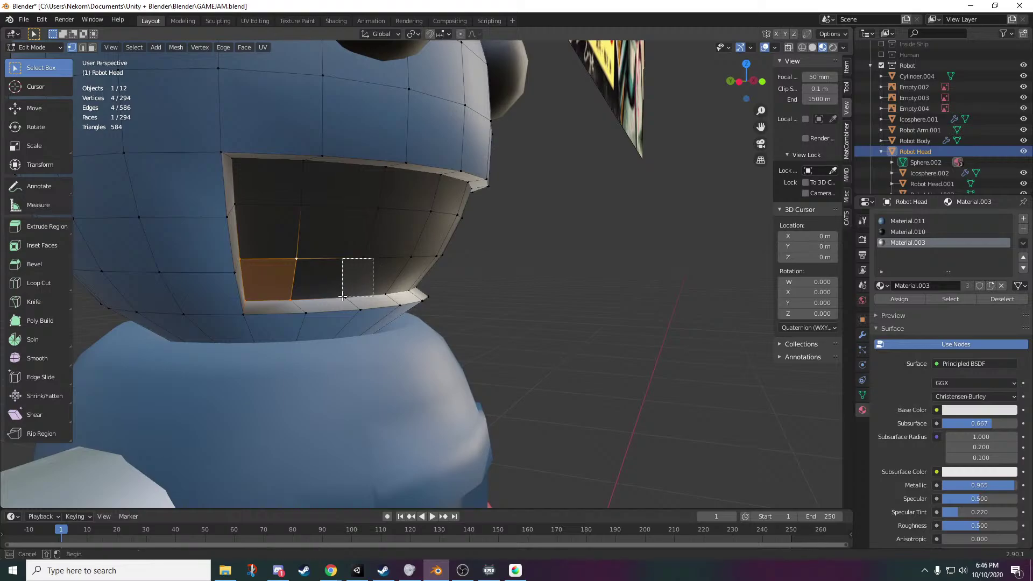
left_click(375, 257, "shift")
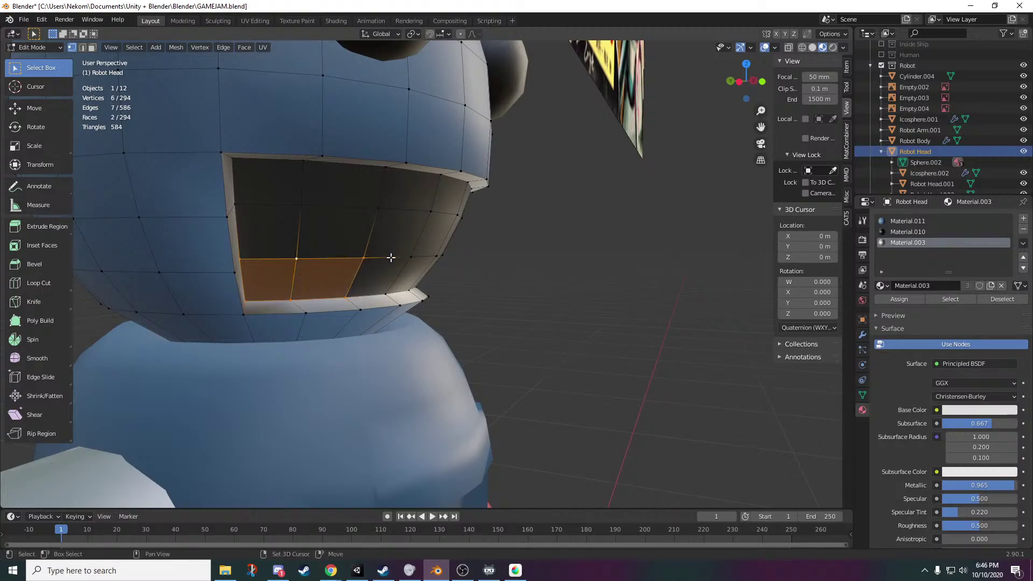
middle_click_drag(505, 259, 415, 267)
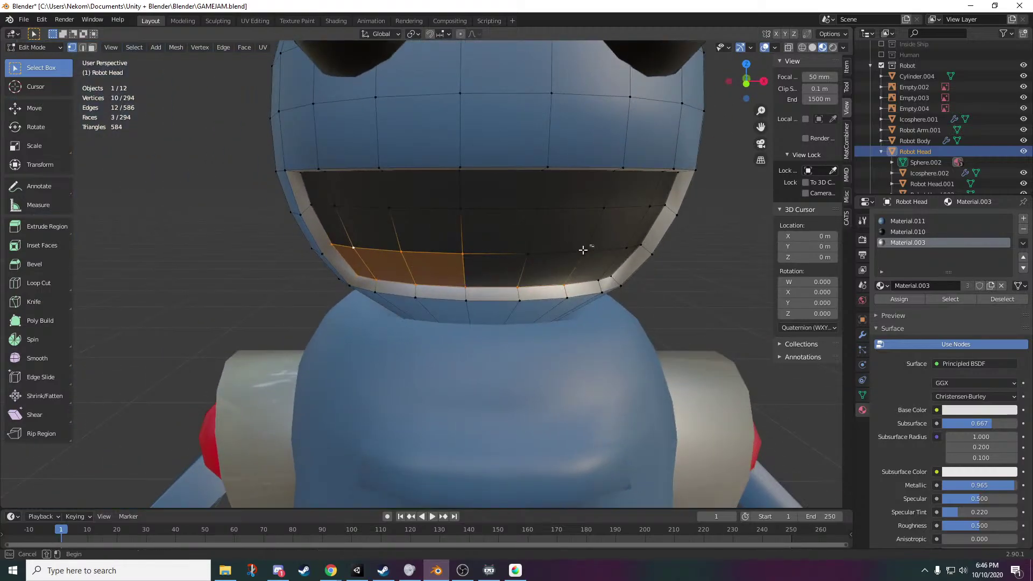
left_click(583, 250, "shift")
middle_click_drag(604, 272, 500, 268)
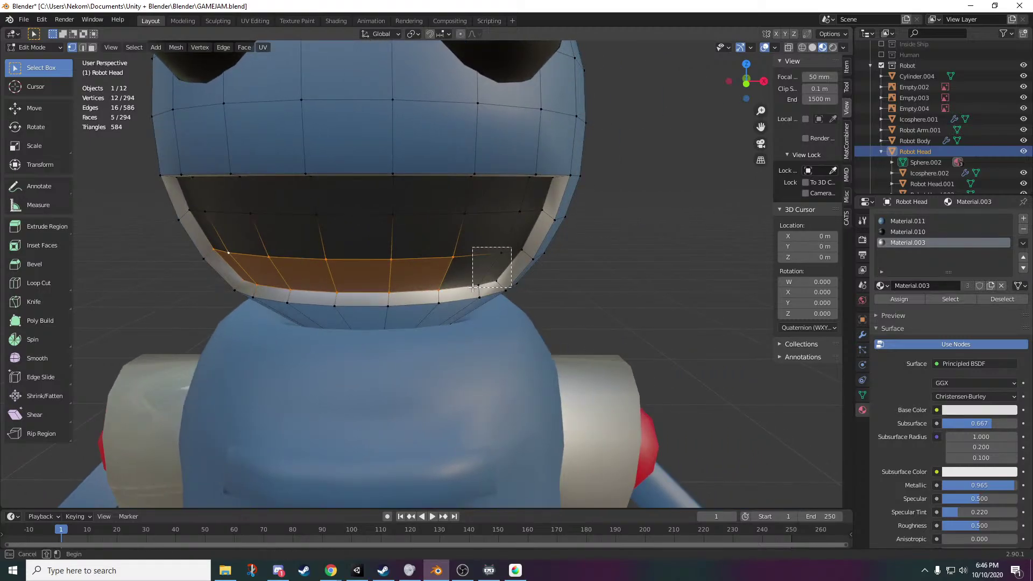
left_click_drag(472, 289, 473, 288, "shift")
middle_click_drag(474, 336, 552, 330)
scroll(302, 332, "down", 4)
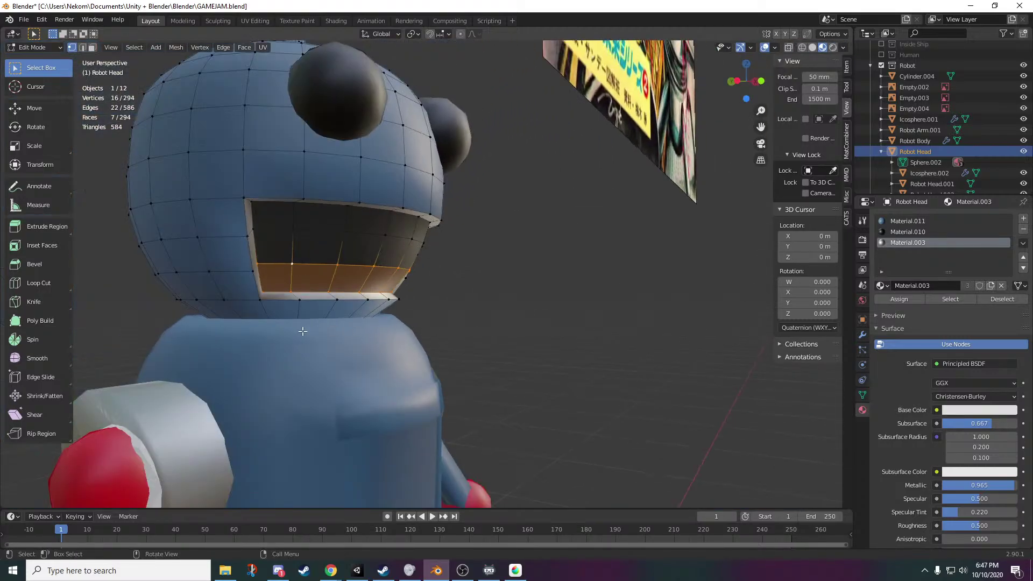
middle_click_drag(360, 357, 533, 348)
scroll(533, 348, "up", 5)
scroll(534, 348, "down", 5)
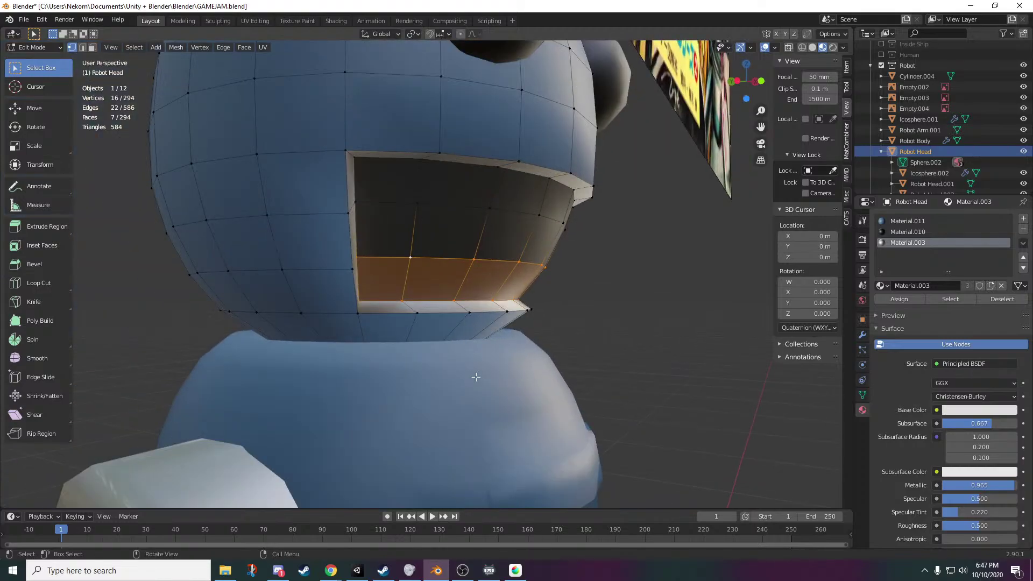
key("e")
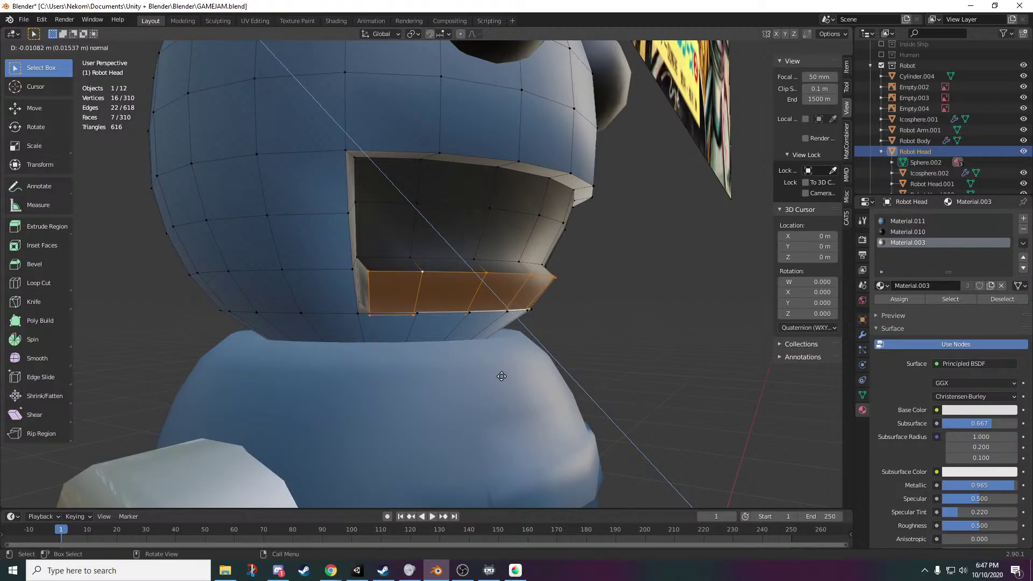
left_click(504, 376)
middle_click_drag(504, 376, 466, 367)
- Merge the extruded lip's upper and lower left corner vertices into the adjacent outer visor rim vertices using At Last
left_click(345, 256)
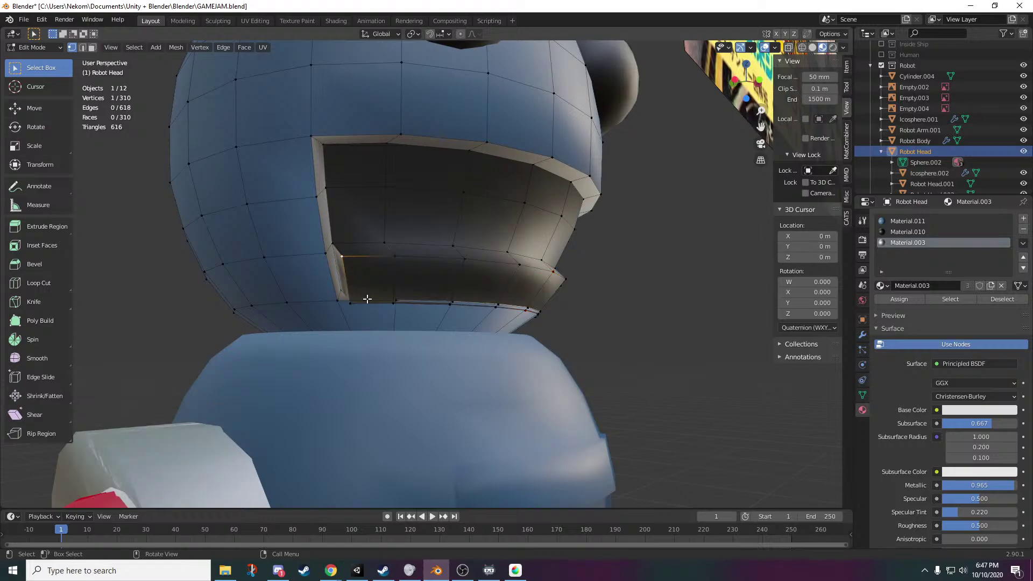
scroll(396, 261, "up", 3)
middle_click_drag(420, 277, 379, 254)
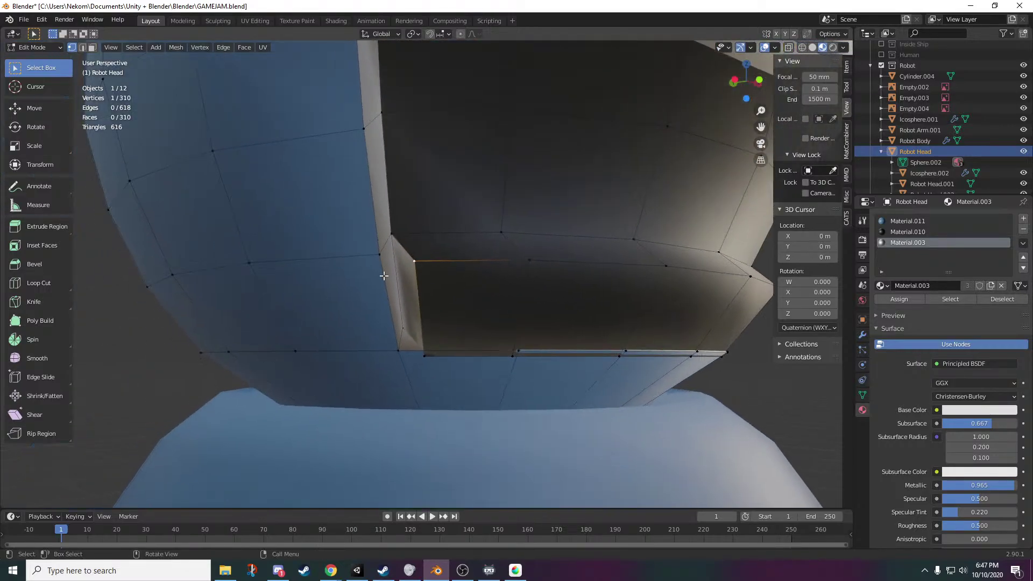
left_click(379, 255, "shift")
key("m")
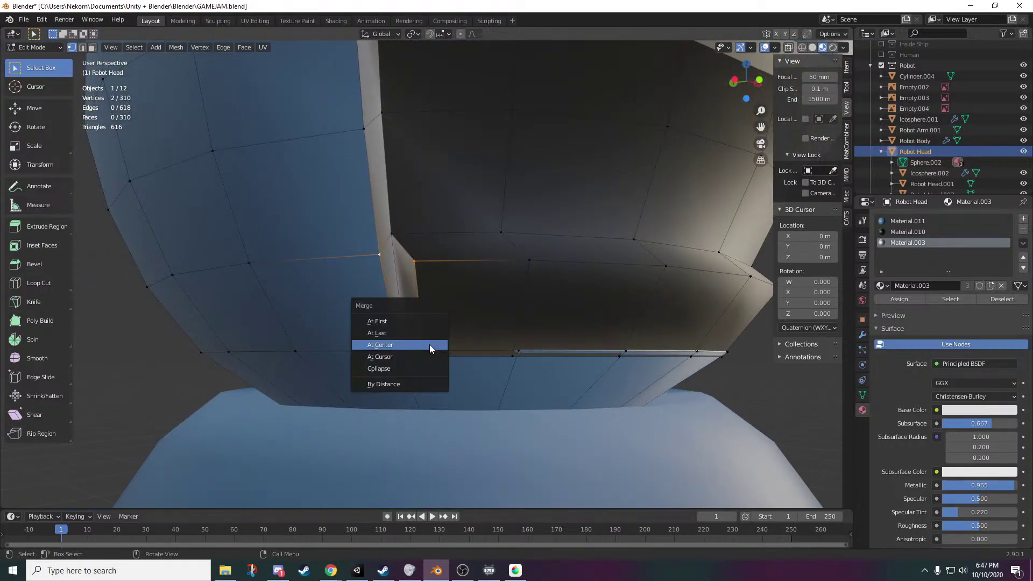
left_click(413, 333)
left_click(409, 360, "shift")
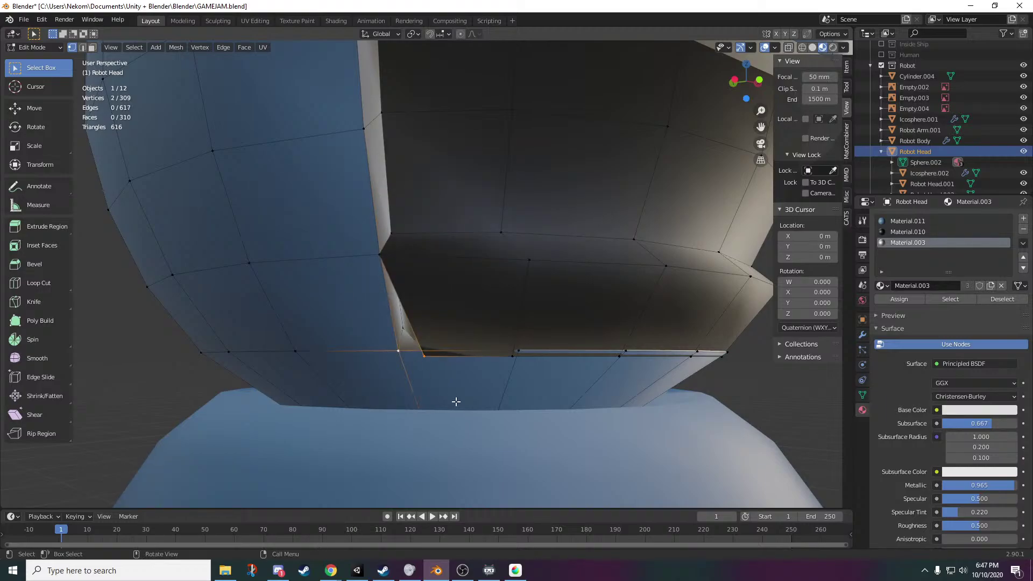
key("m")
left_click(457, 406)
- Merge the next two lower lip vertices beside the left corner into the matching visor rim vertices using At Last
left_click(514, 356, "shift")
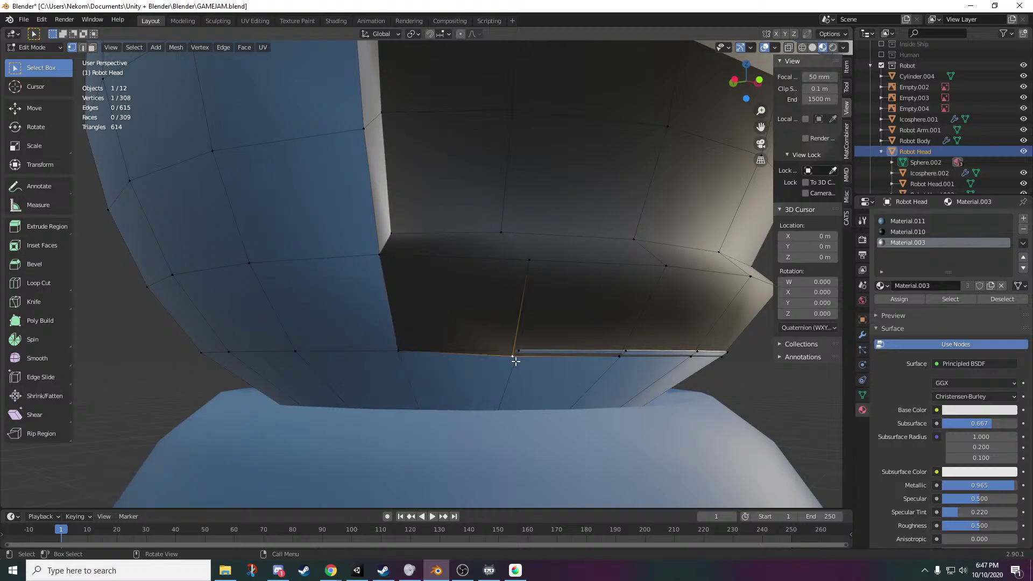
key("m")
left_click(517, 408)
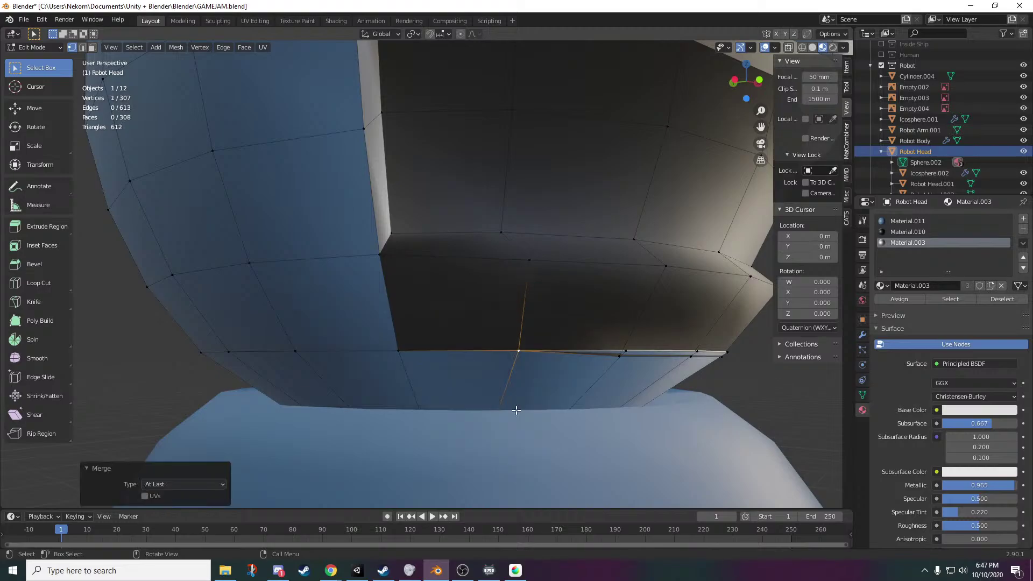
middle_click_drag(518, 408, 391, 397)
left_click(358, 334, "shift")
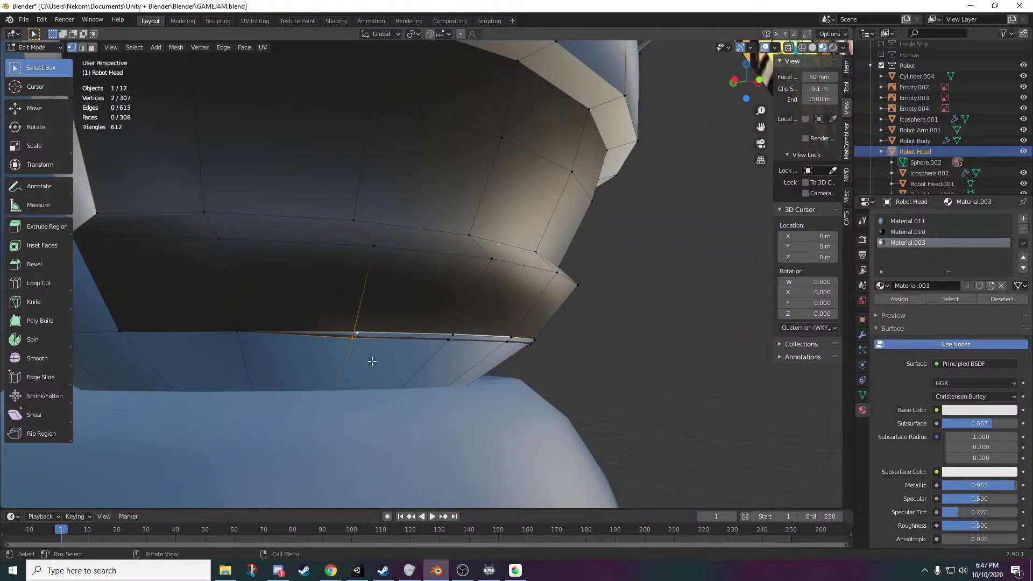
key("m")
left_click(373, 365)
- Merge the two middle vertex pairs along the lip's lower edge into the visor rim using At Last
middle_click_drag(471, 389, 291, 343, "shift")
left_click(296, 334)
left_click(297, 327, "shift")
key("m")
left_click(317, 358)
left_click(367, 341, "shift")
key("m")
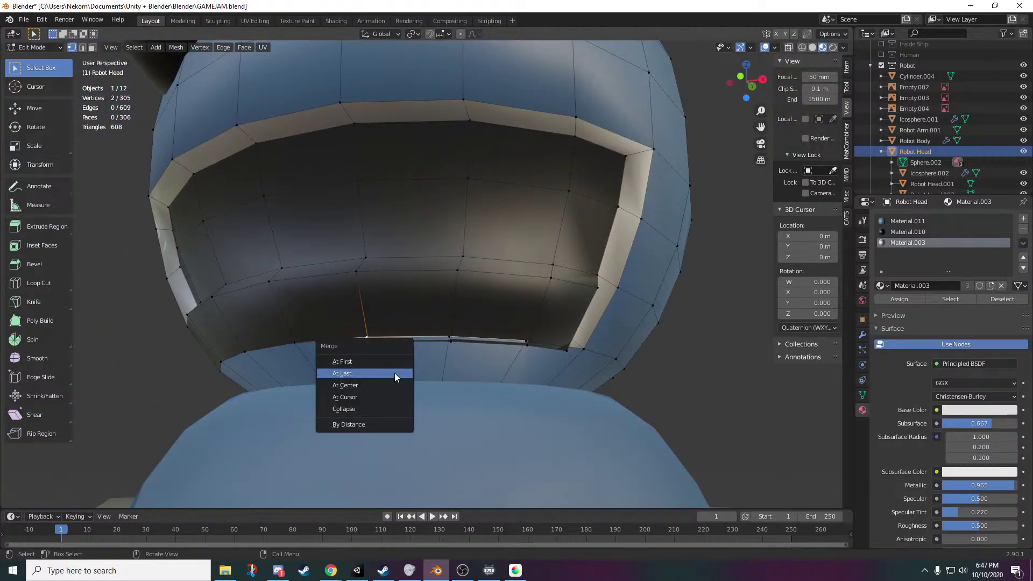
left_click(396, 375)
- Merge the two vertex pairs before the right corner of the lip's lower edge using At Last
left_click(451, 344)
left_click(449, 336, "shift")
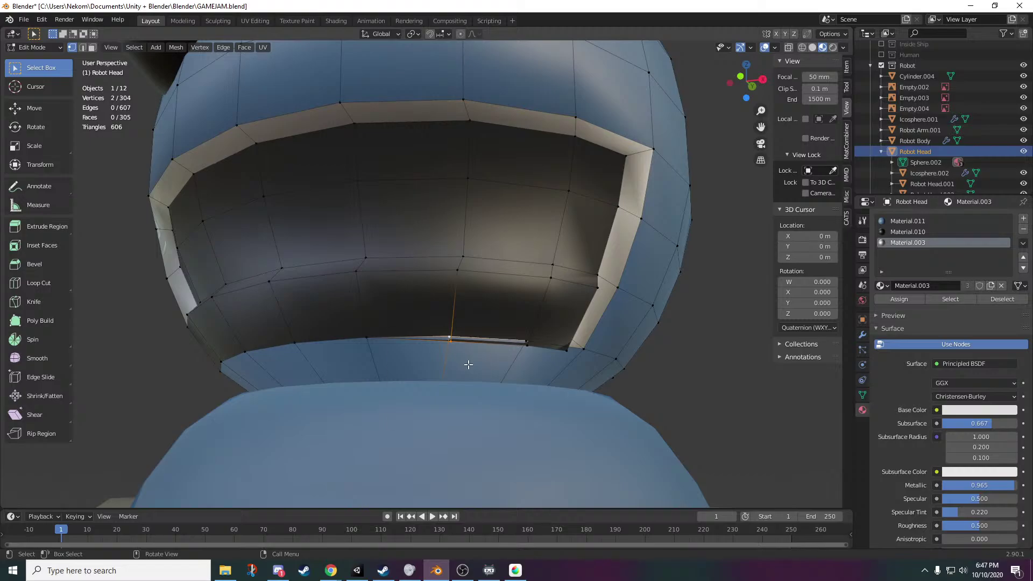
key("m")
left_click(467, 362)
left_click(524, 344)
left_click(524, 342, "shift")
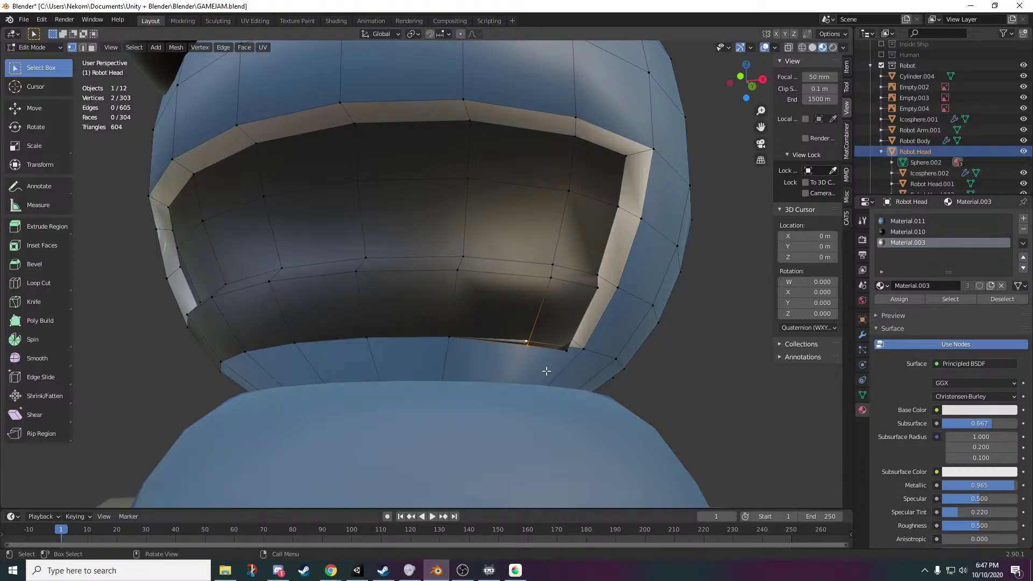
key("m")
left_click(546, 371)
- Merge the lip's lower and upper right corner vertices into the outer visor rim using At Last
left_click(569, 350)
left_click(583, 348, "shift")
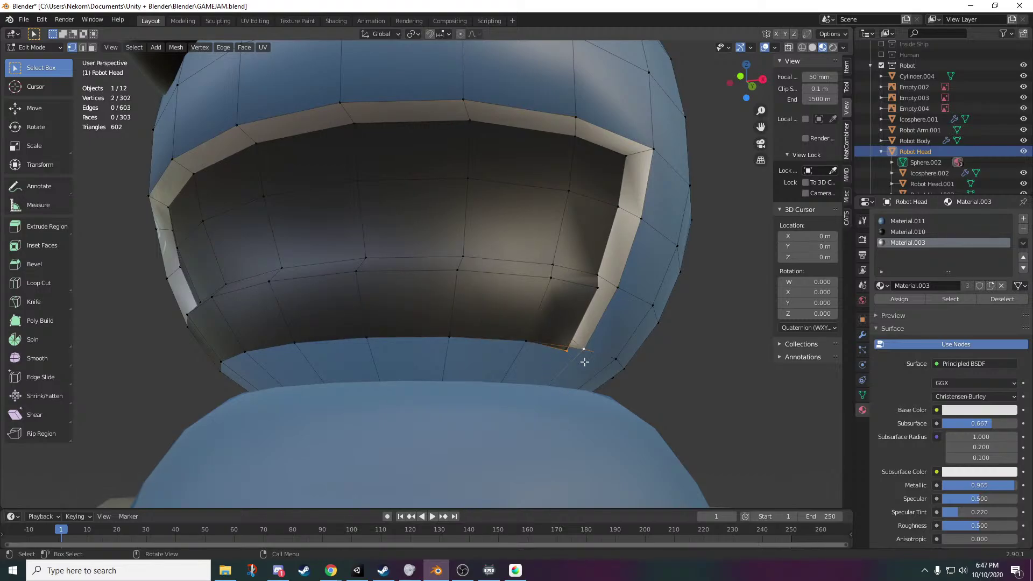
key("m")
left_click(585, 362)
left_click(616, 286, "shift")
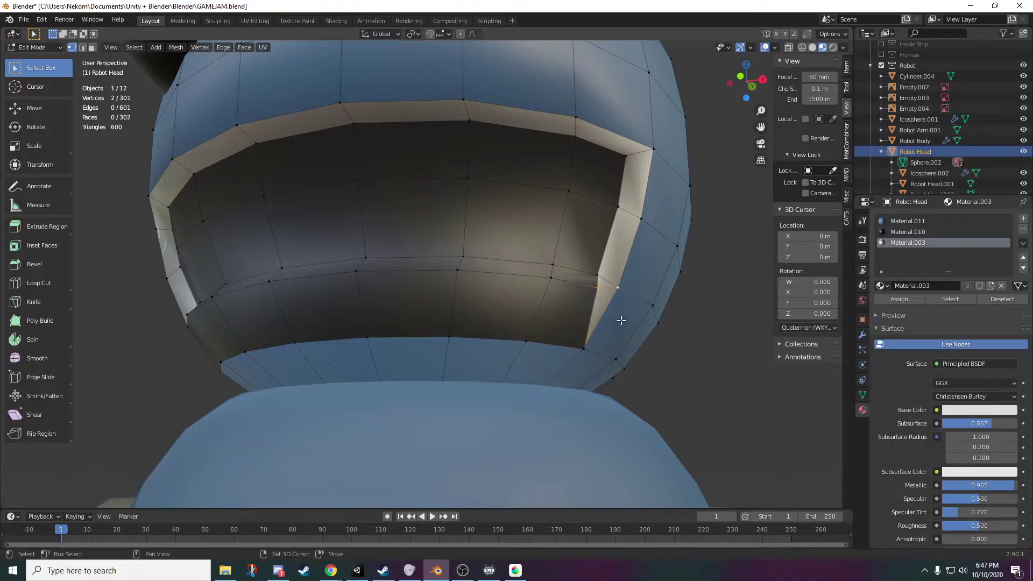
key("m")
left_click(624, 344)
- Nudge the inner rim vertex above the lip's right corner slightly along X, and check the inside of the visor
middle_click_drag(624, 344, 635, 376)
left_click(640, 251)
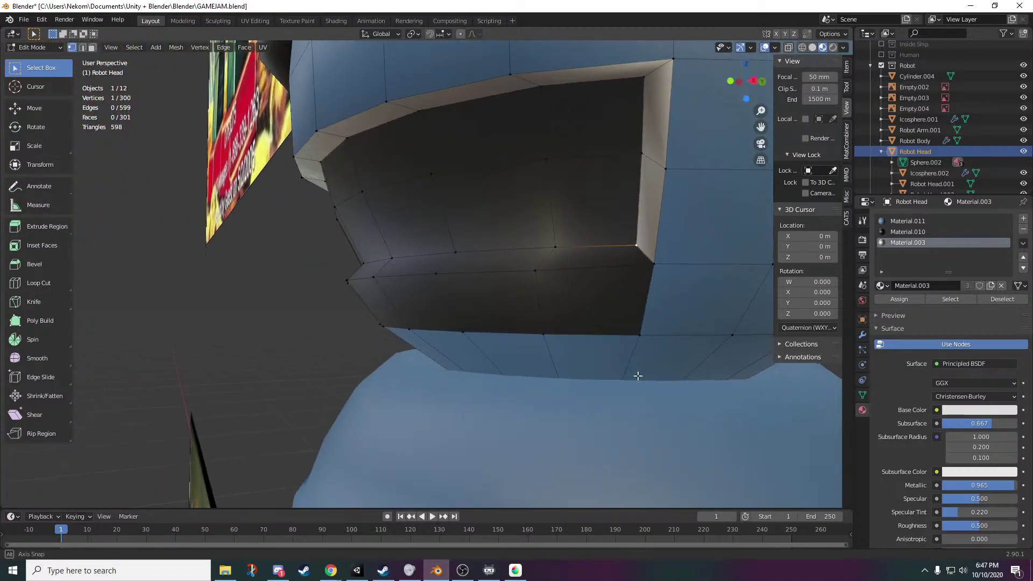
key("g")
key("x")
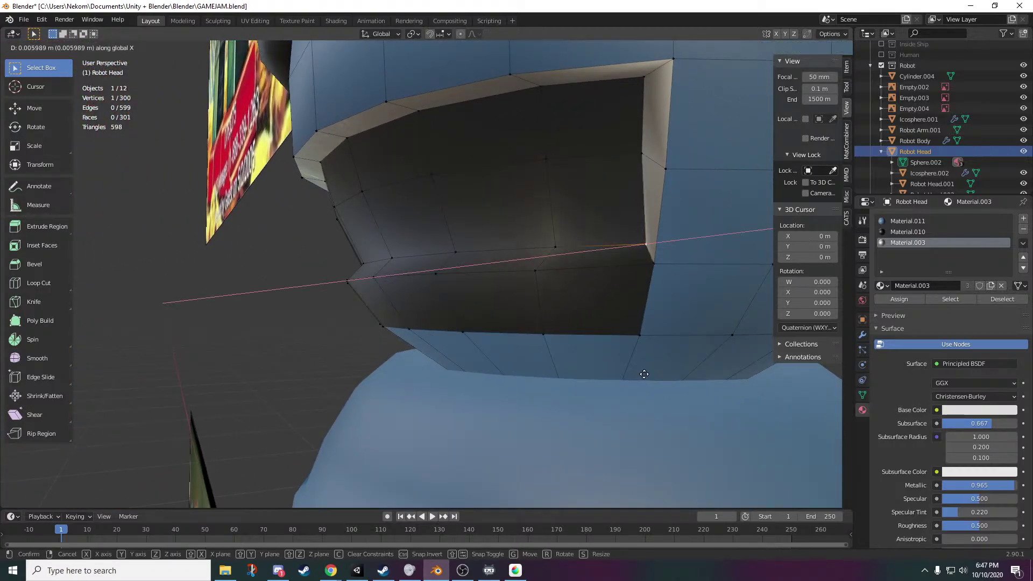
left_click(639, 374)
middle_click_drag(639, 374, 387, 391)
key("Tab")
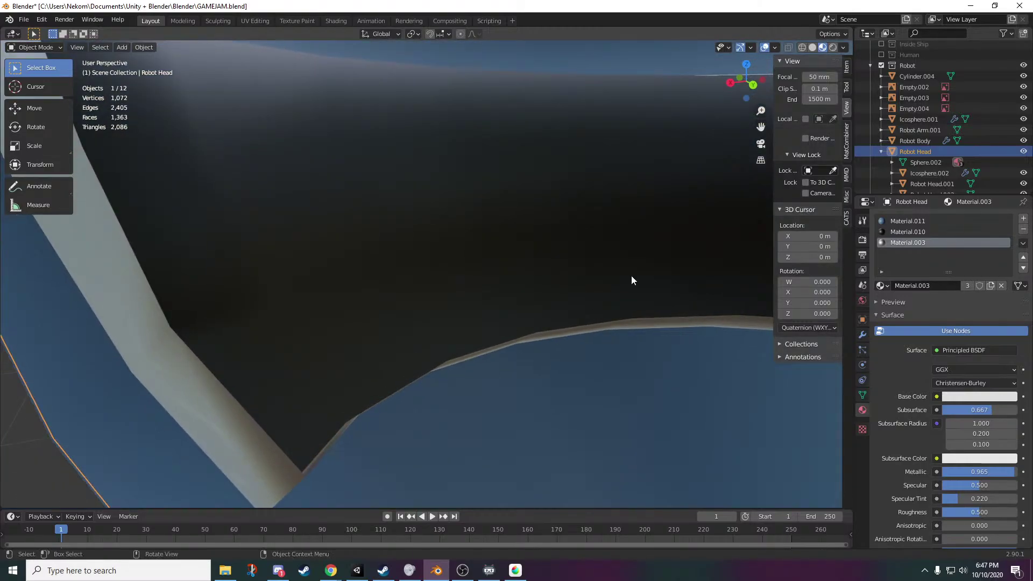
key("Tab")
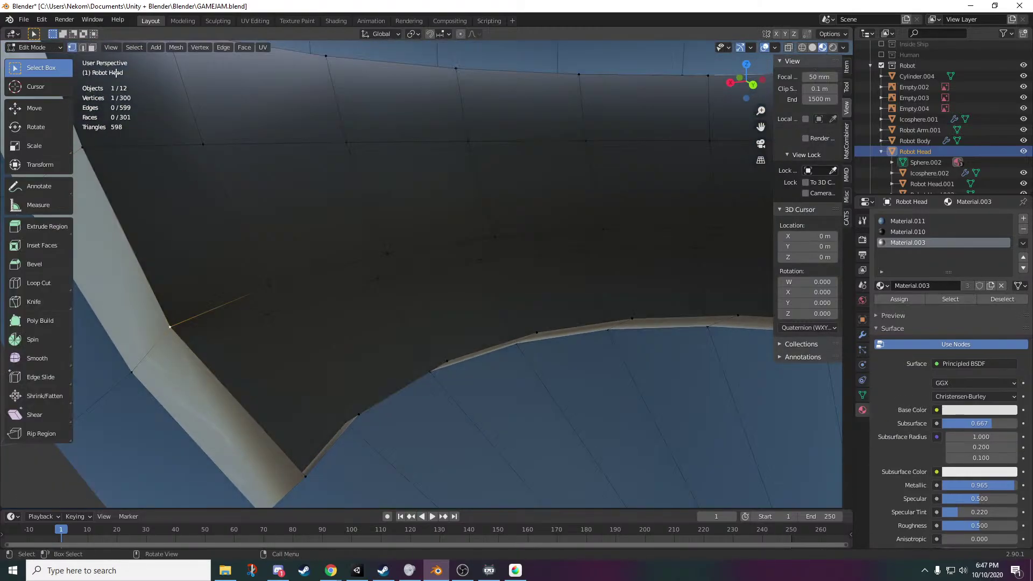
- Select the nine hidden rim faces inside the head behind the new lip and delete them
middle_click_drag(401, 446, 311, 336)
left_click(168, 326)
left_click(169, 327, "shift")
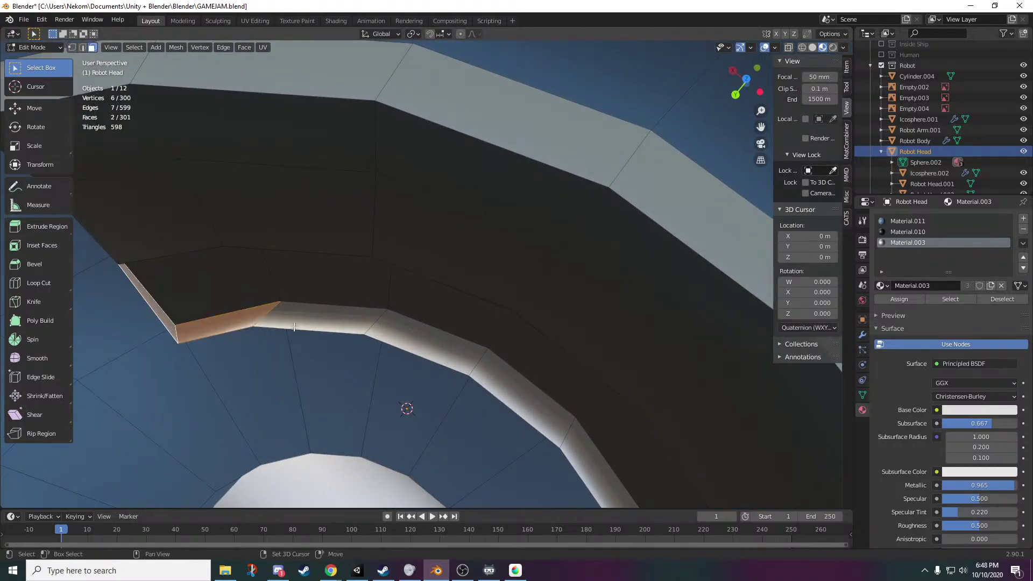
left_click(321, 321, "shift")
left_click(451, 353, "shift")
middle_click_drag(504, 379, 353, 265)
left_click(353, 267, "shift")
left_click(359, 291, "shift")
left_click(432, 269, "shift")
left_click(579, 297, "shift")
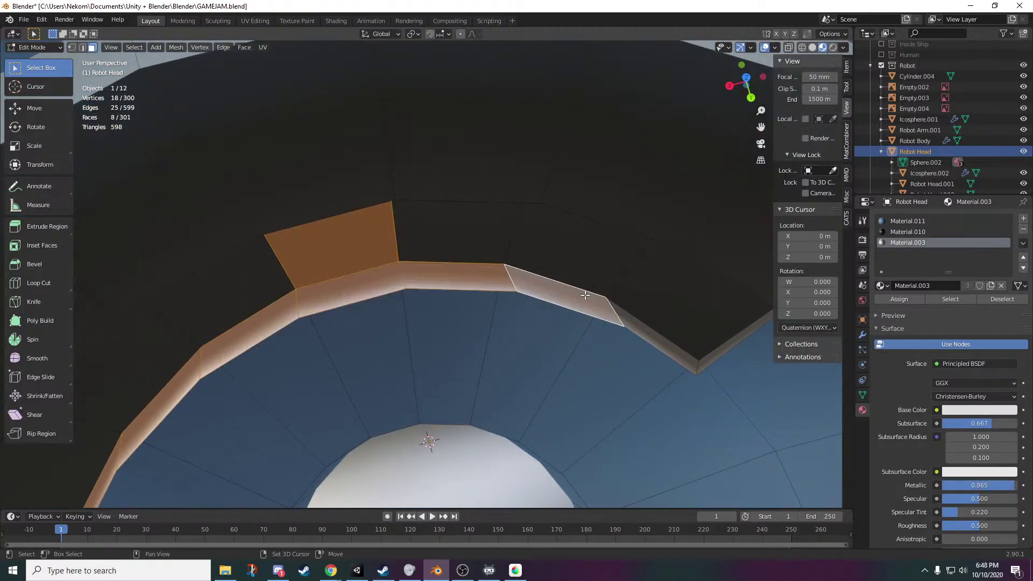
left_click(662, 341, "shift")
left_click(710, 357, "shift")
key("b")
left_click_drag(382, 194, 357, 244, "ctrl")
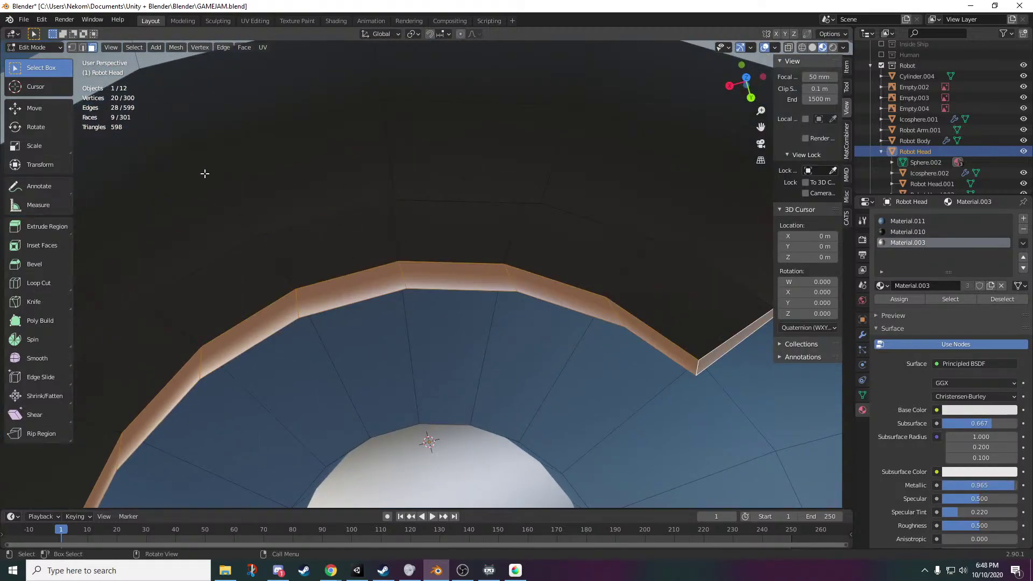
key("x")
left_click(371, 276)
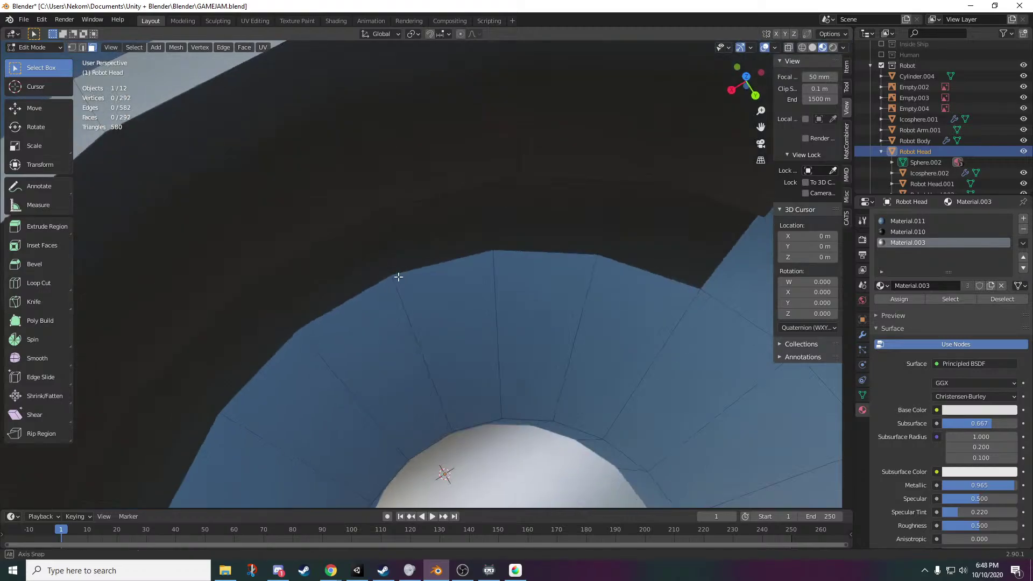
middle_click_drag(397, 276, 564, 227)
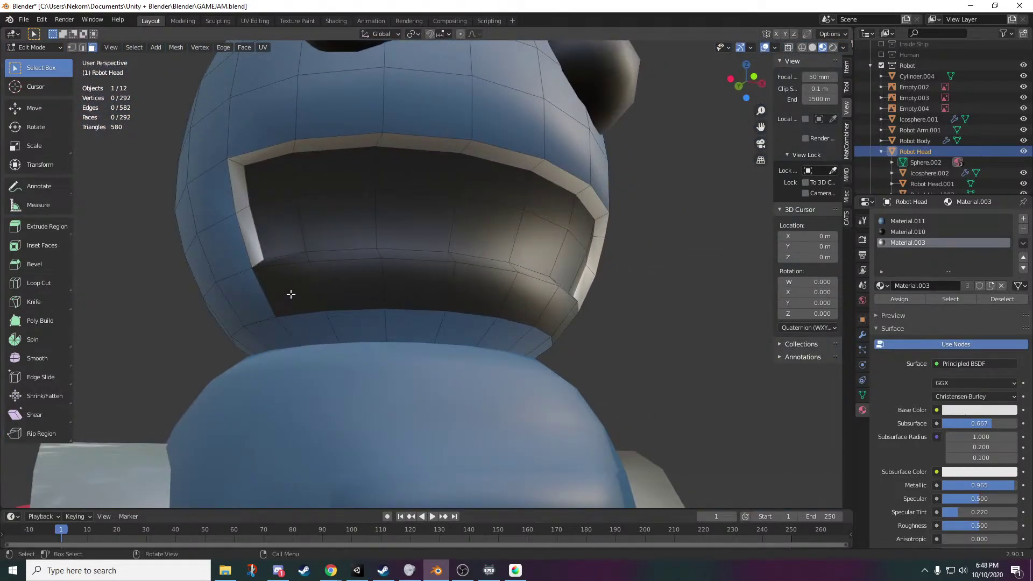
- Select the seven front faces of the lip below the visor and assign the blue Material.011 to them
left_click(291, 291)
left_click(355, 285, "shift")
left_click(476, 291, "shift")
left_click(435, 291, "shift")
left_click(531, 298, "shift")
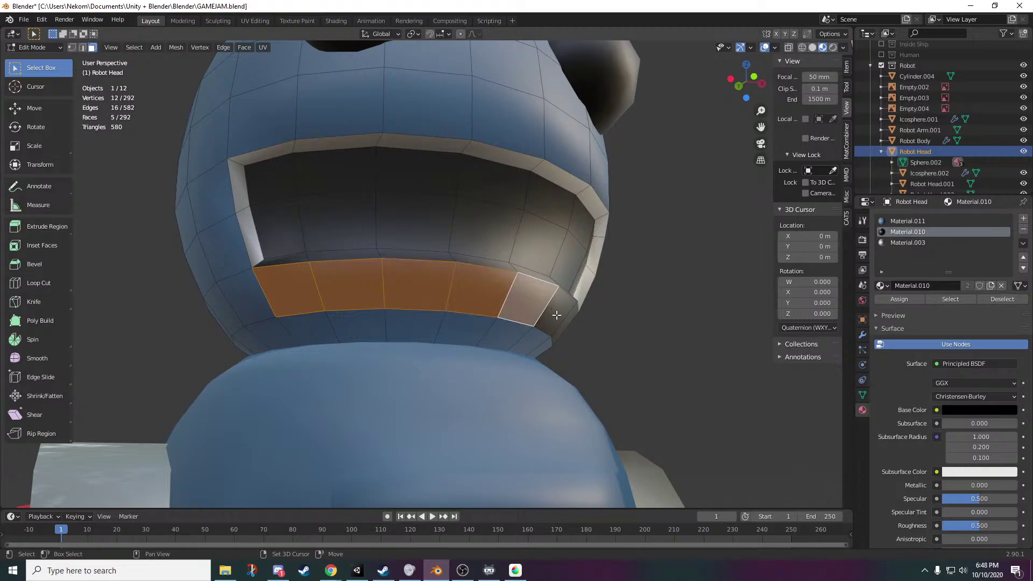
left_click(562, 311, "shift")
middle_click_drag(622, 358, 685, 355)
left_click(632, 290, "shift")
left_click(915, 221)
left_click(907, 300)
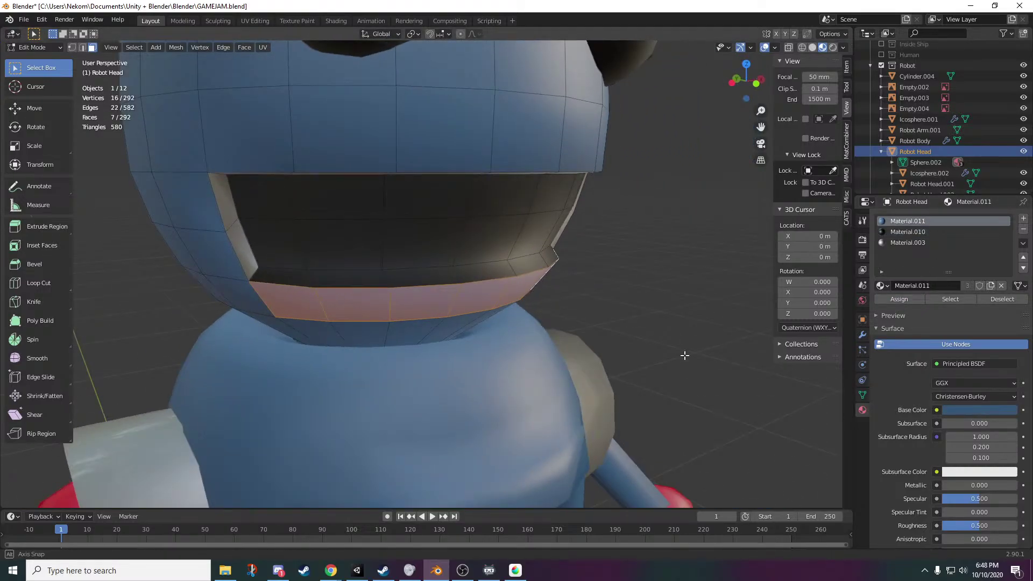
- Select the seven faces along the top of the mouth's lower lip and assign the light metallic Material.003 to them
left_click(303, 284)
left_click(352, 274, "shift")
left_click(419, 279, "shift")
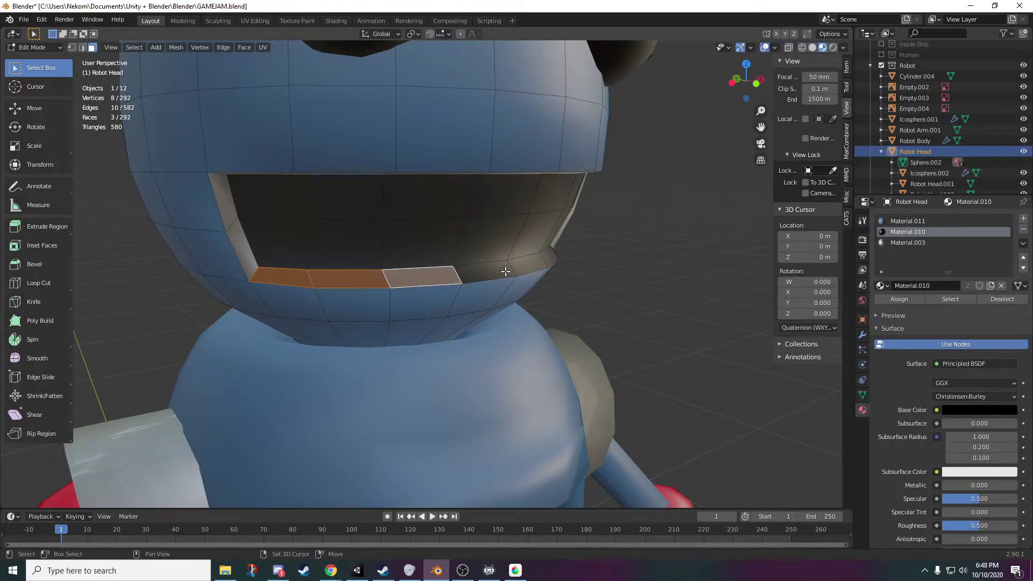
left_click(503, 274, "shift")
middle_click_drag(505, 276, 531, 299)
left_click(530, 295, "shift")
left_click(602, 290, "shift")
left_click(658, 284, "shift")
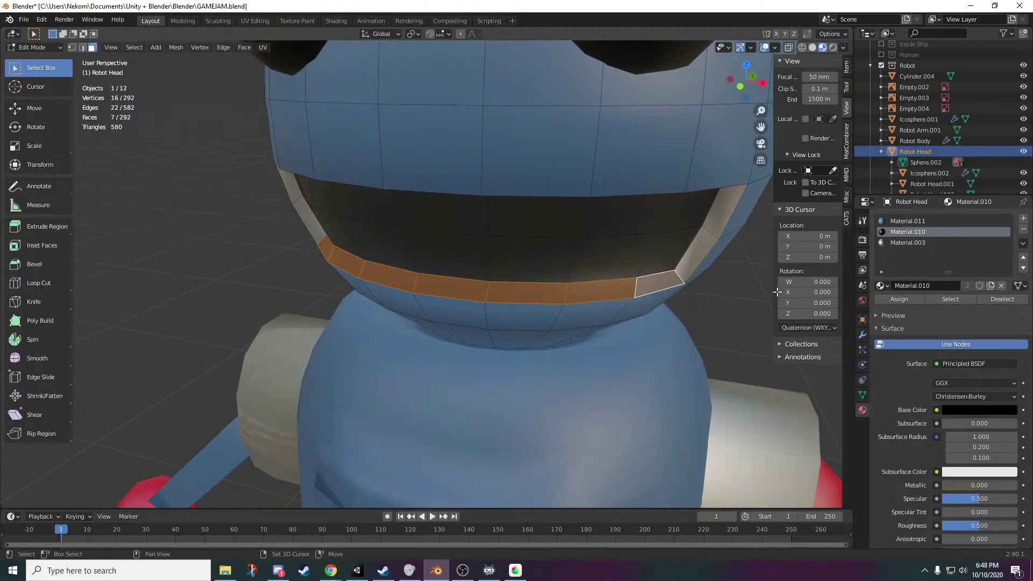
left_click(908, 243)
left_click(904, 299)
scroll(536, 332, "down", 5)
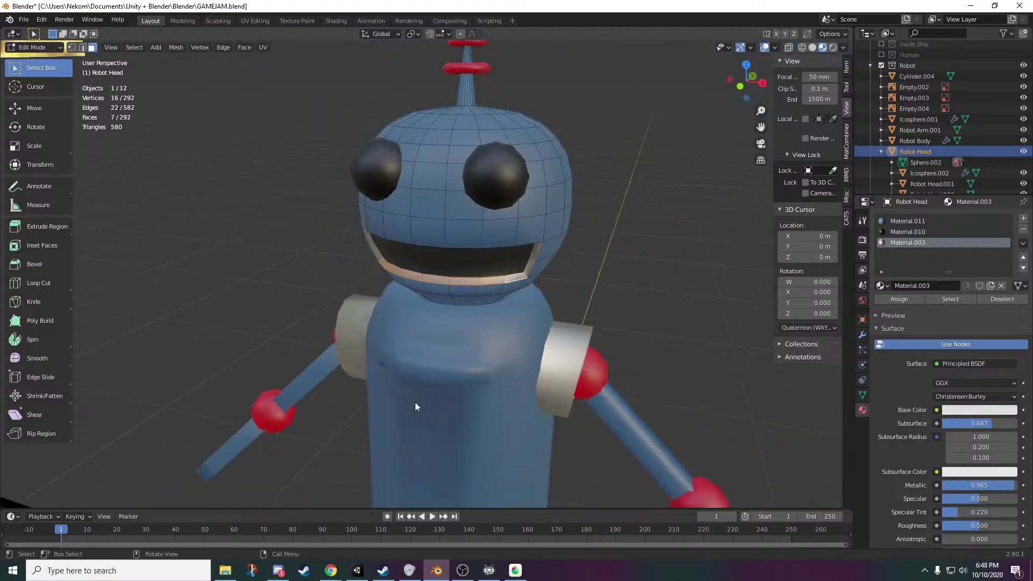
key("Tab")
- Deselect the head and examine the finished mouth and upper body from the front and side
middle_click_drag(429, 420, 466, 407)
scroll(466, 407, "down", 3)
left_click(549, 436)
scroll(561, 388, "up", 4)
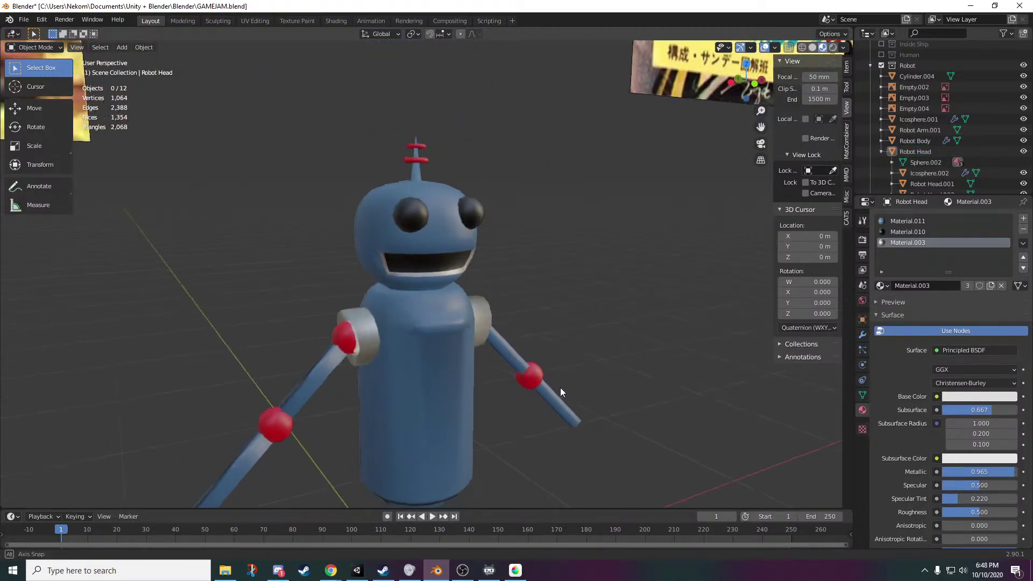
middle_click_drag(525, 332, 525, 366)
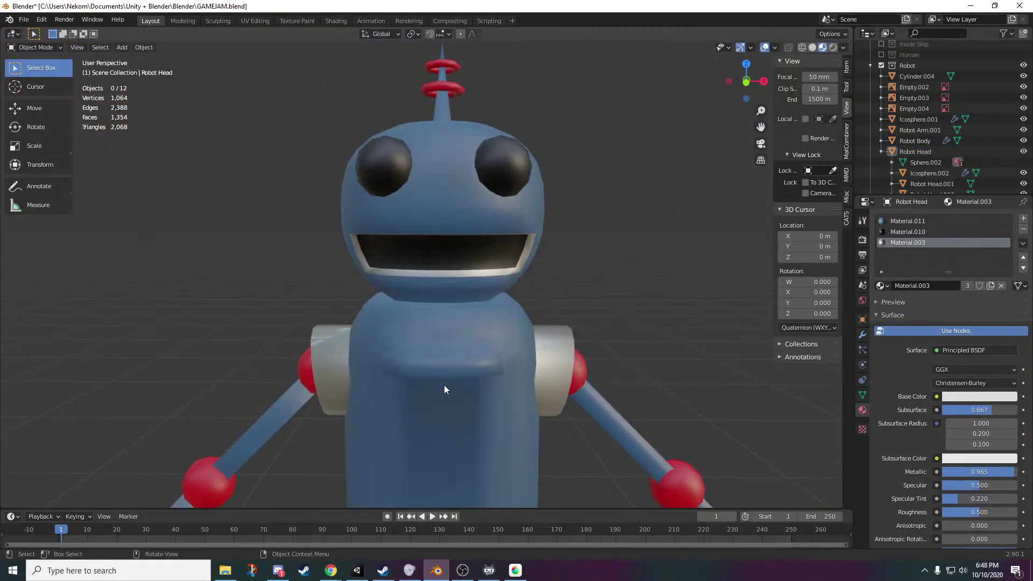
middle_click_drag(444, 386, 470, 386)
scroll(470, 386, "up", 2)
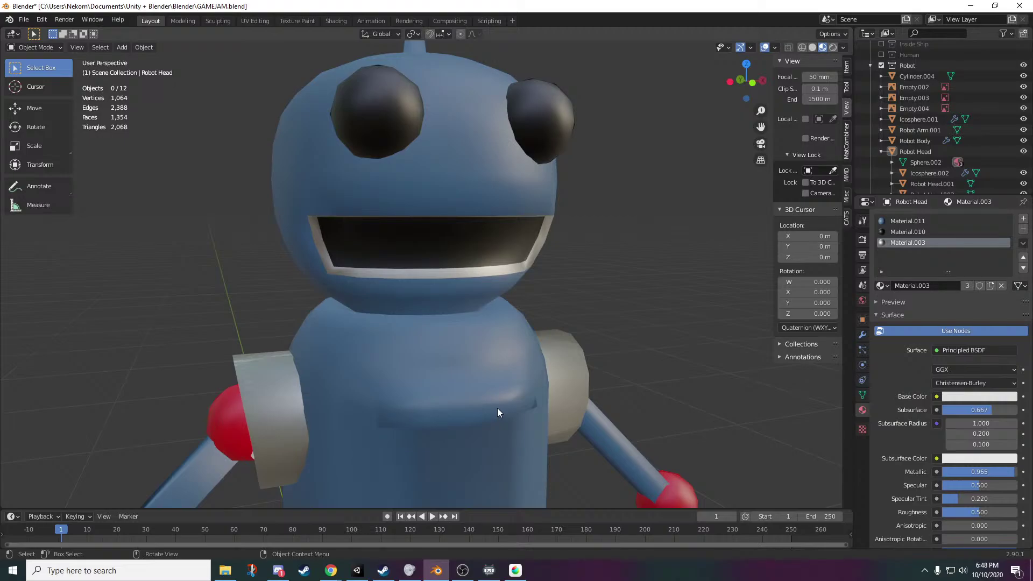
middle_click_drag(497, 408, 457, 367)
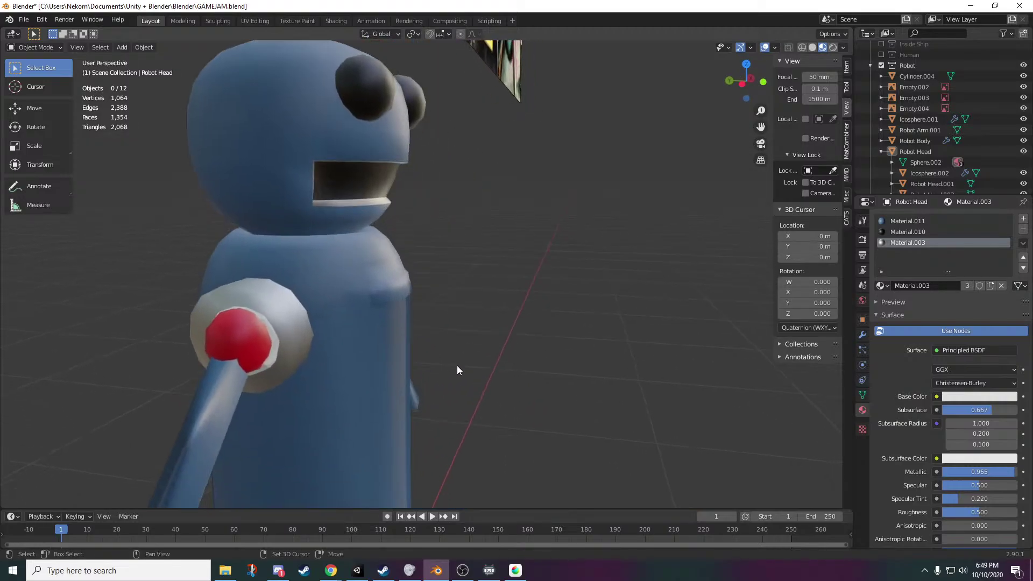
- Select the seven faces of the raised chest strip on Robot Body, add a second material slot using Material.008, and assign it to them
left_click(369, 398)
key("Tab")
scroll(411, 404, "up", 3)
middle_click_drag(411, 404, 365, 378)
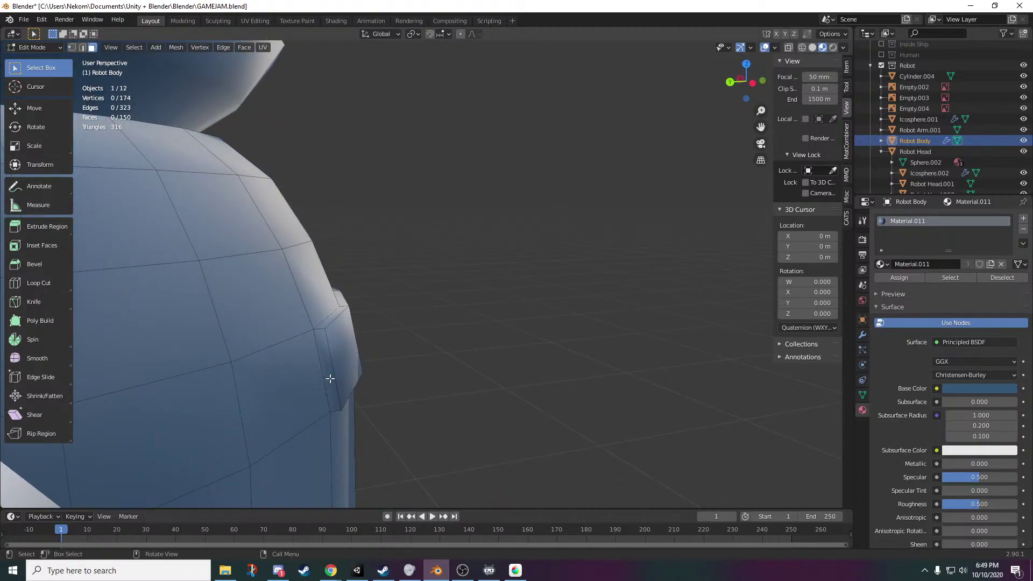
left_click_drag(314, 413, 361, 307)
middle_click_drag(344, 323, 326, 288)
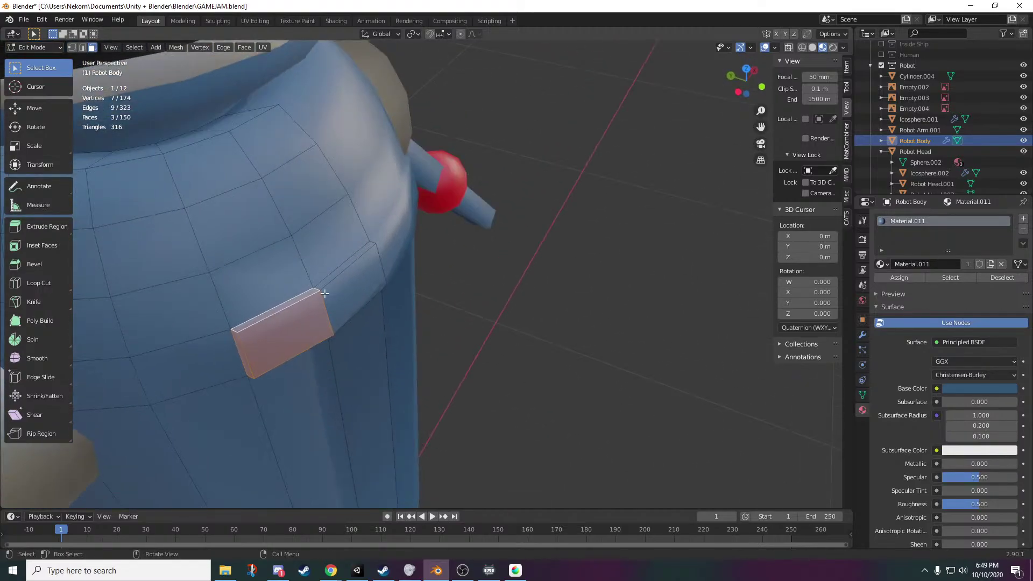
left_click(332, 280, "shift")
left_click(351, 291, "shift")
middle_click_drag(480, 325, 397, 380)
left_click(397, 382, "shift")
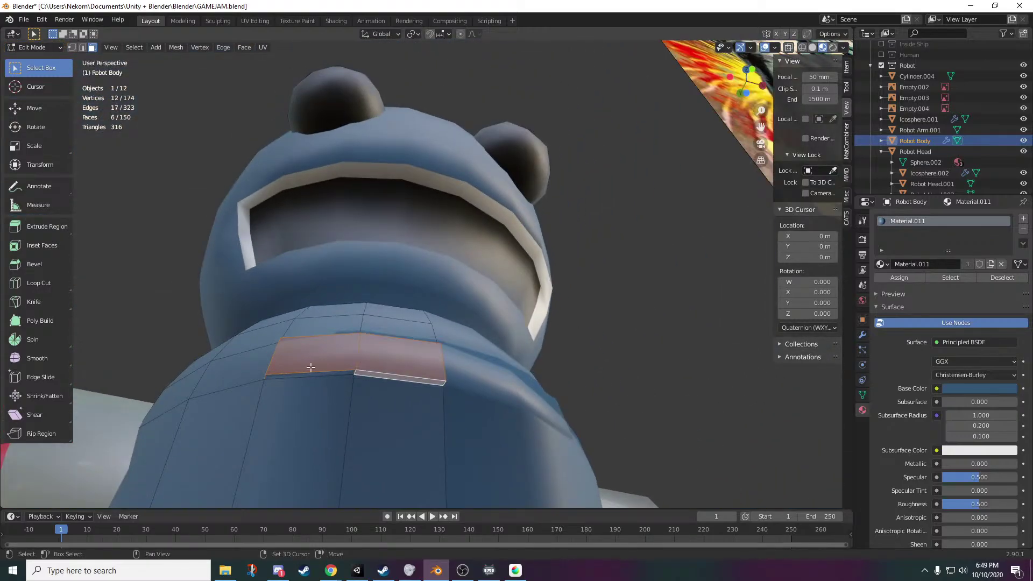
left_click(311, 375, "shift")
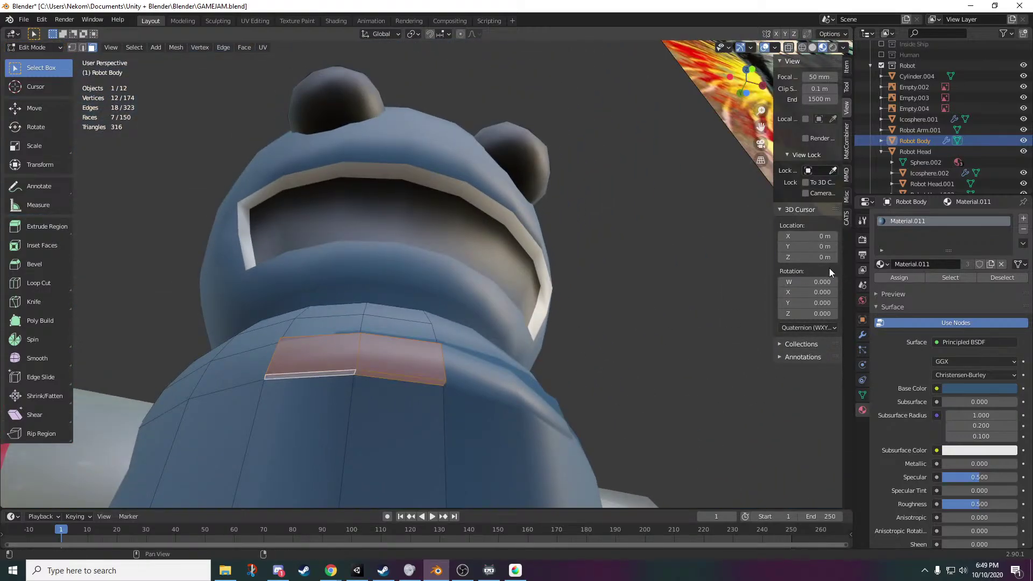
left_click(1024, 219)
left_click(881, 286)
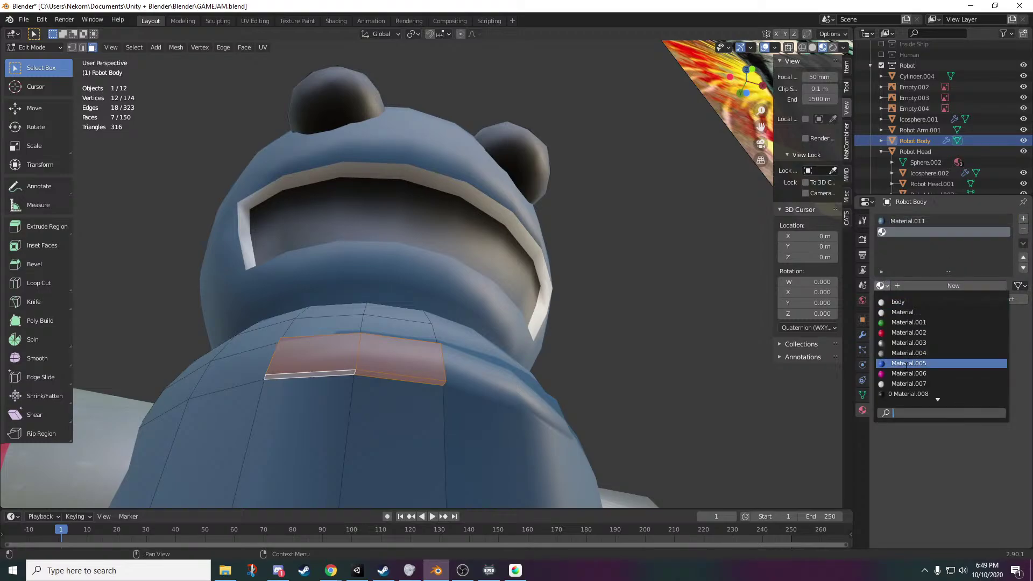
left_click(910, 394)
left_click(918, 299)
middle_click_drag(729, 353, 386, 180)
key("Tab")
- Examine the whole robot and its triangle count in the scene statistics
scroll(541, 329, "up", 2)
scroll(482, 384, "down", 3)
scroll(436, 392, "up", 2)
key("Tab")
key("Tab")
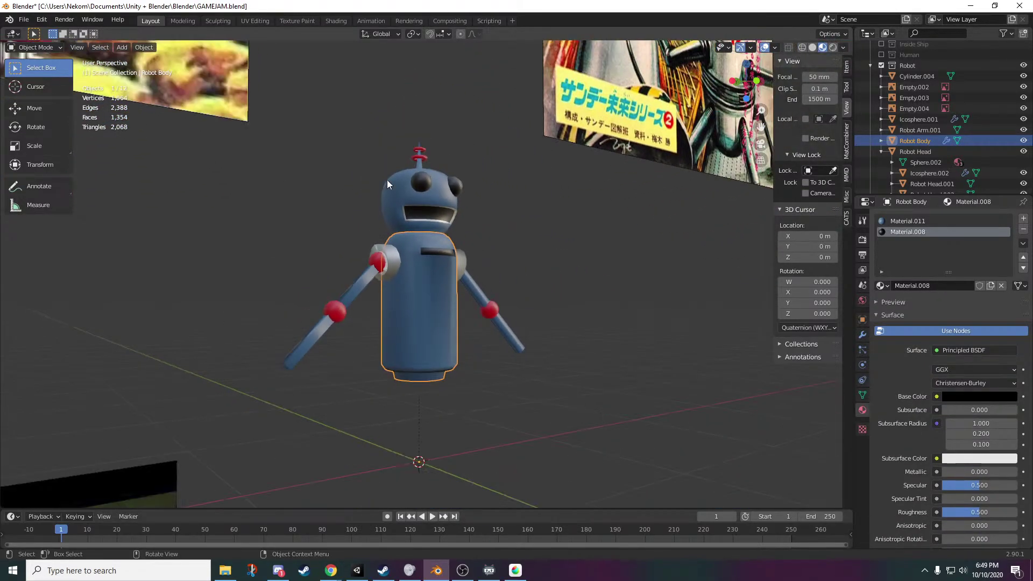
key("Tab")
left_click_drag(543, 125, 258, 420)
key("Tab")
left_click_drag(114, 131, 124, 132)
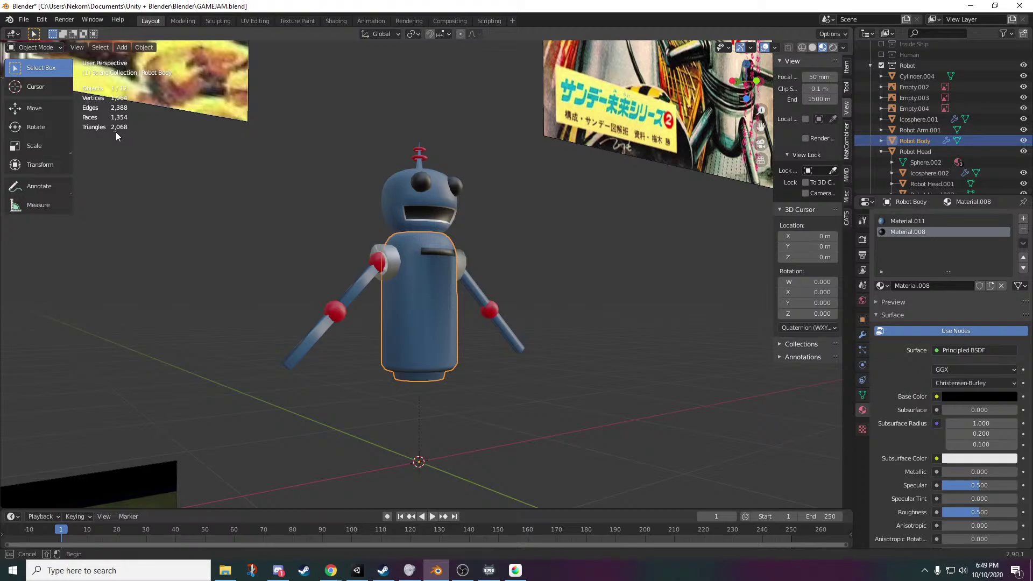
left_click_drag(127, 132, 120, 127)
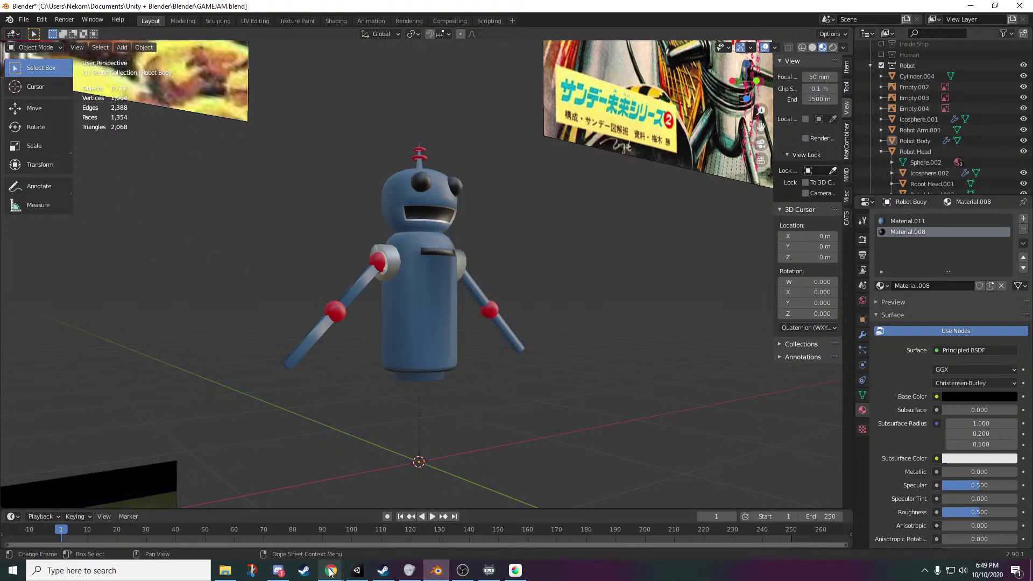
mouse_move(331, 571)
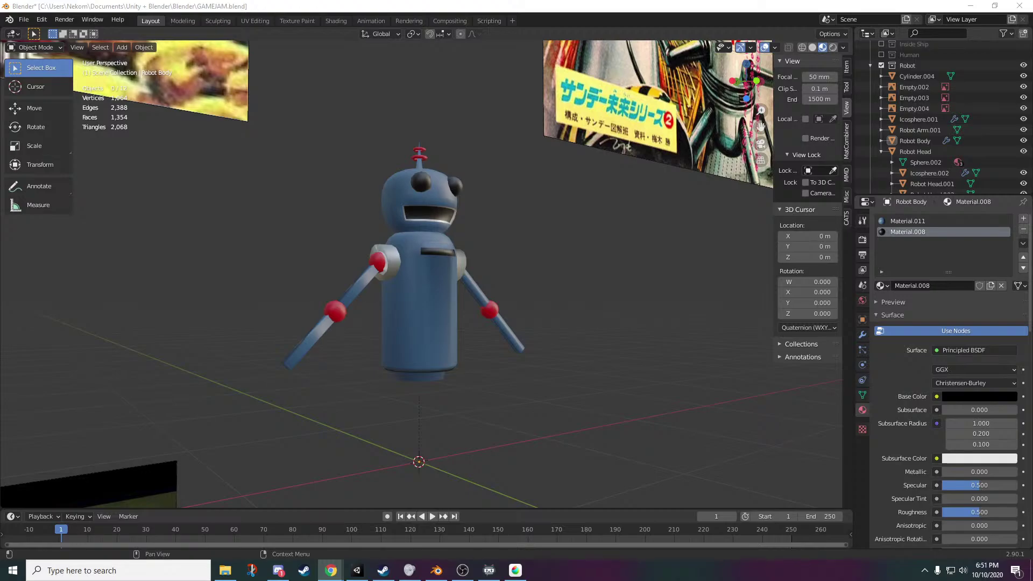
key("alt+Tab")
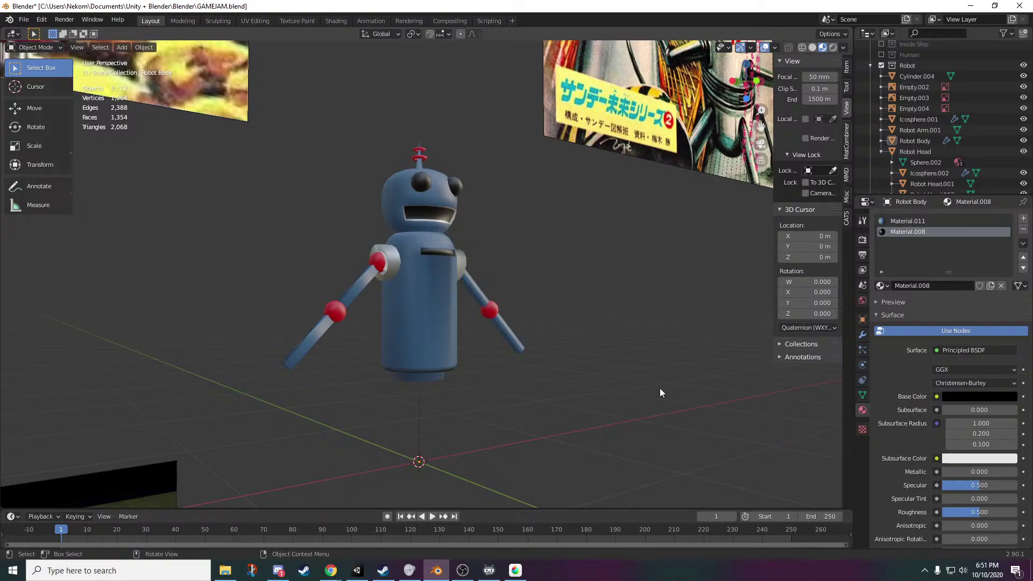
- Select the stray Icosphere.001 object, which has no material, at the robot's shoulders and delete it
scroll(539, 271, "up", 3)
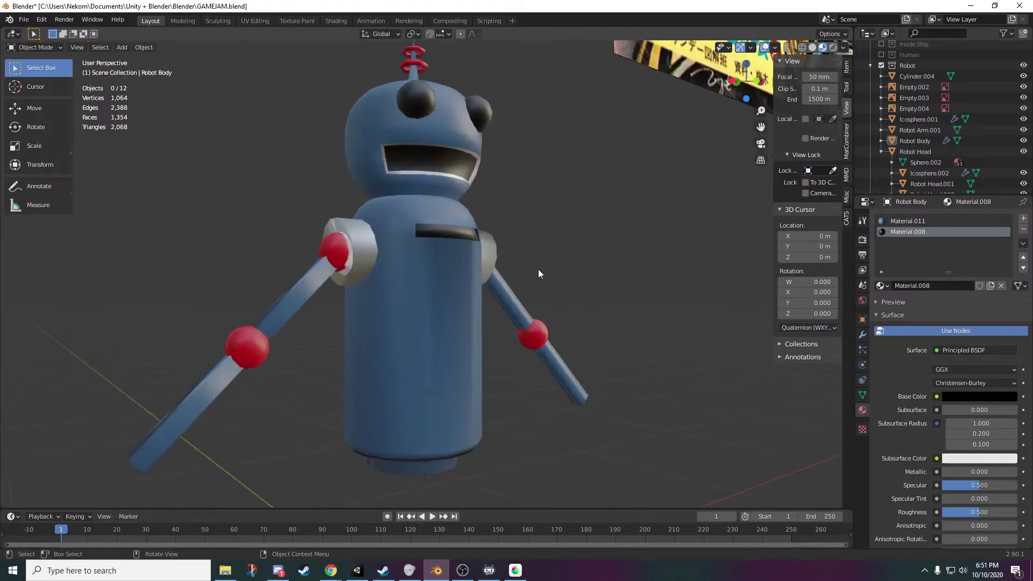
middle_click_drag(538, 271, 541, 321)
scroll(573, 310, "up", 2)
left_click(262, 282)
scroll(510, 358, "up", 3)
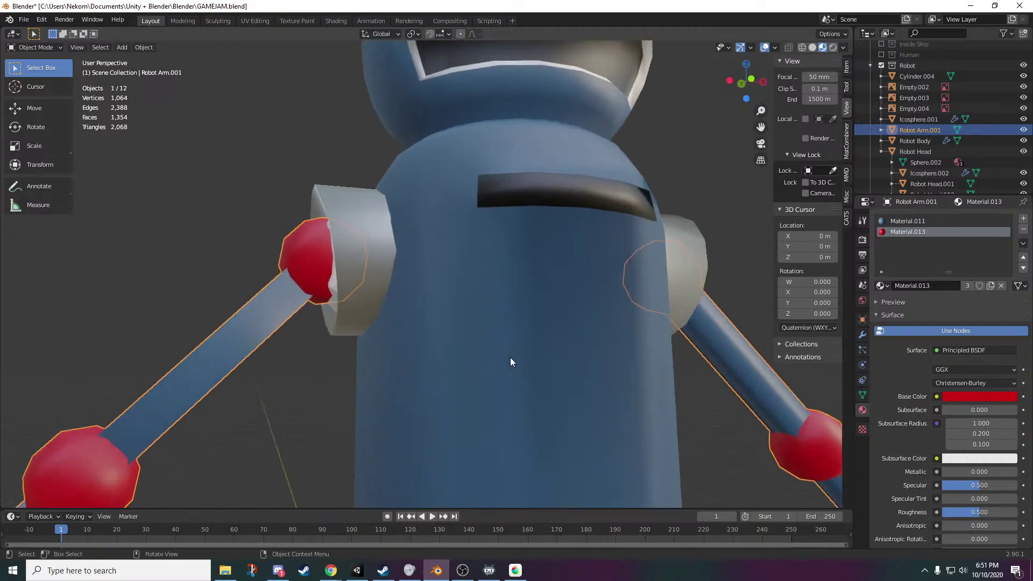
left_click(333, 308)
middle_click_drag(345, 328, 326, 340)
scroll(323, 343, "down", 2)
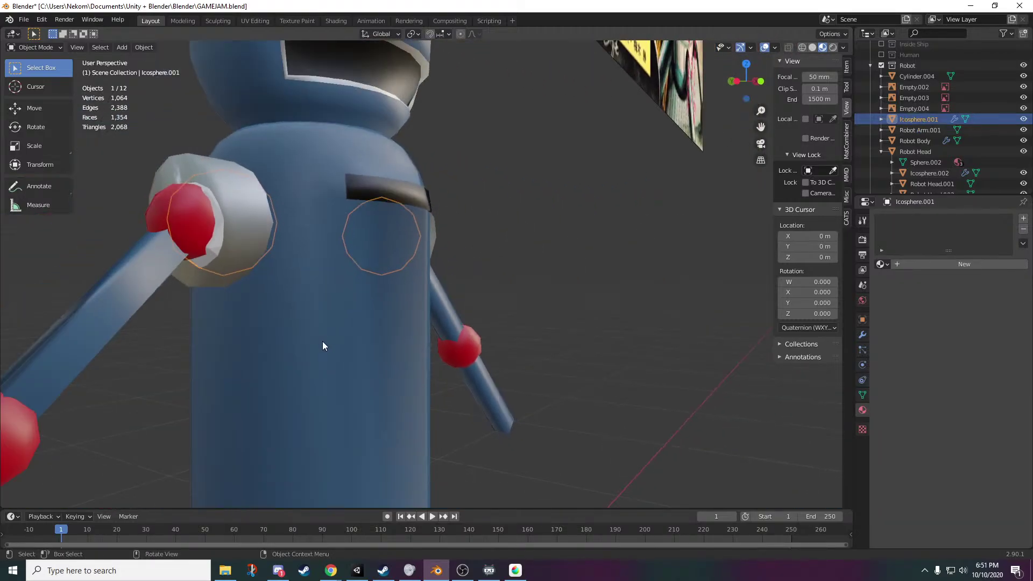
middle_click_drag(225, 333, 436, 311)
key("s")
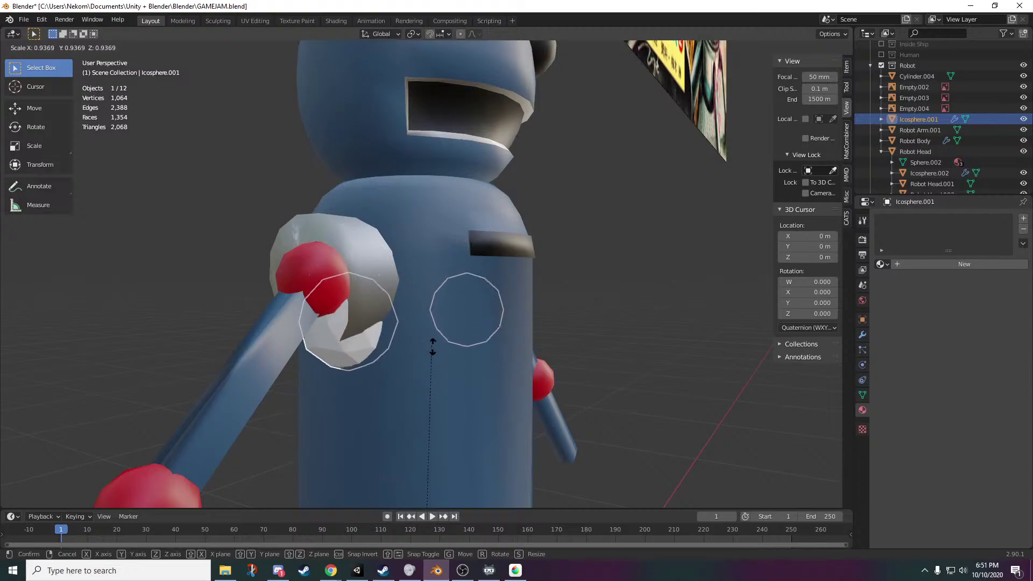
left_click(395, 310)
key("Delete")
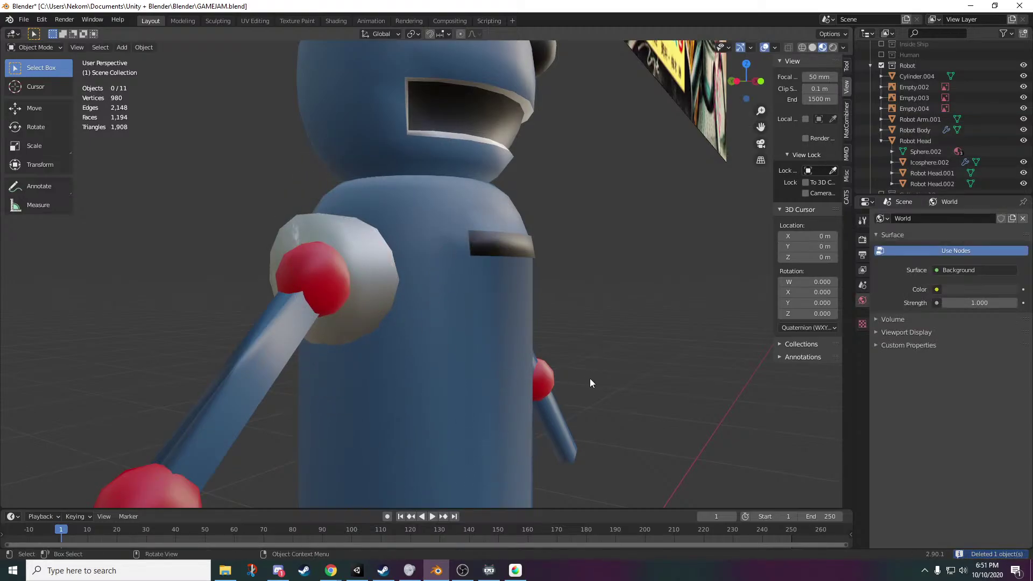
- Inspect the shoulder joints, then select the Robot Arm.001 object and bring the whole robot into a front view
middle_click_drag(590, 379, 464, 284)
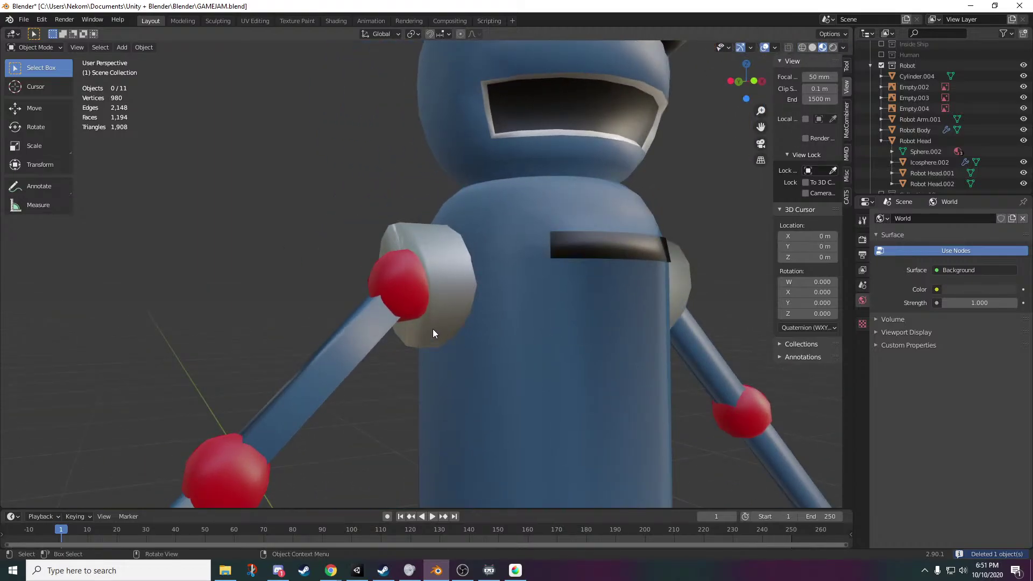
middle_click_drag(430, 248, 486, 389)
middle_click_drag(266, 282, 321, 306)
left_click(309, 308)
scroll(521, 386, "down", 8)
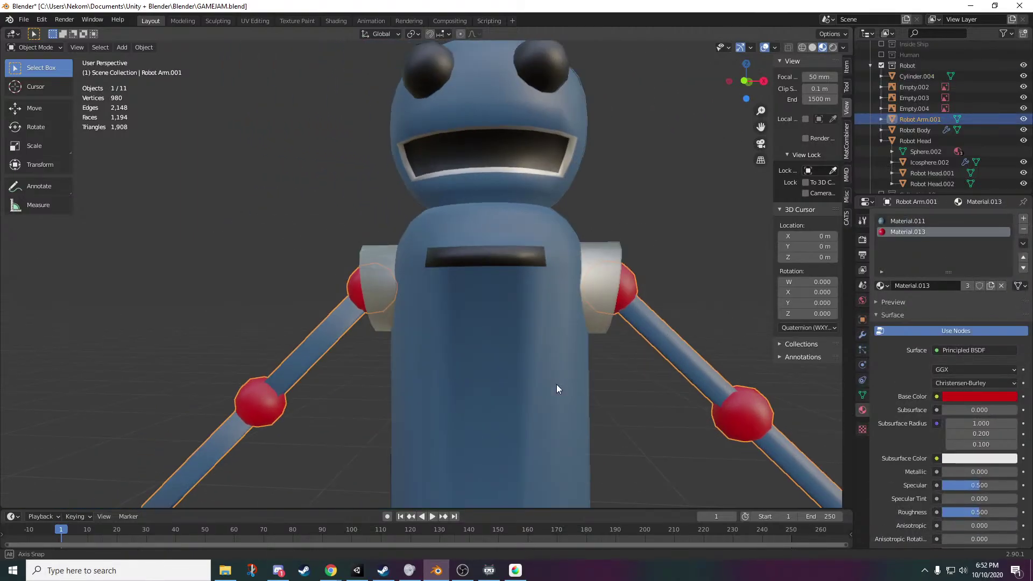
middle_click_drag(544, 424, 532, 389, "shift")
scroll(531, 389, "up", 1)
scroll(532, 390, "up", 2)
middle_click_drag(438, 212, 484, 276, "shift")
- Try scaling the robot arms along the global X axis
key("s")
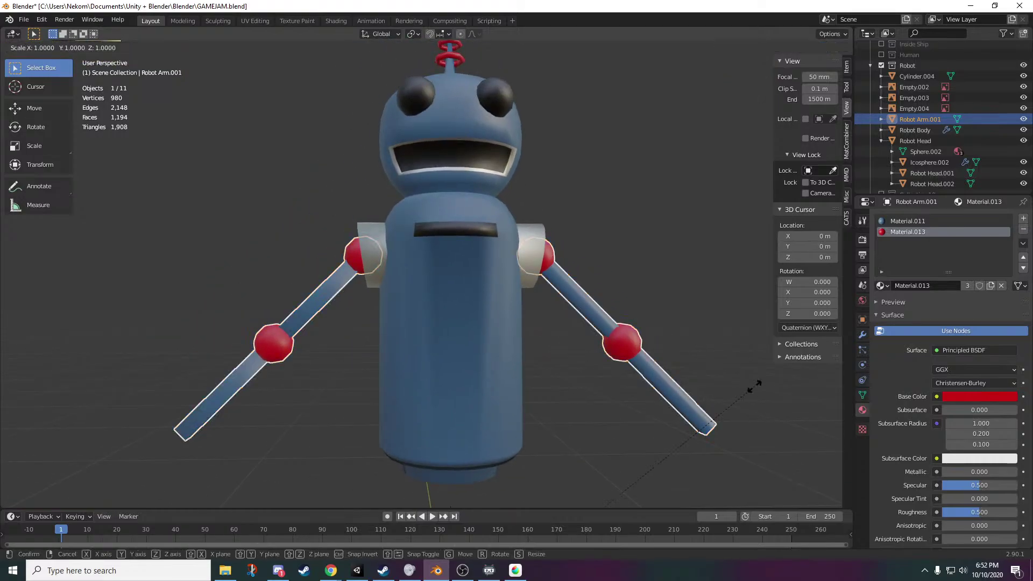
key("x")
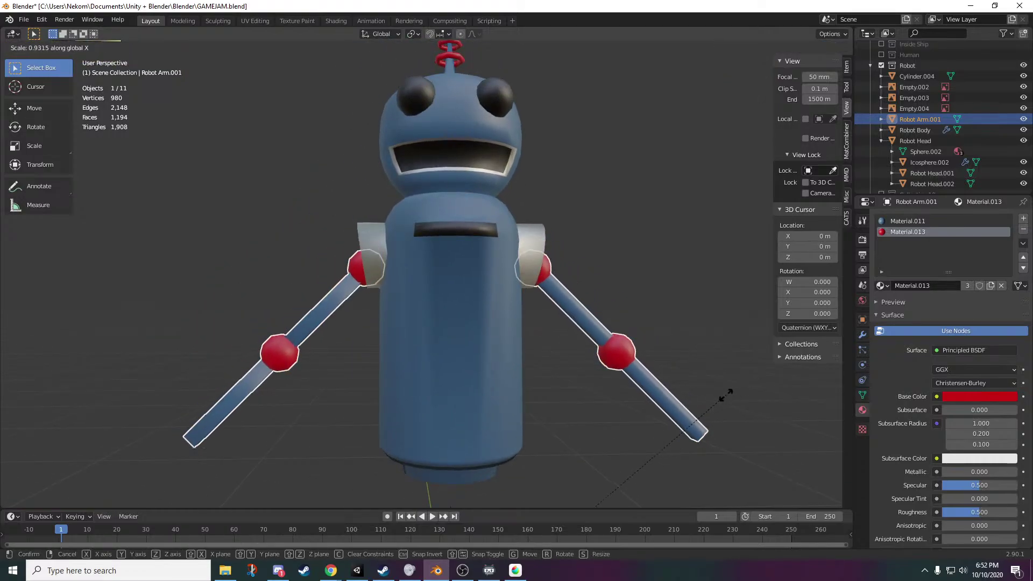
left_click(716, 399)
scroll(456, 292, "down", 4)
key("s")
key("x")
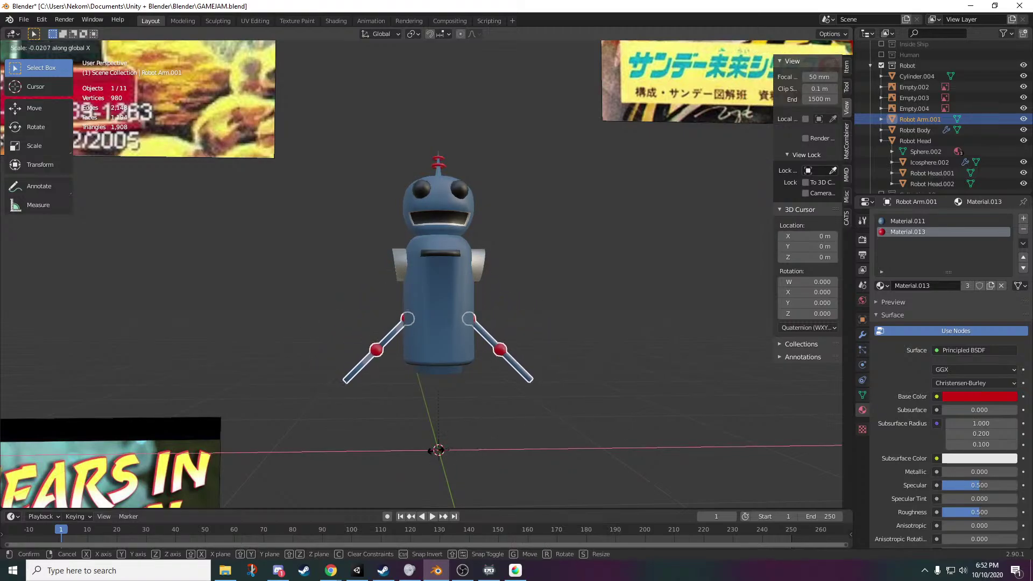
key("y")
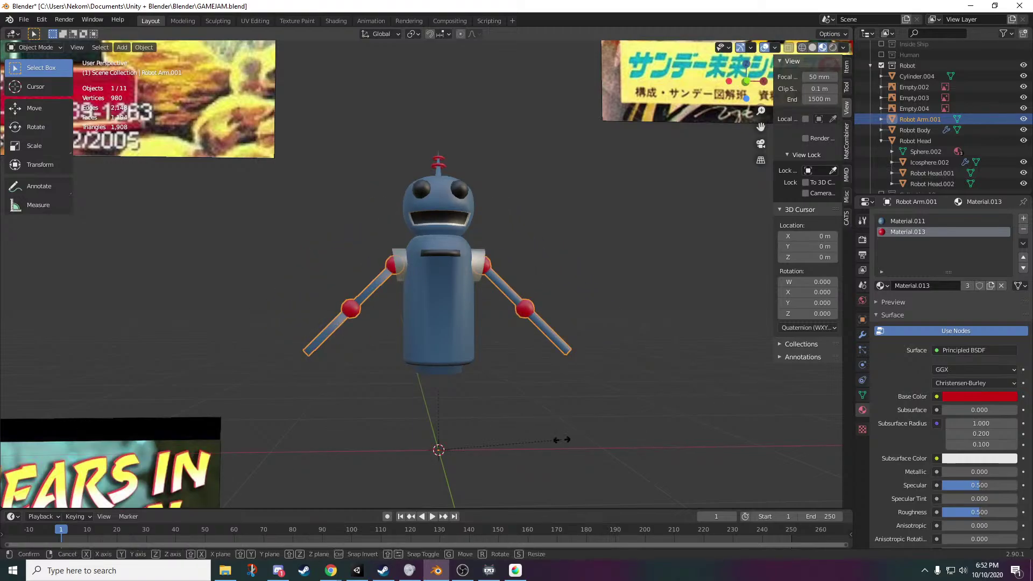
right_click(451, 445)
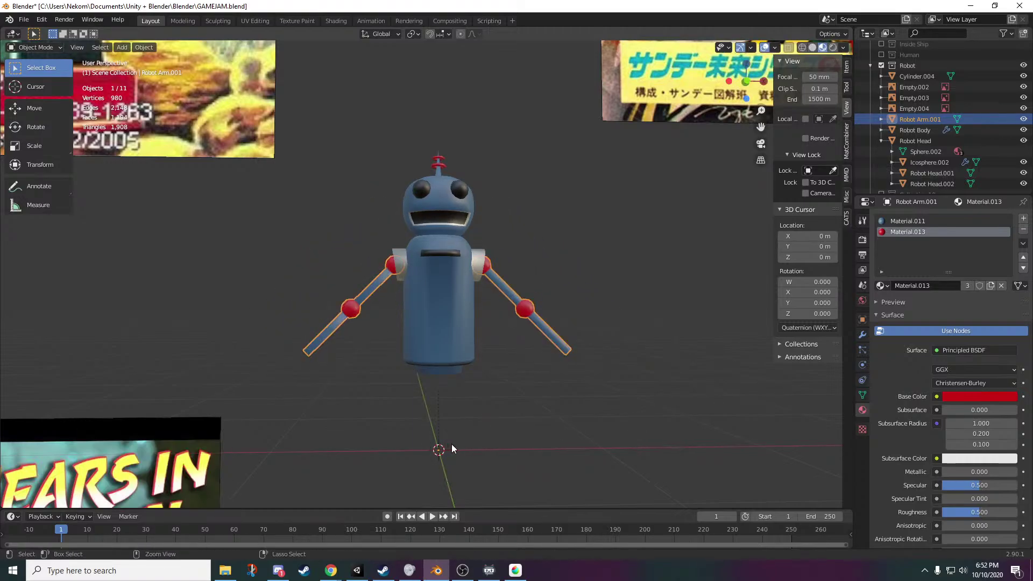
- Try scaling the robot arms to 0.243 along Z and, after undoing that, to 0.843 along X
key("s")
left_click(447, 450)
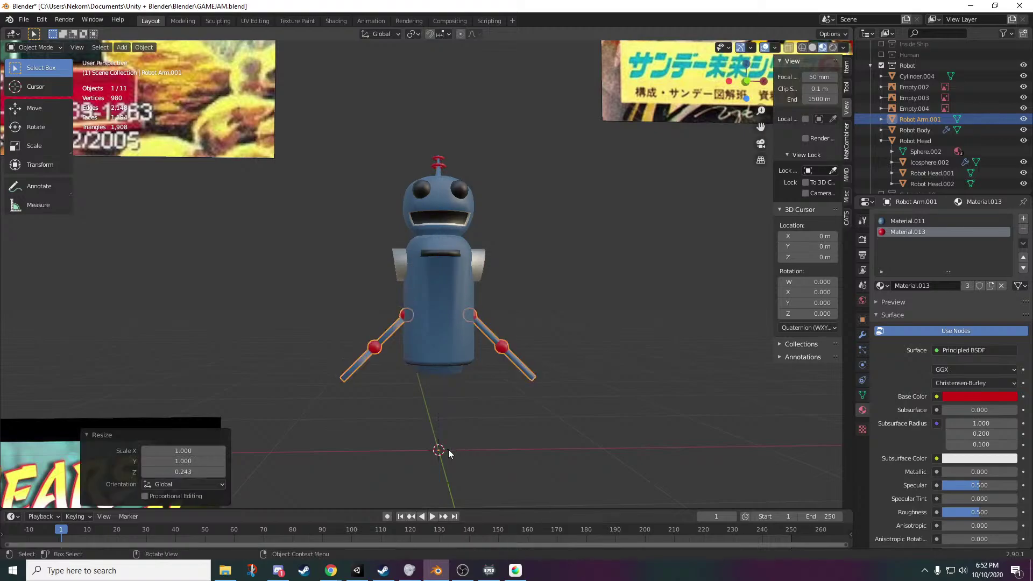
key("ctrl+z")
key("s")
left_click(490, 434)
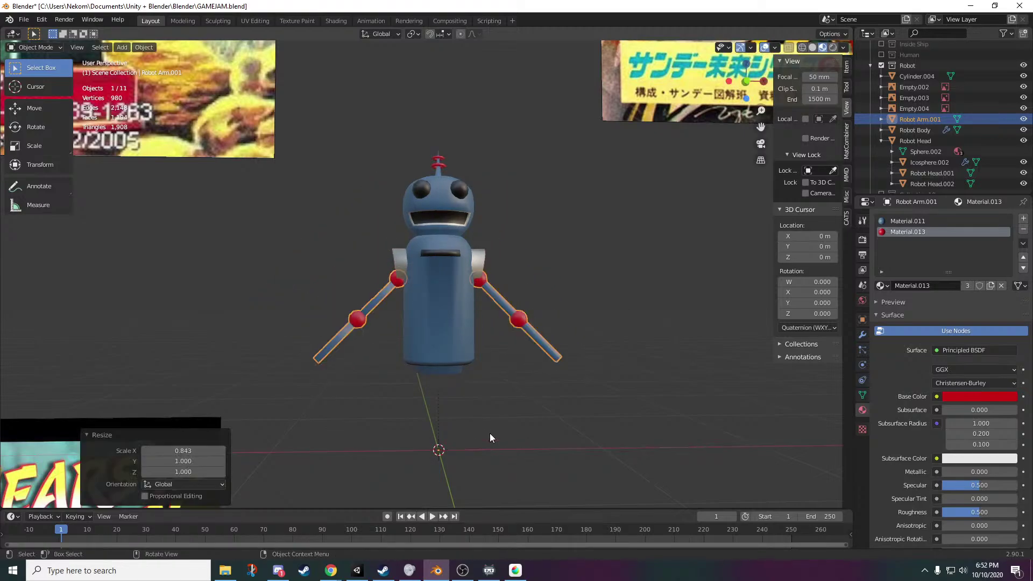
key("ctrl+z")
- Check the robot's face normals by toggling the Face Orientation overlay on and off
scroll(444, 359, "up", 4)
middle_click_drag(413, 348, 660, 200)
left_click(775, 47)
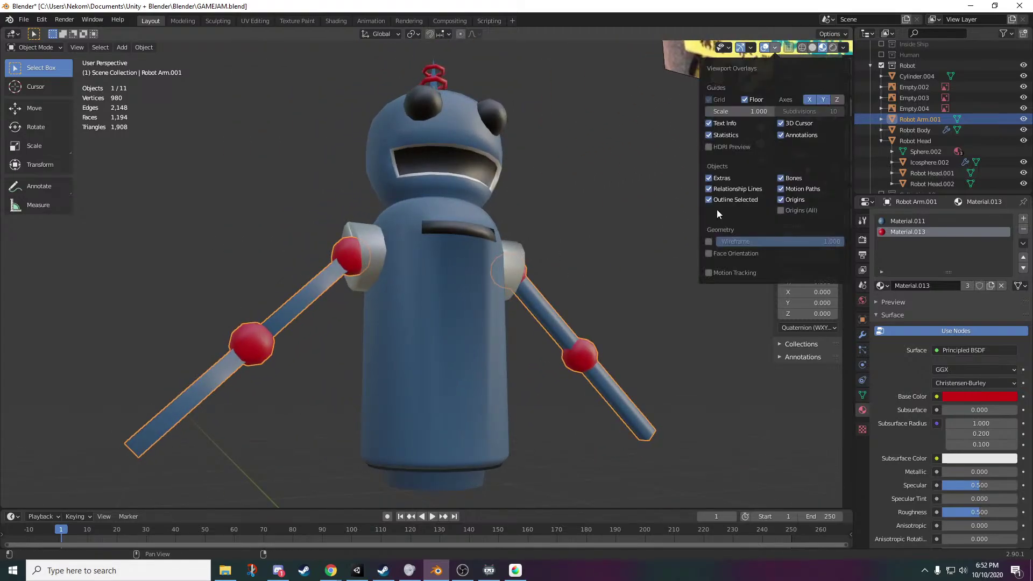
left_click(710, 254)
left_click(709, 254)
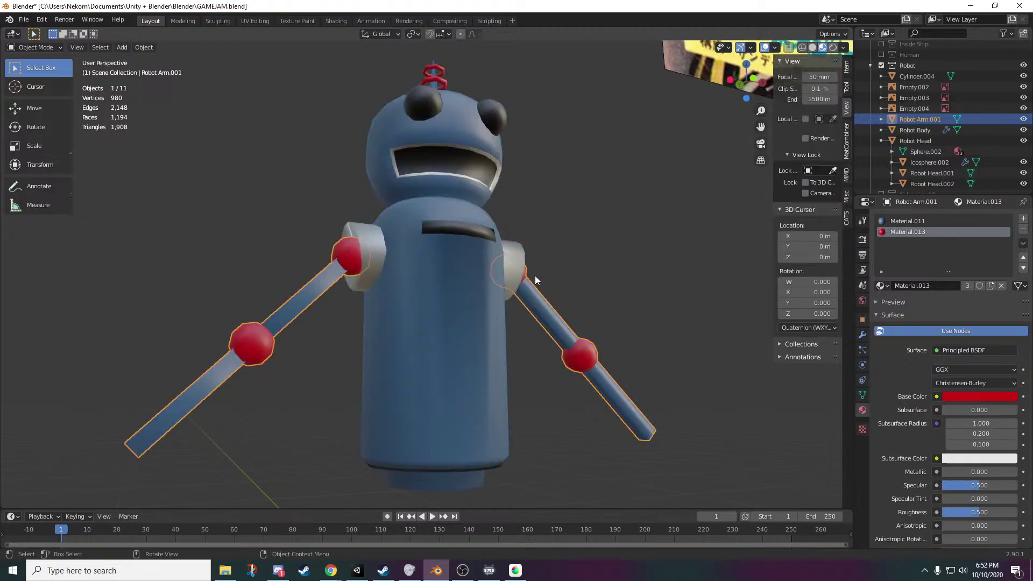
- Scale the robot arms to 0.855 along the global X axis and raise them slightly along Z at the shoulders
scroll(475, 310, "up", 5)
key("s")
key("x")
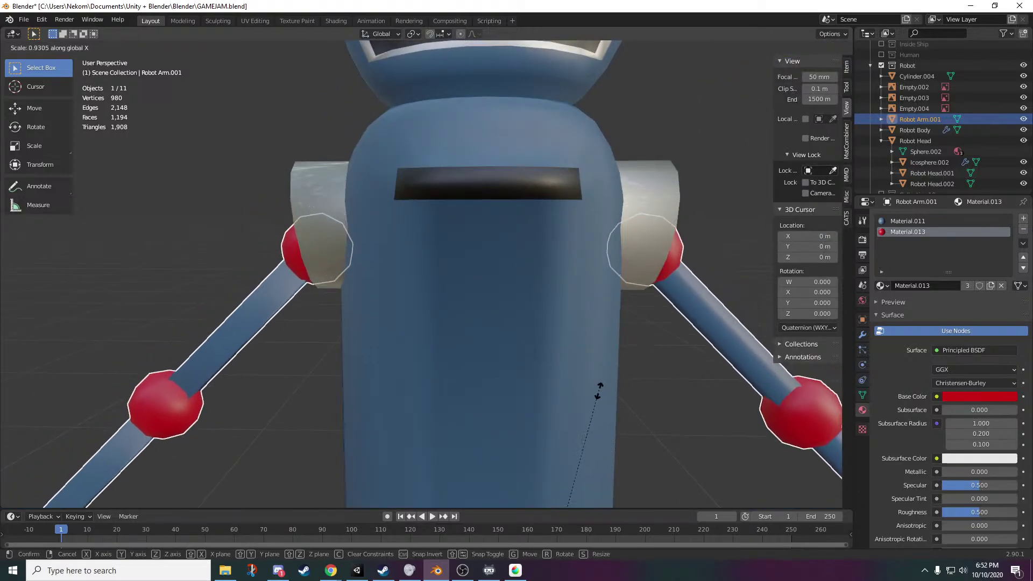
left_click(553, 417)
key("g")
key("z")
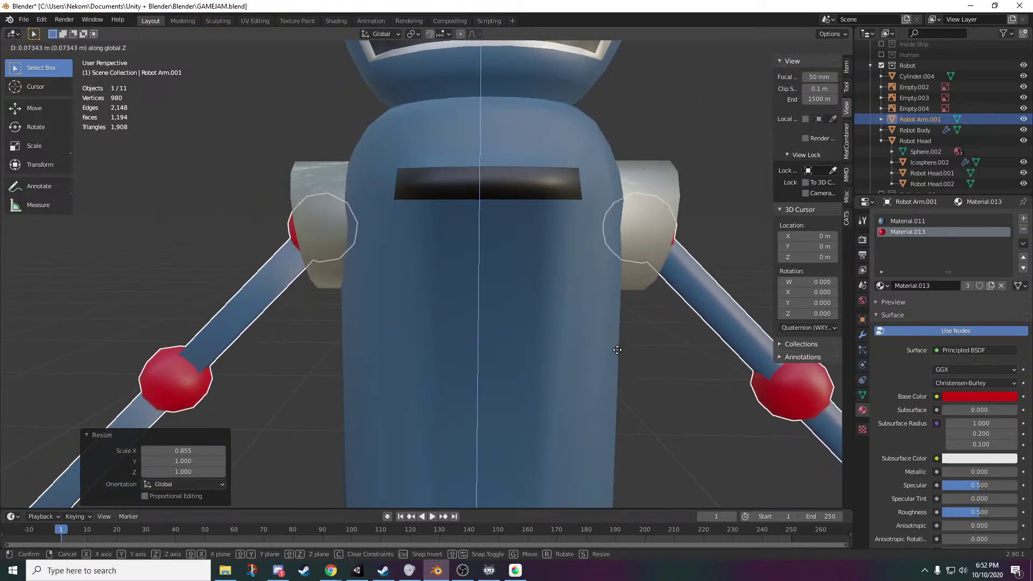
left_click(634, 354)
- Examine the shoulder and elbow joints of the robot's right arm from several angles, ending in Edit Mode
middle_click_drag(635, 354, 682, 358)
scroll(652, 355, "down", 3)
middle_click_drag(344, 453, 485, 334, "shift")
scroll(485, 335, "up", 3)
key("Tab")
middle_click_drag(529, 227, 368, 360)
key("Tab")
key("Tab")
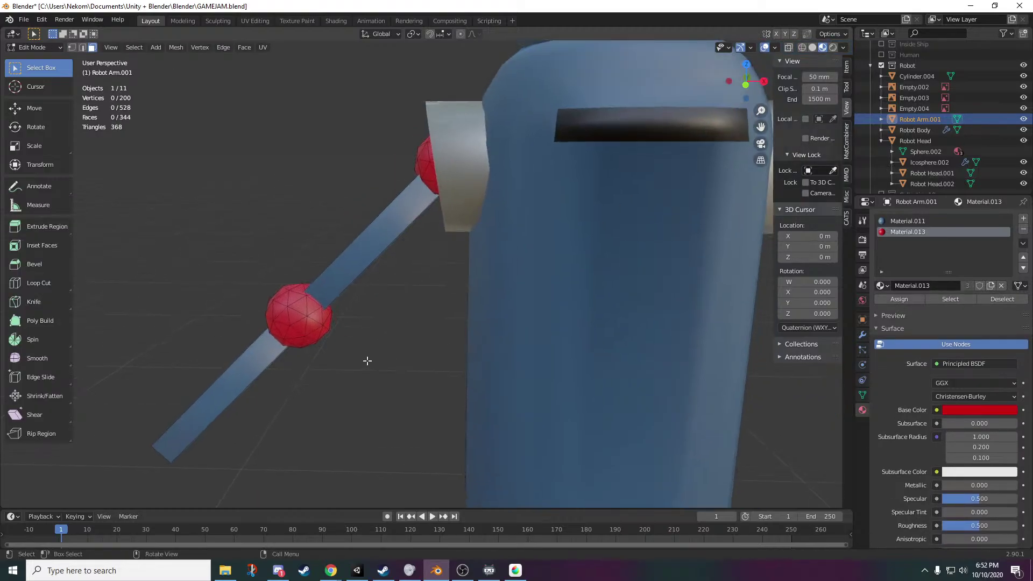
scroll(368, 360, "down", 3)
middle_click_drag(586, 351, 611, 345)
scroll(414, 303, "up", 4)
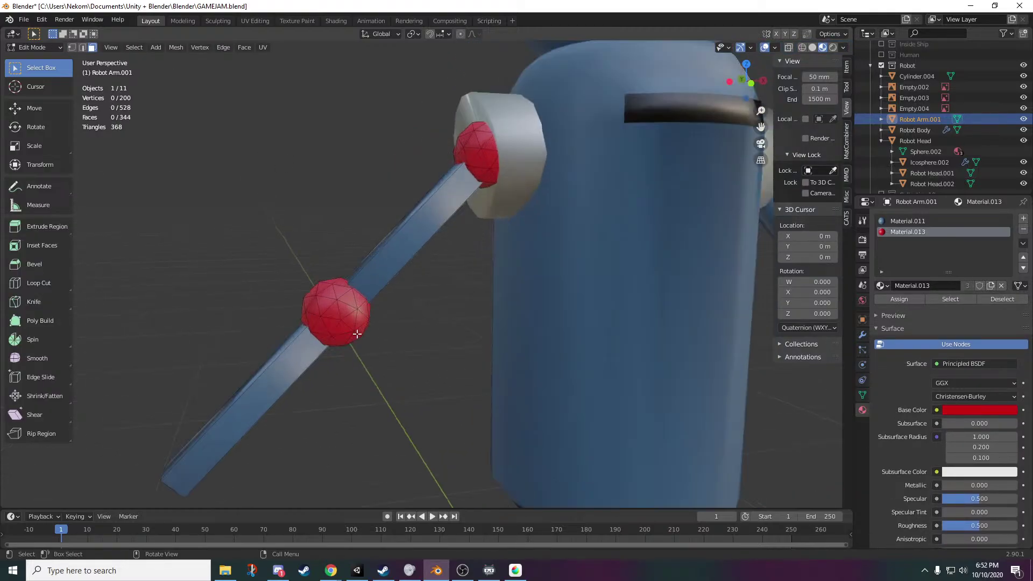
- Enable vertex selection and X-ray, and try moving the right arm's elbow joint and lower section along global Z
left_click(72, 47)
middle_click_drag(399, 360, 405, 350)
left_click(789, 48)
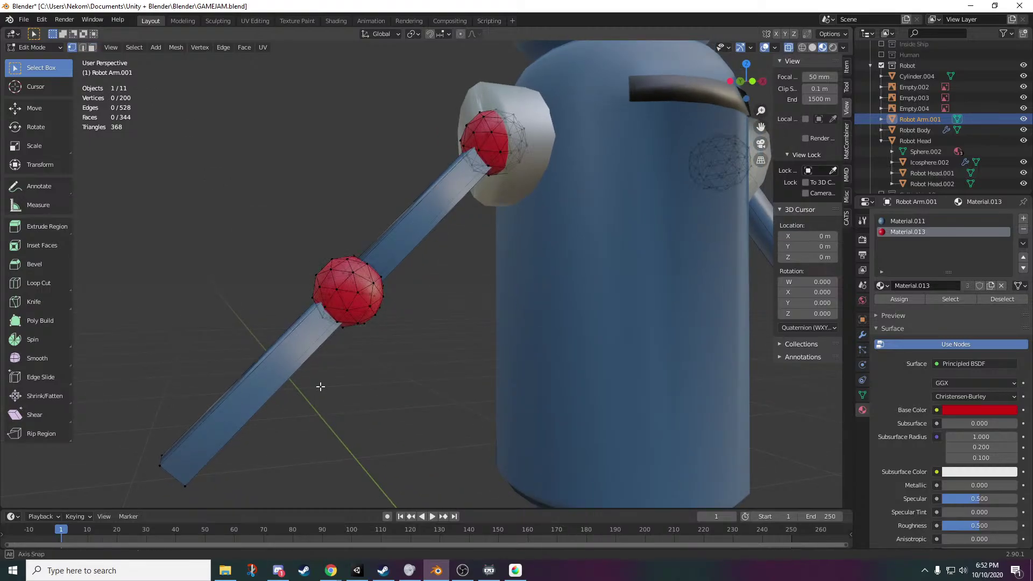
middle_click_drag(316, 388, 402, 251)
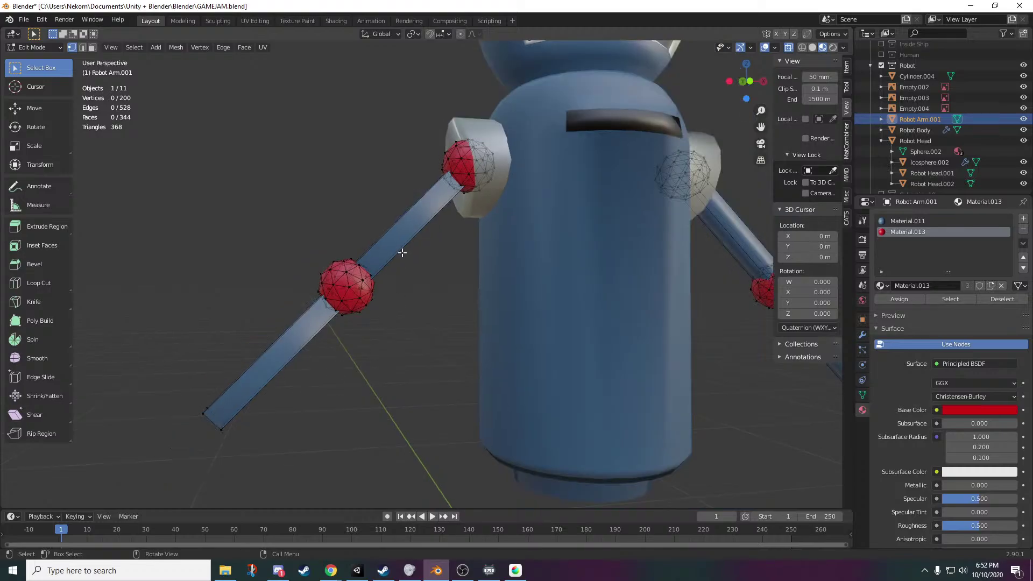
left_click_drag(402, 251, 152, 473)
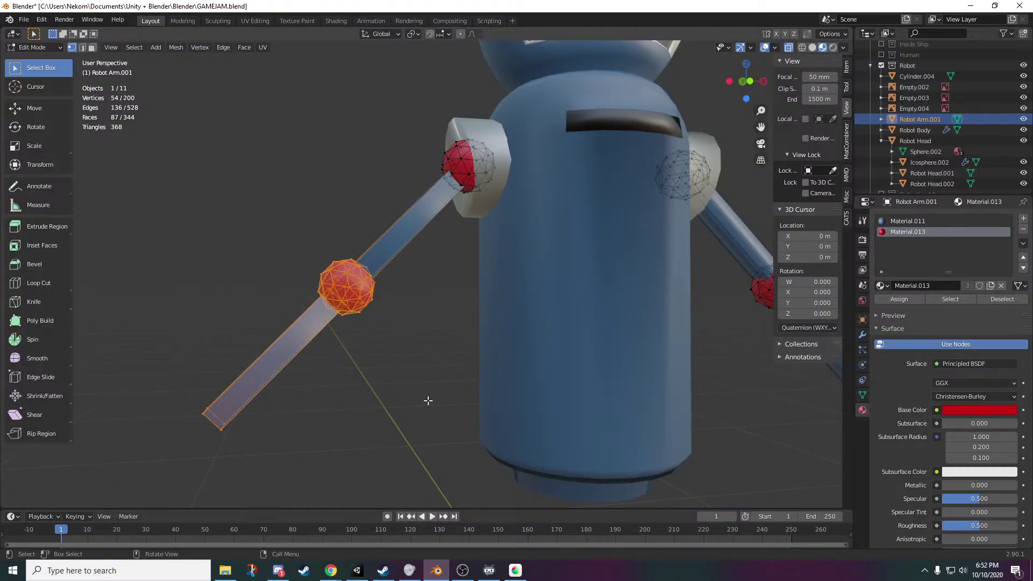
key("g")
key("y")
key("x")
key("z")
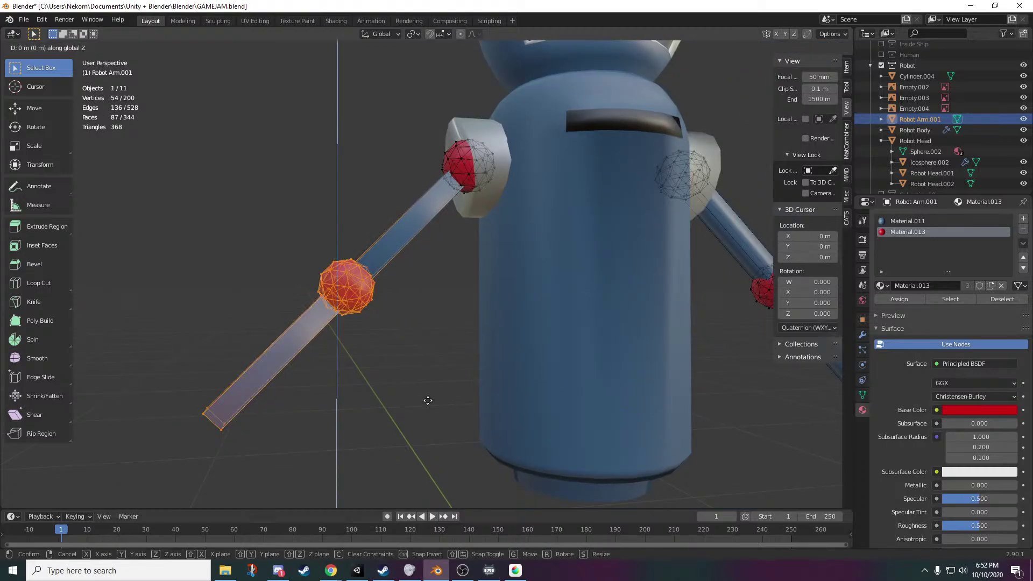
left_click(428, 400)
left_click(344, 346)
- Inspect the right elbow mesh up close and select one vertex on each of the robot's elbow spheres
key("Tab")
middle_click_drag(373, 357, 383, 351)
key("Tab")
scroll(268, 337, "up", 6)
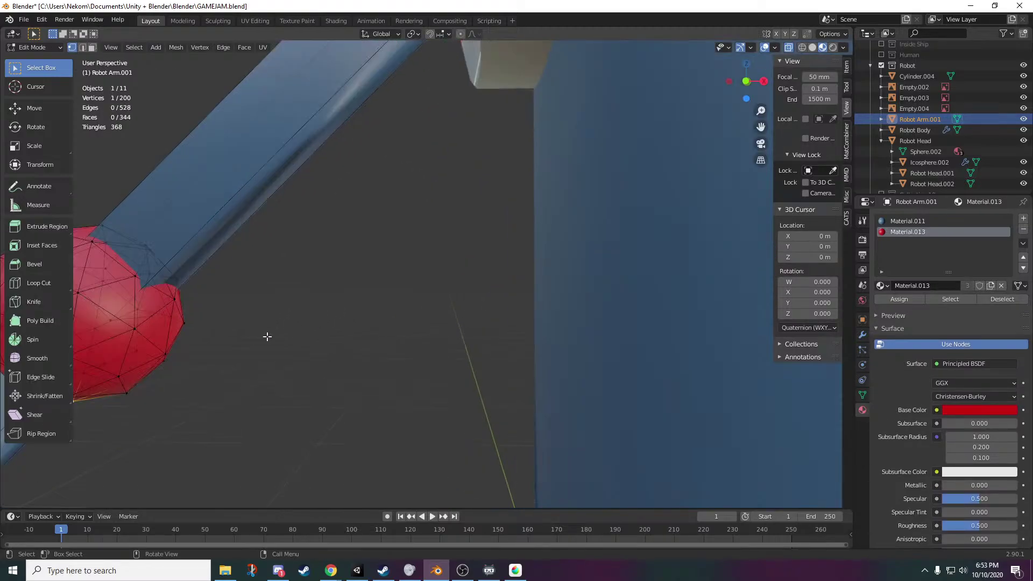
middle_click_drag(251, 337, 329, 338)
left_click(167, 321)
left_click(336, 341, "shift")
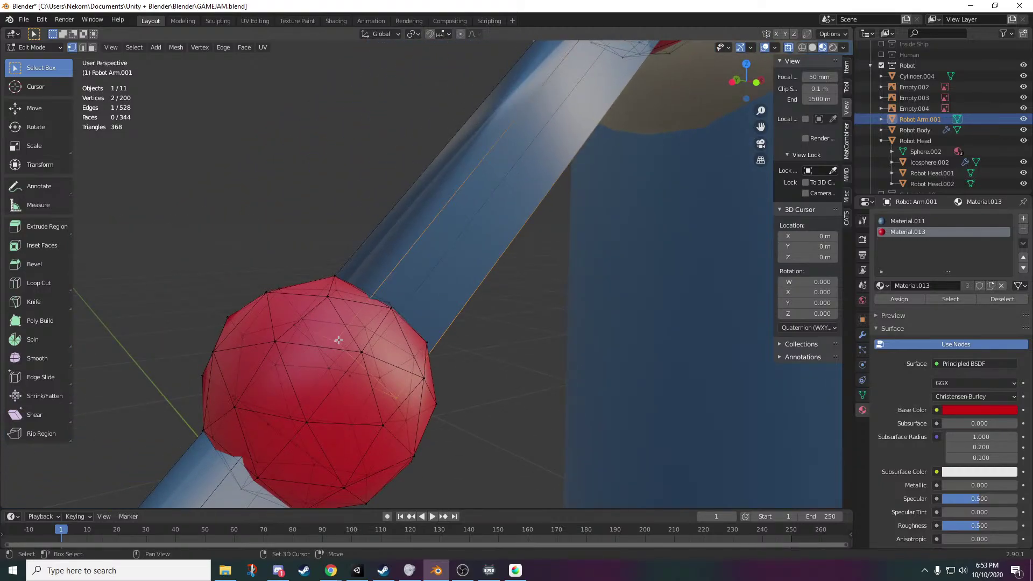
left_click(296, 329, "shift")
left_click(306, 422)
scroll(192, 133, "down", 3)
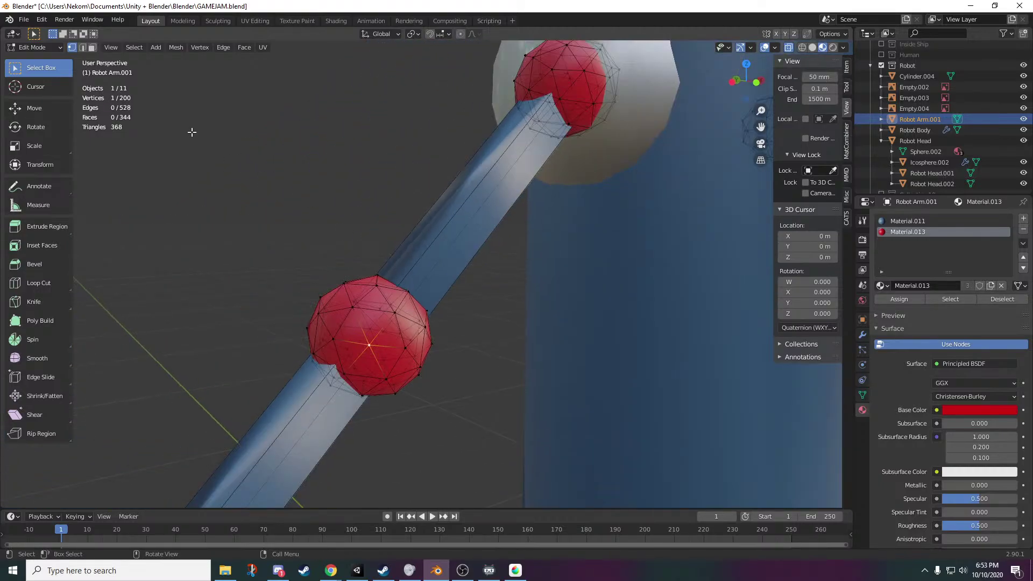
scroll(242, 173, "down", 8)
middle_click_drag(562, 325, 520, 323)
left_click(635, 291, "shift")
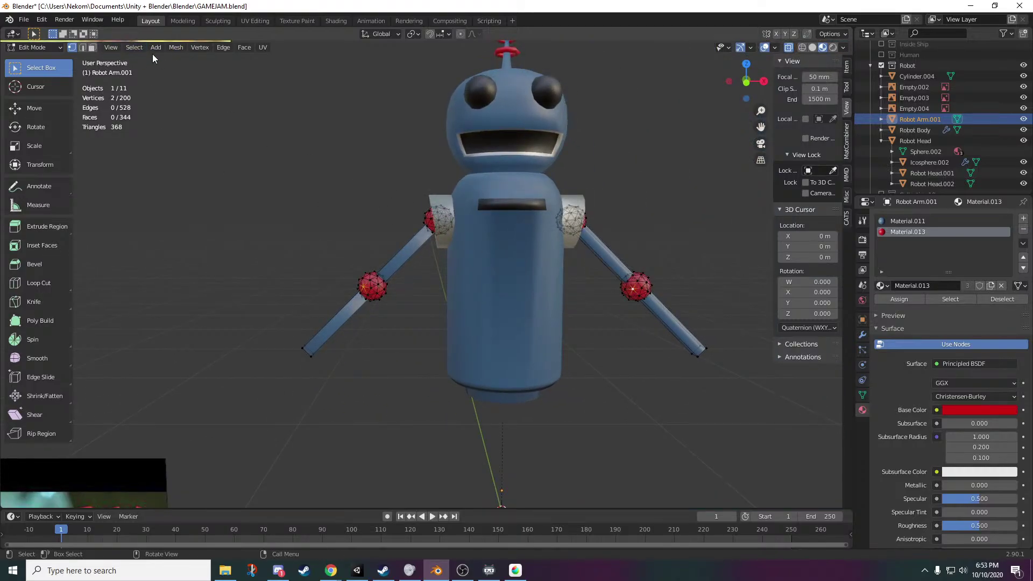
- Review both arms on the whole robot from the front in Object Mode
key("Tab")
scroll(485, 370, "down", 4)
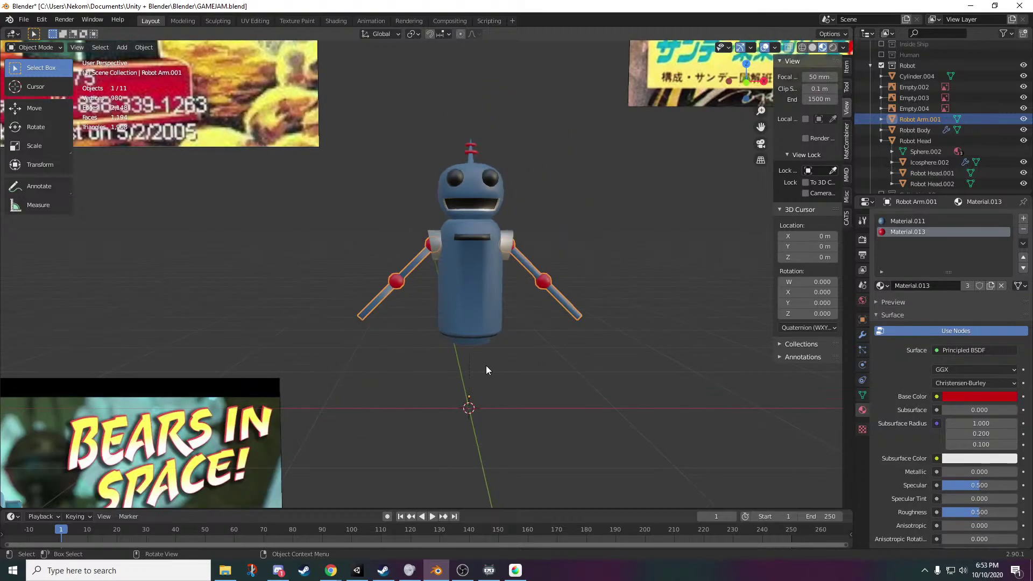
scroll(663, 264, "up", 5)
scroll(479, 258, "down", 5)
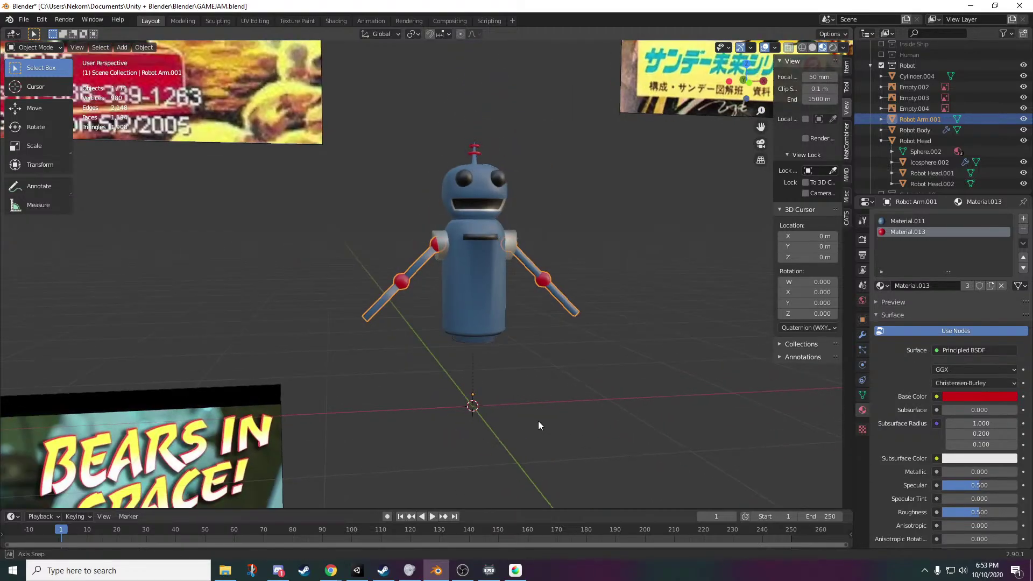
key("Tab")
key("Tab")
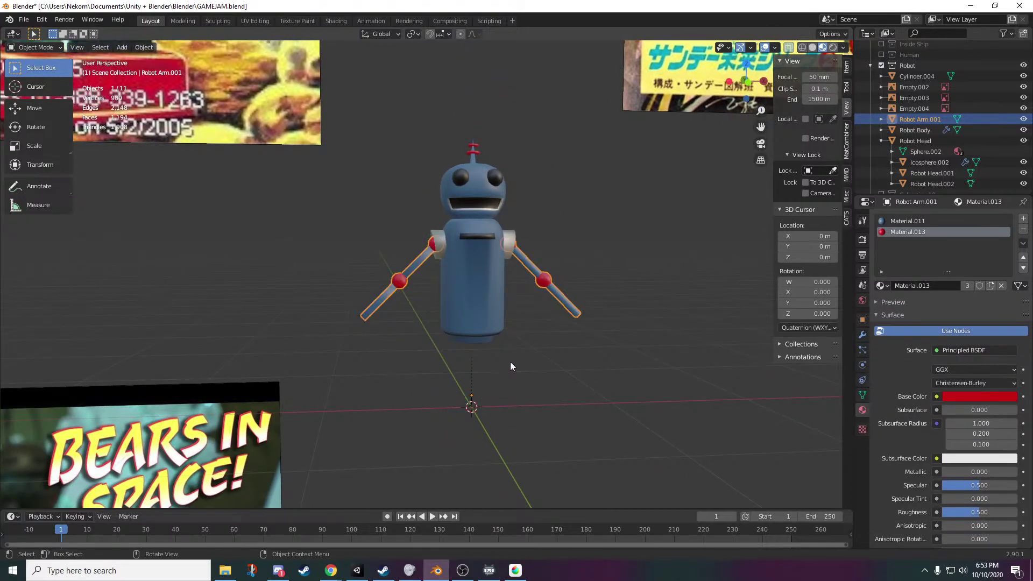
scroll(530, 381, "up", 2)
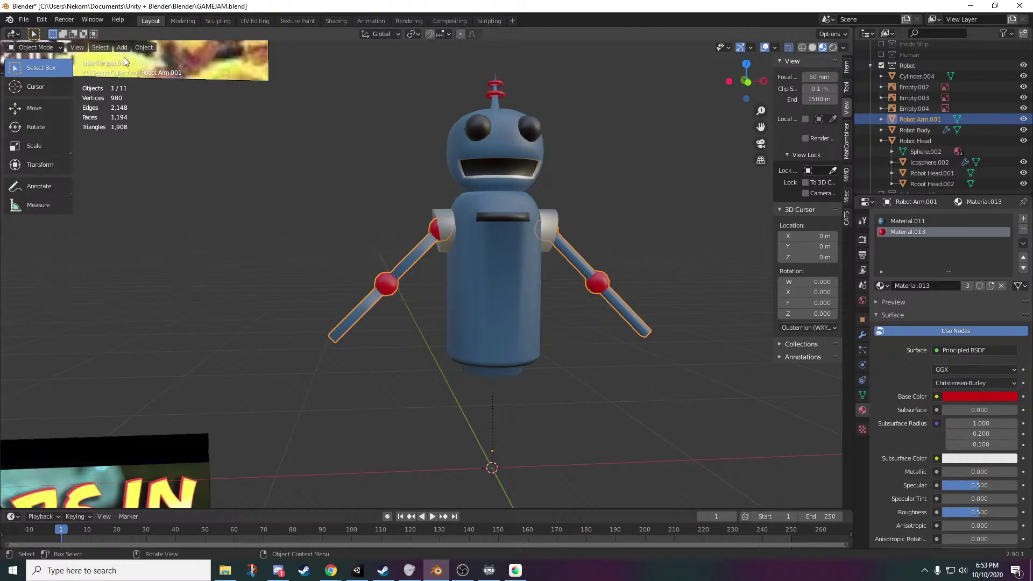
left_click(139, 48)
- Select all geometry of the robot's right arm in Edit Mode and separate the selection into its own object
key("Tab")
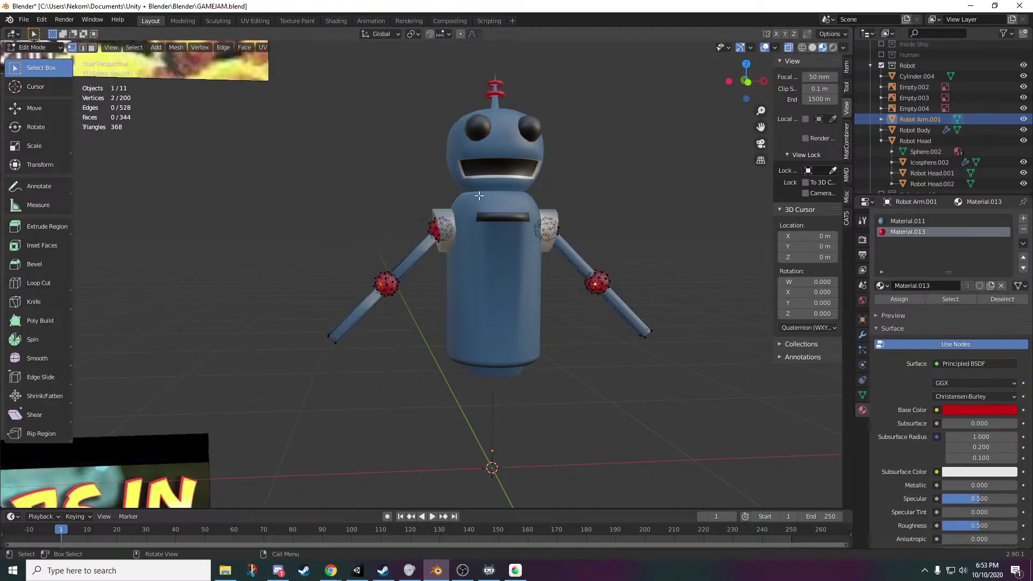
left_click_drag(480, 196, 249, 417)
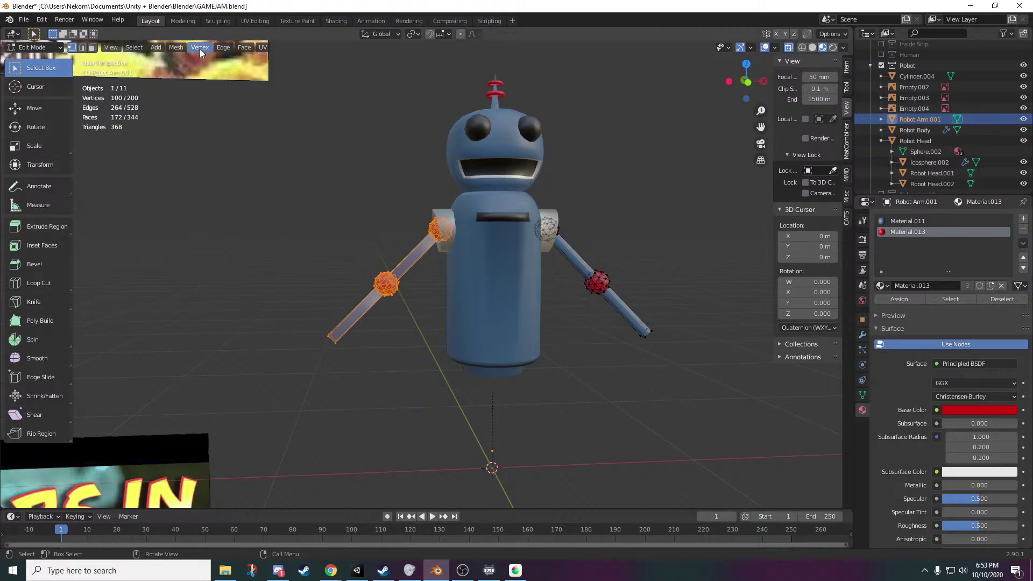
left_click(176, 48)
mouse_move(205, 144)
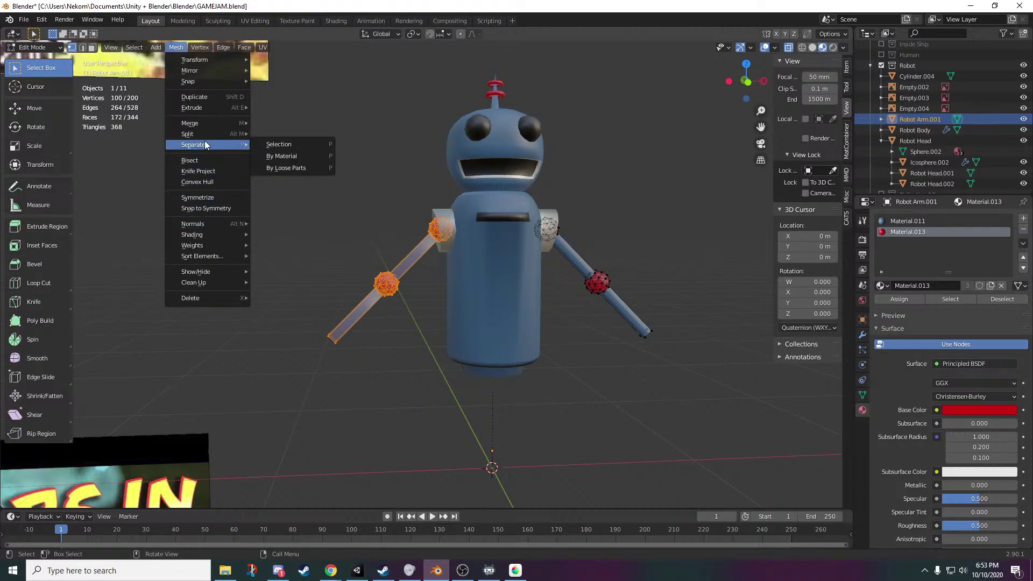
left_click(276, 145)
key("Tab")
- Select the separated right arm and set its origin to the 3D cursor
left_click(395, 285)
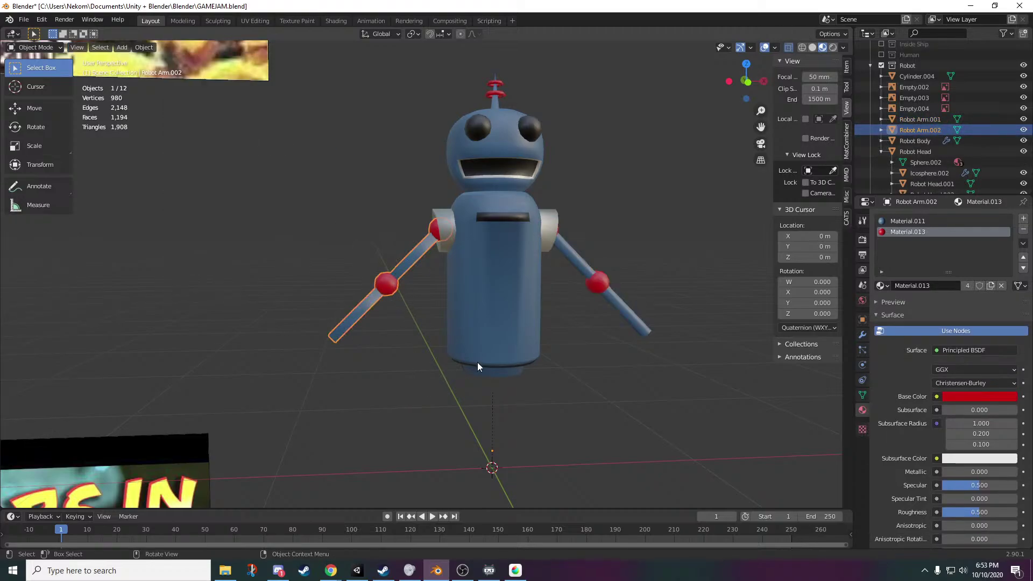
key("Tab")
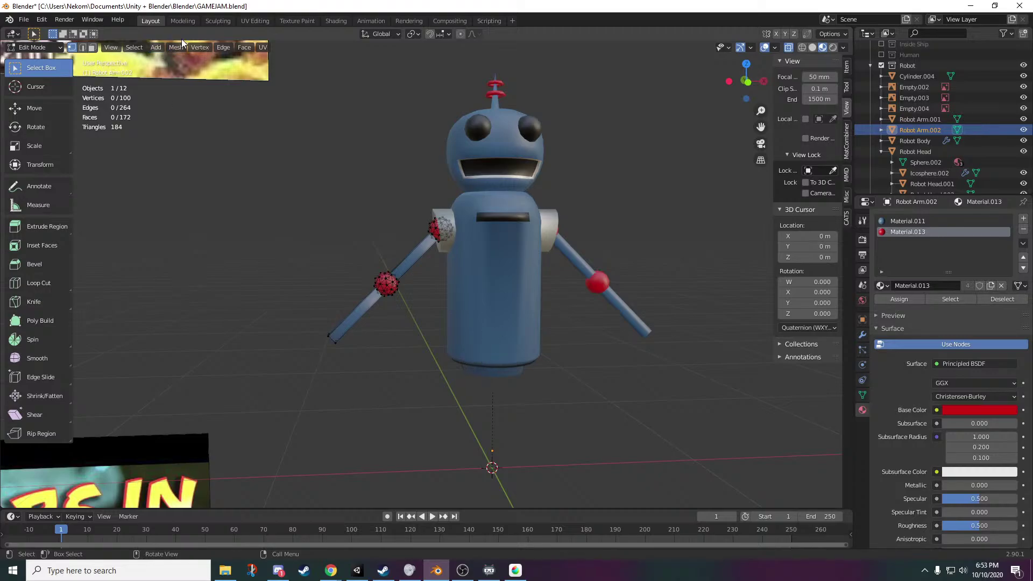
key("Tab")
left_click(144, 47)
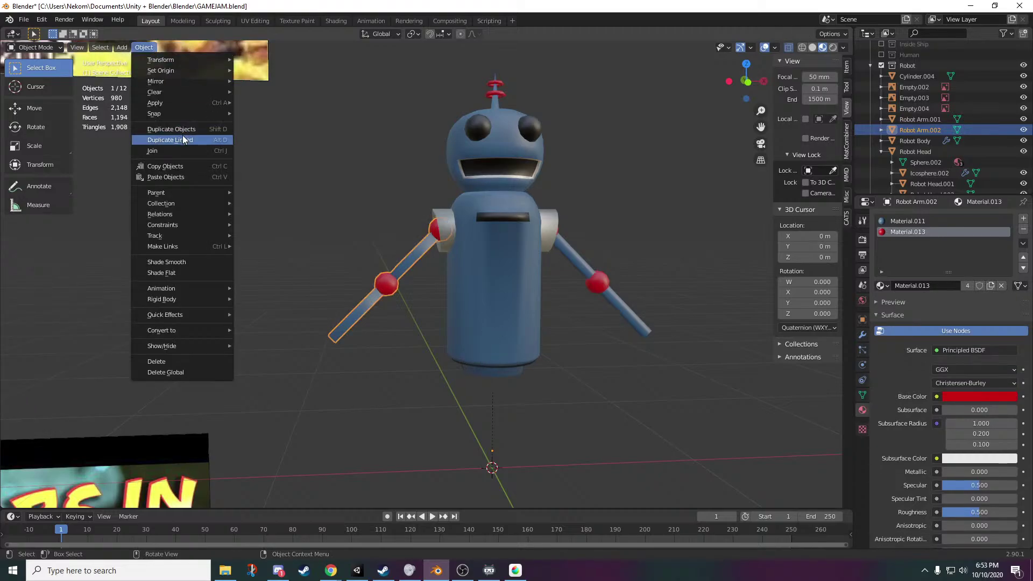
mouse_move(177, 91)
mouse_move(186, 70)
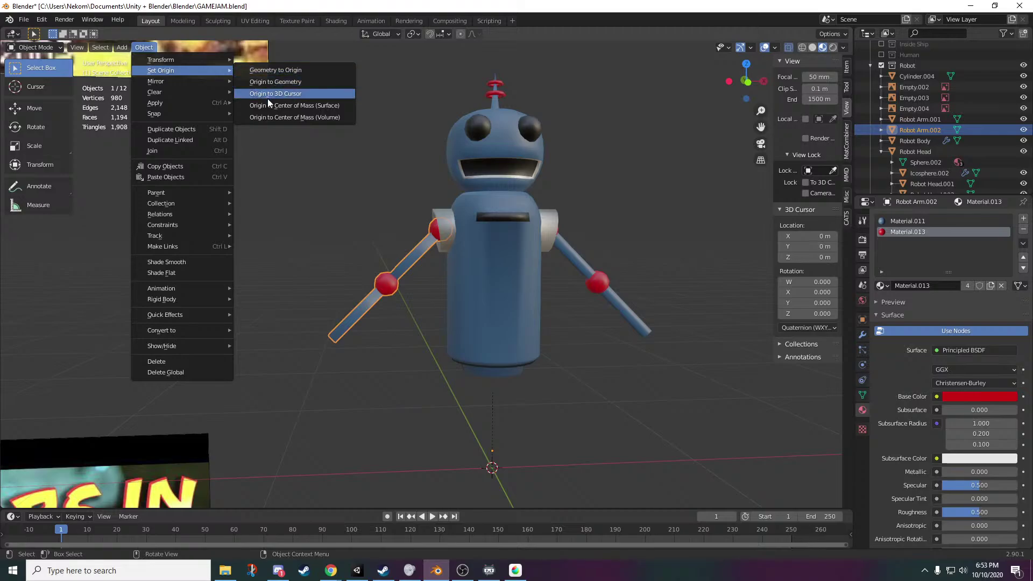
left_click(267, 96)
- Add a Mirror modifier to the separated right arm
scroll(420, 313, "up", 6)
middle_click_drag(420, 312, 392, 299)
scroll(418, 316, "down", 5)
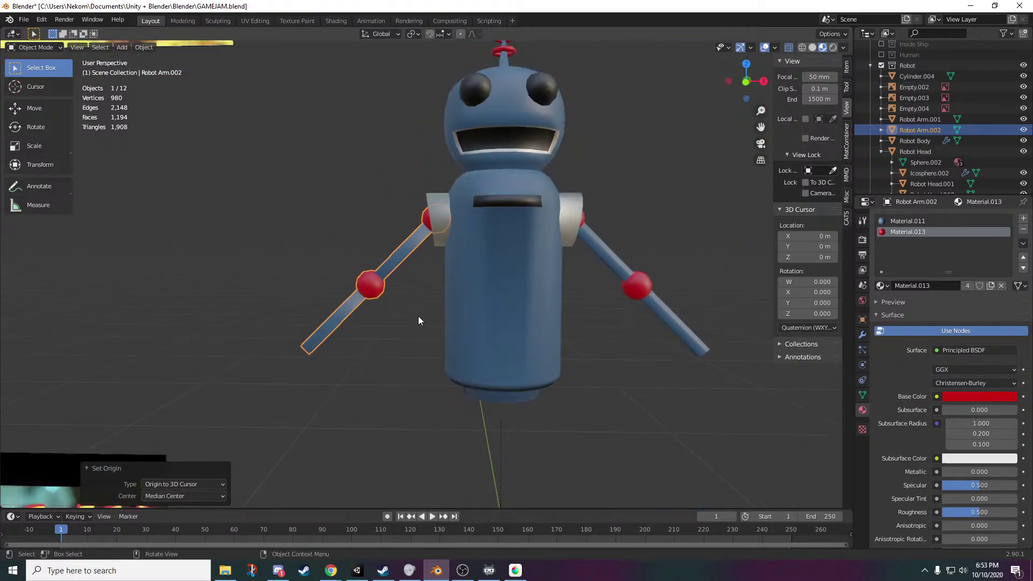
scroll(418, 316, "up", 3)
scroll(448, 354, "down", 1)
left_click(862, 334)
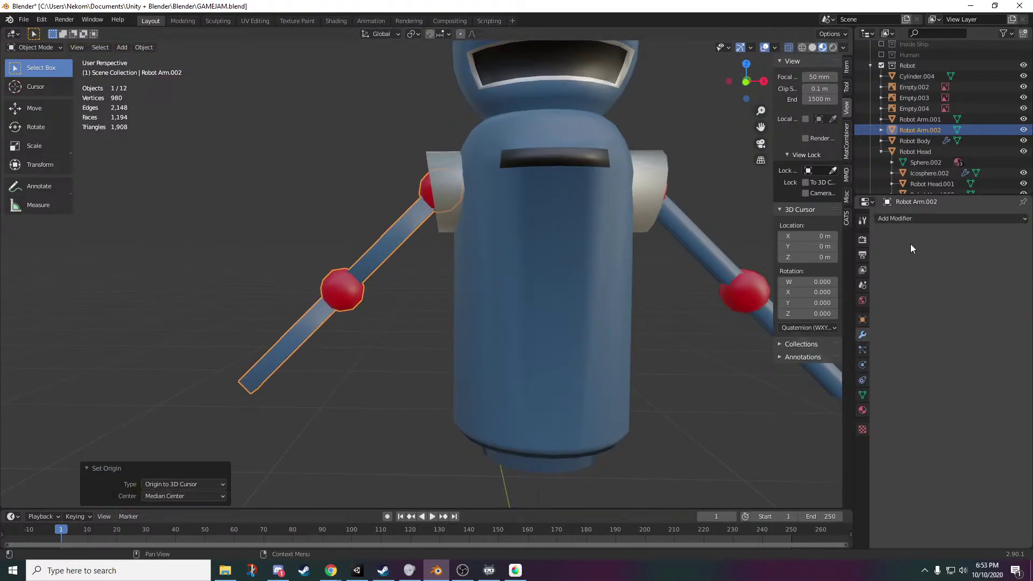
left_click(919, 221)
left_click(836, 324)
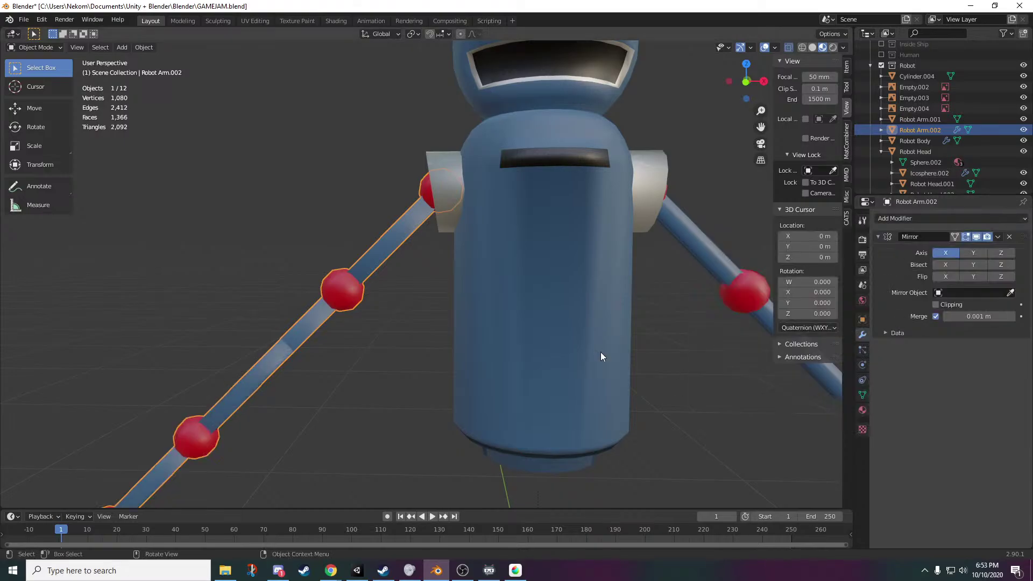
- Change the Mirror modifier's axis to Y only and examine where the mirrored arm lands relative to the robot
scroll(451, 370, "down", 3)
middle_click_drag(451, 371, 460, 370)
scroll(460, 370, "up", 2)
left_click(976, 255)
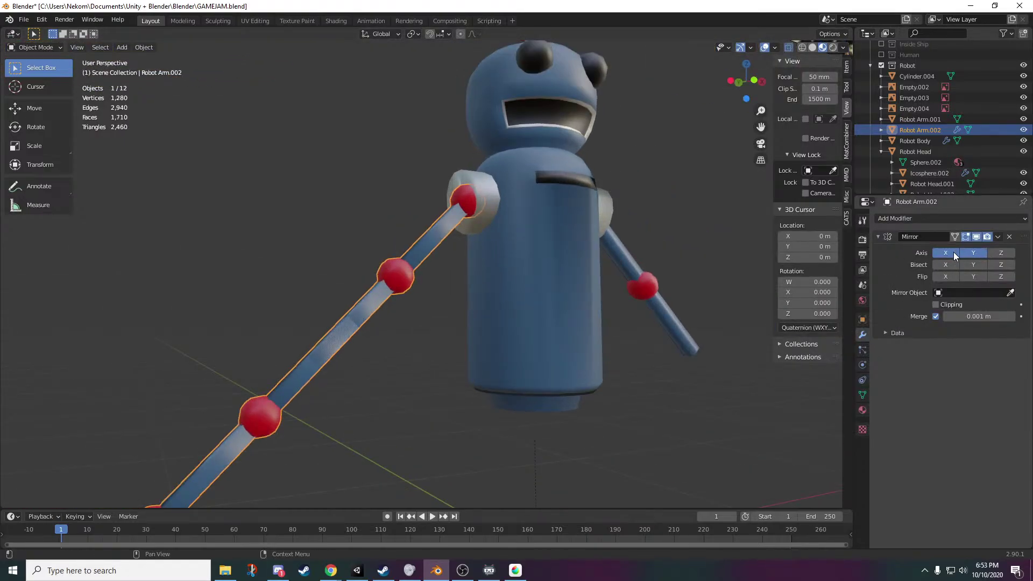
left_click(951, 252)
scroll(537, 311, "down", 5)
middle_click_drag(537, 312, 579, 320)
scroll(609, 409, "down", 2)
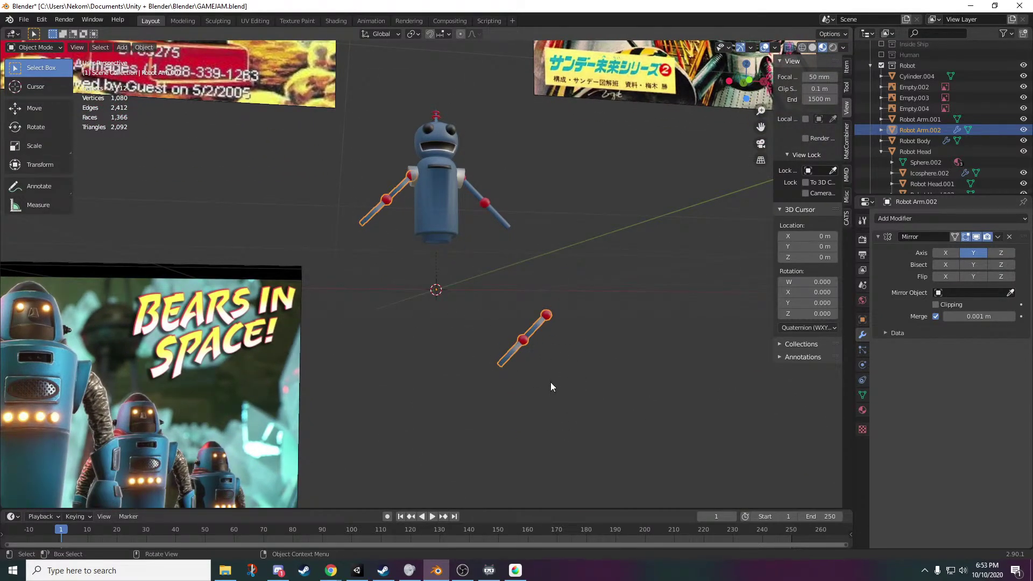
scroll(549, 379, "up", 3)
scroll(579, 398, "down", 1)
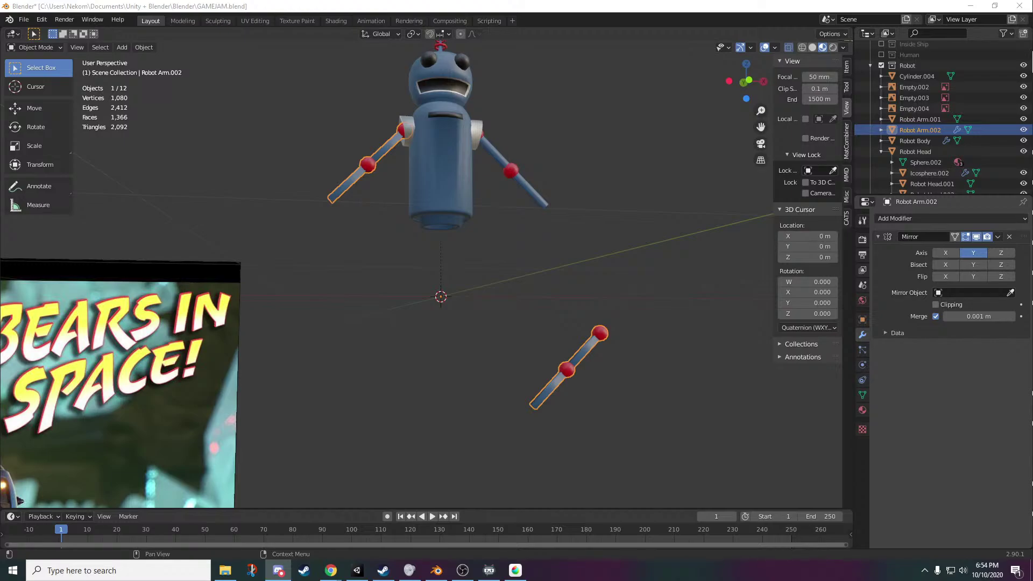
scroll(728, 460, "up", 3)
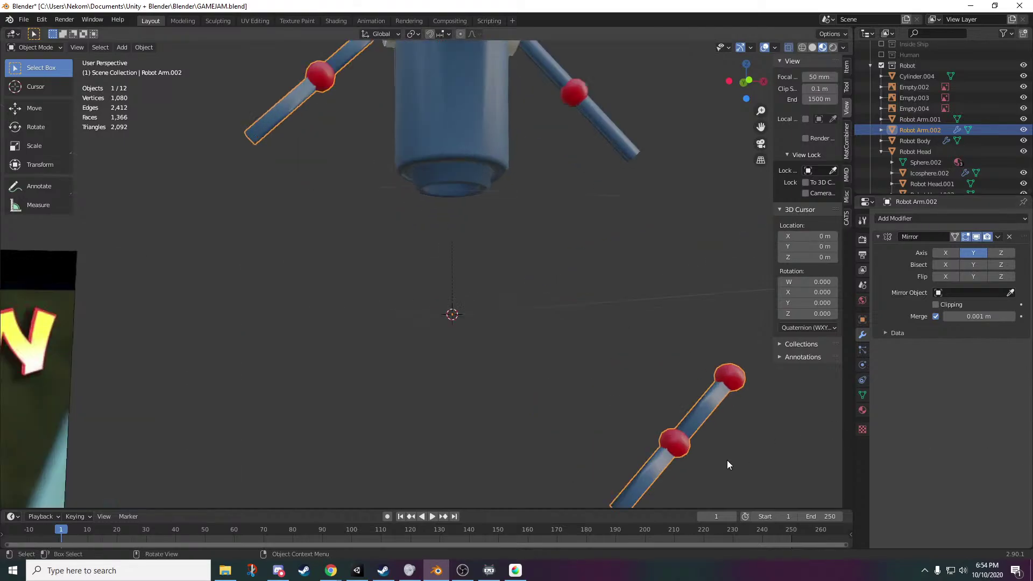
- Examine where the mirrored copy of the robot arm lies relative to the robot's body
scroll(618, 376, "down", 3)
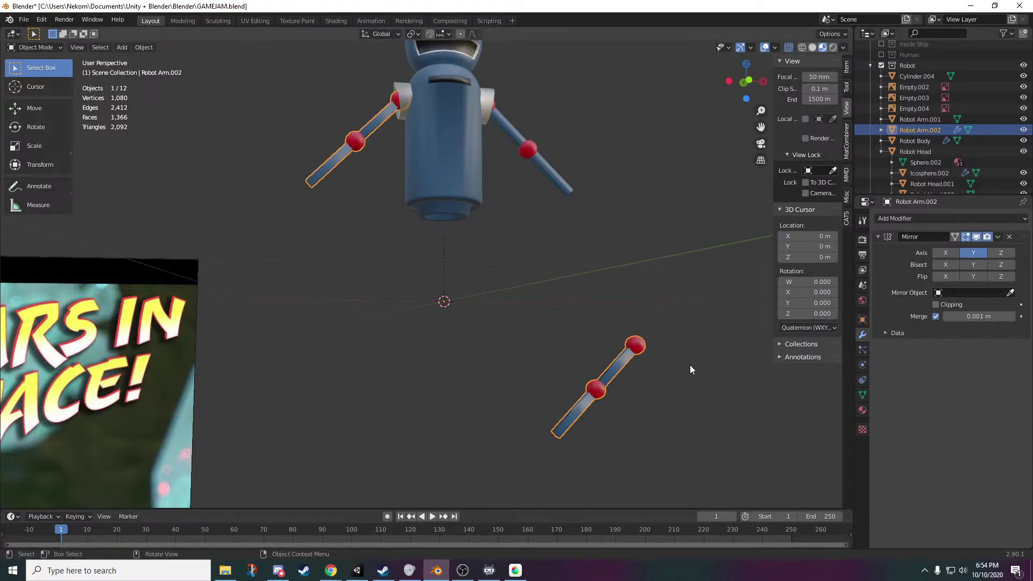
scroll(552, 306, "down", 2)
scroll(552, 302, "up", 4)
middle_click_drag(552, 239, 545, 273, "shift")
scroll(538, 405, "down", 3)
scroll(531, 447, "up", 3)
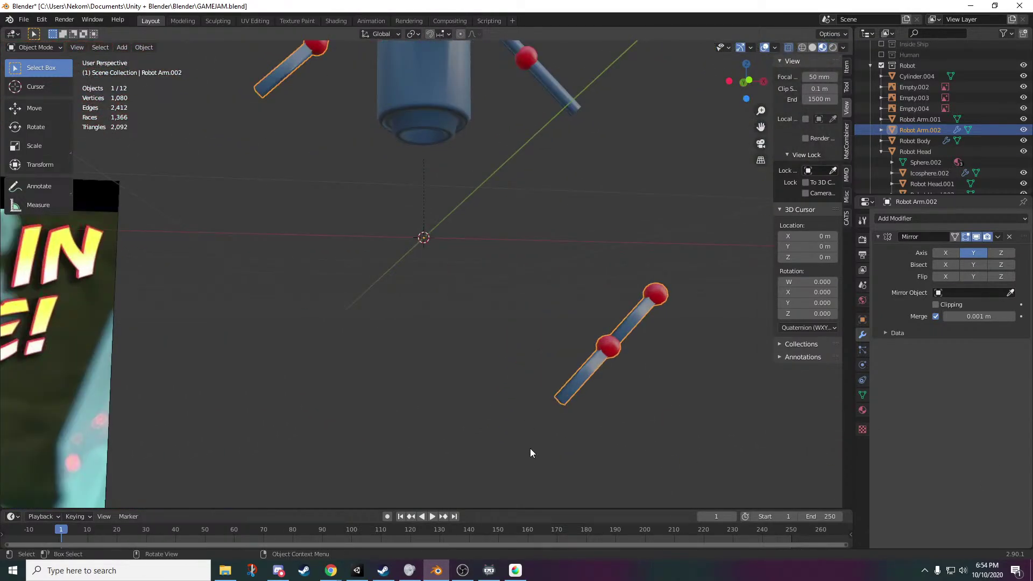
key("g")
right_click(637, 325)
scroll(463, 260, "up", 3)
scroll(468, 258, "down", 4)
middle_click_drag(527, 182, 518, 270, "shift")
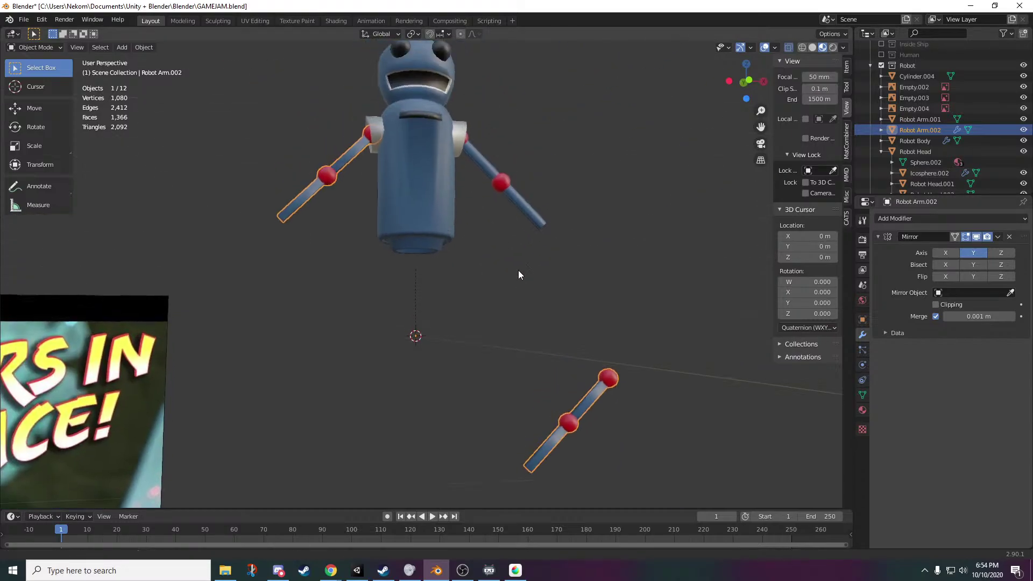
scroll(518, 270, "down", 2)
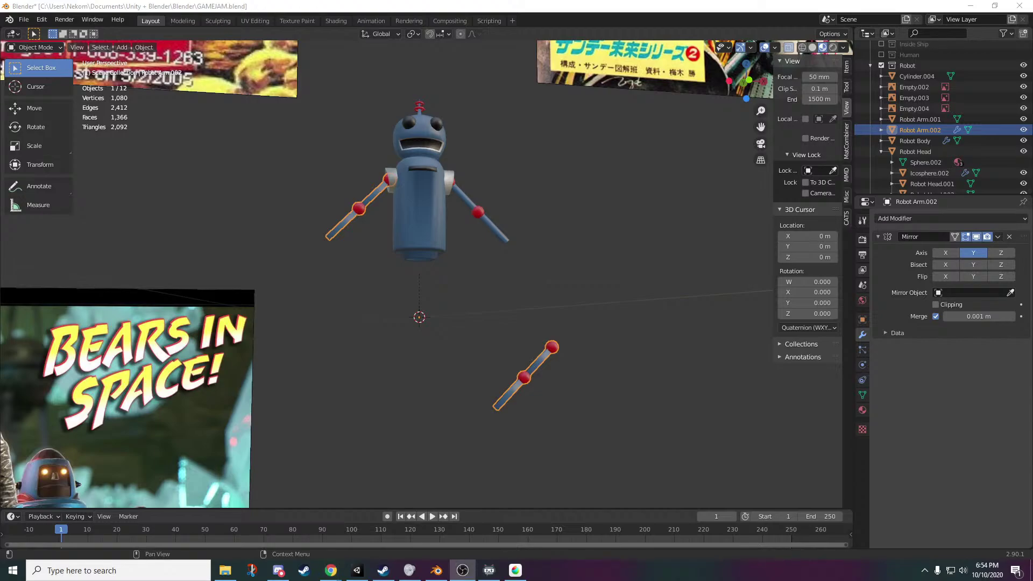
scroll(592, 366, "up", 2)
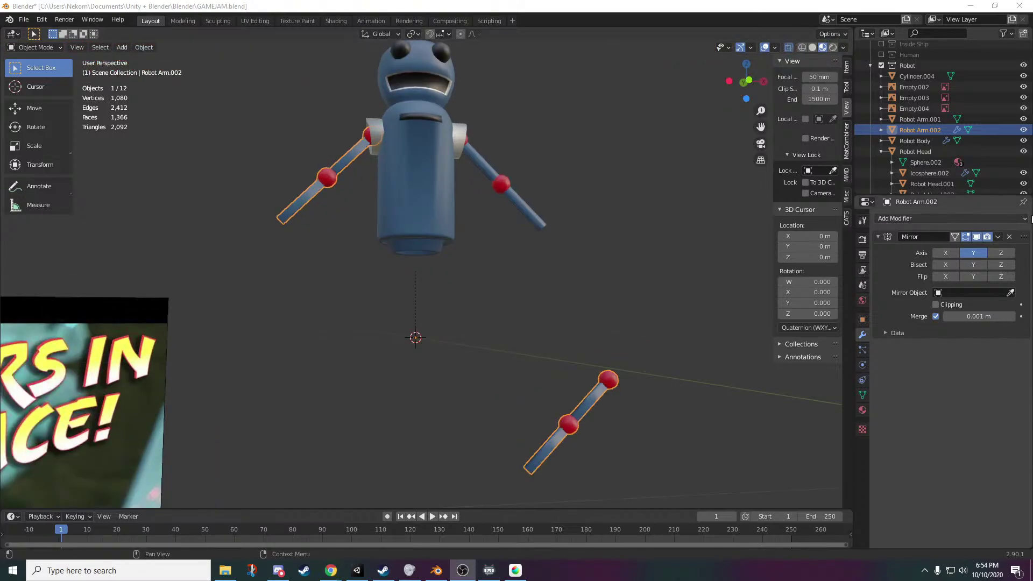
- Remove the Mirror modifier from Robot Arm.002
left_click(1010, 237)
scroll(361, 346, "up", 1)
left_click(1010, 237)
scroll(362, 346, "up", 1)
middle_click_drag(494, 199, 476, 336, "shift")
scroll(509, 311, "up", 3)
scroll(476, 332, "down", 3)
middle_click_drag(396, 376, 475, 369)
key("Tab")
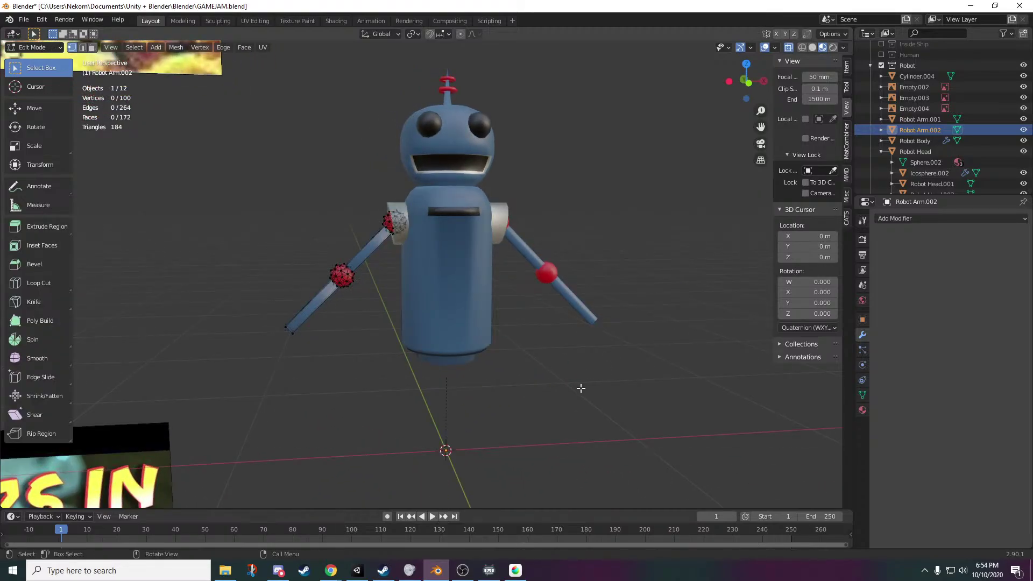
key("Tab")
- Delete Robot Arm.001, the separate arm on the opposite side of the robot's body
left_click(541, 263)
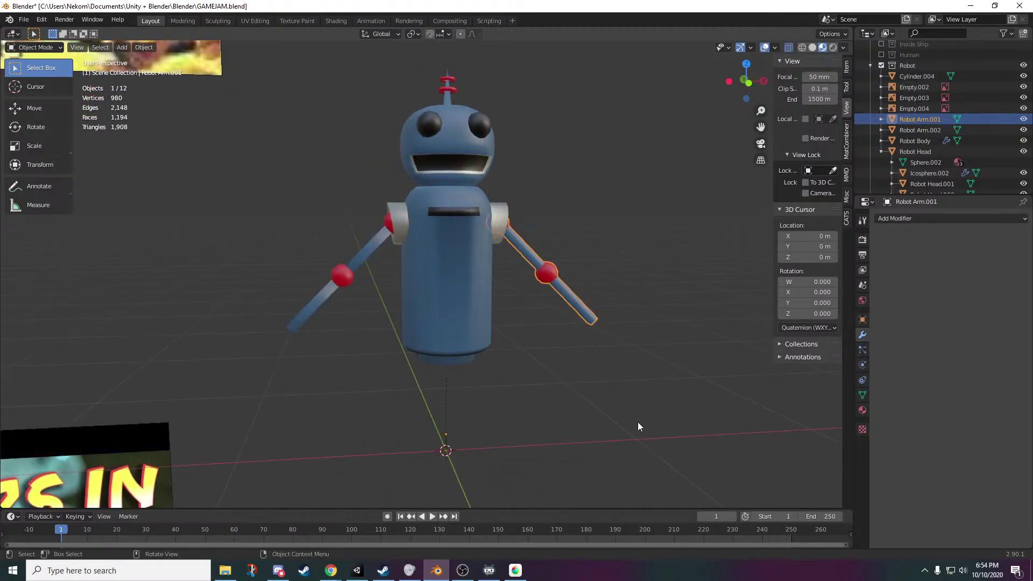
key("Delete")
scroll(383, 260, "down", 3)
left_click(391, 275)
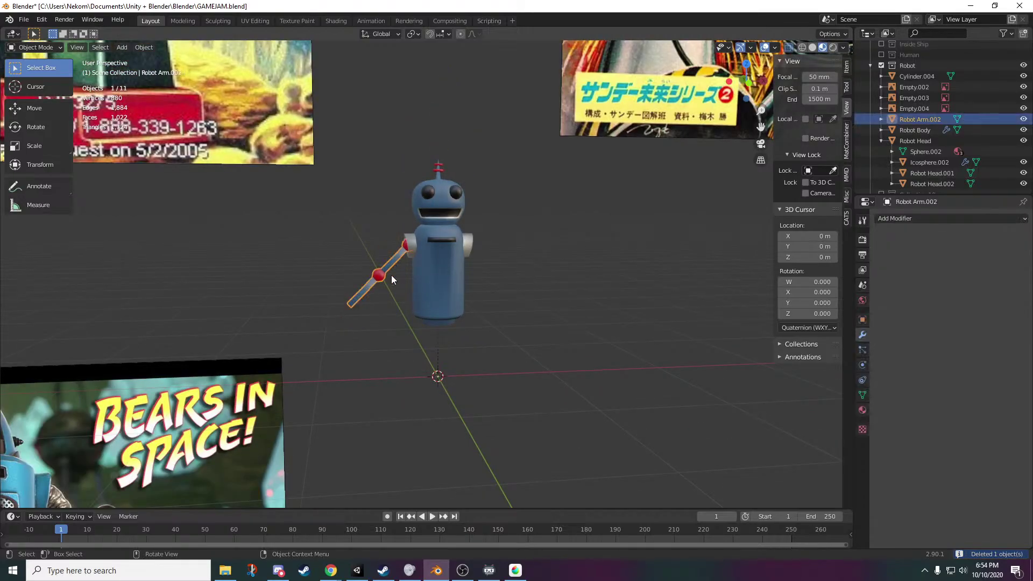
scroll(392, 275, "up", 4)
scroll(393, 399, "up", 4)
scroll(417, 368, "down", 6)
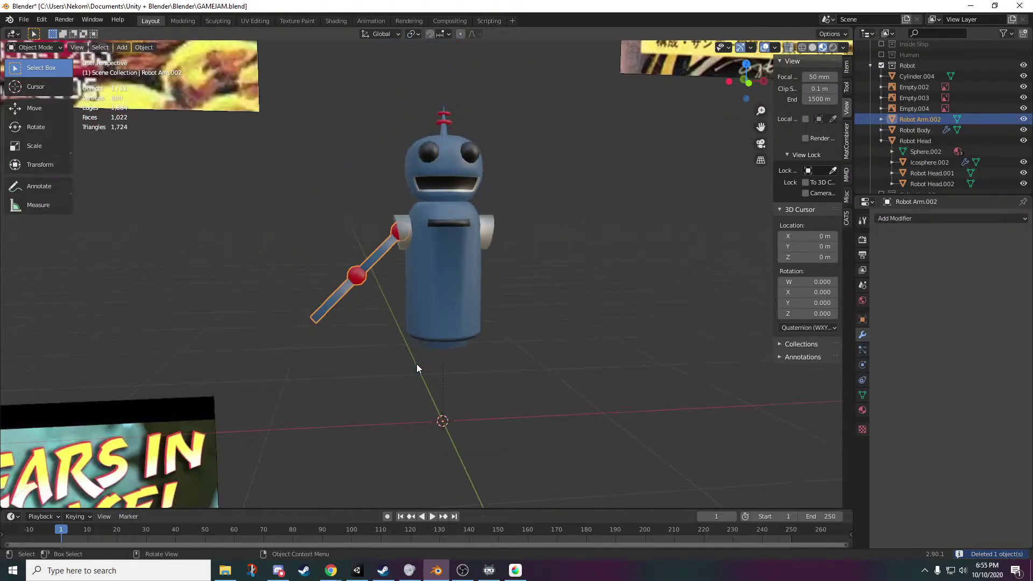
left_click(143, 48)
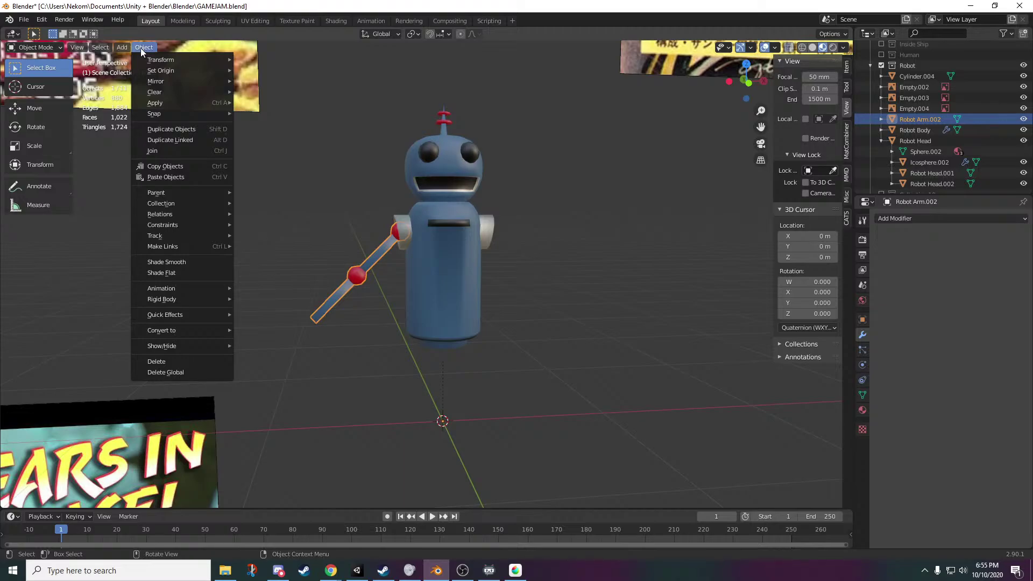
left_click(499, 416)
scroll(432, 350, "up", 4)
scroll(502, 449, "down", 3)
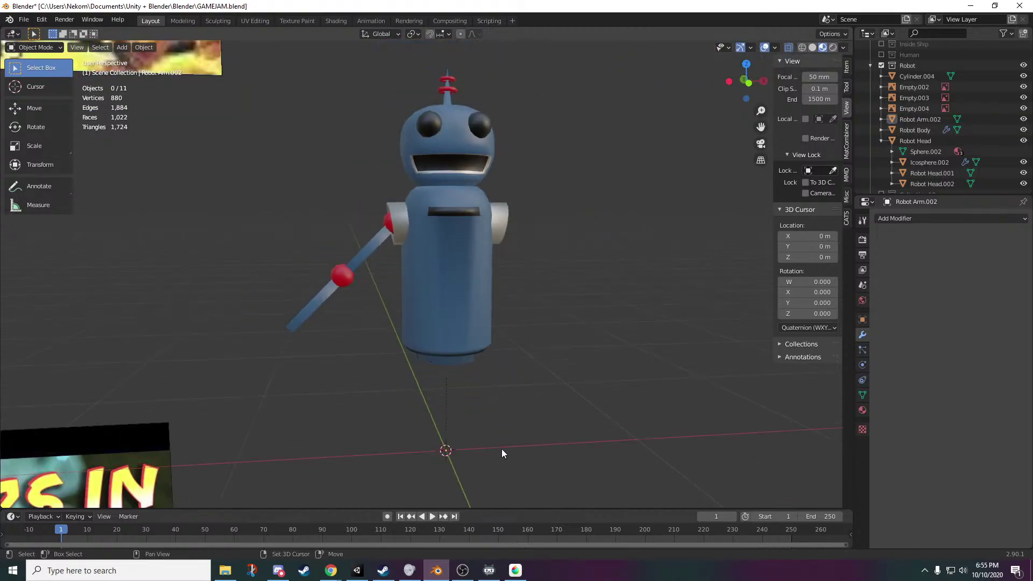
scroll(563, 372, "up", 3)
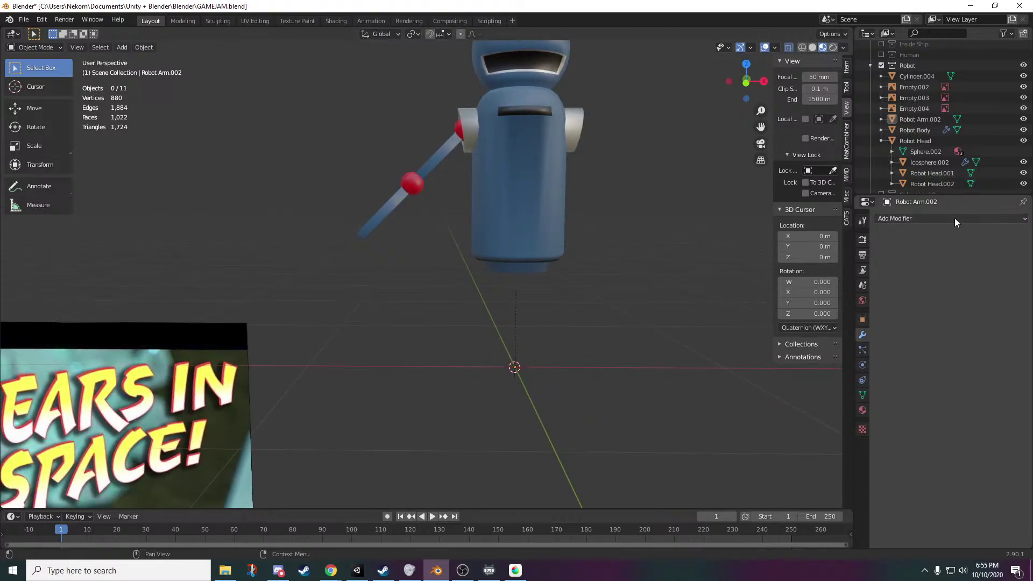
- Try adding a UV sphere at the world origin, and delete it again
key("shift+a")
mouse_move(597, 338)
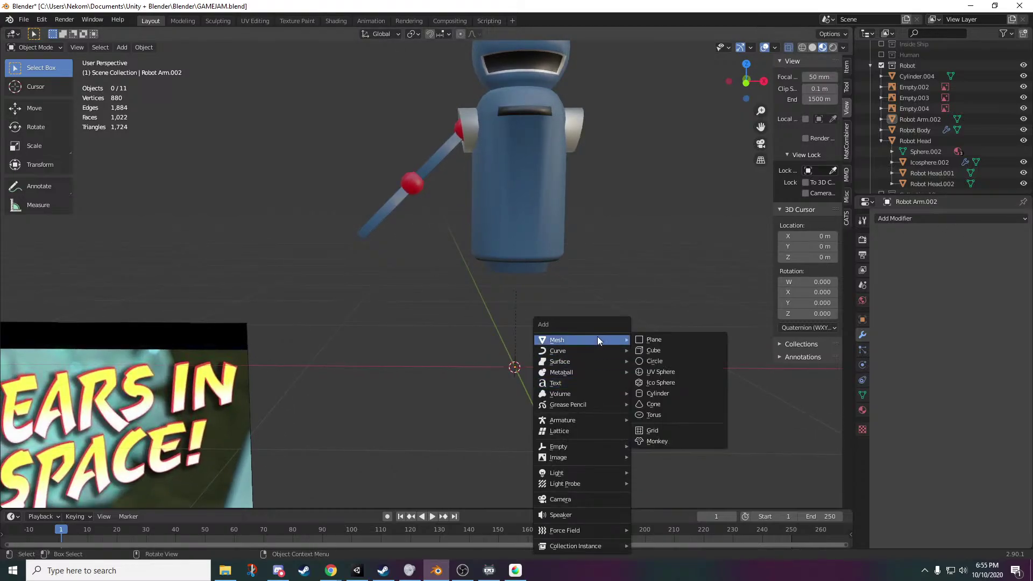
left_click(663, 373)
scroll(534, 357, "down", 5)
key("Delete")
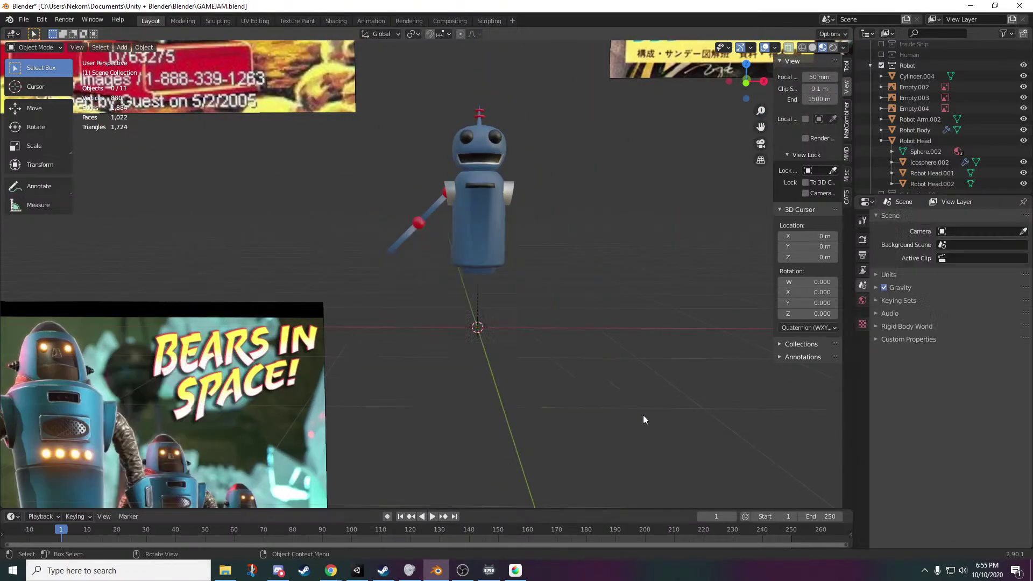
- Add an ico sphere with 2 subdivisions at the world origin and set its radius to 0.08 m
scroll(525, 392, "up", 3)
key("shift+a")
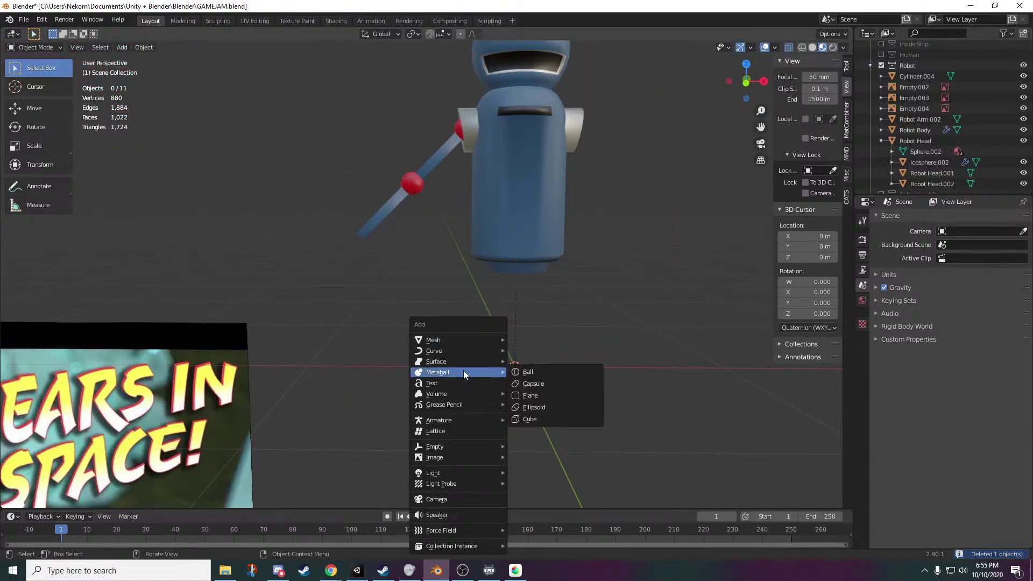
mouse_move(472, 337)
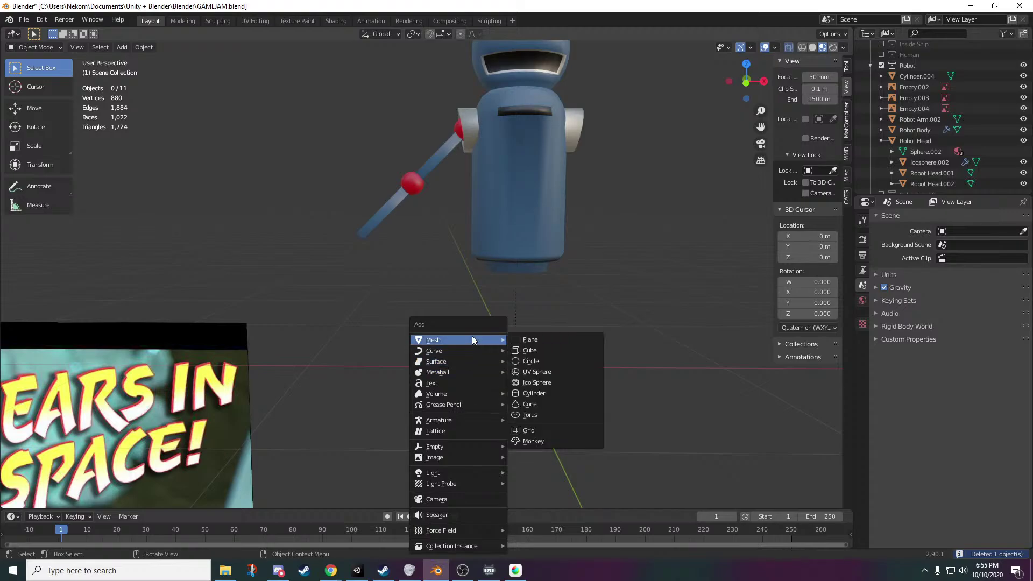
left_click(531, 383)
scroll(559, 377, "down", 4)
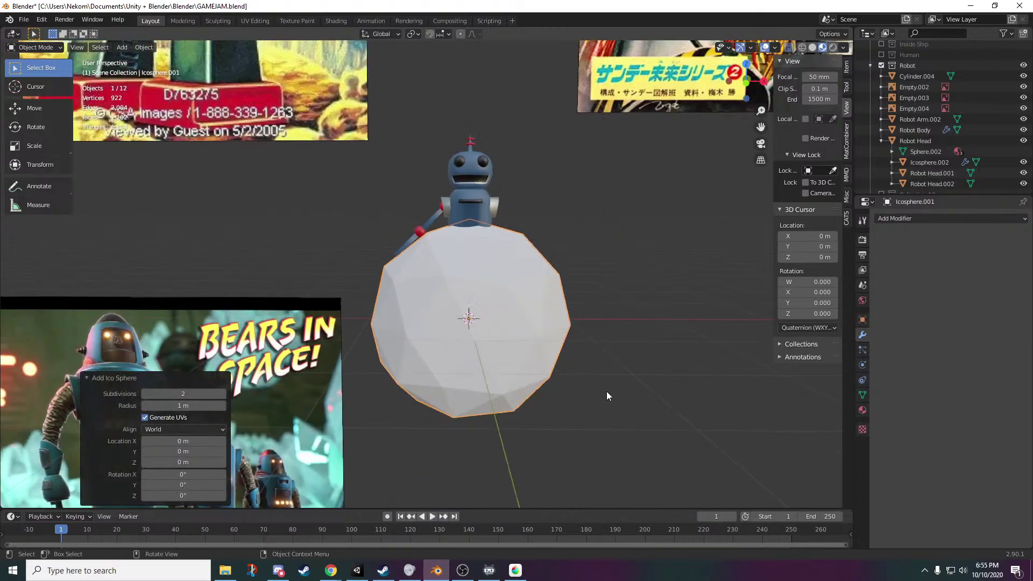
scroll(635, 404, "up", 4)
scroll(619, 347, "down", 2)
scroll(595, 483, "up", 3)
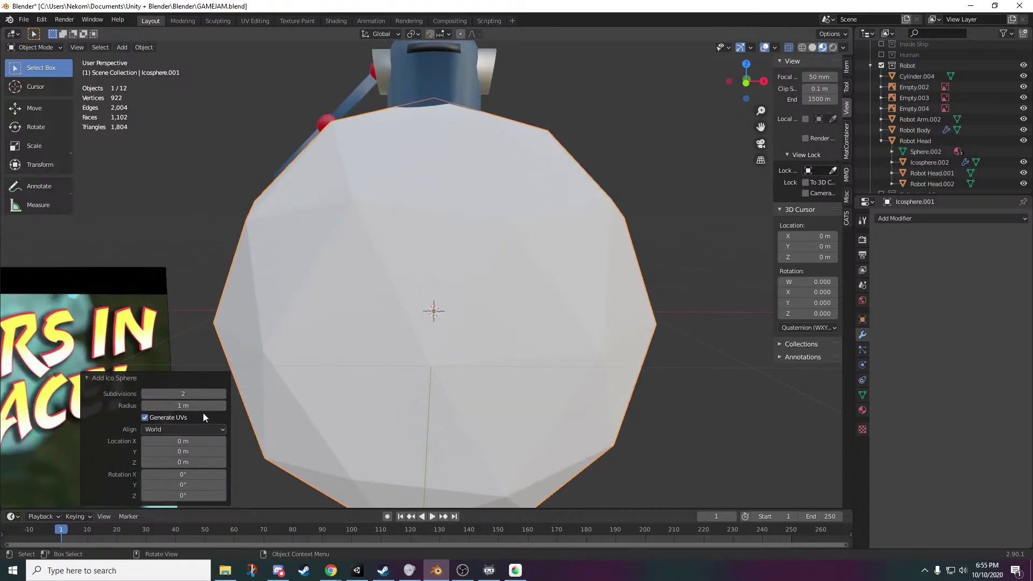
left_click_drag(183, 405, 141, 405)
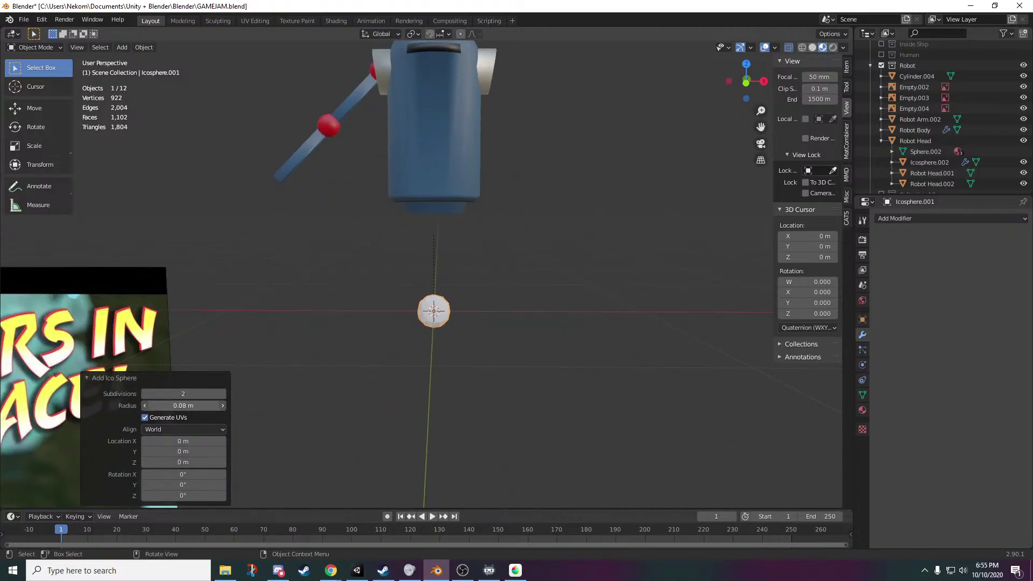
scroll(441, 296, "up", 6)
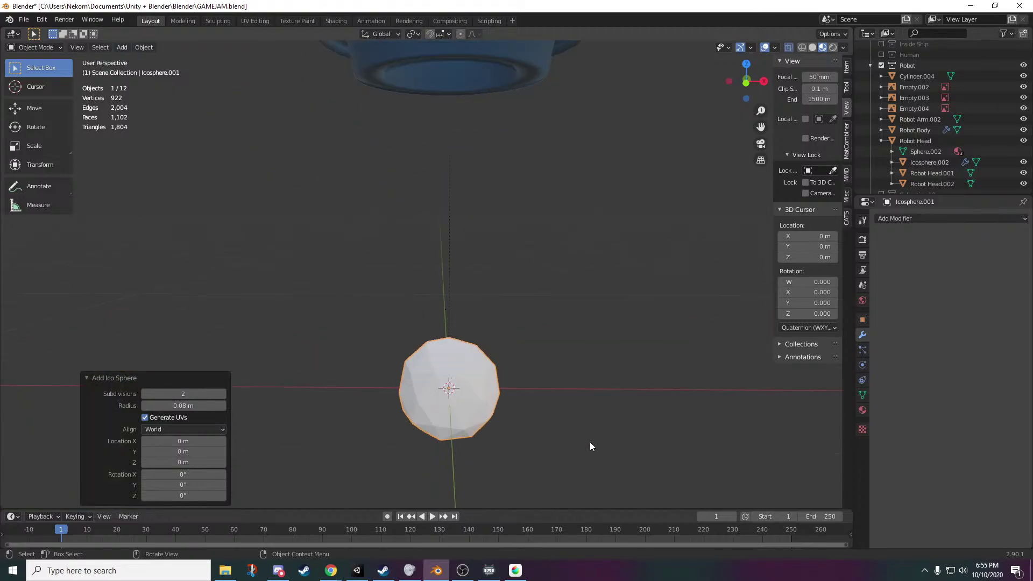
- Try smooth shading on the 2-subdivision ico sphere, and delete the sphere
middle_click_drag(589, 442, 554, 326, "shift")
scroll(457, 420, "up", 3)
middle_click_drag(457, 426, 503, 417)
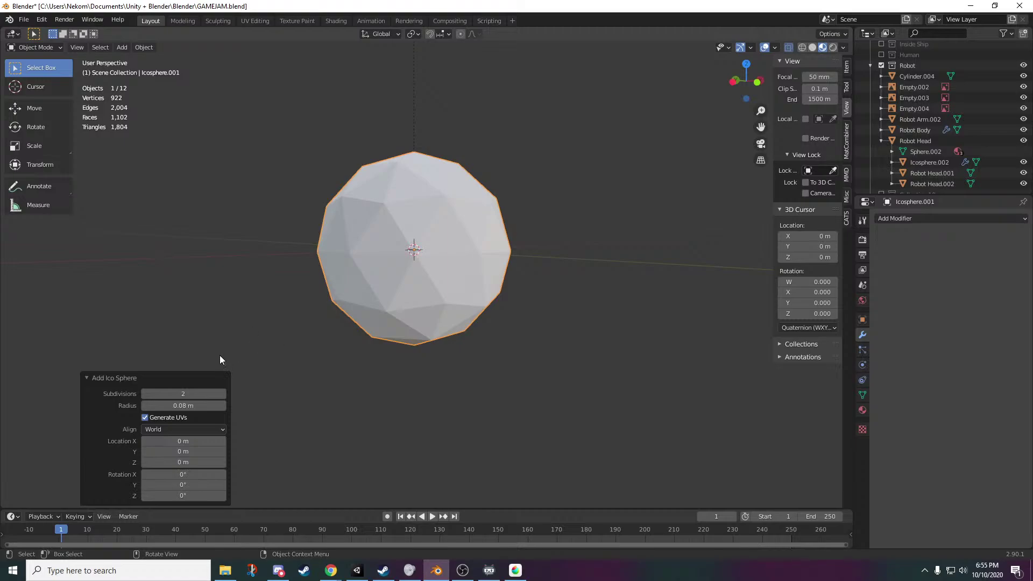
right_click(377, 301)
left_click(382, 291)
scroll(515, 353, "down", 3)
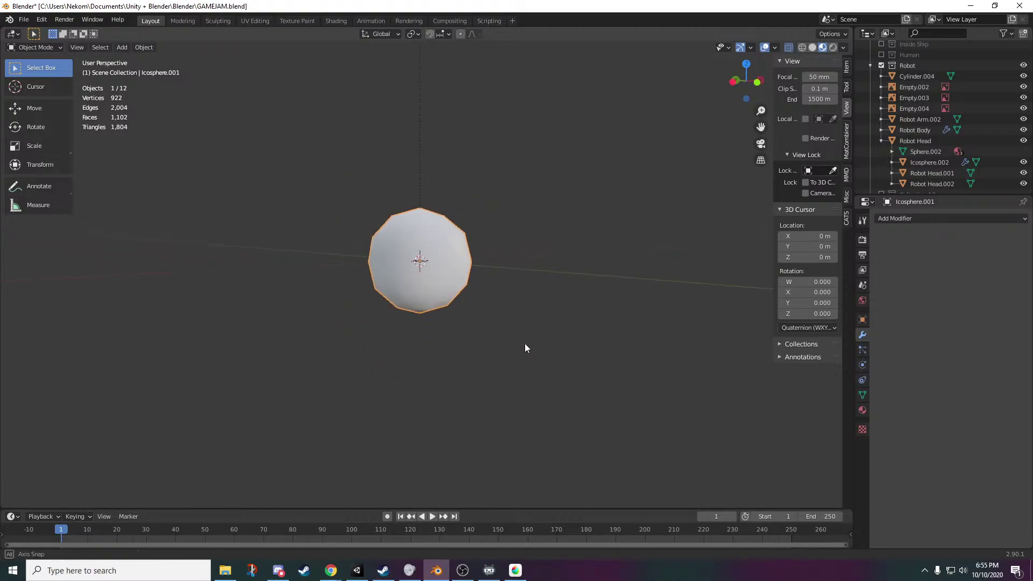
middle_click_drag(525, 343, 491, 344)
key("Delete")
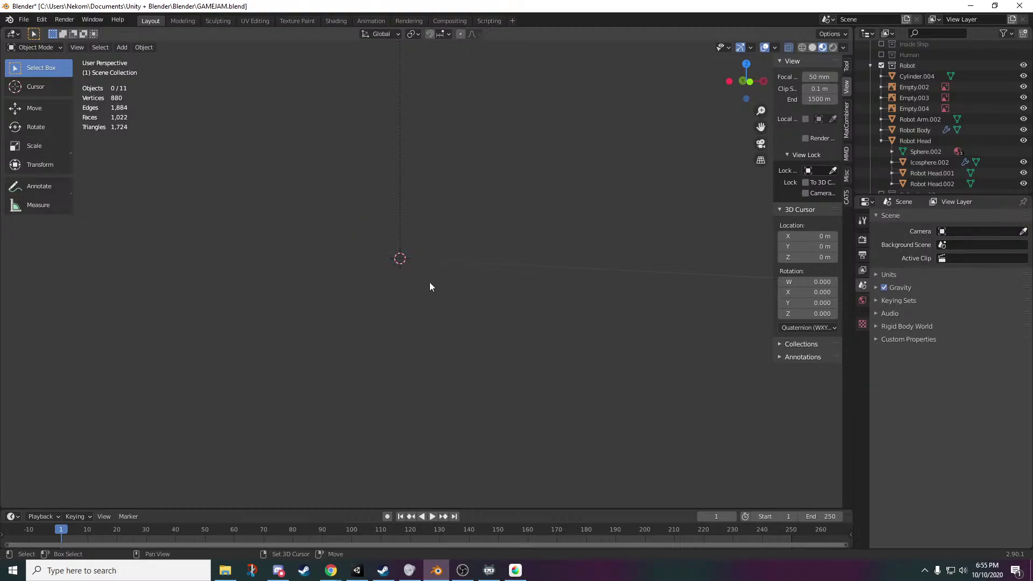
- Add a new ico sphere of 0.08 m radius at the world origin and set its subdivisions to 3
key("shift+a")
mouse_move(431, 285)
left_click(495, 325)
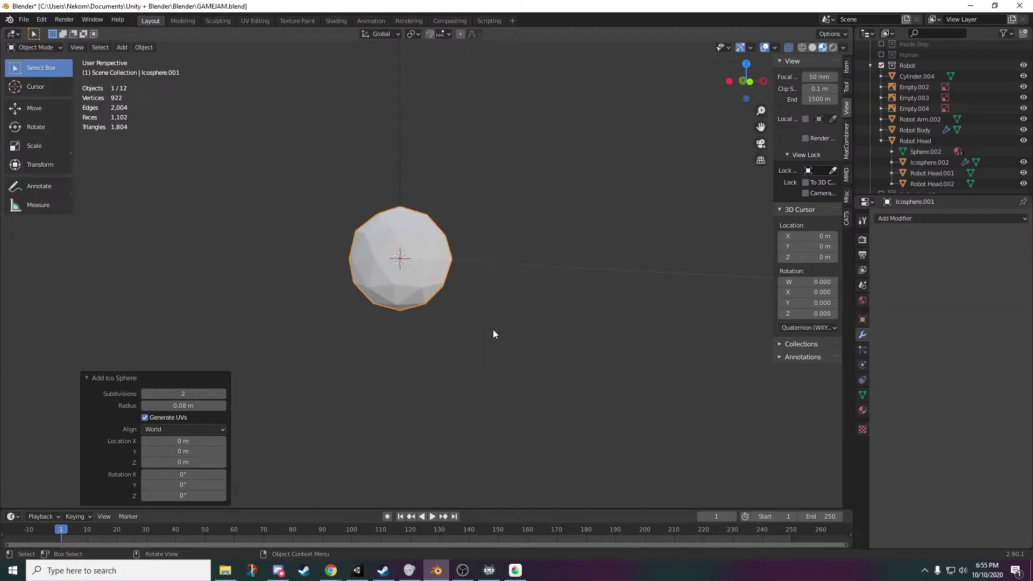
left_click(223, 394)
scroll(516, 366, "up", 5)
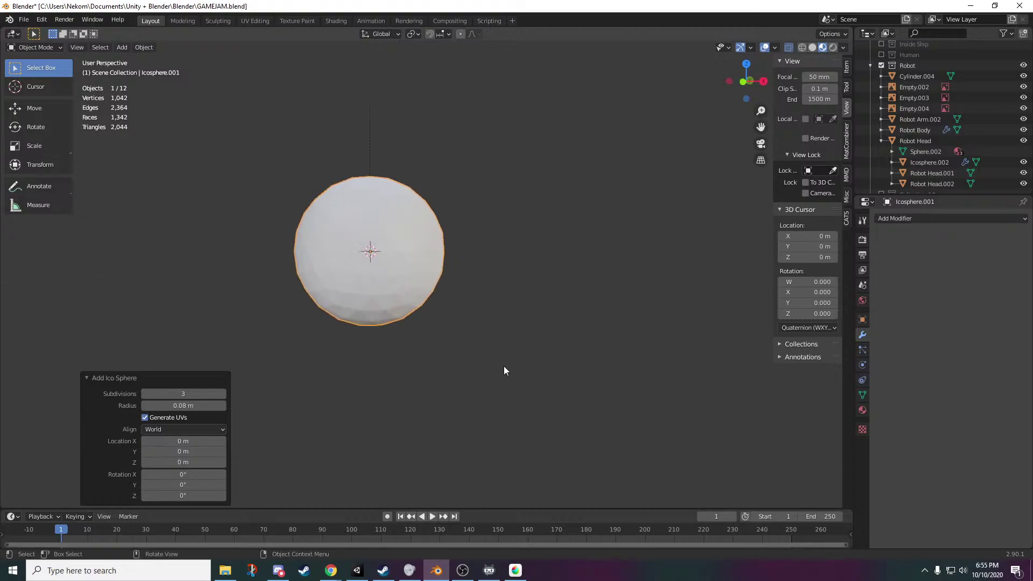
- Move the ico sphere about 0.94 m up along the Z axis, into the robot's body
middle_click_drag(385, 385, 434, 373)
scroll(446, 384, "down", 4)
scroll(434, 374, "down", 3)
middle_click_drag(512, 365, 493, 369)
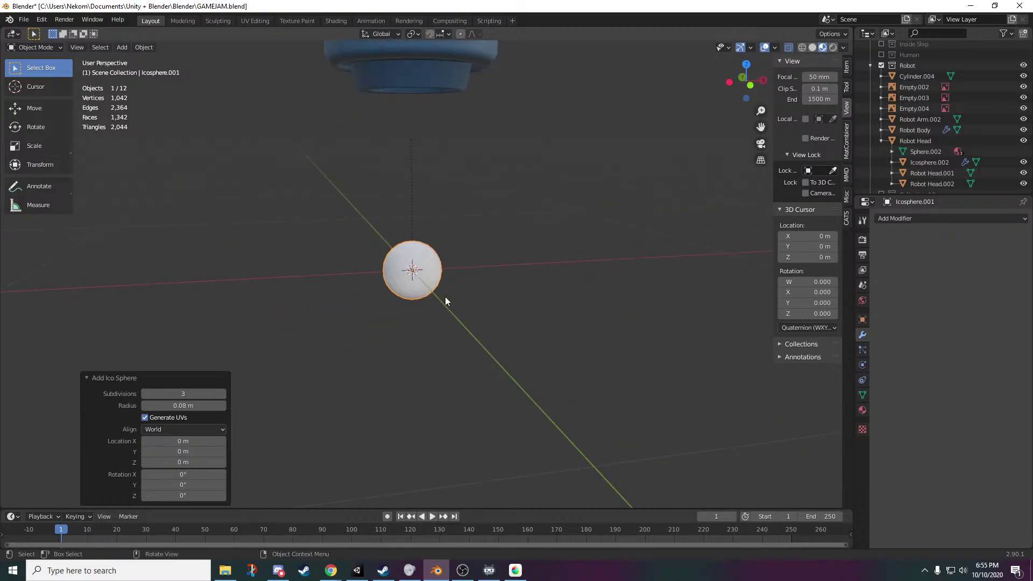
scroll(473, 324, "down", 3)
key("g")
key("z")
left_click(482, 153)
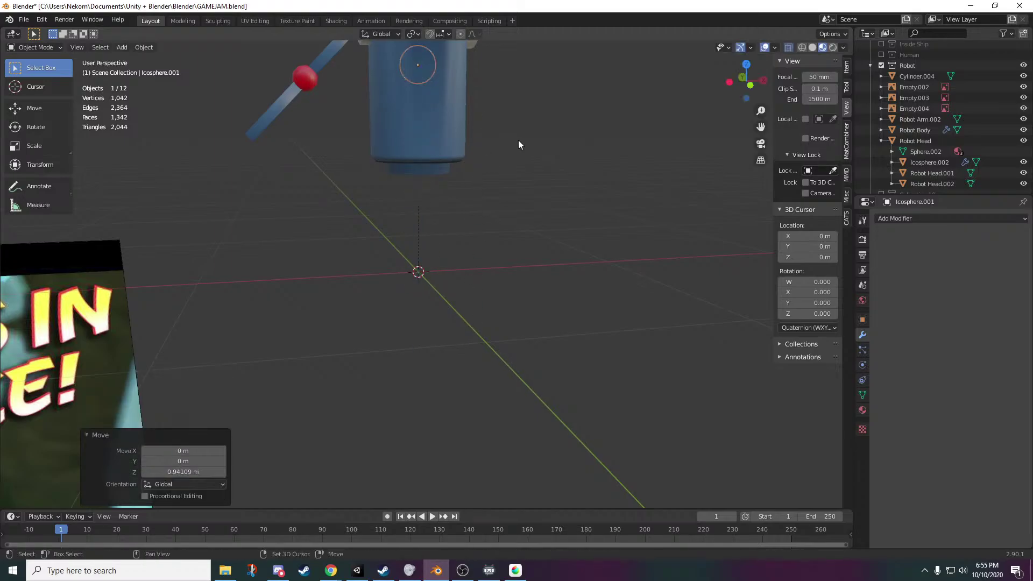
middle_click_drag(518, 140, 522, 403)
scroll(428, 293, "up", 2)
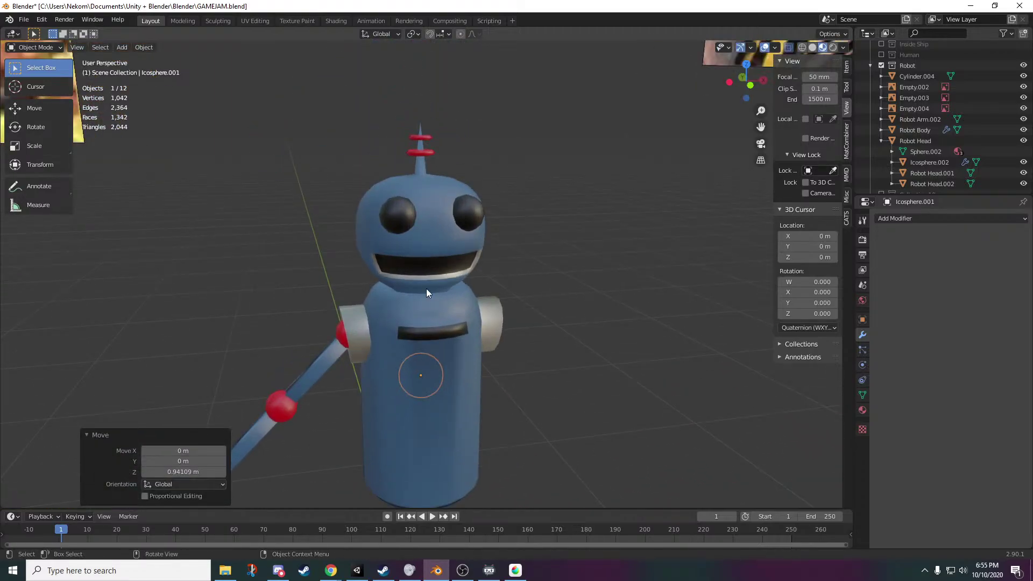
- Inspect the robot's eyes and the mesh of its body in Edit Mode
left_click(398, 222)
scroll(495, 414, "up", 1)
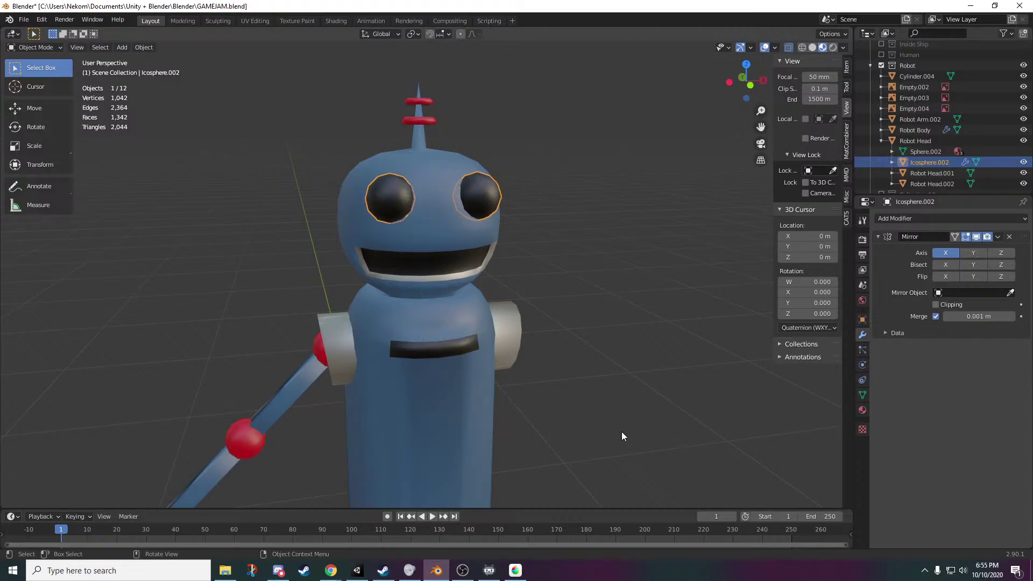
middle_click_drag(622, 436, 628, 249)
left_click(449, 243)
key("Tab")
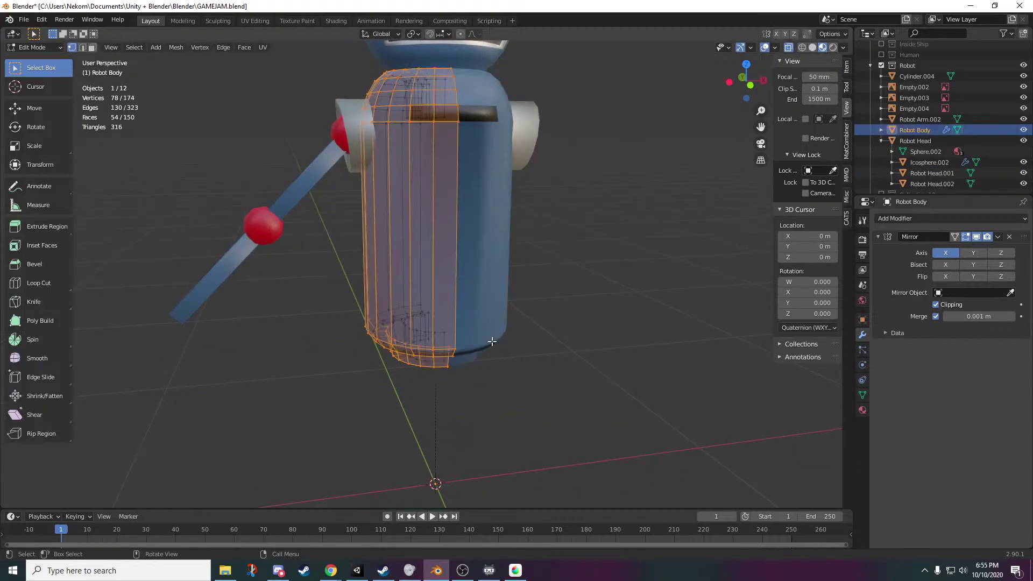
middle_click_drag(473, 345, 487, 343)
key("Tab")
mouse_move(493, 414)
middle_mouse_down()
mouse_move(505, 290)
mouse_move(495, 417)
middle_mouse_up()
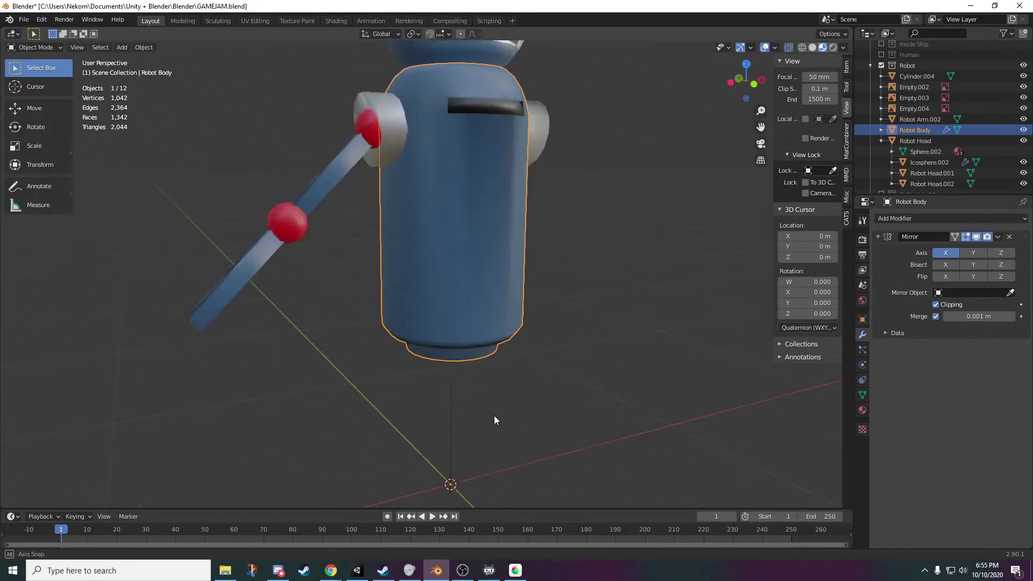
- Hide the robot body to check the ico sphere's mesh inside it, and unhide the body again
left_click(1024, 129)
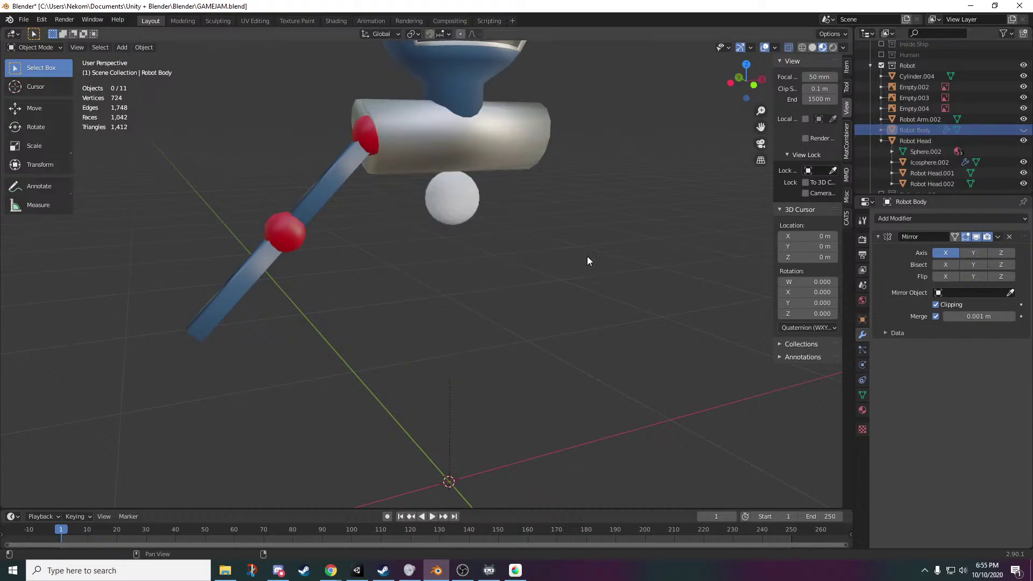
left_click(461, 207)
key("Tab")
middle_click_drag(459, 355, 479, 351)
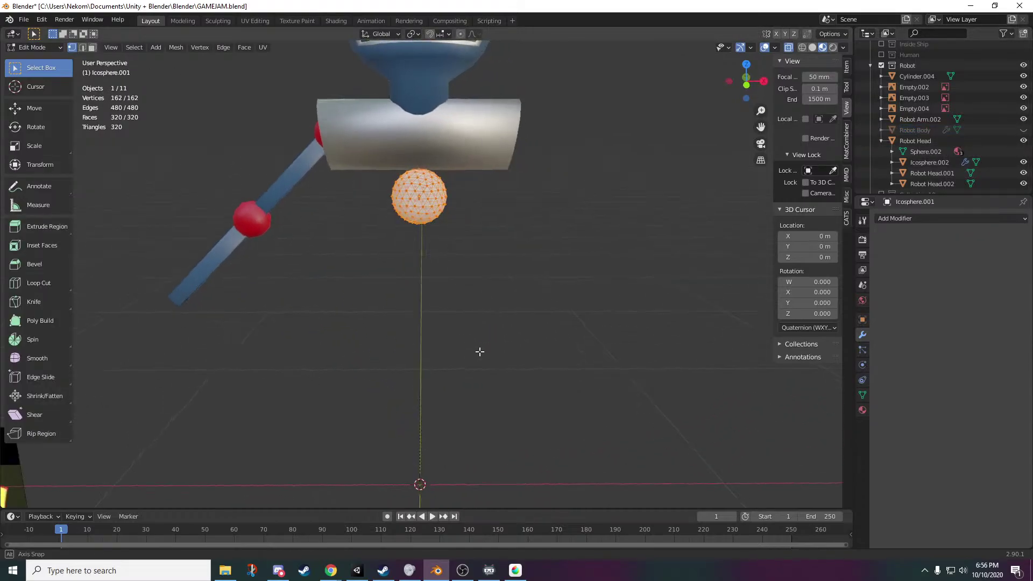
key("Tab")
key("alt+h")
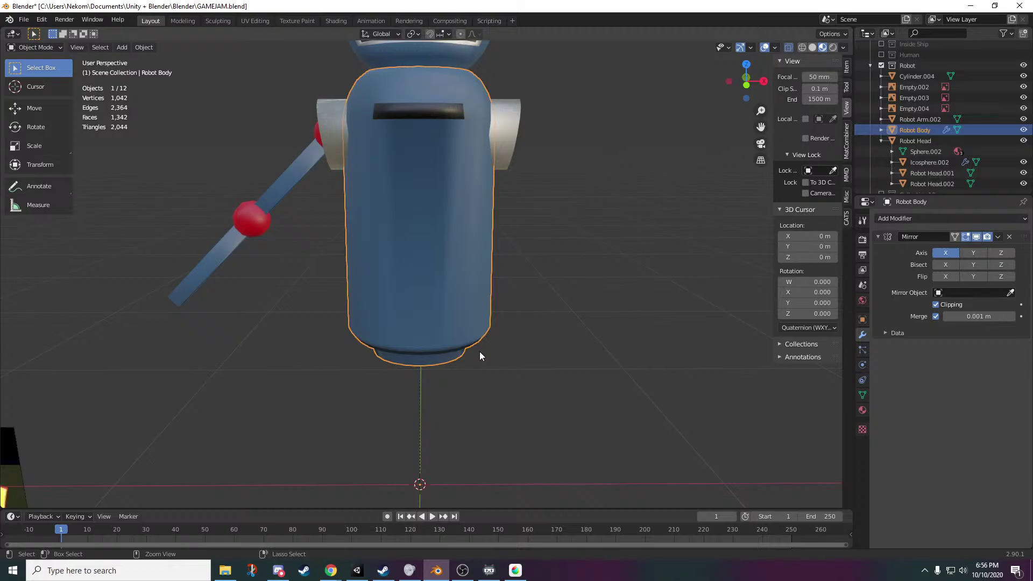
- Undo the recent actions back to before the ico sphere's upward move
key("ctrl+z")
key("ctrl+z")
key("ctrl+z")
key("ctrl+z")
key("ctrl+z")
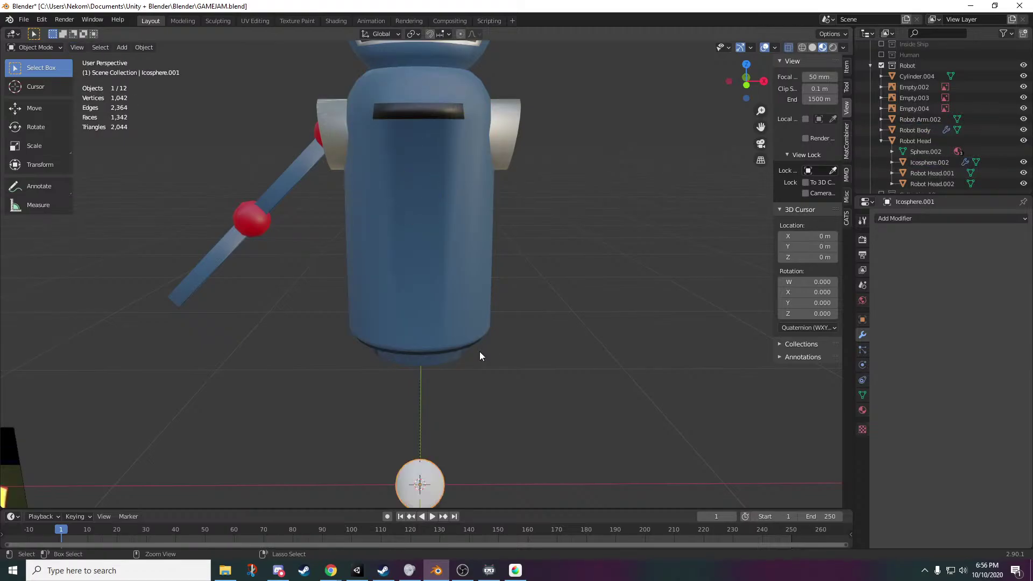
- Move the ico sphere's mesh in Edit Mode about 0.33 m up along Z and about 0.37 m along negative X
middle_click_drag(505, 448, 605, 260)
key("Tab")
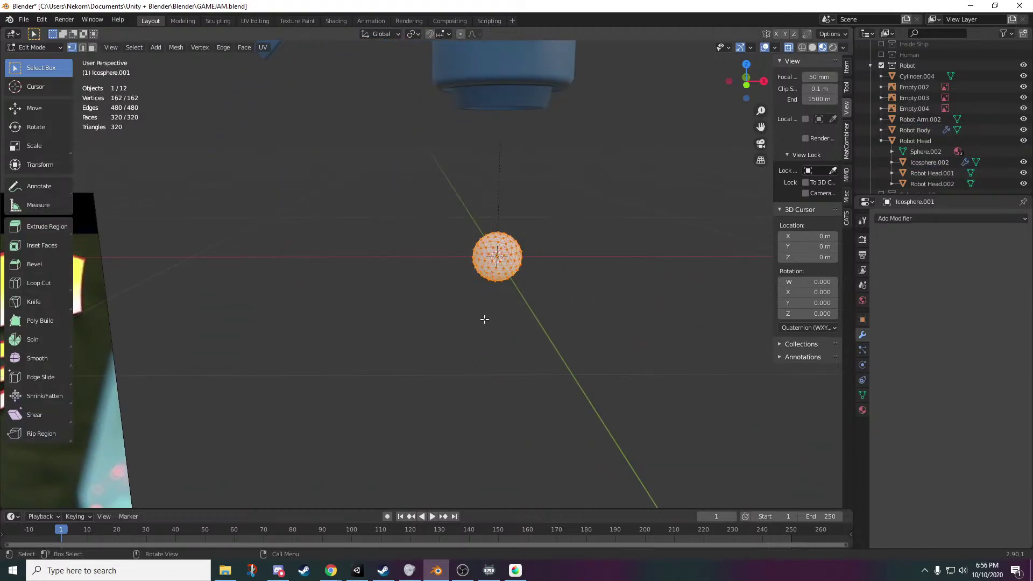
key("g")
key("z")
left_click(595, 129)
middle_click_drag(595, 129, 534, 367, "shift")
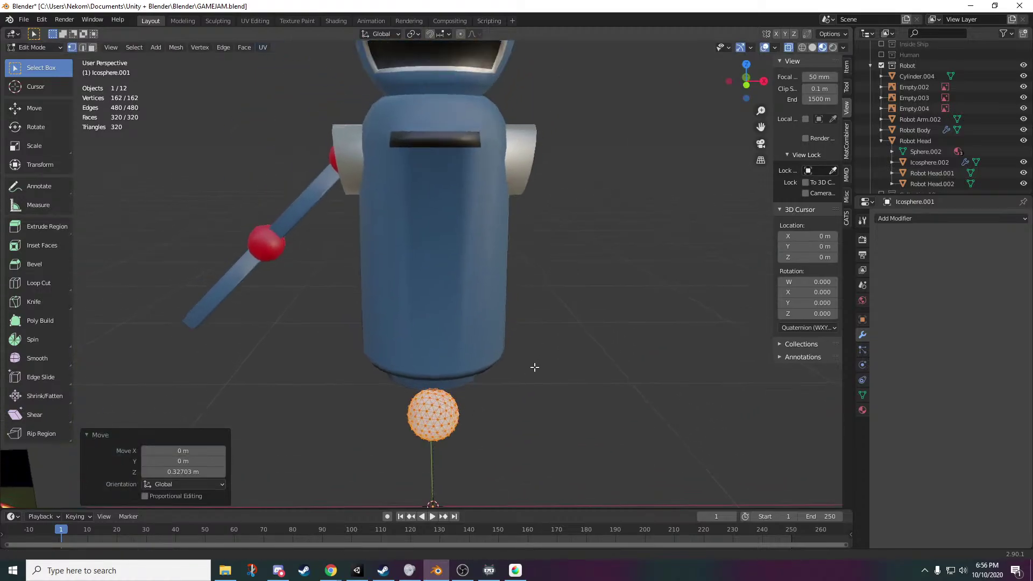
key("g")
key("x")
left_click(481, 360)
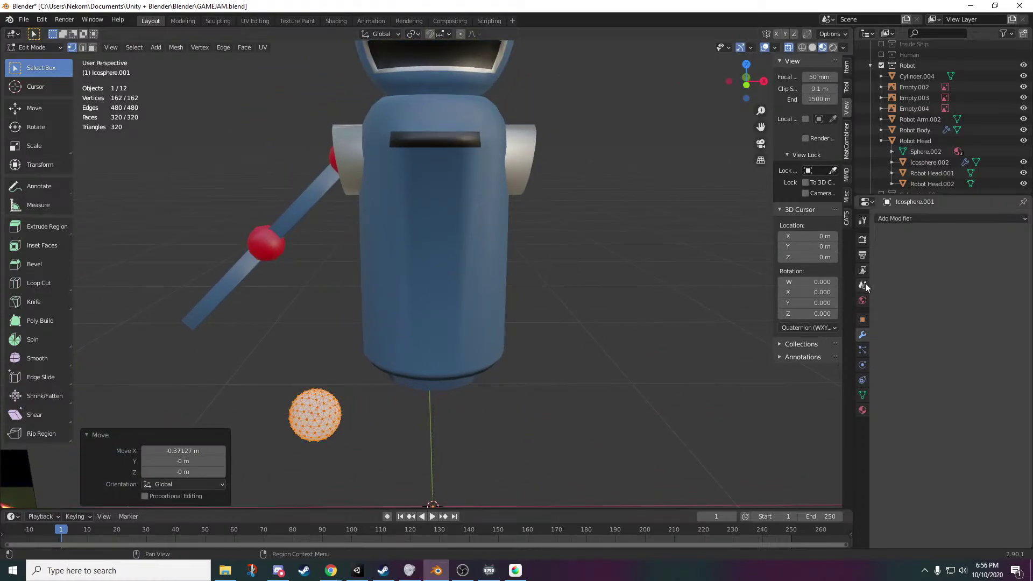
- Add a Mirror modifier on the X axis to the ico sphere
left_click(938, 218)
left_click(826, 326)
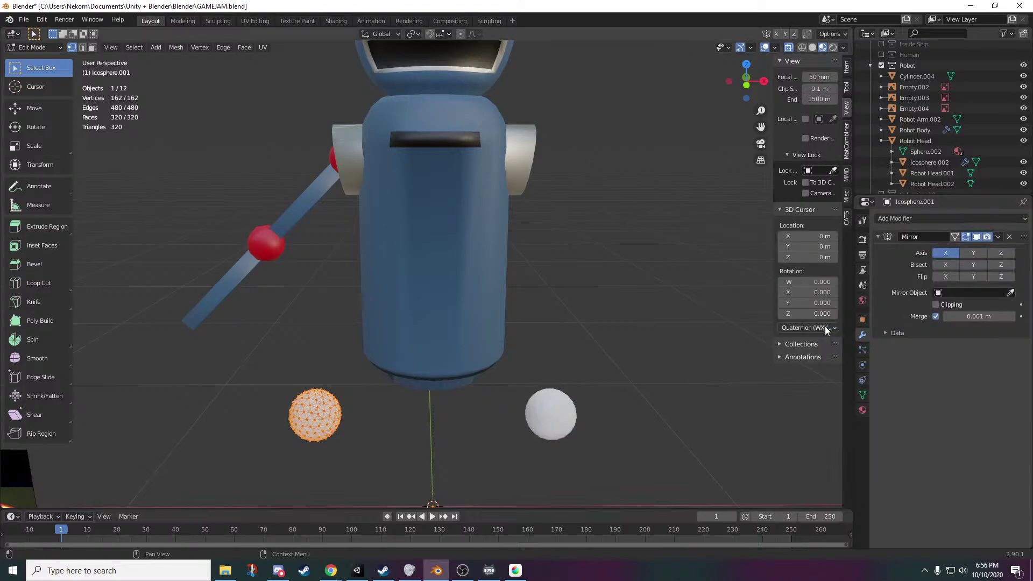
scroll(433, 409, "down", 5)
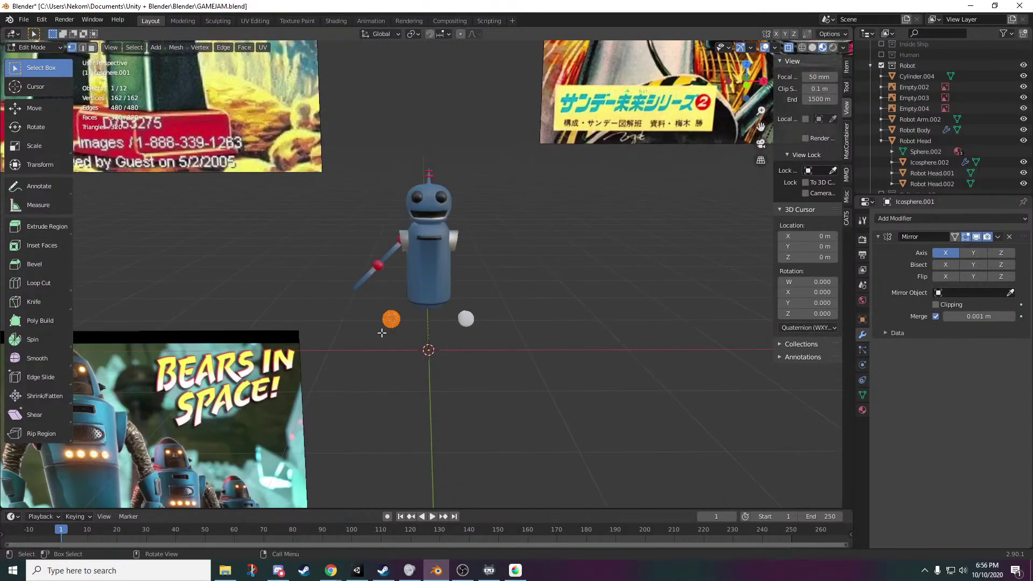
scroll(382, 333, "up", 5)
- Return to Object Mode and hide the Robot Arm.002 object
key("Tab")
left_click(1011, 117)
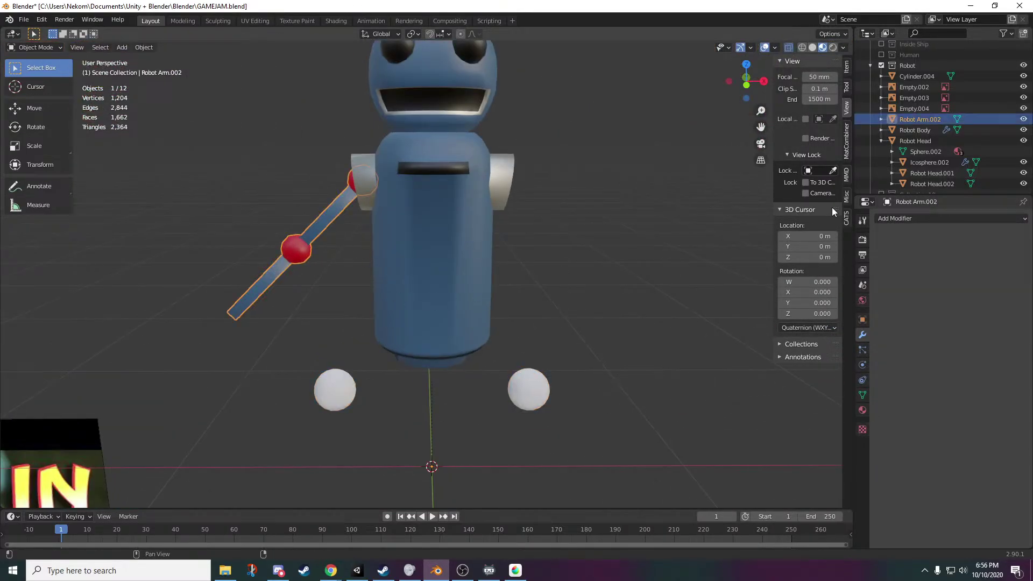
left_click(1024, 119)
- Move the mirrored ico spheres about 0.77 m up along Z to shoulder height
left_click(330, 405)
key("g")
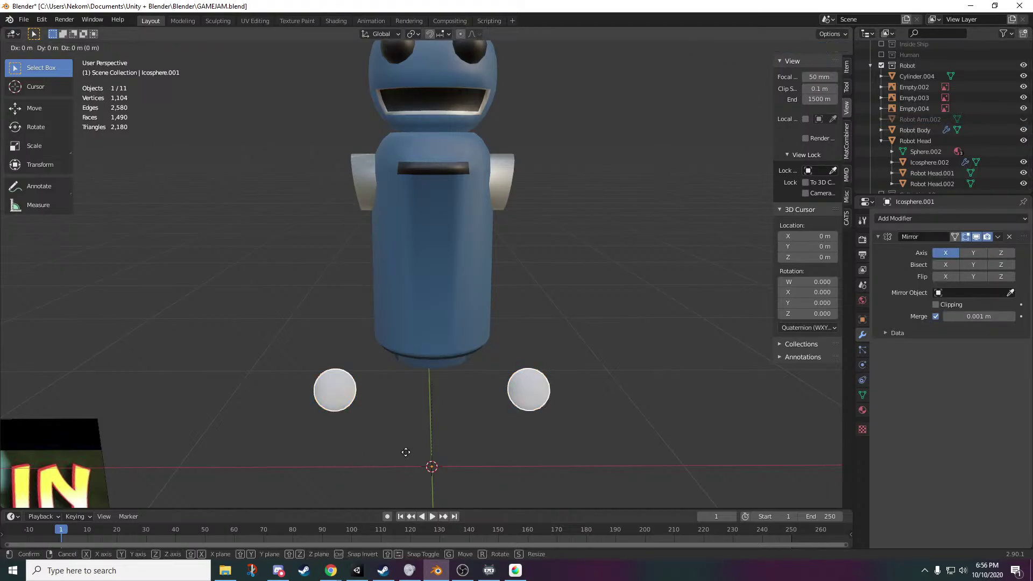
key("z")
left_click(392, 261)
scroll(369, 326, "up", 5)
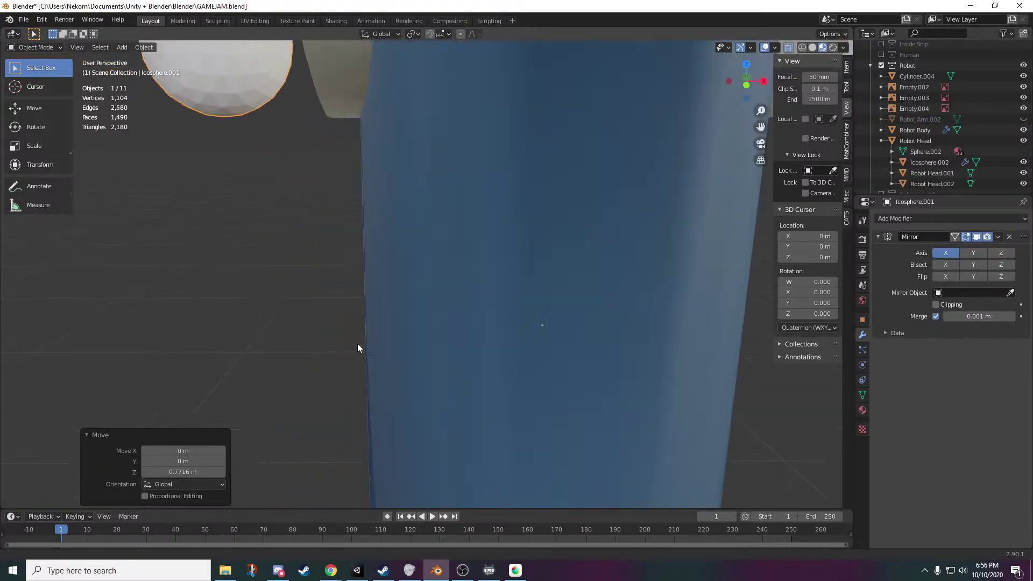
scroll(437, 408, "down", 4)
middle_click_drag(365, 353, 435, 404, "shift")
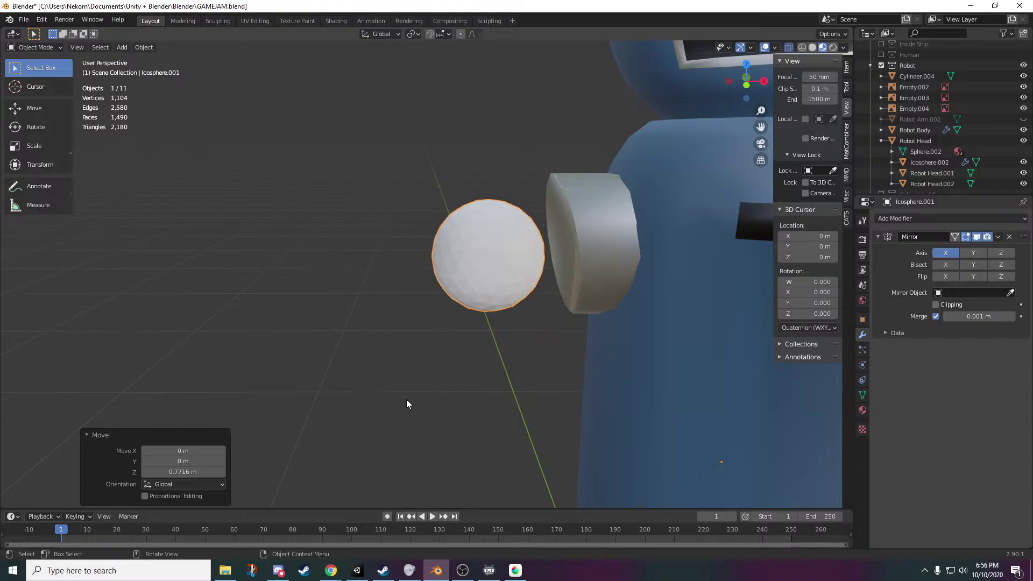
- Scale the whole mesh of the shoulder cylinder up uniformly by about 1.18
middle_click_drag(408, 400, 463, 301)
left_click(463, 301)
key("Tab")
middle_click_drag(500, 392, 683, 208)
key("a")
key("s")
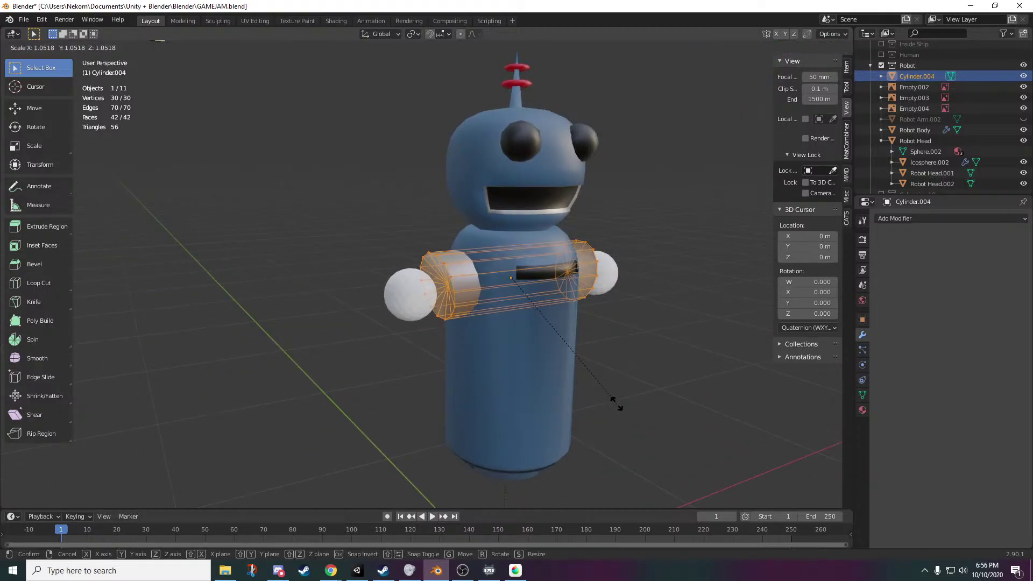
left_click(631, 416)
- Scale the shoulder cylinder's mesh along X by about 0.8
middle_click_drag(632, 418, 595, 387)
key("s")
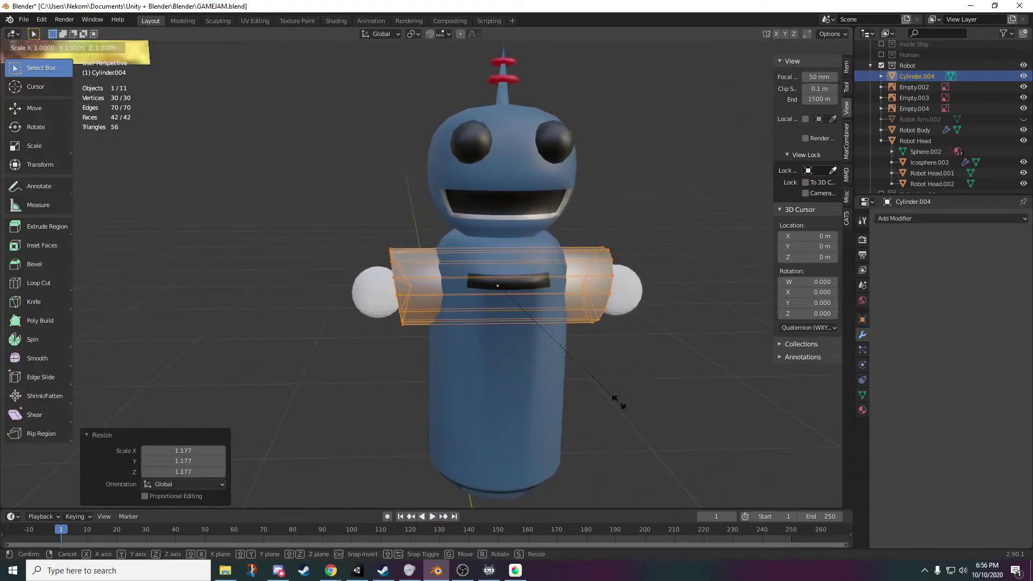
key("x")
left_click(579, 392)
scroll(492, 442, "up", 3)
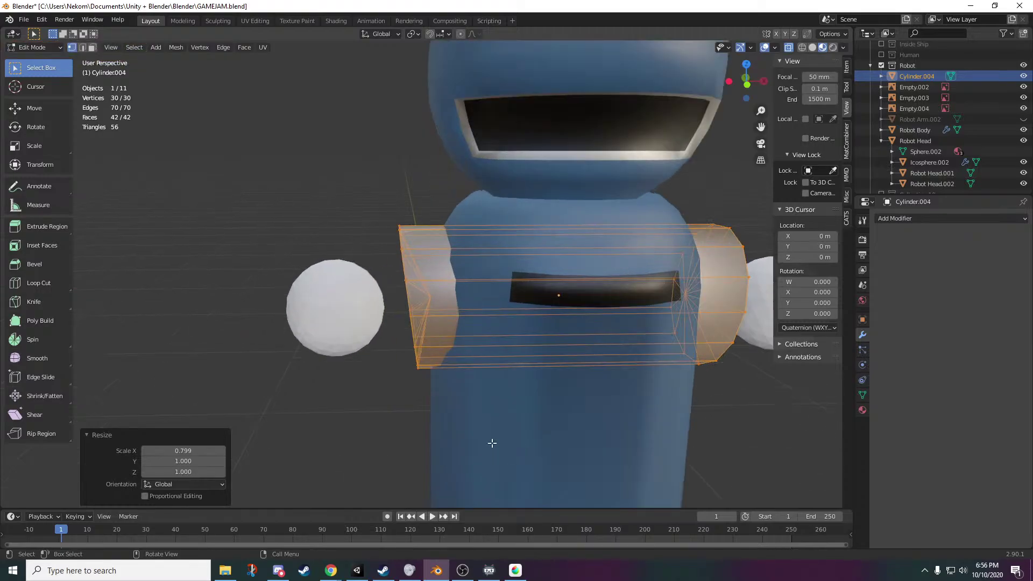
- Move the shoulder cylinder's mesh slightly downward on the robot's body and return to Object Mode
middle_click_drag(492, 443, 546, 438)
key("Tab")
middle_click_drag(627, 430, 573, 421)
key("Tab")
key("g")
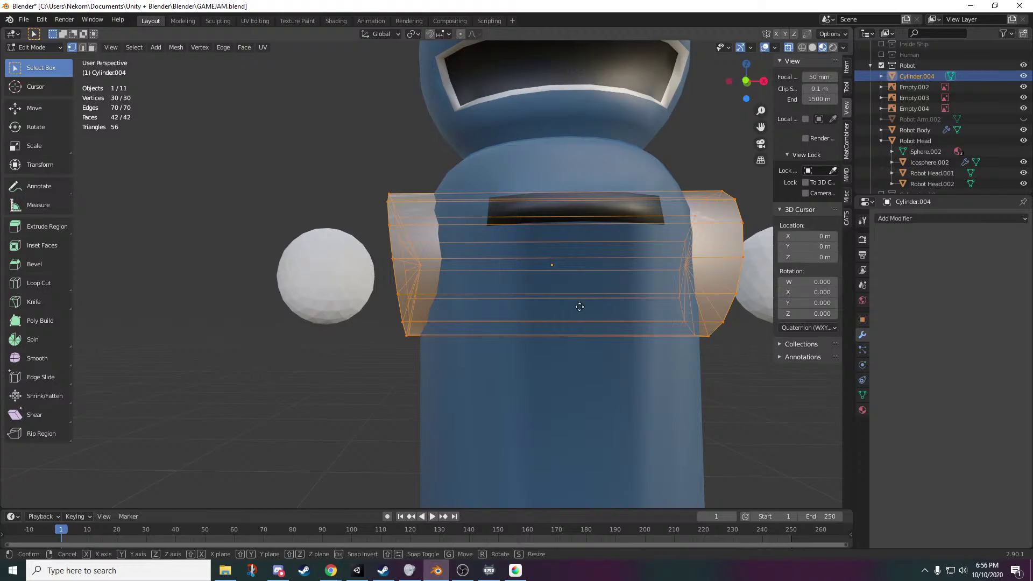
left_click(579, 323)
key("Tab")
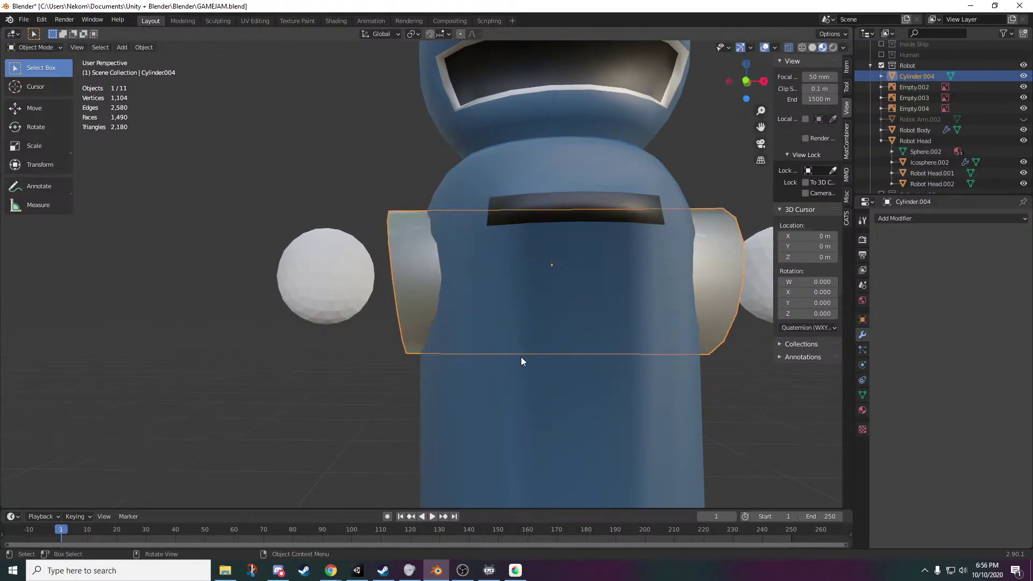
middle_click_drag(378, 372, 418, 373)
scroll(418, 373, "down", 4)
middle_click_drag(505, 404, 459, 400)
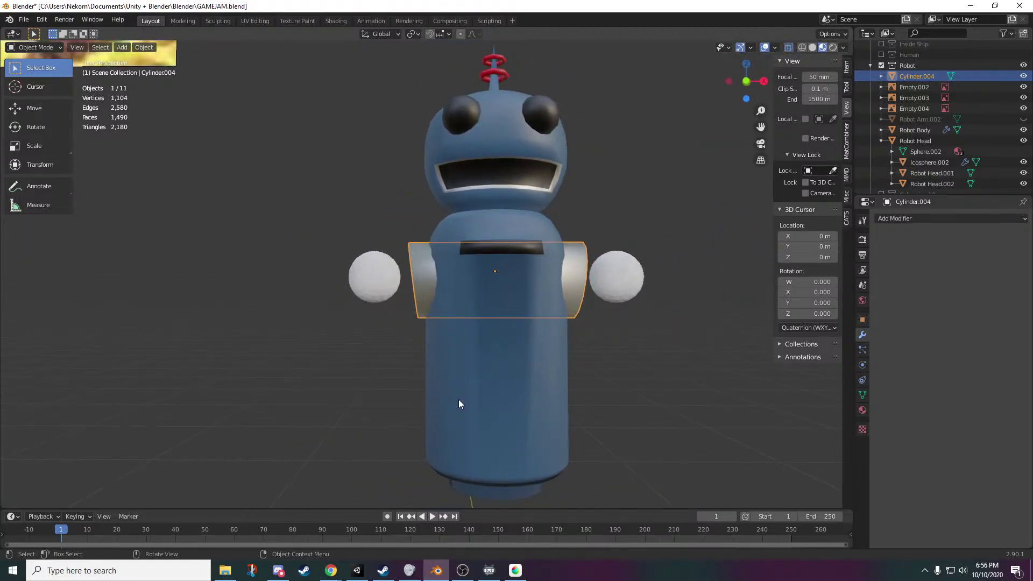
- Move the ico sphere's mesh about 0.023 m down along Z and about 0.078 m along X toward the shoulder
left_click(376, 283)
key("Tab")
key("g")
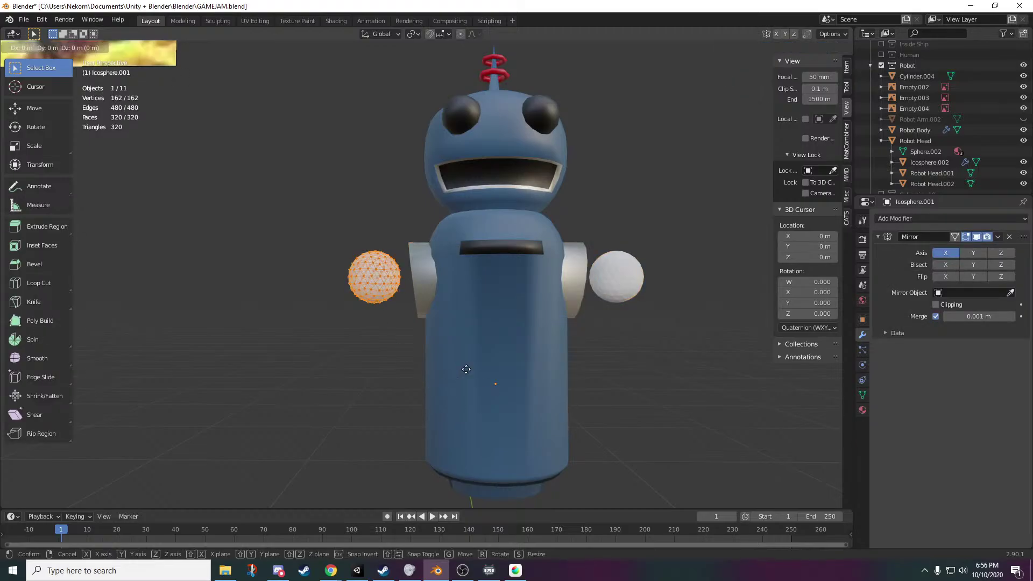
key("x")
key("z")
left_click(468, 372)
key("g")
key("x")
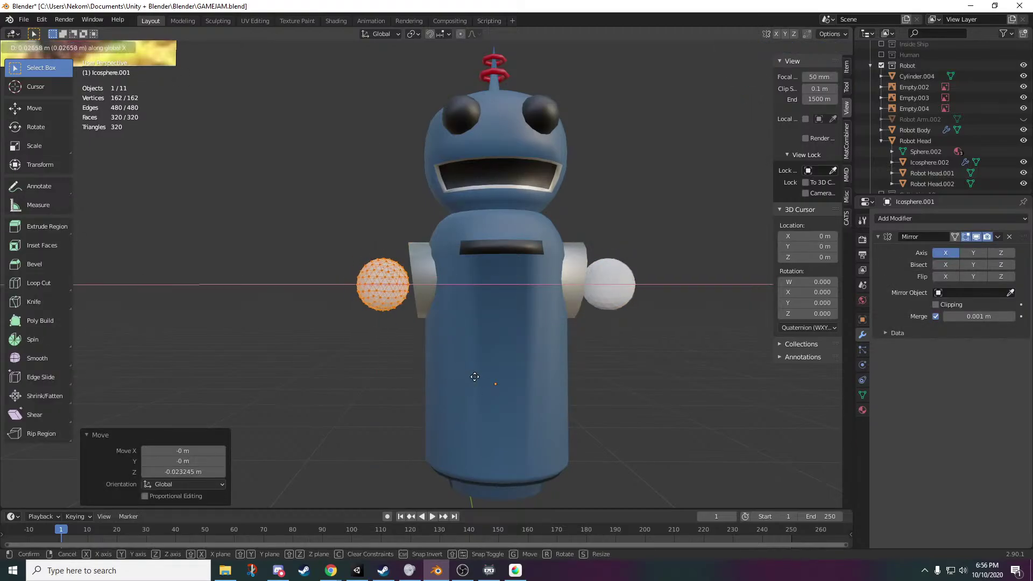
left_click(491, 377)
scroll(399, 392, "up", 3)
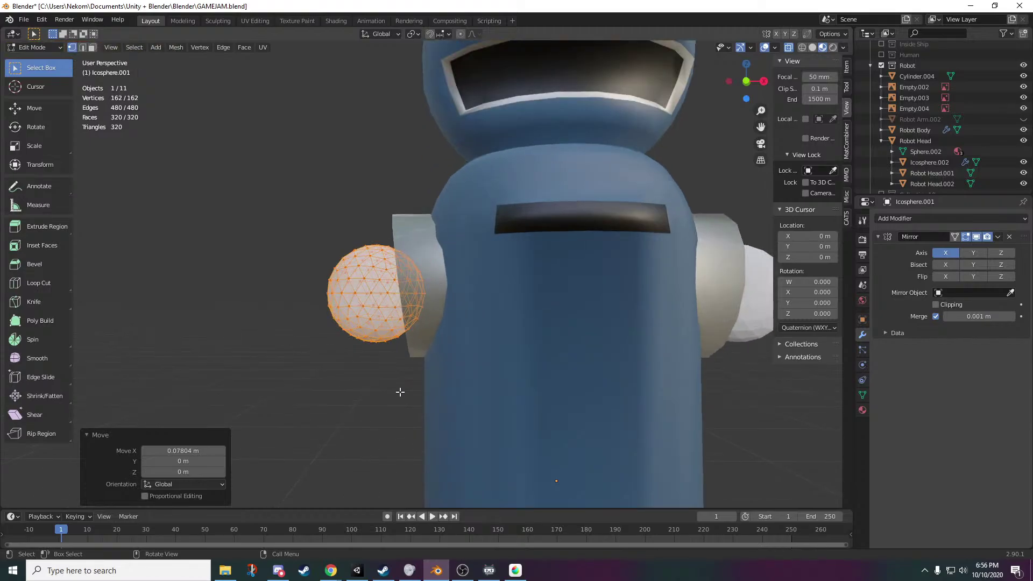
scroll(410, 393, "up", 1)
mouse_move(413, 425)
middle_mouse_down()
mouse_move(466, 432)
mouse_move(431, 429)
middle_mouse_up()
scroll(506, 386, "down", 2)
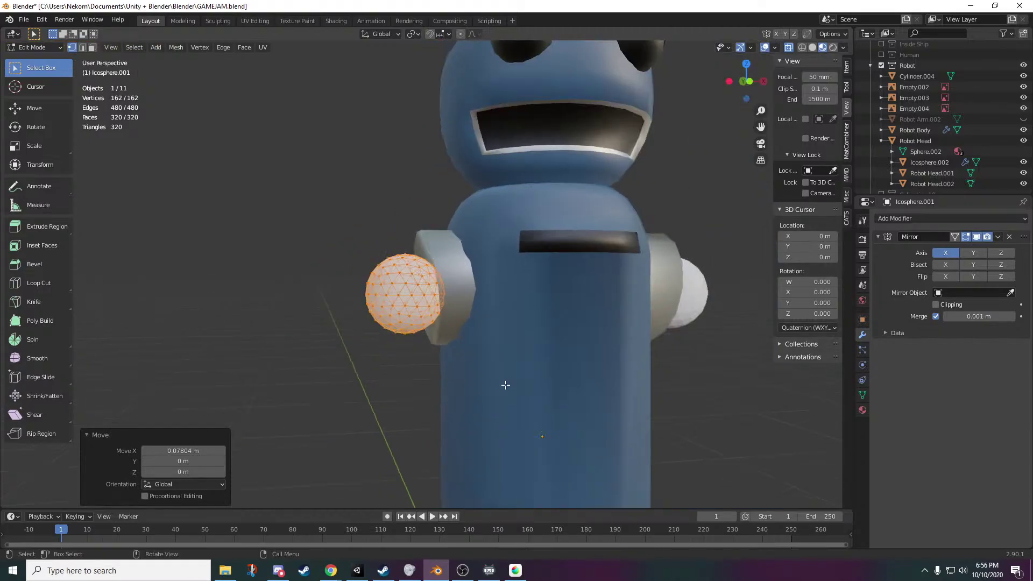
- Hide the robot's head to inspect the shoulder cylinder inside the body, and unhide the head again
key("Tab")
left_click(504, 80)
middle_click_drag(616, 332, 607, 367)
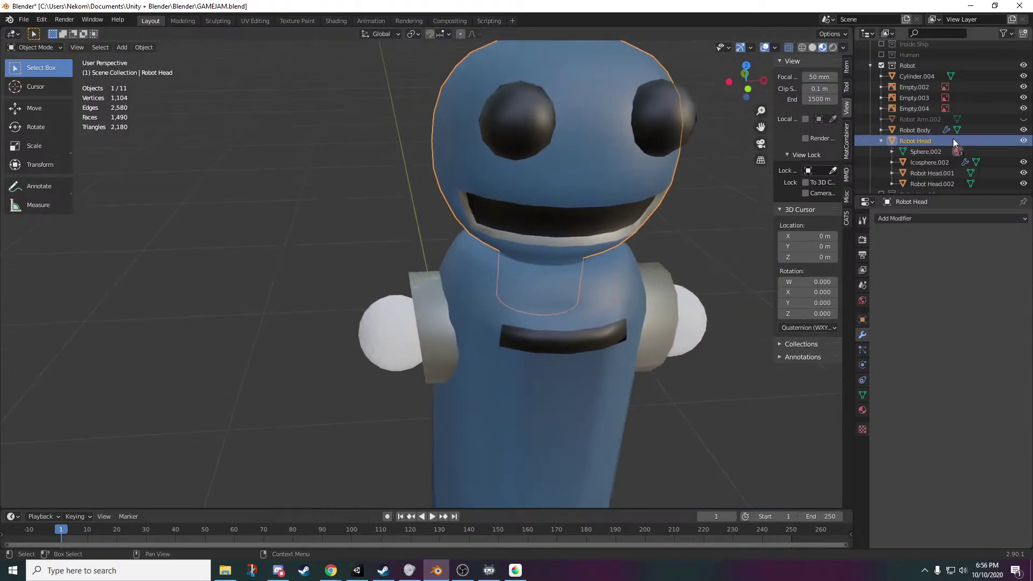
key("h")
middle_click_drag(619, 312, 413, 325)
scroll(634, 336, "up", 4)
middle_click_drag(473, 371, 261, 444)
left_click(214, 252)
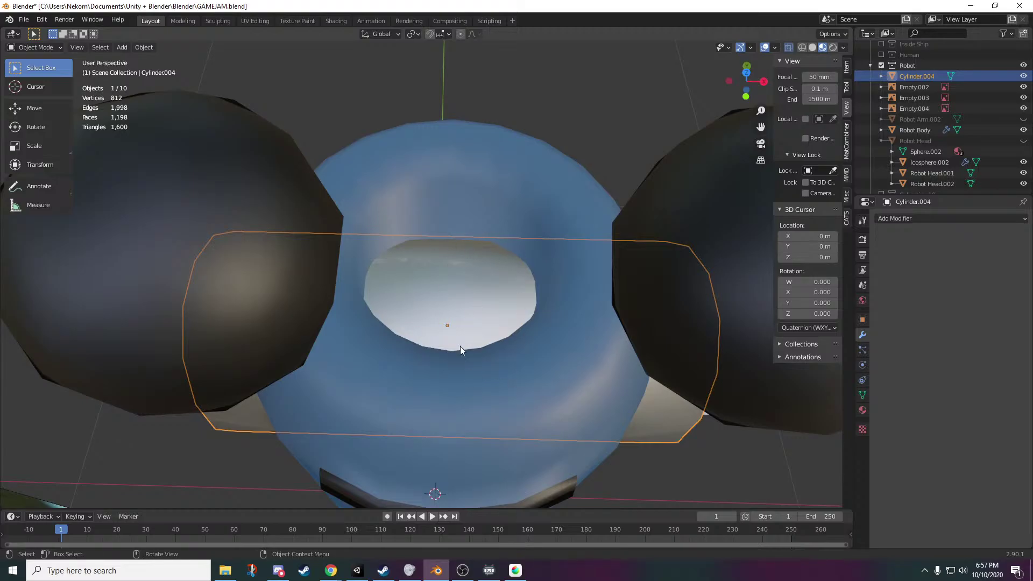
middle_click_drag(460, 347, 505, 298)
scroll(505, 298, "down", 5)
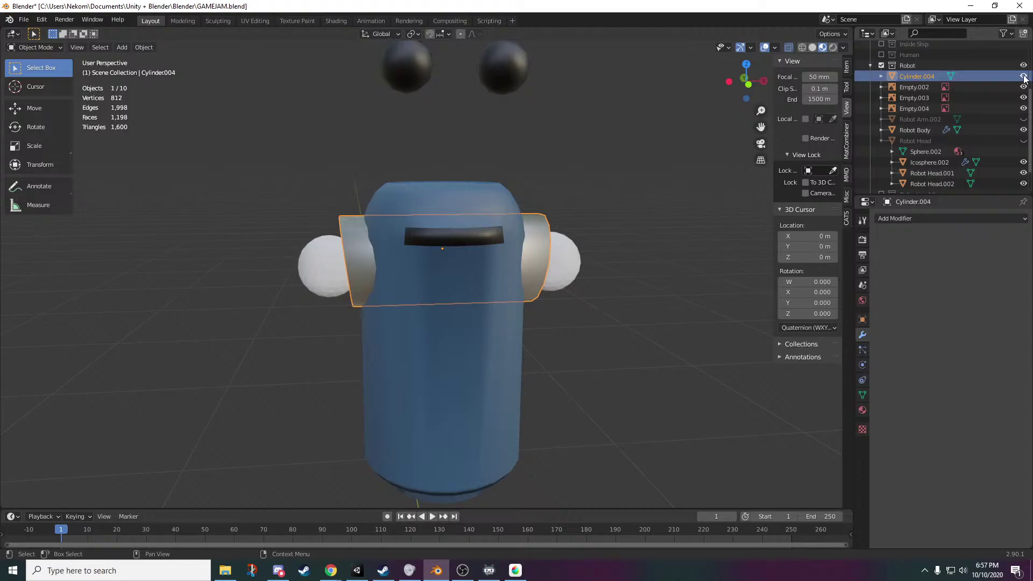
left_click(1023, 142)
left_click(593, 389)
key("Tab")
key("Tab")
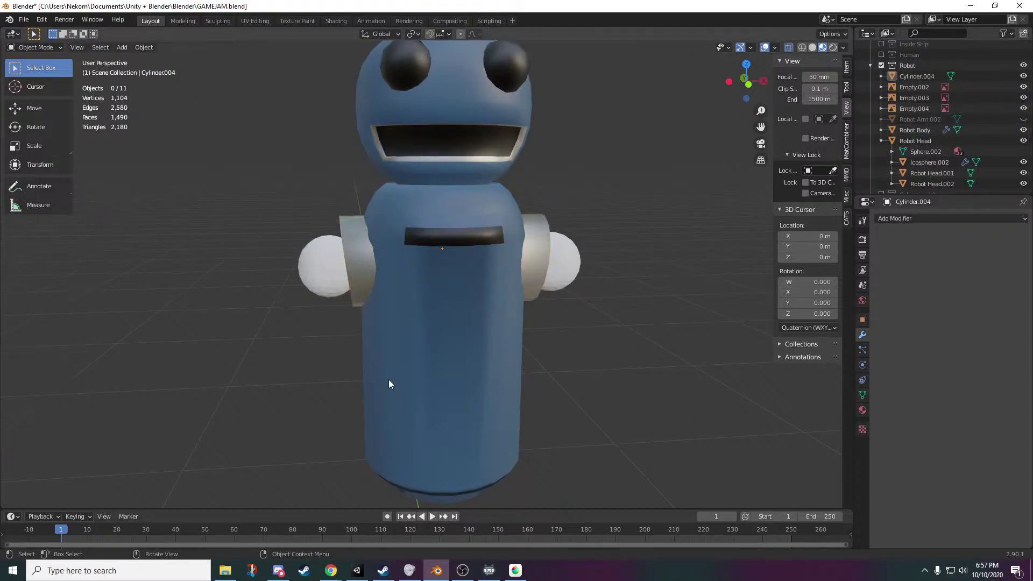
- Move the ico sphere's mesh about 0.02 m along X, deeper into the shoulder cylinder
middle_click_drag(184, 375, 207, 375)
scroll(209, 374, "up", 2)
middle_click_drag(377, 386, 489, 370, "shift")
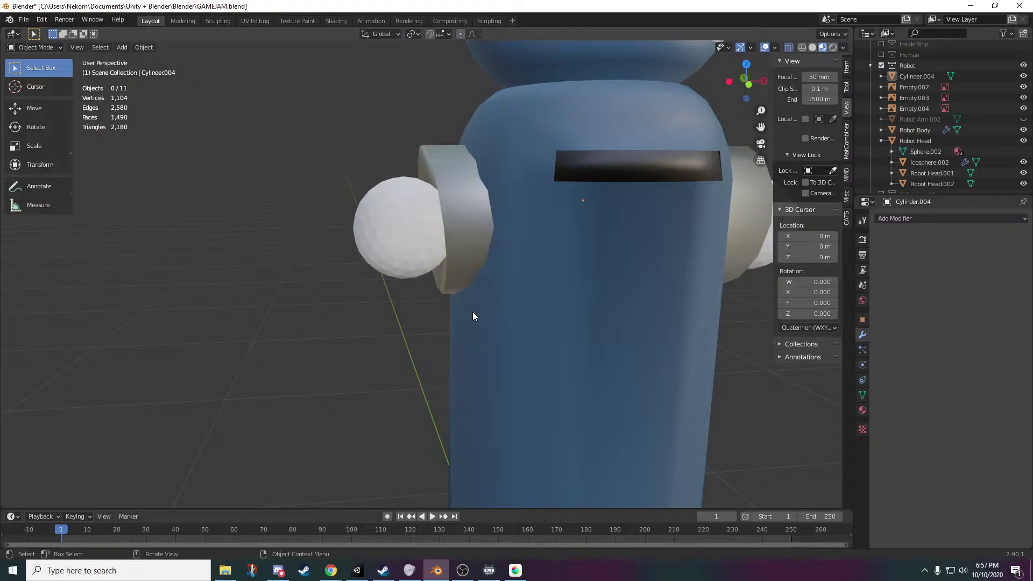
left_click(397, 209)
key("Tab")
key("g")
key("x")
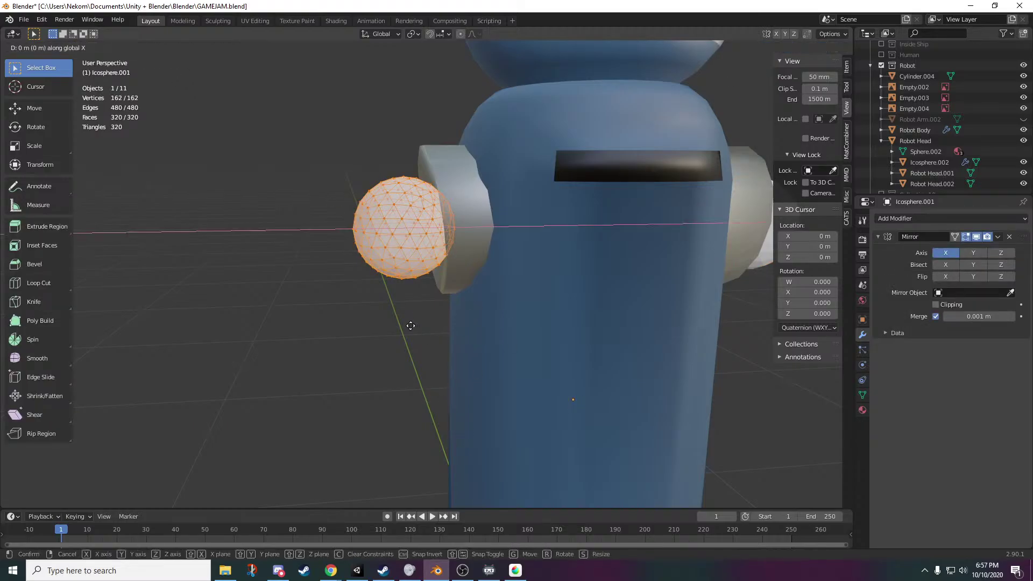
left_click(423, 326)
scroll(473, 390, "up", 3)
middle_click_drag(557, 373, 667, 394, "shift")
scroll(376, 370, "down", 3)
scroll(639, 382, "up", 2)
scroll(641, 383, "down", 2)
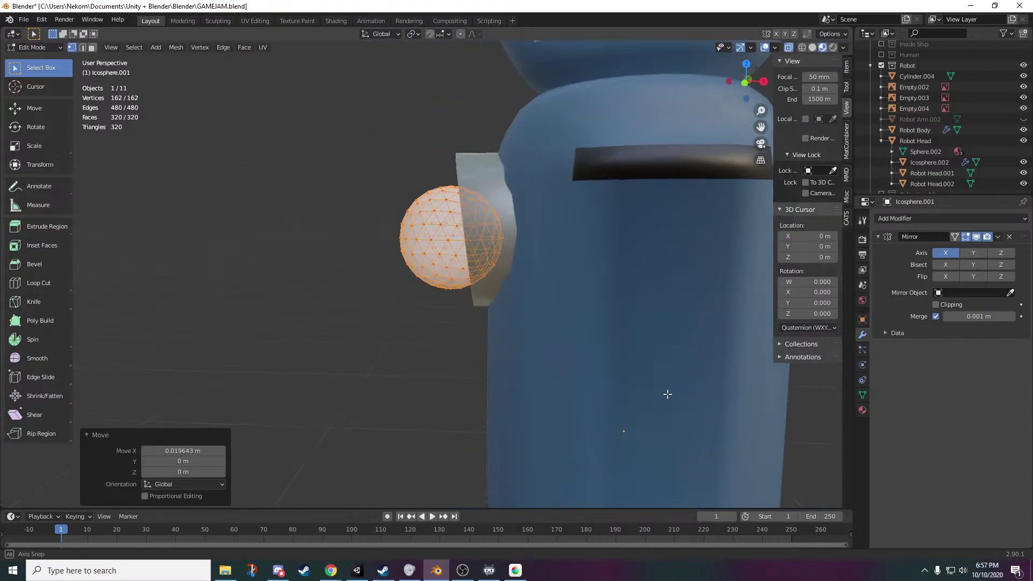
- Shift the ico sphere's mesh about 0.016 m further along X and about 0.021 m up along Z
key("g")
key("x")
left_click(676, 392)
key("g")
key("z")
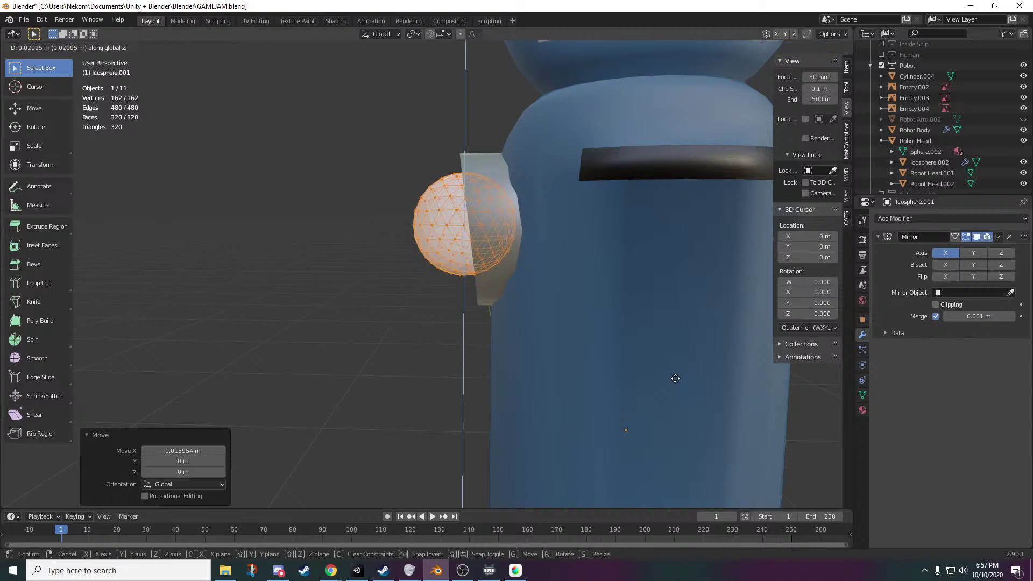
left_click(677, 380)
- Scale the ico sphere's mesh up by about 1.06 and lower it about 0.003 m along Z
key("s")
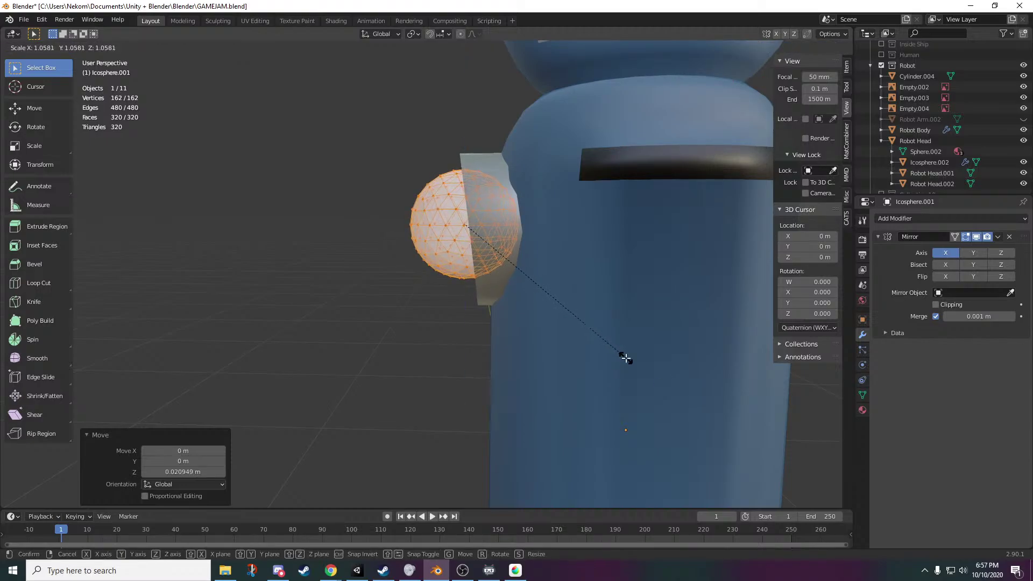
left_click(623, 357)
middle_click_drag(623, 357, 425, 374)
key("g")
key("z")
left_click(558, 328)
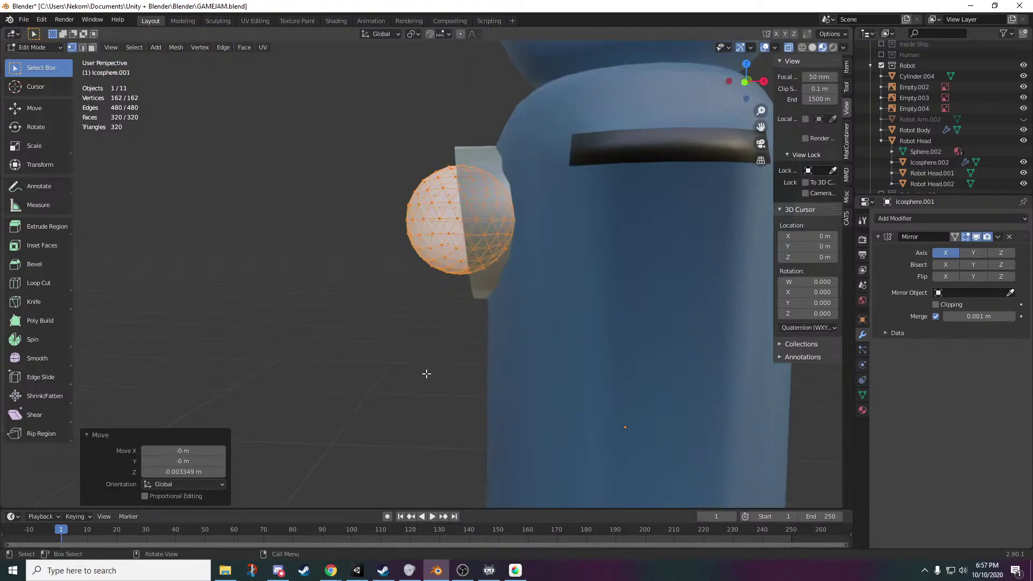
- Add a 0.1 m cube to the ico sphere's mesh and move it about 1.07 m up along Z
key("alt+a")
key("shift+a")
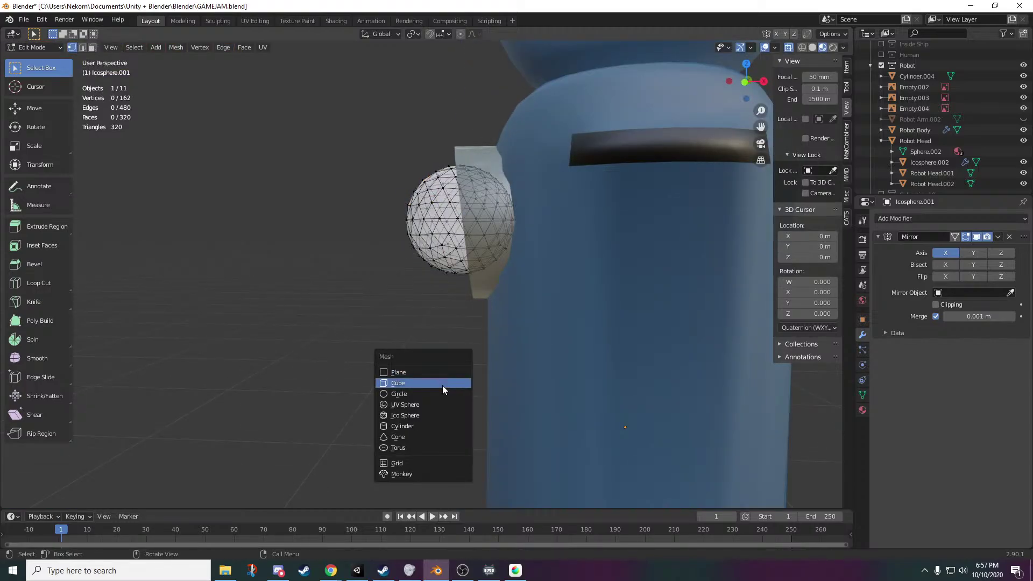
left_click(443, 383)
middle_click_drag(442, 385, 504, 399)
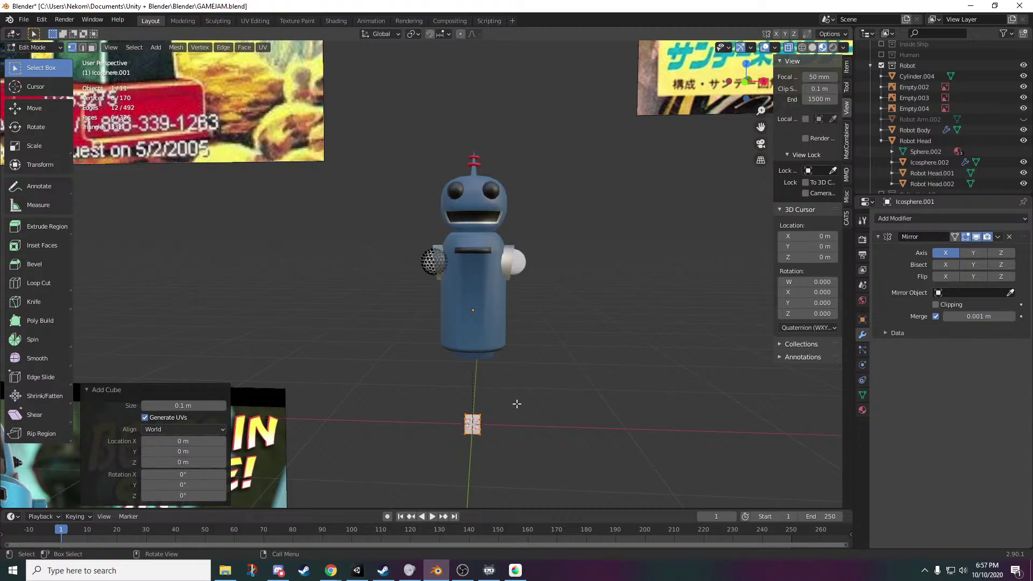
key("g")
key("z")
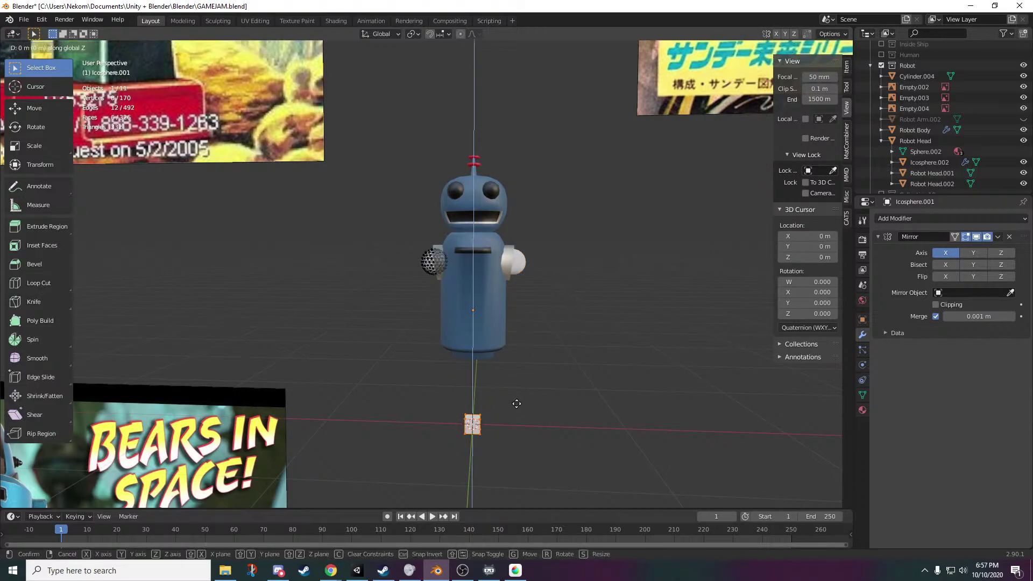
left_click(511, 247)
- Raise the cube about 0.01 m along Z and move it about 0.36 m along negative X to the shoulder sphere
scroll(560, 308, "up", 5)
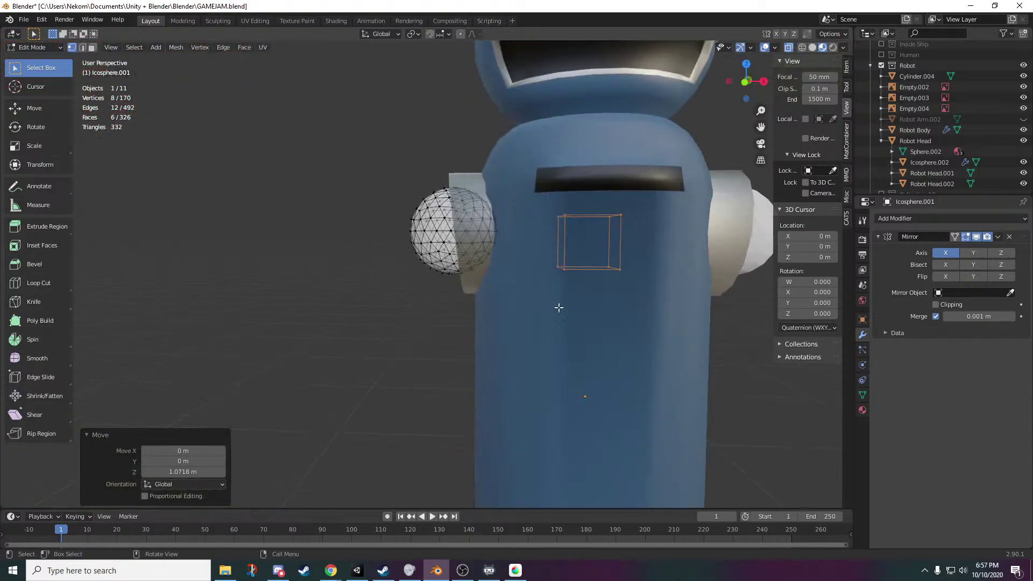
key("g")
key("z")
left_click(607, 301)
key("g")
key("x")
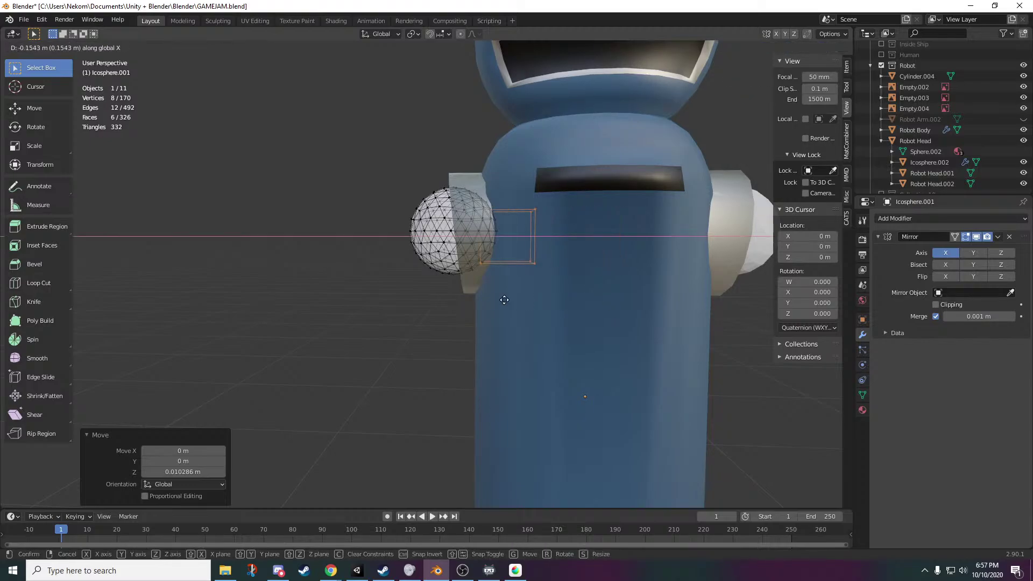
left_click(423, 299)
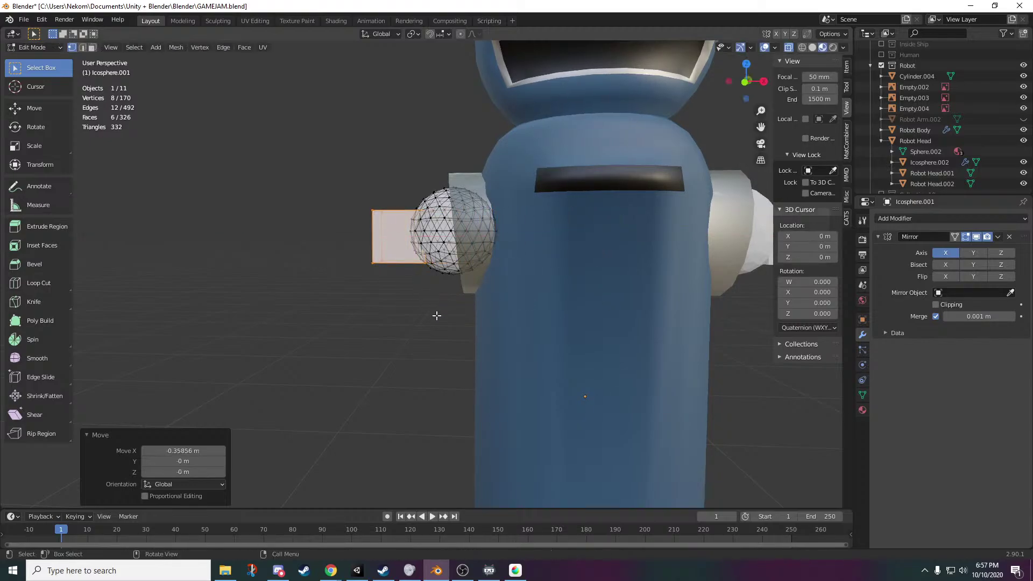
- Raise the arm cube about 0.014 m along Z and scale it by about 4.49 along X
key("g")
key("z")
left_click(438, 307)
middle_click_drag(438, 306, 378, 338)
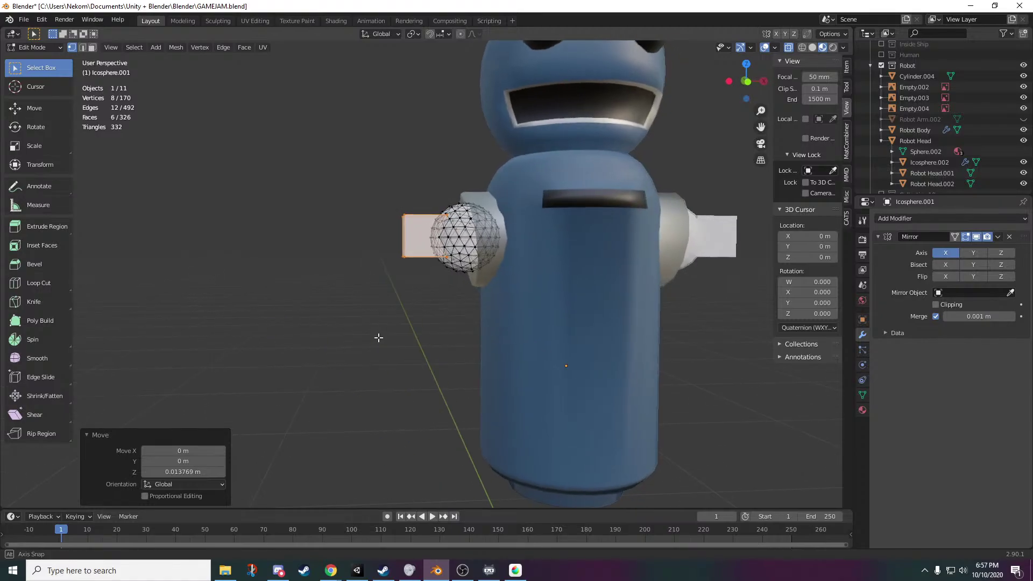
scroll(379, 338, "up", 3)
key("s")
key("x")
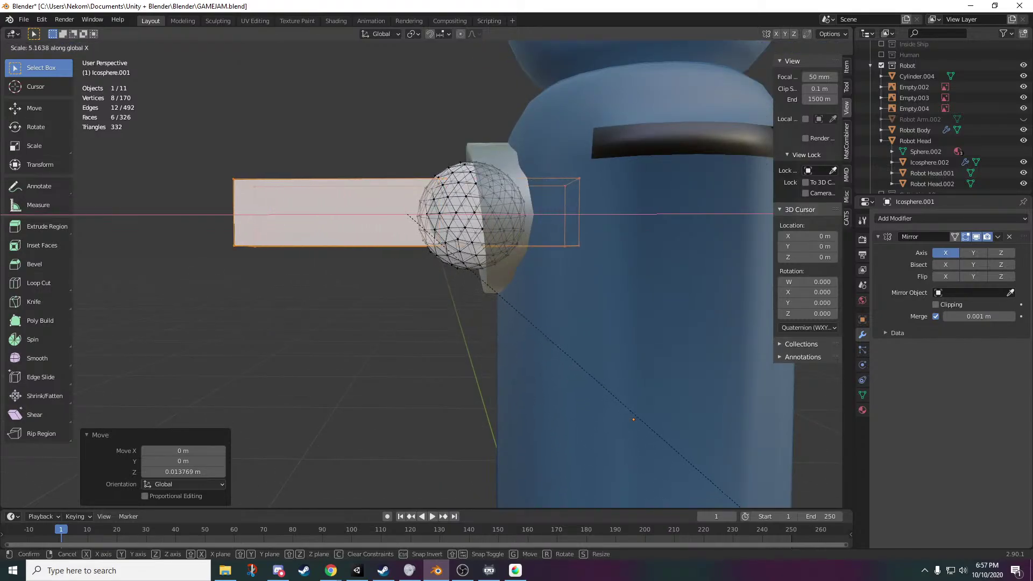
left_click(717, 146)
- Move the stretched cube along negative X so its inner end sits inside the shoulder sphere, then leave mesh editing
key("g")
key("x")
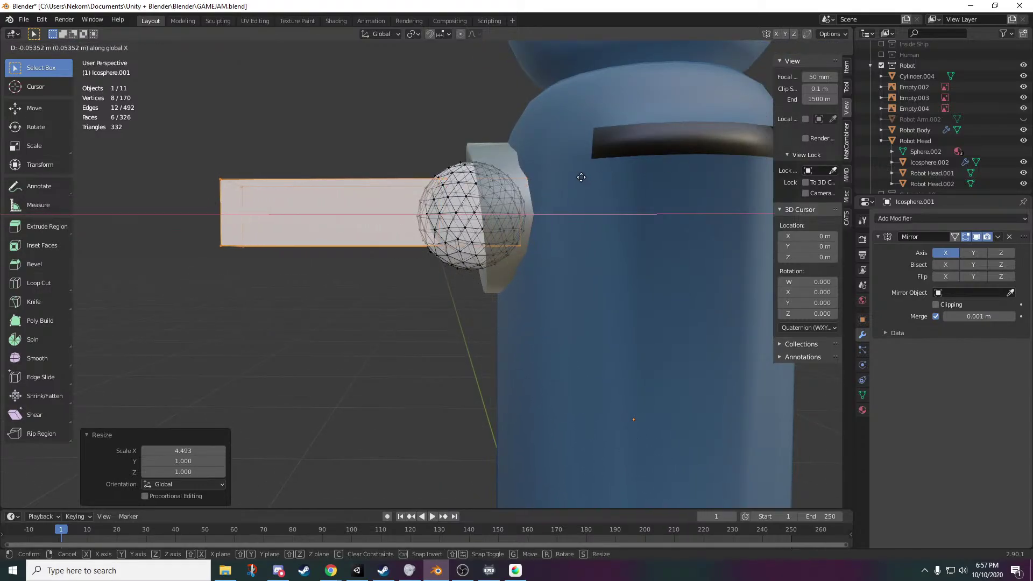
left_click(509, 178)
key("Tab")
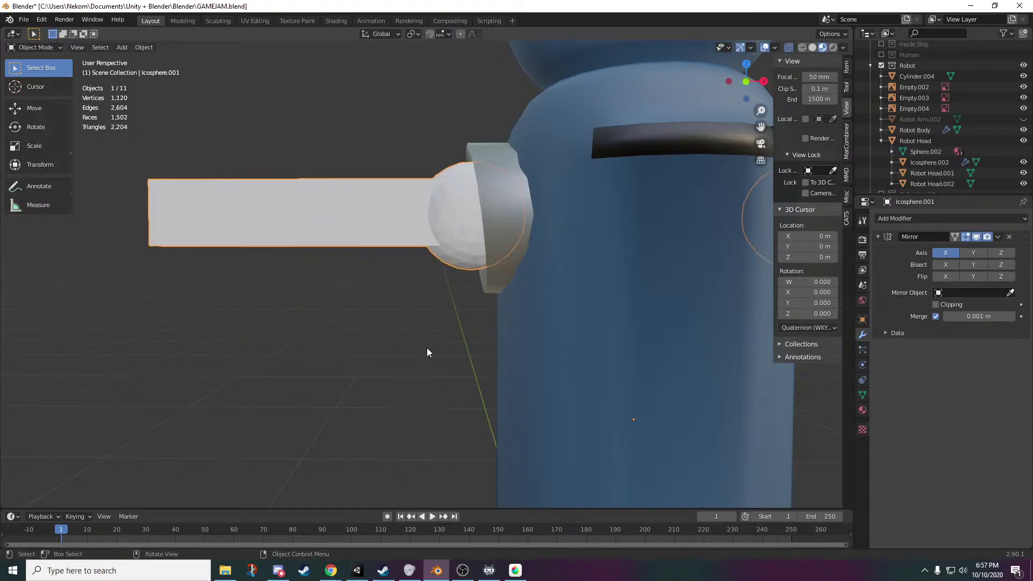
scroll(427, 353, "down", 5)
mouse_move(508, 364)
middle_mouse_down()
mouse_move(437, 360)
mouse_move(533, 365)
mouse_move(489, 327)
mouse_move(485, 364)
mouse_move(506, 379)
mouse_move(618, 372)
mouse_move(467, 355)
mouse_move(509, 347)
middle_mouse_up()
scroll(532, 366, "up", 6)
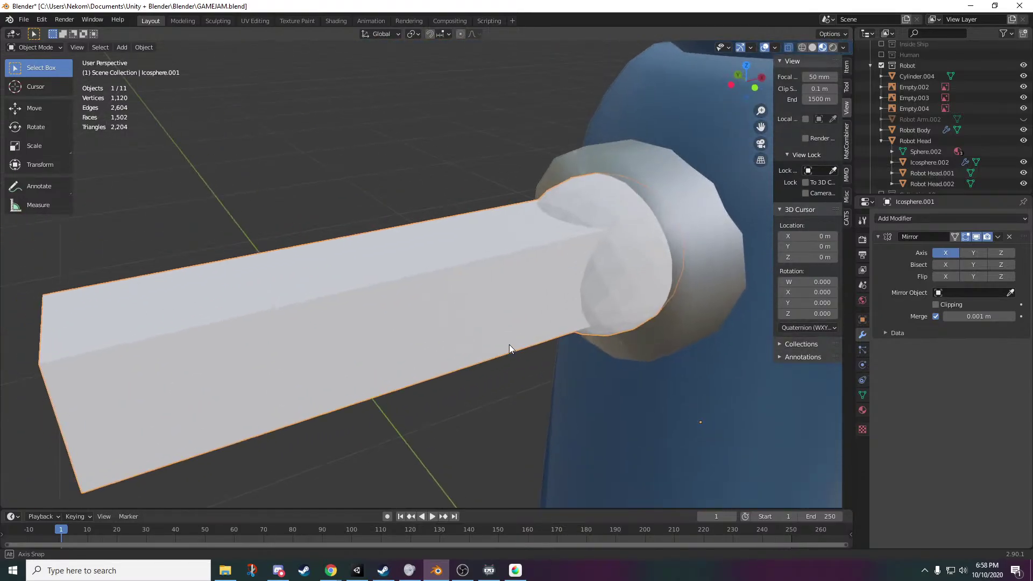
scroll(452, 359, "down", 5)
middle_click_drag(427, 341, 396, 321)
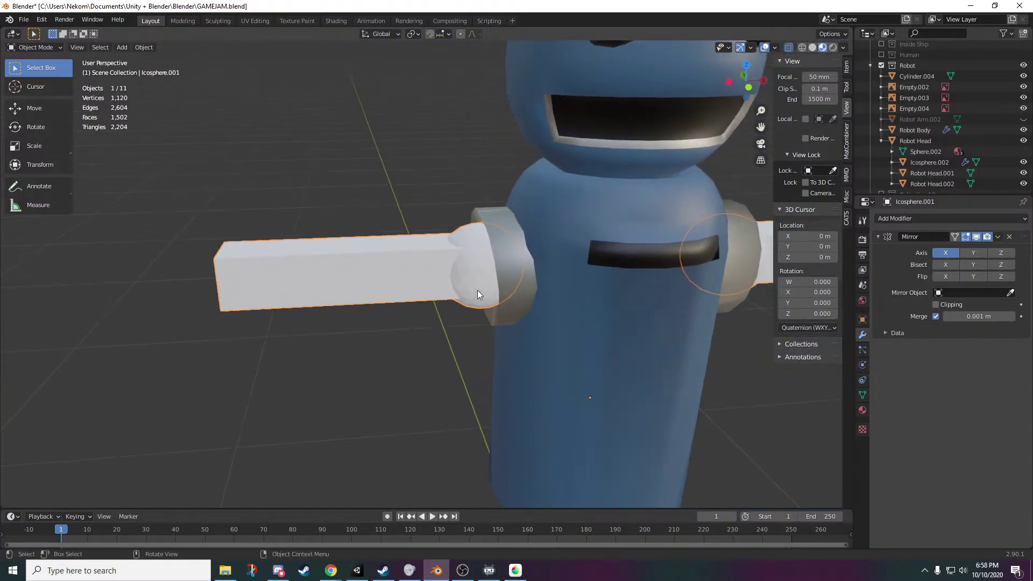
- Duplicate the whole shoulder sphere and arm mesh about 0.499 m along negative X
left_click(477, 290)
left_click(411, 282)
left_click(400, 282, "shift")
left_click(461, 282, "shift")
key("Tab")
key("a")
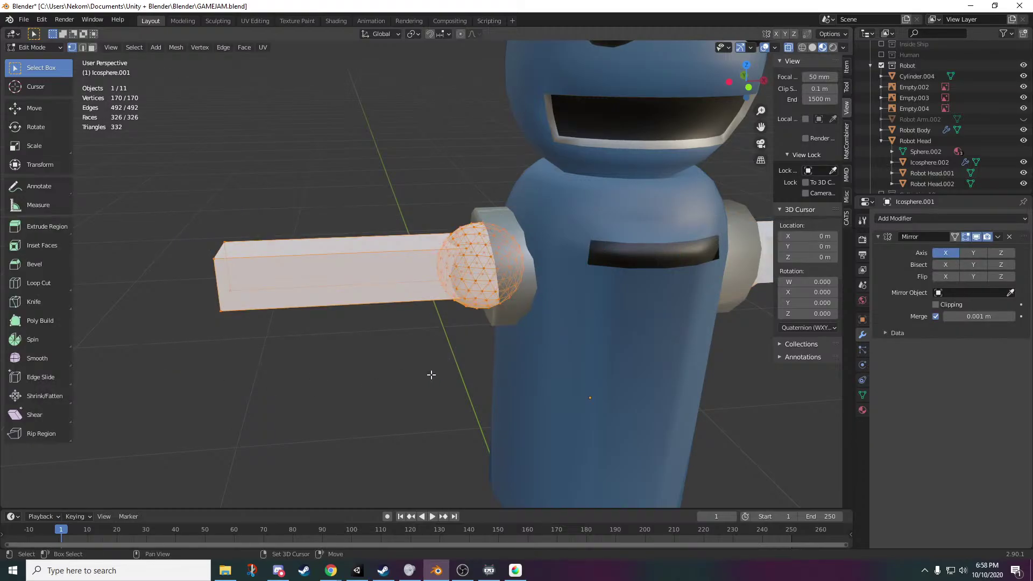
key("shift+d")
key("x")
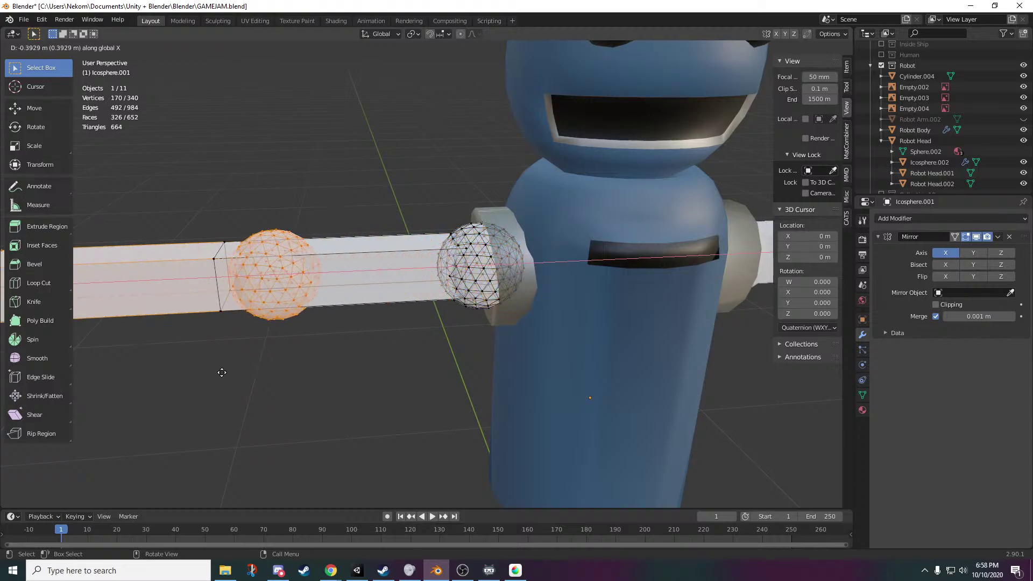
left_click(178, 375)
- Move the duplicated sphere and cube about 0.148 m further along negative X, clear of the upper arm
scroll(178, 375, "down", 2)
middle_click_drag(263, 369, 415, 358, "shift")
scroll(423, 358, "up", 2)
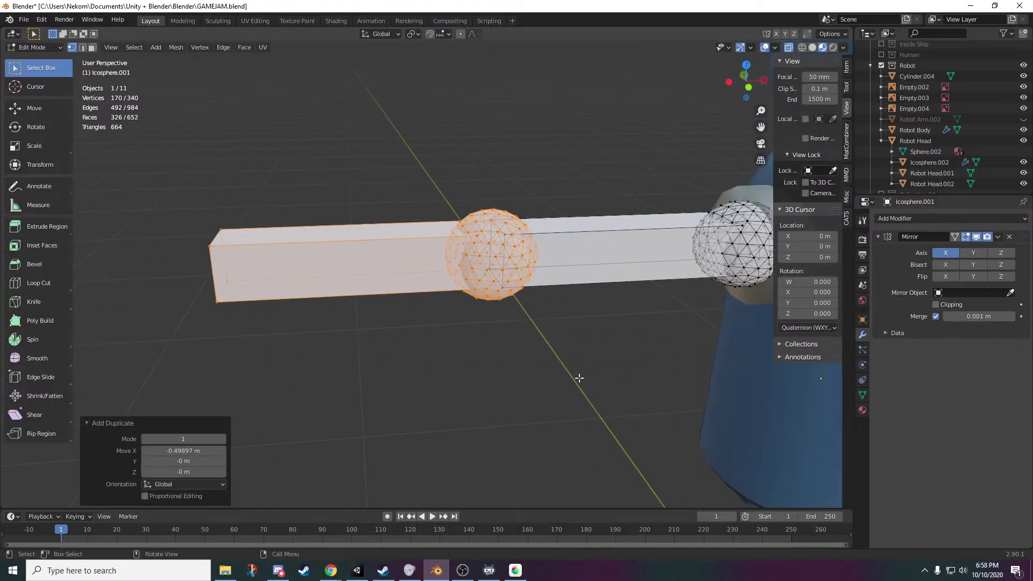
middle_click_drag(580, 378, 552, 372)
key("g")
left_click(470, 374)
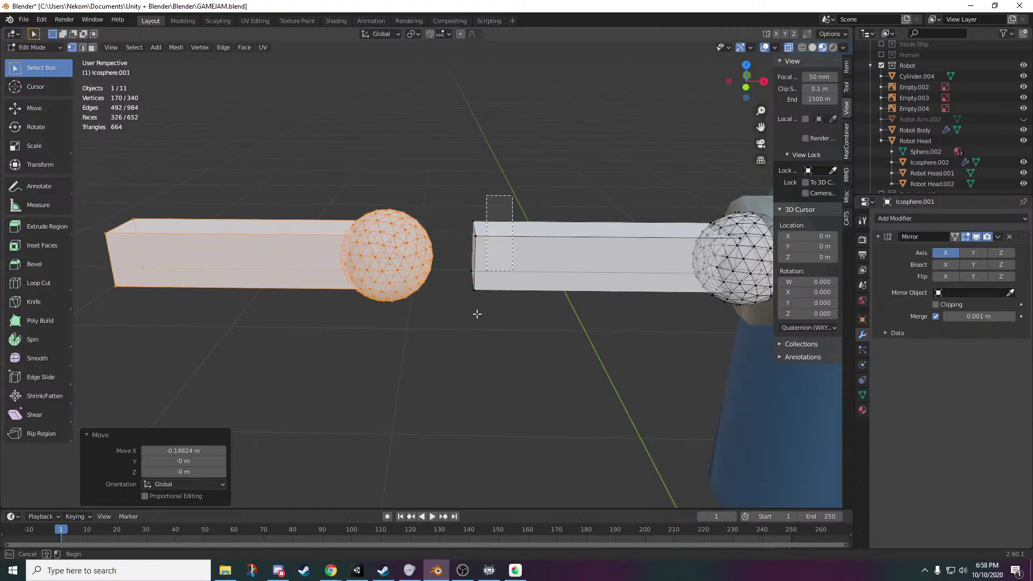
- Scale down the upper arm's outer end face to taper the arm
left_click(473, 258, "alt")
key("s")
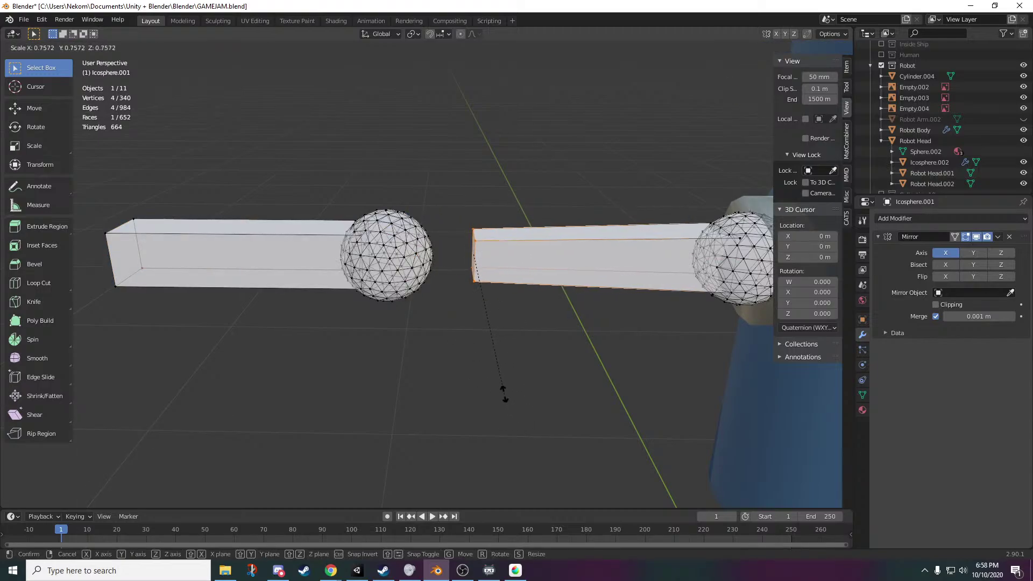
left_click(501, 386)
- Scale the duplicated sphere and cube by 0.739 and move them about 0.149 m along X onto the upper arm's end
left_click_drag(454, 140, 95, 372)
key("s")
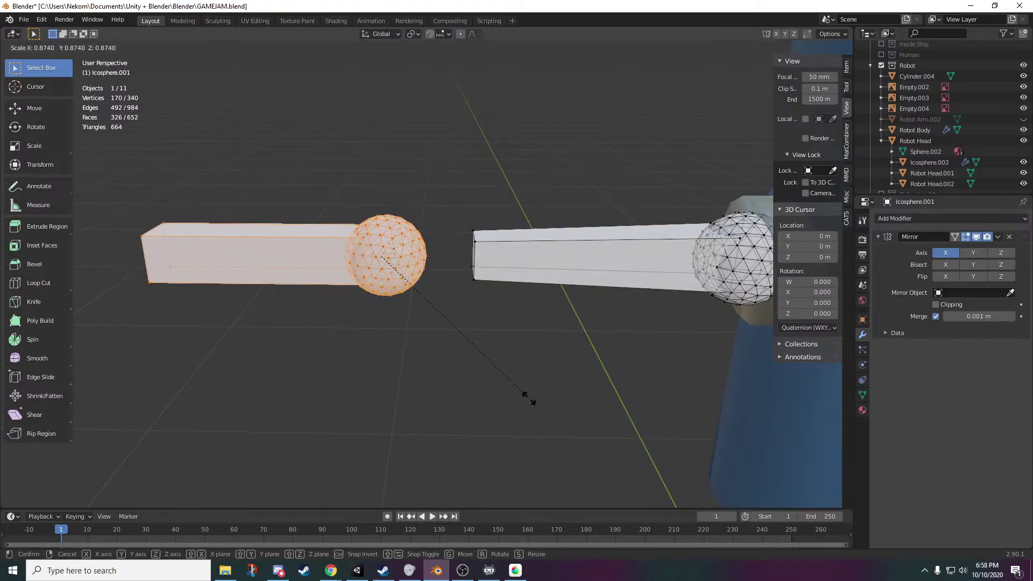
left_click(500, 382)
key("g")
key("x")
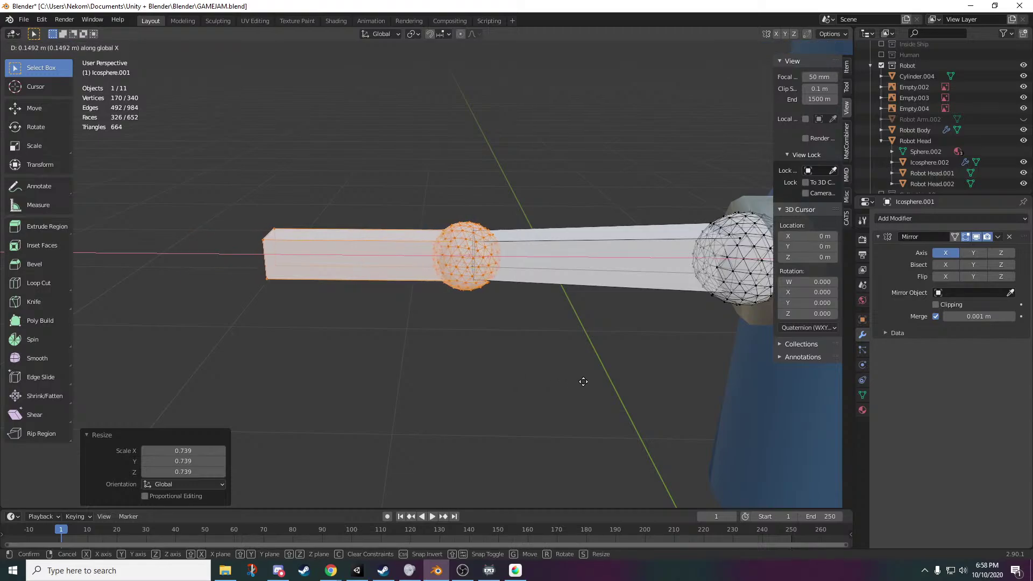
left_click(584, 382)
left_click(429, 386)
key("Tab")
scroll(480, 346, "down", 4)
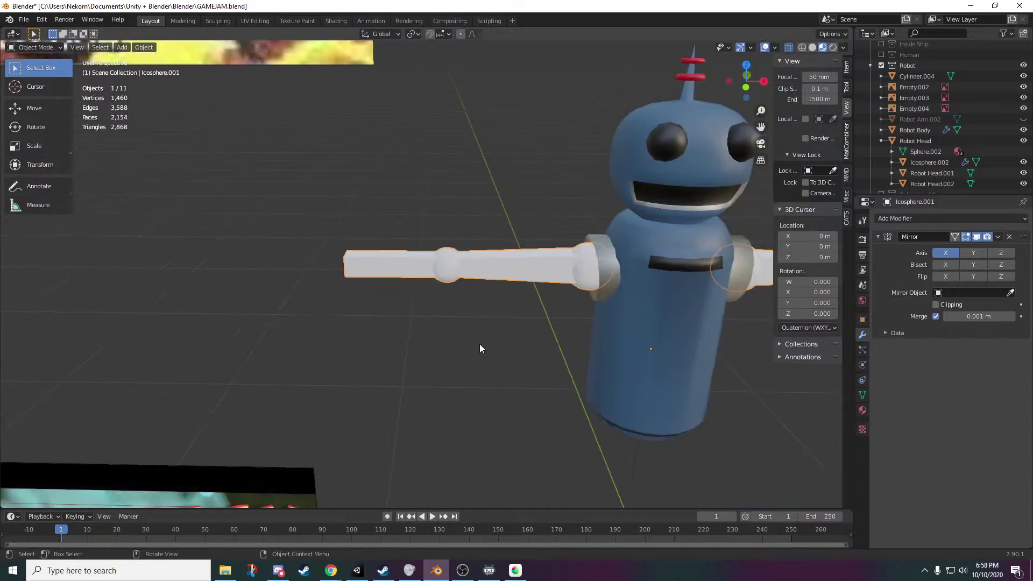
- Shorten the upper arm by moving its outer end, the elbow sphere and the forearm about 0.112 m along X
middle_click_drag(480, 346, 527, 407)
scroll(459, 345, "down", 6)
scroll(530, 407, "up", 4)
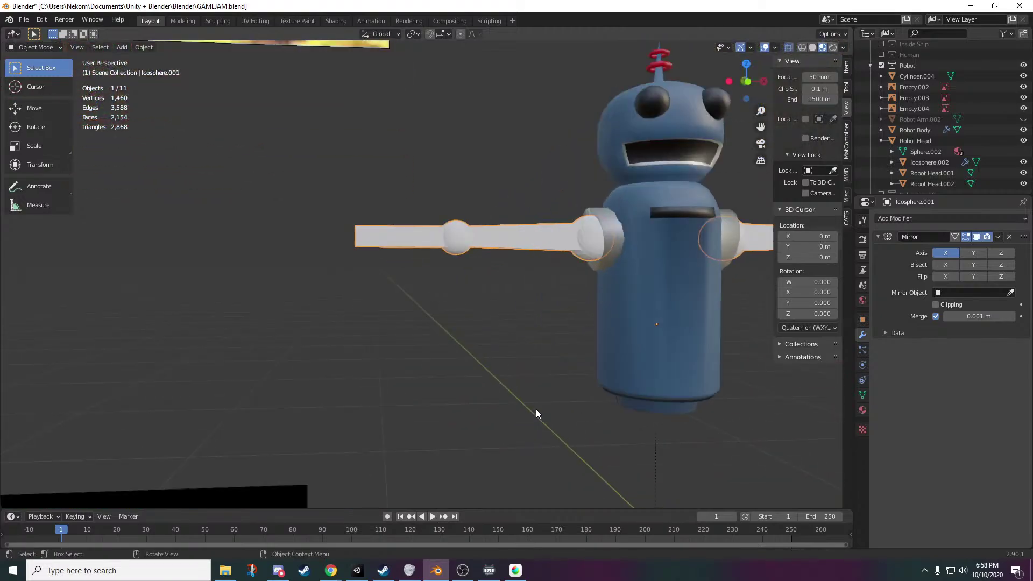
key("Tab")
left_click_drag(505, 176, 295, 327)
key("g")
key("x")
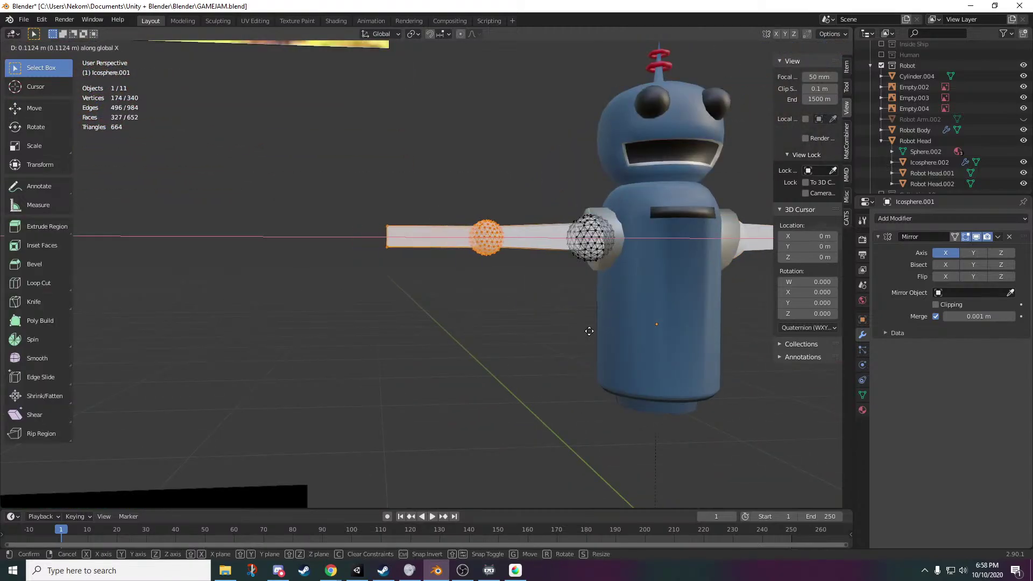
left_click(589, 331)
key("Tab")
- Shorten the forearm by moving its outer end face about 0.079 m along X
scroll(583, 373, "down", 5)
scroll(583, 373, "up", 6)
middle_click_drag(557, 373, 440, 385, "shift")
middle_click_drag(319, 339, 396, 352, "shift")
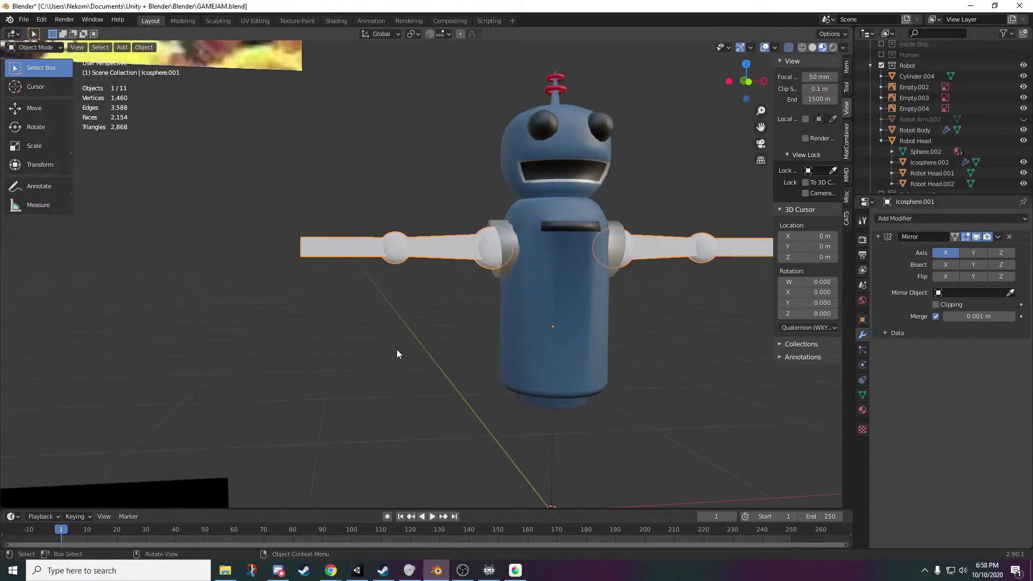
key("Tab")
left_click_drag(331, 214, 250, 335)
key("g")
key("x")
left_click(353, 347)
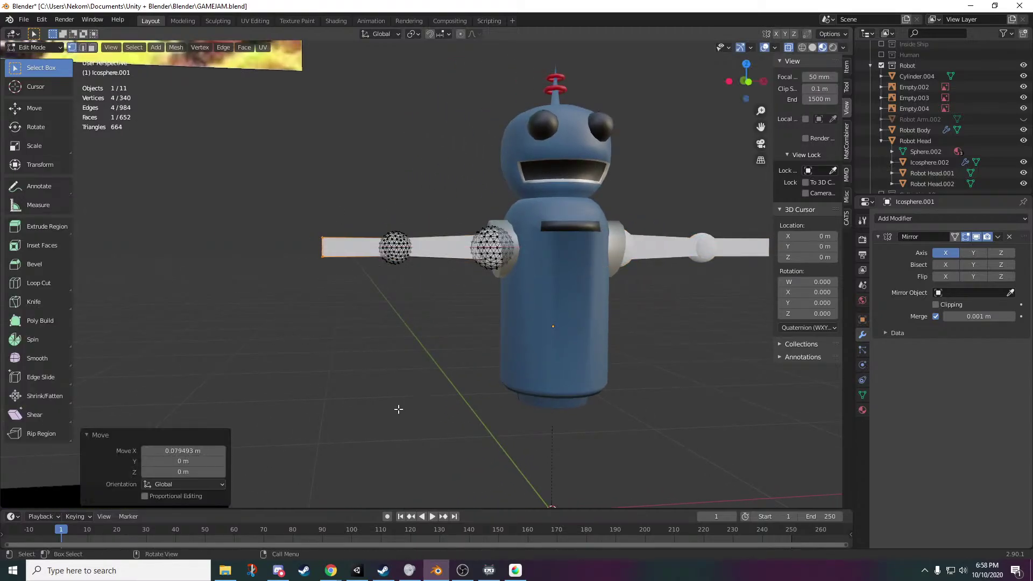
key("Tab")
- Select all geometry linked to one vertex on the elbow sphere and one on the shoulder sphere
scroll(396, 393, "down", 5)
scroll(487, 422, "up", 8)
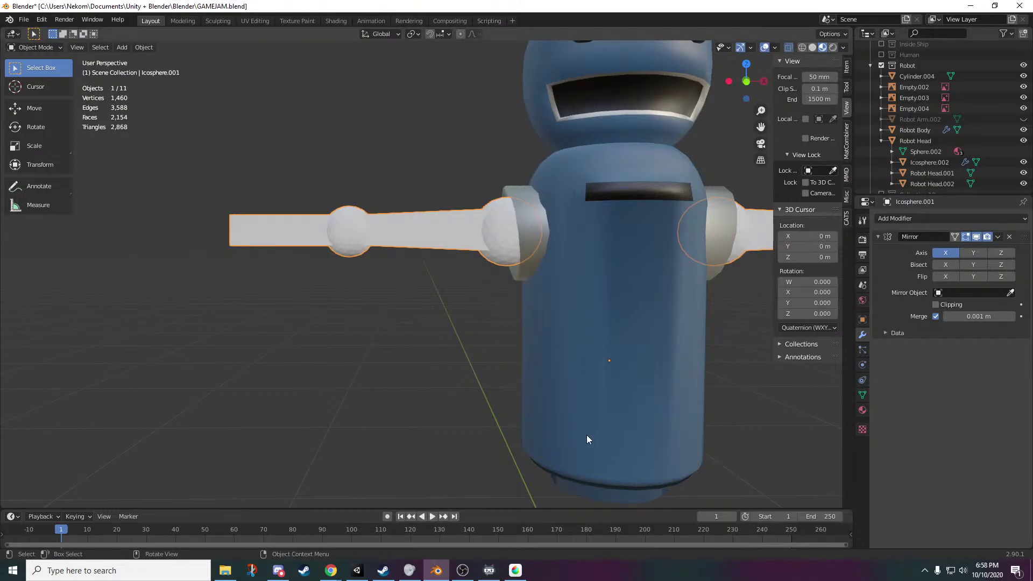
middle_click_drag(560, 435, 464, 393)
scroll(467, 406, "up", 6)
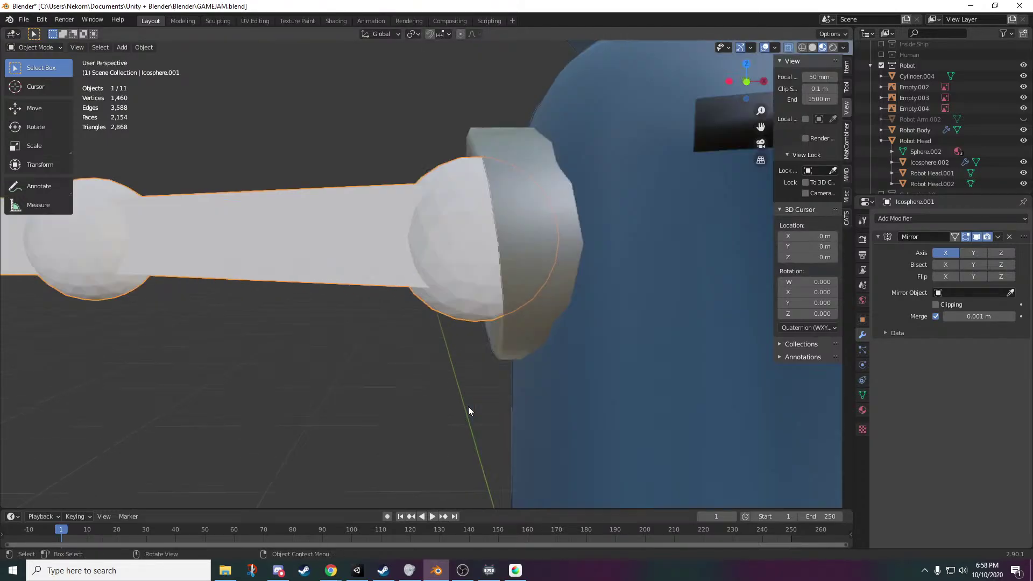
scroll(462, 409, "down", 2)
key("Tab")
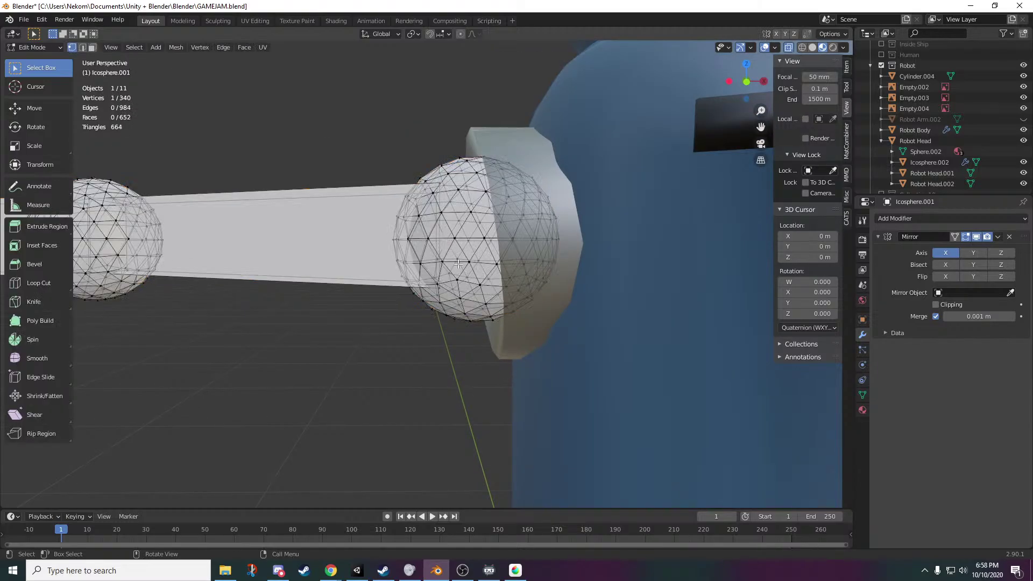
middle_click_drag(341, 317, 515, 319, "shift")
left_click(536, 246, "shift")
middle_click_drag(606, 366, 452, 360, "shift")
scroll(476, 360, "down", 2)
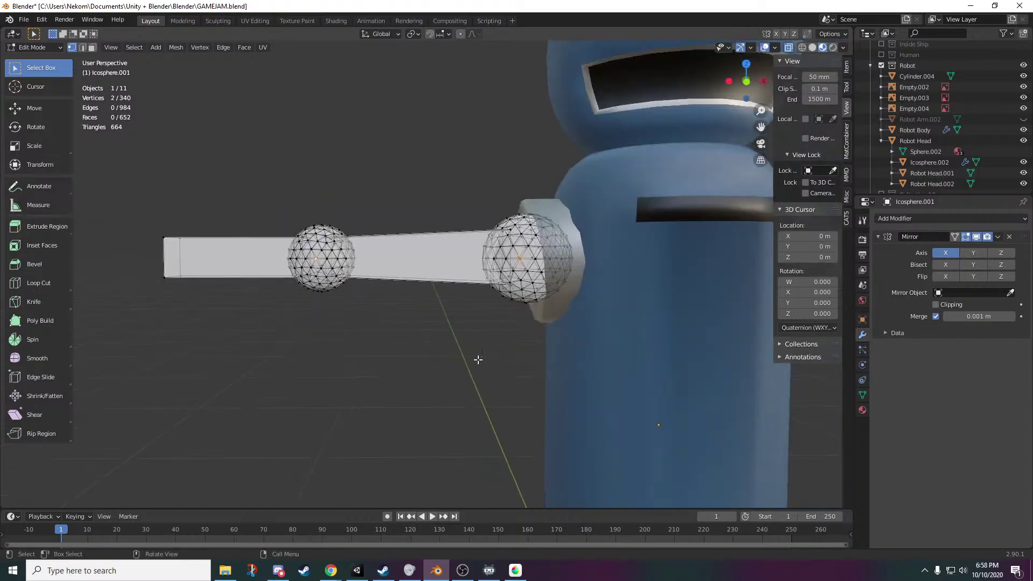
left_click(134, 48)
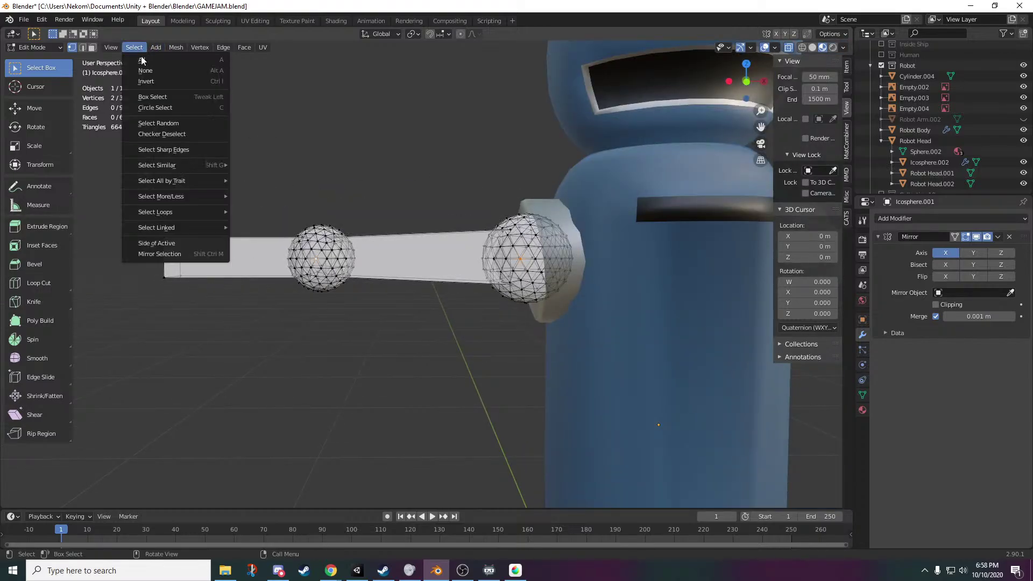
mouse_move(187, 224)
left_click(266, 227)
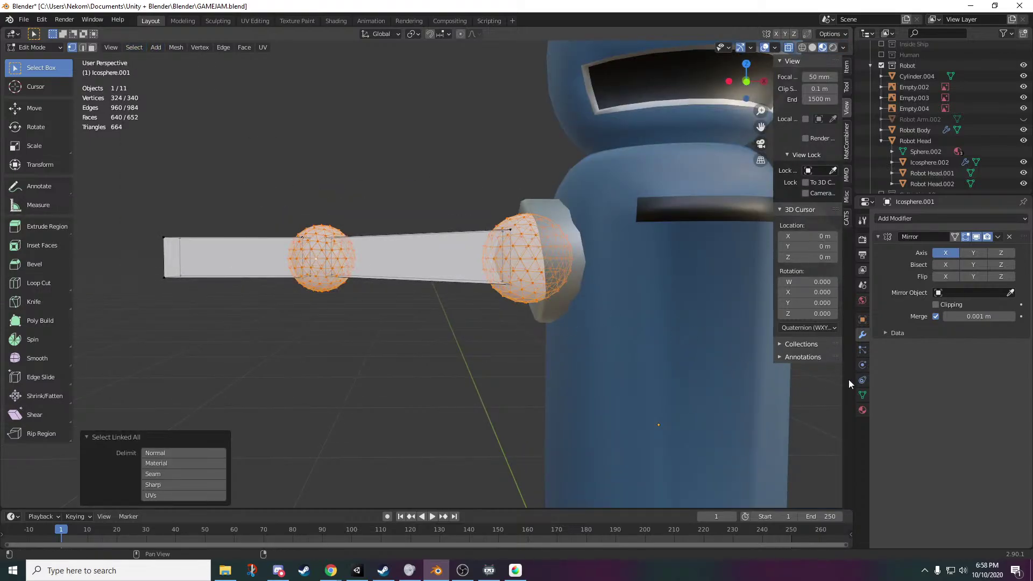
- Create a material slot for the arm mesh and set it to the red Material.013
left_click(862, 410)
left_click(916, 280)
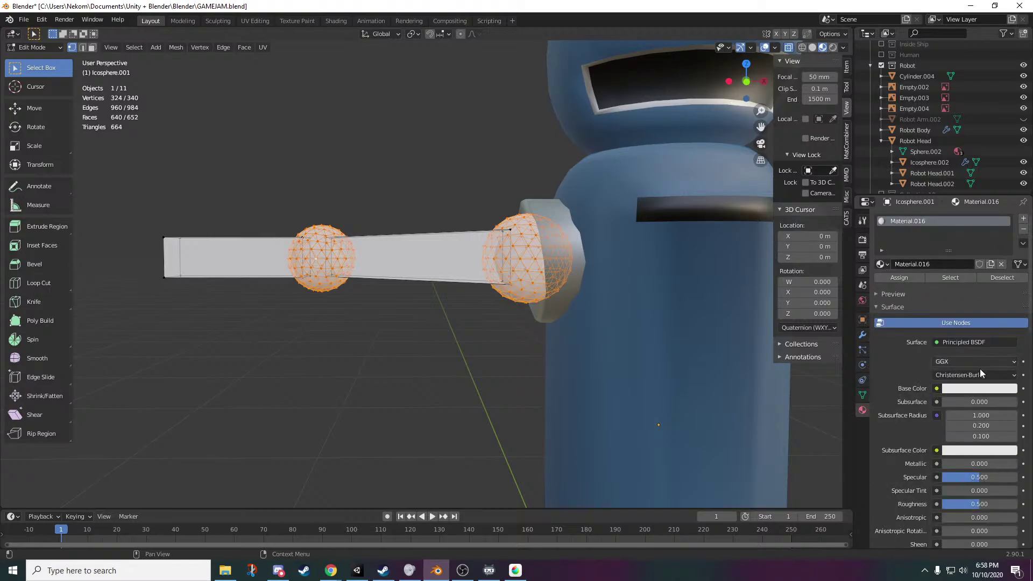
left_click(888, 264)
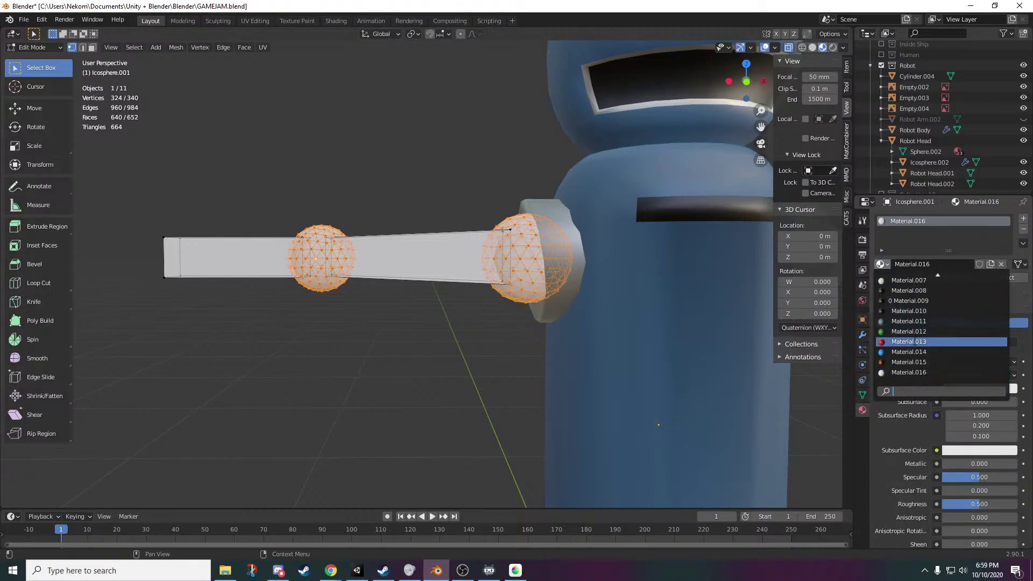
left_click(943, 341)
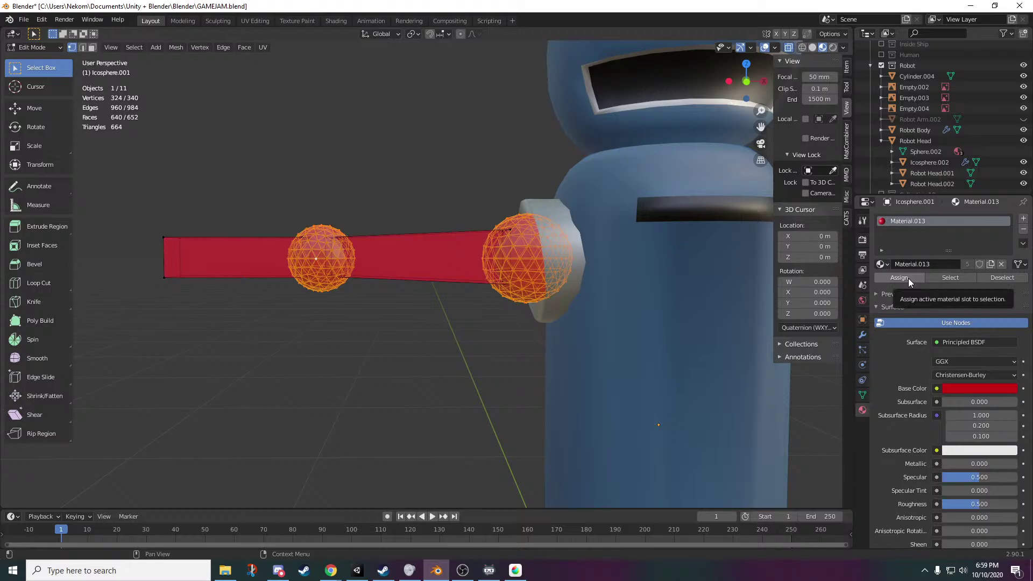
- Add a second material slot to the arm mesh and set it to the red Material.013
left_click(1024, 219)
left_click(925, 286)
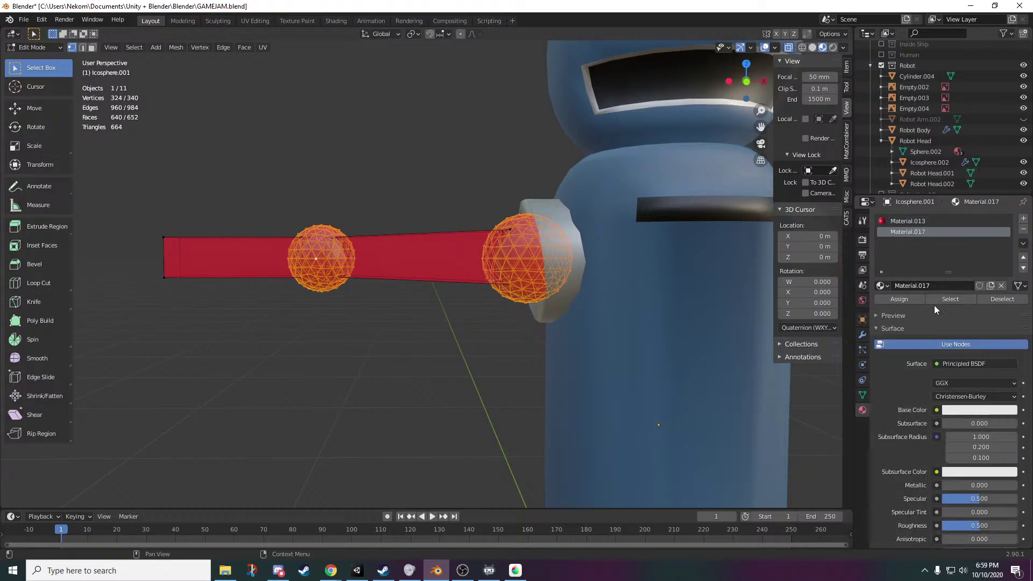
left_click(915, 224)
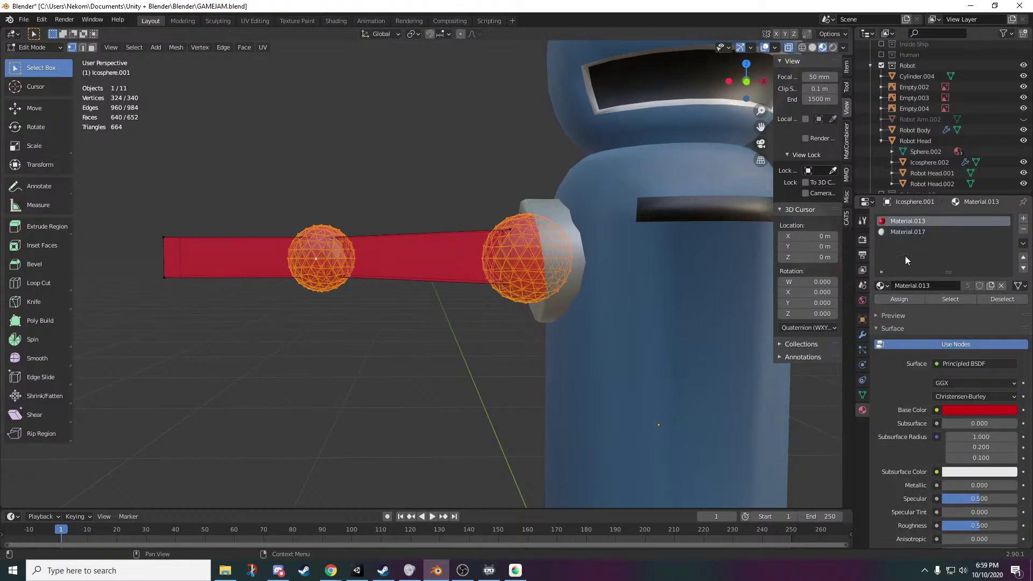
left_click(910, 232)
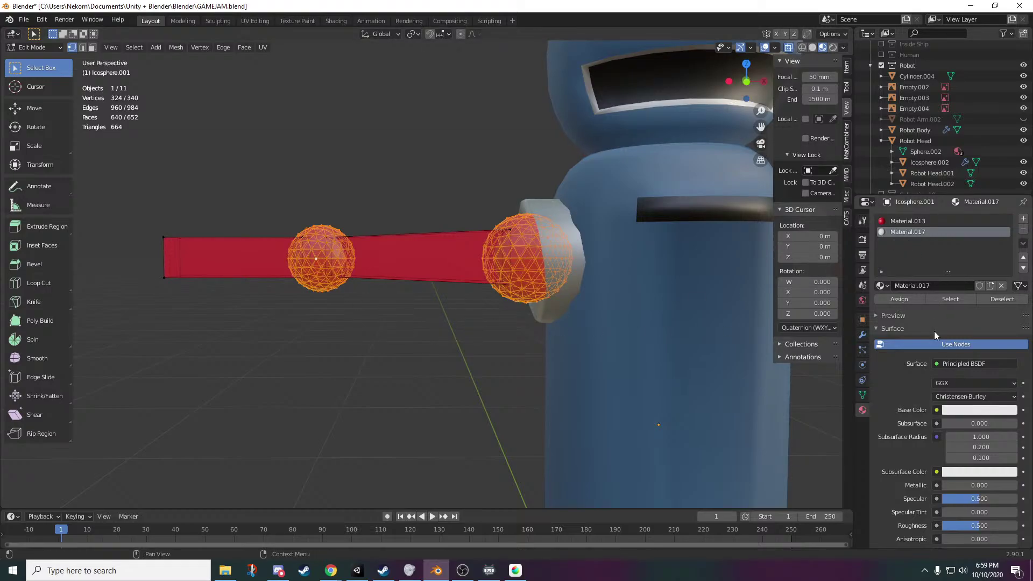
left_click(883, 288)
left_click(913, 347)
- Set the first material slot to the blue Material.014 and assign the Material.013 slot to the selected spheres
left_click(928, 221)
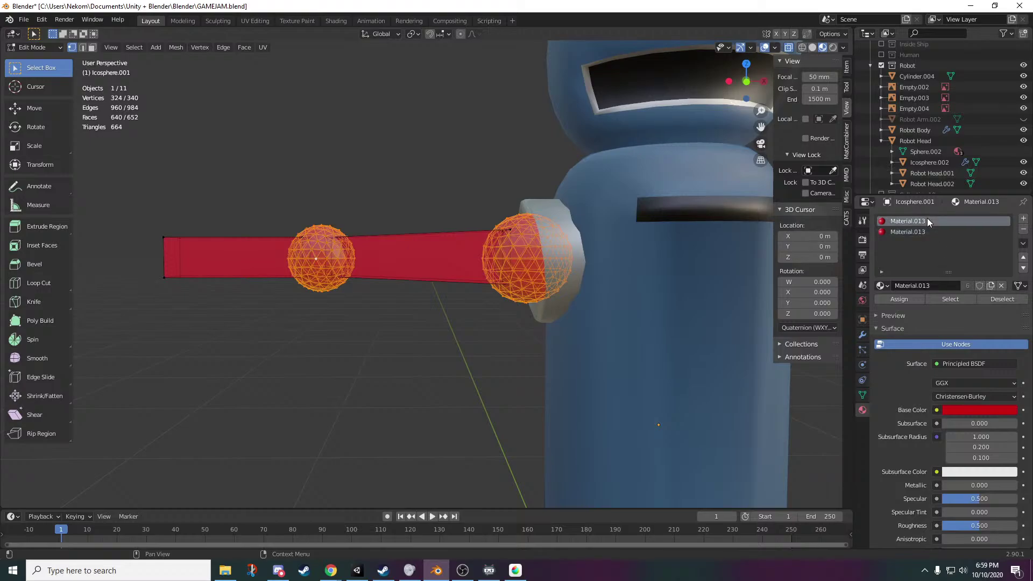
left_click(889, 284)
left_click(915, 364)
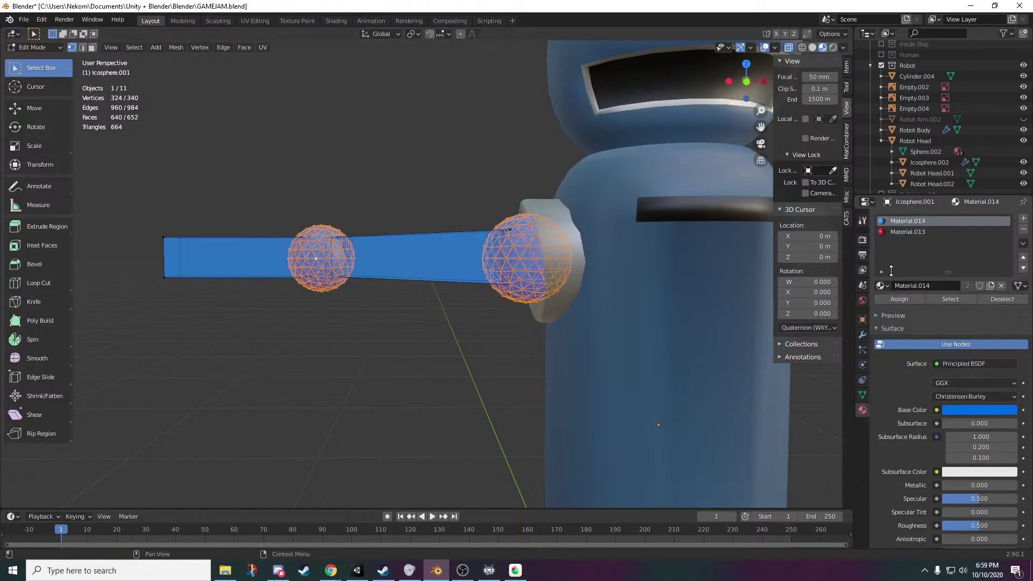
left_click(898, 232)
left_click(900, 299)
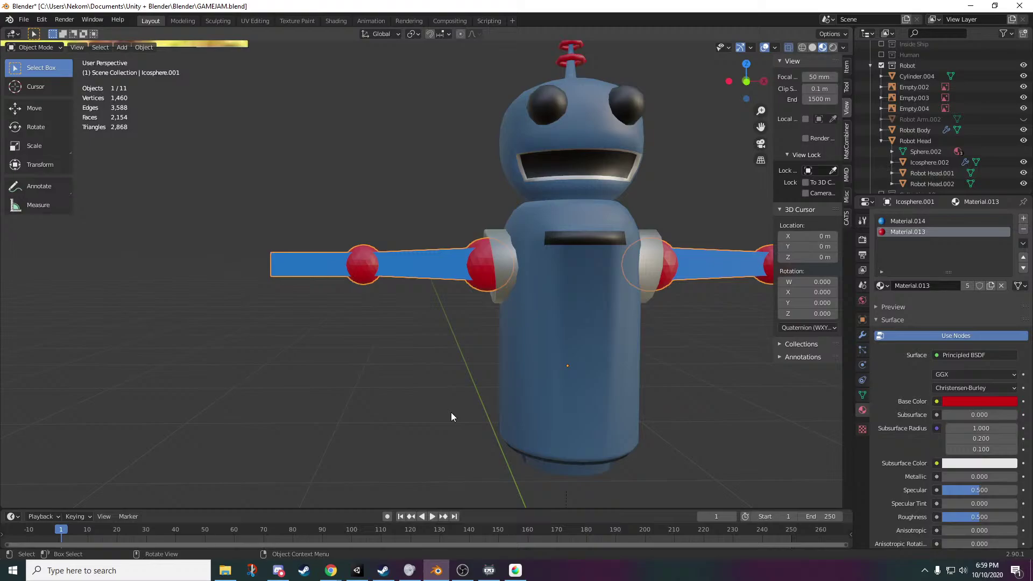
- Change the arm's first material slot to Material.011, the body's muted blue
key("Tab")
left_click(910, 221)
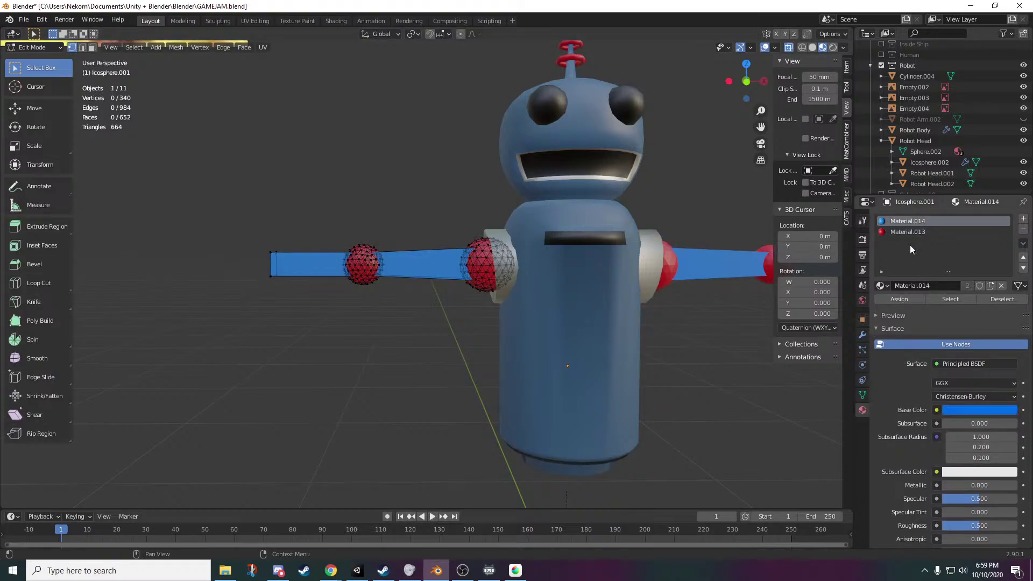
left_click(882, 285)
left_click(910, 333)
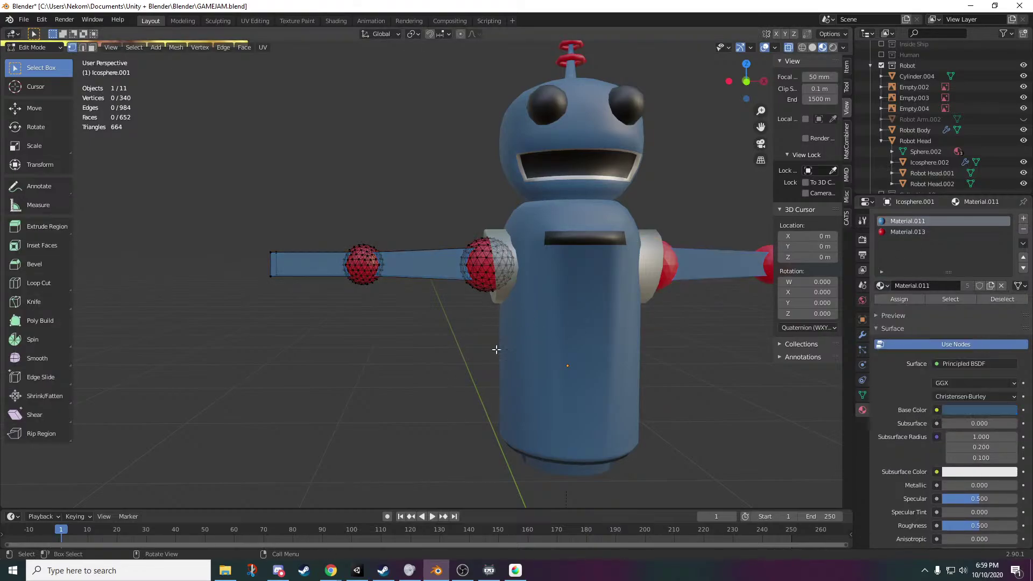
- Leave mesh editing and compare the recoloured arms and the whole robot with the reference images
key("Tab")
scroll(646, 401, "down", 3)
left_click(693, 409)
scroll(591, 383, "up", 5)
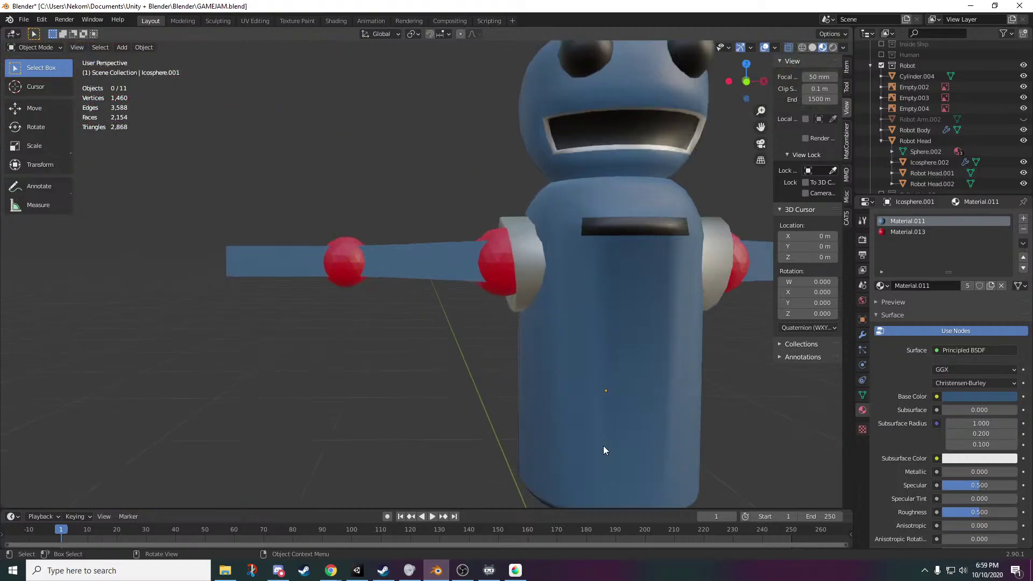
middle_click_drag(665, 353, 578, 319, "shift")
scroll(554, 322, "down", 5)
middle_click_drag(448, 376, 408, 385)
scroll(408, 386, "down", 3)
middle_click_drag(413, 431, 669, 254, "shift")
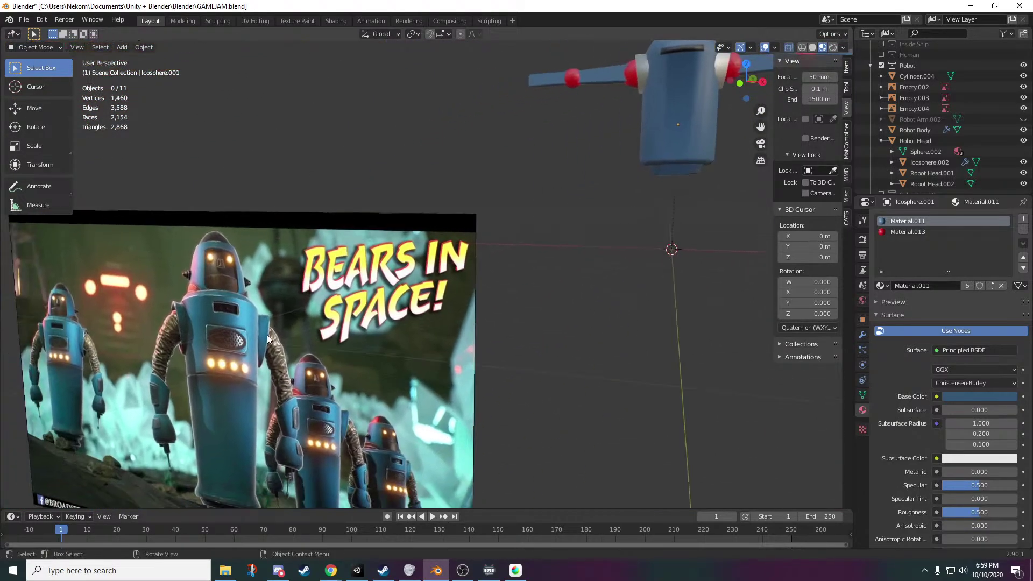
scroll(184, 414, "down", 5)
mouse_move(501, 195)
middle_mouse_down()
mouse_move(476, 370)
mouse_move(503, 203)
middle_mouse_up()
scroll(375, 368, "up", 4)
middle_click_drag(640, 282, 600, 341, "shift")
scroll(552, 347, "up", 2)
middle_click_drag(602, 277, 488, 392, "shift")
scroll(490, 391, "up", 5)
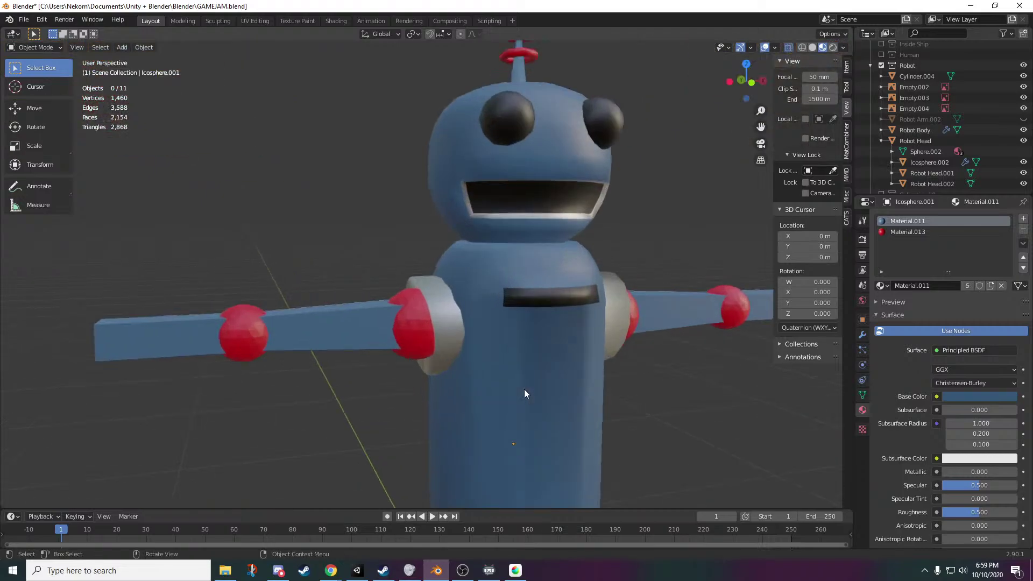
middle_click_drag(614, 386, 587, 333, "shift")
scroll(480, 437, "down", 2)
scroll(480, 437, "up", 4)
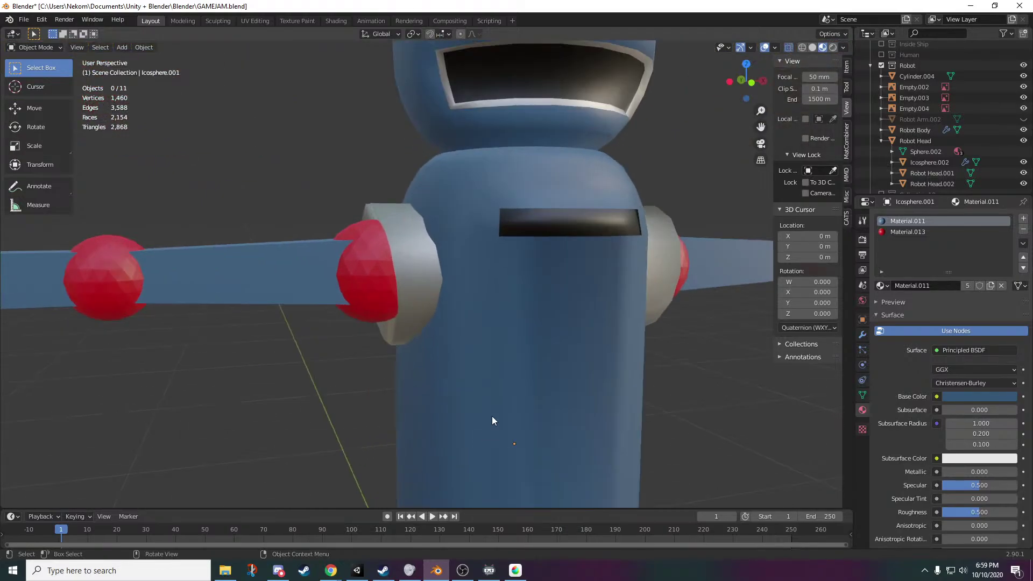
- Examine the shoulder cylinder's shape and the surface settings of its Material.003
left_click(411, 338)
middle_click_drag(436, 432, 461, 365)
scroll(462, 365, "up", 3)
scroll(914, 416, "down", 5)
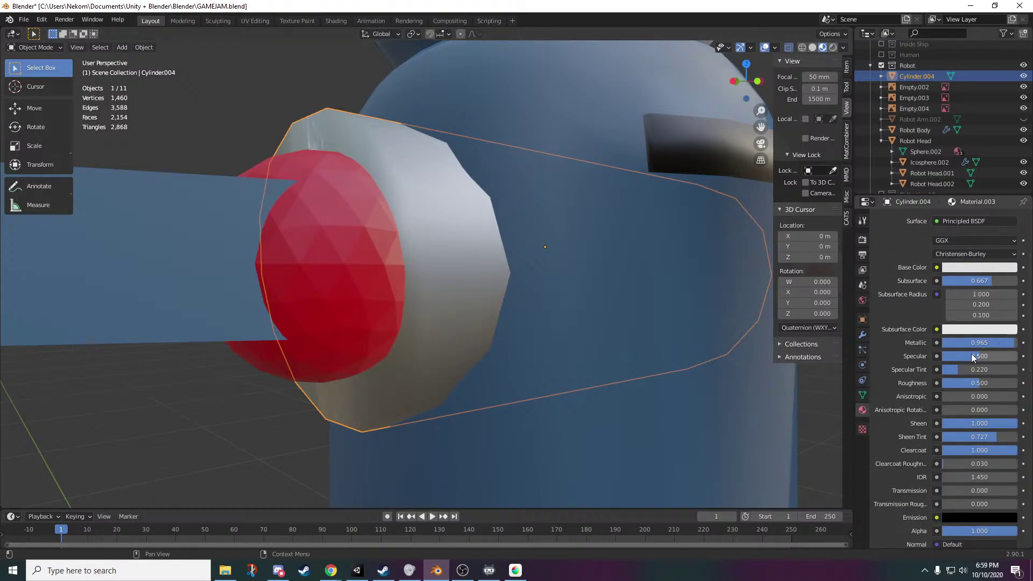
scroll(373, 245, "down", 5)
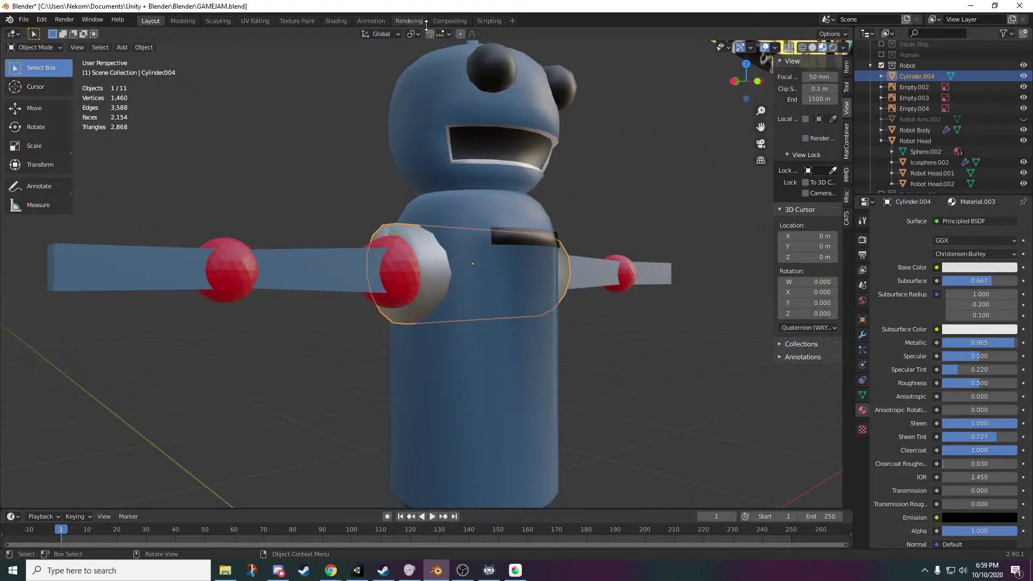
scroll(614, 329, "down", 2)
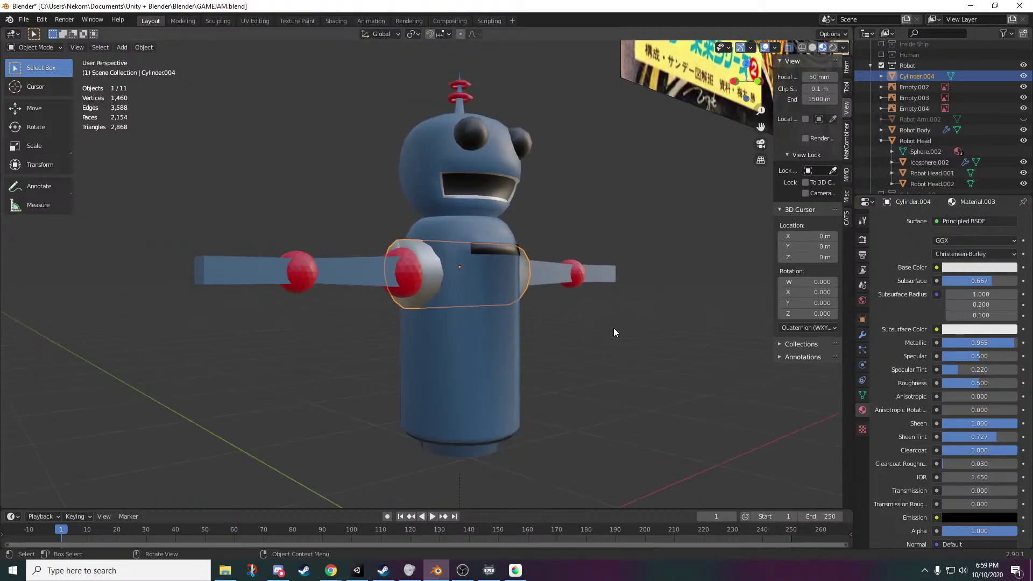
scroll(667, 361, "up", 2)
middle_click_drag(725, 396, 780, 366)
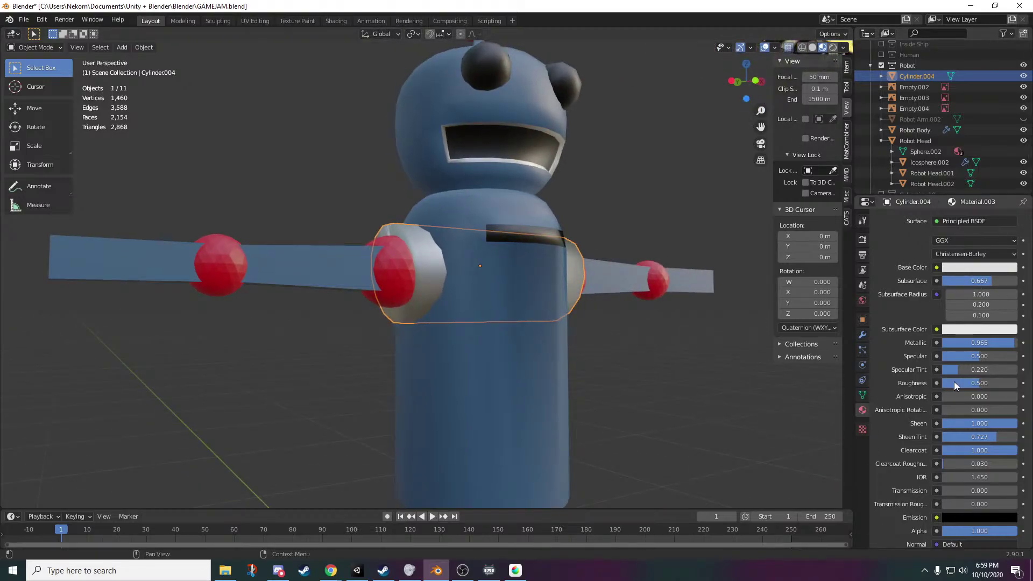
scroll(978, 415, "up", 5)
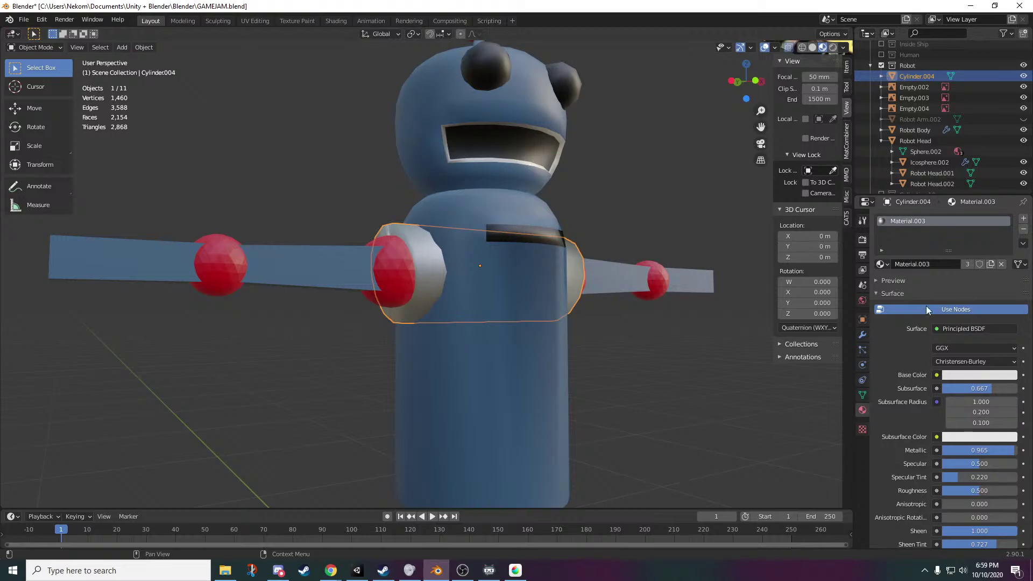
scroll(943, 412, "down", 5)
left_click(636, 456)
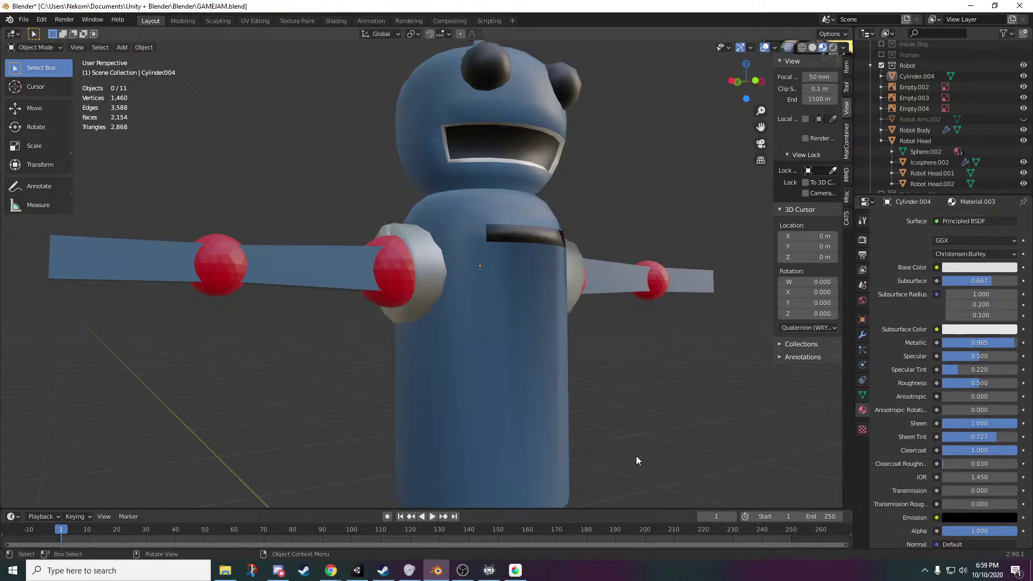
- Review the robot's overall shape and proportions from the front
scroll(603, 441, "down", 3)
middle_click_drag(560, 425, 512, 434)
scroll(519, 434, "up", 3)
scroll(497, 422, "down", 1)
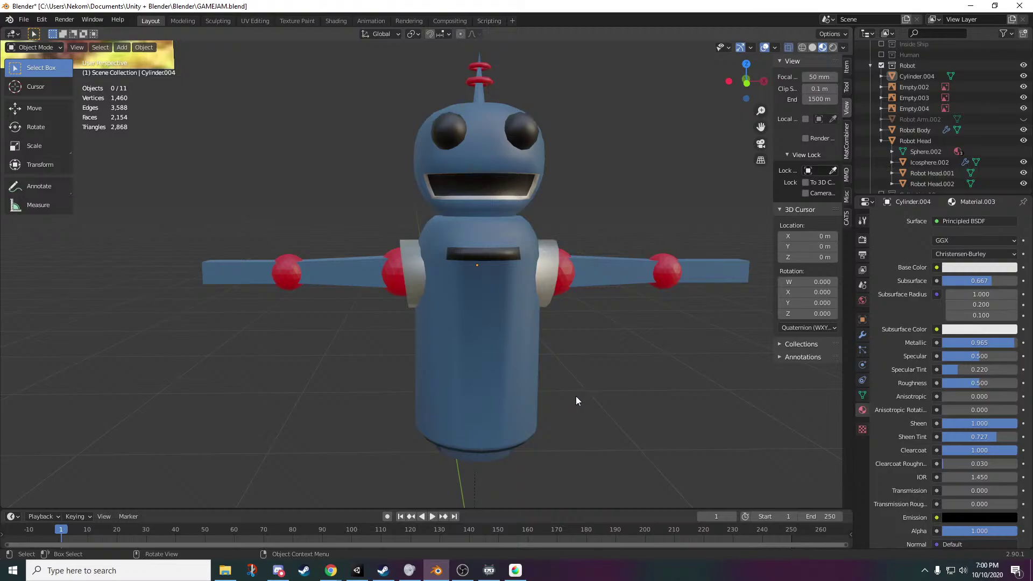
scroll(576, 397, "up", 3)
scroll(488, 351, "down", 5)
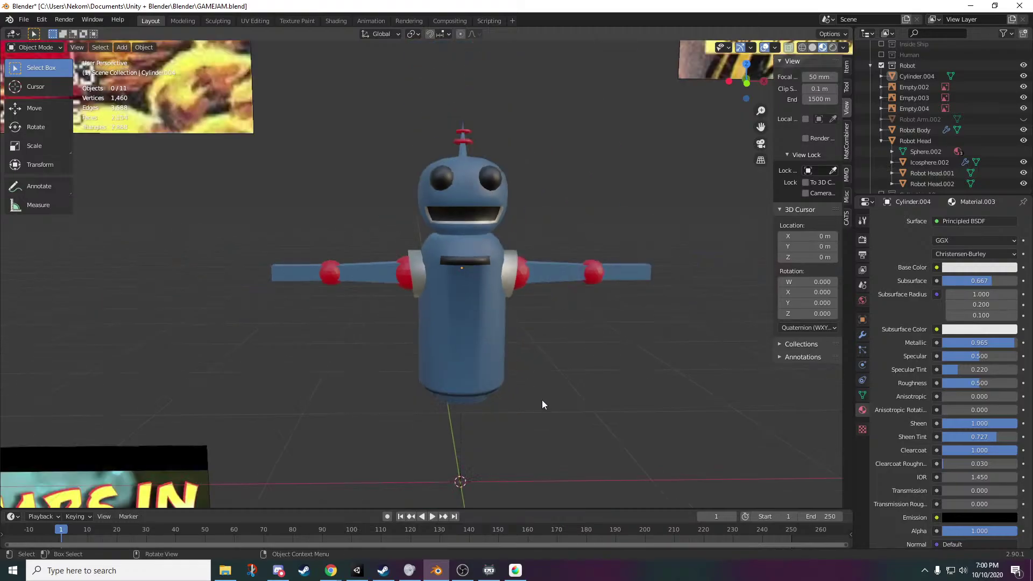
mouse_move(581, 404)
middle_mouse_down()
mouse_move(653, 404)
mouse_move(575, 398)
middle_mouse_up()
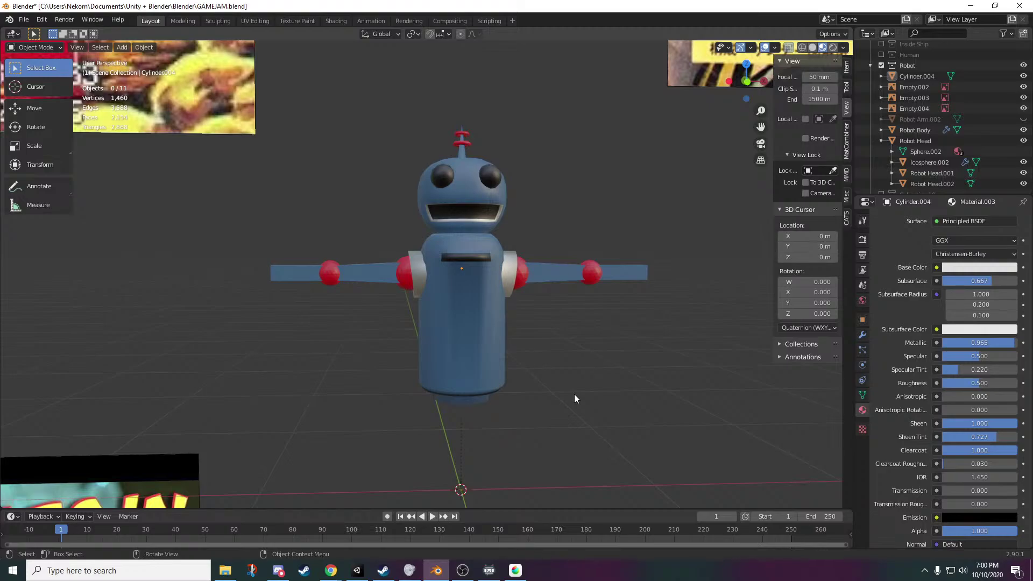
scroll(346, 293, "up", 3)
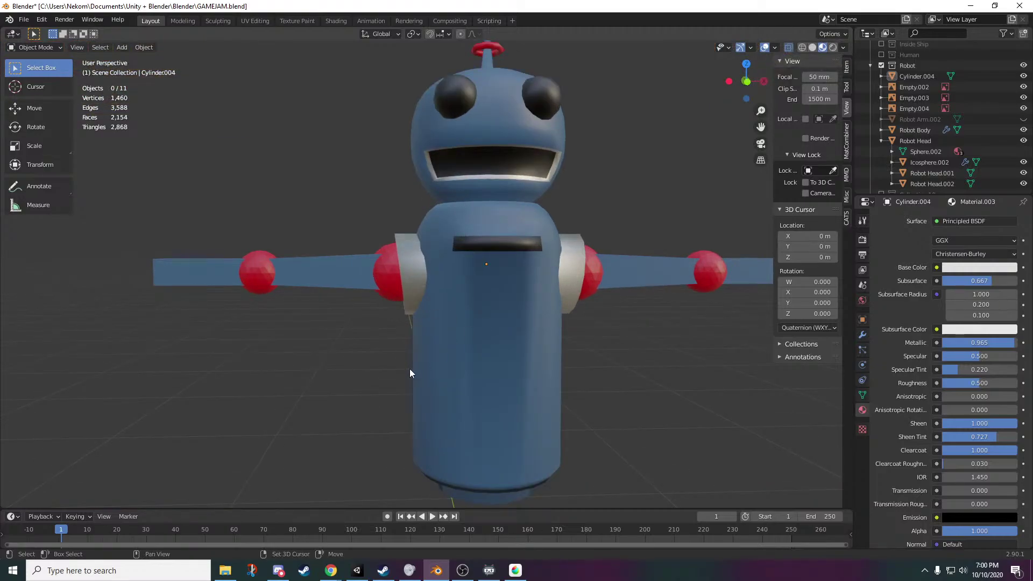
- Try adding a cone mesh at the world origin and undo it
scroll(379, 396, "down", 1)
middle_click_drag(379, 396, 521, 383, "shift")
scroll(452, 387, "up", 4)
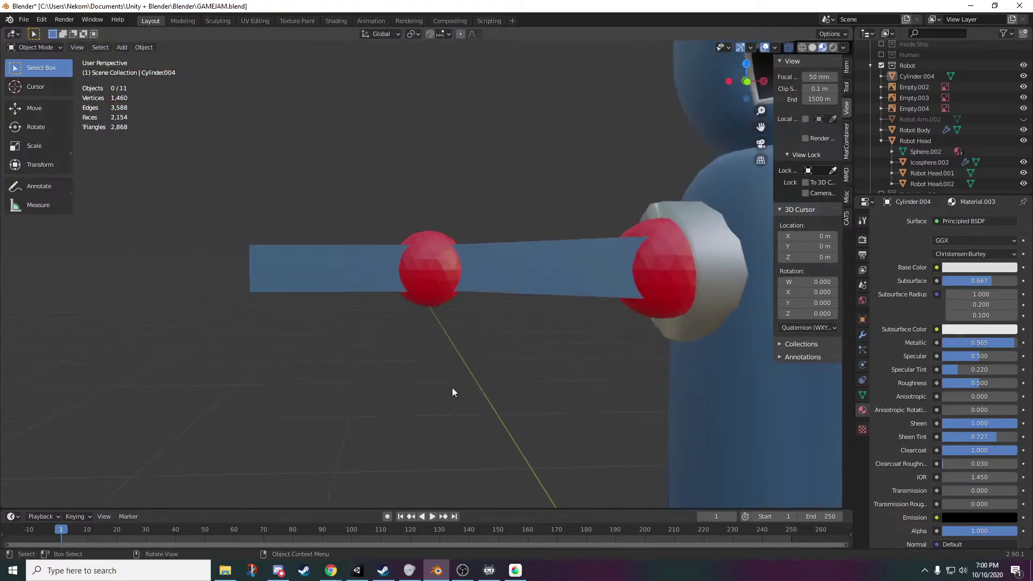
middle_click_drag(452, 387, 613, 385, "shift")
scroll(484, 341, "down", 2)
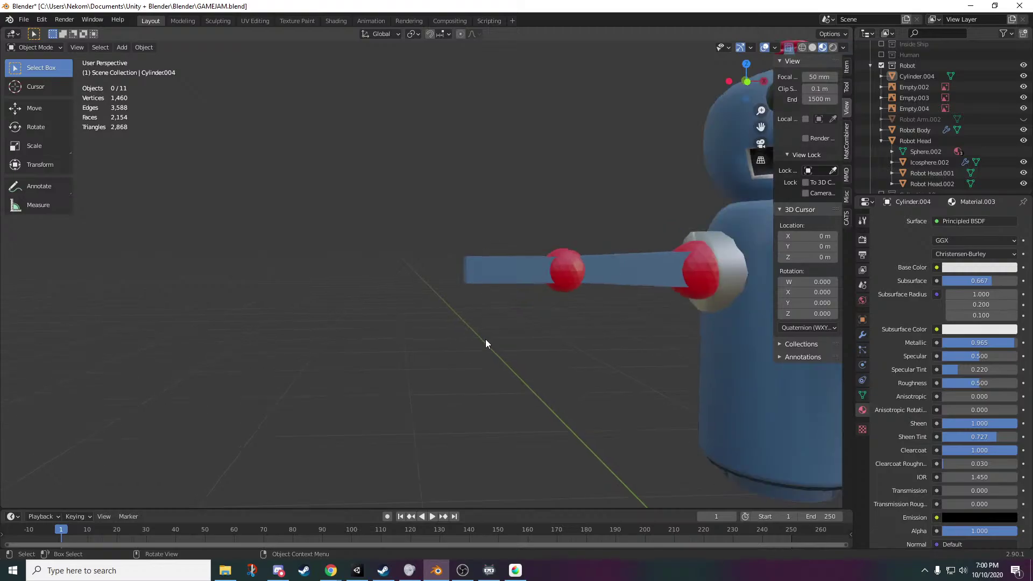
scroll(485, 341, "up", 2)
key("shift+a")
mouse_move(508, 344)
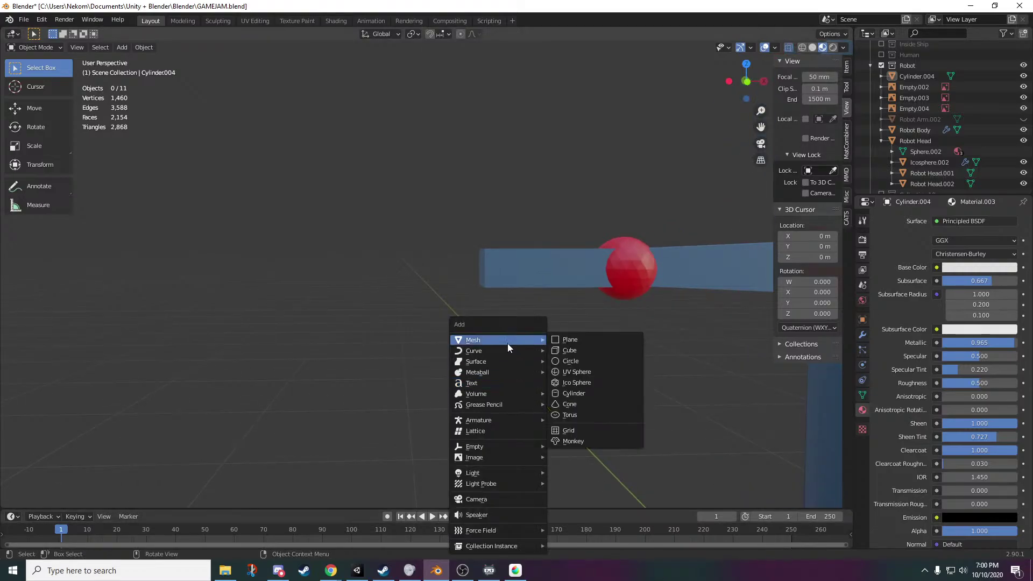
left_click(589, 404)
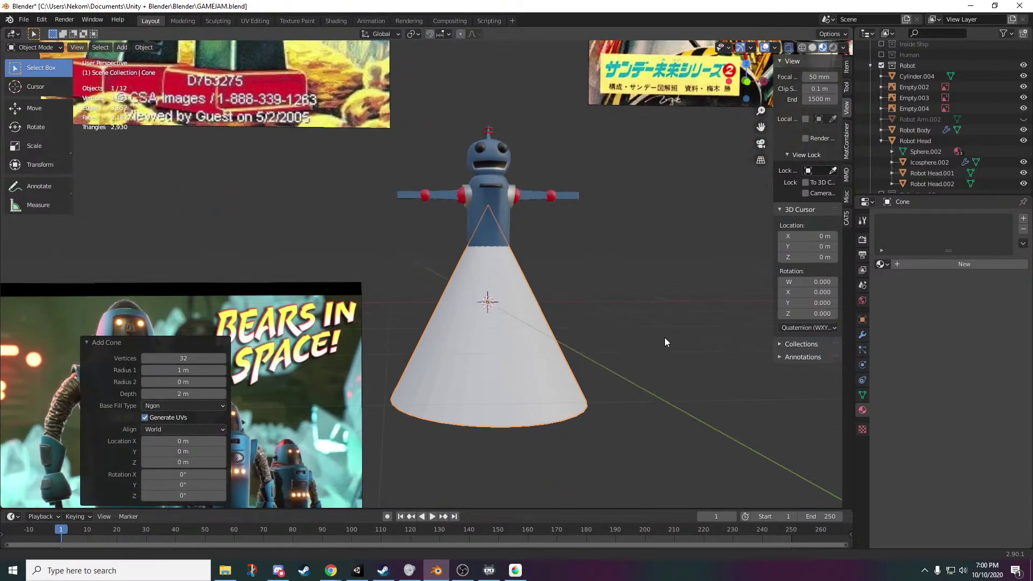
key("ctrl+z")
- Add a UV sphere at the world origin with 18 segments, 9 rings and a 0.1 m radius
scroll(407, 274, "up", 4)
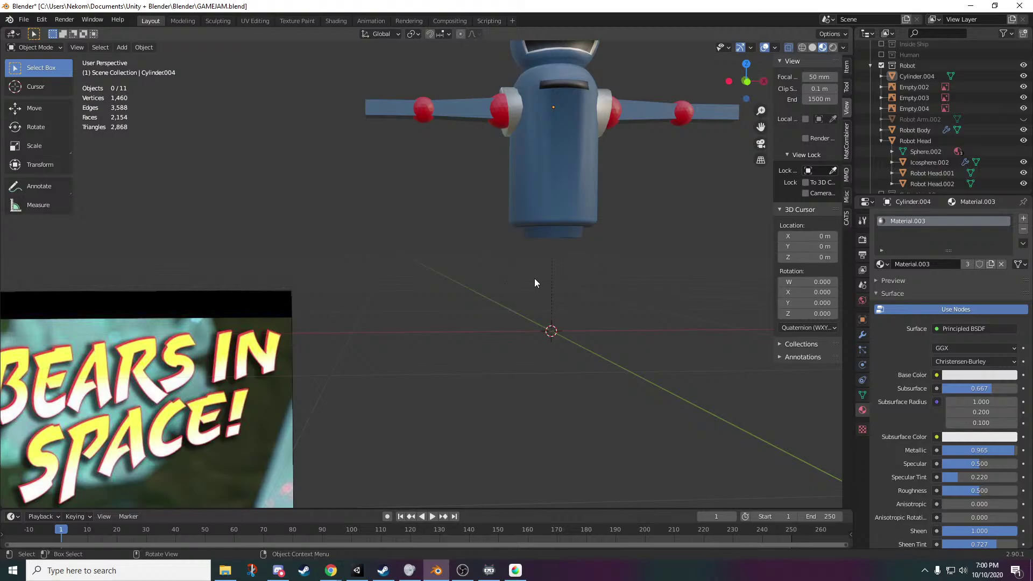
key("shift+a")
mouse_move(534, 277)
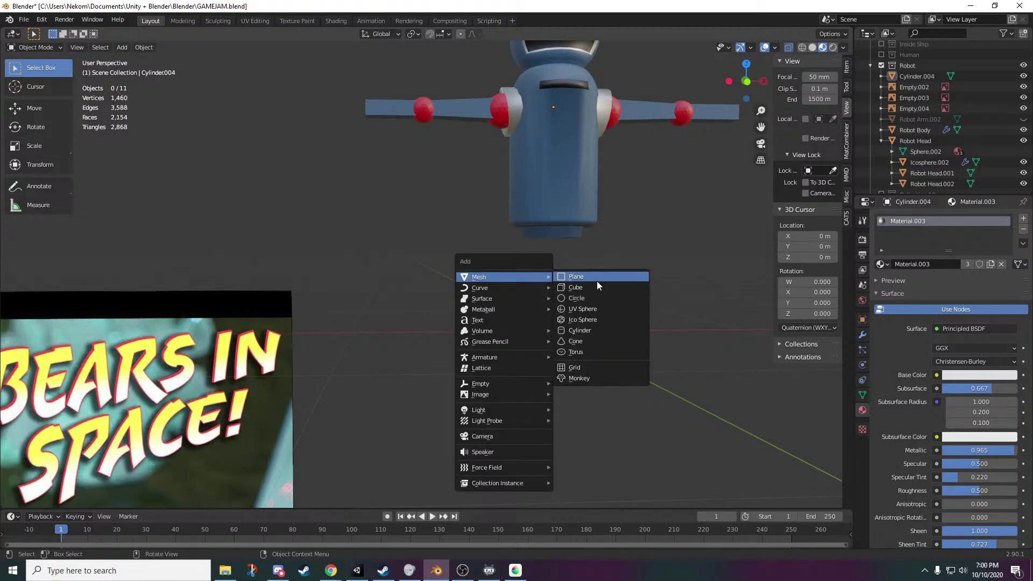
left_click(612, 310)
scroll(600, 322, "down", 3)
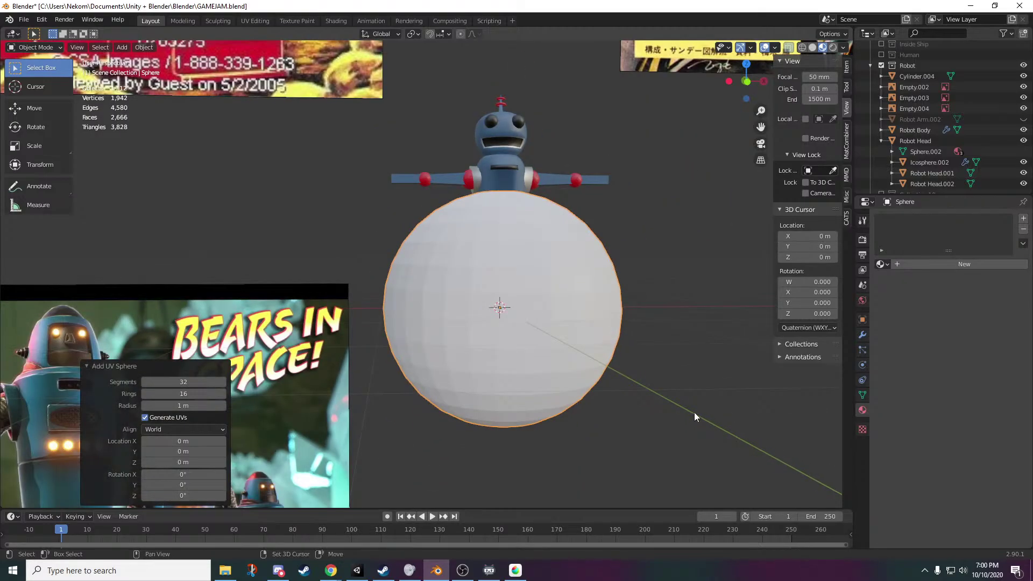
middle_click_drag(694, 412, 644, 431, "shift")
scroll(644, 430, "up", 2)
middle_click_drag(412, 407, 424, 345, "shift")
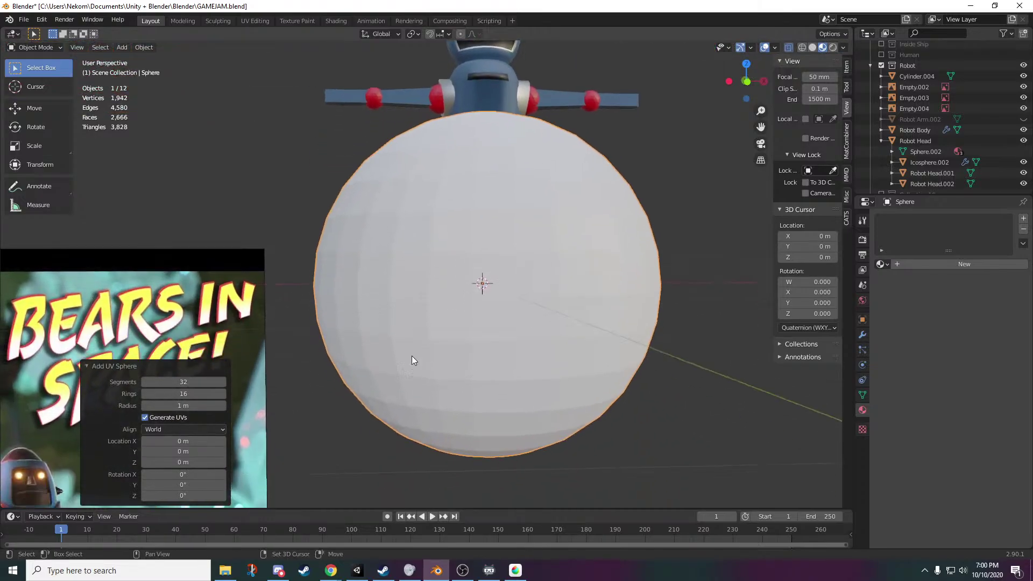
left_click_drag(192, 380, 124, 380)
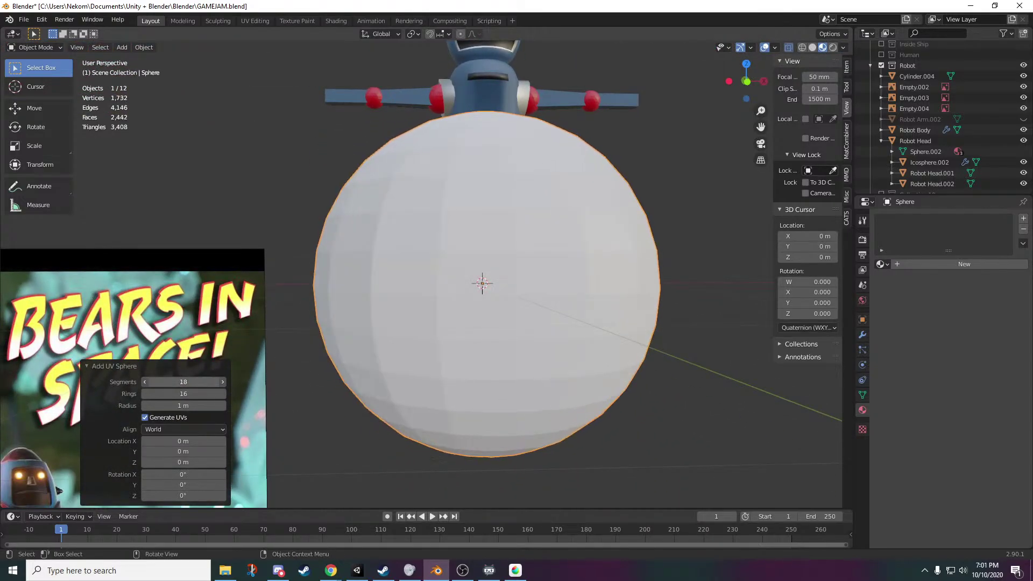
left_click_drag(194, 389, 143, 405)
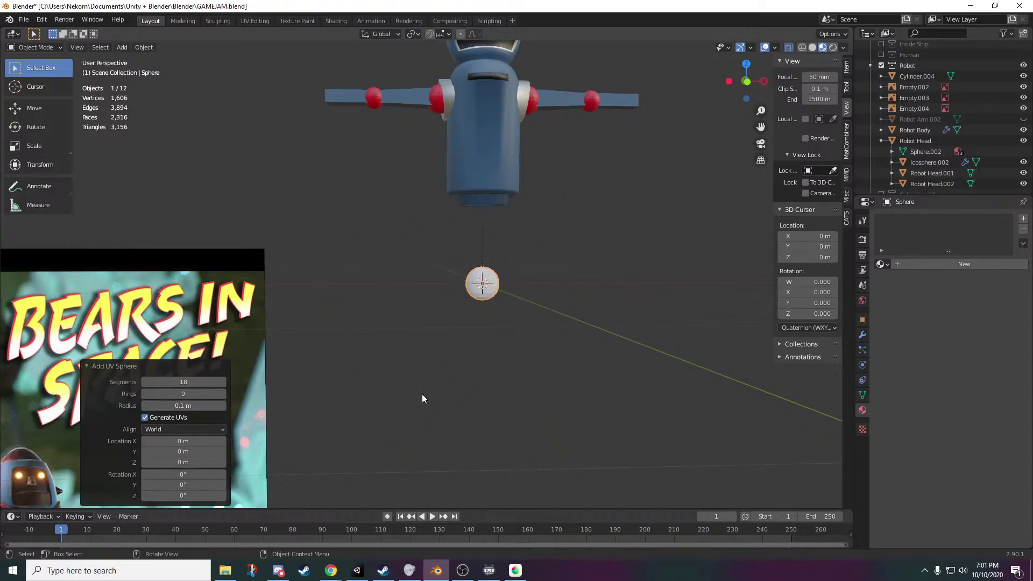
- Reduce the new sphere's radius to 0.07 m and lower its segment count
scroll(589, 409, "up", 6)
left_click_drag(628, 407, 574, 402)
middle_click_drag(575, 402, 495, 411, "shift")
scroll(495, 411, "up", 3)
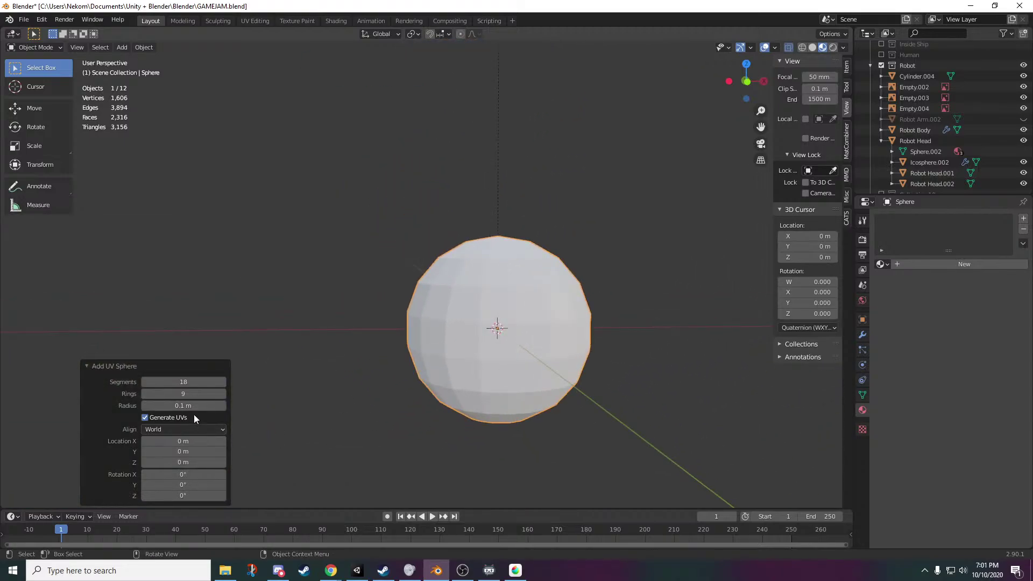
left_click_drag(143, 405, 136, 406)
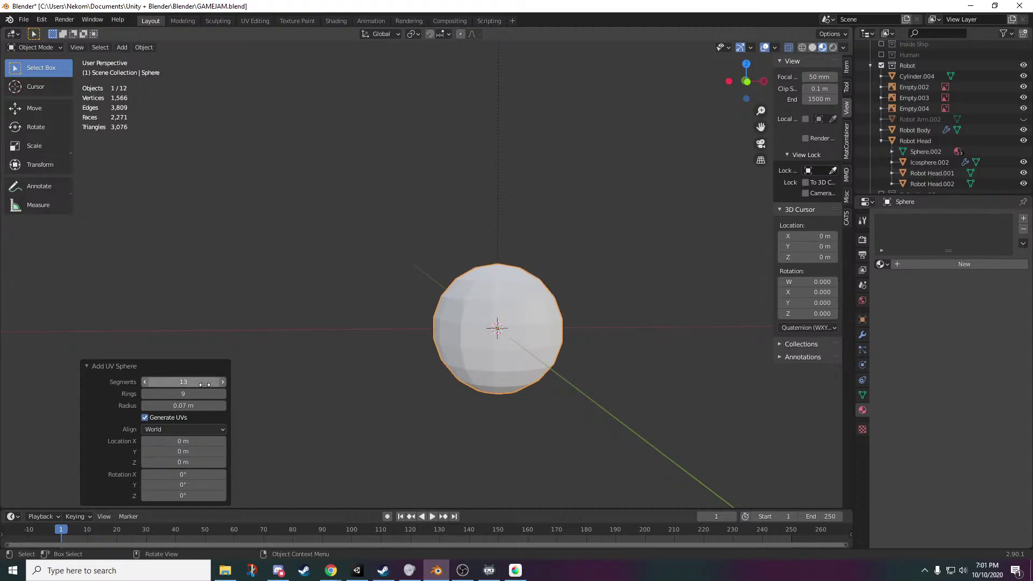
scroll(467, 415, "down", 3)
- Examine the new sphere's vertex layout and compare its size with the robot
key("Tab")
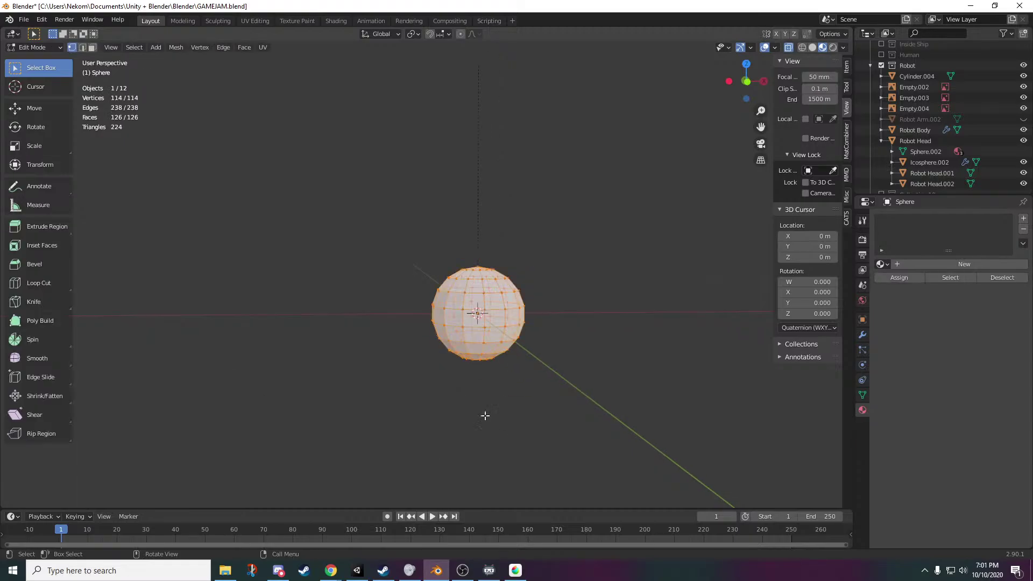
scroll(488, 381, "down", 2)
key("Tab")
scroll(488, 380, "down", 4)
middle_click_drag(489, 363, 550, 393)
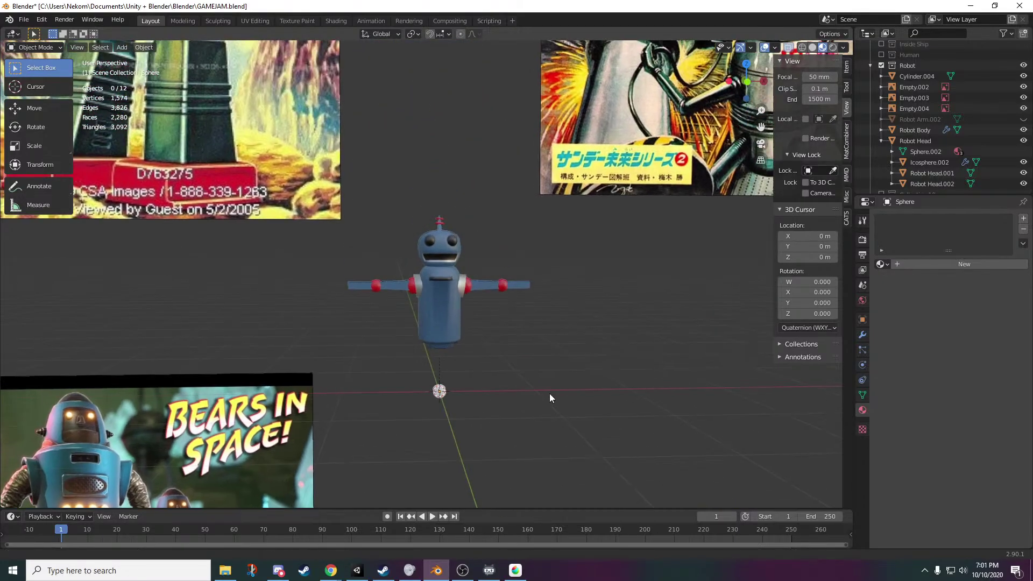
scroll(584, 279, "up", 10)
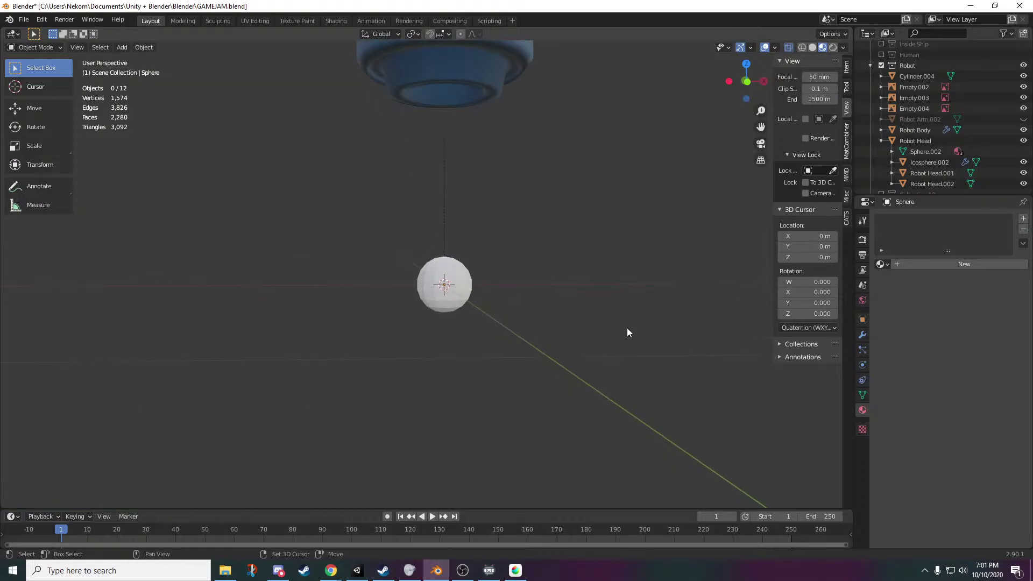
scroll(422, 368, "up", 2)
middle_click_drag(422, 368, 534, 366)
key("Tab")
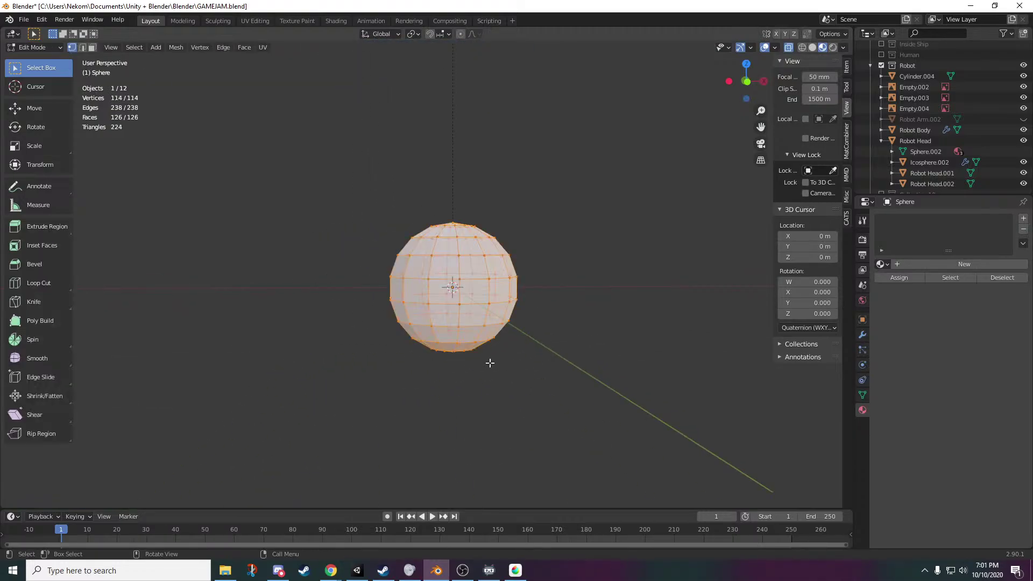
left_click_drag(587, 159, 359, 395)
left_click(589, 345)
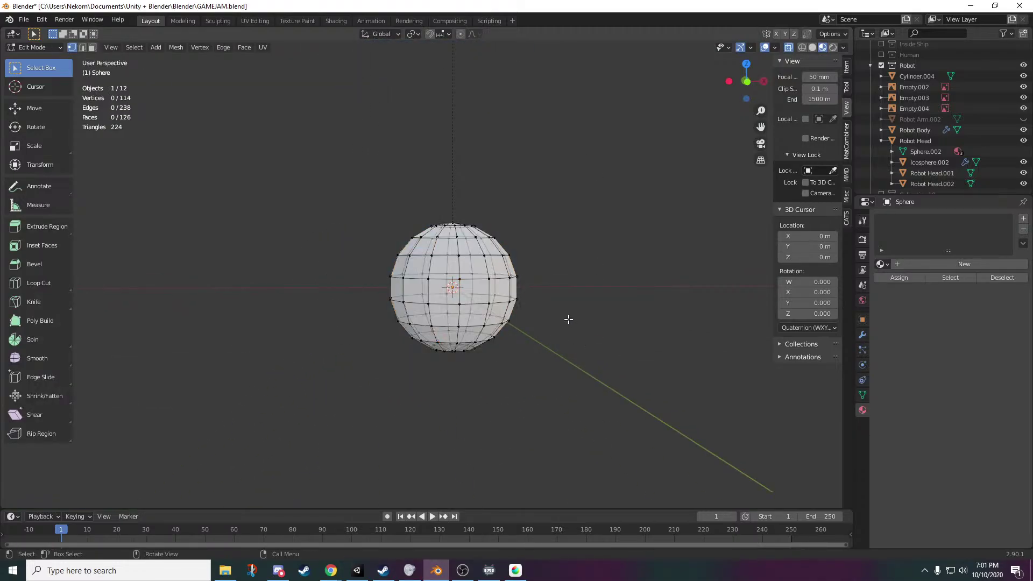
scroll(568, 315, "down", 5)
key("Tab")
- Examine the robot's body and arms from several sides and inspect the mesh of an eye sphere
middle_click_drag(494, 97, 511, 388, "shift")
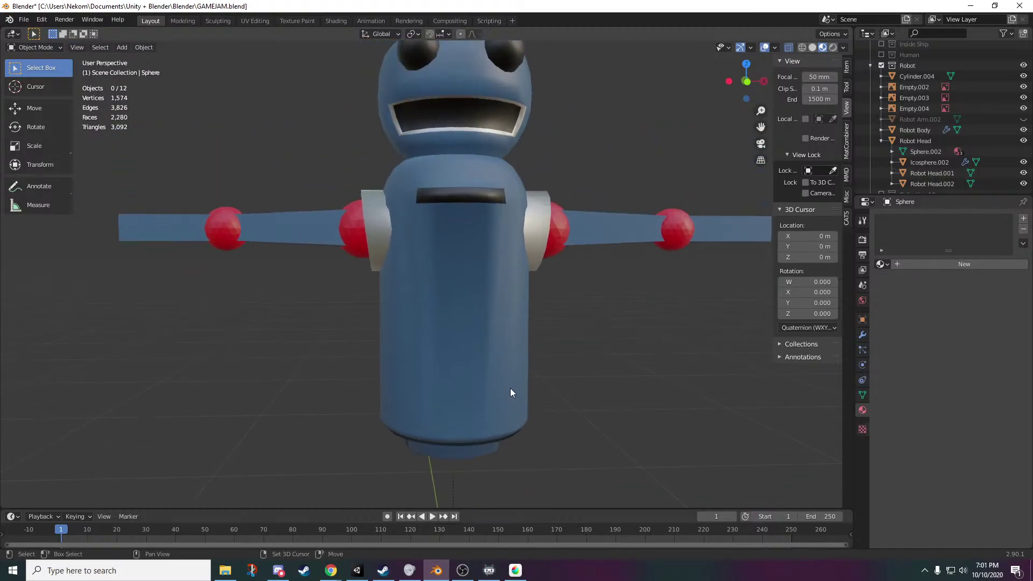
scroll(455, 339, "up", 5)
middle_click_drag(454, 338, 478, 363)
scroll(480, 340, "down", 6)
middle_click_drag(481, 297, 656, 343, "shift")
scroll(484, 347, "up", 2)
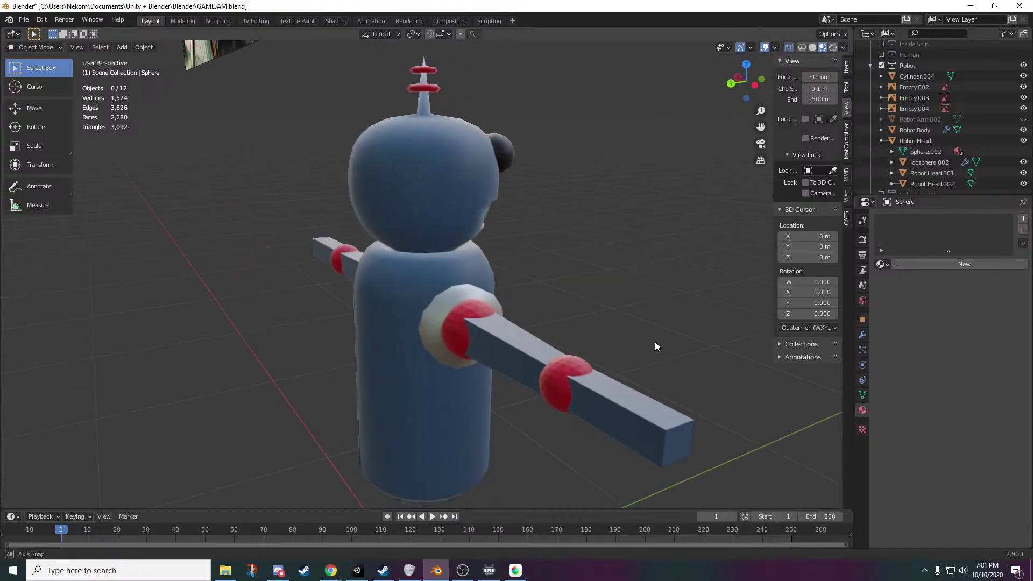
scroll(652, 328, "up", 4)
middle_click_drag(648, 305, 347, 182)
scroll(567, 370, "up", 4)
key("Tab")
key("Tab")
left_click(419, 244)
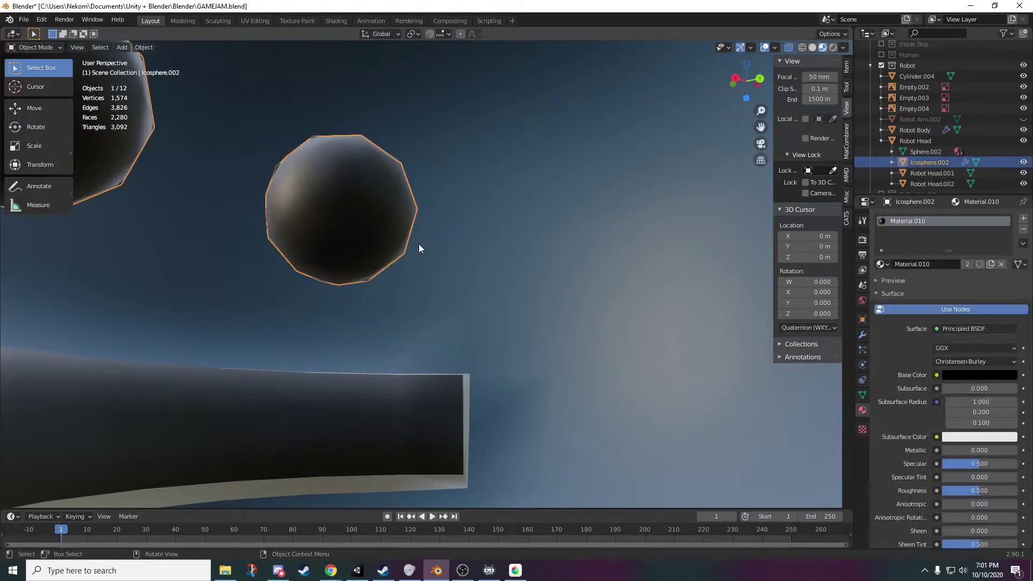
key("Tab")
middle_click_drag(362, 239, 394, 256)
key("Tab")
scroll(293, 291, "down", 5)
middle_click_drag(232, 345, 459, 143)
scroll(450, 364, "down", 2)
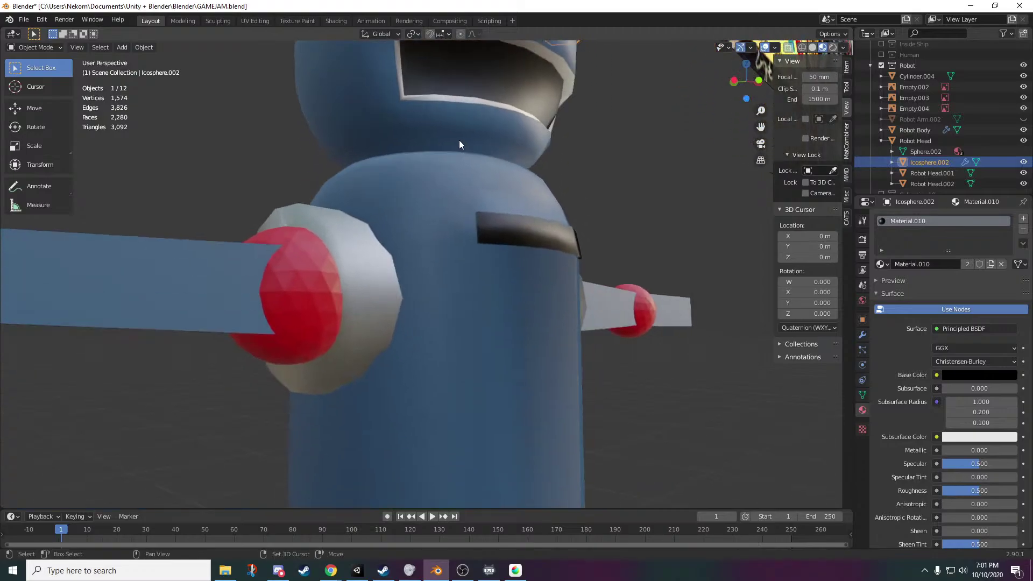
- Rotate the whole mesh of the white UV sphere at the world origin by 90° about the global Y axis
scroll(459, 143, "down", 5)
middle_click_drag(449, 389, 534, 183, "shift")
scroll(534, 183, "up", 2)
middle_click_drag(584, 420, 558, 261, "shift")
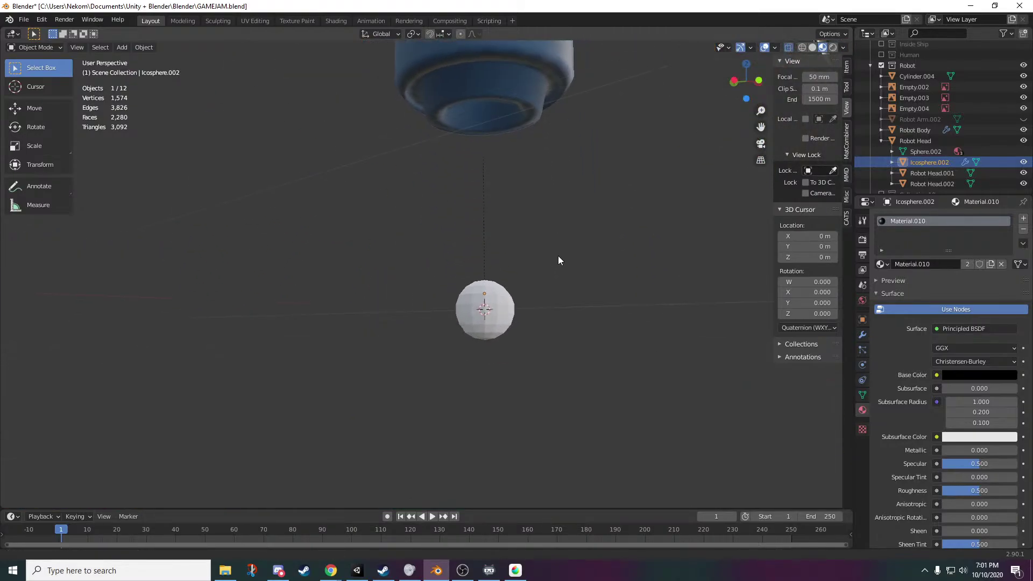
left_click(489, 317)
key("Tab")
middle_click_drag(517, 349, 563, 352)
left_click_drag(563, 352, 465, 233)
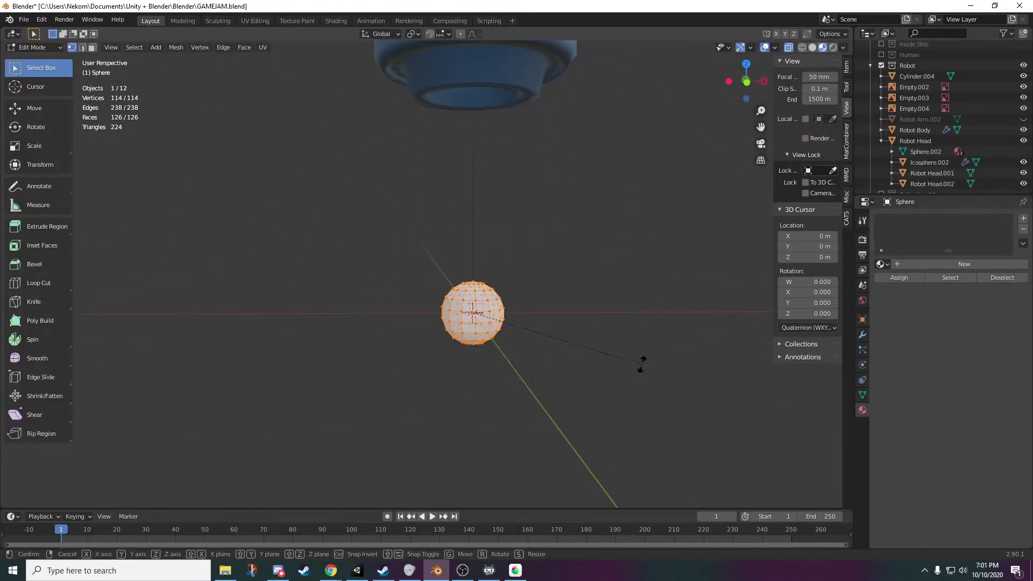
key("r")
key("x")
key("y")
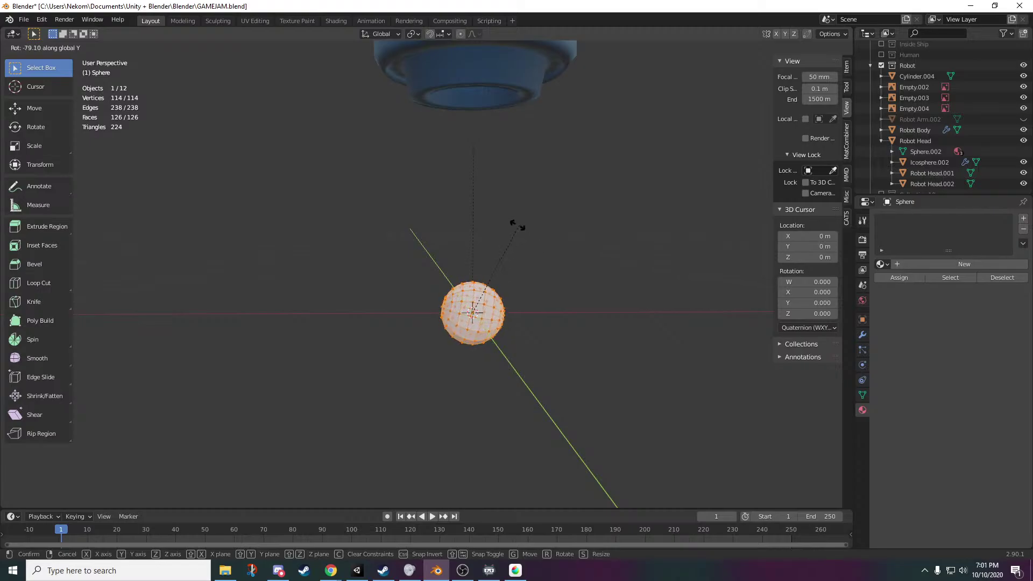
left_click(517, 226)
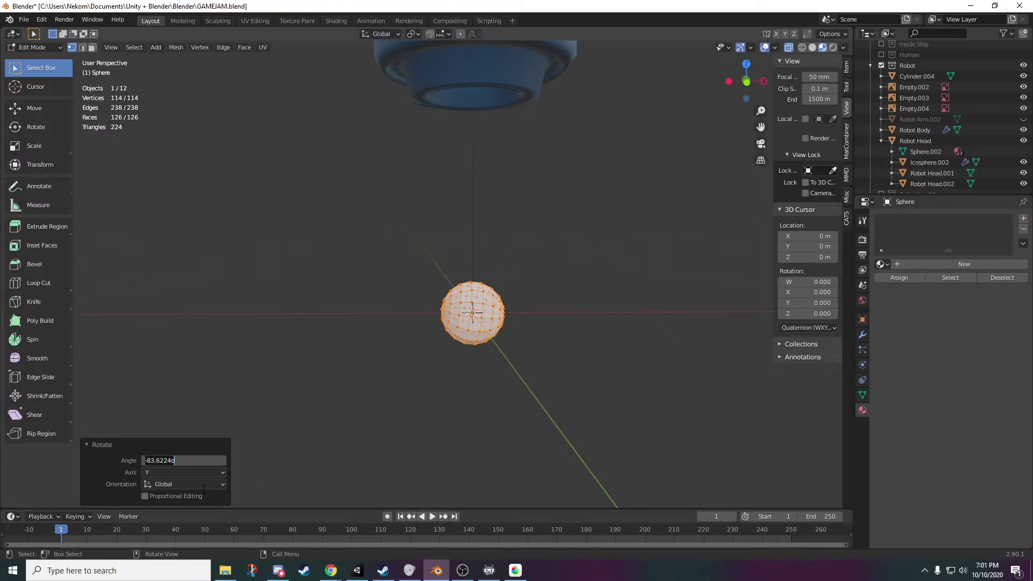
- Raise the sphere's mesh about 0.62 m along Z and shift it about -0.92 m along X, out beside the robot's body
key("g")
key("z")
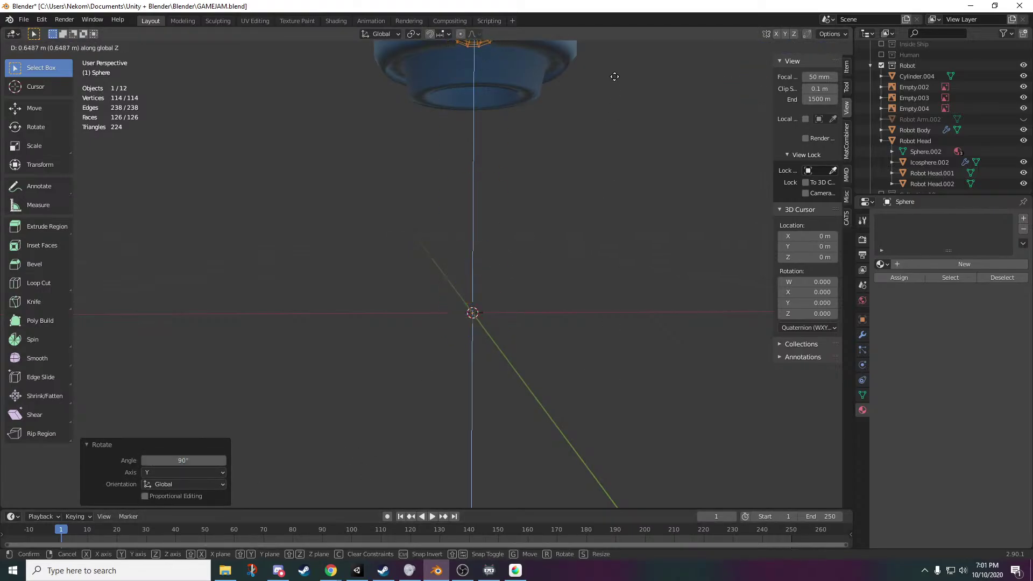
left_click(609, 81)
middle_click_drag(582, 113, 564, 288)
scroll(590, 175, "down", 3)
key("g")
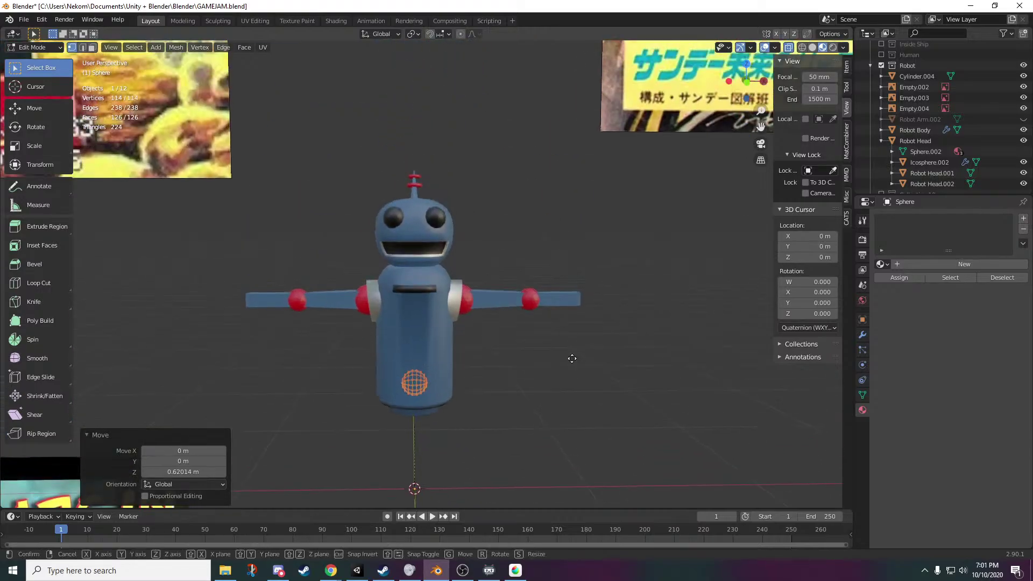
key("x")
left_click(414, 322)
scroll(286, 410, "up", 5)
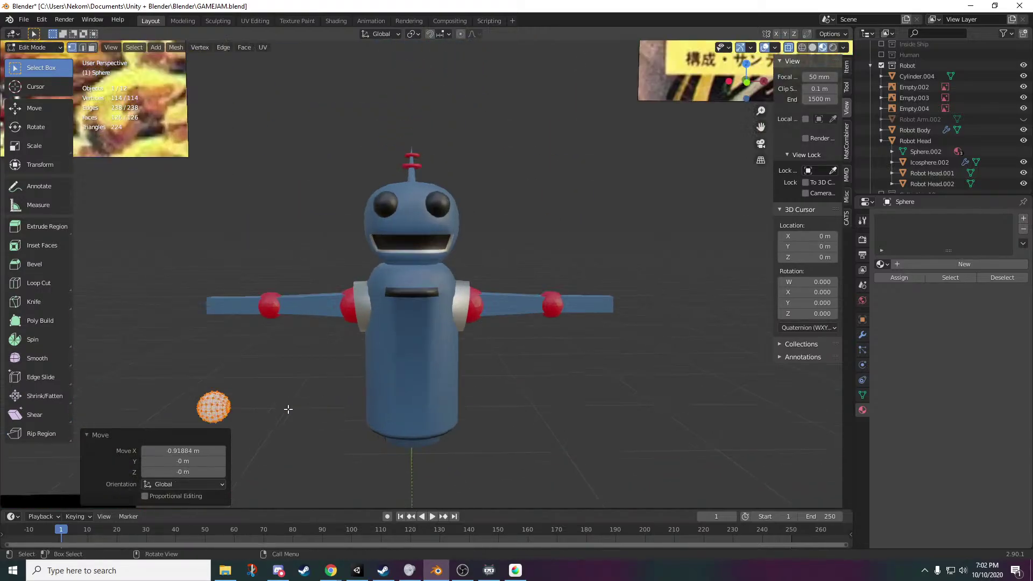
- Raise the sphere's mesh about 0.49 m along Z onto the free end of the blue forearm
middle_click_drag(404, 374, 607, 279)
key("g")
key("z")
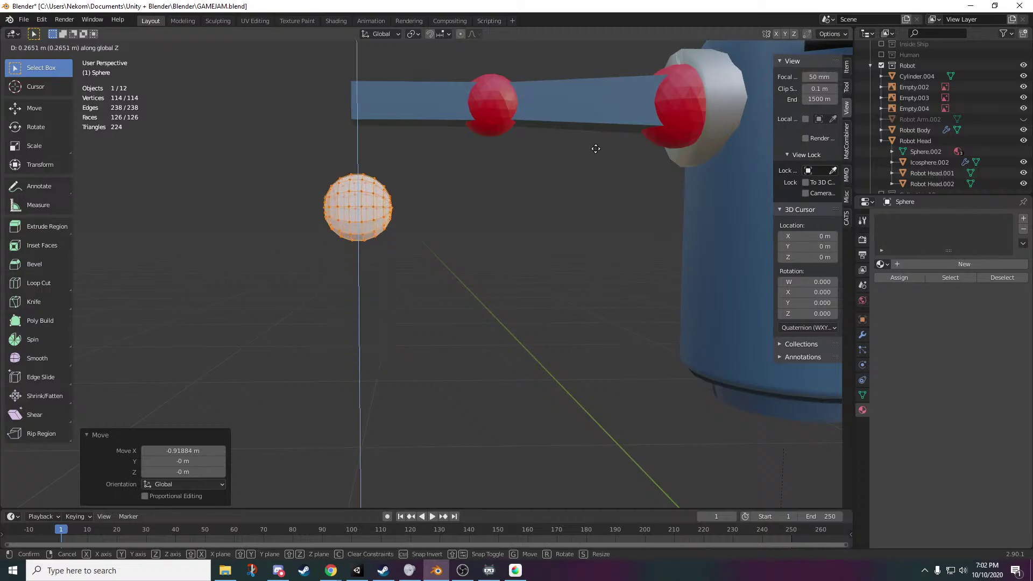
left_click(580, 505)
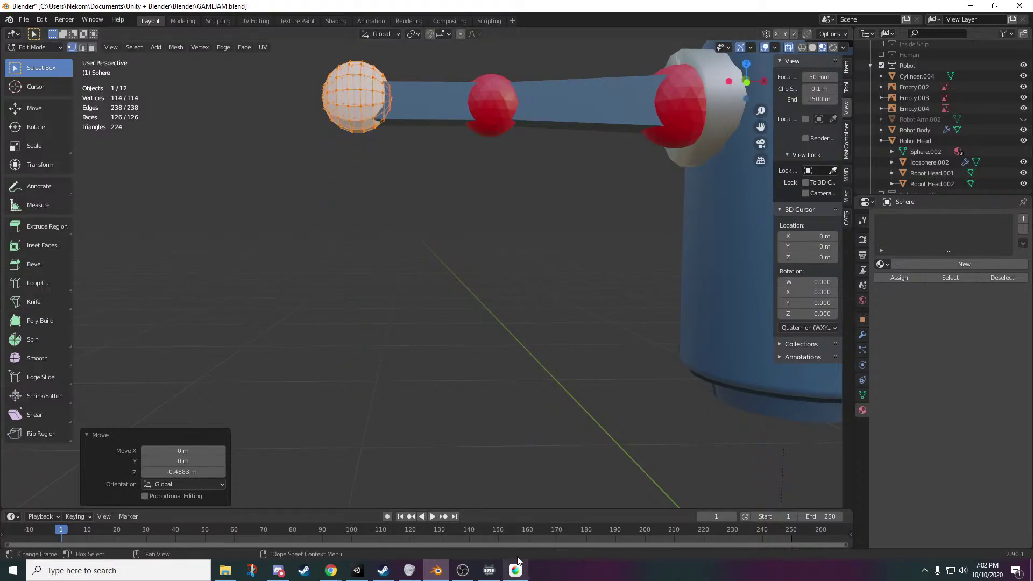
middle_click_drag(525, 401, 485, 314, "shift")
middle_click_drag(466, 107, 488, 346, "shift")
key("Tab")
scroll(546, 444, "down", 3)
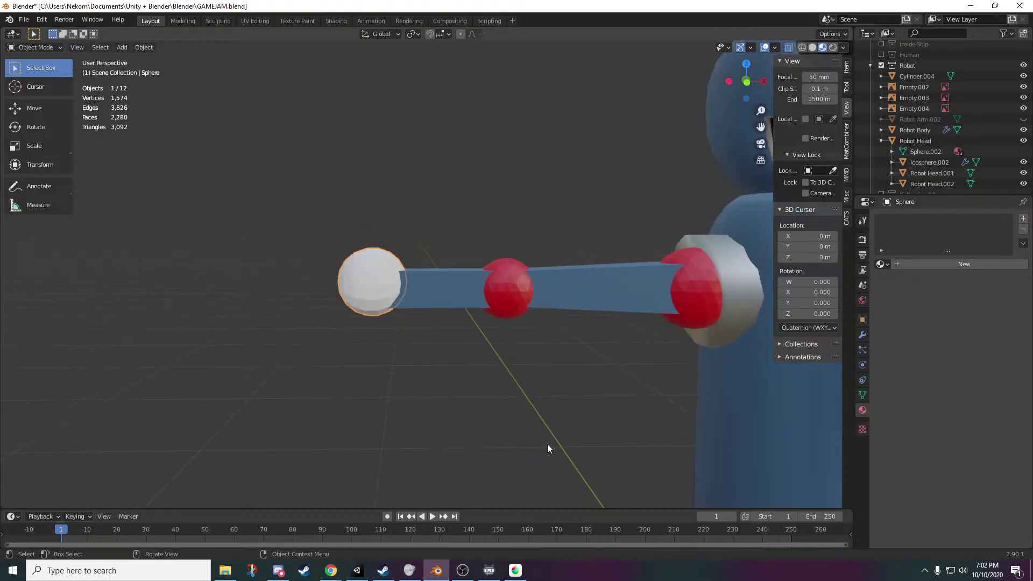
key("shift+a")
mouse_move(439, 341)
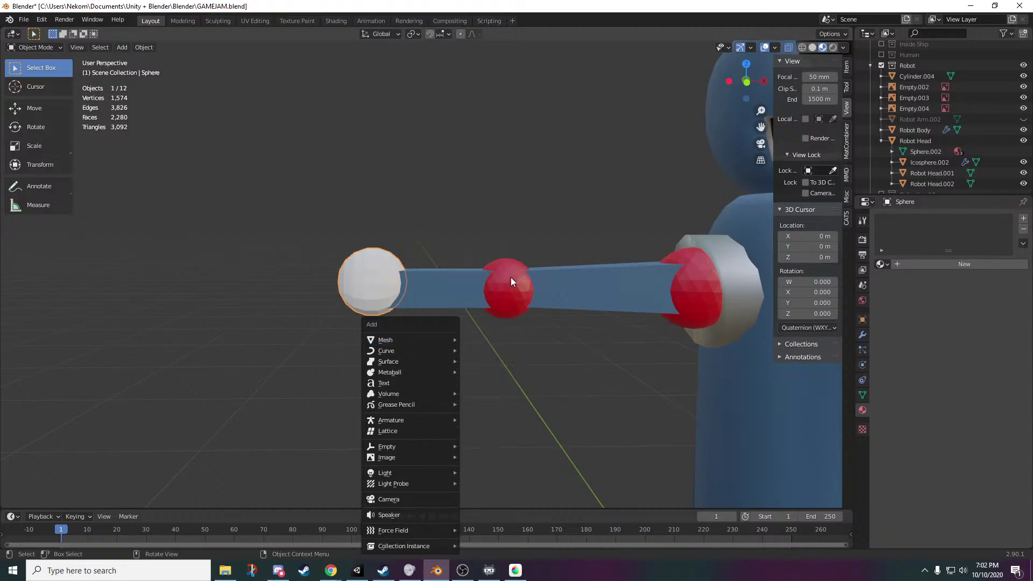
key("Escape")
scroll(357, 302, "up", 9)
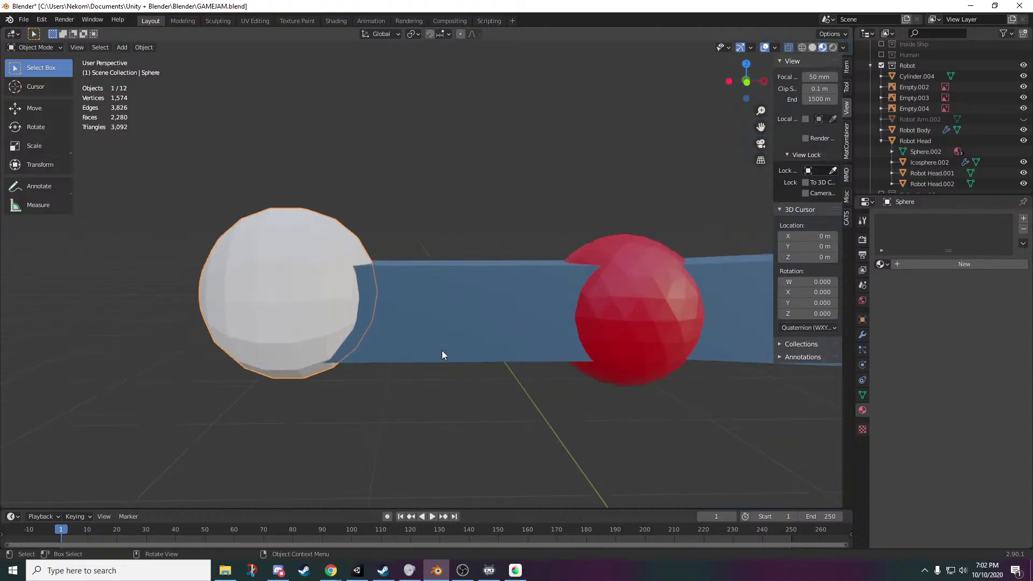
scroll(431, 386, "down", 3)
scroll(455, 428, "down", 2)
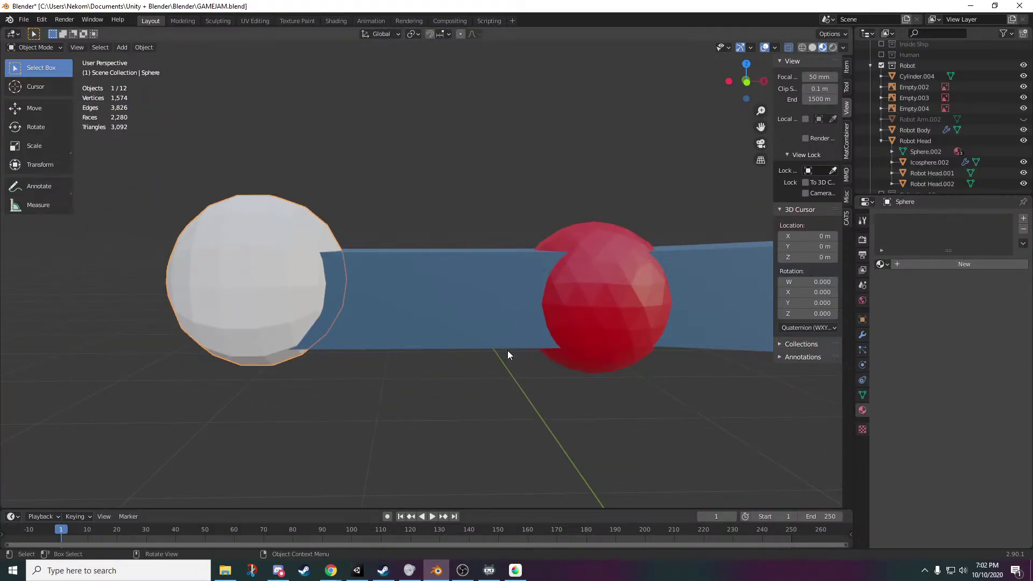
scroll(384, 266, "down", 2)
scroll(384, 265, "up", 2)
scroll(354, 316, "down", 2)
scroll(376, 395, "up", 2)
- Lower the sphere's mesh about 0.013 m along Z to align it with the forearm
middle_click_drag(376, 395, 534, 397, "shift")
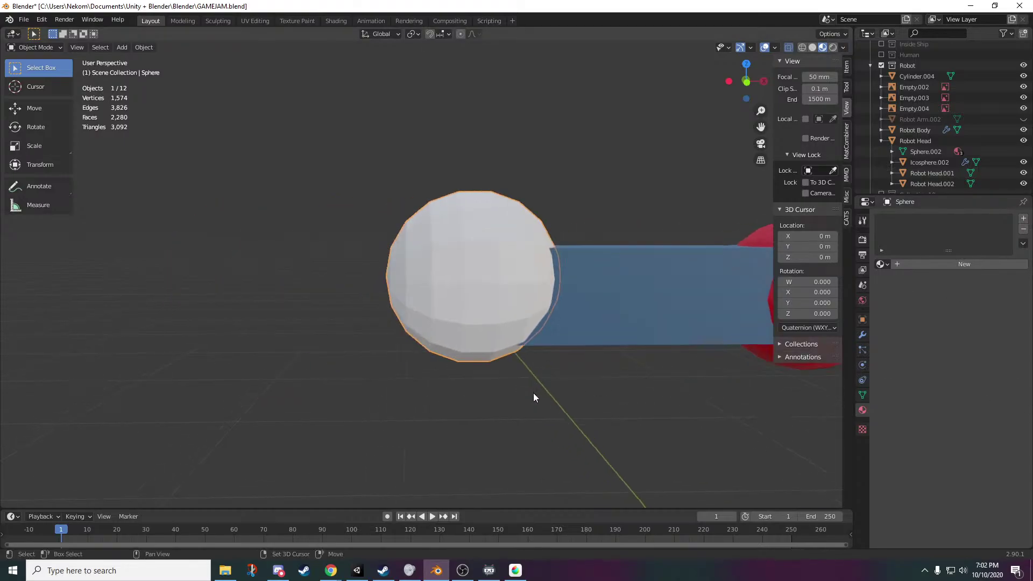
key("Tab")
left_click_drag(620, 139, 345, 386)
key("g")
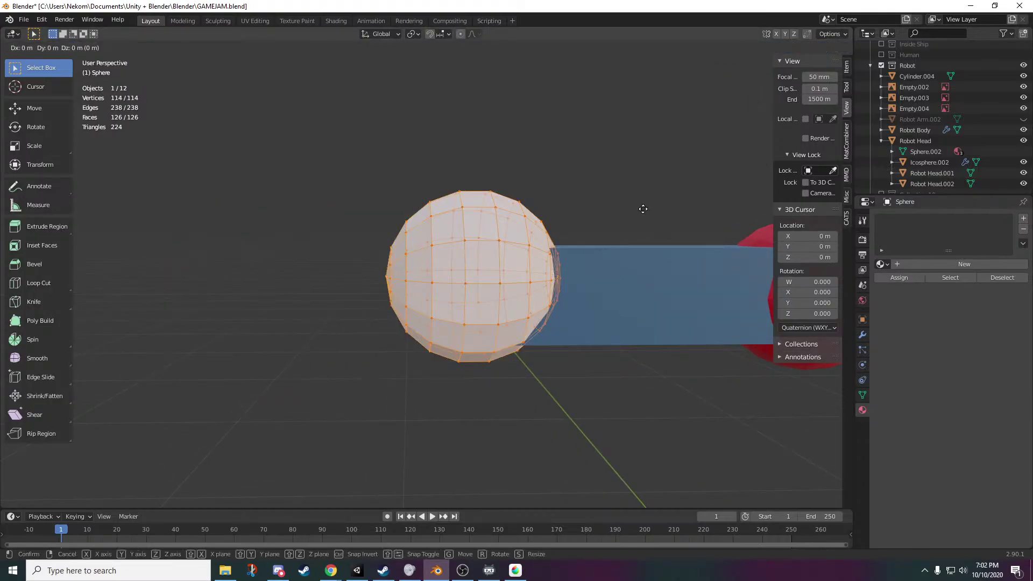
key("z")
left_click(648, 226)
middle_click_drag(648, 226, 554, 381)
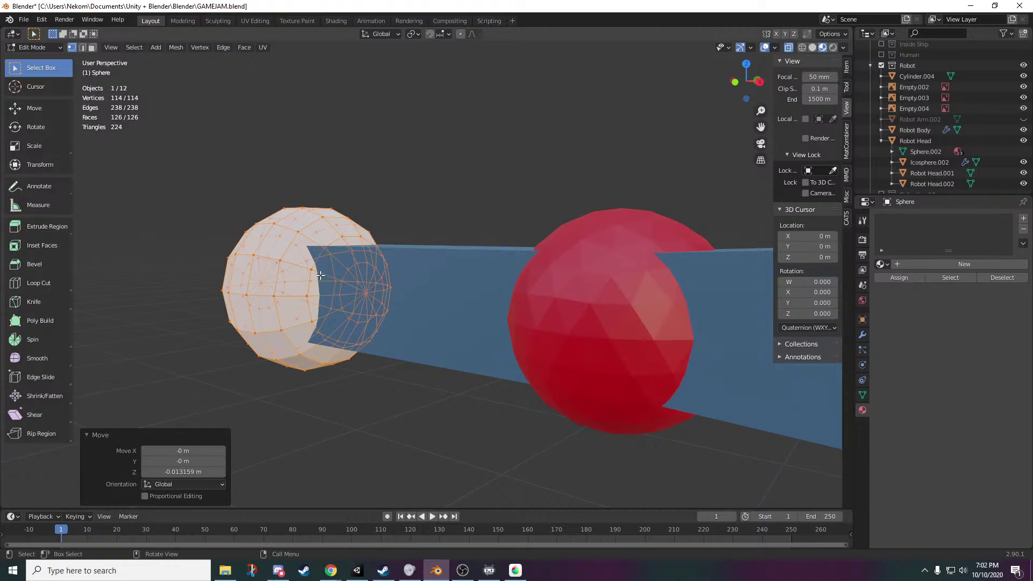
middle_click_drag(361, 299, 559, 401)
key("Tab")
- Try Shade Smooth on the sphere at the forearm's end and return it to flat shading
left_click(507, 274)
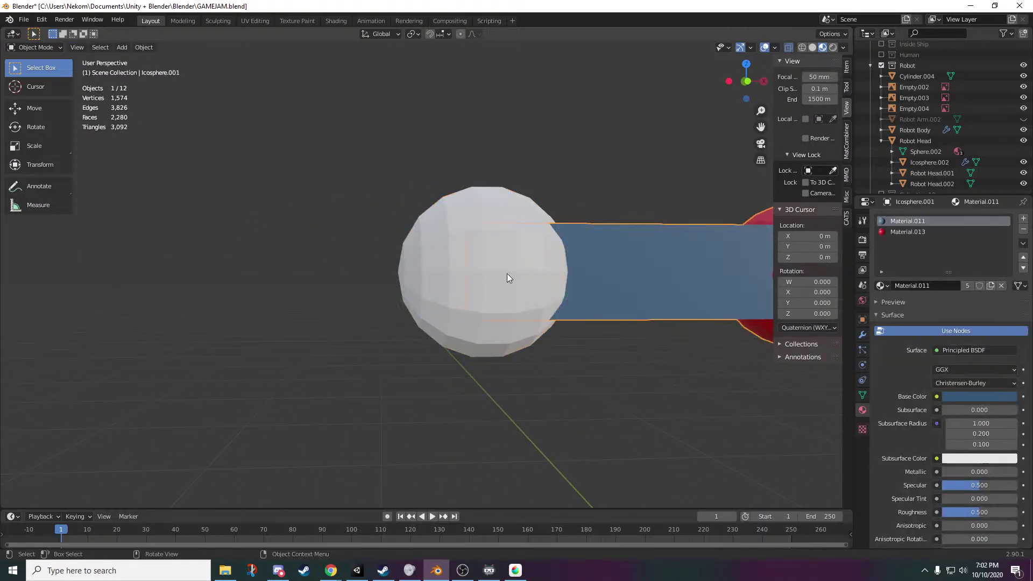
right_click(441, 272)
left_click(443, 228)
right_click(444, 228)
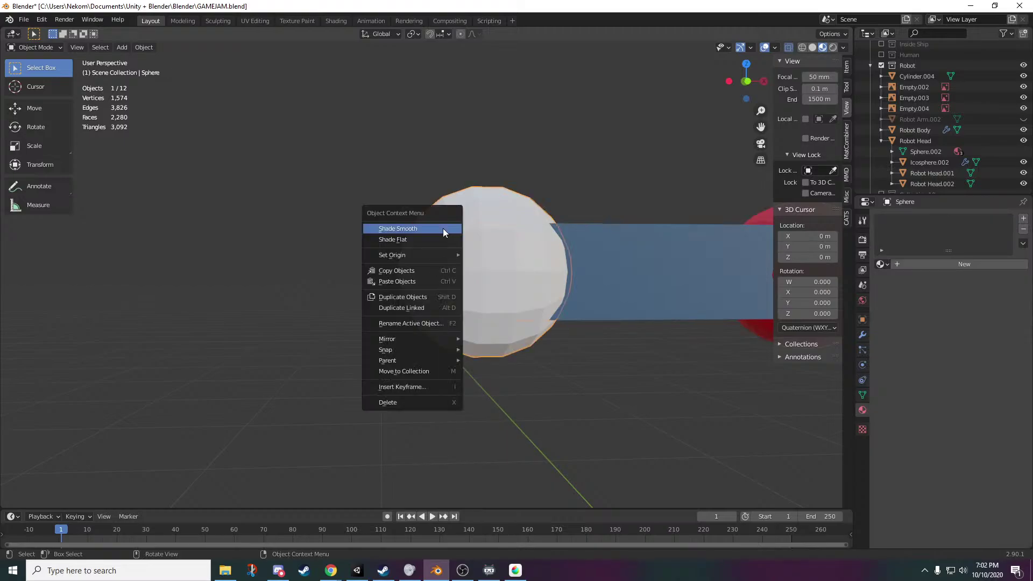
left_click(443, 230)
right_click(429, 276)
left_click(434, 282)
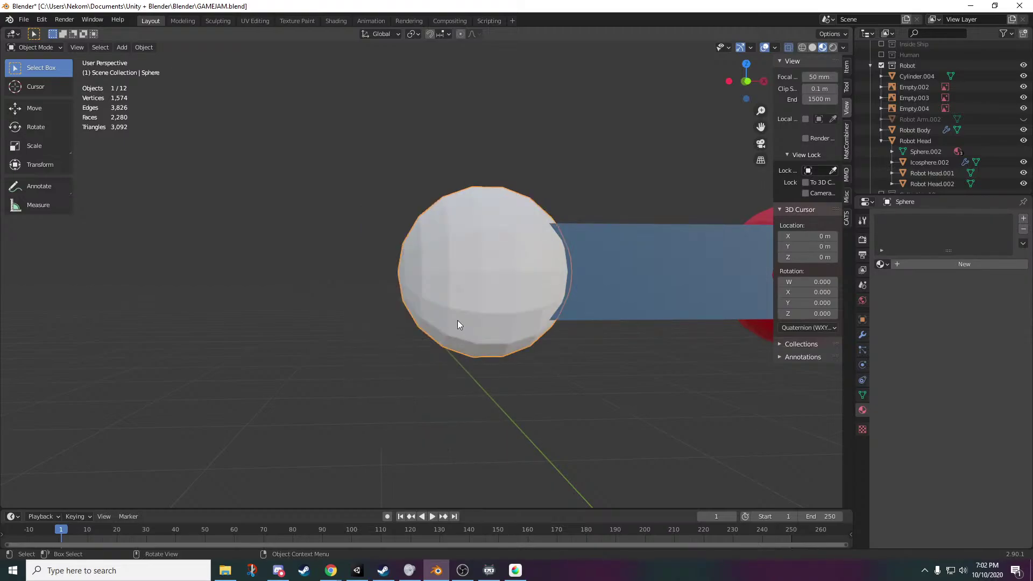
- Stretch the sphere by moving its outer half of vertices about -0.035 m along X, away from the forearm
middle_click_drag(457, 321, 469, 337)
key("Tab")
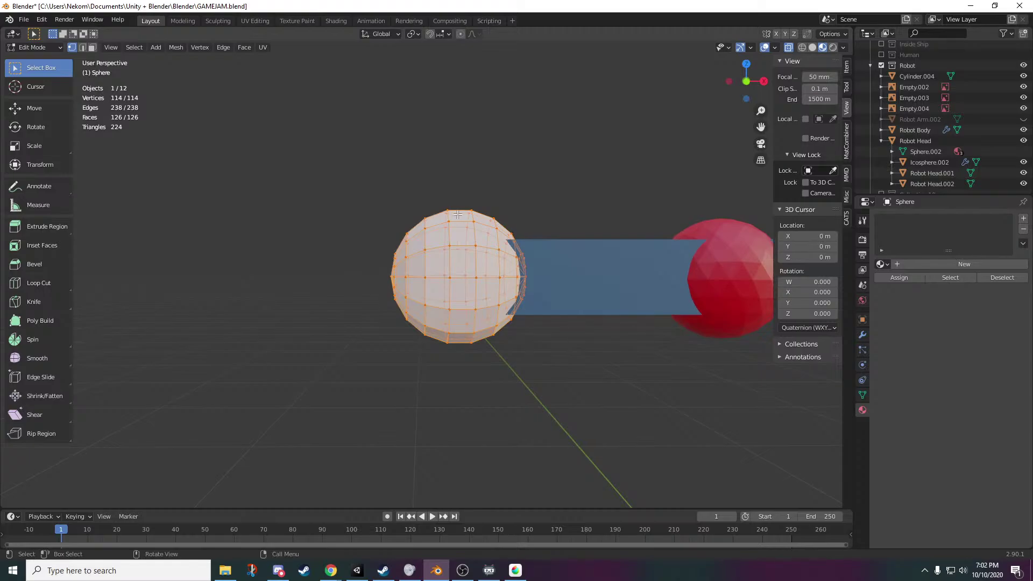
left_click_drag(458, 197, 380, 411)
key("g")
key("x")
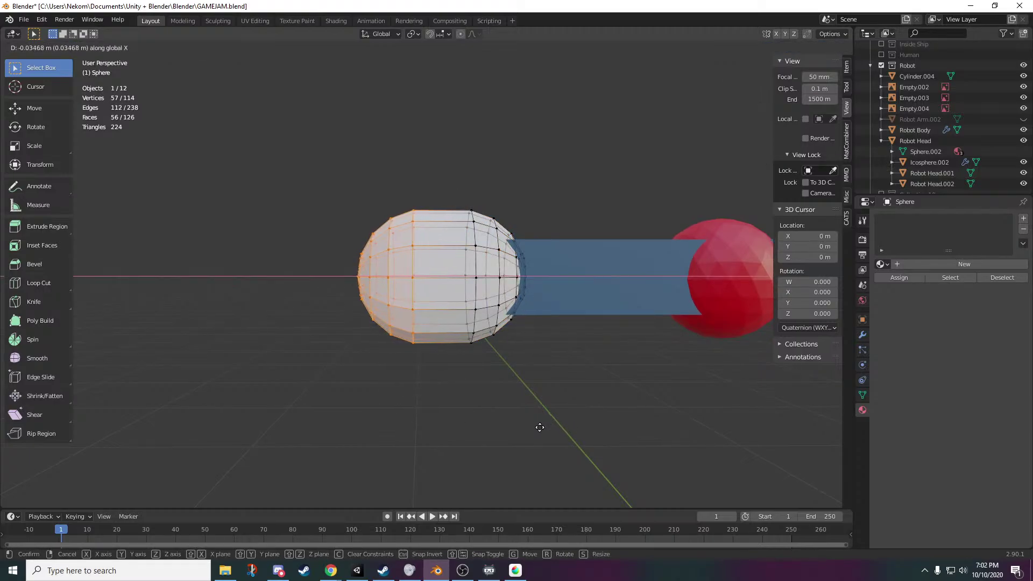
left_click(540, 428)
middle_click_drag(544, 418, 537, 416)
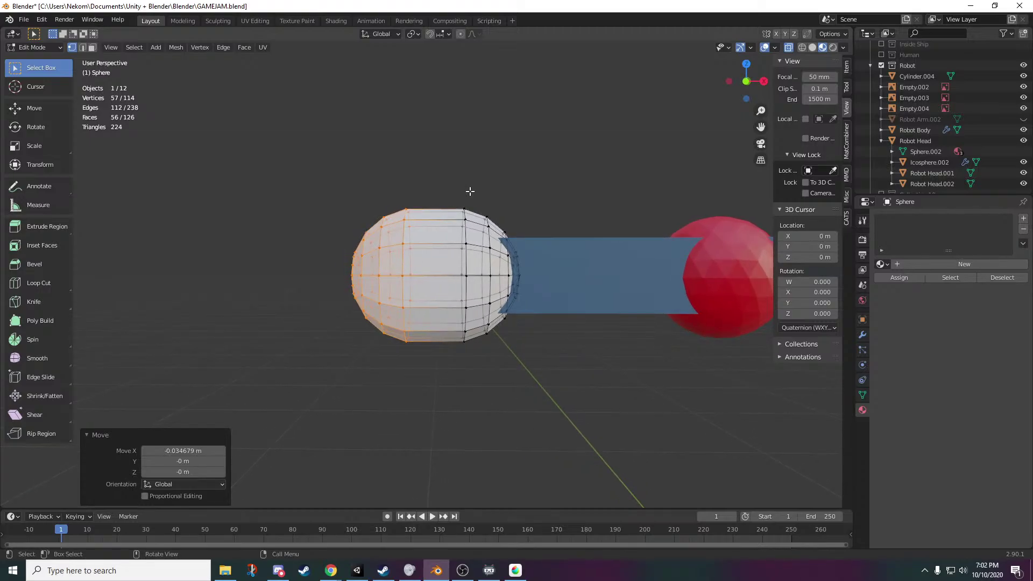
- Extrude the wide middle band of faces around the stretched sphere and scale it outward to about 1.138
left_click_drag(470, 192, 396, 387)
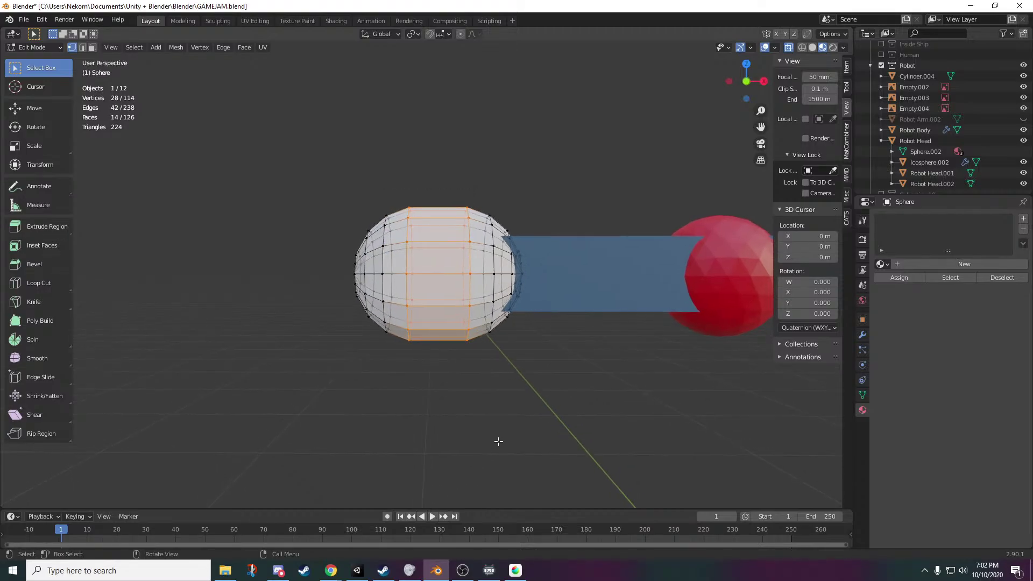
key("e")
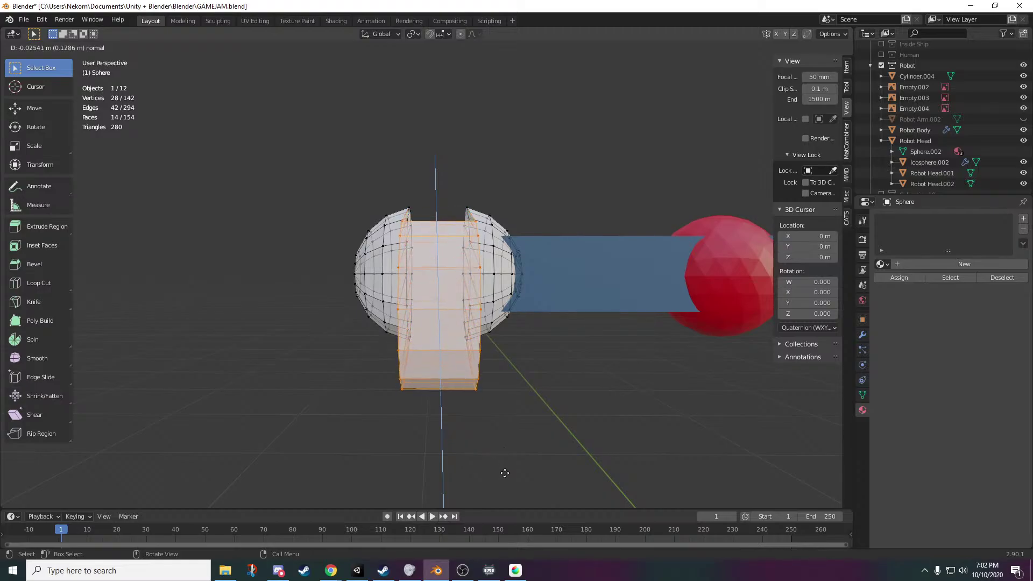
left_click(491, 494)
key("ctrl+z")
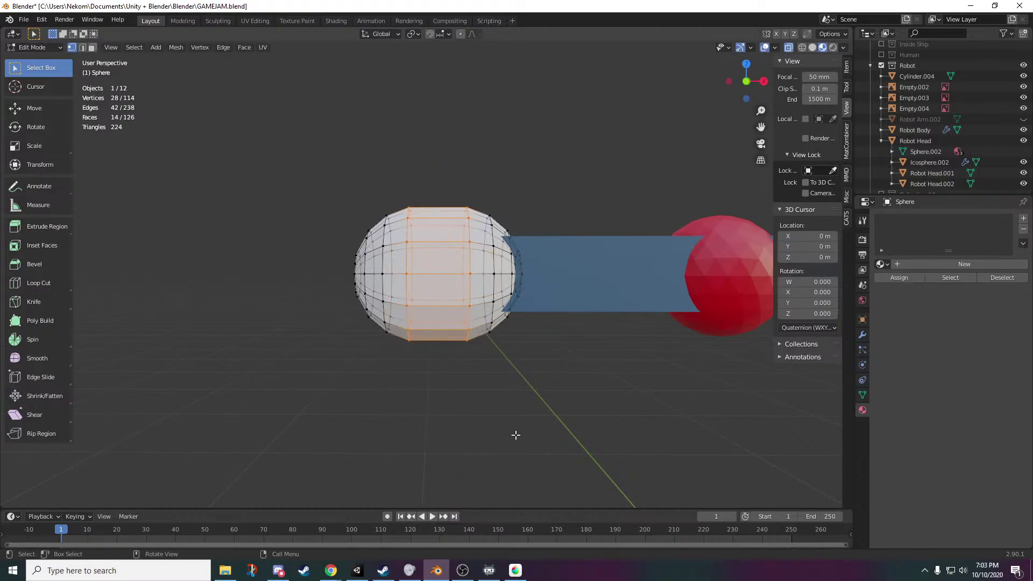
key("e")
left_click(577, 422)
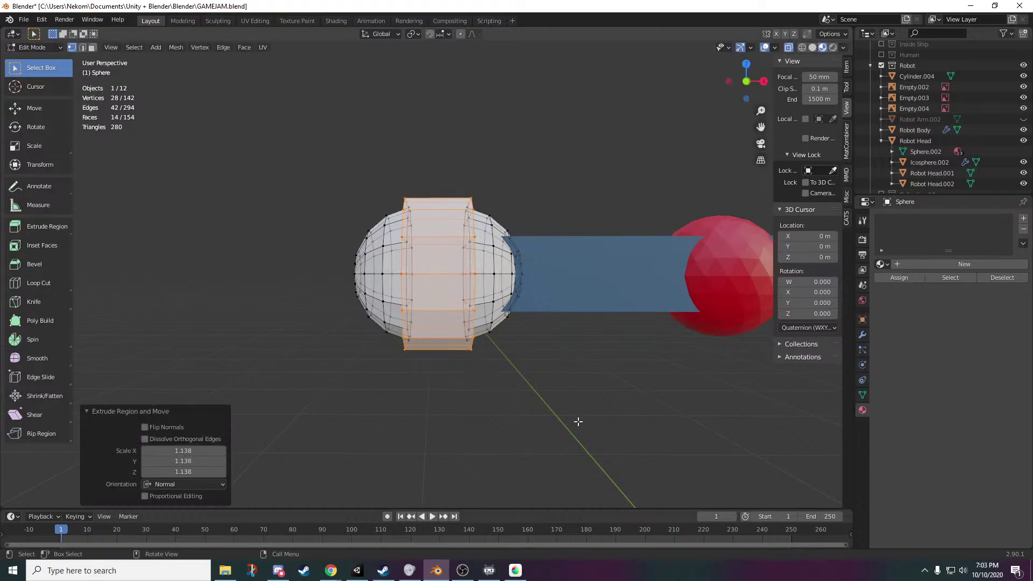
mouse_move(576, 422)
middle_mouse_down()
mouse_move(537, 422)
mouse_move(574, 422)
middle_mouse_up()
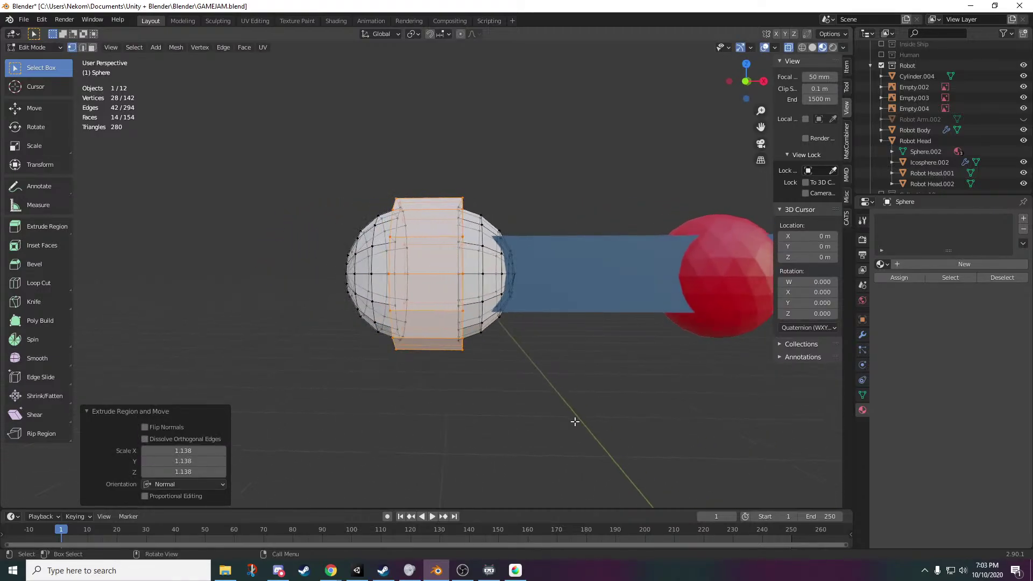
- Shift the extruded band about 0.026 m in total along X toward the forearm and enlarge it by a factor of about 1.069
key("g")
key("x")
left_click(567, 405)
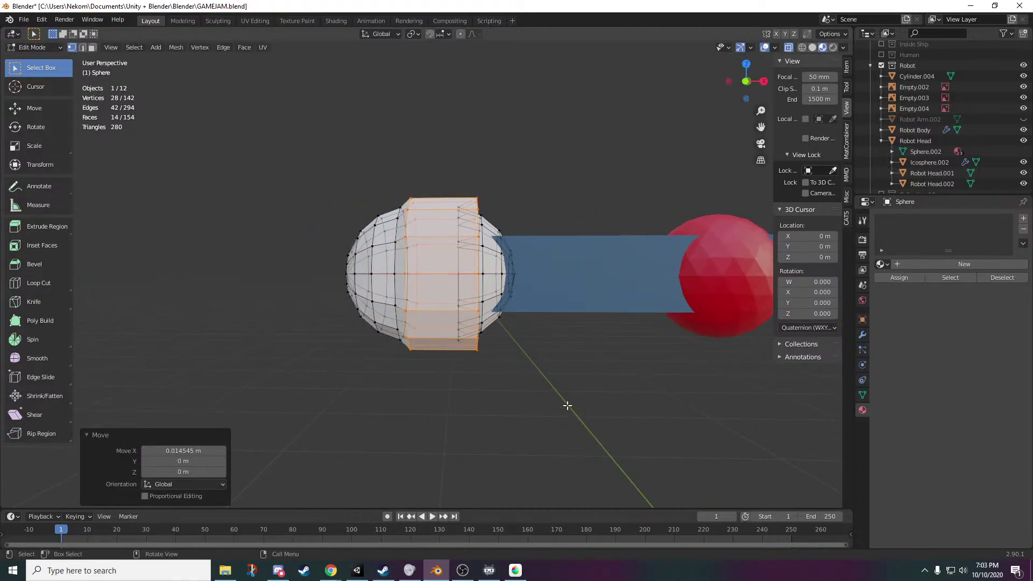
key("s")
left_click(557, 385)
key("g")
key("x")
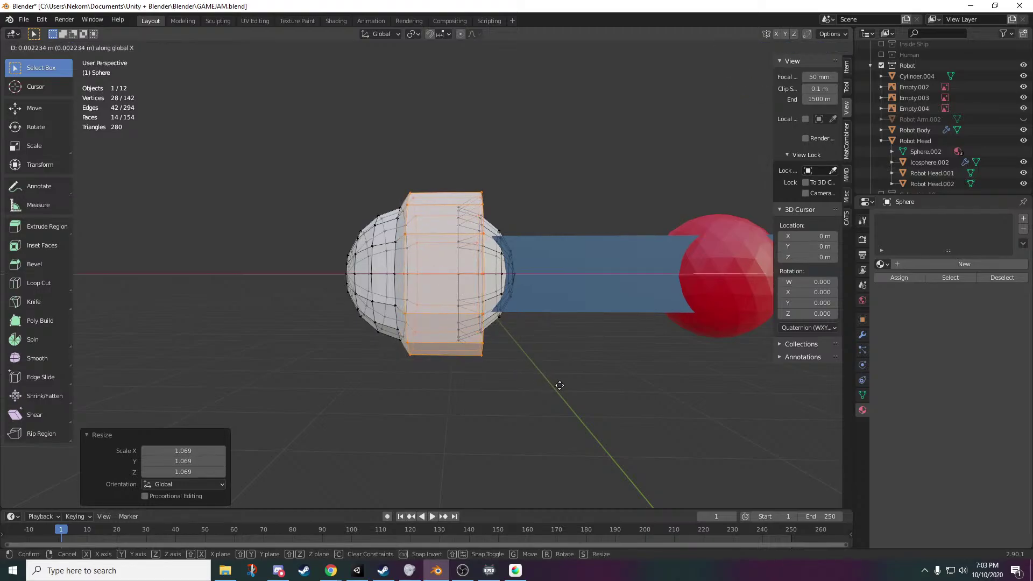
left_click(570, 388)
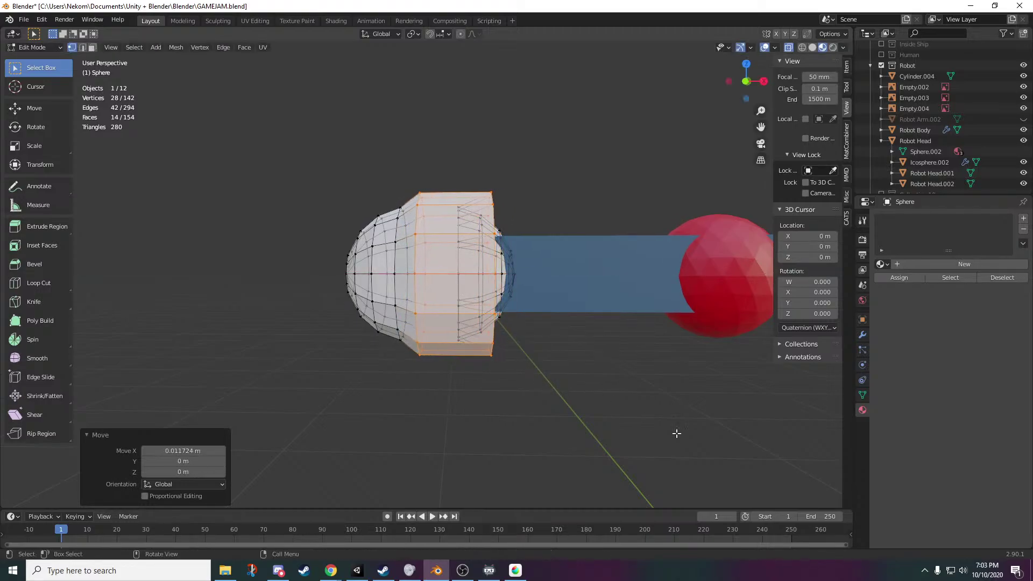
key("Tab")
mouse_move(643, 429)
middle_mouse_down()
mouse_move(574, 429)
mouse_move(656, 430)
middle_mouse_up()
- Pull the hand's outermost pole vertex about 0.046 m outward along negative X to form a pointed tip
key("Tab")
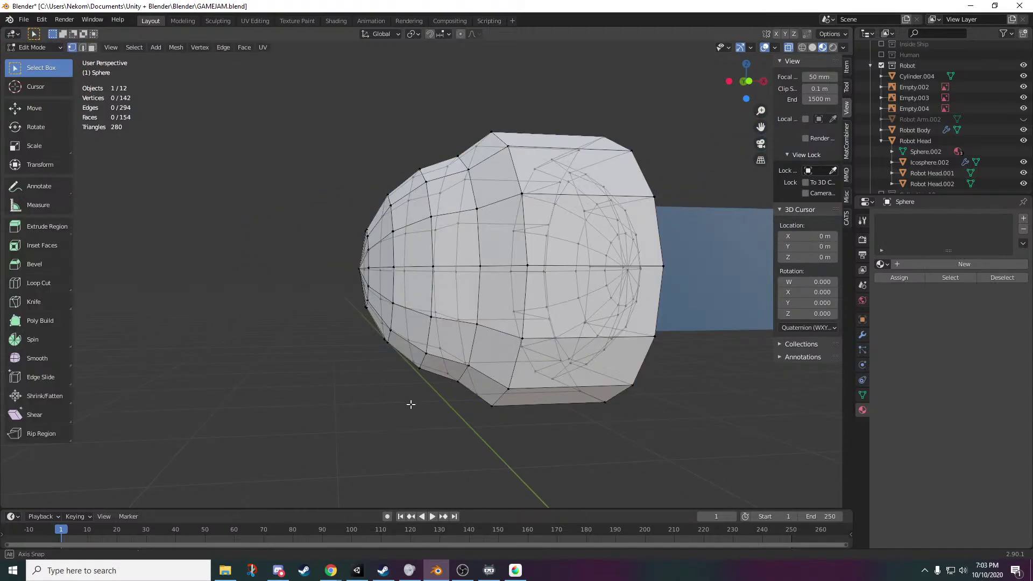
middle_click_drag(411, 406, 376, 345)
key("g")
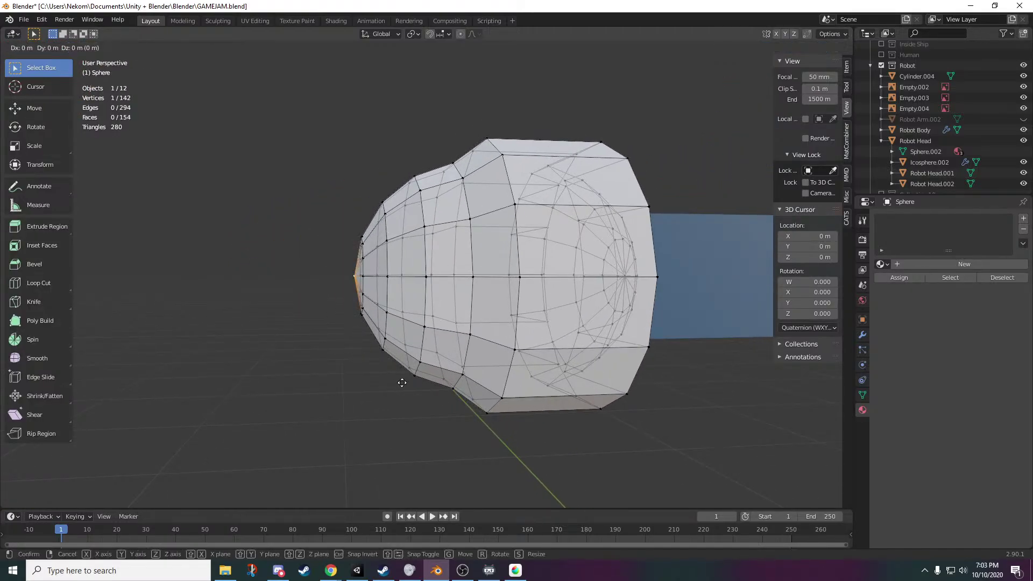
key("x")
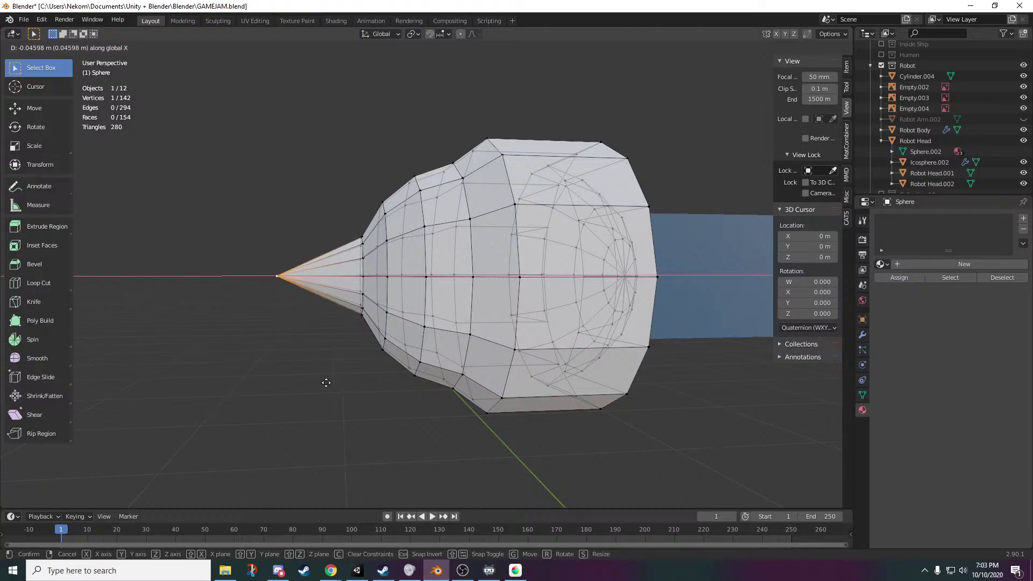
left_click(322, 383)
middle_click_drag(362, 371, 393, 380)
- Flatten the two vertex rings behind the pointed tip by scaling them along X to about 0.18
left_click_drag(411, 171, 364, 380)
key("s")
key("x")
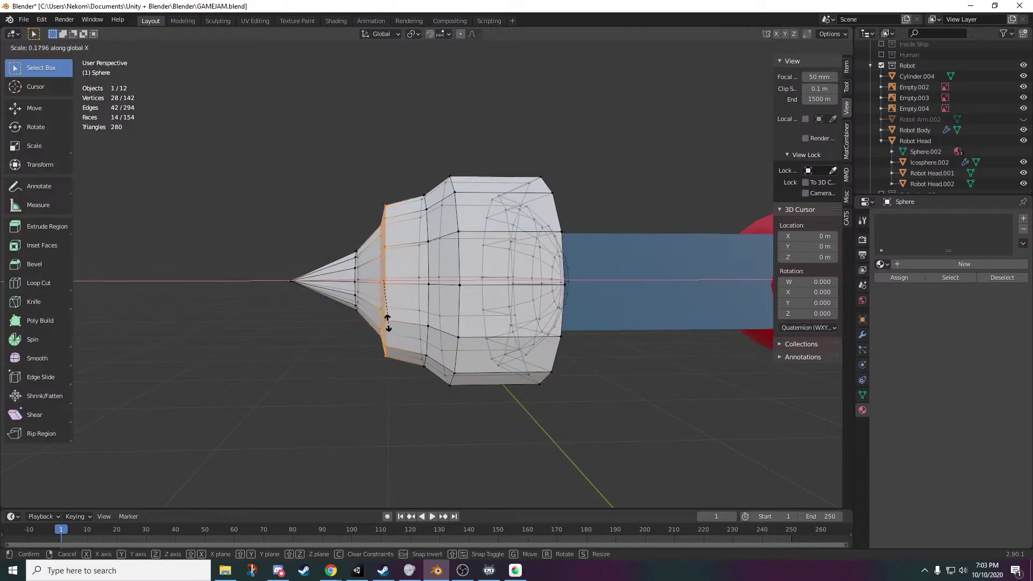
left_click(388, 322)
middle_click_drag(388, 323, 415, 331)
left_click(417, 325)
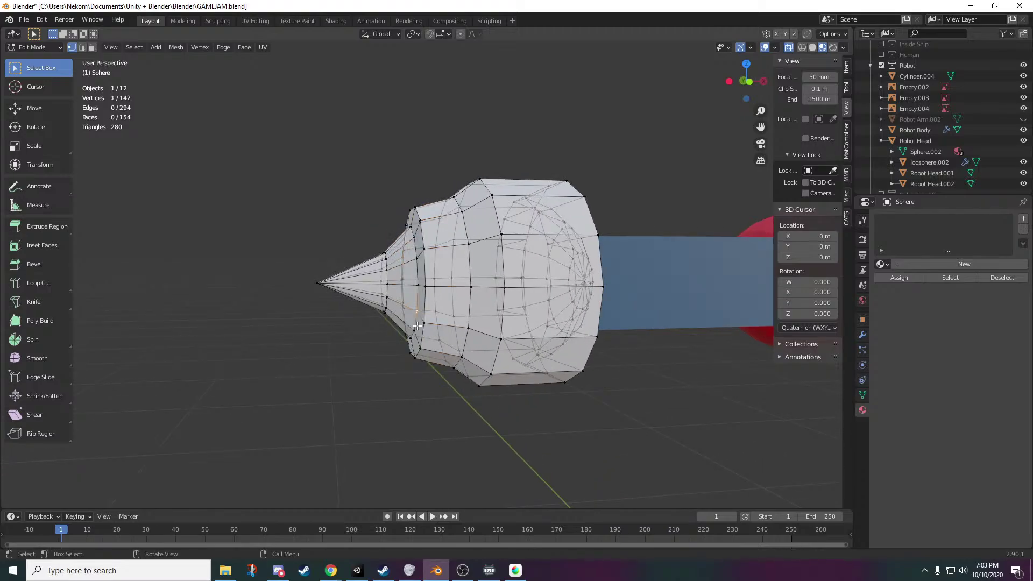
- Select the vertex ring at the base of the hand's cone and shift it slightly along X toward the forearm
left_click(420, 288, "alt")
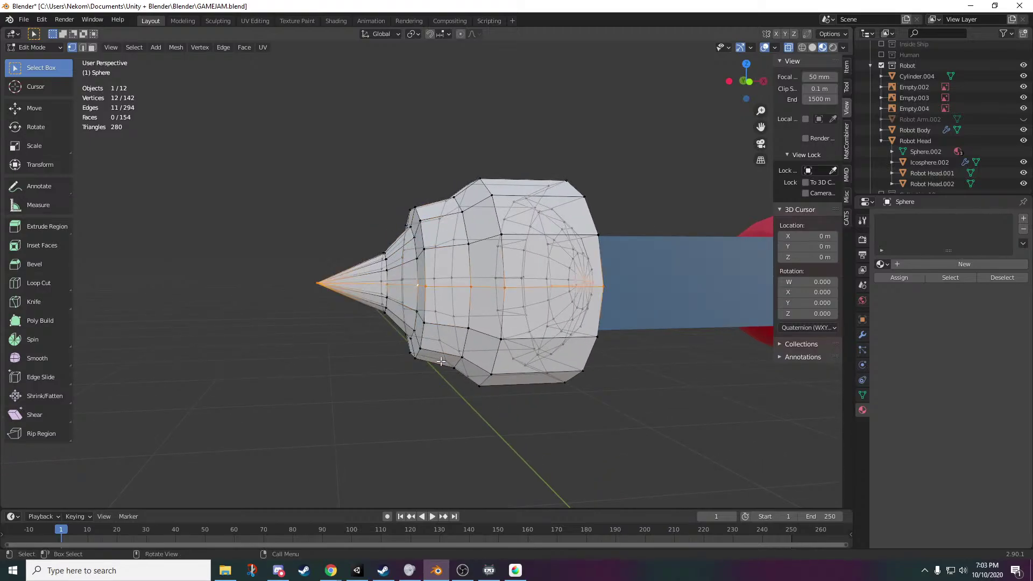
left_click(416, 259, "alt")
left_click(421, 314, "alt")
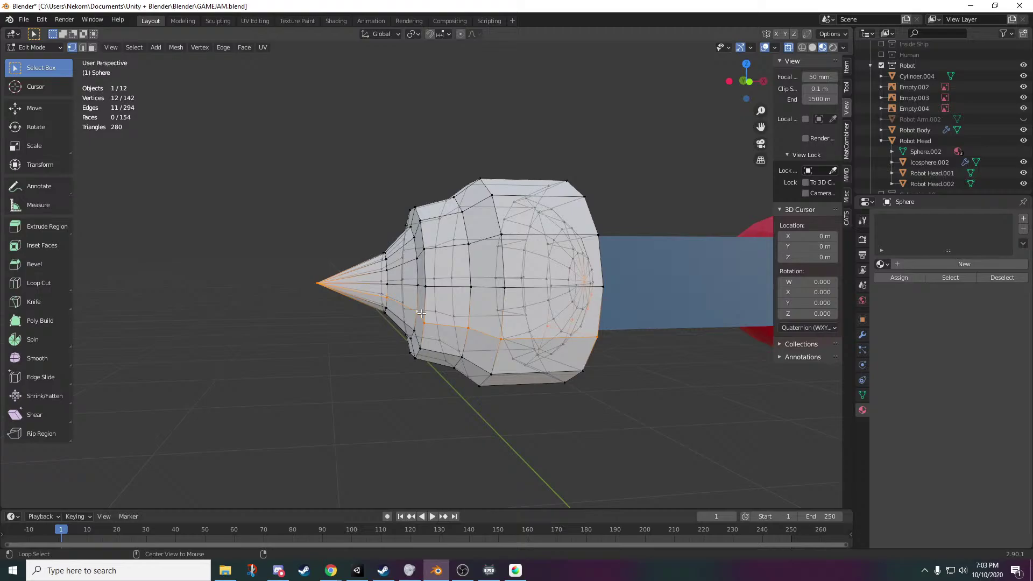
left_click(416, 287, "alt")
middle_click_drag(440, 386, 434, 385)
key("g")
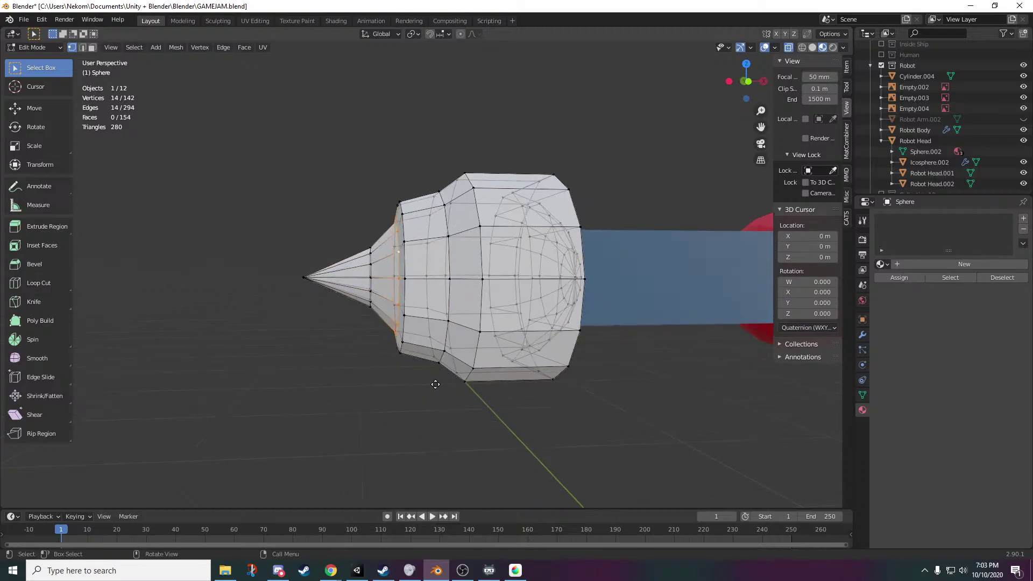
key("y")
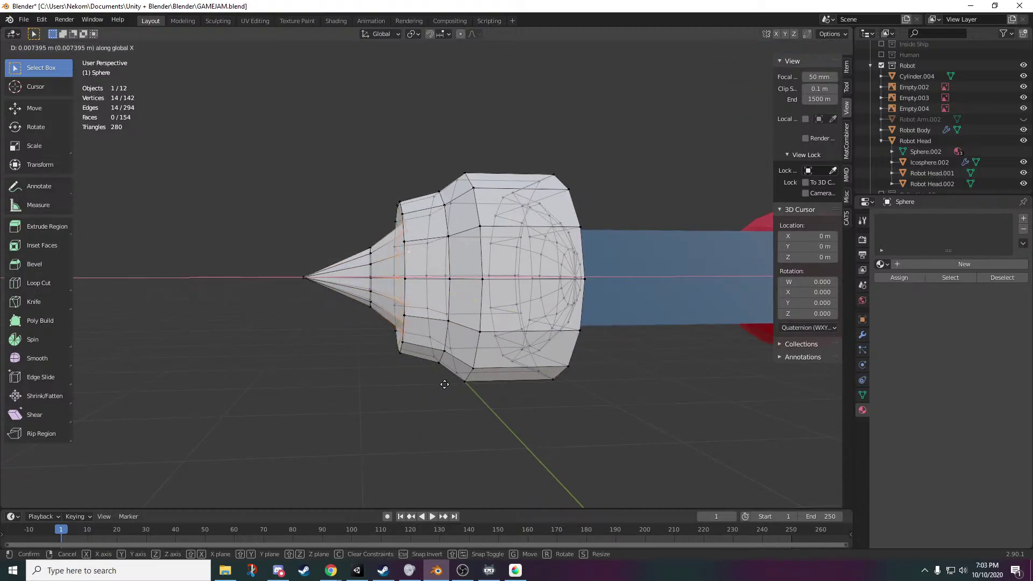
left_click(450, 384)
- Examine the hand's shape from the front and from its forearm side, with and without the mesh wireframe
middle_click_drag(406, 404, 482, 403)
key("Tab")
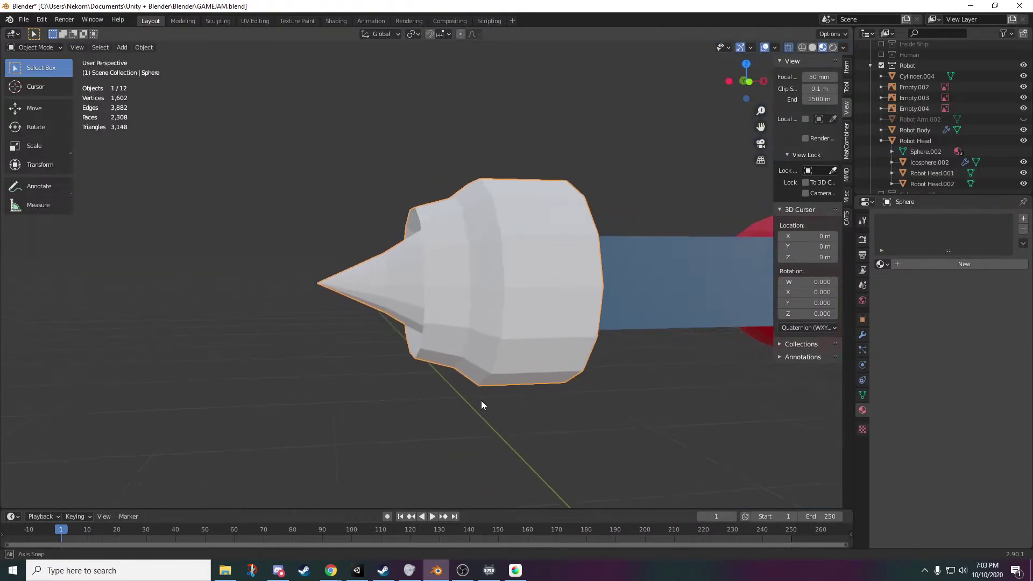
key("Tab")
middle_click_drag(336, 295, 409, 415)
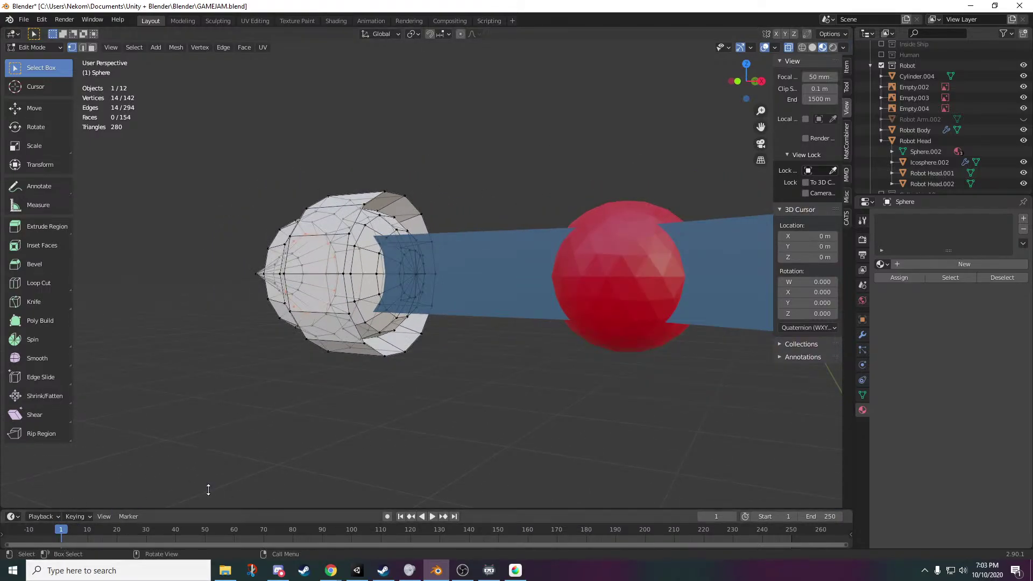
scroll(445, 458, "up", 2)
middle_click_drag(445, 459, 494, 463)
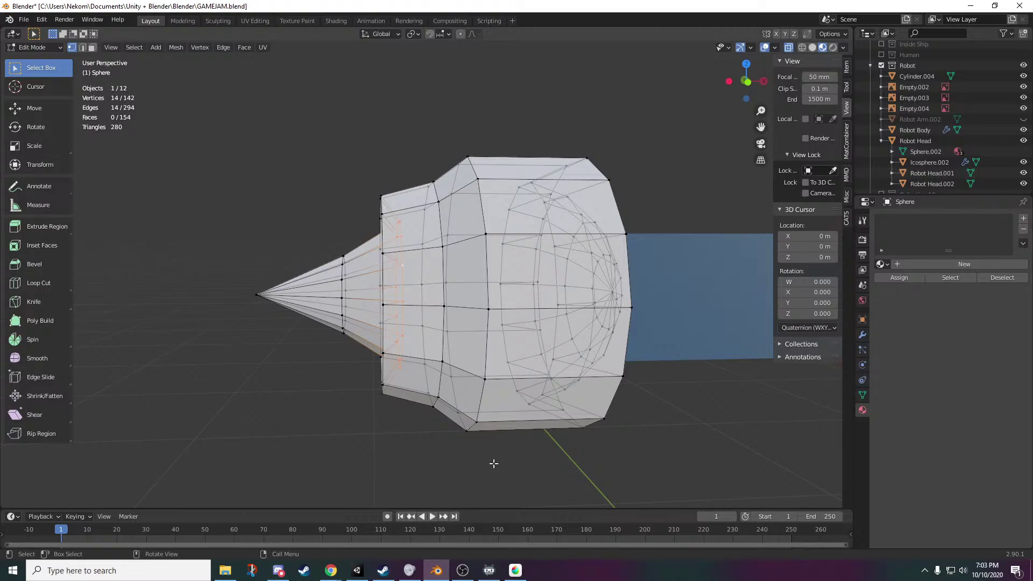
scroll(495, 345, "down", 2)
- Try to merge the hand's pointed tip vertex using Merge At Center
middle_click_drag(574, 378, 431, 279)
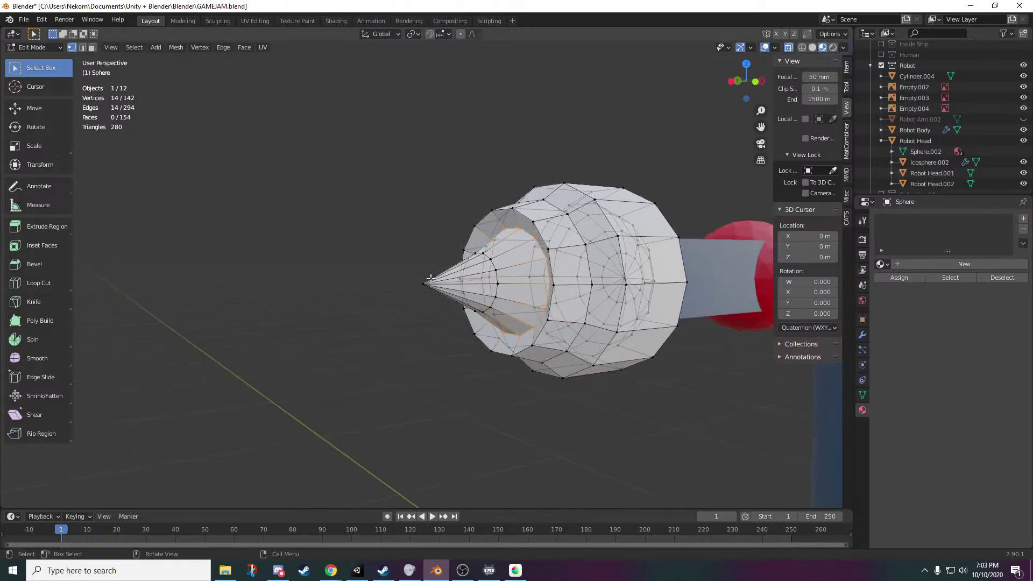
key("m")
left_click(431, 336)
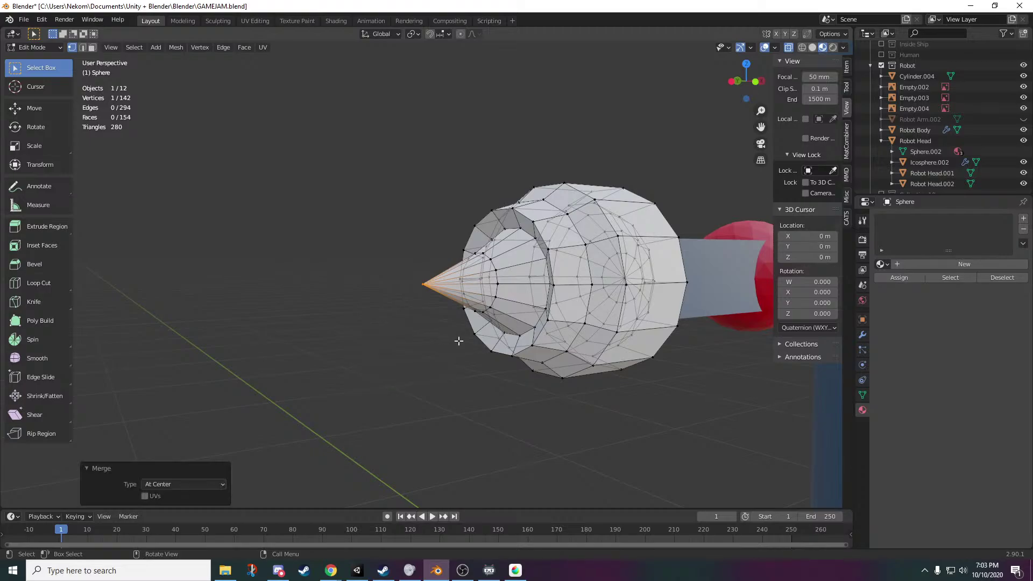
- Examine the whole robot to compare the hand's size and shape with the arms, head and body
scroll(459, 340, "down", 4)
mouse_move(516, 358)
middle_mouse_down()
mouse_move(664, 254)
mouse_move(501, 356)
middle_mouse_up()
scroll(500, 300, "down", 3)
middle_click_drag(508, 296, 434, 290, "shift")
scroll(403, 323, "up", 4)
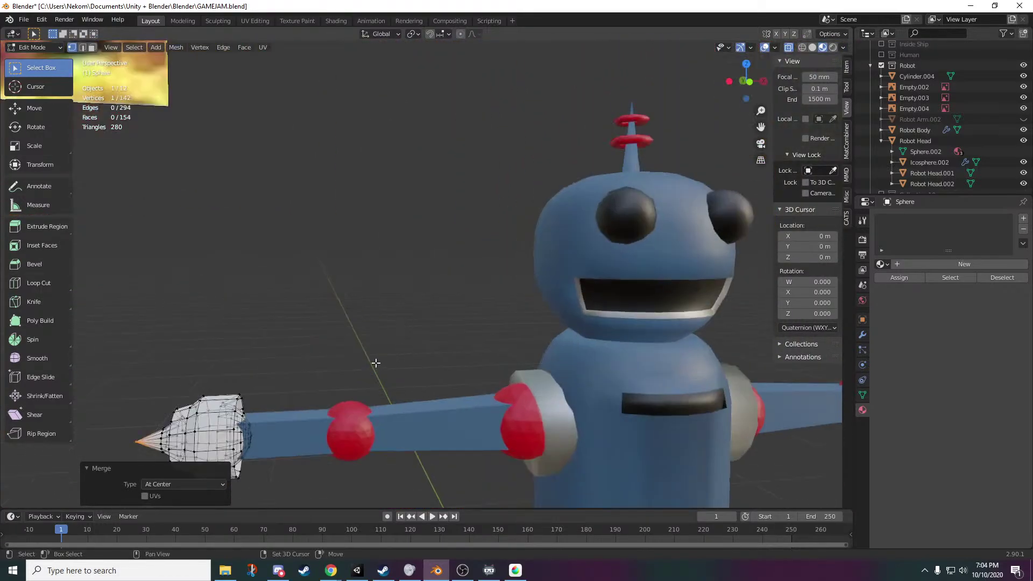
middle_click_drag(376, 363, 586, 242, "shift")
scroll(572, 269, "up", 4)
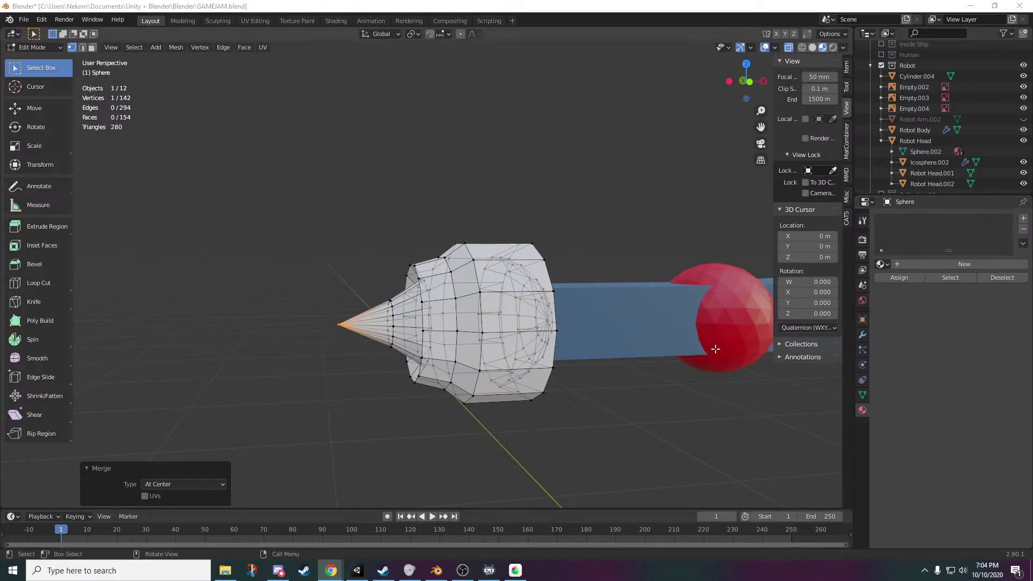
left_click(595, 422)
scroll(635, 404, "down", 8)
middle_click_drag(626, 373, 482, 392, "shift")
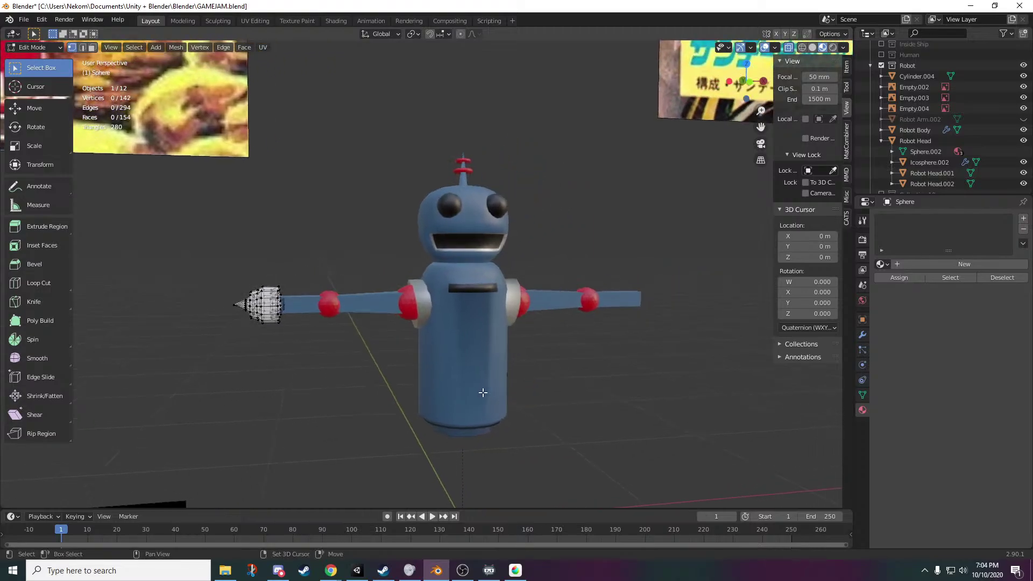
scroll(484, 393, "up", 2)
middle_click_drag(563, 396, 577, 351, "shift")
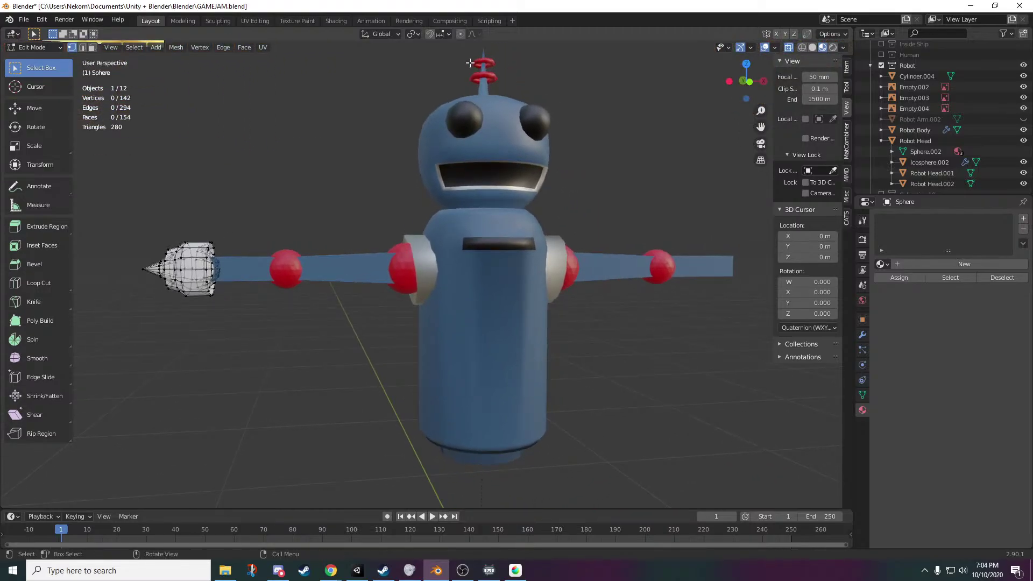
middle_click_drag(582, 422, 532, 235, "shift")
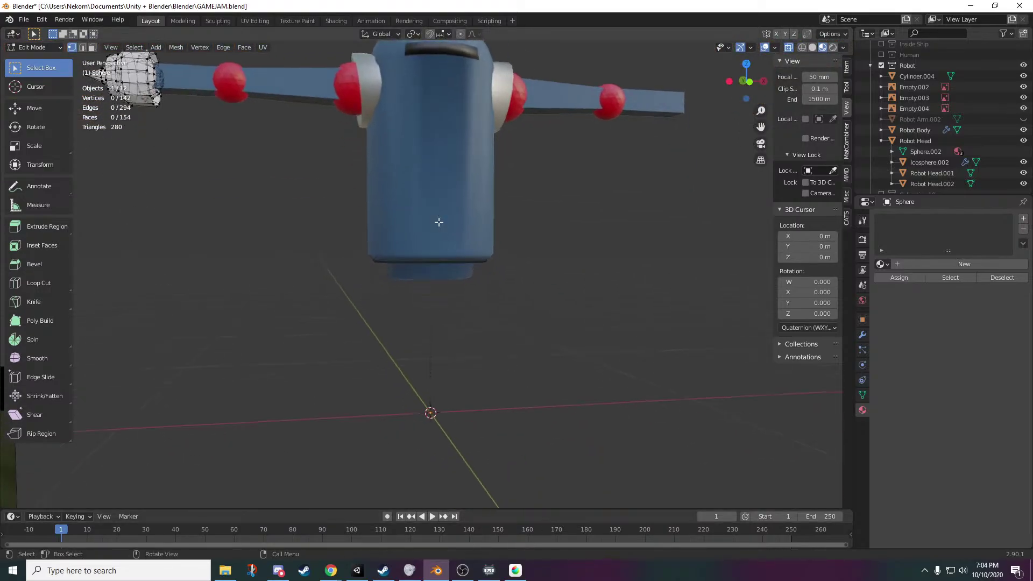
middle_click_drag(560, 102, 662, 270, "shift")
scroll(321, 369, "up", 2)
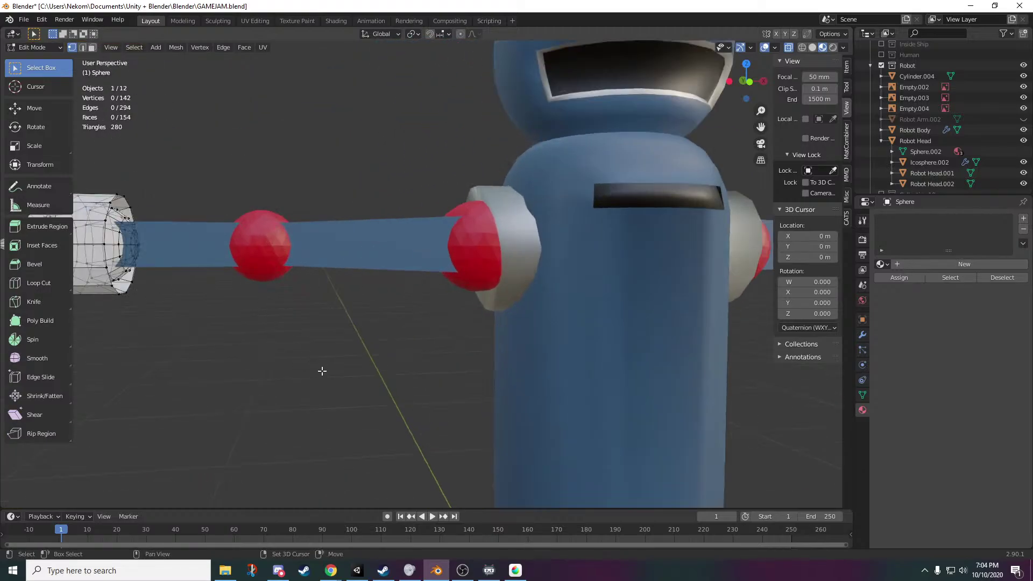
middle_click_drag(321, 369, 547, 386, "shift")
scroll(514, 388, "up", 6)
scroll(392, 388, "down", 5)
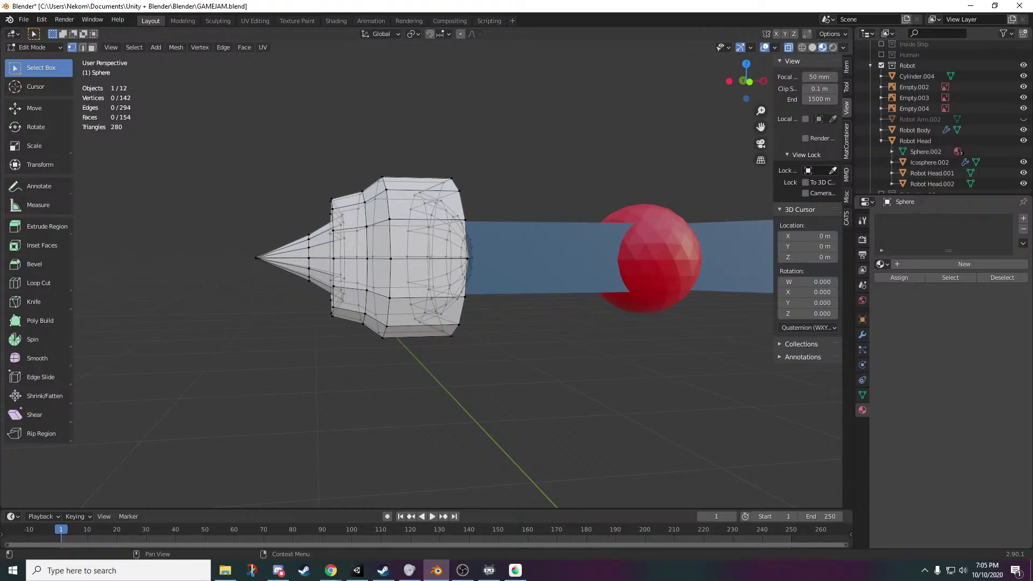
- Select the outer portion of the hand, from the pointed tip to the outer edge of the widest band
key("alt+Tab")
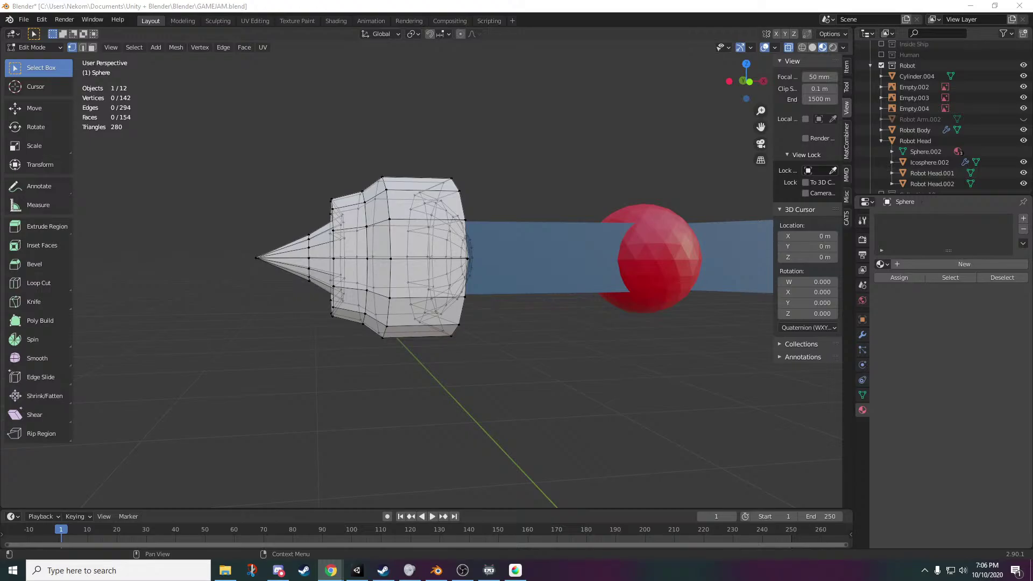
key("alt+Tab")
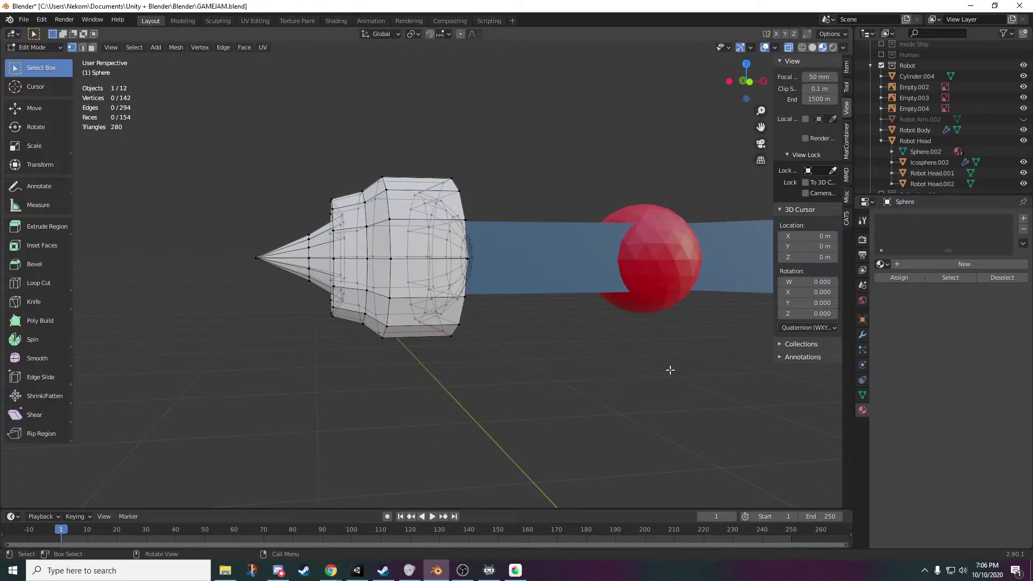
mouse_move(450, 309)
middle_mouse_down()
mouse_move(437, 305)
mouse_move(442, 311)
middle_mouse_up()
left_click_drag(388, 163, 224, 381)
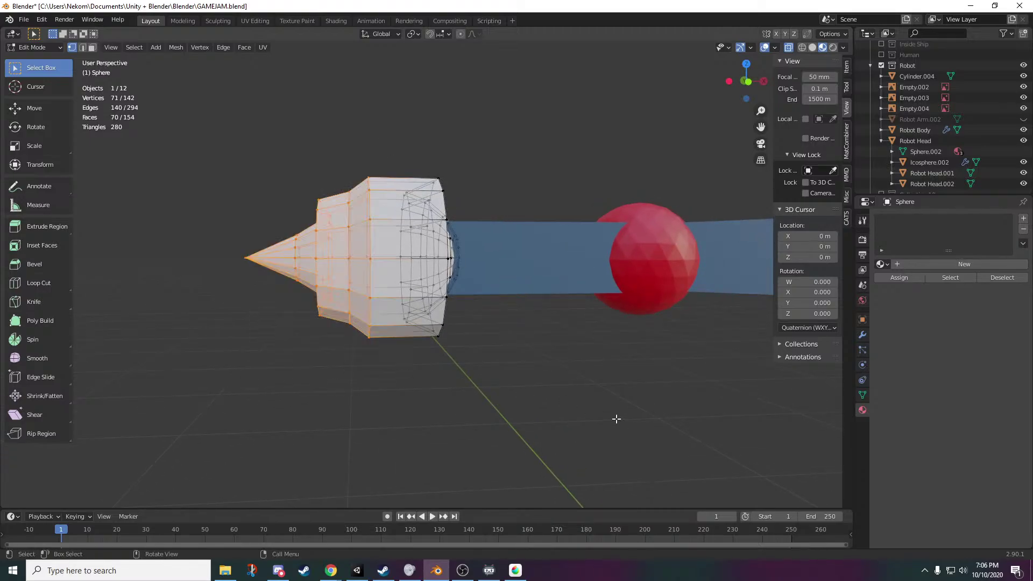
key("g")
key("y")
left_click(613, 418)
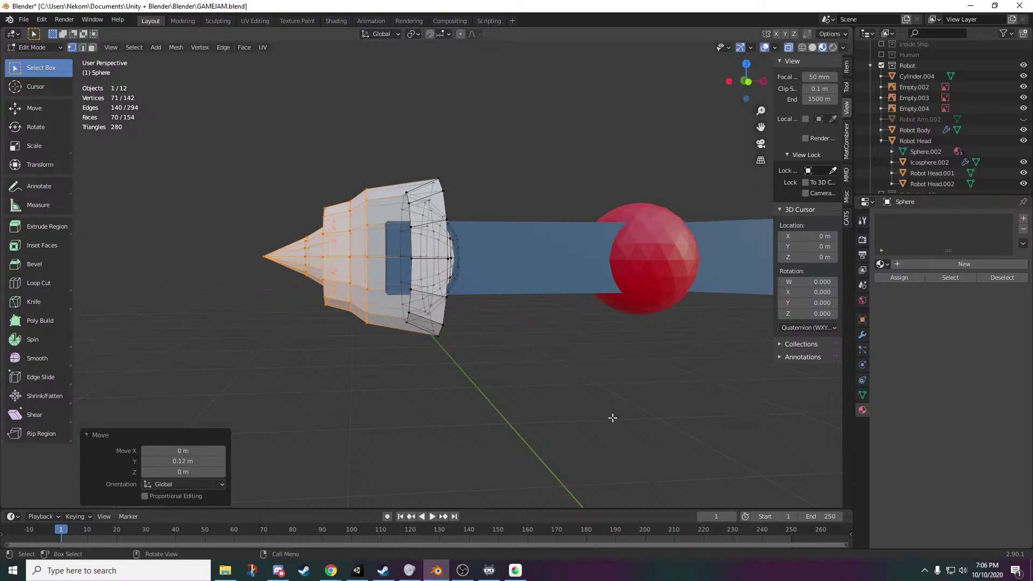
key("ctrl+z")
- Scale the selected outer portion of the hand to 0.886 and move it about 0.115 m outward along negative X
key("s")
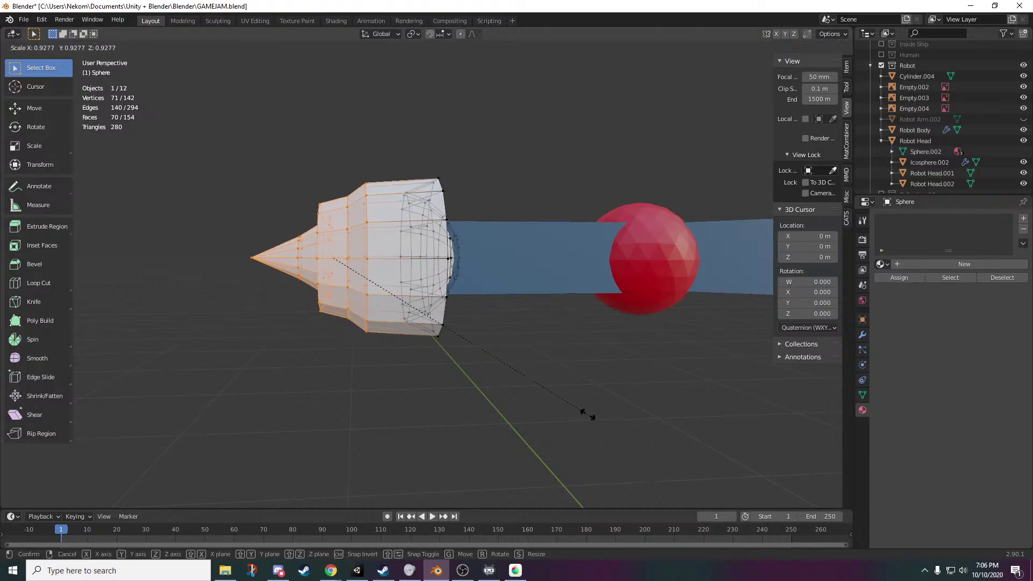
left_click(574, 410)
key("g")
key("x")
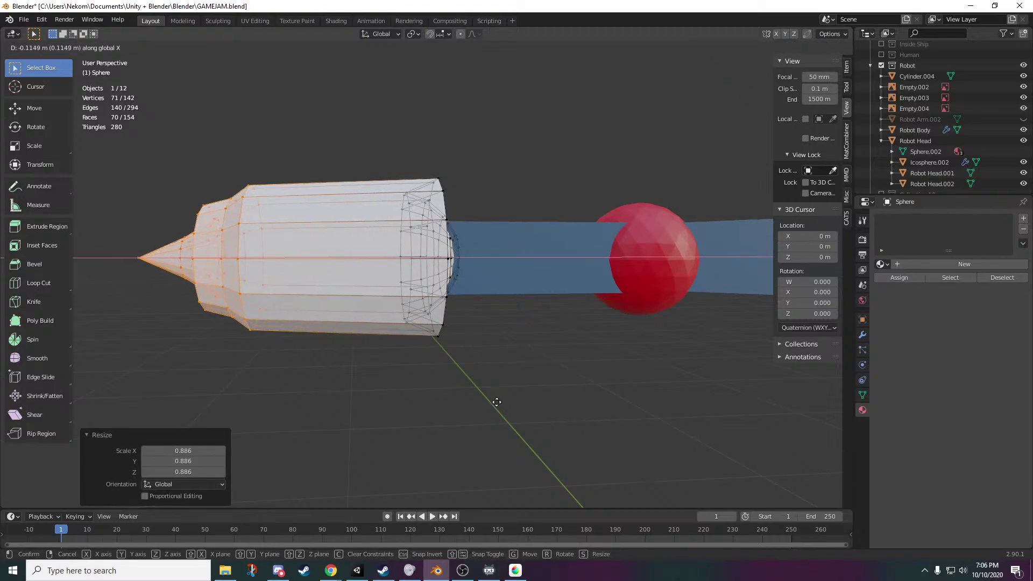
left_click(498, 402)
- Select the round inner cap inside the hand's forearm end and delete its vertices
middle_click_drag(501, 404, 424, 417)
scroll(418, 414, "up", 5)
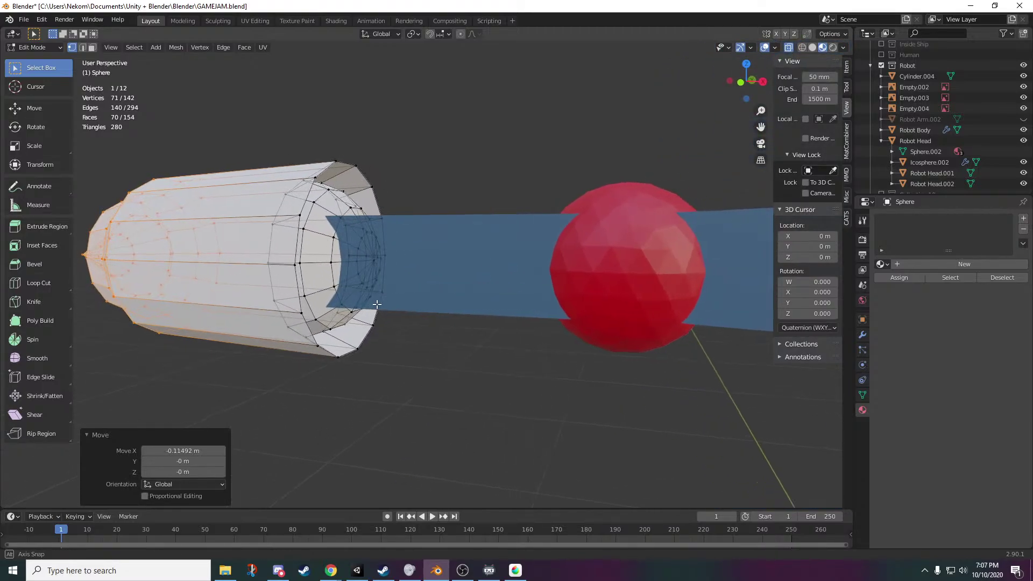
left_click(348, 308)
left_click(336, 288, "alt")
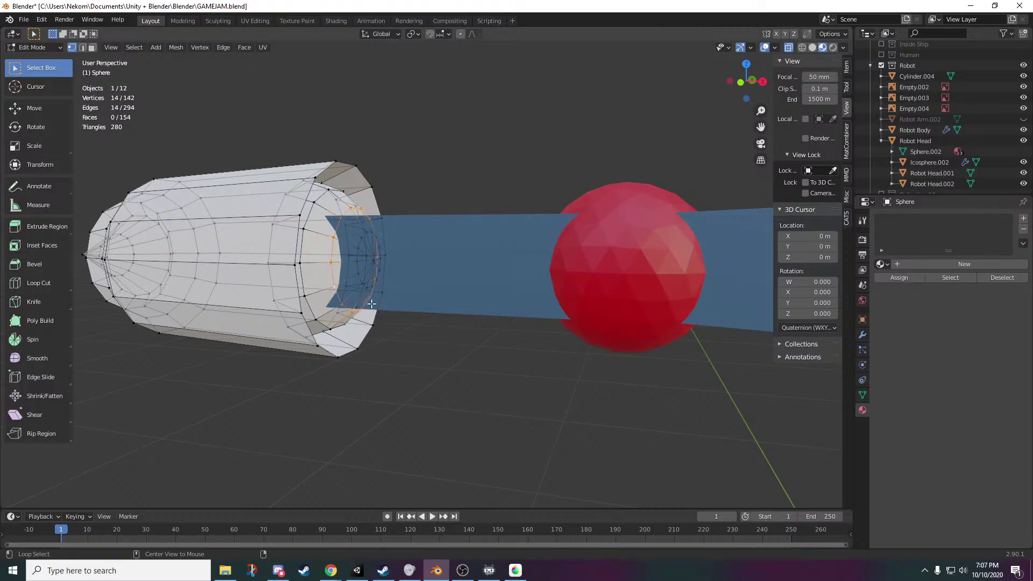
middle_click_drag(364, 286, 328, 285)
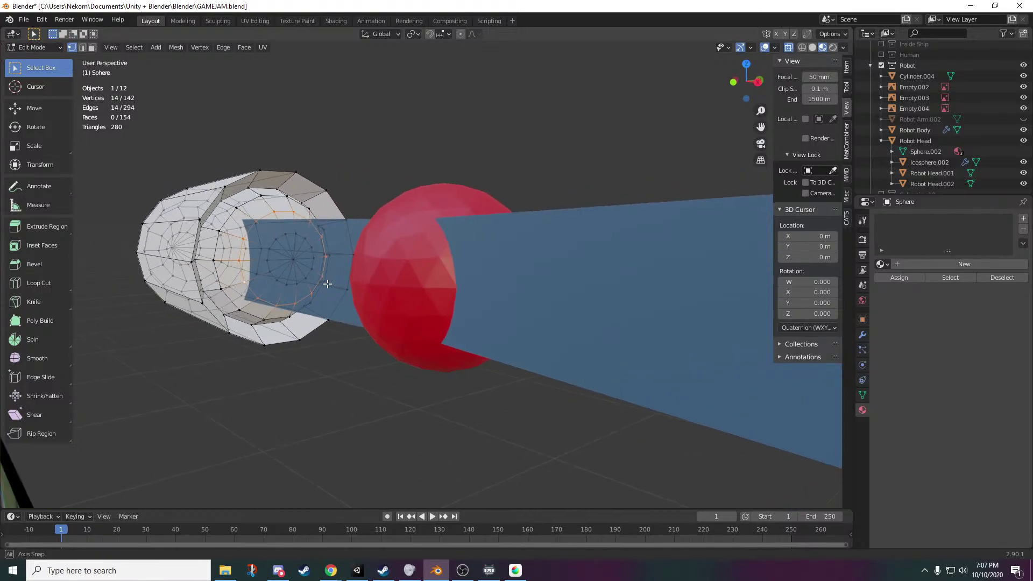
left_click_drag(316, 234, 267, 289)
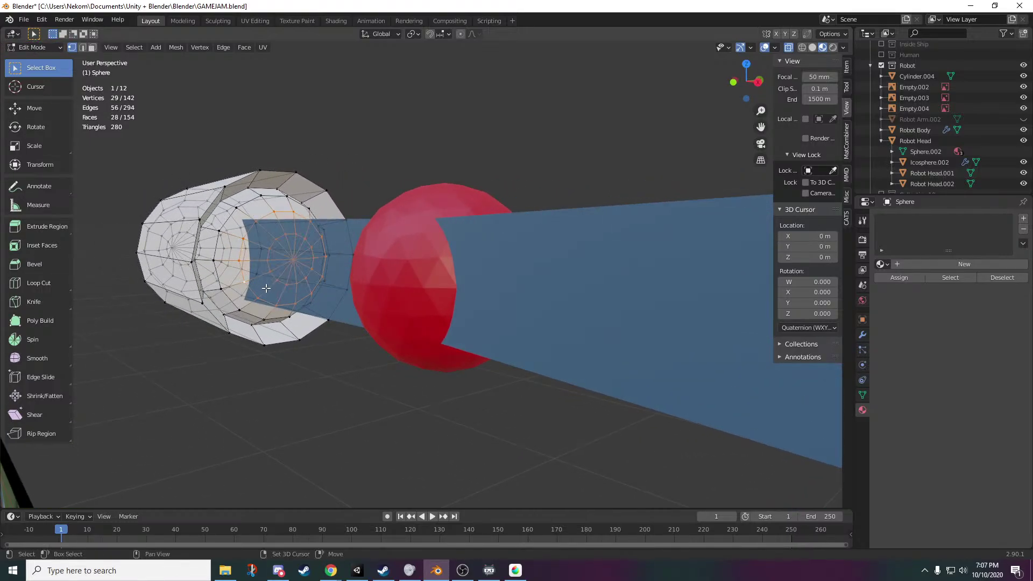
key("x")
left_click(301, 260)
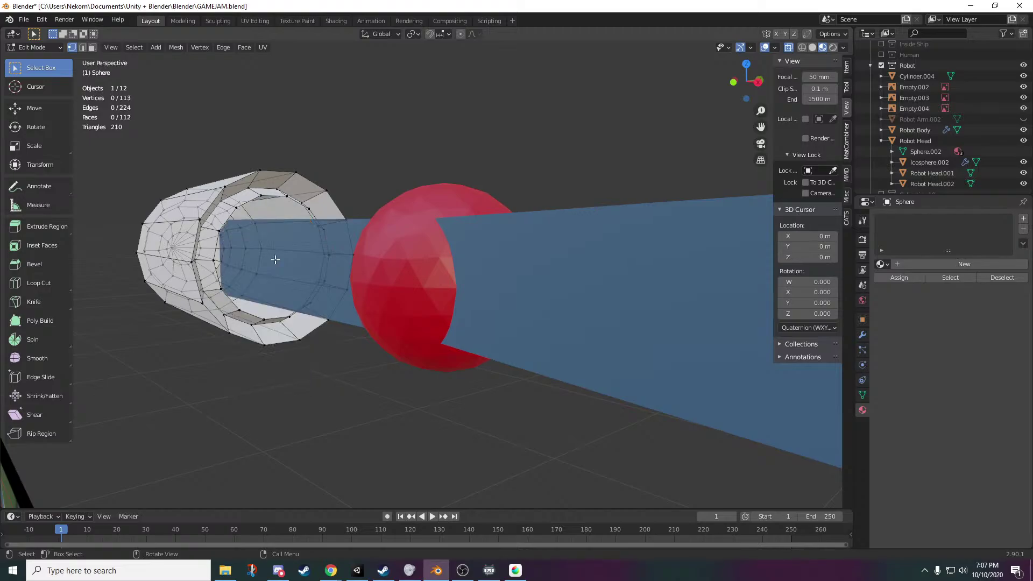
- Select the innermost open edge loop inside the hand's forearm end and delete its vertices
middle_click_drag(316, 358, 346, 362)
scroll(347, 362, "up", 4)
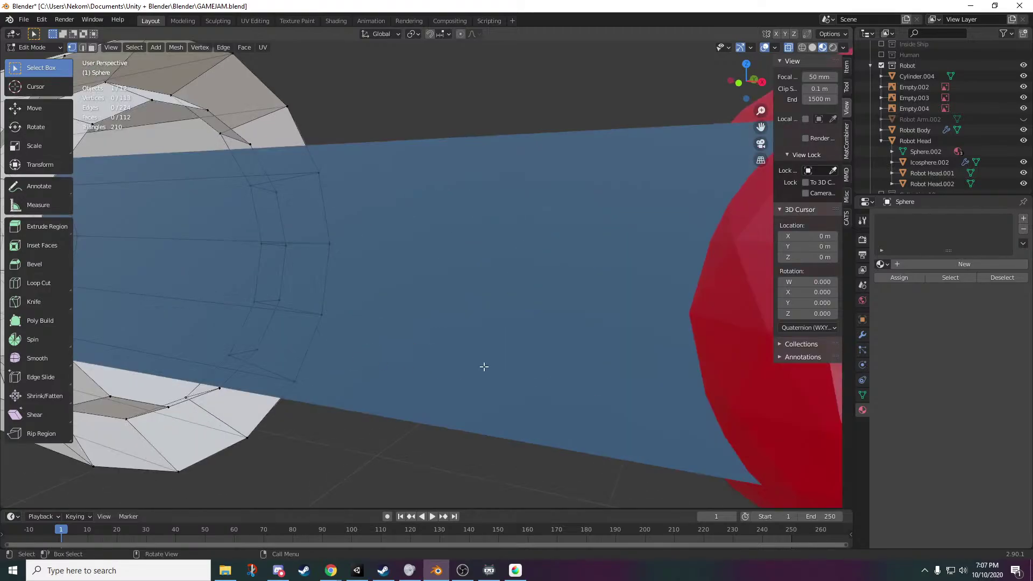
scroll(485, 366, "down", 2)
middle_click_drag(215, 368, 396, 343, "shift")
middle_click_drag(363, 345, 340, 345)
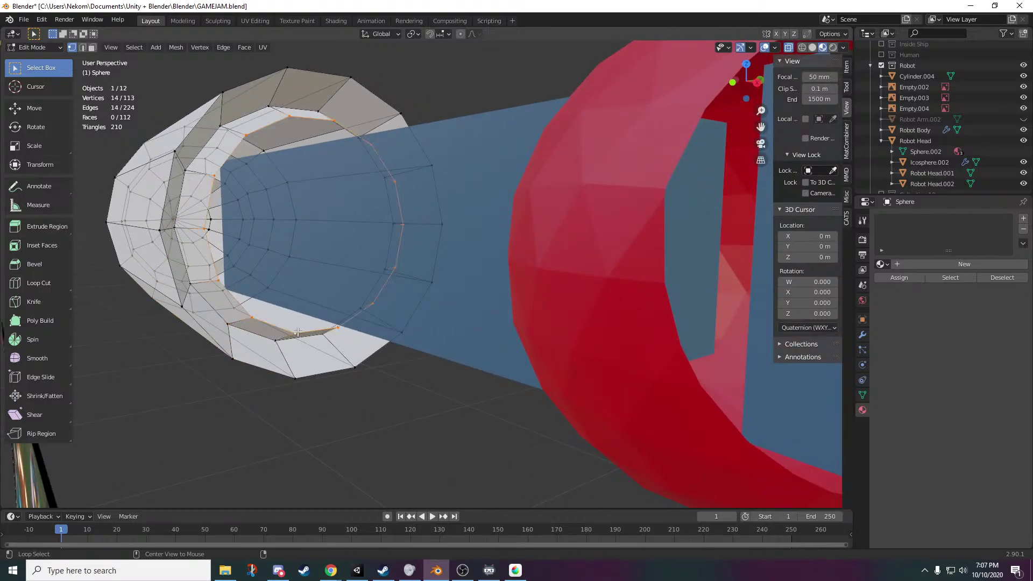
key("x")
left_click(352, 334)
- Select the remaining inner loop near the hand's forearm end and fill it with a single face
middle_click_drag(352, 334, 429, 370)
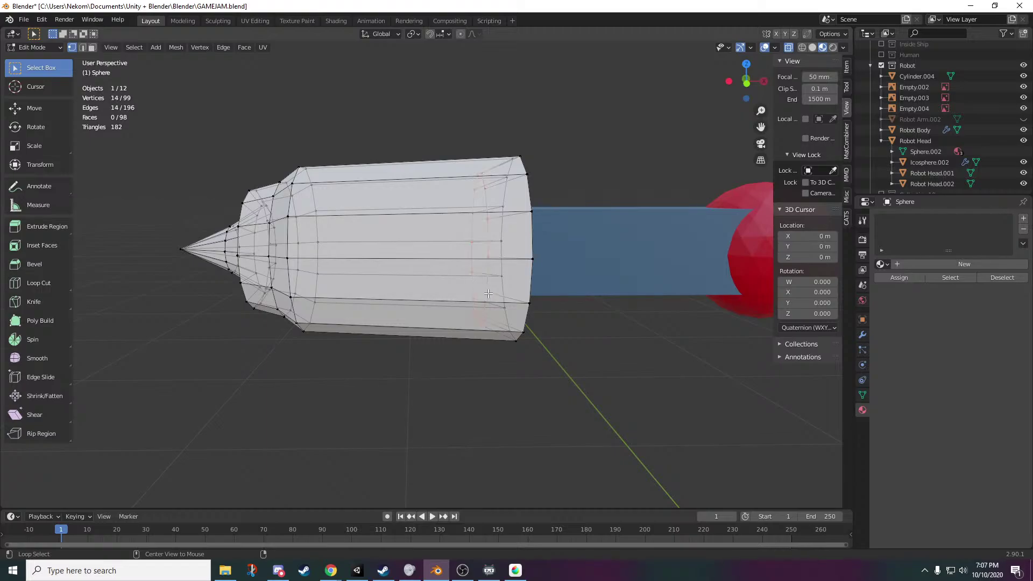
mouse_move(544, 320)
middle_mouse_down()
mouse_move(553, 303)
mouse_move(562, 321)
middle_mouse_up()
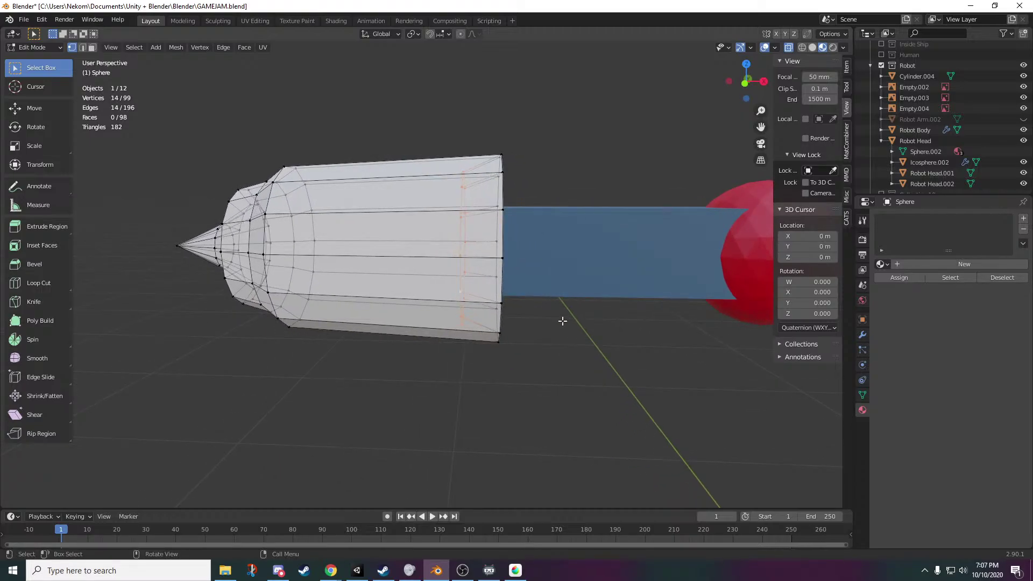
left_click(556, 350)
middle_click_drag(557, 370, 530, 382)
- Select the entire hand mesh and move it slightly at the end of the forearm
left_click_drag(521, 165, 275, 347)
key("g")
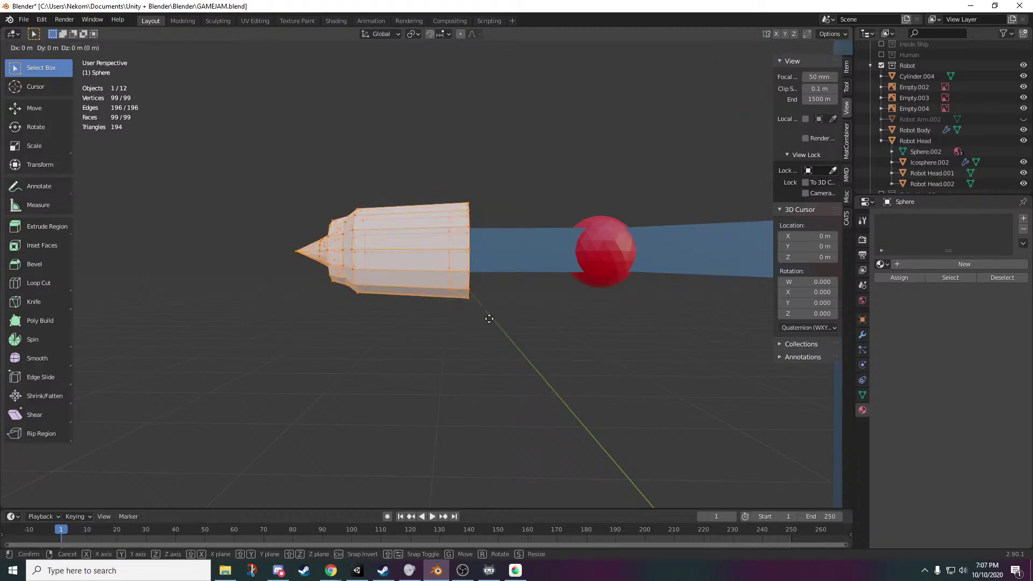
left_click(489, 323)
- Examine how the hand's open end surrounds the forearm and check the recess around the pointed tip
scroll(507, 374, "up", 3)
middle_click_drag(508, 373, 424, 404)
key("Tab")
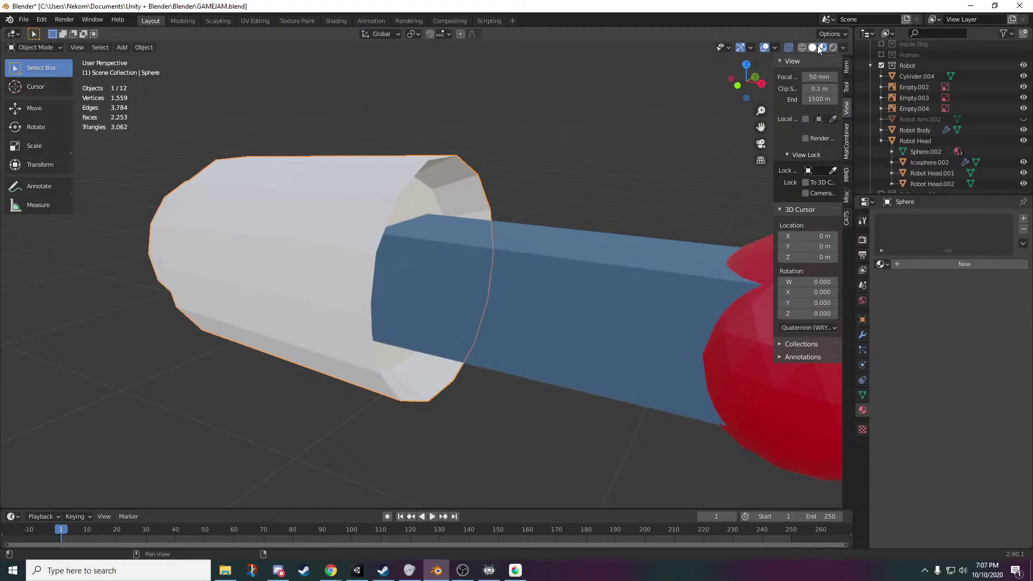
key("Tab")
middle_click_drag(415, 296, 455, 318)
scroll(454, 320, "up", 4)
middle_click_drag(503, 353, 567, 360)
scroll(567, 360, "down", 6)
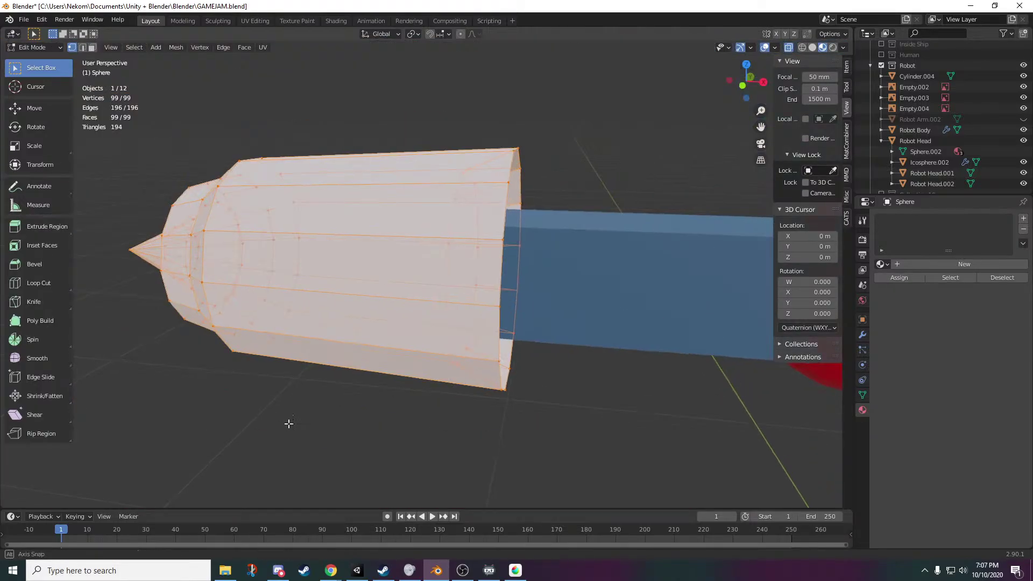
middle_click_drag(289, 424, 355, 287)
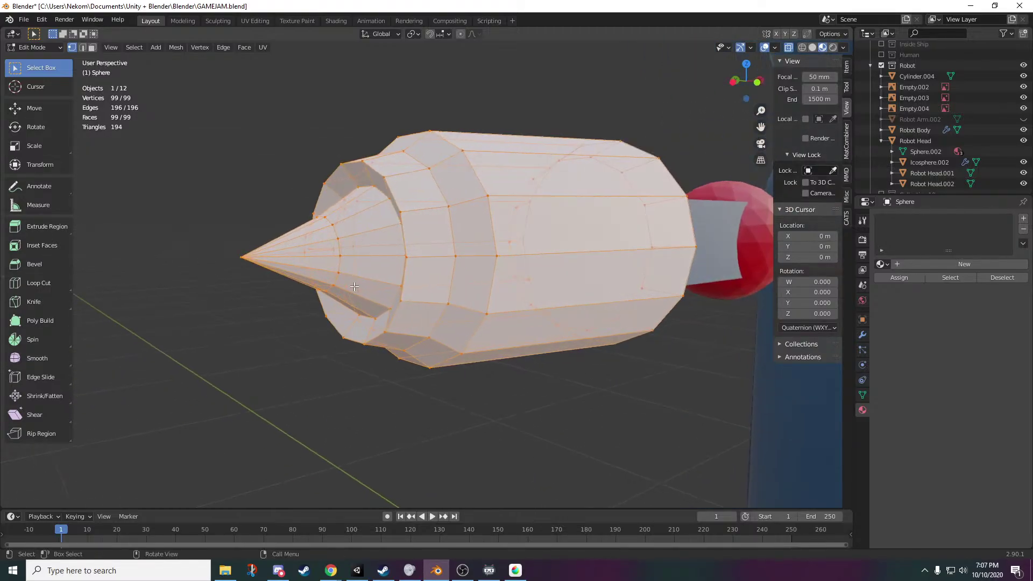
- Select the edge ring around the base of the hand's pointed tip, scale it slightly, and return to Object Mode
left_click(341, 270)
key("s")
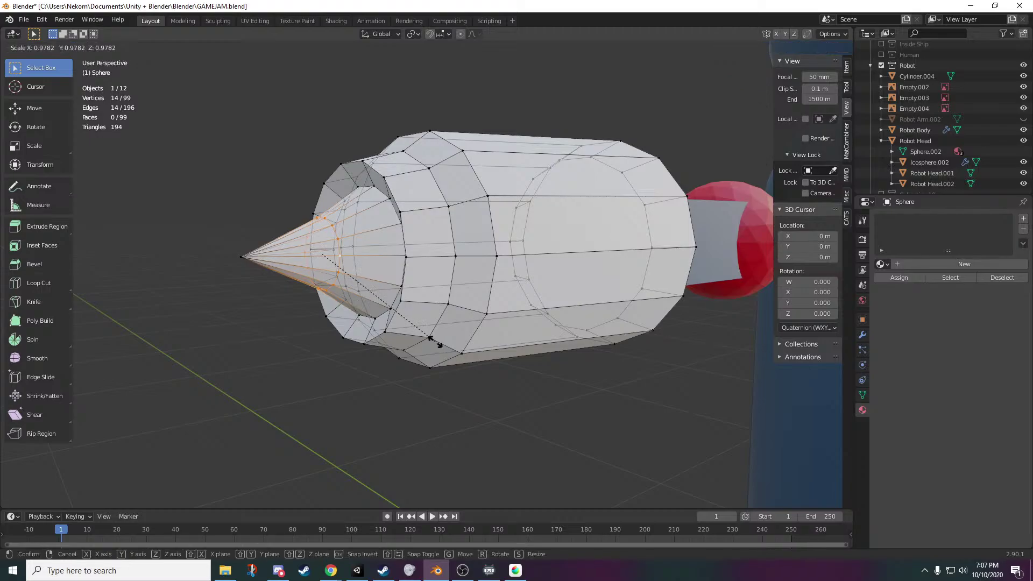
left_click(427, 340)
left_click(342, 429)
key("Tab")
- Compare the robot's hand and arm proportions with the reference images, especially the hands on the Bears in Space robots
middle_click_drag(461, 427, 498, 420)
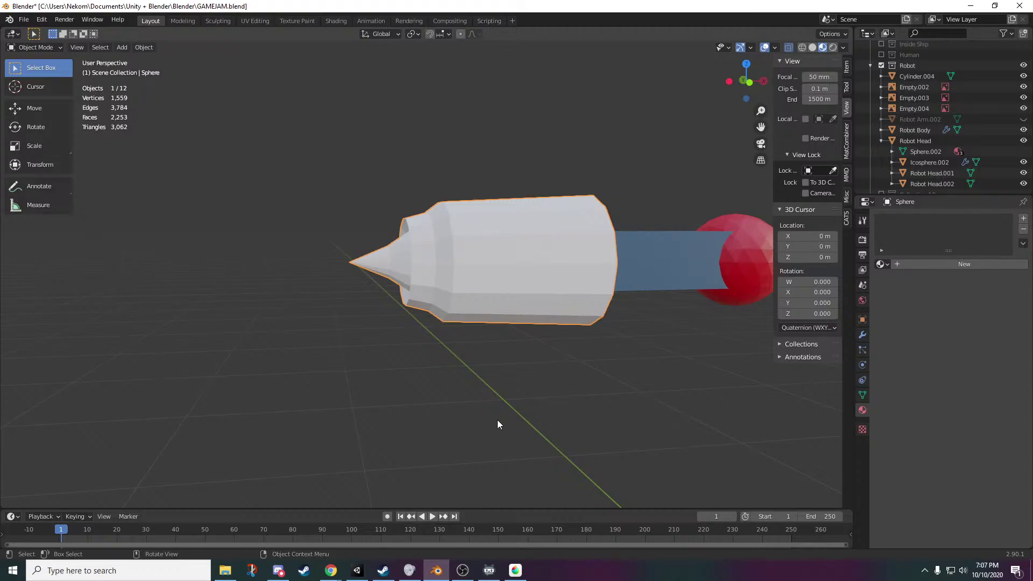
scroll(373, 352, "down", 1)
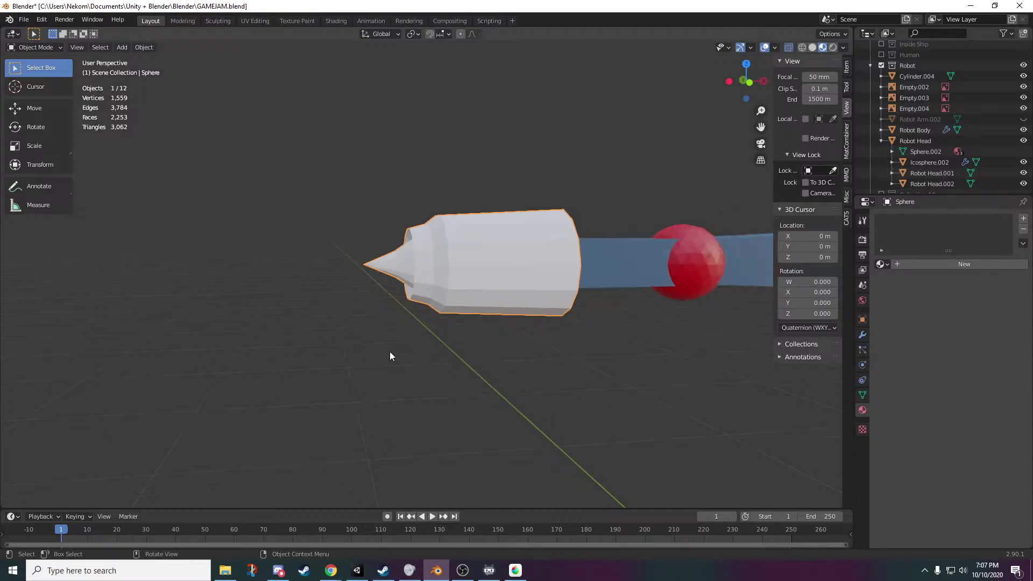
scroll(392, 352, "up", 1)
scroll(468, 350, "down", 10)
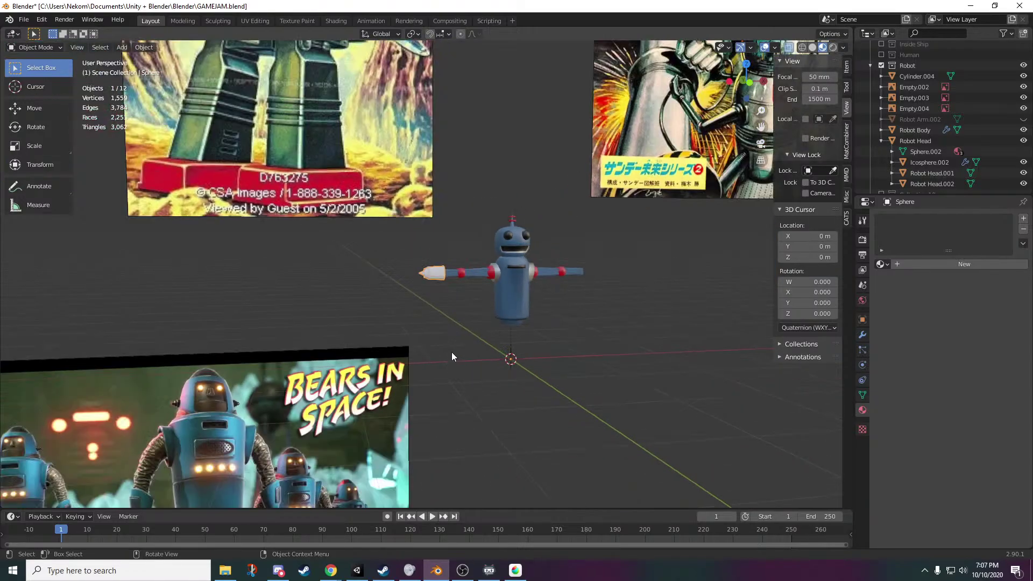
middle_click_drag(447, 449, 564, 287, "shift")
scroll(426, 386, "up", 2)
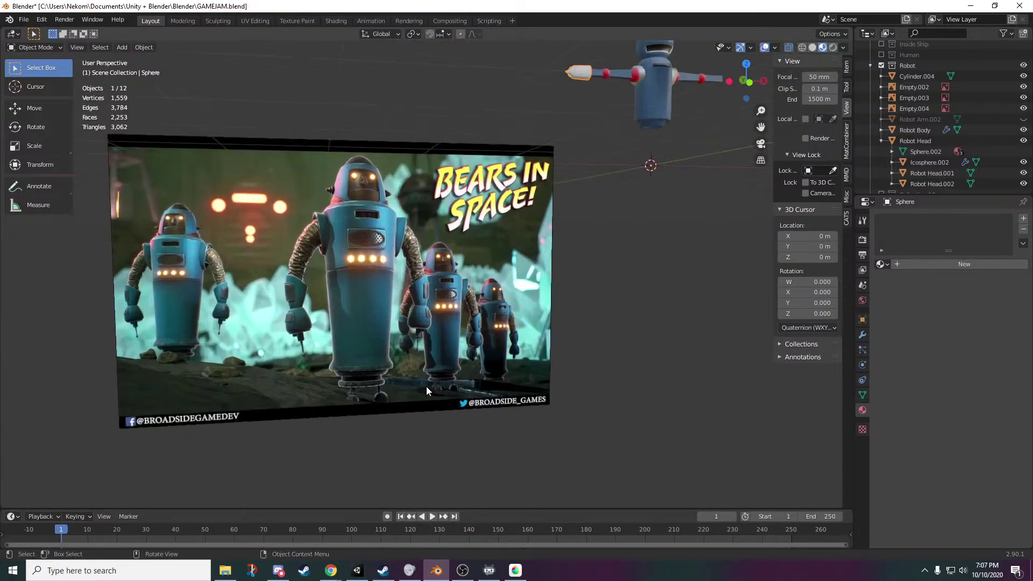
scroll(639, 318, "down", 3)
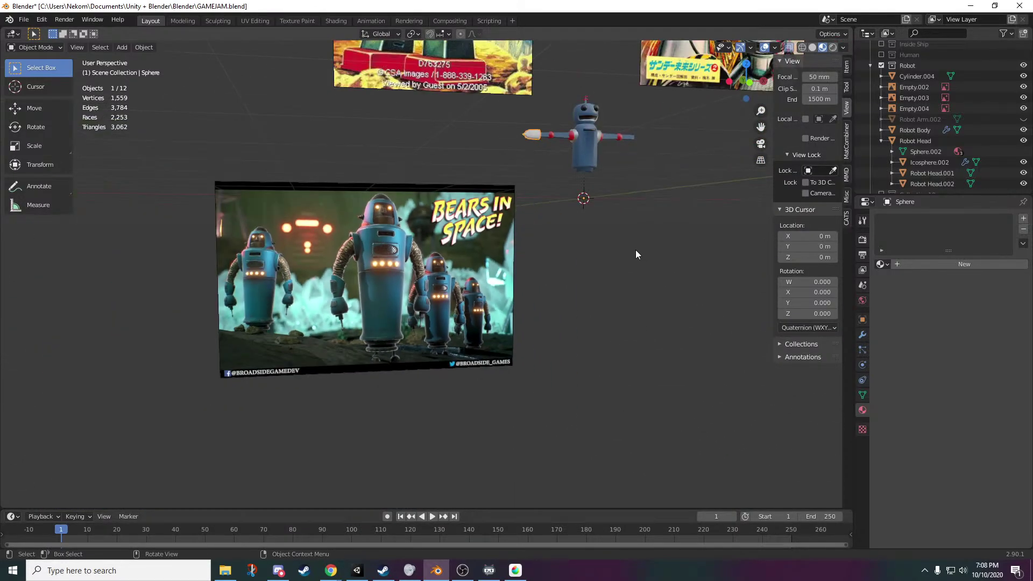
middle_click_drag(647, 155, 589, 344, "shift")
scroll(591, 366, "up", 5)
middle_click_drag(593, 382, 480, 154, "shift")
scroll(482, 178, "up", 6)
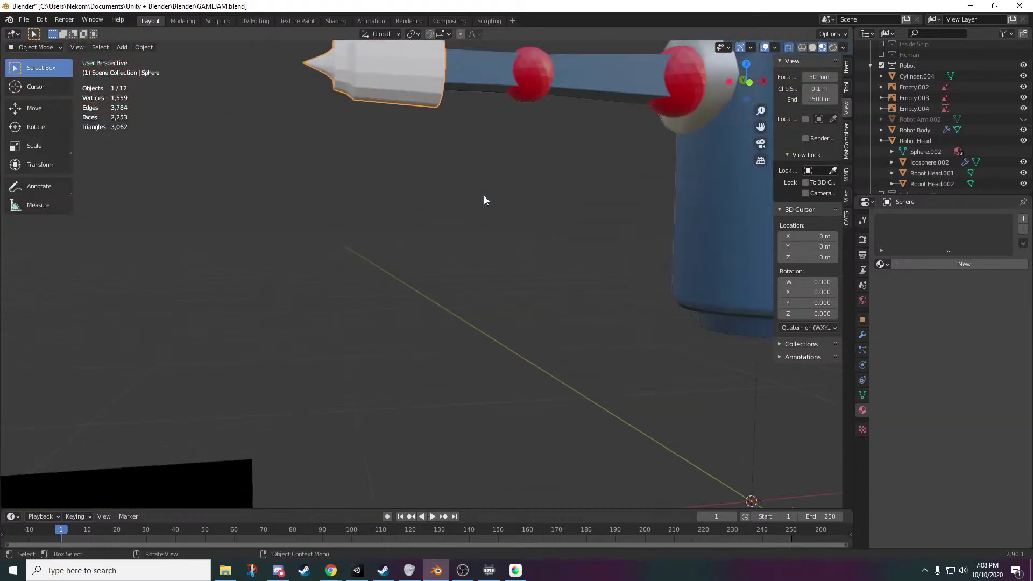
middle_click_drag(456, 111, 530, 318, "shift")
middle_click_drag(553, 259, 620, 201, "shift")
scroll(557, 331, "up", 2)
- Select the long face along the top of the hand mesh and extrude it upward about 0.07 m
key("Tab")
scroll(575, 300, "down", 1)
scroll(575, 300, "down", 3)
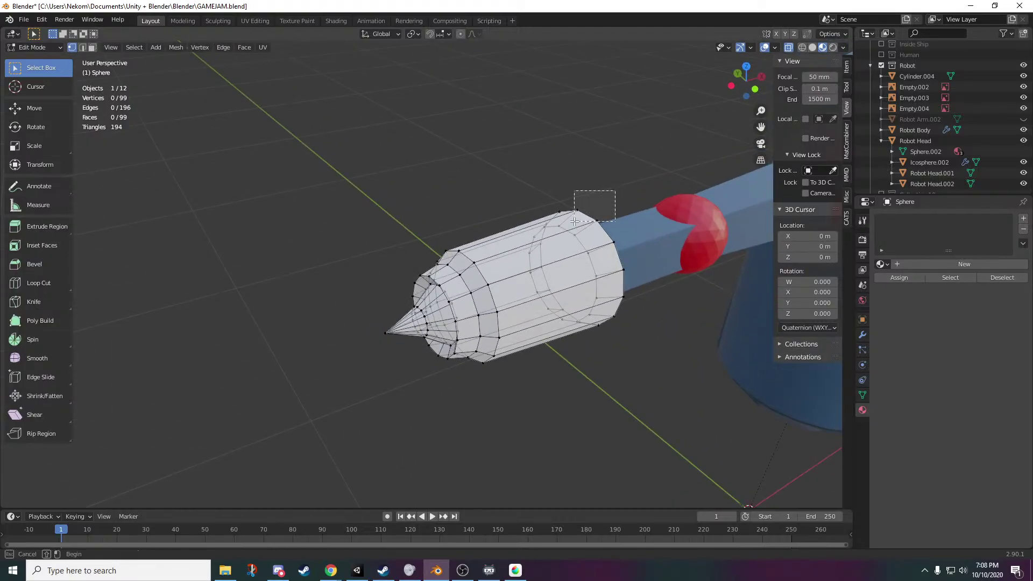
middle_click_drag(486, 264, 502, 260)
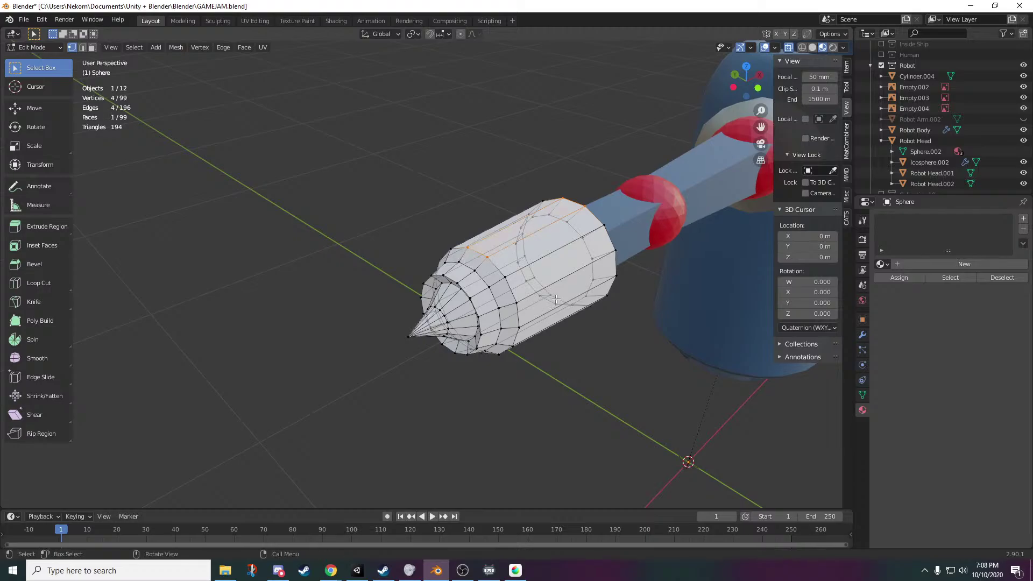
scroll(508, 281, "up", 4)
middle_click_drag(556, 300, 401, 309)
key("e")
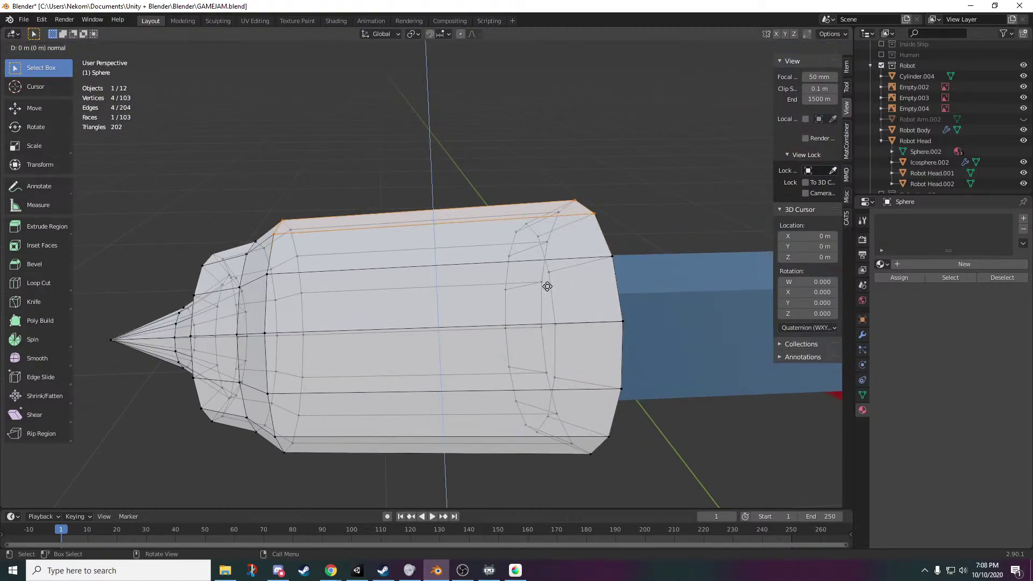
left_click(537, 191)
- Scale the extruded face by about 2.08, and shorten it along the X axis by a factor of about 0.37
middle_click_drag(538, 192, 464, 262)
key("s")
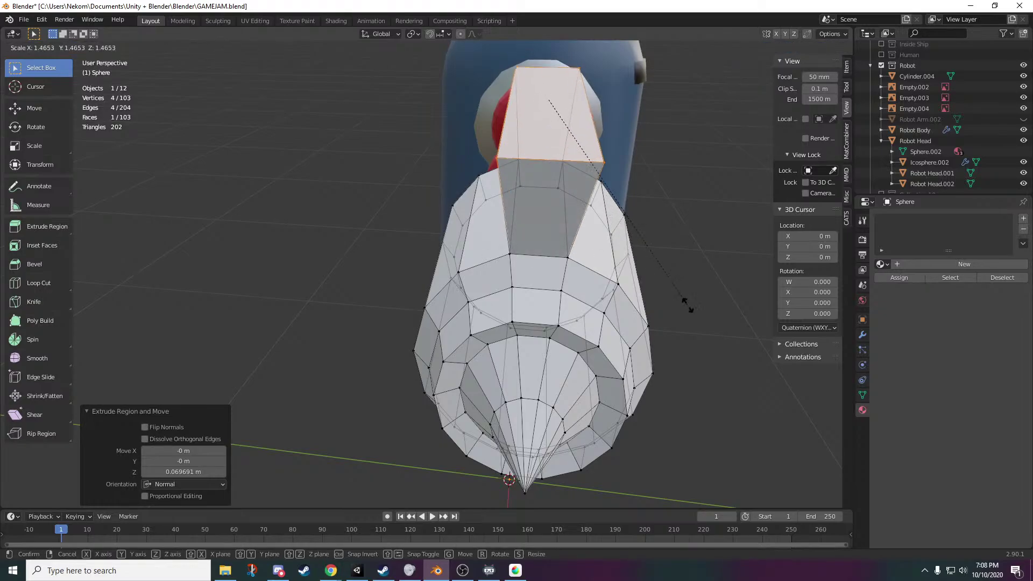
left_click(761, 379)
middle_click_drag(762, 379, 631, 353)
key("s")
key("x")
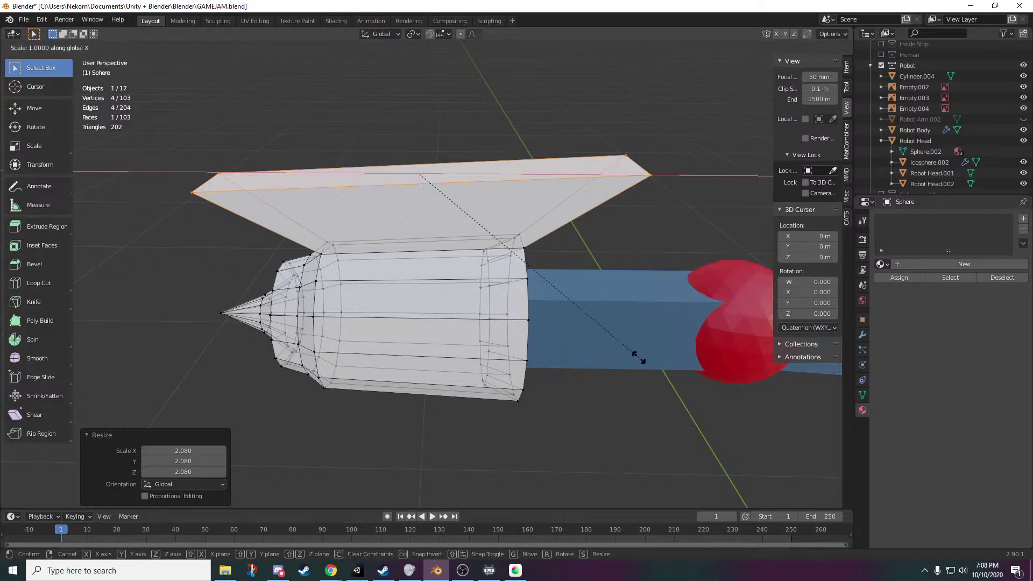
left_click(442, 277)
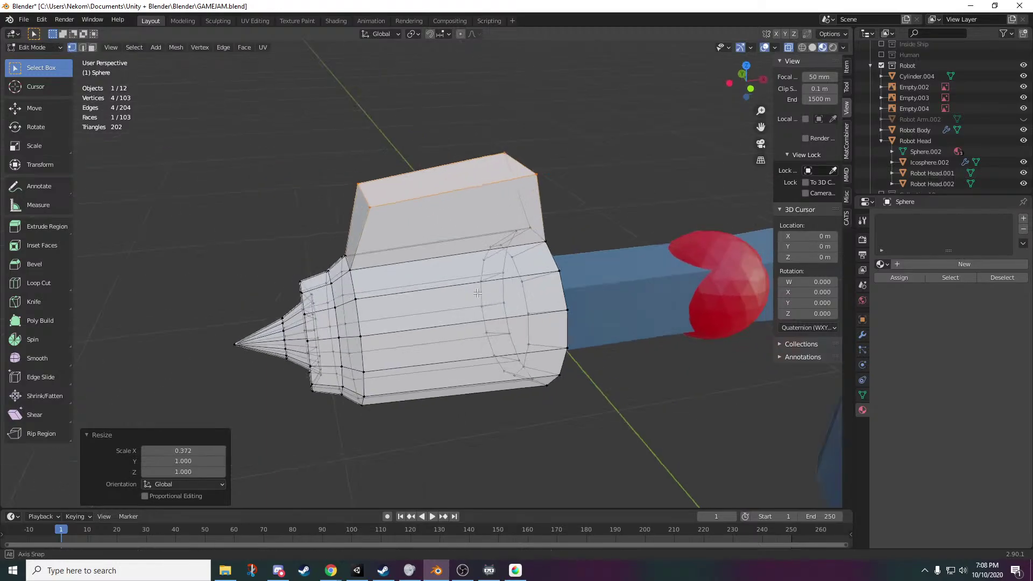
- Try to enlarge the extruded top face uniformly by a factor of about 1.3
middle_click_drag(442, 277, 559, 292)
key("s")
left_click(678, 258)
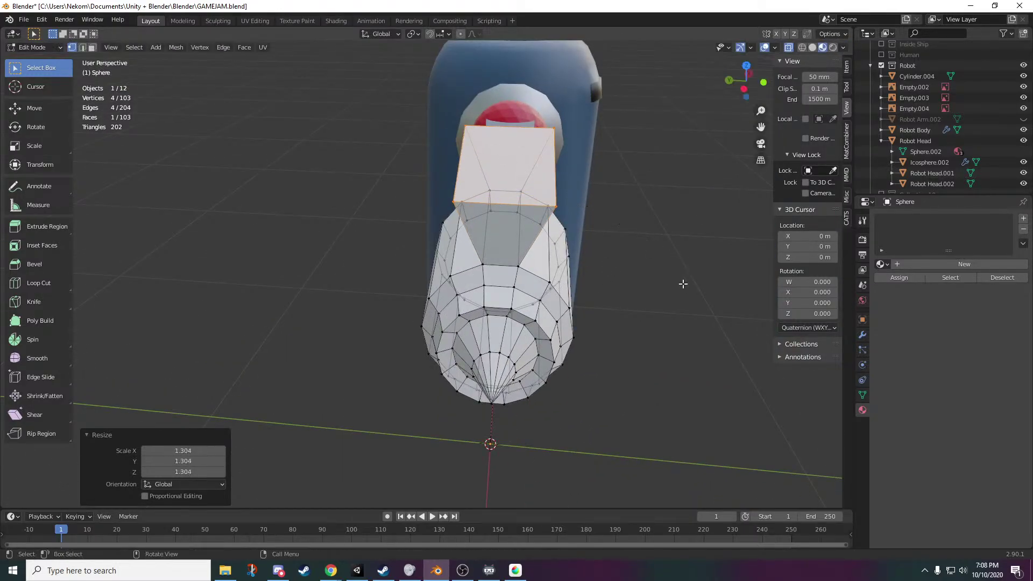
key("ctrl+z")
- Widen the extruded top face along the Y axis by about 1.31 and lower it about 0.049 m along Z
key("s")
key("y")
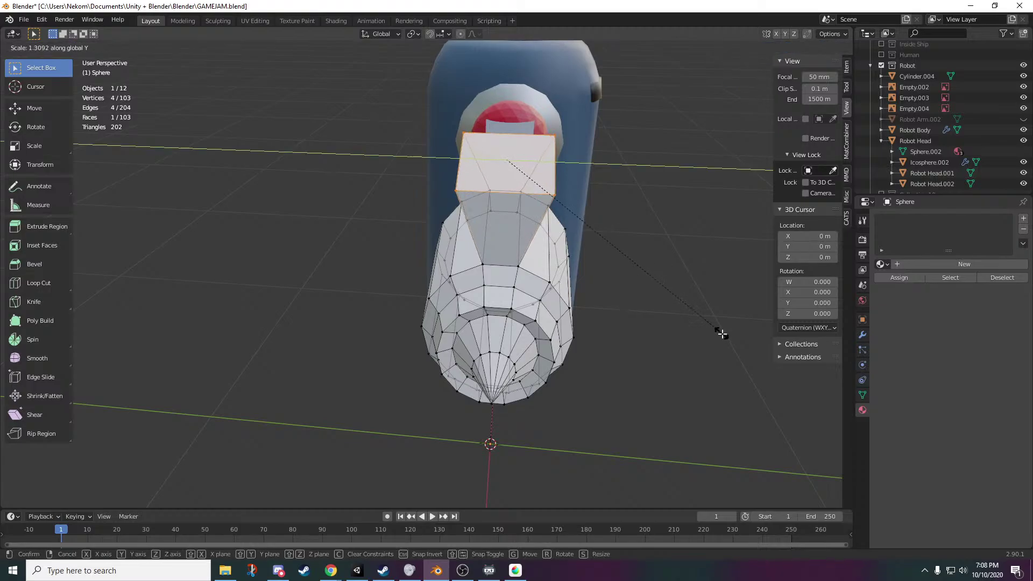
left_click(724, 333)
key("g")
key("z")
left_click(642, 286)
- Rotate the raised face 4.3° about the Y axis and shift it about -0.006 m along X
middle_click_drag(642, 286, 536, 275)
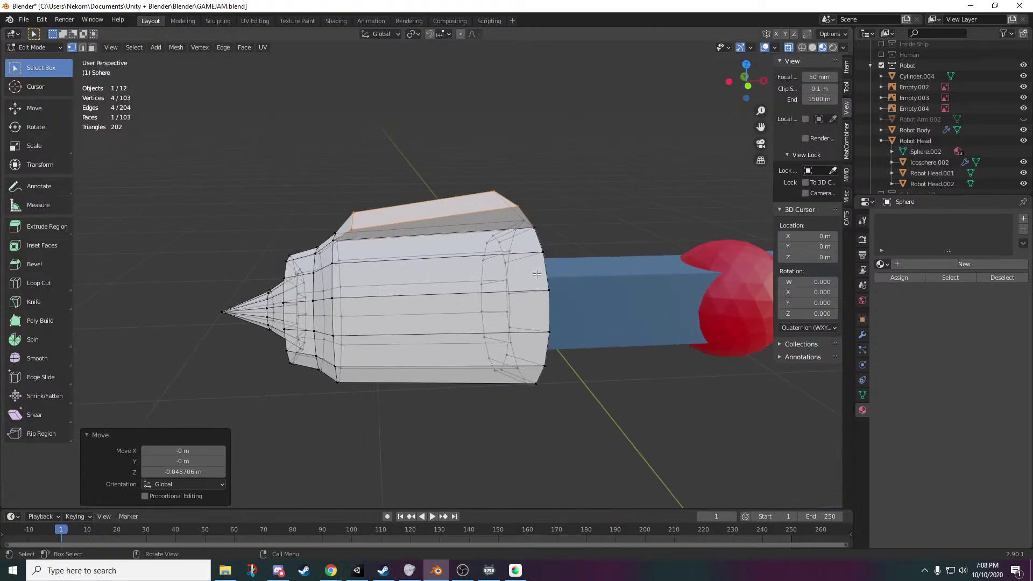
key("r")
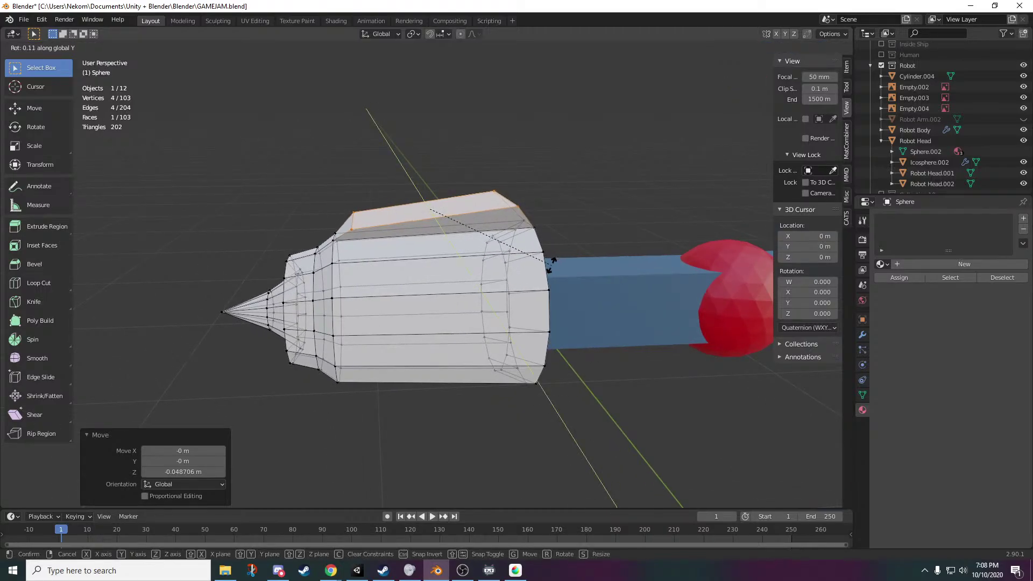
left_click(553, 276)
key("g")
key("x")
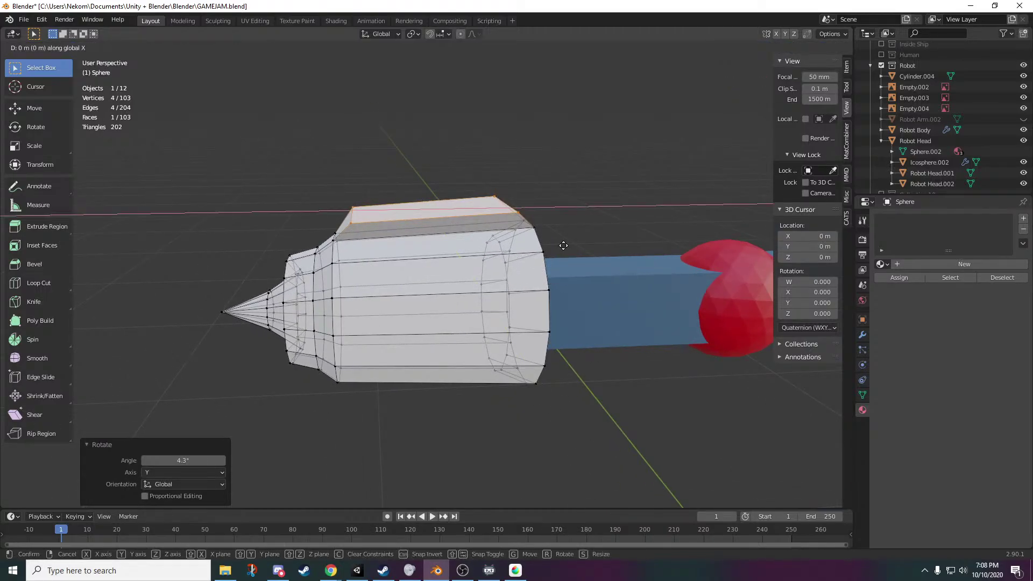
left_click(558, 245)
- Delete the raised block's top and end faces in face selection mode, keeping its two side walls as flaps on the hand
middle_click_drag(556, 244, 549, 348)
scroll(366, 333, "up", 3)
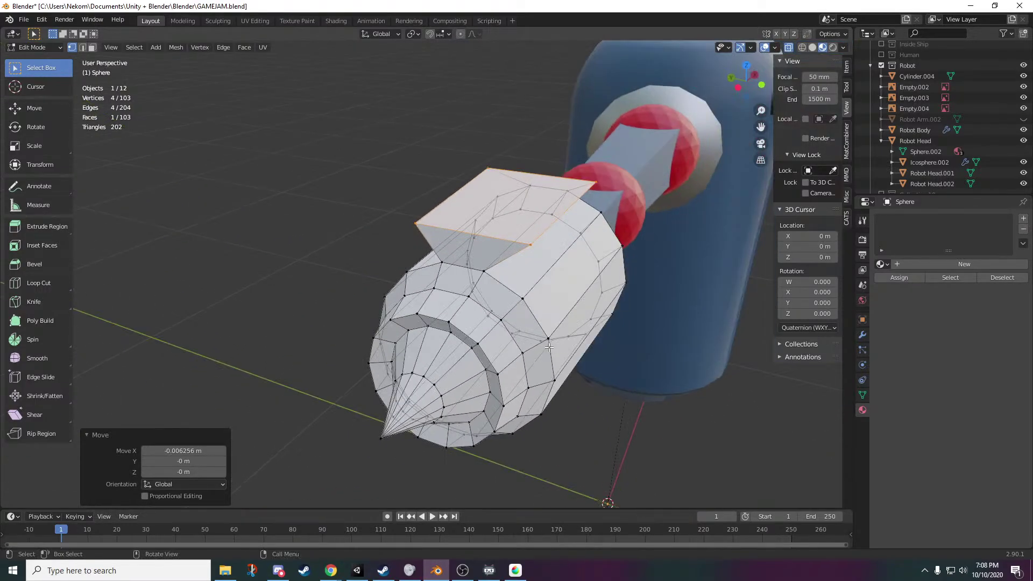
left_click(93, 48)
left_click(398, 233)
key("x")
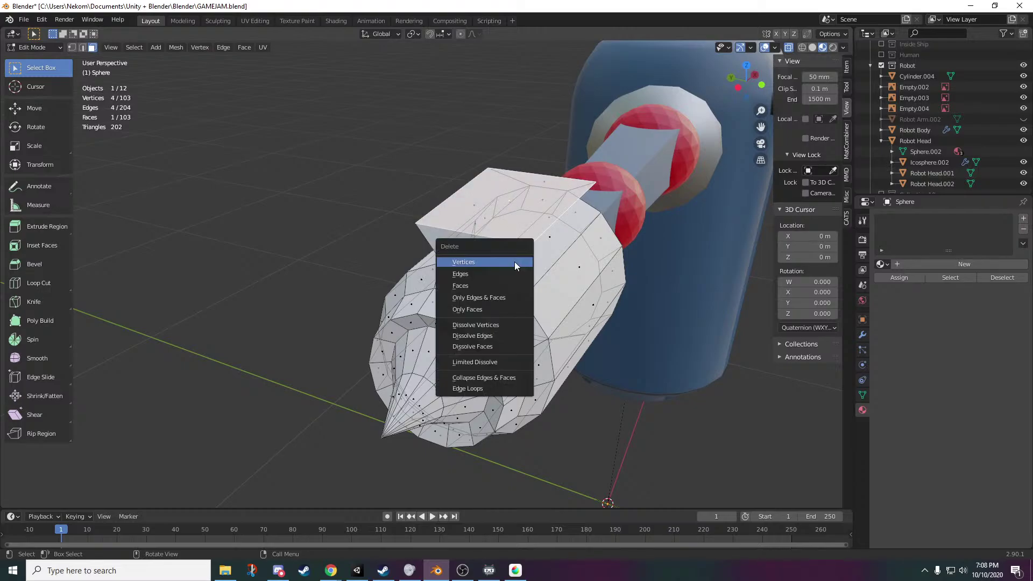
left_click(506, 283)
middle_click_drag(506, 283, 514, 215)
left_click(516, 196)
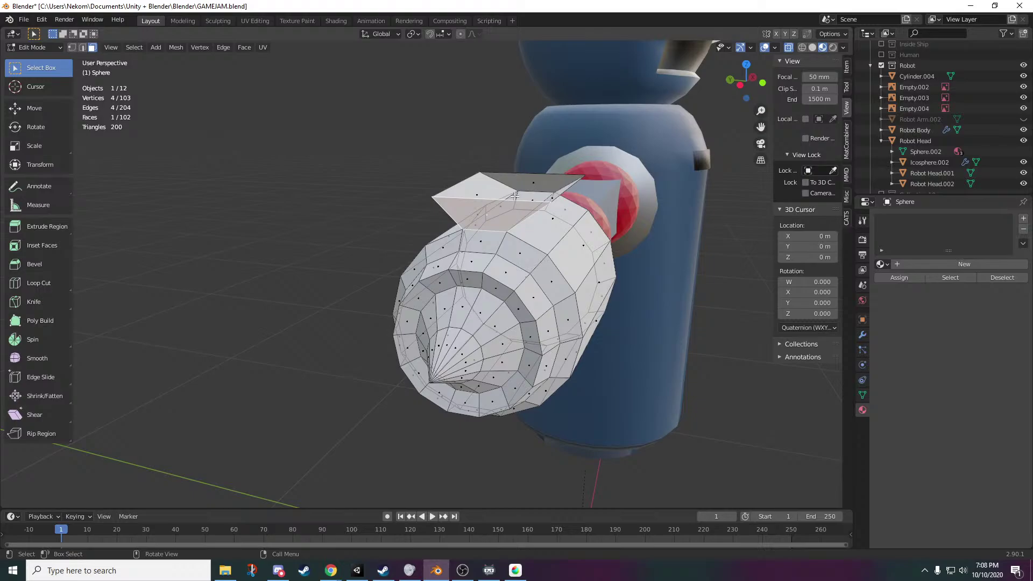
key("x")
left_click(549, 166)
middle_click_drag(549, 167, 533, 202)
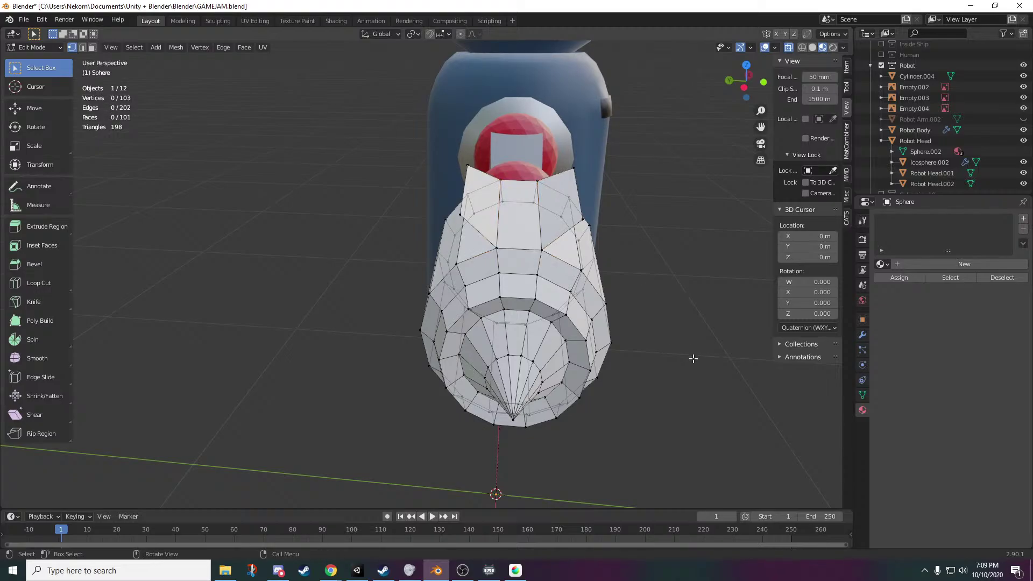
- Check the normals of the hand and its two flaps with the Face Orientation overlay, and turn the overlay off
key("Tab")
middle_click_drag(667, 380, 646, 185)
left_click(775, 48)
left_click(710, 253)
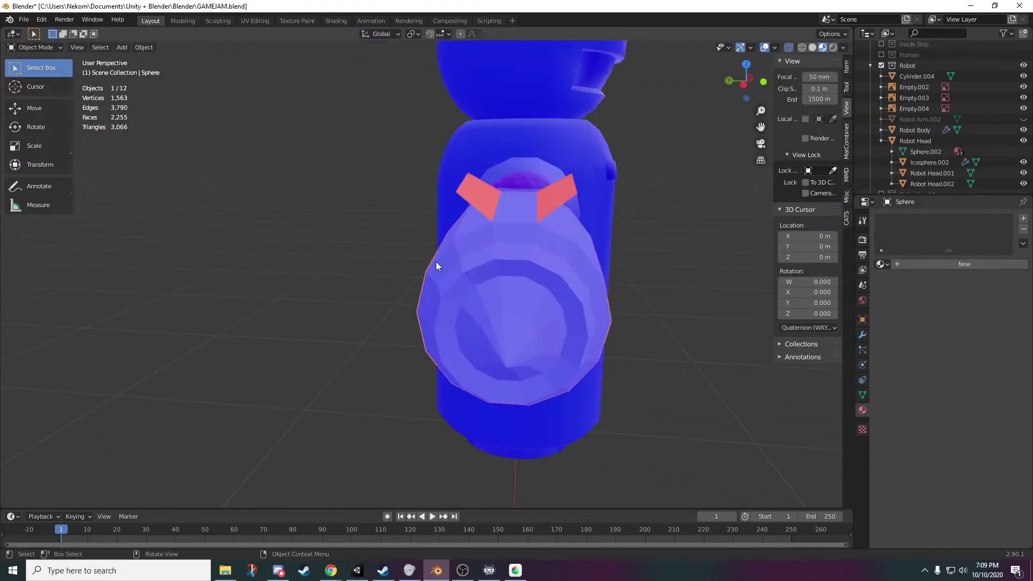
middle_click_drag(436, 262, 605, 263)
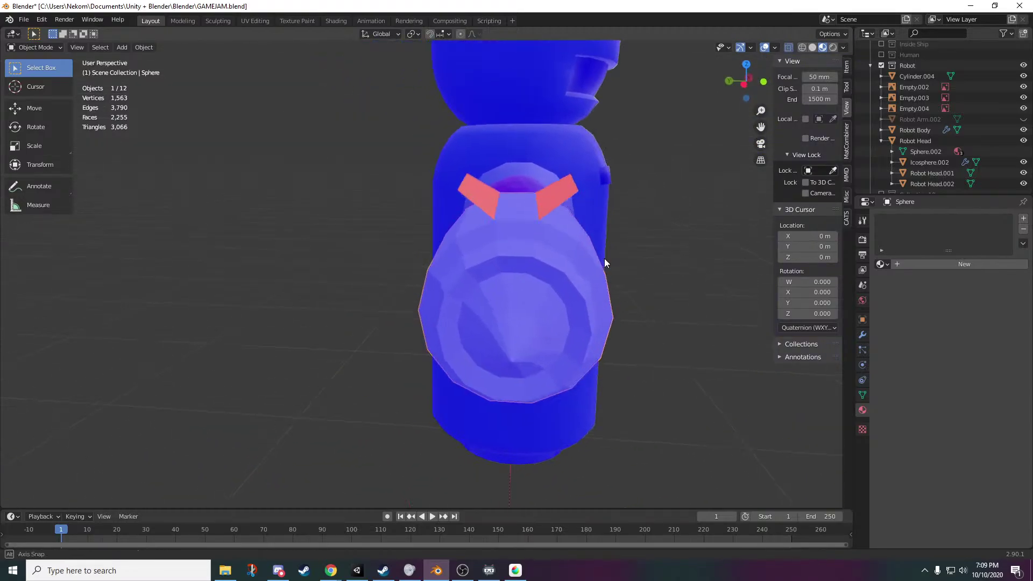
left_click(775, 47)
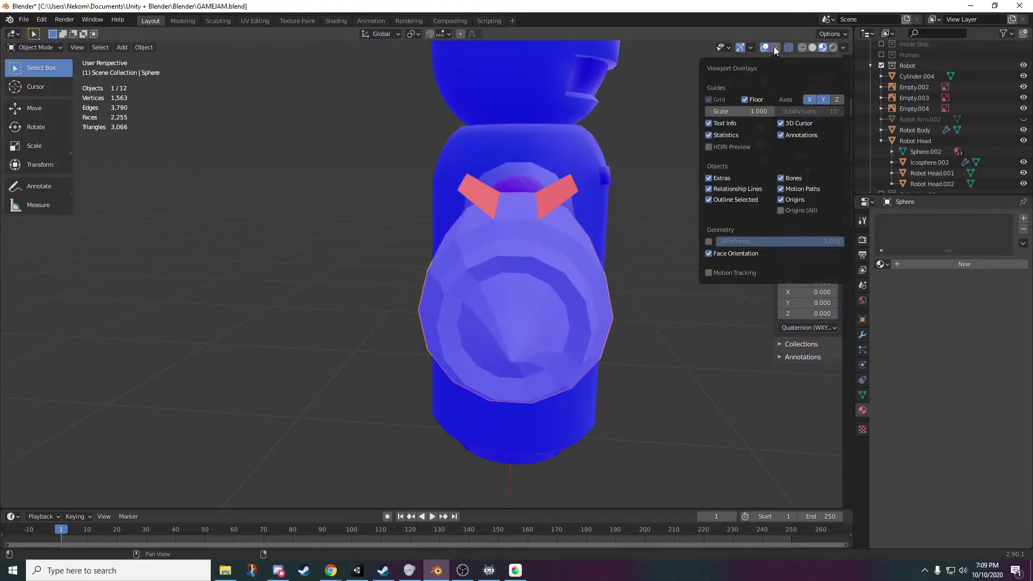
left_click(711, 253)
middle_click_drag(661, 384, 618, 361)
scroll(654, 396, "up", 3)
key("Tab")
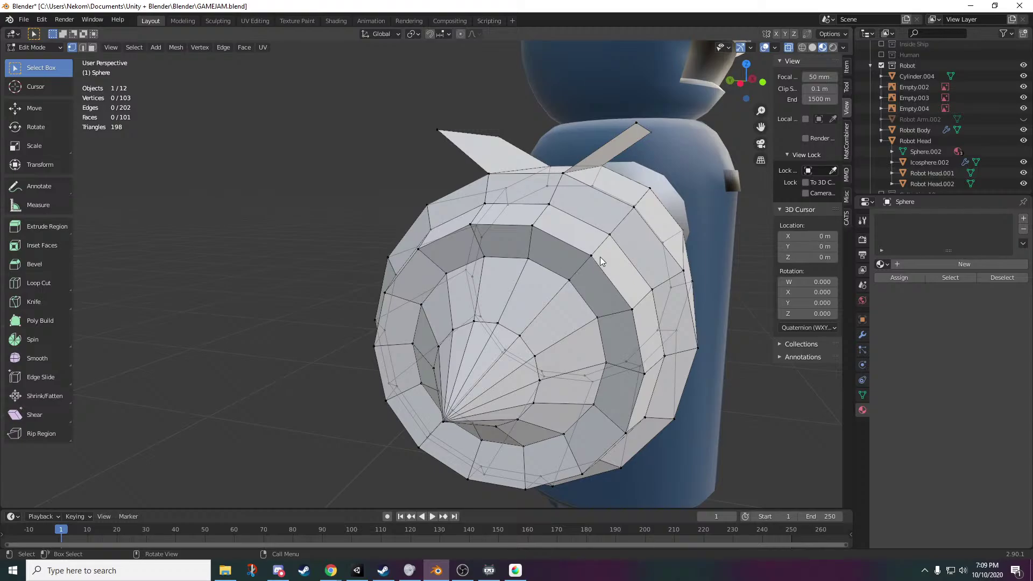
key("Tab")
left_click(598, 202)
right_click(599, 204)
key("Tab")
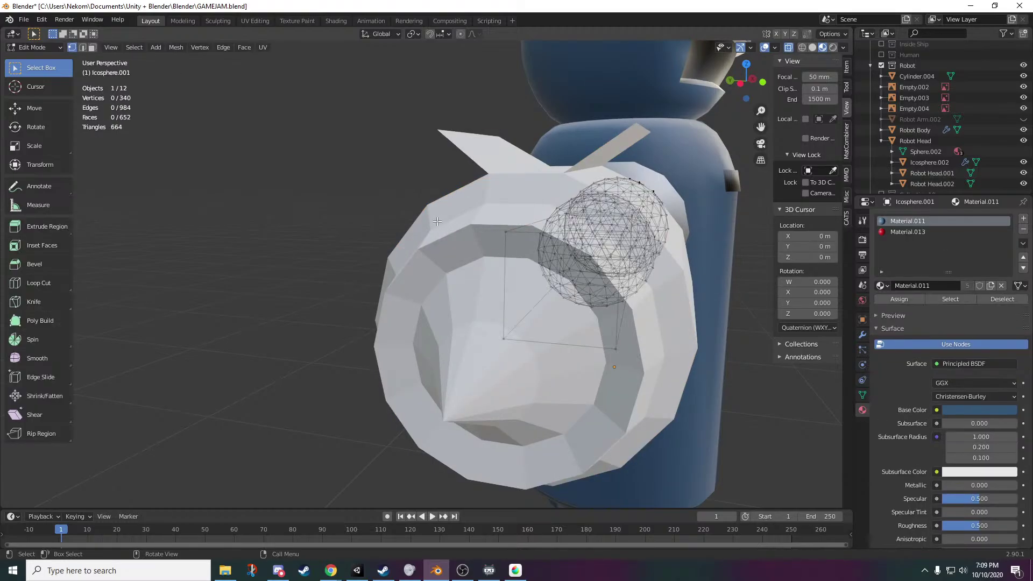
key("Tab")
- Try smooth shading on the hand object and restore its flat shading
left_click(526, 257)
right_click(525, 258)
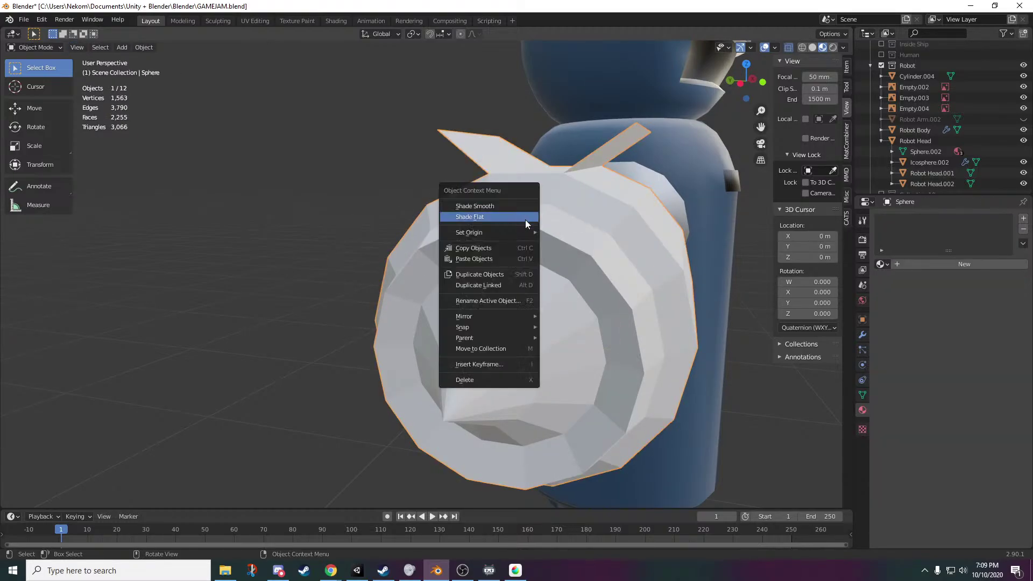
left_click(523, 210)
middle_click_drag(523, 209, 515, 389)
right_click(511, 319)
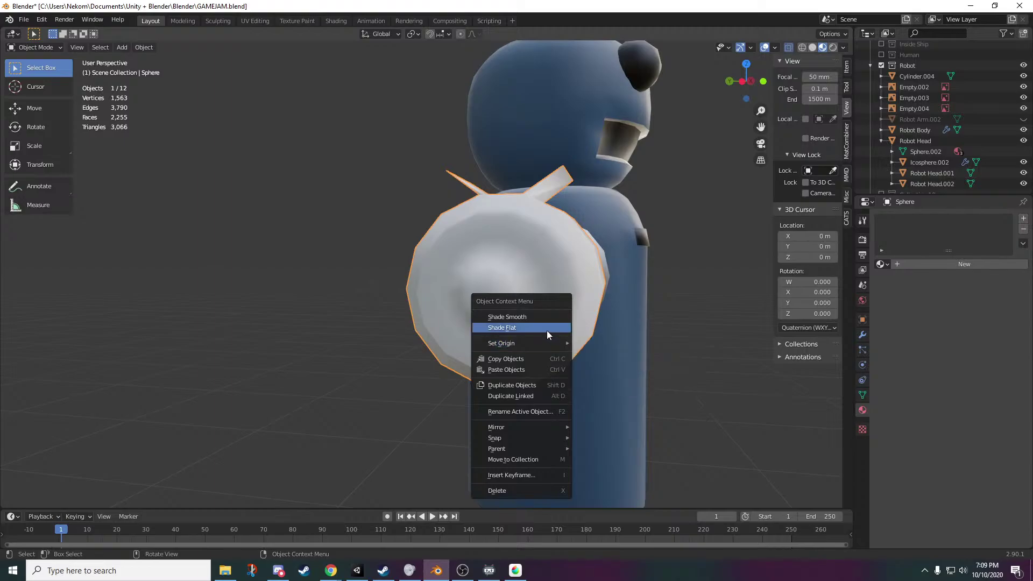
left_click(546, 334)
- Add one centred loop cut lengthwise through the hand's upper side, between the two flaps and onto the pointed tip
middle_click_drag(547, 334, 576, 314)
scroll(631, 356, "down", 2)
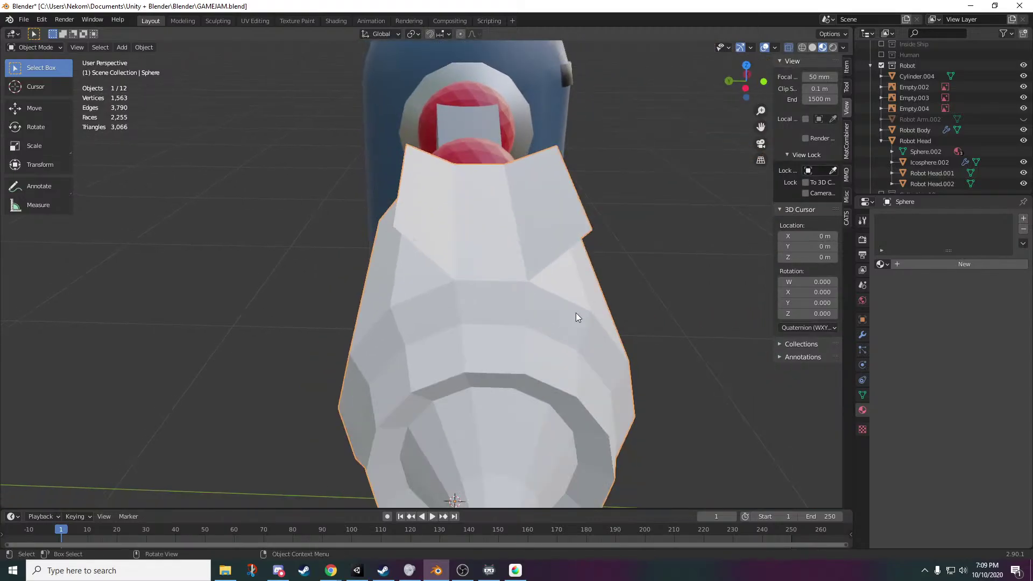
key("Tab")
left_click(41, 285)
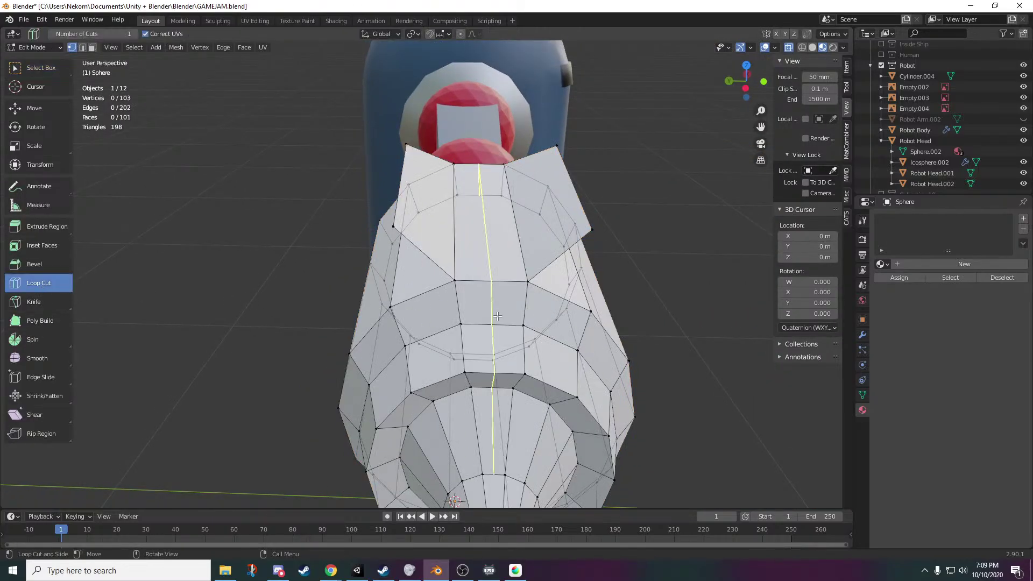
left_click(493, 316)
- Try to dissolve the two end vertices of the new centre edge on the upper side of the hand's pointed tip
scroll(537, 362, "down", 4)
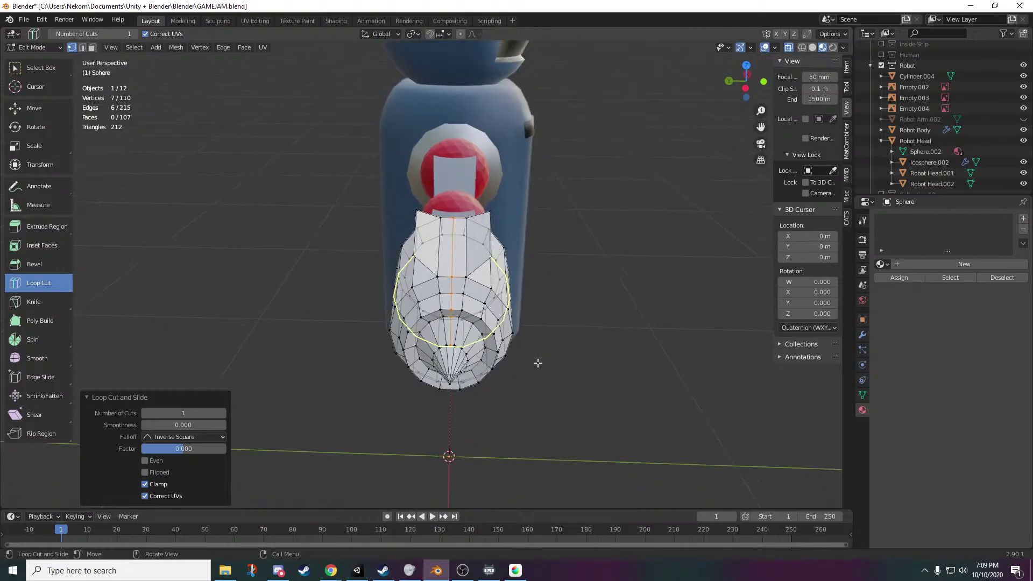
scroll(538, 362, "up", 4)
middle_click_drag(617, 380, 568, 264, "shift")
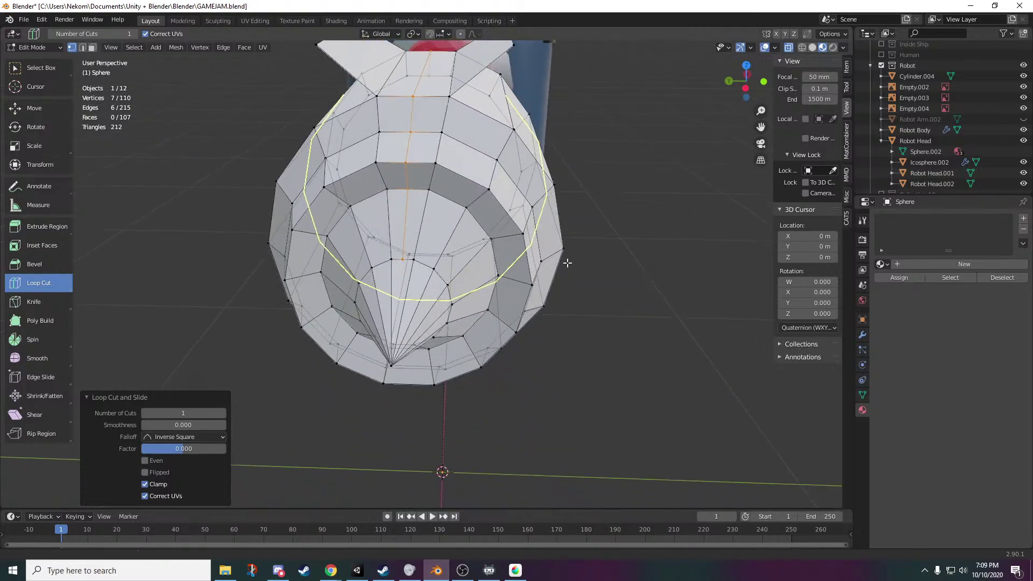
left_click(41, 70)
left_click(405, 256)
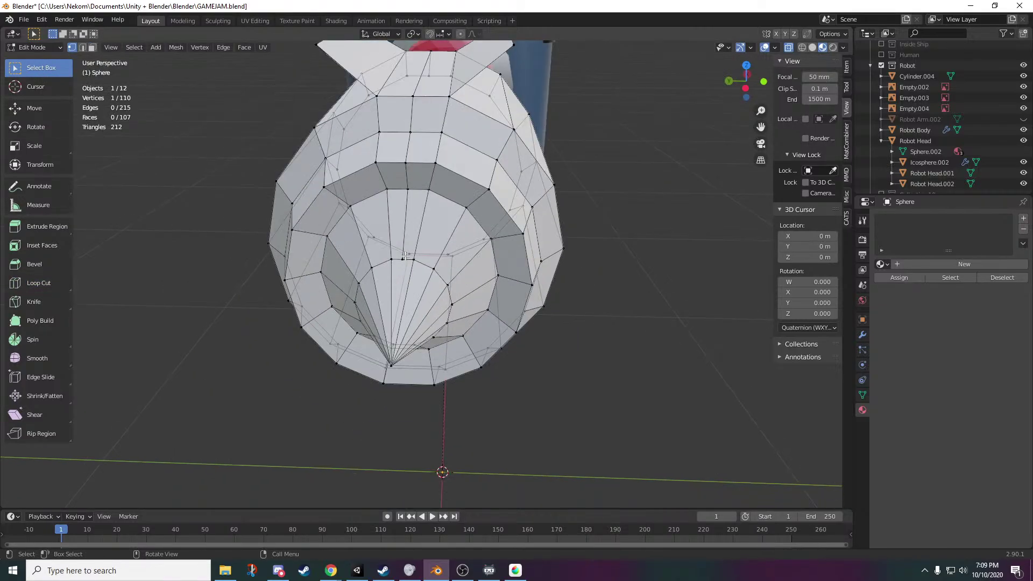
scroll(438, 294, "up", 2)
middle_click_drag(458, 235, 520, 335, "shift")
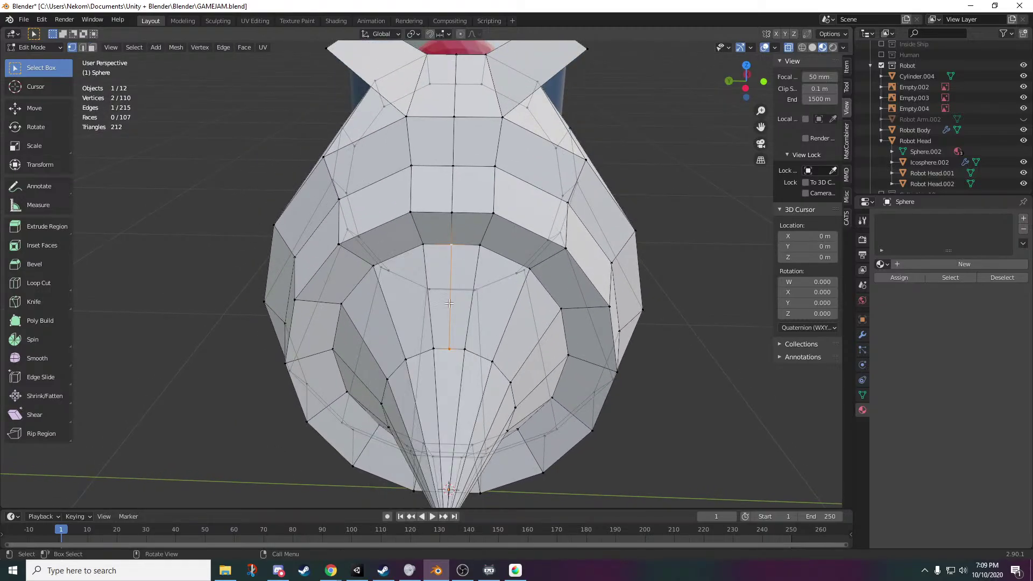
right_click(450, 303)
left_click(417, 534)
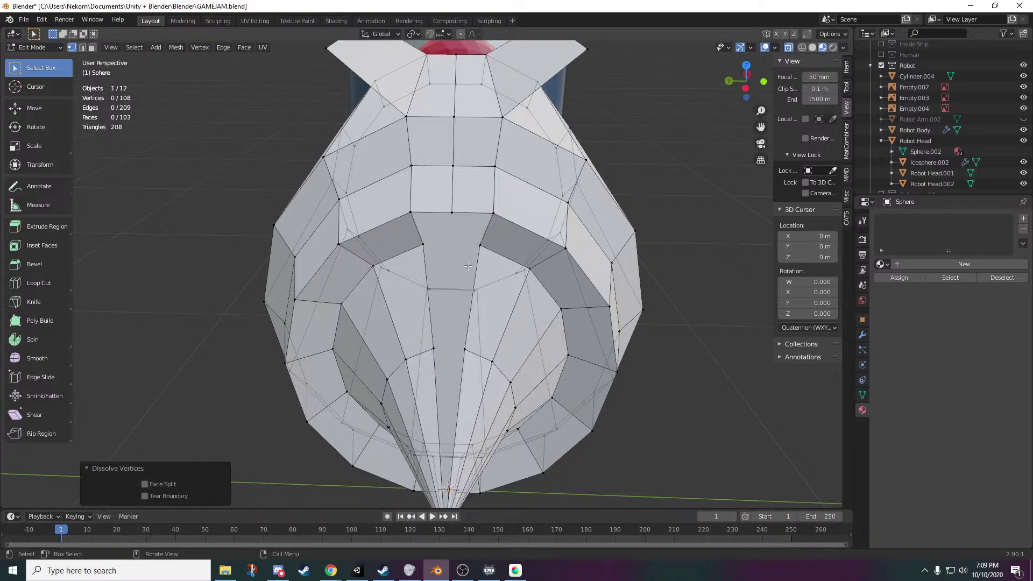
scroll(514, 297, "down", 3)
key("ctrl+z")
- Try to delete the centre cut's vertices one at a time where the cut meets the pointed tip
scroll(470, 318, "up", 1)
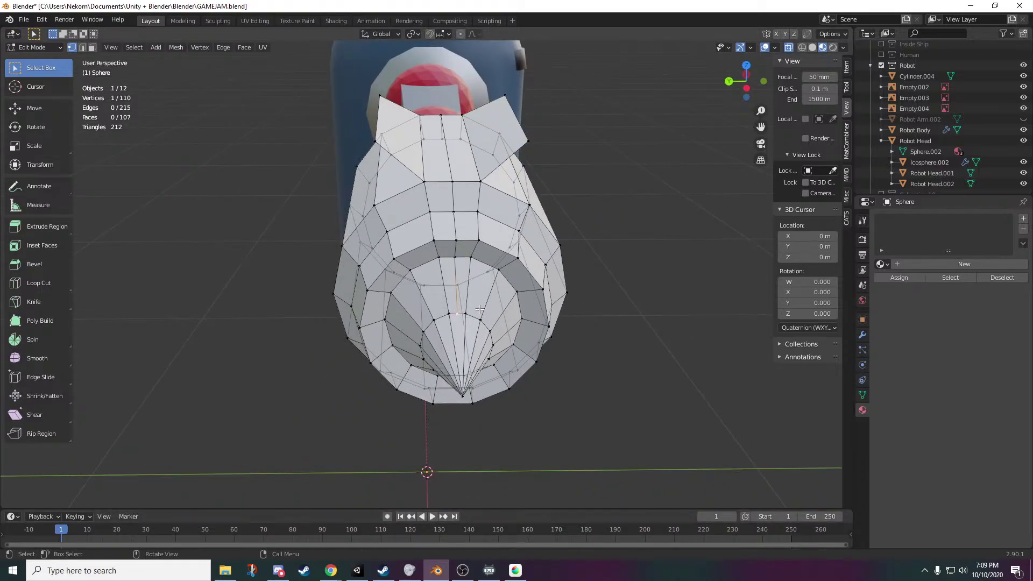
key("x")
left_click(461, 289)
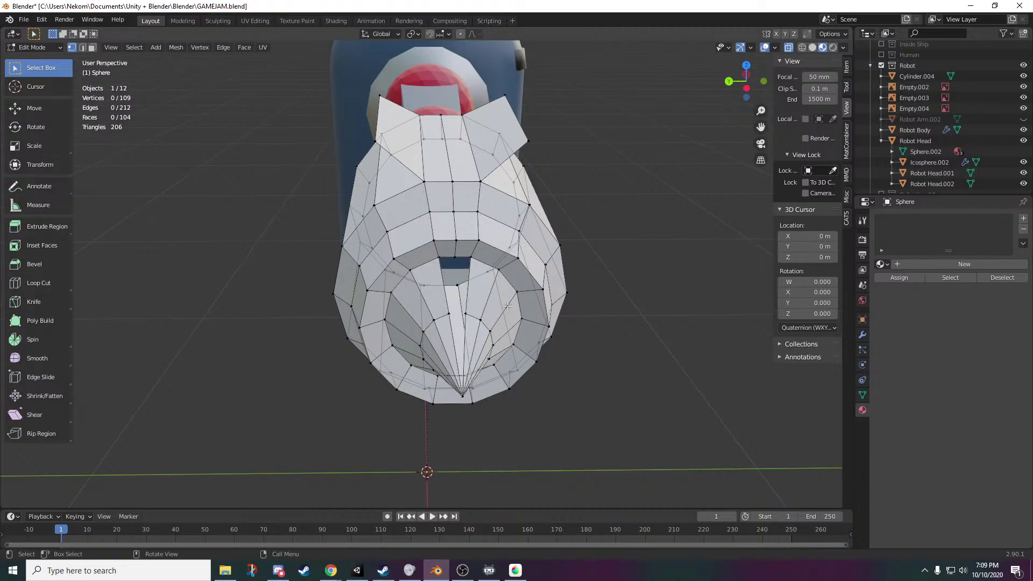
scroll(475, 305, "up", 1)
left_click(478, 273)
key("x")
left_click(479, 273)
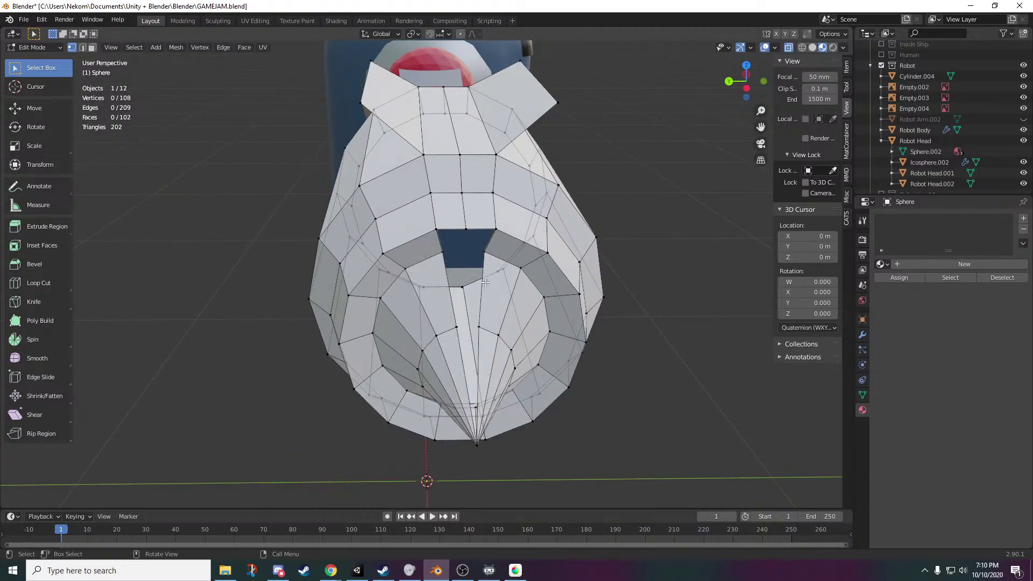
scroll(494, 282, "up", 2)
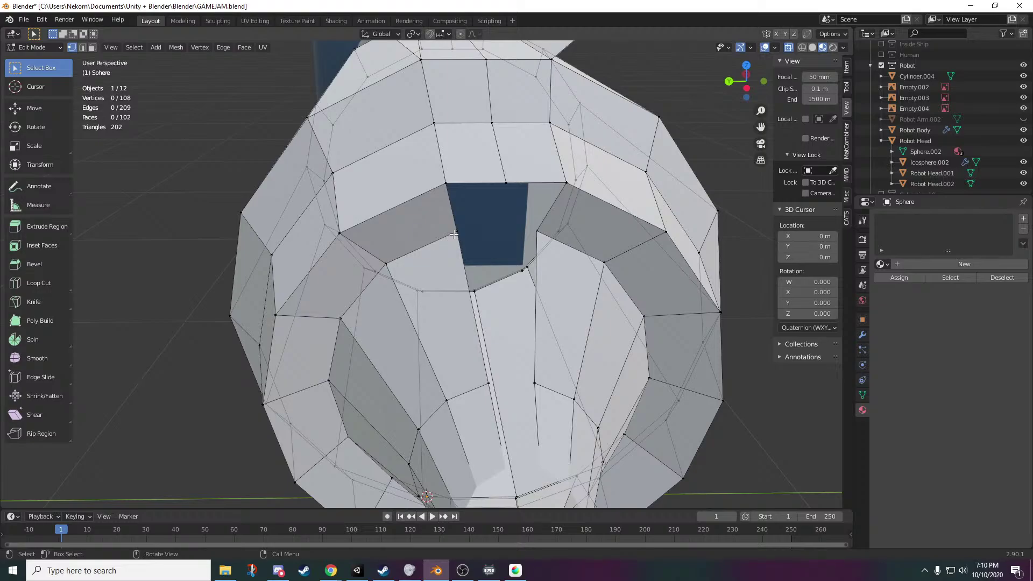
key("ctrl+z")
key("ctrl+z")
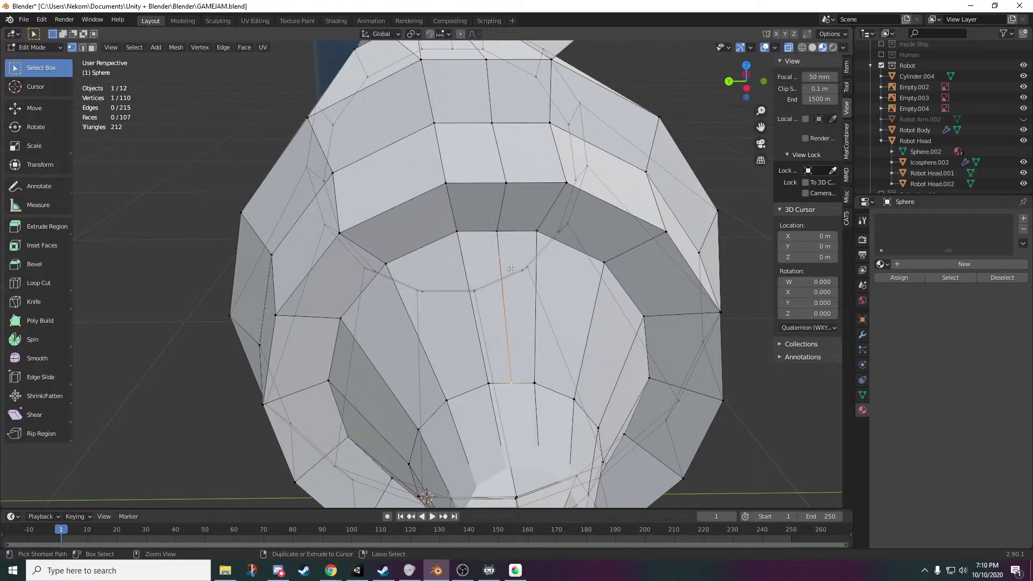
- Dissolve the centre cut's edges on the pointed tip and across the recessed ring in edge selection mode
scroll(511, 269, "down", 5)
scroll(511, 269, "up", 3)
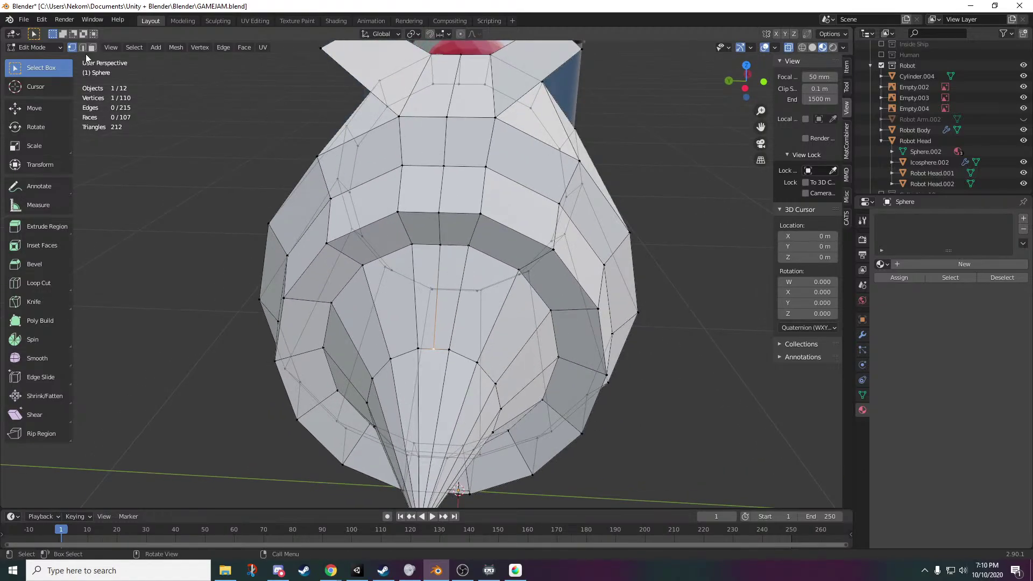
left_click(440, 306)
right_click(440, 307)
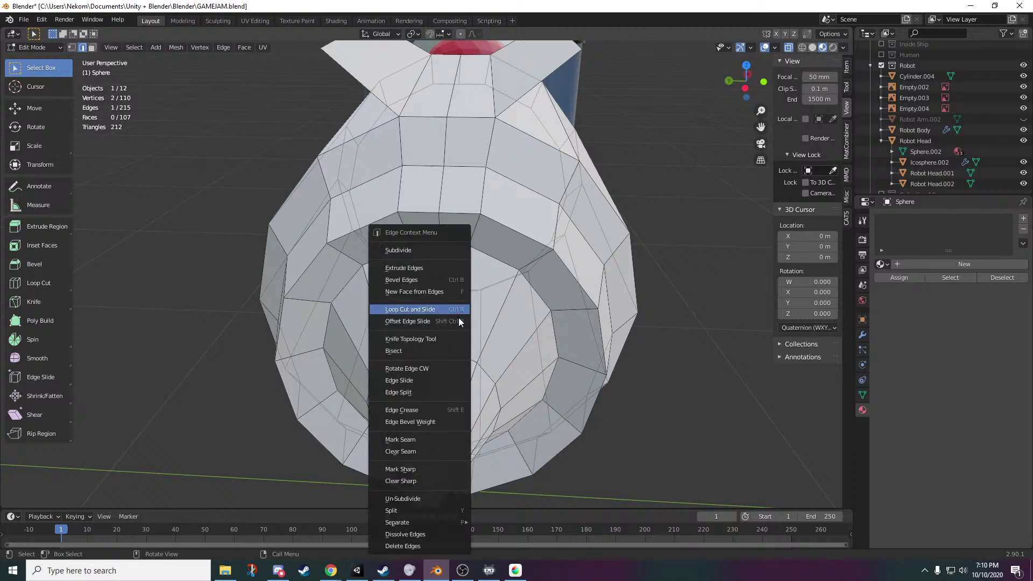
left_click(416, 534)
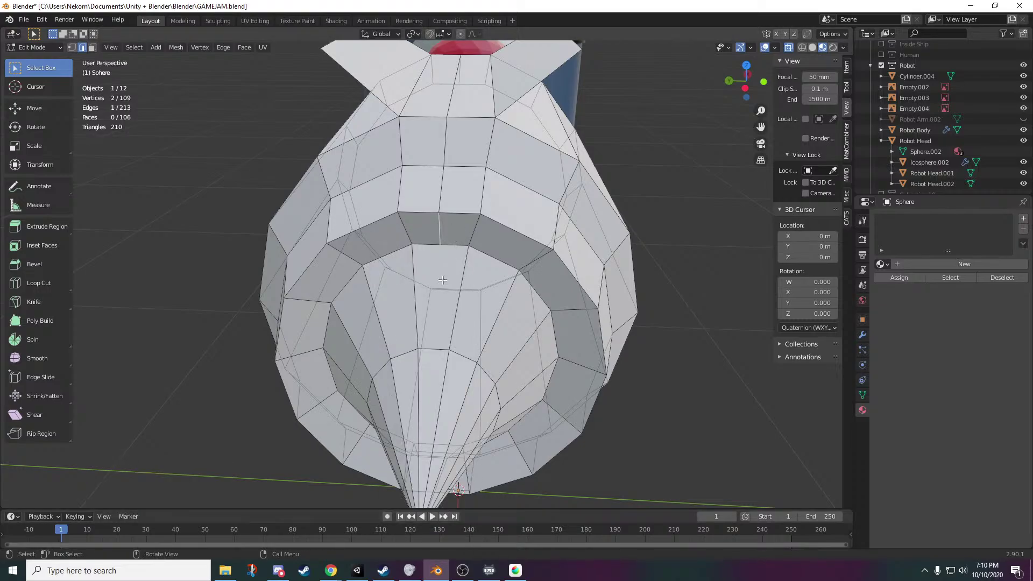
right_click(415, 331)
left_click(415, 331)
scroll(510, 249, "up", 5)
scroll(510, 249, "down", 5)
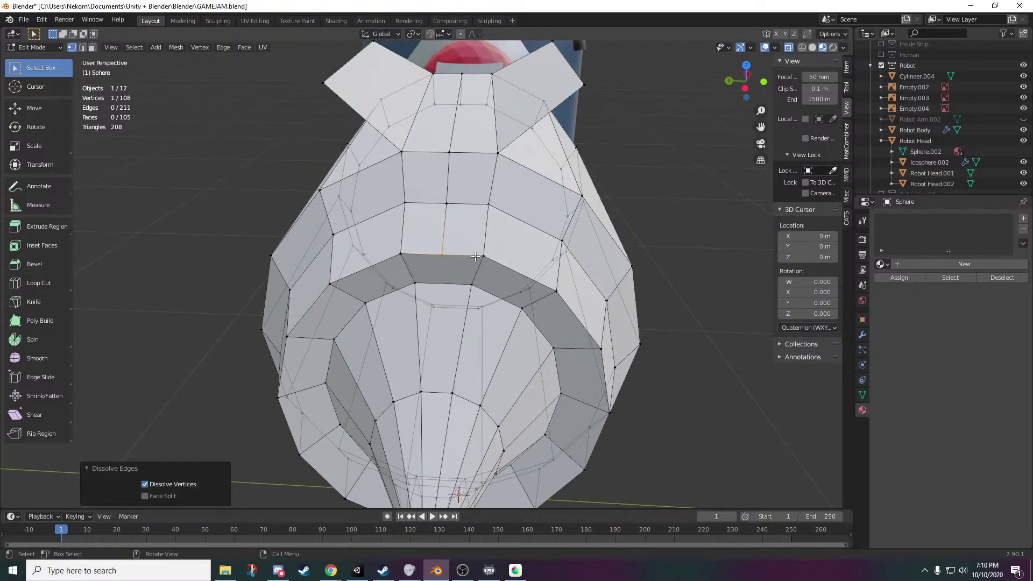
- Slide the centre cut's end vertex along the ring's rim to the adjacent corner with factor 1.000, and merge both vertices at centre
left_click(439, 256)
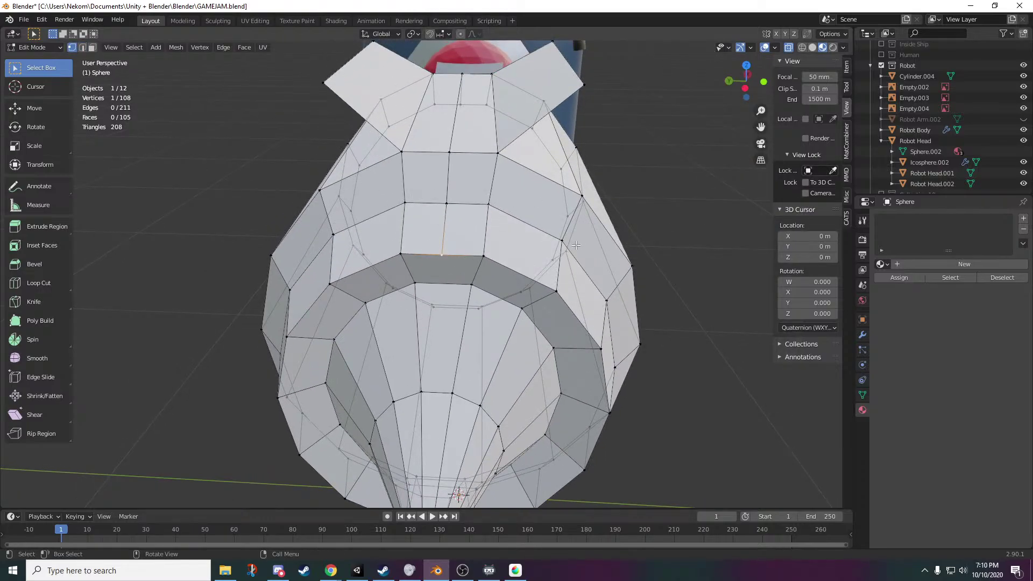
key("shift+v")
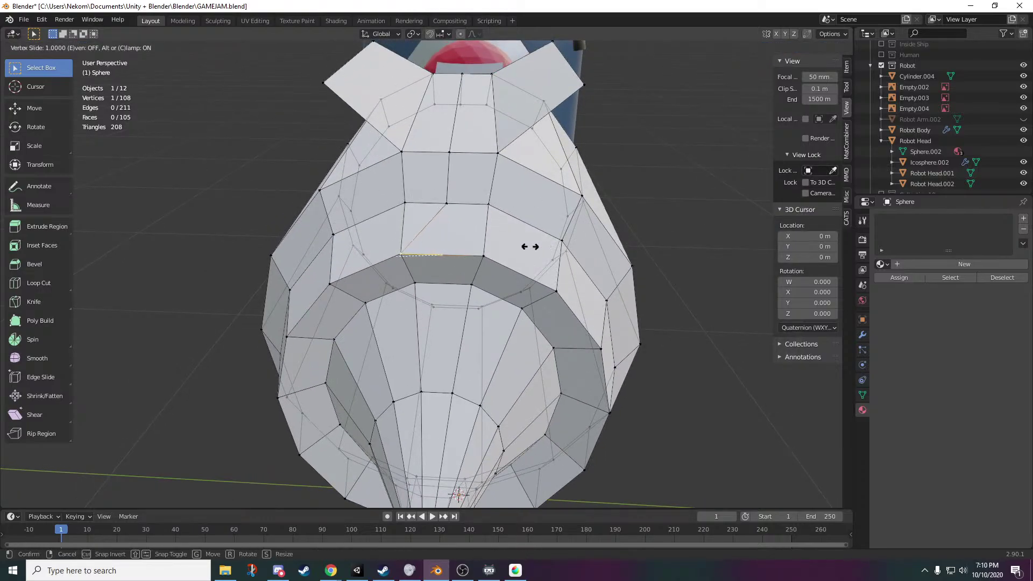
left_click(535, 246)
scroll(461, 244, "up", 2)
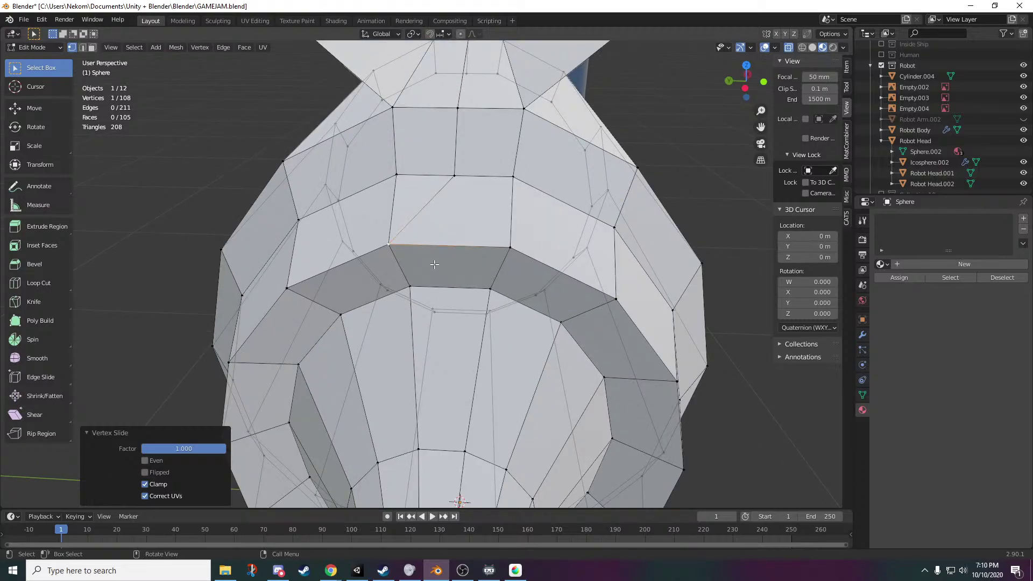
left_click_drag(383, 249, 384, 250)
key("m")
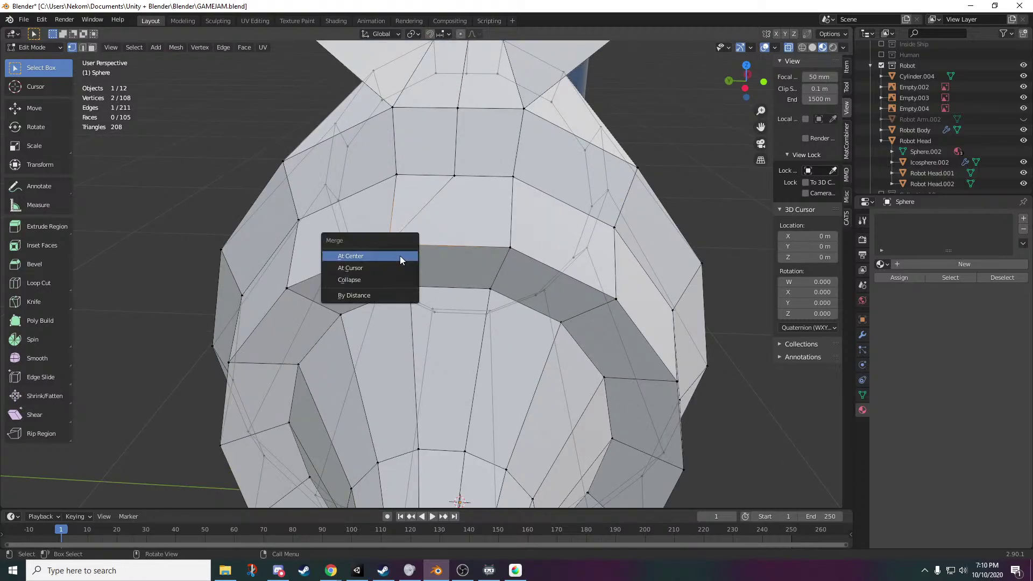
left_click(400, 257)
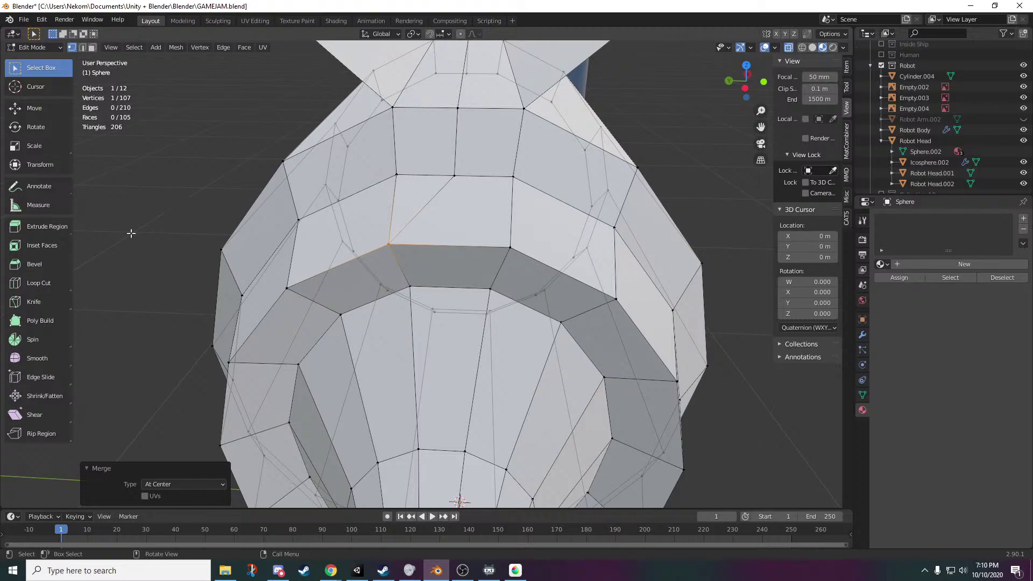
- Triangulate the larger face beside the diagonal edge above the ring's rim in face selection mode
left_click(25, 302)
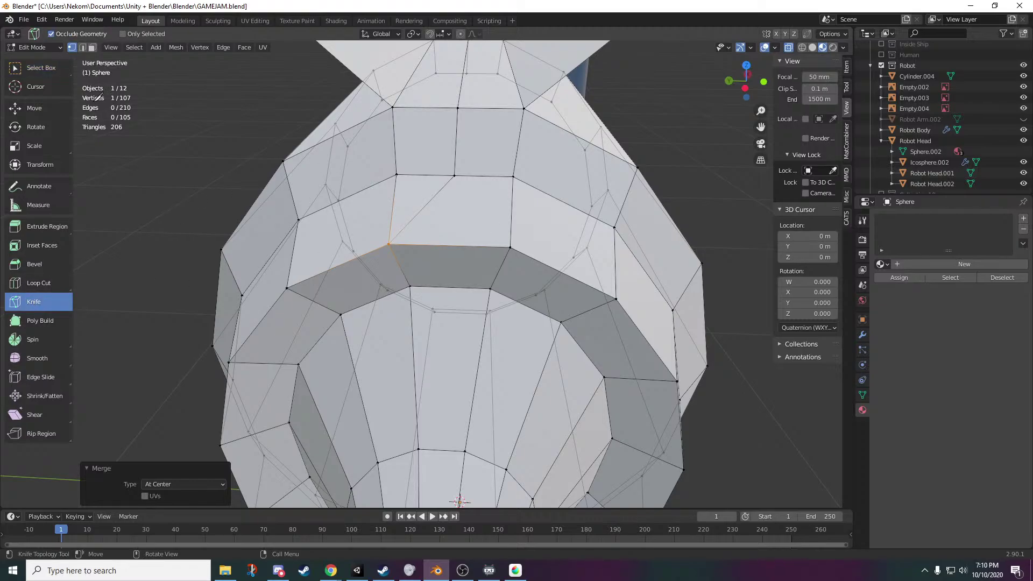
left_click(56, 70)
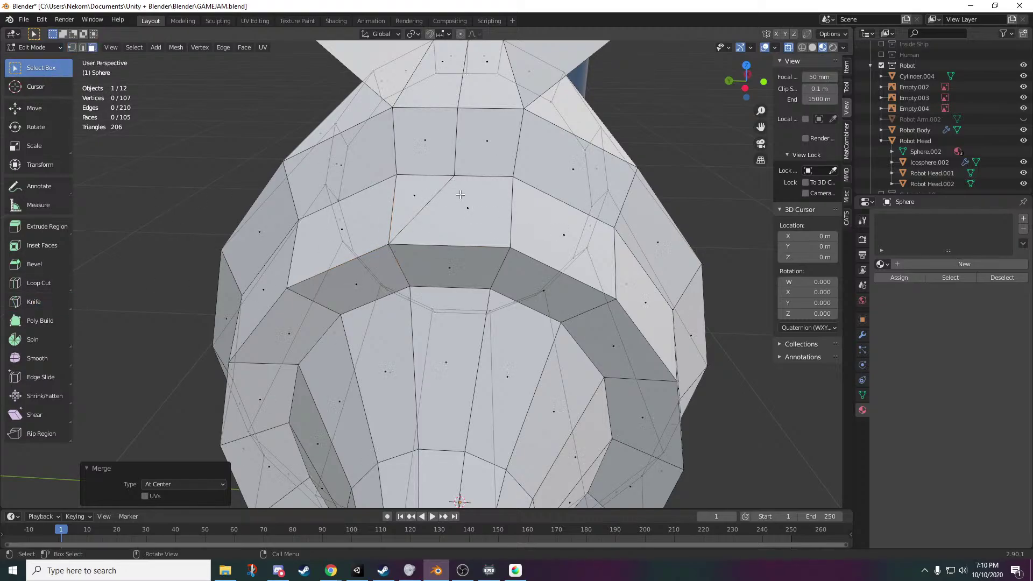
left_click(461, 195)
right_click(451, 313)
left_click(443, 305)
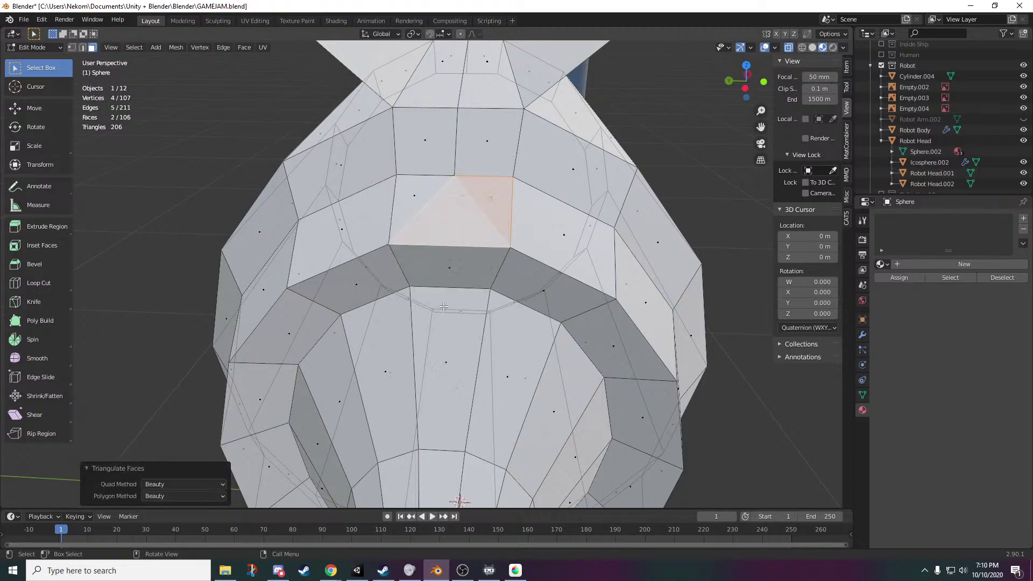
key("alt+a")
- Delete the two narrow faces between the flaps on the hand's upper side
middle_click_drag(558, 194, 383, 237)
middle_click_drag(341, 208, 530, 237)
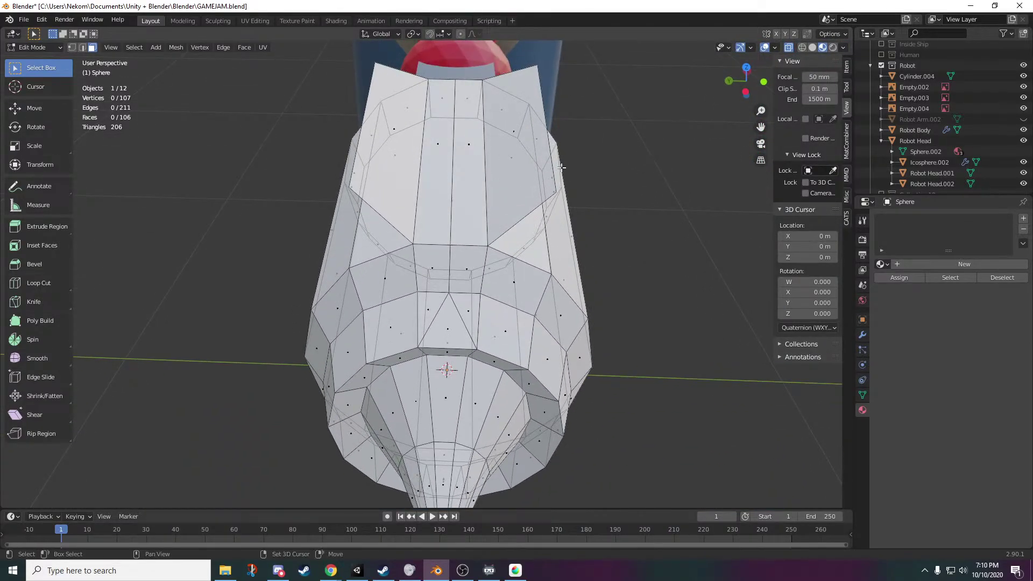
middle_click_drag(561, 167, 533, 290, "shift")
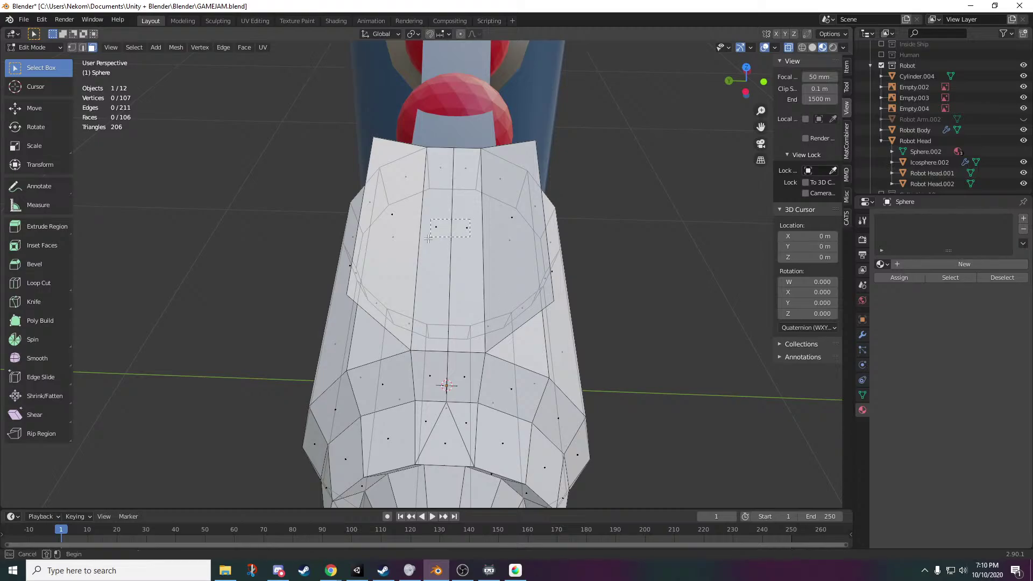
left_click_drag(428, 239, 429, 239)
key("x")
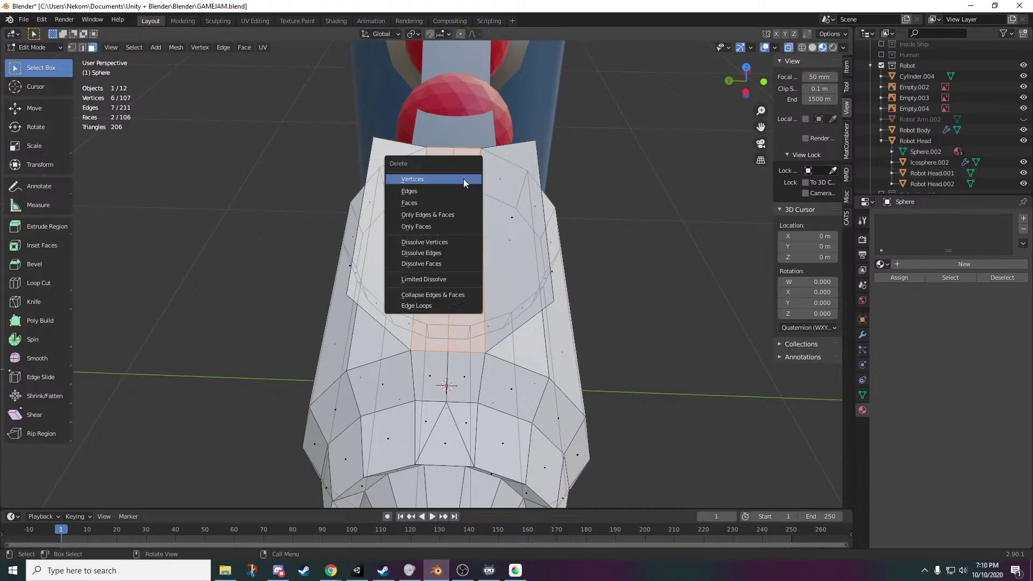
left_click(445, 202)
- Fill faces joining the first flap's free corners to the centre vertices at both ends of the opening
middle_click_drag(444, 202, 391, 180)
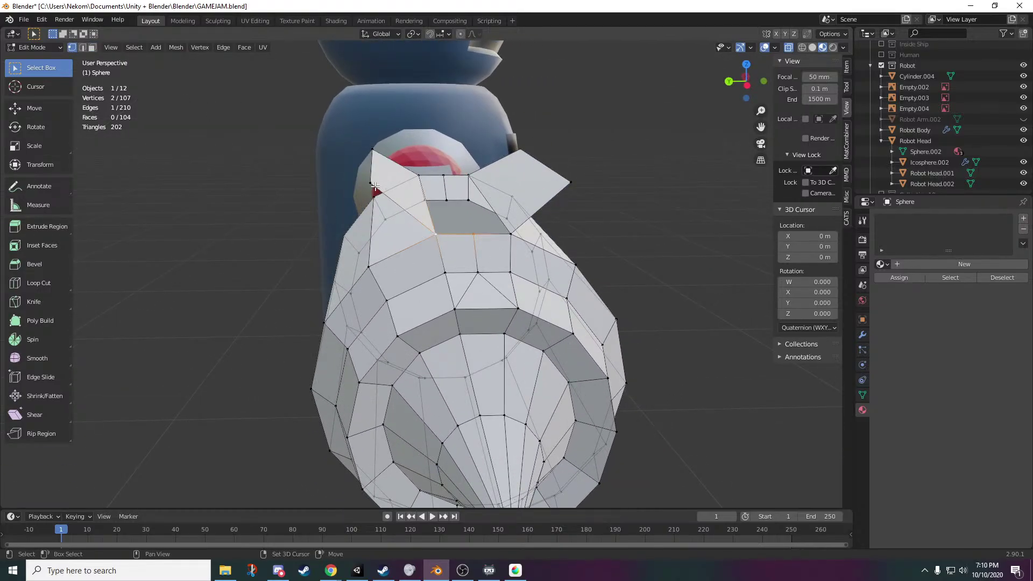
key("f")
middle_click_drag(473, 242, 482, 181)
left_click(449, 157)
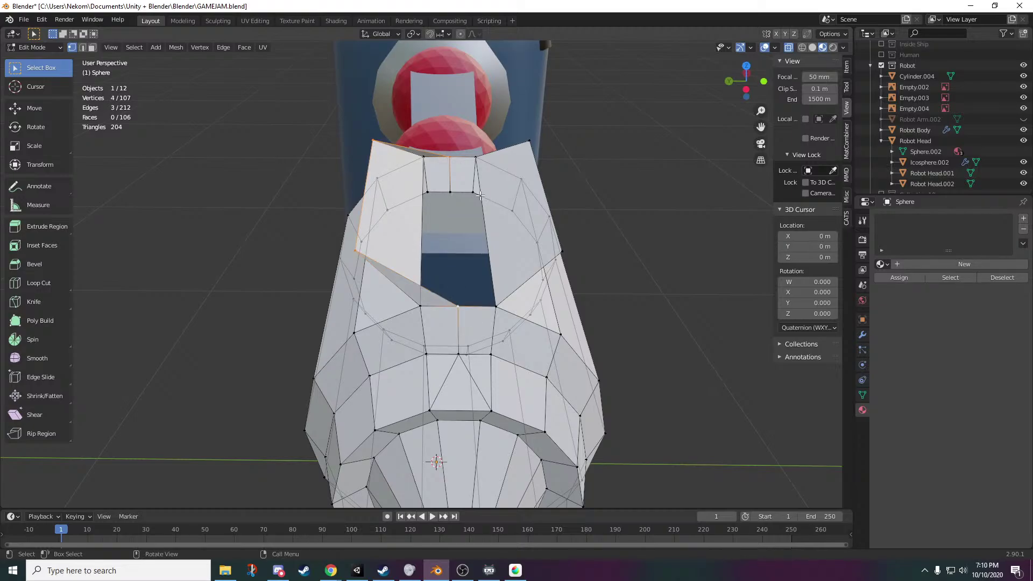
key("f")
- Fill matching faces from the opposite flap to the centre vertices to form a closed V shape, and return to Object Mode
middle_click_drag(481, 196, 451, 166)
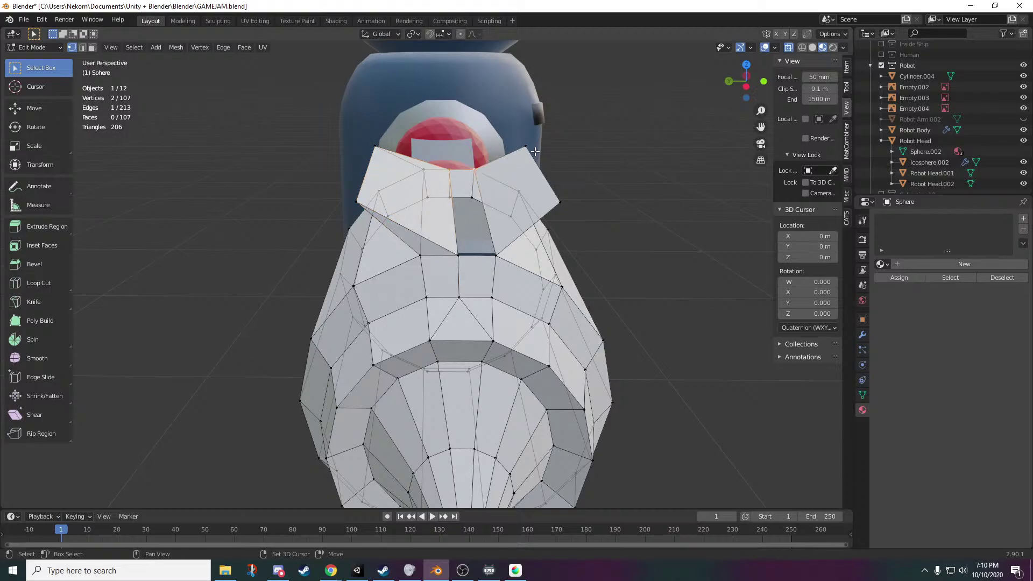
left_click(457, 263)
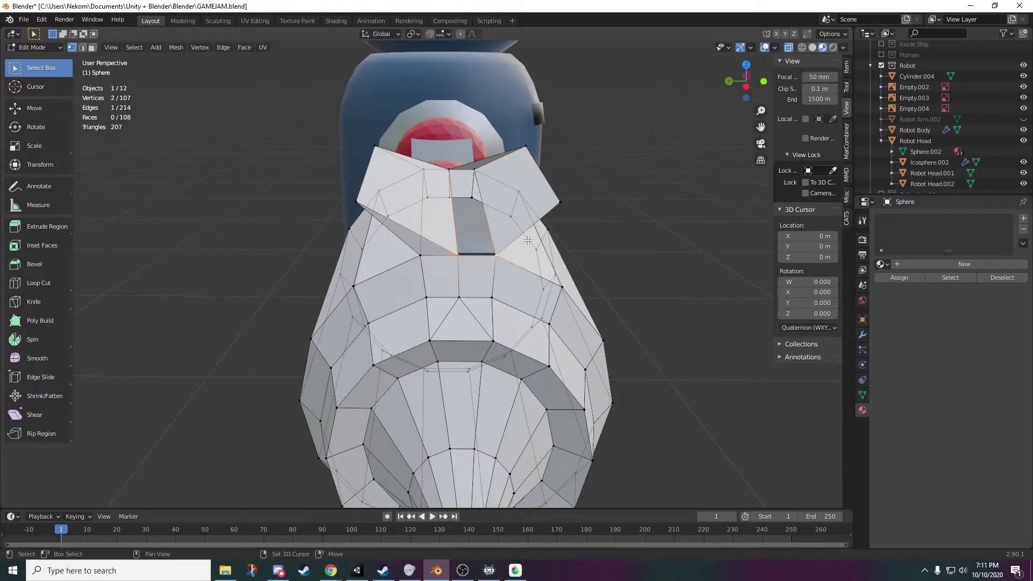
left_click(558, 199, "shift")
key("f")
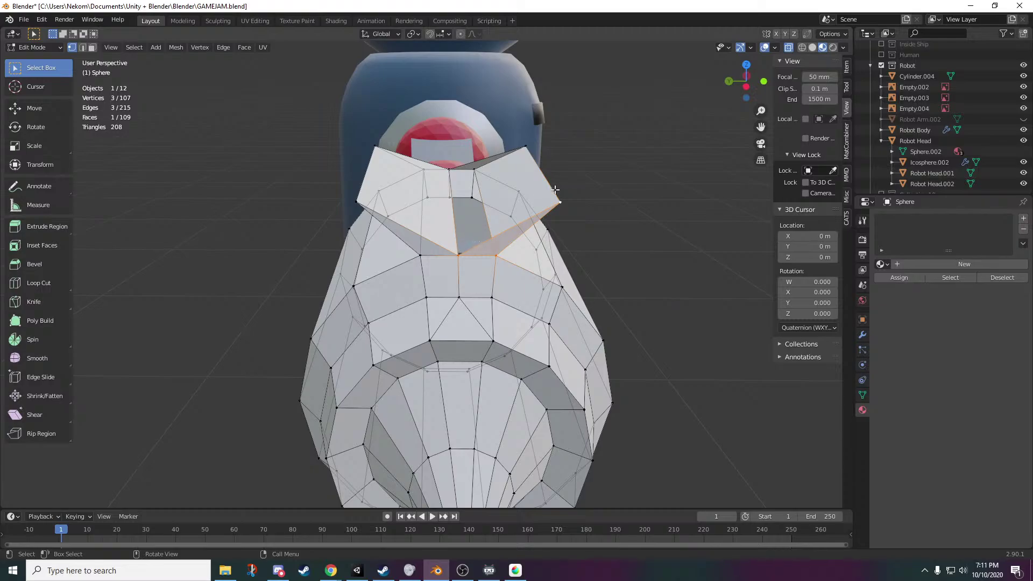
left_click_drag(579, 184, 557, 211)
left_click_drag(533, 132, 522, 155, "shift")
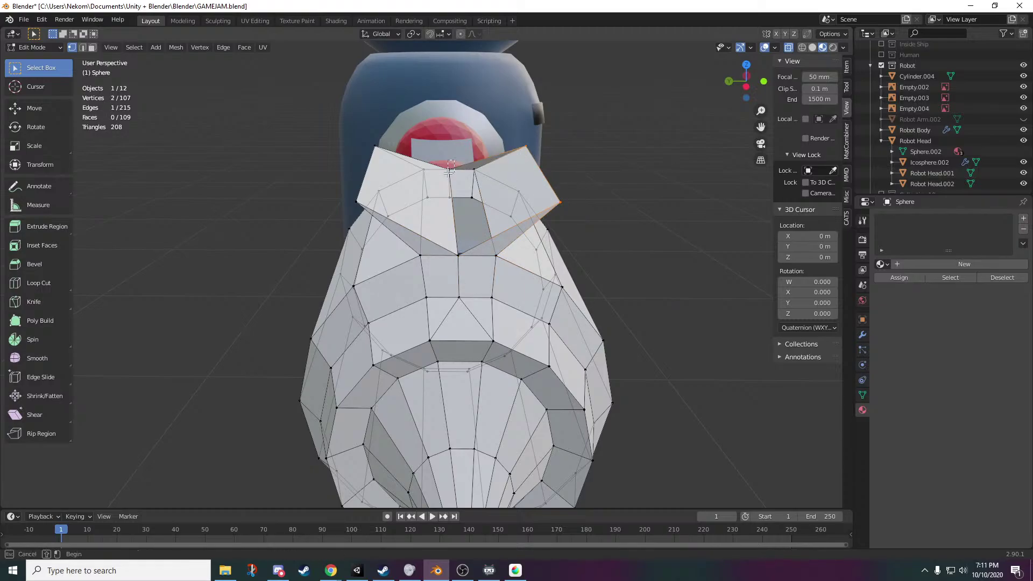
key("f")
key("Tab")
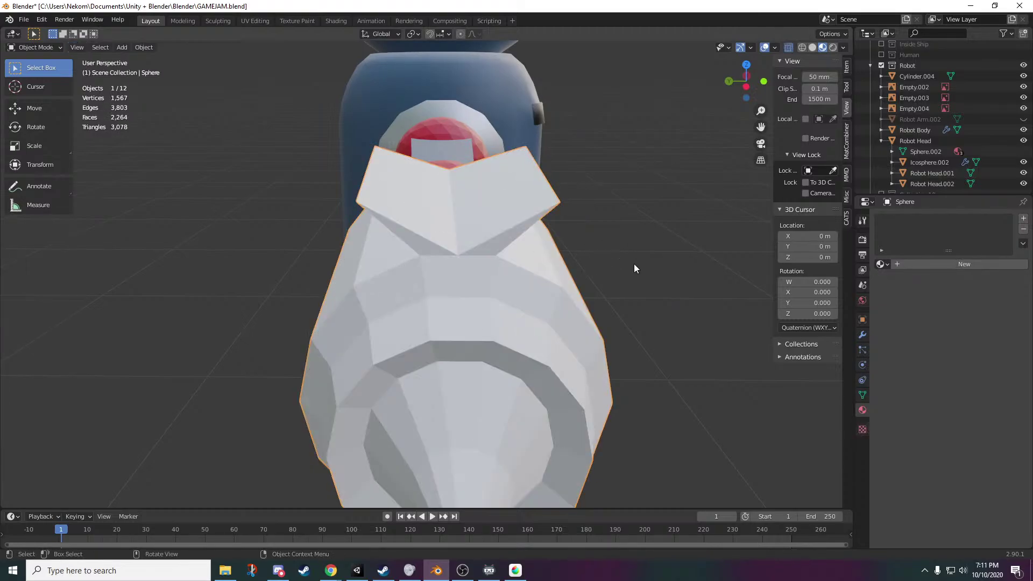
- Inspect the hand against the body from several angles, and examine the robots' arms and hands in the reference illustration
middle_click_drag(634, 264, 474, 392)
scroll(474, 392, "down", 7)
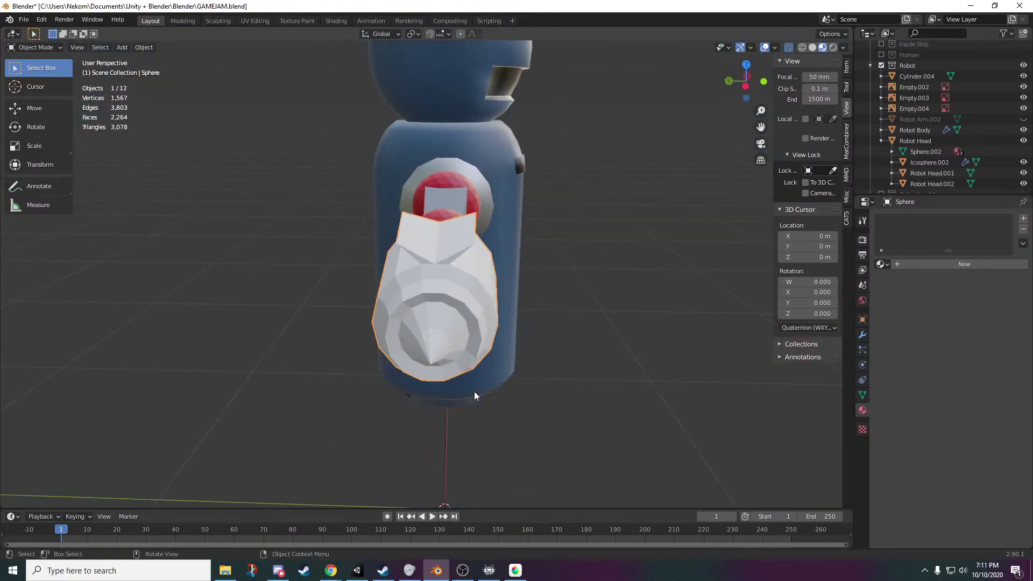
middle_click_drag(538, 330, 606, 291)
scroll(613, 334, "up", 3)
mouse_move(624, 380)
middle_mouse_down()
mouse_move(643, 295)
mouse_move(614, 355)
mouse_move(604, 355)
mouse_move(621, 366)
middle_mouse_up()
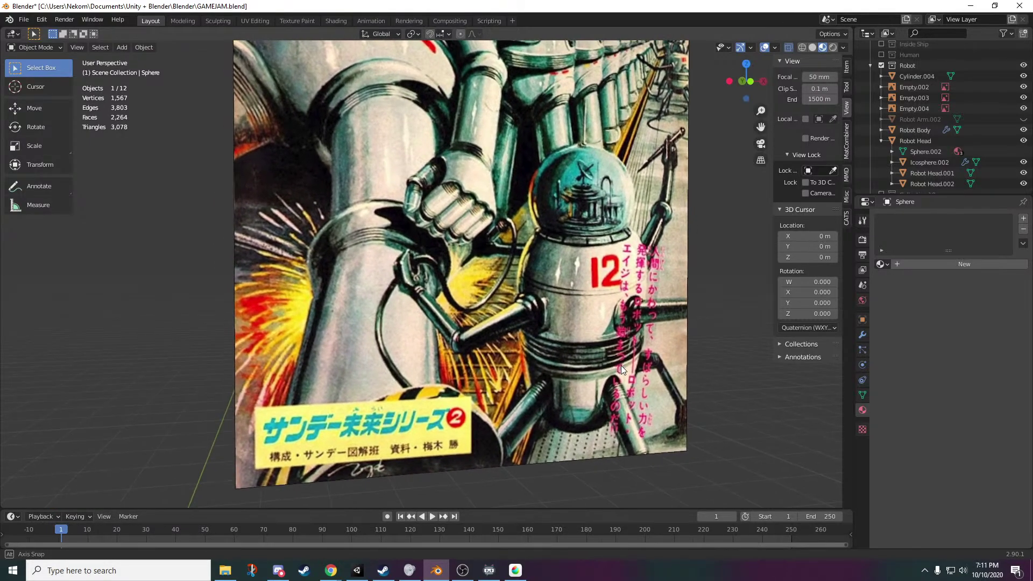
middle_click_drag(612, 253, 617, 308, "shift")
middle_click_drag(616, 210, 602, 366, "shift")
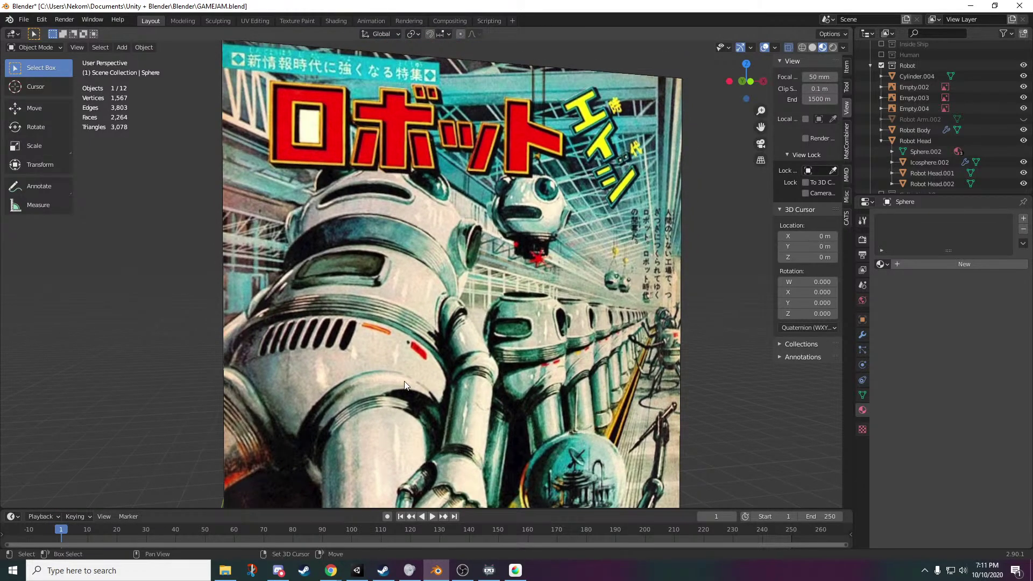
- Compare the robot with the three reference images, examining how the illustrated robots' arms and hands are built
middle_click_drag(327, 399, 372, 382, "shift")
middle_click_drag(183, 398, 311, 341, "shift")
scroll(323, 339, "down", 5)
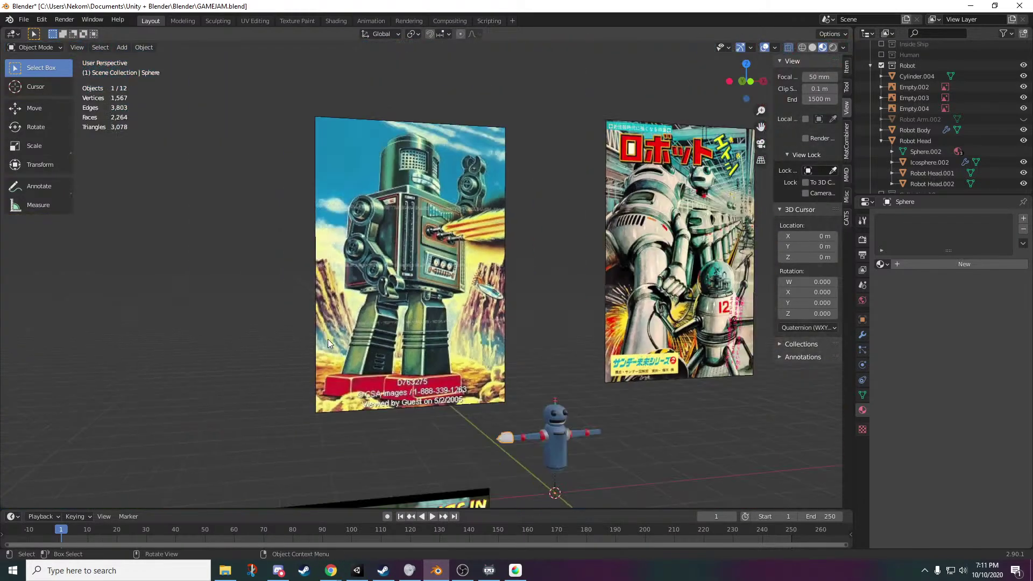
middle_click_drag(486, 327, 648, 415)
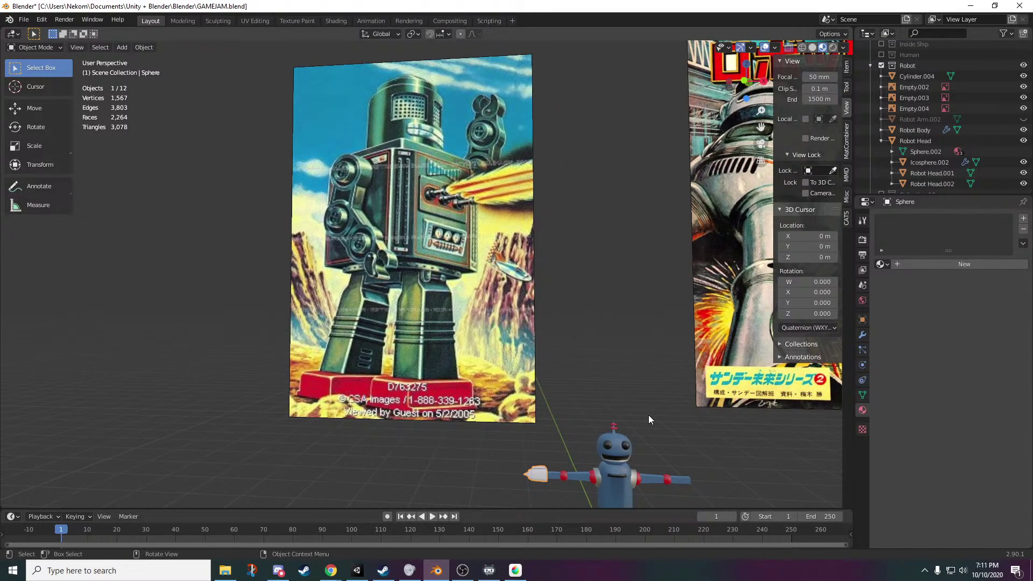
middle_click_drag(648, 414, 695, 233)
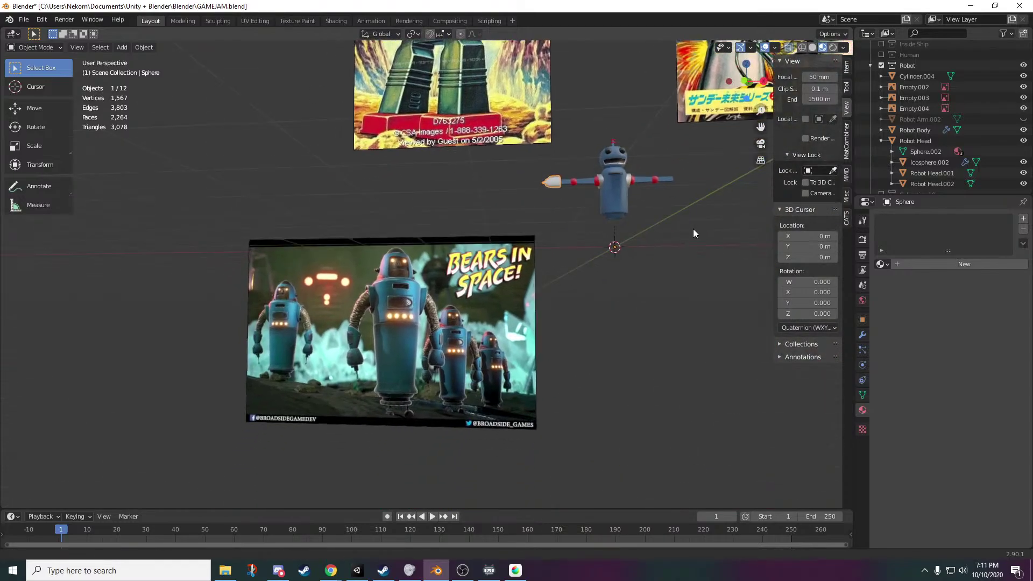
middle_click_drag(630, 154, 583, 413)
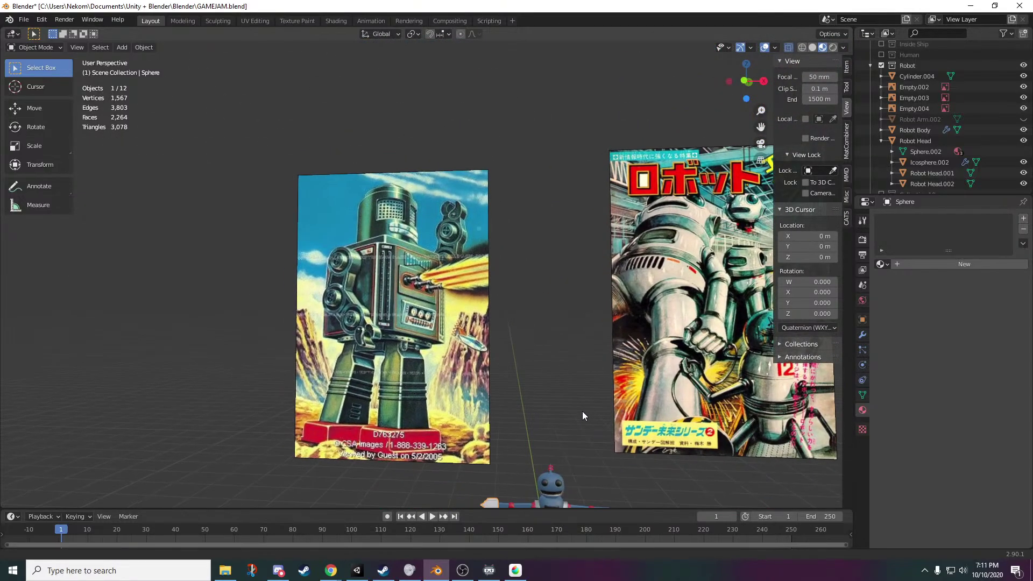
middle_click_drag(678, 456, 505, 399)
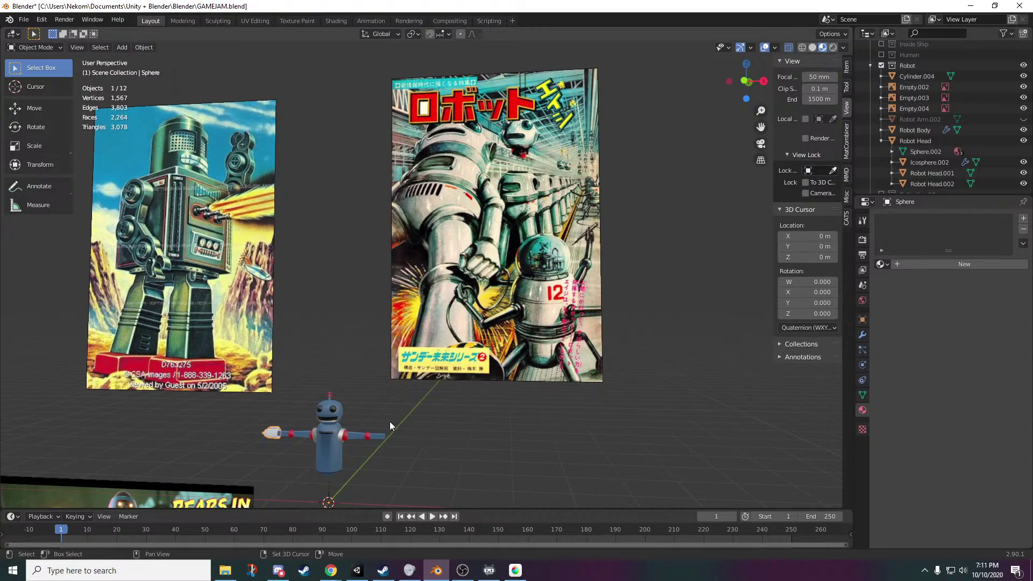
middle_click_drag(390, 422, 440, 437)
middle_click_drag(493, 456, 521, 396)
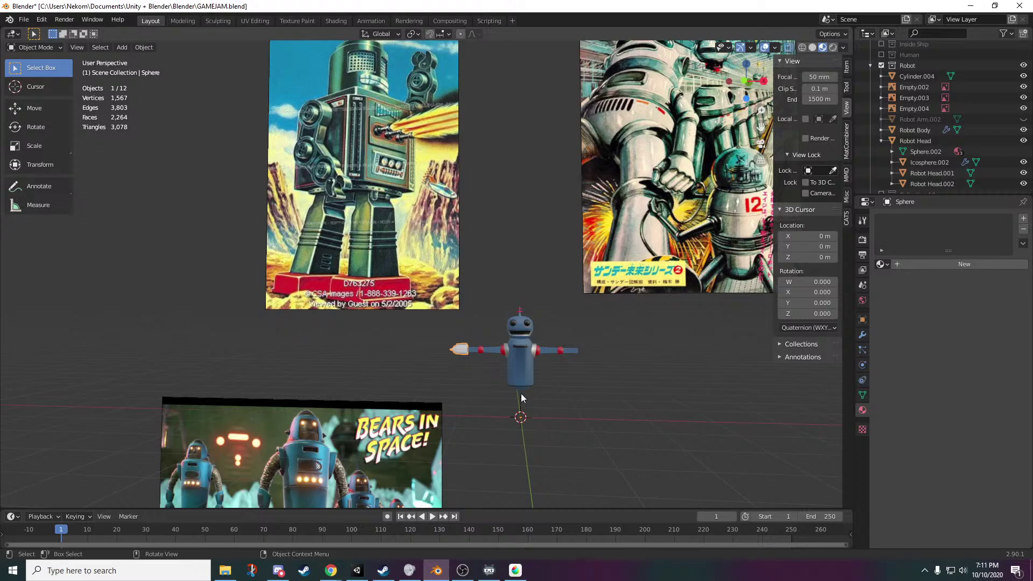
- Scale the inner edge loop of the hand's open wrist end down to about 0.72, and return to Object Mode
scroll(521, 393, "up", 8)
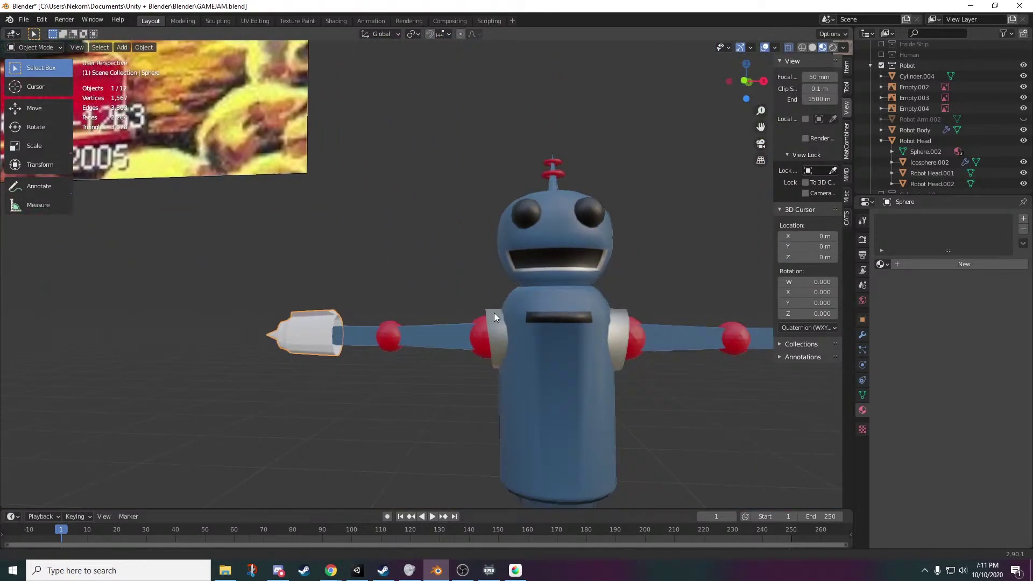
middle_click_drag(494, 312, 479, 295, "shift")
scroll(496, 331, "up", 2)
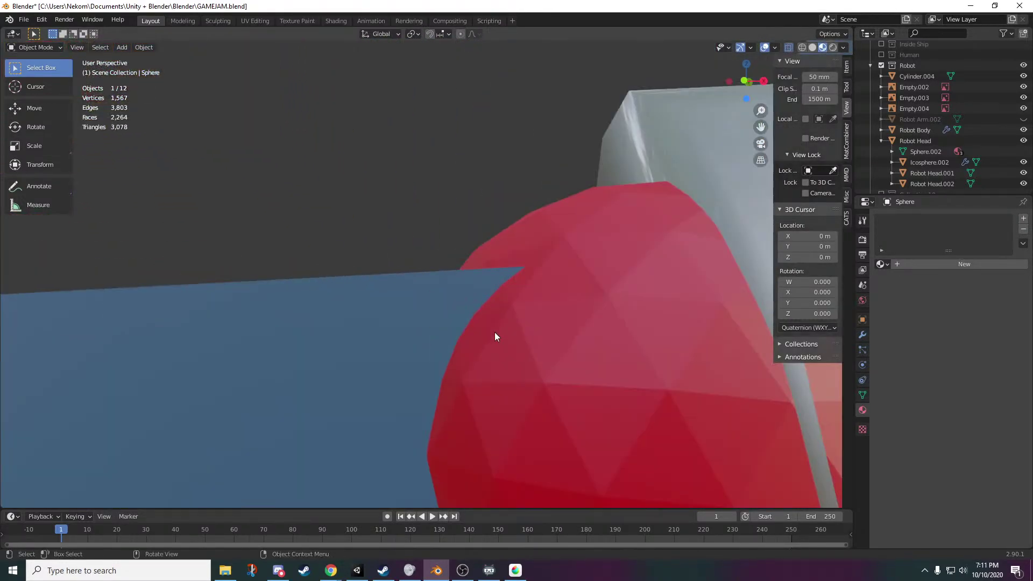
scroll(366, 381, "down", 1)
middle_click_drag(365, 382, 429, 376, "shift")
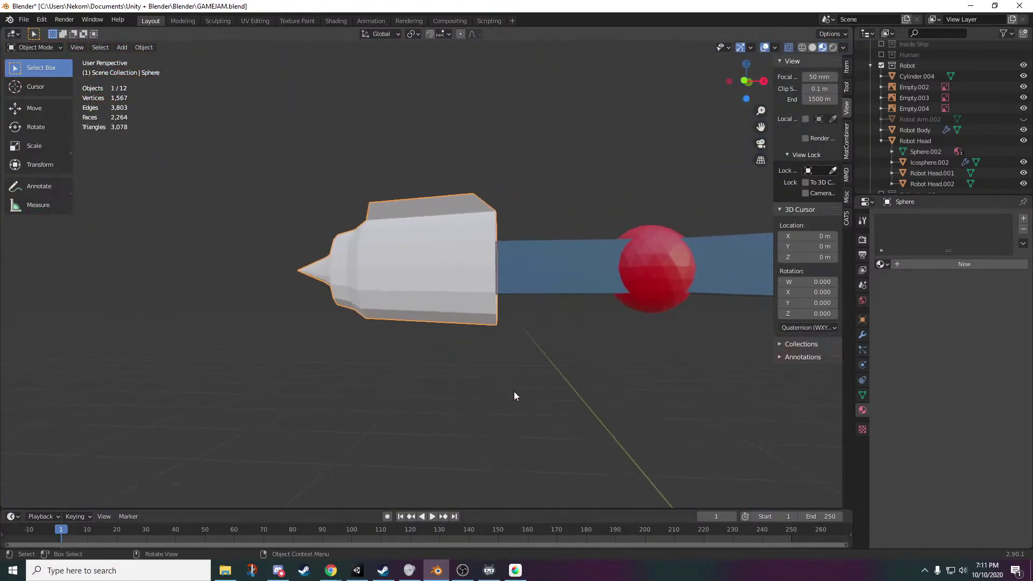
mouse_move(514, 392)
middle_mouse_down()
mouse_move(490, 390)
mouse_move(526, 395)
middle_mouse_up()
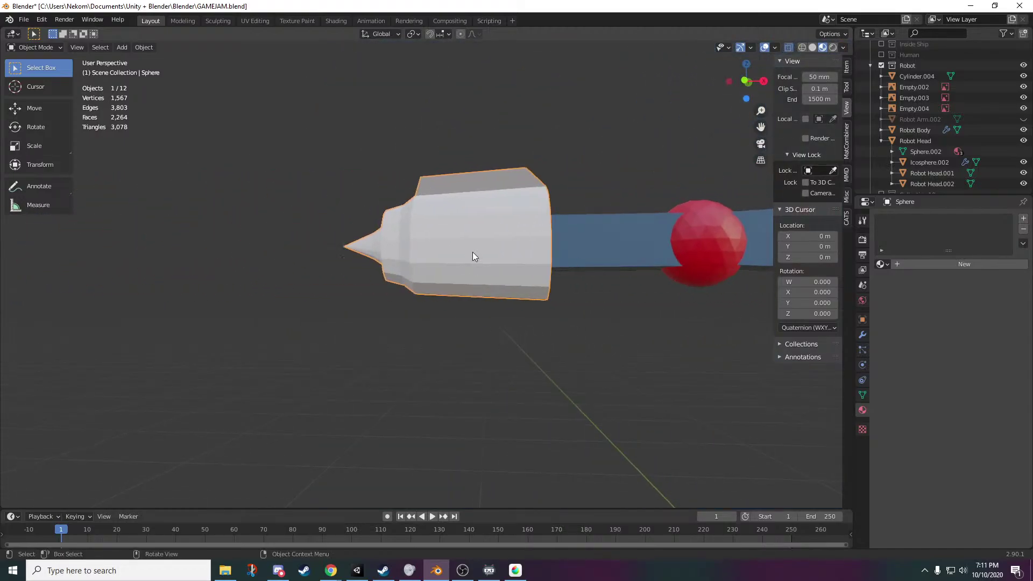
middle_click_drag(480, 251, 633, 398)
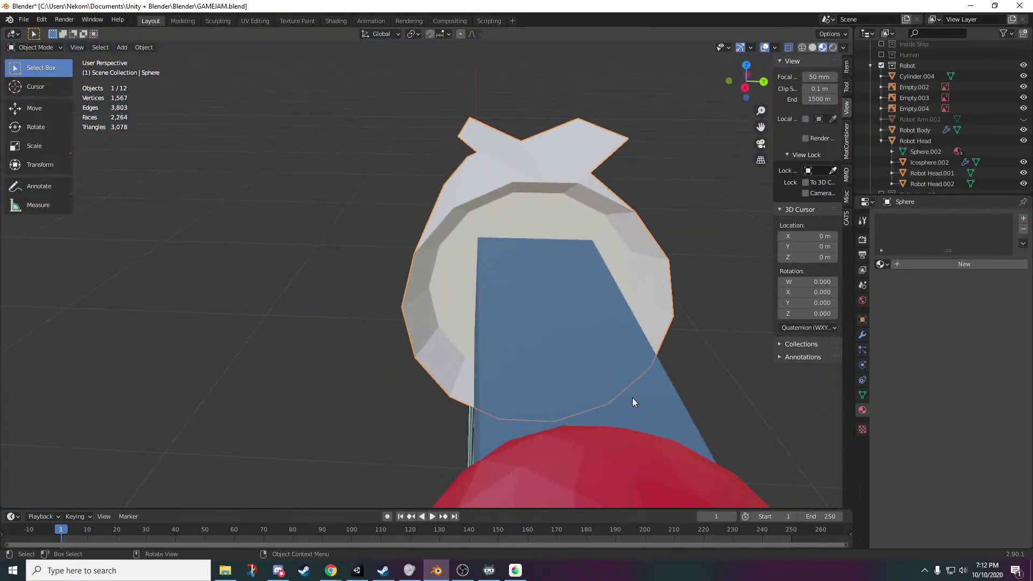
key("Tab")
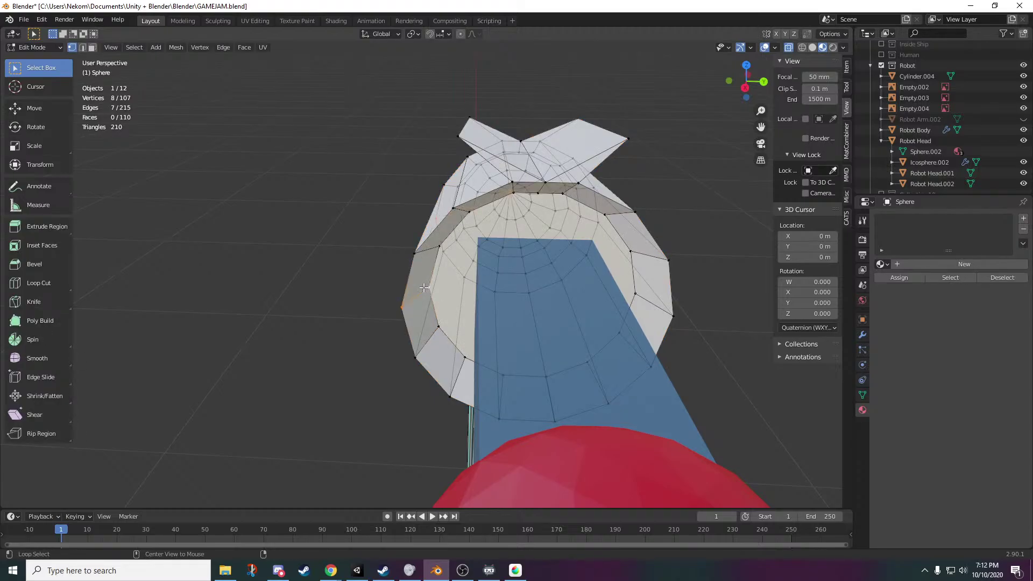
left_click(471, 360, "alt")
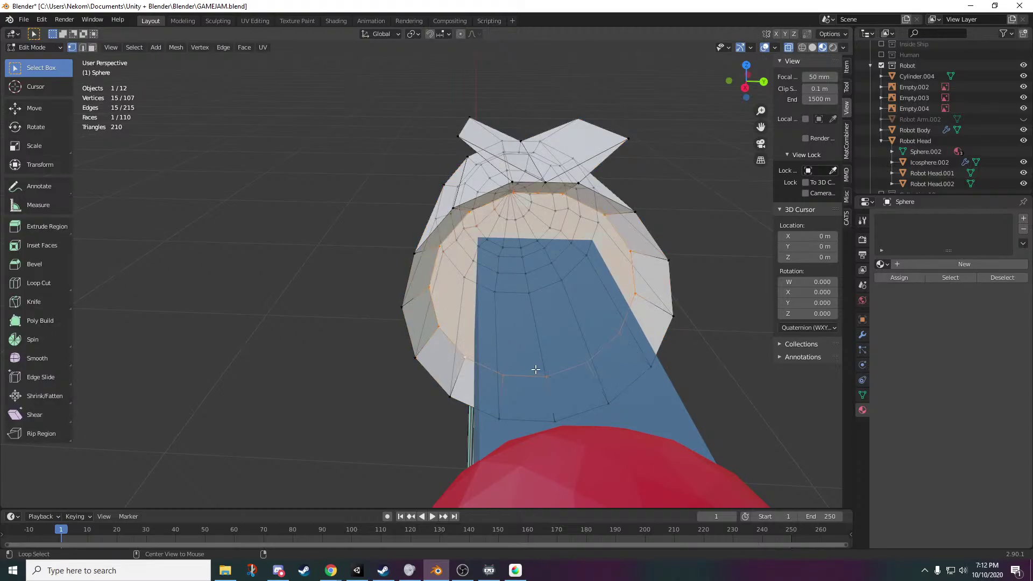
key("s")
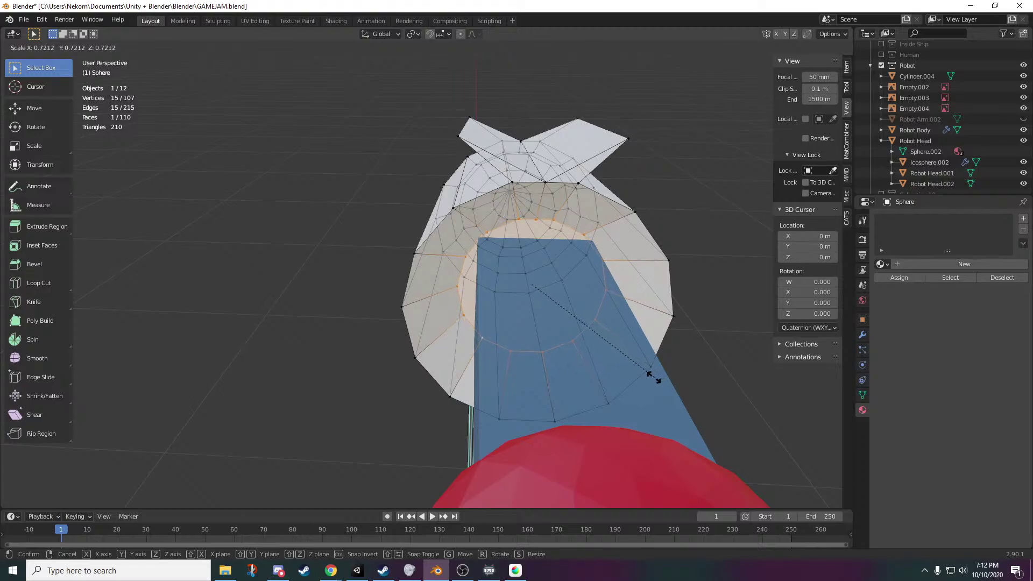
left_click(655, 376)
key("Tab")
- Try to bevel the lengthwise upper edge of the blue forearm between the hand and the red joint
middle_click_drag(432, 373, 562, 325)
middle_click_drag(702, 330, 497, 314)
key("Tab")
key("Tab")
left_click(437, 273)
key("Tab")
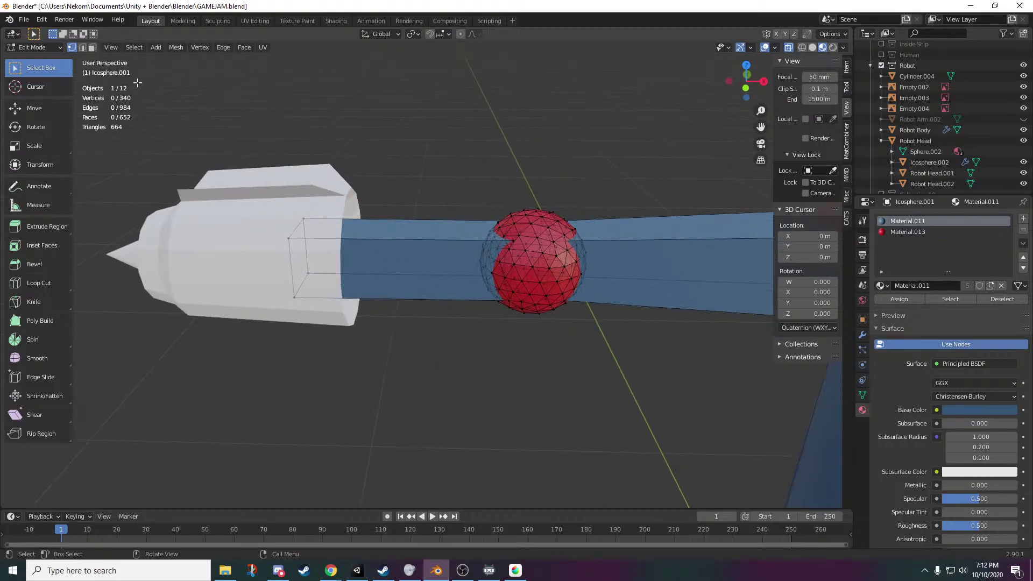
middle_click_drag(549, 338, 474, 337)
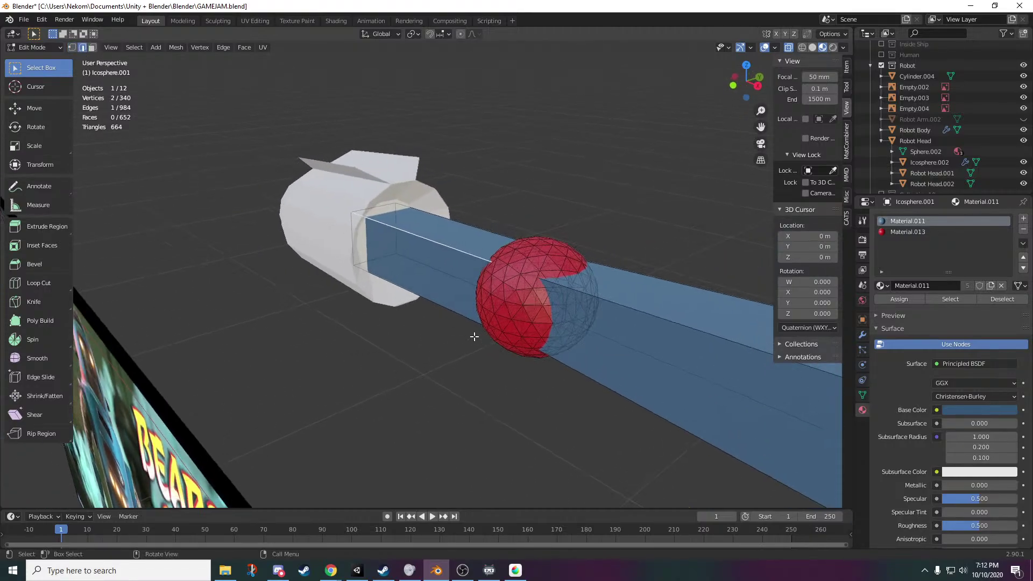
scroll(472, 338, "up", 3)
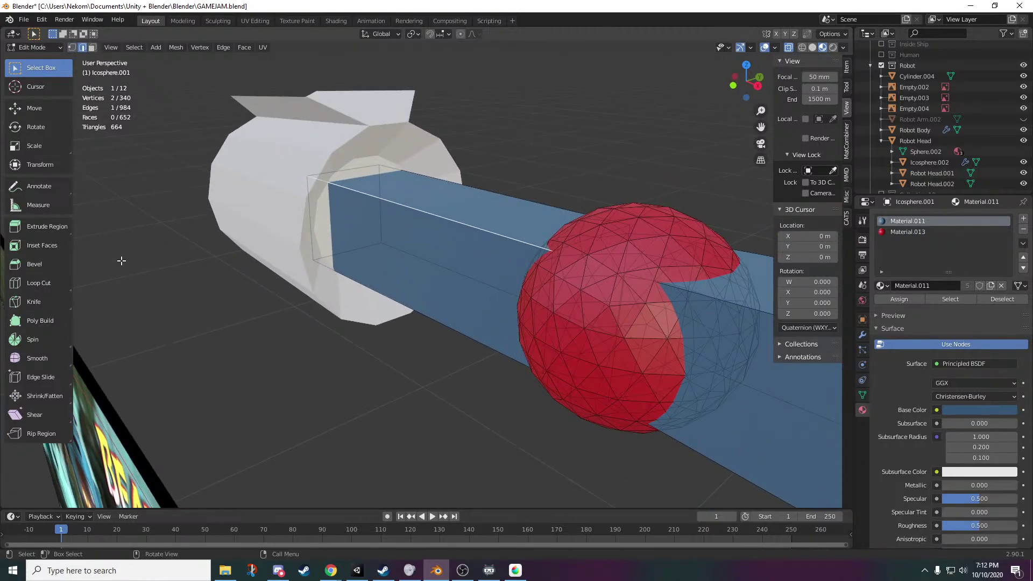
left_click(34, 264)
left_click_drag(362, 167, 326, 150)
key("Tab")
- Inspect the forearm's fit inside the hand and the V-shaped collar from several angles
middle_click_drag(454, 421, 511, 425)
key("Tab")
key("Tab")
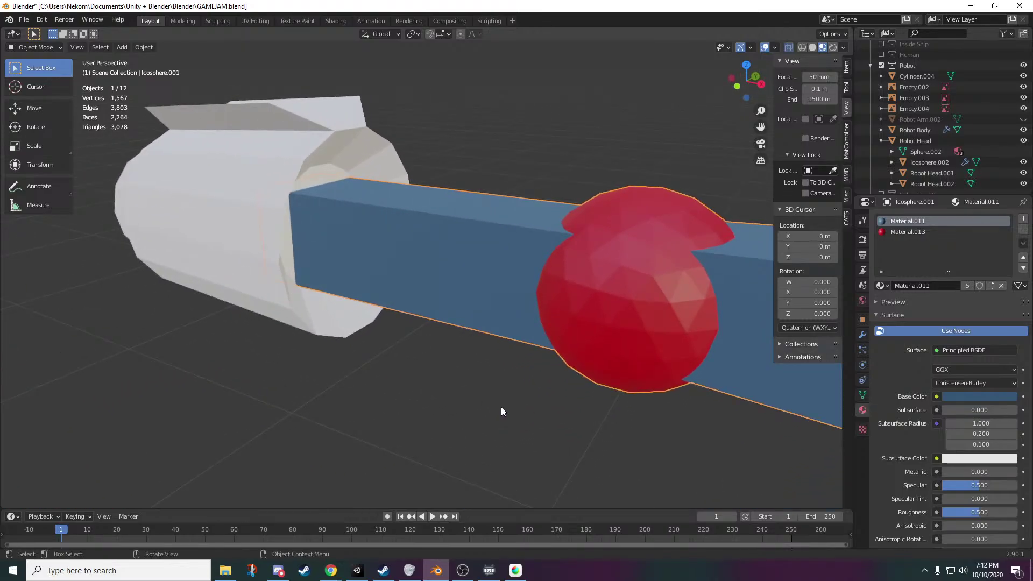
middle_click_drag(315, 425, 505, 411)
key("Tab")
key("Tab")
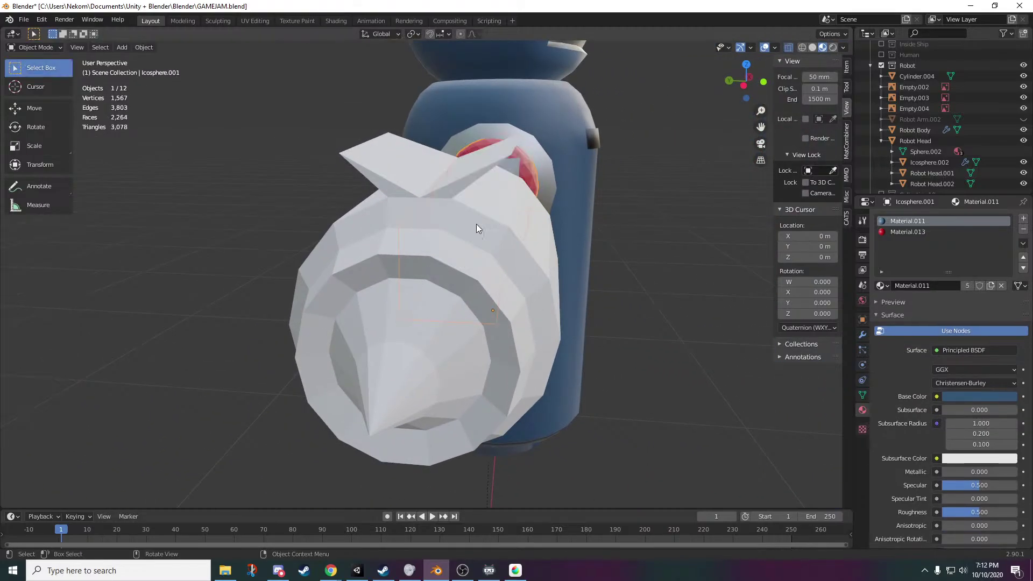
middle_click_drag(334, 133, 283, 137)
key("Tab")
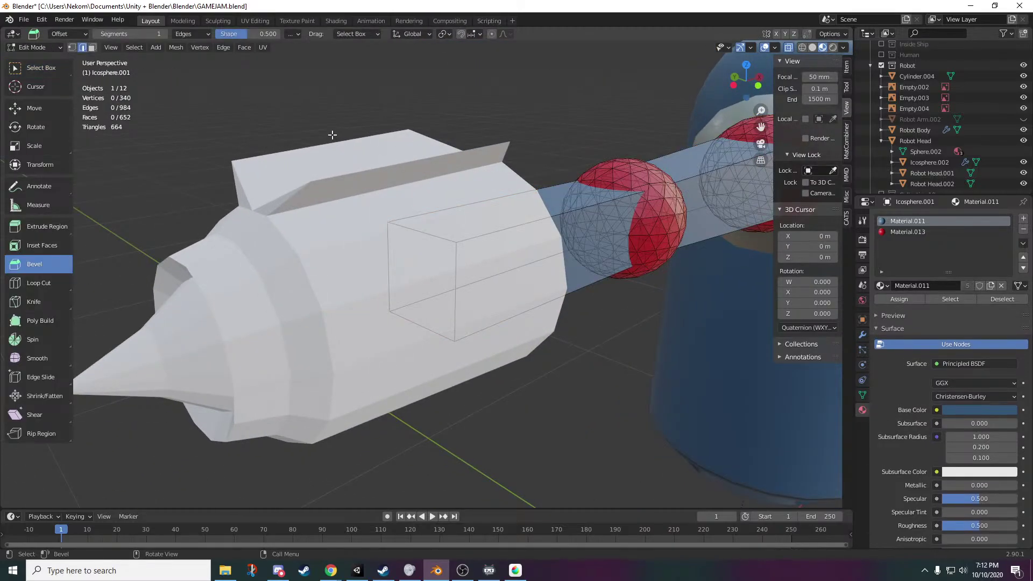
key("Tab")
- Try to spread the outer edges of the hand's two flaps by scaling them along the X axis, and undo it
left_click(390, 325)
key("Tab")
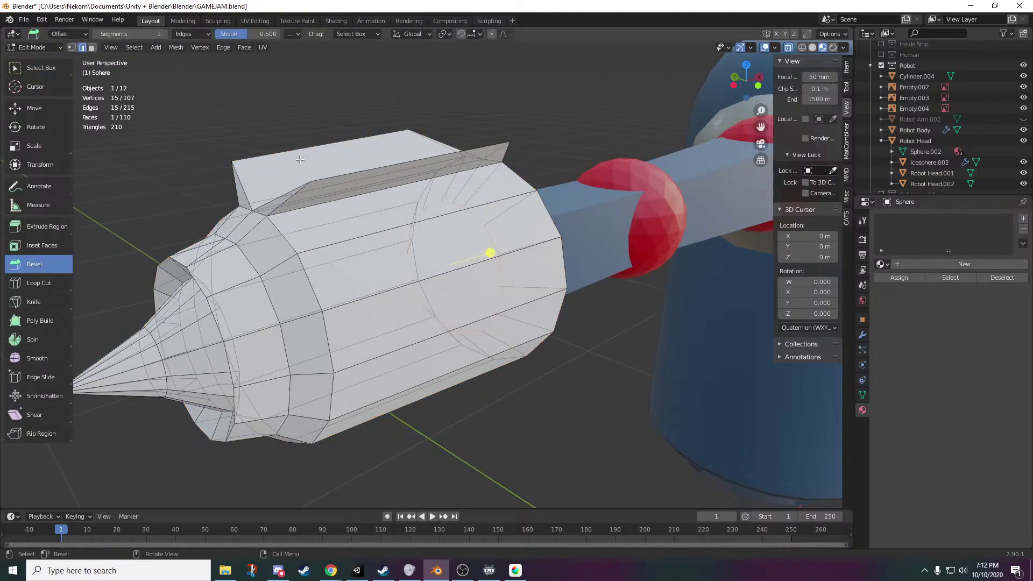
left_click(381, 188)
left_click(381, 169, "shift")
middle_click_drag(381, 169, 503, 200)
key("s")
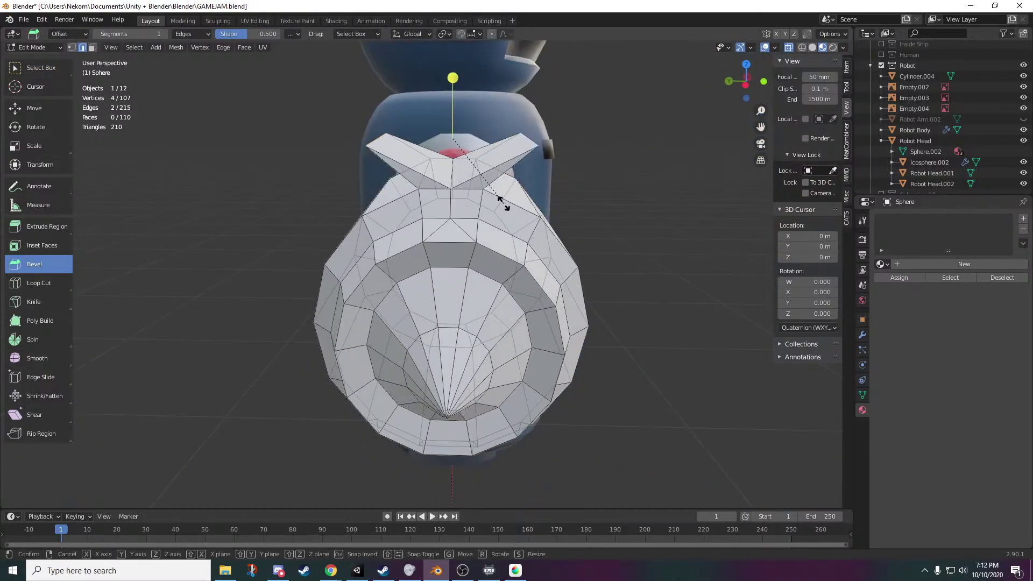
key("x")
left_click(592, 263)
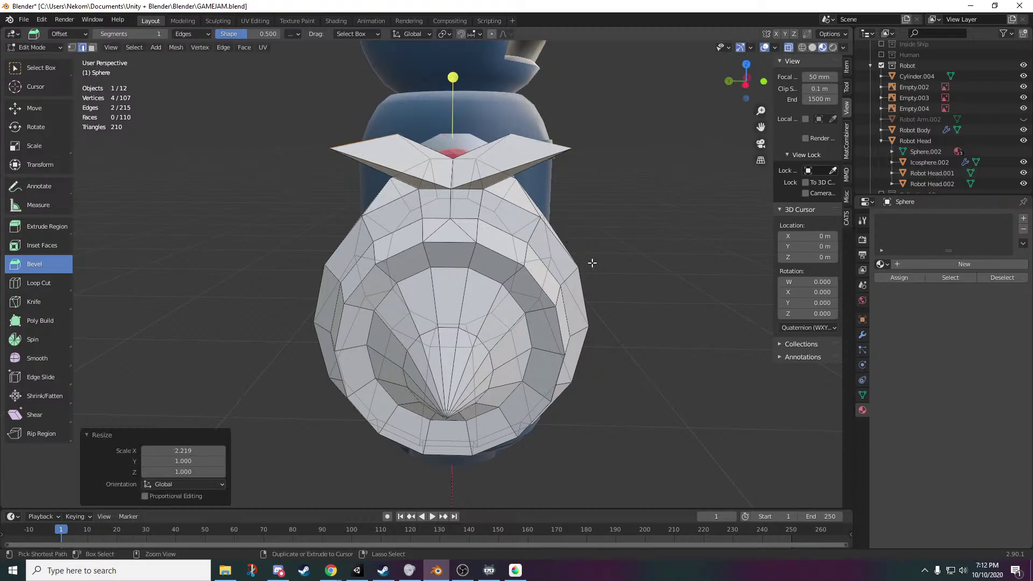
key("ctrl+z")
- Spread the outer edges of the hand's two flaps apart by scaling them 2.184 along the Y axis
key("s")
key("y")
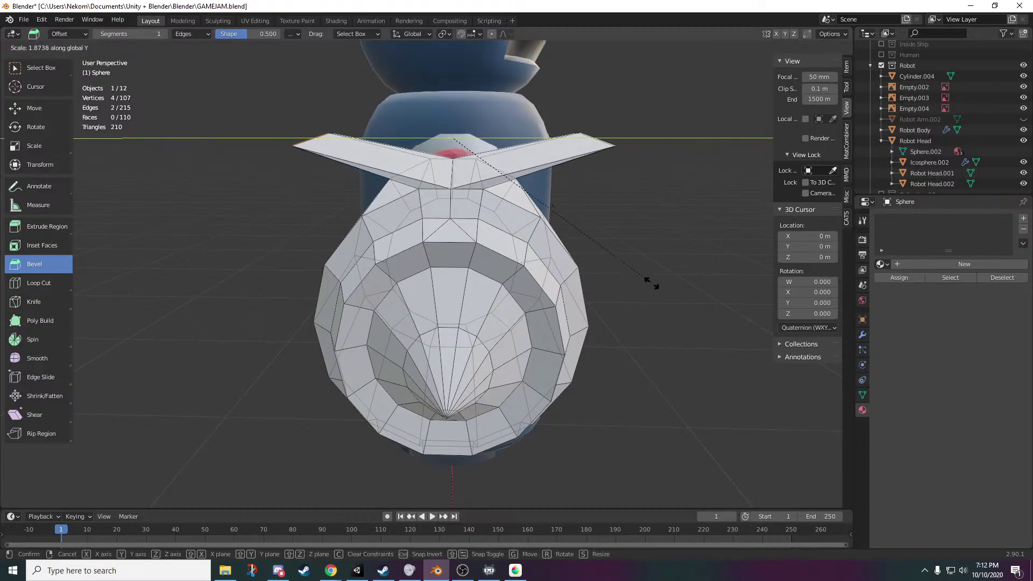
left_click(650, 283)
middle_click_drag(599, 312, 508, 286)
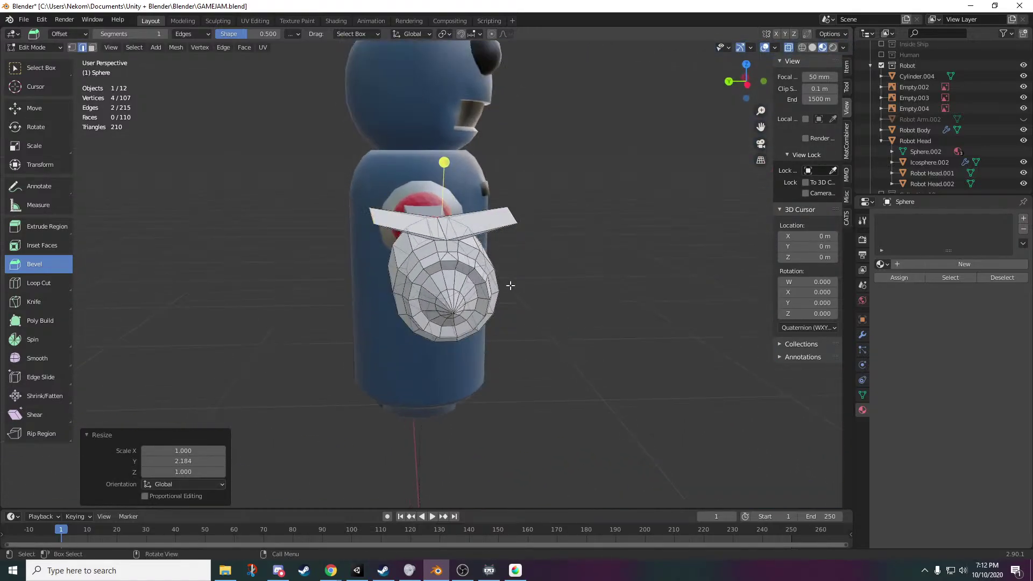
key("s")
left_click(604, 316)
mouse_move(619, 316)
middle_mouse_down()
mouse_move(595, 346)
mouse_move(606, 316)
mouse_move(588, 311)
mouse_move(614, 307)
middle_mouse_up()
- Pull the flaps' outer edges close together by scaling them along the Y axis, and return to Object Mode
key("s")
key("y")
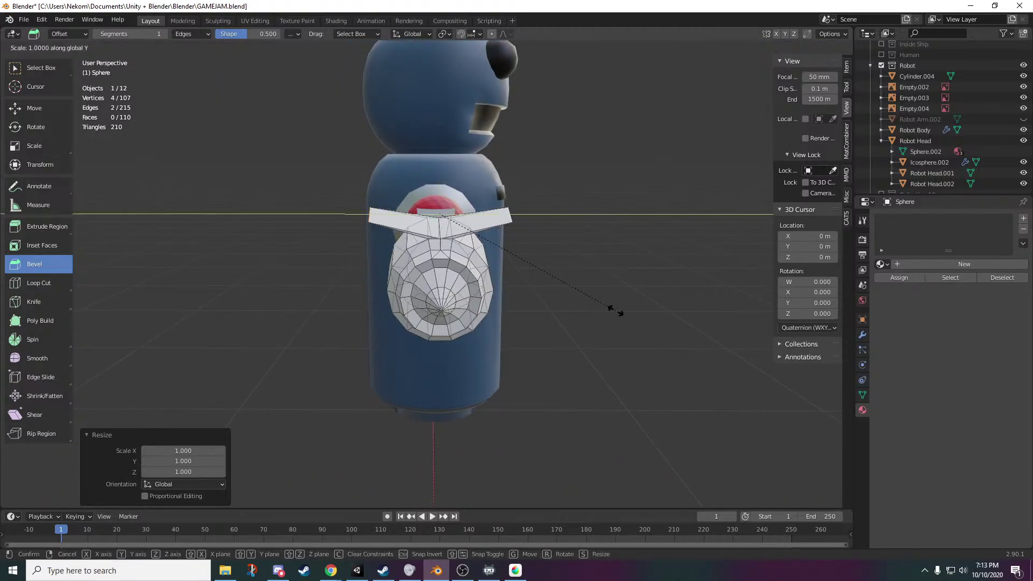
left_click(450, 238)
middle_click_drag(450, 238, 635, 296)
key("Tab")
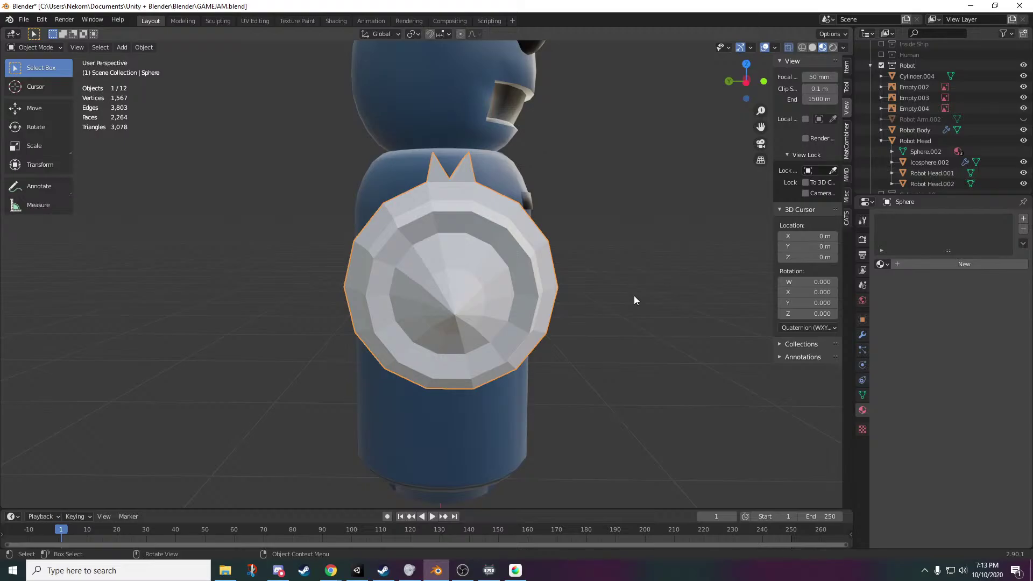
- Delete the outer vertices of both flaps to remove the V-shaped collar from the hand
middle_click_drag(680, 186, 500, 277)
key("Tab")
middle_click_drag(630, 138, 646, 132)
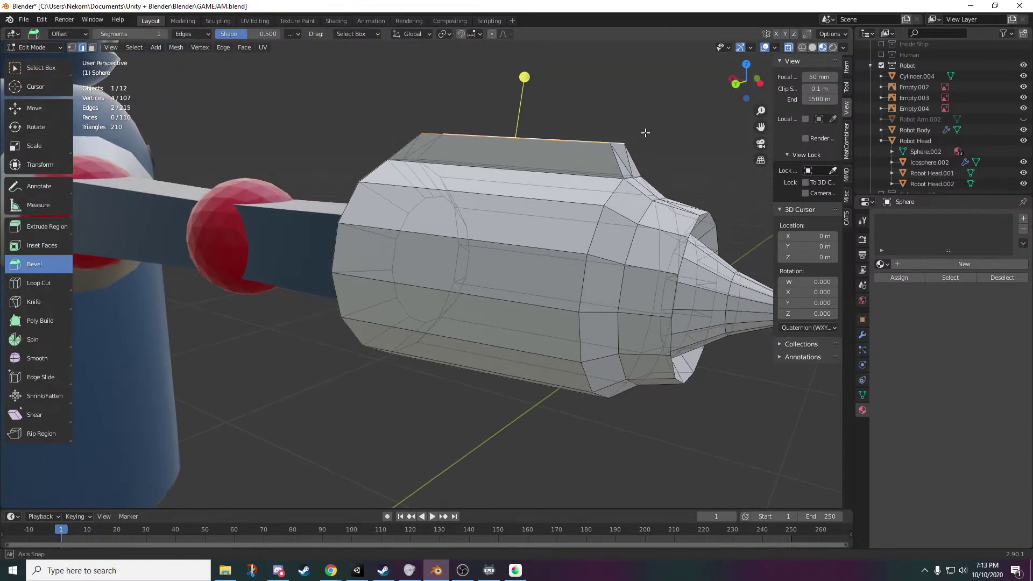
key("x")
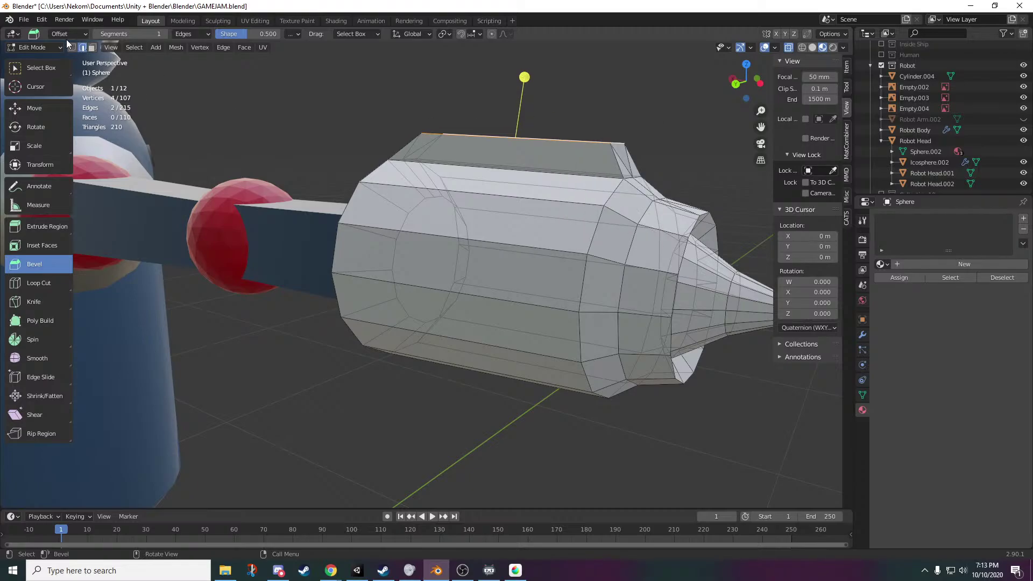
middle_click_drag(385, 141, 410, 142)
key("x")
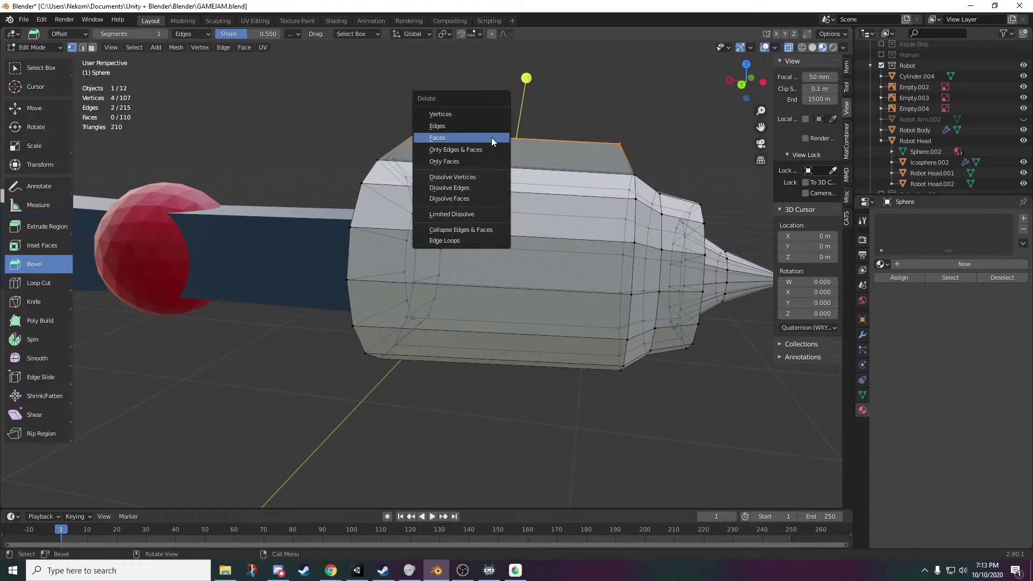
left_click(484, 114)
- Dissolve the centre edges at both ends of the opening on the hand's upper side
middle_click_drag(487, 140, 572, 311)
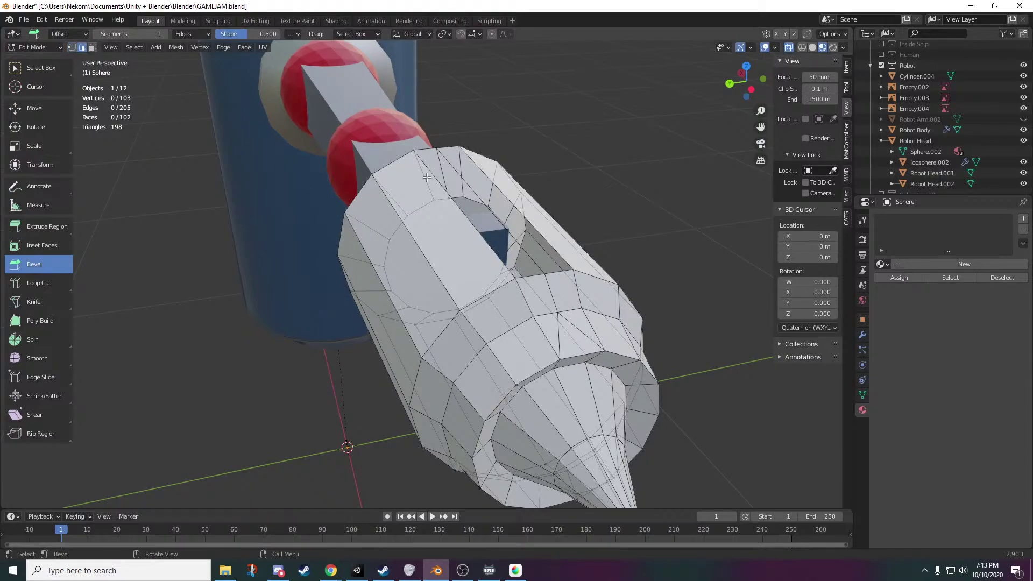
middle_click_drag(427, 177, 445, 179)
left_click(524, 195, "shift")
middle_click_drag(525, 195, 556, 300)
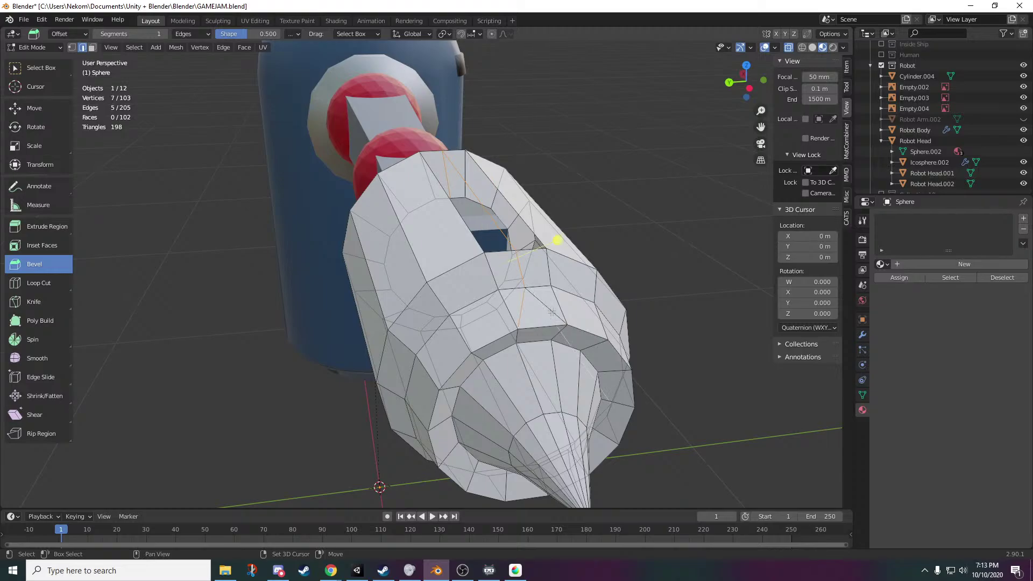
right_click(542, 356)
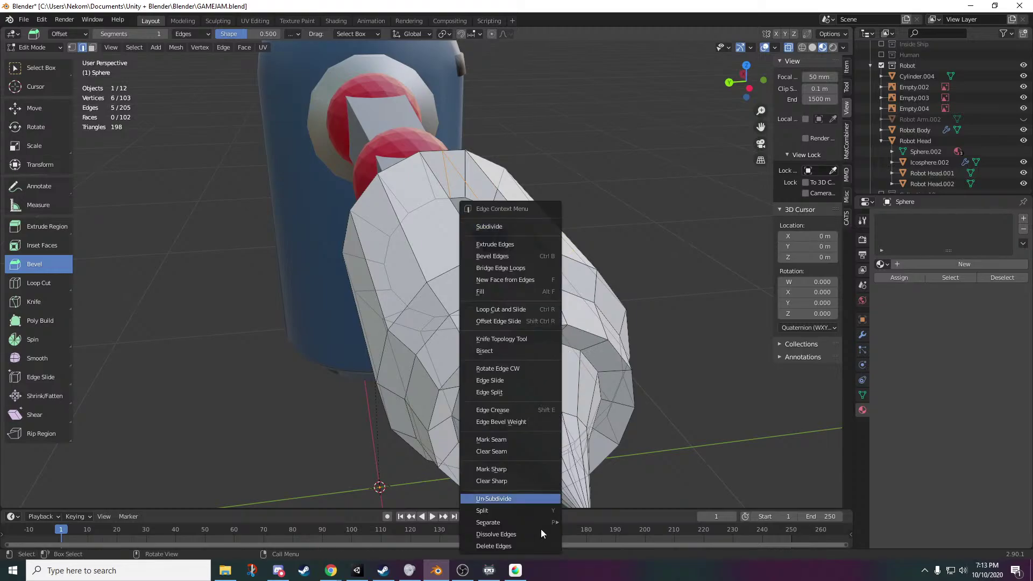
left_click(539, 534)
- Delete the stray edge that runs across the opening on the hand's upper side
middle_click_drag(549, 431, 595, 386)
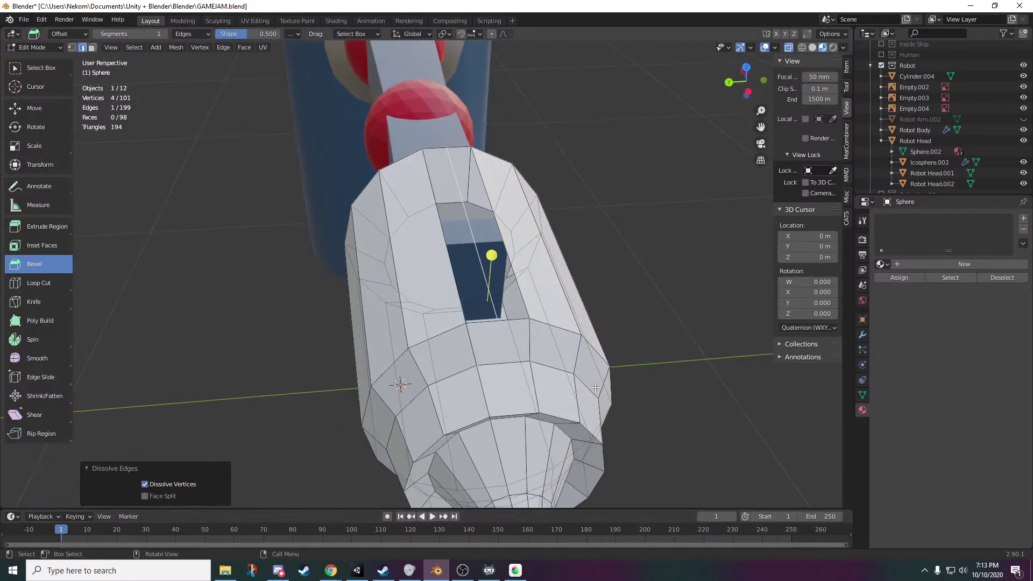
key("x")
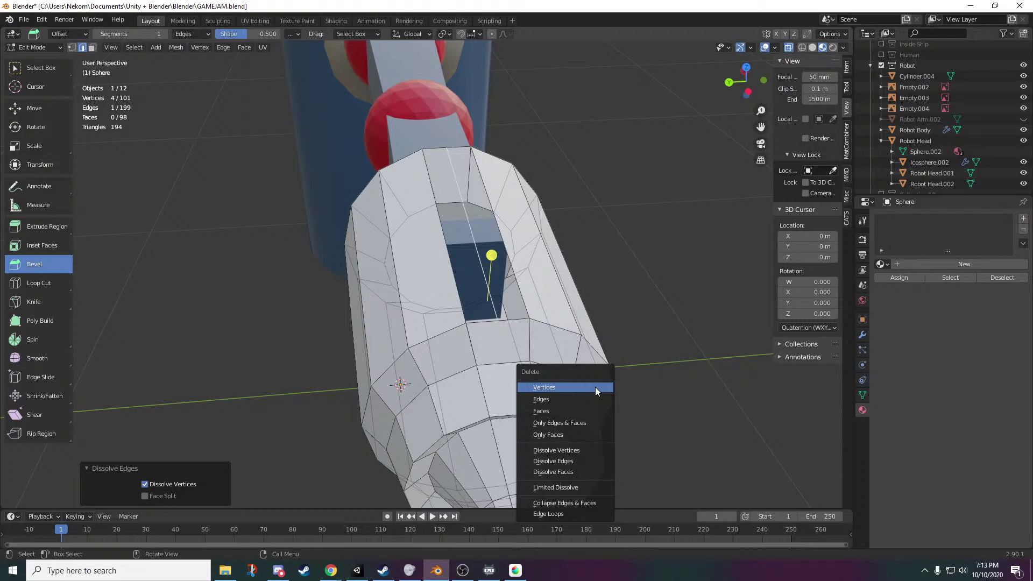
left_click(559, 401)
middle_click_drag(559, 401, 316, 160)
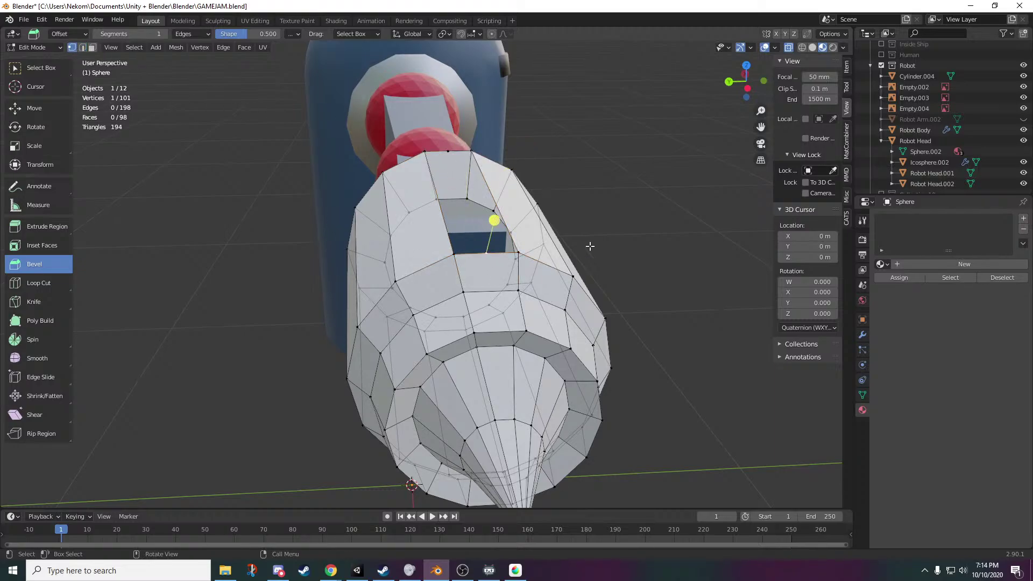
- Slide the opening's front edge vertex fully onto its corner neighbour and merge the two vertices at centre
key("shift+v")
left_click(555, 249)
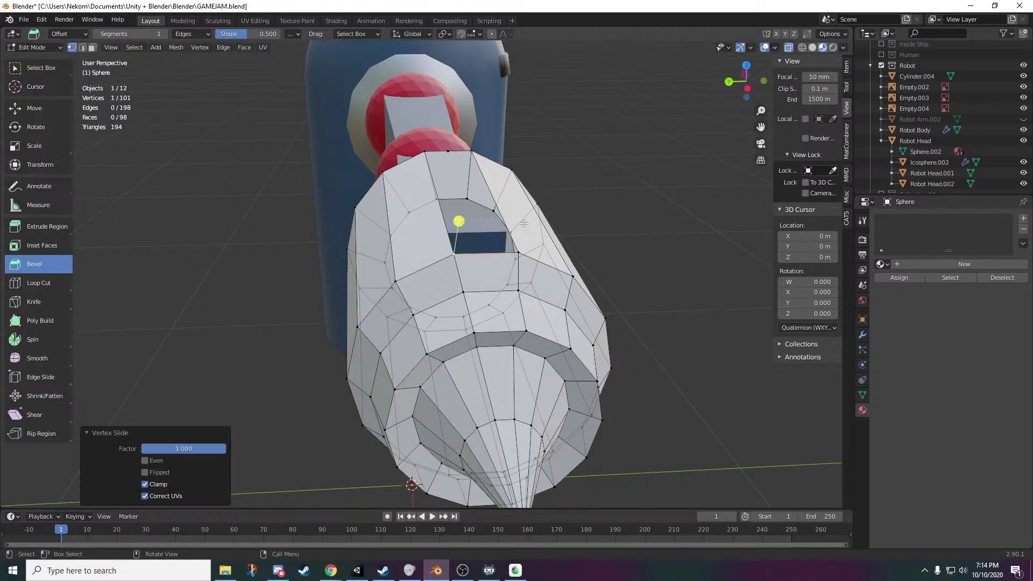
left_click_drag(462, 248, 449, 259)
middle_click_drag(477, 252, 509, 250)
key("alt+m")
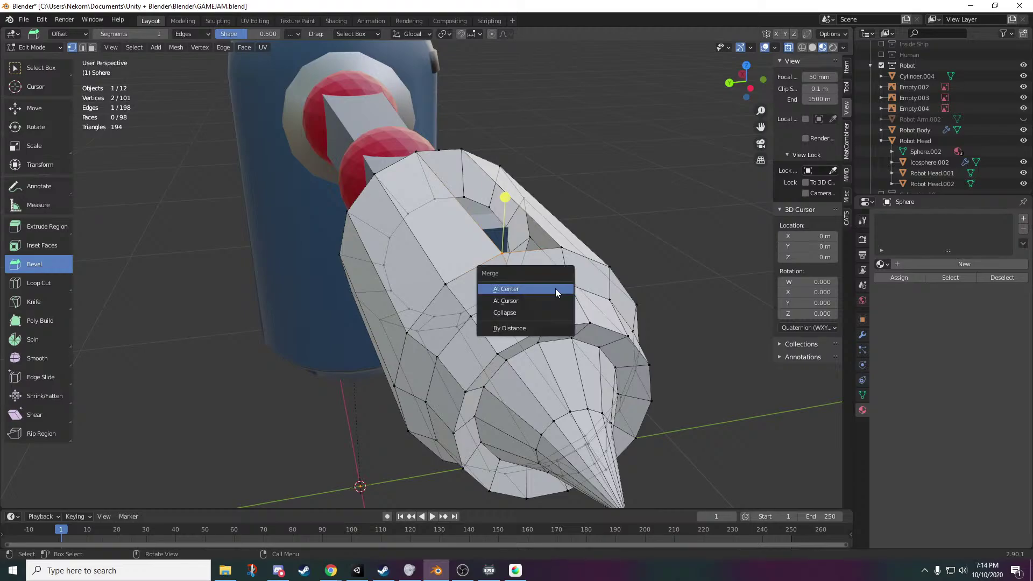
left_click(555, 289)
- Slide the middle vertex on the hand's rear rim onto the adjacent corner vertex and merge both at centre
key("shift+v")
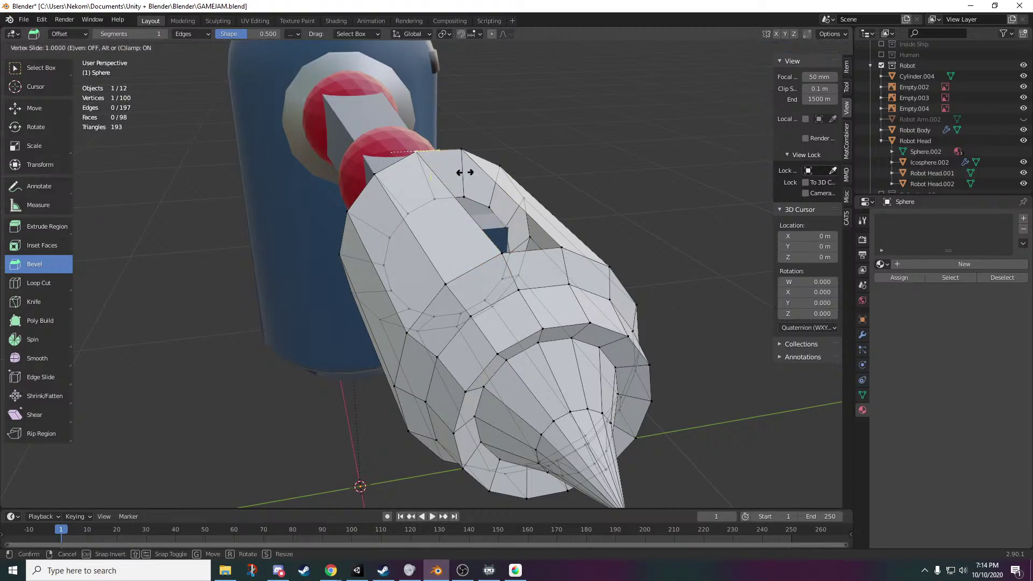
left_click(462, 173)
left_click(410, 159, "shift")
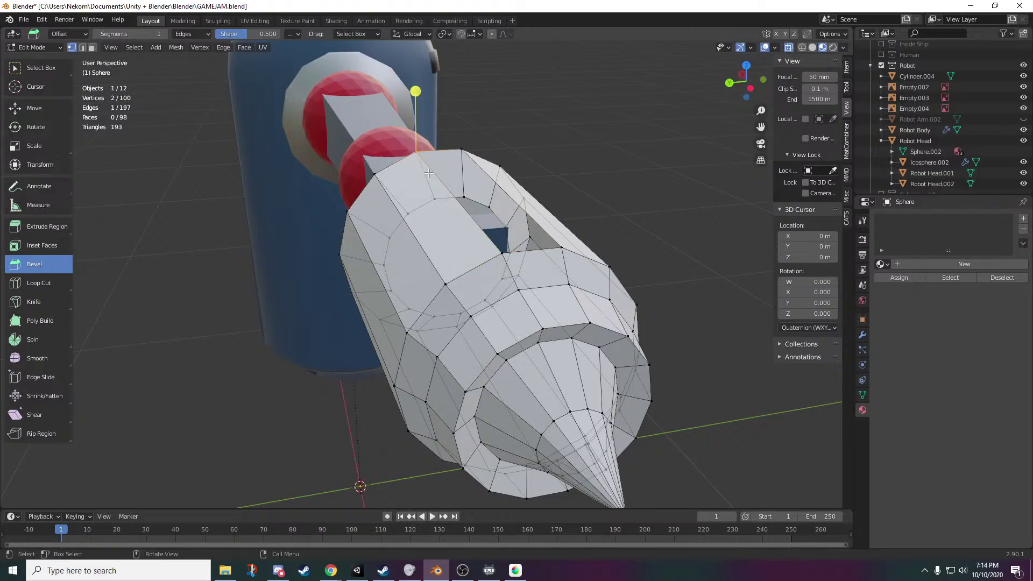
key("alt+m")
left_click(429, 172)
middle_click_drag(428, 173, 492, 166)
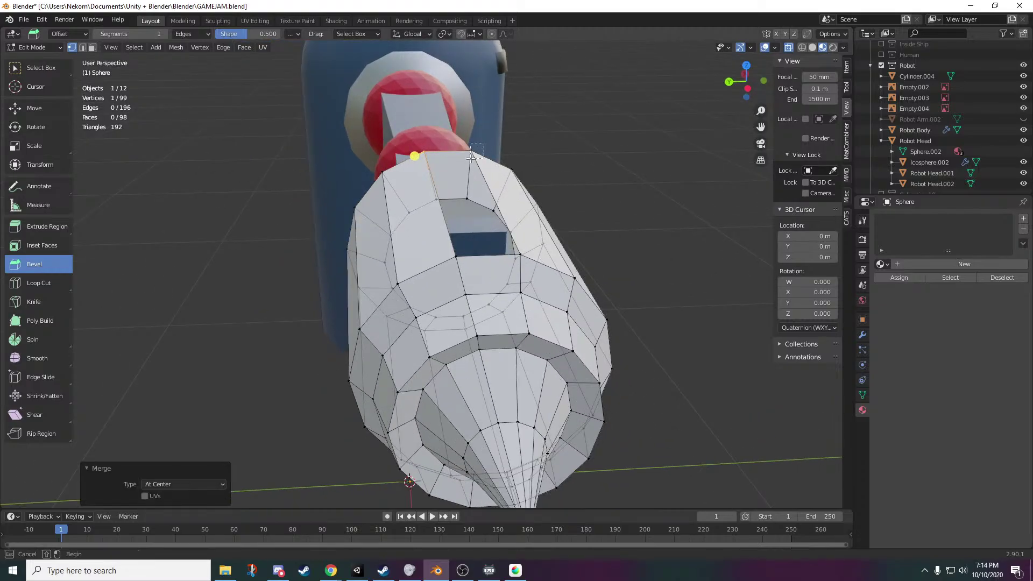
- Fill the opening on the hand's upper side with a face between its four corner vertices, and return to Object Mode
left_click_drag(471, 158, 467, 162, "shift")
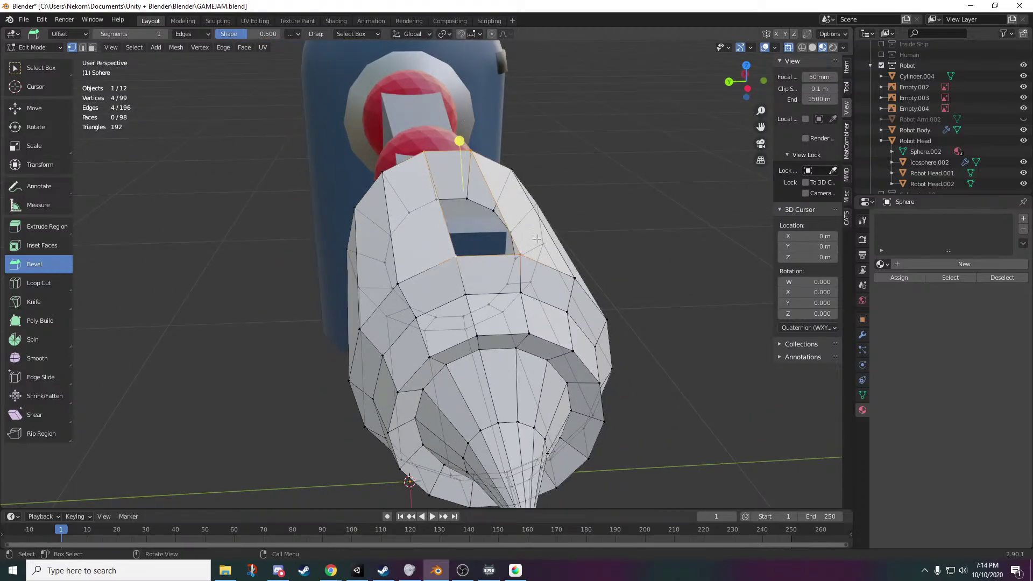
key("Tab")
scroll(622, 227, "down", 3)
middle_click_drag(622, 228, 641, 404)
- Add a cylinder mesh with 32 vertices, 1 m radius and 2 m depth to the scene
key("shift+a")
mouse_move(622, 340)
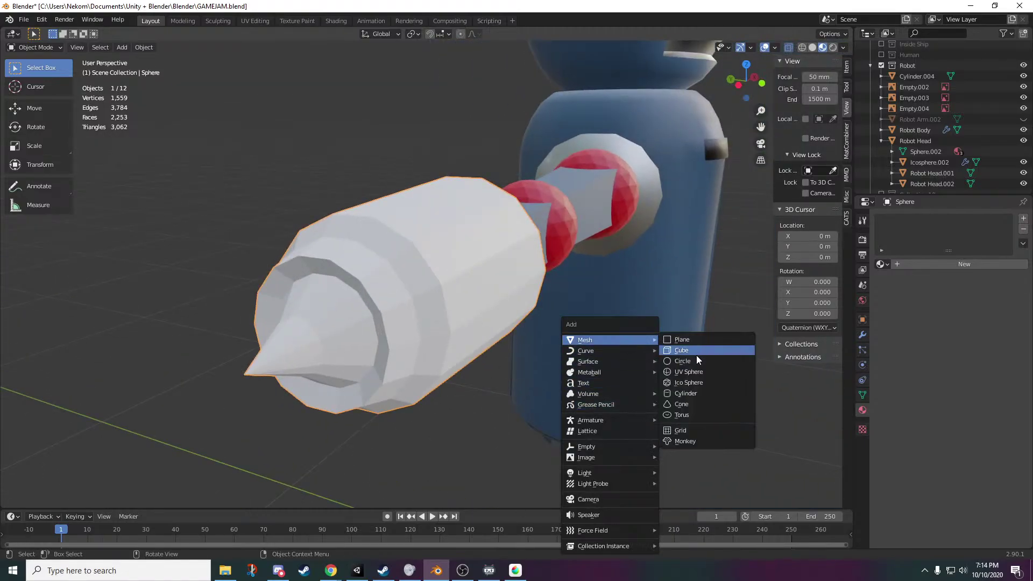
left_click(697, 393)
scroll(506, 311, "down", 4)
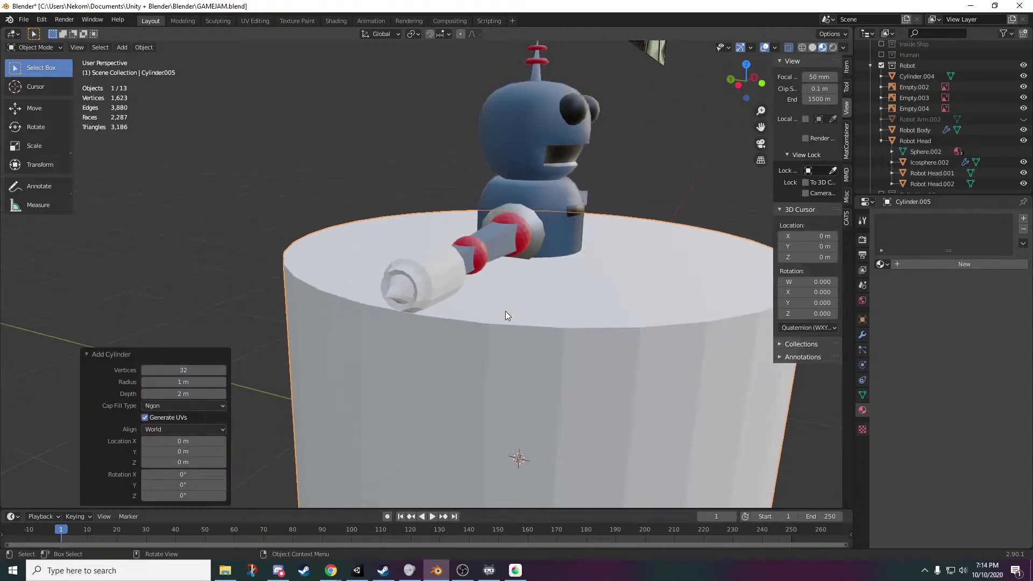
scroll(505, 316, "down", 3)
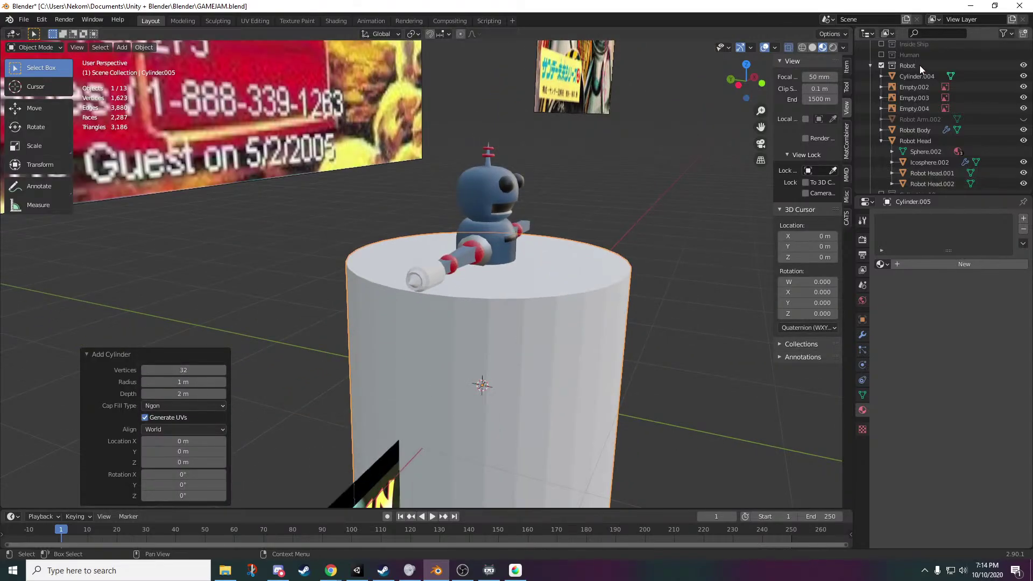
- Enable the Gun 1 collection and view the gun together with the cylinder and robot
scroll(920, 65, "up", 4)
left_click(882, 57)
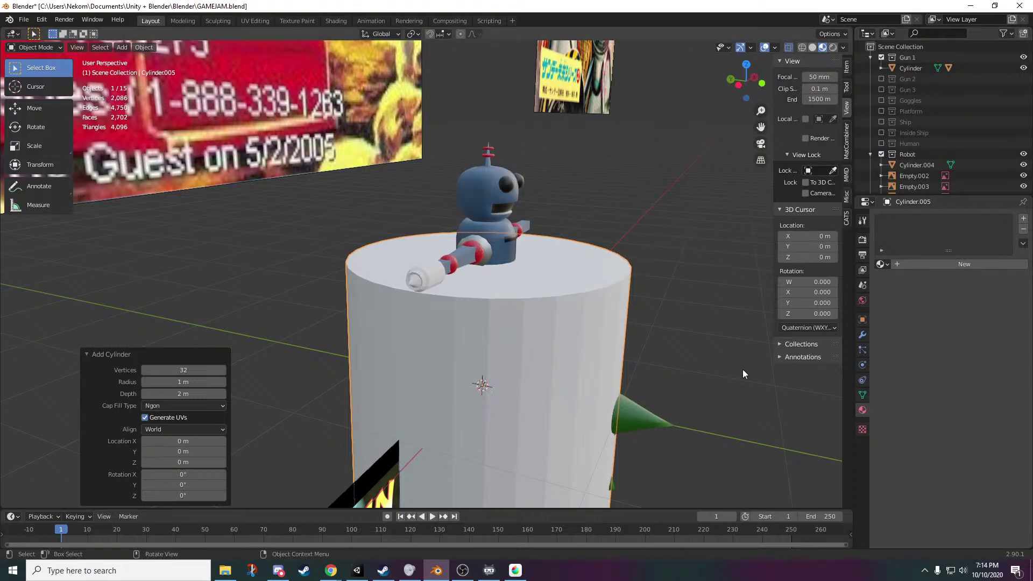
middle_click_drag(716, 371, 636, 363)
scroll(639, 379, "down", 5)
middle_click_drag(644, 399, 597, 304, "shift")
scroll(602, 314, "up", 4)
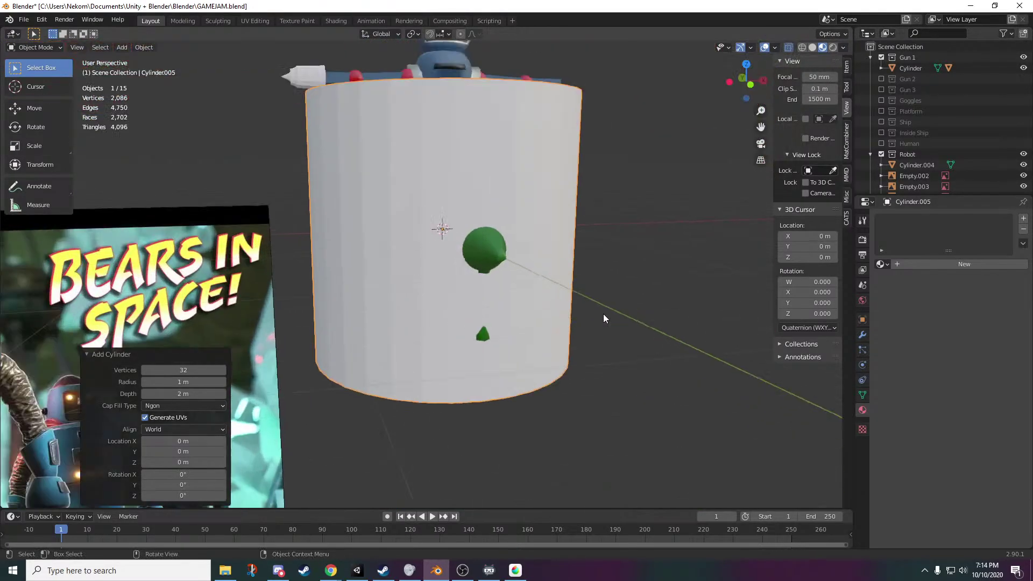
scroll(635, 350, "down", 2)
- Scale the cylinder down to 0.254, compare it with the gun's handle, and delete it
key("s")
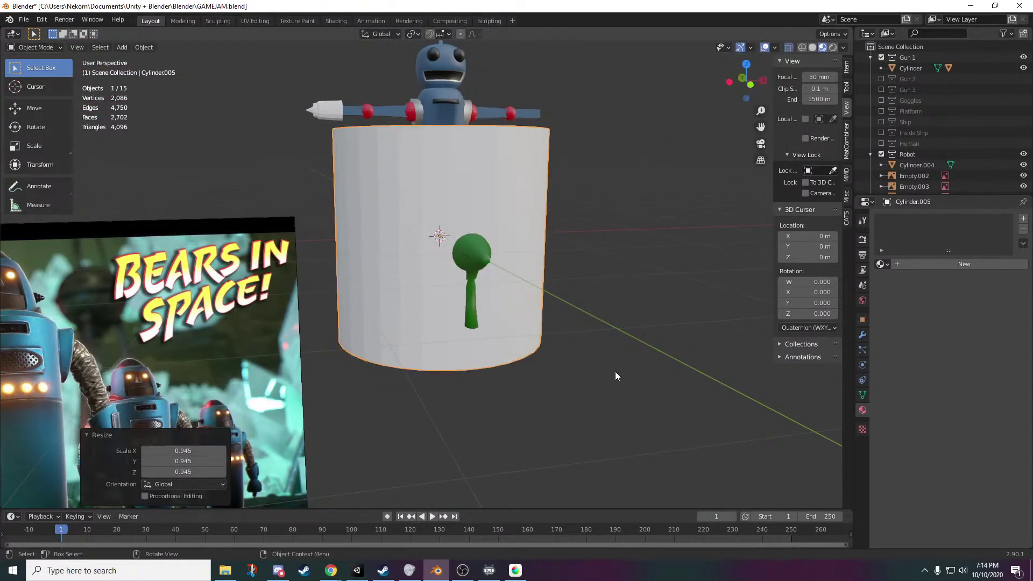
left_click(464, 299)
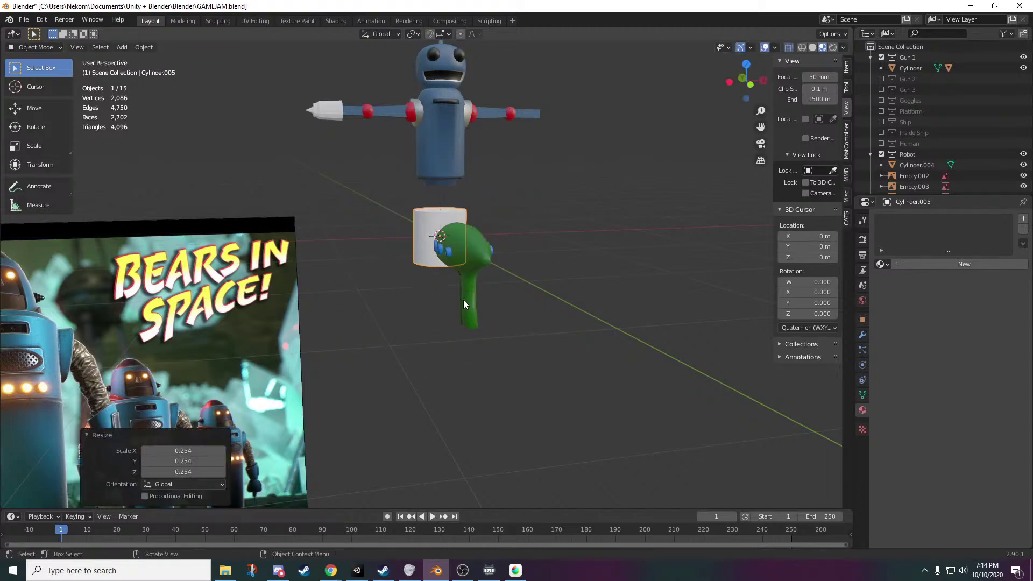
scroll(463, 302, "up", 2)
middle_click_drag(468, 318, 424, 336)
scroll(628, 335, "up", 1)
middle_click_drag(451, 293, 473, 305)
key("Delete")
- Examine the green gun's mesh and shape, and compare its design with the robot and its pointed hand
scroll(472, 305, "down", 2)
left_click(515, 266)
key("Tab")
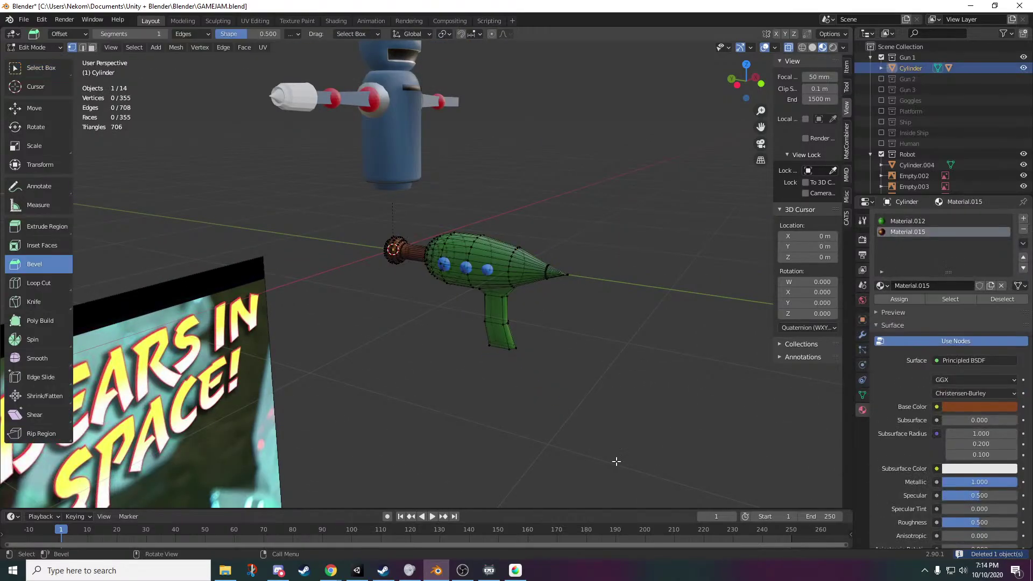
key("Tab")
middle_click_drag(598, 303, 583, 364)
scroll(647, 335, "up", 2)
scroll(584, 363, "down", 2)
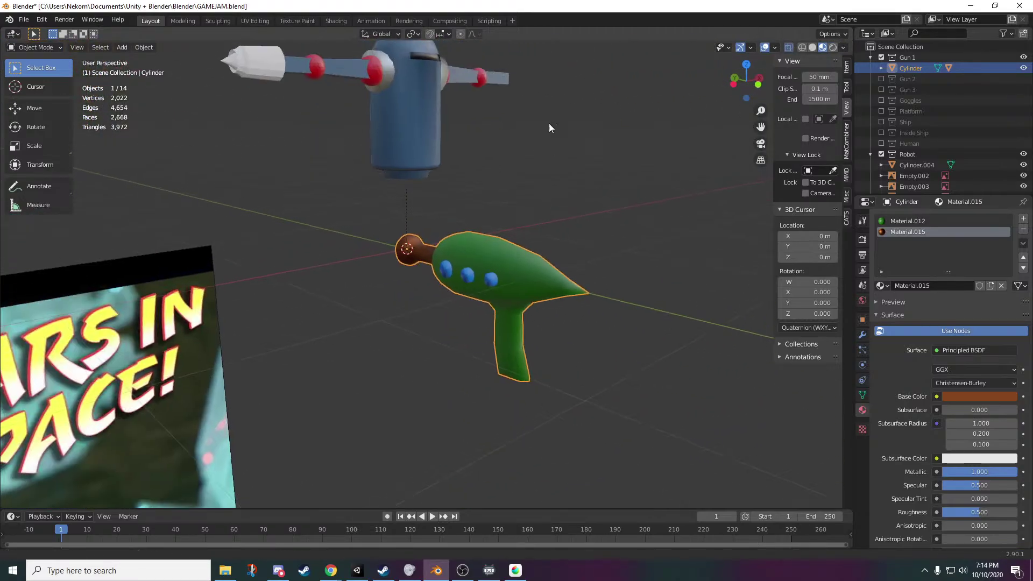
middle_click_drag(549, 124, 505, 331, "shift")
scroll(603, 342, "down", 2)
scroll(593, 343, "up", 4)
scroll(558, 335, "down", 1)
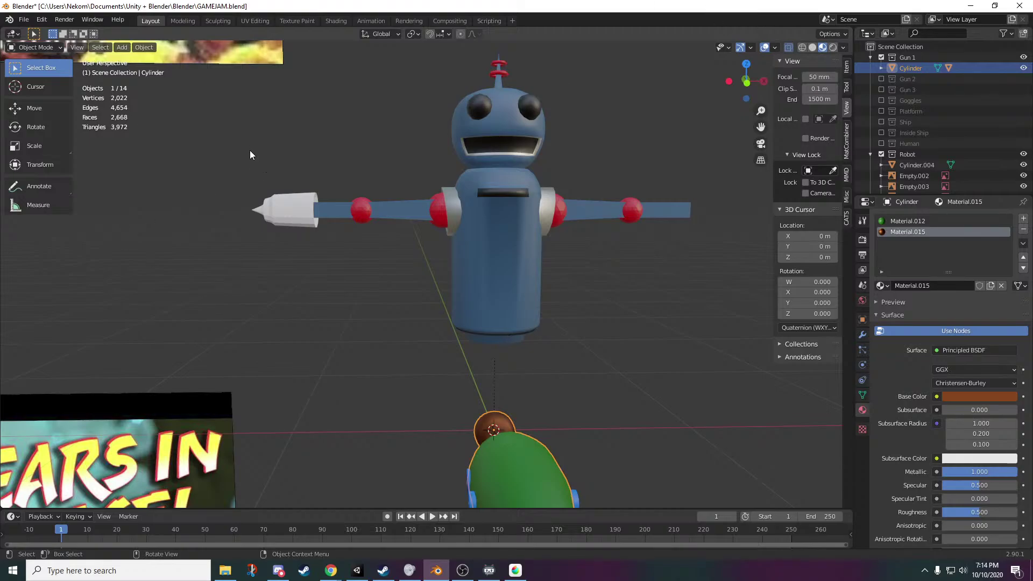
scroll(334, 242, "up", 2)
middle_click_drag(368, 341, 464, 384, "shift")
- Edit the pointed hand's mesh and edge-slide the ring at the front of its main body towards the arm by 0.048
key("Tab")
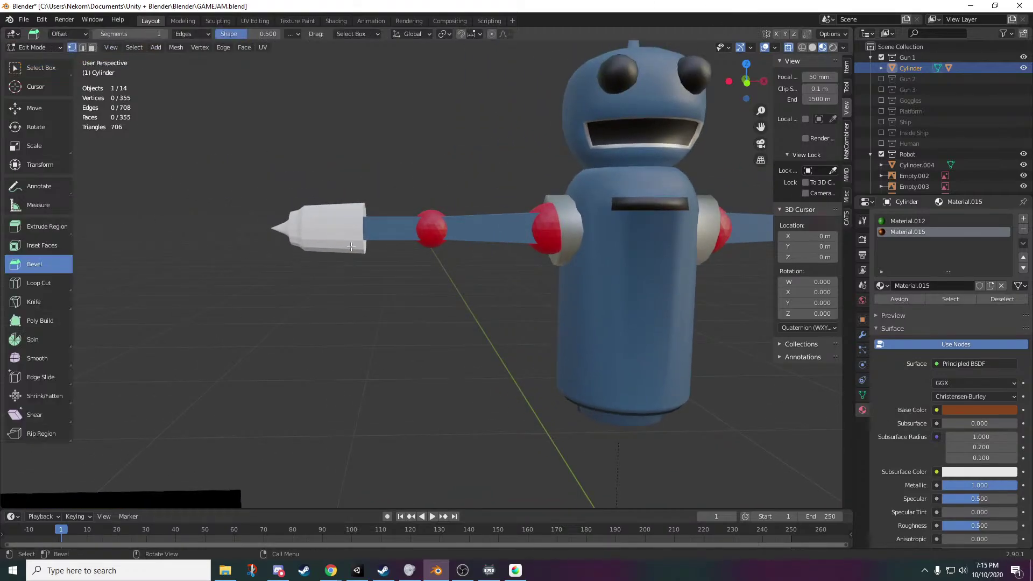
key("Tab")
left_click(348, 236)
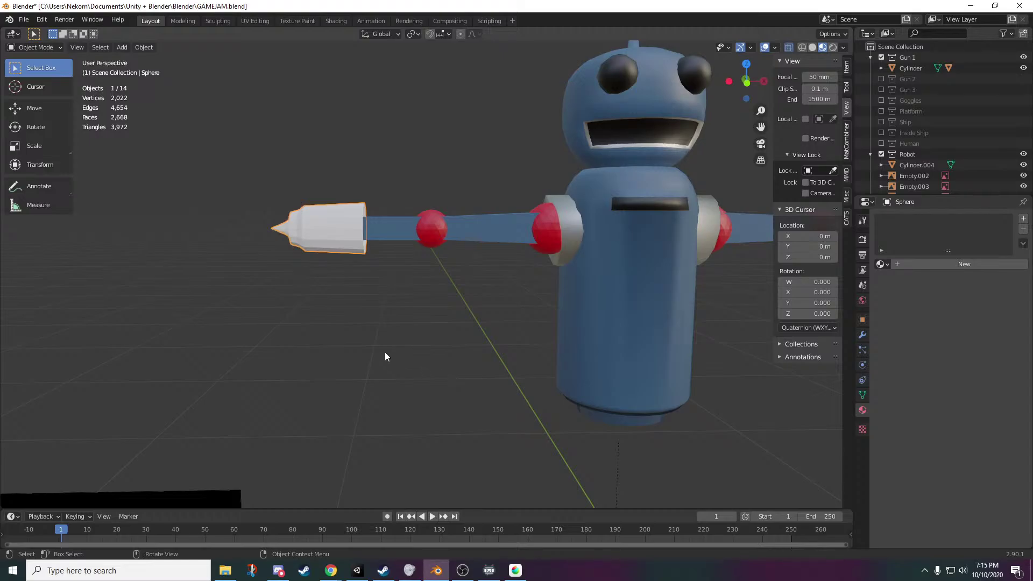
scroll(412, 383, "up", 5)
middle_click_drag(408, 376, 502, 381, "shift")
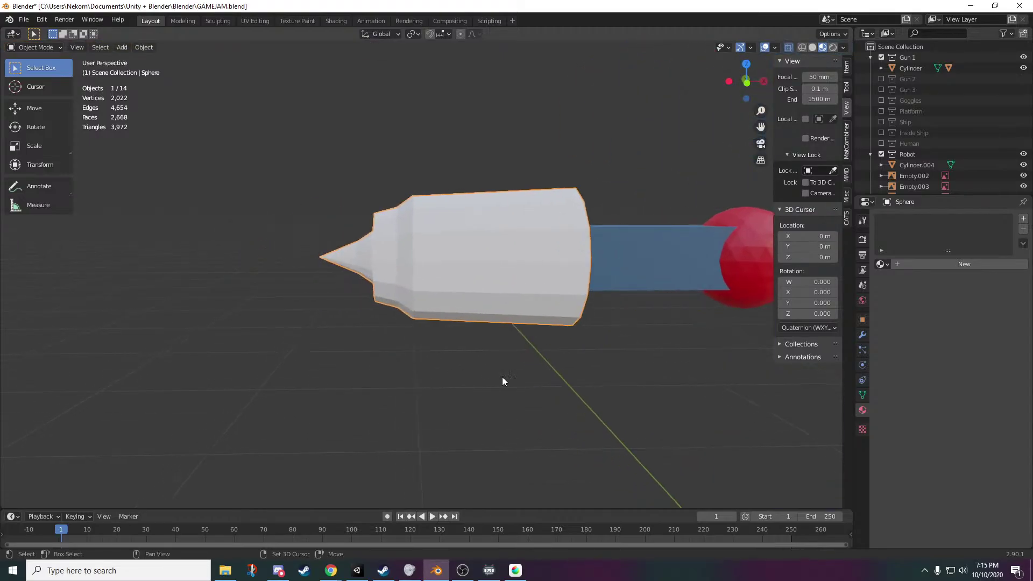
scroll(502, 377, "up", 1)
key("Tab")
left_click_drag(454, 175, 403, 361)
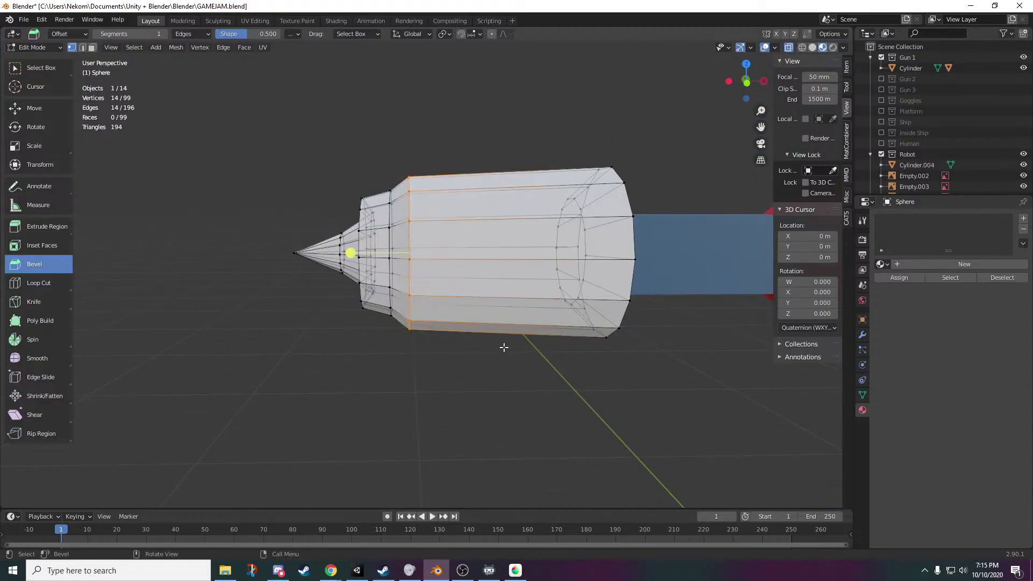
key("g")
key("g")
left_click(509, 345)
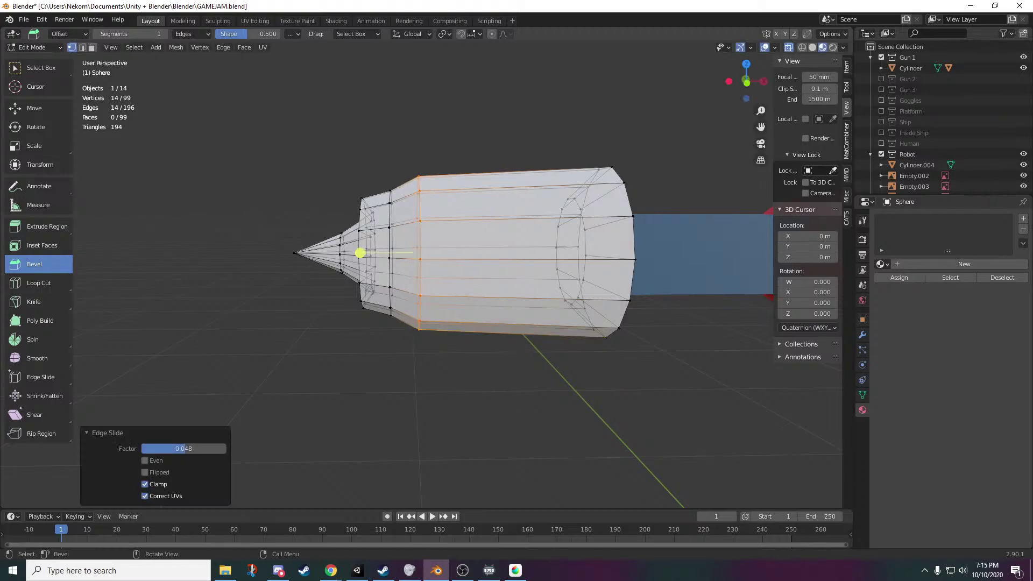
- Scale the hand's front ring up by 1.826 on all axes, and hide the Gun 1 collection
key("s")
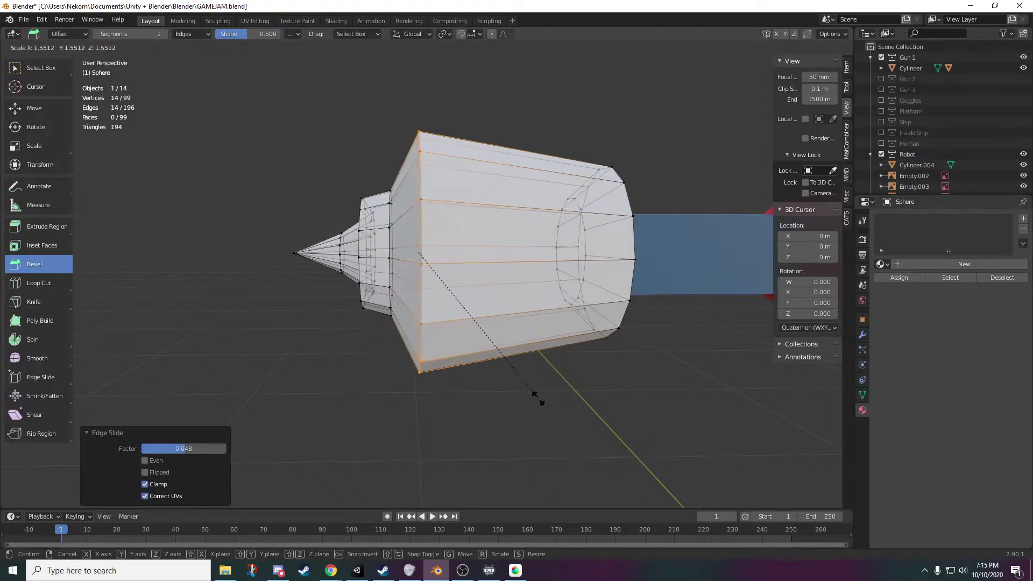
left_click(560, 418)
middle_click_drag(560, 418, 577, 441)
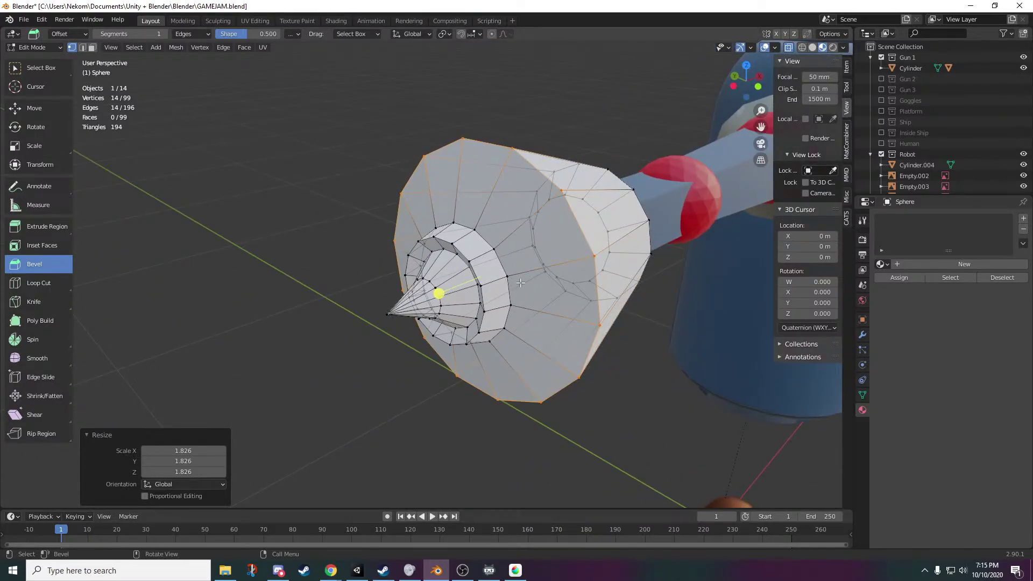
middle_click_drag(521, 282, 575, 316)
left_click(882, 57)
- Select the vertices of the hand's pointed tip and inner collar, leaving the enlarged outer ring out of the selection
middle_click_drag(487, 250, 449, 260)
left_click_drag(448, 251, 275, 442)
middle_click_drag(413, 375, 425, 360)
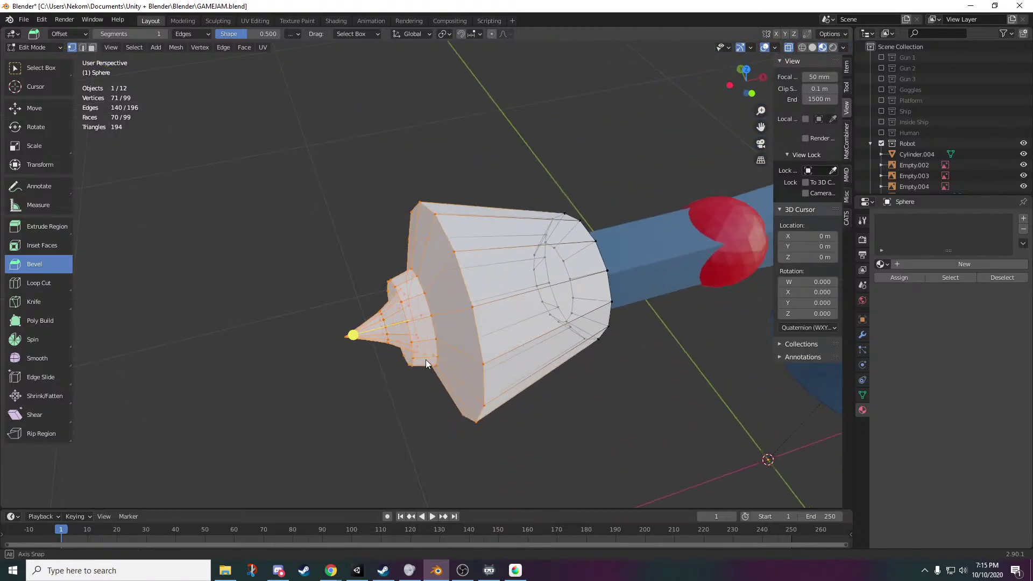
middle_click_drag(473, 307, 454, 276)
left_click(453, 276)
left_click_drag(415, 310, 337, 364)
middle_click_drag(337, 364, 448, 315)
left_click_drag(452, 321, 417, 349, "ctrl")
left_click_drag(519, 337, 458, 375, "ctrl")
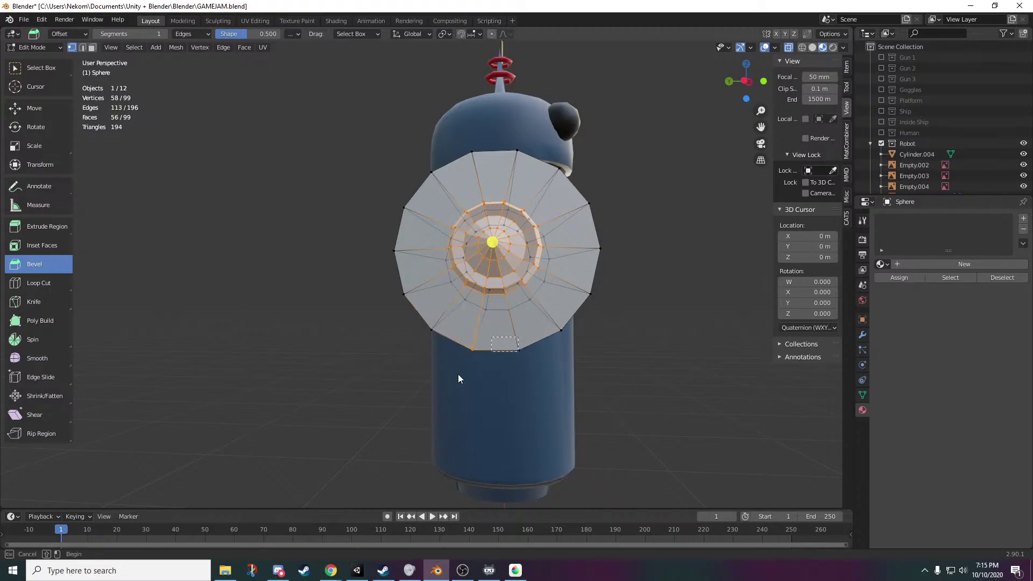
- Move the inner spike and its surrounding ring about 0.105 m along X, deeper into the cone
middle_click_drag(573, 362, 544, 387)
key("g")
key("x")
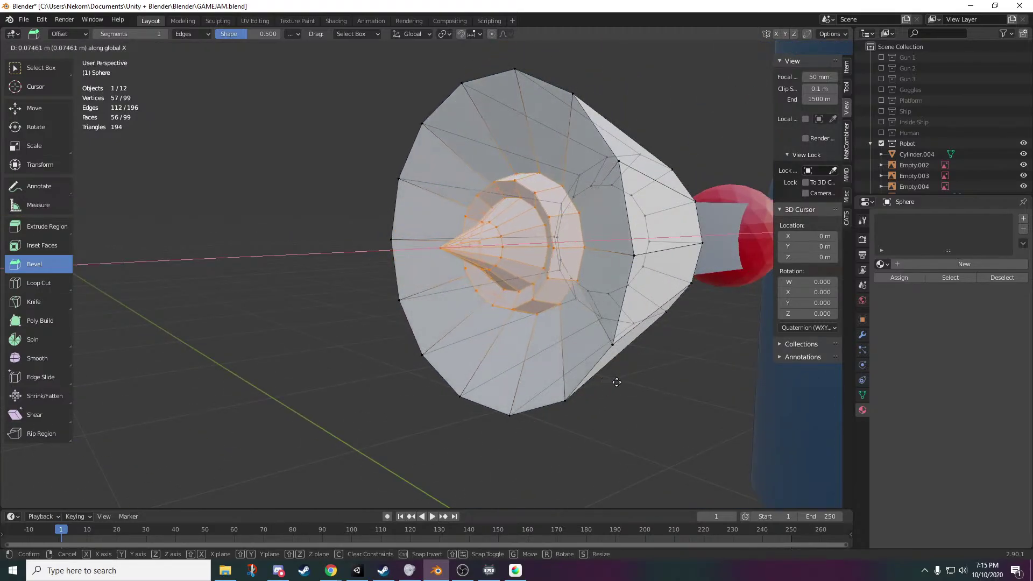
left_click(657, 376)
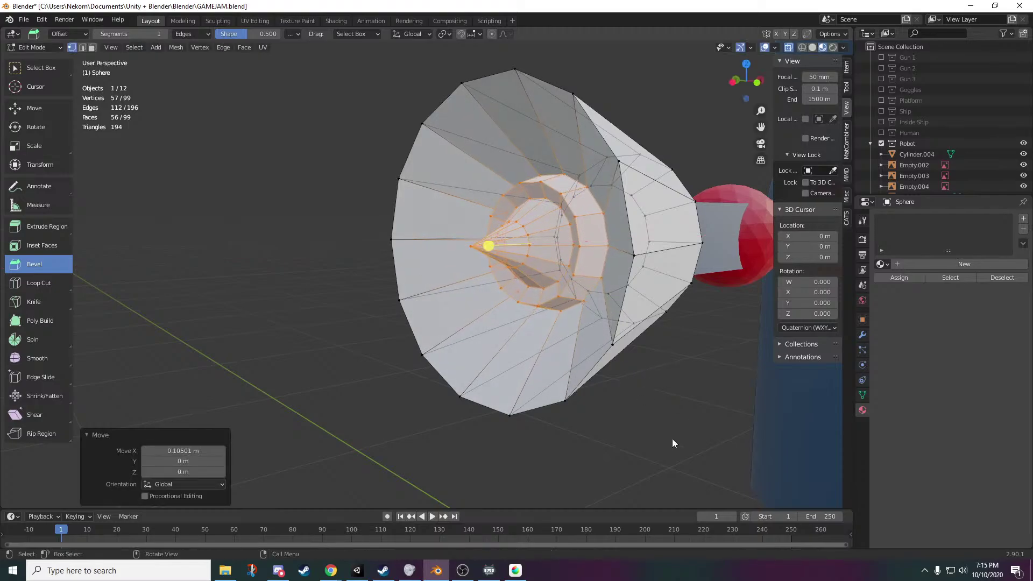
key("Tab")
middle_click_drag(507, 423, 454, 413)
key("Tab")
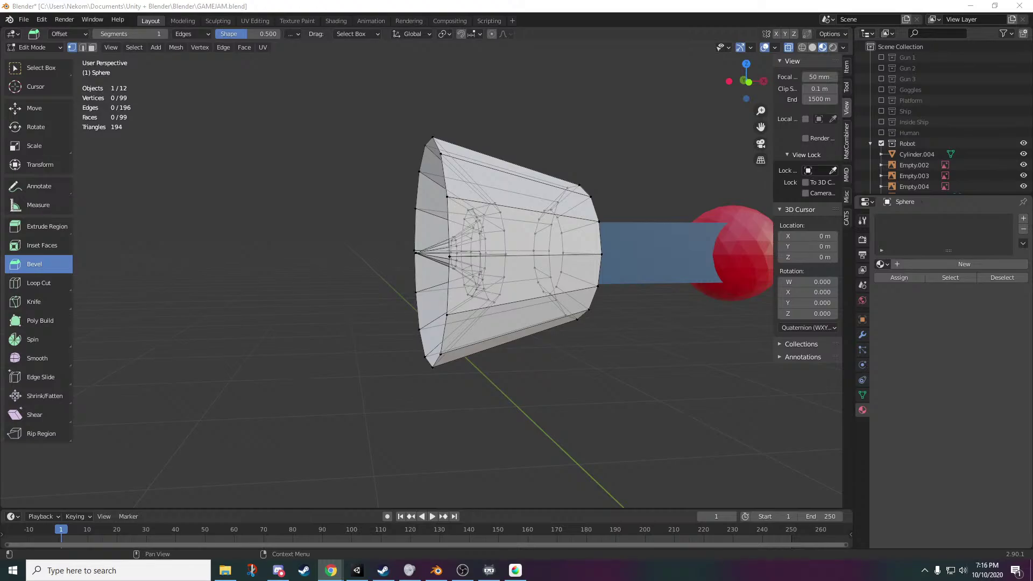
- Select the edge loop of the cone's outer rim and move it about 0.015 m along X
left_click(765, 411)
scroll(559, 387, "up", 3)
mouse_move(565, 420)
middle_mouse_down()
mouse_move(628, 426)
mouse_move(563, 429)
middle_mouse_up()
scroll(563, 429, "up", 1)
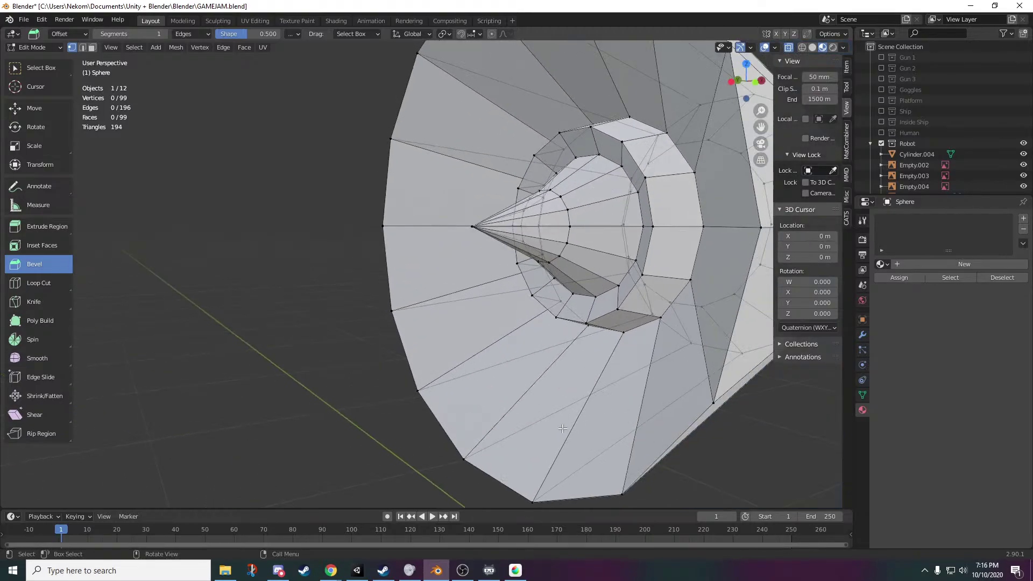
left_click(484, 470, "alt")
left_click(420, 397, "alt")
scroll(608, 382, "down", 1)
middle_click_drag(611, 381, 548, 387)
key("g")
key("y")
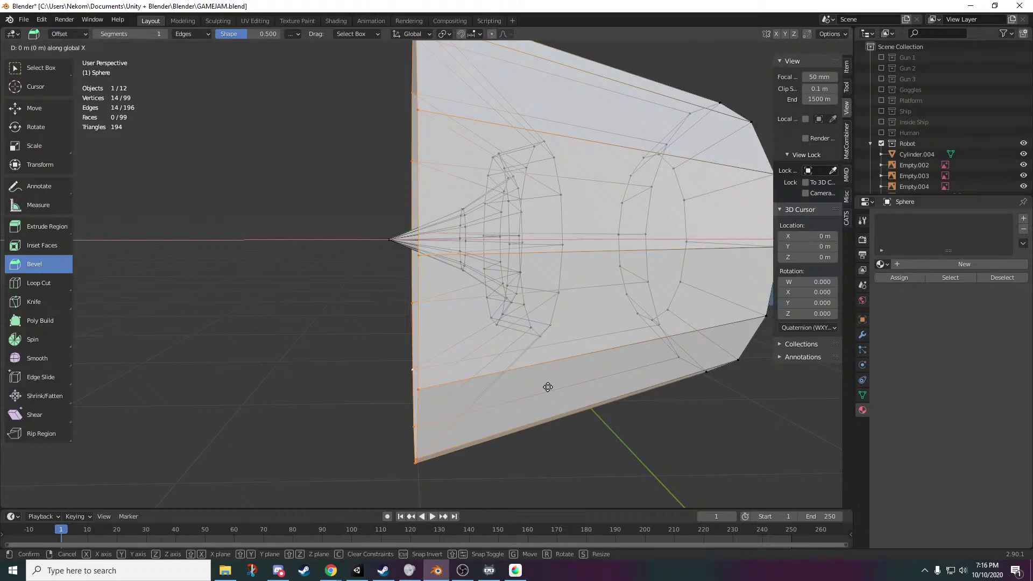
left_click(570, 388)
- Scale the outer rim's edge loop up slightly to widen the cone's opening
middle_click_drag(570, 388, 499, 407)
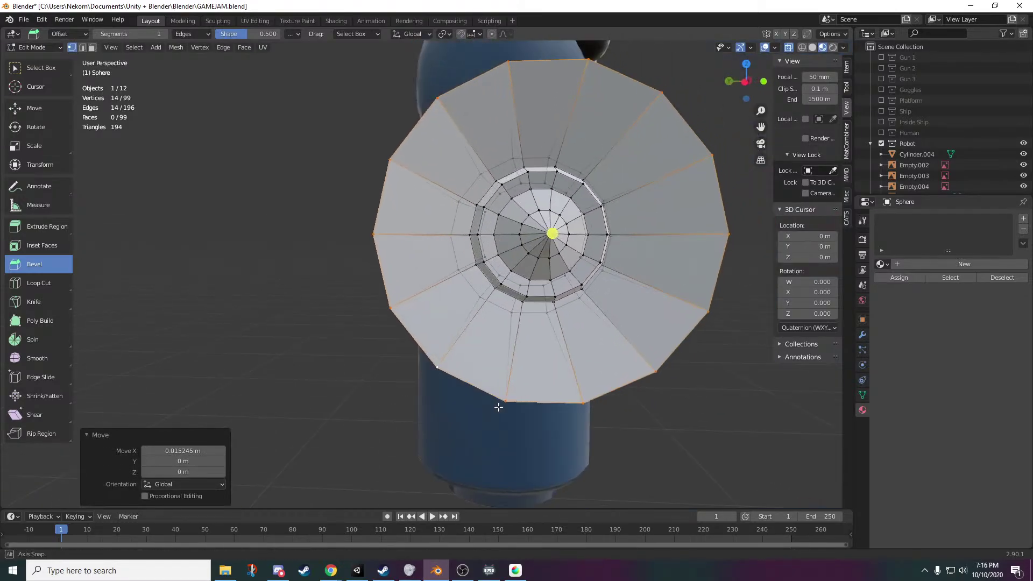
scroll(503, 407, "down", 2)
key("s")
left_click(651, 415)
middle_click_drag(678, 439, 588, 441)
key("Tab")
scroll(597, 448, "down", 3)
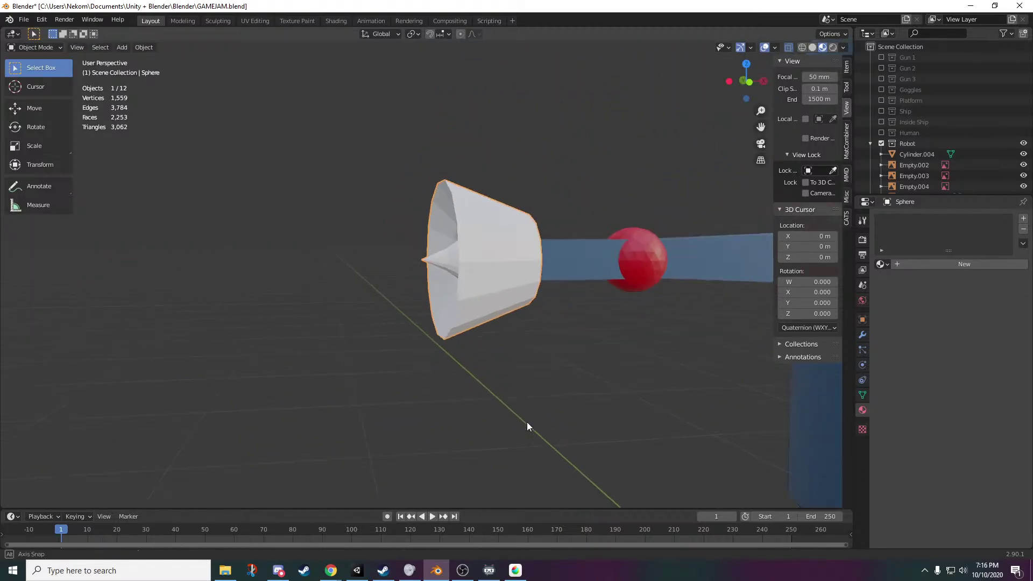
- Select the small edge loop around the spike near its tip and rescale it
middle_click_drag(528, 423, 557, 437)
key("Tab")
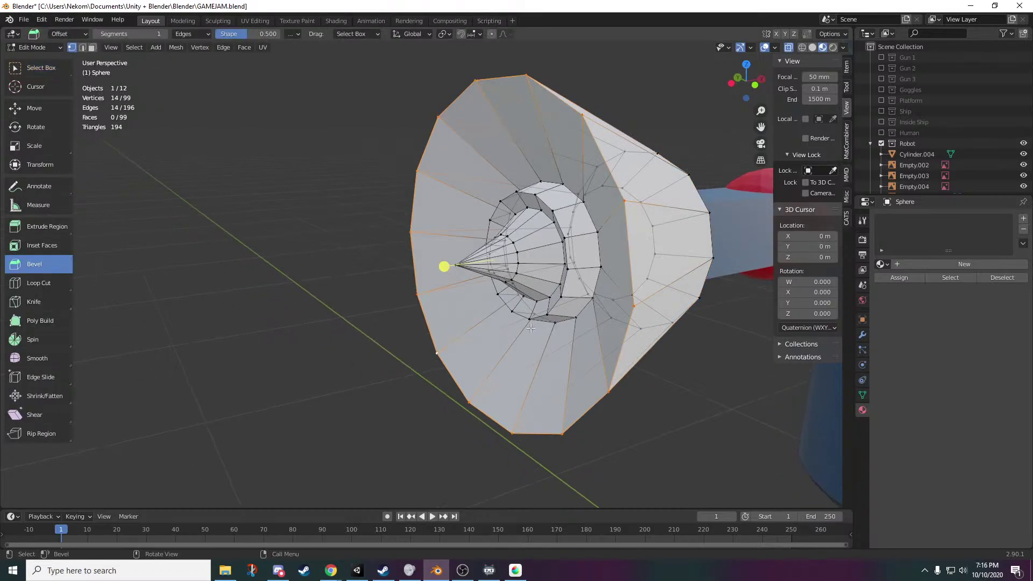
mouse_move(520, 262)
middle_mouse_down()
mouse_move(525, 277)
mouse_move(457, 263)
mouse_move(523, 250)
middle_mouse_up()
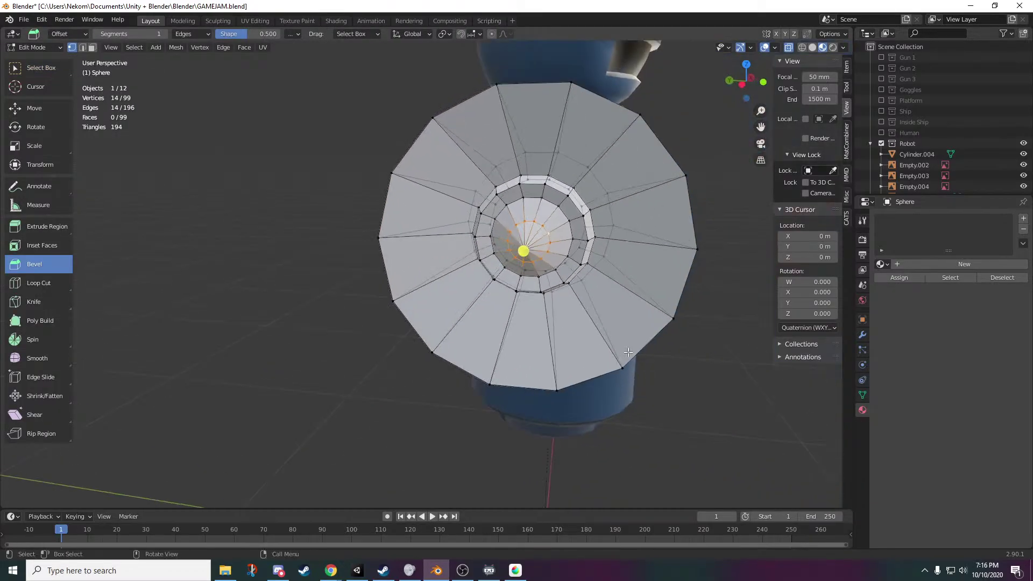
key("s")
left_click(650, 326)
middle_click_drag(646, 325, 528, 358)
key("Tab")
scroll(487, 328, "down", 3)
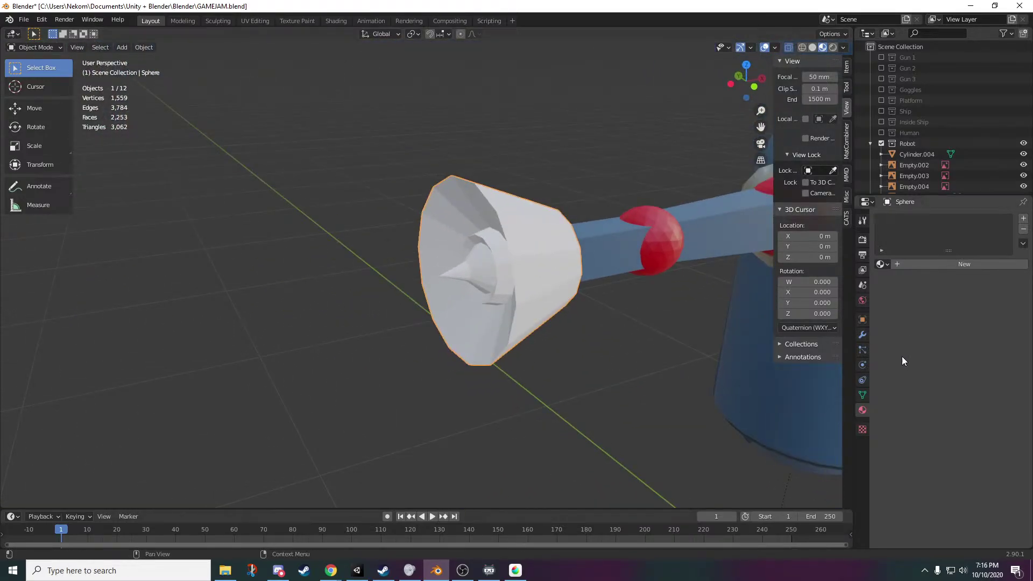
- Add a material slot to the cone and fill it with the existing Material.003
left_click(915, 264)
scroll(578, 344, "up", 4)
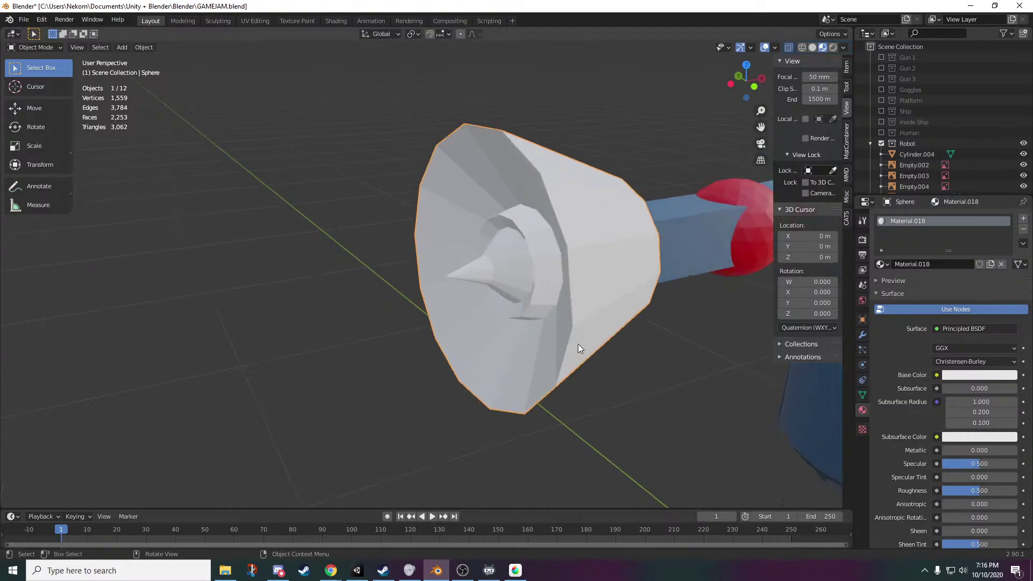
middle_click_drag(578, 344, 573, 373)
scroll(573, 372, "down", 4)
key("Tab")
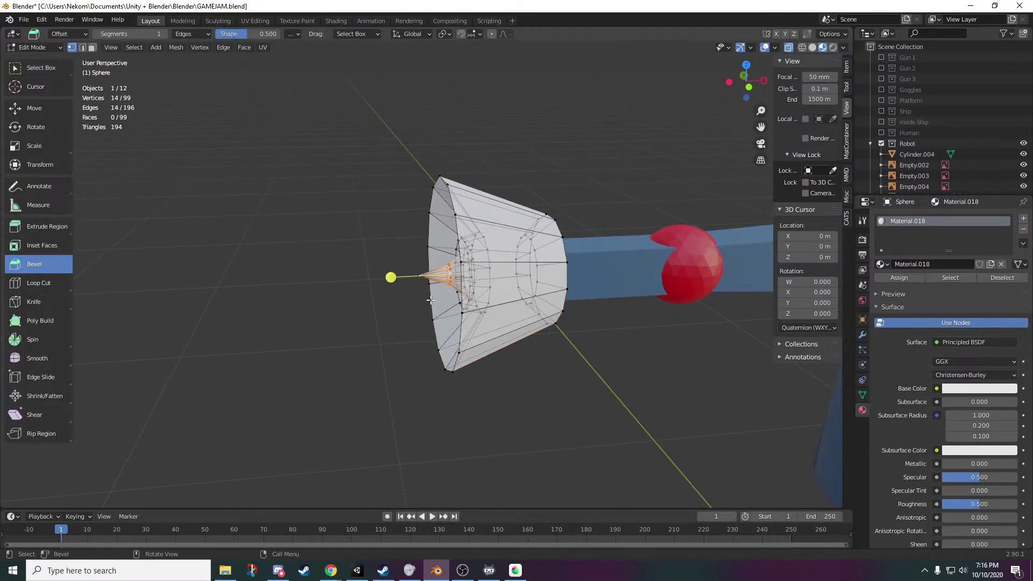
middle_click_drag(424, 254, 643, 125)
key("a")
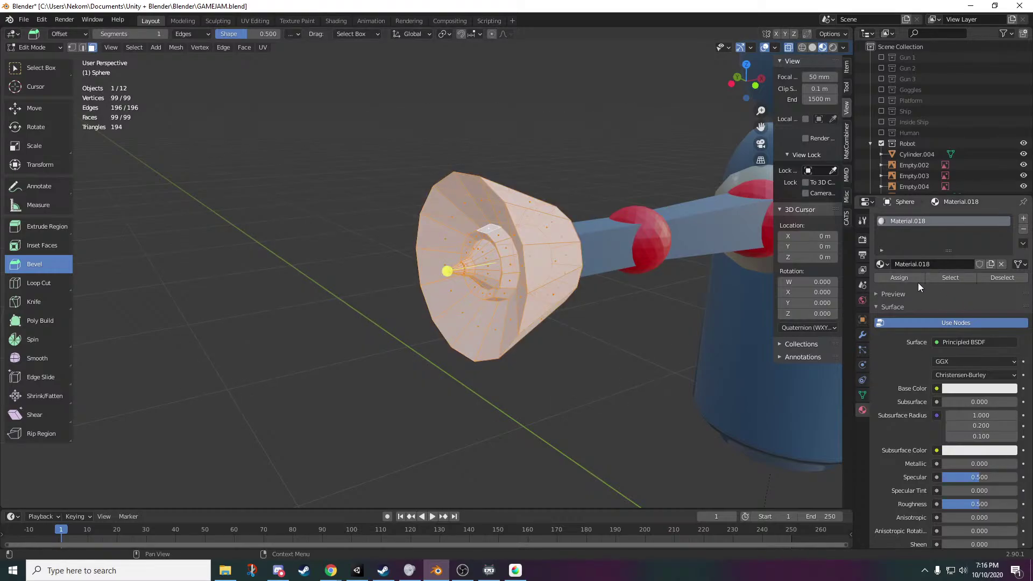
left_click(887, 265)
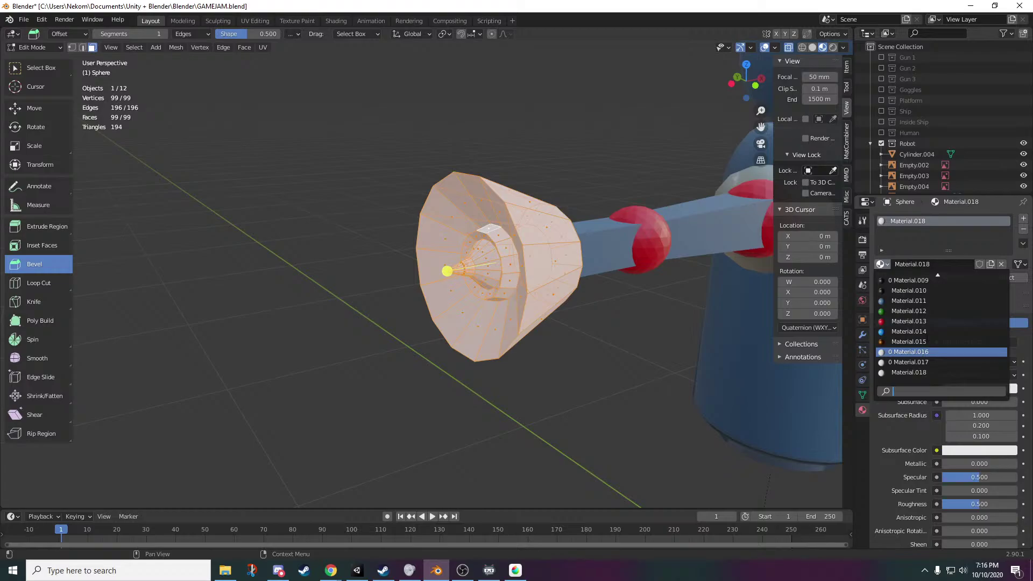
scroll(904, 323, "up", 5)
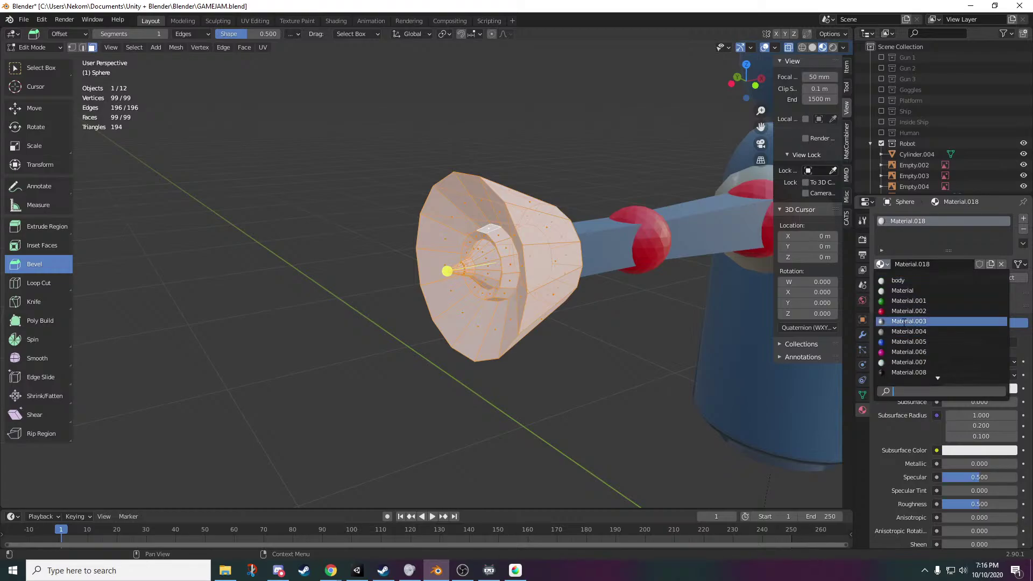
left_click(904, 322)
- Select the whole face loop forming the outer wall of the ring around the spike
key("alt+a")
middle_click_drag(533, 438, 574, 425)
scroll(574, 420, "up", 3)
middle_click_drag(606, 323, 571, 326)
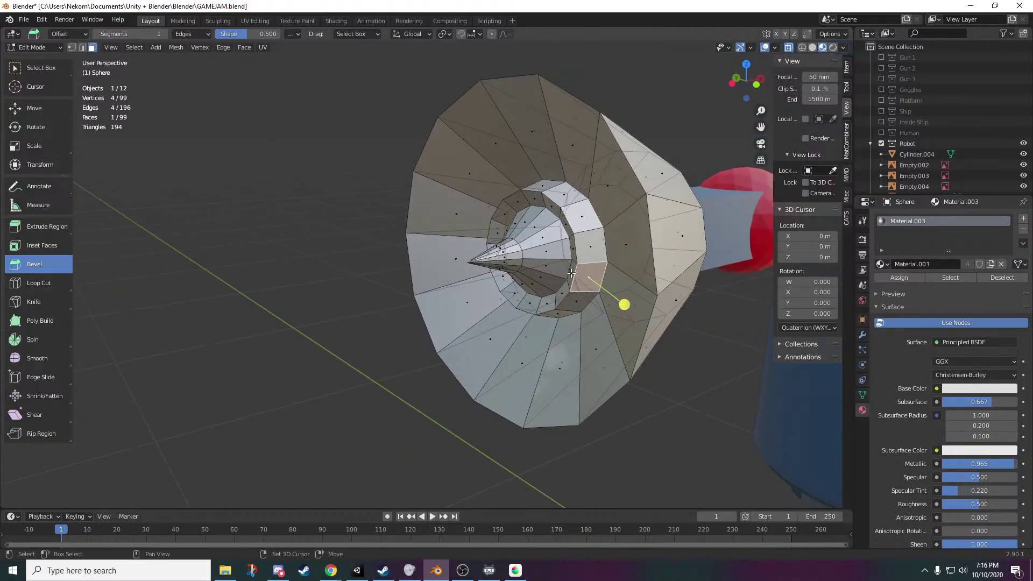
left_click(590, 251, "alt+shift")
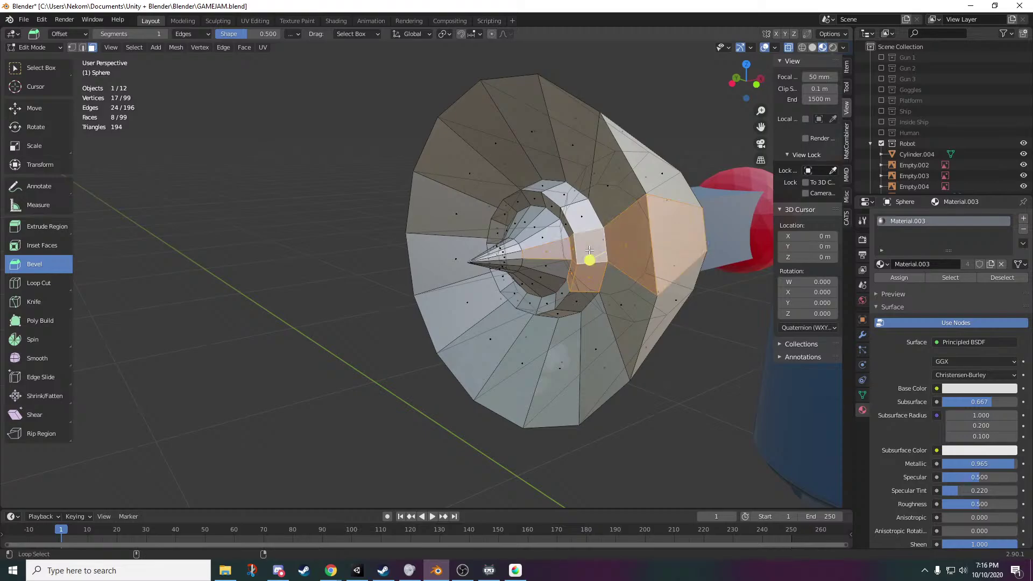
key("ctrl+z")
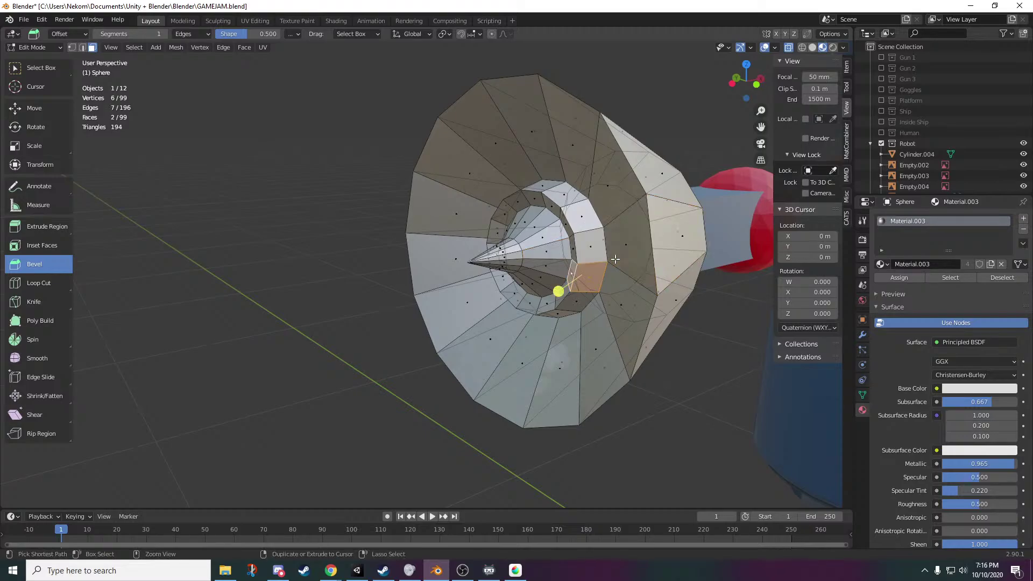
left_click(588, 247, "alt")
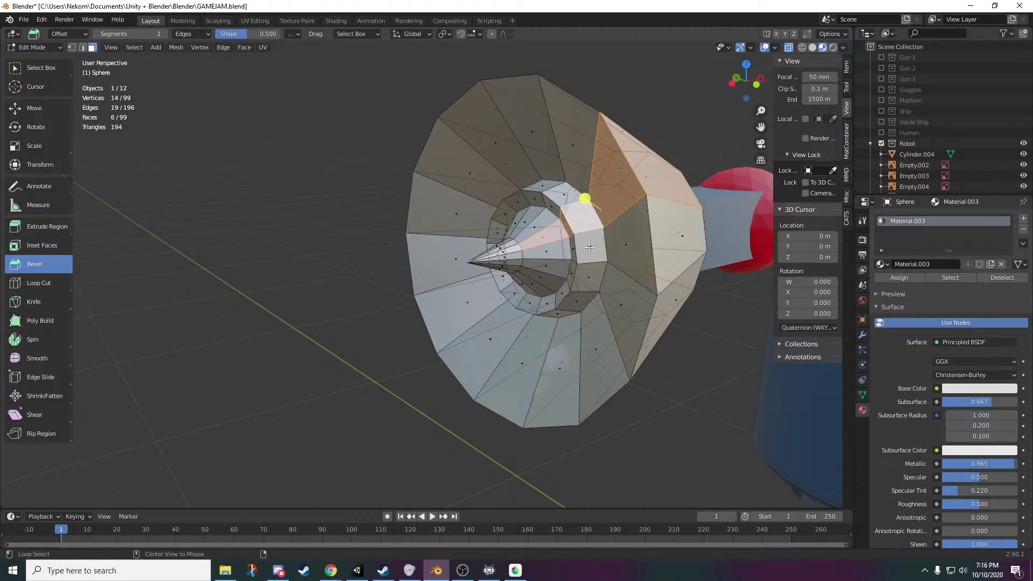
left_click(590, 284, "alt")
left_click(585, 273, "alt")
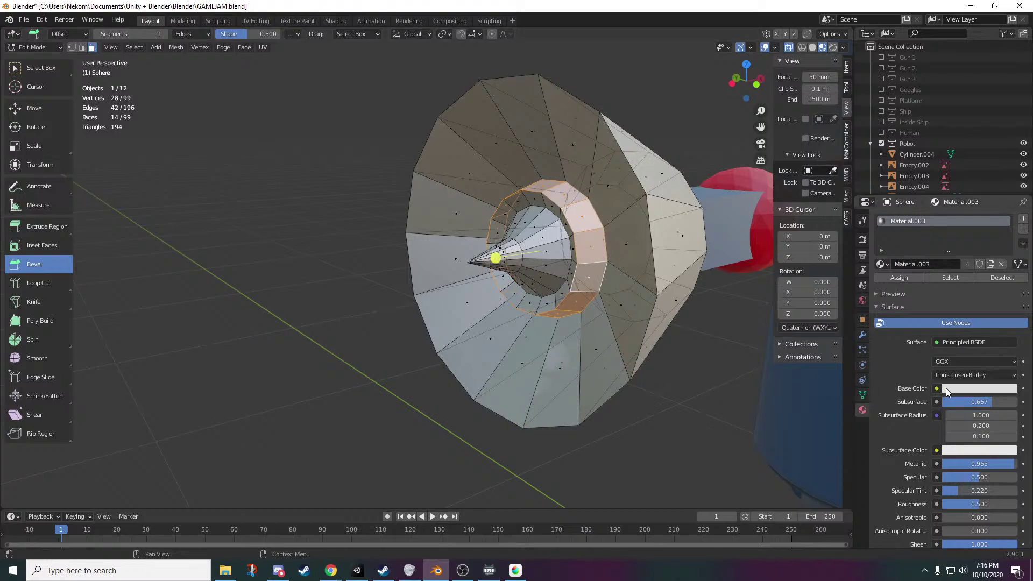
- Add a second material slot to the cone and fill it with the existing Material.015
left_click(1023, 219)
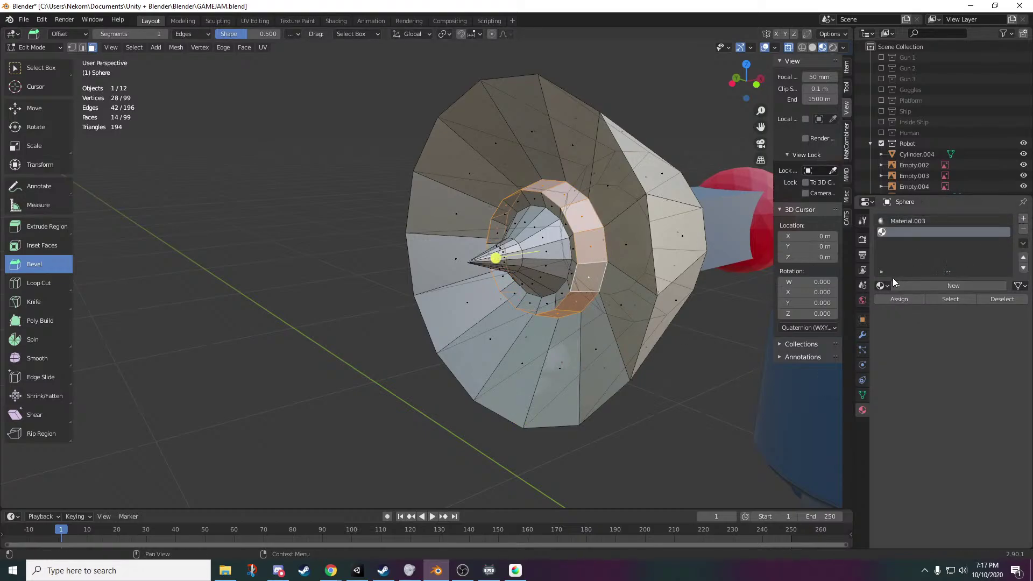
left_click(887, 288)
scroll(911, 341, "down", 11)
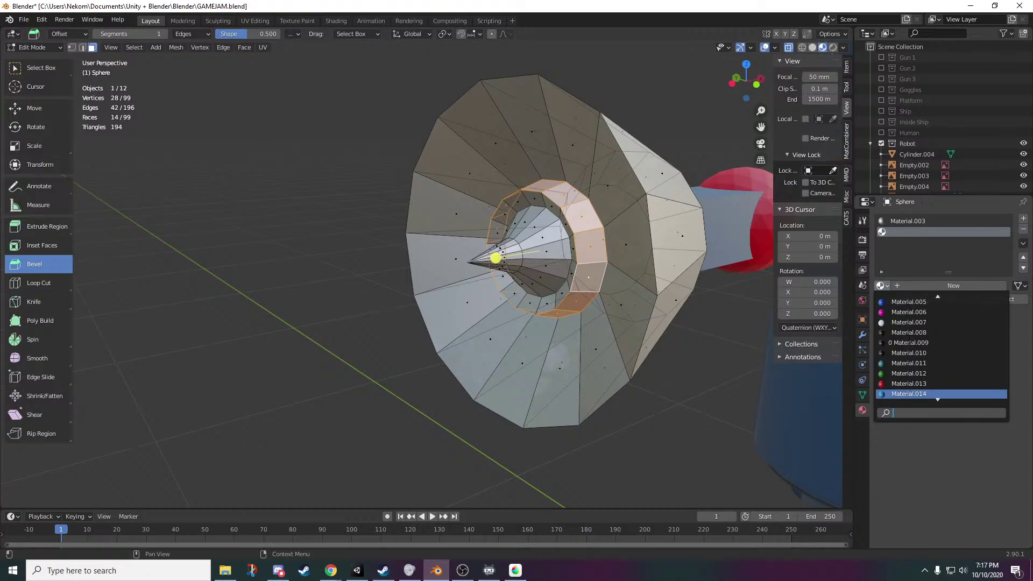
left_click(904, 364)
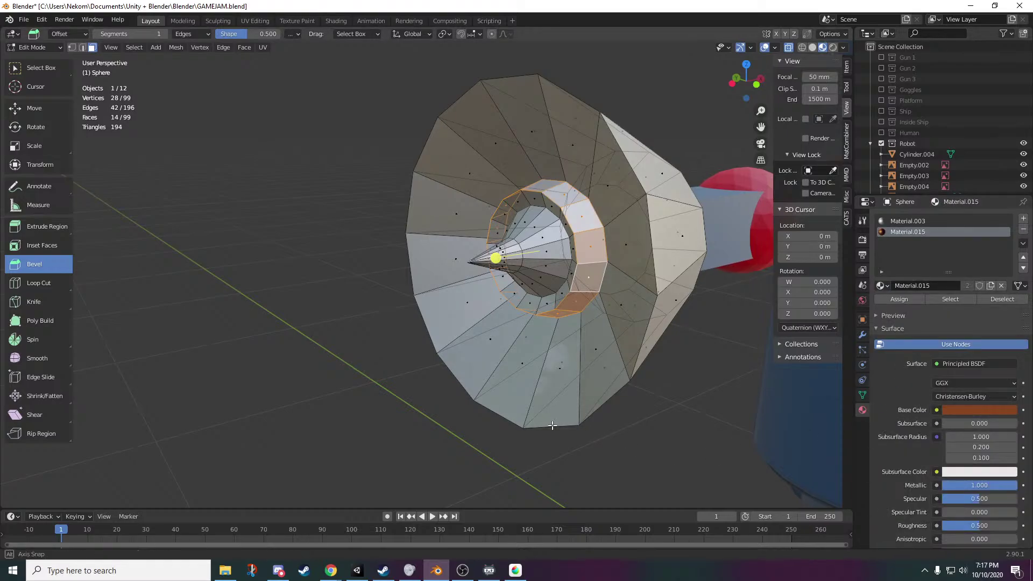
middle_click_drag(553, 426, 589, 425)
left_click(573, 216)
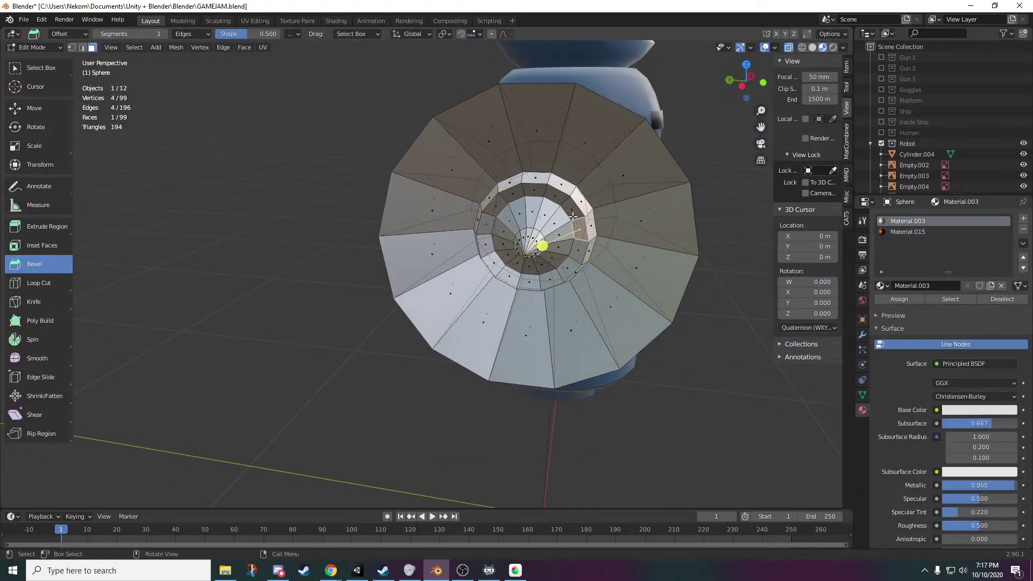
left_click(579, 219, "alt")
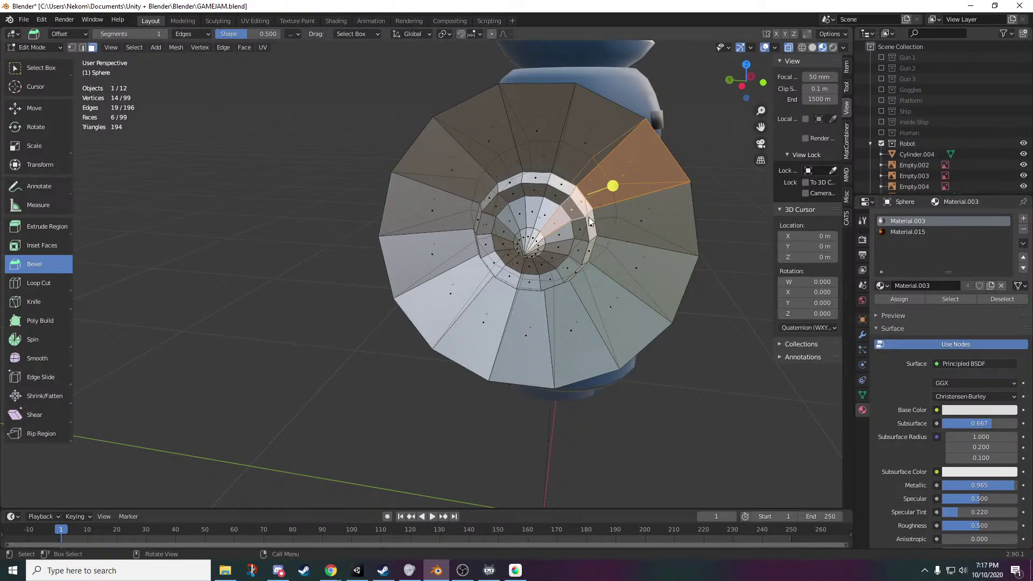
key("ctrl+z")
key("ctrl+z")
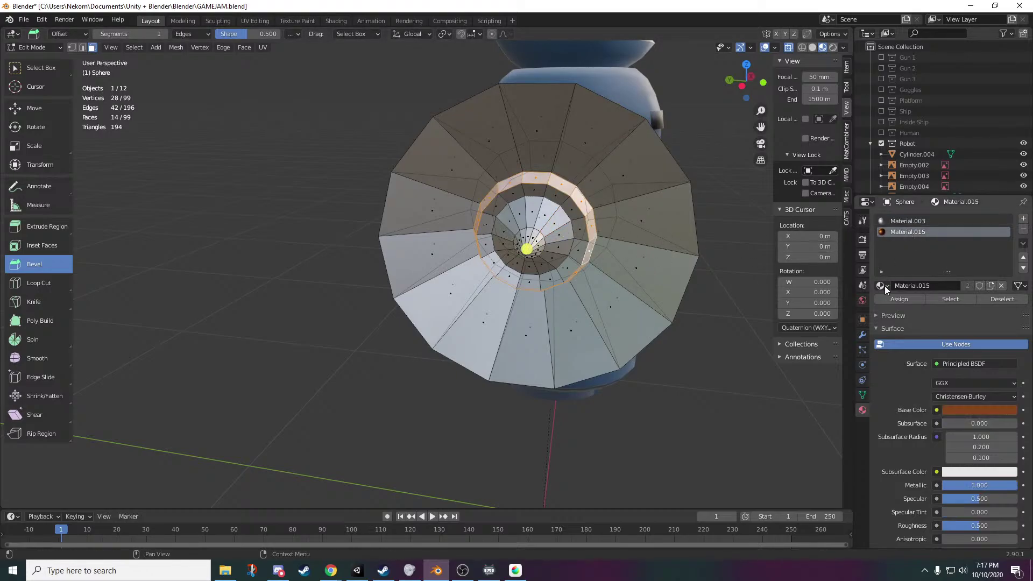
- Assign Material.015 to the ring's outer wall and to the face loop on its front
left_click(554, 195)
left_click(520, 197)
left_click(496, 207, "alt")
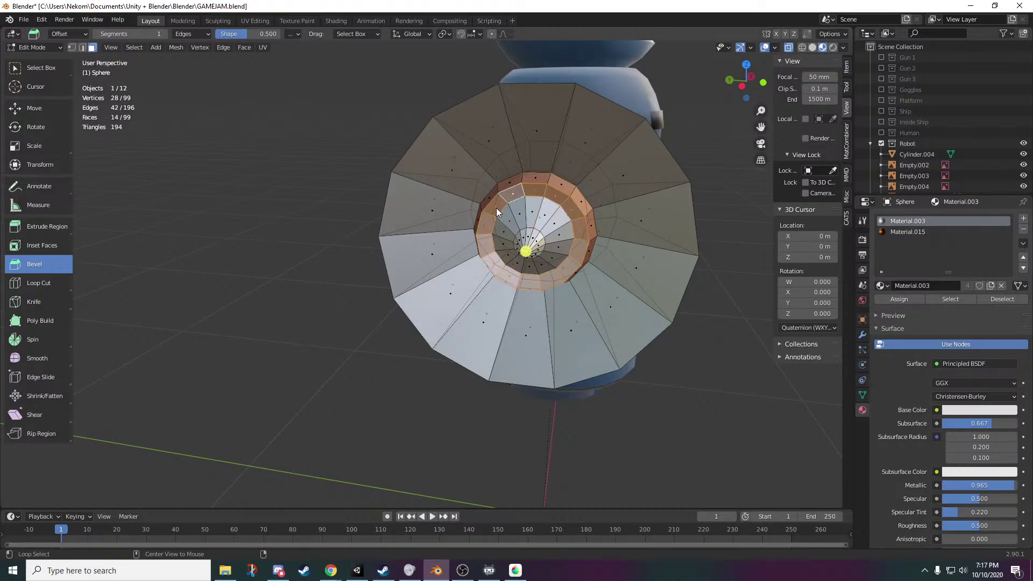
left_click(908, 232)
left_click(899, 299)
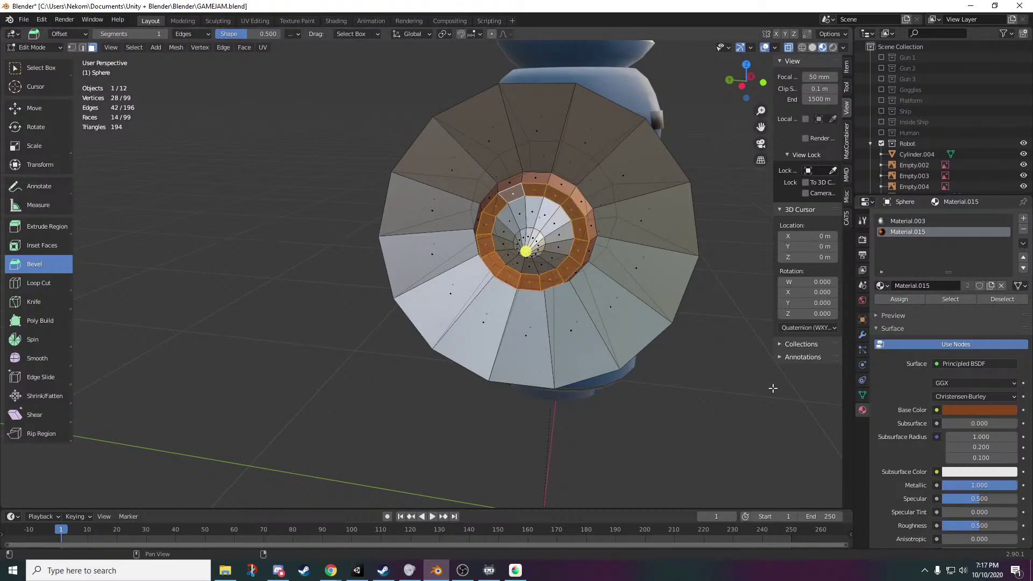
- Try smooth shading on the whole cone object and set it back to flat shading
key("Tab")
middle_click_drag(734, 437, 697, 414)
right_click(518, 306)
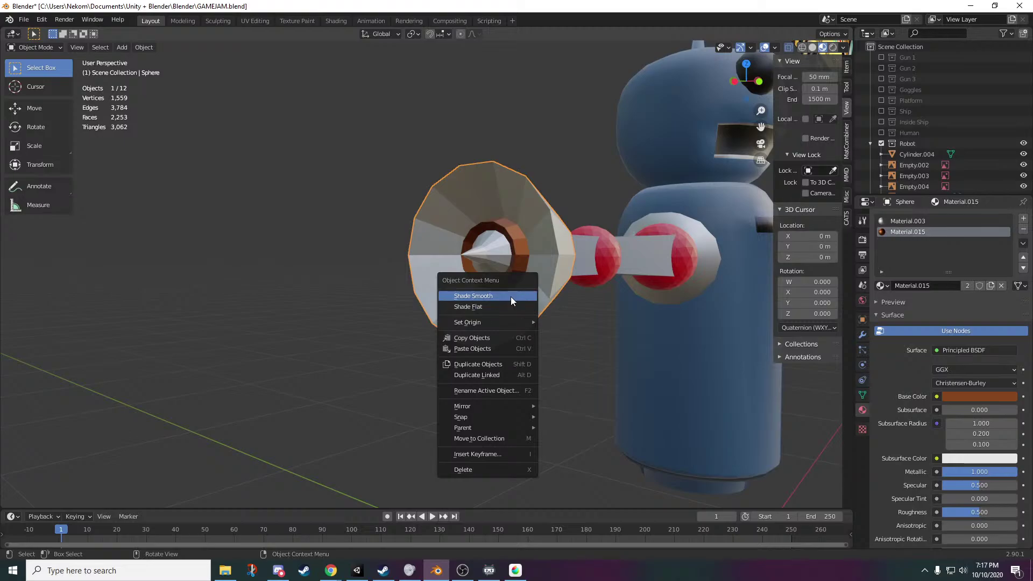
left_click(511, 296)
mouse_move(511, 296)
middle_mouse_down()
mouse_move(567, 370)
mouse_move(610, 325)
mouse_move(557, 282)
mouse_move(483, 290)
mouse_move(422, 358)
mouse_move(384, 362)
mouse_move(611, 362)
mouse_move(565, 385)
mouse_move(652, 390)
mouse_move(525, 389)
middle_mouse_up()
right_click(538, 330)
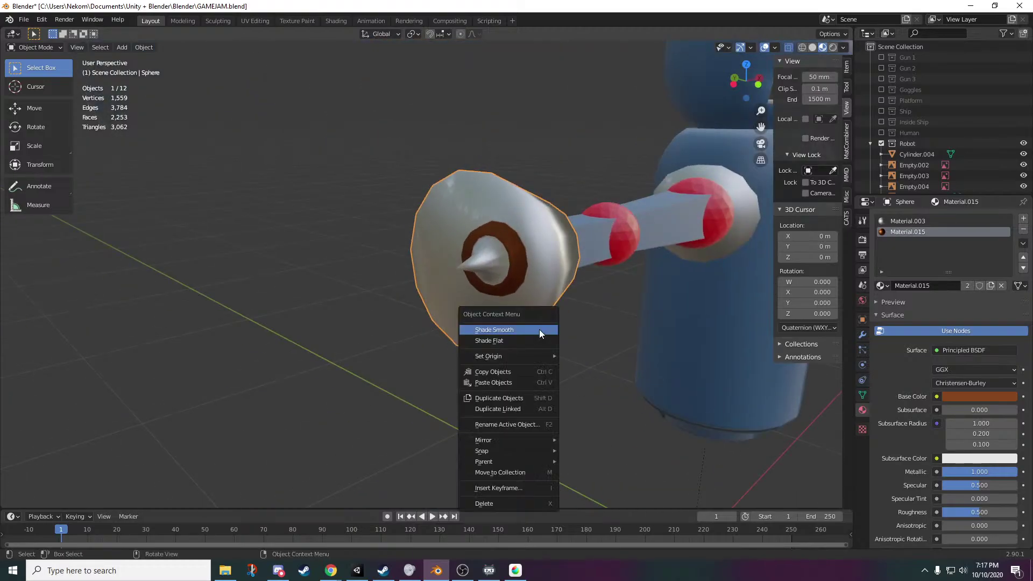
left_click(510, 341)
scroll(511, 350, "down", 3)
middle_click_drag(512, 350, 550, 362)
key("Tab")
key("Tab")
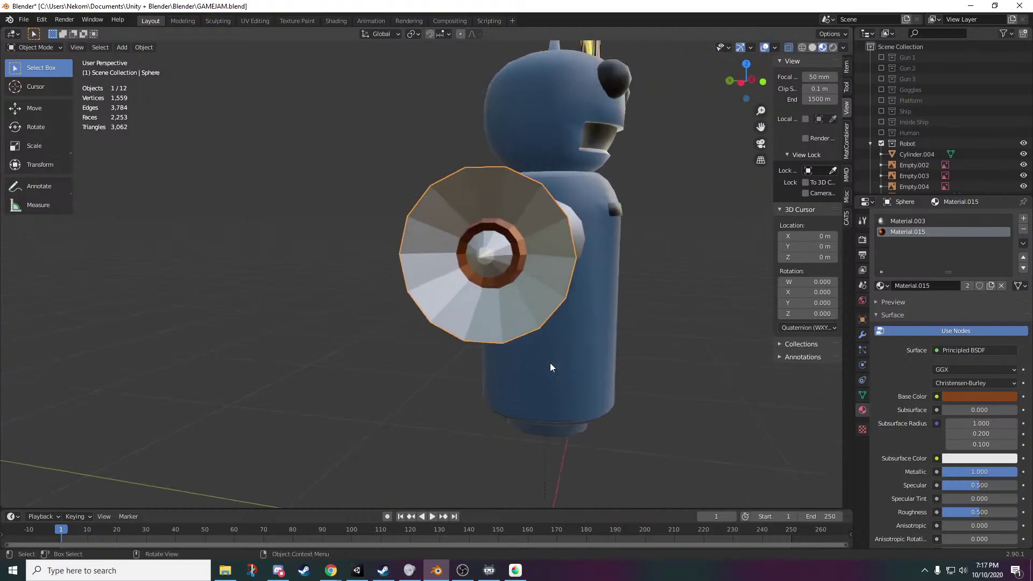
- Select the edge loop of the cone's outer rim and bevel it with a single segment
scroll(550, 363, "up", 3)
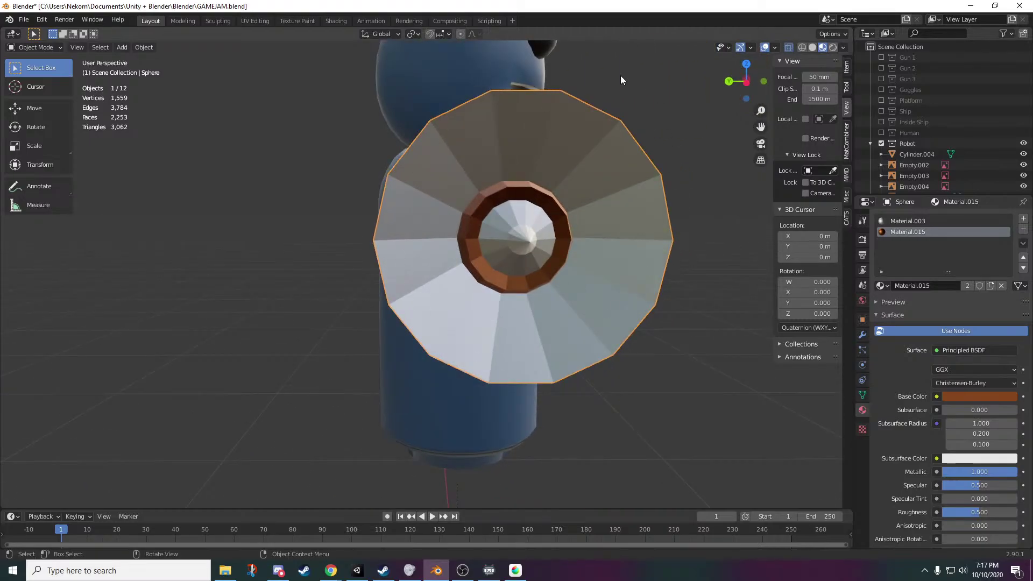
middle_click_drag(621, 80, 602, 148)
key("Tab")
key("Tab")
key("Tab")
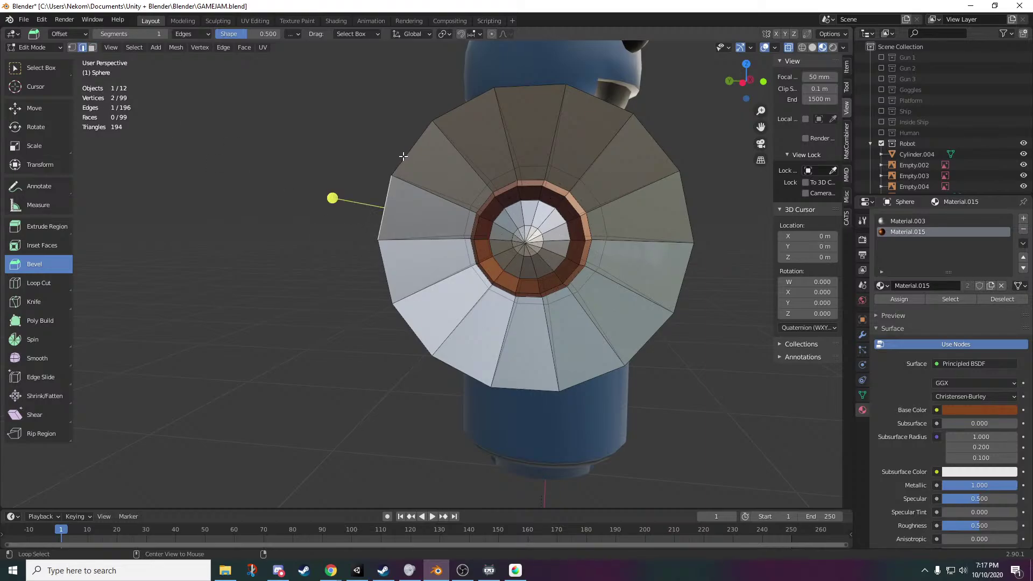
left_click(403, 156, "alt")
middle_click_drag(528, 258, 521, 307)
left_click_drag(419, 268, 374, 268)
middle_click_drag(388, 274, 484, 317)
- Try smooth shading on the beveled cone and undo it
key("Tab")
mouse_move(629, 423)
middle_mouse_down()
mouse_move(558, 433)
mouse_move(660, 425)
mouse_move(693, 356)
mouse_move(659, 417)
mouse_move(635, 301)
mouse_move(552, 371)
mouse_move(512, 339)
mouse_move(564, 350)
mouse_move(481, 362)
mouse_move(562, 362)
mouse_move(496, 362)
mouse_move(549, 362)
mouse_move(540, 376)
mouse_move(589, 433)
mouse_move(436, 415)
mouse_move(548, 386)
mouse_move(354, 419)
mouse_move(577, 427)
mouse_move(700, 389)
mouse_move(561, 403)
mouse_move(515, 396)
mouse_move(621, 401)
mouse_move(512, 392)
middle_mouse_up()
right_click(623, 299)
left_click(628, 294)
key("ctrl+z")
- Move the selected cone geometry along the X axis and return to Object Mode
key("Tab")
key("g")
key("x")
left_click(547, 390)
key("Tab")
scroll(457, 418, "up", 4)
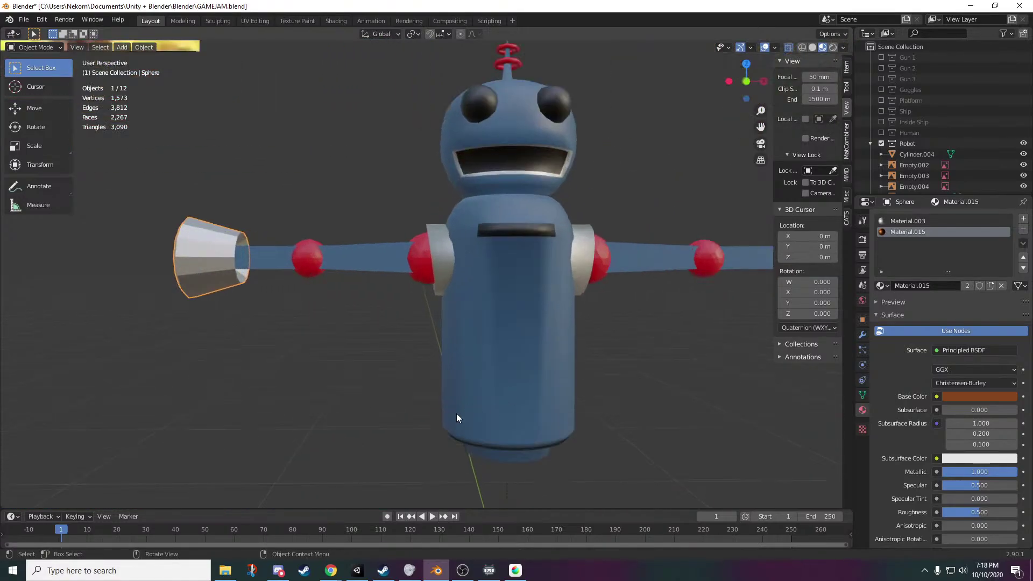
middle_click_drag(221, 366, 273, 337)
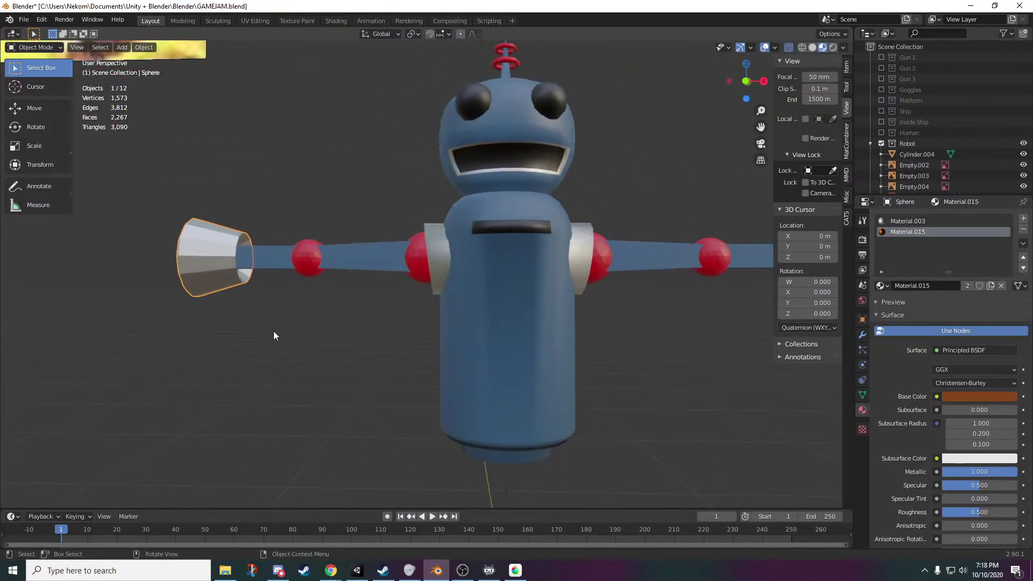
- Add a Mirror modifier on the X axis to the cone hand and check both hands from several angles
scroll(579, 351, "down", 4)
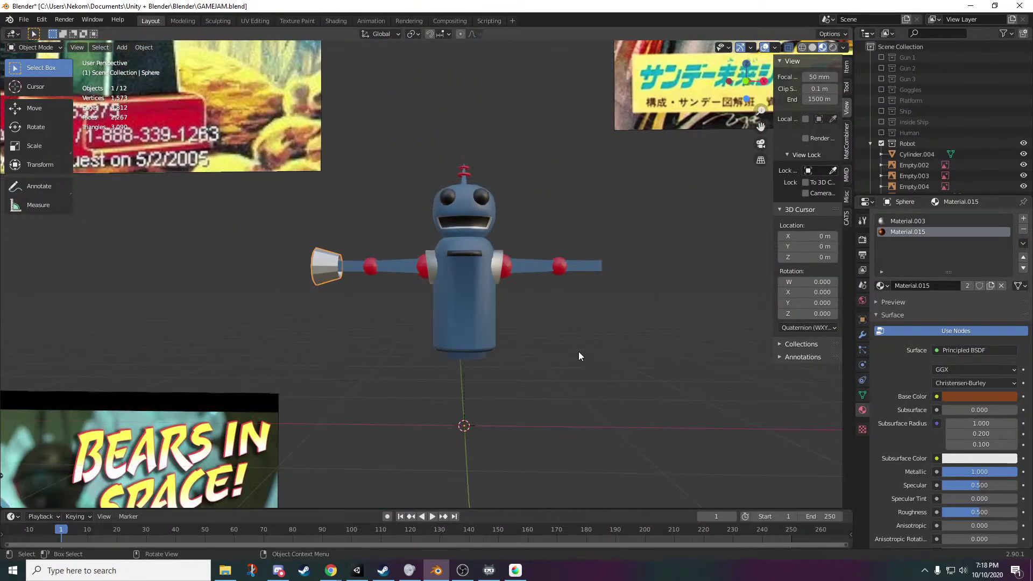
left_click(862, 340)
left_click(915, 218)
left_click(821, 326)
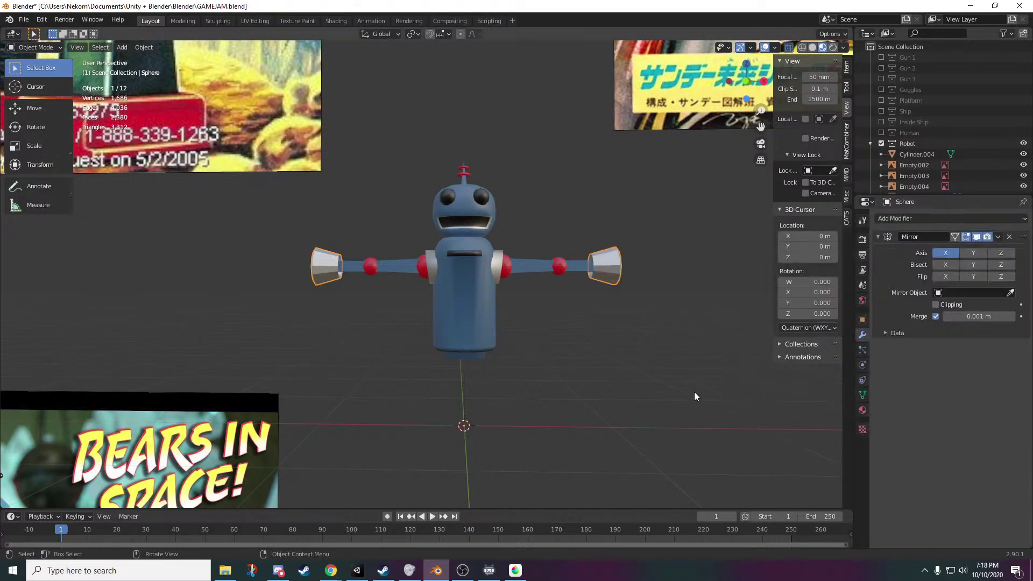
key("Tab")
key("Tab")
middle_click_drag(565, 403, 677, 424)
scroll(608, 424, "up", 4)
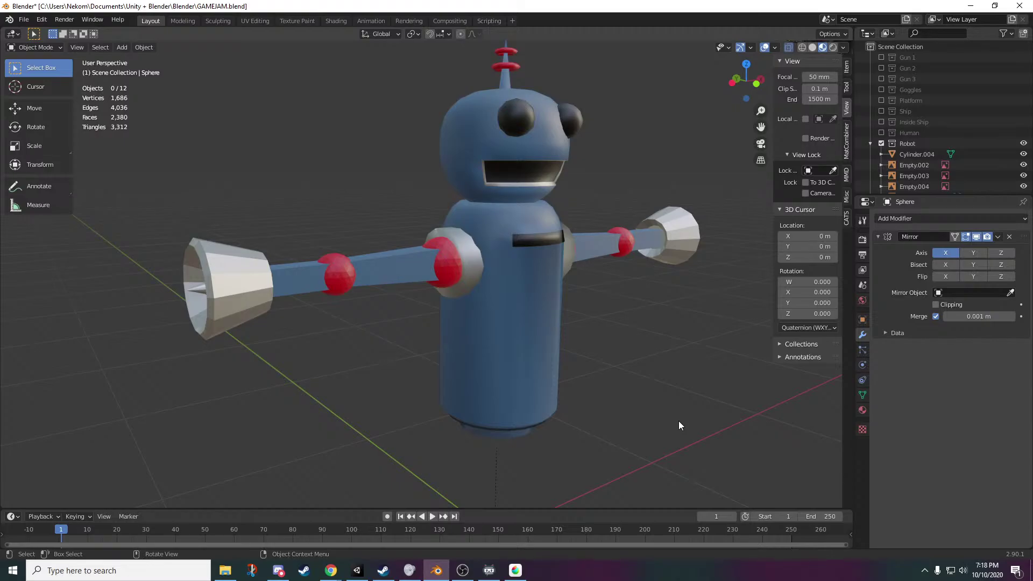
middle_click_drag(679, 421, 603, 364)
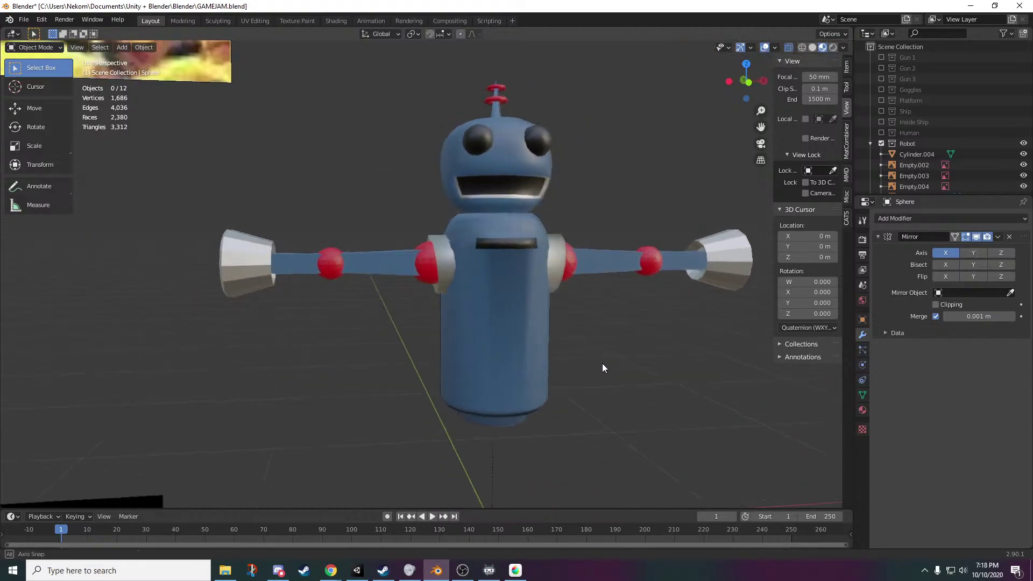
scroll(592, 363, "up", 2)
middle_click_drag(651, 391, 581, 362, "shift")
key("shift+a")
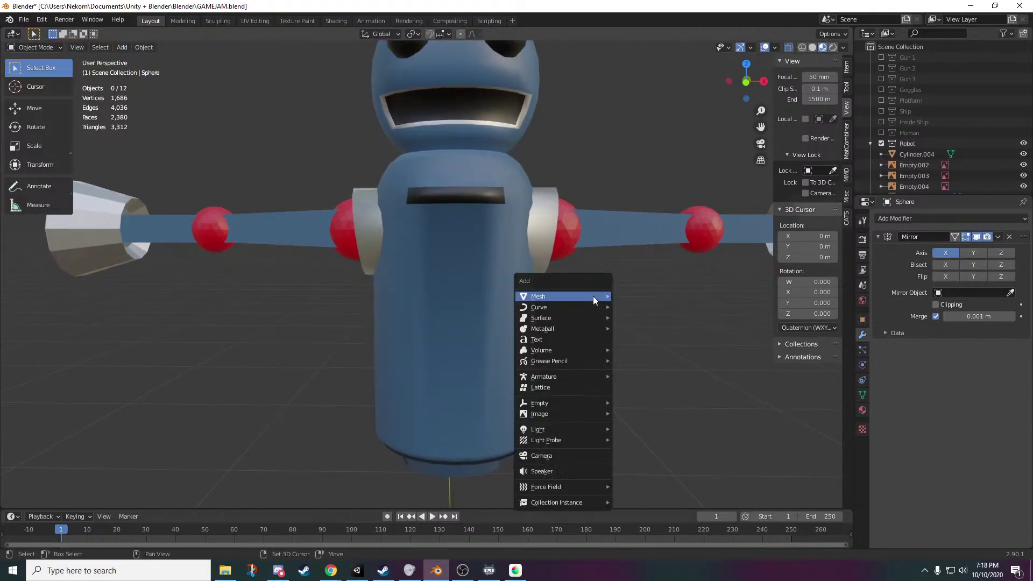
mouse_move(593, 294)
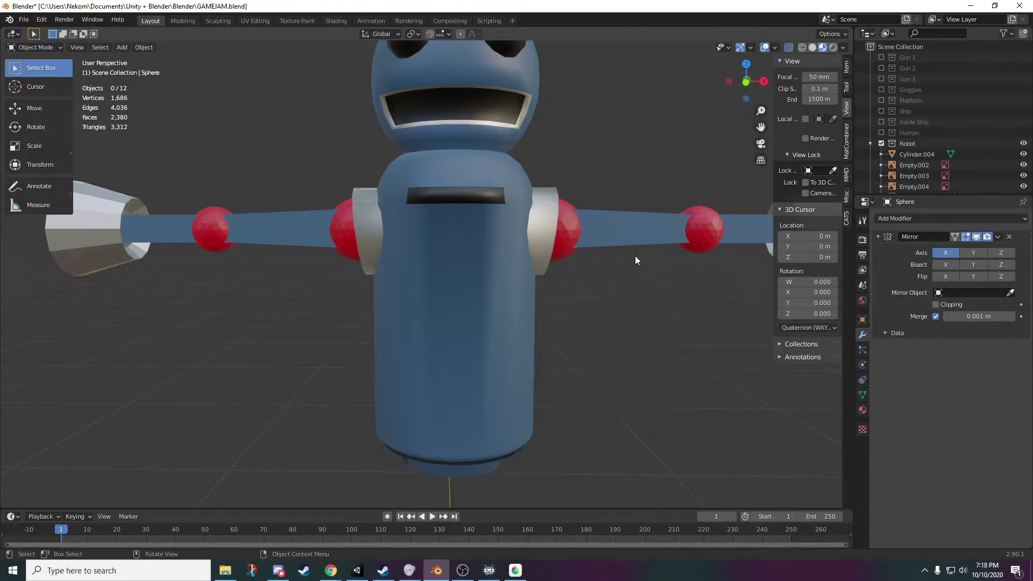
- Edit the robot body and add two single horizontal loop cuts, one at mid-height and one between it and the chest
left_click(465, 194)
scroll(495, 254, "up", 4)
middle_click_drag(517, 267, 557, 333)
key("Tab")
scroll(602, 313, "down", 4)
scroll(566, 353, "up", 3)
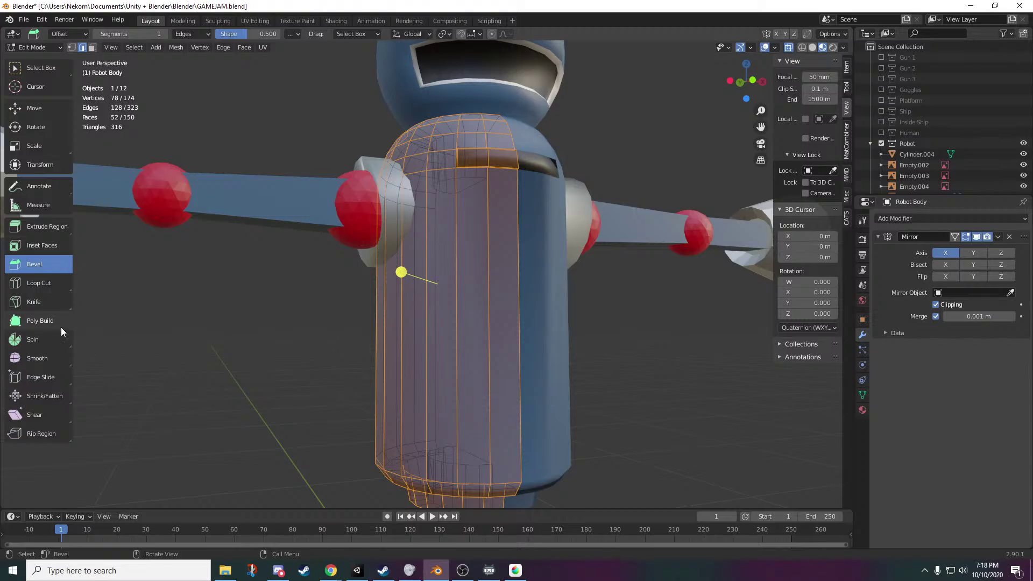
left_click(41, 302)
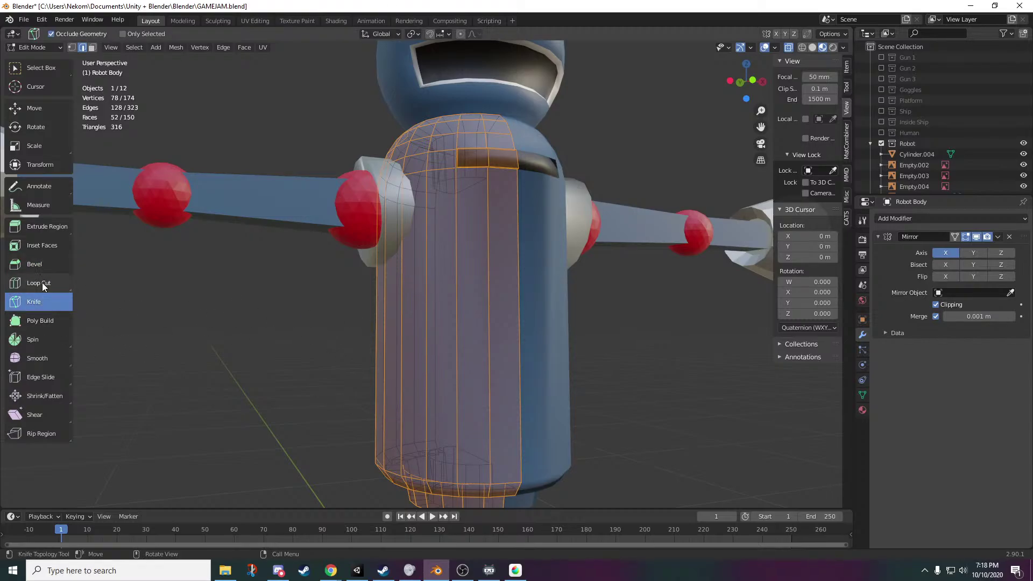
left_click(42, 282)
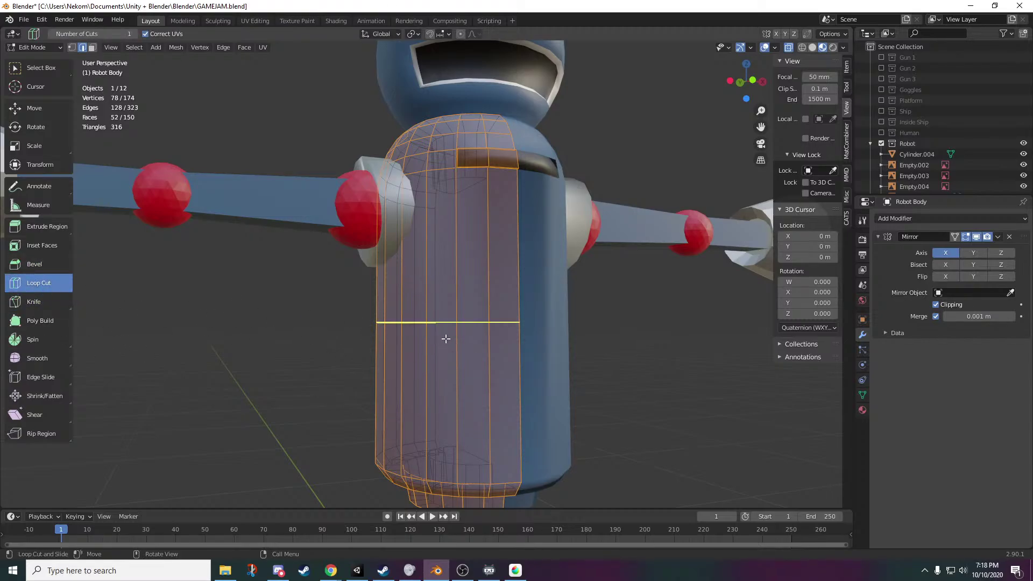
left_click(445, 339)
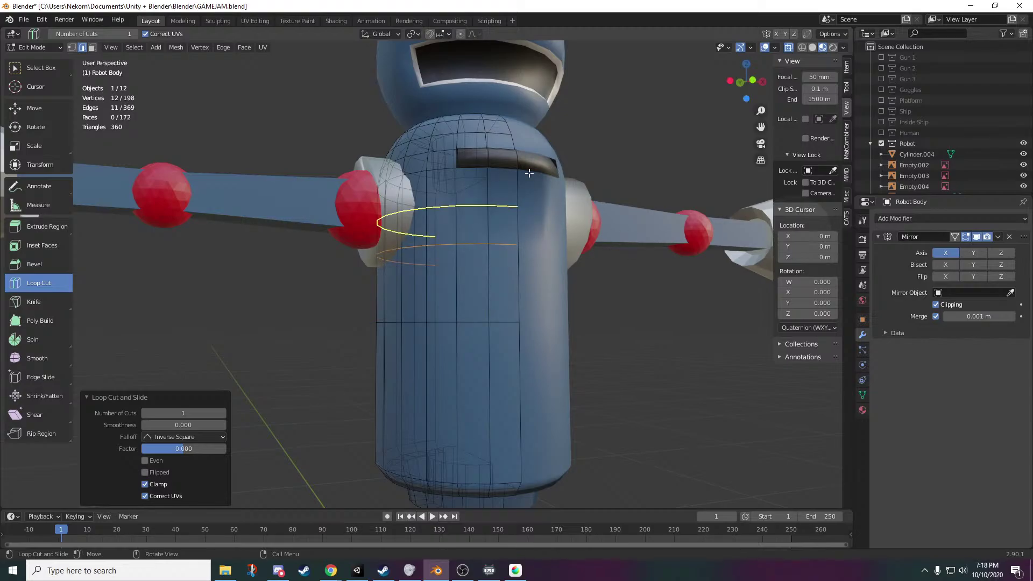
- Move the upper loop cut down about 0.039 m along the Z axis
key("g")
key("z")
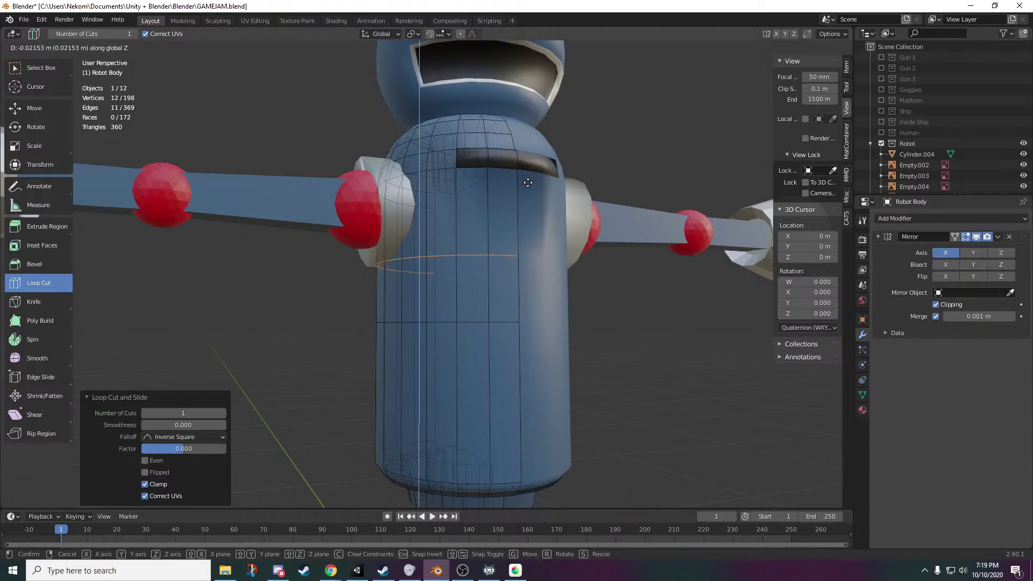
left_click(527, 191)
middle_click_drag(527, 190, 607, 313)
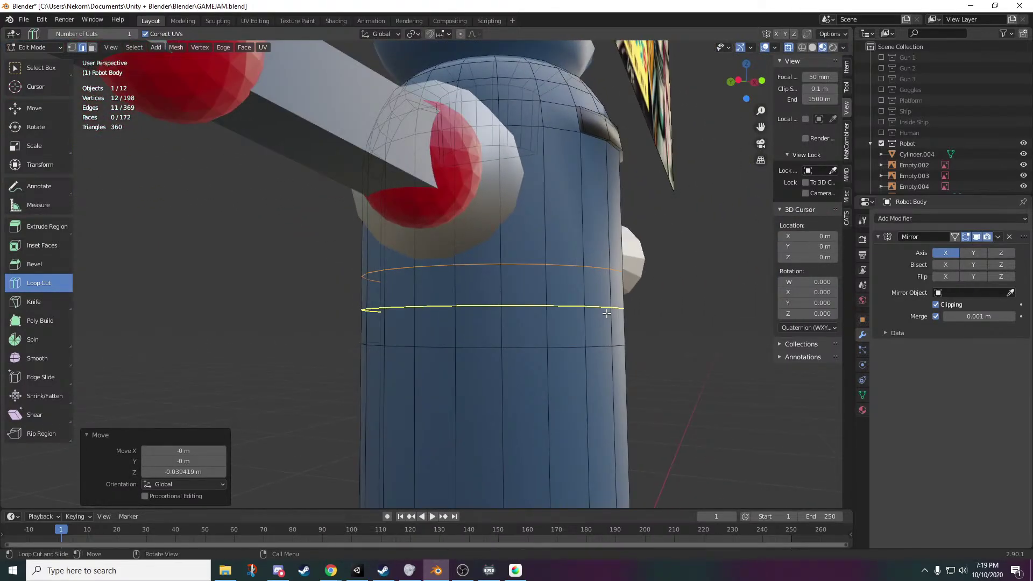
- Try to triangulate the side face between the two new loops below the shoulder and undo it
left_click(40, 74)
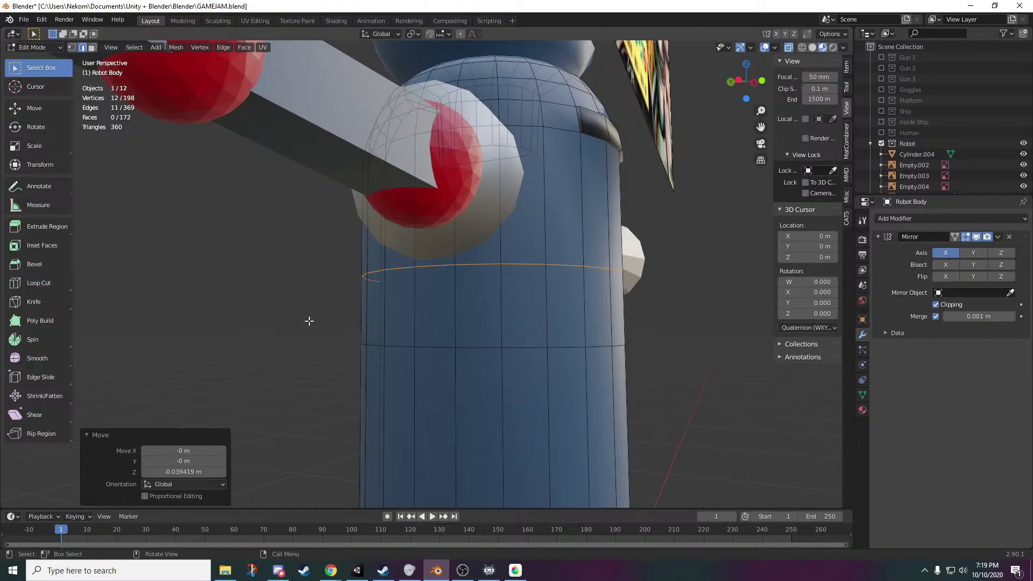
left_click(94, 56)
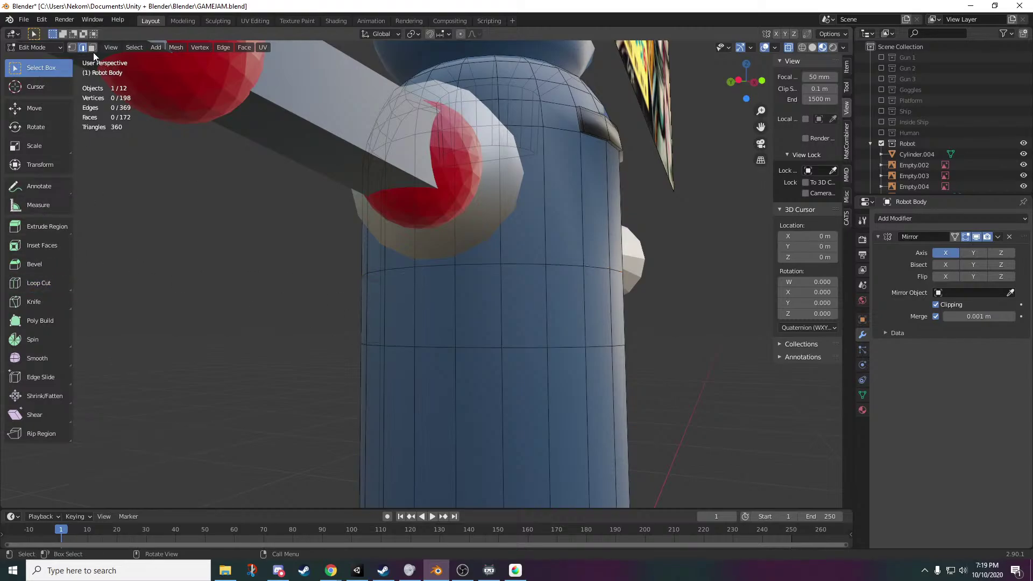
left_click(468, 304)
right_click(468, 305)
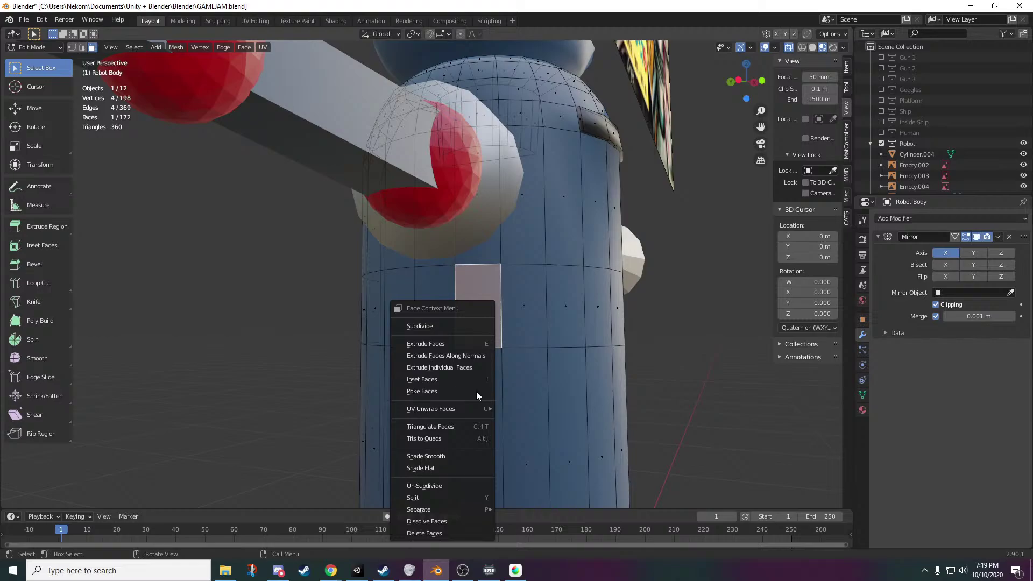
left_click(430, 427)
mouse_move(536, 363)
middle_mouse_down()
mouse_move(520, 362)
mouse_move(530, 366)
middle_mouse_up()
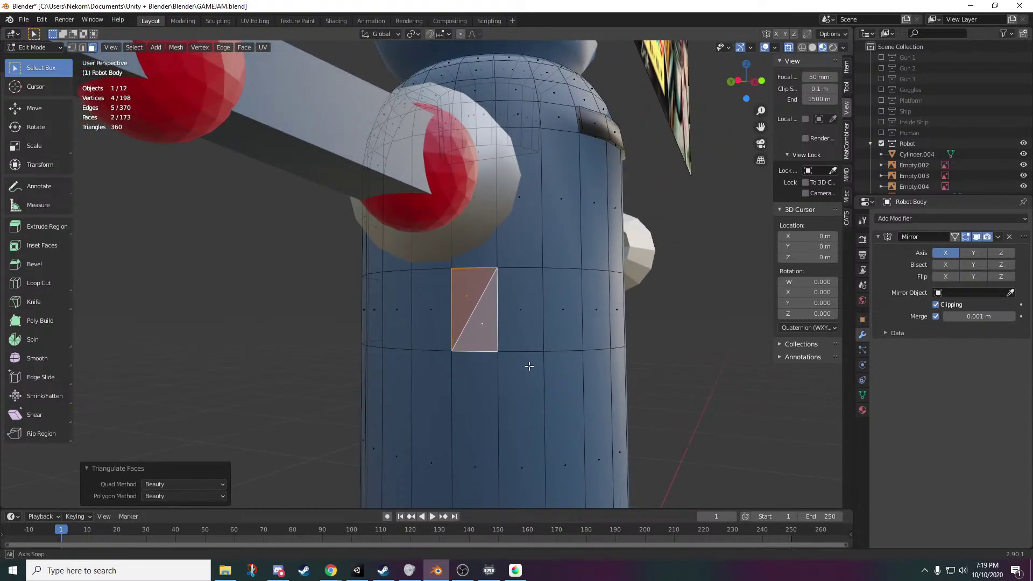
key("ctrl+z")
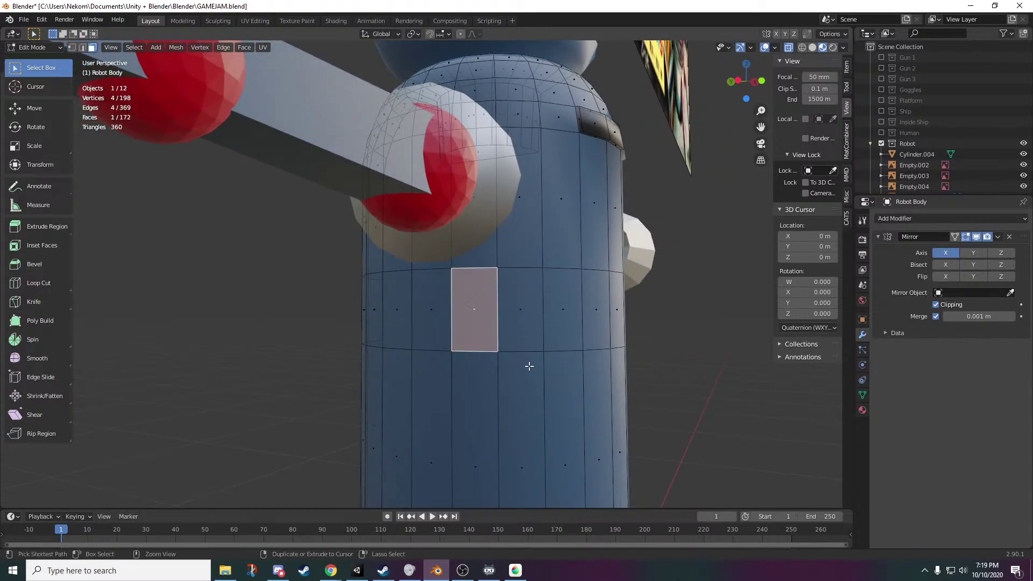
right_click(484, 317)
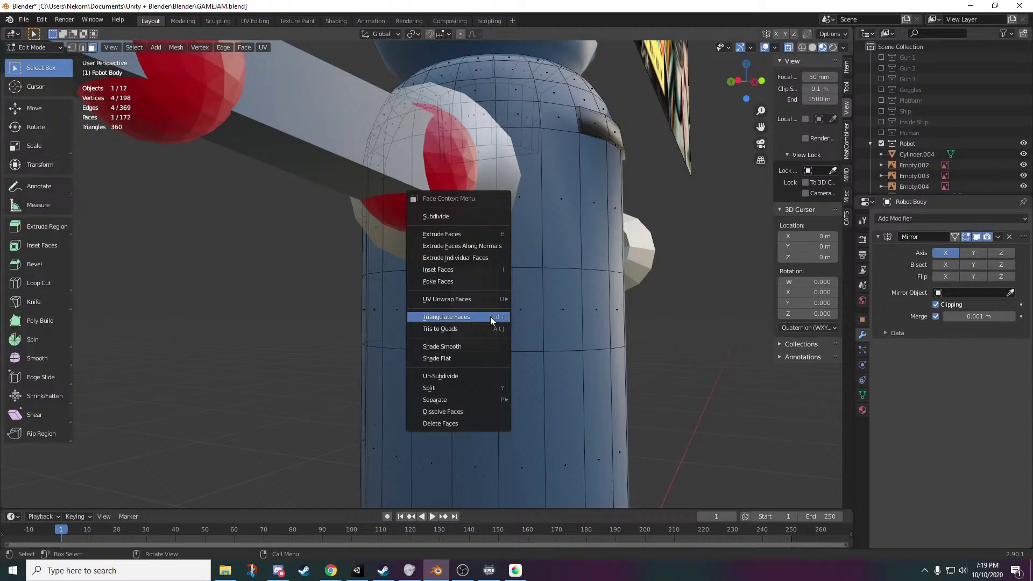
- Add a single horizontal loop cut midway between the two loops below the shoulder
left_click(45, 289)
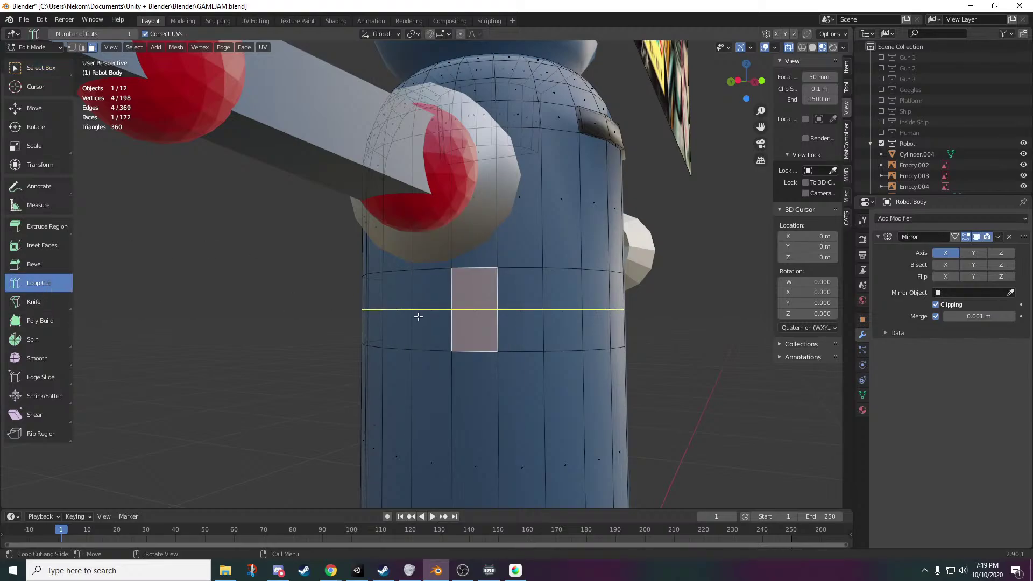
left_click(551, 303)
left_click(38, 65)
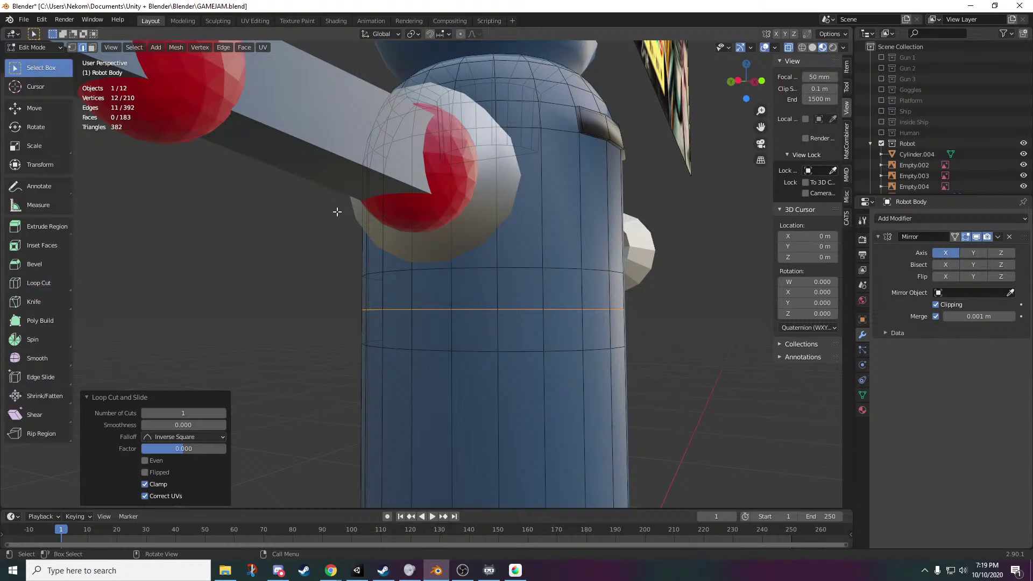
- Try triangulating the two stacked side faces below the shoulder together and undo it
left_click(478, 302)
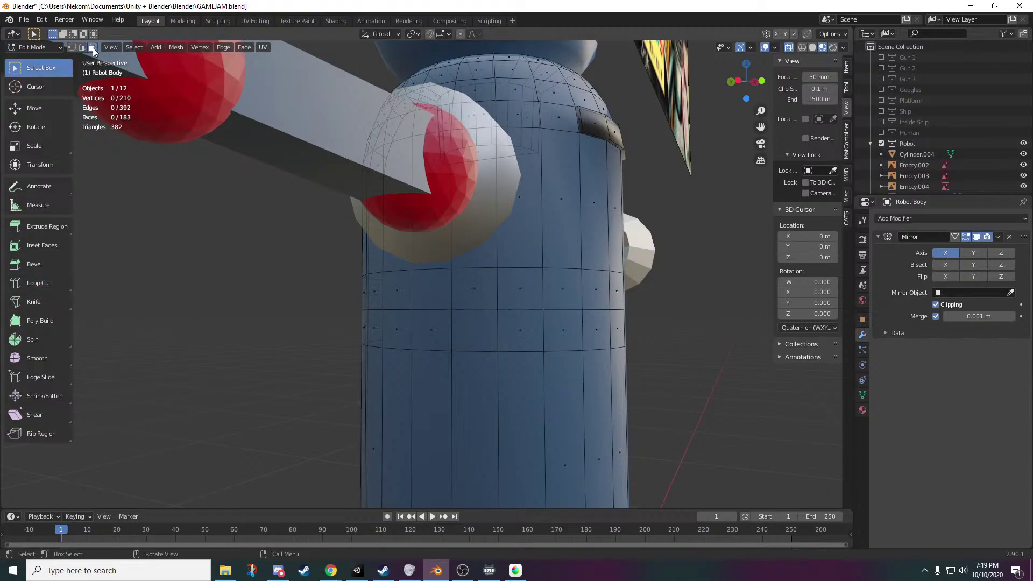
left_click_drag(450, 268, 499, 352)
right_click(489, 340)
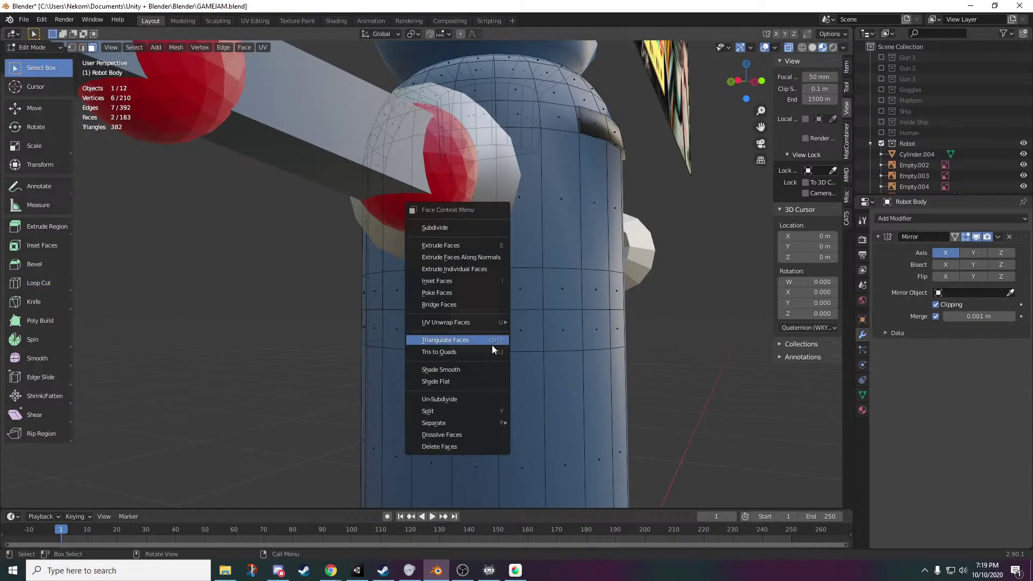
left_click(478, 342)
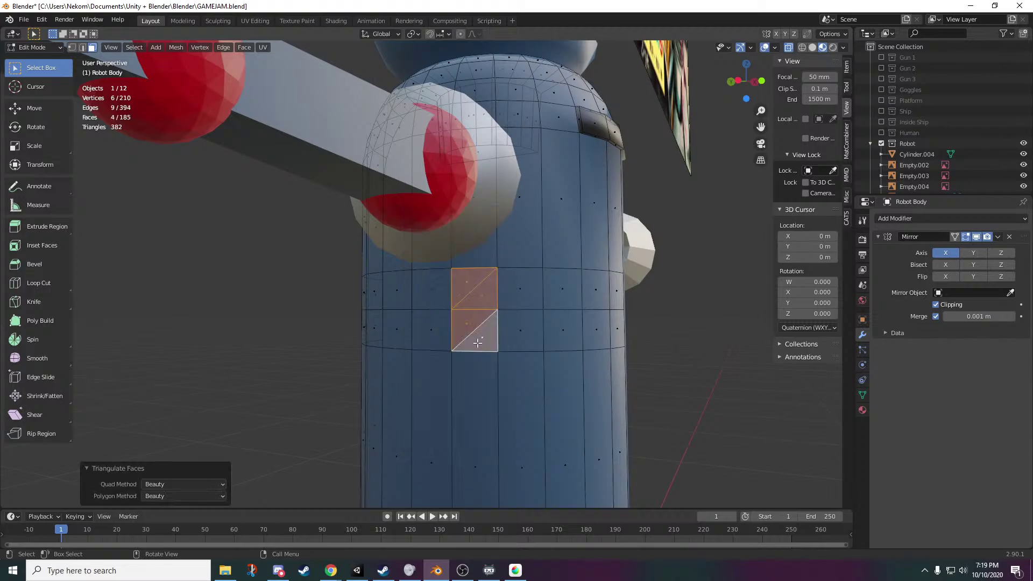
key("ctrl+z")
- Triangulate only the upper of the two stacked side faces below the shoulder
left_click(469, 287)
right_click(479, 292)
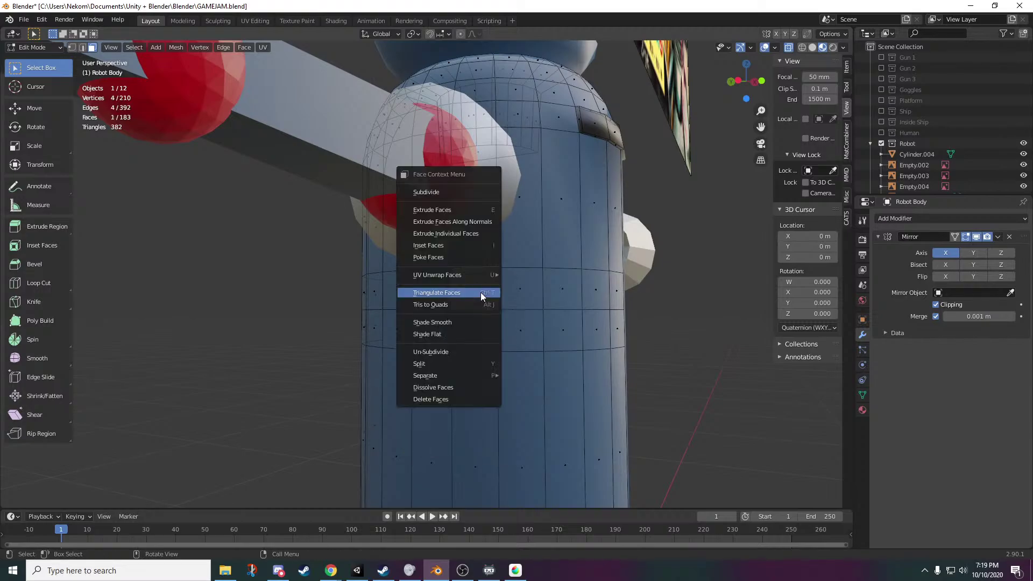
left_click(466, 293)
- Try triangulating the lower of the two stacked side faces on its own and undo it
right_click(486, 331)
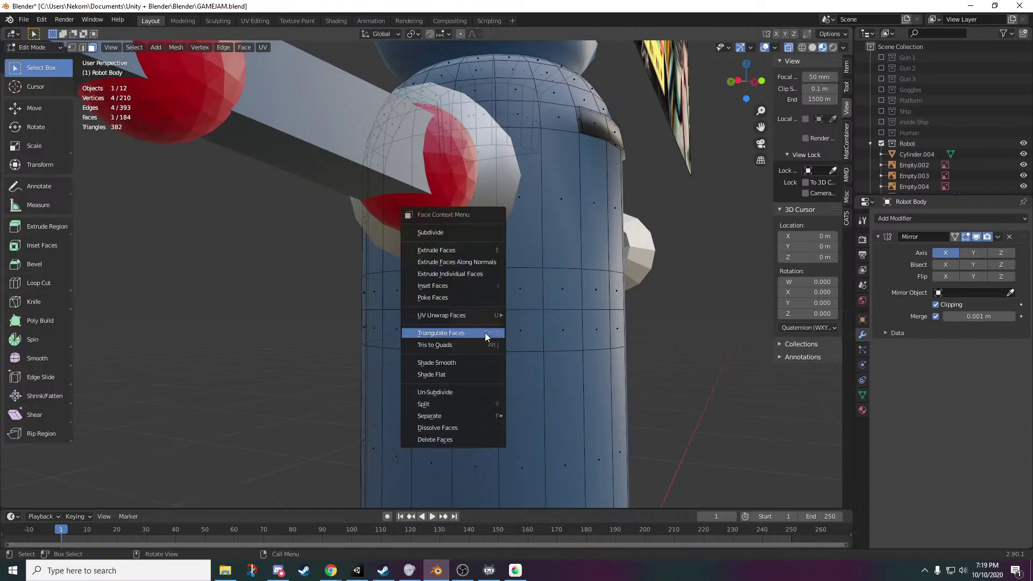
left_click(479, 332)
key("ctrl+z")
scroll(526, 358, "up", 5)
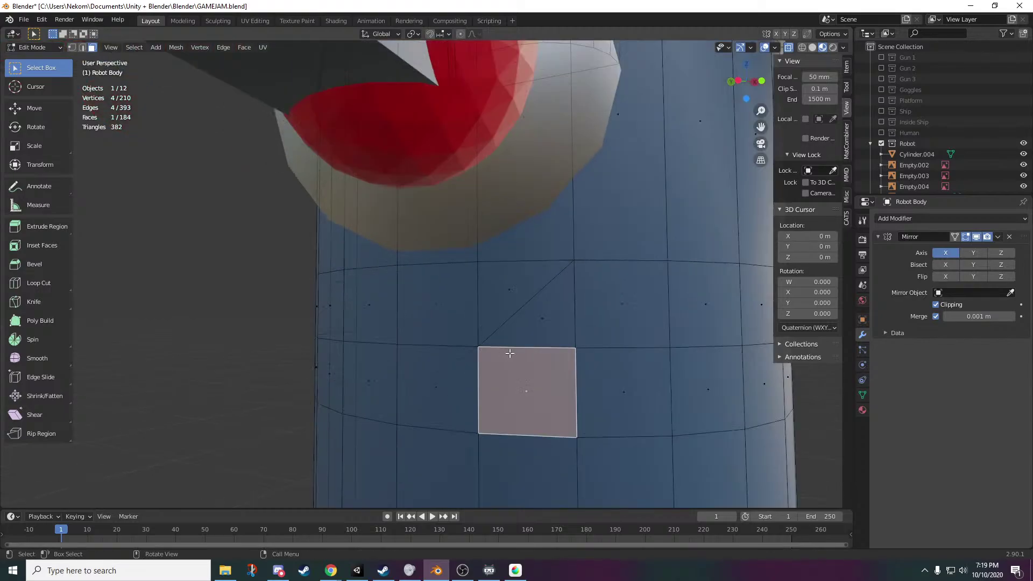
key("Tab")
key("Tab")
middle_click_drag(514, 355, 385, 255)
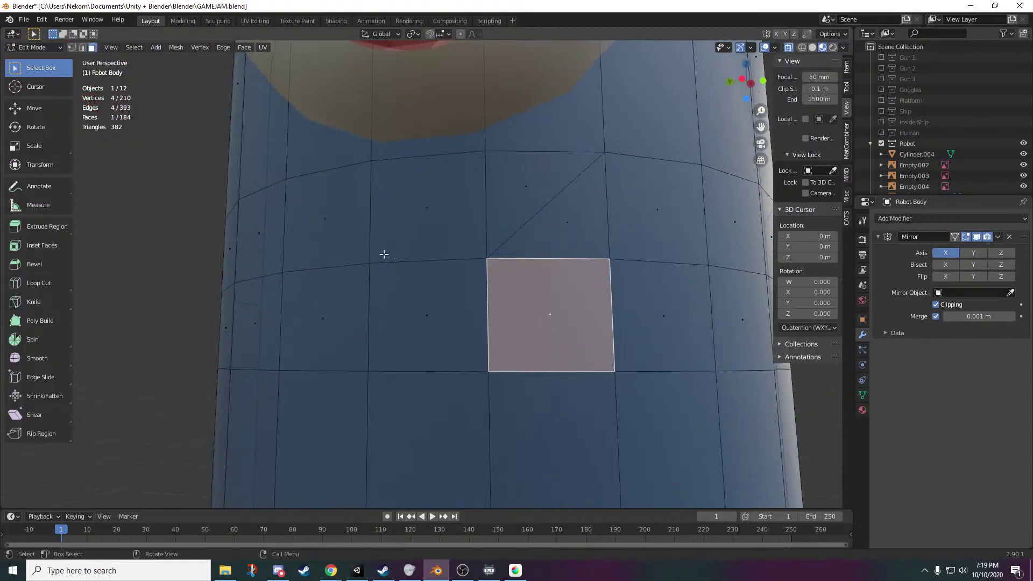
- Knife a diagonal across the lower side face, from the upper face's diagonal end to the opposite bottom corner
key("1")
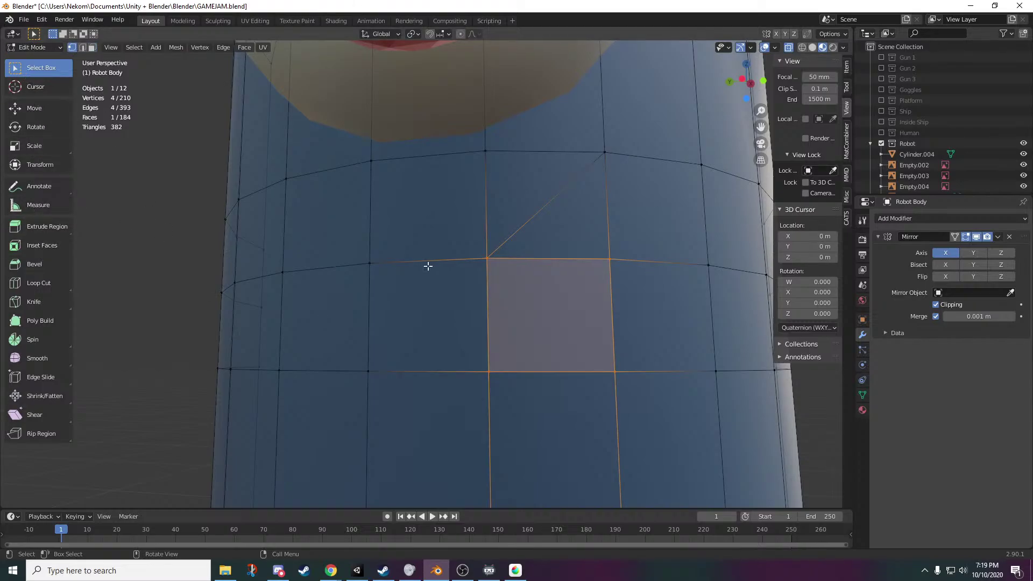
left_click(480, 256)
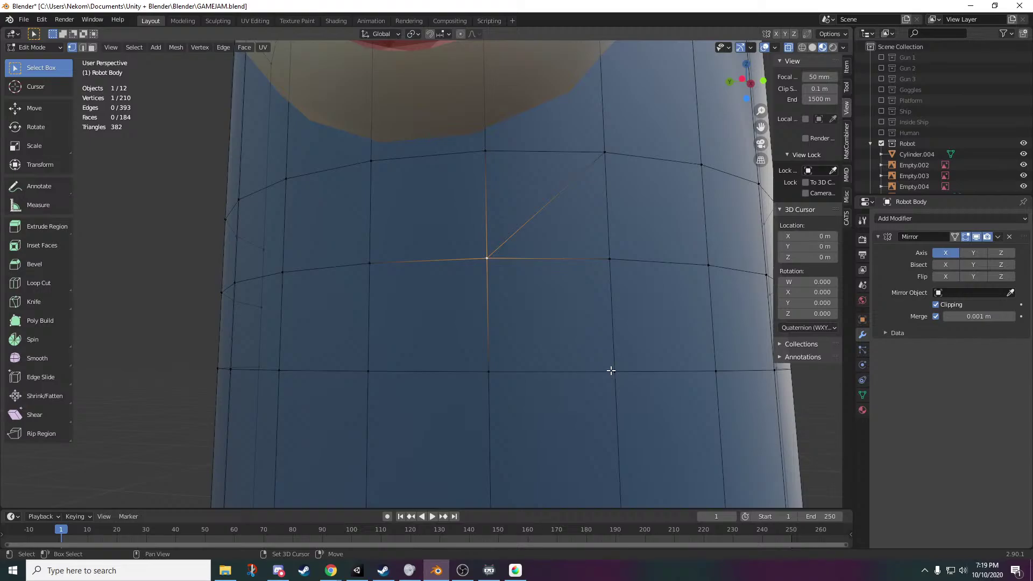
left_click(612, 371, "shift")
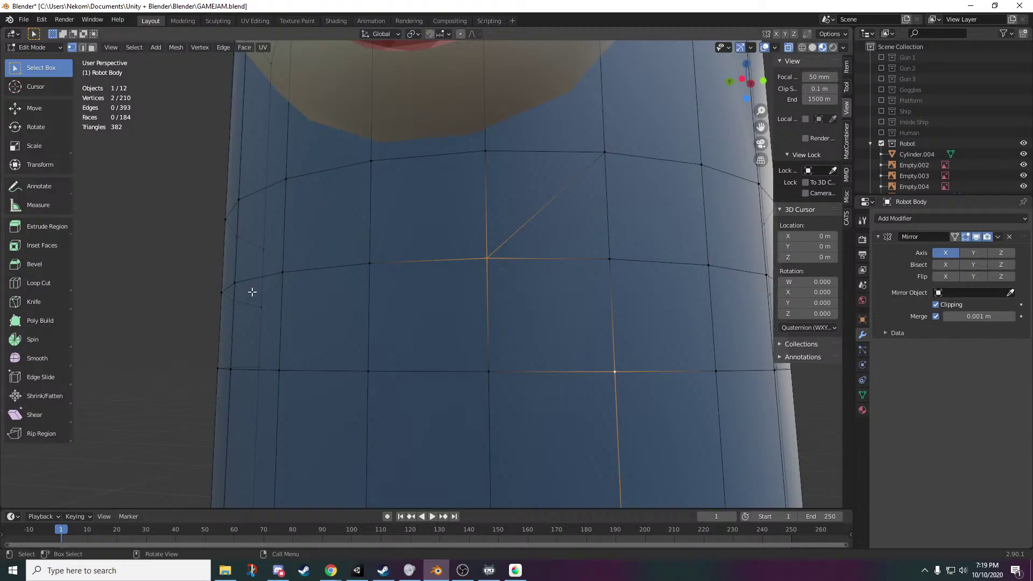
left_click(34, 300)
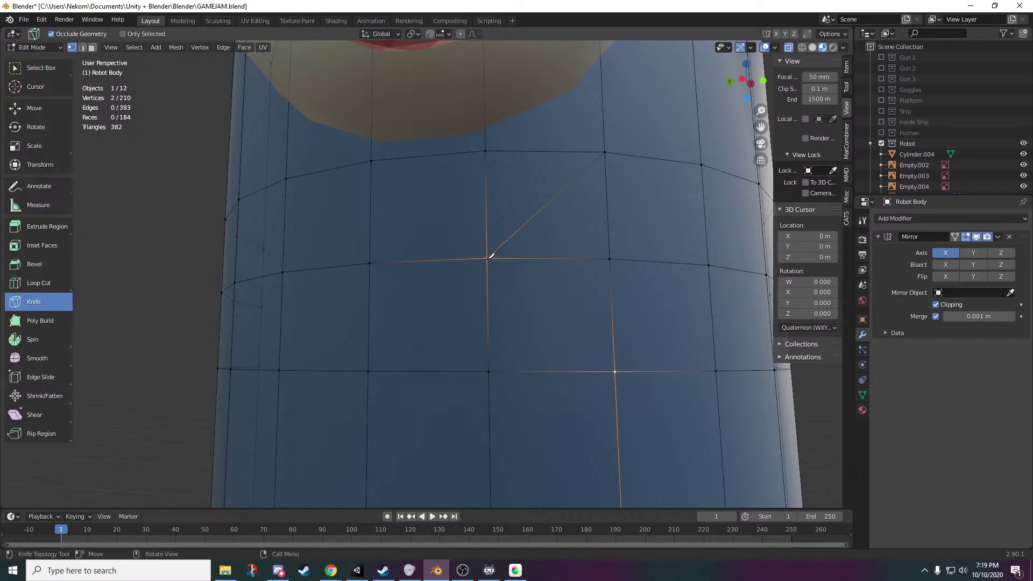
left_click(487, 257)
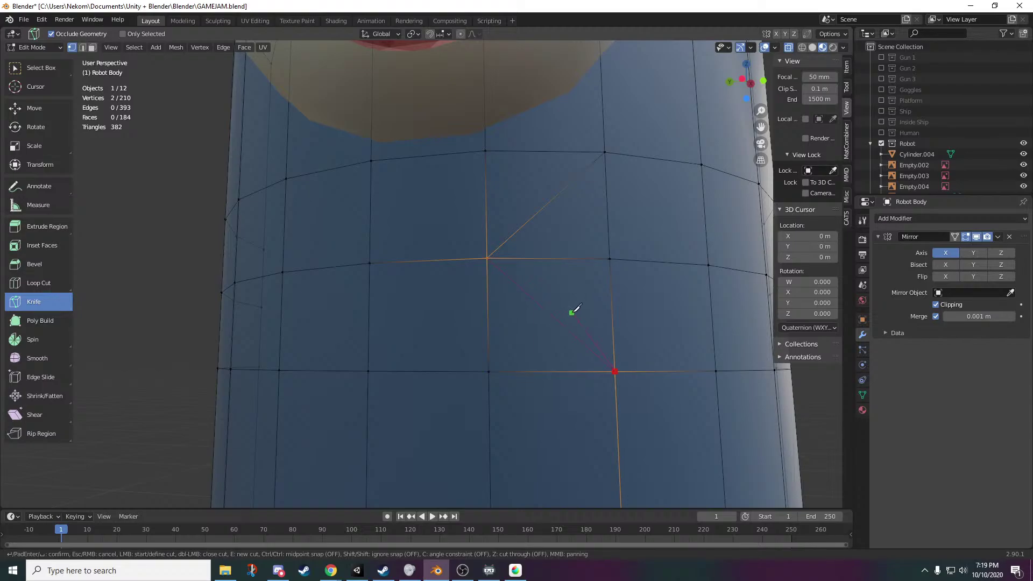
key("Return")
left_click(43, 74)
- Apply Merge At Center to each of the two end vertices of the knife-cut diagonal
left_click(457, 276)
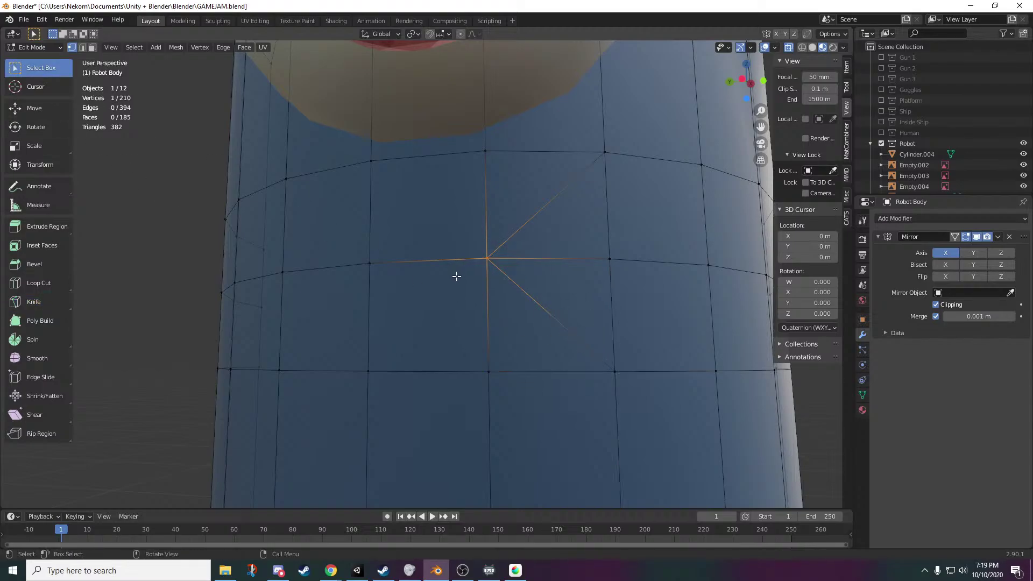
key("m")
left_click(459, 276)
left_click(614, 371)
key("m")
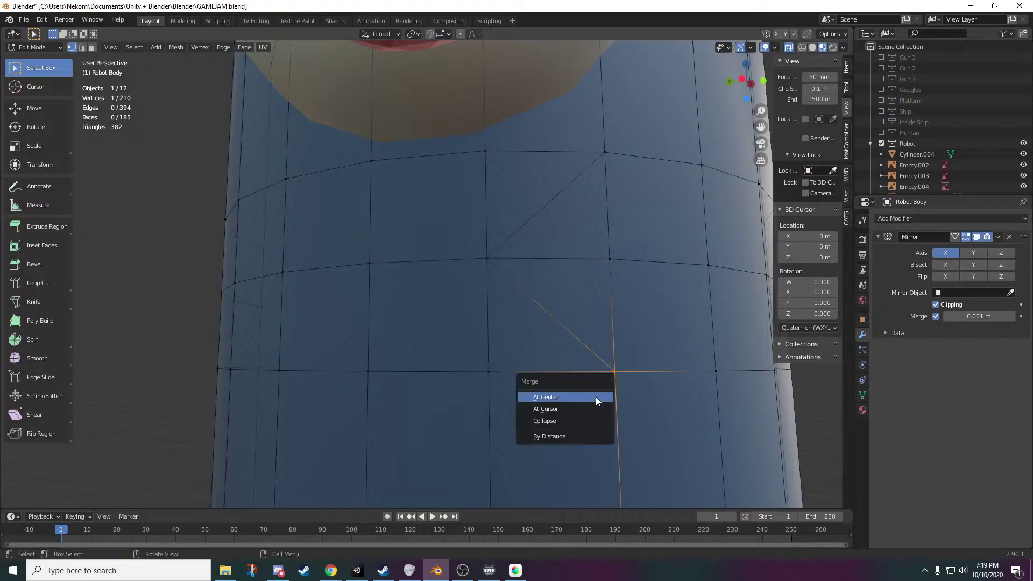
left_click(587, 399)
scroll(459, 367, "down", 2)
middle_click_drag(452, 375, 492, 381)
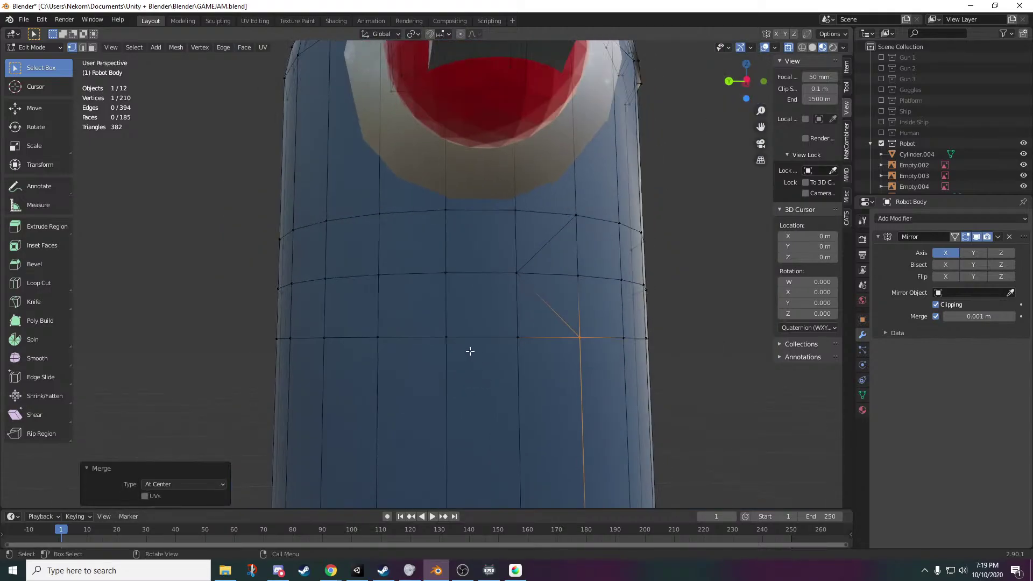
- Merge At Center each of the three columns of stacked loop vertices on the body's side below the shoulder
left_click_drag(454, 204, 423, 381)
key("m")
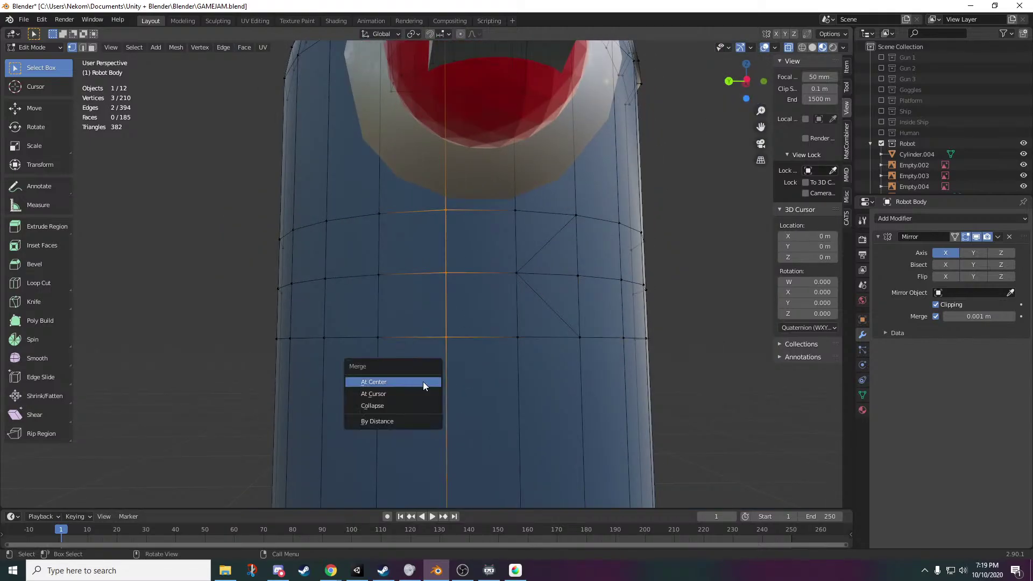
left_click(423, 382)
middle_click_drag(423, 382, 432, 377)
left_click_drag(446, 196, 410, 350)
key("m")
left_click(411, 351)
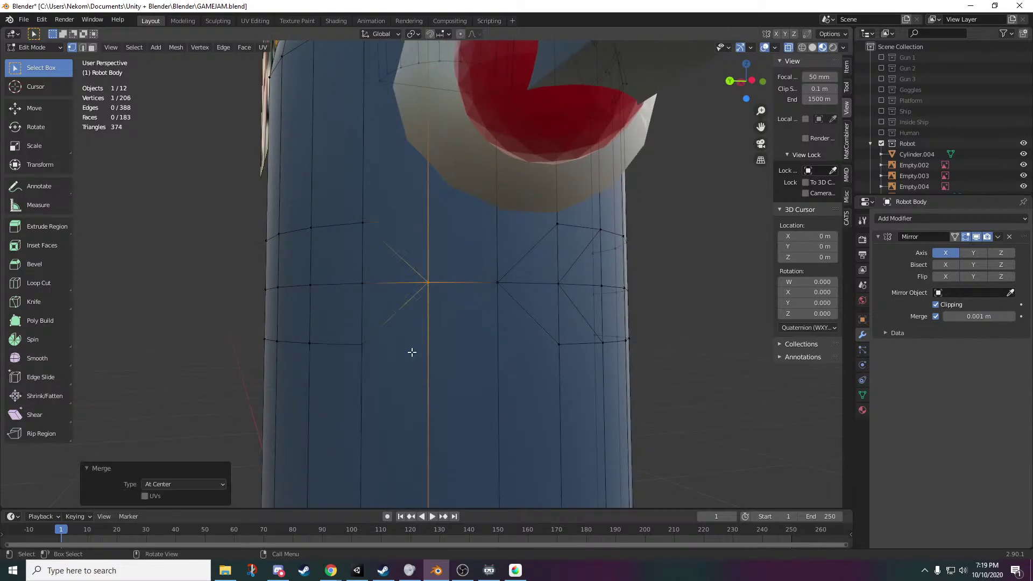
left_click_drag(382, 161, 337, 399)
key("m")
left_click(337, 399)
- Merge At Center each of the three remaining columns of stacked loop vertices on the back of the body
middle_click_drag(337, 399, 434, 224)
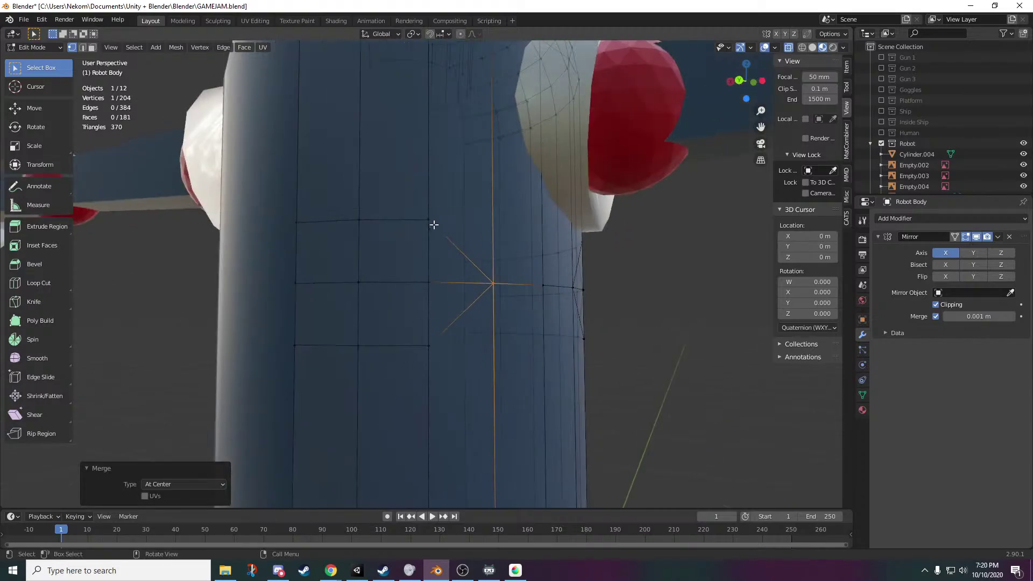
left_click_drag(439, 195, 405, 409)
key("m")
left_click(405, 409)
left_click_drag(365, 192, 357, 441)
key("m")
left_click(357, 441)
left_click_drag(305, 208, 276, 386)
key("m")
left_click(275, 386)
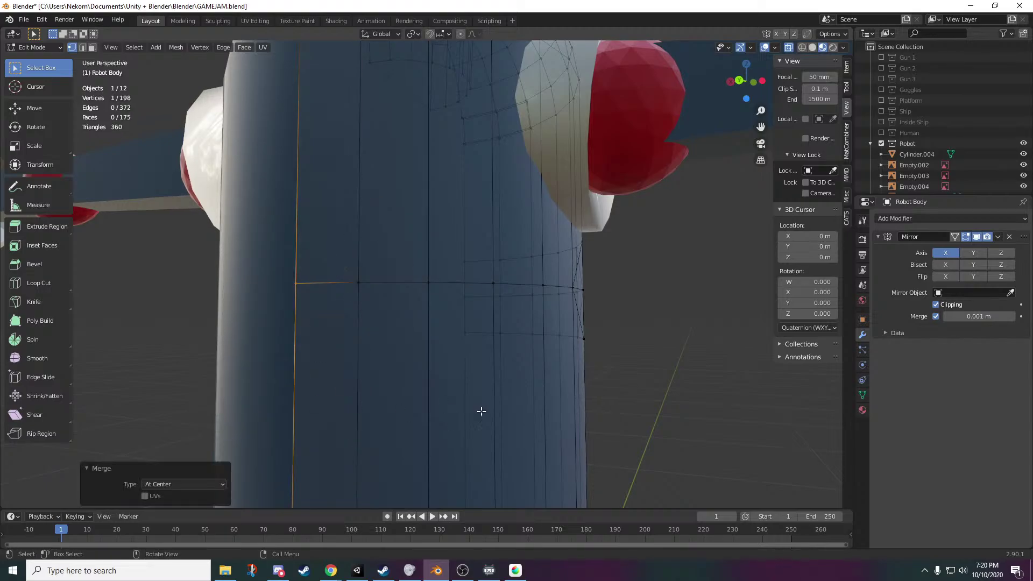
- Shorten the pointed face band toward the chest by merging its two rearmost vertex columns At Center, one column at a time
middle_click_drag(480, 410, 377, 411)
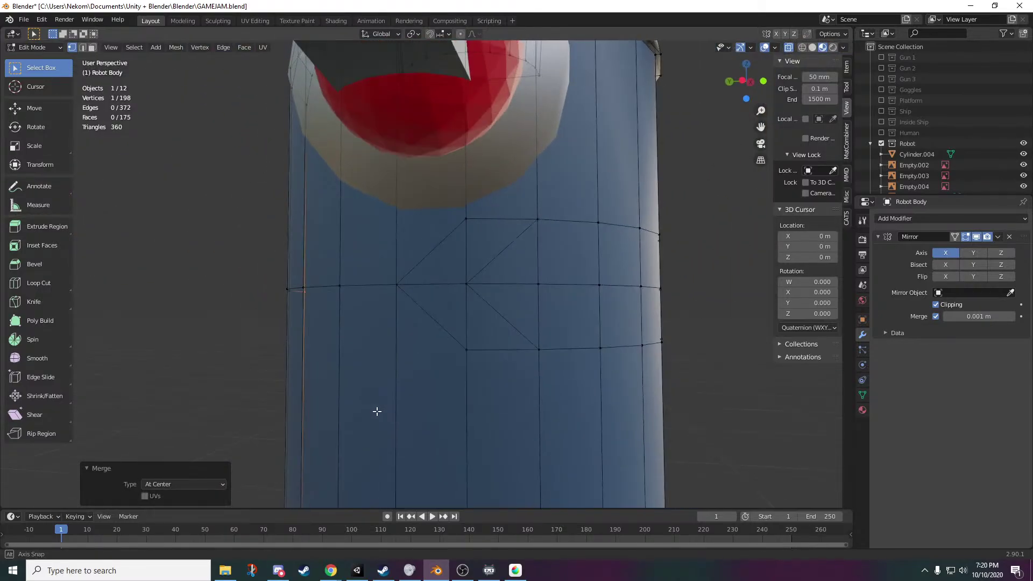
left_click_drag(480, 214, 457, 383)
key("m")
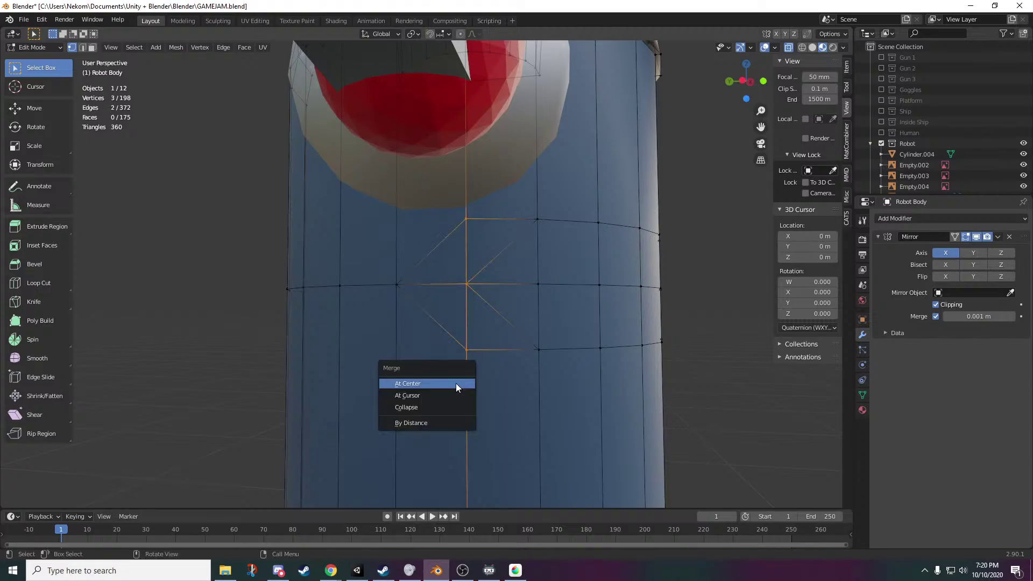
left_click(456, 384)
middle_click_drag(478, 384, 500, 399)
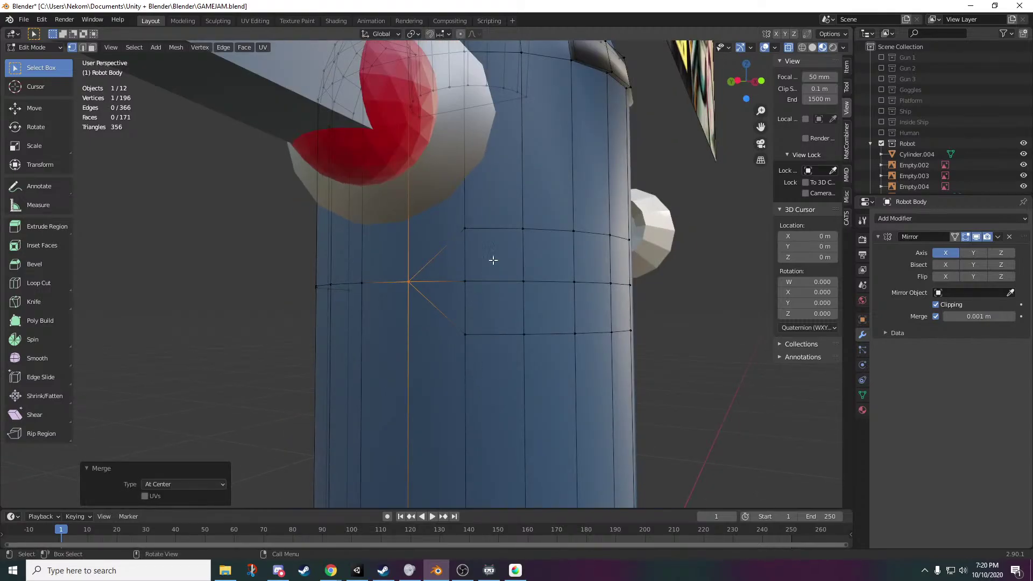
left_click_drag(489, 215, 448, 409)
key("m")
left_click(448, 409)
- Select all vertices of the pointed chest band and its loop, and move them up about 0.05 m along Z
middle_click_drag(489, 409, 613, 256)
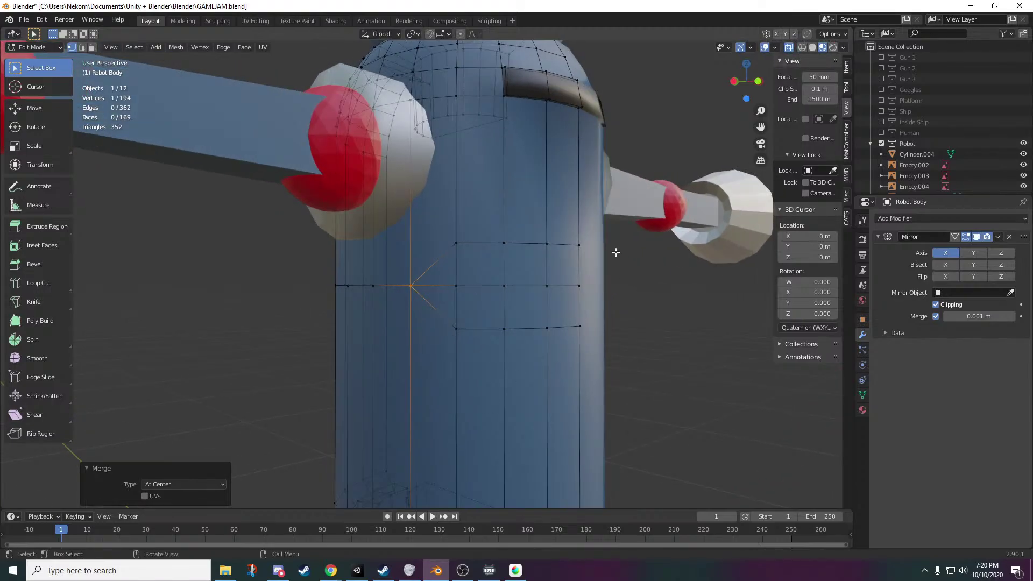
left_click_drag(609, 230, 253, 401)
middle_click_drag(459, 369, 547, 364)
key("g")
key("z")
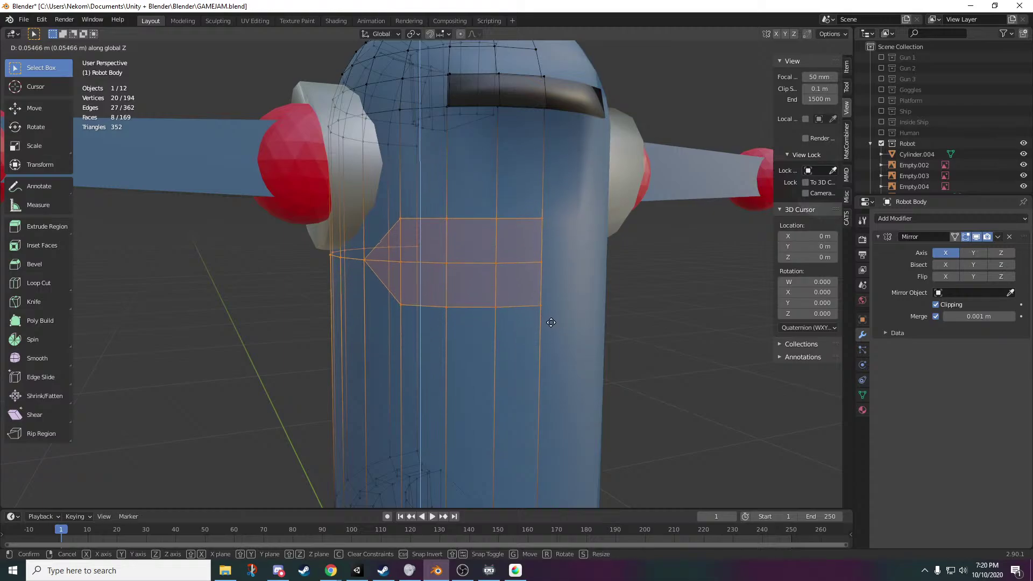
left_click(543, 331)
- Extrude the six rectangular front faces of the chest band outward about 0.023 m, leaving out the triangular end
middle_click_drag(472, 366, 168, 199)
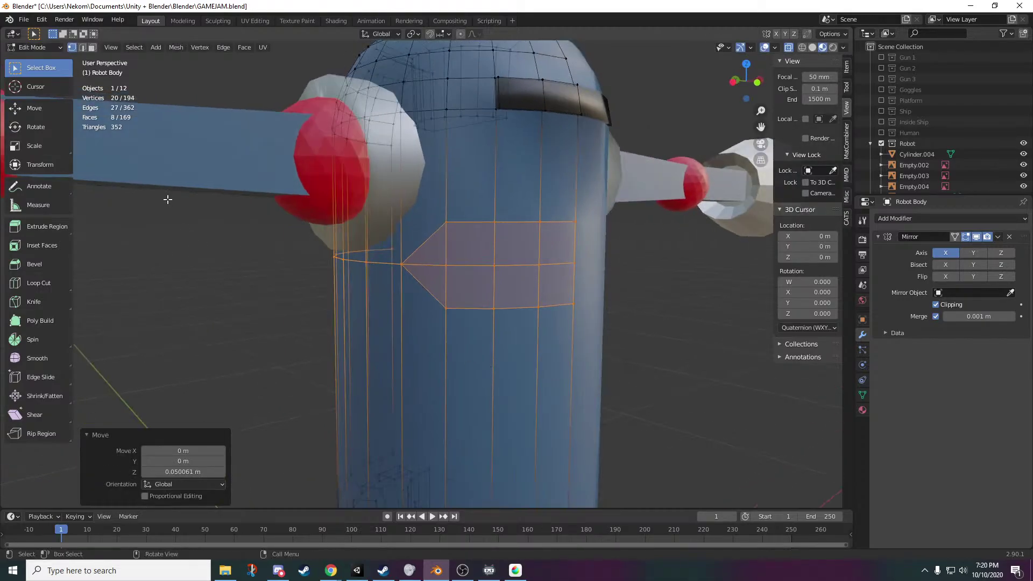
left_click(92, 47)
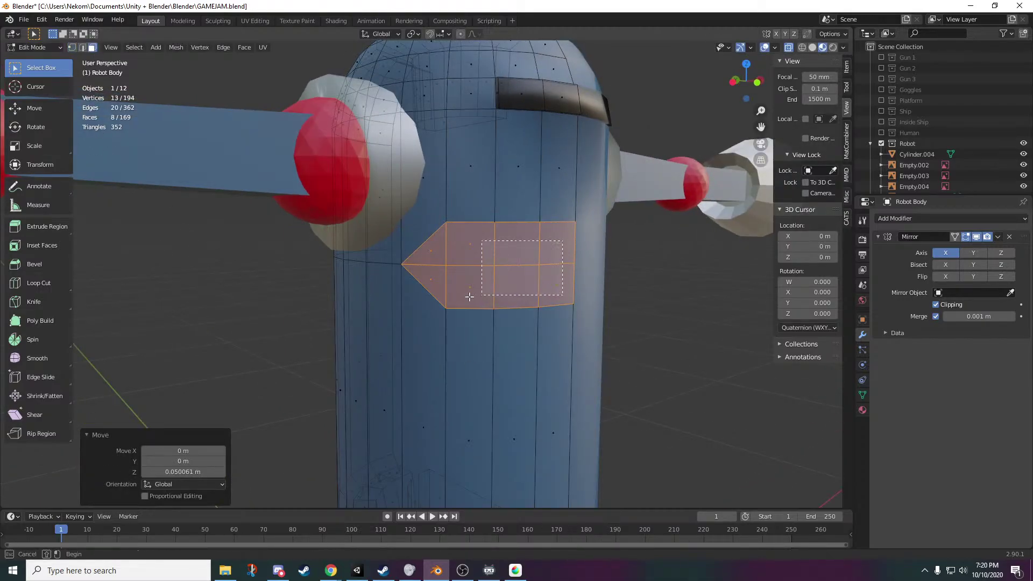
left_click_drag(469, 297, 469, 297)
middle_click_drag(521, 314, 560, 318)
key("e")
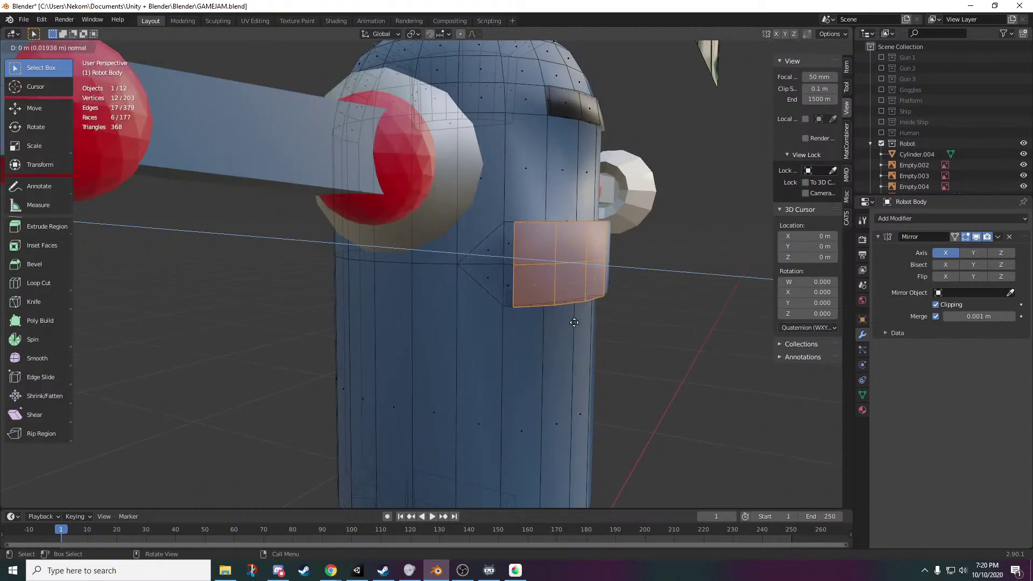
left_click(574, 323)
middle_click_drag(641, 339, 577, 383)
middle_click_drag(550, 381, 520, 381)
scroll(512, 380, "up", 2)
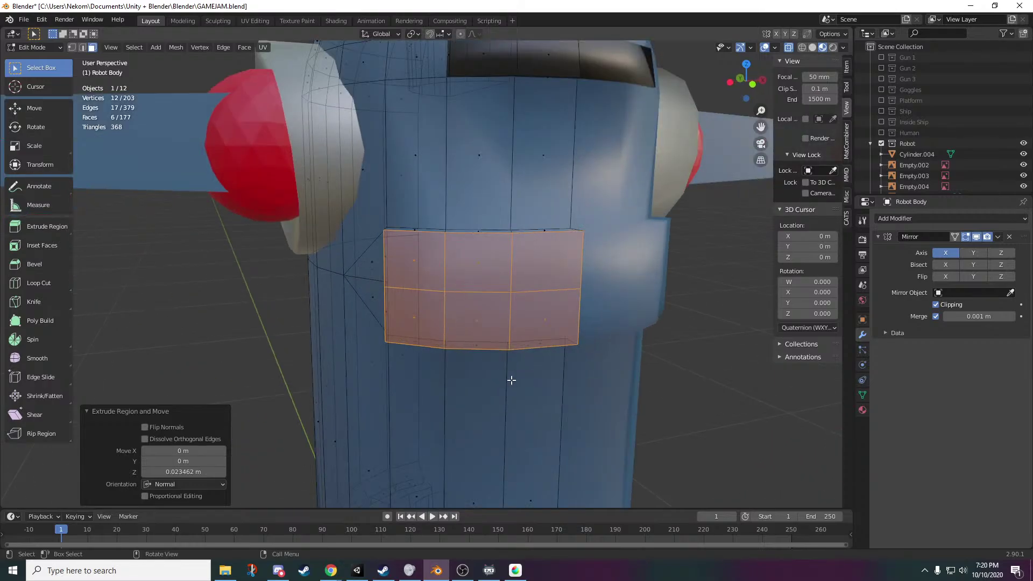
- Try a recess in the chest panel by extruding its faces scaled to 0.913 and extruding them again inward
key("e")
key("s")
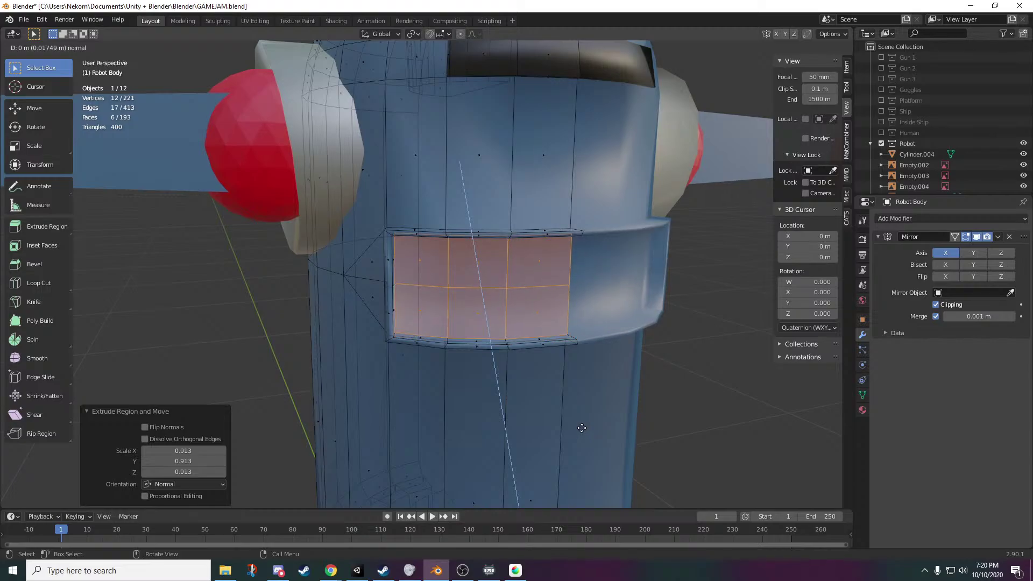
scroll(564, 436, "down", 2)
key("Tab")
middle_click_drag(540, 425, 536, 365)
- Try moving the recessed chest panel faces deeper into the body along Y and check the shape in Object Mode
key("Tab")
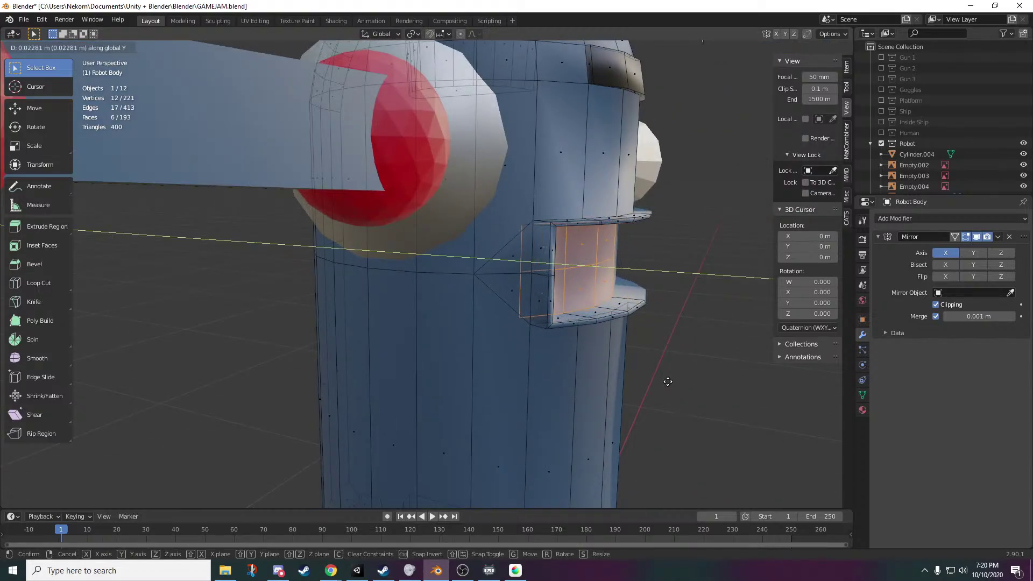
left_click(591, 358)
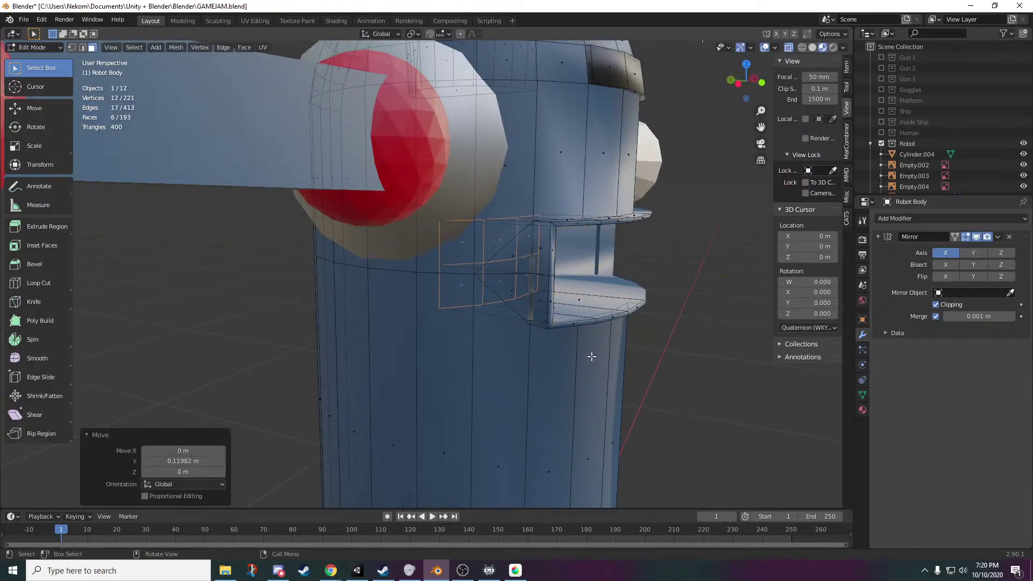
middle_click_drag(590, 357, 497, 434)
left_click(576, 414)
key("Tab")
key("Tab")
key("Tab")
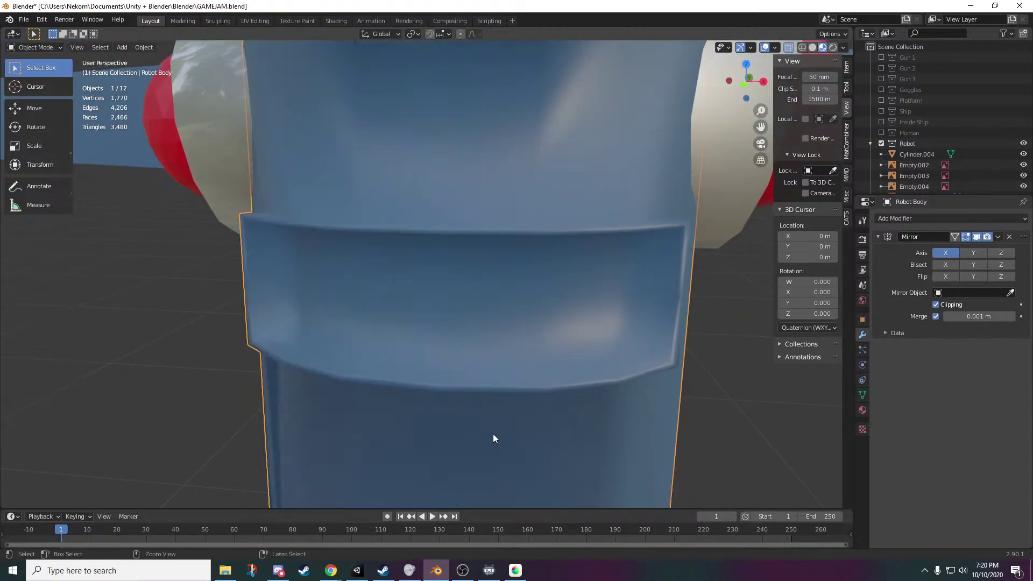
- Undo the recess moves and the inset extrusion, returning to the plain raised chest panel
key("Tab")
key("ctrl+z")
key("ctrl+z")
key("ctrl+z")
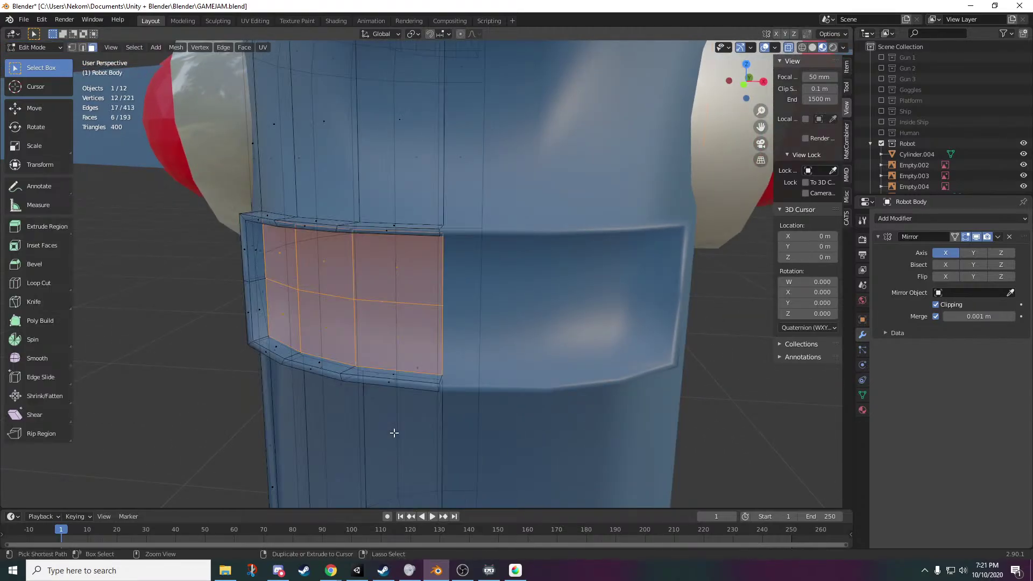
middle_click_drag(394, 433, 463, 399)
key("Tab")
key("Tab")
key("Tab")
key("Tab")
key("Tab")
scroll(559, 397, "down", 2)
middle_click_drag(579, 402, 549, 391)
key("Tab")
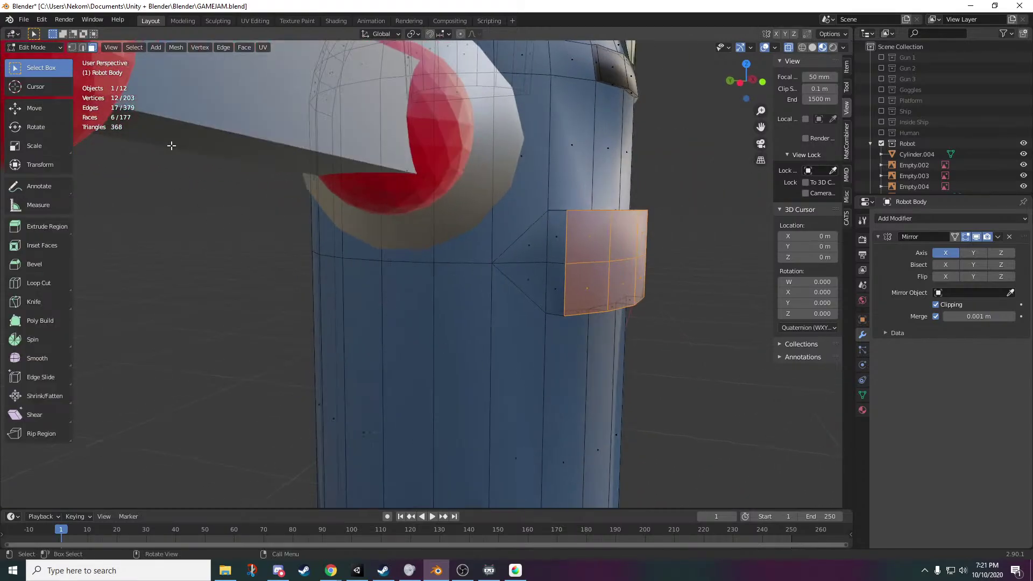
- Select the border edges of the black slot on the upper chest and mark them sharp
middle_click_drag(242, 224, 566, 244)
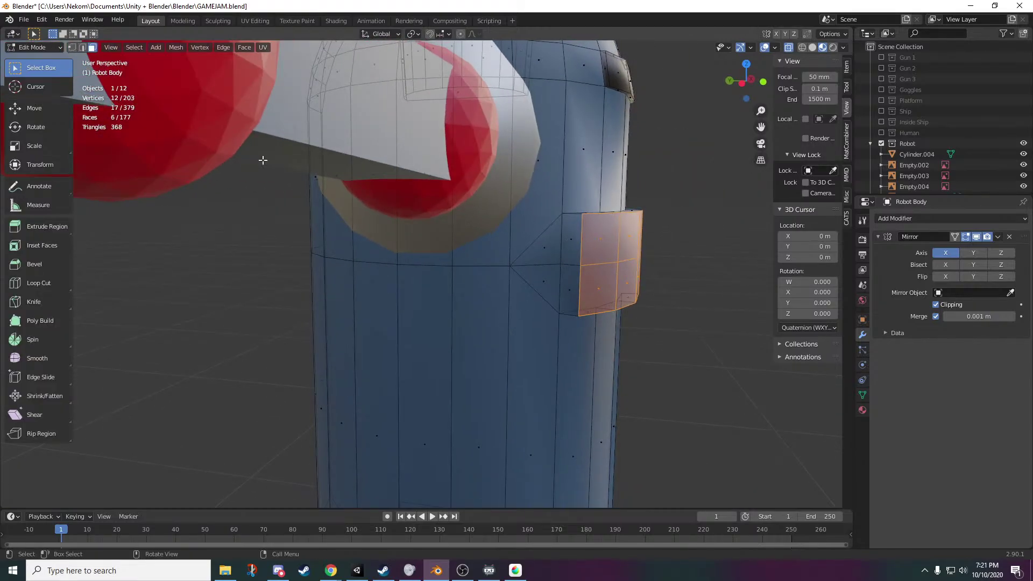
middle_click_drag(598, 86, 465, 303, "shift")
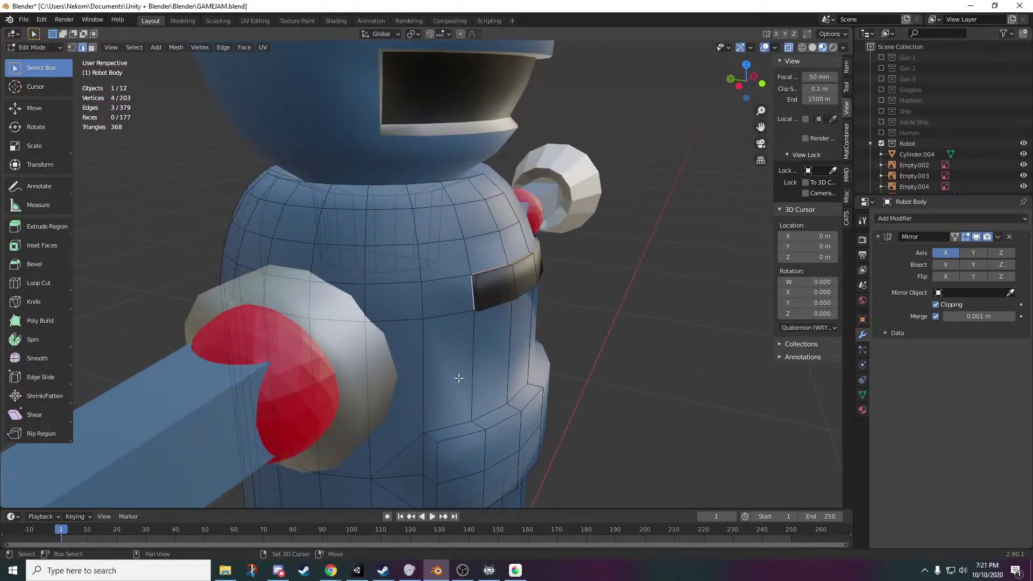
middle_click_drag(458, 379, 446, 257)
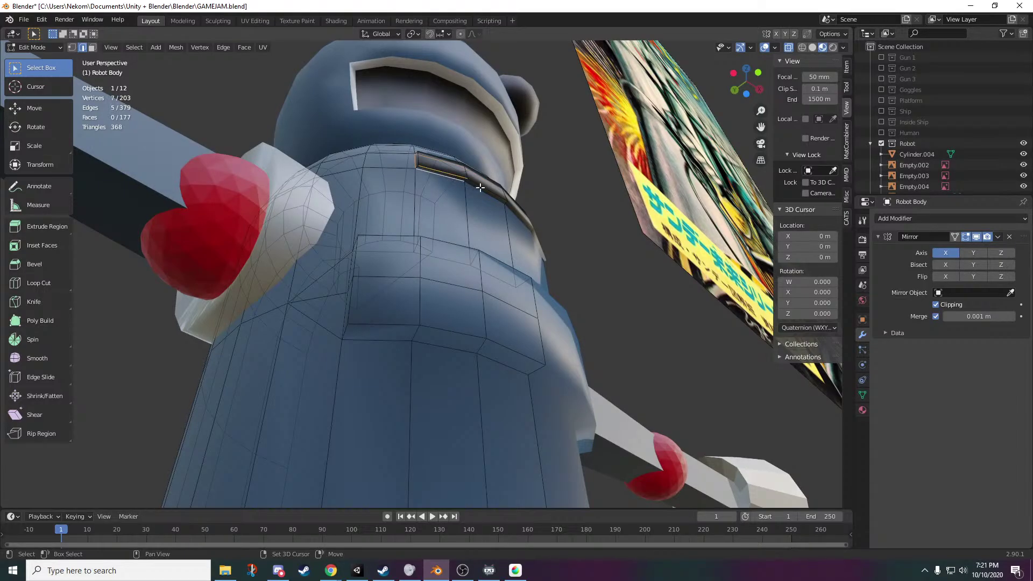
middle_click_drag(482, 190, 514, 284)
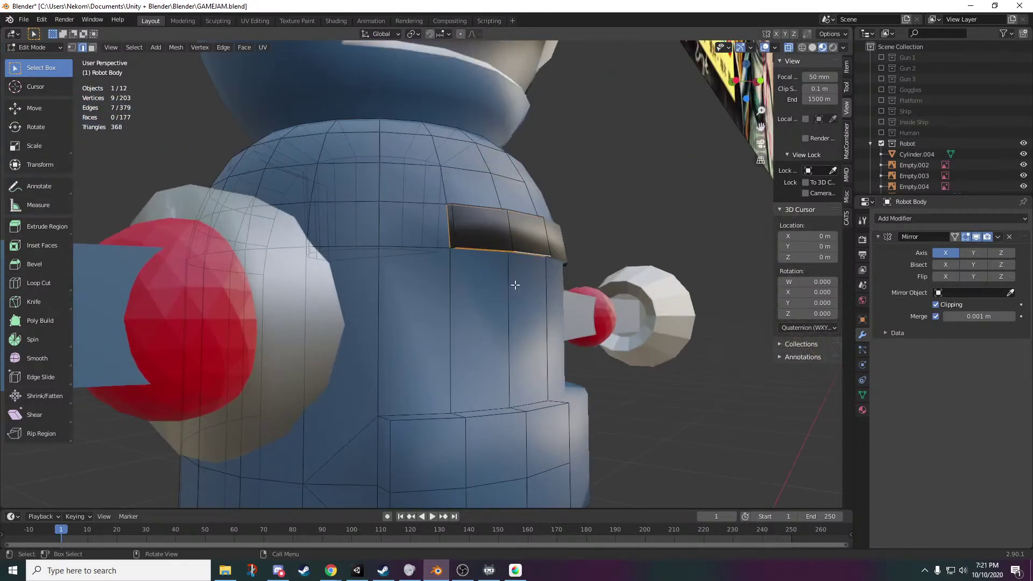
scroll(487, 215, "up", 3)
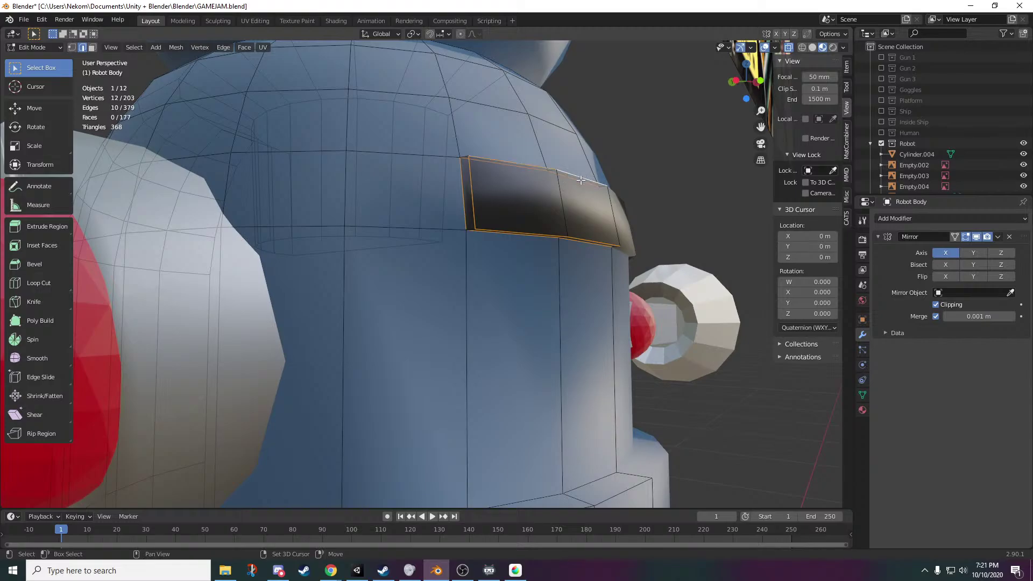
right_click(566, 208)
left_click(550, 453)
- Mark the inner and outer border edges of the raised chest panel as sharp, and return to Object Mode
middle_click_drag(550, 453, 433, 349)
middle_click_drag(468, 381, 475, 234)
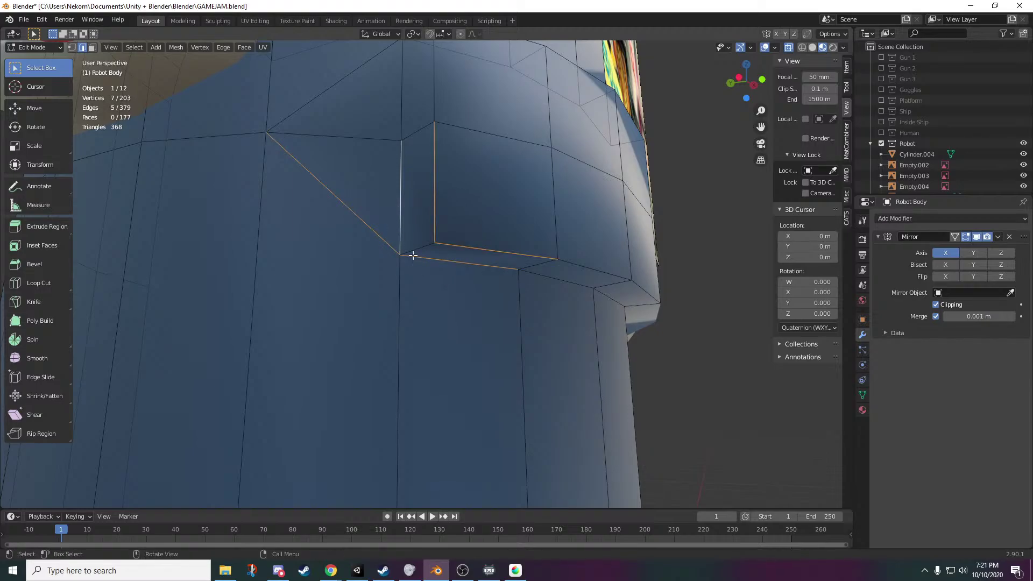
middle_click_drag(389, 276, 554, 372)
left_click_drag(387, 352, 341, 371, "shift")
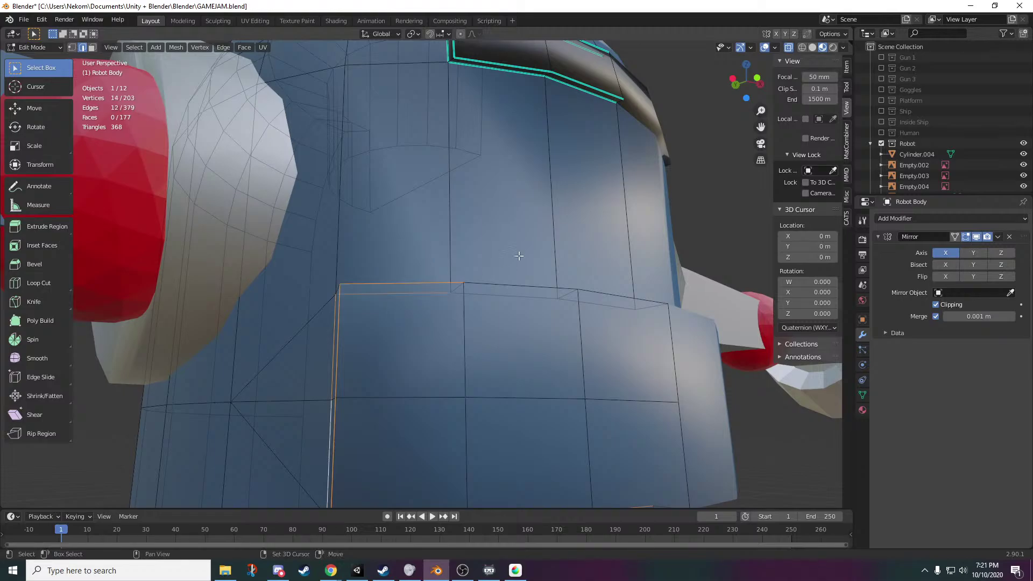
right_click(536, 355)
left_click(535, 356)
scroll(532, 355, "down", 4)
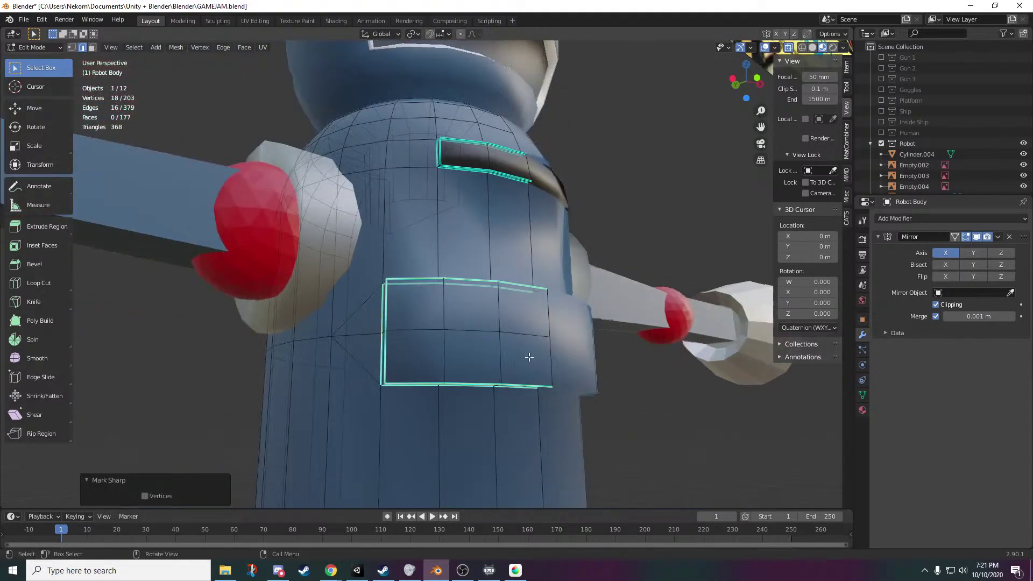
middle_click_drag(602, 402, 401, 346)
key("Tab")
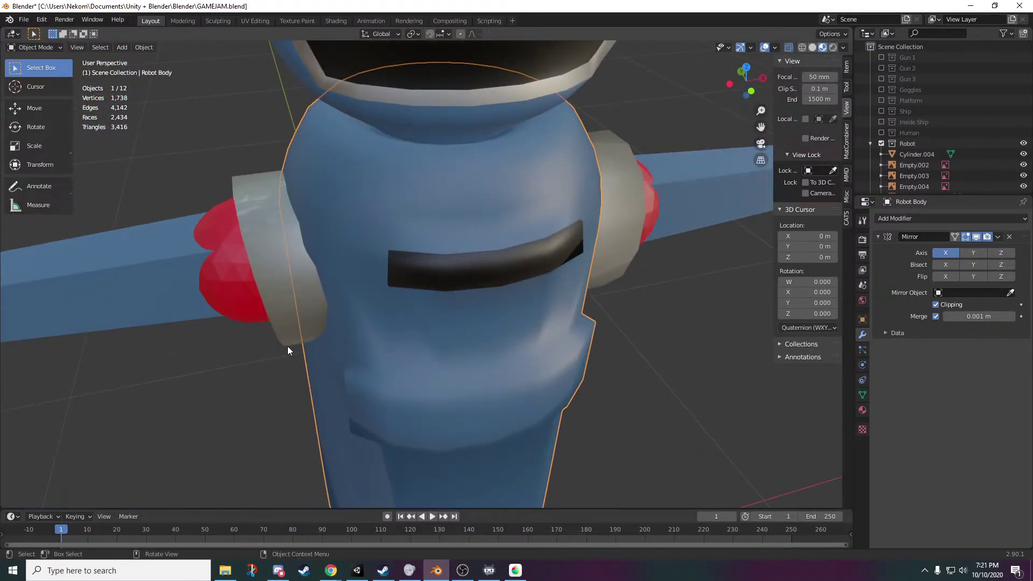
- Apply Shade Smooth to the robot's arms with the red joints
middle_click_drag(247, 352, 457, 257)
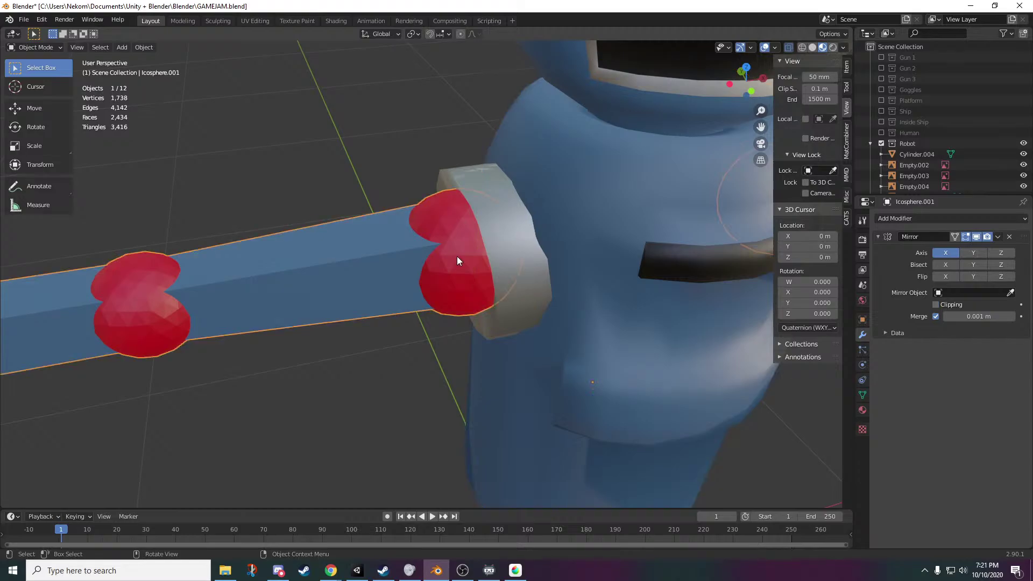
right_click(457, 256)
left_click(457, 256)
- Examine the shading of the arms and body from several angles
scroll(419, 295, "down", 5)
key("Tab")
middle_click_drag(433, 391, 318, 348)
key("Tab")
scroll(360, 371, "up", 1)
scroll(318, 349, "down", 2)
middle_click_drag(420, 362, 554, 361)
scroll(473, 364, "down", 1)
scroll(553, 361, "up", 3)
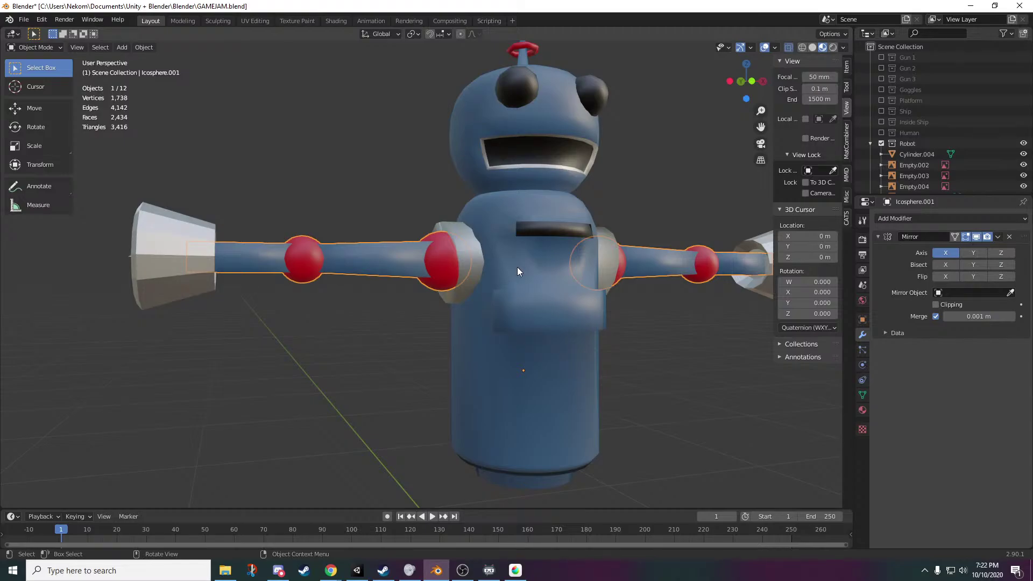
middle_click_drag(551, 262, 586, 228)
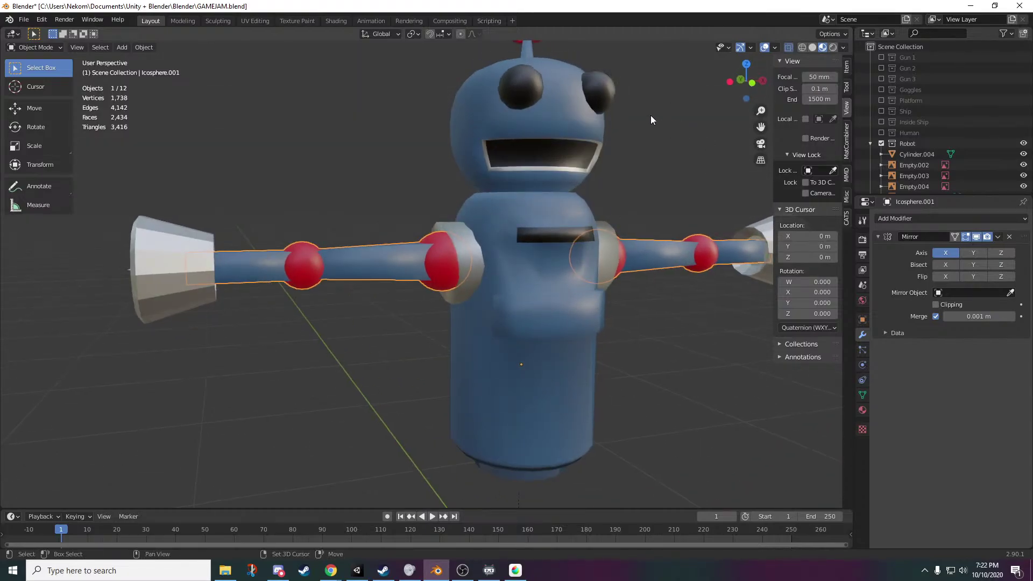
- Inspect the antenna and the mesh of its lower red ring up close, and review the whole robot from the front
middle_click_drag(651, 115, 615, 298, "shift")
scroll(621, 271, "up", 3)
middle_click_drag(602, 202, 536, 270, "shift")
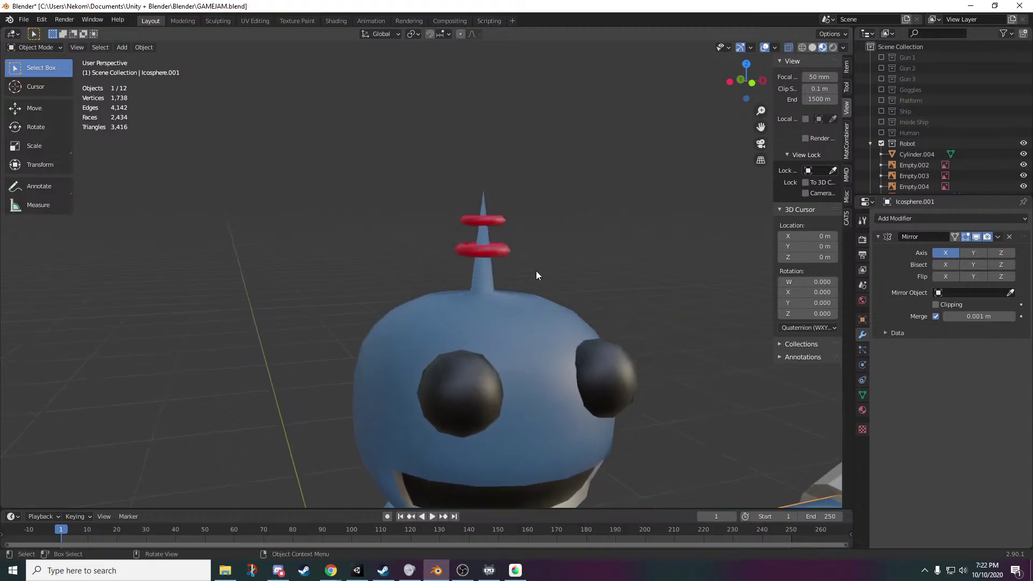
scroll(585, 213, "up", 4)
middle_click_drag(577, 117, 586, 233)
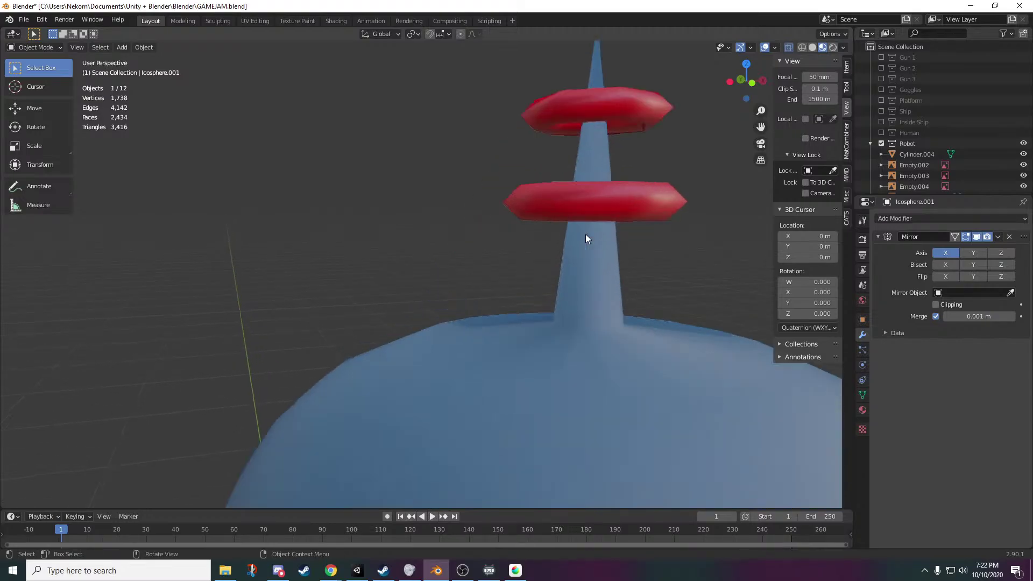
scroll(585, 247, "up", 4)
scroll(559, 296, "down", 3)
left_click(537, 327)
key("Tab")
middle_click_drag(600, 393, 274, 365)
key("Tab")
scroll(282, 341, "down", 11)
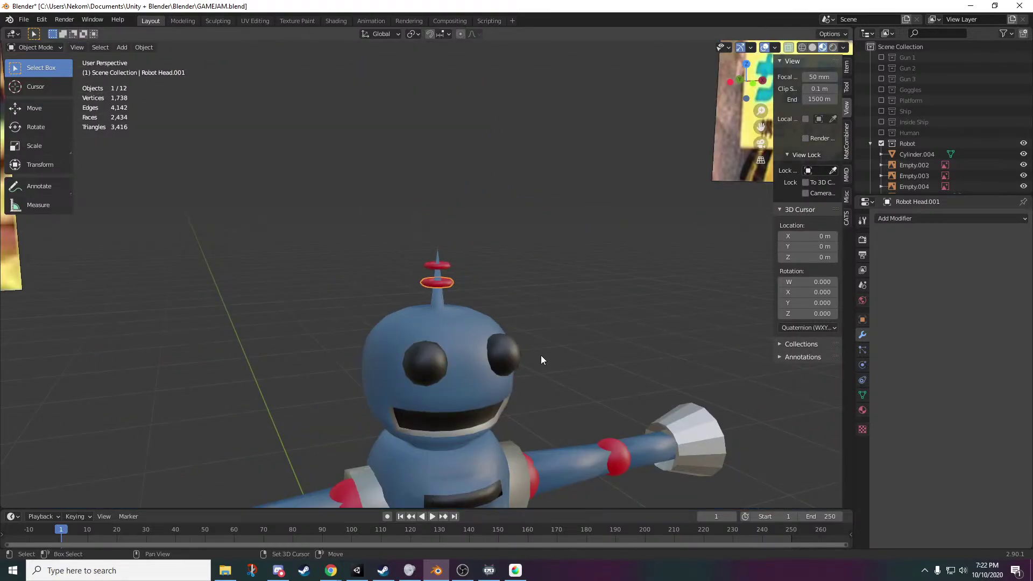
middle_click_drag(541, 355, 545, 200, "shift")
scroll(551, 229, "down", 2)
middle_click_drag(604, 417, 584, 416)
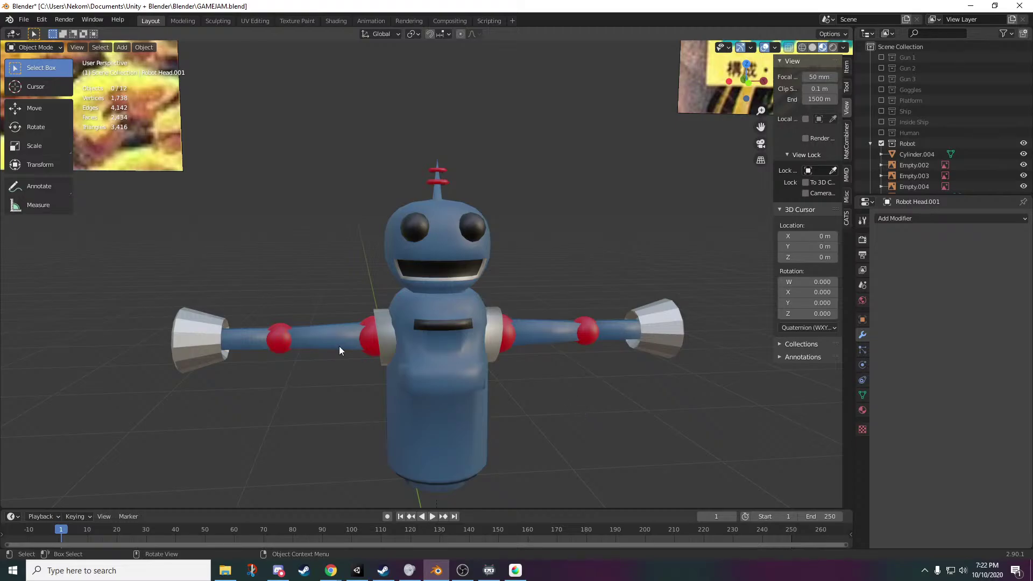
- Select the robot body, enter Edit Mode and merge at center the first pair of stacked vertices at the back of the upper body
scroll(350, 354, "up", 3)
middle_click_drag(360, 361, 567, 370)
key("Tab")
key("Tab")
left_click(489, 327)
middle_click_drag(489, 327, 434, 355)
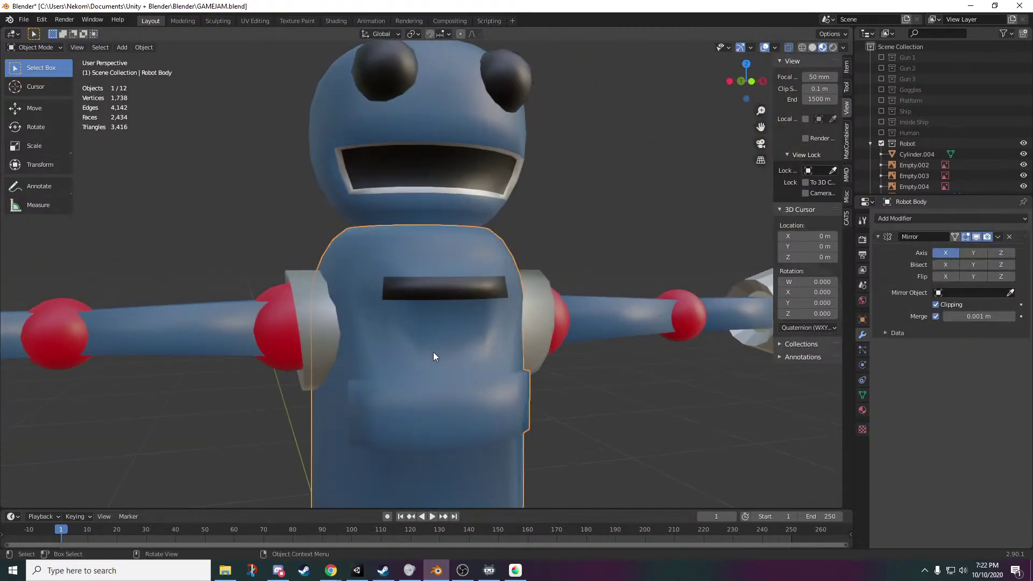
key("Tab")
middle_click_drag(492, 459, 543, 470)
scroll(542, 469, "up", 2)
middle_click_drag(463, 442, 587, 443)
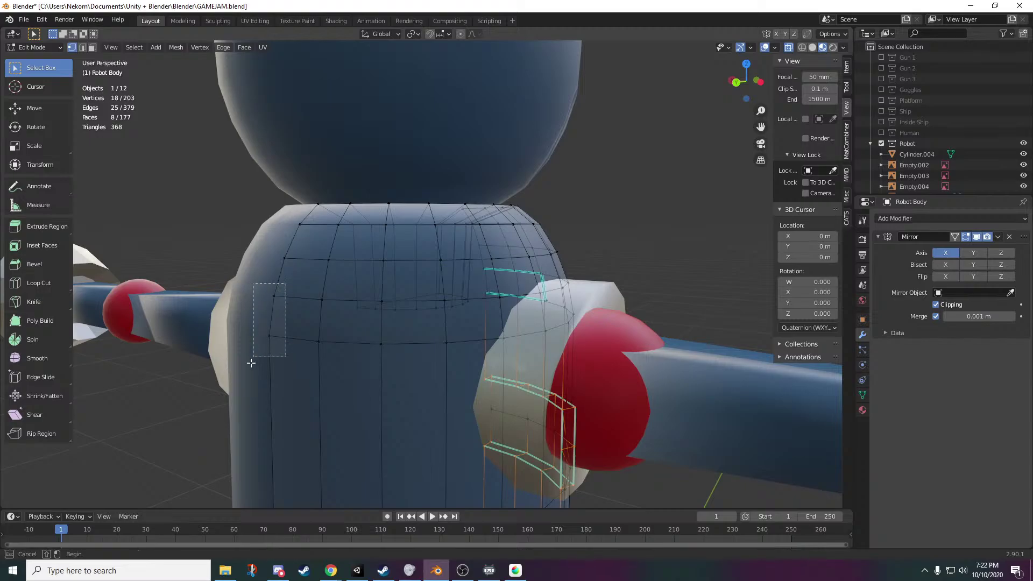
left_click(302, 385)
middle_click_drag(299, 383, 301, 394)
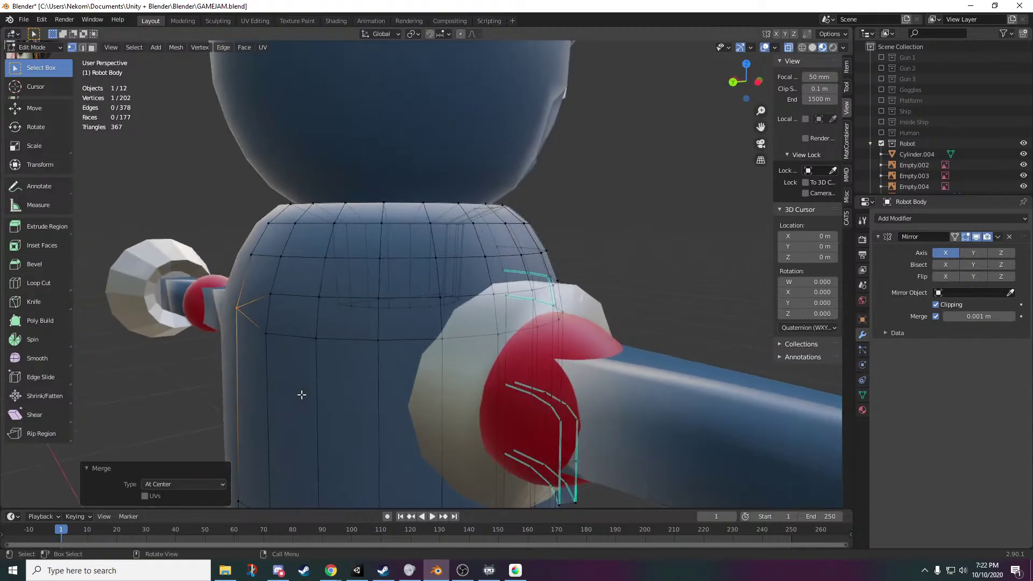
- Merge at center the next two stacked vertex pairs along the back of the body, below the shoulder curve
left_click_drag(268, 324, 254, 361)
key("m")
left_click(252, 367)
middle_click_drag(319, 358, 339, 358)
key("Tab")
middle_click_drag(334, 410, 364, 326)
key("Tab")
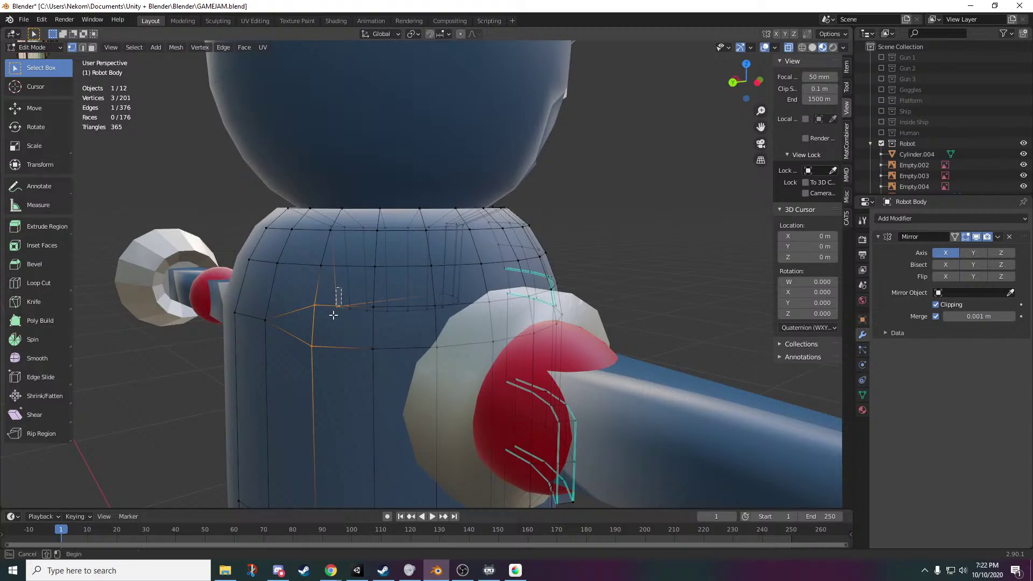
left_click(339, 383)
middle_click_drag(340, 382, 290, 319)
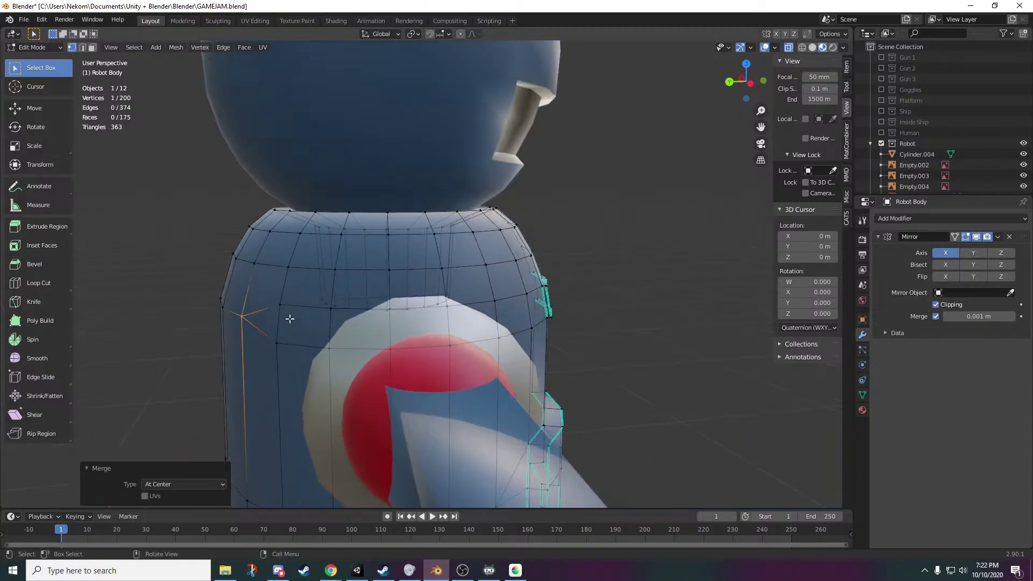
- Merge at center two more stacked vertex pairs in the double edge ring, just behind the grey shoulder disc
left_click_drag(280, 367, 280, 367)
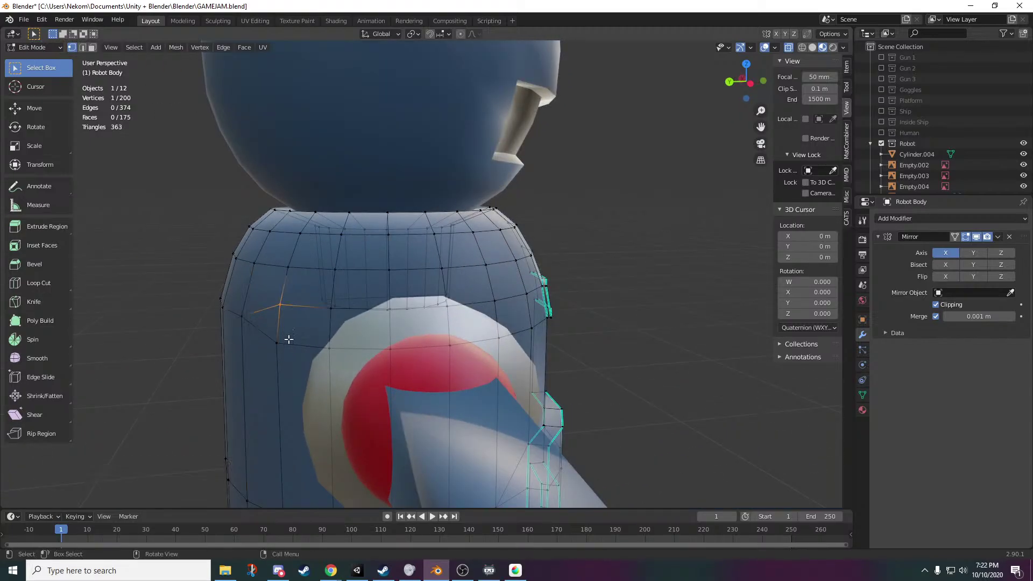
key("m")
left_click(287, 367)
middle_click_drag(302, 362, 291, 367)
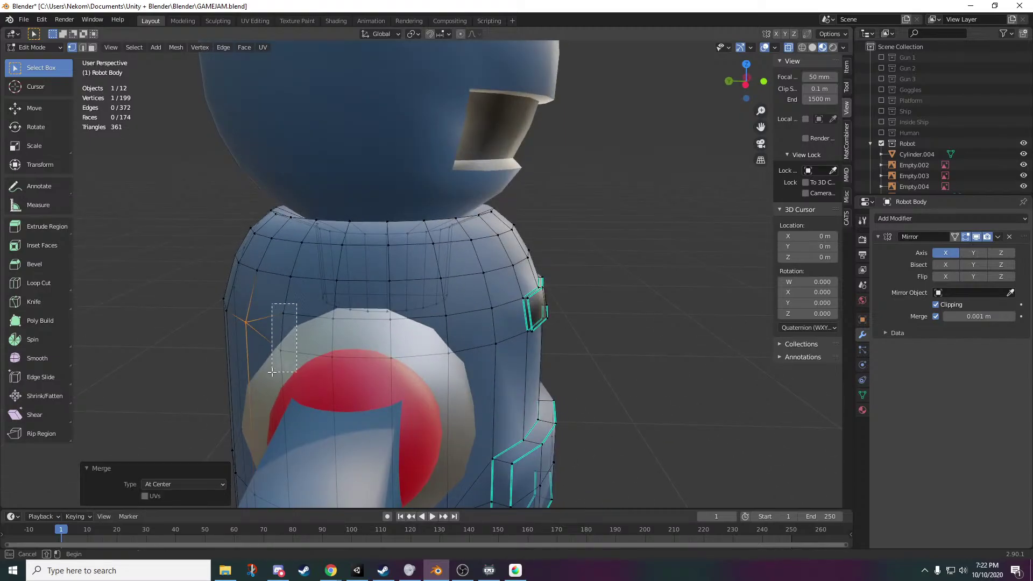
left_click_drag(272, 372, 273, 370)
key("m")
left_click(273, 370)
- Merge at center the two stacked vertex pairs of the double ring at the grey shoulder disc on the body's side
middle_click_drag(279, 366, 254, 367)
left_click_drag(310, 308, 326, 374)
key("m")
left_click(283, 367)
key("m")
left_click(326, 374)
middle_click_drag(326, 374, 335, 377)
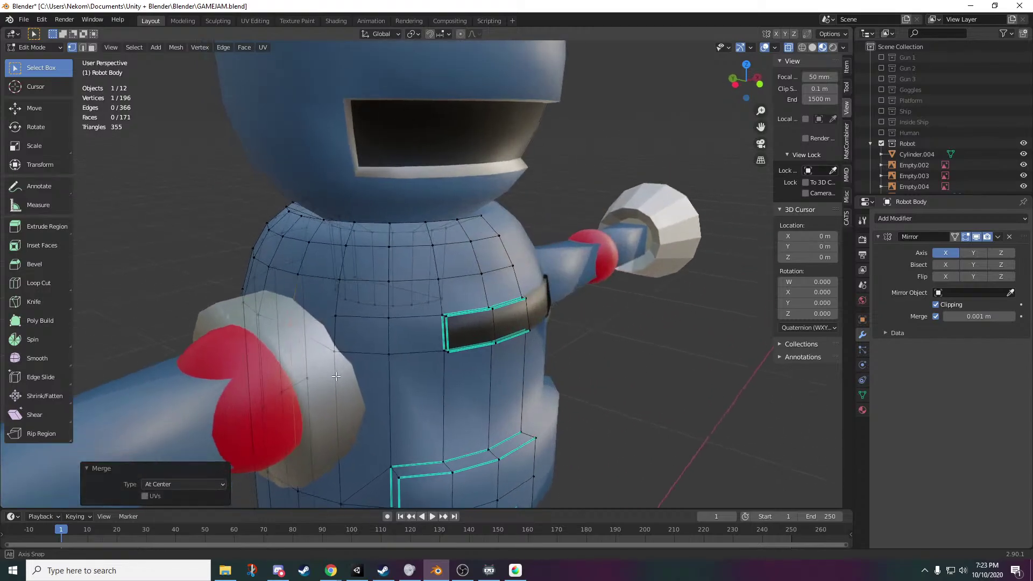
- Merge at center the last two stacked vertex pairs on the front, between the shoulder disc and the black chest slot
left_click(344, 315, "shift")
key("m")
left_click(324, 384)
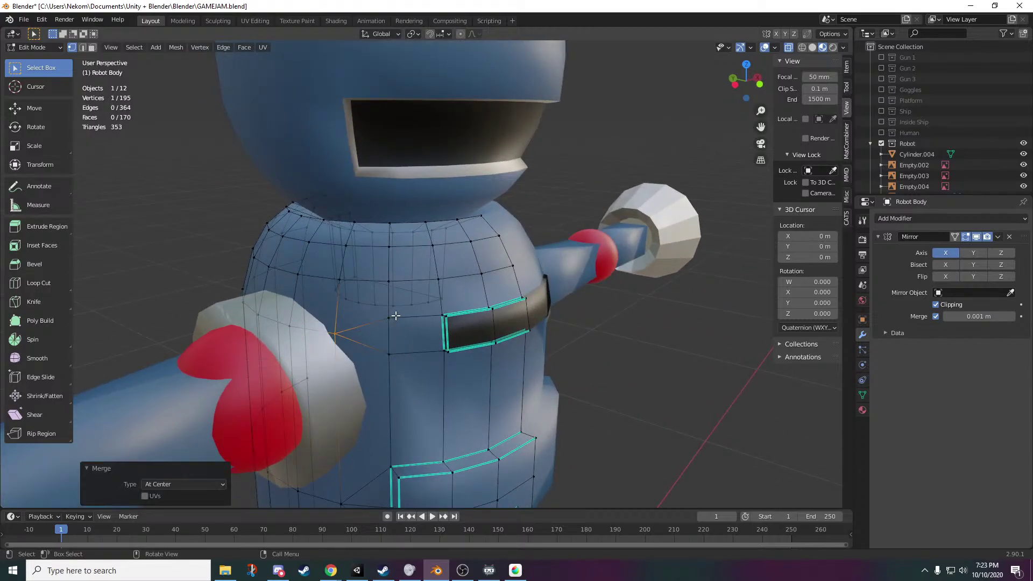
left_click(393, 317, "shift")
key("m")
left_click(377, 351)
middle_click_drag(377, 351, 516, 340)
- Lower the edge loop around the upper shoulders by about 0.005 m and scale it up to about 1.03
key("Tab")
middle_click_drag(220, 299, 205, 318)
key("Tab")
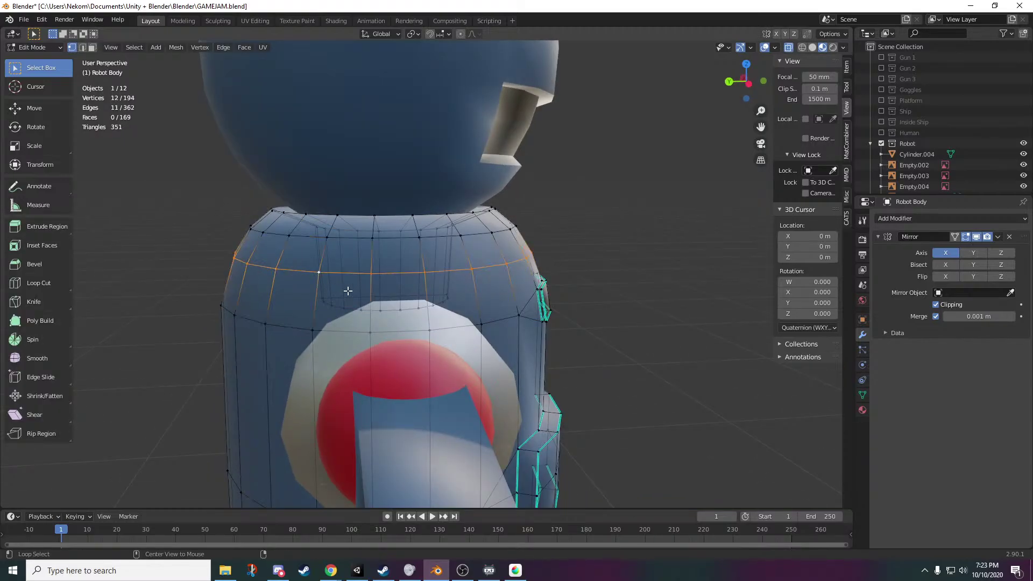
left_click(406, 293)
key("s")
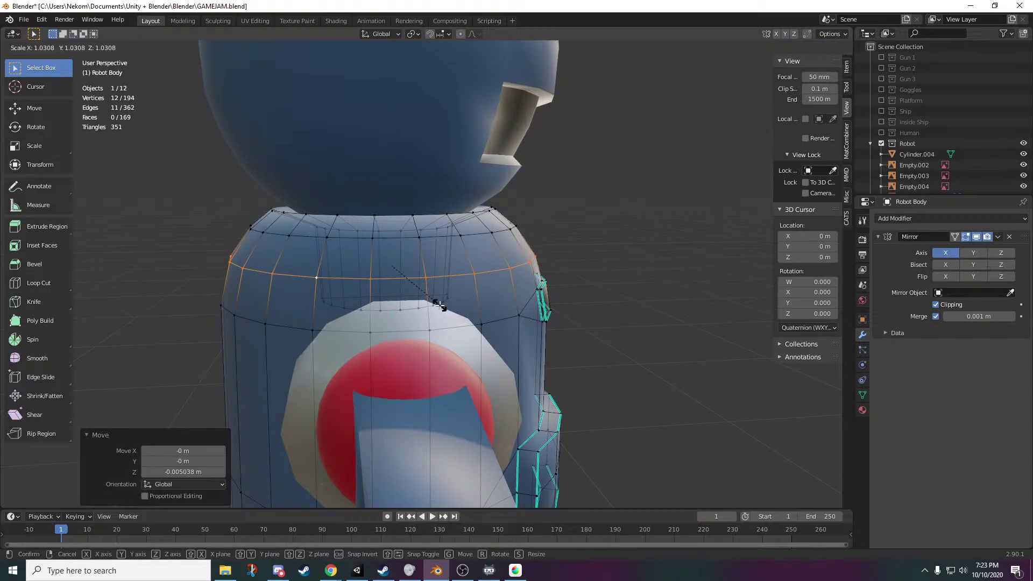
left_click(440, 305)
- Examine the reshaped shoulders and the body's shading from several angles, in both Object Mode and Edit Mode
key("Tab")
middle_click_drag(621, 409, 801, 404)
key("Tab")
middle_click_drag(549, 310, 460, 341)
key("Tab")
scroll(421, 399, "down", 3)
mouse_move(421, 398)
middle_mouse_down()
mouse_move(554, 405)
mouse_move(410, 401)
middle_mouse_up()
key("Tab")
scroll(414, 383, "down", 1)
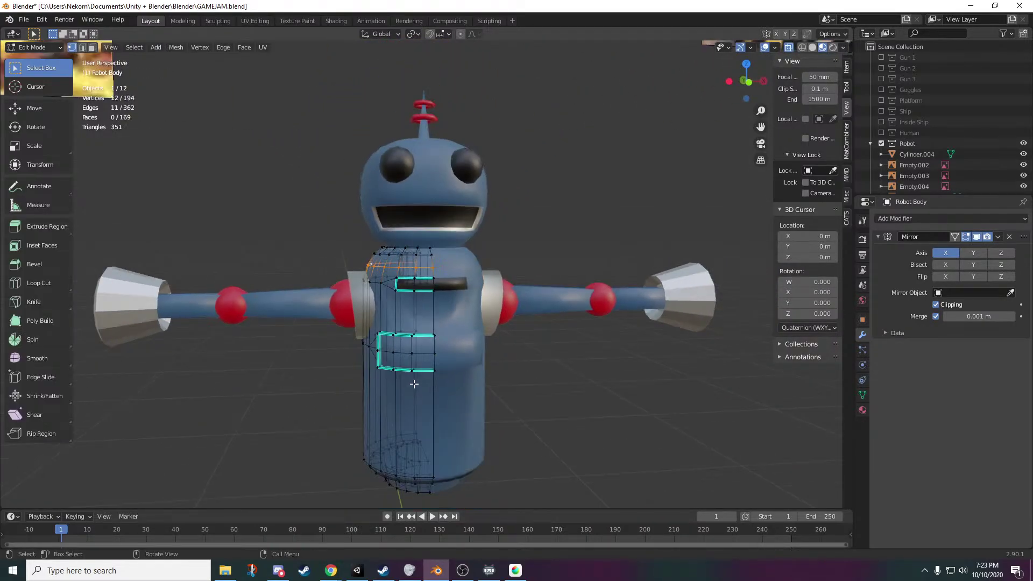
- Select the entire body mesh and deselect the vertices around the neck opening
key("a")
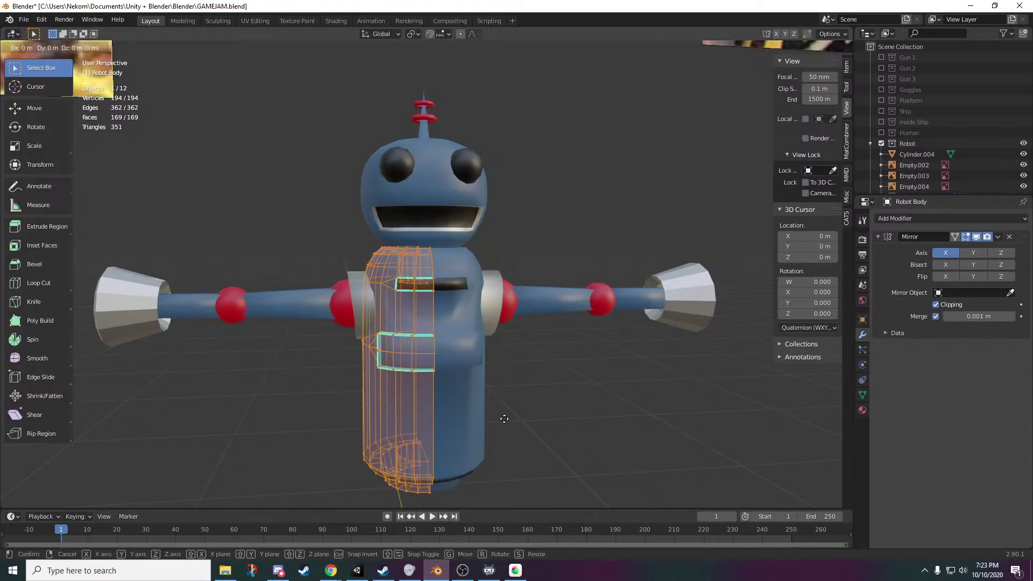
left_click(504, 419)
middle_click_drag(503, 418, 526, 94)
scroll(476, 309, "up", 4)
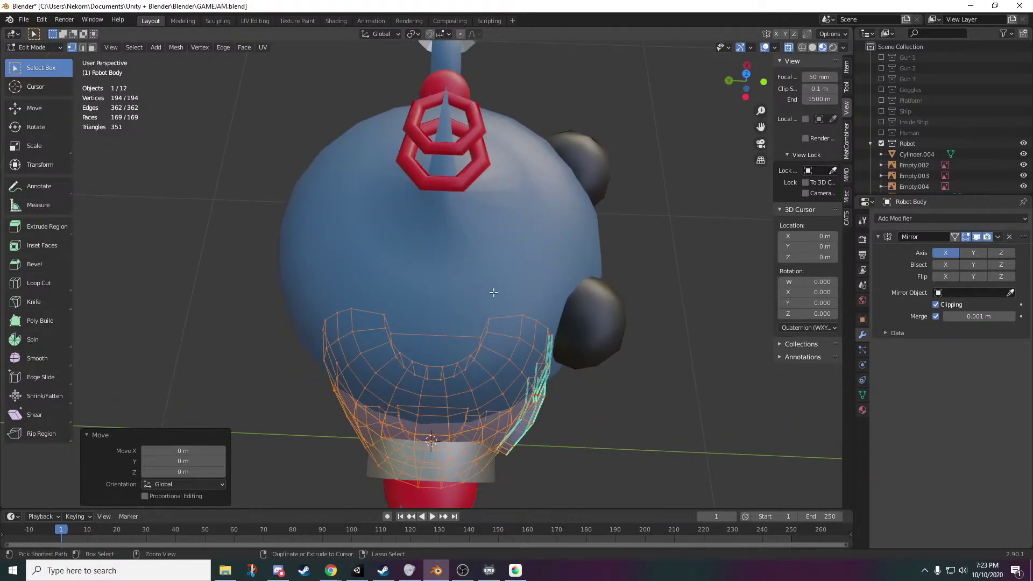
left_click_drag(381, 372, 382, 373, "ctrl")
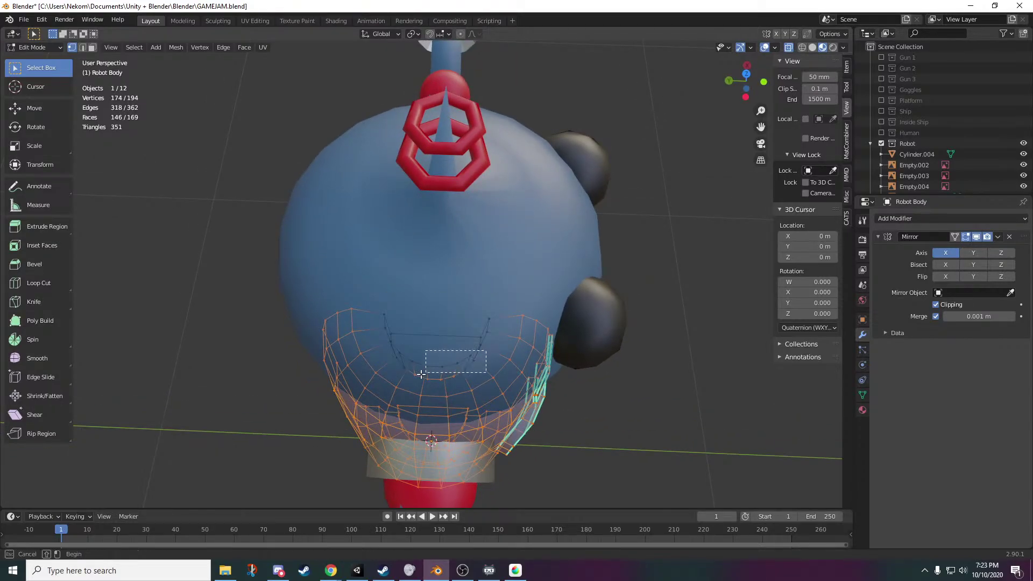
middle_click_drag(495, 296, 455, 223)
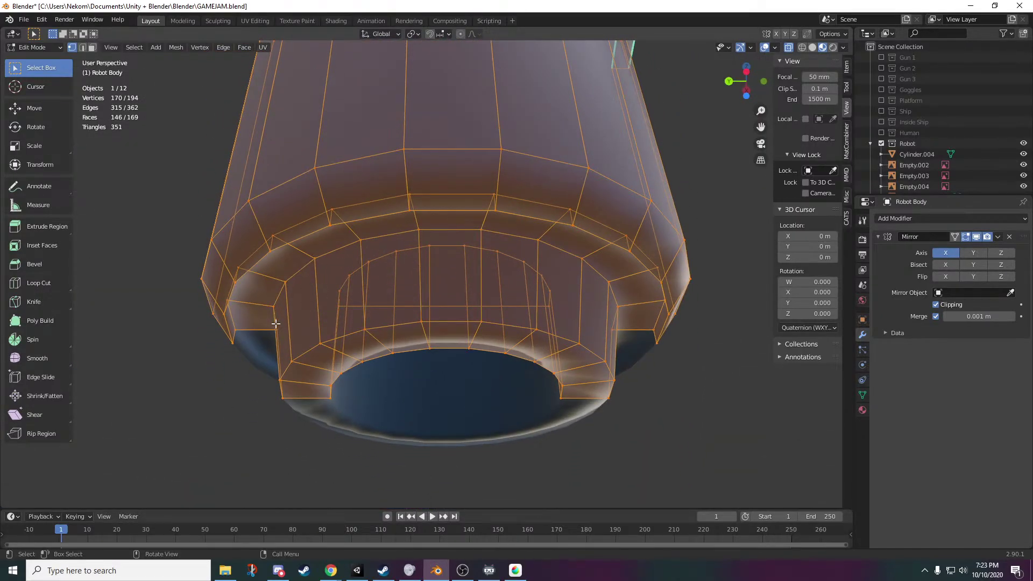
- Deselect the vertices of the narrow base ring under the body, leaving the outer body shell selected
left_click_drag(272, 310, 402, 418, "ctrl")
left_click_drag(397, 316, 551, 432, "ctrl")
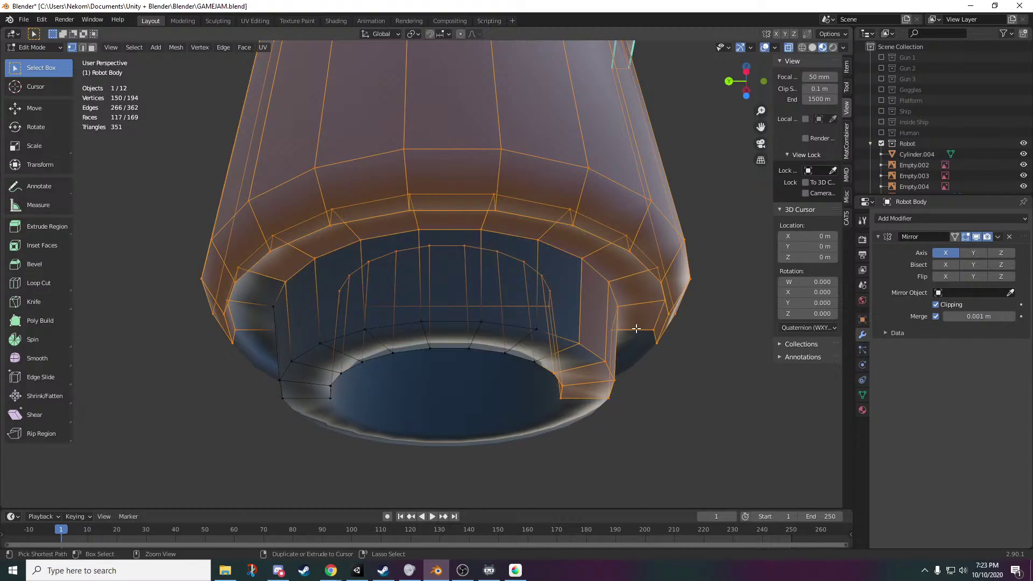
left_click_drag(637, 328, 457, 465, "ctrl")
middle_click_drag(482, 431, 429, 329)
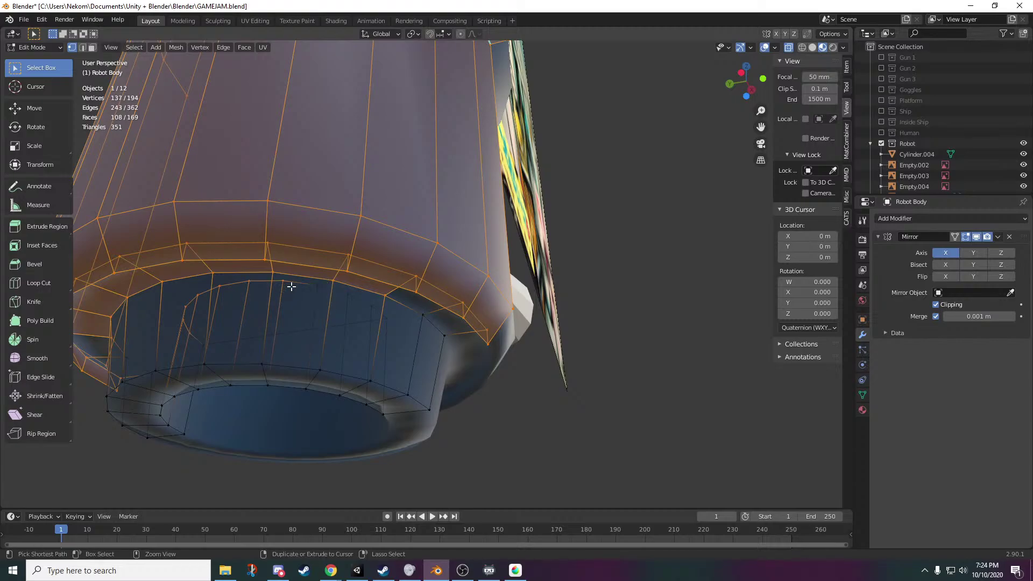
left_click_drag(243, 319, 243, 319, "ctrl")
middle_click_drag(243, 318, 353, 326)
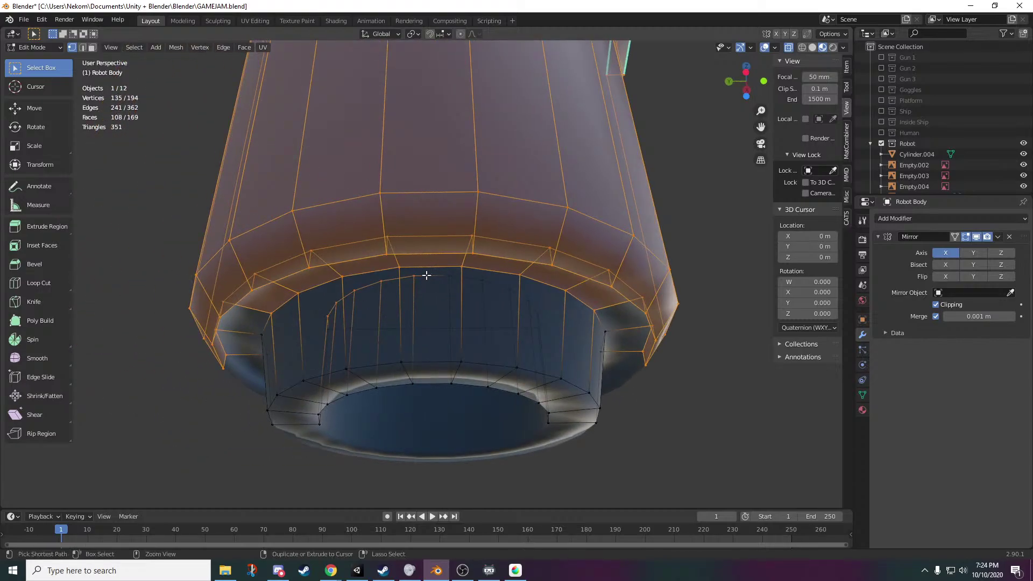
left_click_drag(328, 330, 346, 341, "ctrl")
middle_click_drag(346, 341, 441, 347)
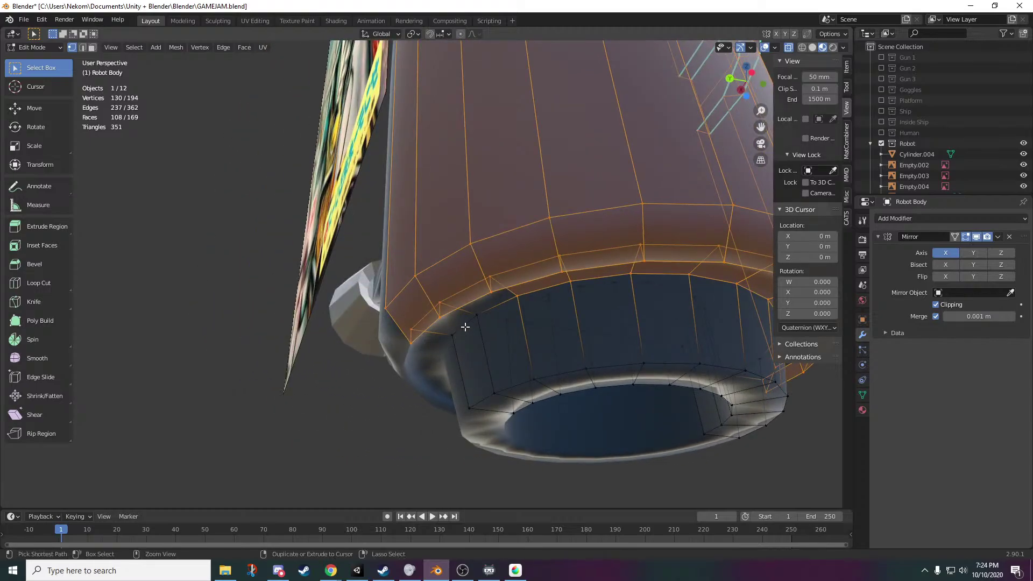
middle_click_drag(551, 342, 373, 385)
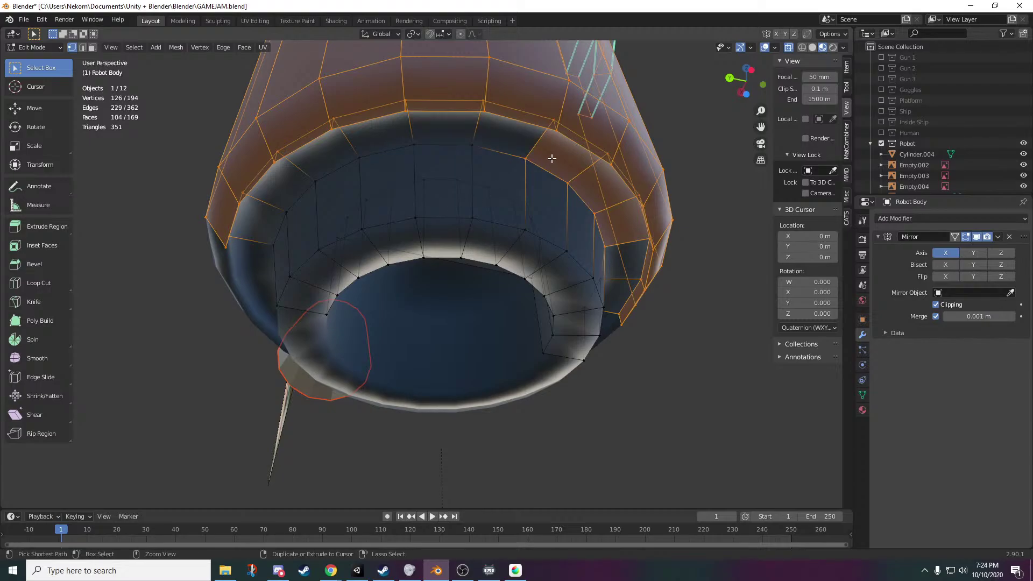
middle_click_drag(581, 248, 368, 354)
key("ctrl+z")
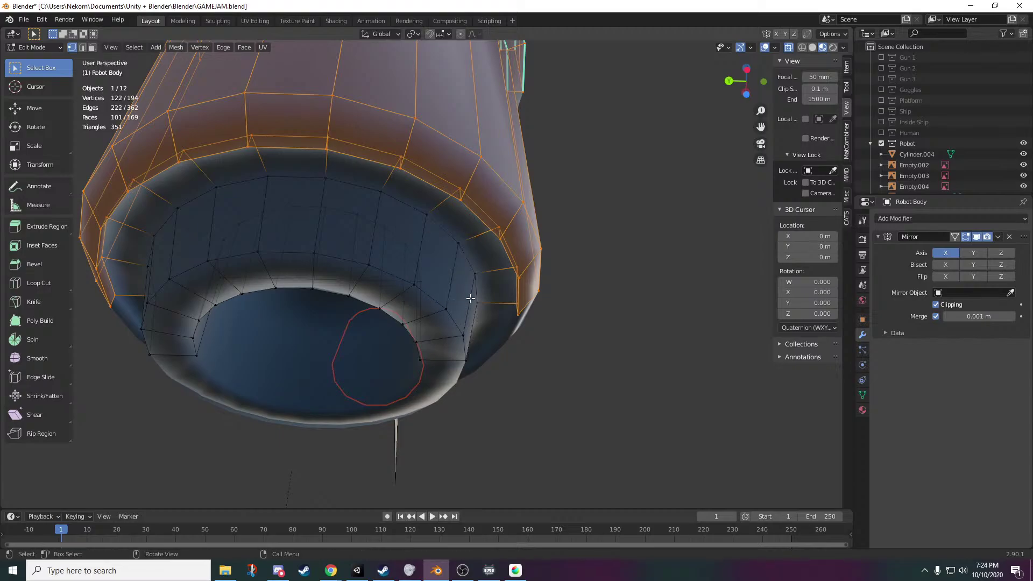
- Widen the body by moving the selected shell vertices about -0.012 m along X, and return to Object Mode
middle_click_drag(470, 299, 441, 303)
scroll(441, 303, "down", 4)
middle_click_drag(373, 279, 396, 323)
key("g")
key("x")
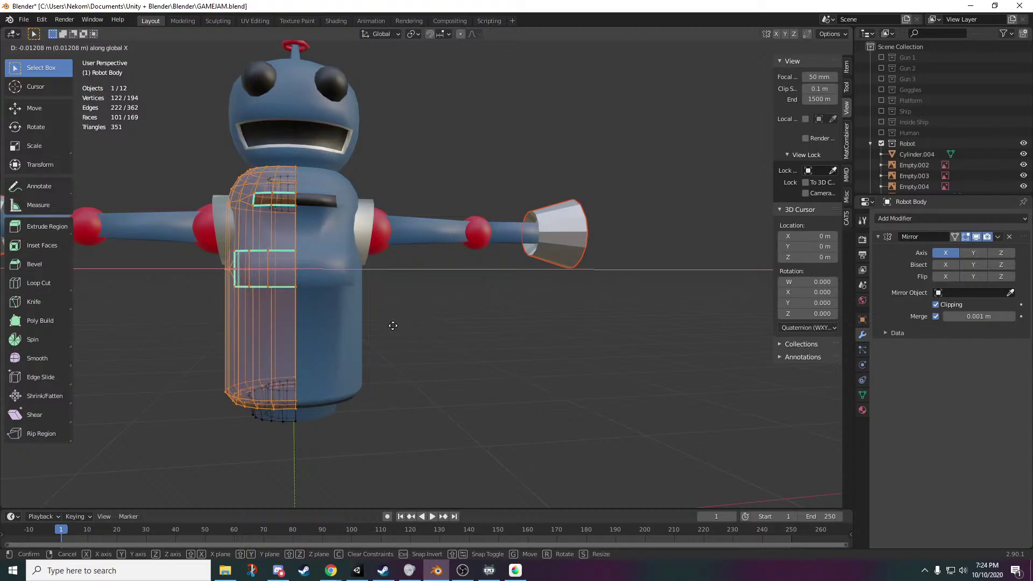
left_click(393, 325)
middle_click_drag(393, 325, 2, 477)
key("Tab")
- Compare the whole robot with the reference images and inspect the "BEARS IN SPACE!" picture up close
scroll(5, 477, "down", 3)
middle_click_drag(422, 437, 569, 423, "shift")
scroll(555, 437, "up", 3)
scroll(518, 422, "down", 5)
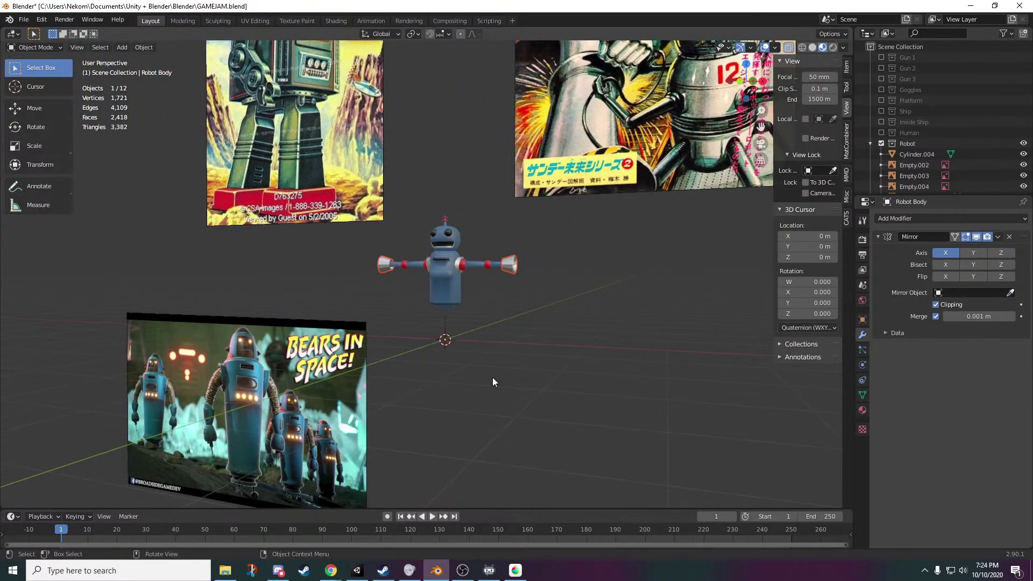
scroll(508, 446, "up", 2)
mouse_move(508, 447)
middle_mouse_down()
mouse_move(487, 383)
mouse_move(509, 404)
mouse_move(511, 447)
middle_mouse_up()
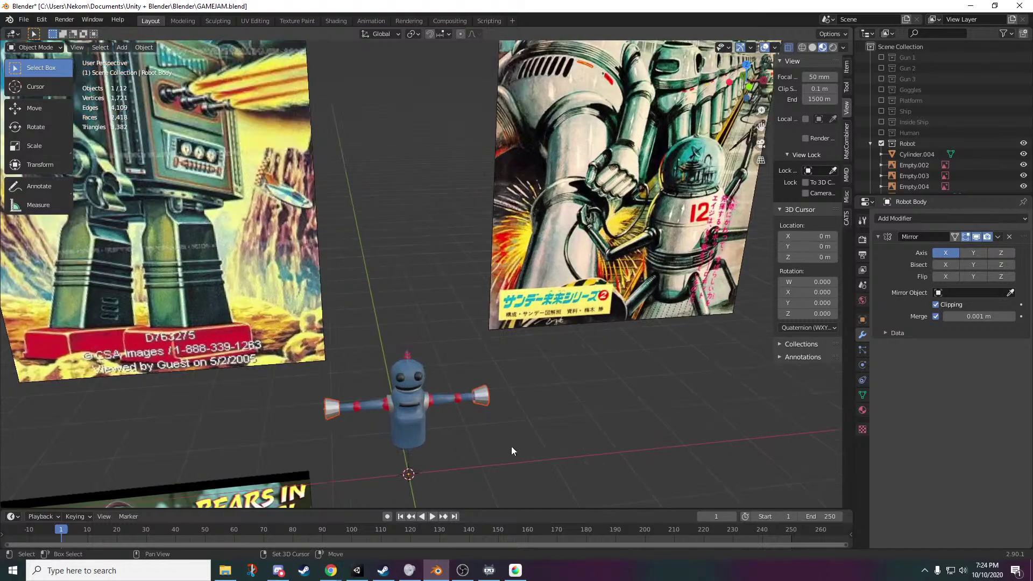
scroll(511, 447, "up", 3)
scroll(524, 238, "up", 8)
scroll(467, 256, "down", 4)
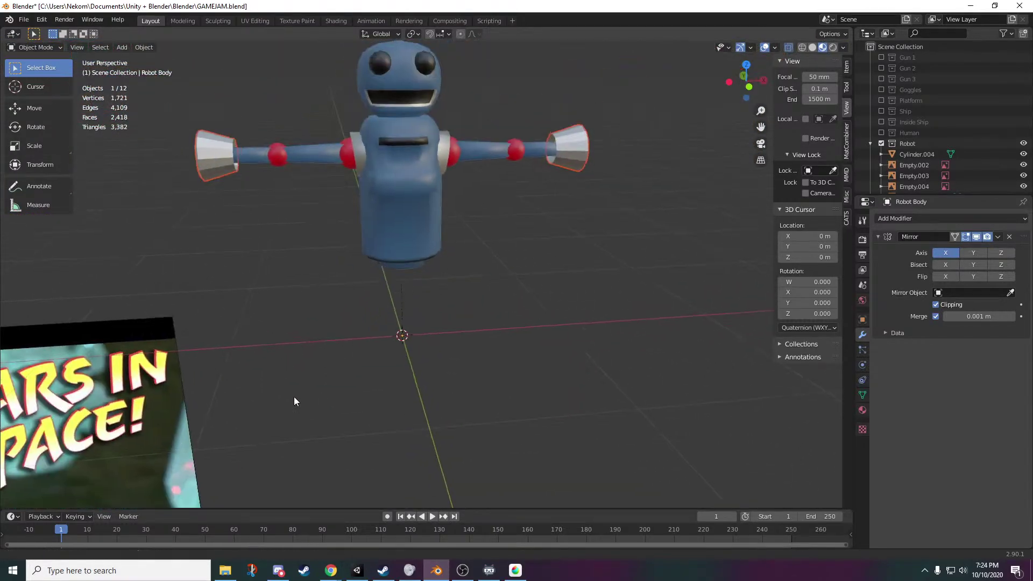
middle_click_drag(294, 396, 620, 103, "shift")
scroll(620, 108, "down", 3)
middle_click_drag(354, 279, 427, 249)
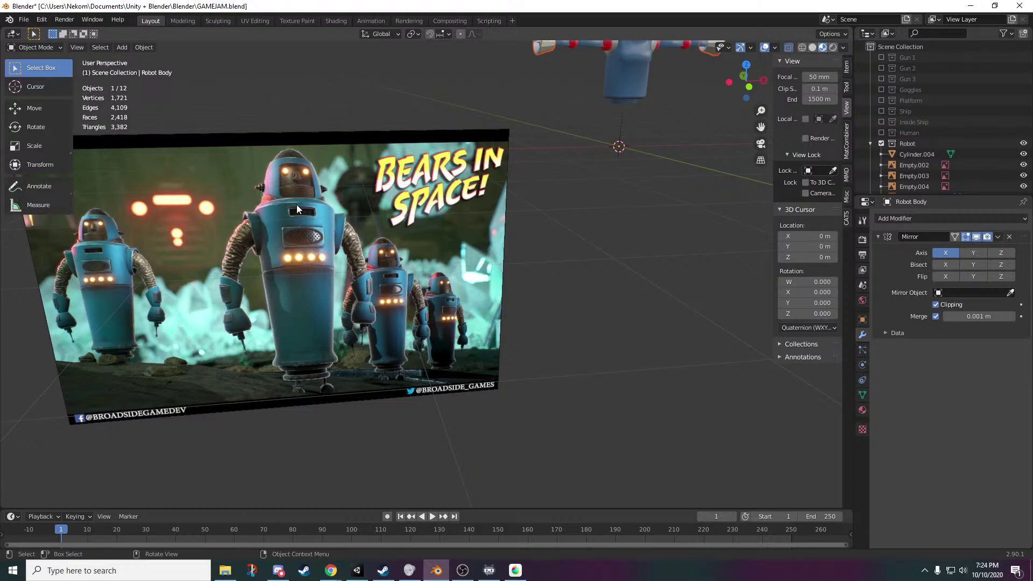
scroll(250, 274, "up", 7)
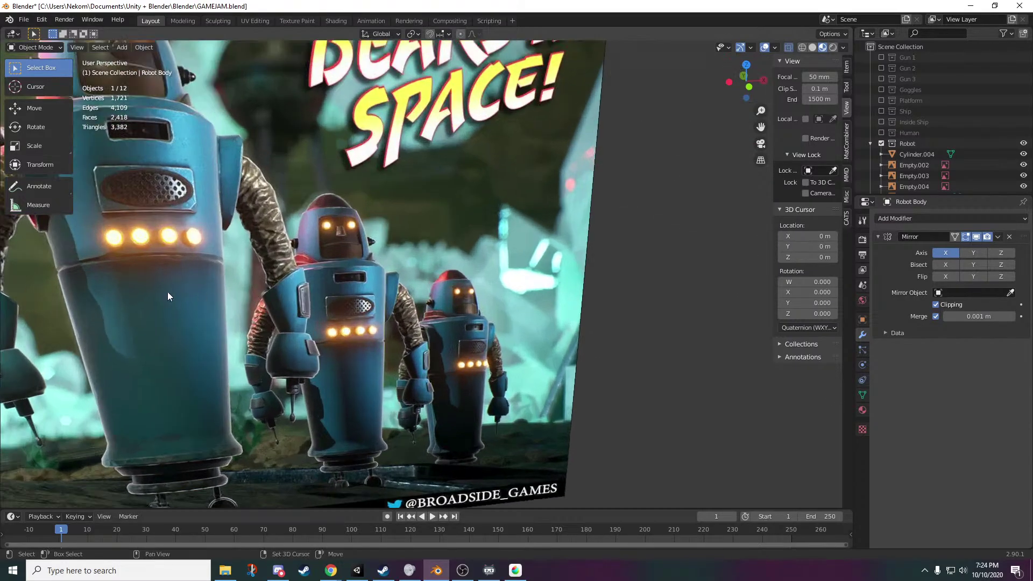
scroll(324, 173, "down", 7)
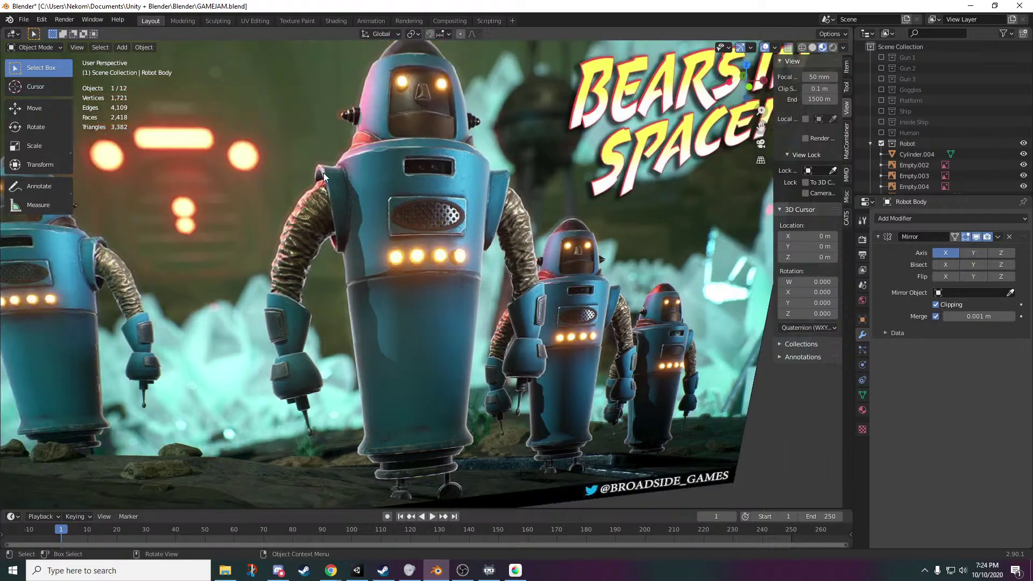
- Inspect the robot's head, chest and arm up close, and review it alongside all the reference images
middle_click_drag(517, 115, 377, 332, "shift")
scroll(378, 334, "up", 5)
scroll(377, 333, "up", 4)
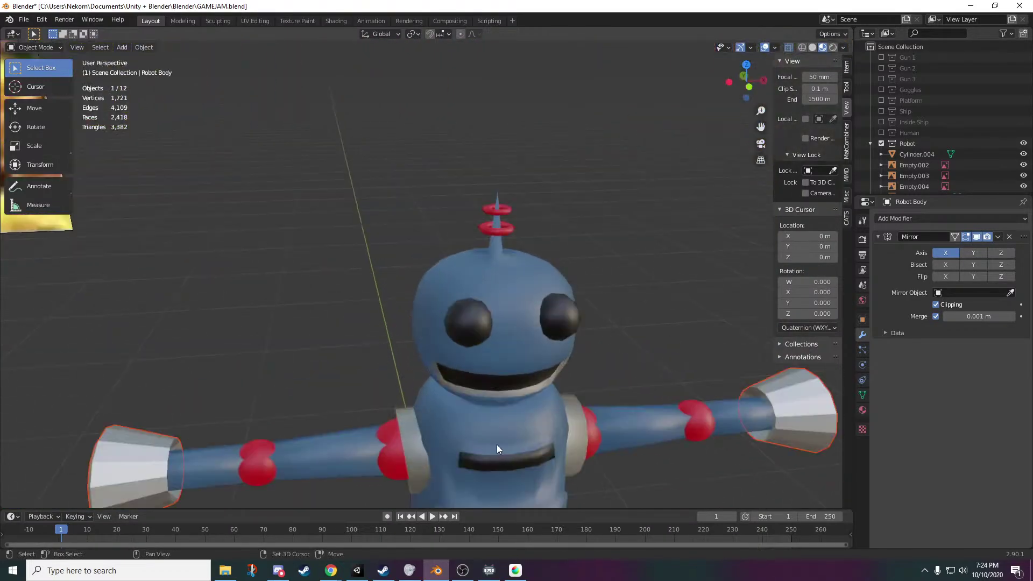
middle_click_drag(497, 446, 493, 185, "shift")
scroll(485, 191, "up", 4)
middle_click_drag(379, 267, 312, 257)
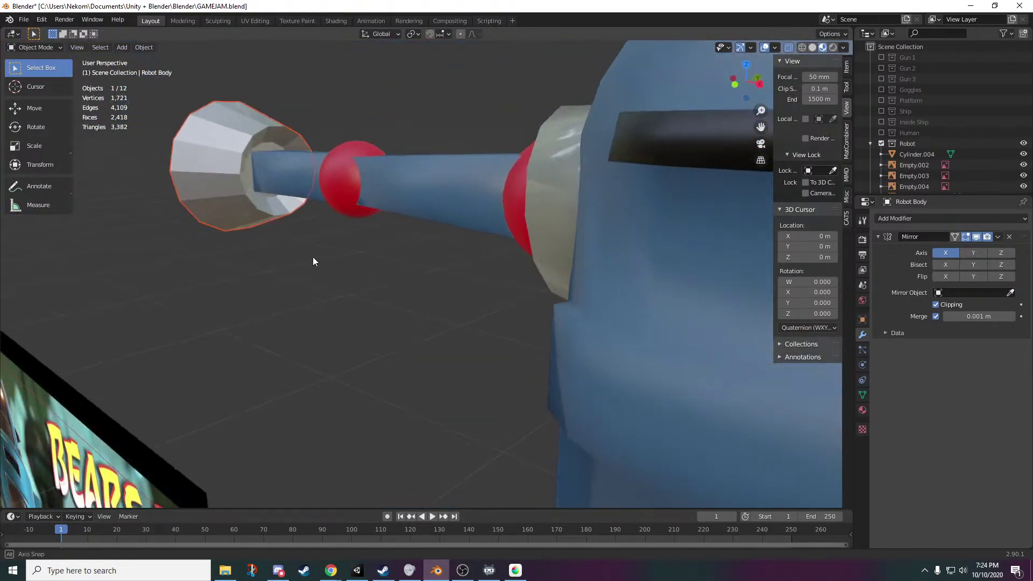
scroll(312, 257, "down", 6)
scroll(356, 362, "up", 2)
scroll(355, 362, "down", 2)
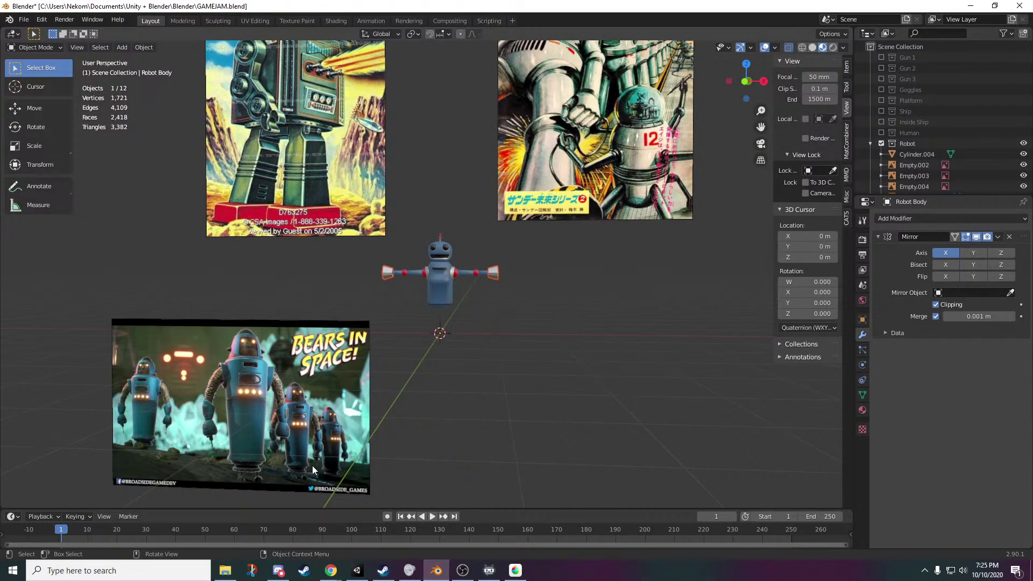
- Delete the "BEARS IN SPACE!" reference image from the scene
left_click(256, 390)
scroll(337, 424, "down", 5)
scroll(340, 423, "up", 5)
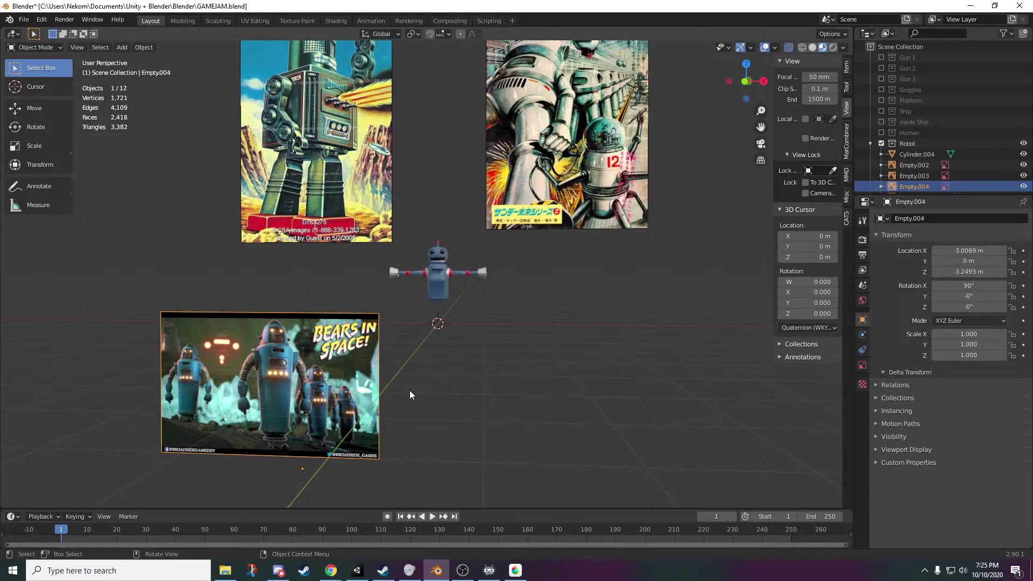
key("Delete")
scroll(634, 299, "up", 5)
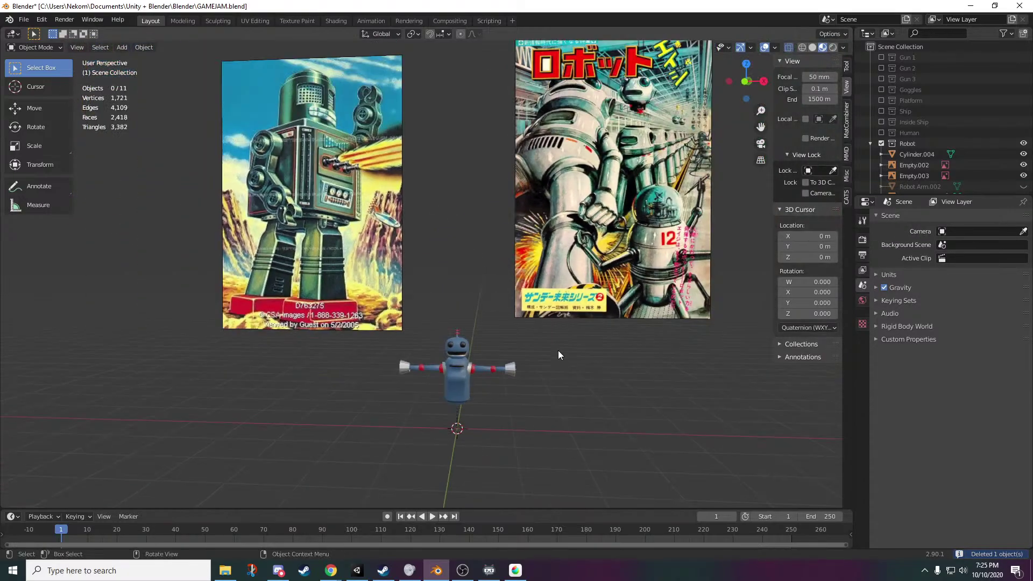
mouse_move(547, 374)
middle_mouse_down()
mouse_move(532, 386)
mouse_move(528, 374)
middle_mouse_up()
scroll(521, 366, "up", 2)
middle_click_drag(460, 276, 399, 431, "shift")
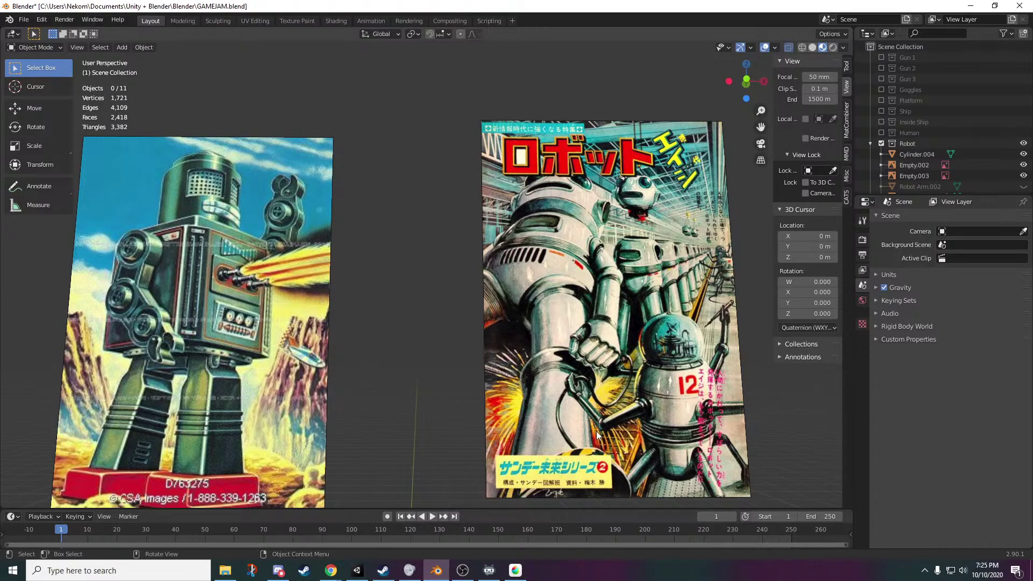
- Try adding a loop cut to the robot's upper arm and moving it about 0.094 m along X towards the shoulder
middle_click_drag(671, 385, 575, 349, "shift")
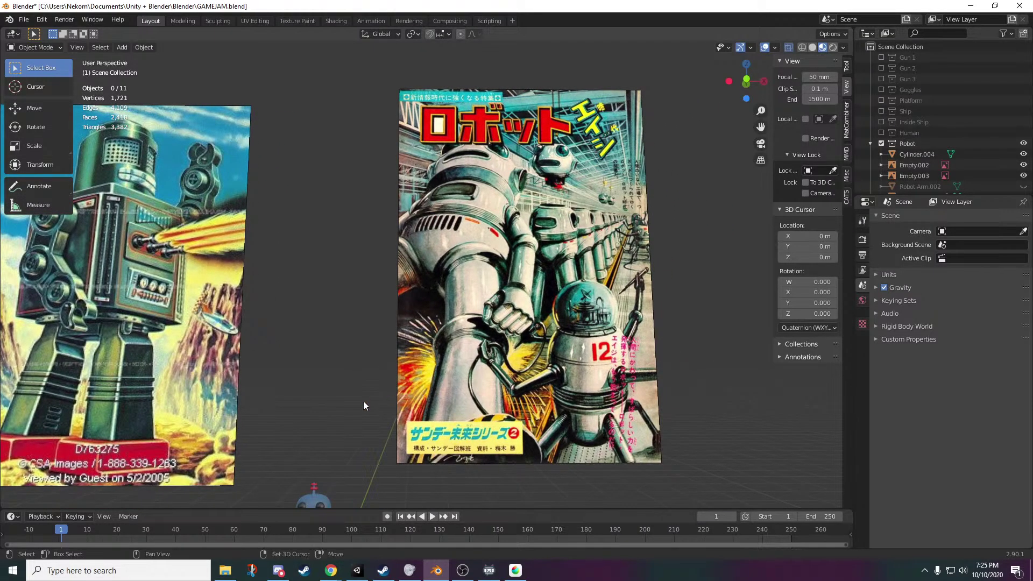
middle_click_drag(363, 405, 547, 111, "shift")
scroll(573, 237, "up", 6)
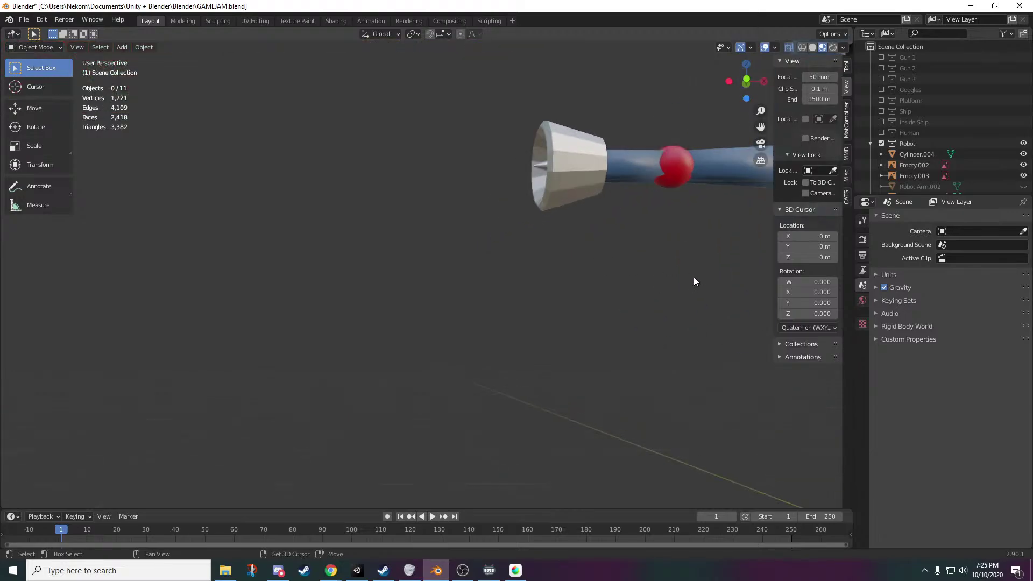
scroll(694, 281, "down", 8)
middle_click_drag(234, 386, 295, 387, "shift")
scroll(323, 380, "up", 5)
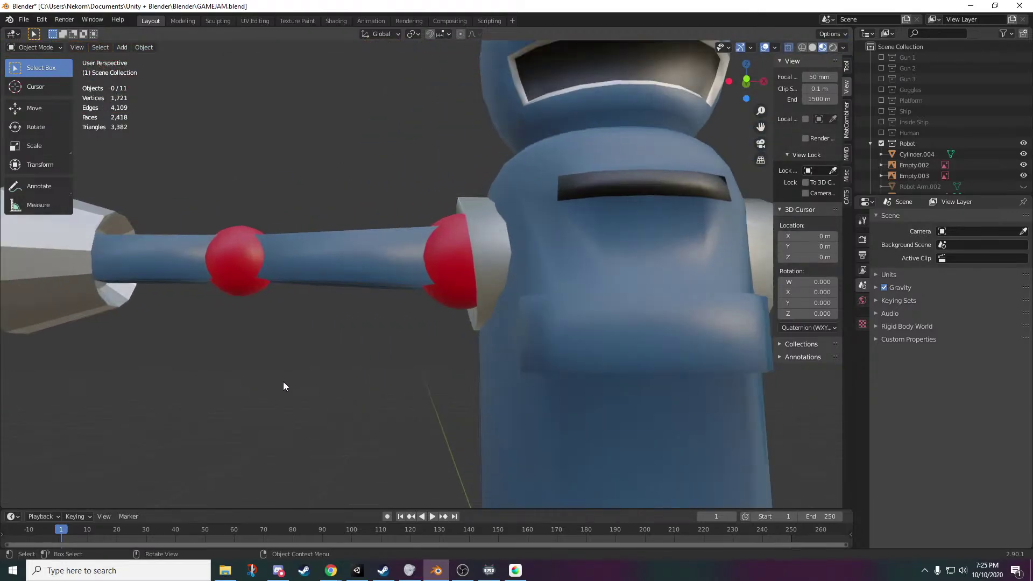
left_click(148, 266)
key("Tab")
middle_click_drag(276, 354, 332, 399, "shift")
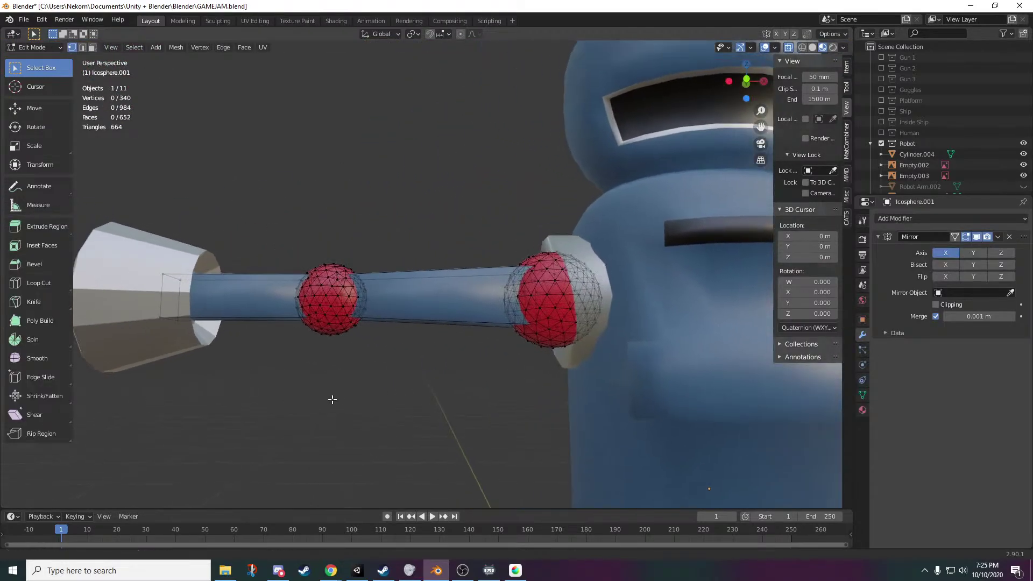
left_click(38, 283)
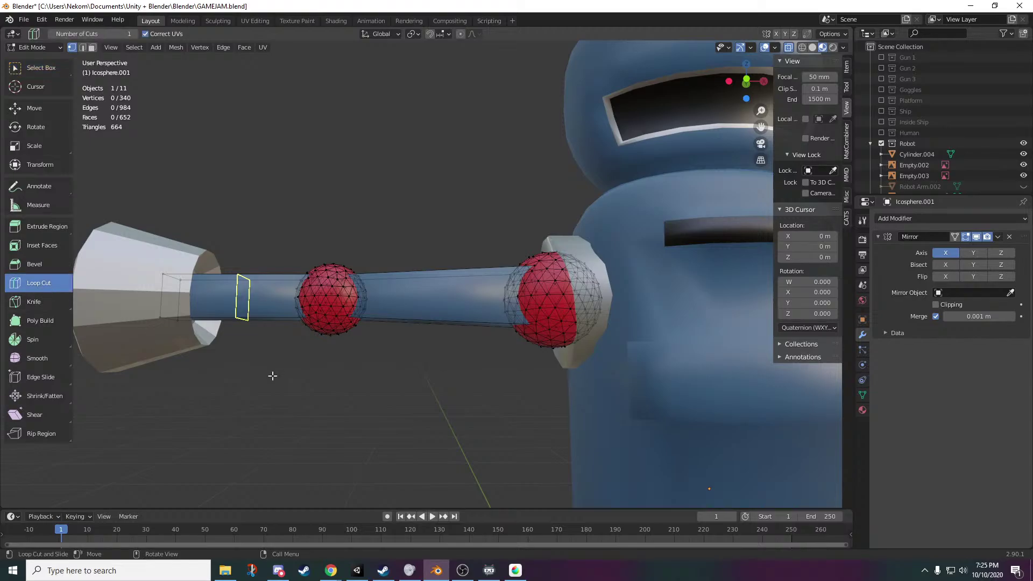
left_click(462, 321)
key("x")
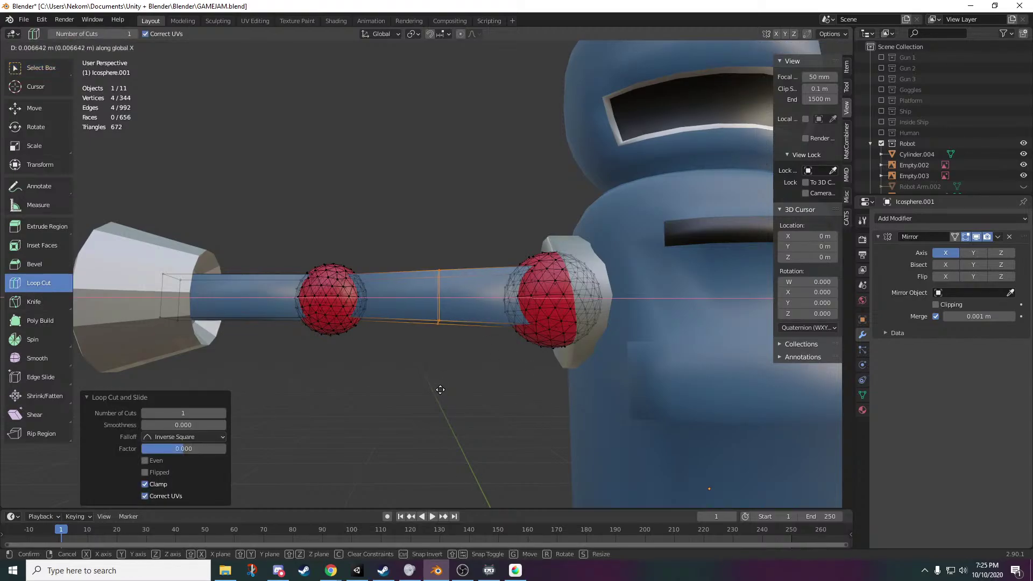
left_click(486, 392)
- Try scaling the upper-arm loop up by about 1.42, and try shrinking it to pinch the arm near the shoulder
key("s")
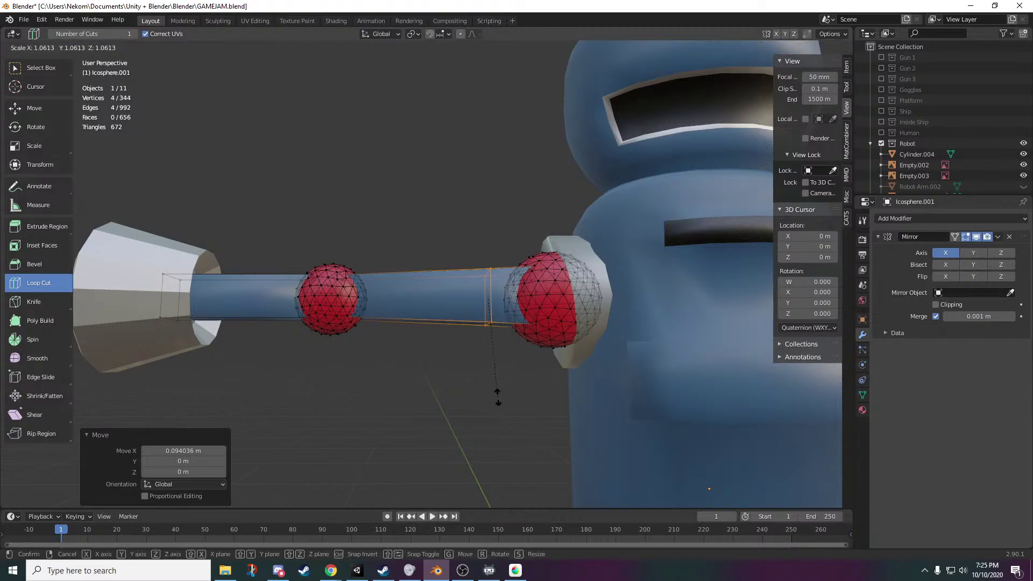
left_click(500, 430)
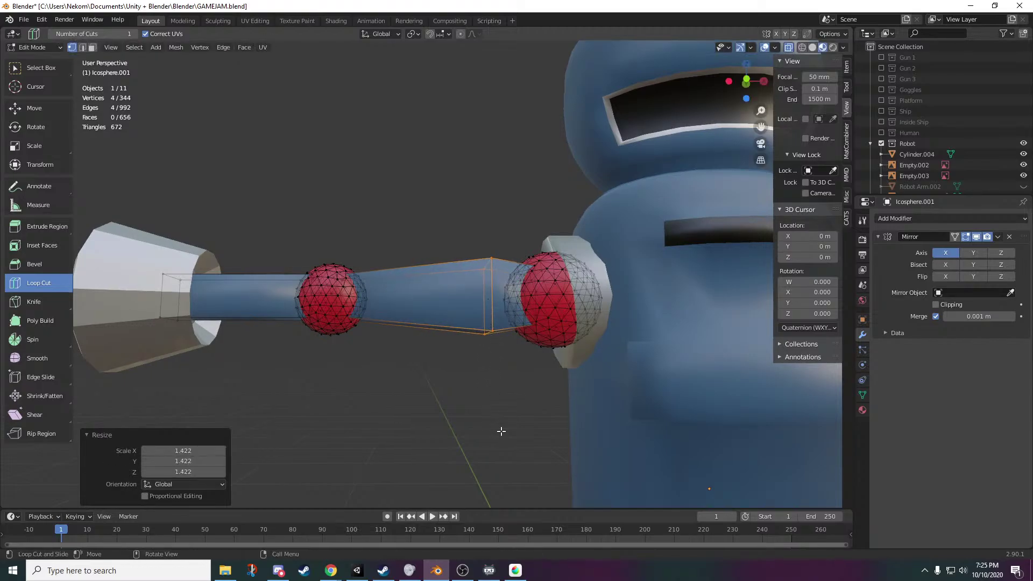
key("Tab")
middle_click_drag(512, 409, 576, 477)
key("Tab")
key("s")
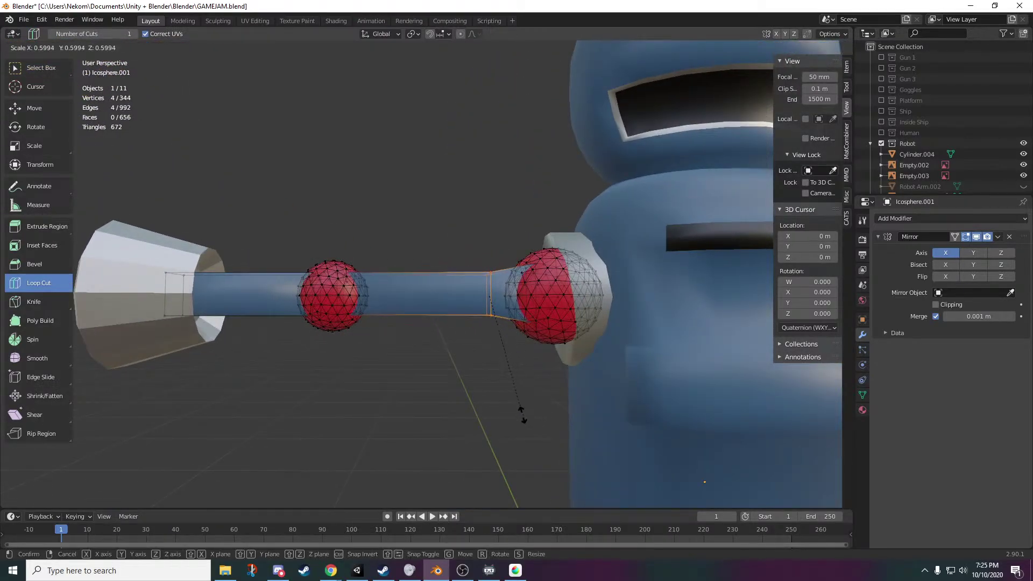
left_click(490, 377)
key("Tab")
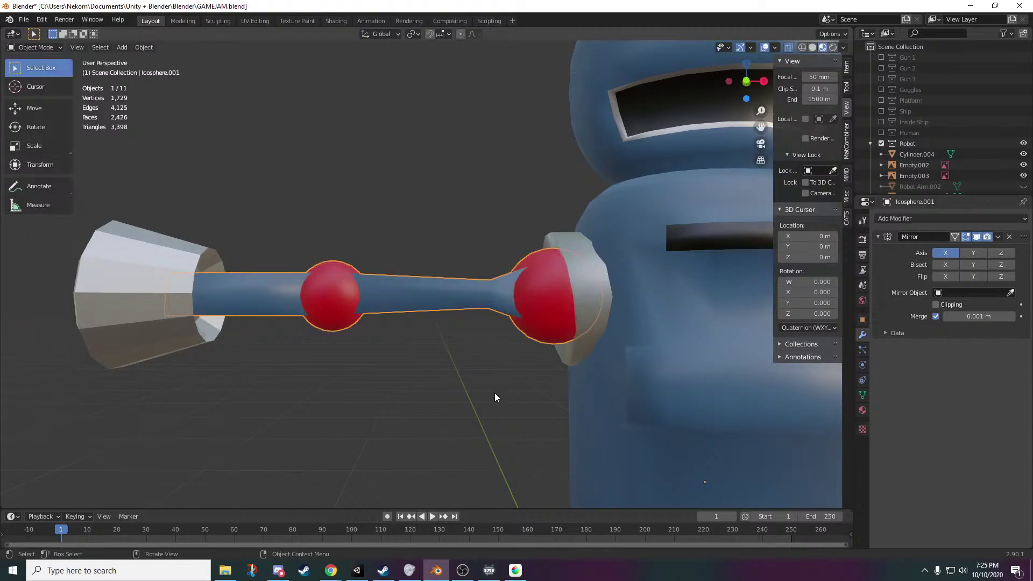
- Undo the upper-arm loop cut with its move and scaling, and return to Object Mode
scroll(483, 398, "down", 5)
mouse_move(470, 402)
middle_mouse_down()
mouse_move(451, 364)
mouse_move(499, 379)
mouse_move(465, 413)
middle_mouse_up()
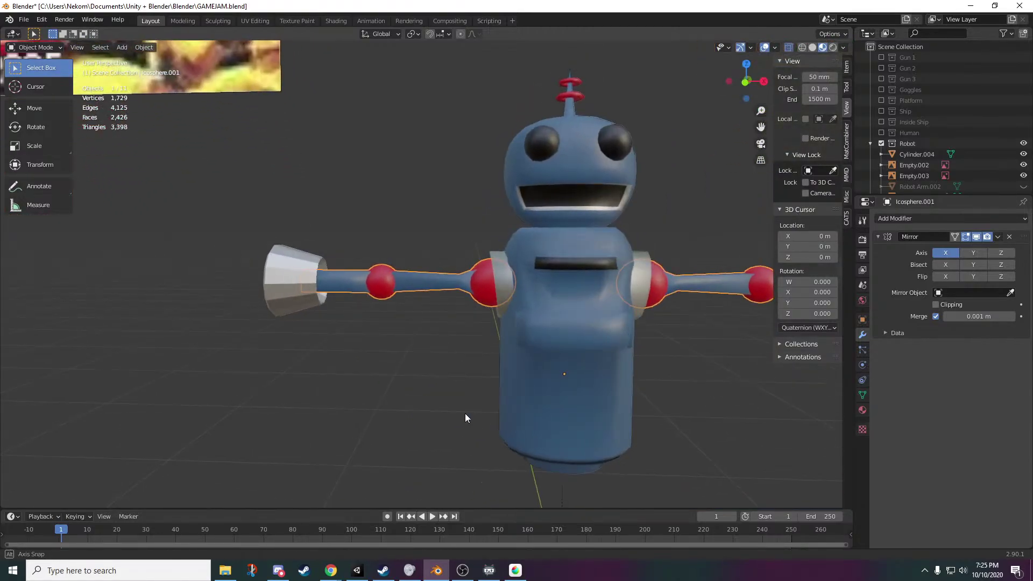
key("Tab")
key("Tab")
key("Tab")
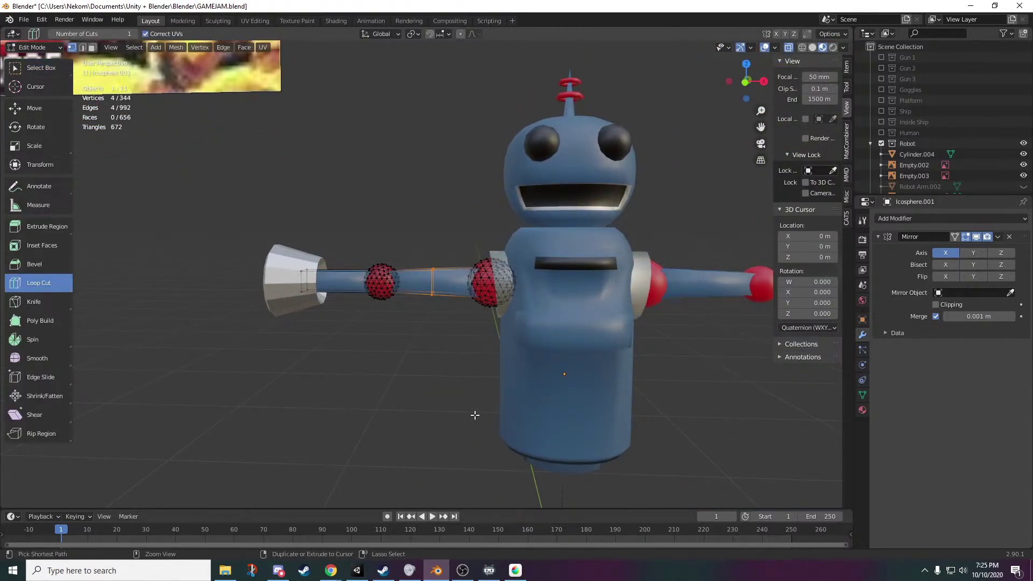
scroll(401, 422, "up", 4)
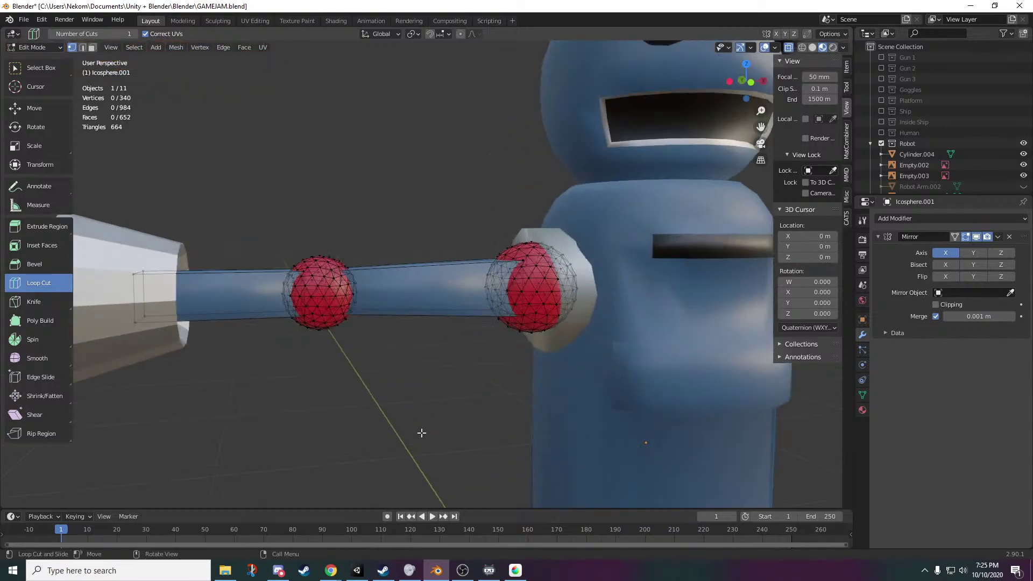
middle_click_drag(398, 426, 364, 171)
key("Tab")
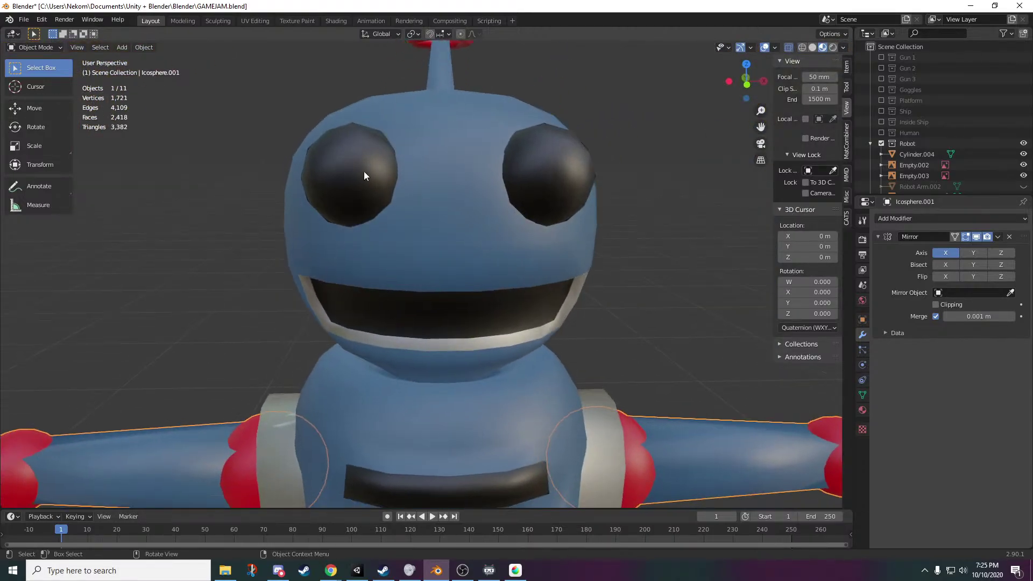
- Try subdividing the eye mesh with one cut and enlarging it, undo the changes, and return to Object Mode
key("Tab")
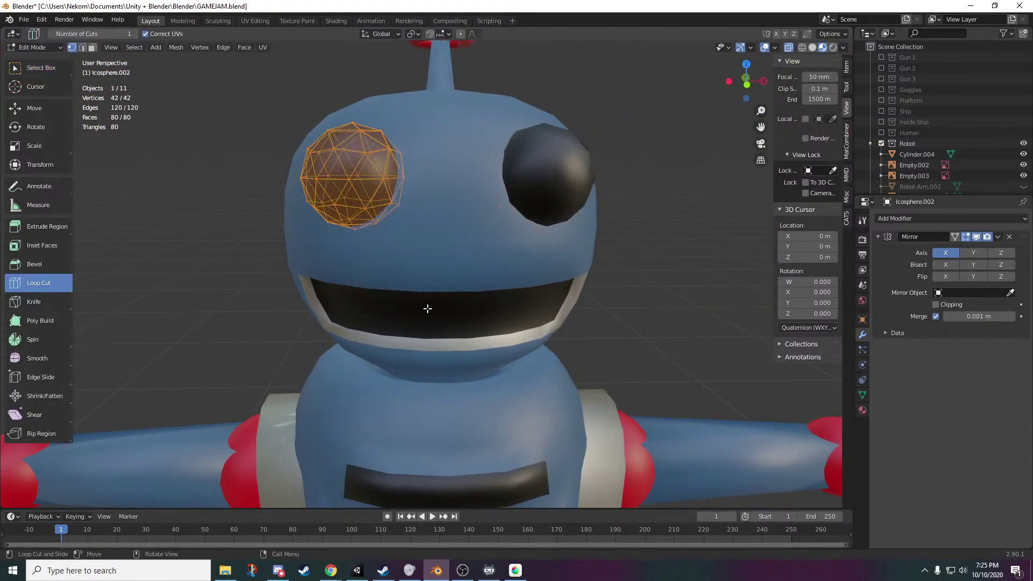
right_click(360, 235)
left_click(366, 238)
middle_click_drag(340, 255, 393, 260)
key("s")
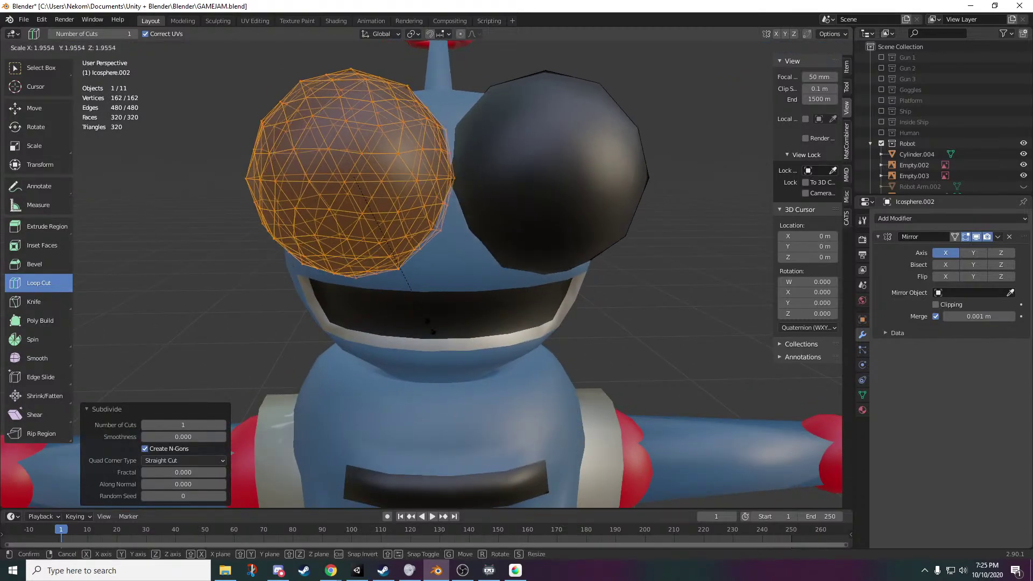
left_click(485, 383)
key("ctrl+z")
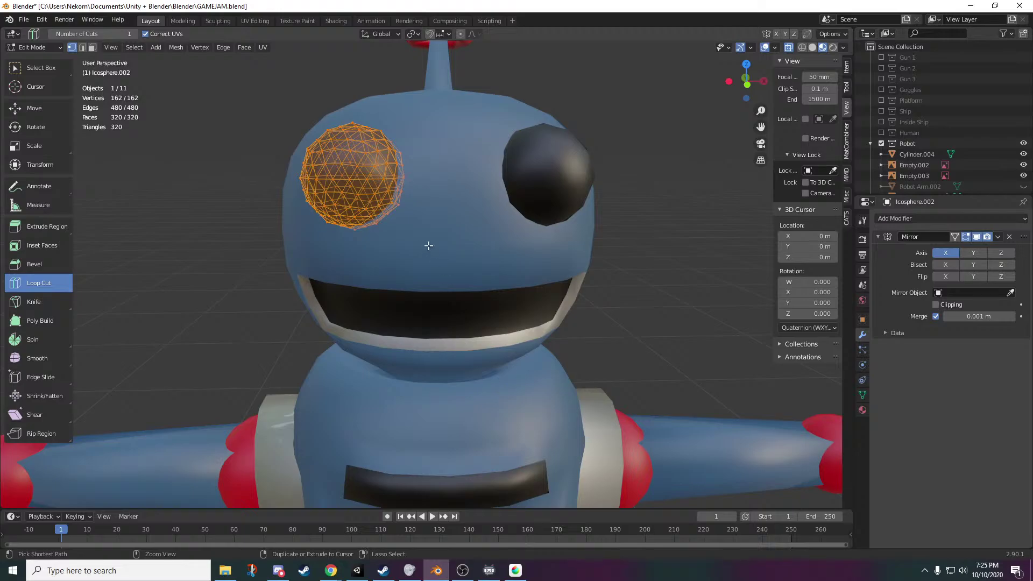
key("Tab")
- Inspect the robot's eyes and head from several angles, up close and together with the arms
middle_click_drag(438, 251, 448, 240)
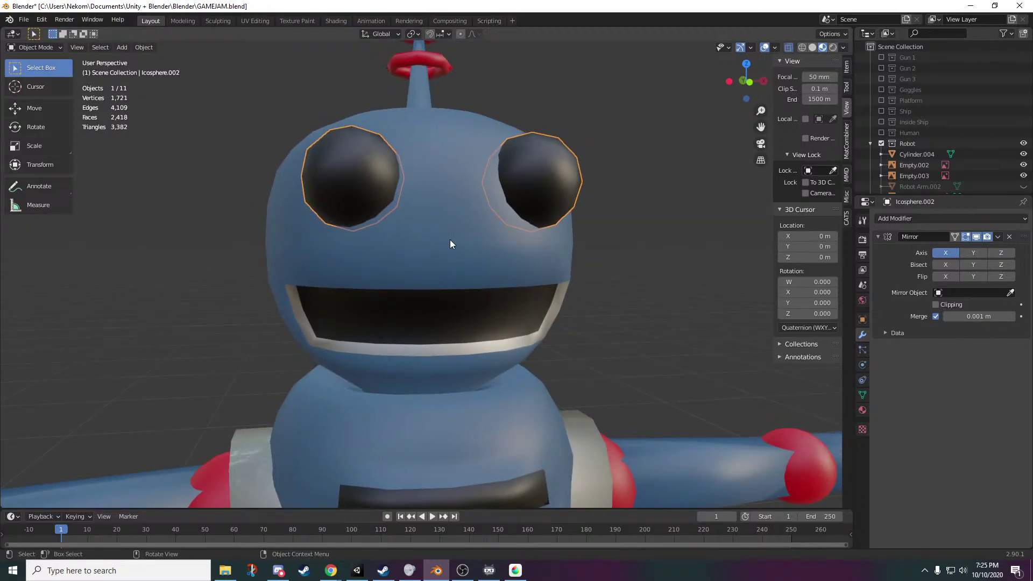
middle_click_drag(264, 186, 405, 359)
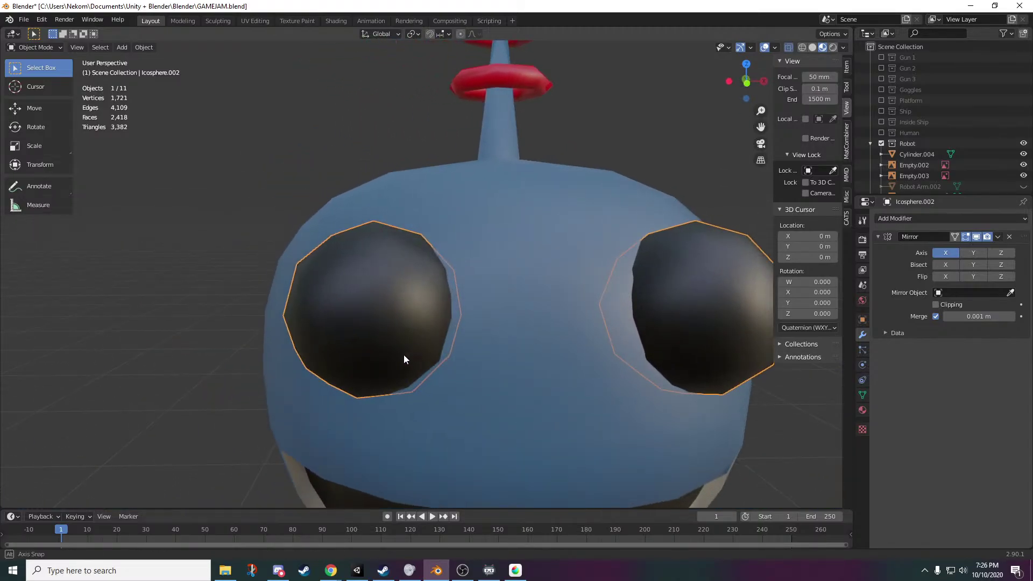
scroll(511, 389, "down", 4)
middle_click_drag(511, 388, 467, 281)
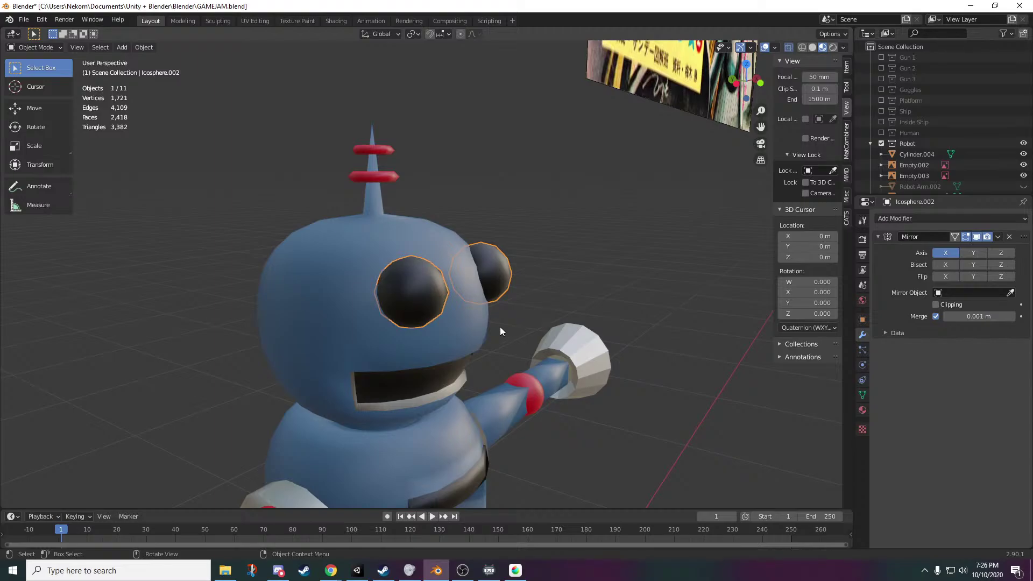
middle_click_drag(499, 327, 512, 364)
scroll(519, 386, "down", 2)
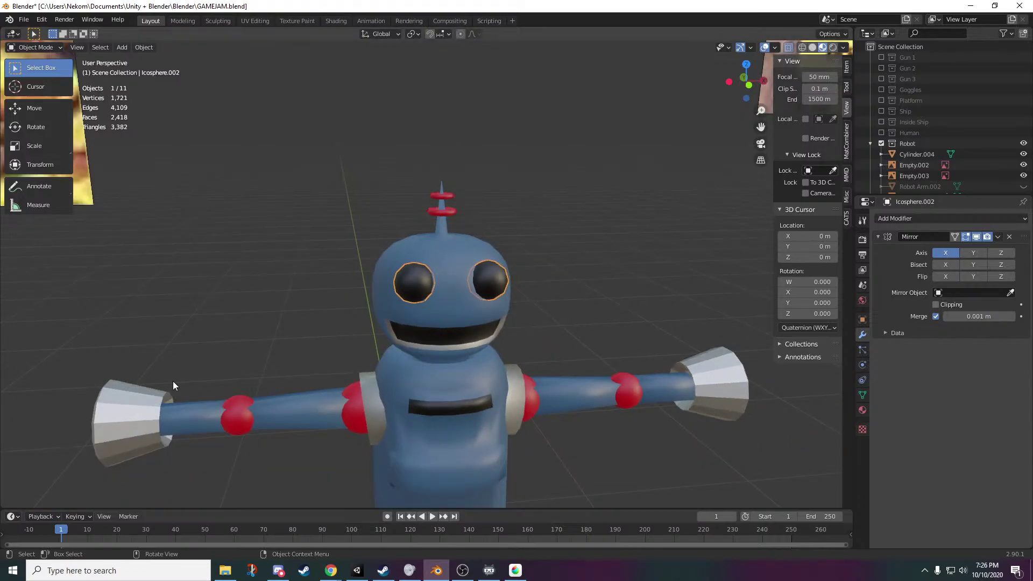
scroll(441, 371, "up", 5)
scroll(517, 361, "up", 3)
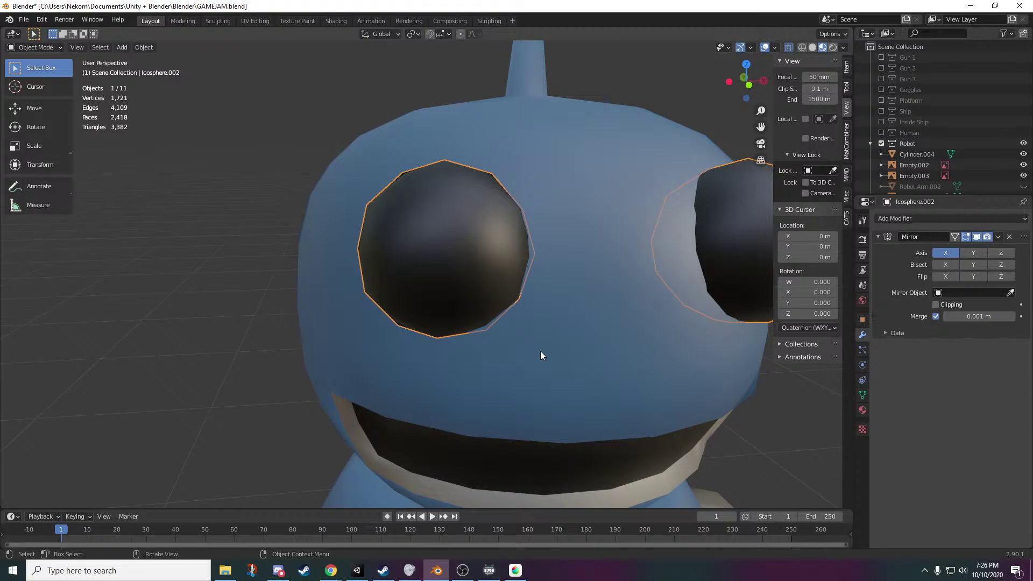
scroll(479, 308, "down", 4)
scroll(563, 291, "up", 6)
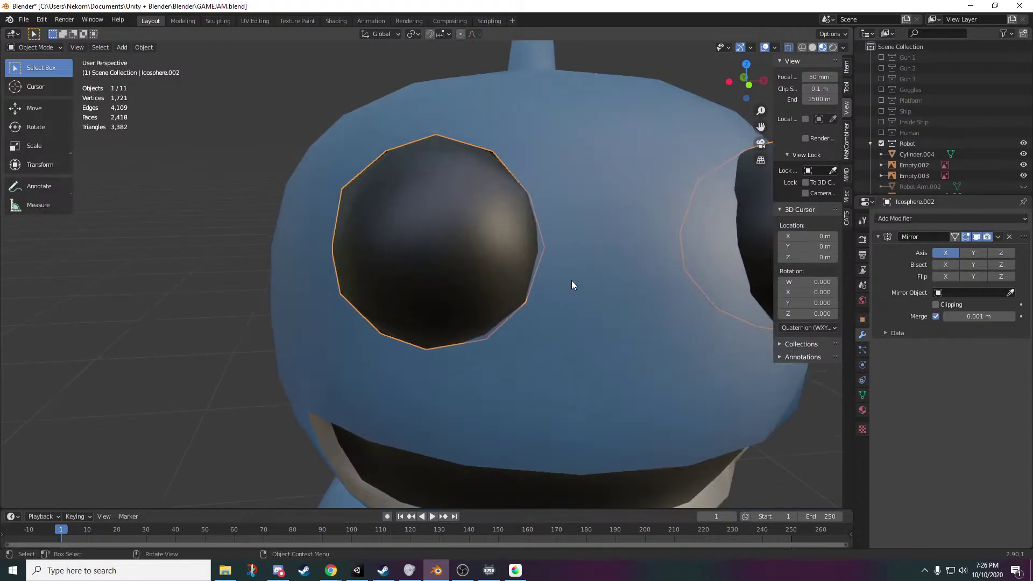
mouse_move(572, 285)
middle_mouse_down()
mouse_move(533, 309)
mouse_move(452, 309)
mouse_move(712, 304)
mouse_move(630, 311)
mouse_move(786, 282)
mouse_move(571, 275)
middle_mouse_up()
- Apply a loop cut to the eye mesh in Edit Mode and return to Object Mode
key("Tab")
middle_click_drag(462, 287, 412, 304)
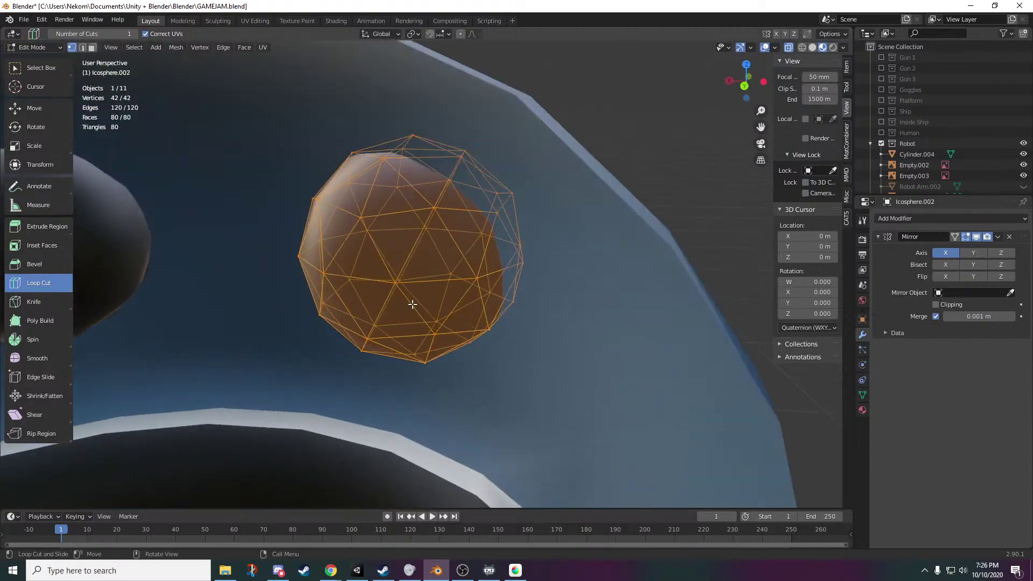
left_click(413, 304)
scroll(524, 328, "down", 4)
middle_click_drag(563, 339, 421, 337)
key("Tab")
middle_click_drag(565, 390, 451, 337)
scroll(451, 337, "down", 1)
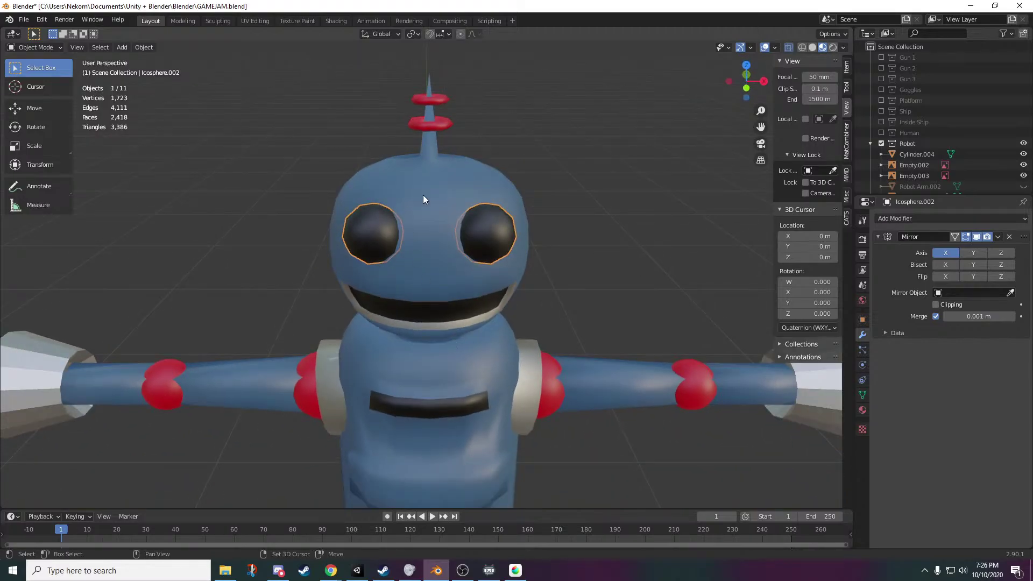
- Examine the head's mesh around the antenna, eyes and mouth, and look over the upper body
middle_click_drag(423, 195, 457, 302, "shift")
left_click(472, 315)
key("Tab")
scroll(532, 335, "up", 5)
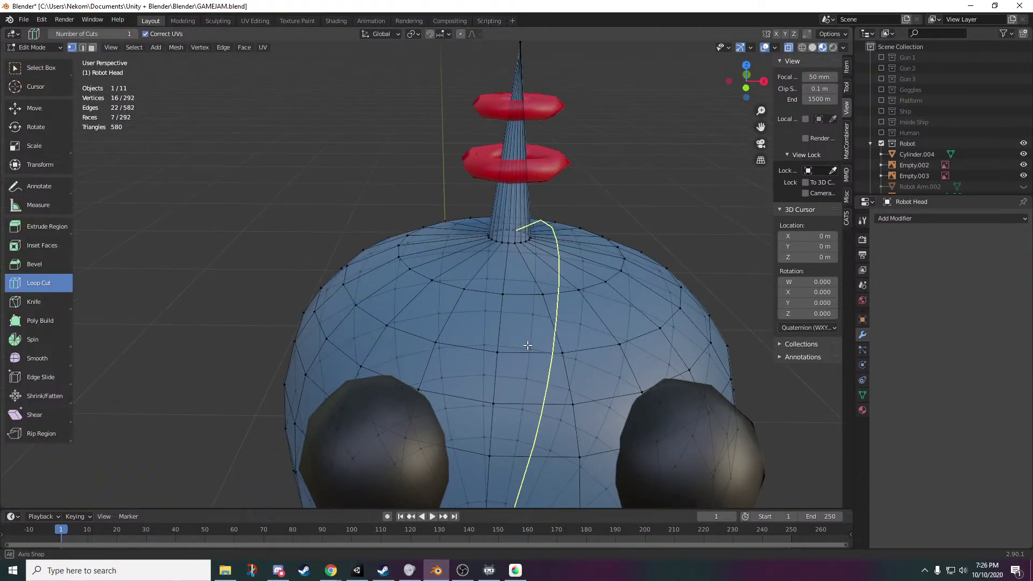
scroll(533, 336, "down", 7)
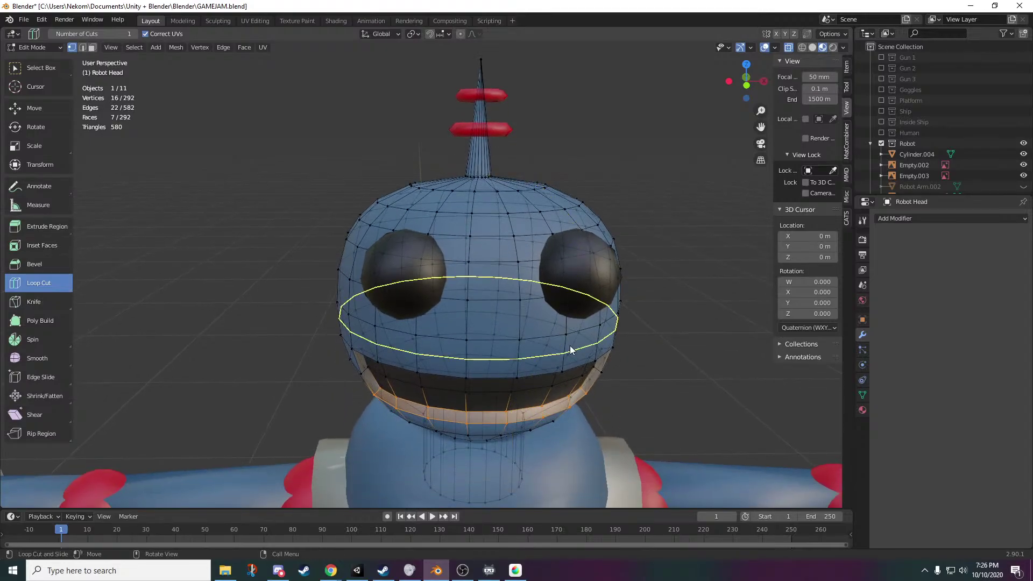
key("Tab")
scroll(570, 225, "down", 2)
middle_click_drag(512, 340, 512, 280)
middle_click_drag(511, 280, 496, 359, "shift")
scroll(487, 397, "up", 5)
middle_click_drag(487, 397, 509, 241, "shift")
- Open the head and body meshes together in Edit Mode and switch to face selection
key("Tab")
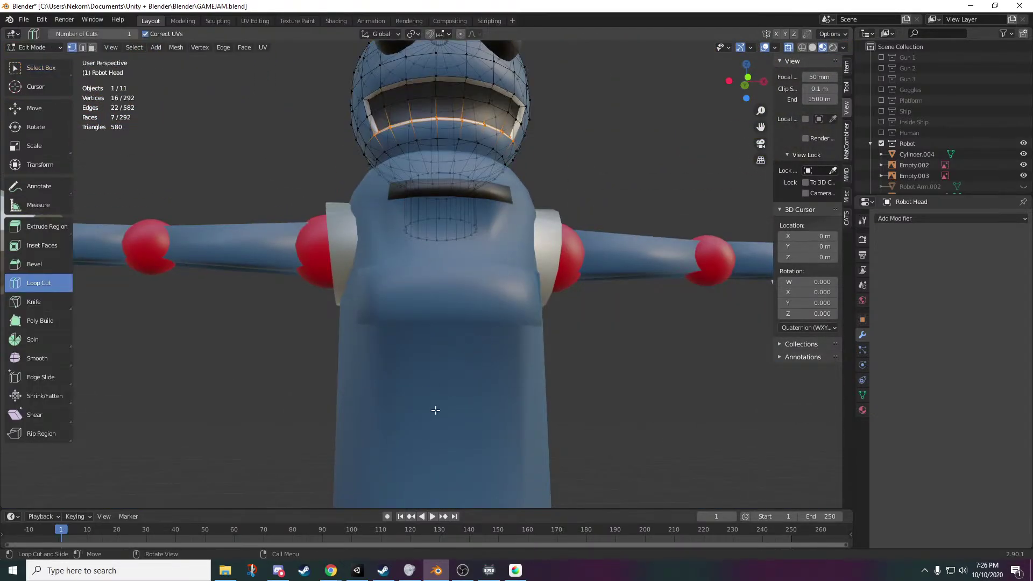
key("Tab")
key("Tab")
scroll(456, 363, "up", 6)
middle_click_drag(454, 362, 538, 373)
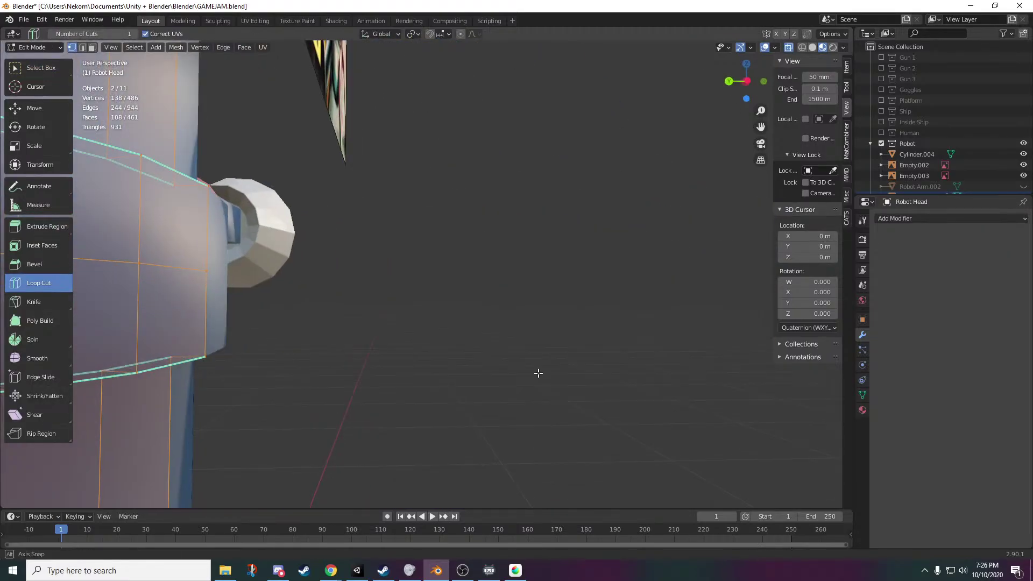
scroll(533, 371, "down", 4)
middle_click_drag(338, 290, 446, 362, "shift")
left_click(92, 47)
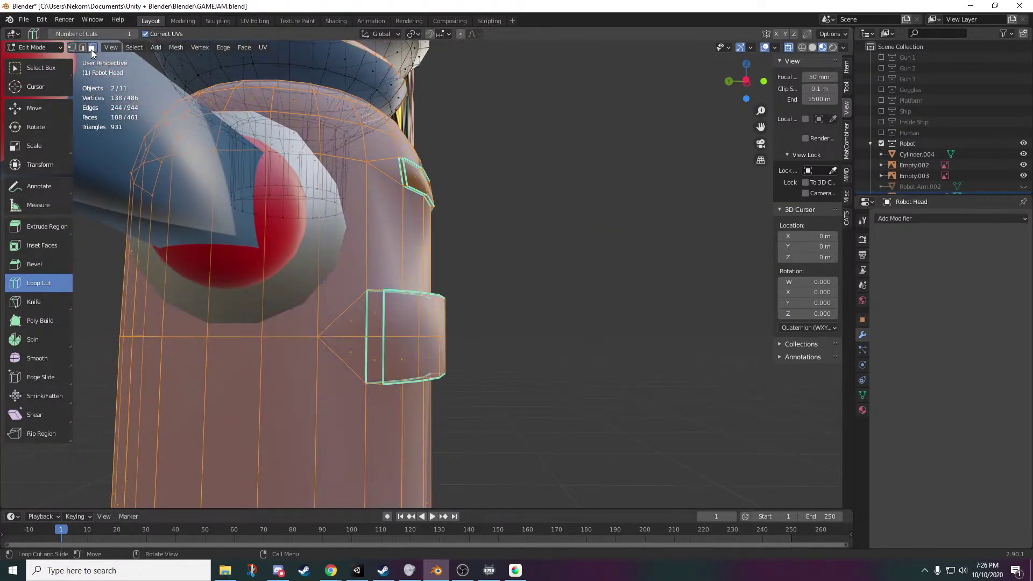
- Assign the black Material.008 to the front and edge faces of the body's raised chest panel, and return to Object Mode
left_click(377, 356)
left_click(411, 316, "shift")
middle_click_drag(411, 316, 404, 340)
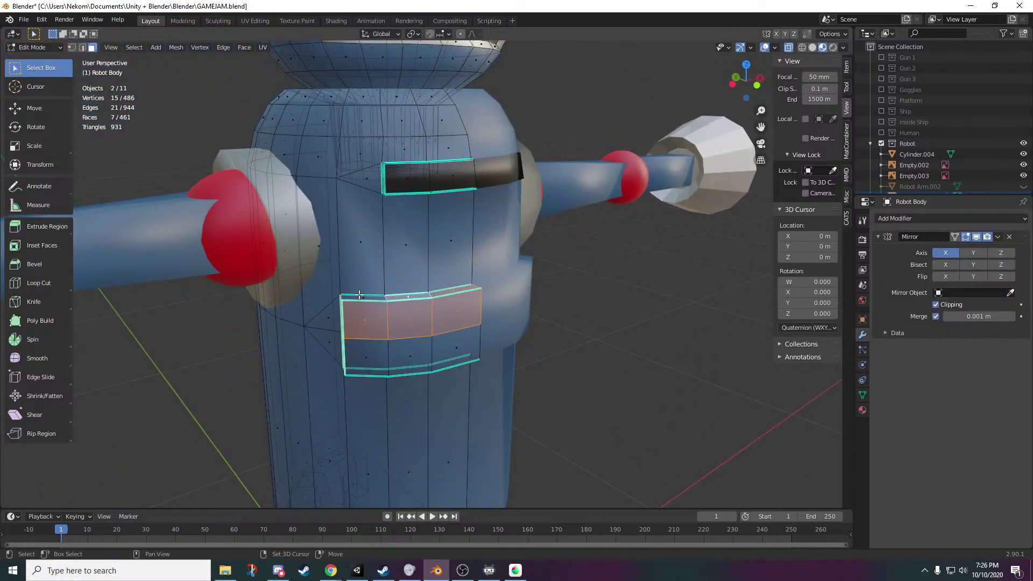
left_click(367, 349, "shift")
middle_click_drag(368, 349, 437, 324)
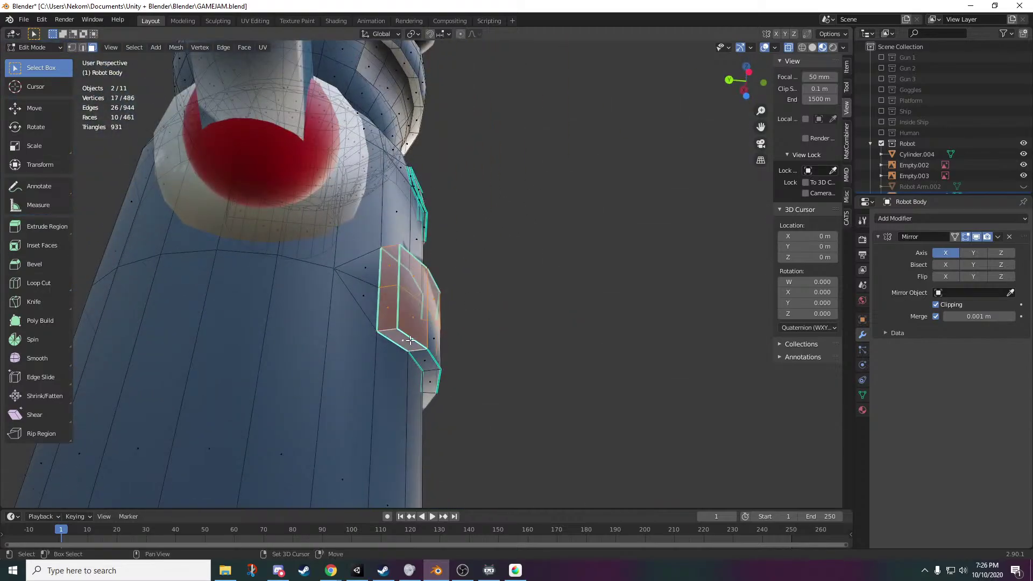
left_click(436, 376, "shift")
middle_click_drag(436, 377, 406, 339)
left_click(406, 339, "shift")
left_click(459, 353, "shift")
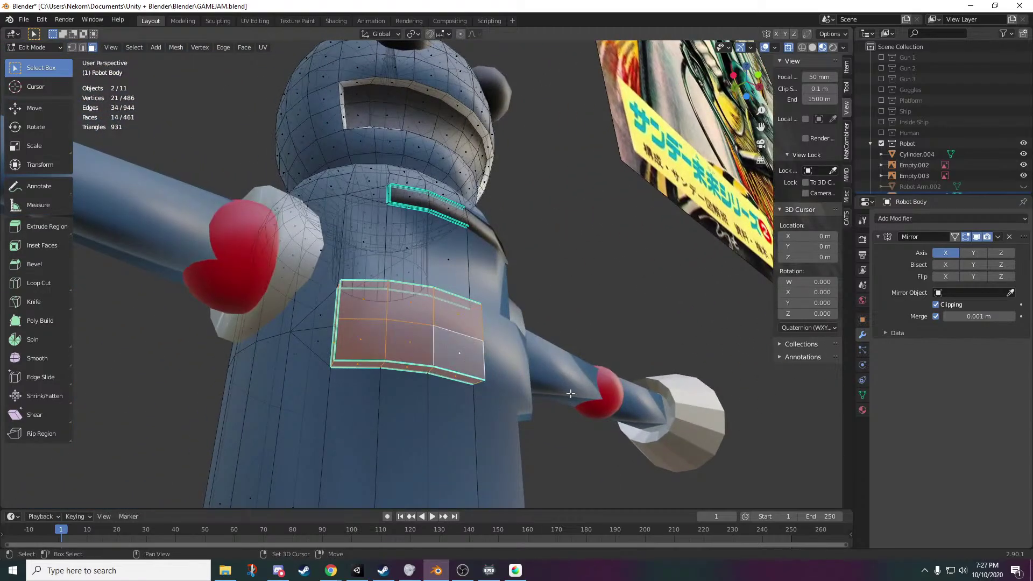
left_click(862, 409)
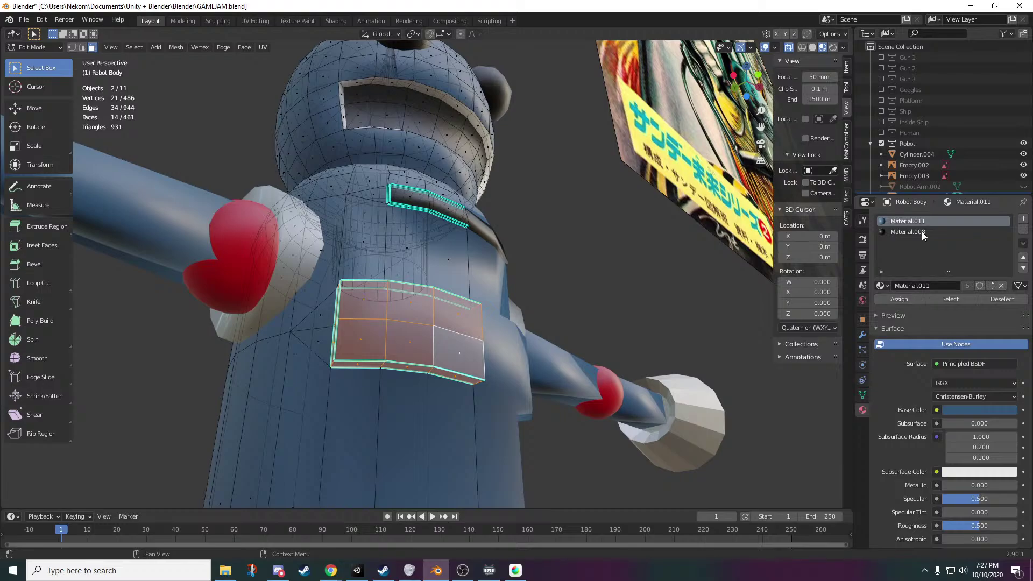
left_click(899, 299)
key("Tab")
middle_click_drag(610, 343, 458, 371)
scroll(461, 372, "up", 1)
mouse_move(551, 358)
middle_mouse_down()
mouse_move(535, 376)
mouse_move(609, 371)
mouse_move(554, 362)
mouse_move(567, 270)
mouse_move(550, 352)
middle_mouse_up()
scroll(550, 351, "down", 3)
middle_click_drag(601, 377, 567, 363)
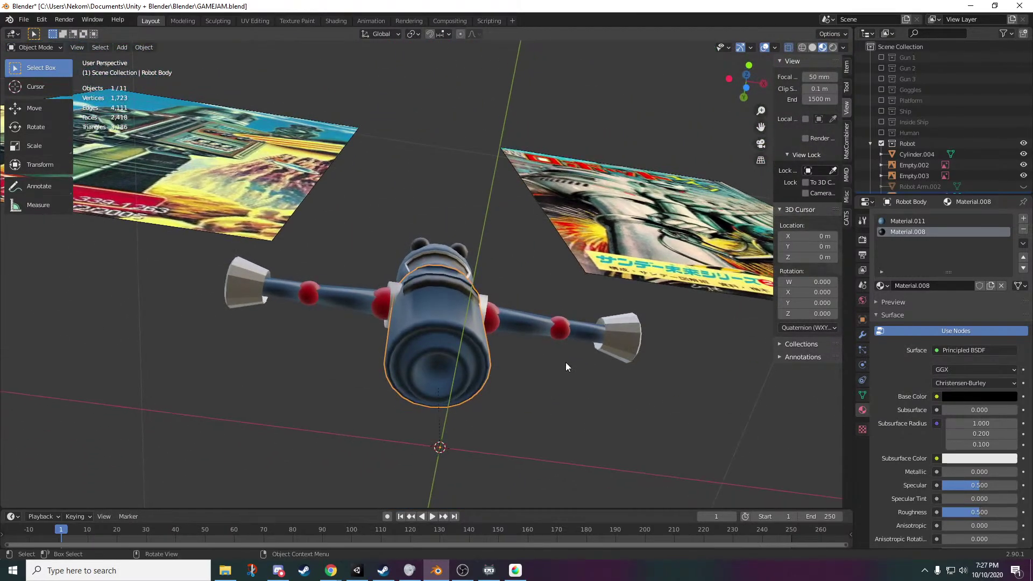
- Open the robot body in Edit Mode and select the faces of the lower base section on its underside
scroll(567, 372, "up", 4)
middle_click_drag(576, 445, 569, 209)
middle_click_drag(542, 276, 560, 244)
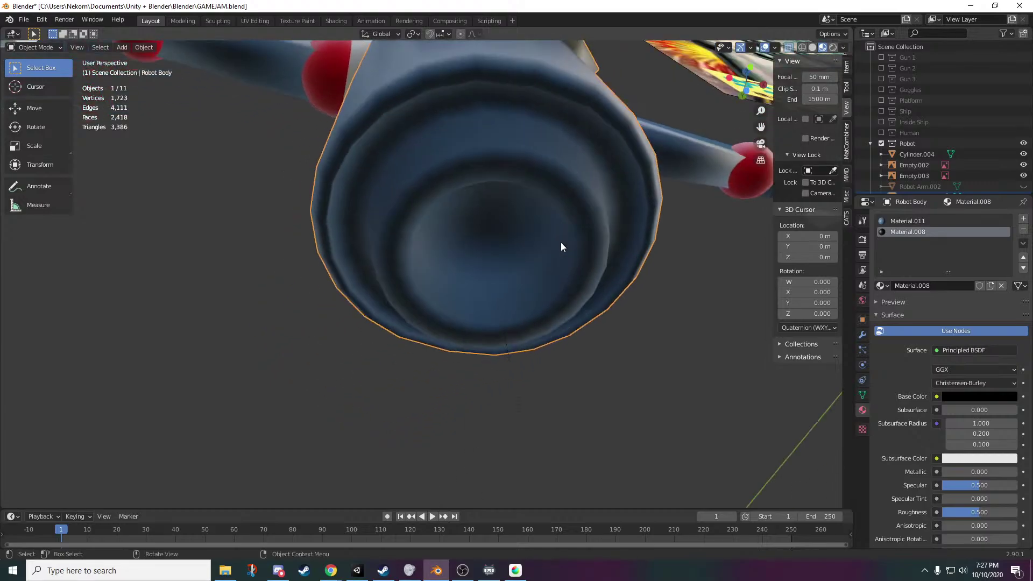
key("Tab")
left_click_drag(520, 121, 429, 218)
middle_click_drag(517, 239, 595, 233)
left_click_drag(514, 140, 429, 221)
middle_click_drag(429, 222, 511, 345)
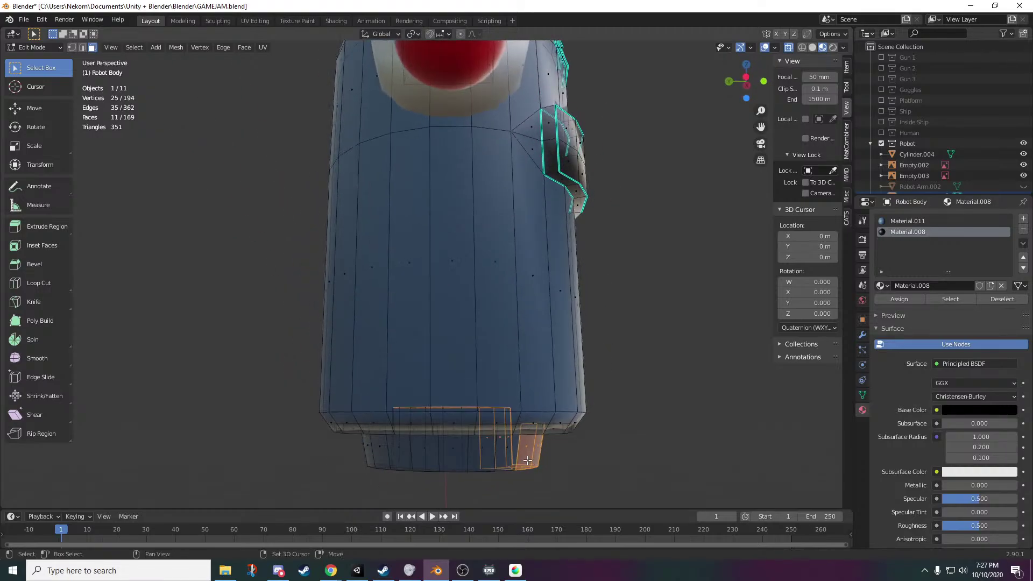
left_click_drag(532, 443, 323, 524, "shift")
middle_click_drag(495, 472, 272, 371)
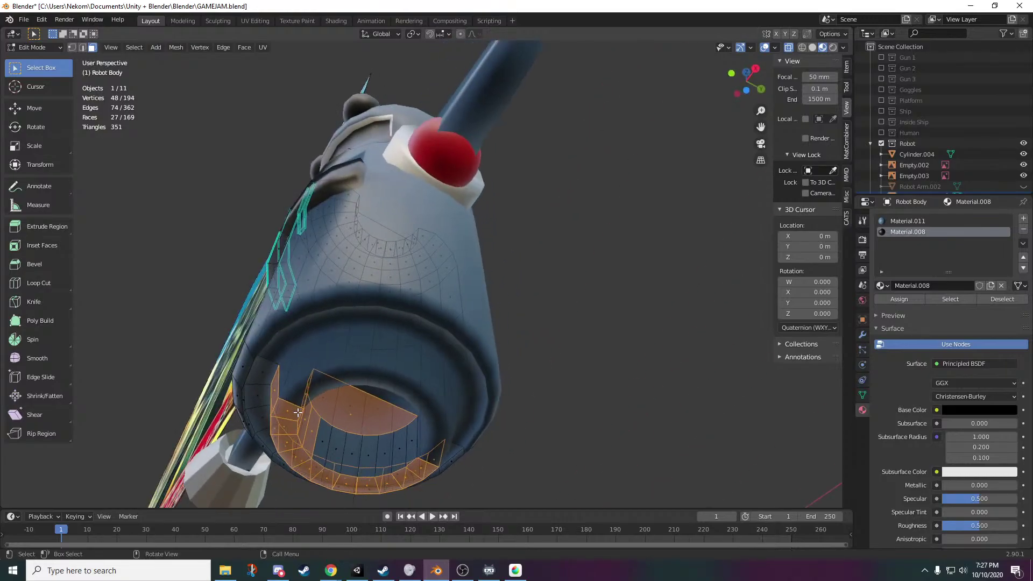
- Turn off X-ray and add the remaining visible faces of the base's bottom rim and inner recess to the selection
left_click(786, 46)
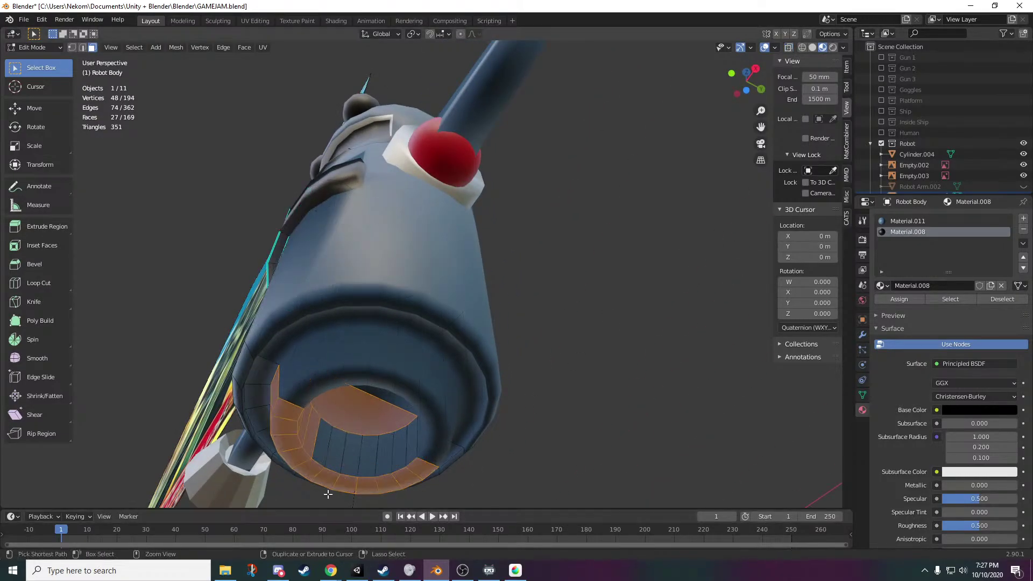
left_click_drag(415, 425, 365, 464, "ctrl")
middle_click_drag(365, 464, 397, 450)
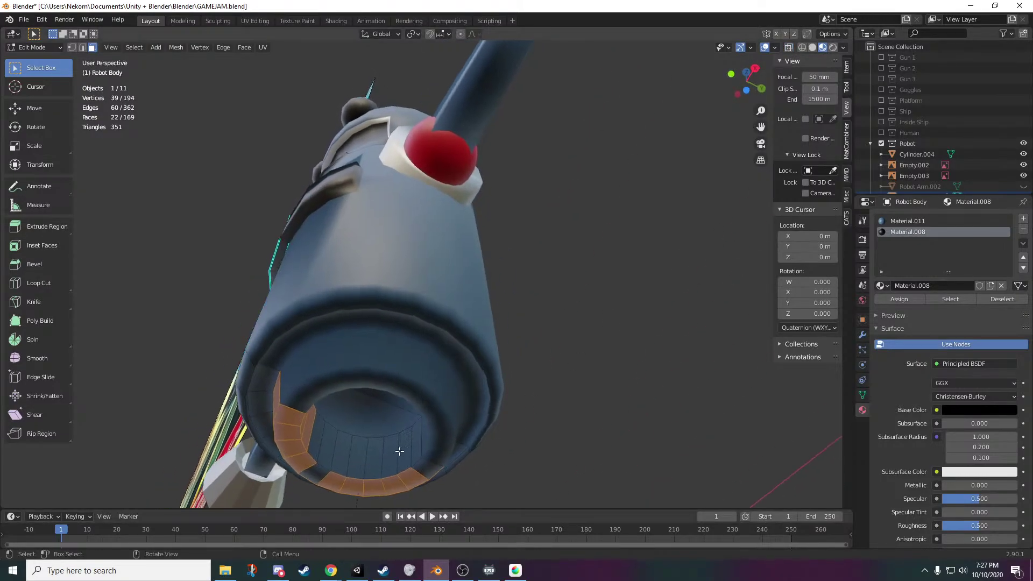
key("ctrl+z")
left_click_drag(426, 432, 307, 481, "shift")
middle_click_drag(409, 444, 501, 357)
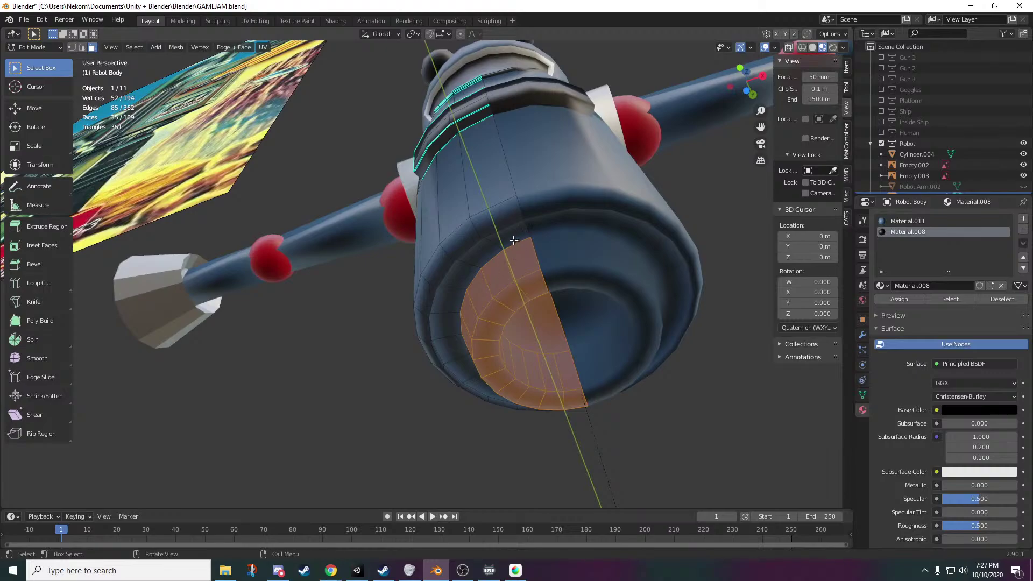
- Extend the selection over the outer underside ring around the base, and deselect stray faces on the body's lower side
left_click_drag(510, 239, 451, 317, "shift")
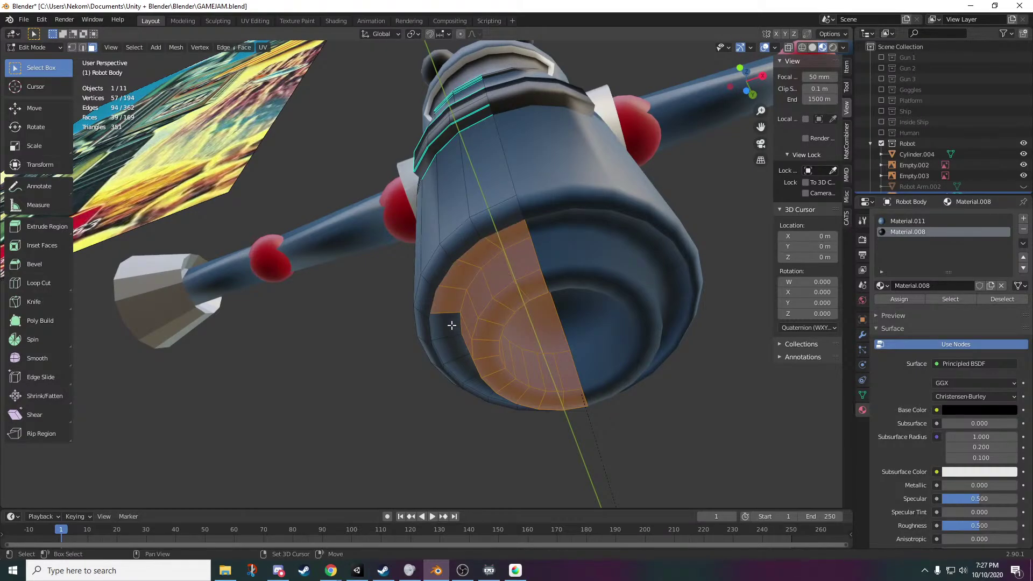
left_click(455, 353, "shift")
middle_click_drag(465, 365, 587, 282)
left_click_drag(446, 286, 441, 398, "shift")
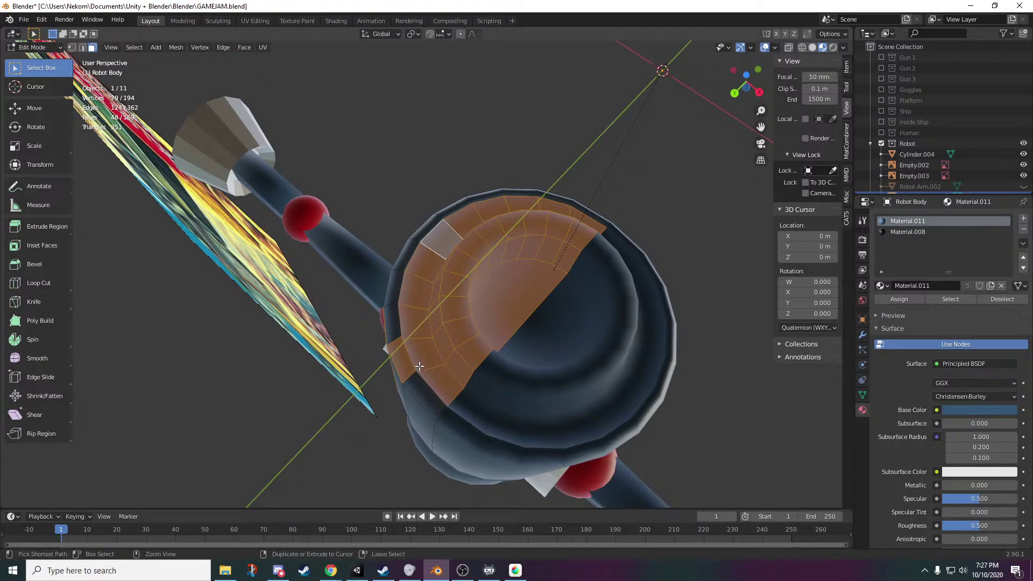
left_click_drag(411, 349, 393, 362, "ctrl")
middle_click_drag(392, 362, 437, 347)
left_click_drag(368, 367, 355, 399, "shift")
middle_click_drag(355, 399, 324, 415)
left_click_drag(377, 285, 300, 309, "ctrl")
middle_click_drag(300, 310, 431, 410)
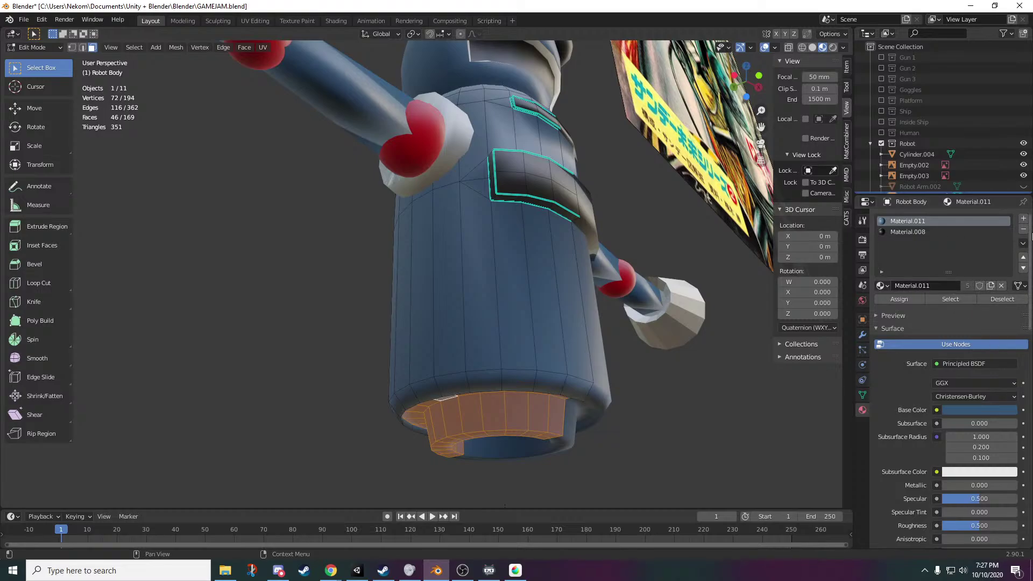
- Add a material slot with Material.003, assign it to the selected base faces, and return to Object Mode to check the robot
left_click(1023, 218)
left_click(881, 285)
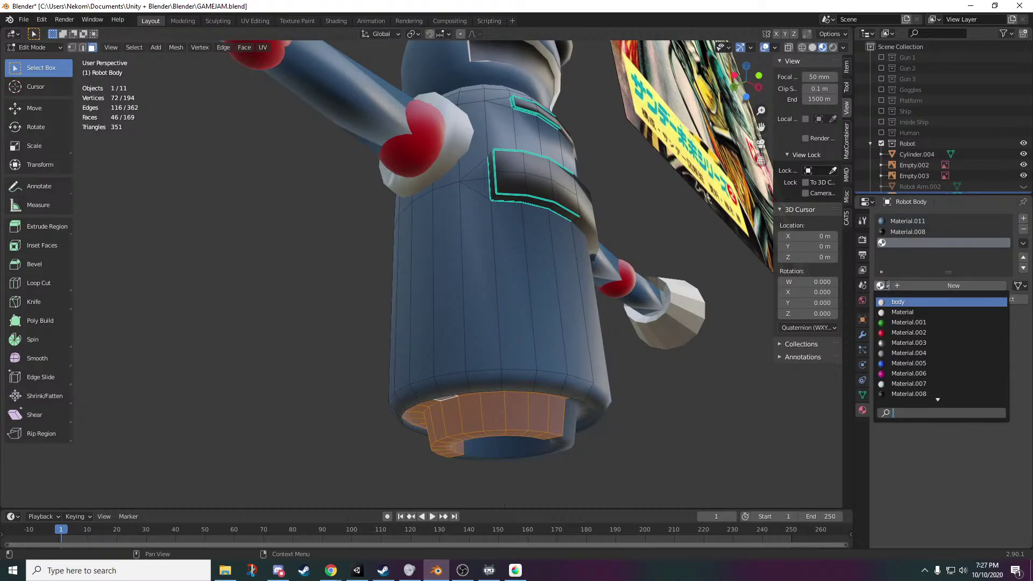
left_click(915, 343)
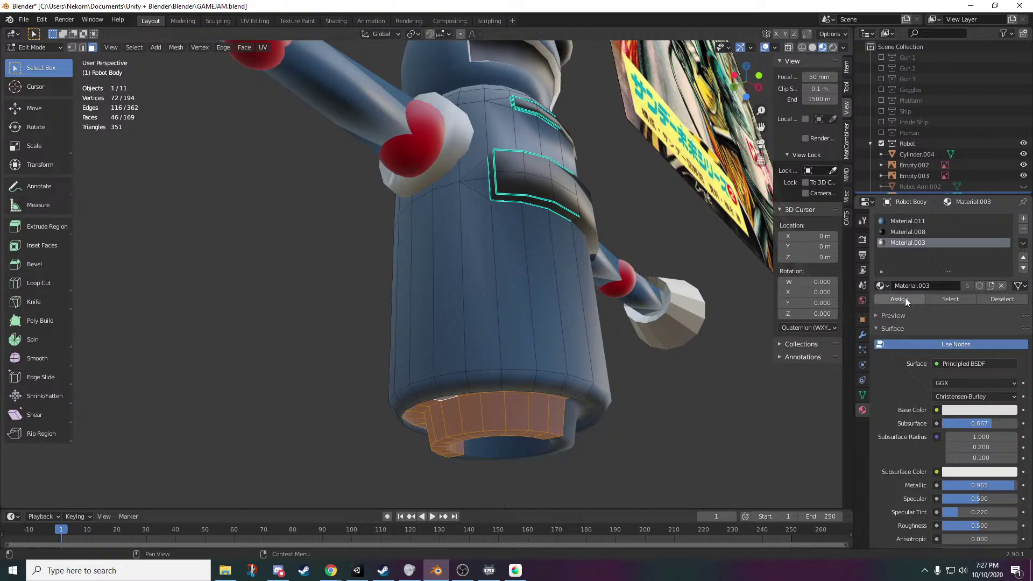
left_click(906, 299)
left_click(688, 391)
scroll(705, 400, "down", 2)
key("Tab")
middle_click_drag(692, 407, 613, 436)
scroll(638, 356, "down", 2)
middle_click_drag(638, 356, 673, 330)
key("Tab")
key("Tab")
scroll(637, 351, "up", 4)
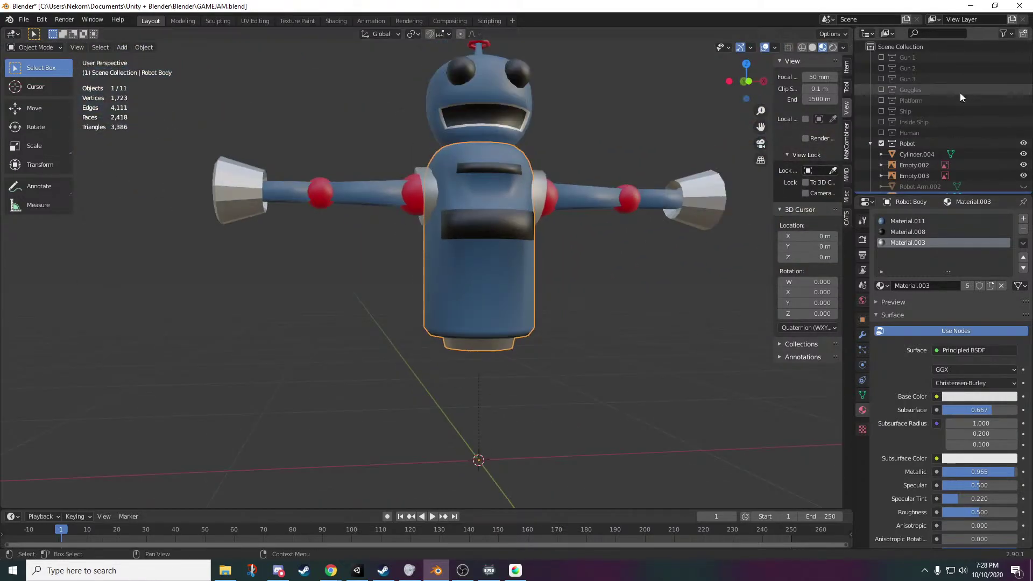
- Exclude the Robot collection from the view layer and move the leftover Cube, Icosphere.001 and Sphere objects into it
scroll(961, 93, "down", 5)
left_click(882, 76)
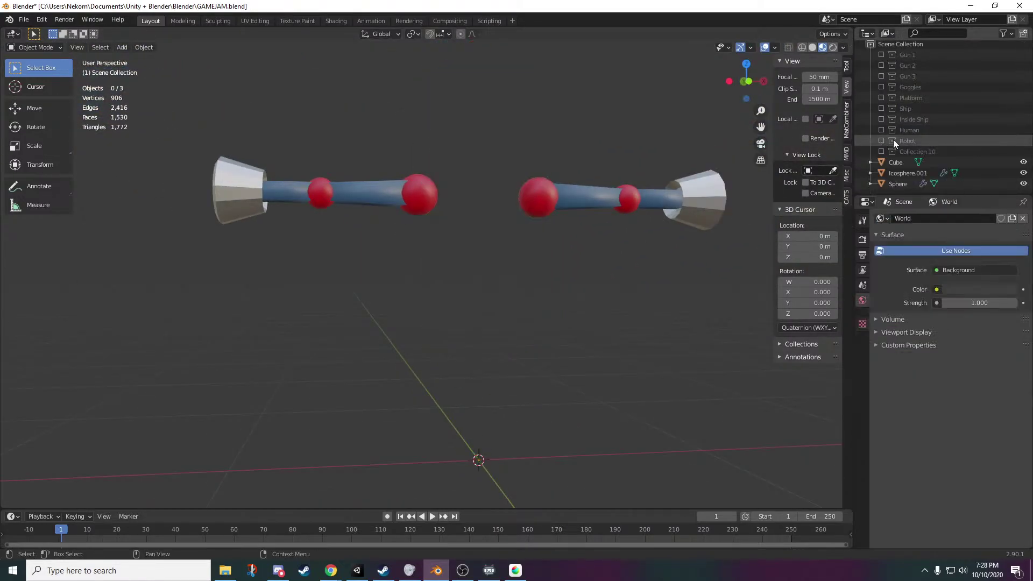
left_click(881, 161)
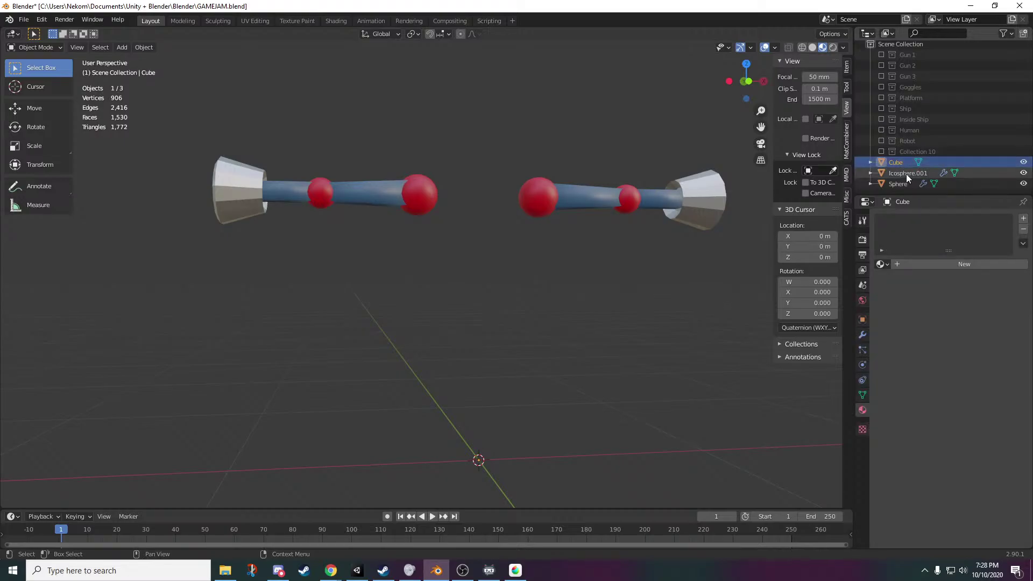
left_click(904, 184, "shift")
right_click(899, 164)
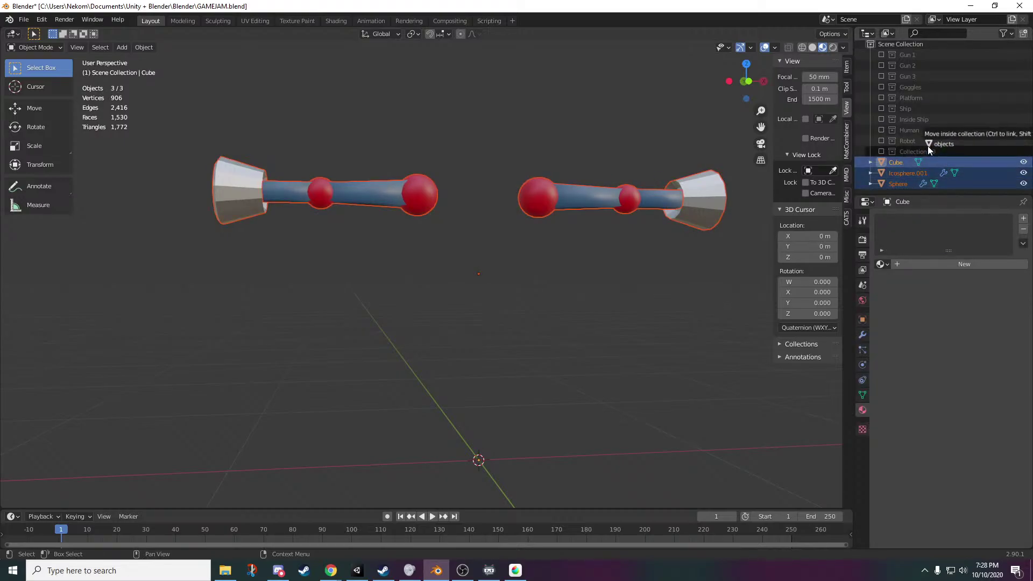
left_click(922, 143)
- Examine the Human collection briefly, and inspect the Ship Dome in the Inside Ship collection from inside and outside
left_click(881, 133)
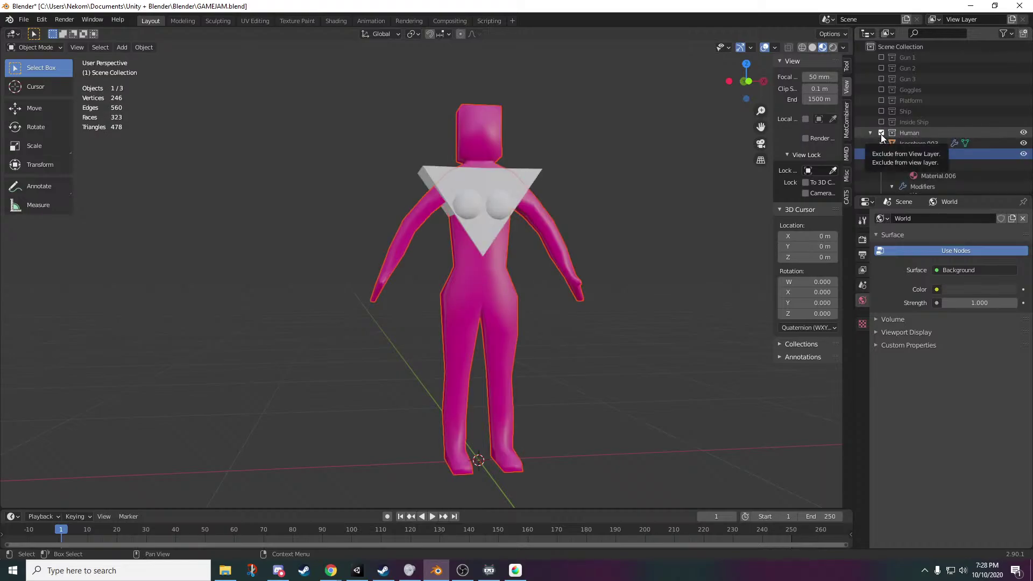
left_click(881, 133)
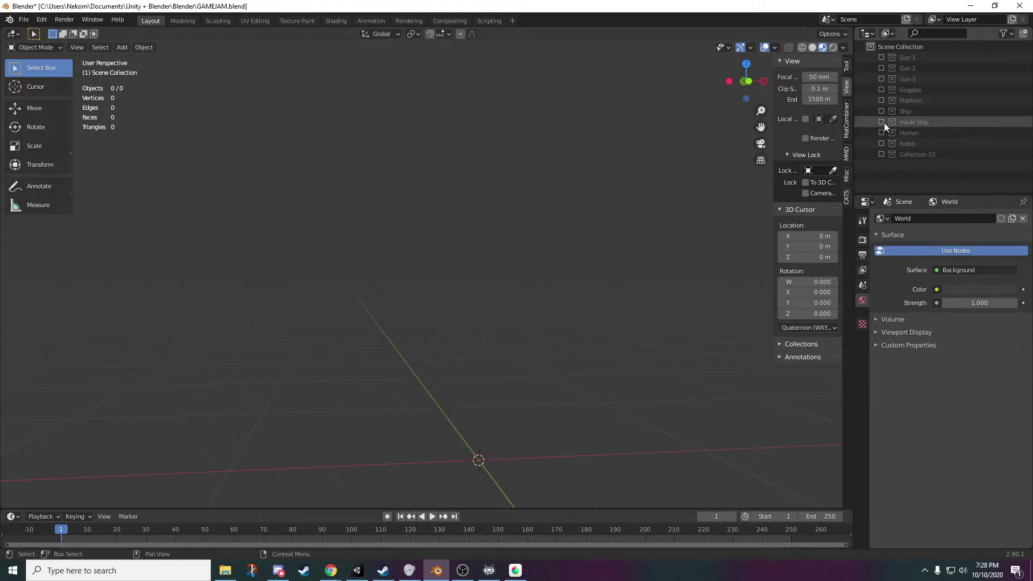
left_click(884, 123)
scroll(579, 306, "down", 5)
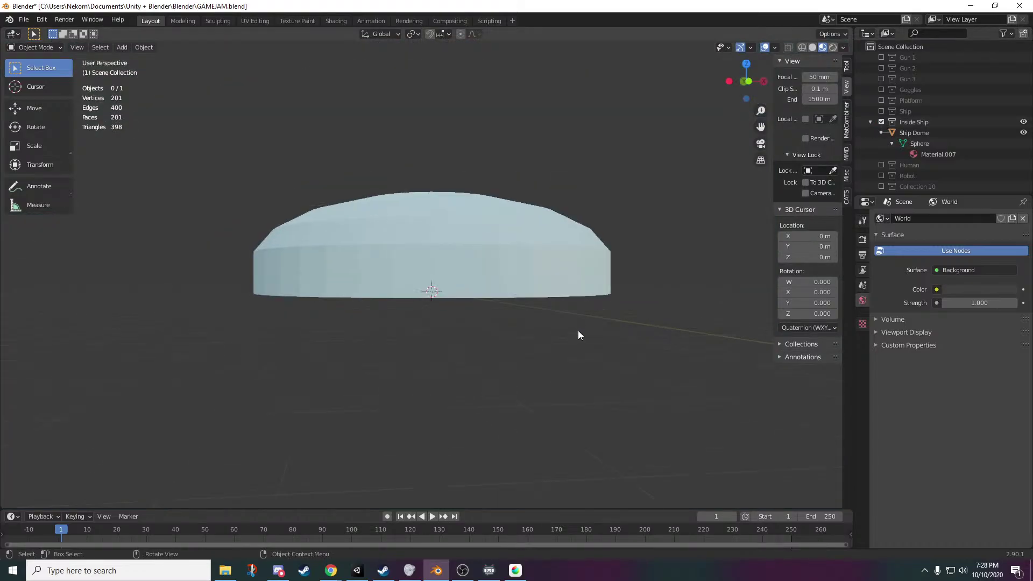
scroll(580, 329, "up", 5)
middle_click_drag(582, 327, 632, 284)
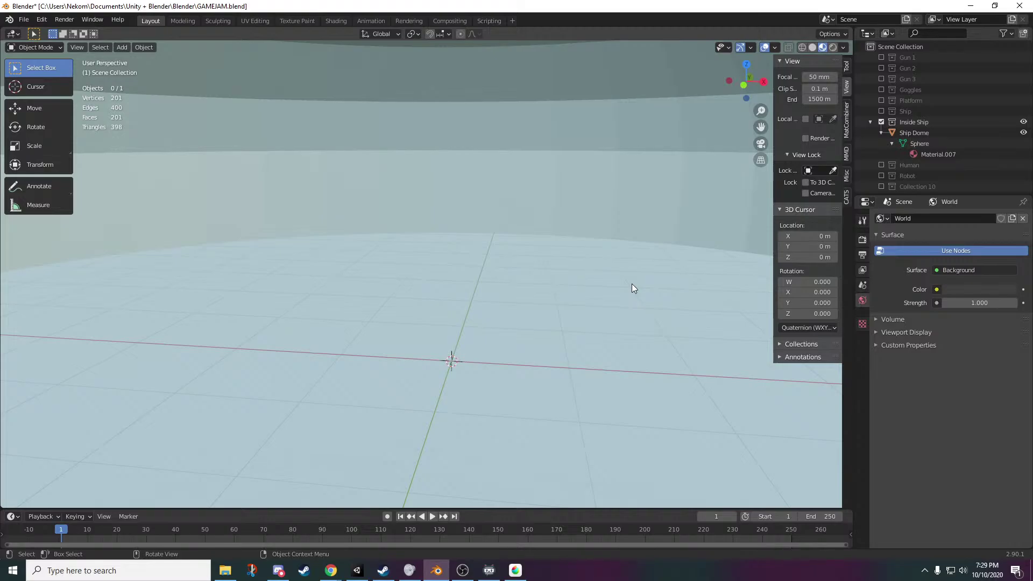
scroll(662, 286, "down", 5)
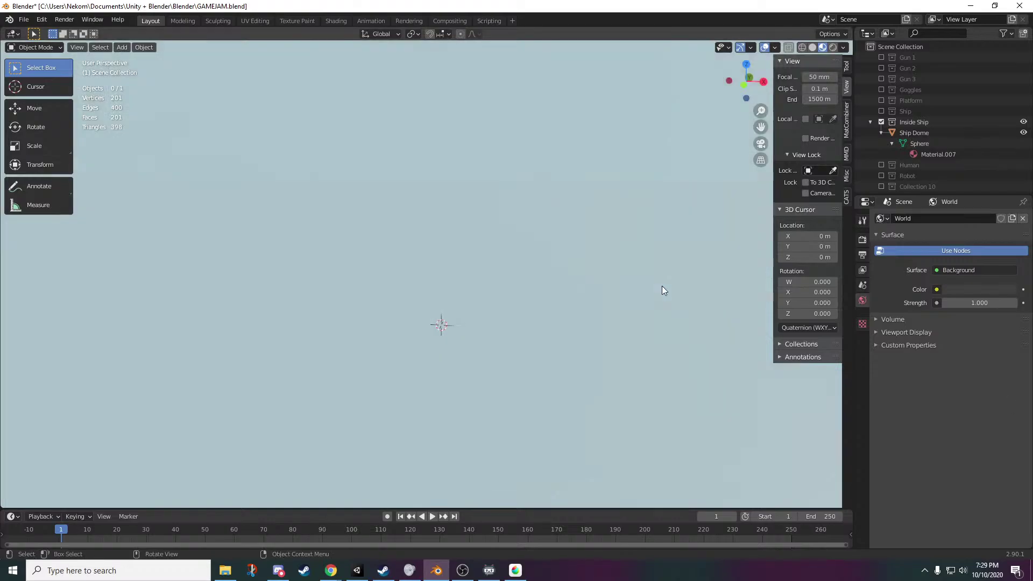
middle_click_drag(598, 322, 615, 328)
scroll(931, 172, "down", 2)
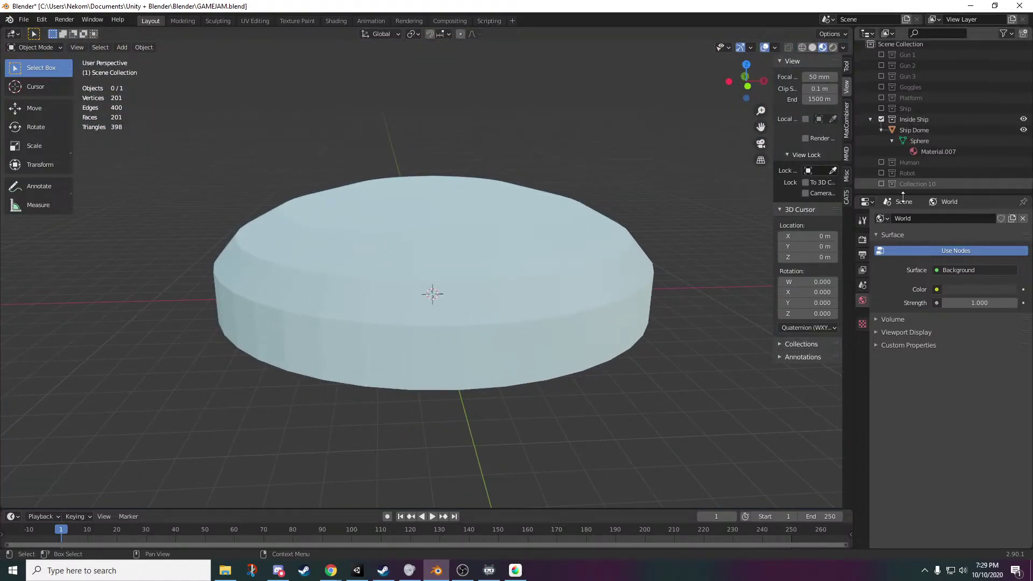
- Rename Collection 10 as Drop Pod
double_click(917, 183)
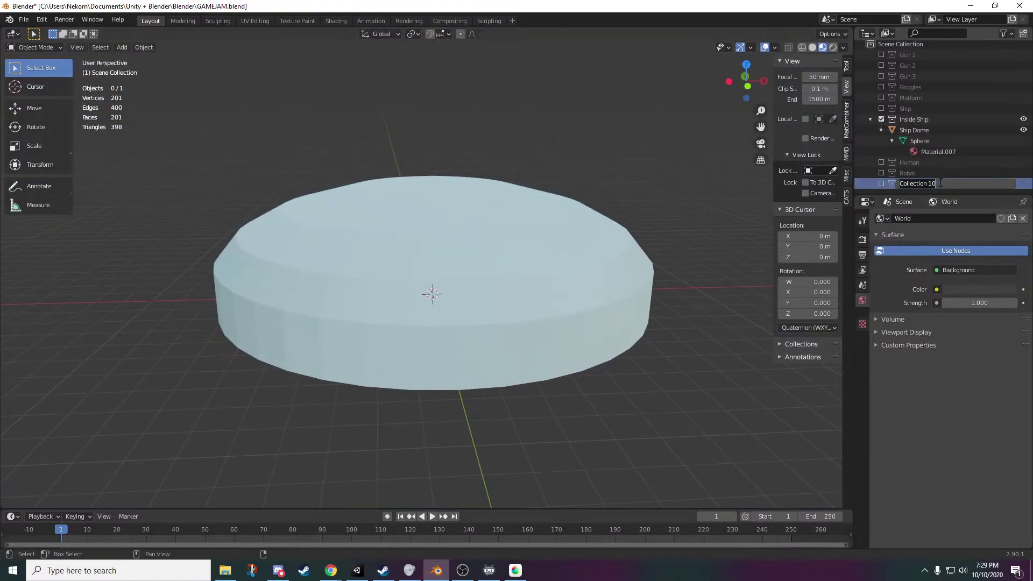
type("Pod")
key("Home")
type("Drop")
key("Return")
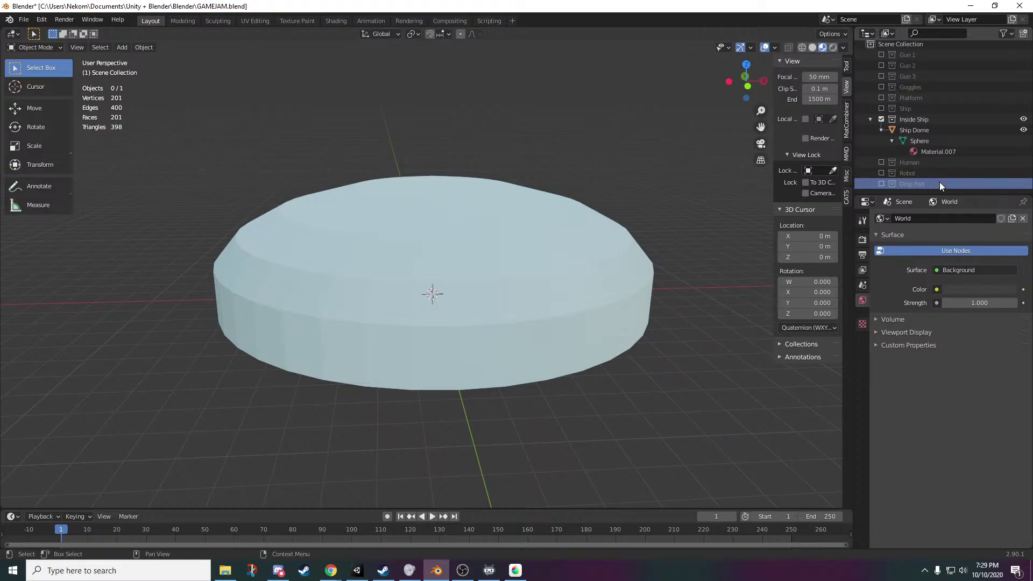
- Exclude the Inside Ship collection and enable the Drop Pod and Human collections in the view layer
left_click(881, 120)
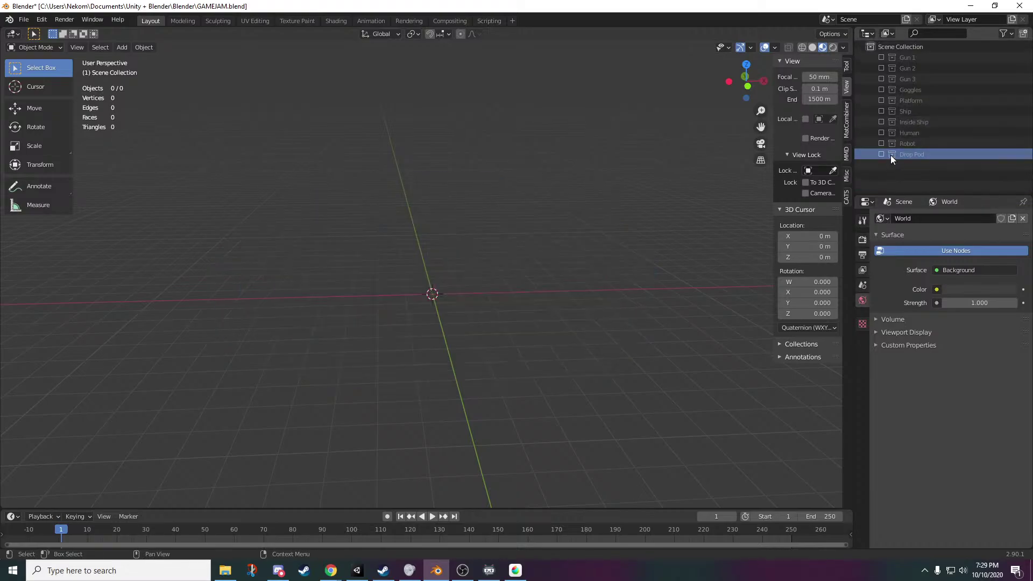
left_click(881, 154)
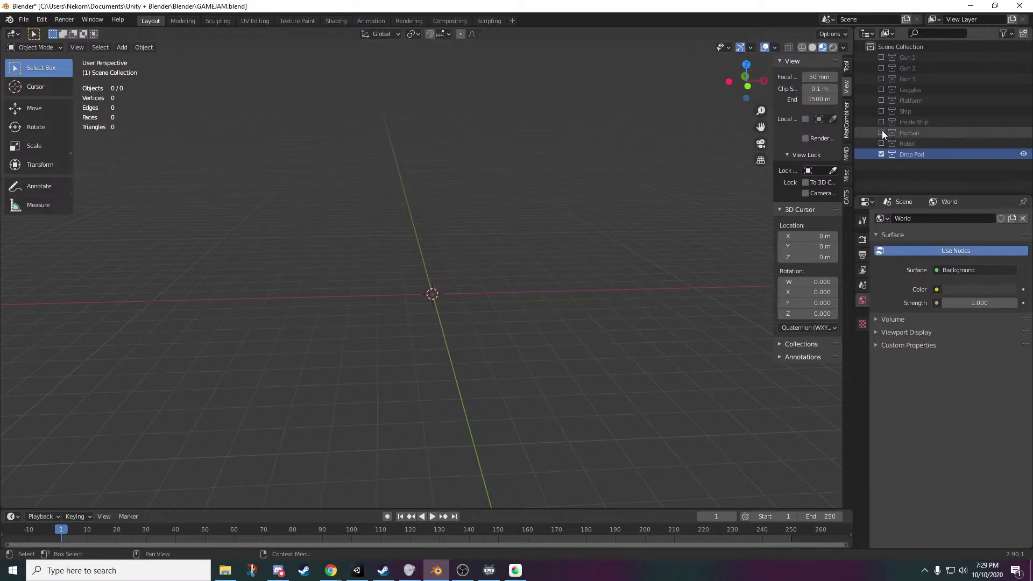
left_click(881, 133)
scroll(491, 301, "up", 5)
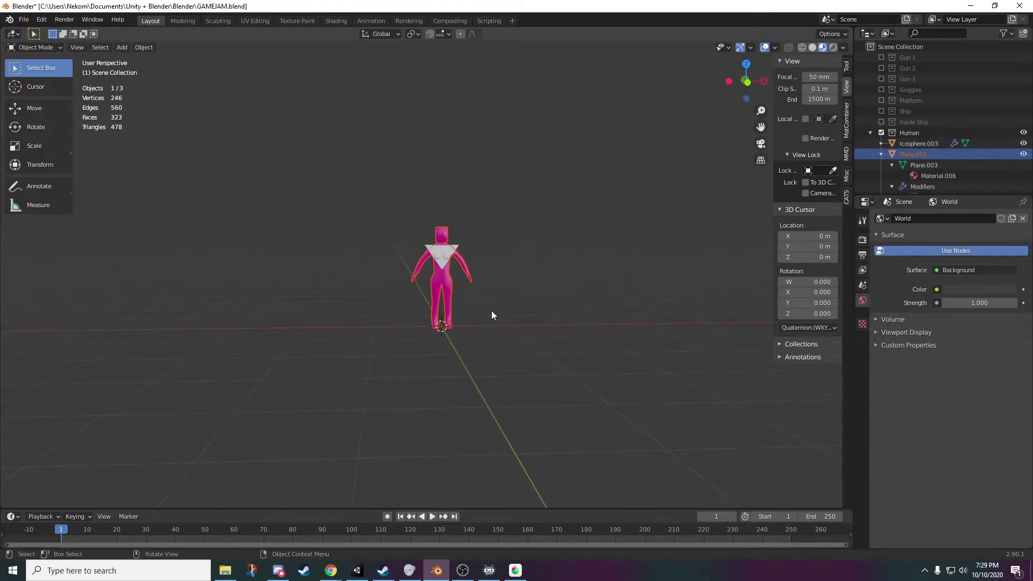
- Add a UV sphere at the world origin by the human figure and set its radius to 0.74 m
key("shift+a")
mouse_move(531, 362)
mouse_move(532, 343)
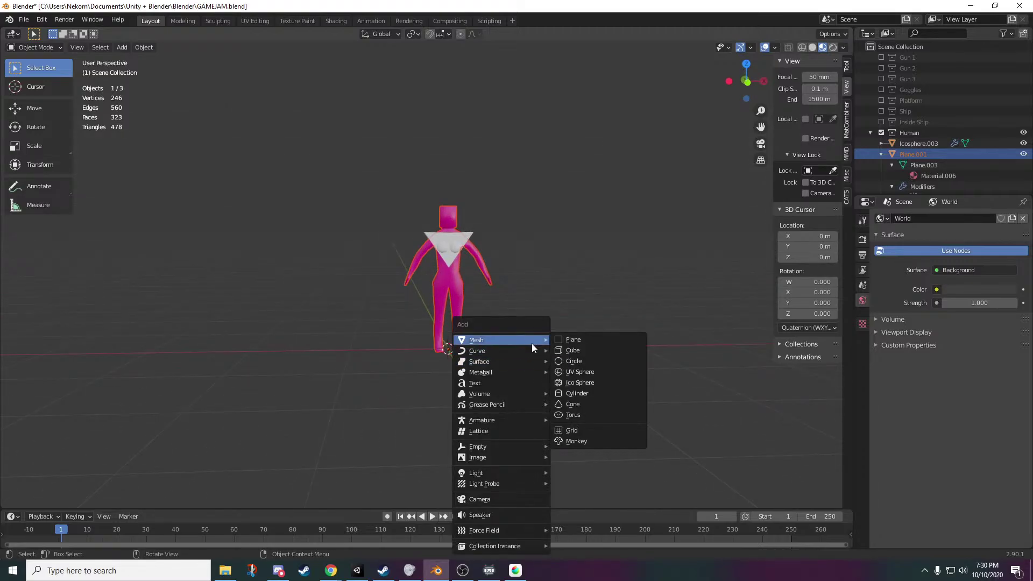
left_click(598, 375)
scroll(581, 383, "up", 2)
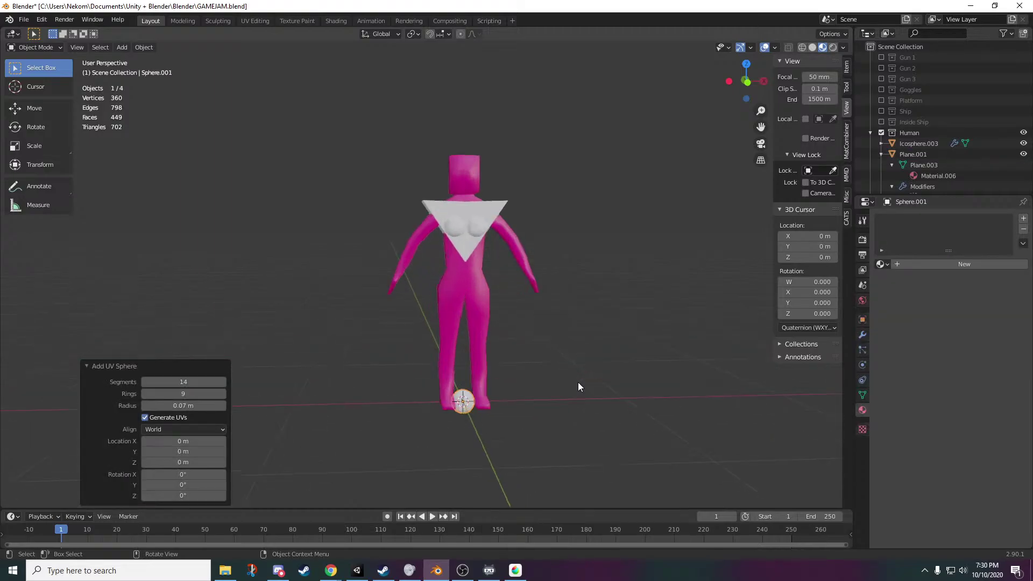
left_click_drag(183, 405, 258, 406)
- Set the new UV sphere to 26 segments and 18 rings
left_click_drag(183, 394, 220, 382)
left_click(185, 382)
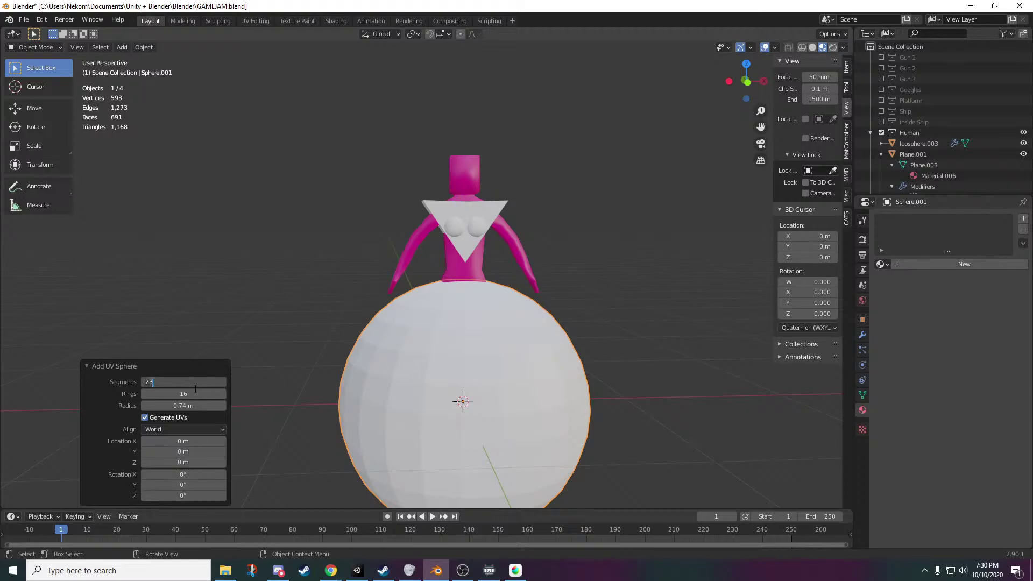
left_click(222, 387)
left_click(223, 384)
left_click(222, 384)
left_click(223, 385)
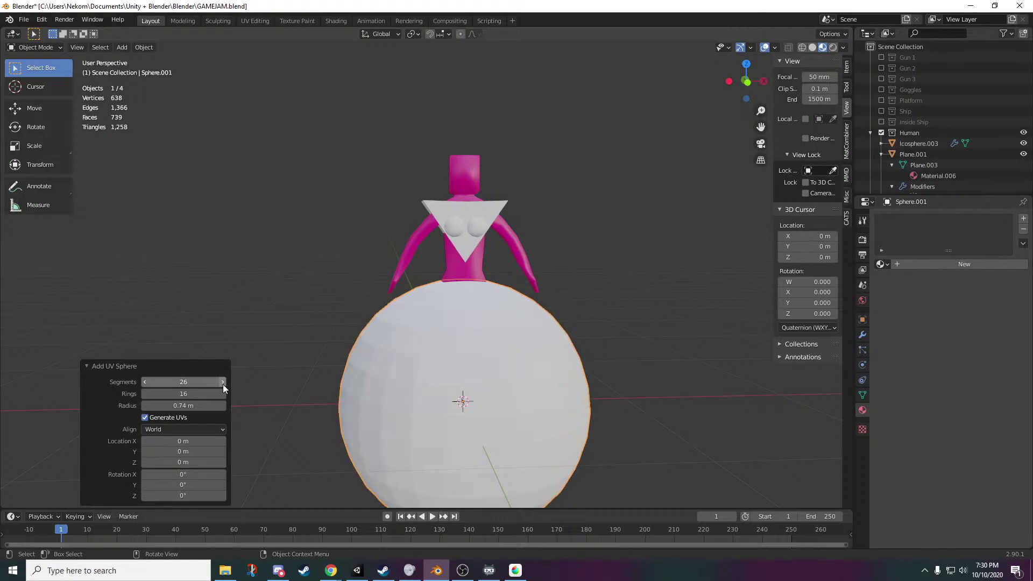
left_click(223, 392)
left_click(223, 391)
- Try to raise the sphere along the Z axis in front of the human figure, and undo the move
middle_click_drag(328, 368, 328, 289, "shift")
scroll(328, 292, "down", 2)
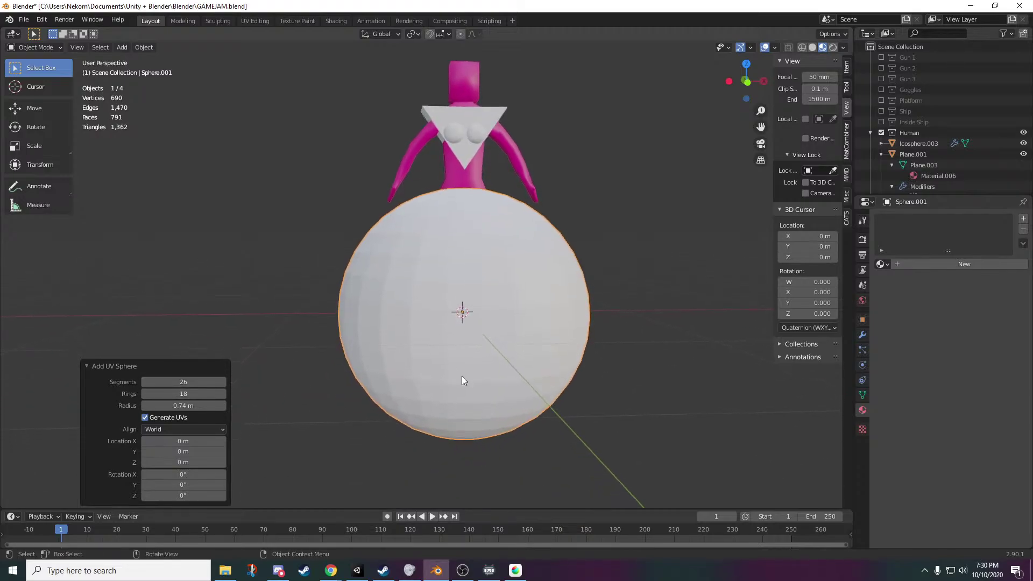
key("g")
key("z")
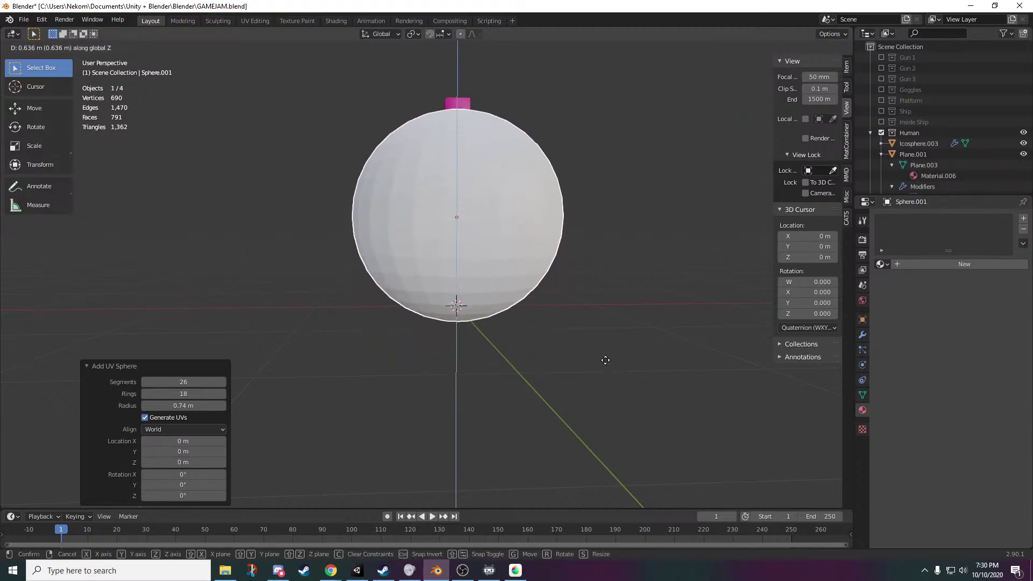
left_click(618, 399)
key("ctrl+z")
- Open the sphere in Edit Mode and scale its whole mesh uniformly by 0.593
middle_click_drag(550, 384, 584, 414)
key("Tab")
key("Tab")
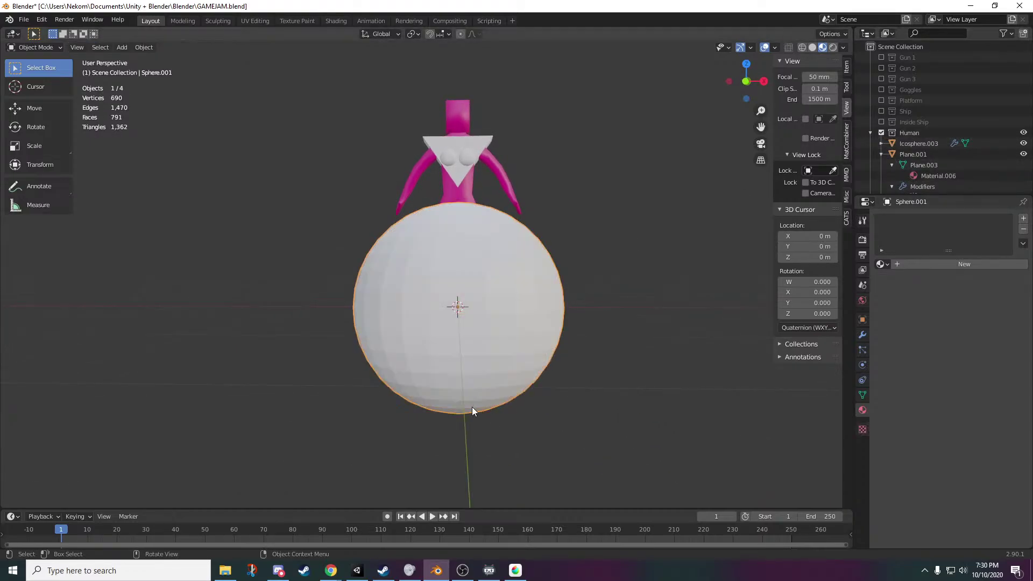
key("Tab")
key("KP_0")
key("KP_0")
key("Tab")
key("Tab")
key("s")
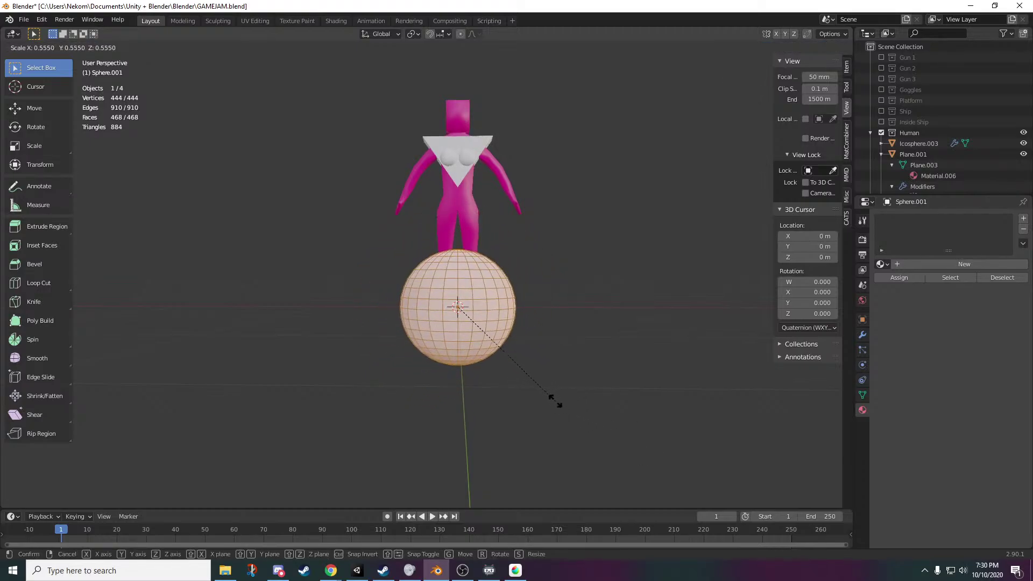
left_click(560, 406)
mouse_move(510, 389)
middle_mouse_down()
mouse_move(487, 386)
mouse_move(500, 387)
middle_mouse_up()
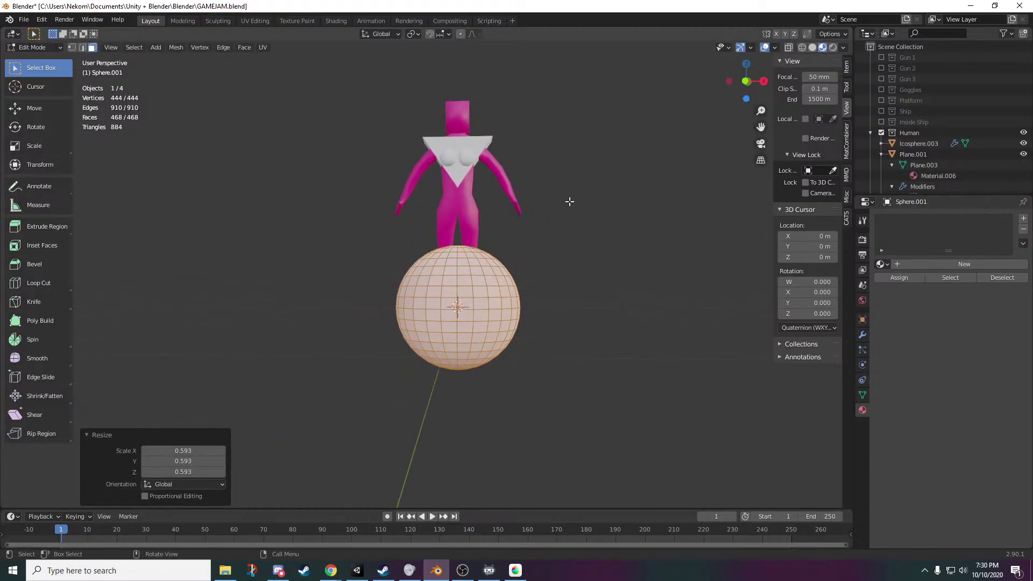
- Turn on X-ray, select the sphere's upper half, and move it up along Z to stretch the mesh into a tall capsule
left_click(787, 47)
left_click_drag(627, 206, 352, 308)
key("g")
key("z")
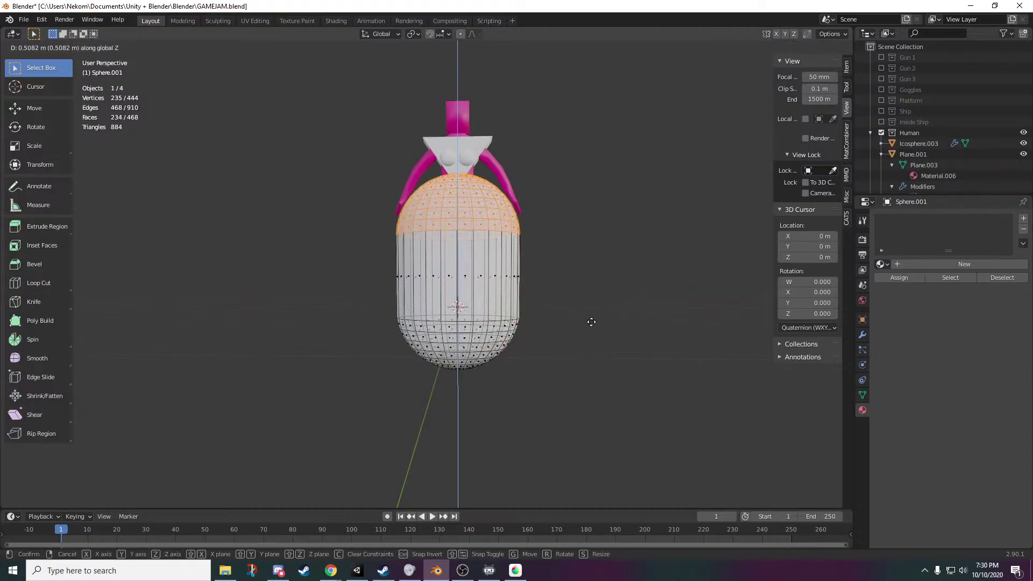
left_click(580, 226)
- Hide the Human collection, clear the mesh selection, and return the capsule to Object Mode
mouse_move(613, 318)
middle_mouse_down()
mouse_move(560, 330)
mouse_move(646, 334)
mouse_move(498, 338)
middle_mouse_up()
left_click(881, 134)
left_click(579, 335)
middle_click_drag(580, 341, 608, 400)
scroll(570, 342, "up", 3)
key("Tab")
scroll(525, 381, "down", 4)
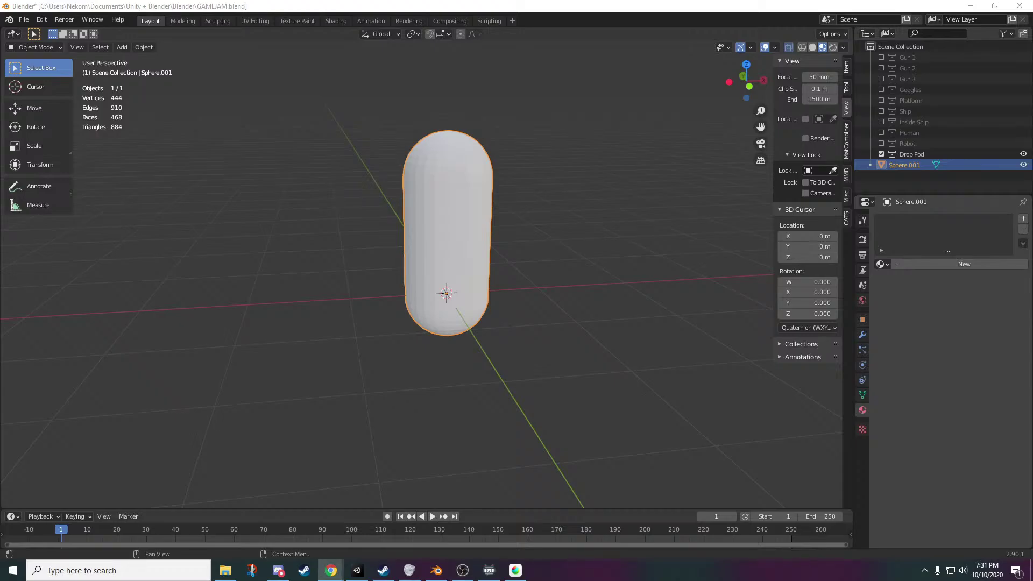
- Add the illustration of the yellow-suited man in a capsule as a reference image beside the pod in front view
left_click(749, 86)
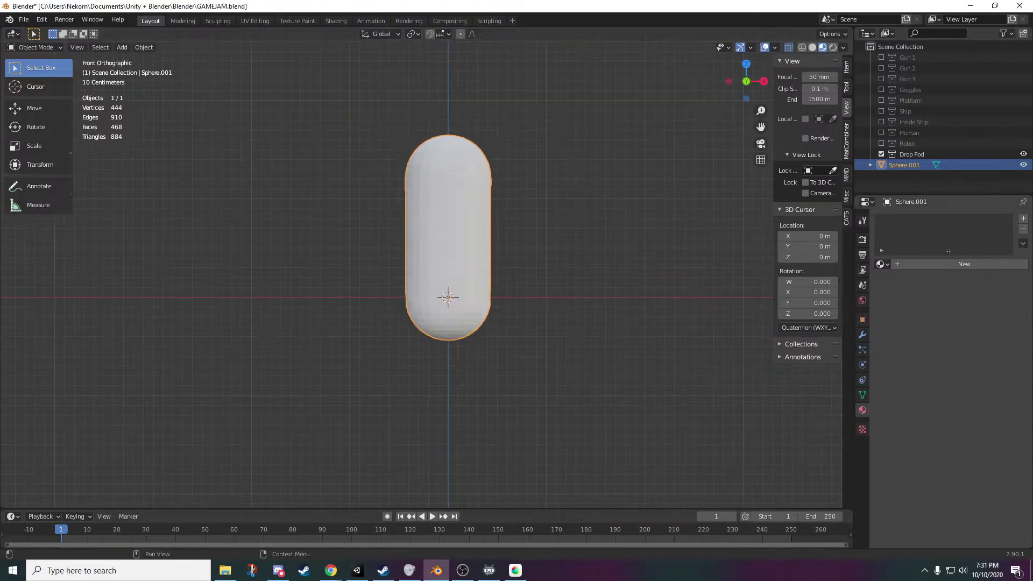
left_click_drag(910, 309, 286, 190)
scroll(563, 305, "down", 3)
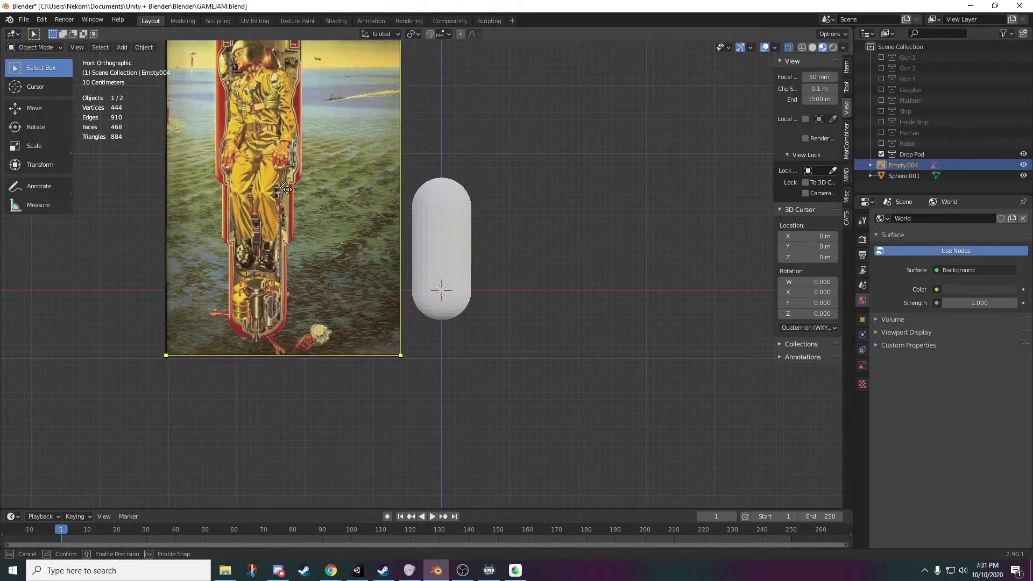
left_click(286, 190)
scroll(463, 342, "up", 1)
scroll(480, 256, "down", 1)
middle_click_drag(479, 257, 577, 373, "shift")
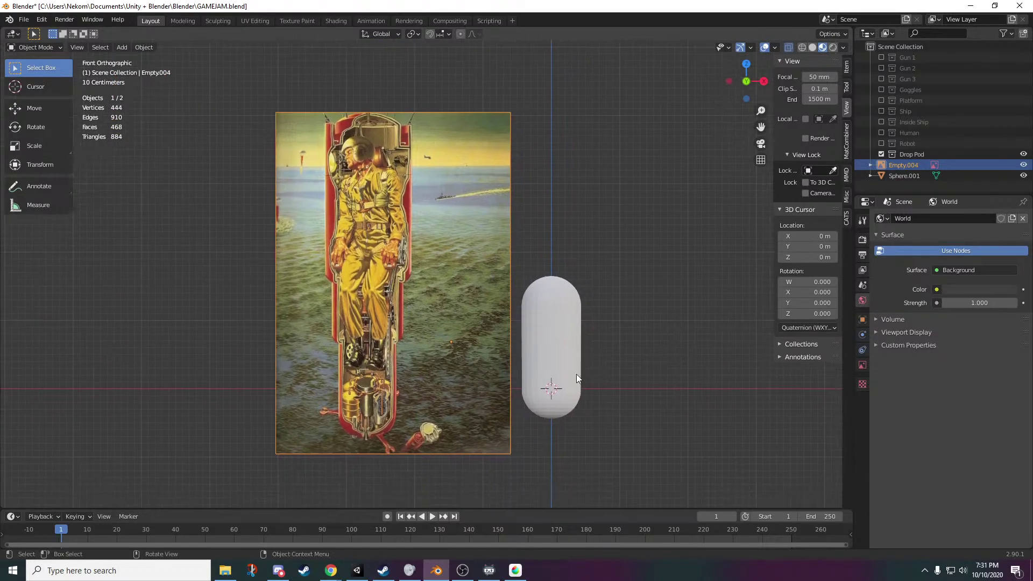
scroll(560, 380, "up", 1)
middle_click_drag(551, 442, 591, 447, "shift")
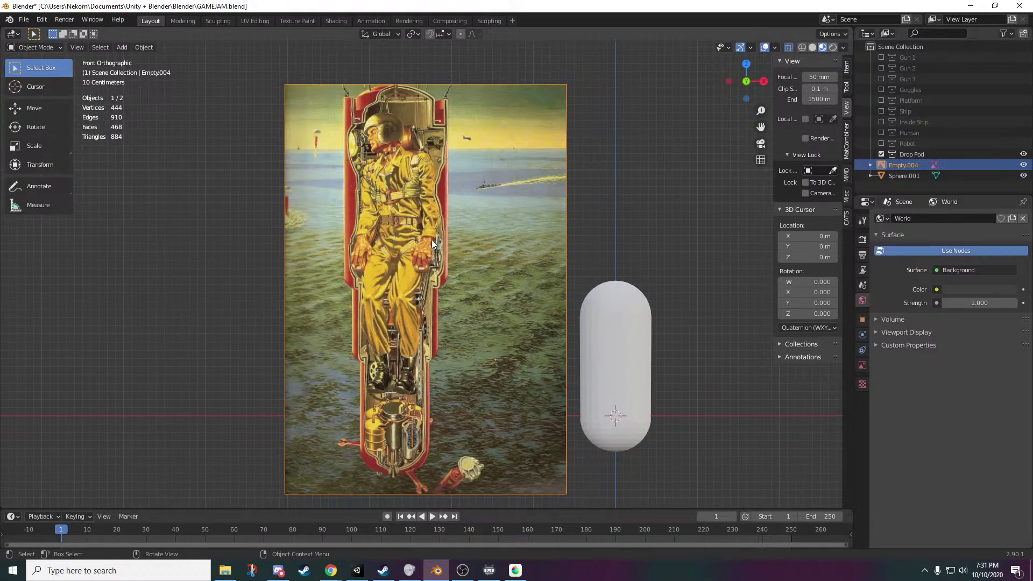
scroll(431, 254, "up", 1)
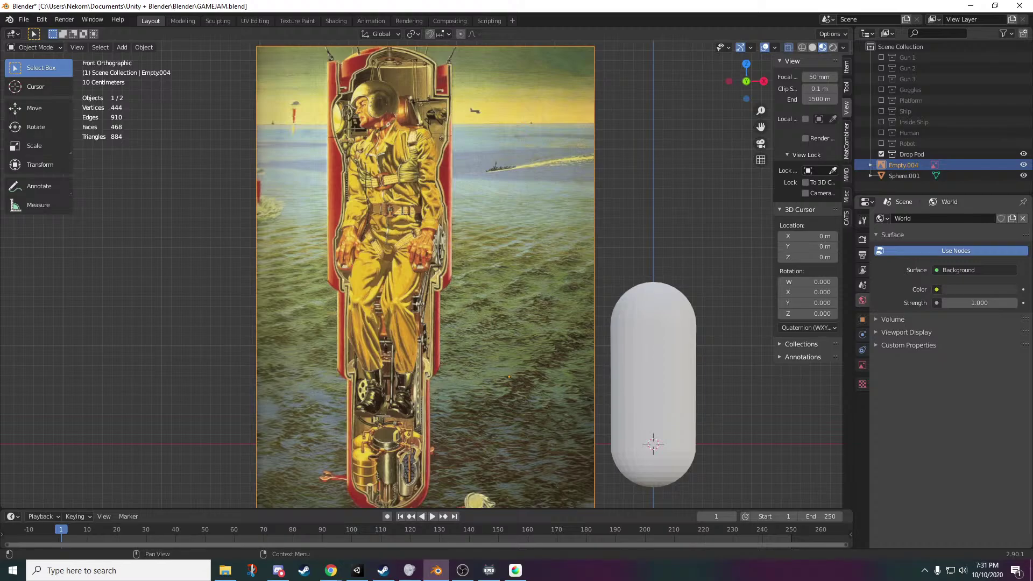
- Add the illustration of people riding glass-domed scooters as a second reference image on the pod's opposite side in front view
key("alt+Tab")
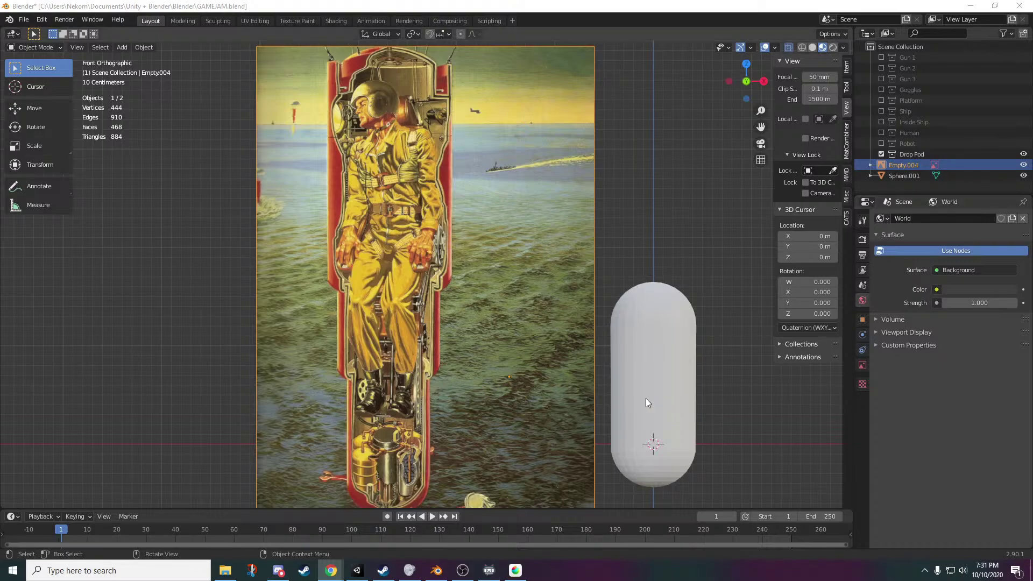
scroll(646, 399, "down", 3)
scroll(622, 399, "up", 2)
middle_click_drag(661, 401, 631, 400)
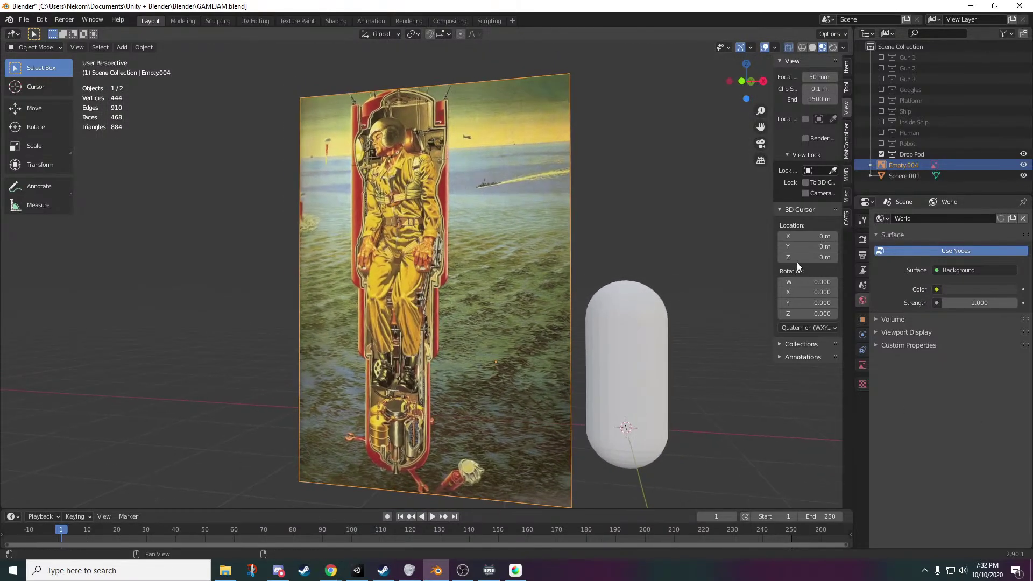
left_click(751, 83)
middle_click_drag(711, 435, 484, 381, "shift")
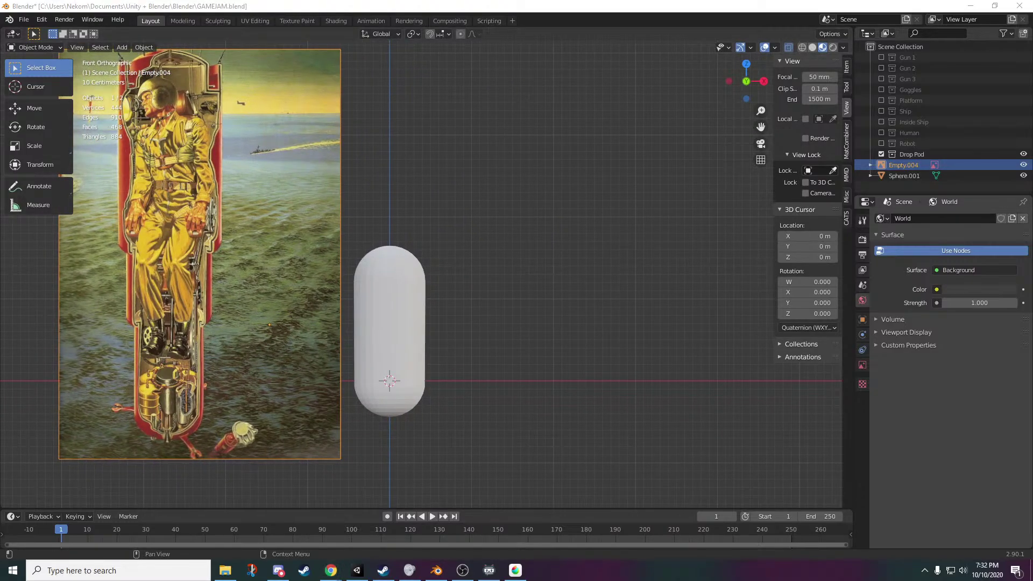
left_click_drag(608, 291, 643, 227)
left_click(602, 309)
scroll(632, 309, "down", 2)
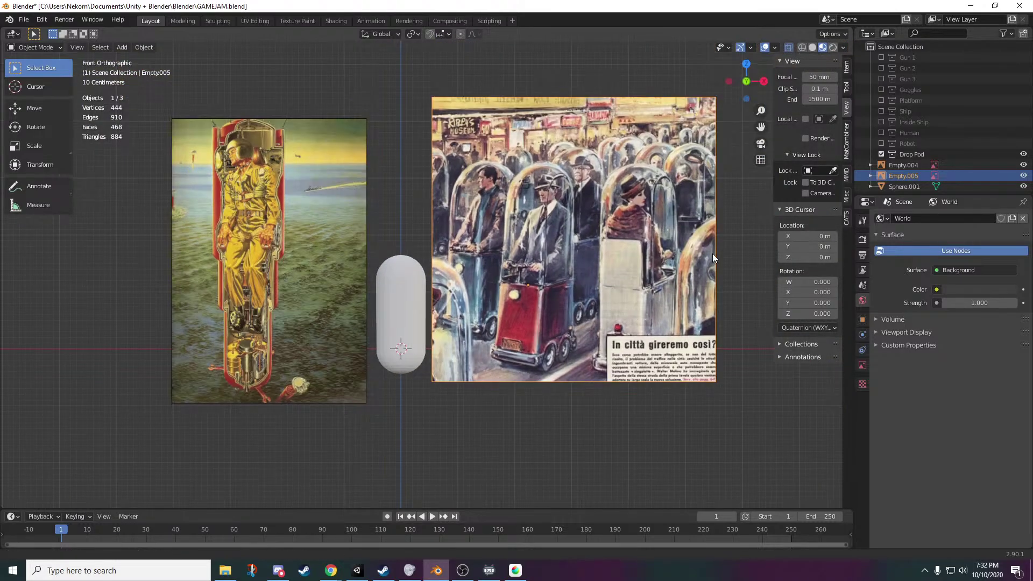
middle_click_drag(725, 249, 626, 285, "shift")
scroll(627, 285, "up", 1)
scroll(626, 285, "up", 1)
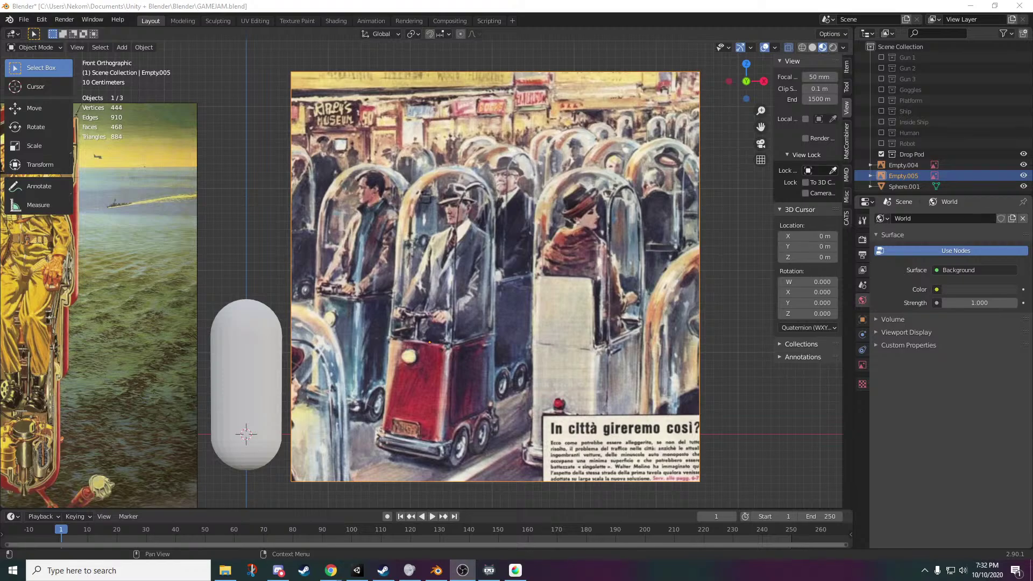
- Examine both reference images next to the capsule, at an angle and from the front
key("alt+Tab")
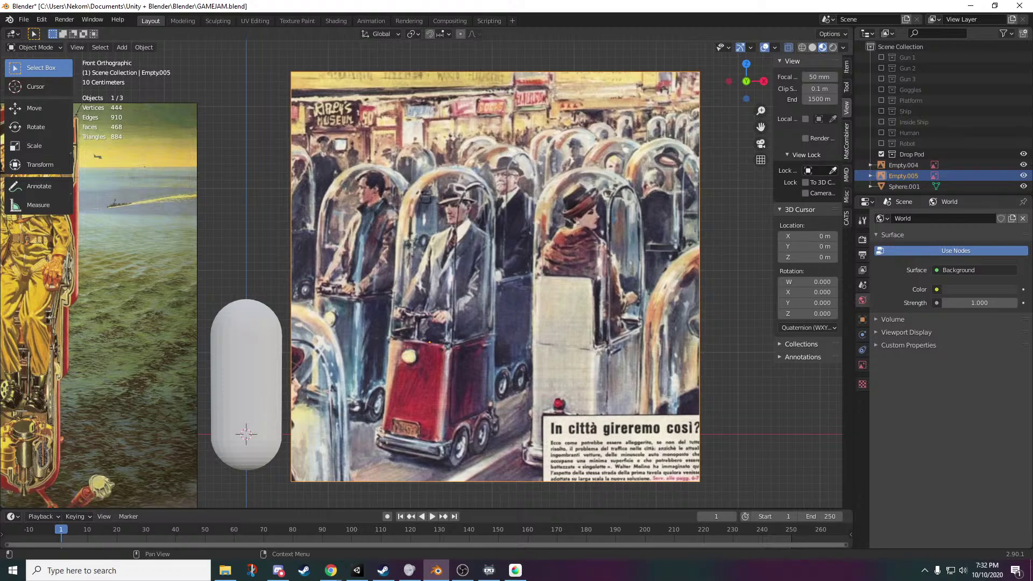
key("alt+Tab")
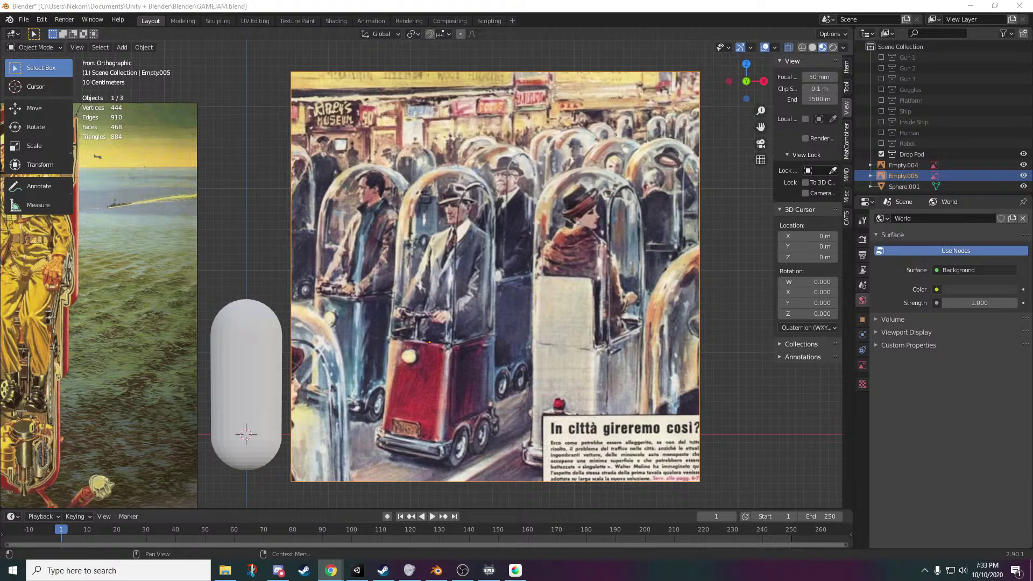
scroll(627, 242, "down", 1)
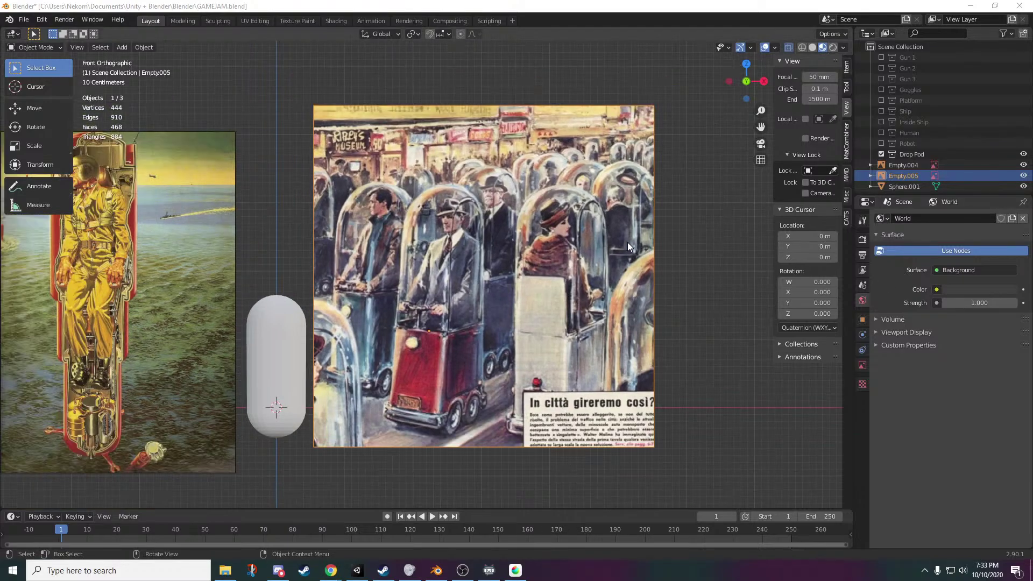
scroll(615, 260, "down", 3)
middle_click_drag(403, 379, 665, 229)
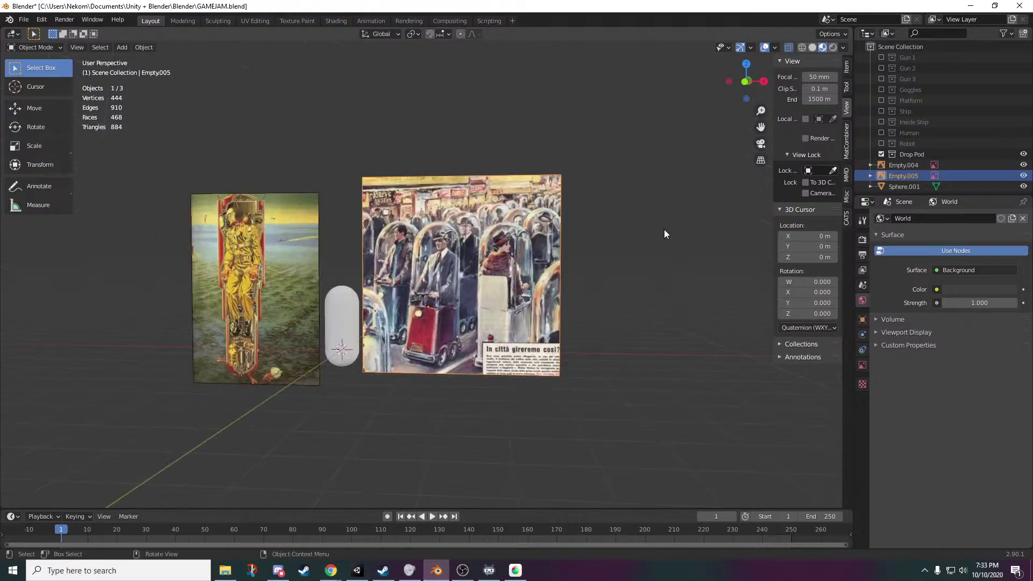
left_click(746, 77)
middle_click_drag(451, 423, 490, 214, "shift")
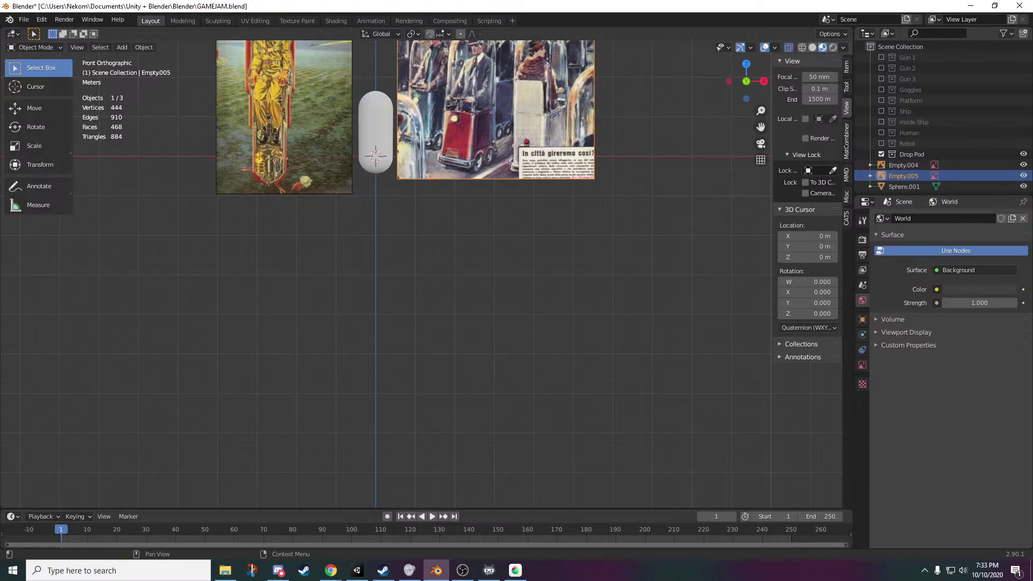
key("alt+Tab")
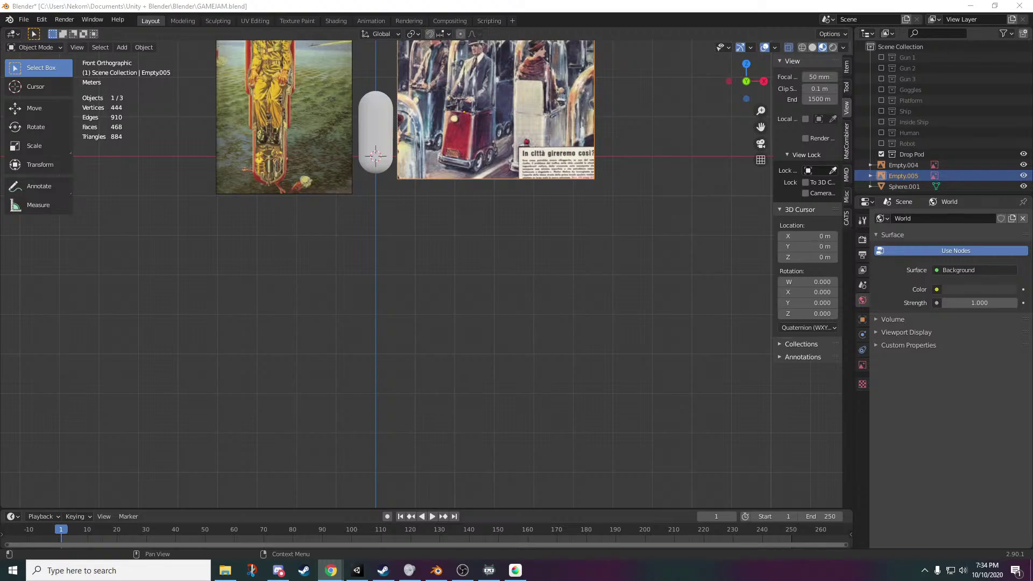
- Delete the reference image of the glass-domed scooters
left_click(540, 422)
scroll(464, 221, "down", 2)
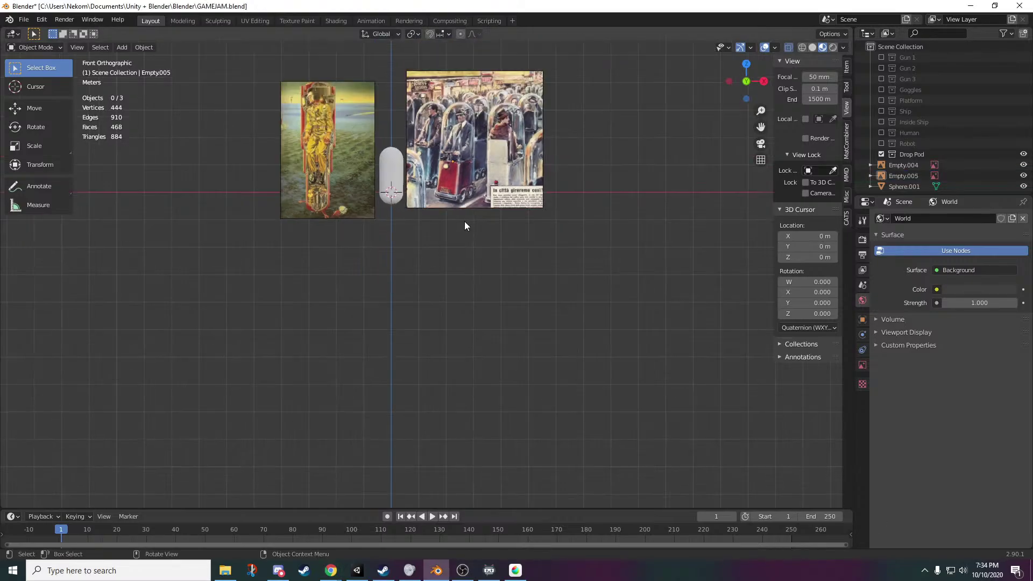
middle_click_drag(482, 246, 532, 353, "shift")
left_click(540, 284)
key("Delete")
- Move the remaining reference image about 1.71 m farther from the capsule in the negative X direction
scroll(369, 333, "up", 6)
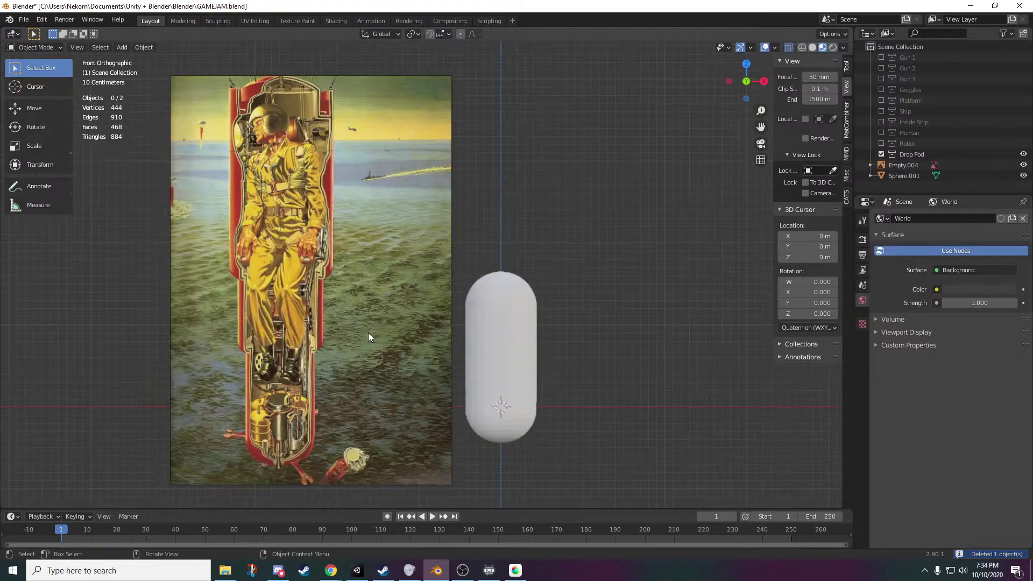
middle_click_drag(598, 369, 530, 318, "shift")
middle_click_drag(283, 288, 361, 354, "shift")
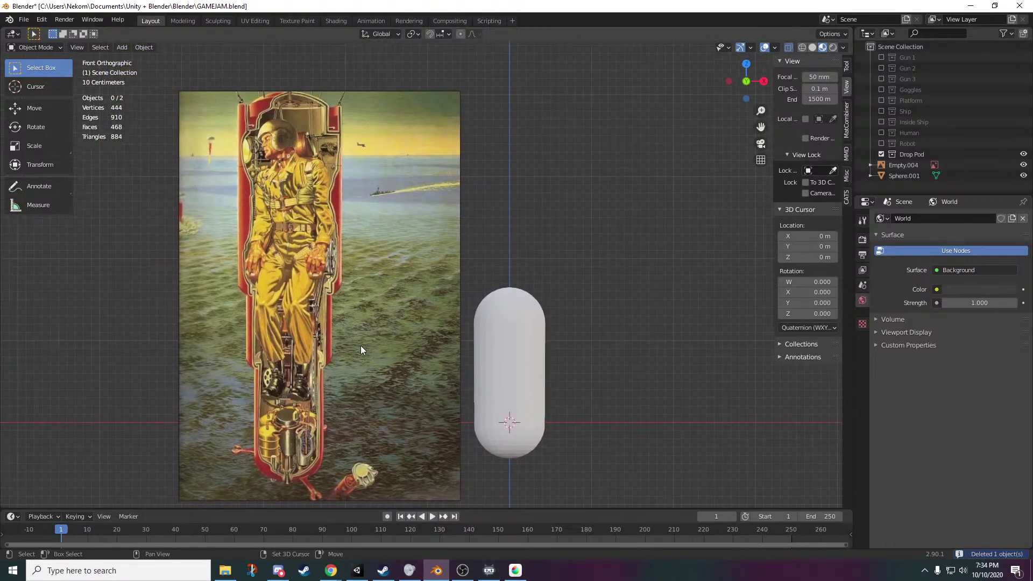
scroll(472, 322, "up", 1)
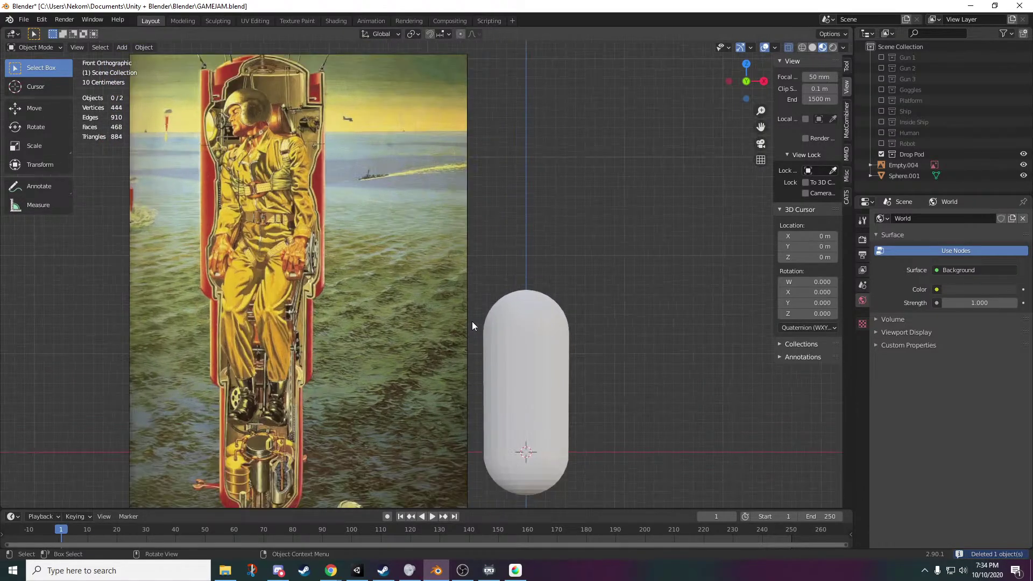
scroll(463, 322, "down", 1)
left_click(357, 349)
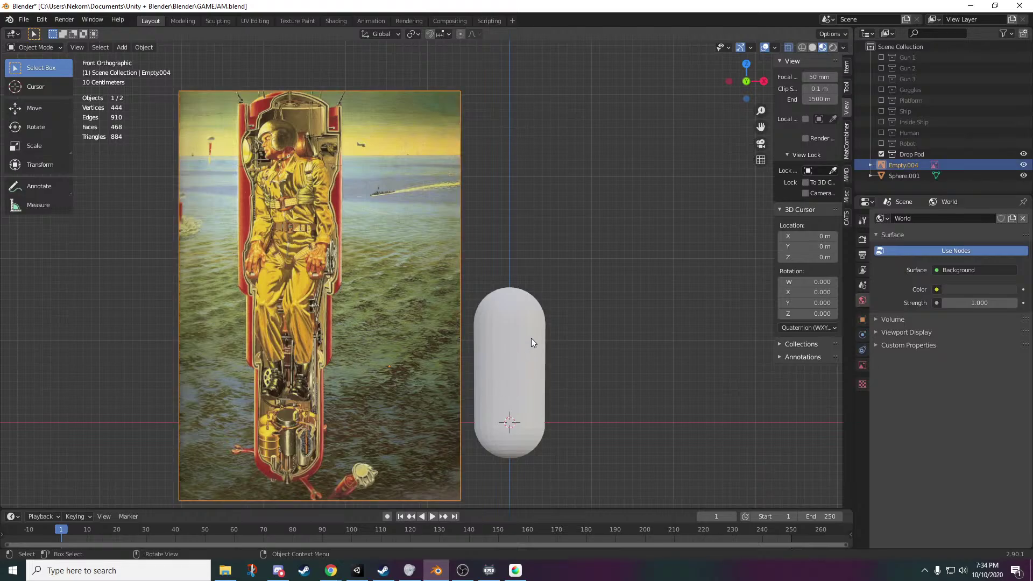
key("g")
left_click(392, 337)
scroll(476, 431, "down", 2)
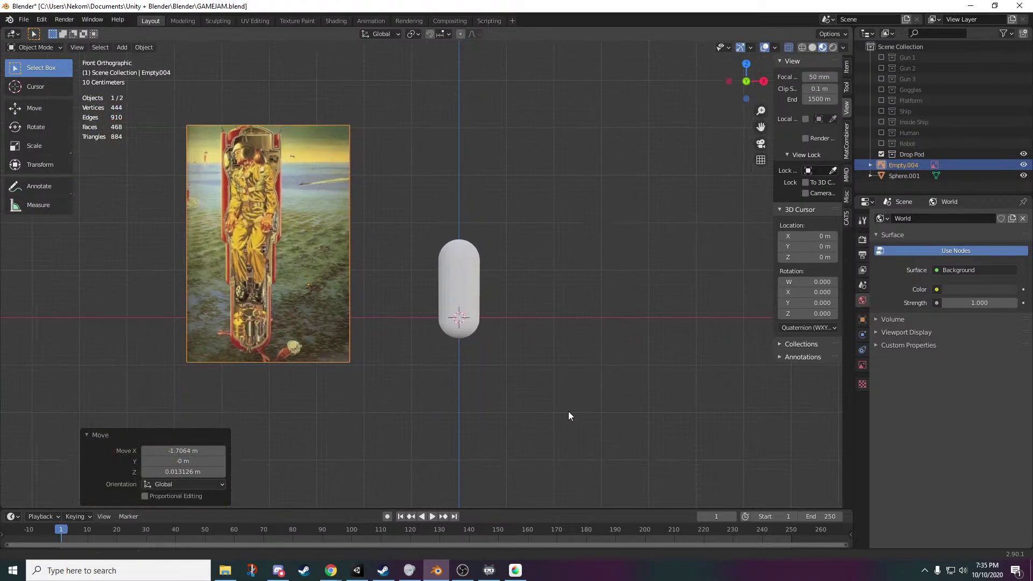
- Open the capsule in Edit Mode and delete the faces of its lower and upper rounded caps, leaving an open cylinder
scroll(568, 411, "up", 4)
left_click(457, 231)
key("Tab")
mouse_move(502, 364)
middle_mouse_down()
mouse_move(526, 383)
mouse_move(512, 382)
middle_mouse_up()
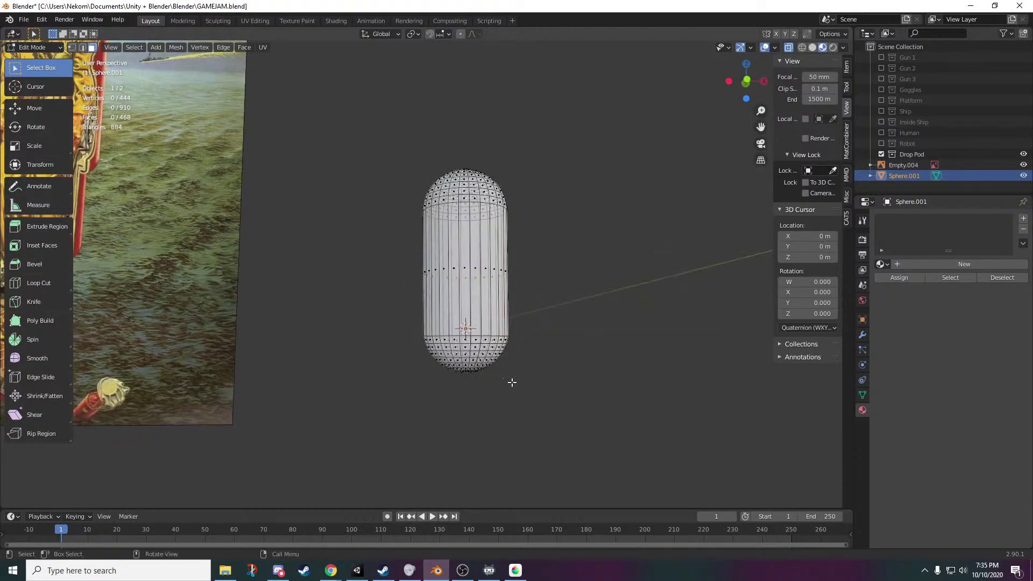
left_click(746, 81)
left_click_drag(531, 337, 389, 414)
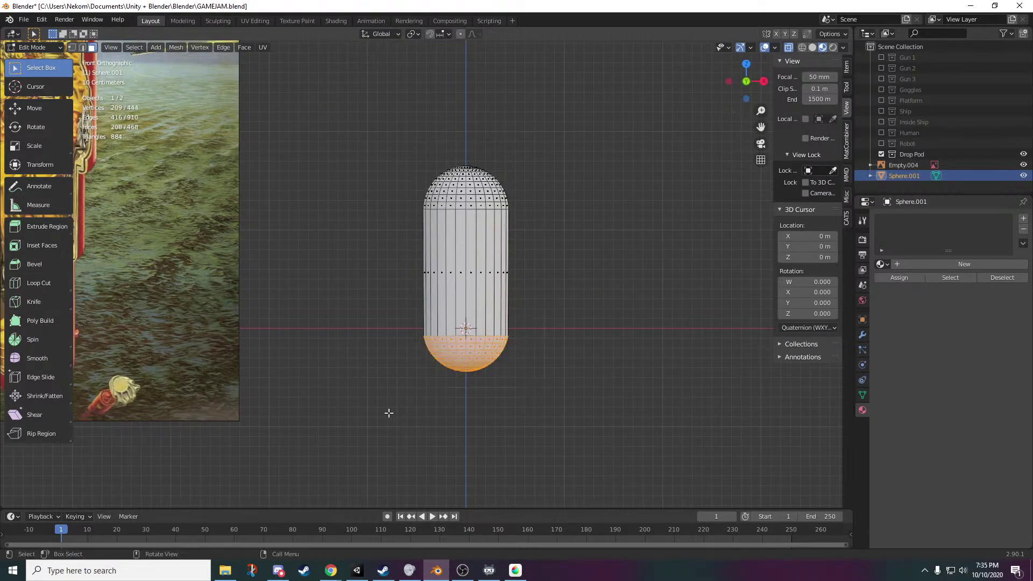
key("x")
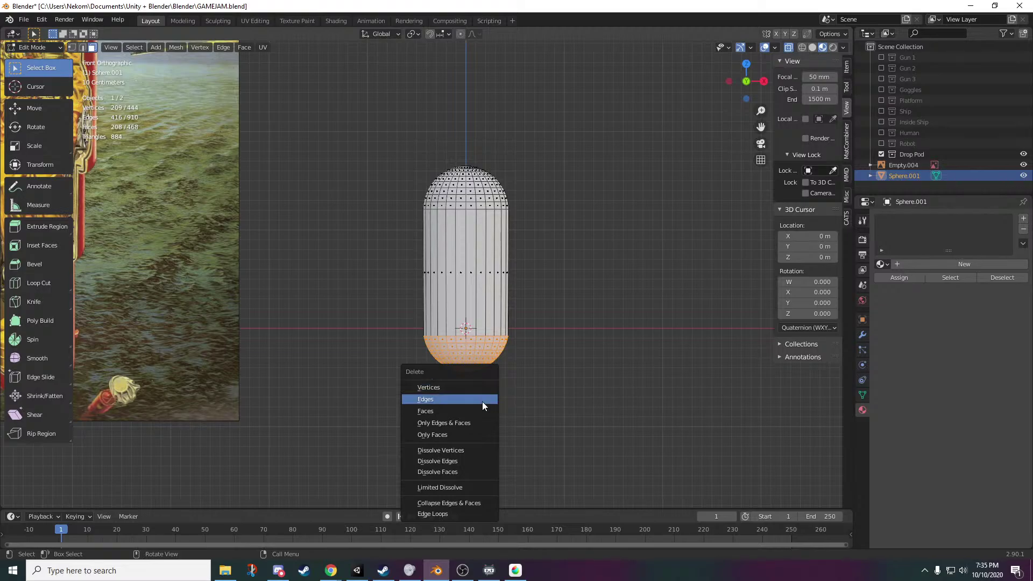
left_click(477, 412)
left_click_drag(552, 112, 336, 209)
key("x")
left_click(336, 208)
- Select the cylinder's top ring of vertices and raise it about 0.384 m along Z
middle_click_drag(463, 237, 521, 253)
left_click_drag(543, 165, 384, 247)
scroll(523, 290, "down", 2)
scroll(525, 291, "up", 2)
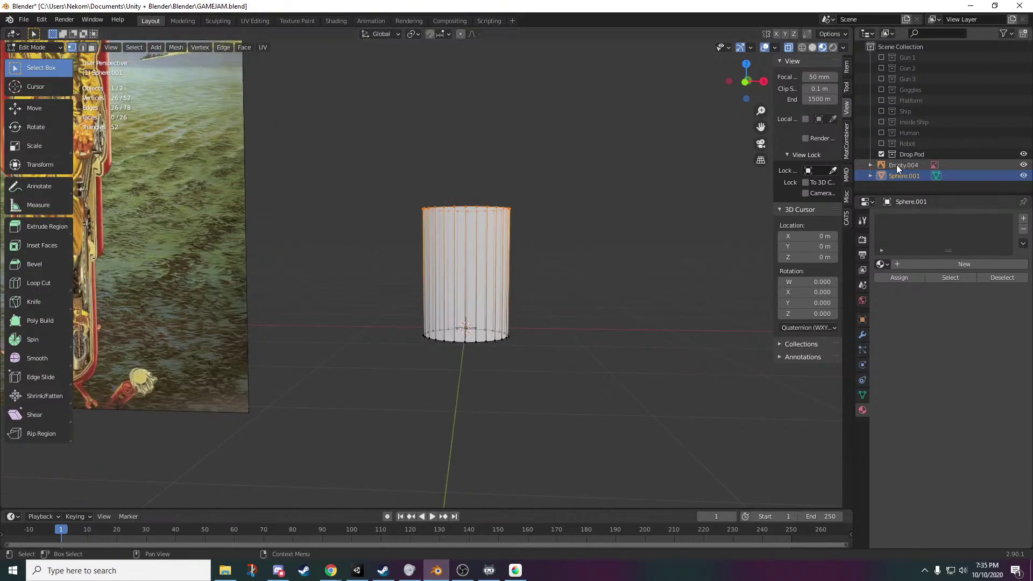
left_click(881, 133)
left_click(881, 133)
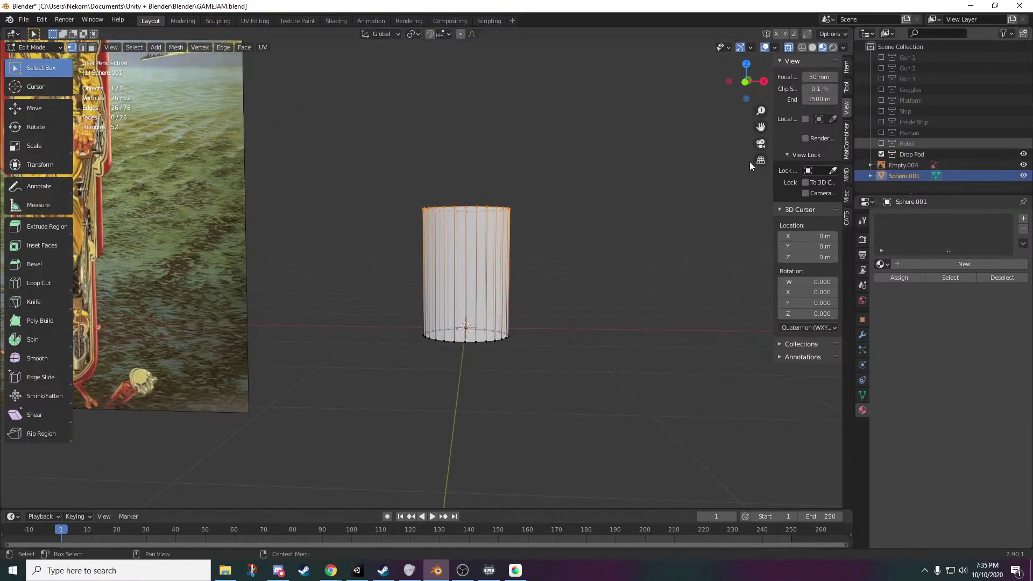
key("g")
key("z")
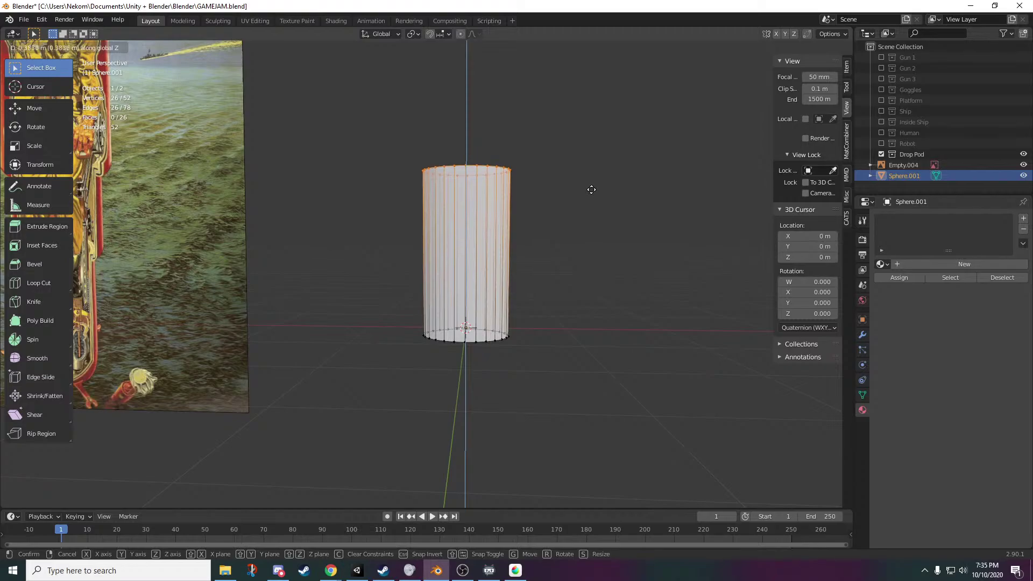
left_click(588, 189)
- Show the Human collection briefly to compare the cylinder's height with the figure, and hide it again
left_click(881, 133)
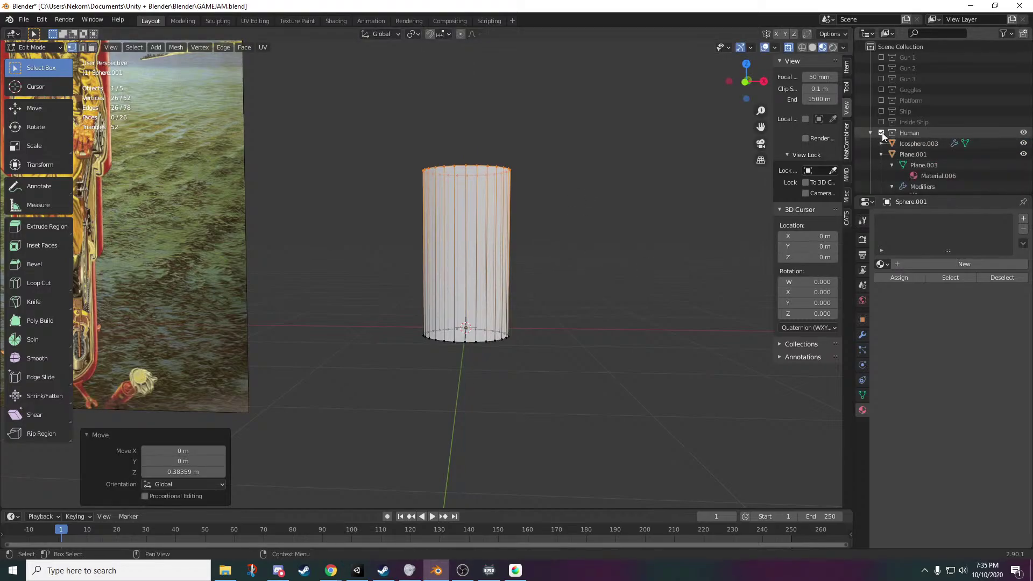
mouse_move(551, 129)
middle_mouse_down()
mouse_move(567, 180)
mouse_move(560, 76)
mouse_move(559, 121)
middle_mouse_up()
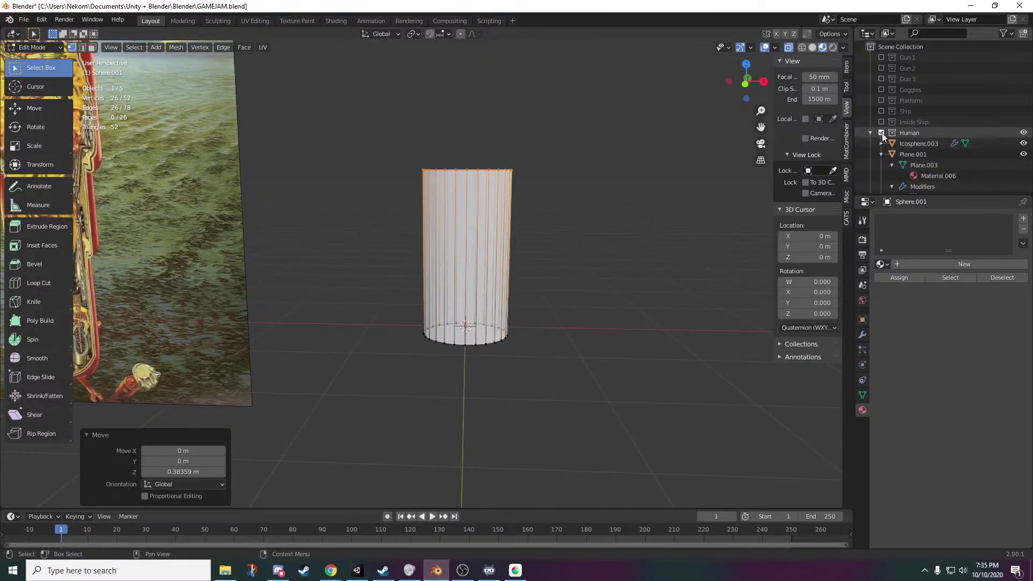
left_click(882, 133)
scroll(595, 293, "up", 4)
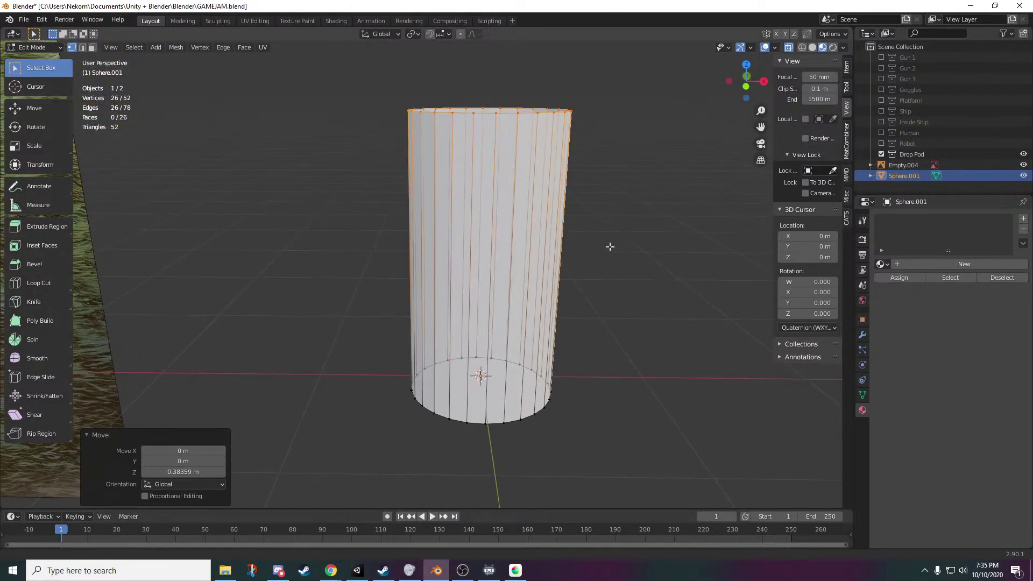
middle_click_drag(610, 247, 626, 239)
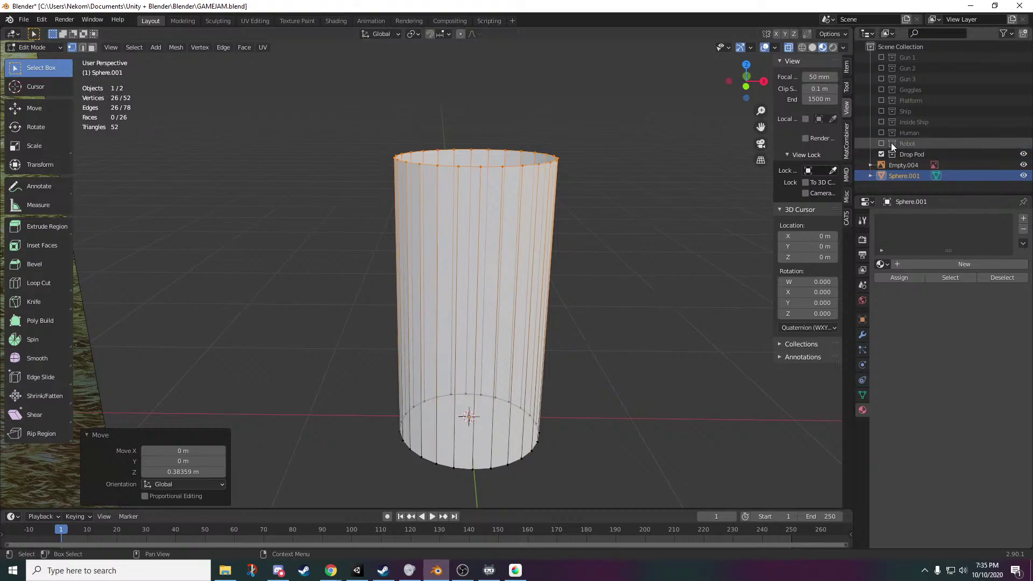
- Show the Human collection and enlarge the cylinder's top vertex ring by a scale factor of about 1.349
left_click(881, 133)
key("s")
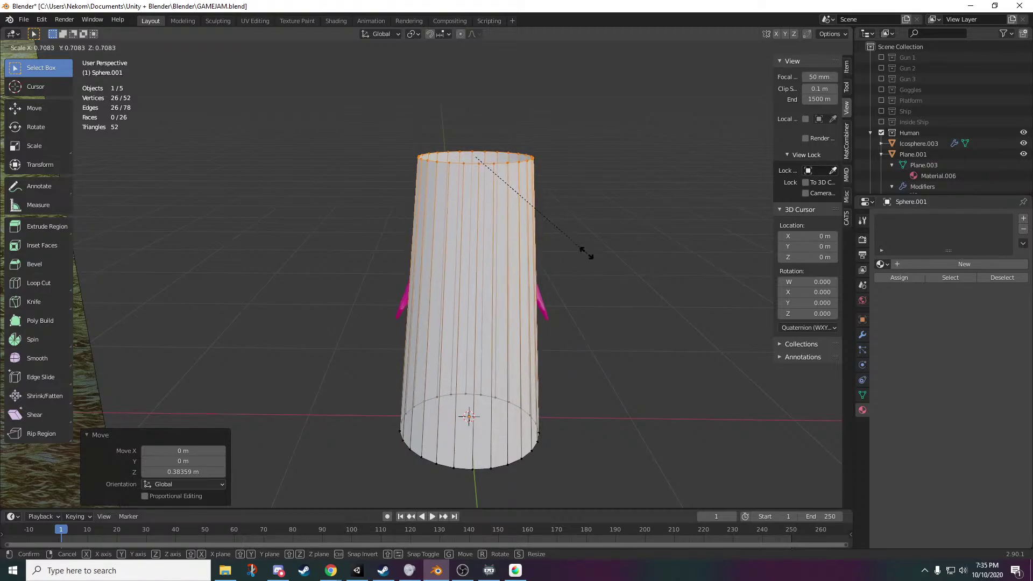
key("Escape")
scroll(594, 300, "down", 2)
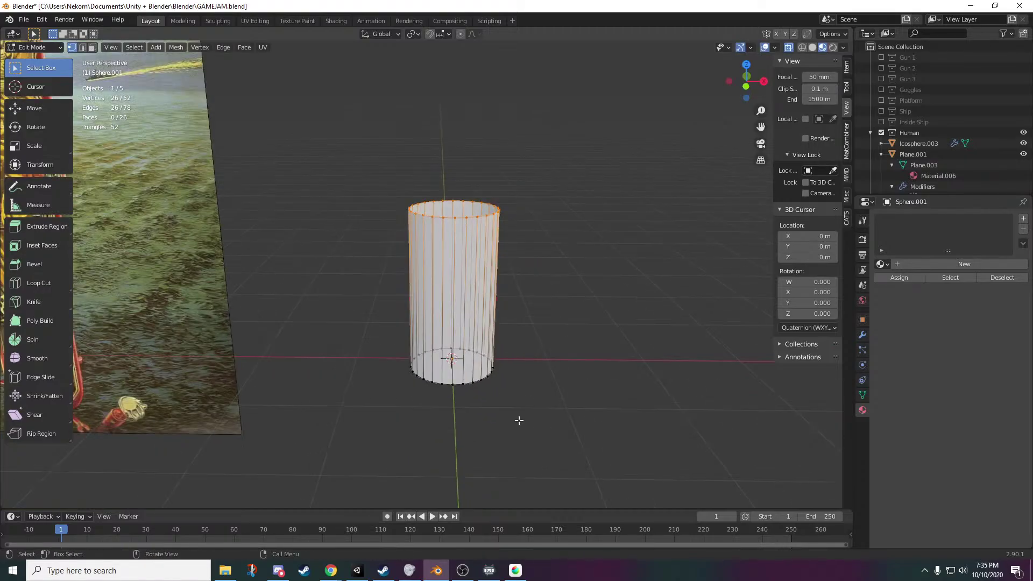
middle_click_drag(519, 420, 500, 263)
key("s")
left_click(526, 297)
- Raise the top ring about 0.13 m along Z and narrow it by a scale factor of about 0.773
key("g")
key("z")
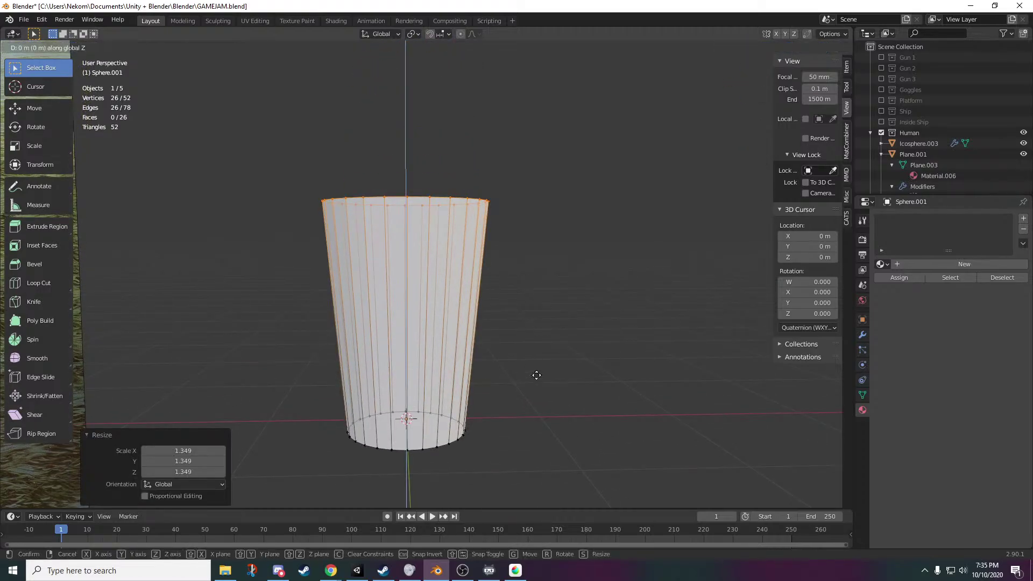
left_click(533, 357)
key("s")
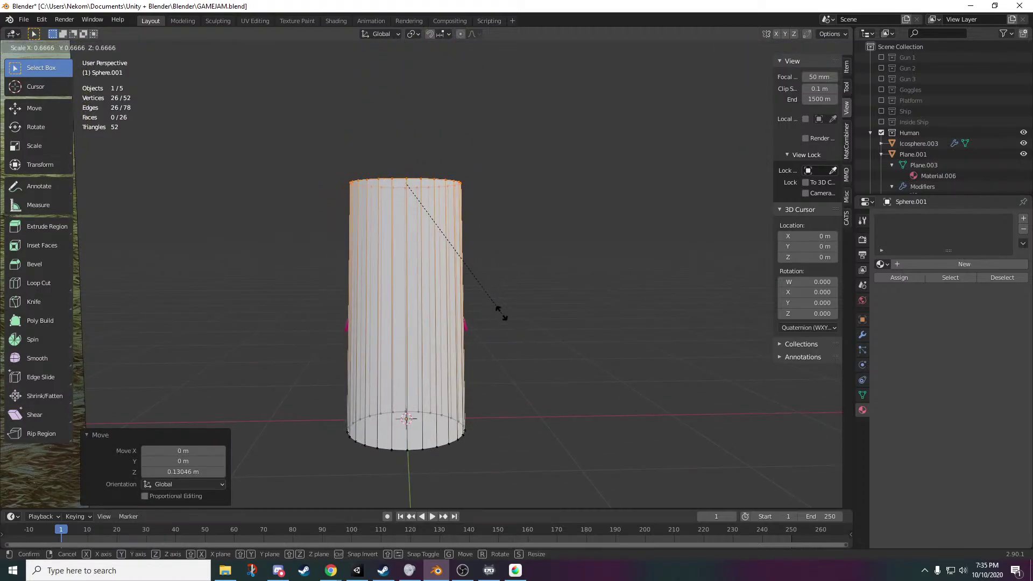
left_click(519, 334)
- Invert the selection to the bottom ring and scale it by about 0.681 to taper the body downward
middle_click_drag(487, 423, 492, 282)
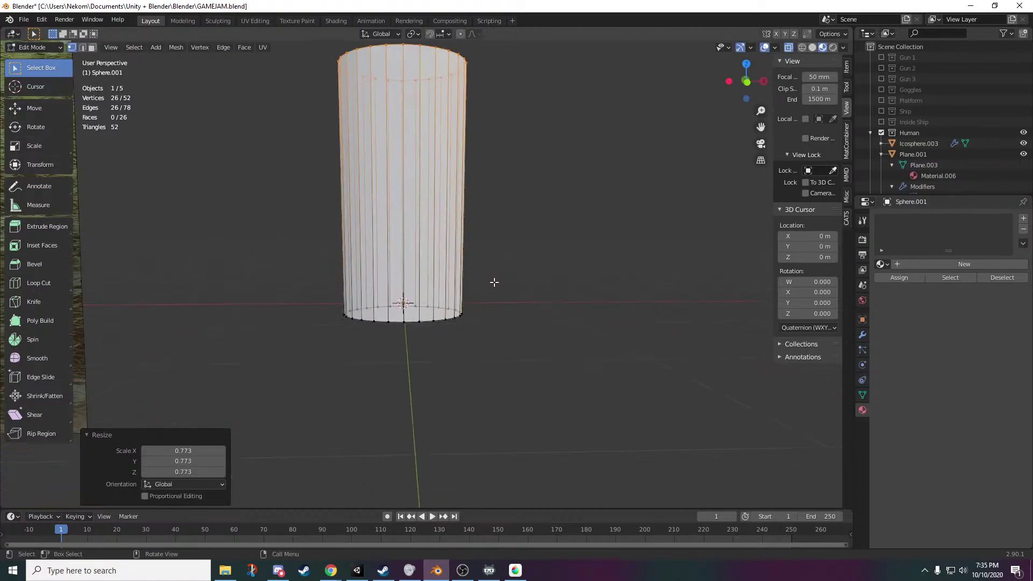
key("ctrl+i")
key("s")
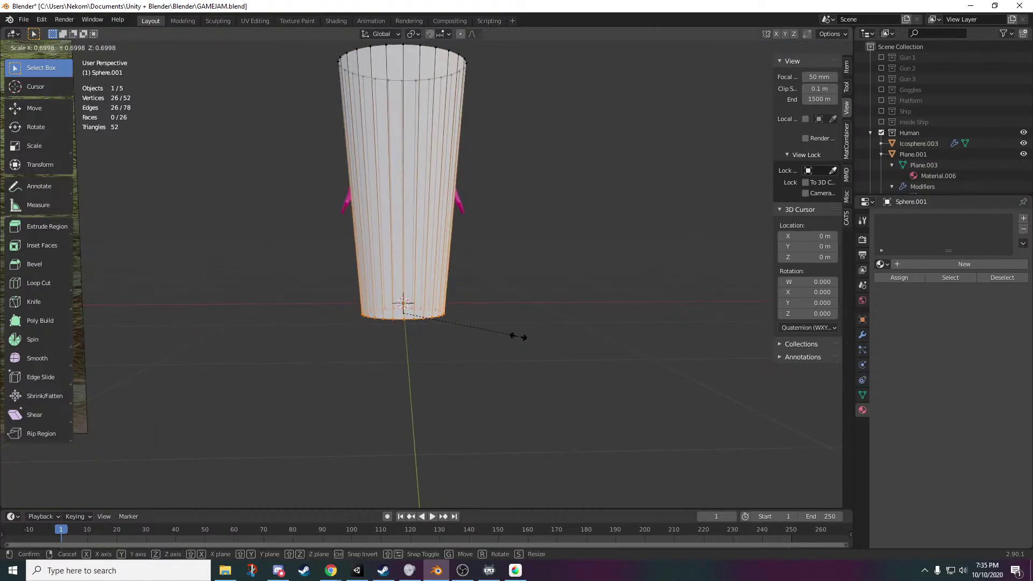
left_click(517, 338)
- Select the top ring of vertices and extrude it upward about 0.226 m to form a straight collar
middle_click_drag(510, 161, 577, 385, "shift")
scroll(574, 342, "up", 2)
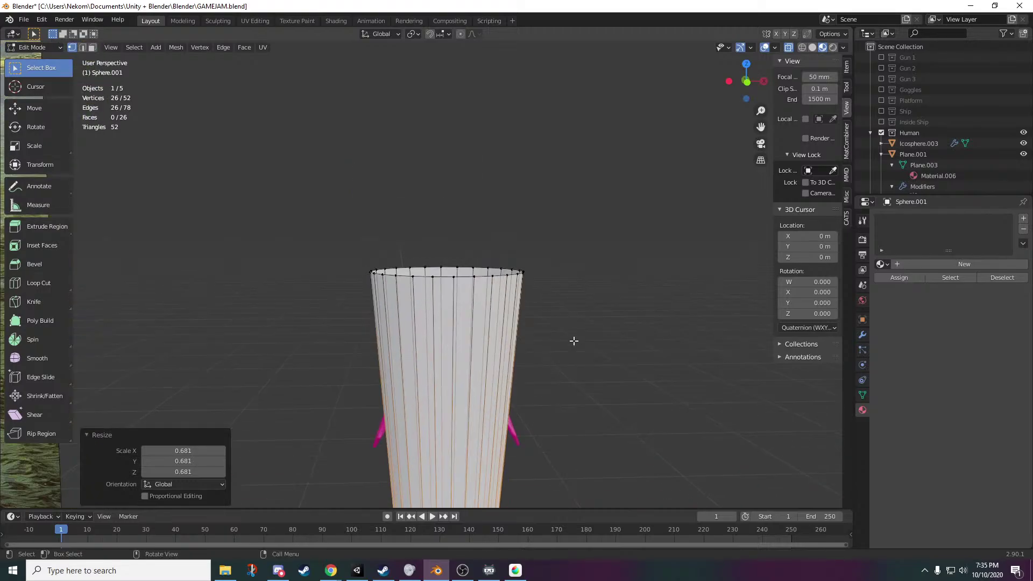
left_click_drag(596, 246, 288, 315)
key("e")
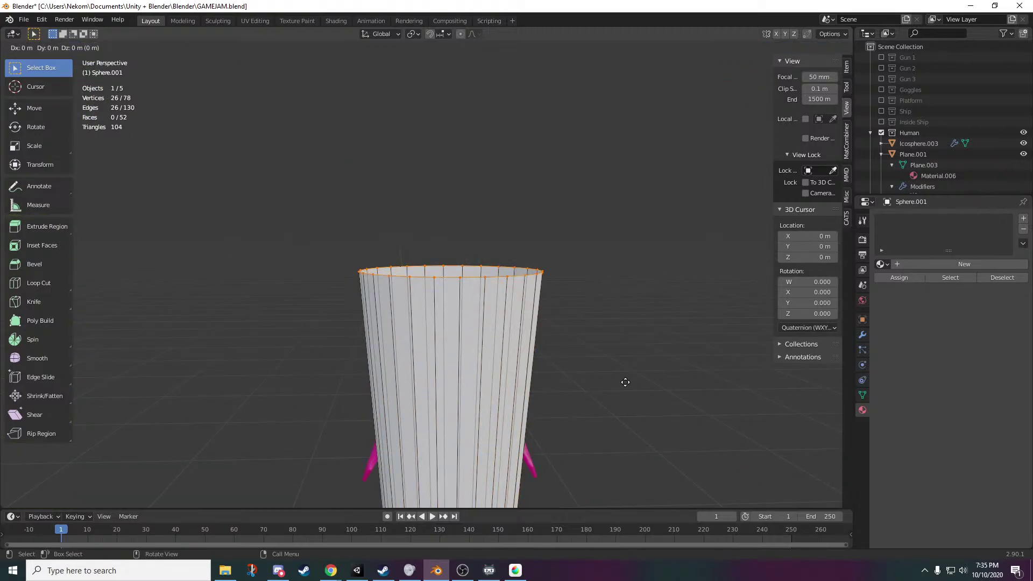
left_click(624, 342)
key("s")
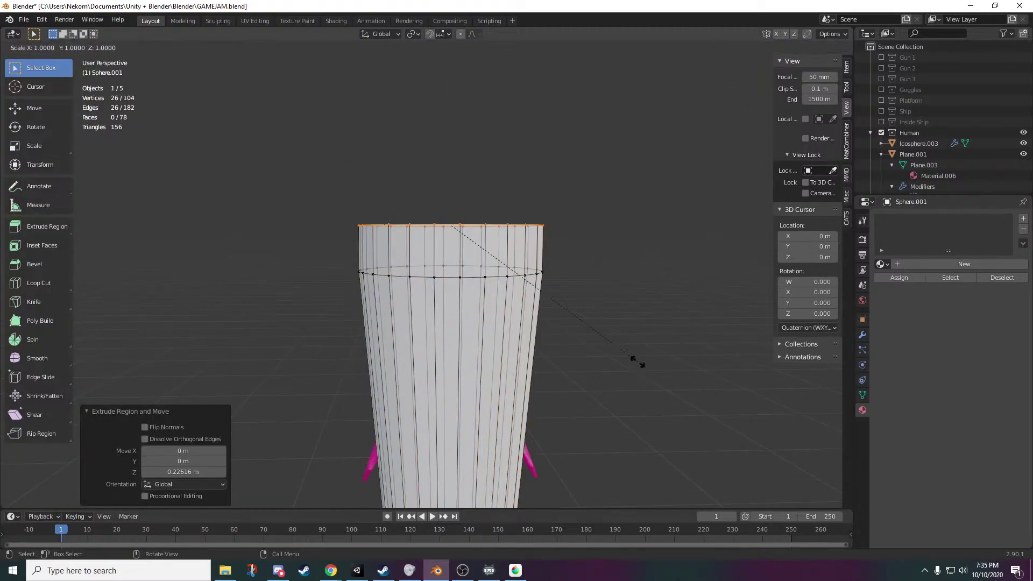
left_click(575, 326)
middle_click_drag(575, 325, 639, 334)
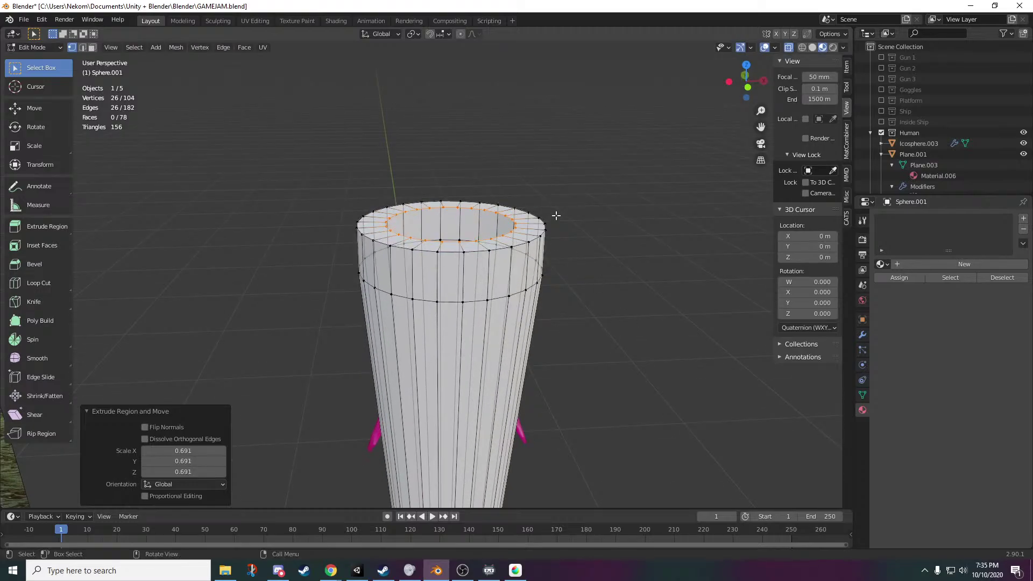
middle_click_drag(556, 215, 560, 191)
left_click_drag(563, 186, 269, 237)
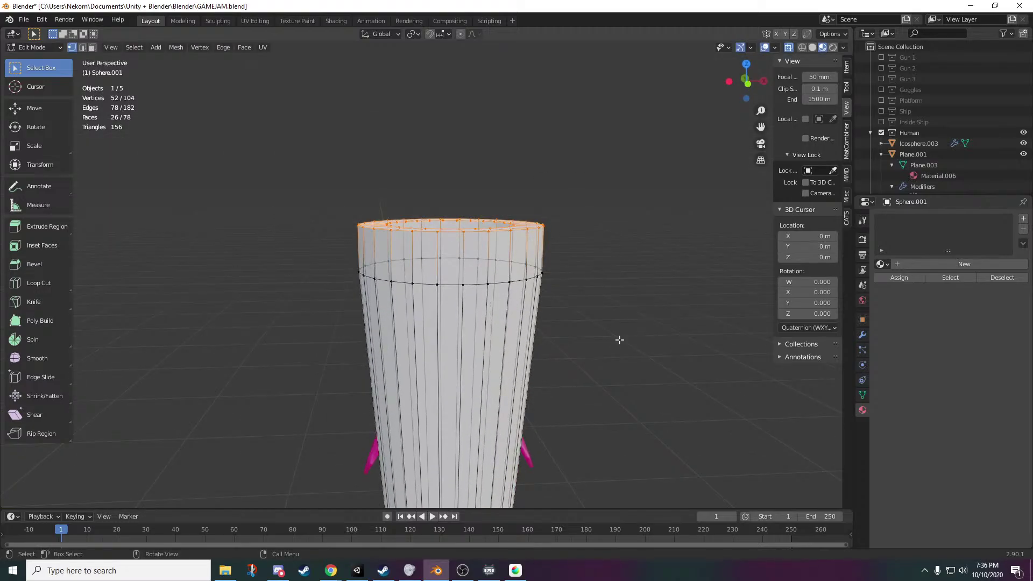
middle_click_drag(584, 325, 601, 397)
scroll(566, 314, "up", 1)
scroll(590, 374, "up", 1)
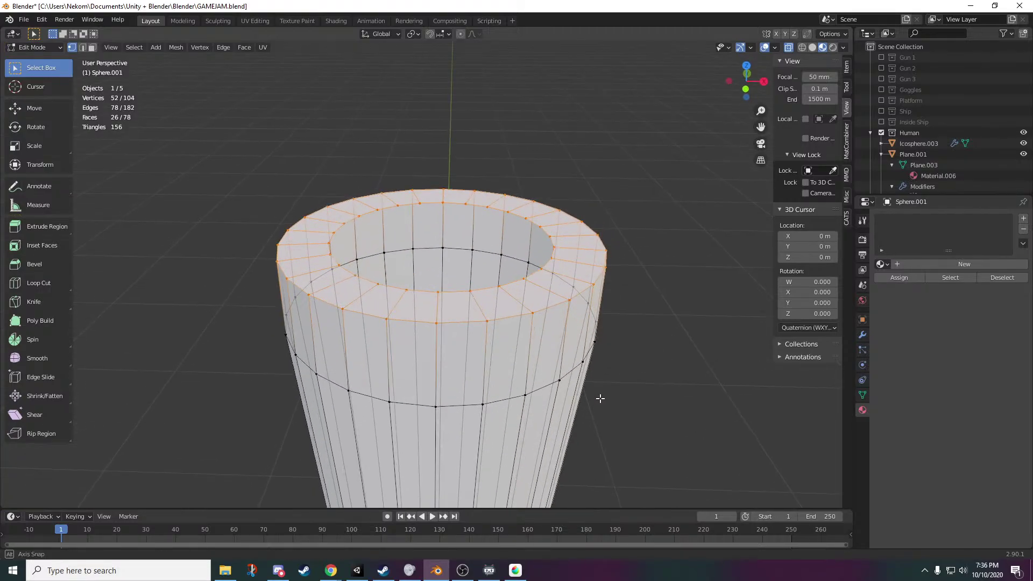
key("ctrl+KP_Subtract")
- Close the collar's top by extruding its rim inward to a scale of about 0.117 and merging the new vertices at center
key("s")
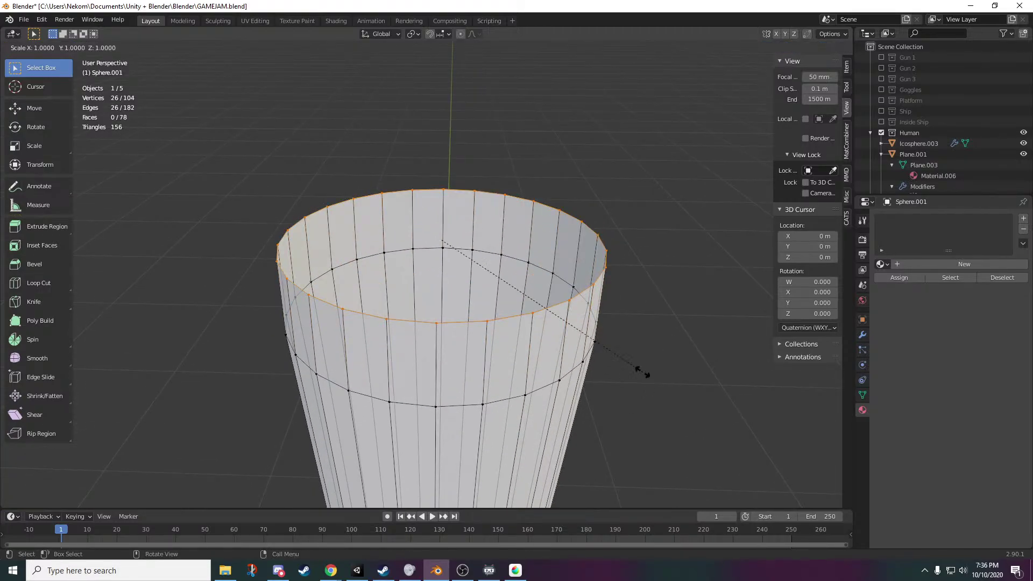
left_click(464, 254)
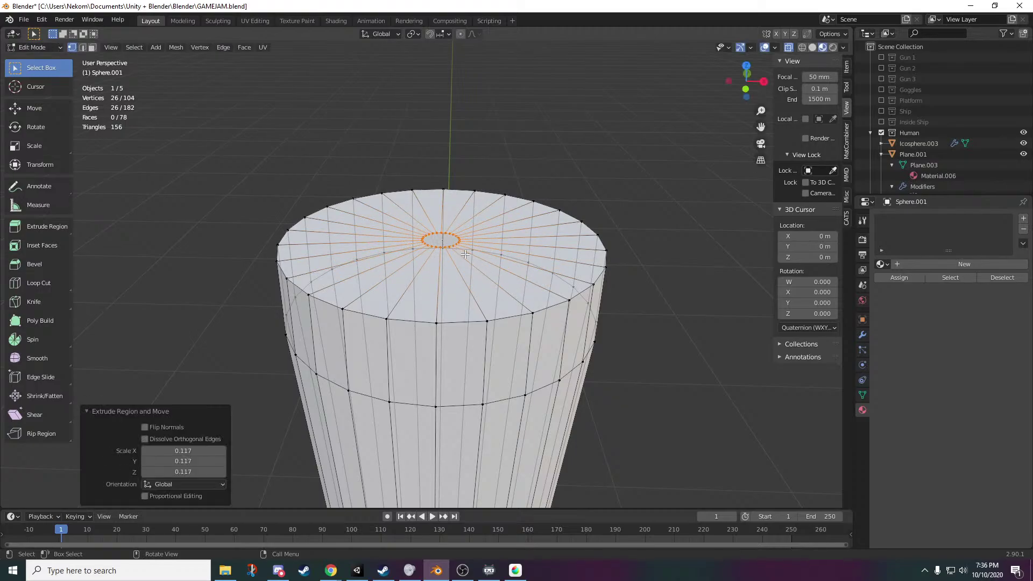
right_click(482, 265)
mouse_move(484, 473)
left_click(524, 473)
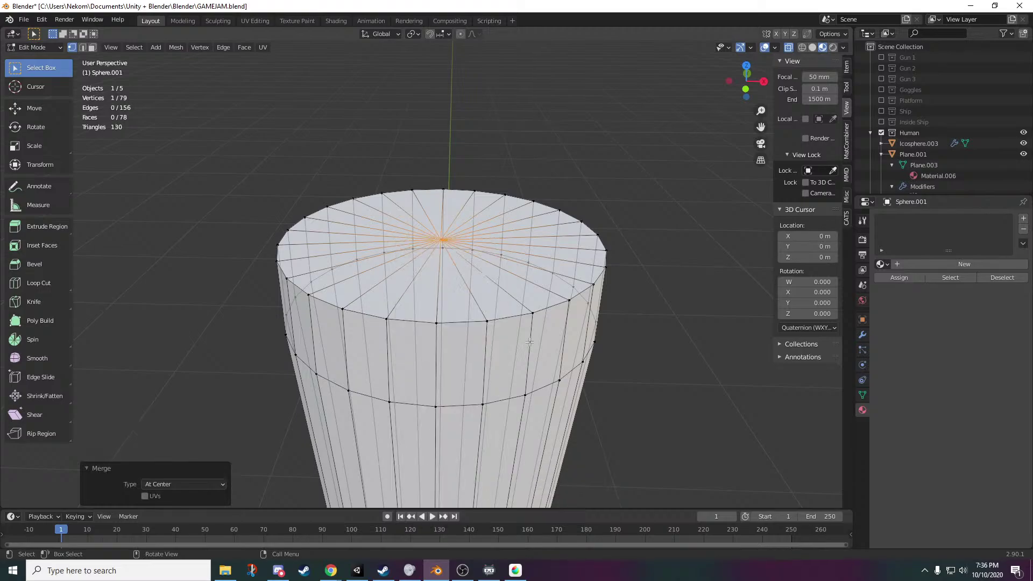
- Lower the top cap's merged center vertex about 0.062 m along Z to make the cap slightly concave
key("g")
key("z")
left_click(503, 277)
scroll(502, 278, "down", 3)
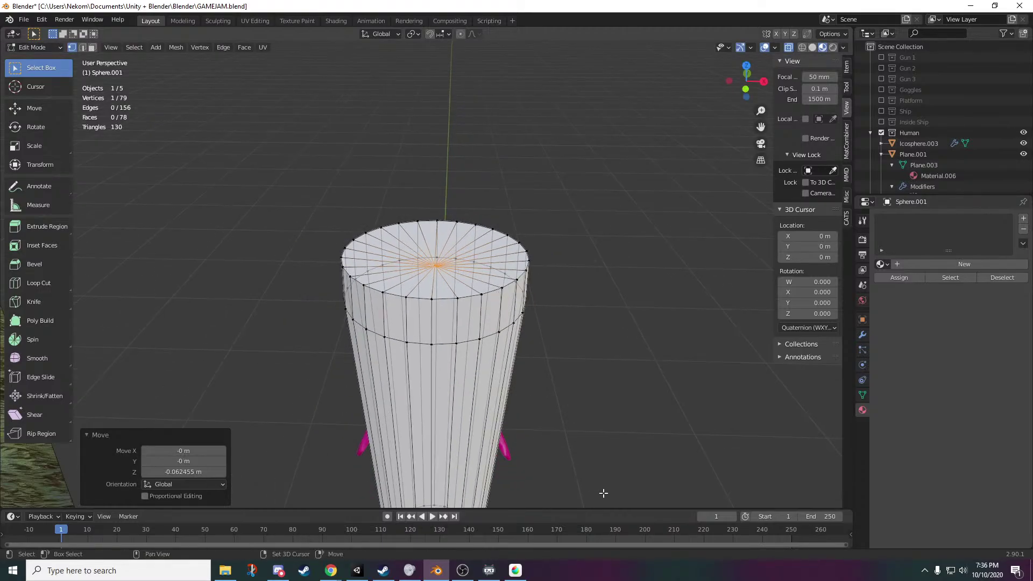
- Examine the capsule sections in the reference illustration and compare their proportions with the tapered pod body
middle_click_drag(604, 491, 600, 224, "shift")
middle_click_drag(473, 323, 457, 243)
scroll(358, 375, "down", 2)
middle_click_drag(359, 375, 458, 428)
mouse_move(578, 413)
middle_mouse_down()
mouse_move(544, 427)
mouse_move(579, 426)
middle_mouse_up()
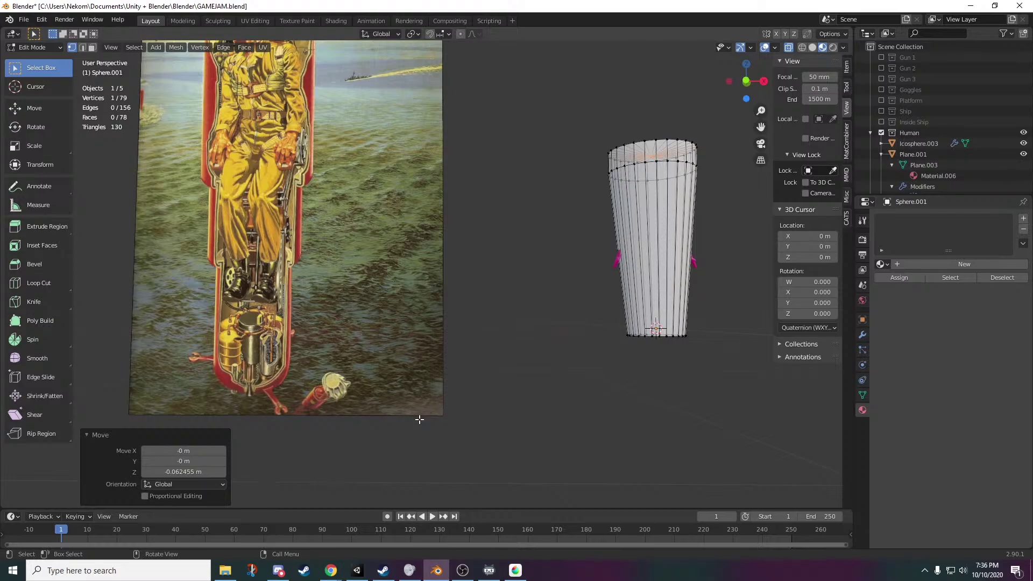
middle_click_drag(420, 419, 514, 434, "shift")
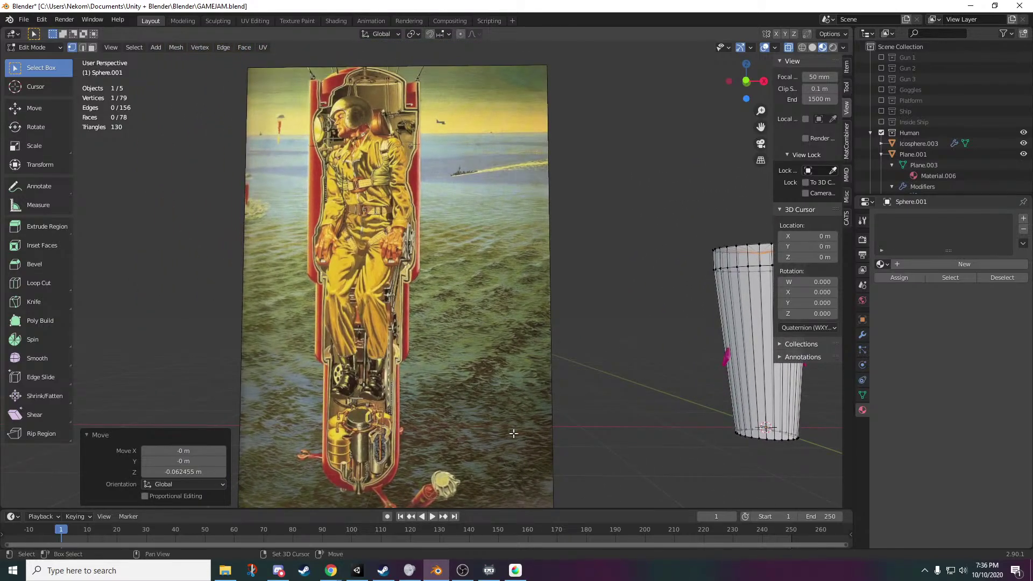
middle_click_drag(562, 281, 484, 347, "shift")
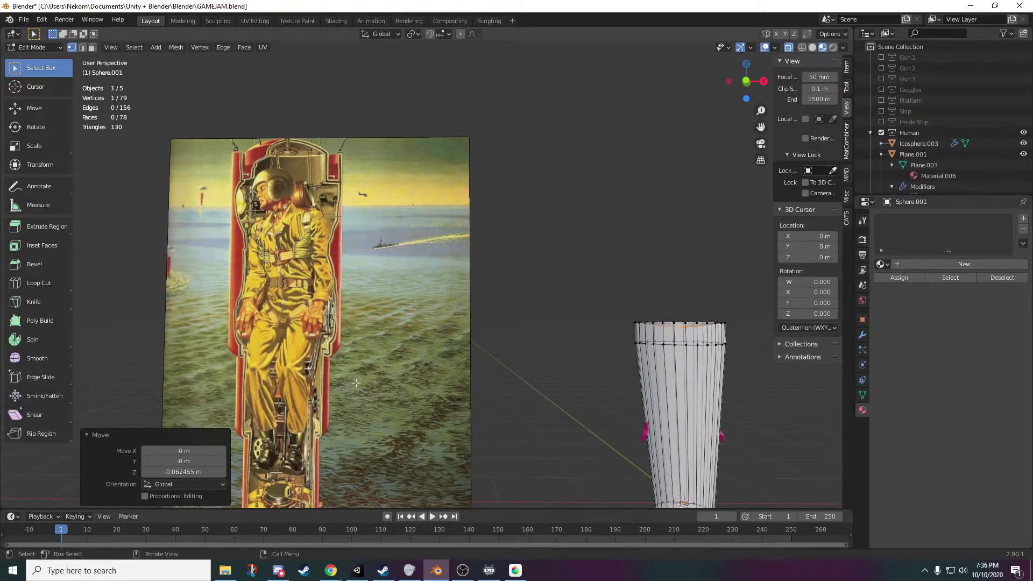
middle_click_drag(312, 413, 396, 401, "shift")
middle_click_drag(641, 404, 548, 376, "shift")
- Select the pod's bottom ring of vertices and extrude it downward about 0.21 m
middle_click_drag(608, 420, 362, 312, "shift")
scroll(490, 396, "up", 2)
scroll(493, 399, "up", 4)
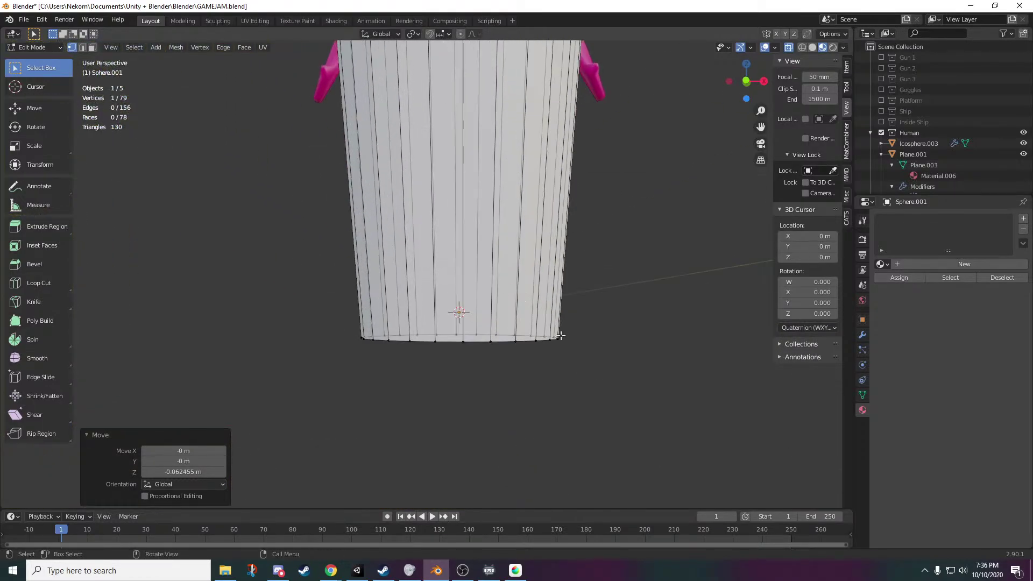
left_click_drag(615, 273, 260, 416)
middle_click_drag(640, 416, 630, 352, "shift")
key("e")
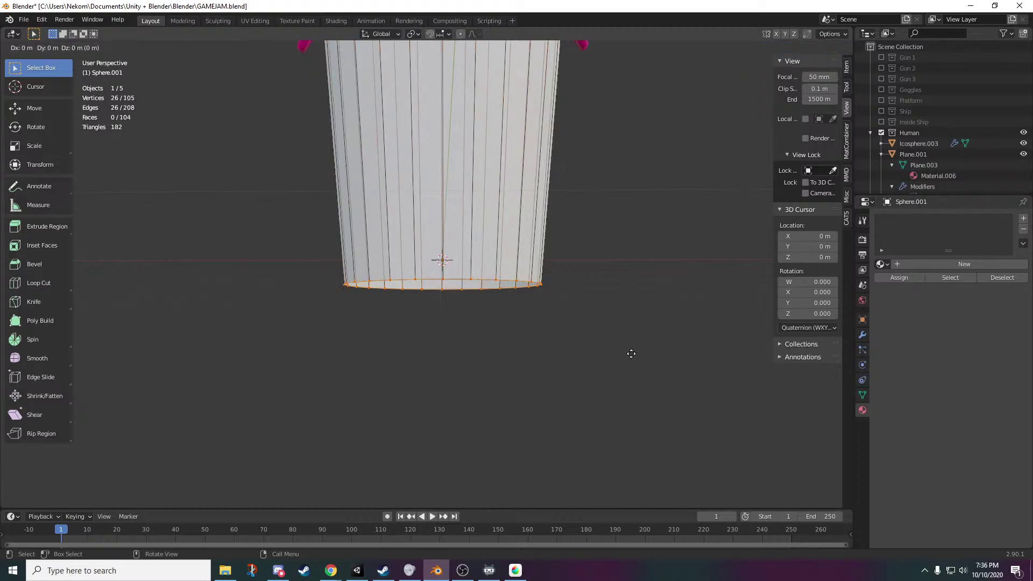
left_click(637, 421)
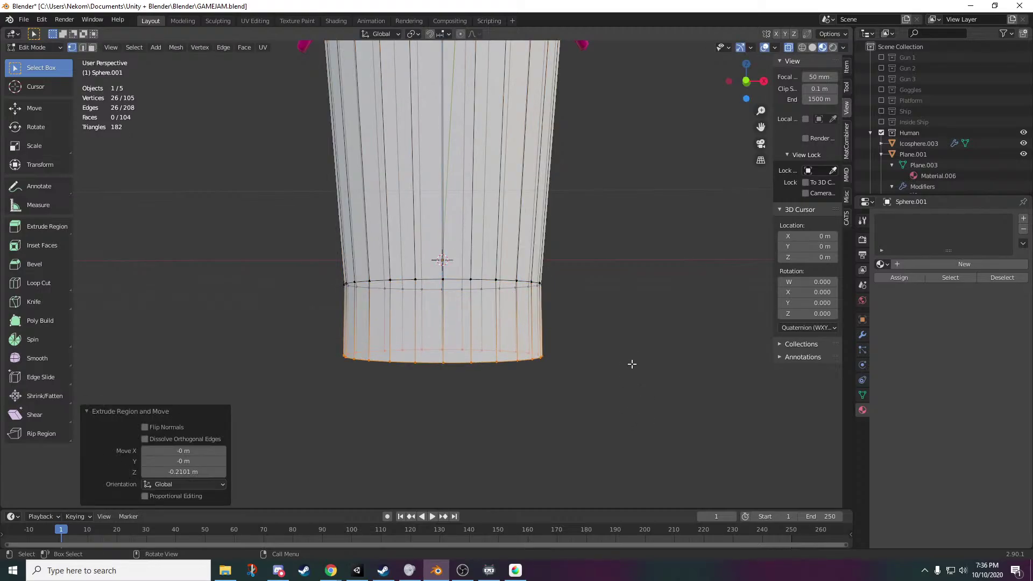
- Scale the extruded bottom ring by about 0.814 and move it up about 0.233 m along Z into the body
key("s")
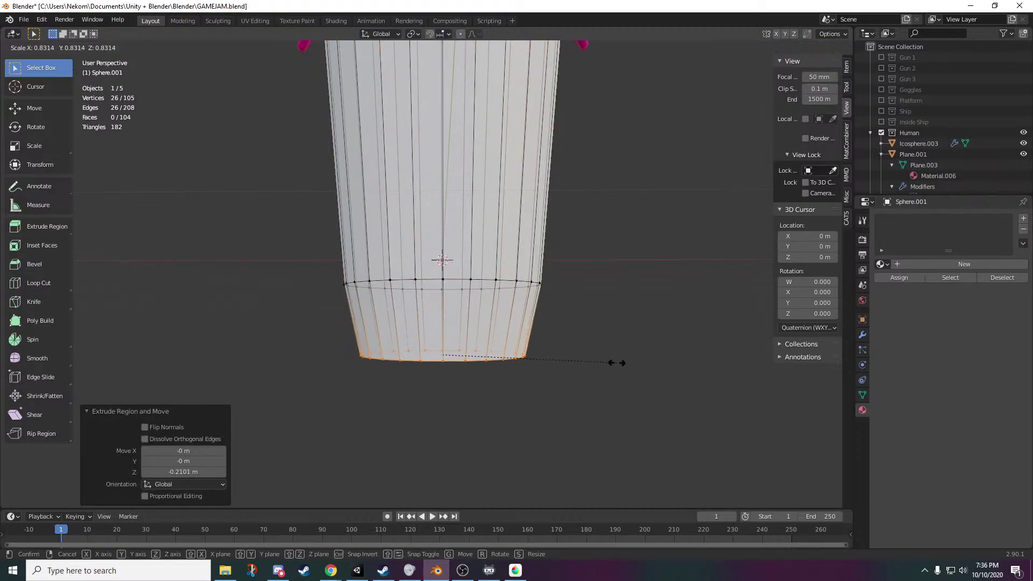
left_click(615, 363)
key("g")
key("z")
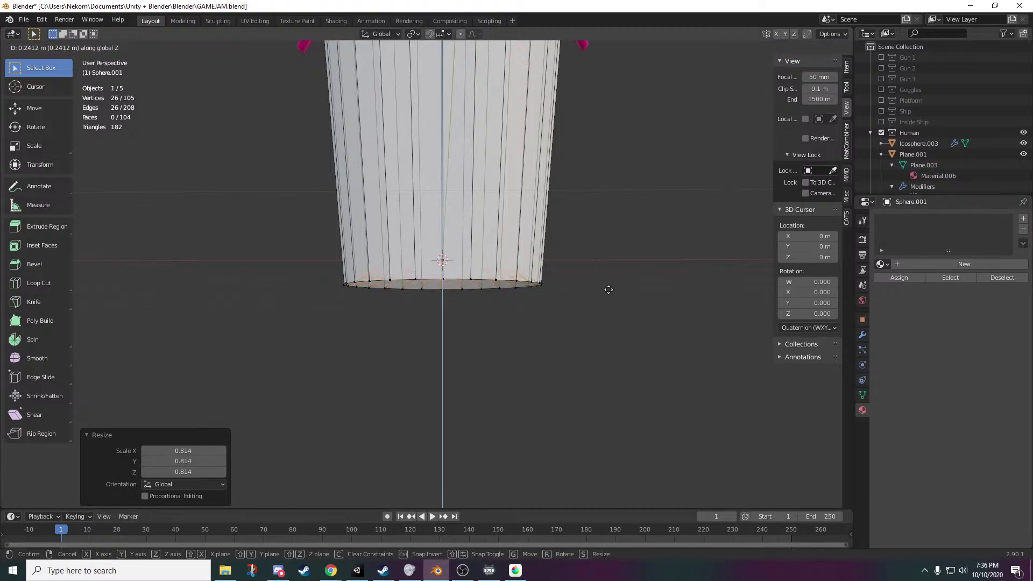
left_click(609, 292)
middle_click_drag(611, 332, 684, 390)
key("e")
key("s")
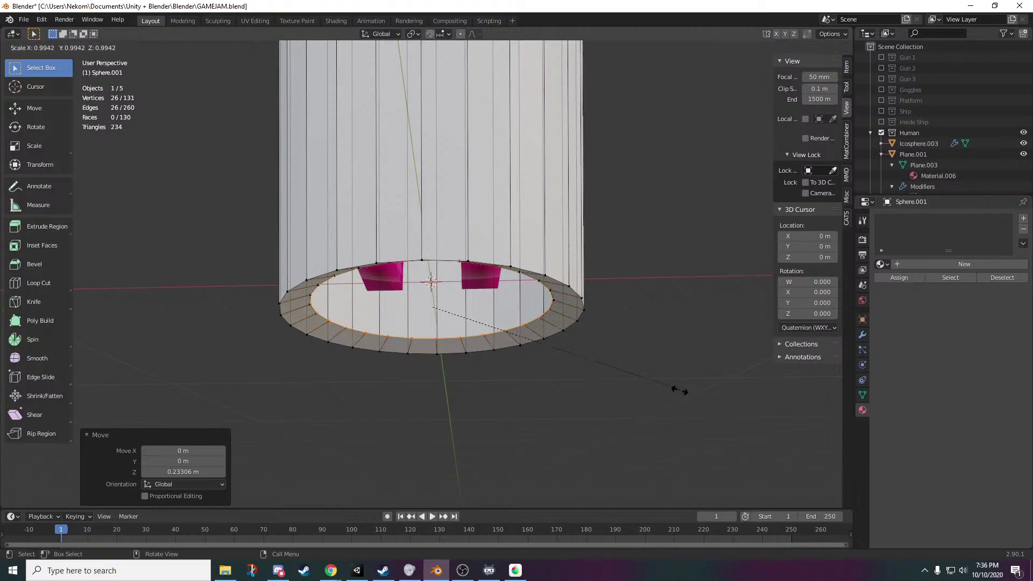
left_click(627, 357)
key("g")
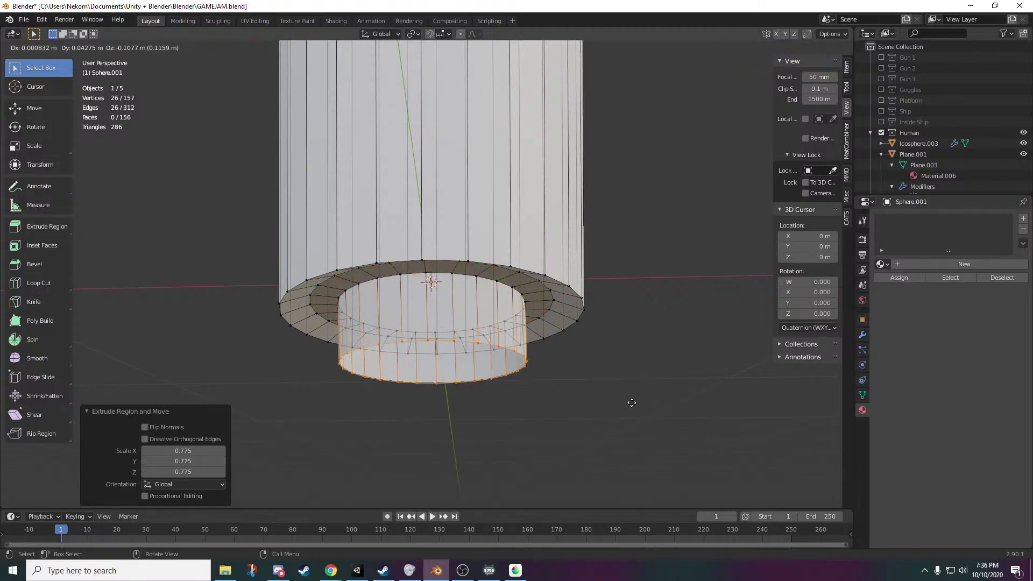
key("z")
left_click(632, 429)
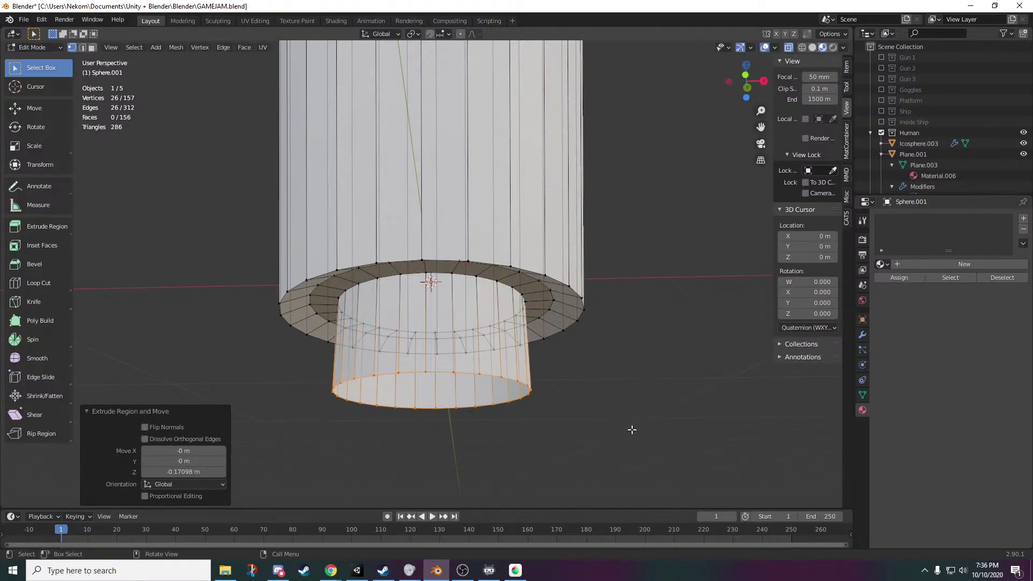
middle_click_drag(633, 429, 692, 411)
key("ctrl+z")
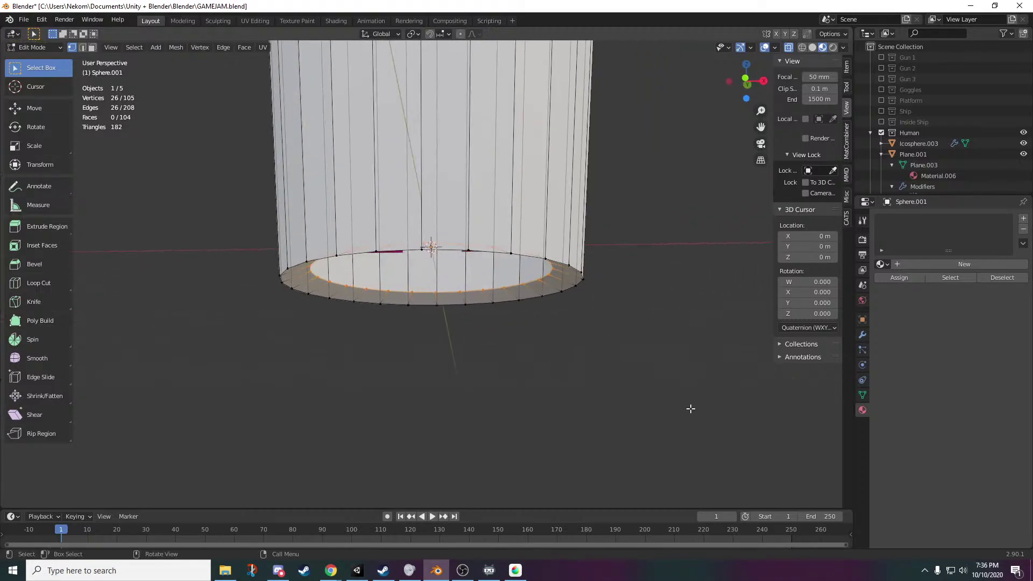
- Extrude the recessed bottom ring inward to a scale of about 0.781
key("s")
left_click(634, 387)
key("s")
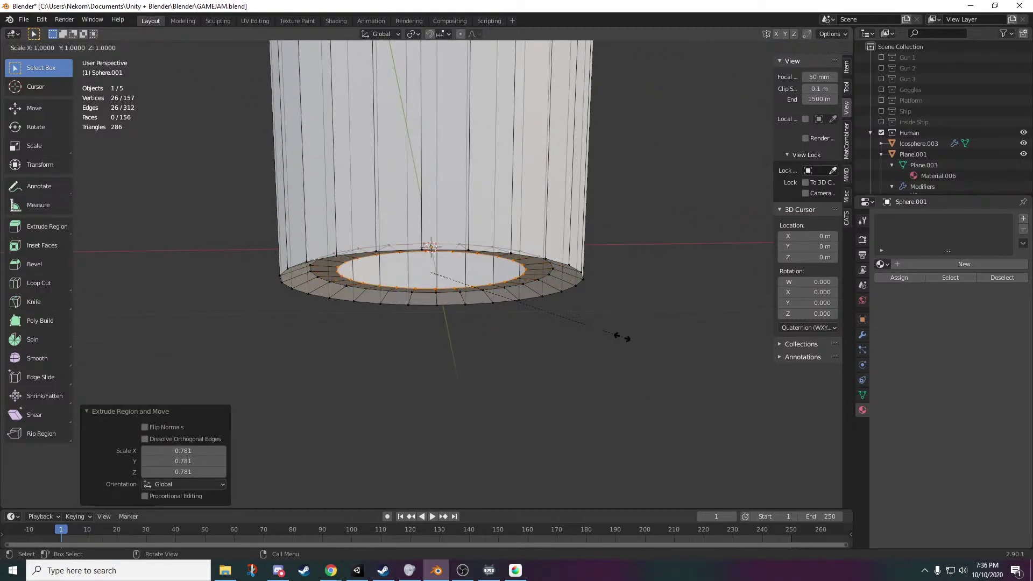
key("z")
key("Escape")
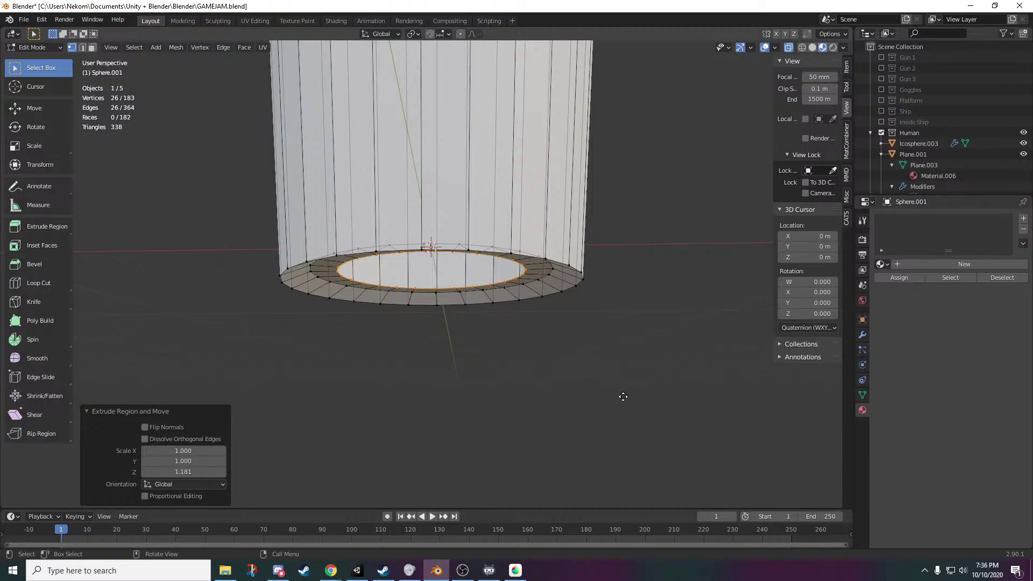
key("e")
left_click(623, 437)
key("ctrl+z")
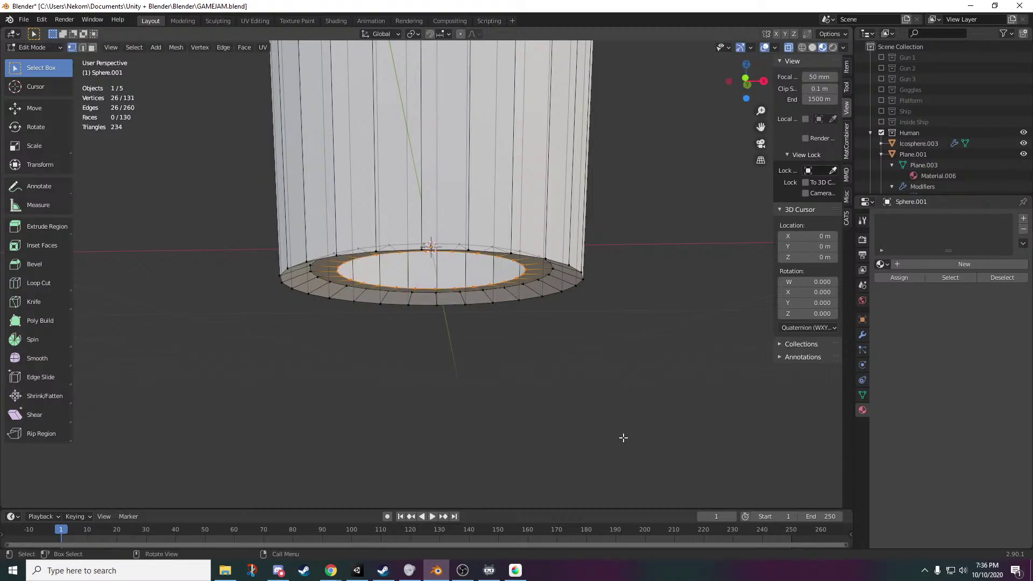
- Extrude the inner bottom ring straight down about 0.267 m along Z to form a narrower lower section
key("g")
key("z")
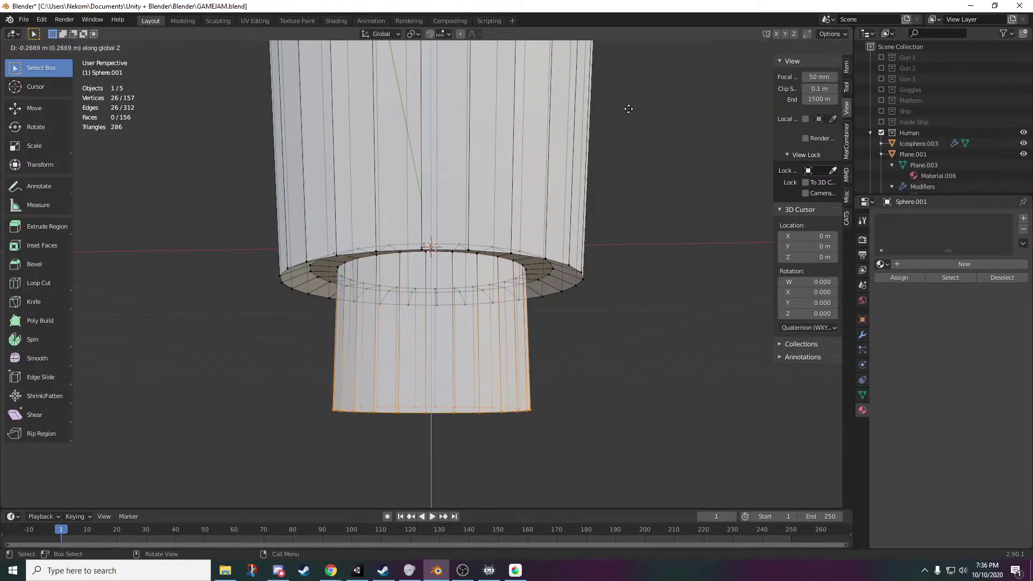
left_click(628, 108)
middle_click_drag(628, 109, 470, 278)
scroll(479, 339, "up", 5)
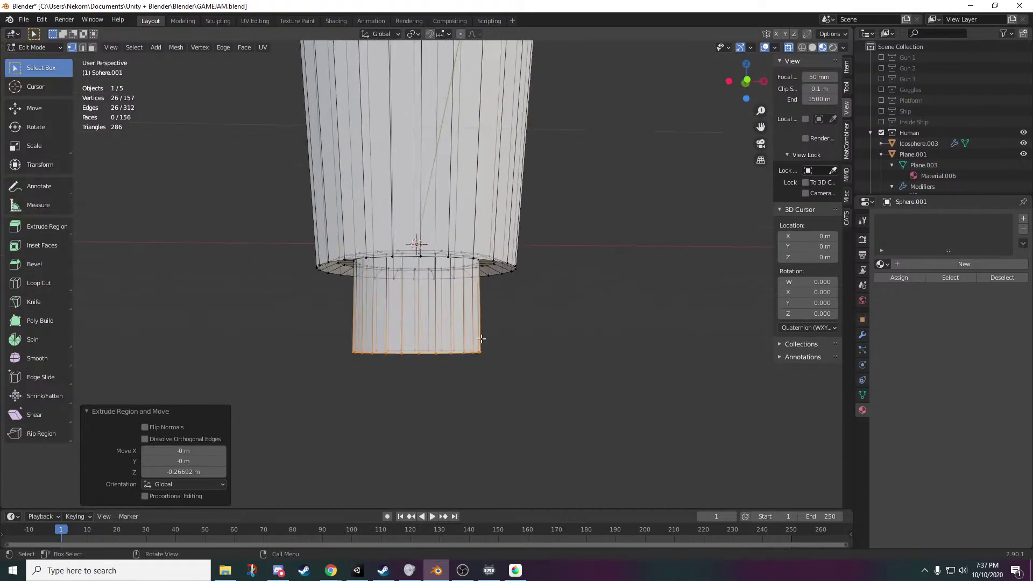
middle_click_drag(625, 334, 614, 373)
scroll(613, 374, "down", 7)
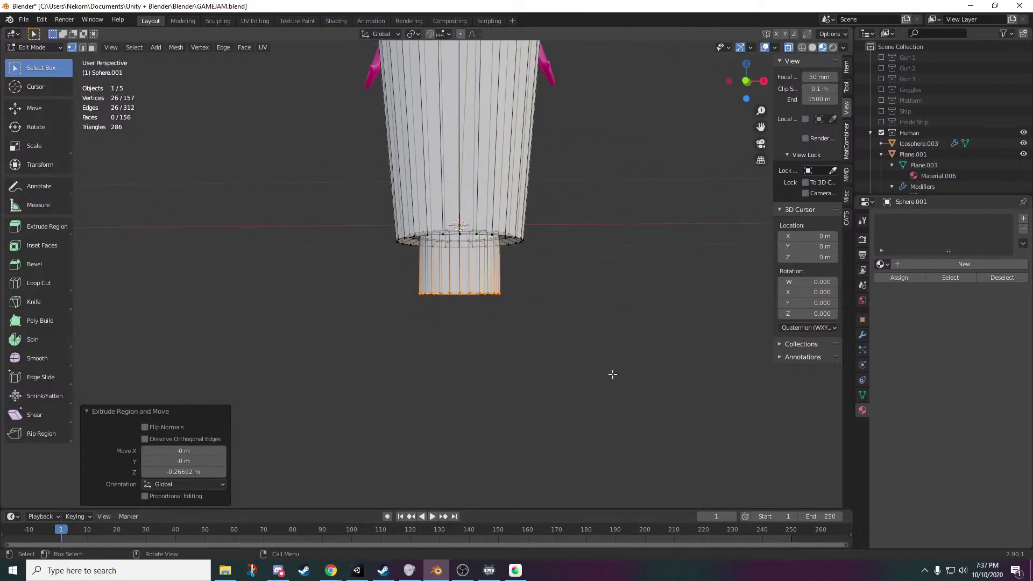
- Delete the centre vertex of the pod's top cap so the upper end is open
middle_click_drag(565, 99, 567, 213, "shift")
middle_click_drag(560, 164, 539, 321)
scroll(584, 221, "up", 2)
scroll(548, 233, "down", 1)
scroll(547, 232, "down", 1)
mouse_move(548, 232)
middle_mouse_down()
mouse_move(535, 223)
mouse_move(537, 233)
middle_mouse_up()
middle_click_drag(483, 152, 498, 230, "shift")
scroll(498, 229, "up", 5)
left_click(480, 228)
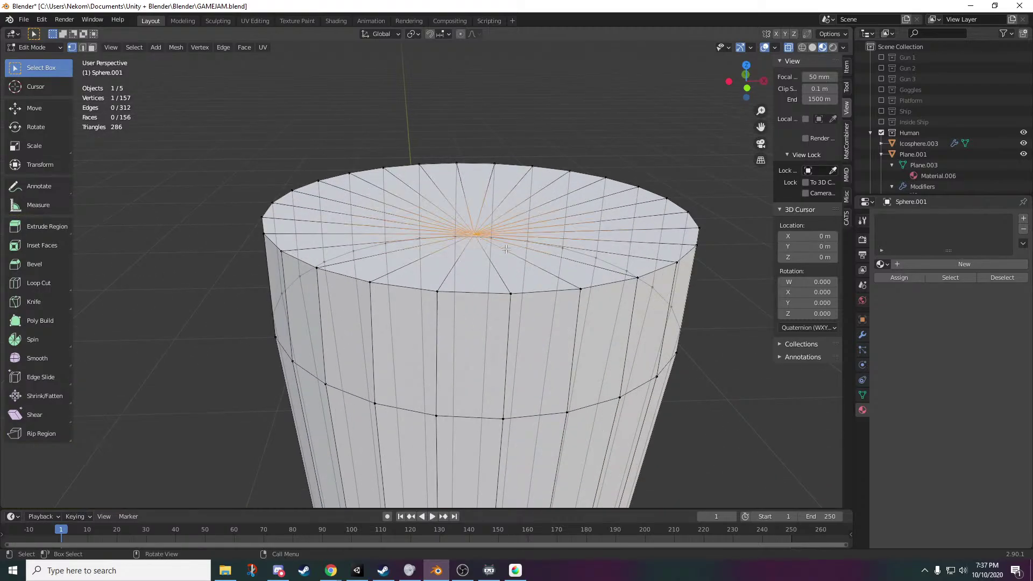
key("x")
left_click(511, 255)
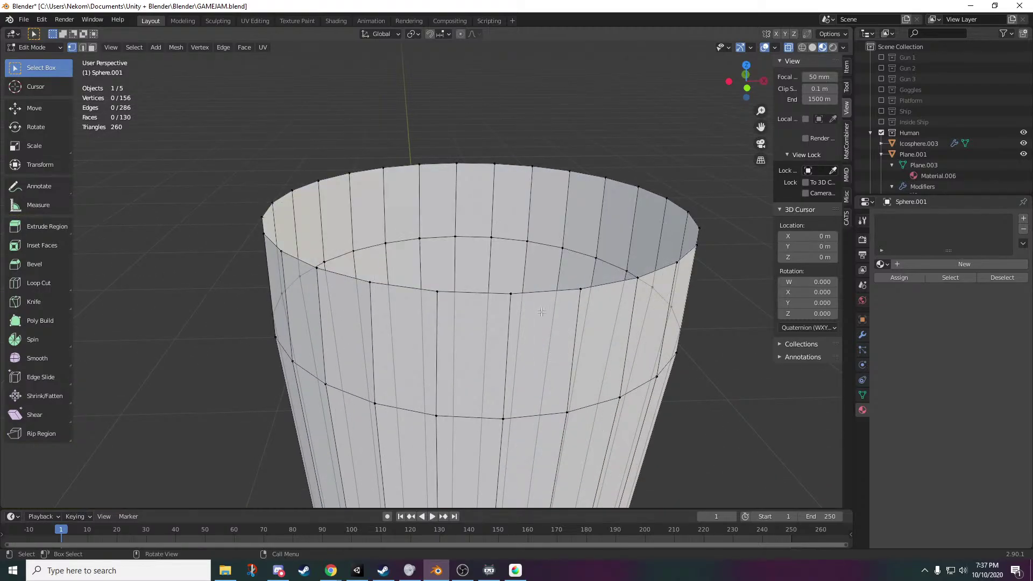
key("space")
key("space")
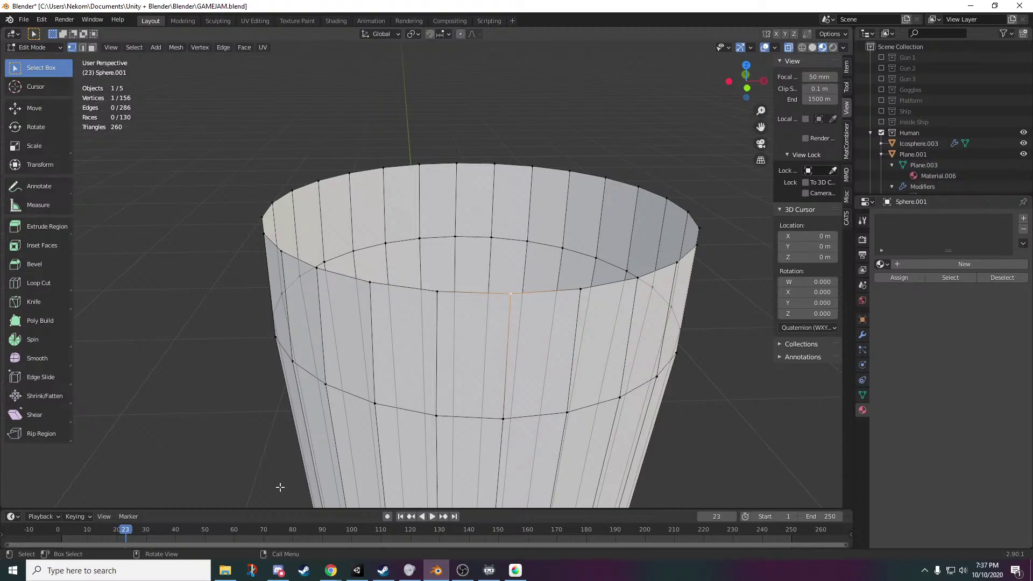
left_click(401, 516)
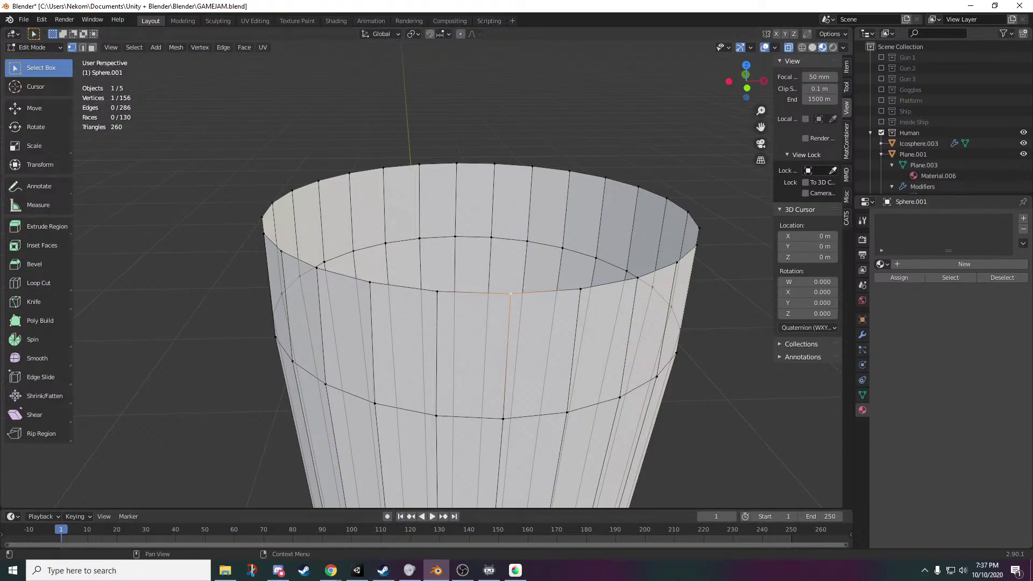
key("alt+Tab")
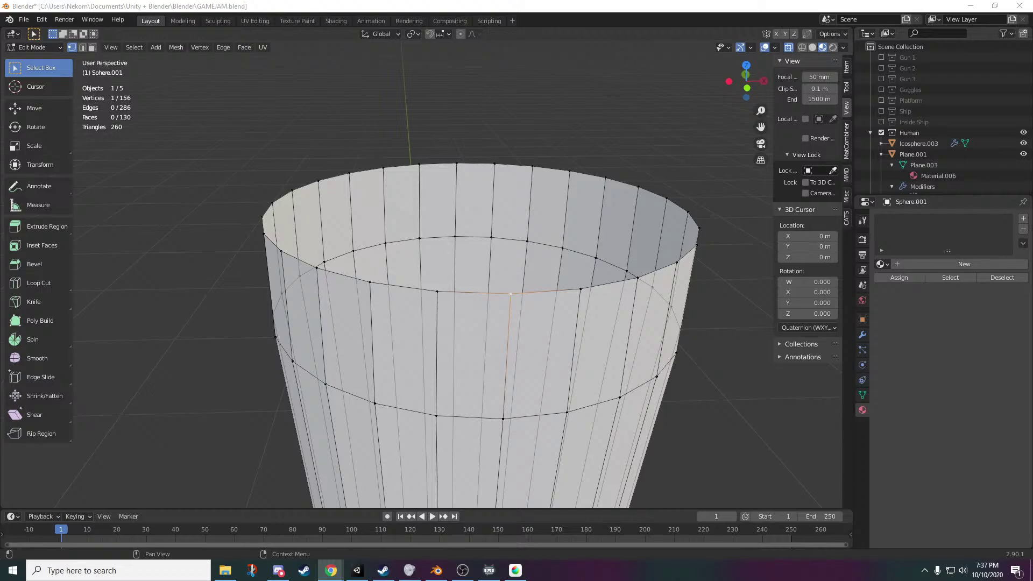
key("alt+Tab")
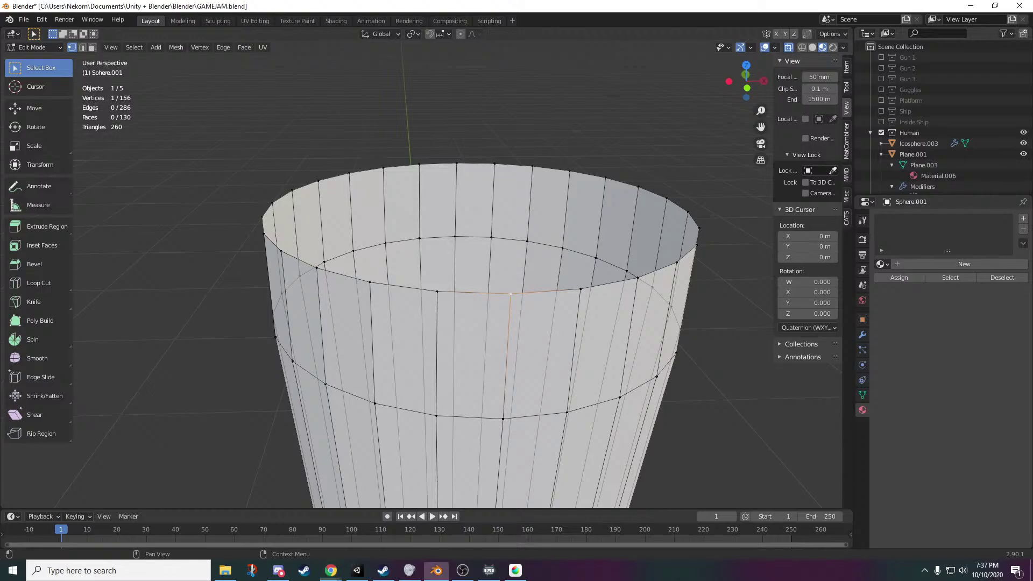
key("alt+Tab")
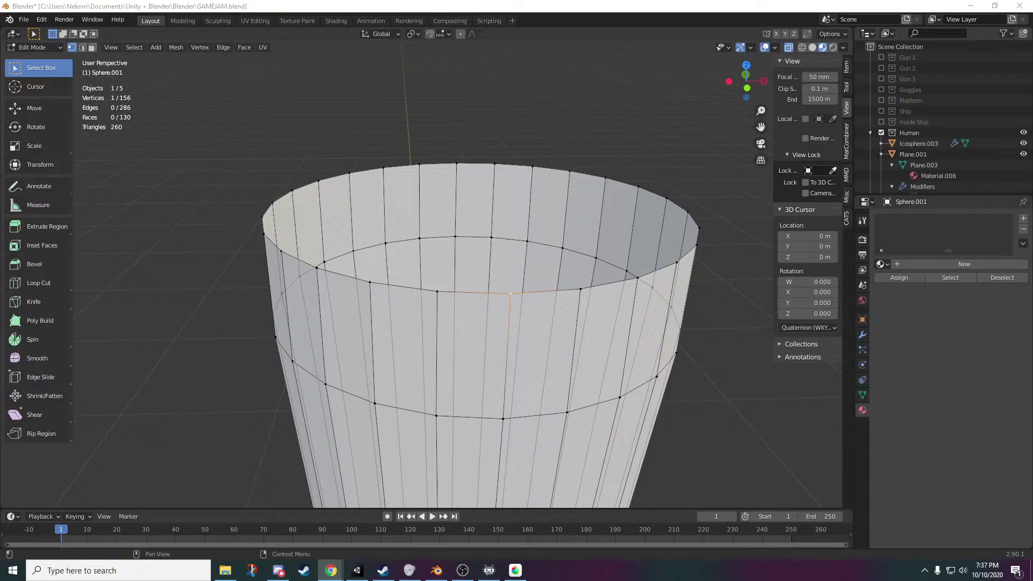
left_click(437, 571)
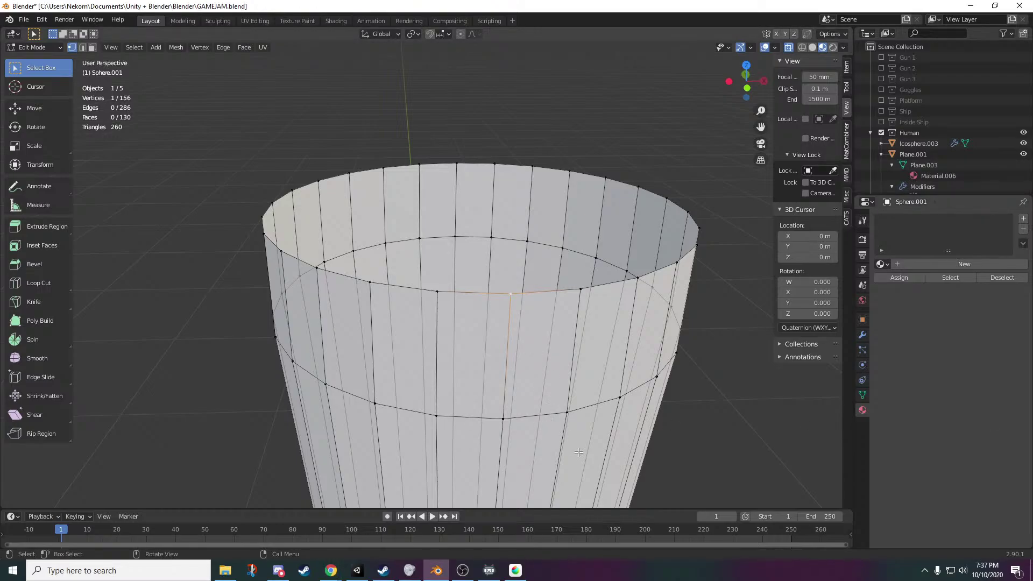
- Select the pod's open top rim and extrude it inward to a scale of about 0.185
scroll(612, 379, "up", 3)
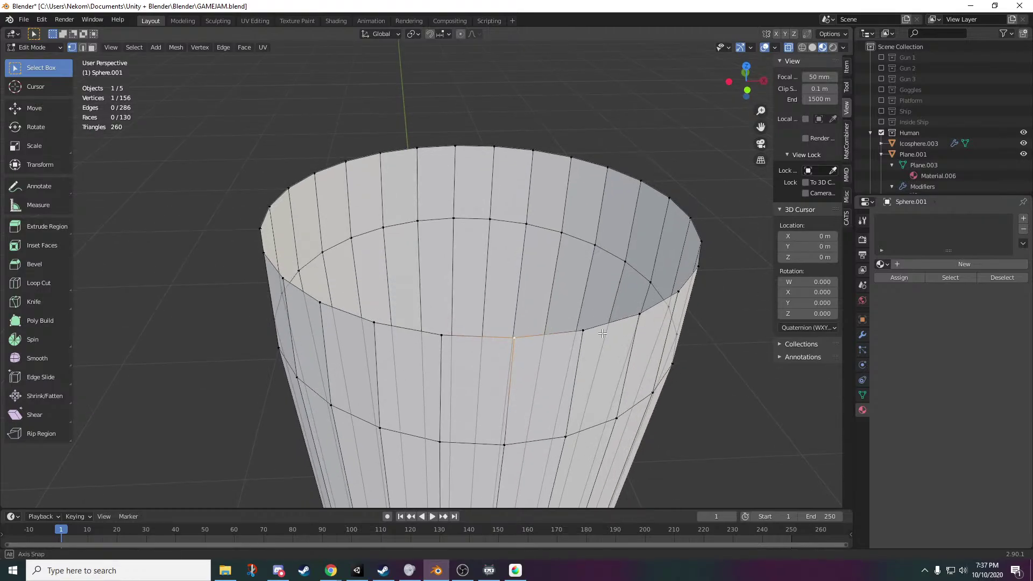
middle_click_drag(612, 379, 644, 318, "shift")
left_click(325, 269, "alt")
key("e")
key("s")
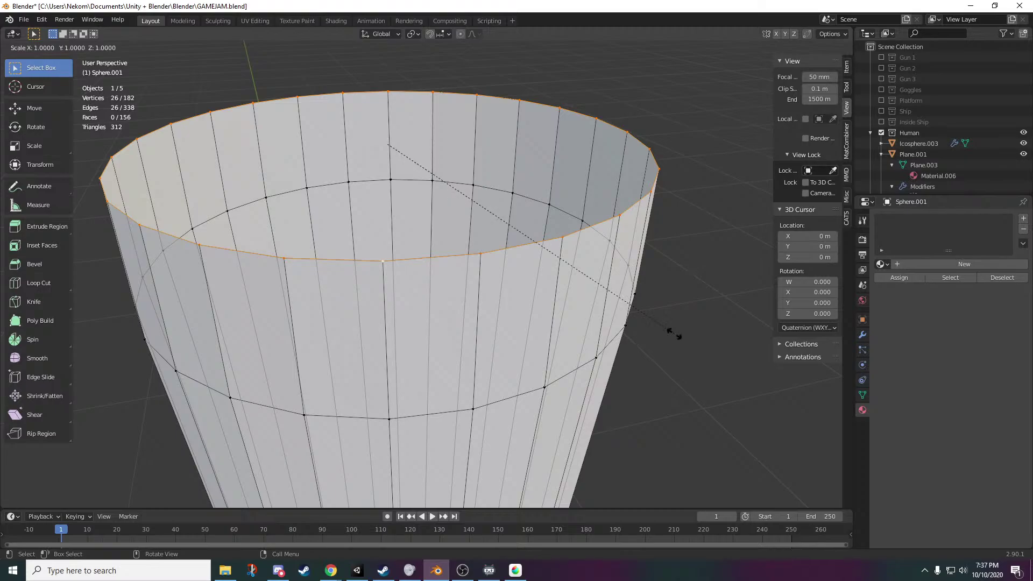
left_click(431, 189)
- Extrude the small inner ring on the pod's top straight up about 0.218 m along Z
middle_click_drag(431, 189, 533, 385)
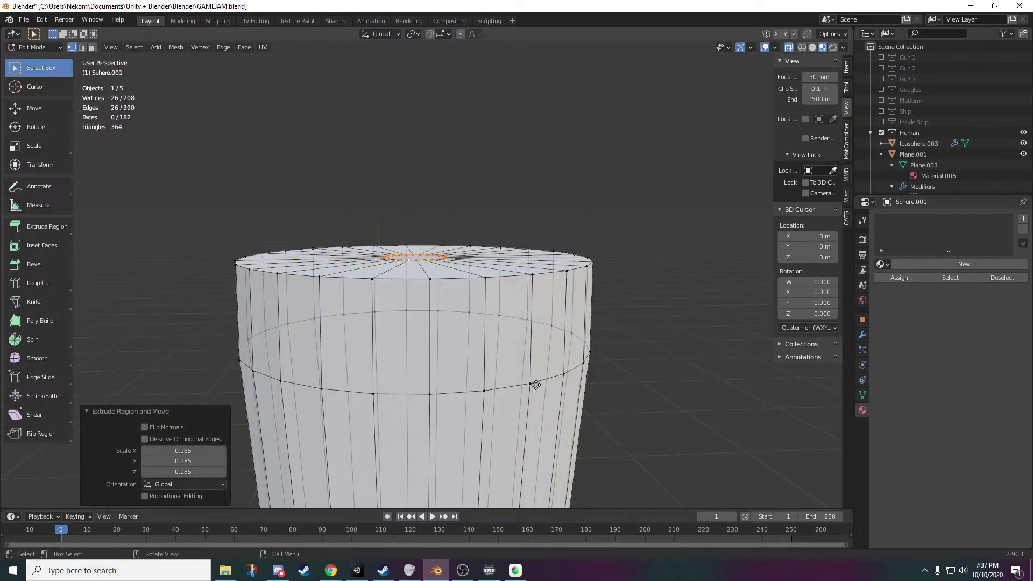
key("e")
left_click(527, 311)
- Compare the pod's overall shape with the capsule reference illustration, examining its lower end and full outline
scroll(524, 330, "down", 5)
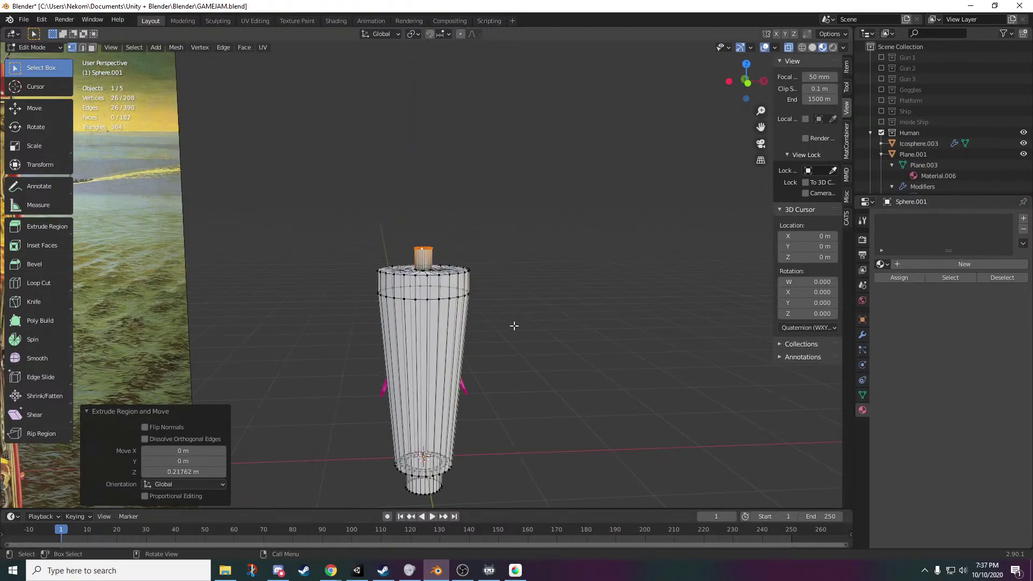
middle_click_drag(512, 325, 526, 406)
scroll(526, 413, "down", 3)
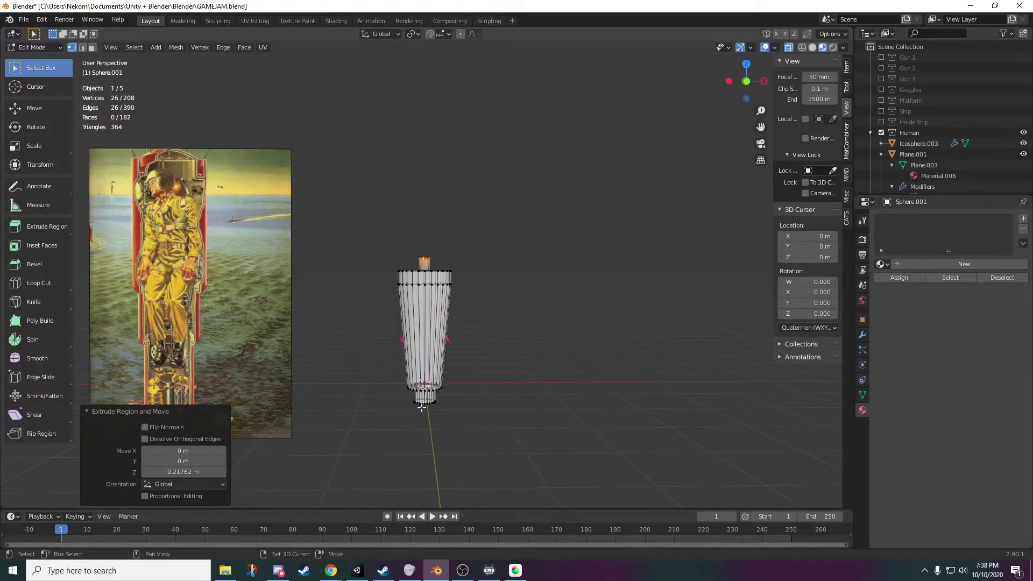
middle_click_drag(378, 398, 419, 494, "shift")
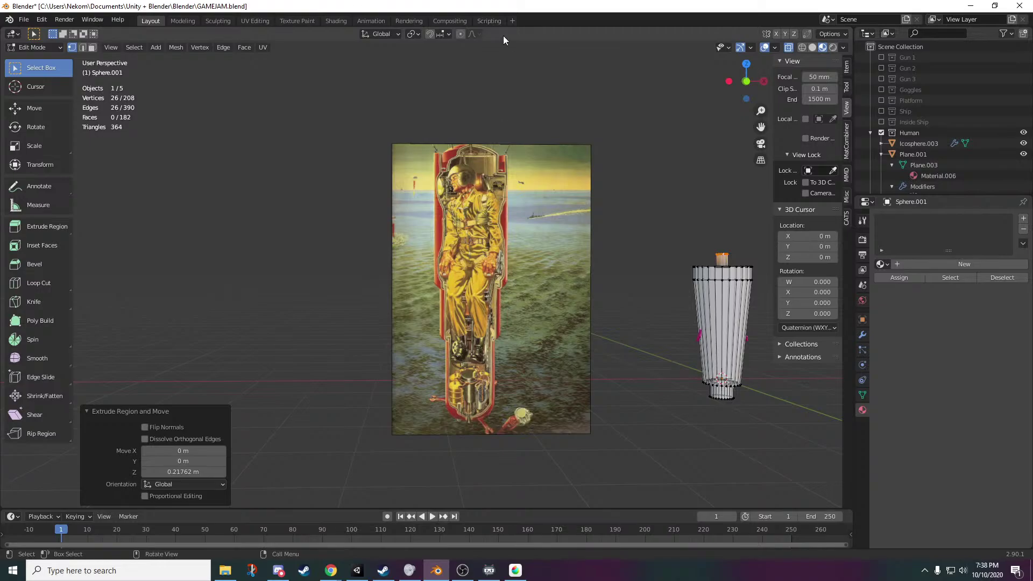
scroll(450, 232, "up", 2)
middle_click_drag(486, 366, 446, 236, "shift")
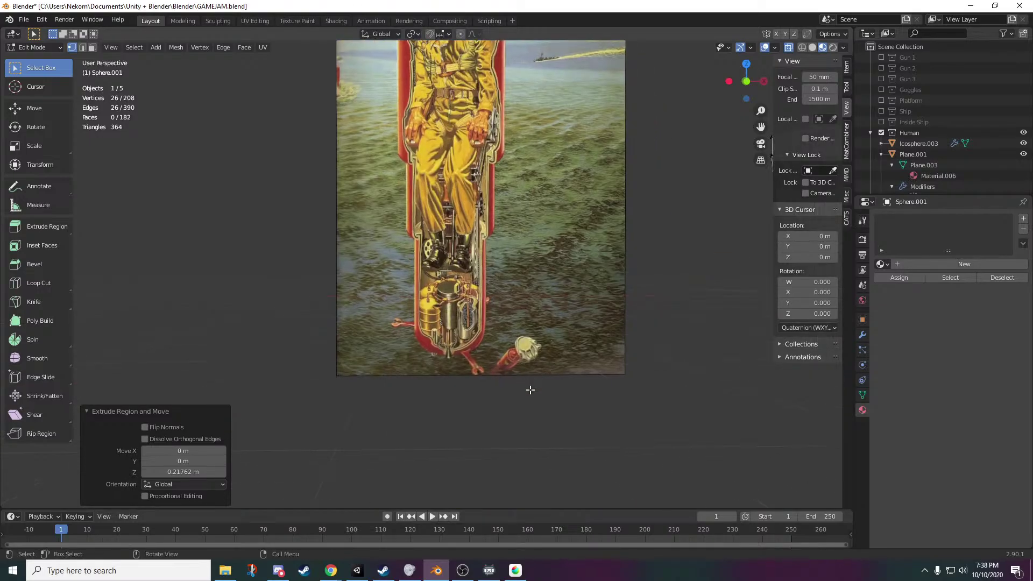
middle_click_drag(510, 242, 509, 344, "shift")
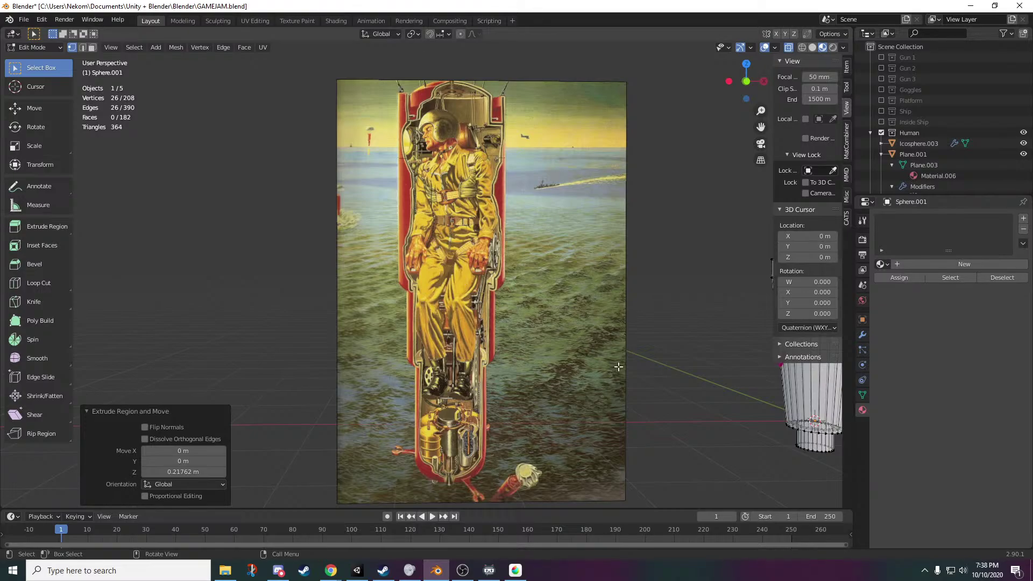
middle_click_drag(646, 316, 460, 351)
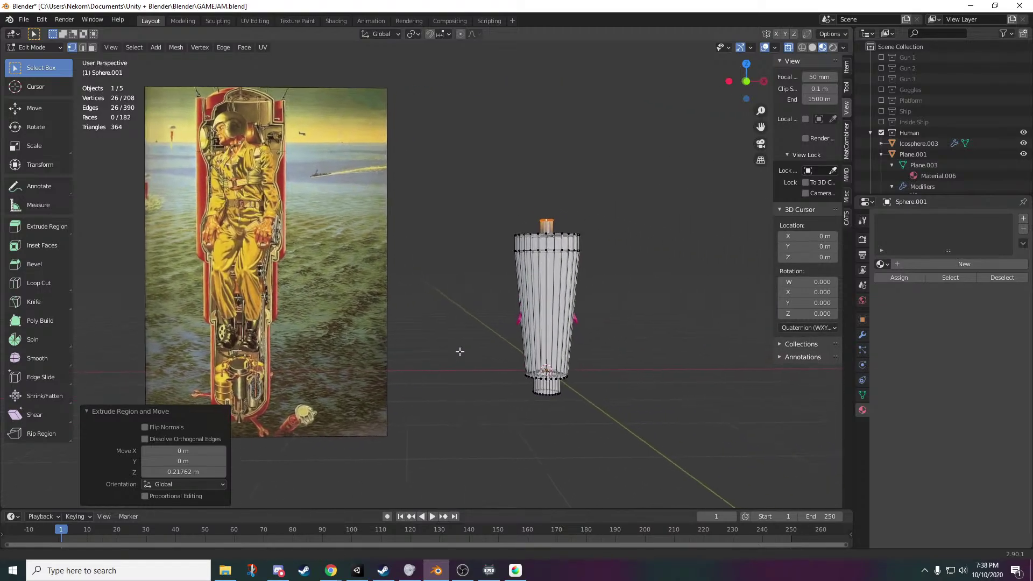
- Select all vertices at the pod's lower end and scale them up by about 1.141
scroll(460, 352, "up", 2)
middle_click_drag(711, 477, 606, 456, "shift")
scroll(749, 483, "up", 2)
middle_click_drag(712, 428, 509, 416, "shift")
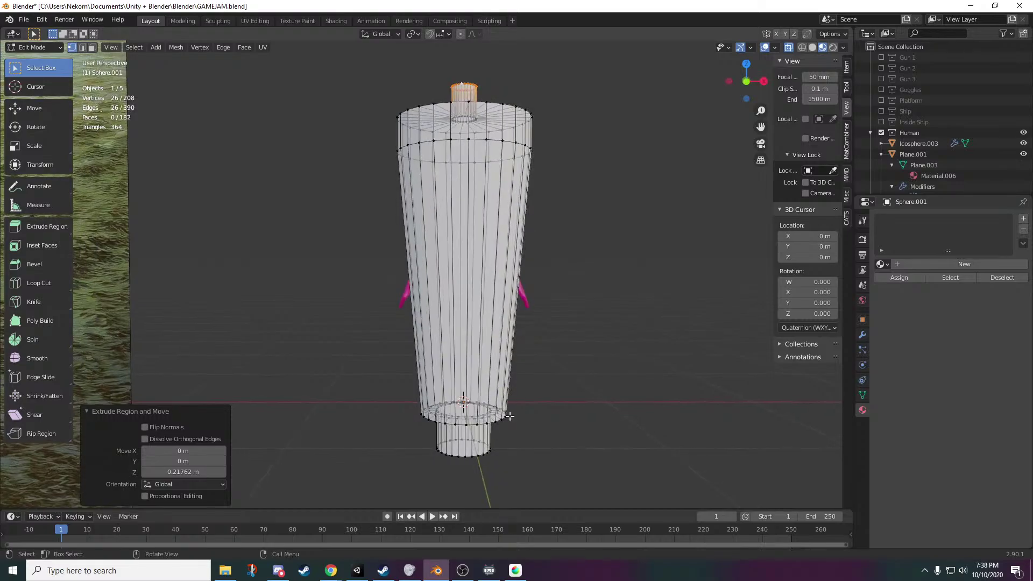
scroll(510, 422, "down", 1)
middle_click_drag(597, 427, 578, 340, "shift")
left_click_drag(492, 276, 377, 356)
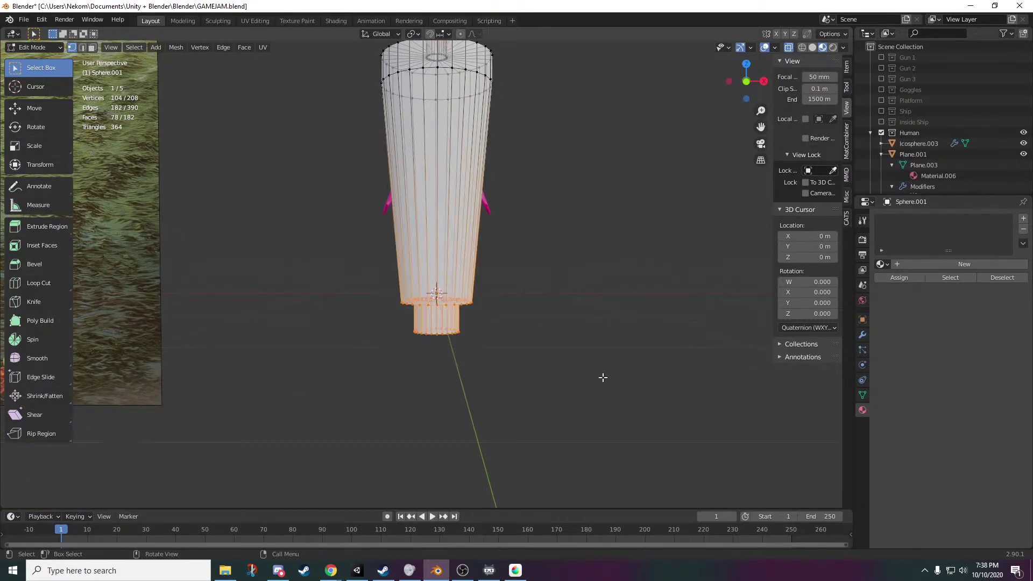
key("s")
left_click(627, 382)
- Switch to face selection and turn off X-ray for the pod mesh
middle_click_drag(573, 379, 517, 283)
middle_click_drag(535, 328, 423, 185)
key("3")
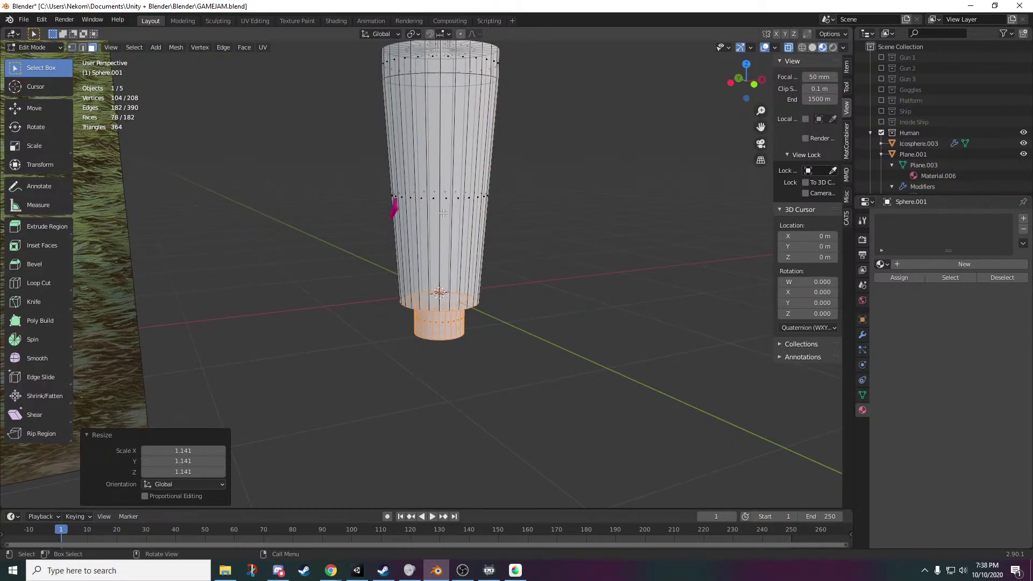
left_click(789, 49)
middle_click_drag(649, 265, 635, 236)
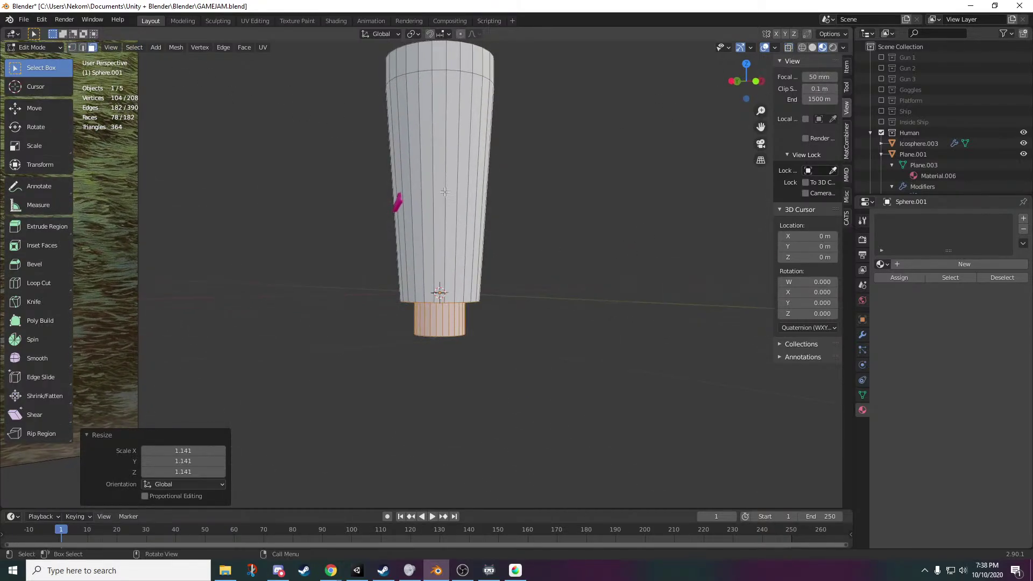
left_click_drag(441, 191, 485, 208)
middle_click_drag(485, 209, 413, 186)
left_click(414, 186, "shift")
middle_click_drag(666, 348, 646, 315)
- From the front view, clear the selection and box-select the tapered body's front-facing faces below the upper band
key("KP_1")
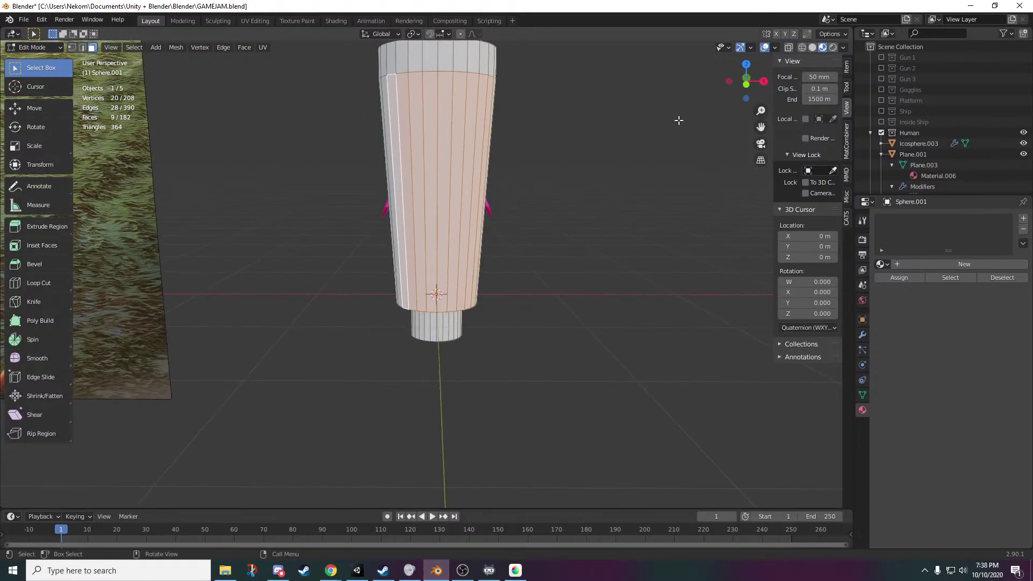
left_click(557, 297)
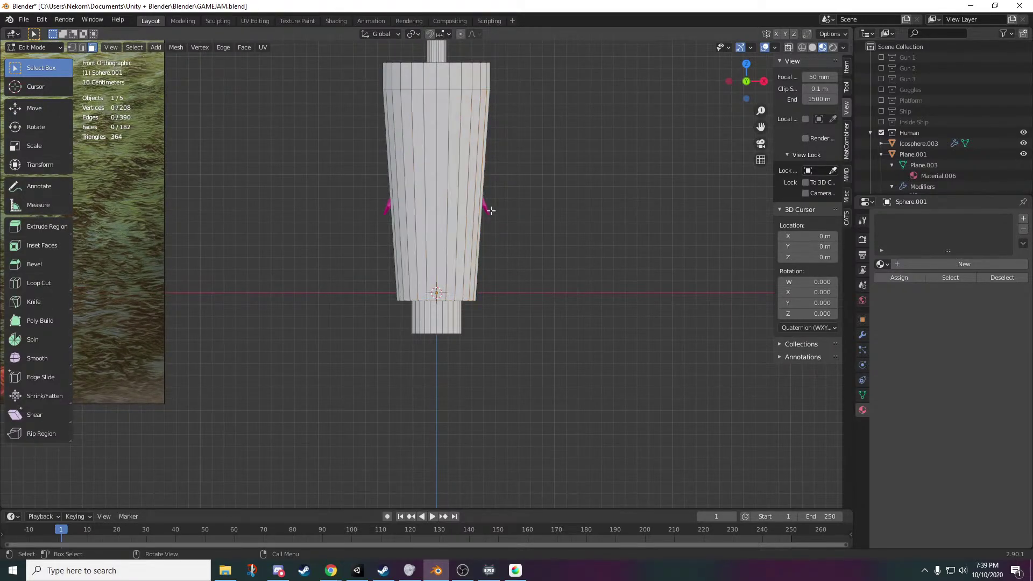
left_click_drag(572, 185, 341, 230)
- Try to extrude the selected front faces outward about 0.565 m, and undo the extrusion
middle_click_drag(345, 237, 508, 373)
scroll(511, 420, "up", 3)
key("e")
left_click(634, 408)
scroll(609, 393, "down", 5)
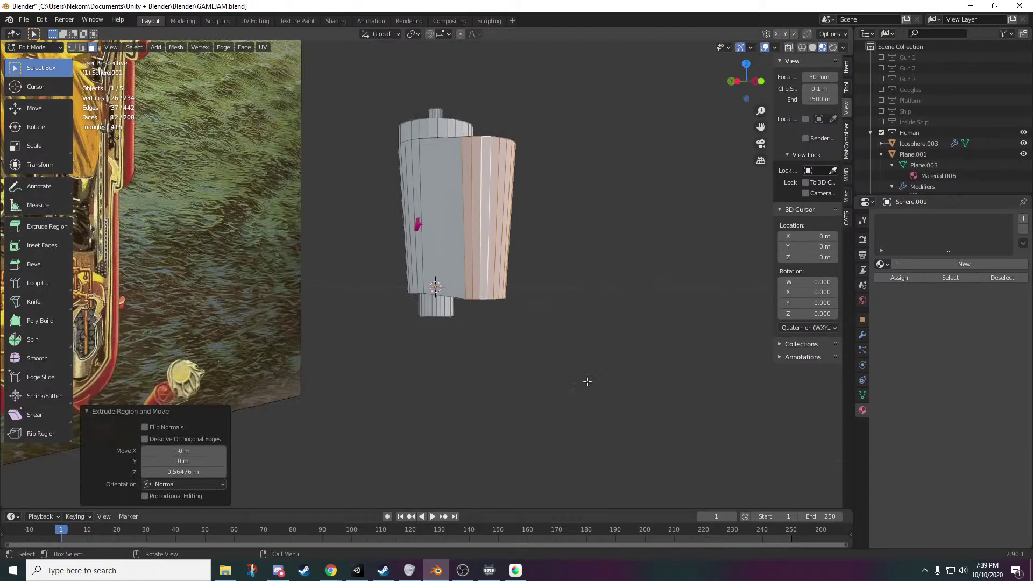
middle_click_drag(587, 381, 241, 38)
scroll(425, 349, "up", 3)
key("ctrl+z")
- Separate the selected front faces of the body into their own object
left_click(177, 48)
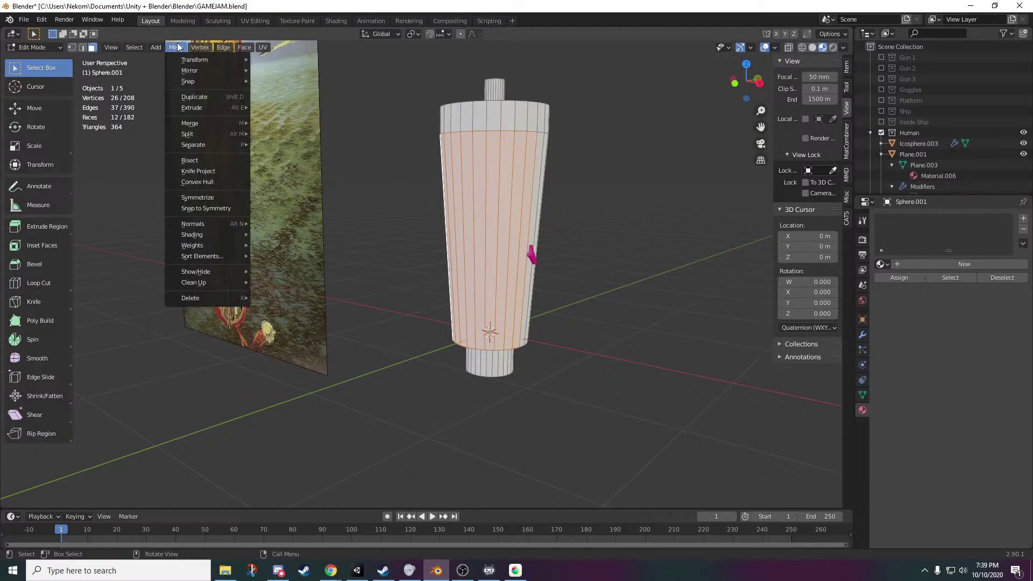
left_click(178, 48)
left_click(179, 48)
mouse_move(218, 144)
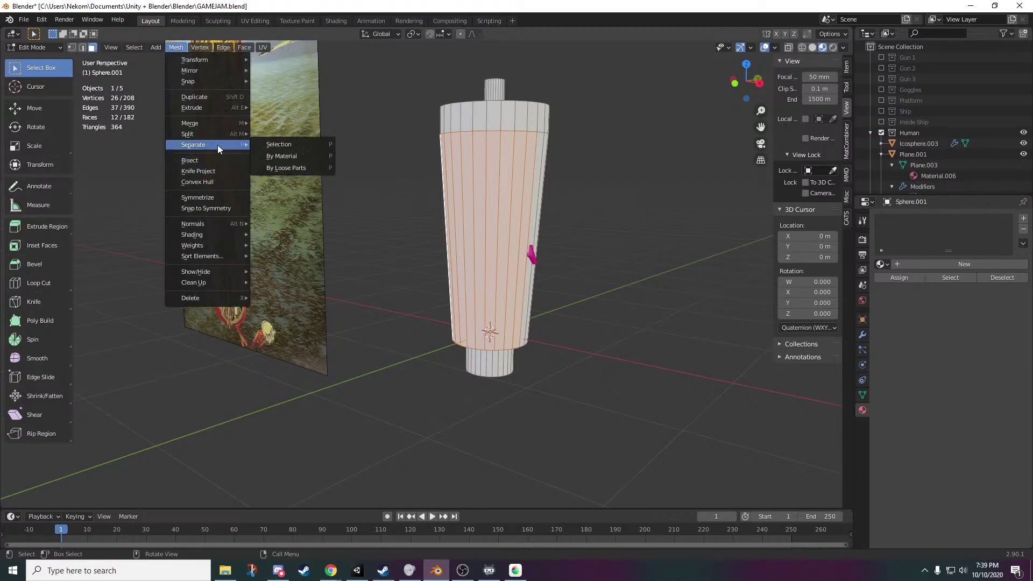
left_click(280, 145)
- Leave the pod body's mesh and open the separated front panel in Edit Mode
middle_click_drag(341, 212, 457, 336)
scroll(448, 326, "up", 3)
right_click(570, 293)
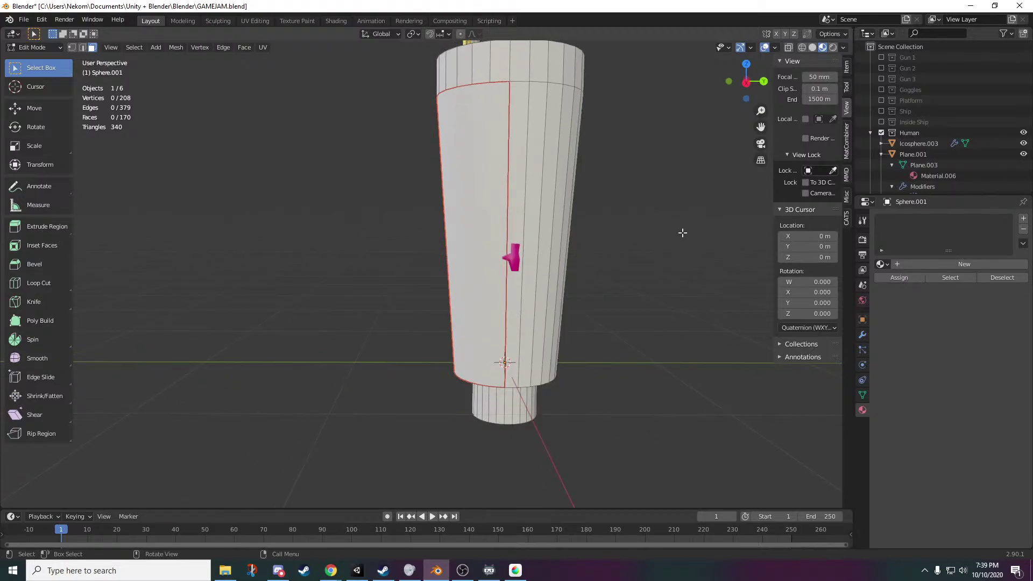
key("Tab")
left_click(467, 214)
key("Tab")
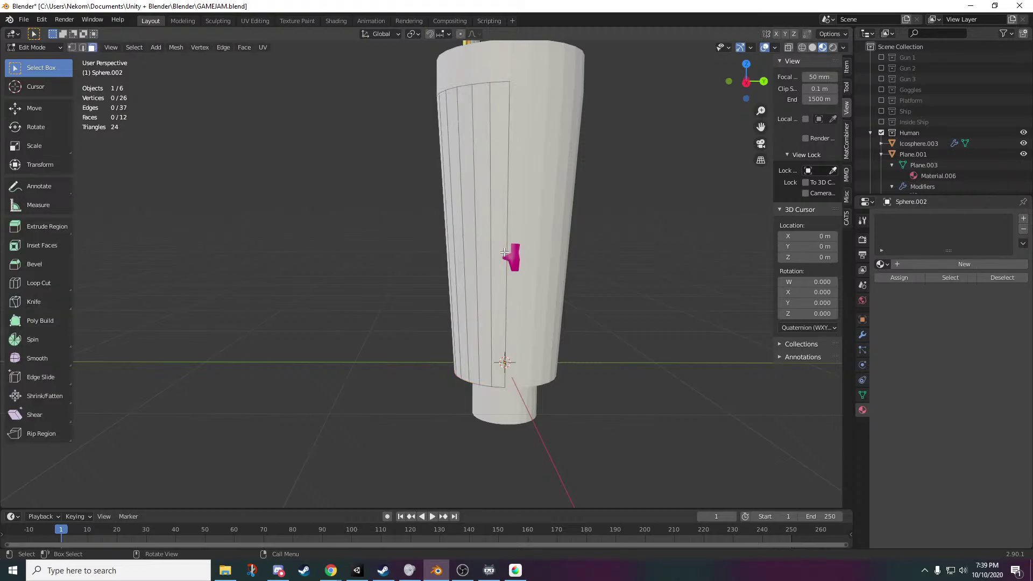
- Turn on X-ray, select the whole front panel and try rotating it about -29.7° around the X axis
left_click(788, 47)
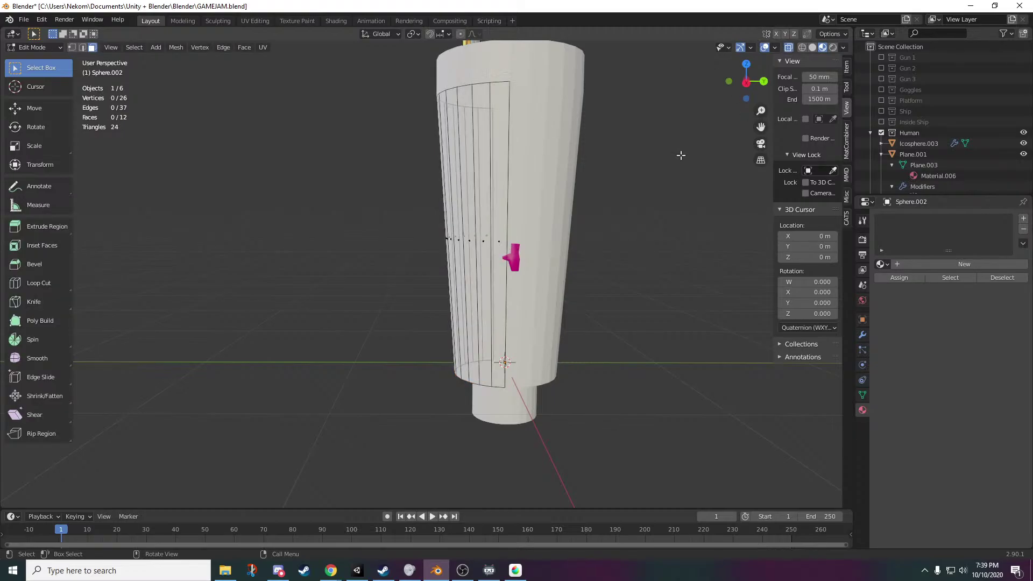
left_click_drag(605, 156, 409, 299)
key("r")
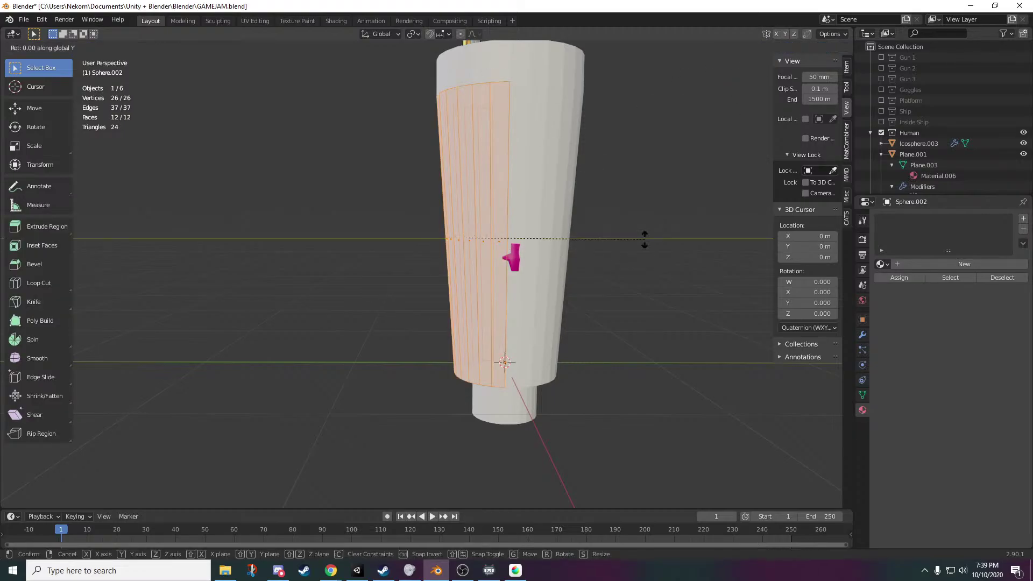
key("x")
left_click(617, 307)
- Try moving the tilted front panel about -0.483 m along Y, and undo both the move and the rotation
key("g")
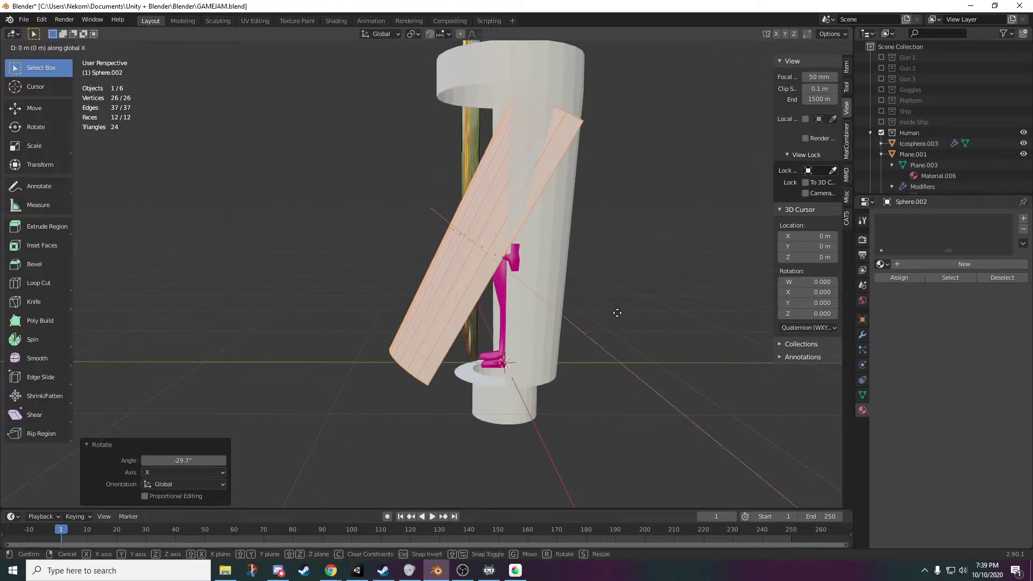
key("z")
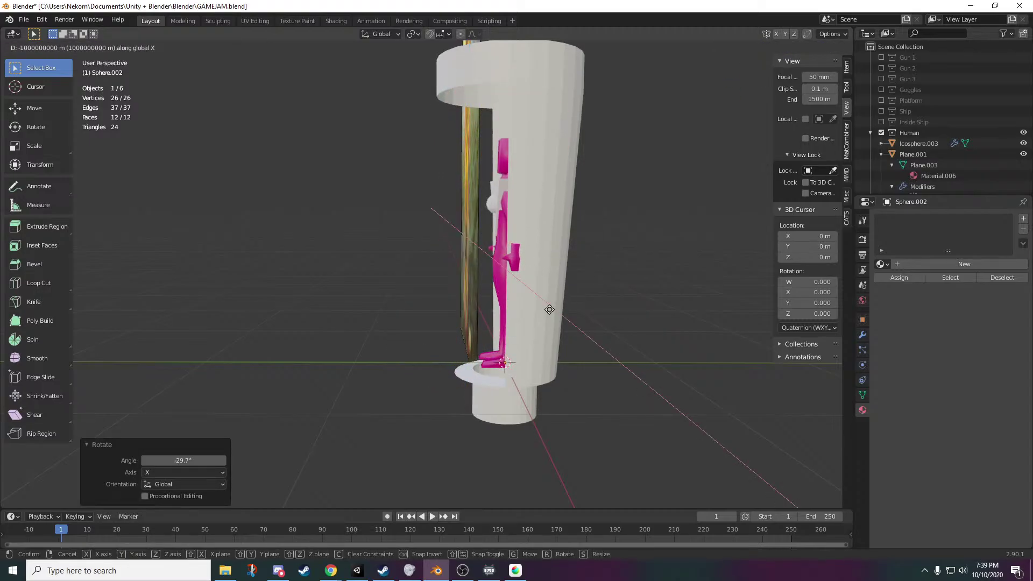
key("y")
left_click(543, 311)
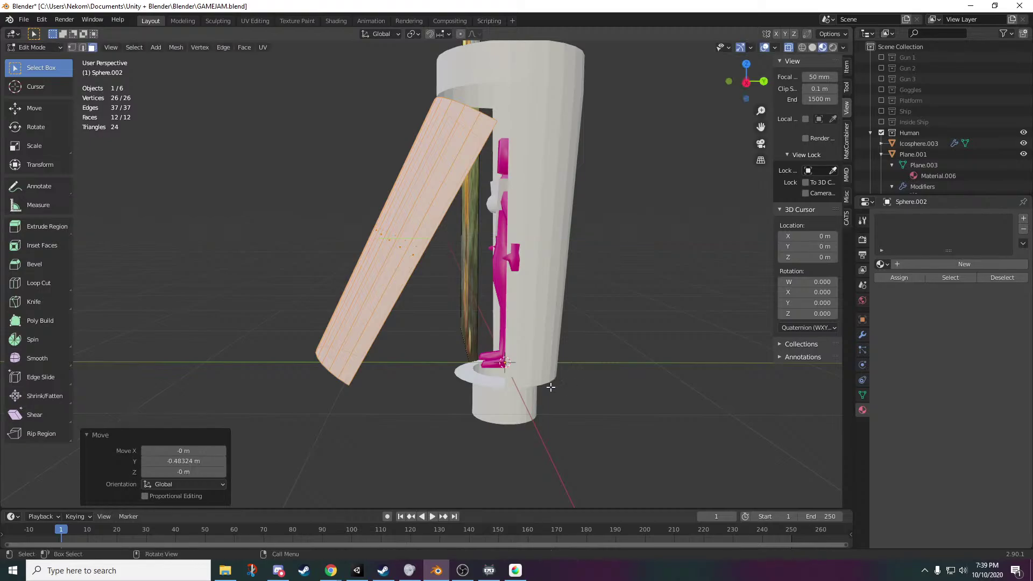
middle_click_drag(570, 376, 528, 379)
key("ctrl+z")
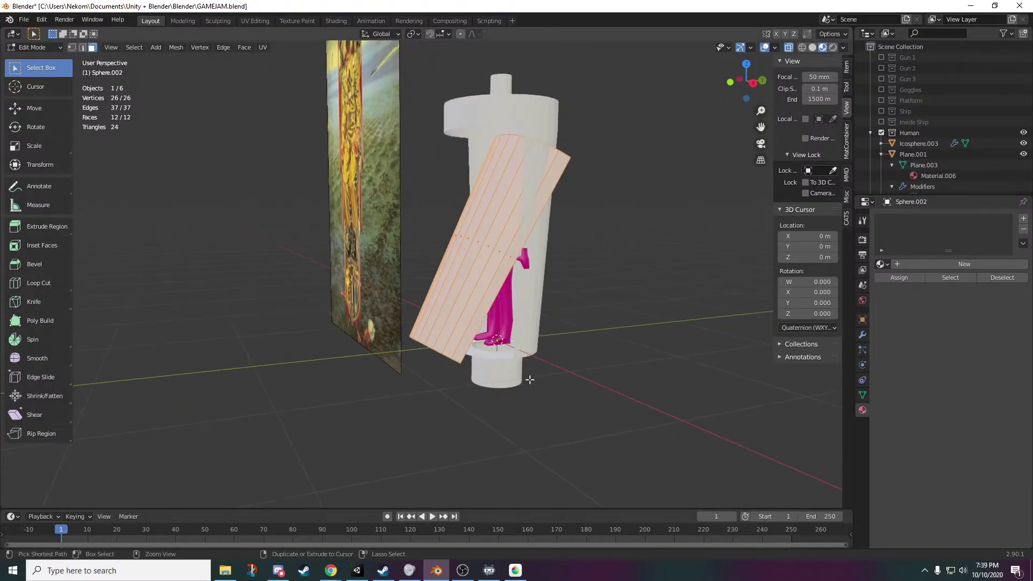
key("ctrl+z")
- Return to Object Mode with the front panel as the selected object
middle_click_drag(614, 369, 566, 352)
key("Tab")
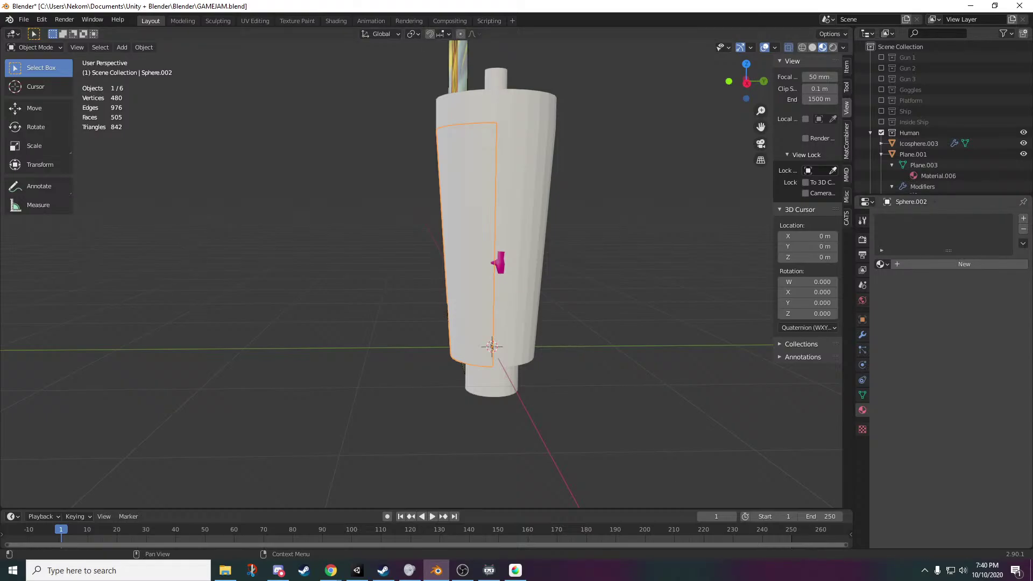
key("alt+Tab")
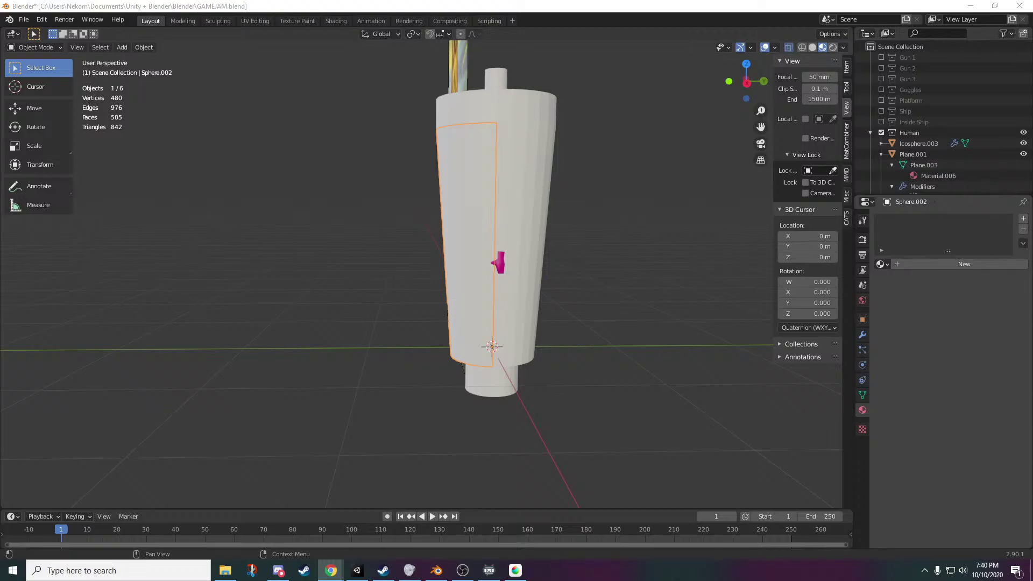
key("alt+Tab")
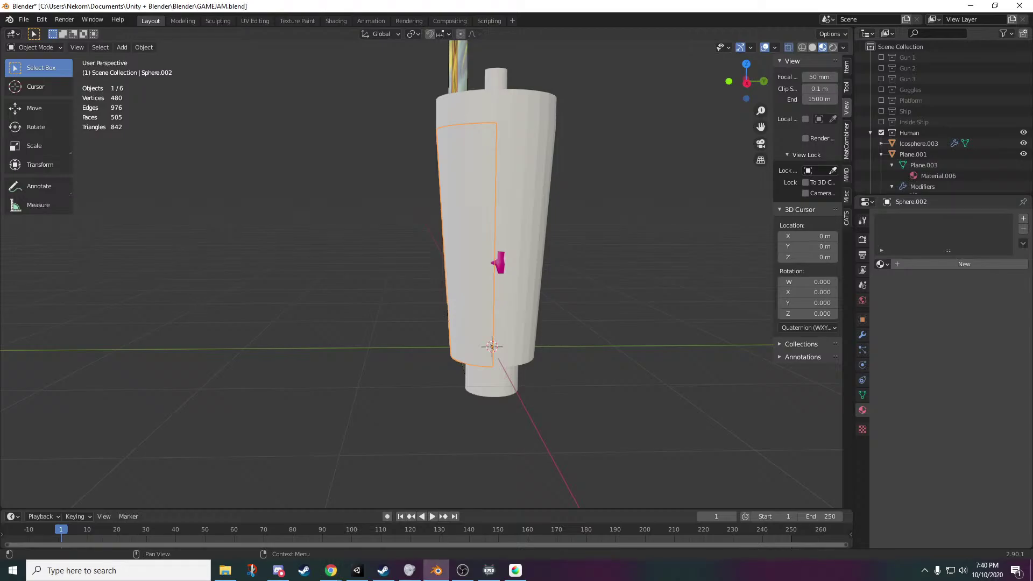
key("alt+Tab")
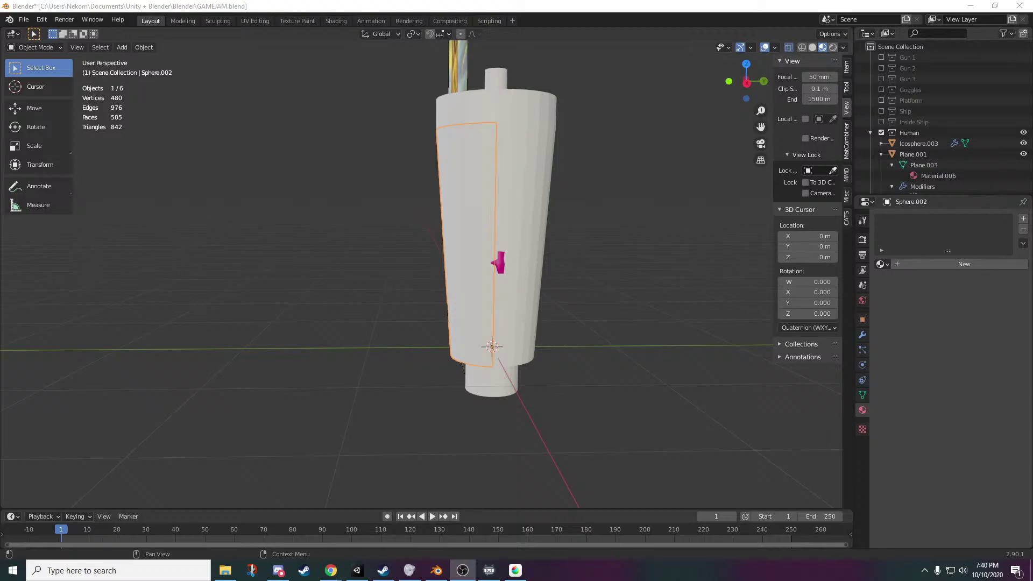
middle_click_drag(564, 386, 703, 367)
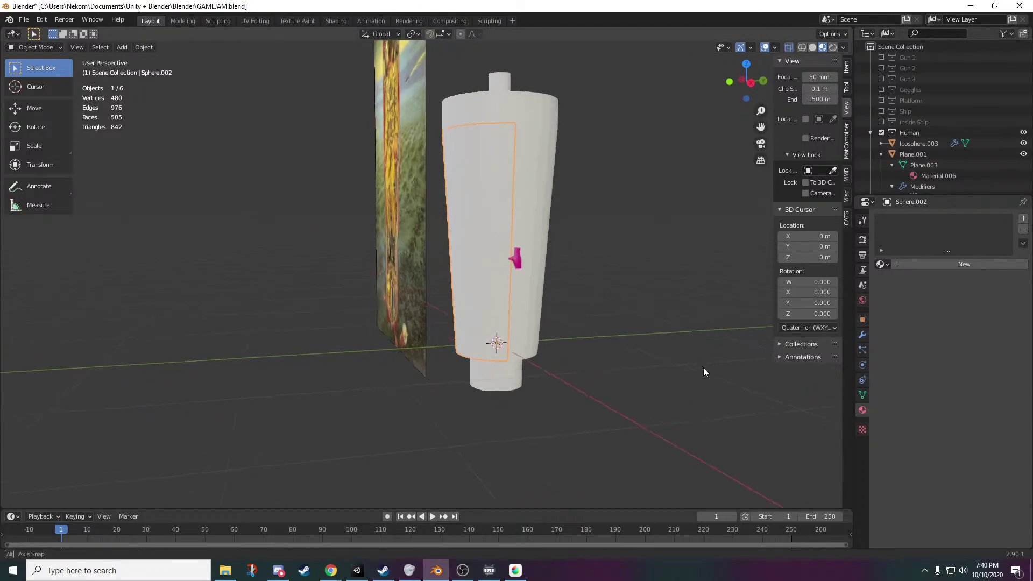
middle_click_drag(683, 222, 588, 391)
key("Tab")
key("Tab")
middle_click_drag(545, 238, 607, 330)
scroll(583, 384, "up", 3)
scroll(623, 328, "up", 2)
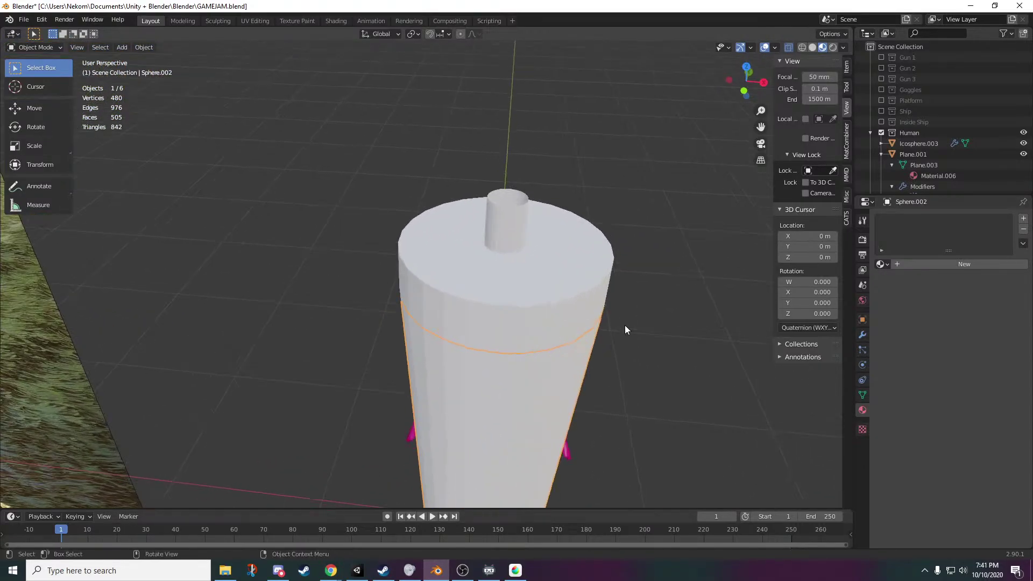
key("Tab")
key("Tab")
- Delete the flat top cap and its small neck, and open the pod body and front panel together in Edit Mode
middle_click_drag(544, 284, 540, 261)
key("Tab")
left_click_drag(553, 245, 447, 318)
key("x")
left_click(447, 319)
middle_click_drag(436, 321, 504, 333)
key("Tab")
key("Tab")
- Select the vertex ring along the pod's open upper rim and scale it to about 0.924
middle_click_drag(616, 393, 526, 231, "shift")
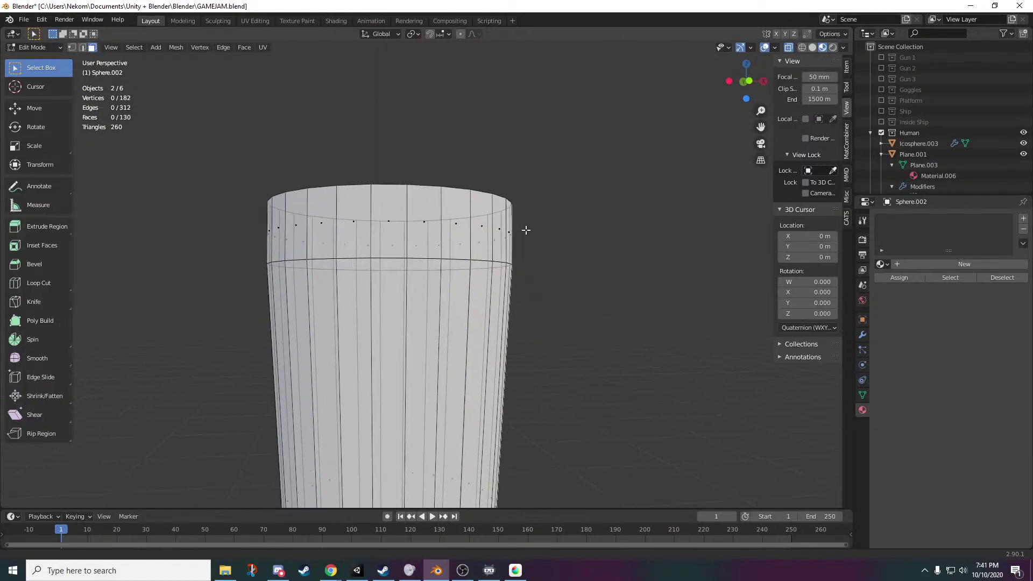
scroll(526, 231, "down", 2)
scroll(493, 262, "up", 3)
middle_click_drag(493, 263, 579, 351)
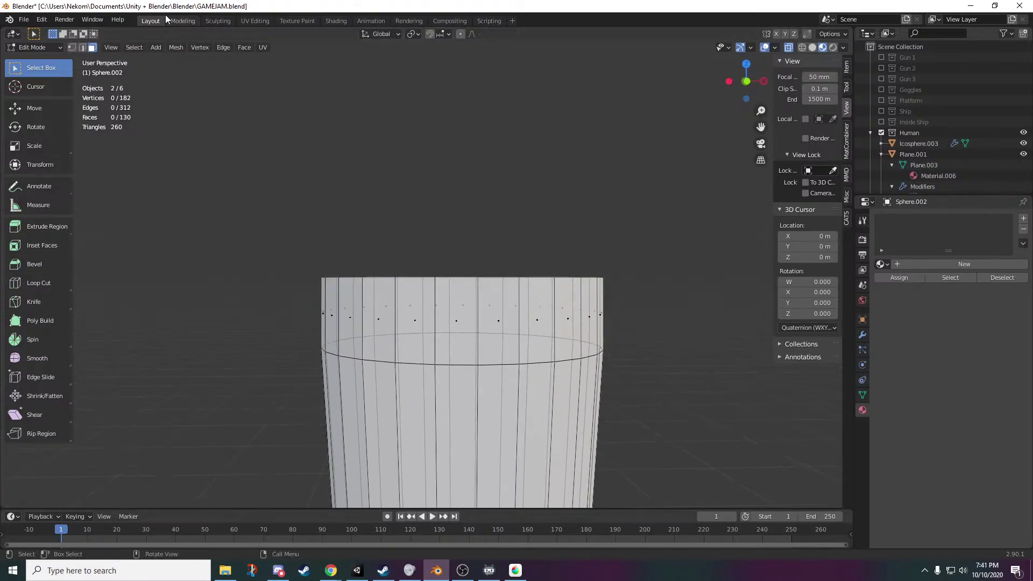
left_click_drag(663, 235, 303, 297)
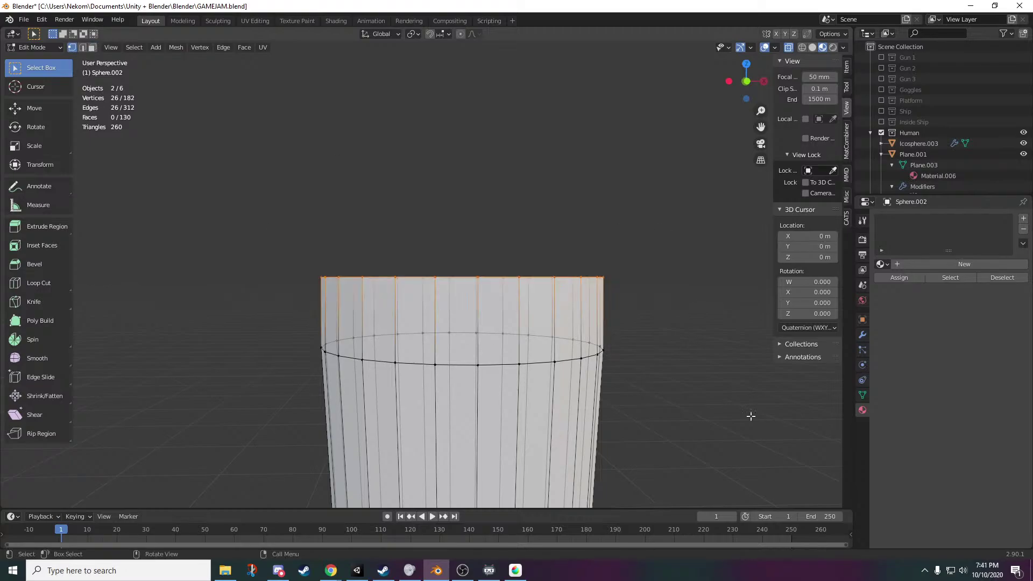
key("s")
left_click(732, 415)
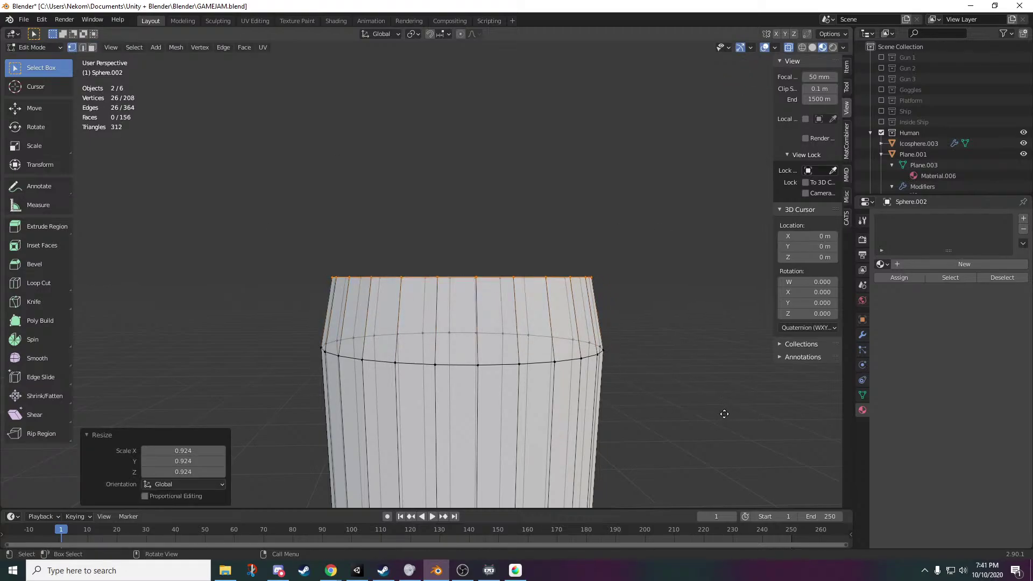
- Extrude the rim up about 0.216 m and scale it to 0.740, and extrude it up again and scale it to 0.635
key("e")
left_click(708, 351)
key("s")
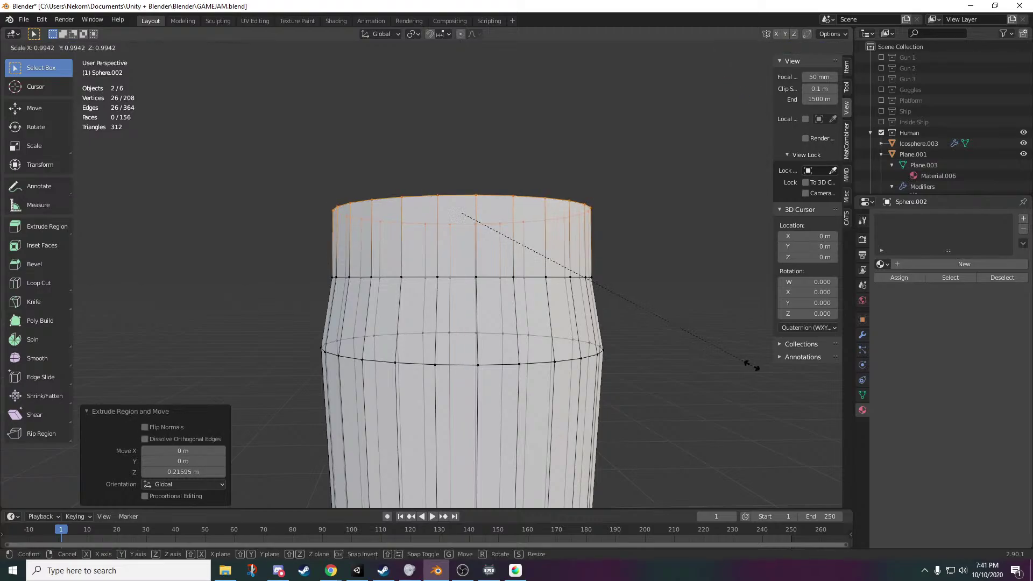
left_click(678, 386)
key("e")
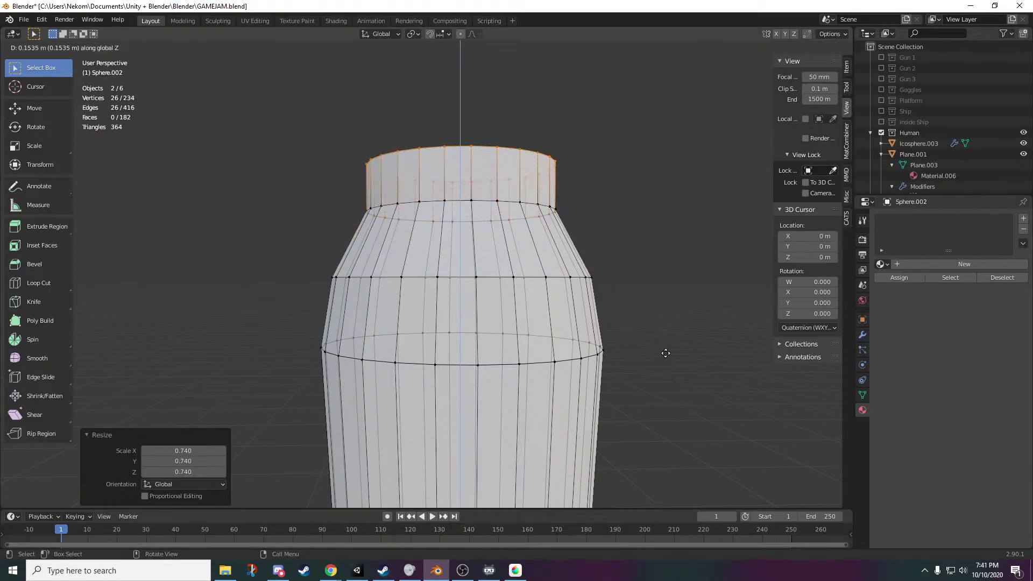
left_click(664, 351)
key("s")
left_click(592, 305)
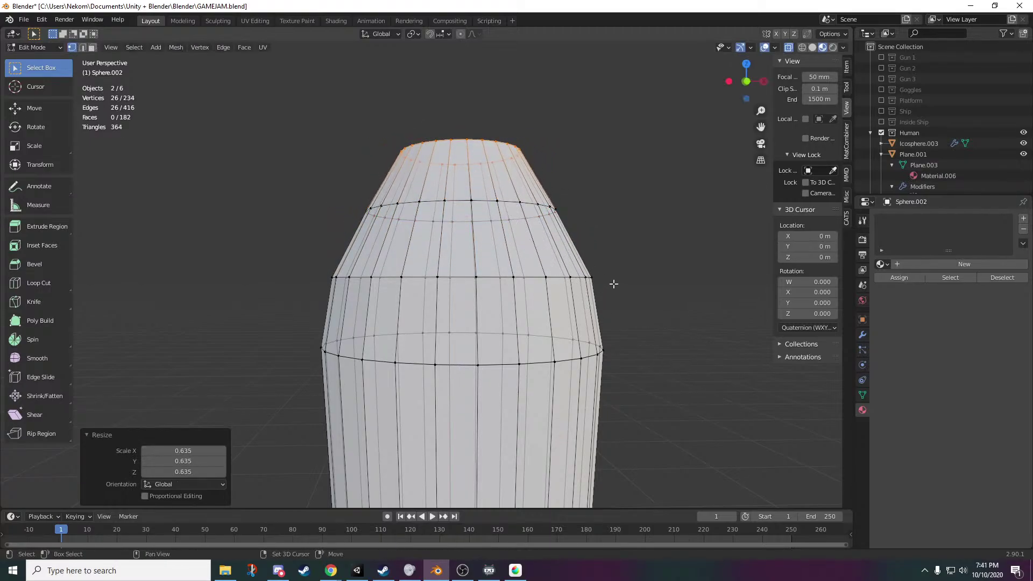
- Extrude the rim up about 0.202 m scaled to 0.436, and close the tip by extruding it up and merging it at center
key("e")
left_click(603, 321)
key("s")
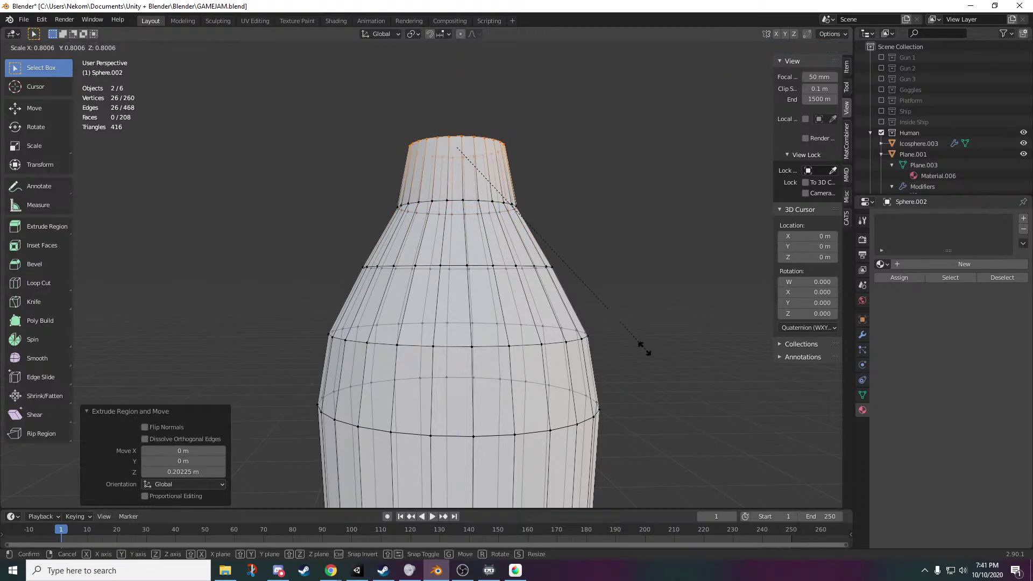
left_click(550, 277)
key("e")
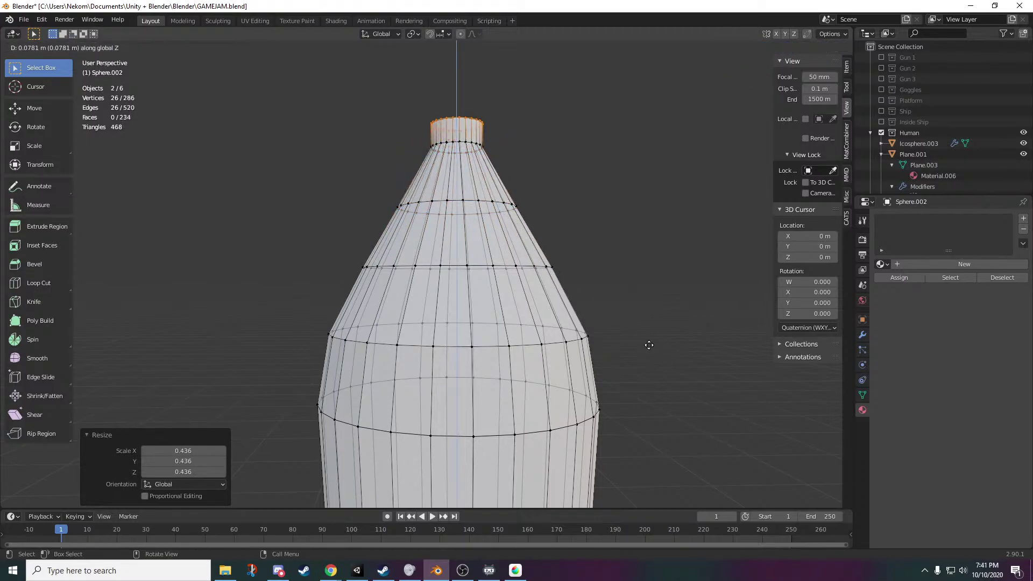
left_click(644, 325)
right_click(643, 325)
mouse_move(644, 325)
left_click(707, 325)
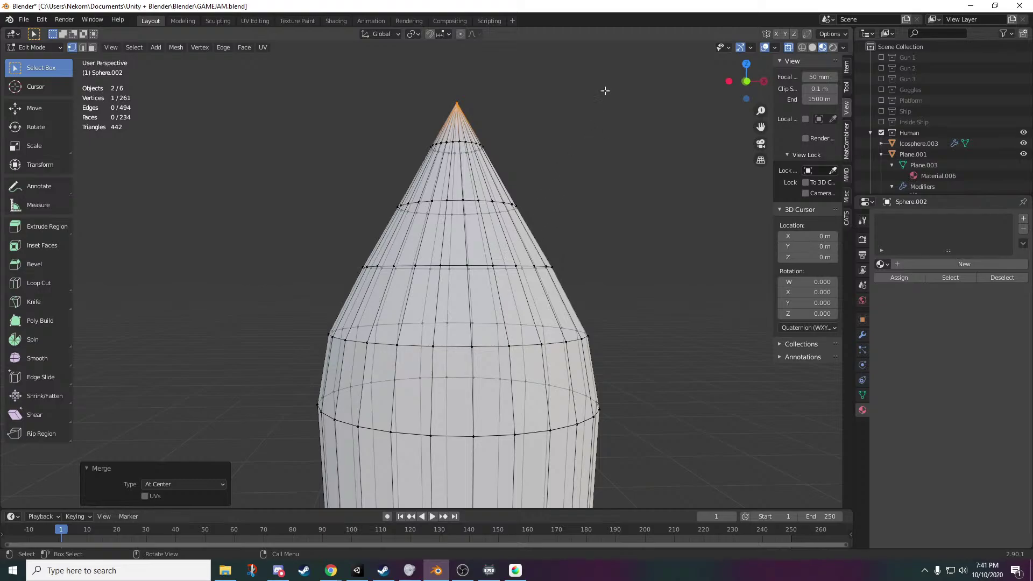
- Scale the upper cone of the pod to 0.572 along Z and lower it about 0.209 m along Z
left_click_drag(607, 76, 276, 364)
middle_click_drag(276, 365, 286, 355)
key("s")
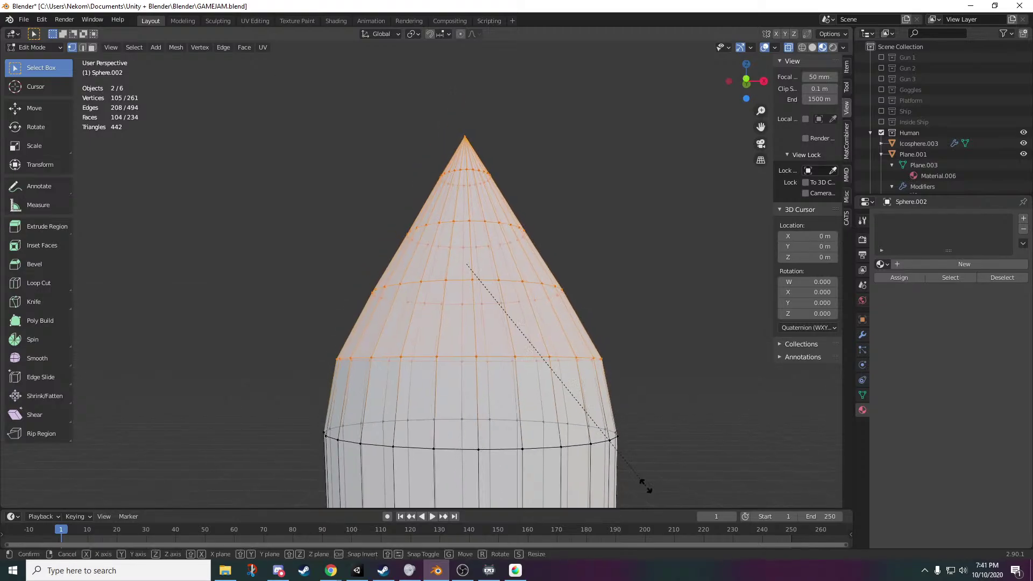
key("z")
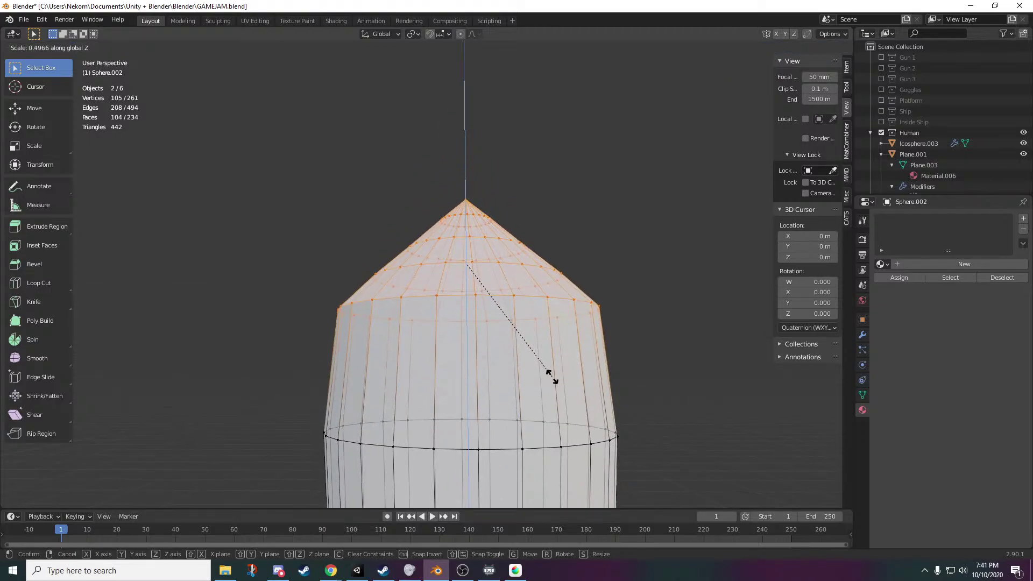
left_click(557, 386)
key("g")
key("z")
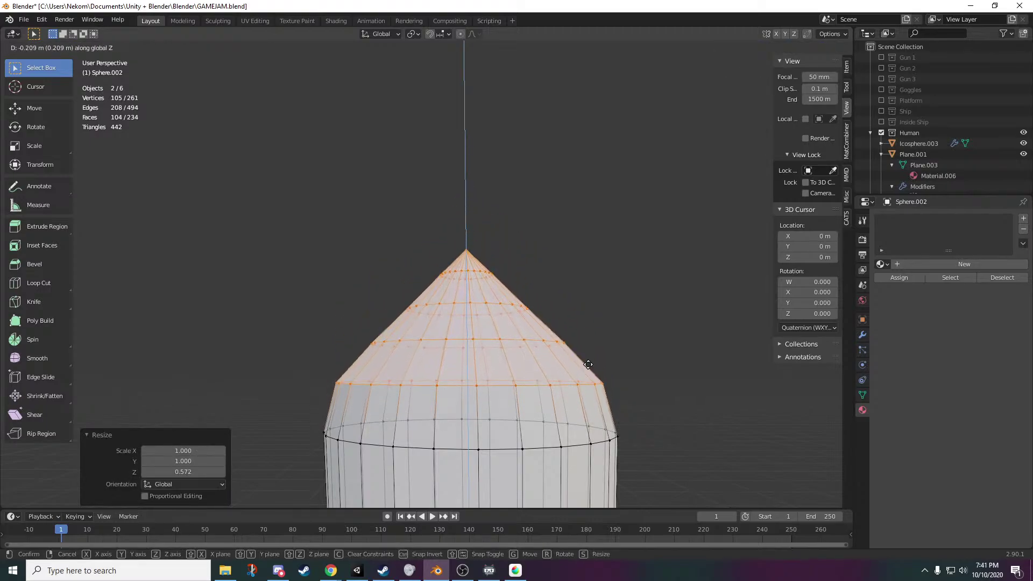
left_click(588, 365)
- Lower the cone's upper rings slightly along Z, first from the second ring up and again from the third ring up
left_click_drag(598, 207, 309, 359)
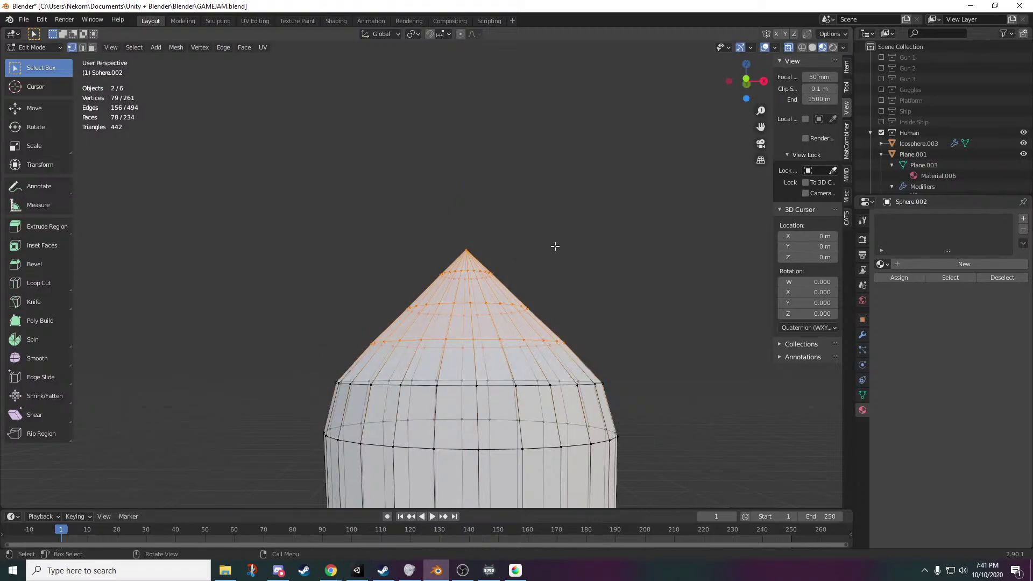
key("g")
key("z")
left_click(557, 250)
left_click_drag(595, 237, 377, 332)
key("g")
key("z")
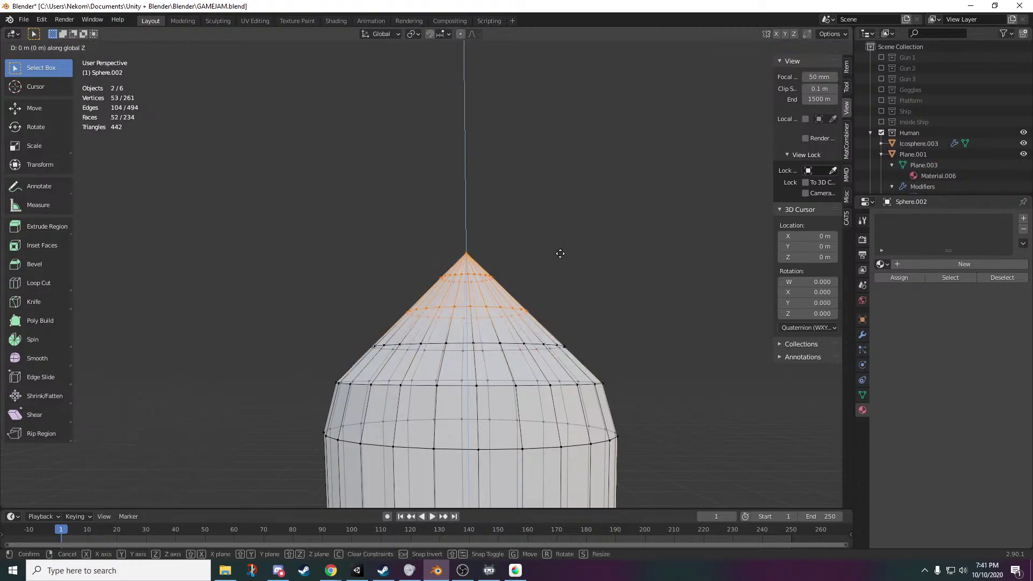
left_click(561, 262)
- Lower the cone's topmost ring and apex along Z, flatten the apex vertex downward into a dome, and return to Object Mode
left_click_drag(557, 221, 371, 294)
key("g")
key("z")
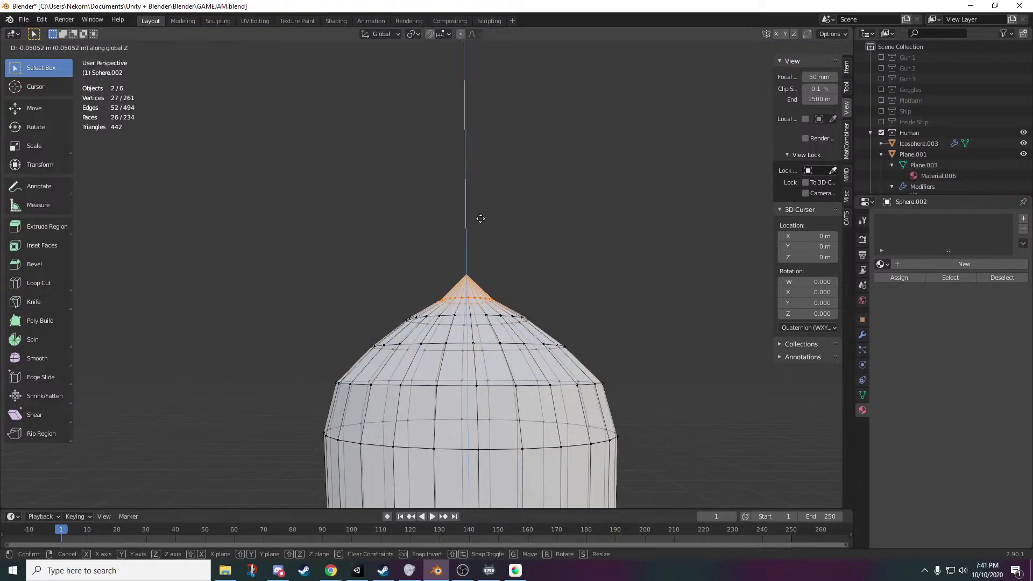
left_click(480, 225)
scroll(484, 294, "up", 2)
left_click(490, 294)
key("g")
key("z")
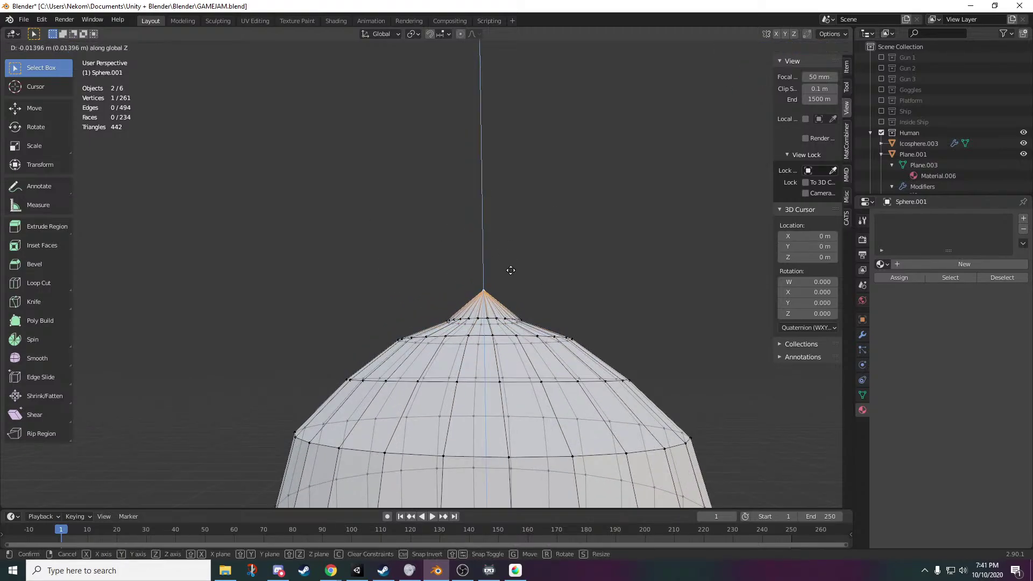
left_click(571, 253)
key("Tab")
scroll(571, 253, "down", 3)
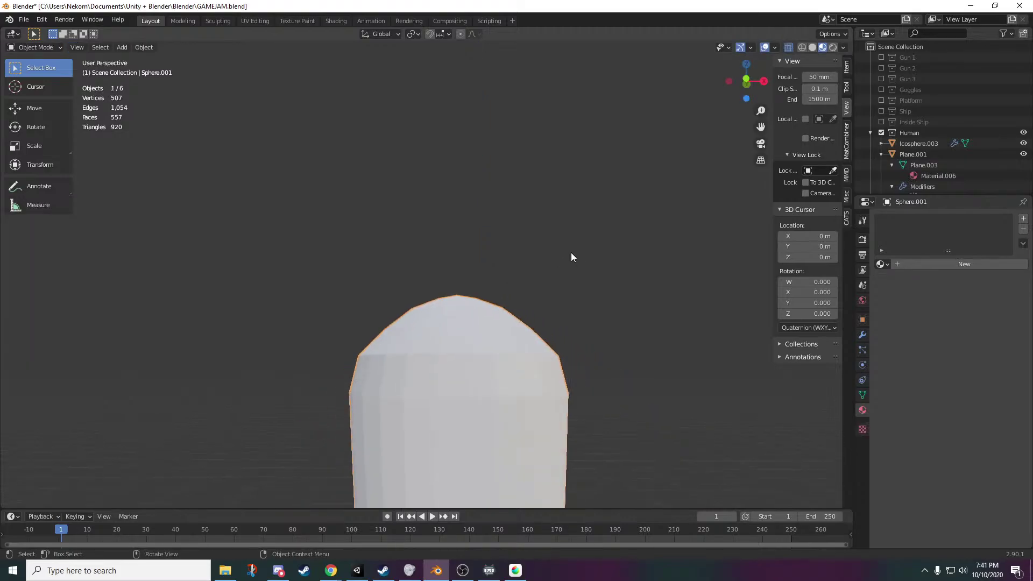
- Reopen the pod body in Edit Mode, select the lower vertex ring of the dome and scale it
middle_click_drag(570, 253, 584, 373)
scroll(592, 391, "up", 2)
key("Tab")
middle_click_drag(656, 440, 560, 388, "shift")
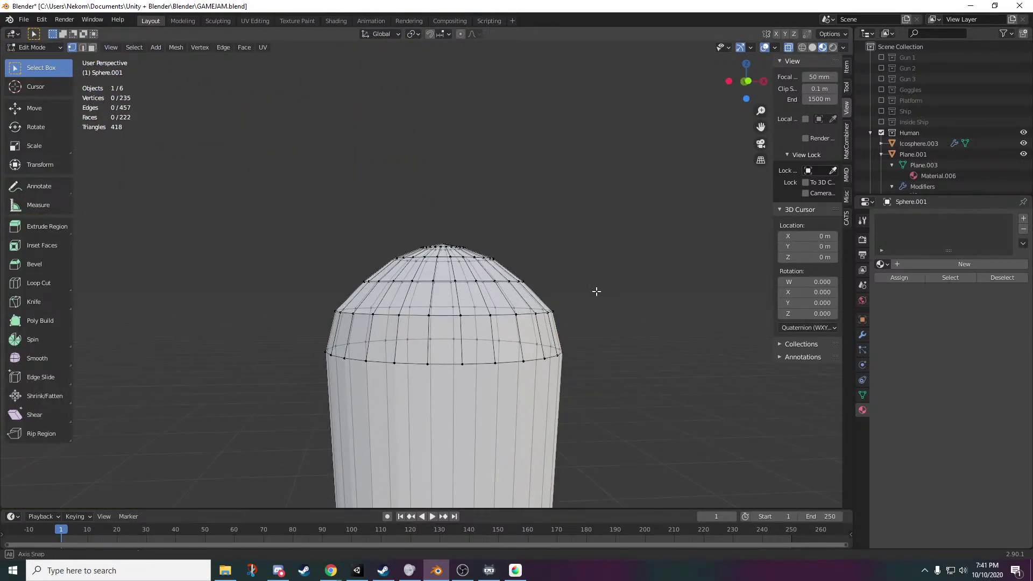
middle_click_drag(595, 291, 593, 293)
left_click_drag(601, 299, 399, 324)
key("s")
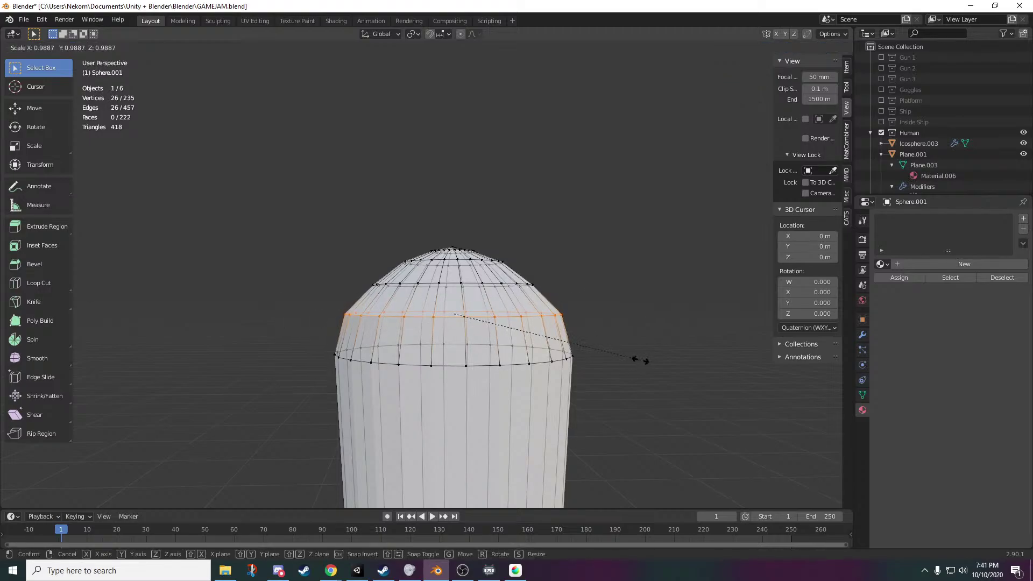
- Finish scaling the edge ring just above the dome's base and clear the selection
left_click(670, 381)
left_click(671, 383)
middle_click_drag(671, 382, 652, 369)
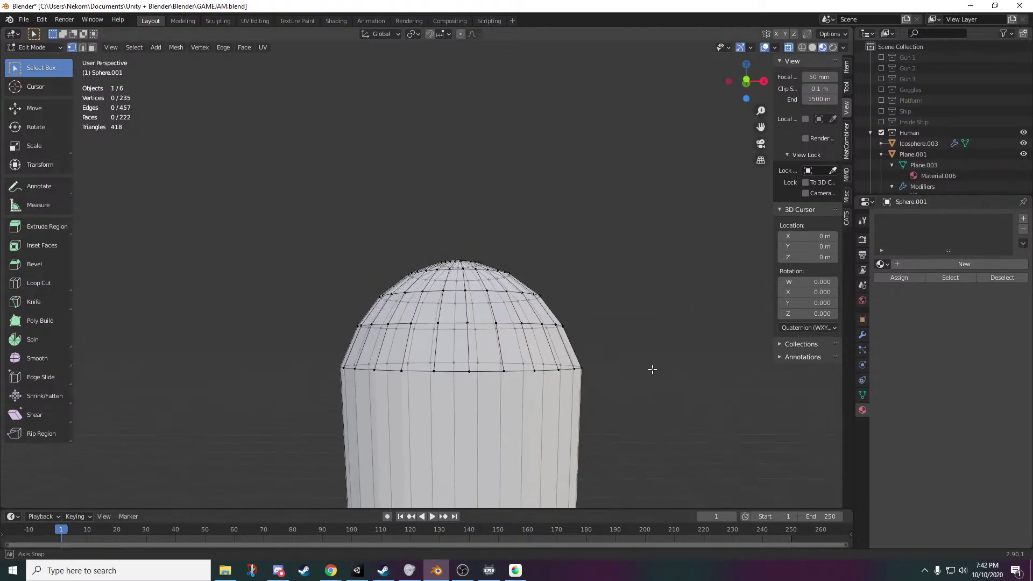
- Try to scale the whole dome, including its base ring, along the Z axis
left_click_drag(620, 221, 299, 338)
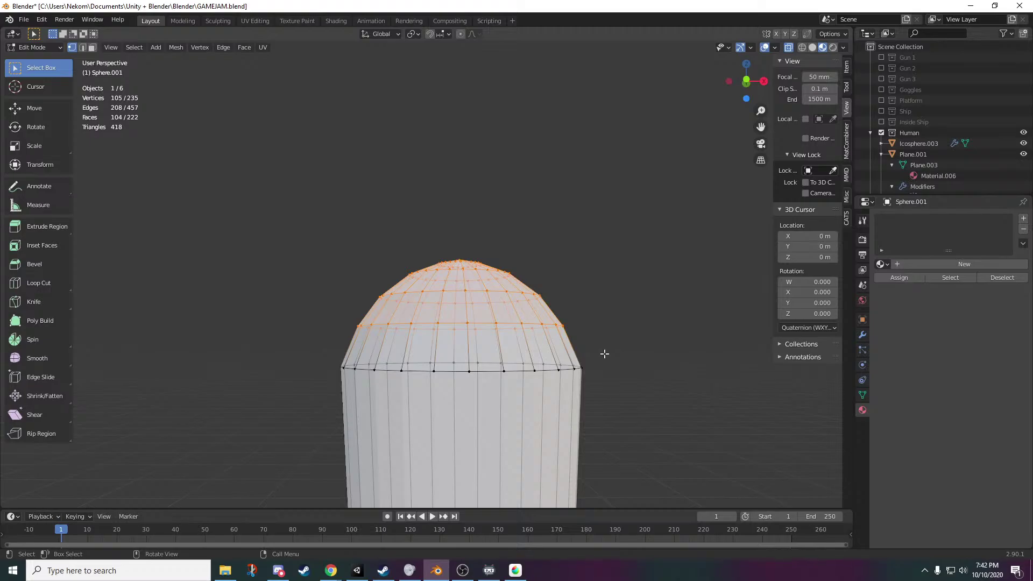
left_click_drag(635, 243, 225, 403)
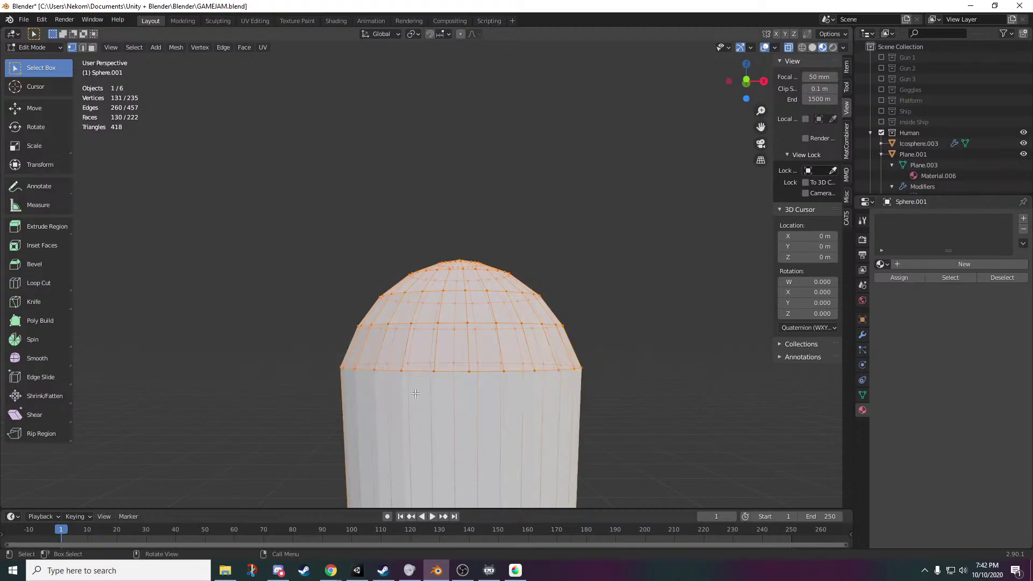
key("s")
key("z")
left_click(674, 424)
key("ctrl+z")
- Scale up the dome's rings above the base ring to about 1.13 and leave Edit Mode
mouse_move(563, 389)
middle_mouse_down()
mouse_move(574, 397)
mouse_move(556, 392)
middle_mouse_up()
left_click_drag(619, 219, 330, 337)
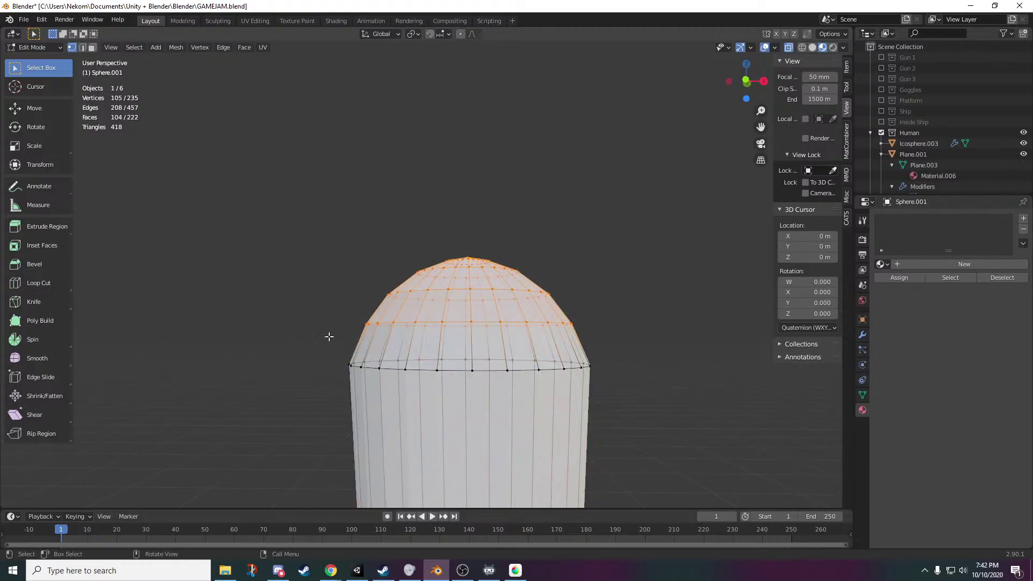
key("s")
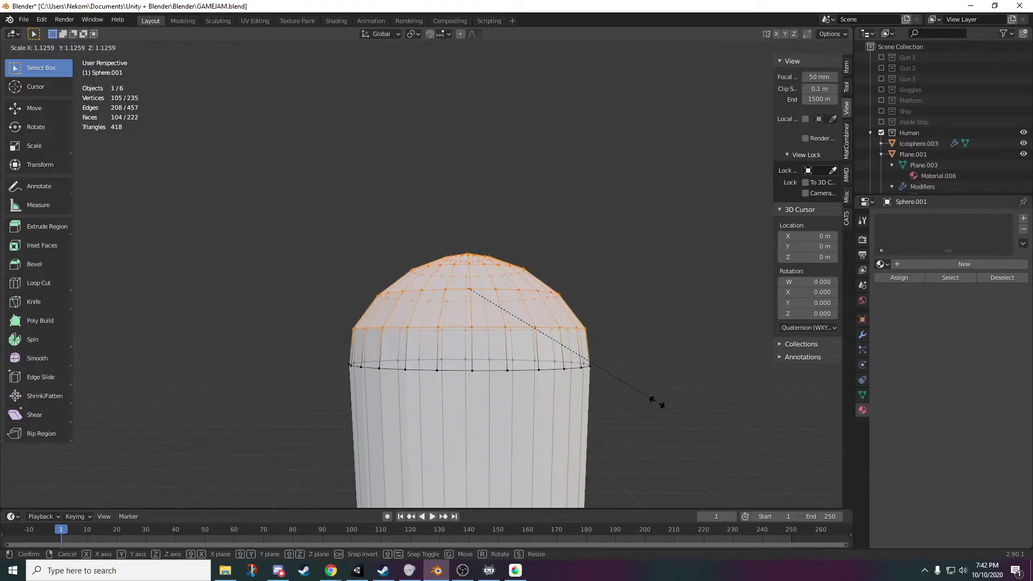
left_click(664, 412)
key("Tab")
- In Edit Mode, move the edge loop where the neck meets the capsule's underside down along Z by about 0.035 m
middle_click_drag(590, 421, 470, 448)
scroll(566, 412, "down", 4)
scroll(470, 448, "up", 2)
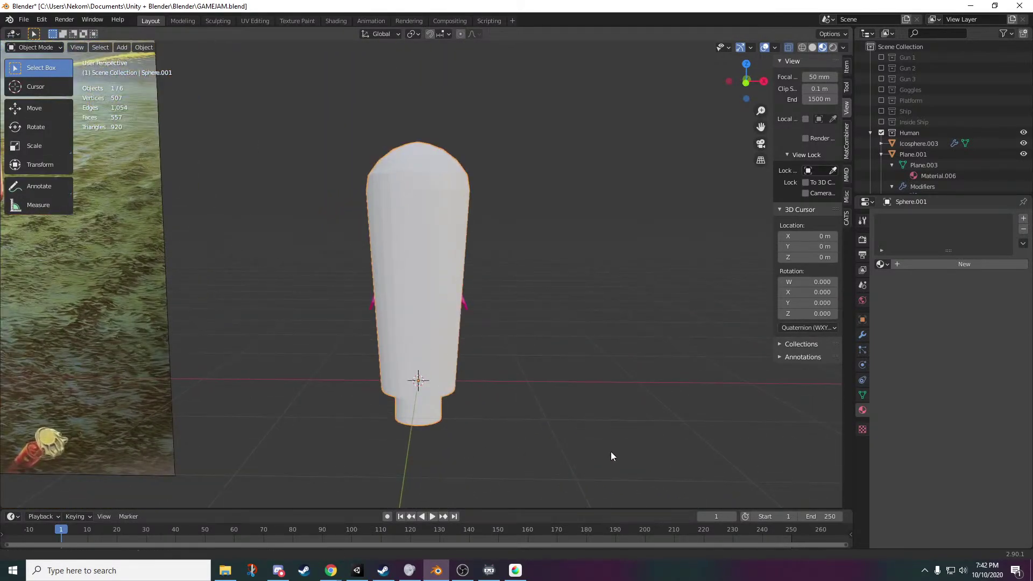
middle_click_drag(615, 454, 598, 445, "shift")
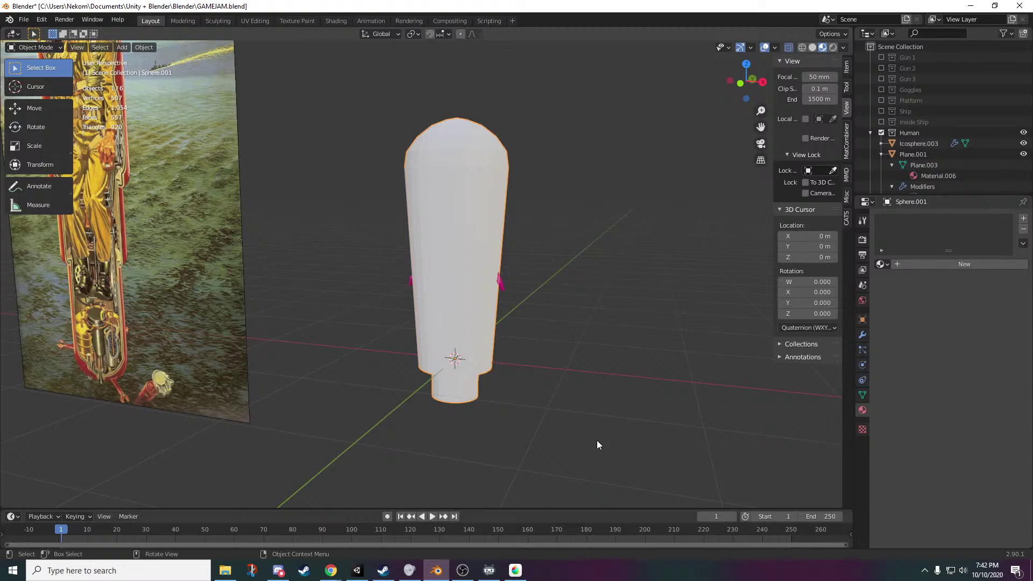
middle_click_drag(625, 429, 517, 446)
key("Tab")
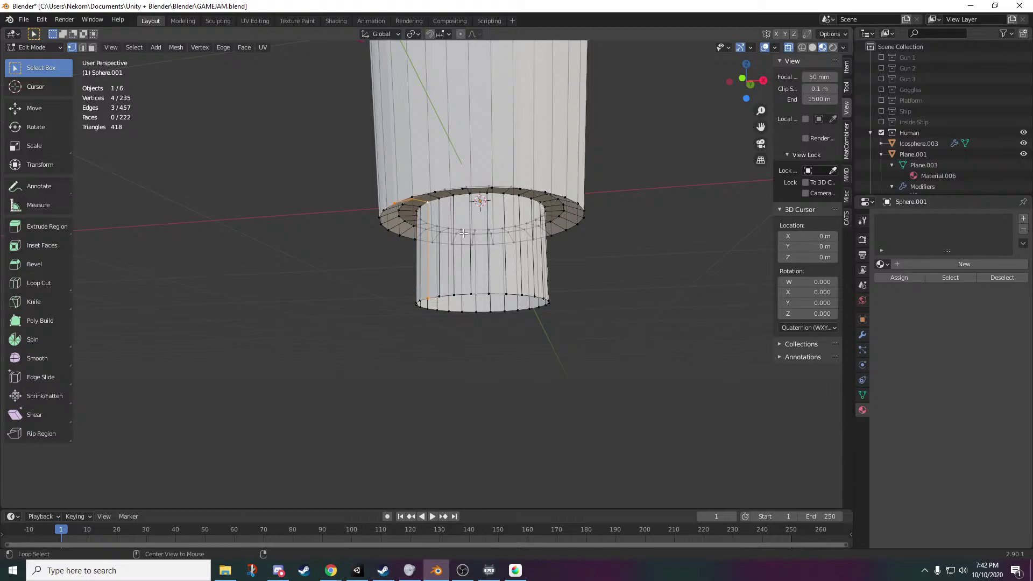
left_click(475, 198, "alt")
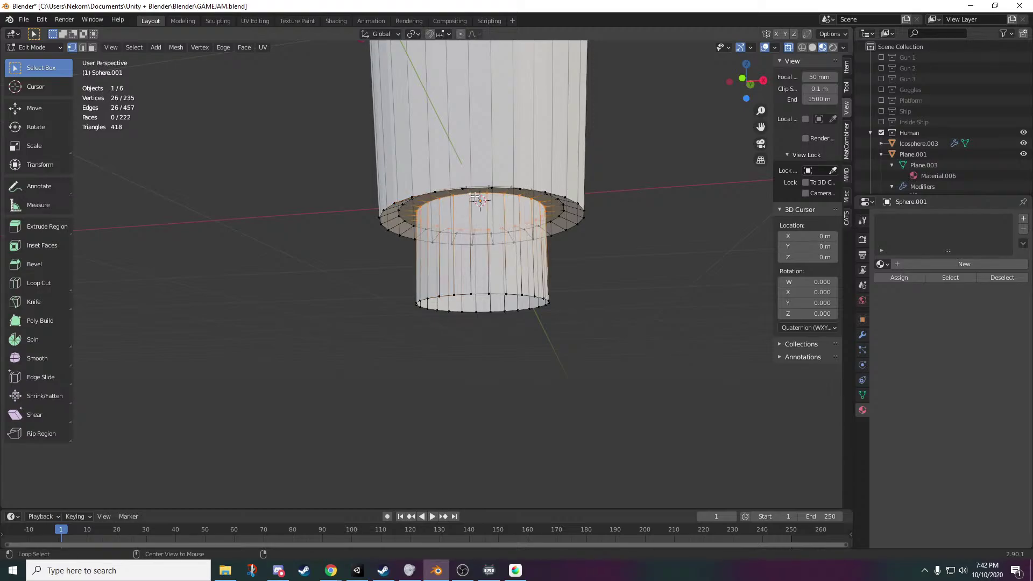
scroll(535, 323, "up", 3)
key("g")
key("z")
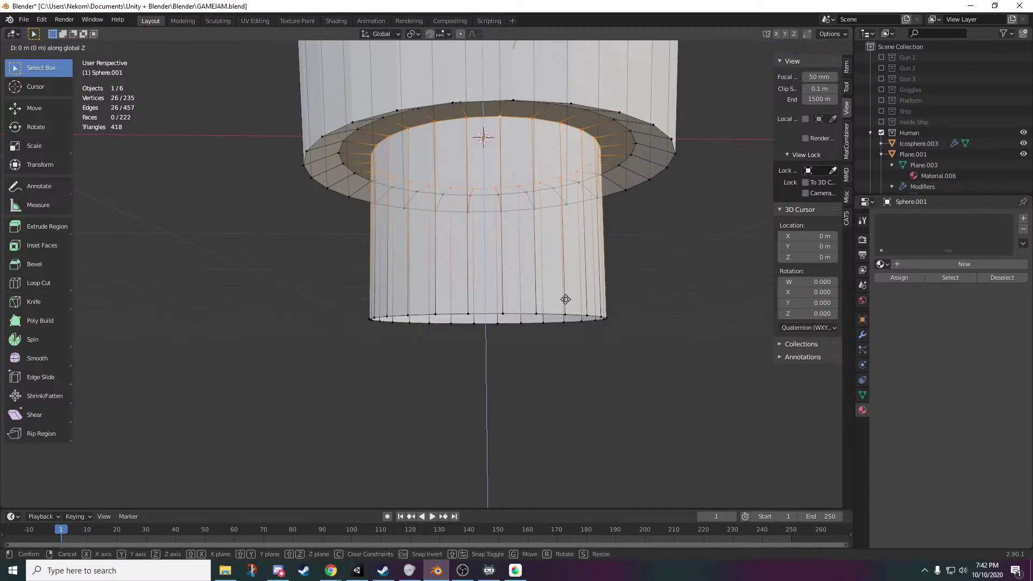
left_click(567, 317)
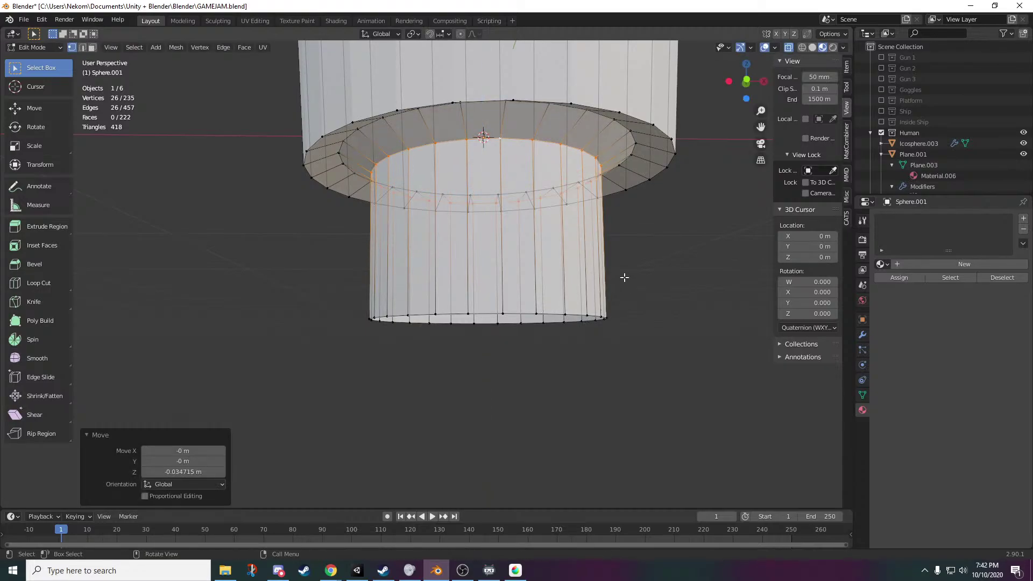
- Scale the neck's bottom edge loop to about 0.624 and raise it about 0.078 m along Z
left_click(587, 317, "alt")
key("s")
left_click(576, 387)
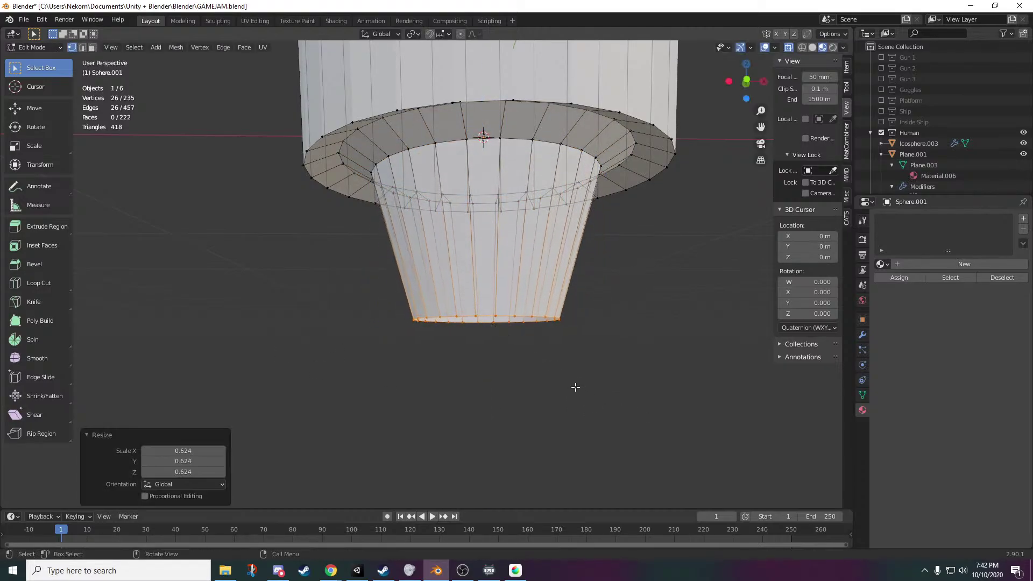
key("g")
key("z")
left_click(657, 373)
- Shorten the tapered neck by raising its bottom edge loop another 0.031 m or so along Z
middle_click_drag(657, 373, 623, 371)
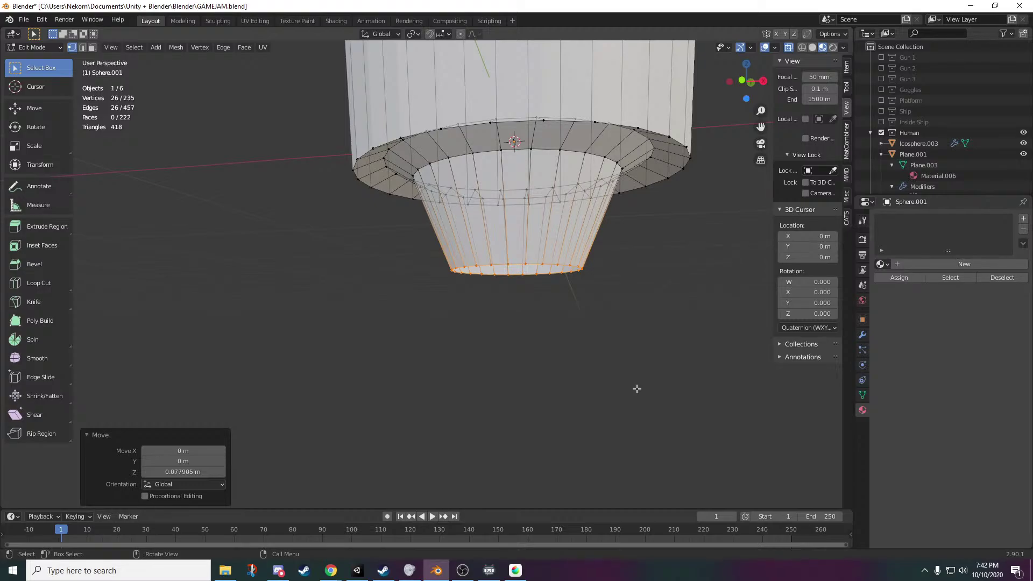
mouse_move(617, 386)
middle_mouse_down()
mouse_move(623, 396)
mouse_move(620, 339)
mouse_move(598, 389)
middle_mouse_up()
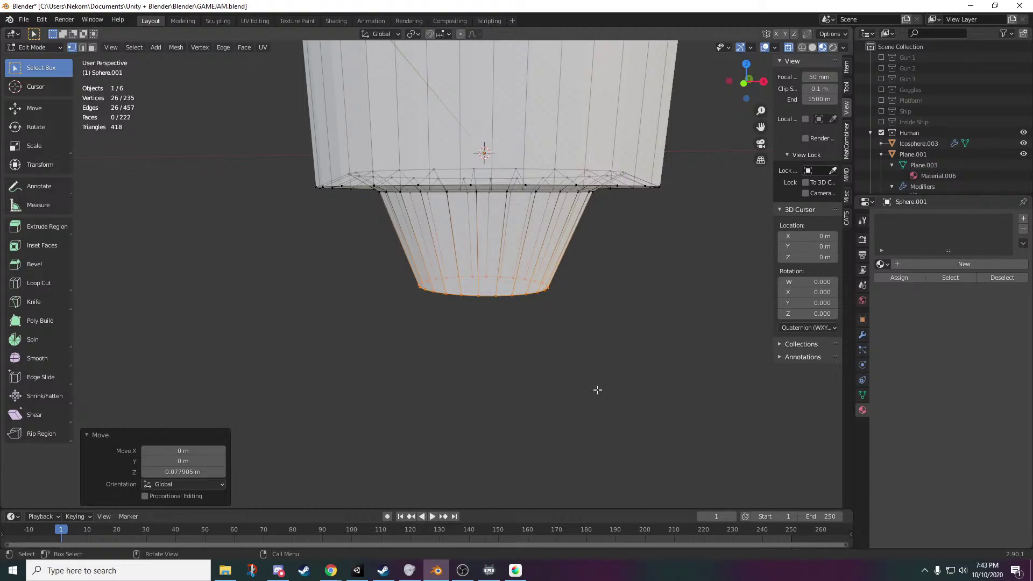
scroll(518, 393, "up", 2)
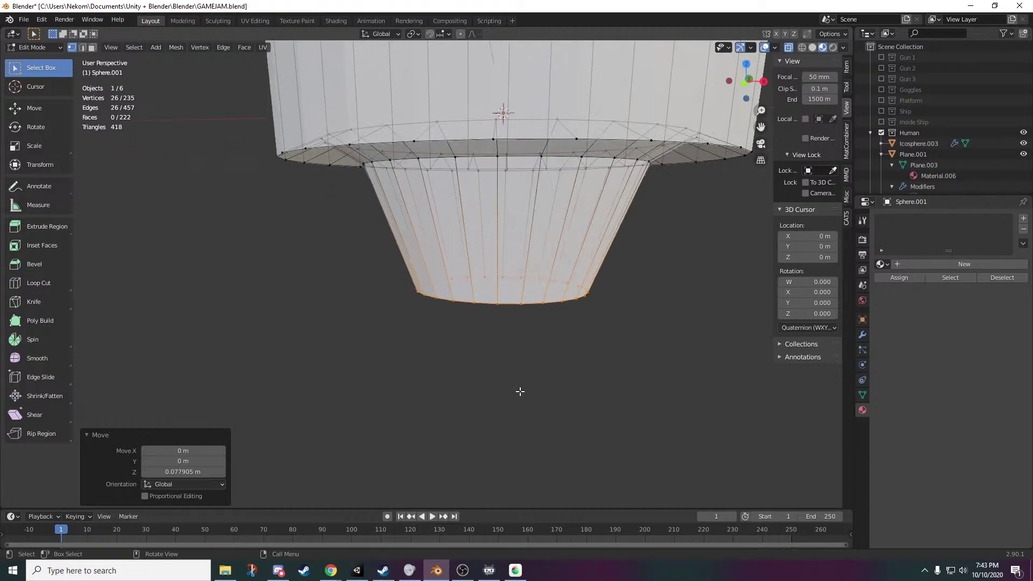
mouse_move(641, 394)
middle_mouse_down()
mouse_move(641, 378)
mouse_move(654, 399)
mouse_move(590, 406)
mouse_move(656, 404)
middle_mouse_up()
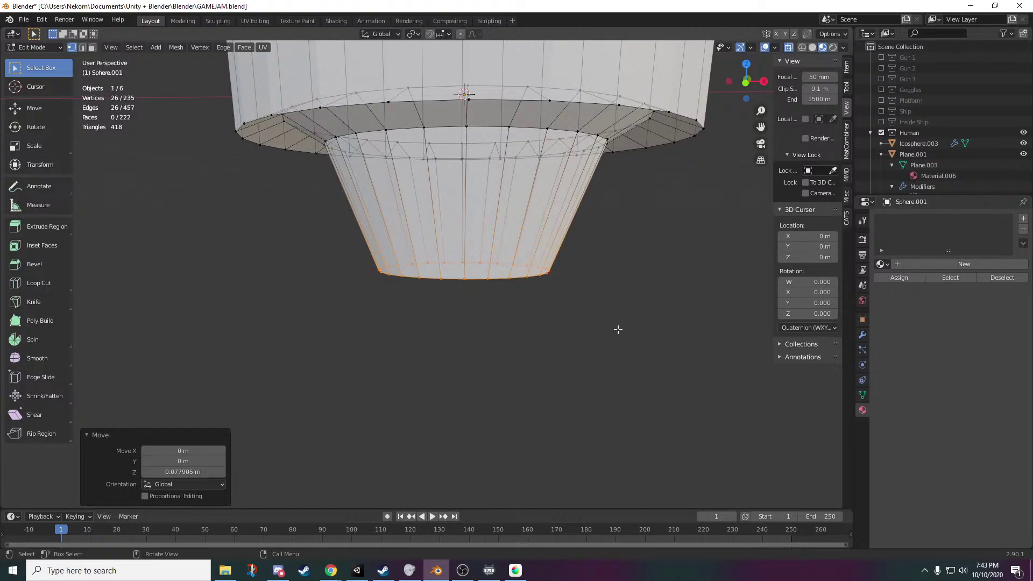
key("g")
key("z")
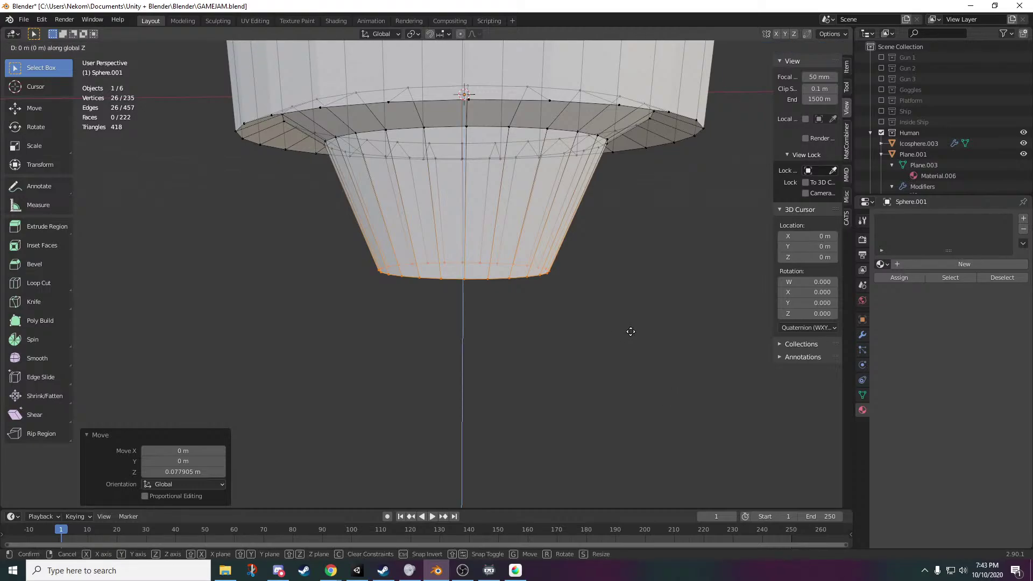
left_click(623, 321)
- Extrude the neck's bottom edge loop inward, scaling the new loop to about 0.347
scroll(646, 334, "down", 4)
middle_click_drag(646, 334, 528, 321)
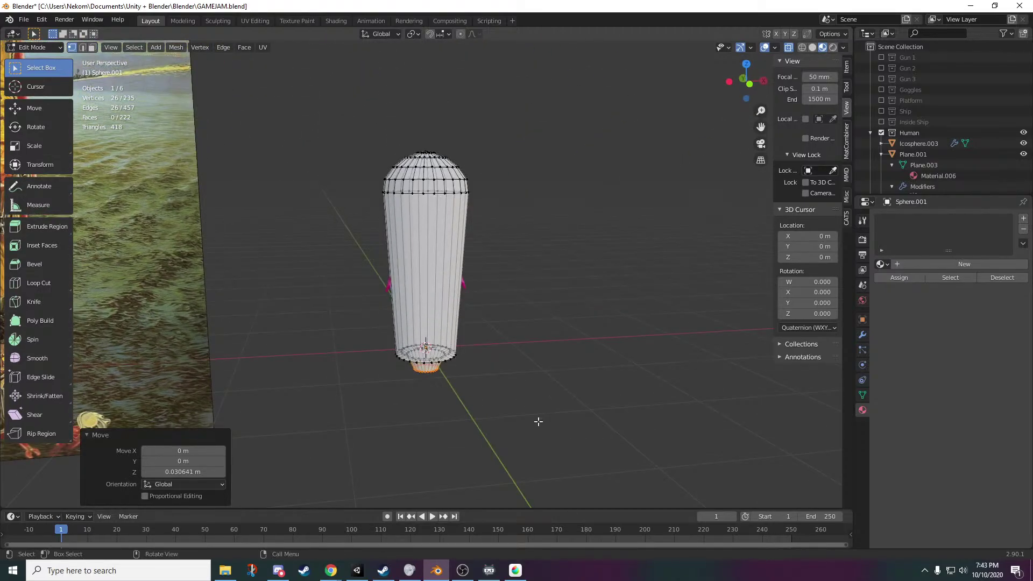
middle_click_drag(537, 420, 579, 302)
scroll(584, 323, "up", 5)
scroll(645, 366, "up", 3)
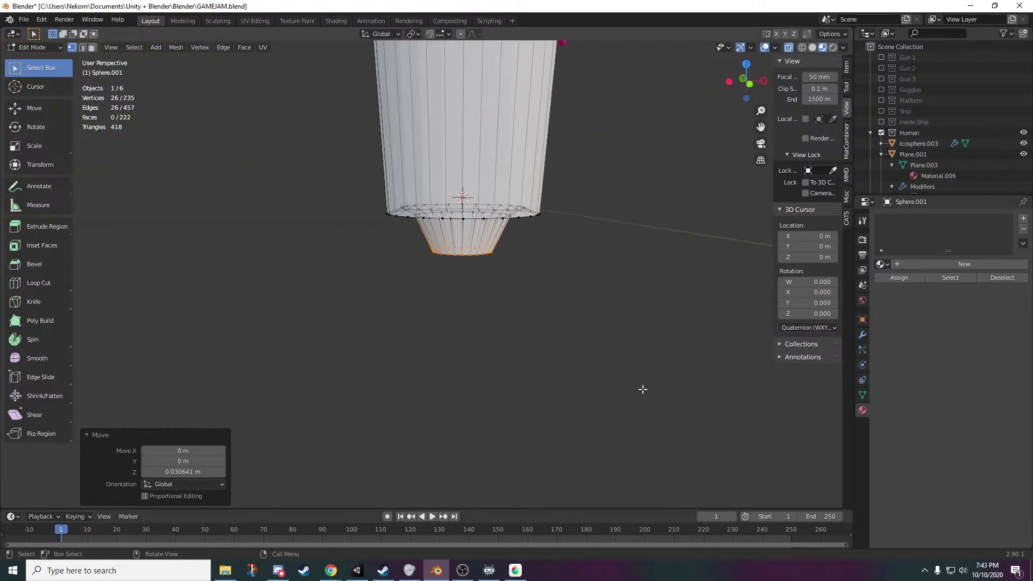
middle_click_drag(622, 434, 640, 345)
scroll(635, 301, "up", 1)
middle_click_drag(628, 240, 608, 428)
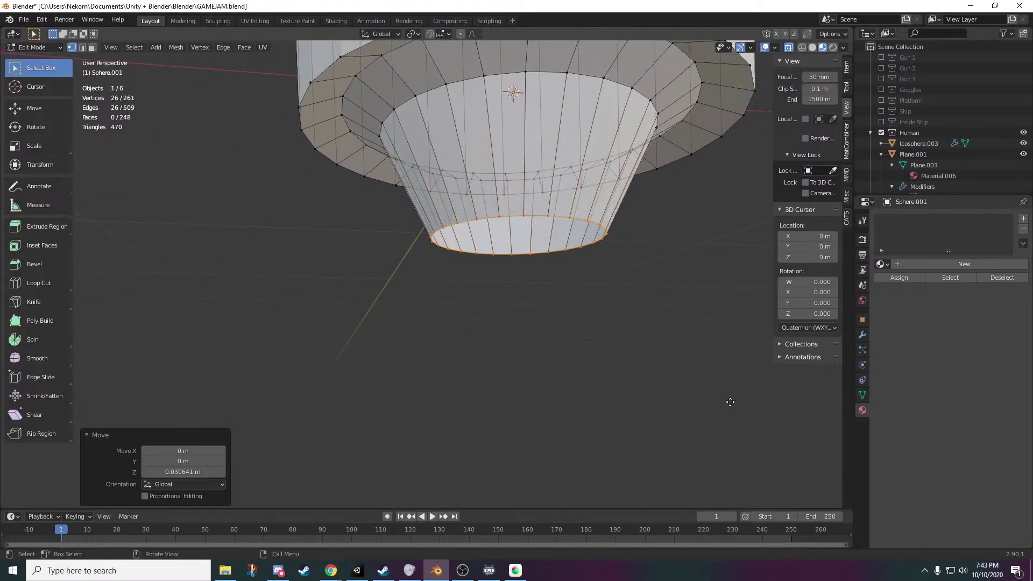
key("e")
key("s")
left_click(597, 295)
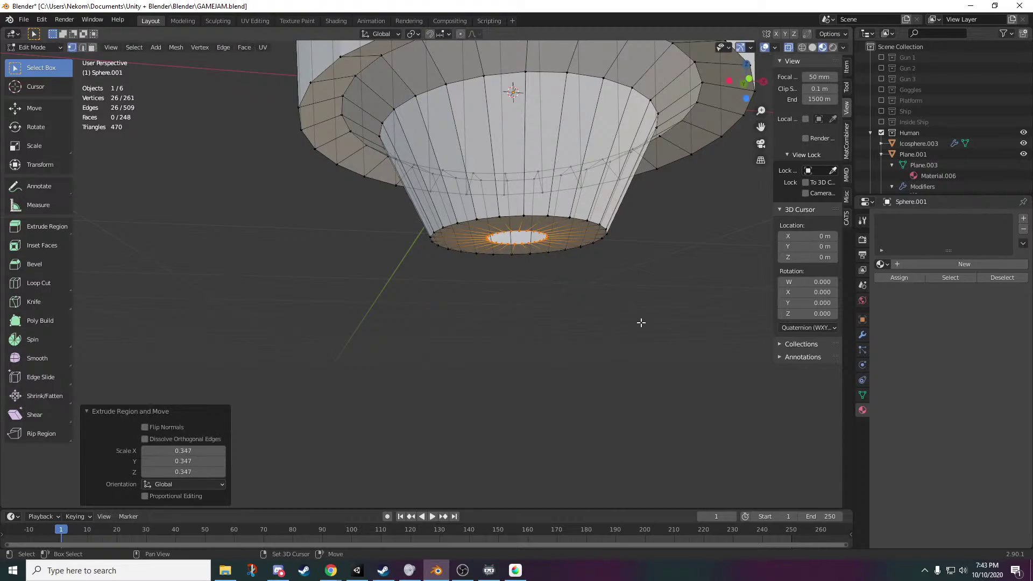
- Move the inner loop up about 0.047 m along Z and merge its vertices at center
middle_click_drag(641, 321, 519, 445)
key("g")
key("z")
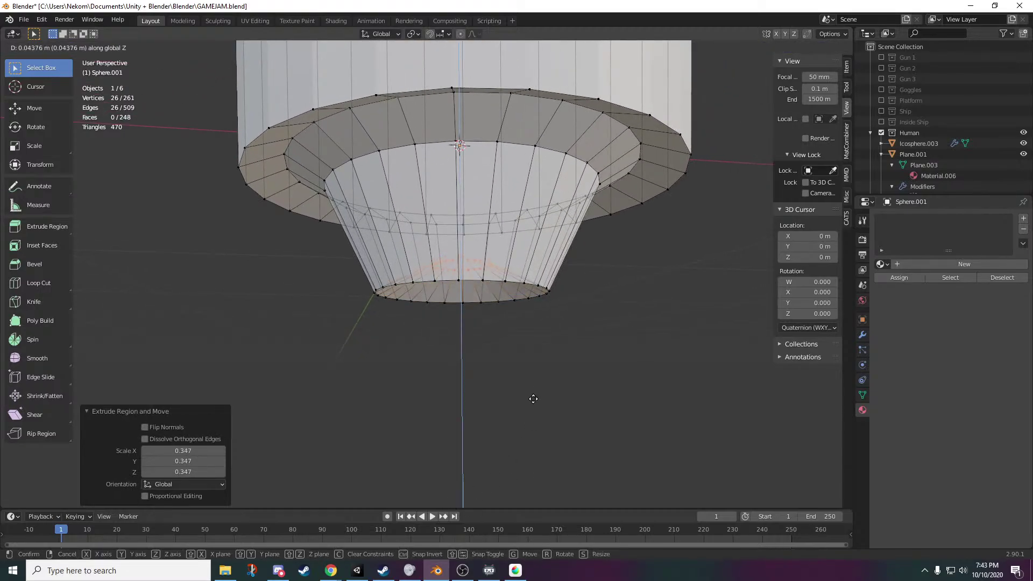
left_click(532, 416)
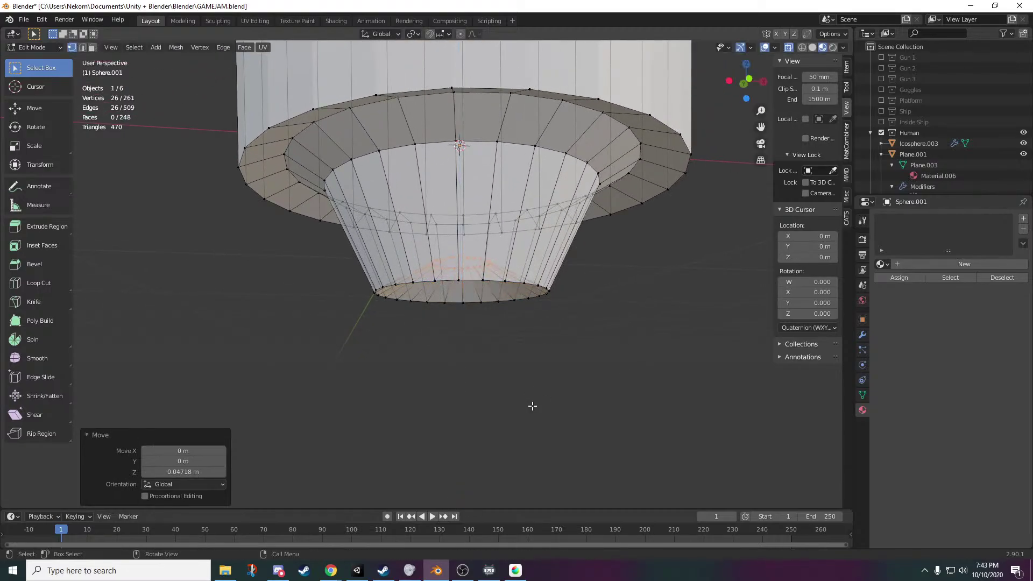
right_click(538, 416)
left_click(592, 415)
- Deepen the neck's recess by raising the merged center vertex about 0.038 m along Z
scroll(547, 361, "down", 1)
middle_click_drag(548, 361, 533, 374)
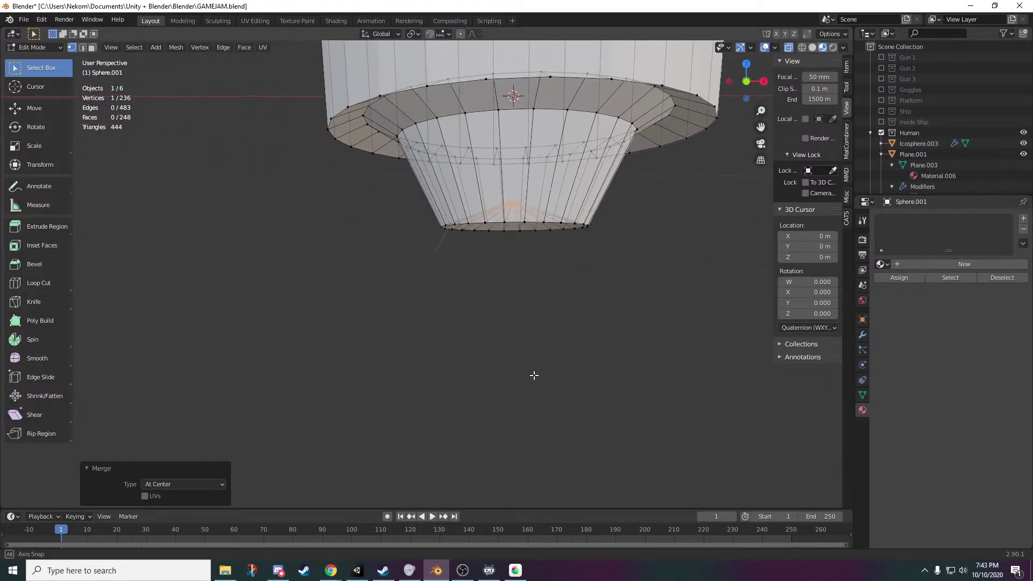
scroll(533, 372, "down", 3)
scroll(556, 318, "down", 1)
middle_click_drag(556, 318, 572, 284)
scroll(572, 284, "up", 4)
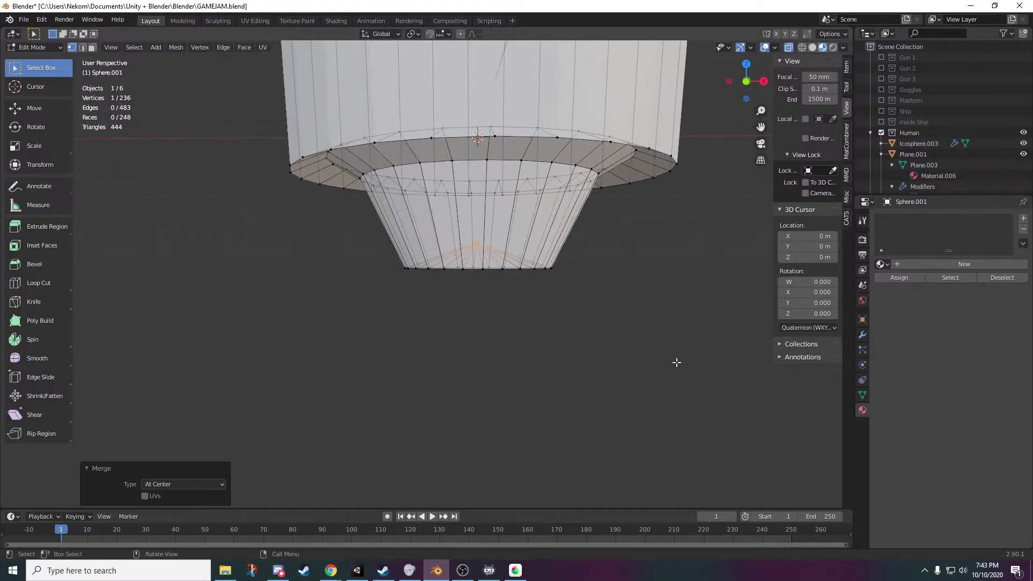
key("g")
key("z")
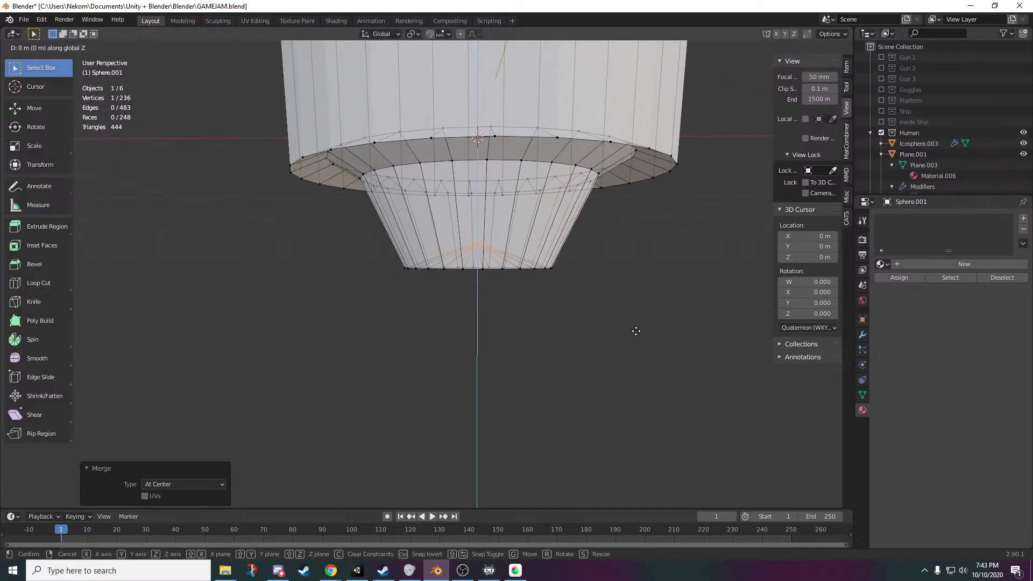
left_click(637, 309)
- Compare the capsule's shape and lower end with the reference illustration of the man in the pod
mouse_move(639, 307)
middle_mouse_down()
mouse_move(539, 287)
mouse_move(515, 328)
mouse_move(521, 359)
mouse_move(639, 303)
middle_mouse_up()
scroll(539, 286, "down", 4)
scroll(521, 360, "up", 4)
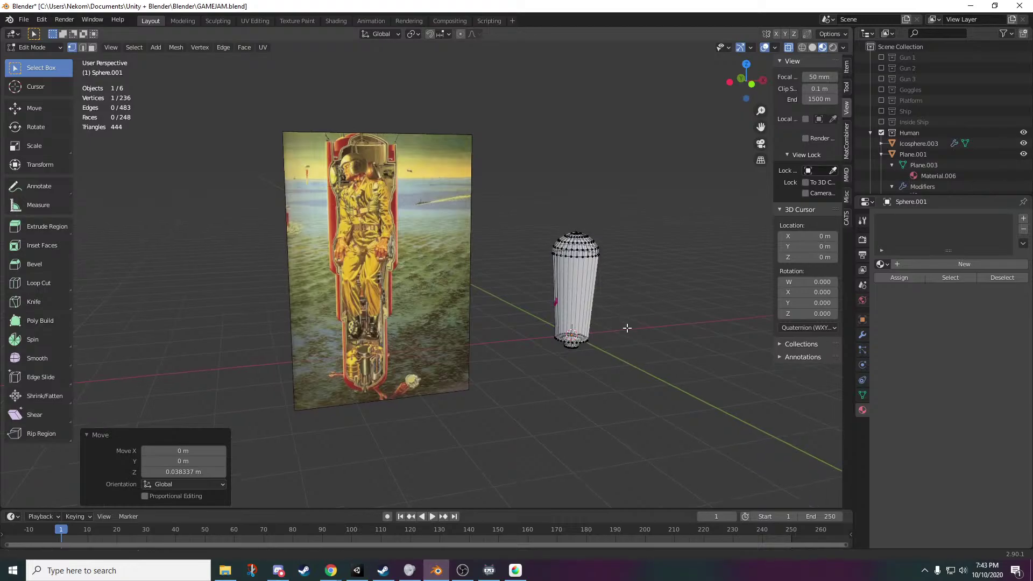
scroll(627, 317, "up", 3)
middle_click_drag(555, 313, 607, 331, "shift")
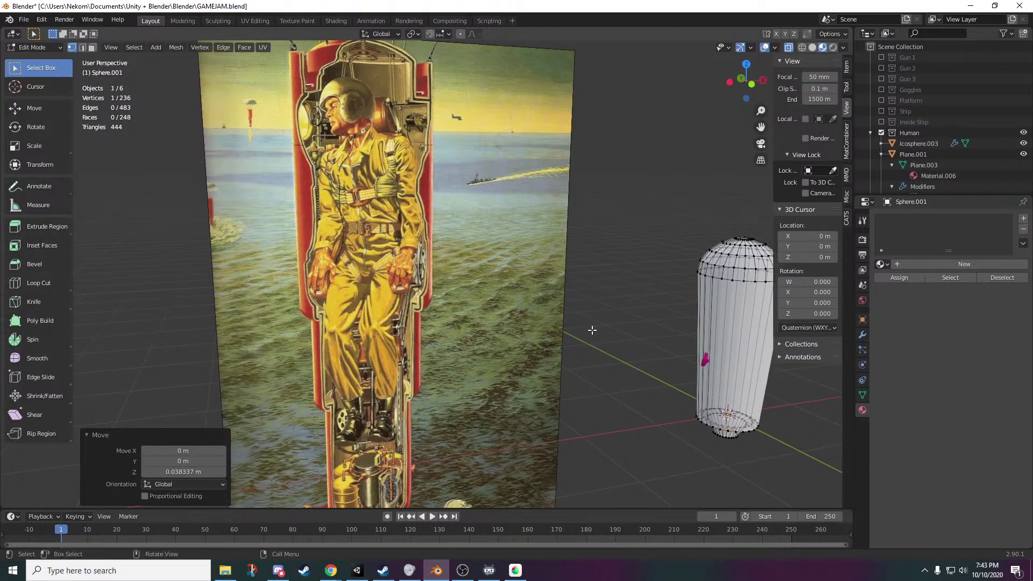
middle_click_drag(663, 379, 548, 355, "shift")
middle_click_drag(407, 330, 448, 365, "shift")
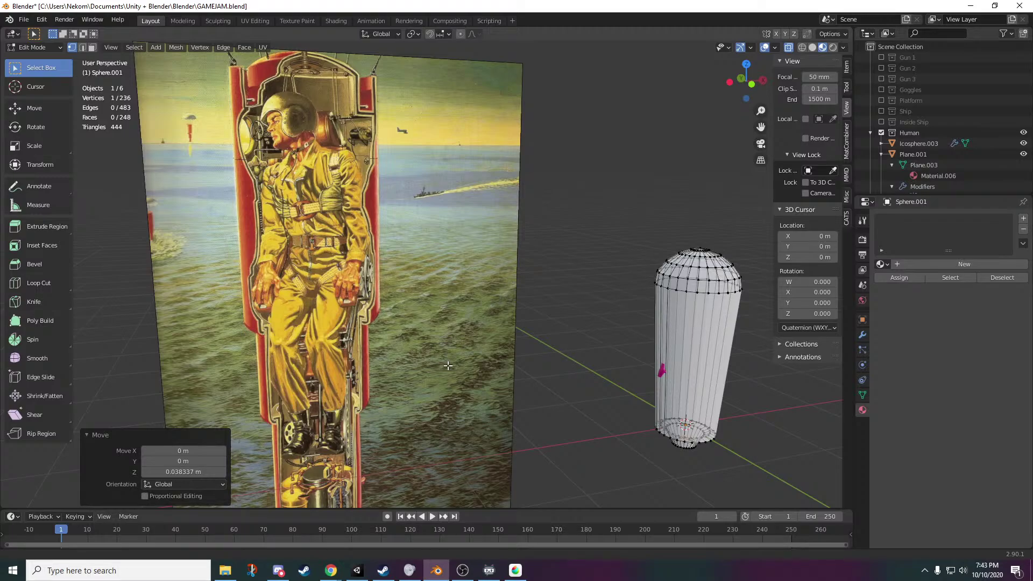
middle_click_drag(674, 360, 356, 221, "shift")
scroll(420, 268, "up", 3)
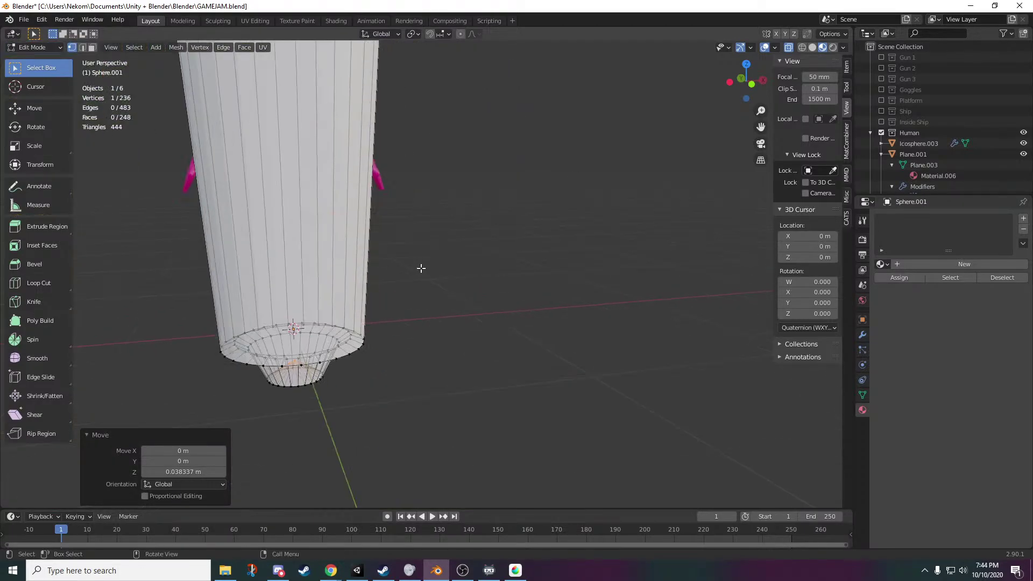
middle_click_drag(420, 268, 499, 306, "shift")
- Switch from the main capsule body to editing its separate side shell panel, Sphere.002
key("Tab")
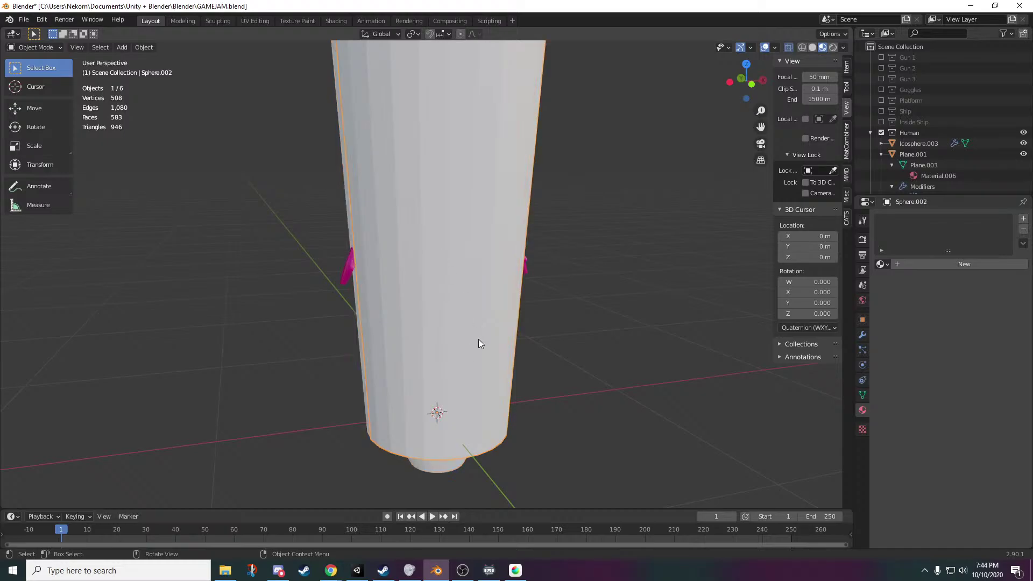
key("Tab")
scroll(479, 343, "down", 4)
mouse_move(401, 327)
middle_mouse_down()
mouse_move(491, 330)
mouse_move(409, 320)
middle_mouse_up()
scroll(477, 216, "up", 4)
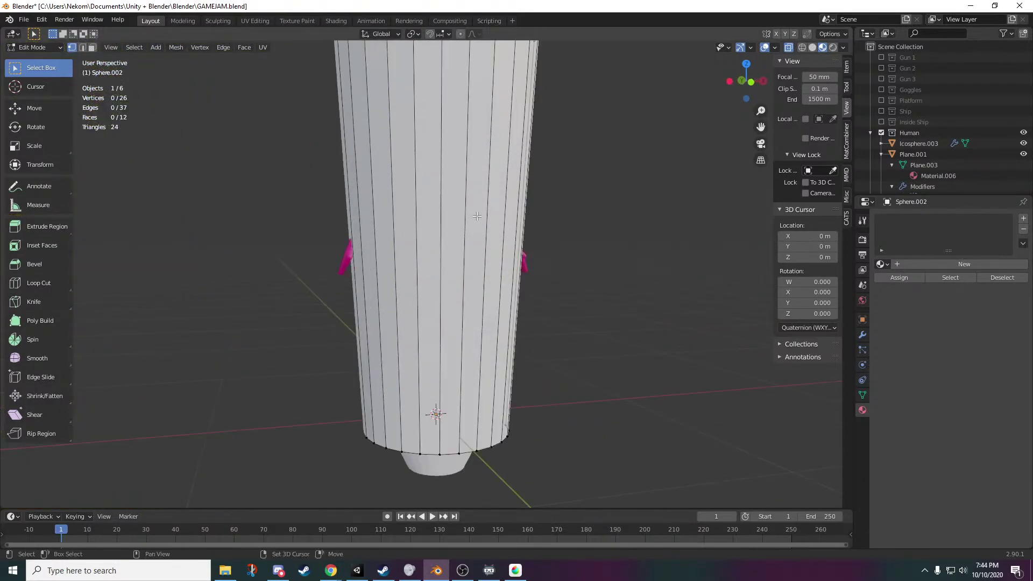
middle_click_drag(477, 216, 413, 297)
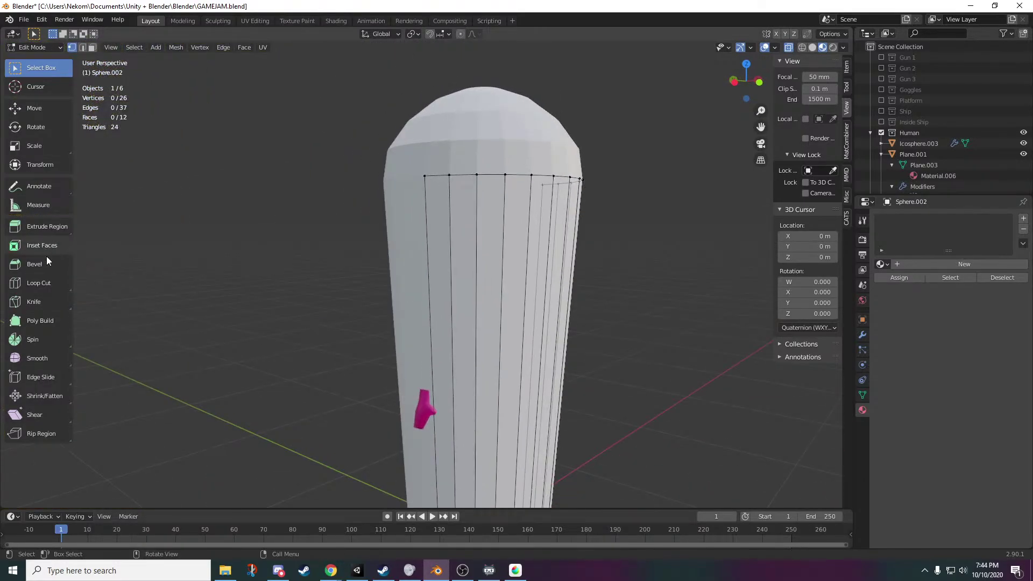
- Add two horizontal loop cuts to the shell panel, one at mid-height and one halfway up its upper part
left_click(524, 376)
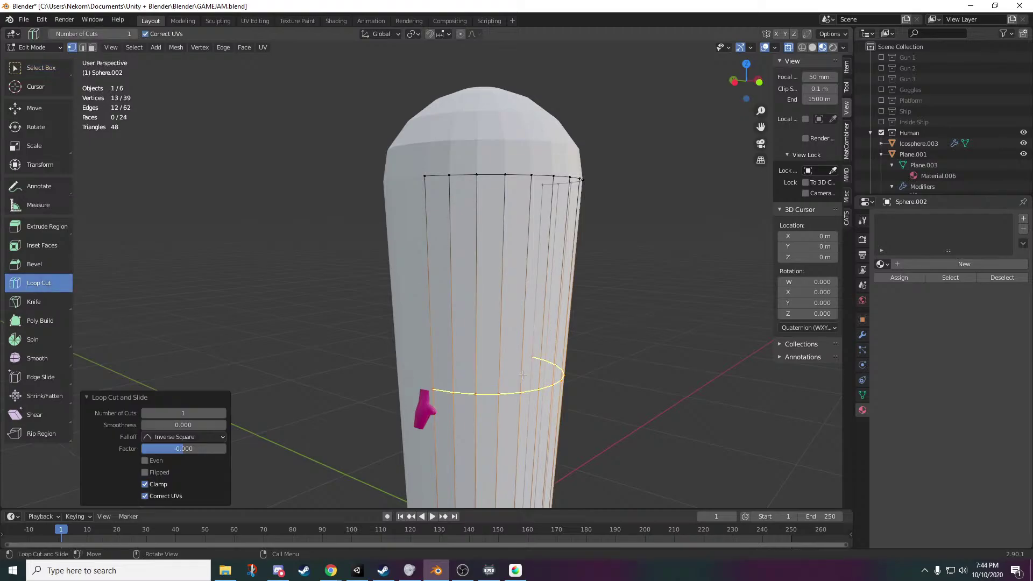
left_click(494, 263)
middle_click_drag(625, 399, 569, 319, "shift")
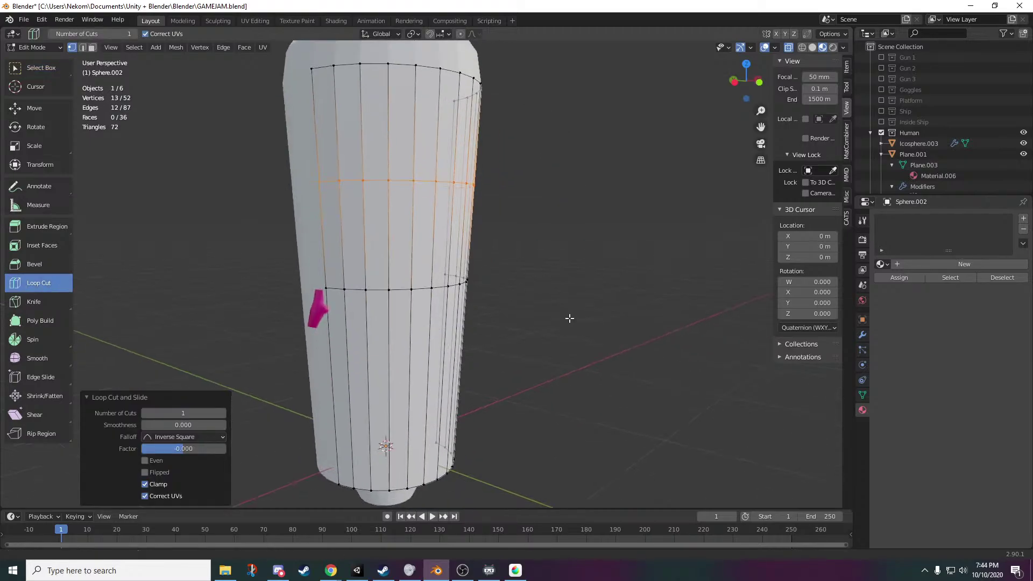
- Merge the two border vertices at each side end of the shell panel's middle band at their center, giving the band pointed ends
left_click(48, 70)
left_click_drag(557, 187, 616, 301)
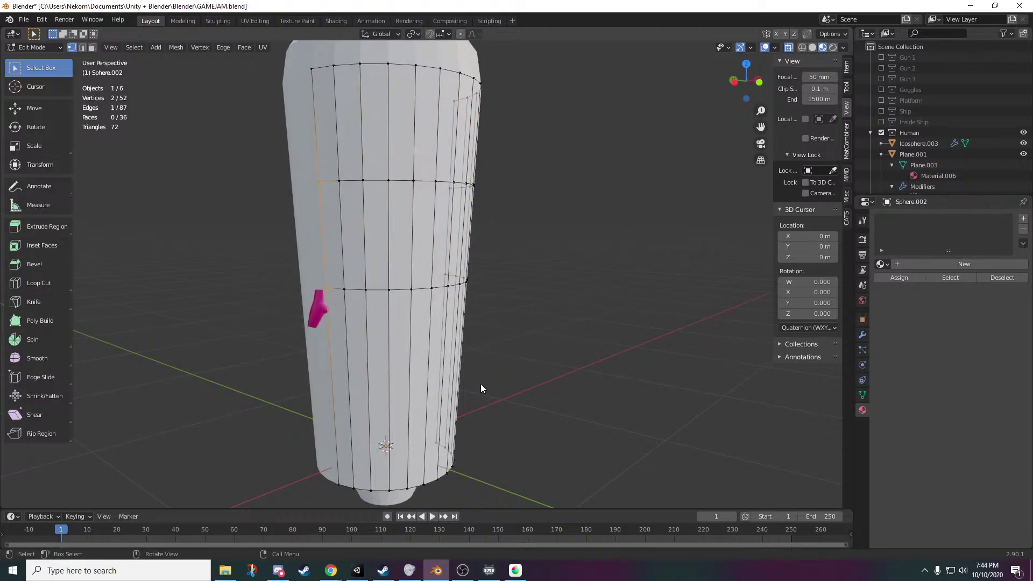
key("m")
left_click(480, 383)
middle_click_drag(480, 384, 342, 380)
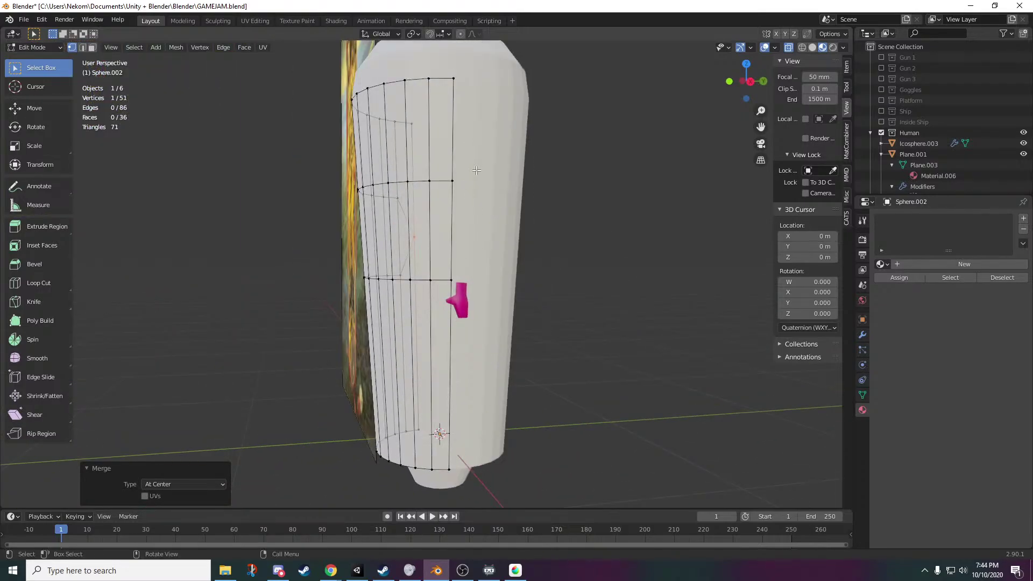
left_click_drag(444, 321, 443, 321)
key("m")
left_click(445, 323)
- Try to reposition the panel's middle band by moving it freely and along Z
middle_click_drag(314, 341, 399, 337)
left_click_drag(554, 152, 258, 300)
middle_click_drag(258, 300, 374, 310)
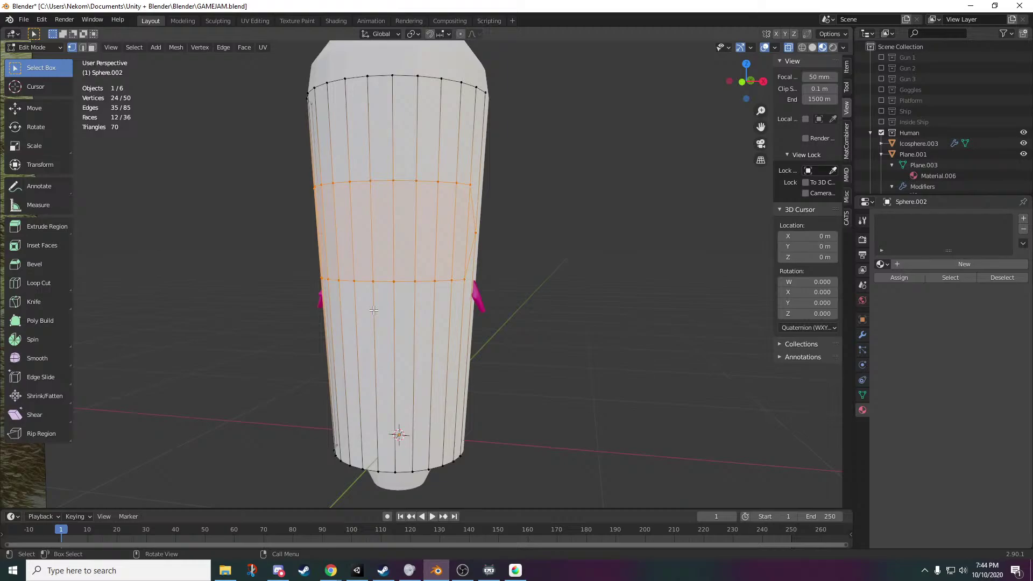
key("g")
left_click(422, 319)
key("ctrl+z")
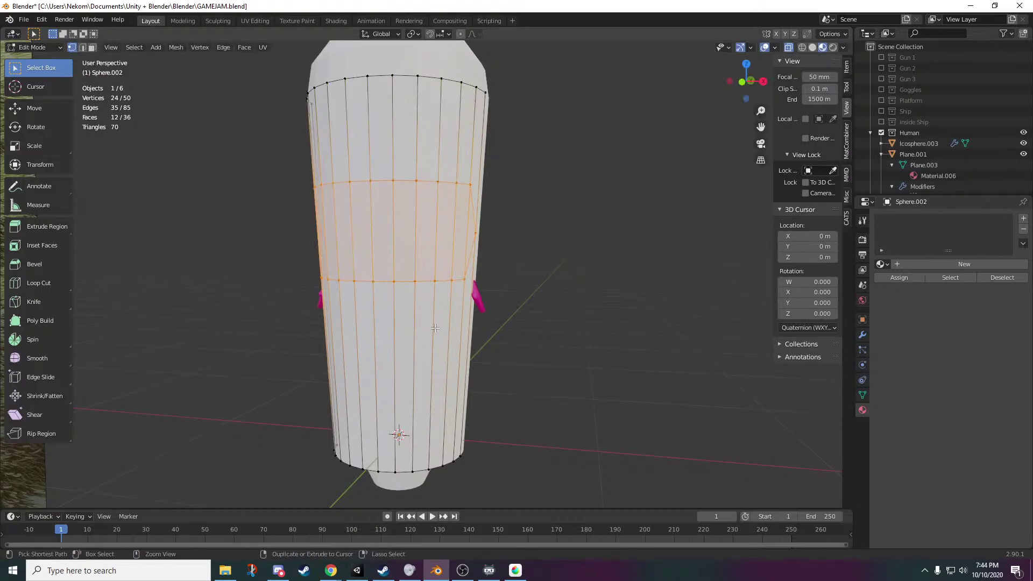
middle_click_drag(492, 371, 550, 386)
key("g")
key("z")
left_click(513, 353)
middle_click_drag(625, 382, 625, 383)
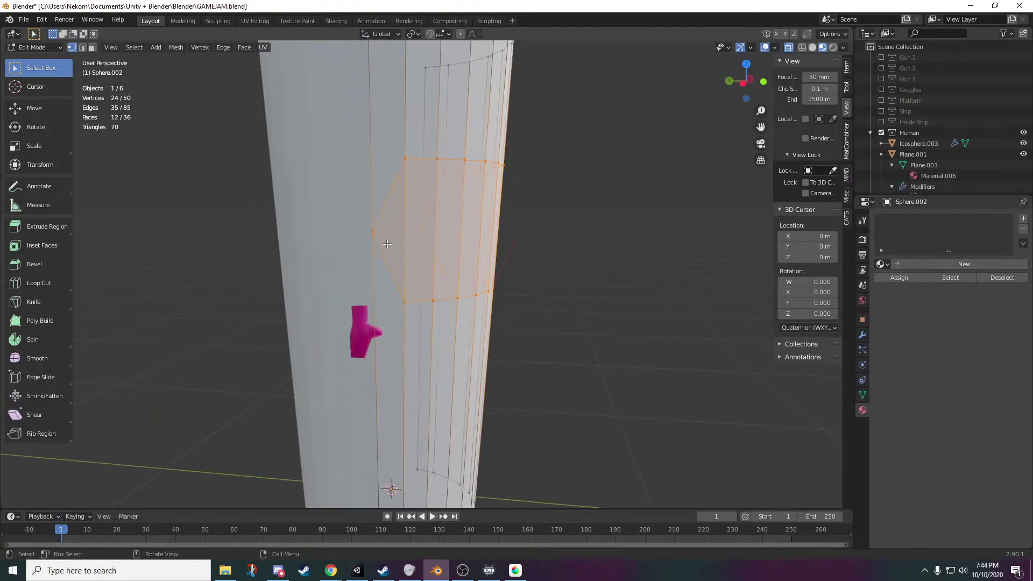
- Slide the vertices at both pointed ends of the band upward together along their edges
key("shift+v")
left_click(454, 293)
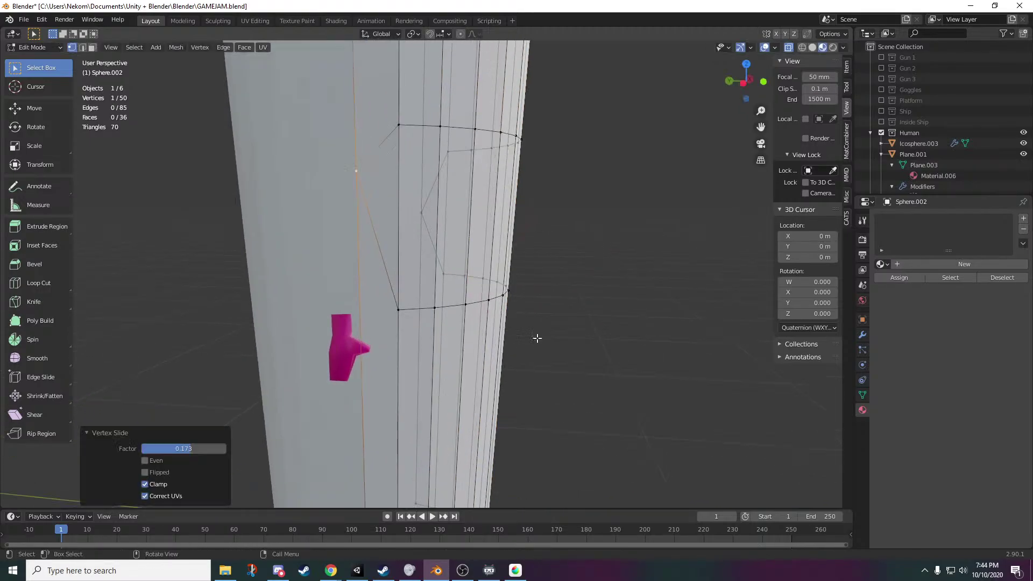
middle_click_drag(535, 339, 470, 236)
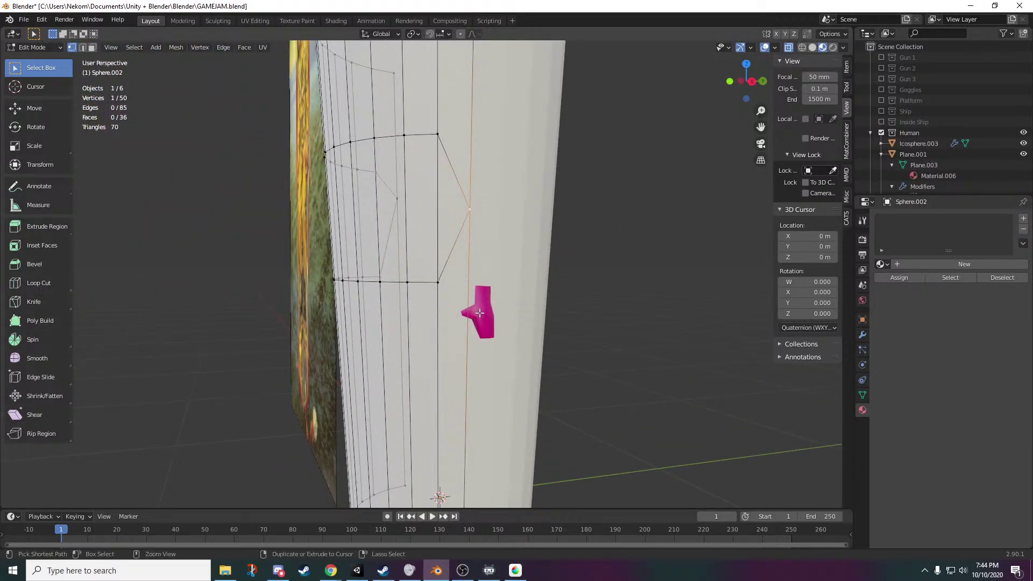
key("shift+v")
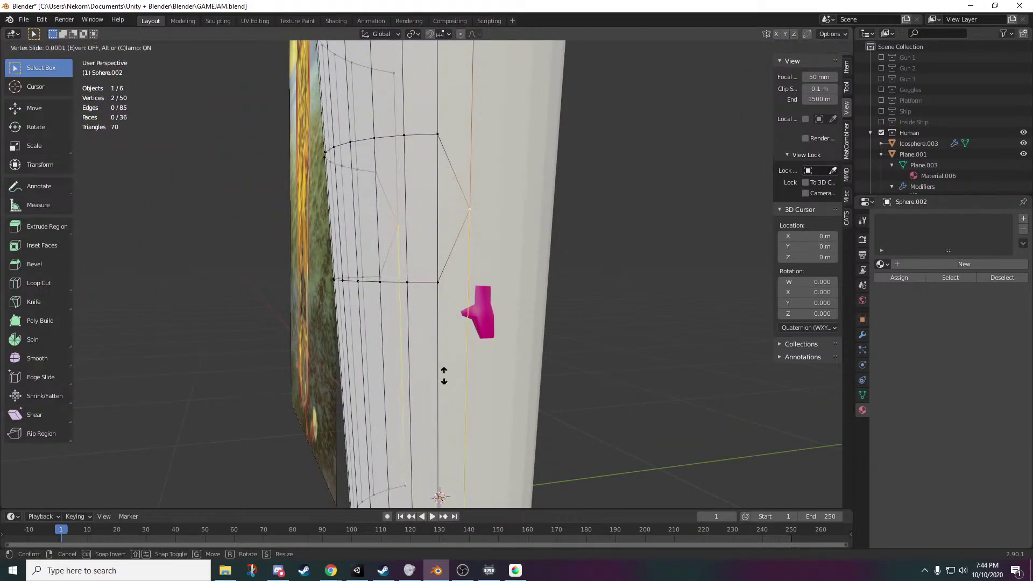
left_click(445, 343)
- Slide the band's upper and lower vertex rows upward by a factor of 0.307, leaving the two pointed end vertices out of the selection
middle_click_drag(446, 329, 535, 153)
scroll(477, 141, "down", 3)
left_click_drag(512, 175, 314, 325)
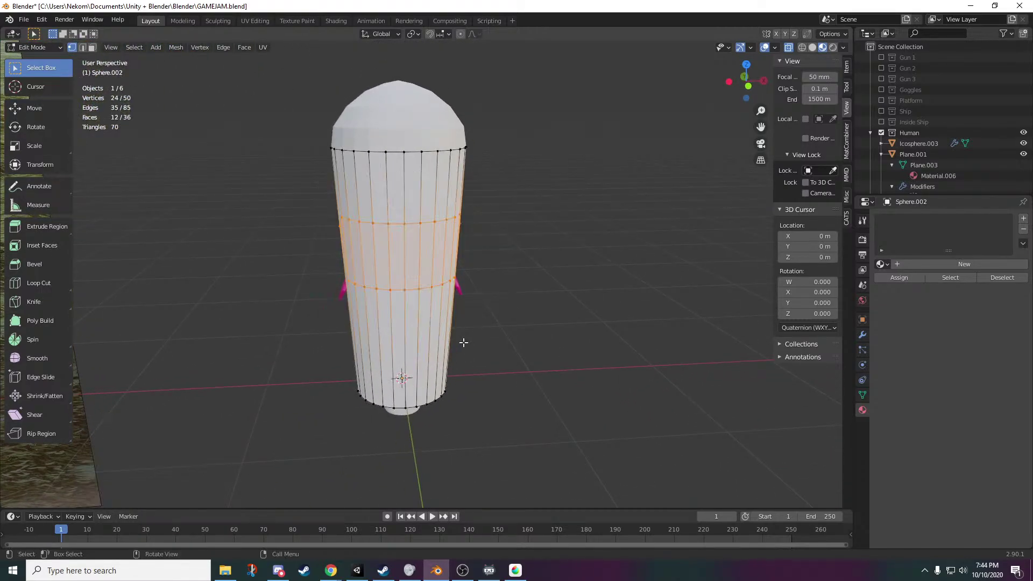
middle_click_drag(464, 344, 345, 323)
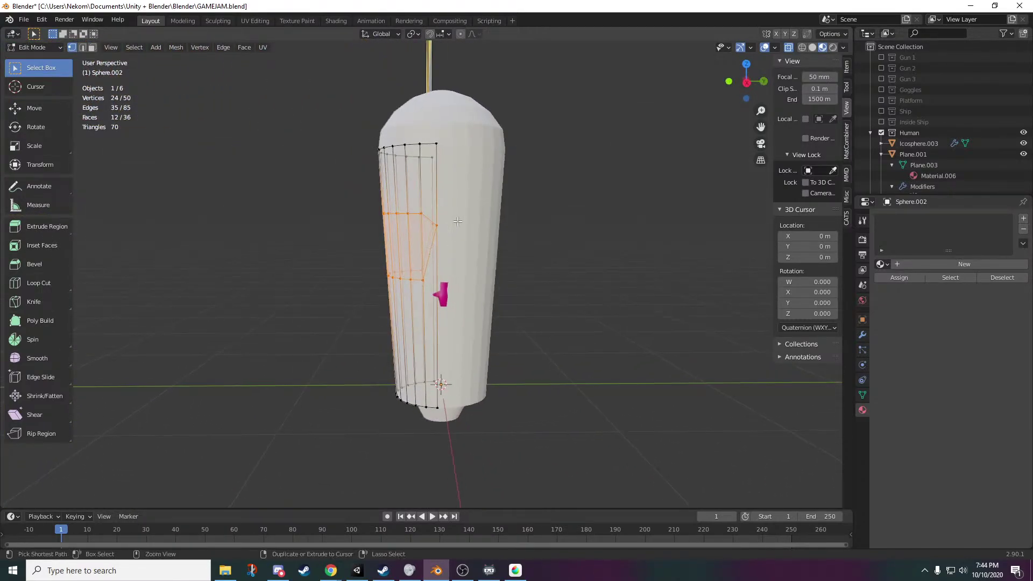
left_click_drag(429, 241, 428, 242, "ctrl")
middle_click_drag(457, 337, 541, 334)
key("g")
key("g")
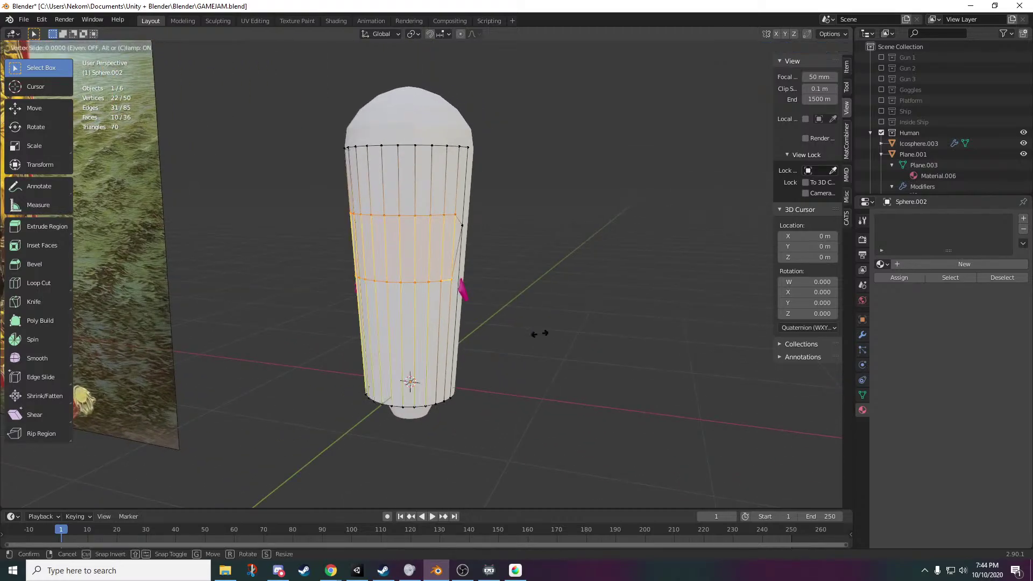
left_click(532, 311)
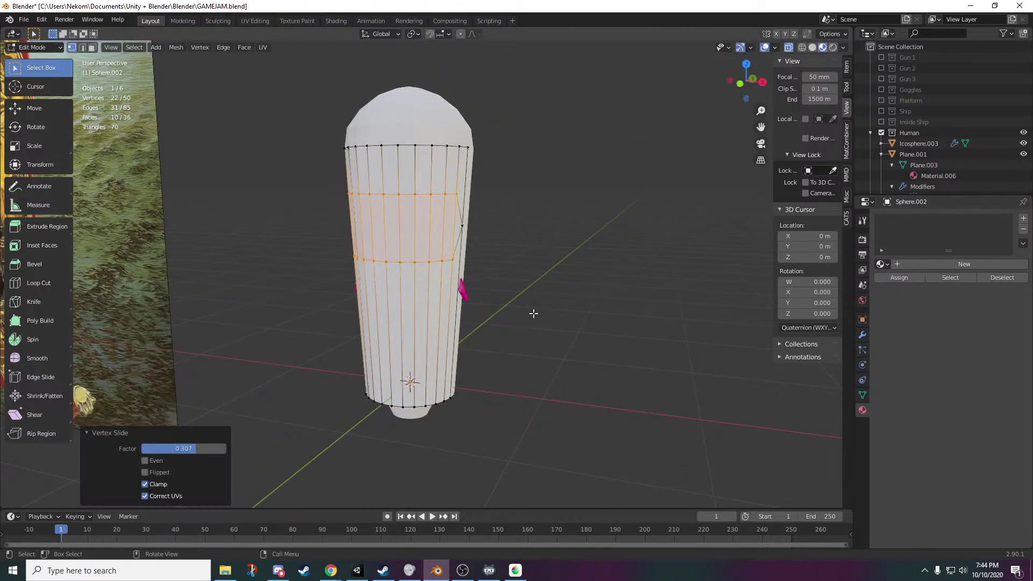
- Try extruding the band's faces outward about 0.018 m along their normals
middle_click_drag(533, 312, 568, 425)
scroll(436, 411, "up", 4)
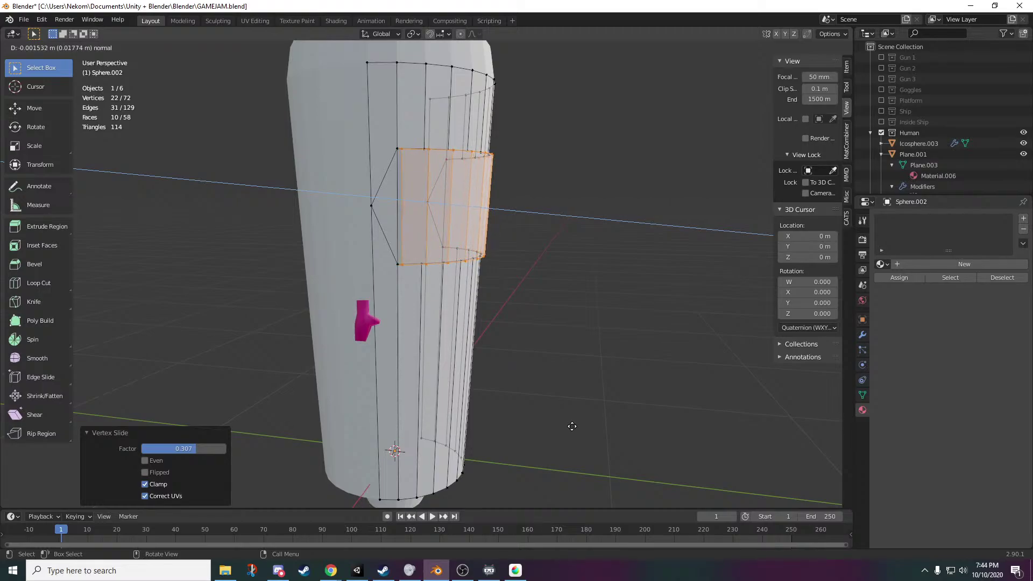
left_click(572, 426)
- Try extruding the raised band's faces at a scale of 0.861 and moving them, and undo both operations
middle_click_drag(572, 426, 636, 417)
key("e")
key("s")
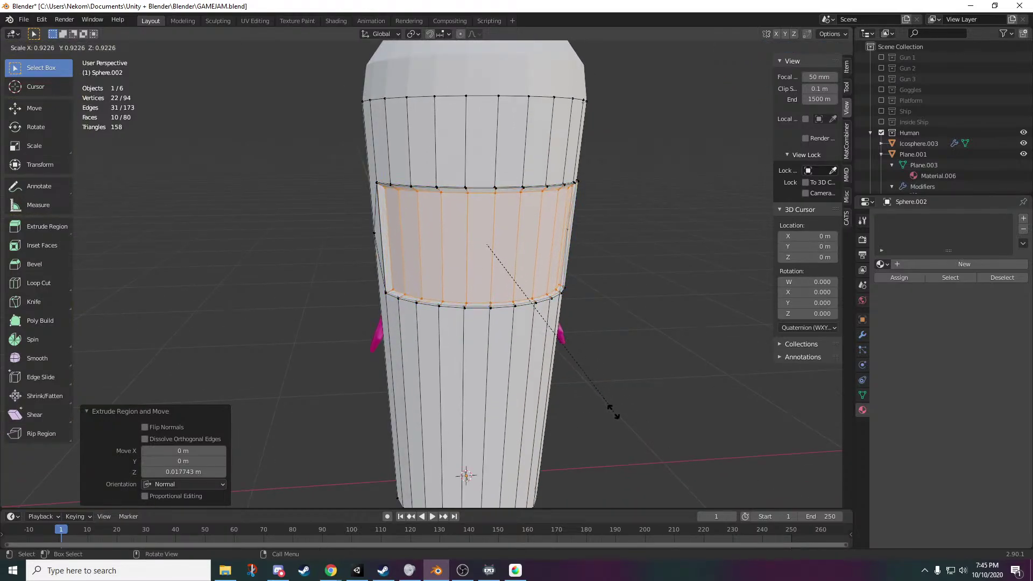
left_click(600, 406)
mouse_move(618, 476)
middle_mouse_down()
mouse_move(676, 479)
mouse_move(618, 477)
mouse_move(630, 475)
middle_mouse_up()
key("g")
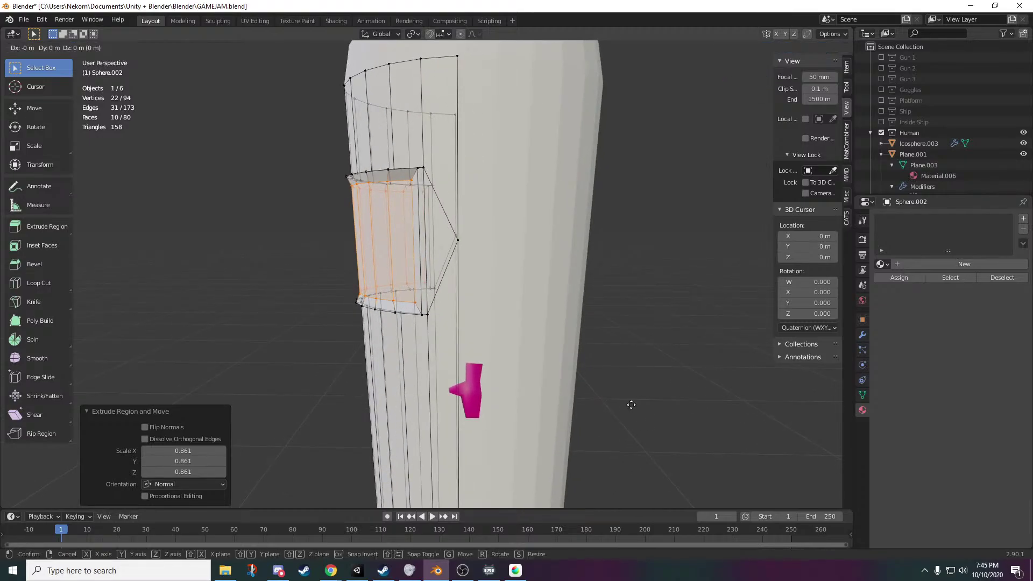
left_click(641, 412)
key("ctrl+z")
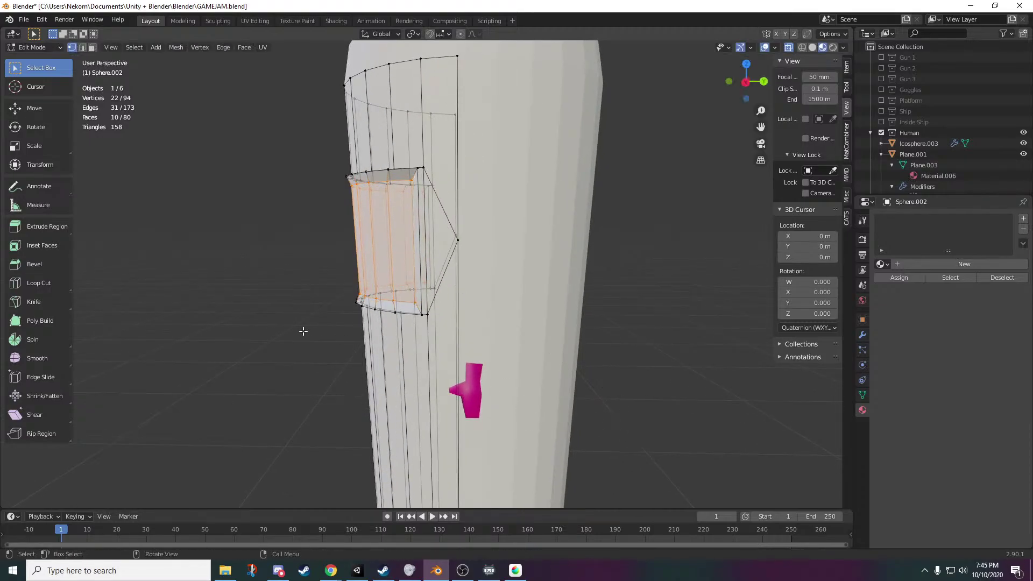
middle_click_drag(302, 330, 482, 350)
key("ctrl+z")
- Try extruding the raised band's faces at a scale of 0.889 and shifting them about 0.012 m along Y
key("e")
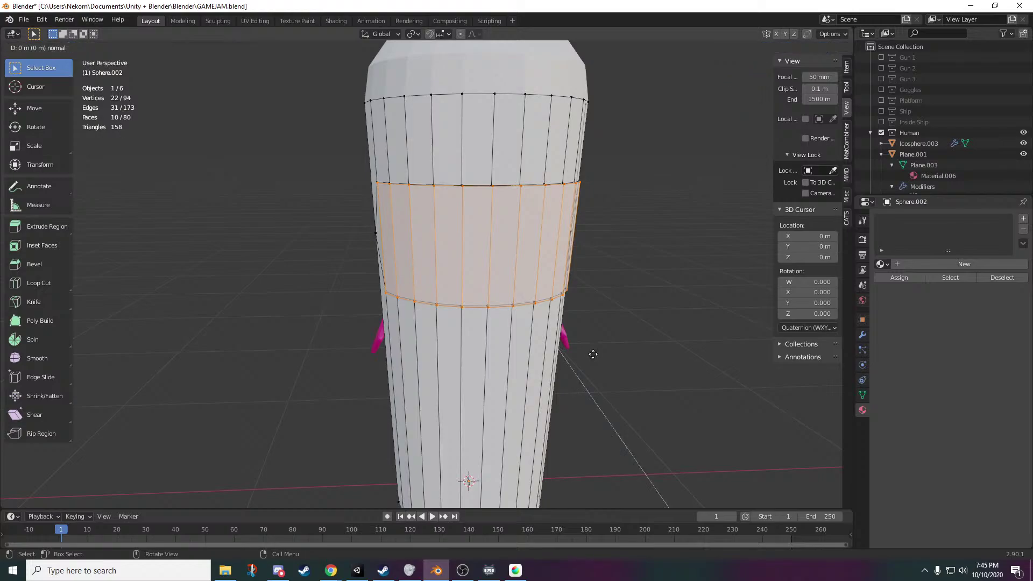
left_click(576, 347)
middle_click_drag(576, 348, 551, 368)
key("g")
key("y")
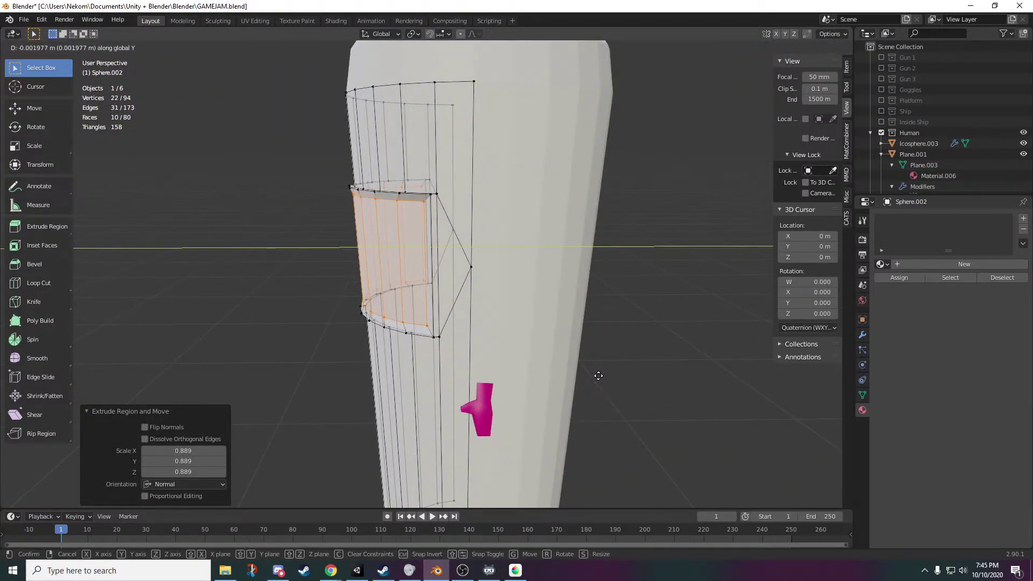
left_click(599, 376)
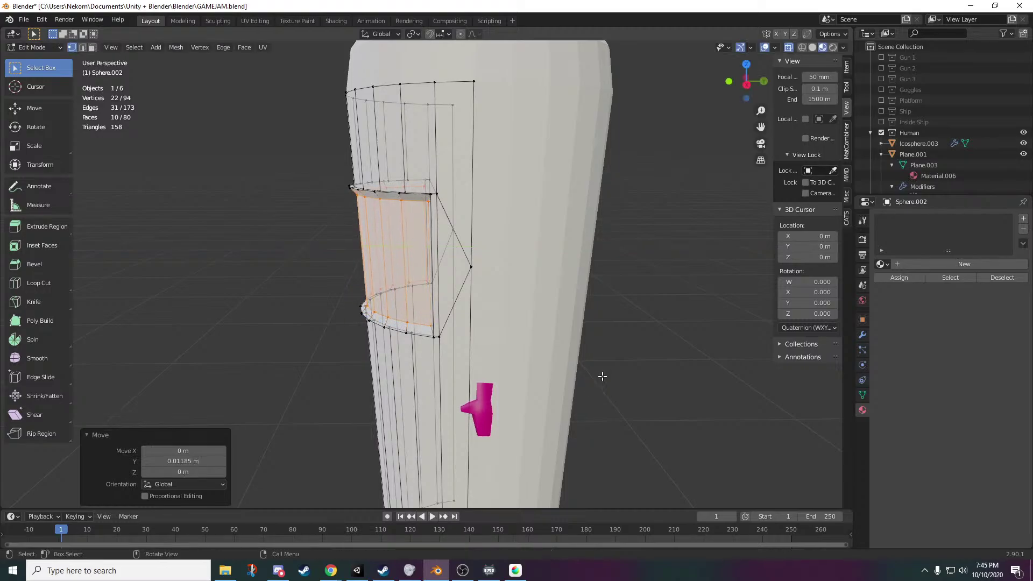
- Try stretching the recessed faces about 1.08 times along Z and rescaling them, and undo everything back to the unextruded band
middle_click_drag(602, 376, 302, 372)
scroll(398, 361, "up", 4)
middle_click_drag(398, 360, 431, 377)
key("s")
key("z")
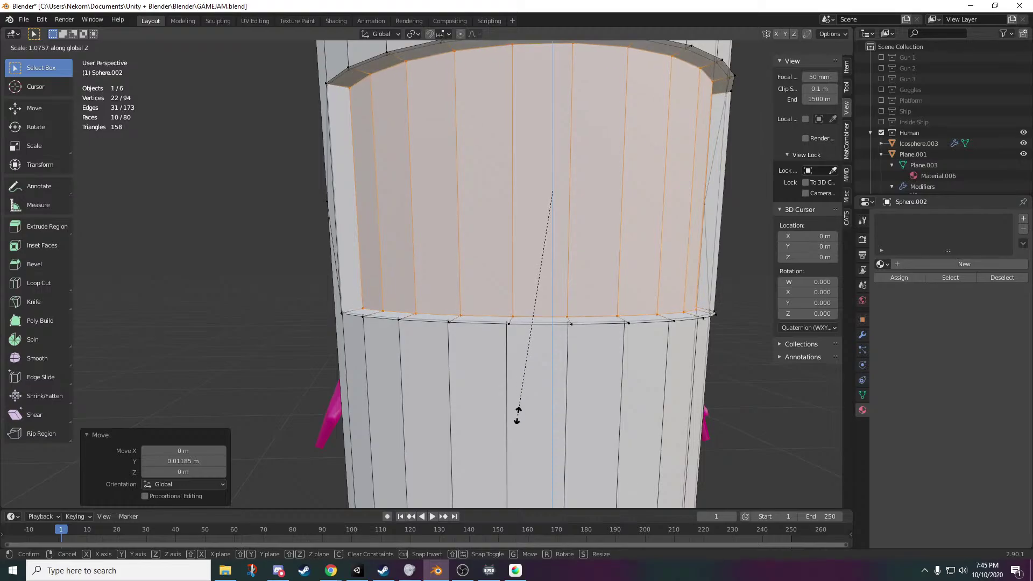
left_click(518, 415)
middle_click_drag(518, 416, 687, 332)
key("s")
left_click(524, 420)
key("Tab")
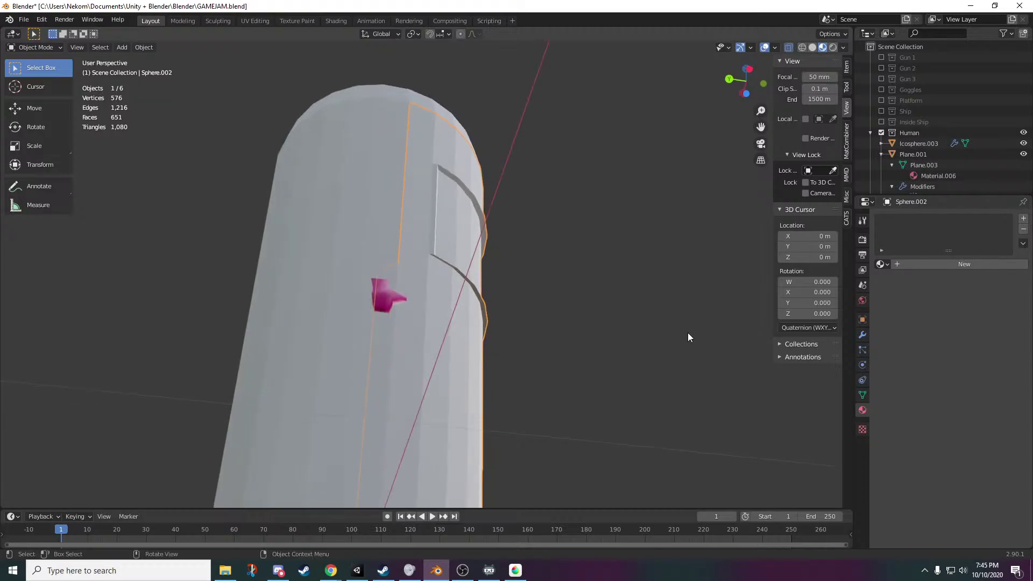
key("Tab")
key("ctrl+z")
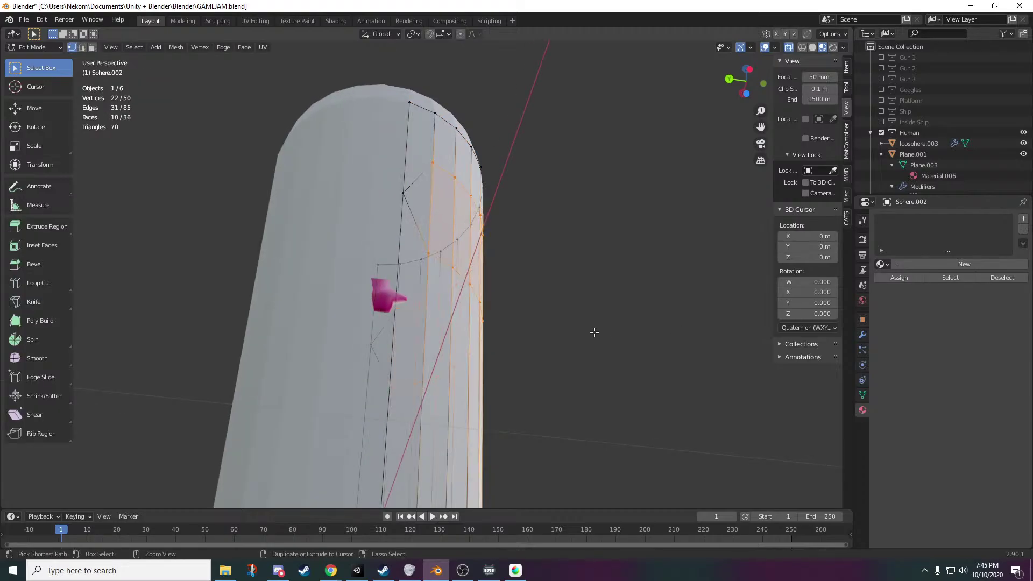
- Extrude the band's faces outward about 0.045 m along their normals
middle_click_drag(594, 332, 492, 361)
middle_click_drag(598, 361, 378, 394)
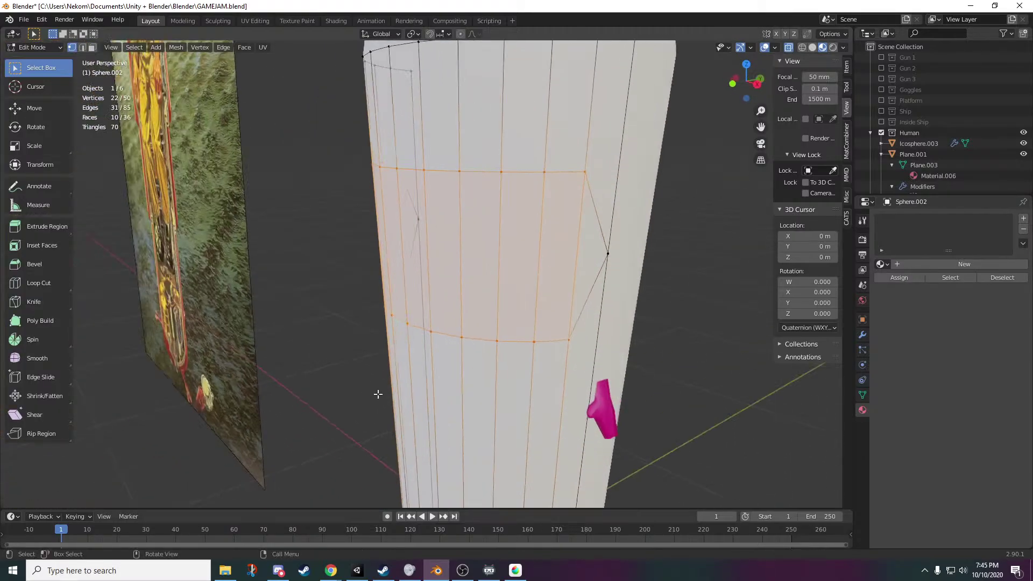
key("e")
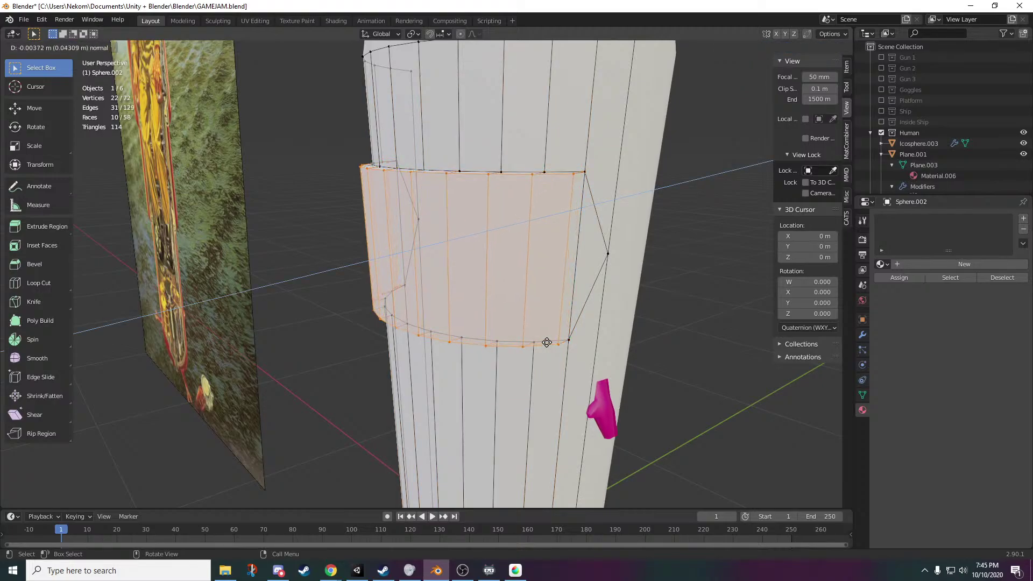
left_click(547, 343)
- Flatten the raised band's upper edge vertices to a single height in the right orthographic view by scaling them along Z
middle_click_drag(547, 342, 478, 333)
left_click(748, 82)
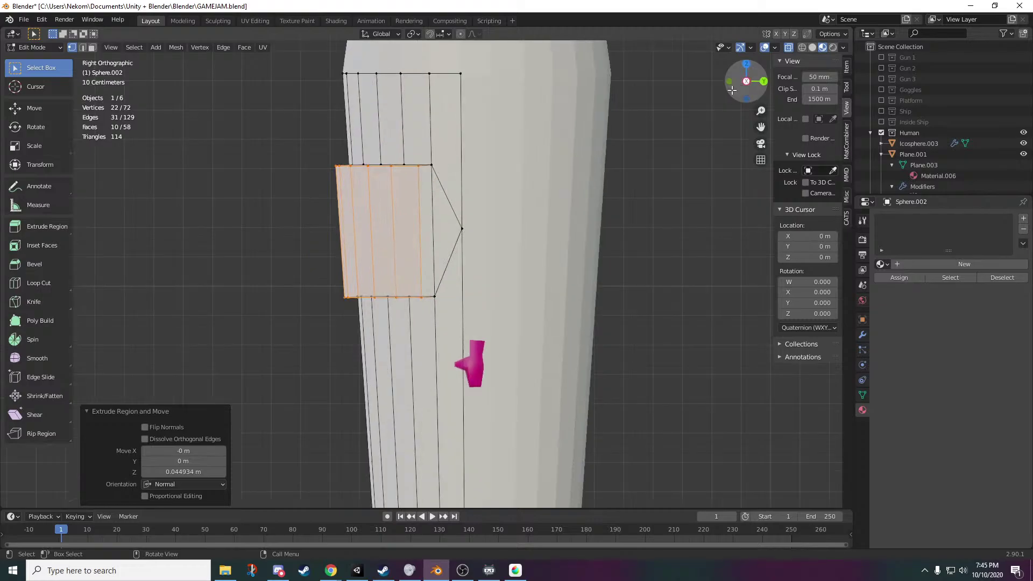
scroll(351, 242, "up", 6)
middle_click_drag(351, 242, 446, 306, "shift")
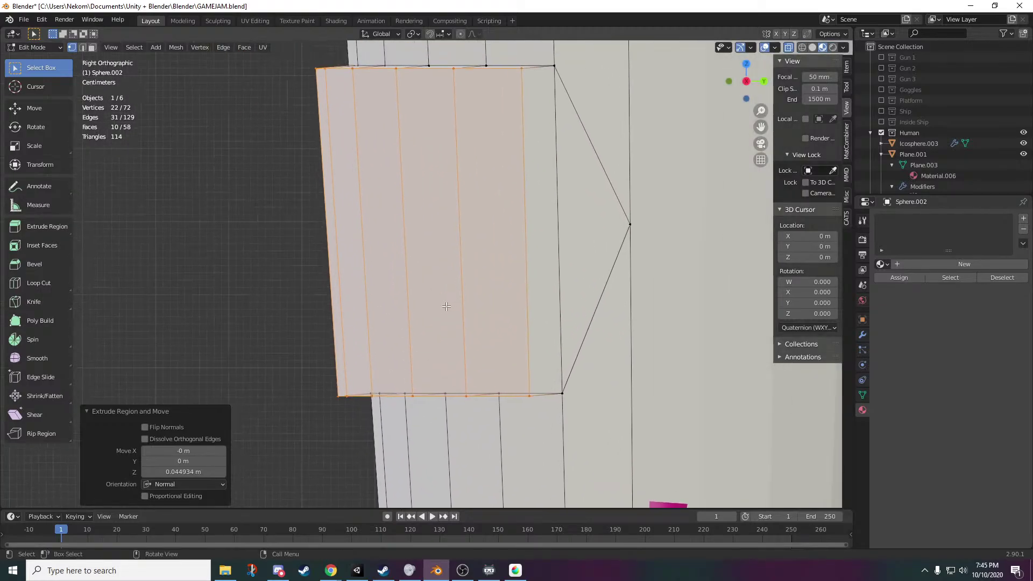
scroll(508, 178, "down", 2)
left_click_drag(532, 99, 299, 190)
key("s")
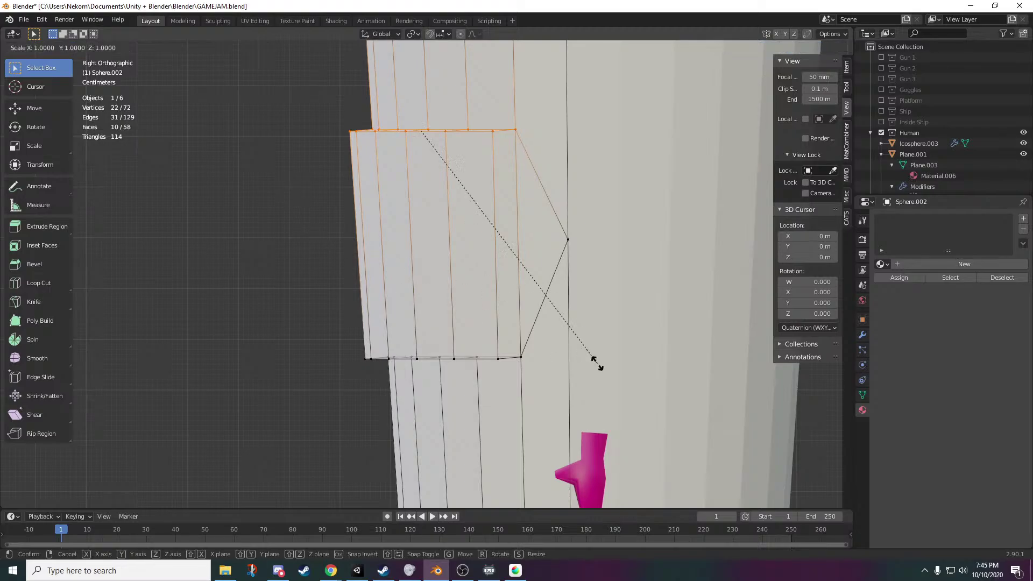
left_click(420, 130)
- Flatten the raised band's lower edge vertices by scaling them to nearly zero along Z
left_click_drag(533, 320, 309, 391)
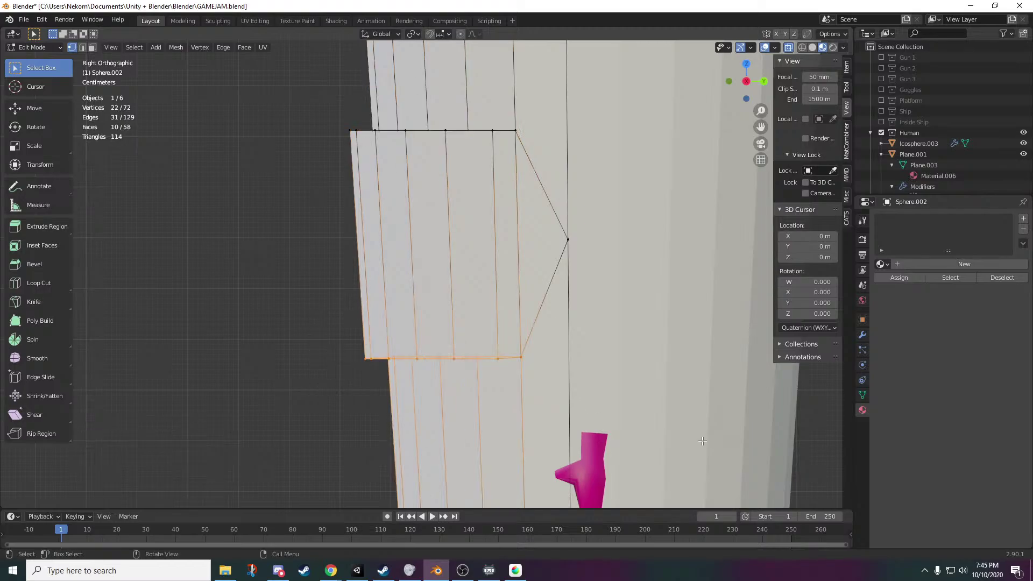
key("s")
key("z")
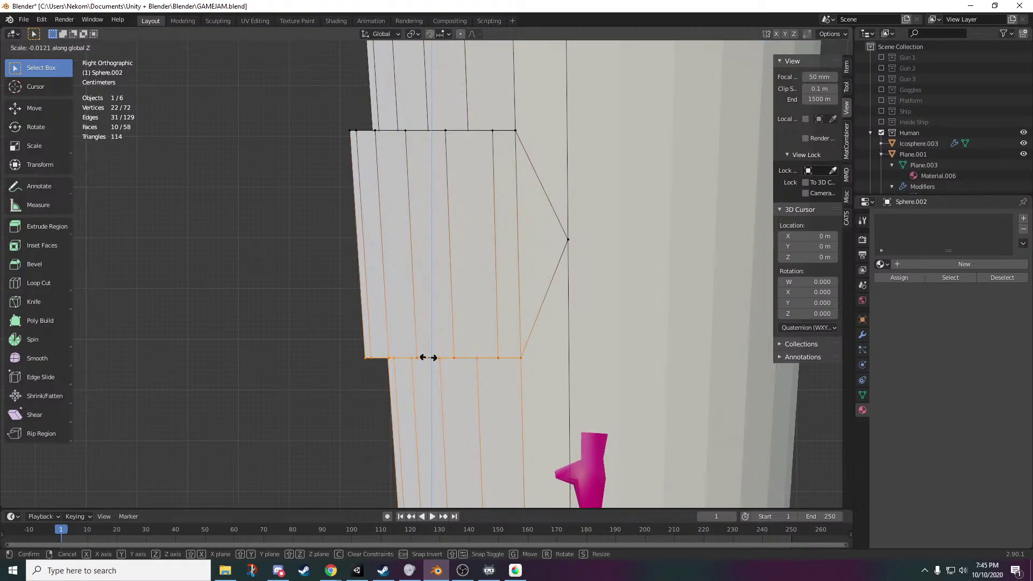
left_click(430, 358)
- Examine the raised band's flattened edges and its proportions on the capsule from several angles
middle_click_drag(361, 372, 579, 417)
middle_click_drag(545, 455, 552, 431)
scroll(566, 438, "up", 2)
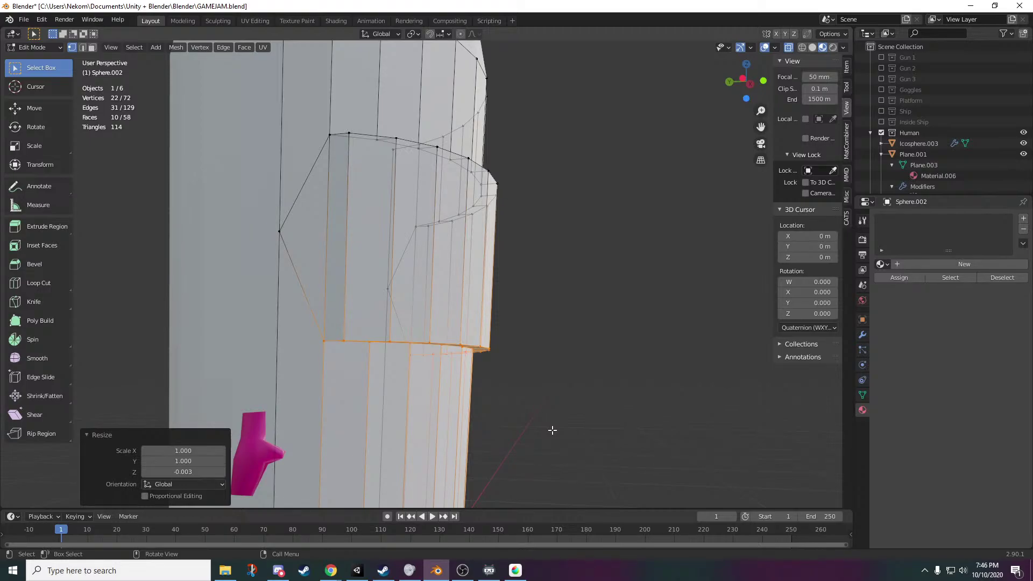
scroll(597, 346, "down", 2)
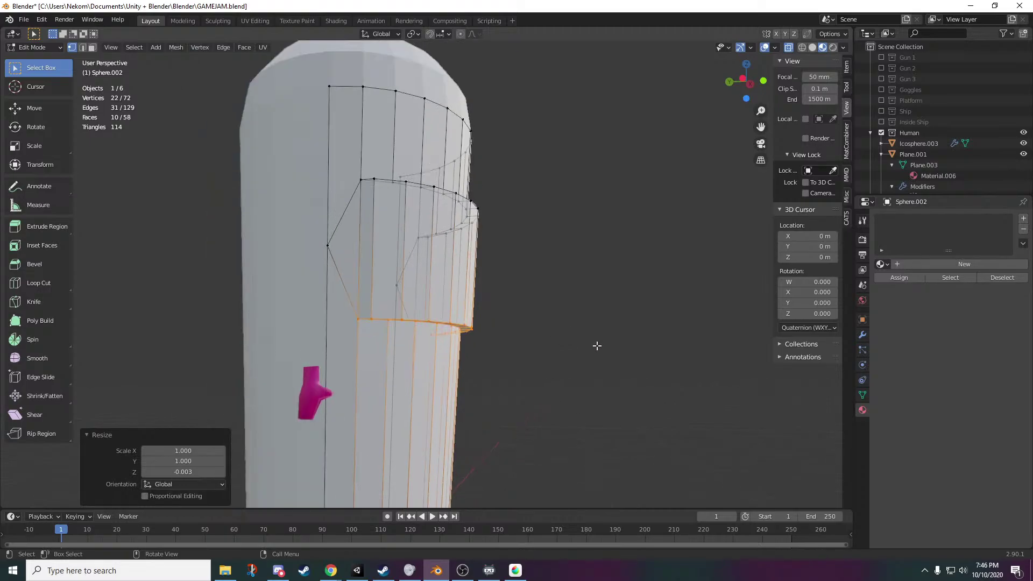
middle_click_drag(598, 346, 554, 353)
scroll(554, 353, "down", 4)
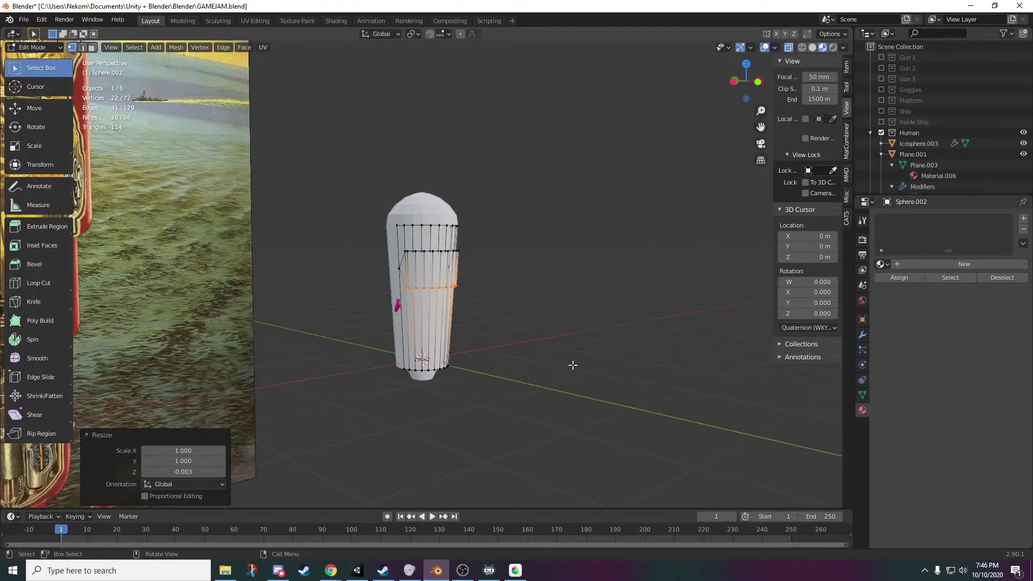
scroll(495, 351, "up", 3)
middle_click_drag(497, 393, 565, 409)
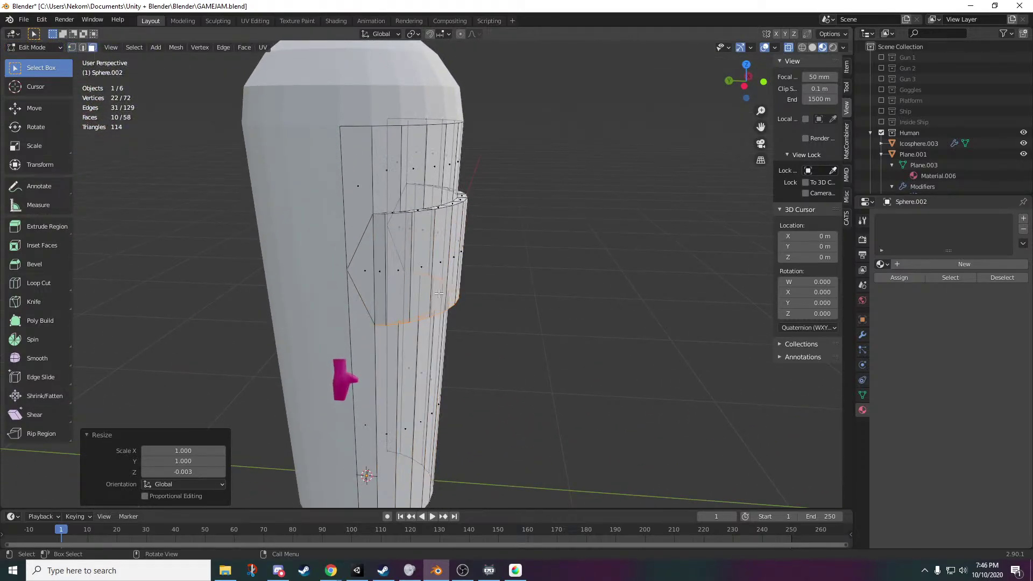
- Select all ten outer faces of the raised band around the front of the shell panel
left_click(394, 267)
middle_click_drag(394, 267, 471, 322)
left_click(789, 47)
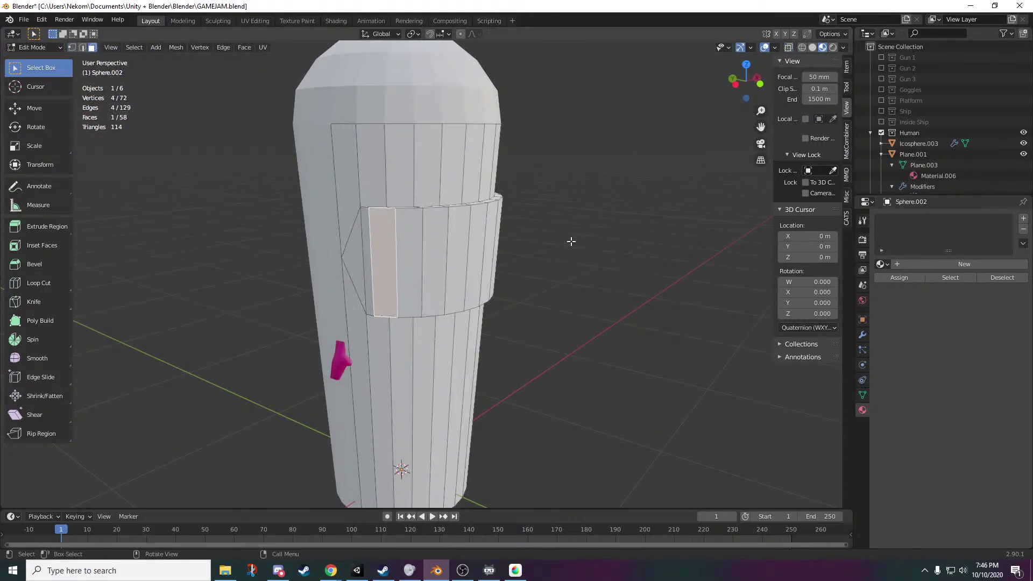
middle_click_drag(572, 241, 548, 242)
middle_click_drag(526, 305, 493, 297)
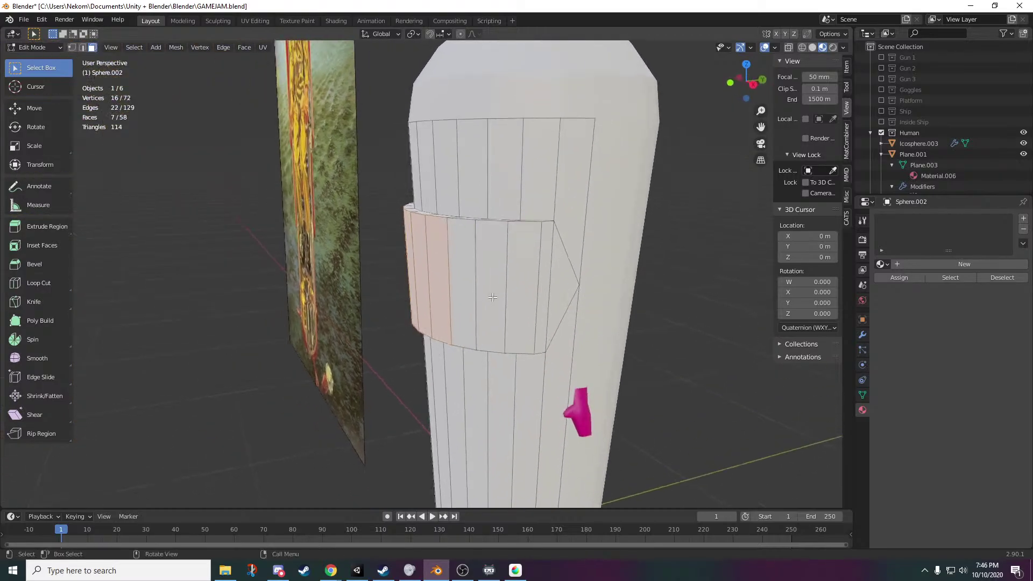
left_click_drag(432, 289, 432, 290)
middle_click_drag(432, 289, 638, 349)
scroll(639, 350, "up", 3)
scroll(737, 441, "down", 1)
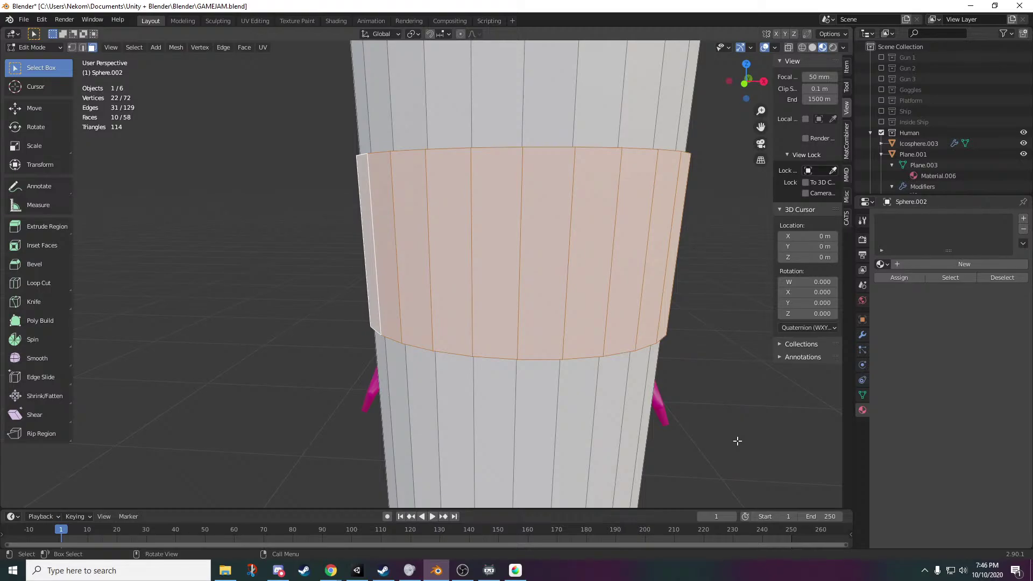
scroll(503, 111, "down", 4)
scroll(606, 376, "up", 2)
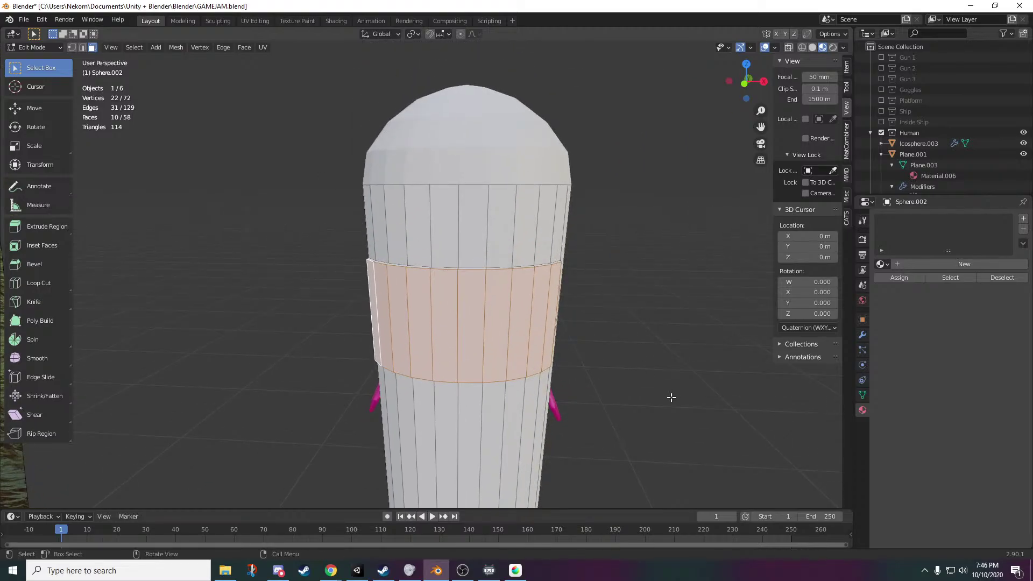
- Try extruding the band's faces with a slight inward scale and moving them into the pod along Y
key("e")
key("s")
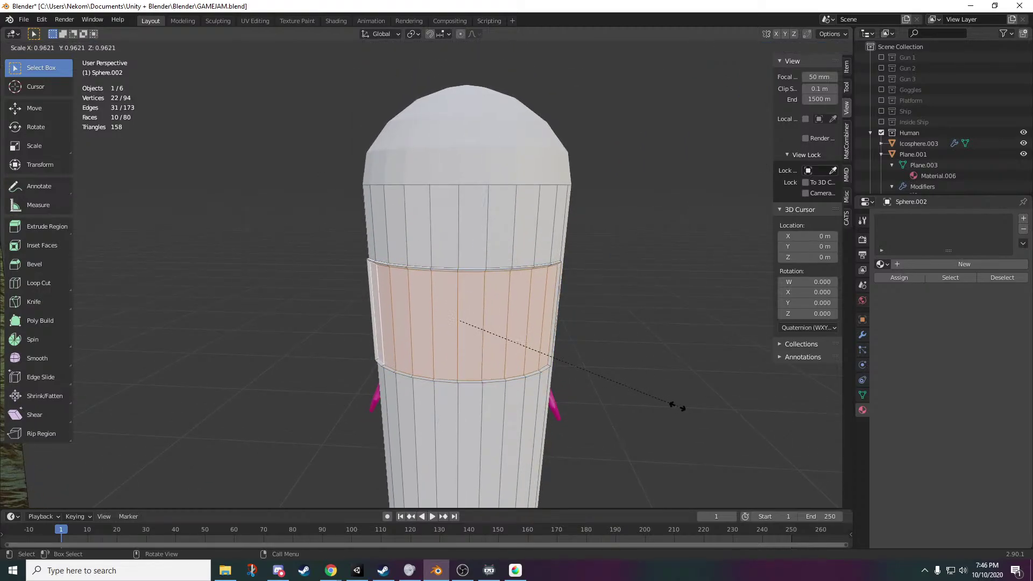
left_click(677, 406)
middle_click_drag(635, 408, 442, 398)
scroll(442, 399, "up", 2)
middle_click_drag(436, 361, 624, 373)
key("g")
key("y")
left_click(648, 417)
key("Tab")
key("Tab")
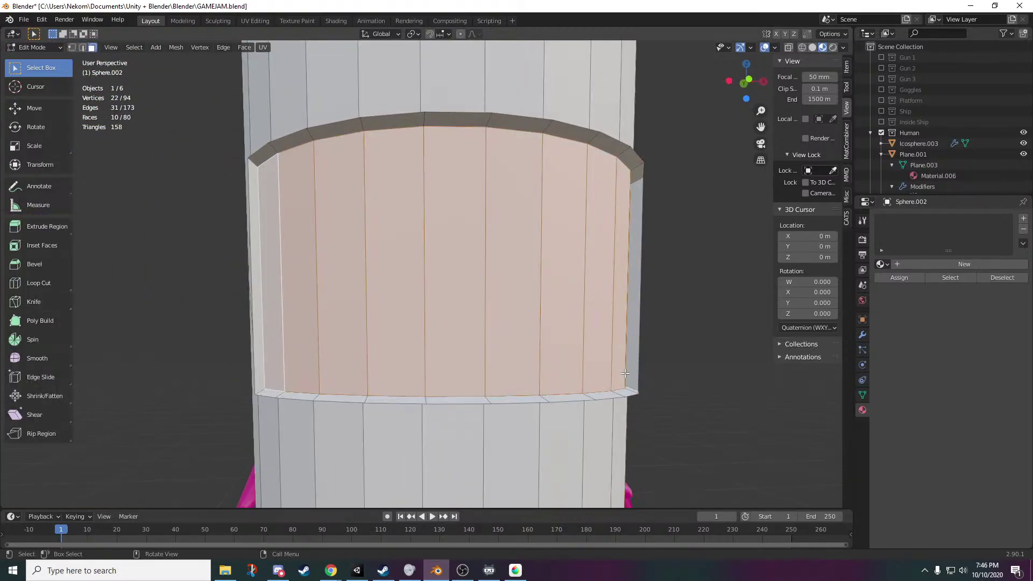
- Try shrinking the recessed band faces to about 0.90 along Z, and revert the band to its unextruded state
key("s")
key("z")
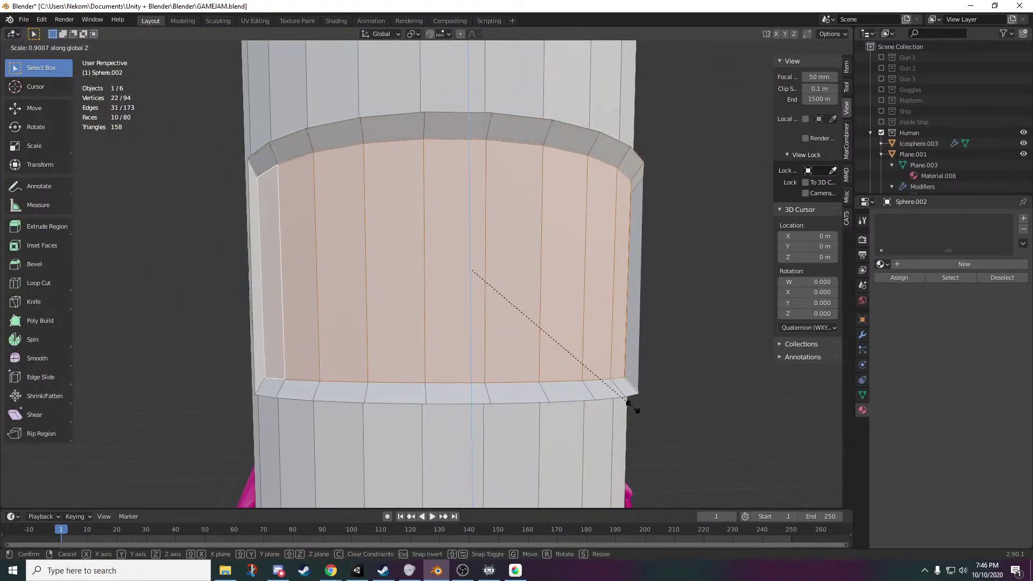
left_click(633, 411)
middle_click_drag(633, 410, 596, 406)
key("Tab")
key("Tab")
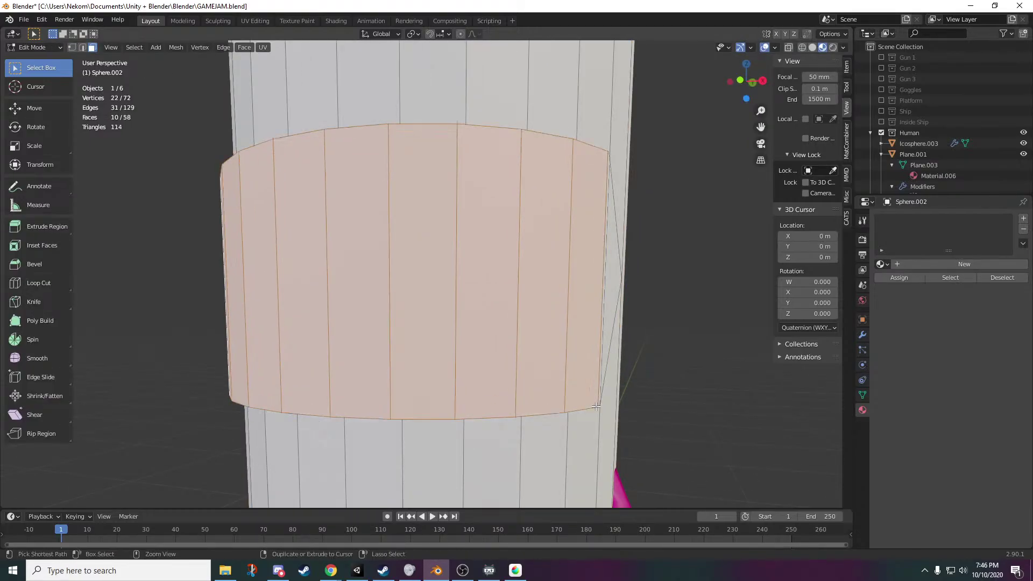
- Extrude the band's faces scaled to 0.955 and move them about -0.023 m along Y
middle_click_drag(472, 354, 596, 374)
key("s")
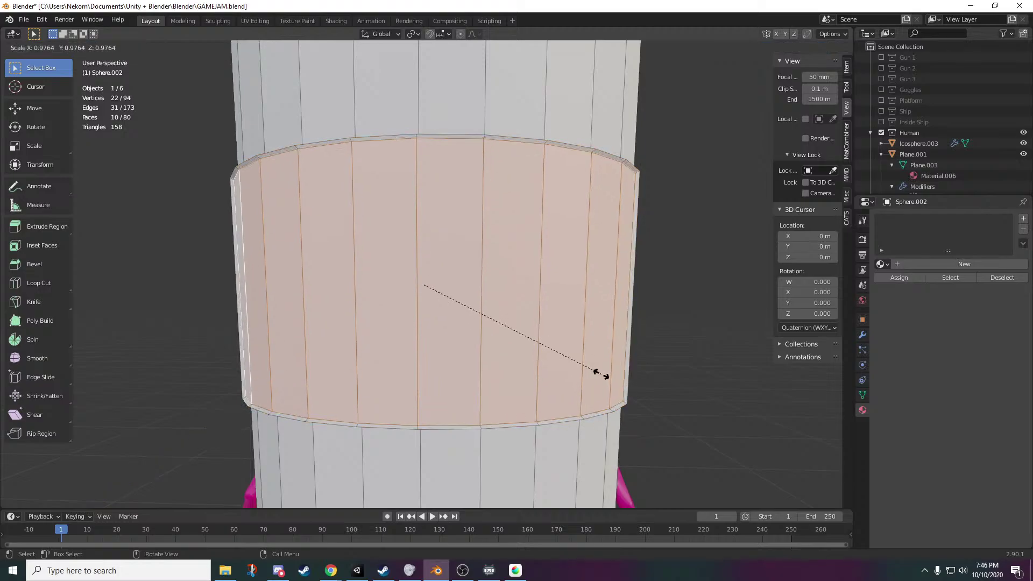
left_click(597, 373)
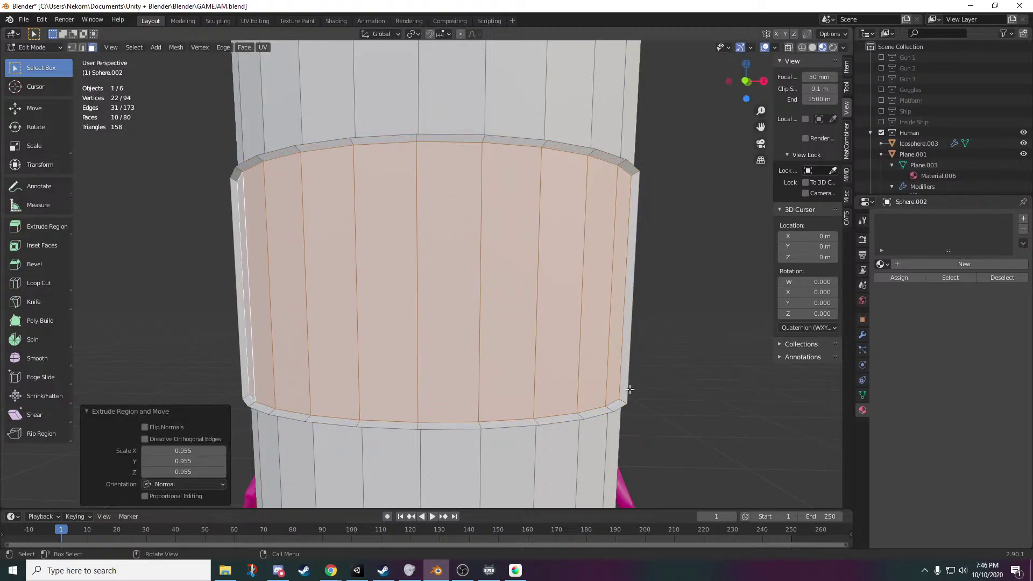
middle_click_drag(600, 386, 612, 417)
key("g")
key("y")
left_click(694, 385)
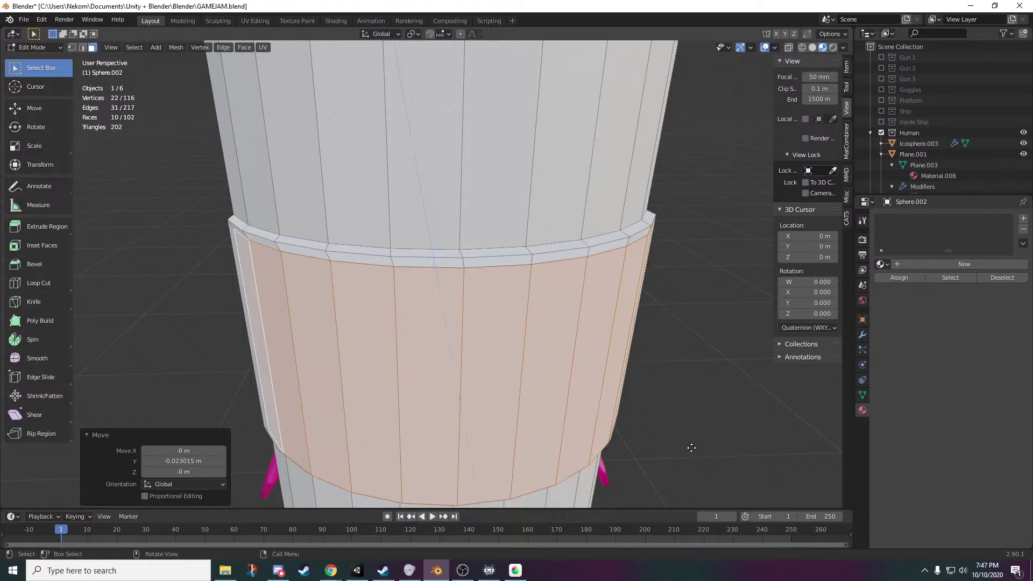
- Extrude the band's faces once more with a slight inward scale to form a recessed window inside a rim
key("e")
key("s")
left_click(667, 438)
middle_click_drag(667, 438, 648, 408)
key("Tab")
middle_click_drag(434, 377, 507, 363)
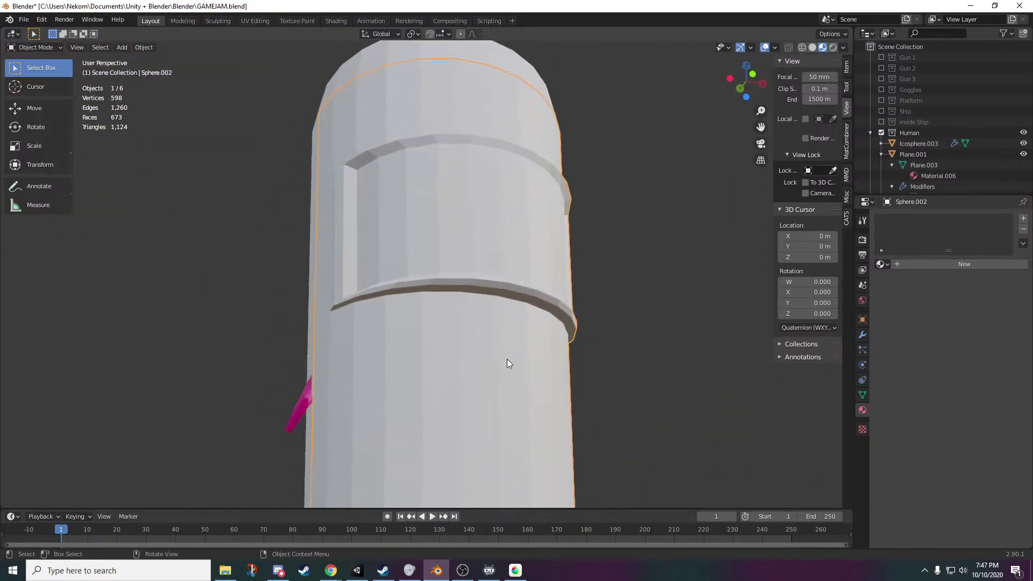
- Exclude the Human collection from the scene and make the Drop Pod collection active
left_click(507, 360)
scroll(521, 417, "down", 5)
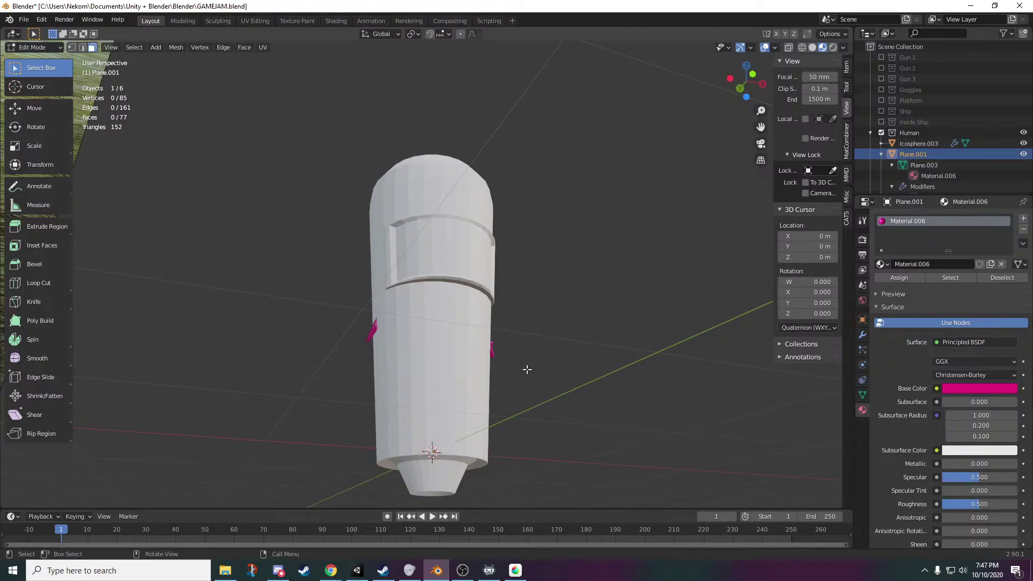
middle_click_drag(527, 369, 457, 248)
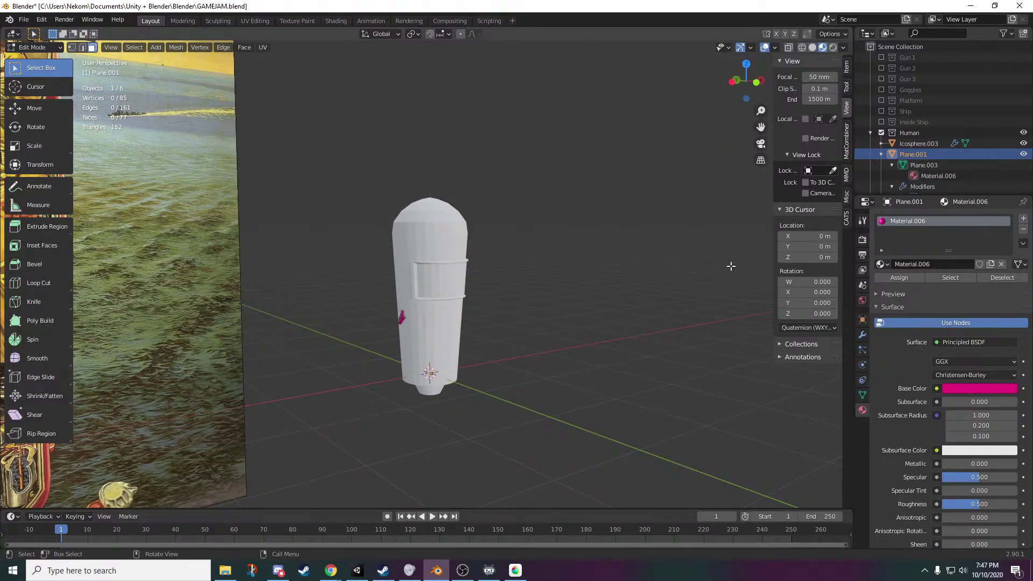
left_click(880, 134)
left_click(905, 155)
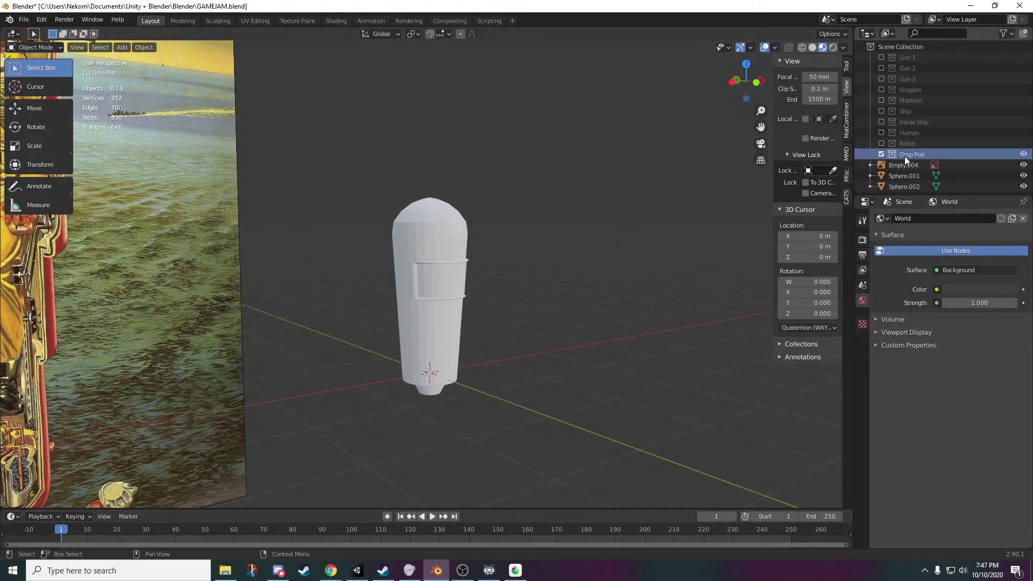
- Select the shell panel with the window band on the drop pod
scroll(605, 330, "up", 6)
left_click(422, 385)
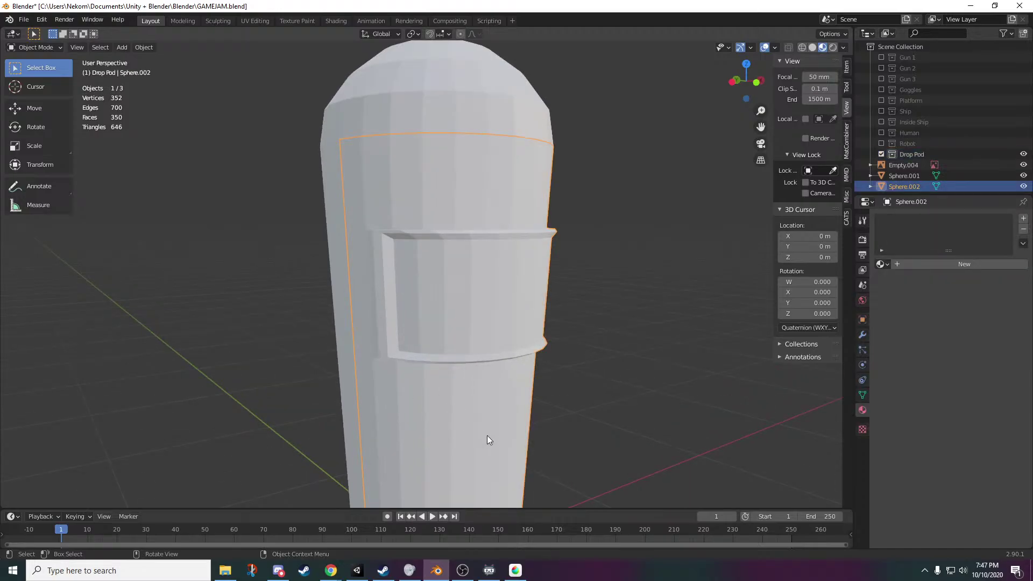
scroll(544, 358, "down", 2)
- Create a new material on the shell panel and remove its material slot again
left_click(906, 267)
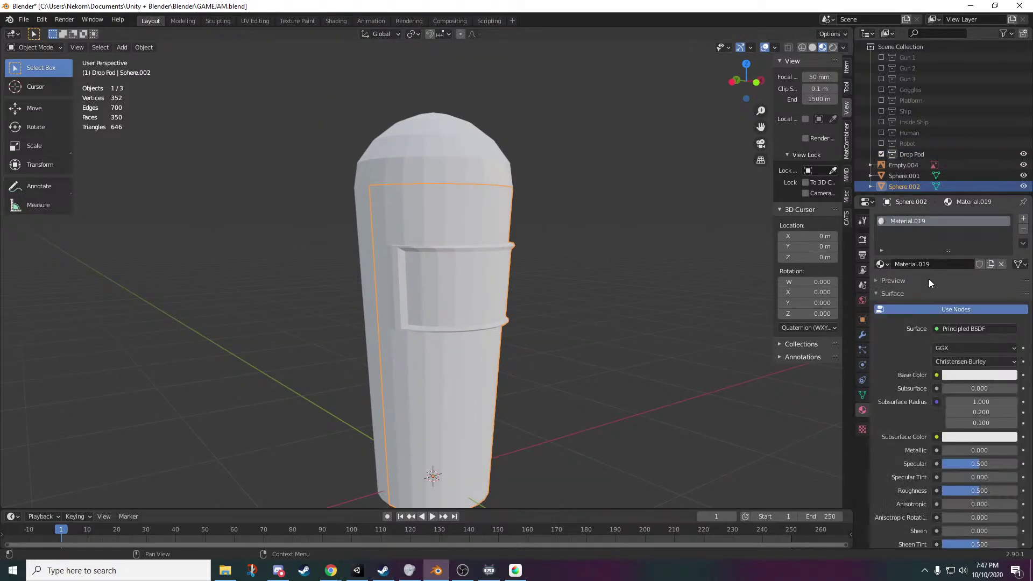
left_click(890, 264)
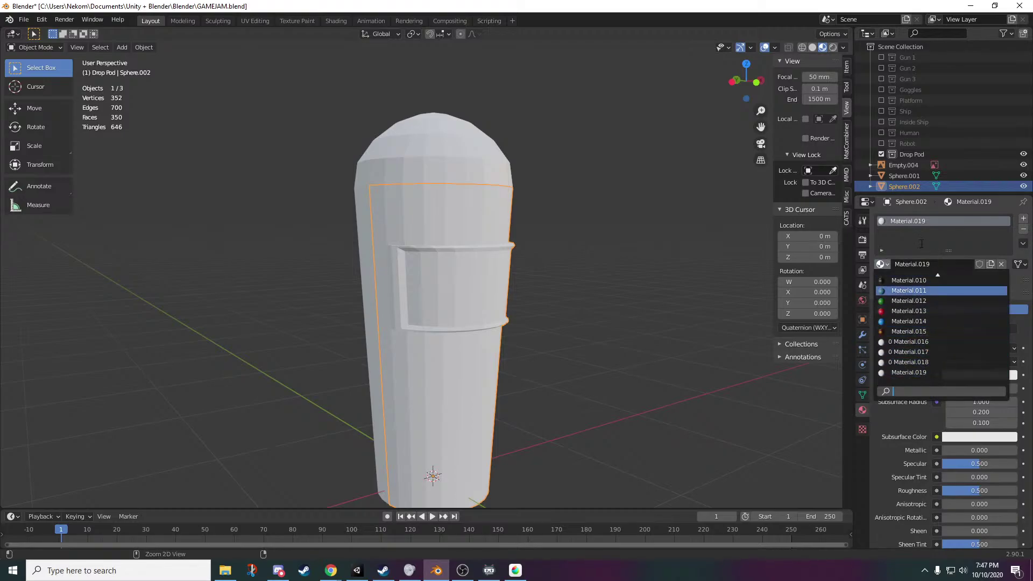
left_click(905, 237)
left_click(1023, 229)
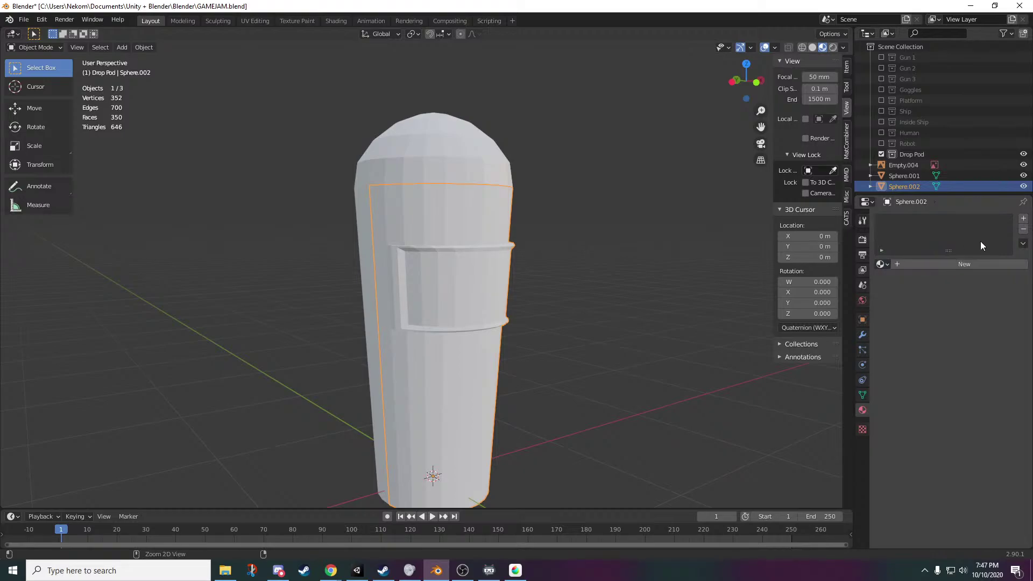
- Add a material slot to the shell panel and assign the existing red Material.002 to it
left_click(1024, 219)
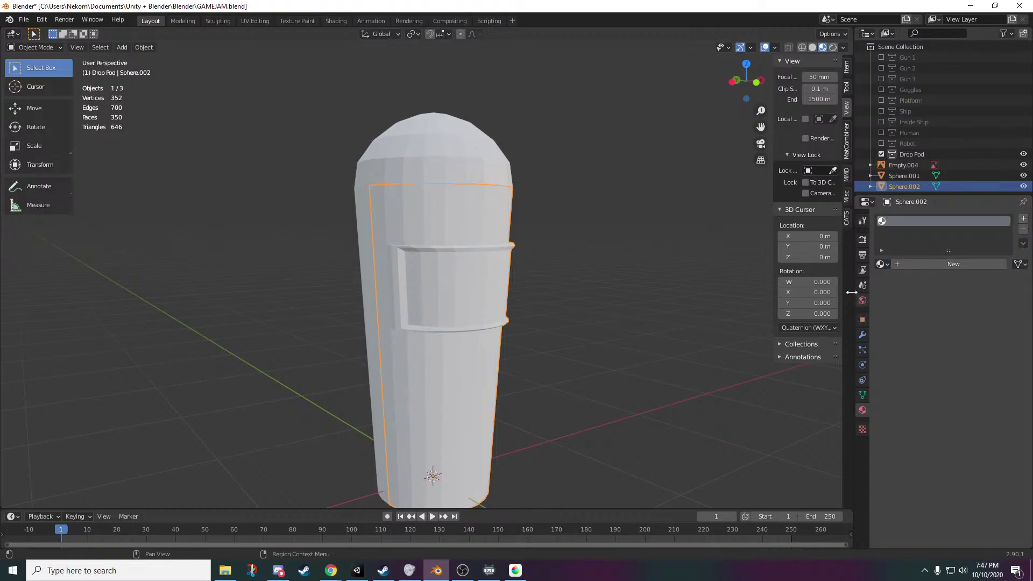
left_click(887, 263)
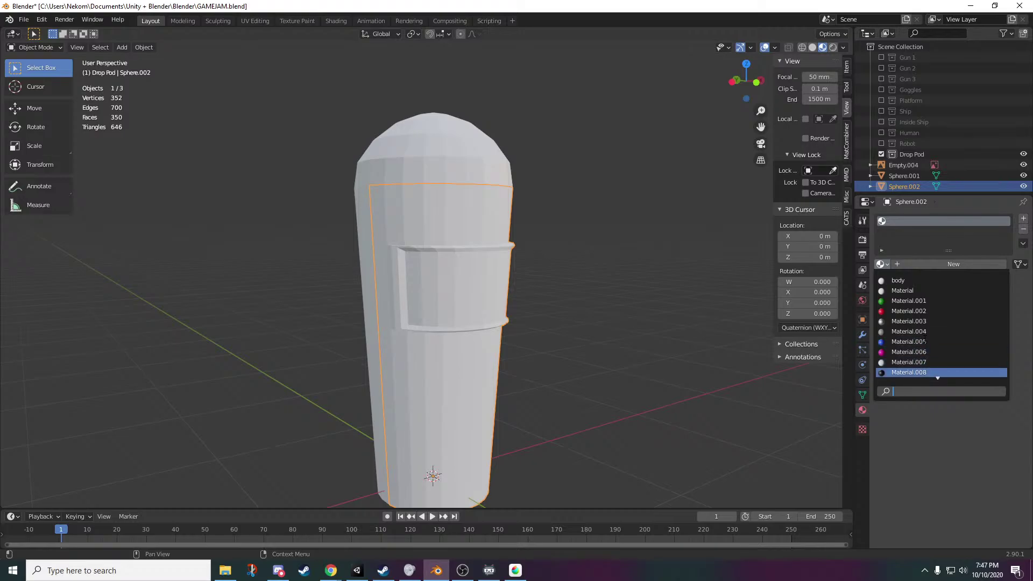
scroll(928, 342, "up", 11)
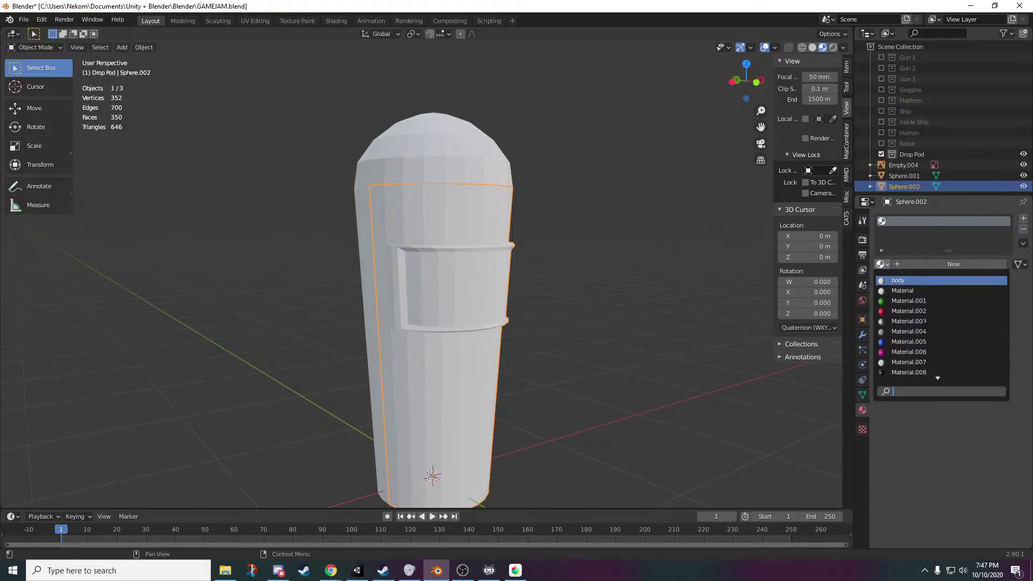
left_click(916, 310)
middle_click_drag(635, 355, 589, 362)
scroll(589, 361, "up", 4)
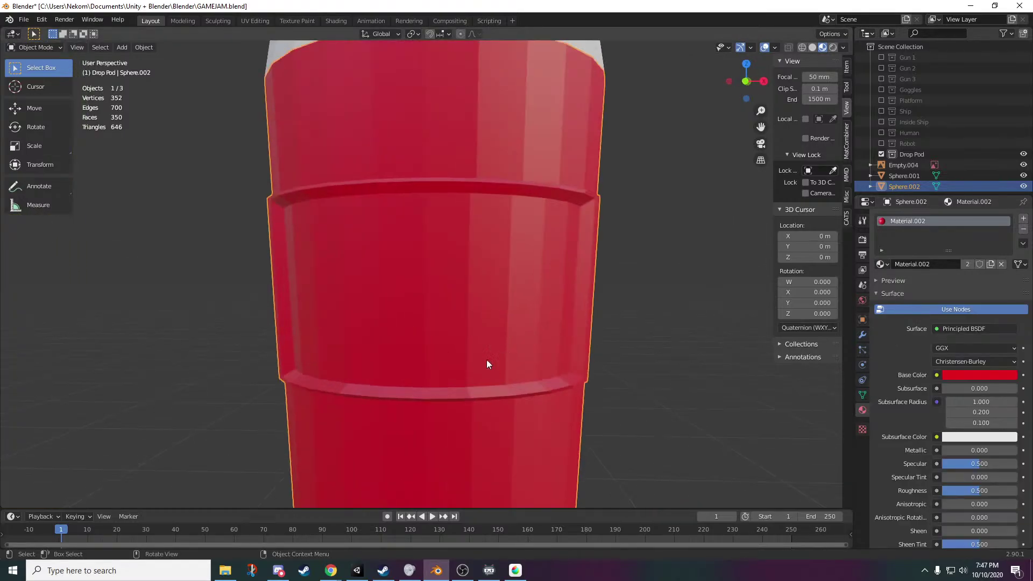
left_click(486, 364)
key("Tab")
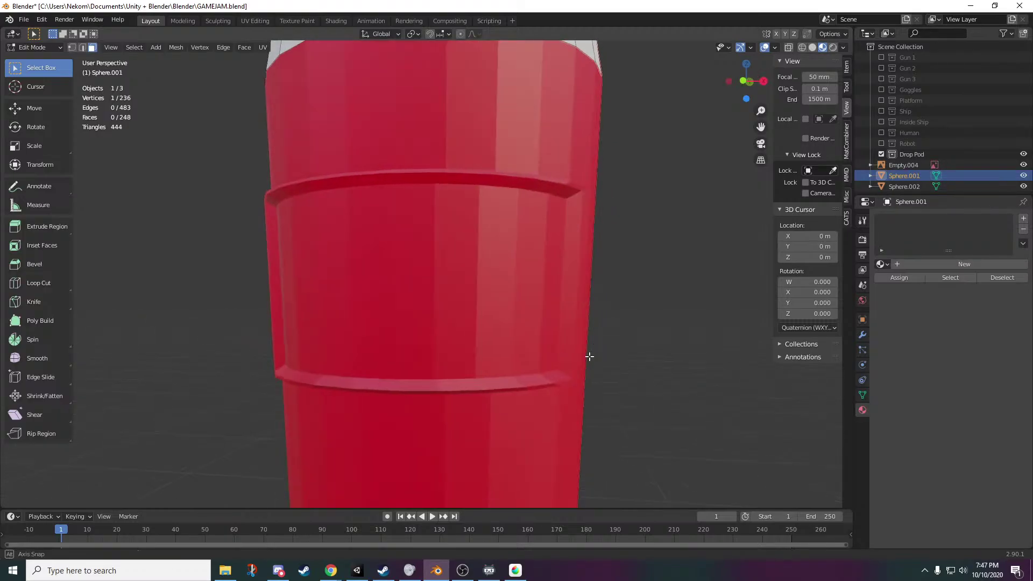
middle_click_drag(590, 356, 554, 347)
left_click(473, 335)
middle_click_drag(474, 337, 621, 380)
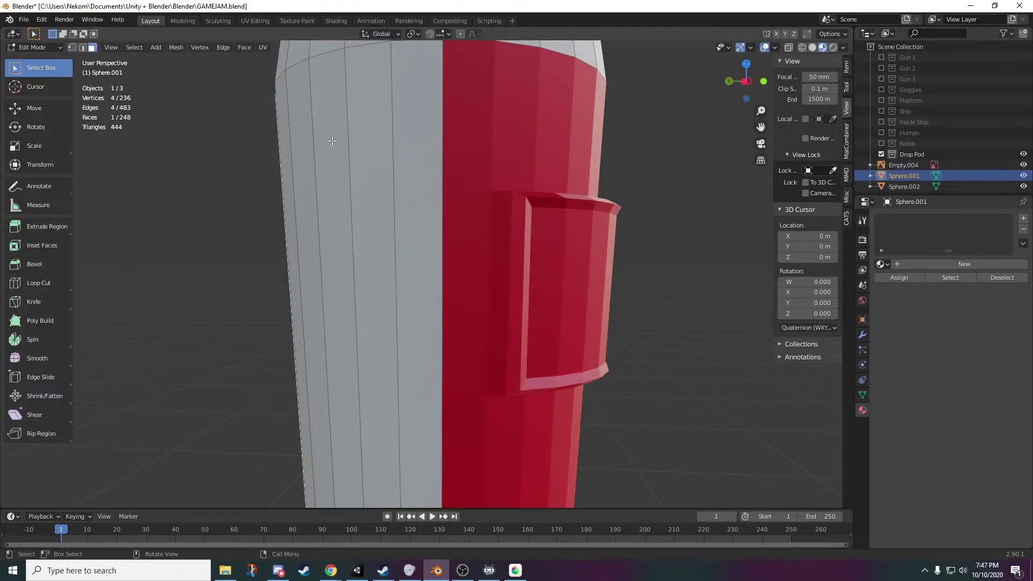
key("Tab")
key("Tab")
key("Tab")
- Edit the shell panel's mesh and select the window frame's outer side face and the first three adjoining upper rim faces
left_click(509, 427)
key("Tab")
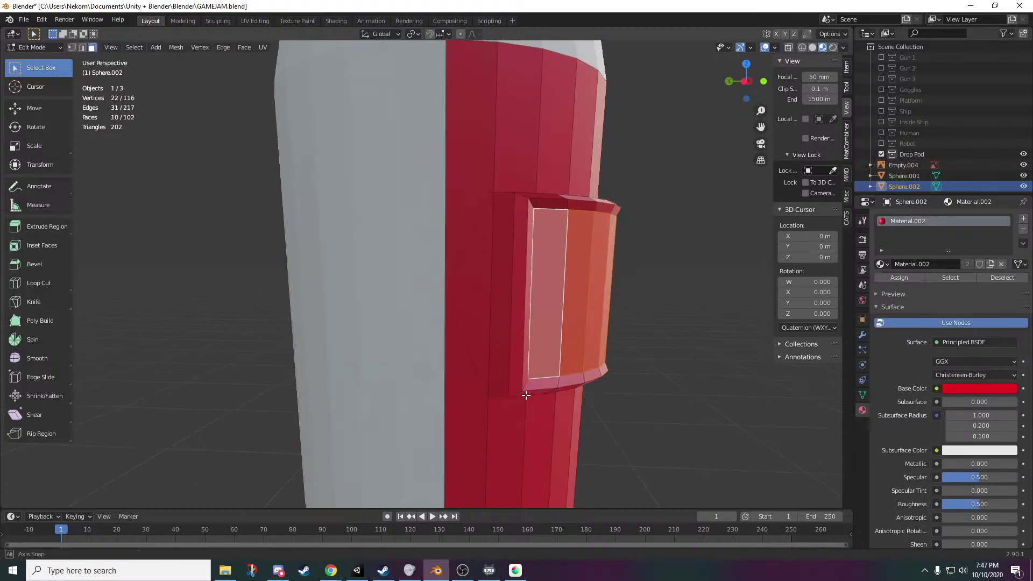
middle_click_drag(511, 297, 419, 350)
left_click(542, 298)
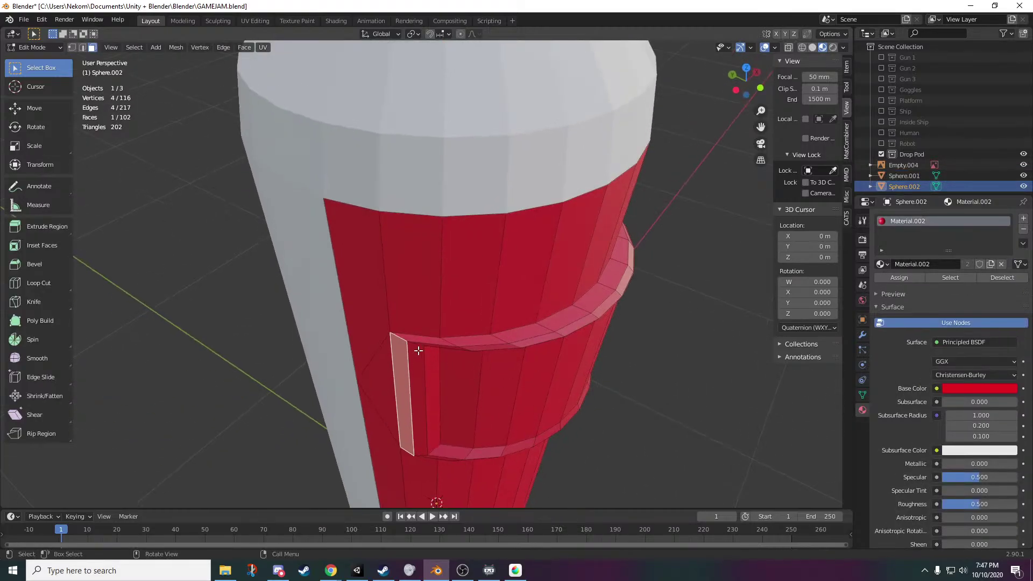
left_click(420, 339, "shift")
left_click(470, 343, "shift")
left_click(523, 338, "shift")
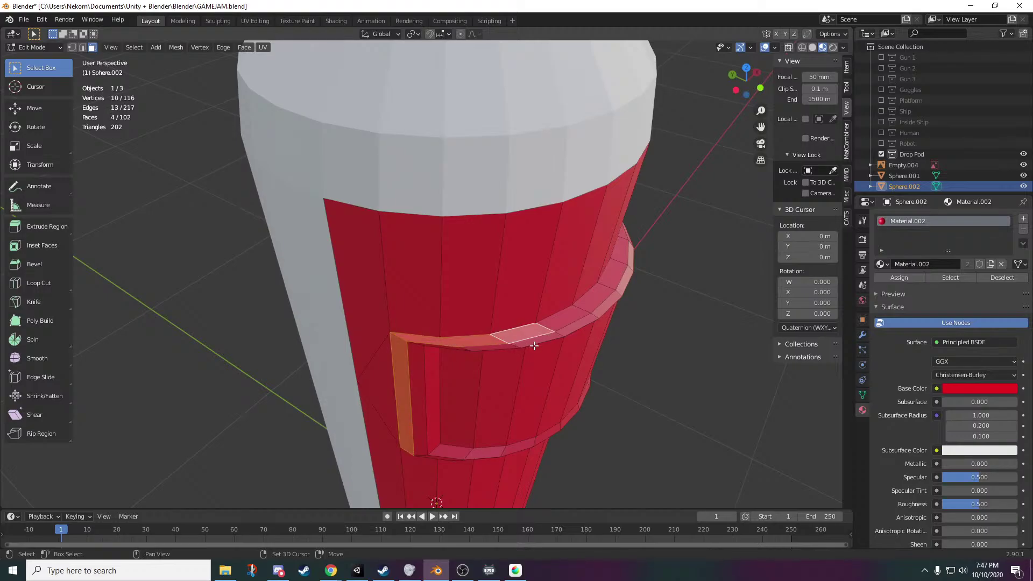
middle_click_drag(535, 358, 551, 342)
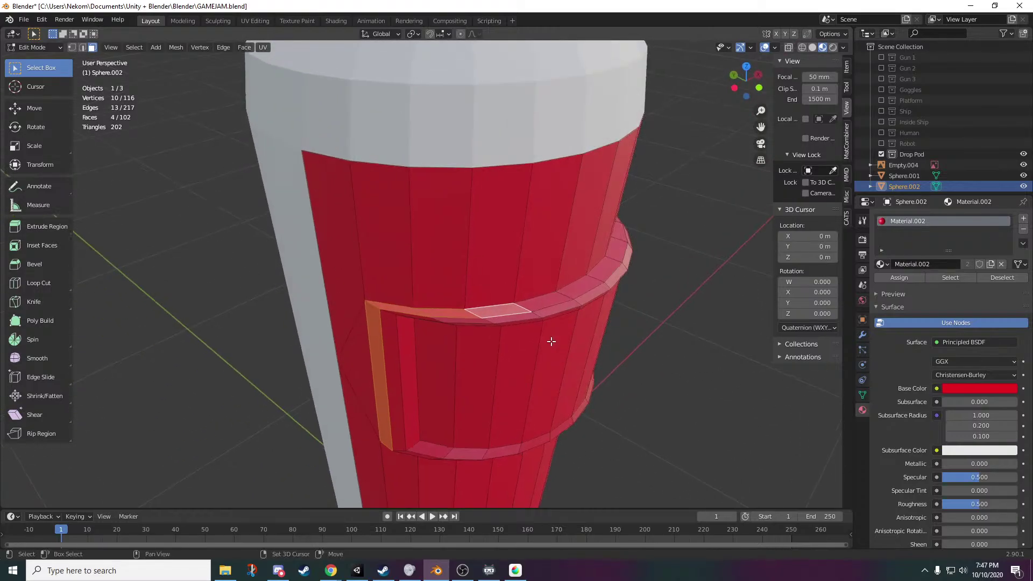
left_click(559, 332)
key("ctrl+z")
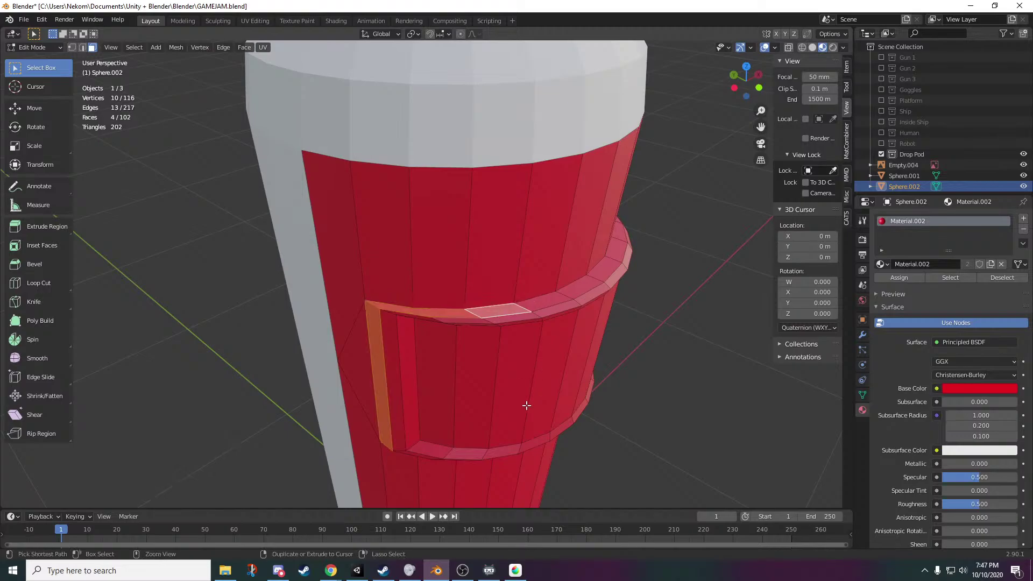
- Extend the face selection over the window frame's front and inner side faces and the adjoining upper rim faces
left_click(392, 332, "shift")
left_click(413, 315, "shift")
middle_click_drag(455, 372, 368, 332)
left_click(337, 306, "shift")
left_click(362, 218, "shift")
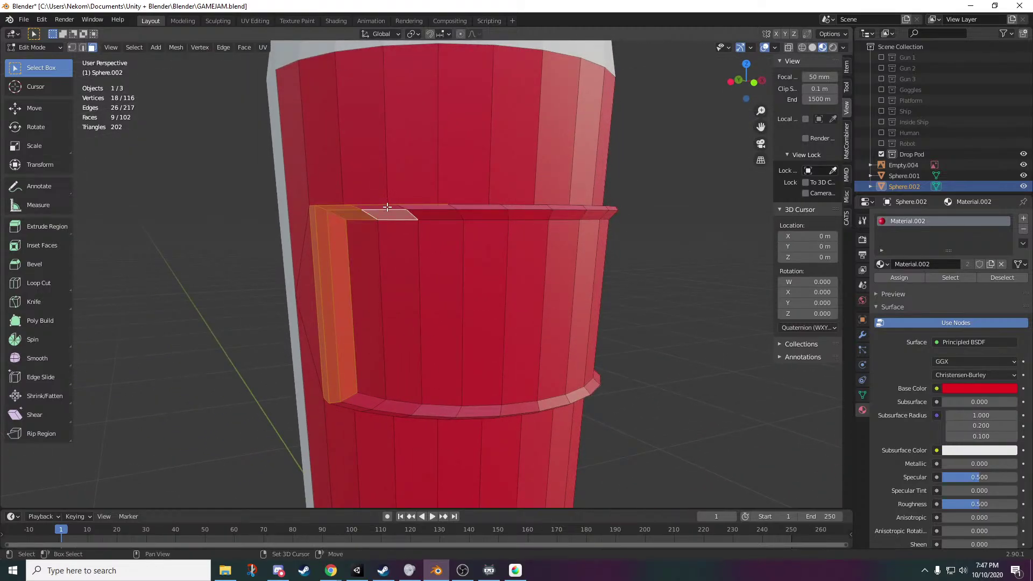
left_click_drag(449, 207, 427, 222, "shift")
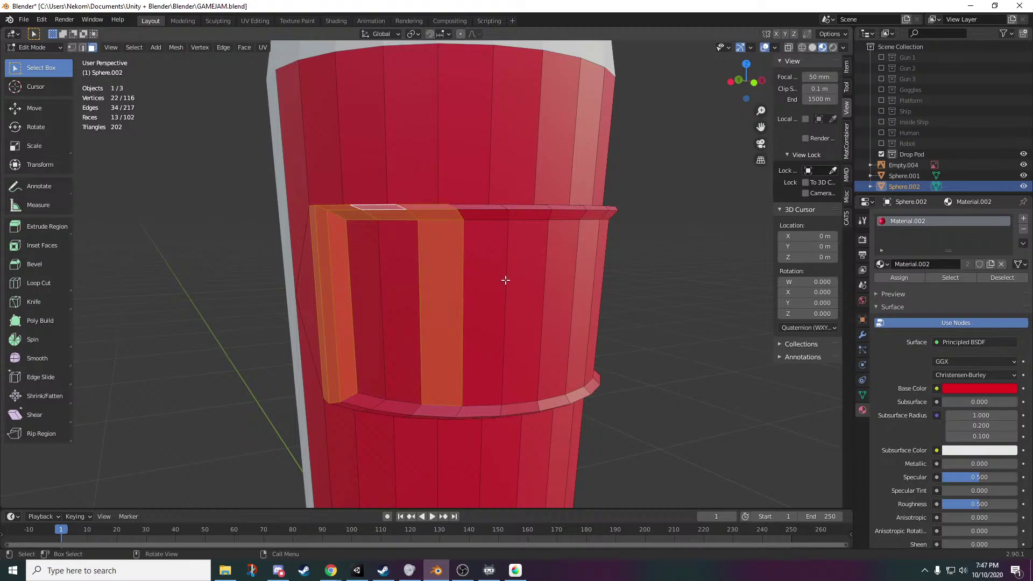
- Extend the face selection across the window pane and along the upper rim to the frame's opposite end, excluding the panel wall above
scroll(505, 280, "down", 2)
middle_click_drag(497, 319, 478, 347)
left_click_drag(496, 283, 395, 343, "shift")
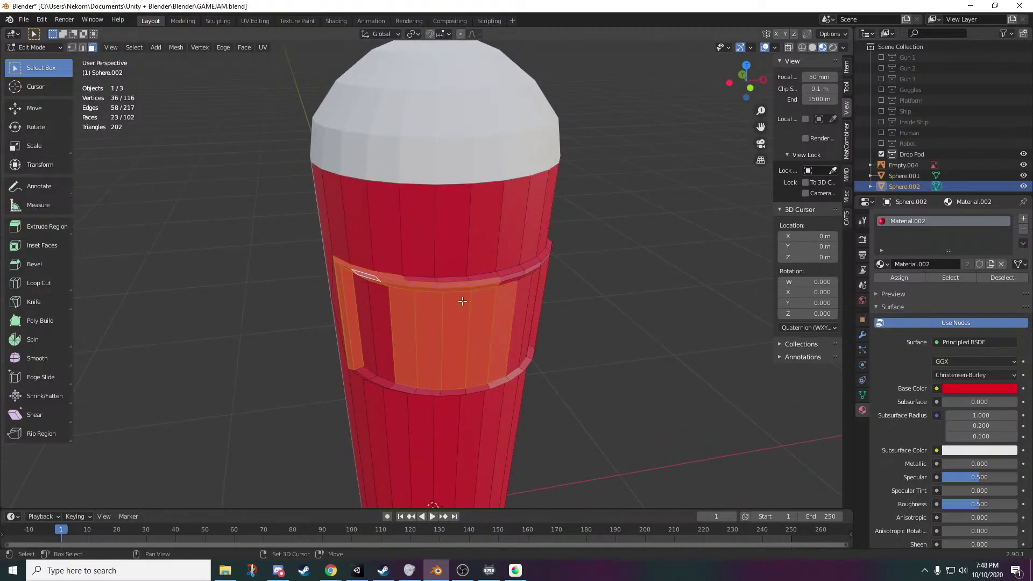
middle_click_drag(450, 311, 432, 297)
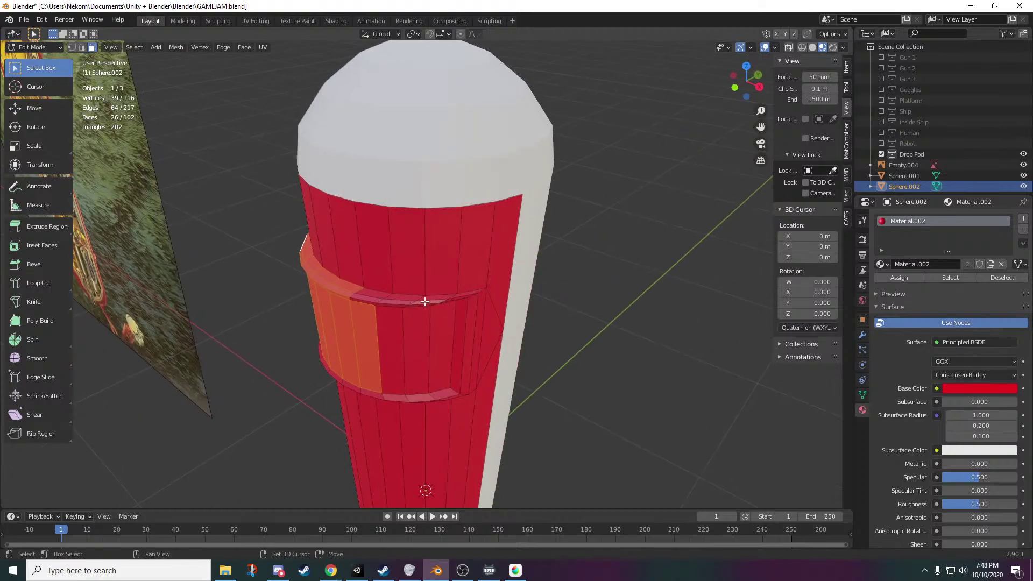
left_click_drag(432, 297, 347, 325, "shift")
middle_click_drag(472, 300, 451, 302)
scroll(450, 323, "up", 4)
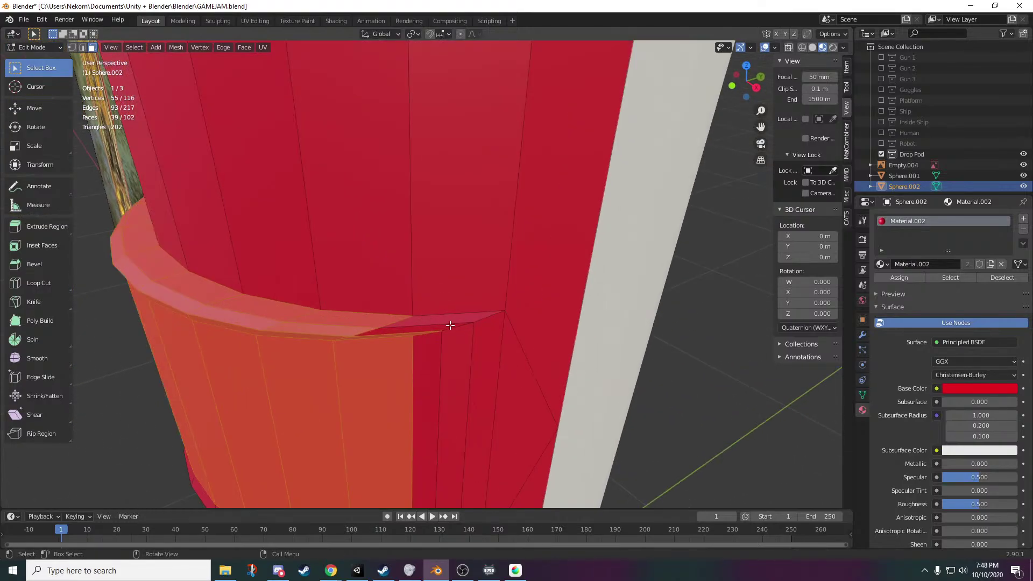
left_click_drag(482, 312, 416, 390, "shift")
left_click_drag(451, 286, 345, 264, "ctrl")
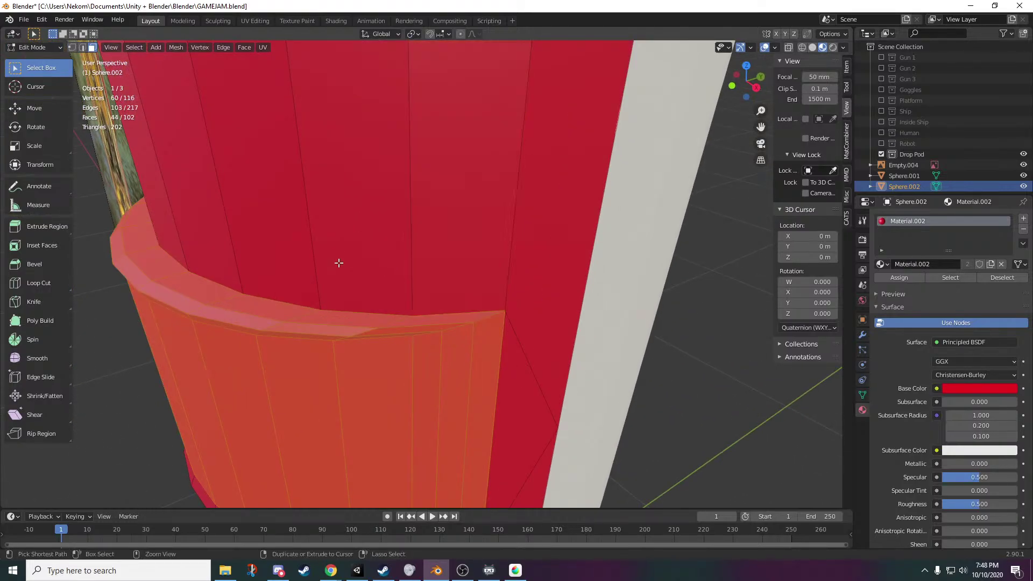
- Add the window frame's lower rim faces, including the underside, to the selection from one end to the other
scroll(356, 350, "down", 4)
middle_click_drag(366, 392, 383, 338)
middle_click_drag(472, 396, 463, 371)
scroll(470, 380, "up", 5)
middle_click_drag(478, 397, 474, 281)
left_click_drag(356, 309, 330, 311, "shift")
middle_click_drag(272, 310, 311, 311)
left_click_drag(610, 254, 342, 300, "shift")
middle_click_drag(276, 325, 330, 318)
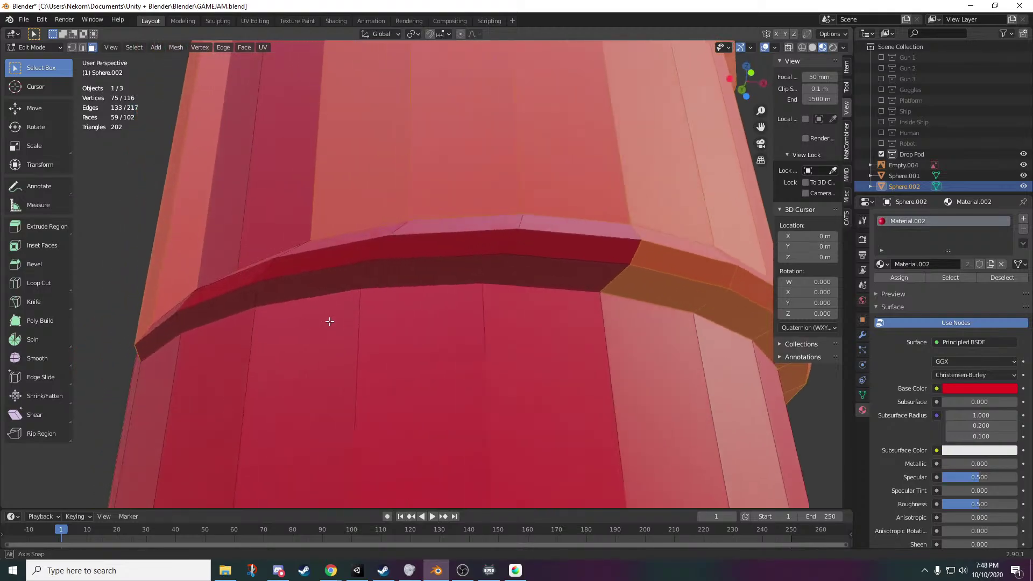
left_click_drag(602, 204, 290, 267, "shift")
middle_click_drag(294, 269, 599, 293)
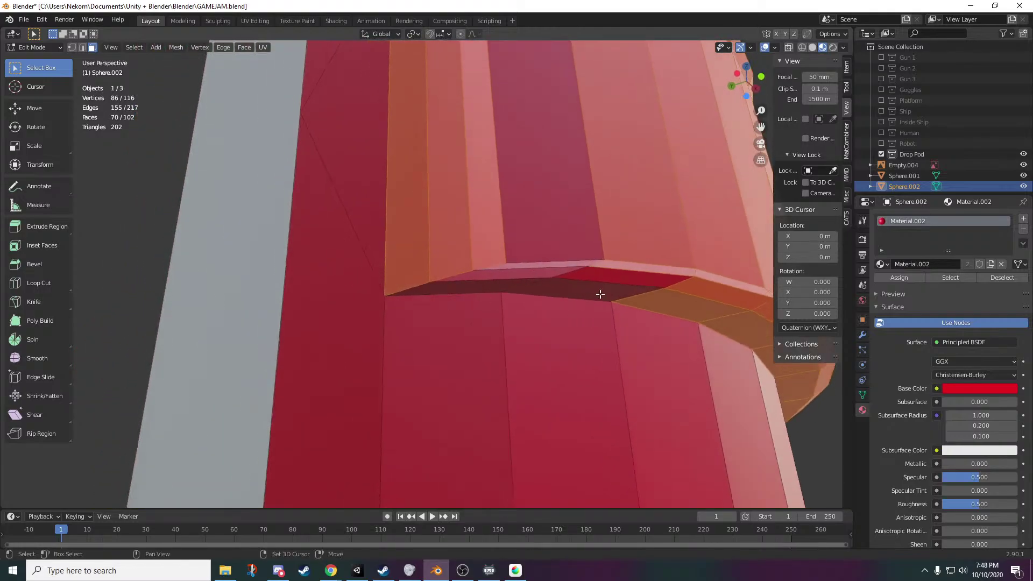
left_click_drag(658, 243, 492, 288, "shift")
- Deselect the window pane faces inside the frame so that only the frame's faces are selected
scroll(494, 289, "down", 4)
middle_click_drag(547, 311, 425, 316)
left_click_drag(462, 251, 293, 288, "ctrl")
middle_click_drag(293, 289, 443, 295)
left_click_drag(534, 273, 386, 305, "ctrl")
middle_click_drag(496, 318, 541, 378)
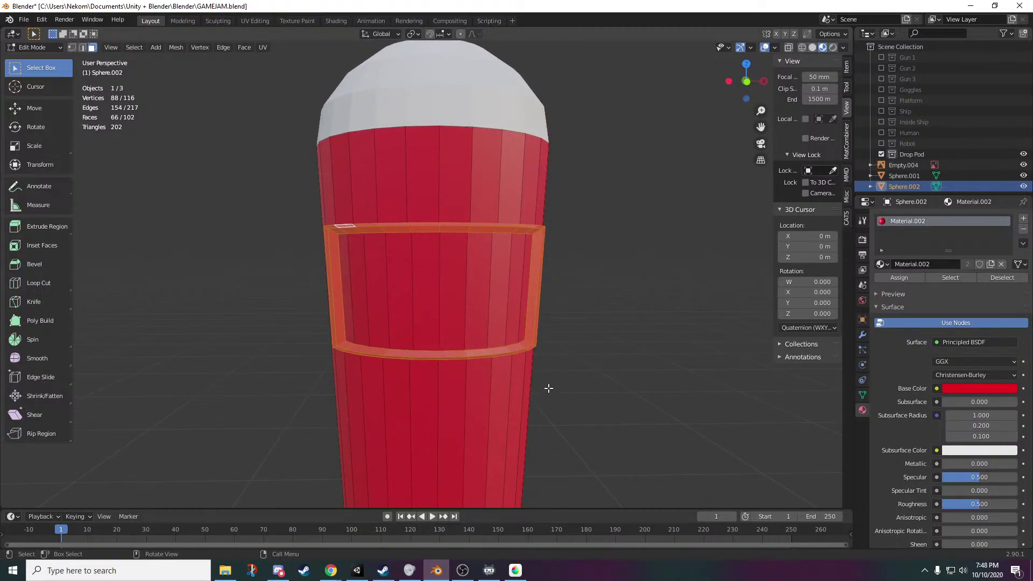
middle_click_drag(471, 426, 494, 378)
right_click(464, 308)
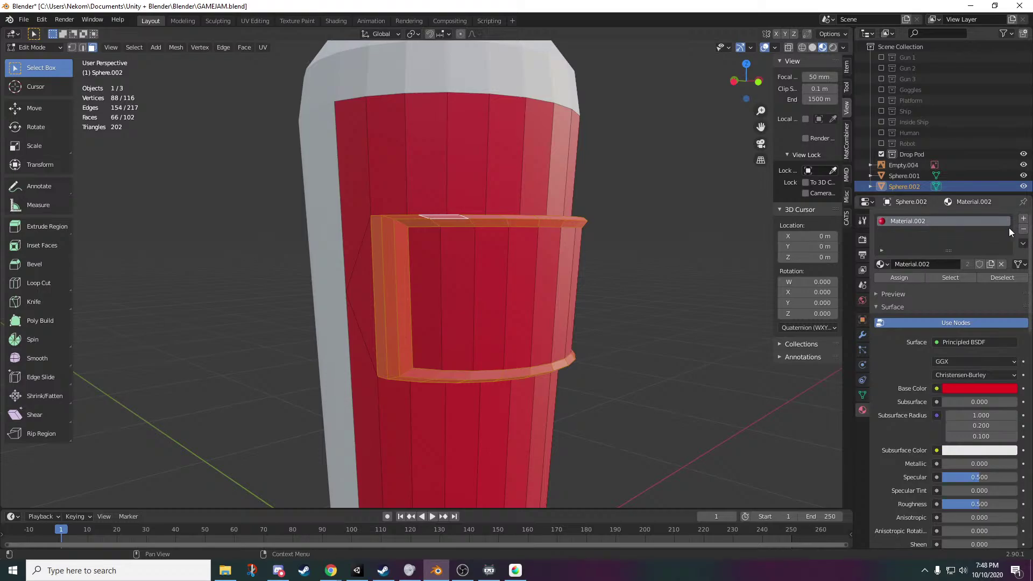
- Add a material slot with the existing Material.003, assign it to the window frame faces and return to object mode
left_click(1024, 219)
left_click(884, 286)
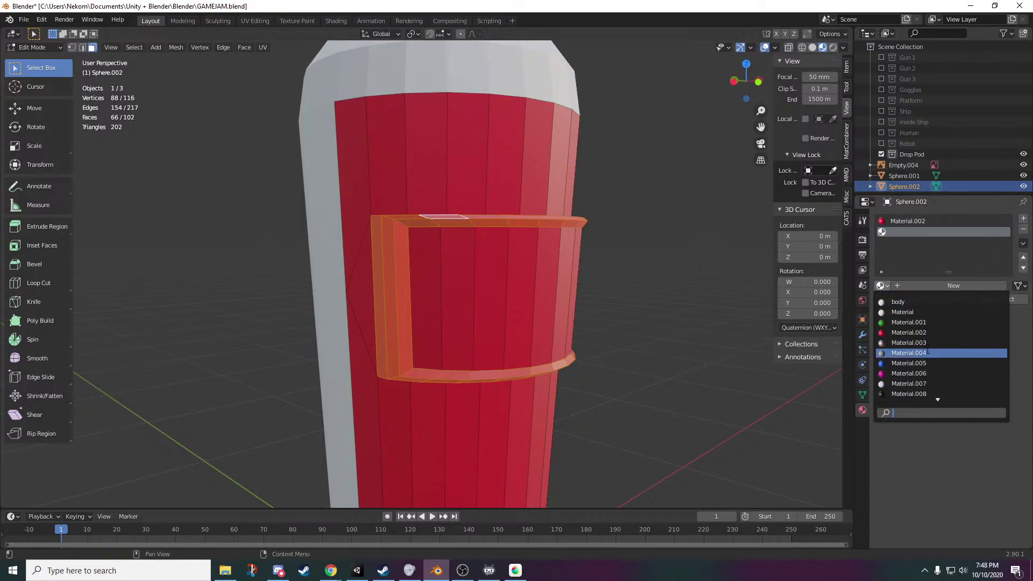
left_click(910, 341)
left_click(900, 299)
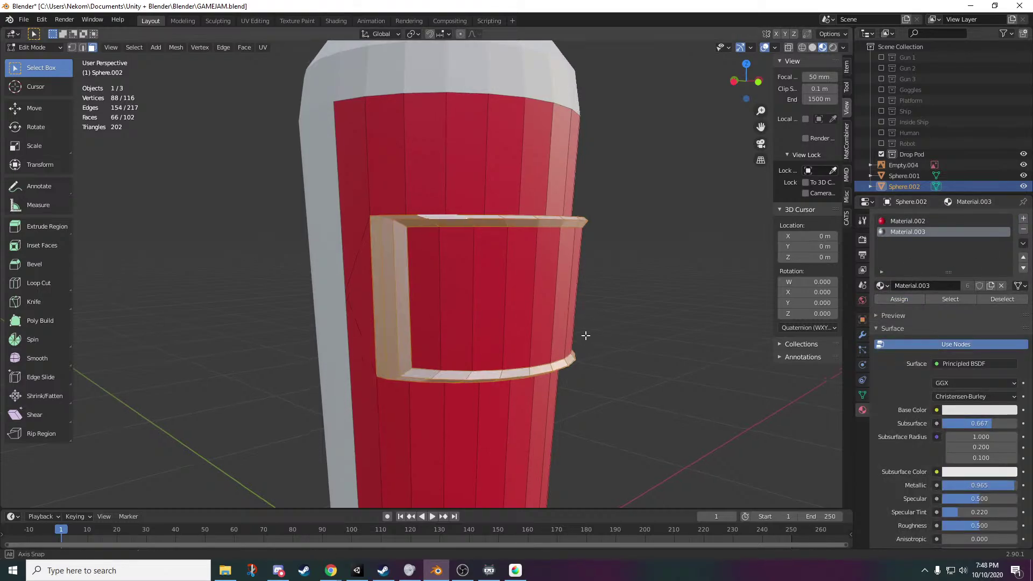
scroll(561, 344, "down", 5)
key("Tab")
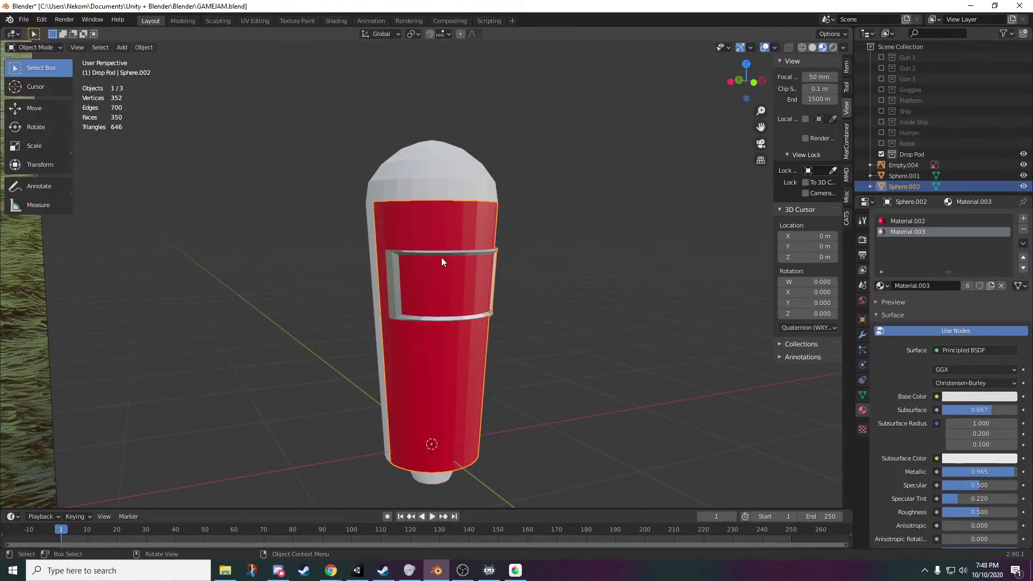
- Shade the red shell panel smooth
right_click(456, 231)
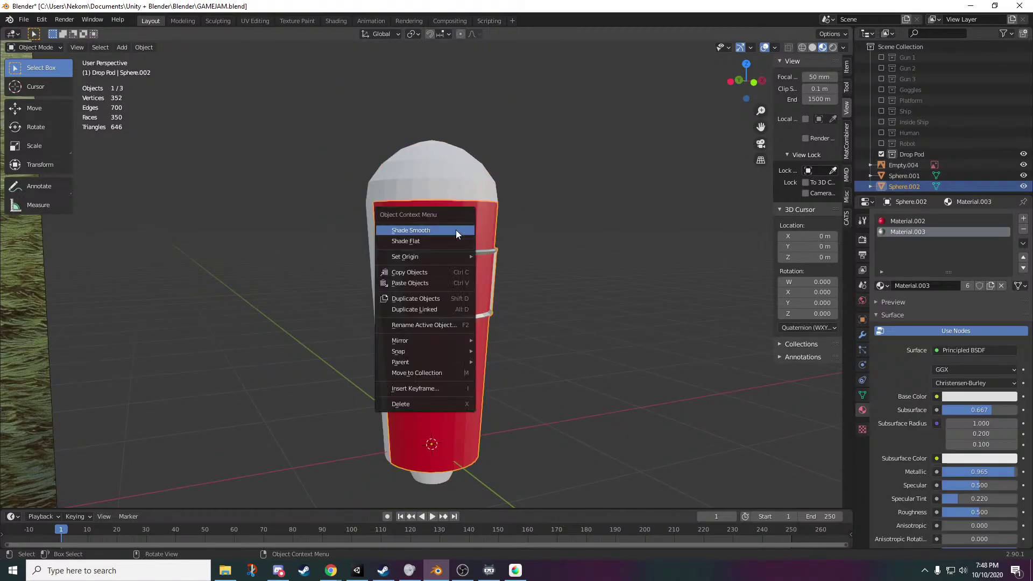
left_click(459, 232)
scroll(537, 363, "up", 4)
key("Tab")
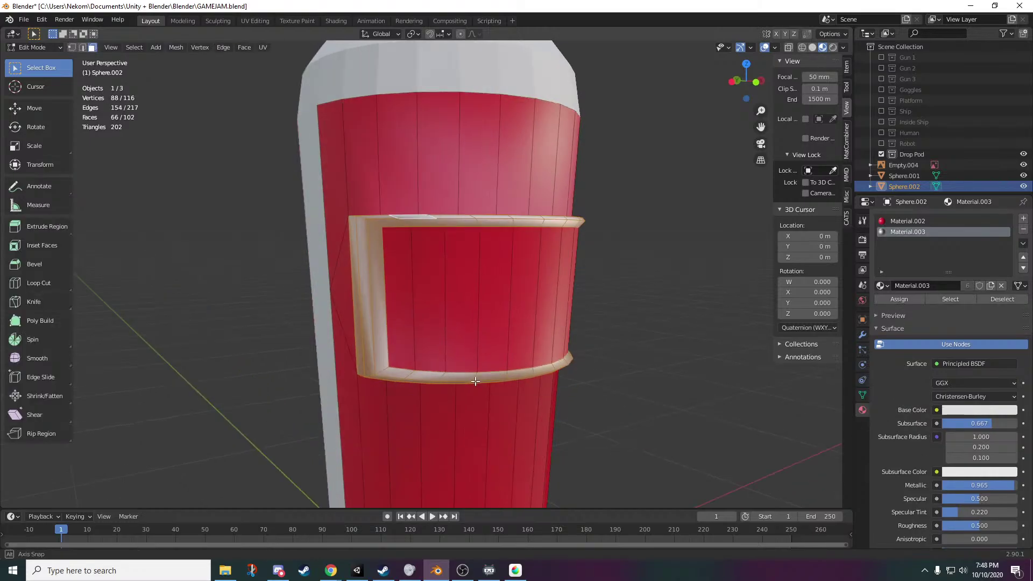
key("Tab")
- Shade the white pod body smooth and clear the selection
left_click(693, 407)
mouse_move(694, 407)
middle_mouse_down()
mouse_move(611, 366)
mouse_move(485, 373)
mouse_move(705, 384)
mouse_move(473, 385)
mouse_move(763, 416)
mouse_move(503, 290)
mouse_move(505, 327)
mouse_move(412, 329)
middle_mouse_up()
left_click(413, 330)
right_click(400, 295)
left_click(399, 297)
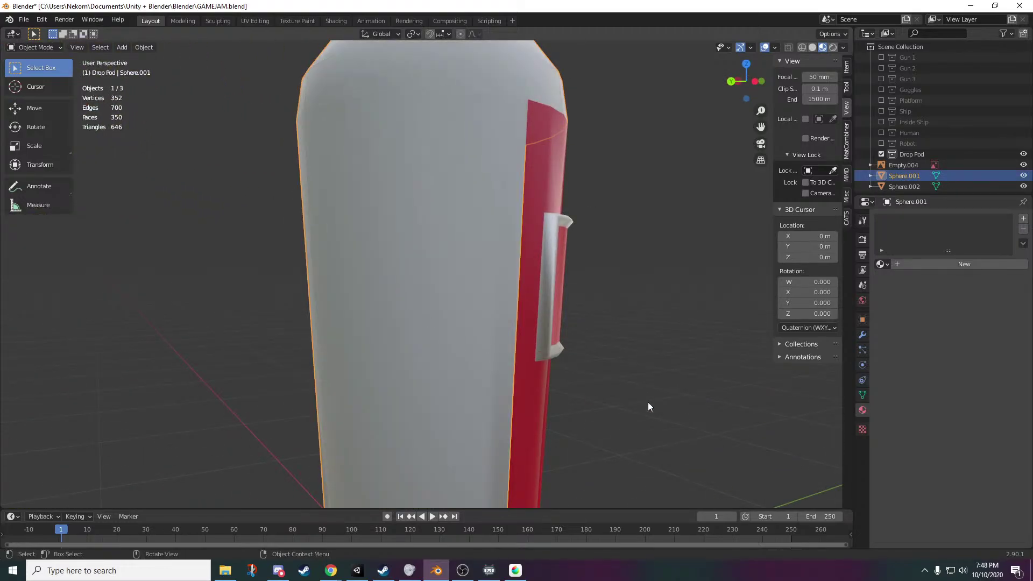
middle_click_drag(648, 402, 483, 396)
scroll(482, 396, "down", 6)
left_click(584, 423)
middle_click_drag(585, 423, 561, 397)
scroll(504, 396, "up", 3)
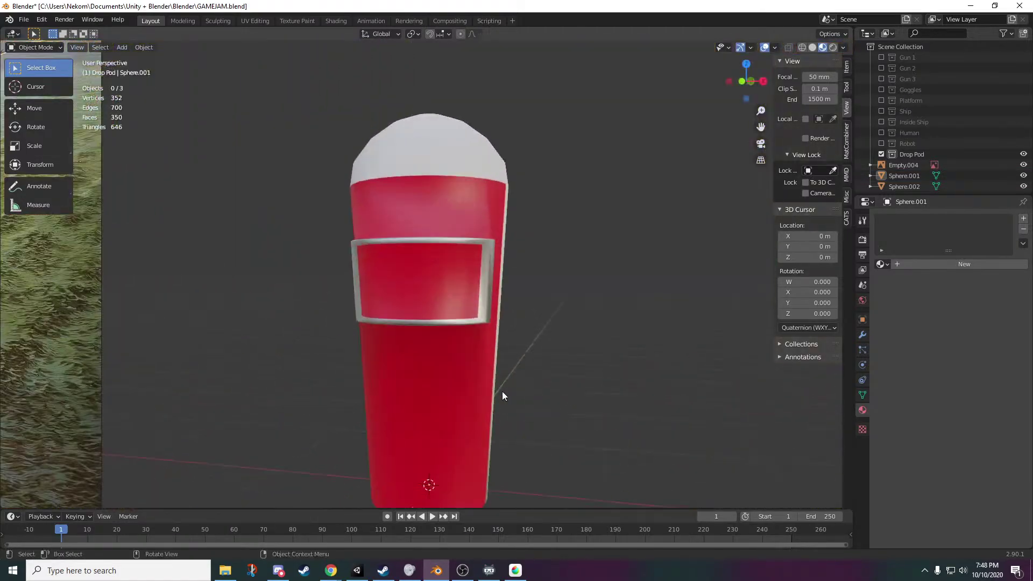
- Edit the shell panel's mesh and select all the window pane faces inside the frame
scroll(502, 392, "up", 4)
middle_click_drag(484, 411, 342, 287)
key("Tab")
key("Tab")
left_click(508, 390)
key("Tab")
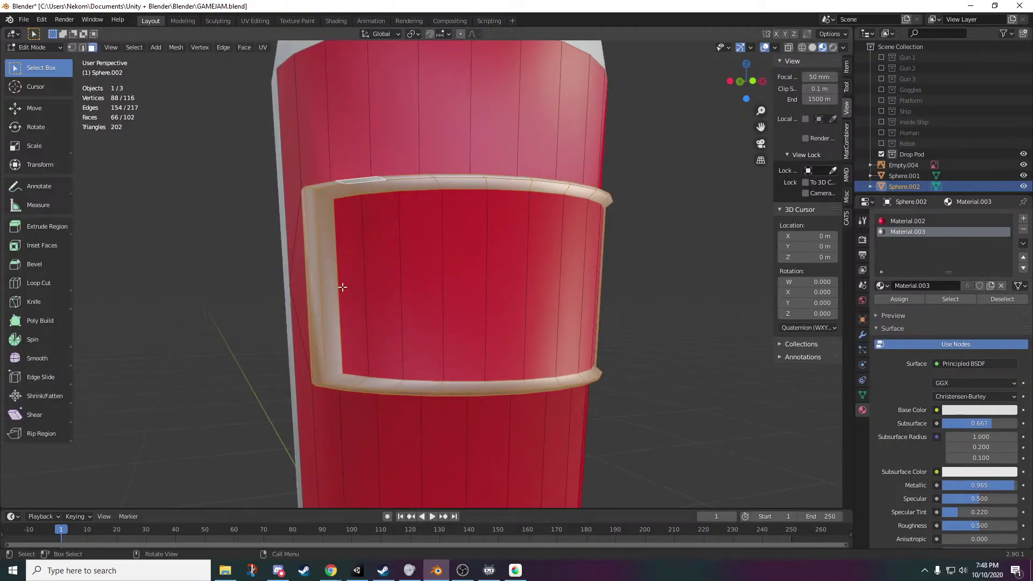
left_click_drag(356, 289, 467, 311)
middle_click_drag(467, 311, 379, 337)
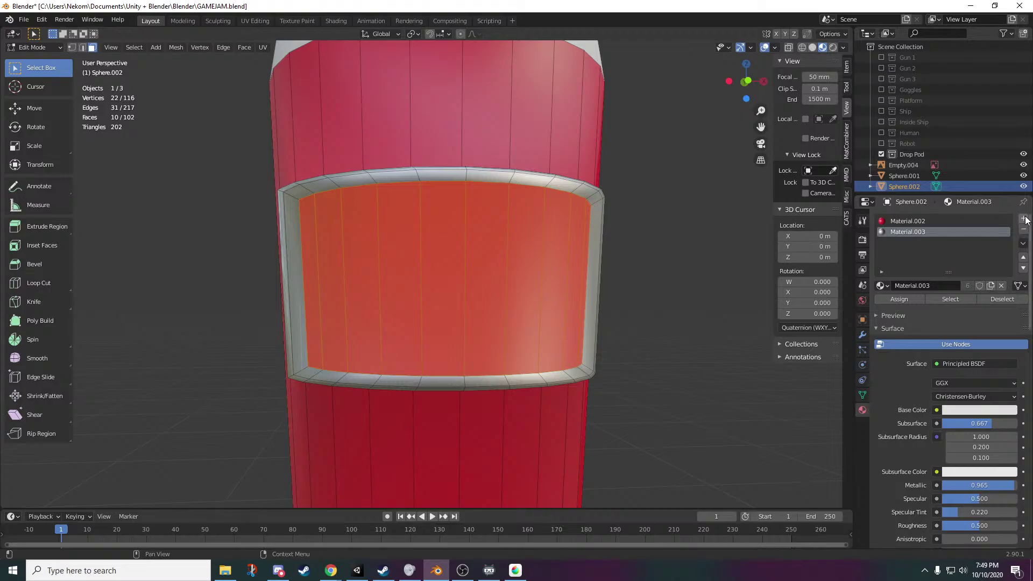
- Add a material slot with the existing blue Material.014, assign it to the window pane faces and return to object mode
left_click(1024, 219)
left_click(881, 286)
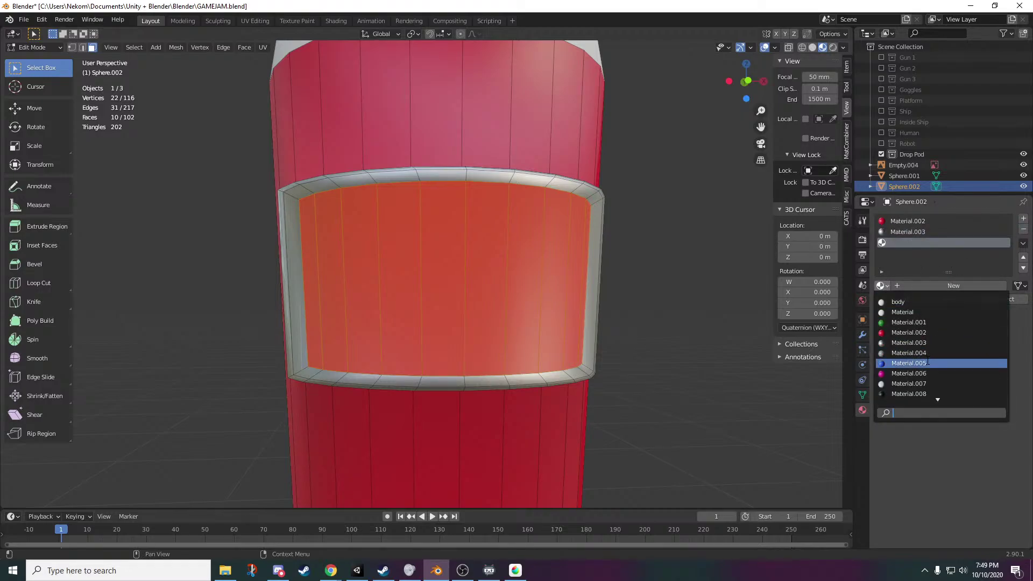
scroll(928, 361, "down", 3)
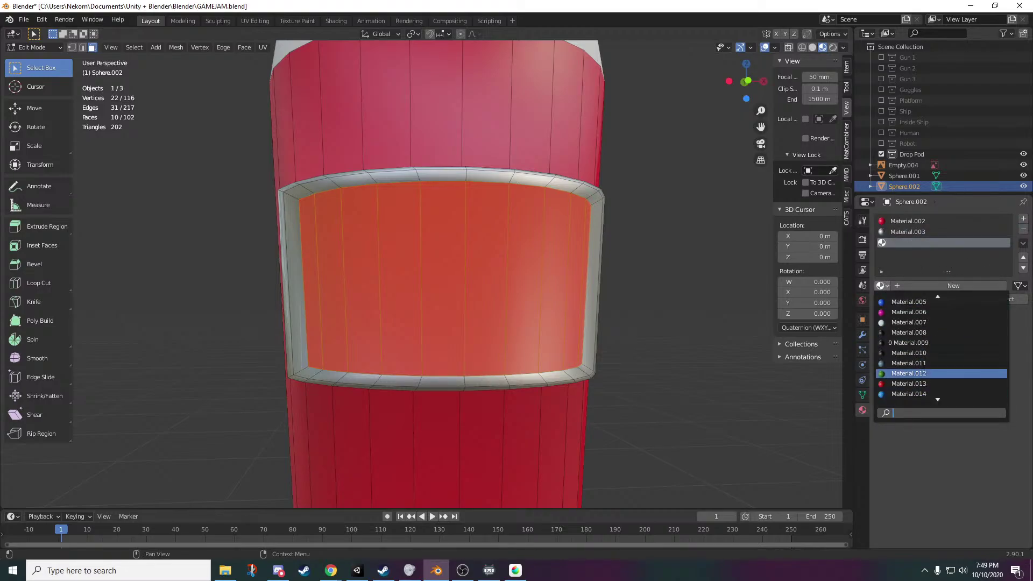
left_click(911, 393)
left_click(900, 299)
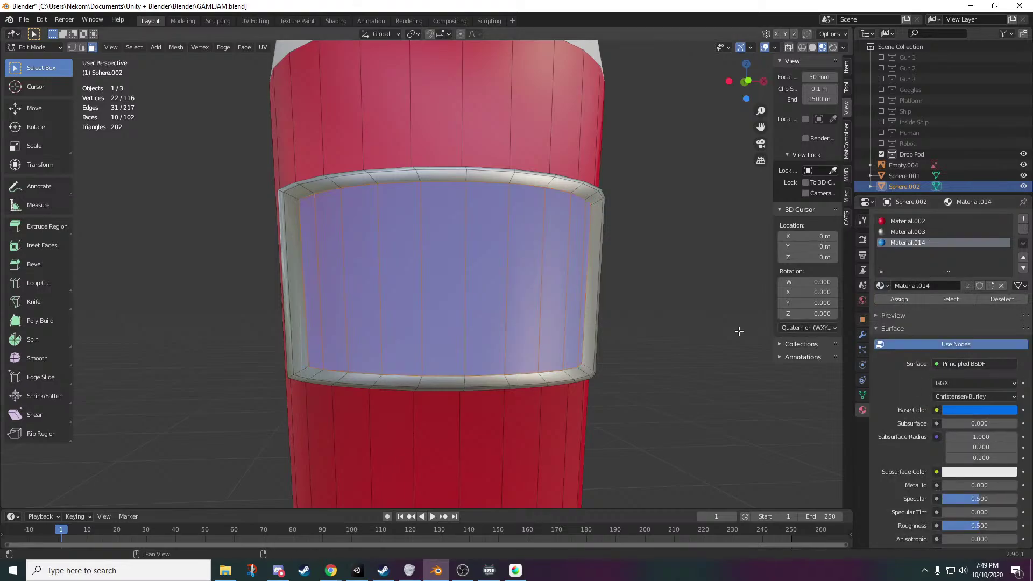
scroll(487, 369, "down", 6)
key("Tab")
- Examine the pod's shell panel, window frame and pane from several angles
middle_click_drag(518, 362, 470, 364)
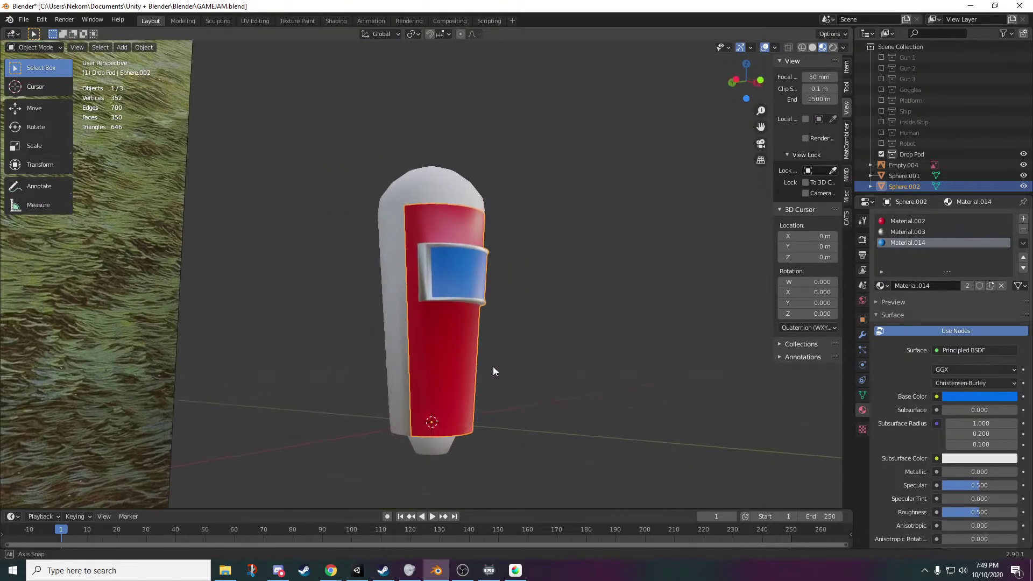
scroll(493, 367, "up", 4)
middle_click_drag(518, 386, 525, 413)
scroll(448, 428, "up", 2)
key("Tab")
scroll(484, 404, "down", 5)
key("Tab")
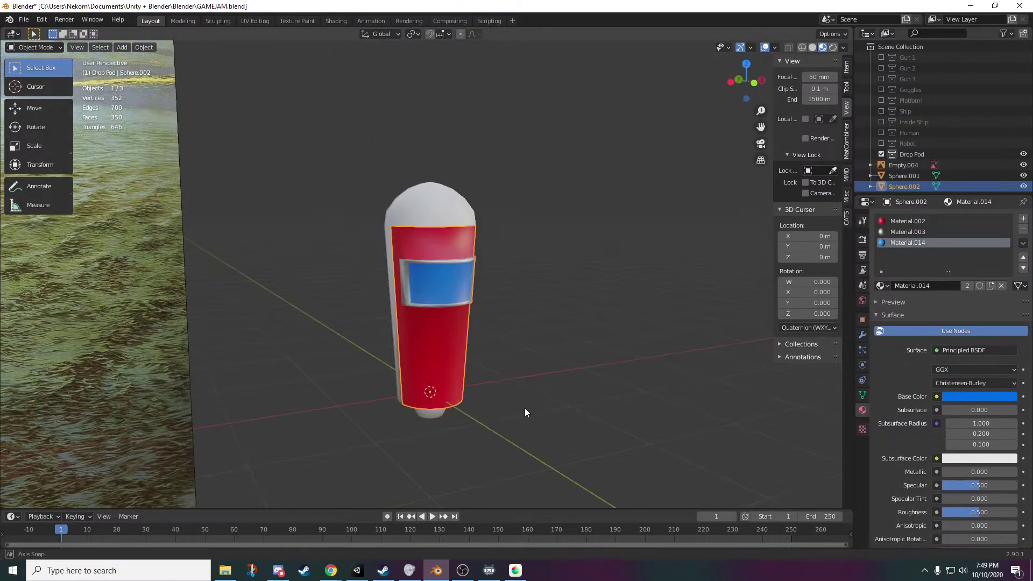
middle_click_drag(463, 313, 422, 342)
scroll(422, 343, "up", 3)
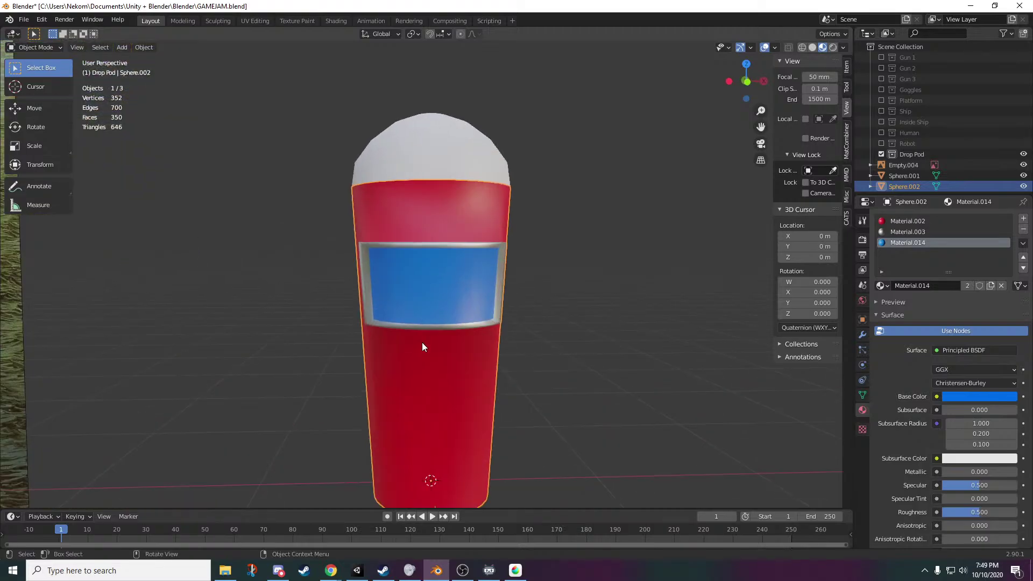
mouse_move(449, 435)
middle_mouse_down()
mouse_move(549, 429)
mouse_move(466, 429)
middle_mouse_up()
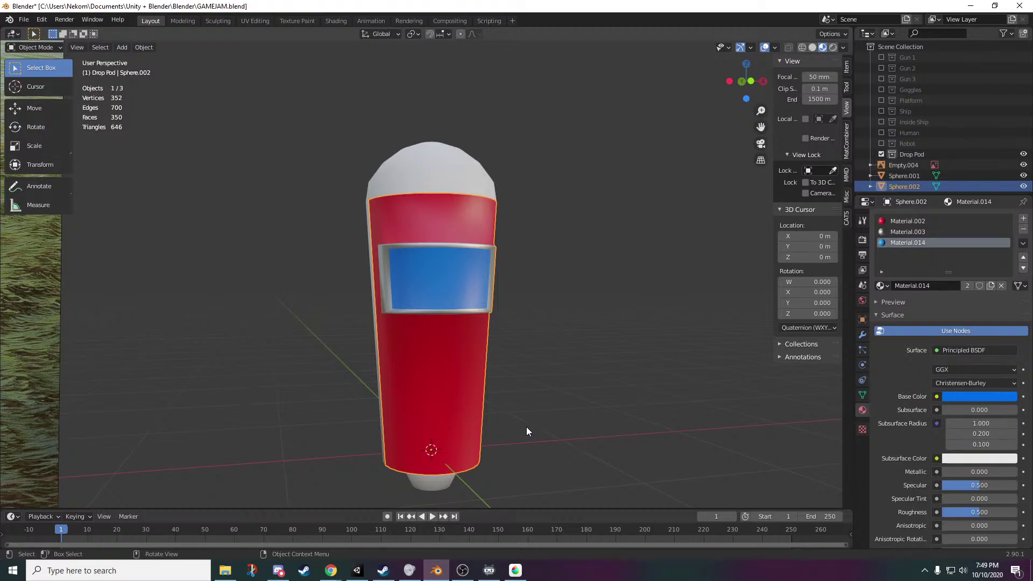
scroll(422, 370, "down", 1)
scroll(422, 370, "up", 3)
middle_click_drag(537, 373, 560, 389)
- Edit the shell panel's mesh and select the window frame's lower rim faces from one end to about the middle
key("Tab")
scroll(473, 397, "up", 5)
middle_click_drag(473, 397, 528, 370)
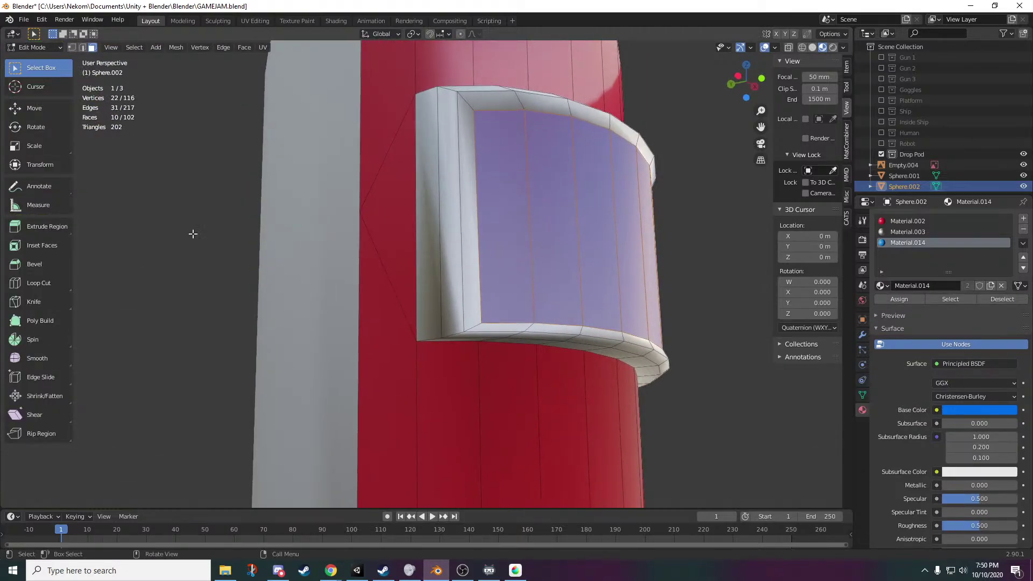
middle_click_drag(543, 407, 489, 332)
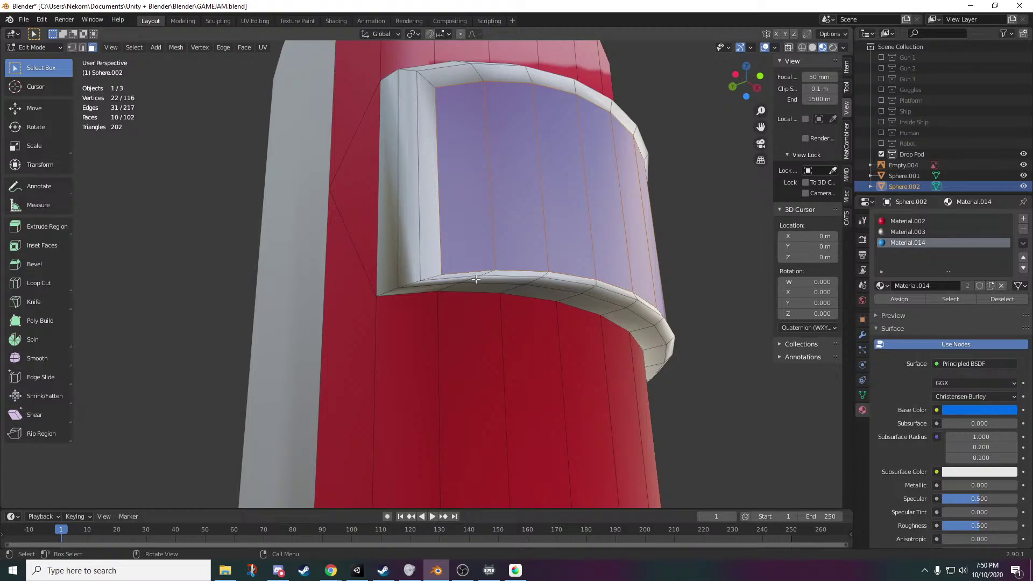
left_click_drag(451, 286, 450, 287)
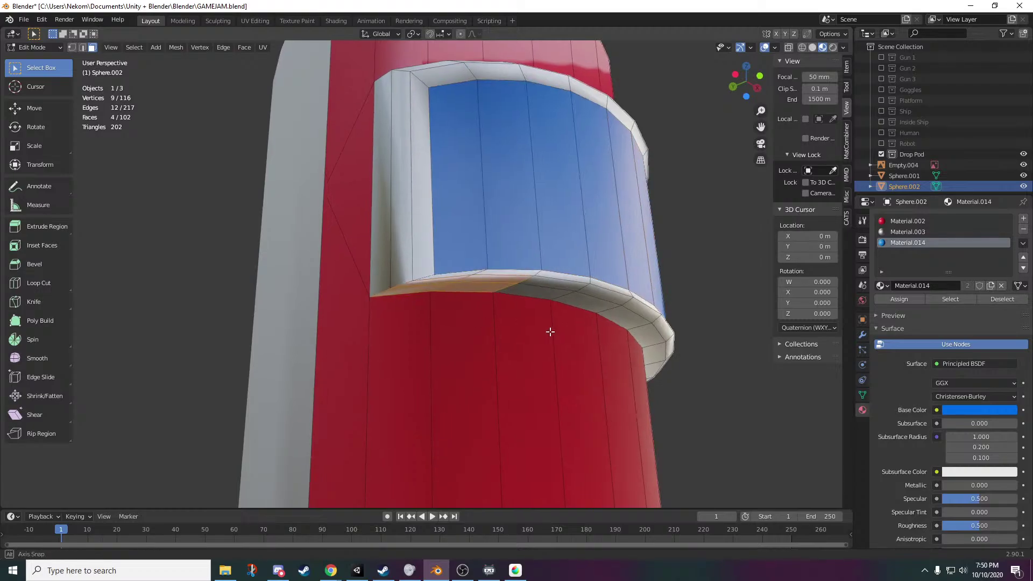
middle_click_drag(549, 330, 475, 286)
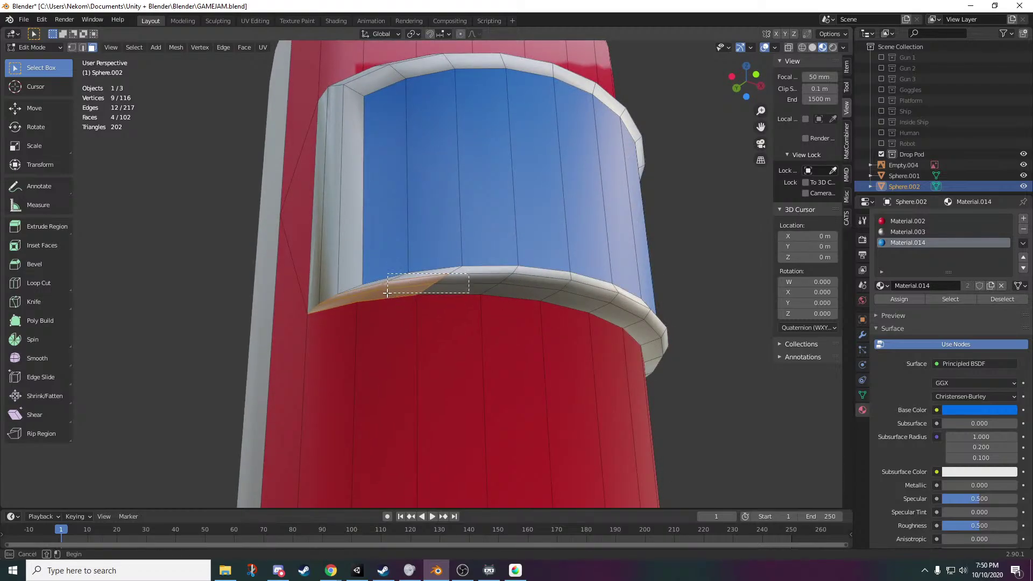
left_click_drag(387, 294, 386, 294, "shift")
middle_click_drag(486, 305, 423, 263)
left_click(374, 221, "shift")
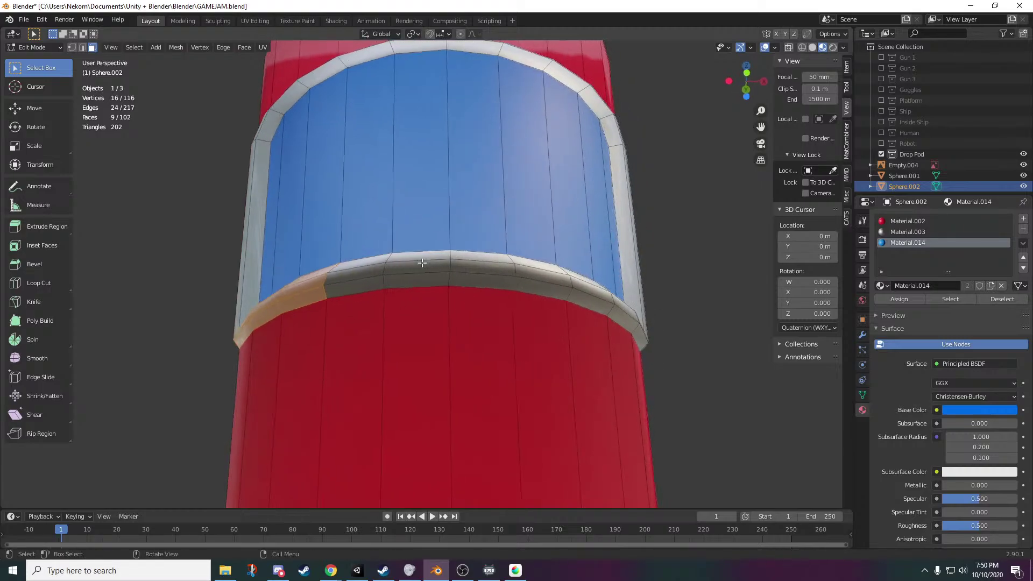
left_click_drag(417, 258, 372, 283, "shift")
- Extend the selection over the remaining lower rim faces to the window frame's other end
middle_click_drag(409, 269, 476, 253)
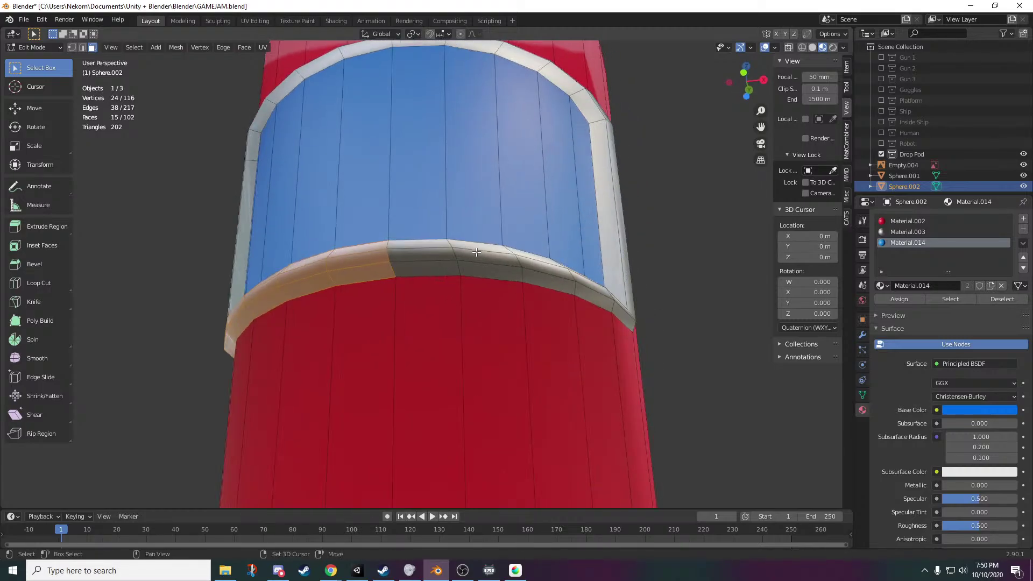
left_click_drag(438, 260, 438, 260, "shift")
left_click(438, 267, "shift")
left_click(485, 271, "shift")
middle_click_drag(487, 285, 438, 300)
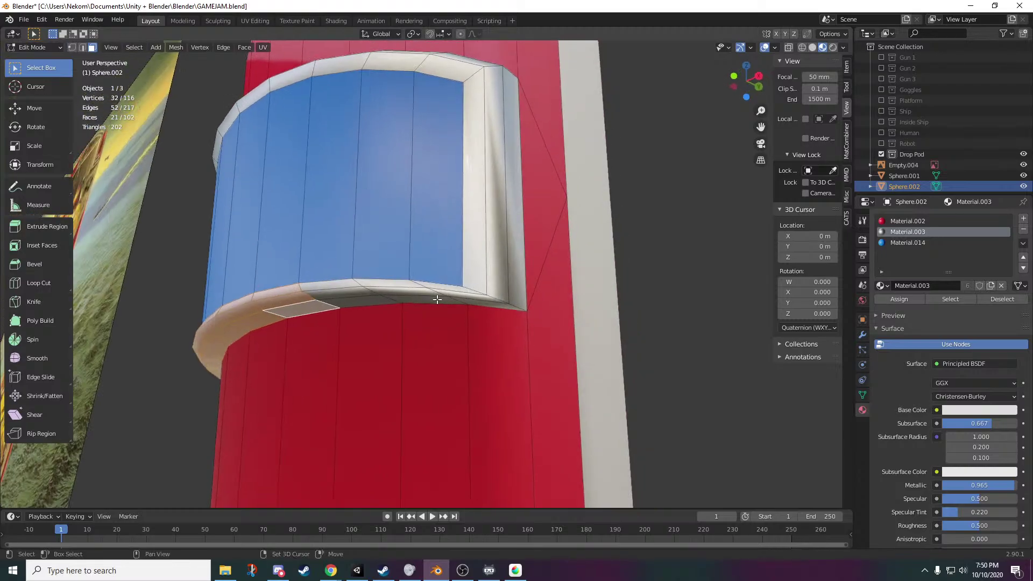
left_click_drag(334, 295, 331, 296, "shift")
middle_click_drag(494, 300, 509, 299)
left_click(512, 299, "shift")
scroll(434, 314, "down", 4)
mouse_move(433, 313)
middle_mouse_down()
mouse_move(425, 339)
mouse_move(430, 329)
middle_mouse_up()
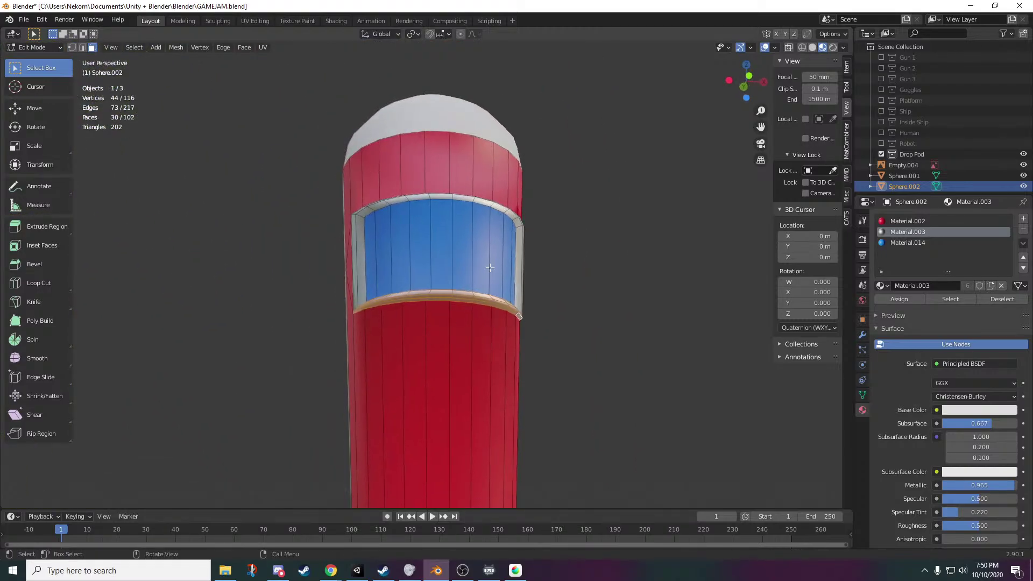
- Move the window frame's lower rim up about 0.24 m along Z to shorten the window, and return to object mode
key("g")
key("z")
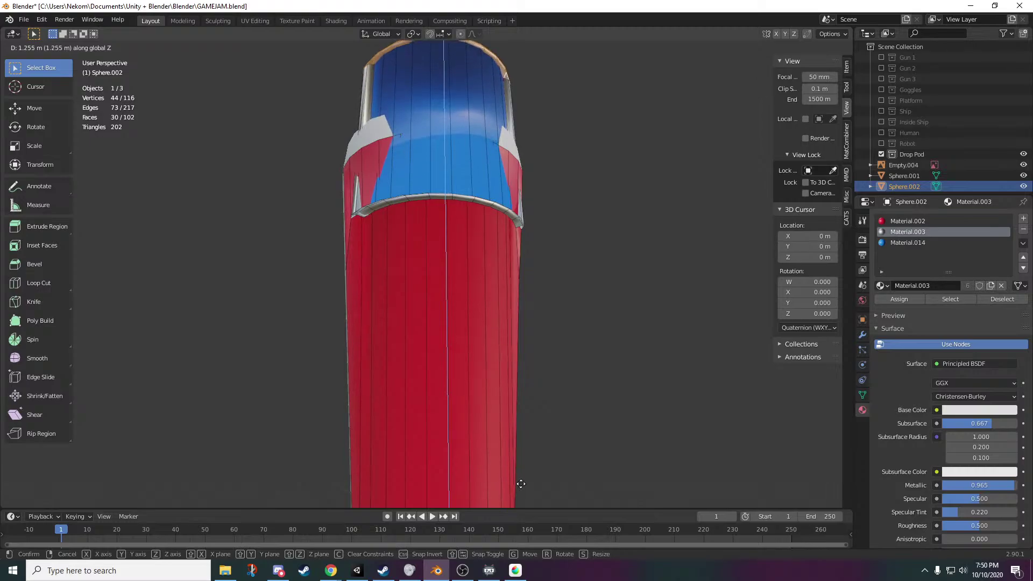
left_click(513, 211)
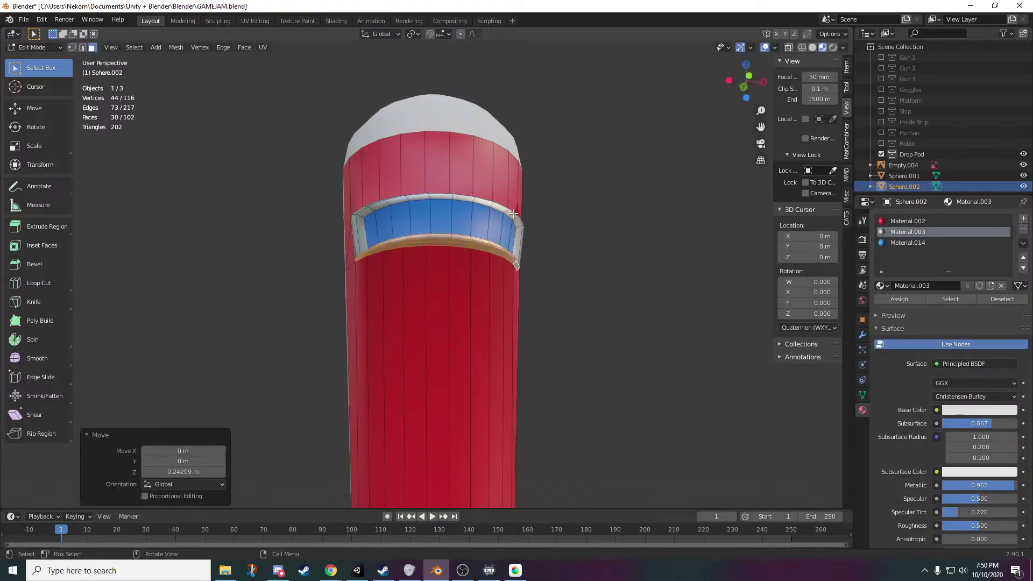
middle_click_drag(479, 259, 435, 376)
key("Tab")
scroll(435, 376, "up", 4)
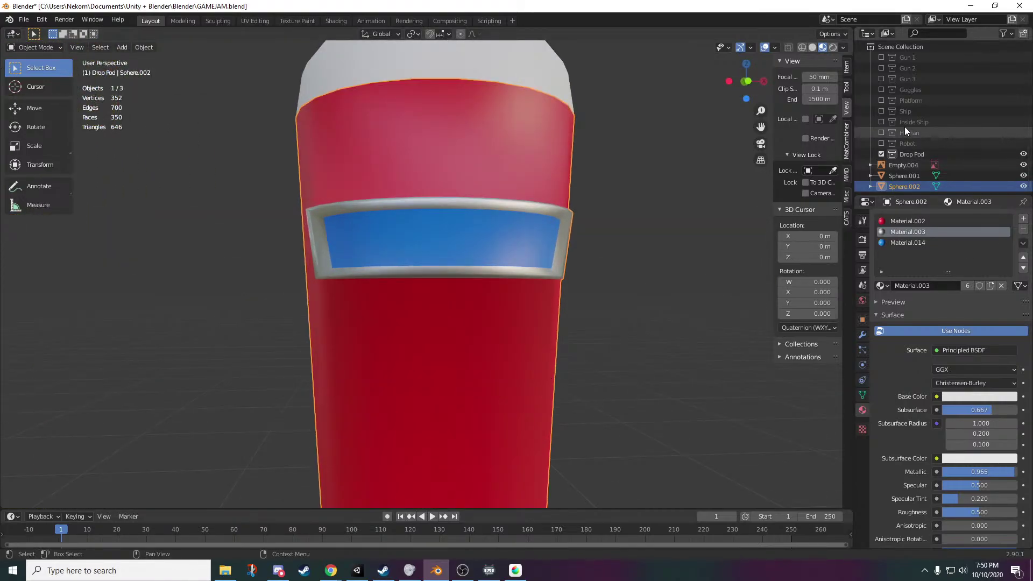
- Show the Human collection together with the Drop Pod collection
left_click(882, 133)
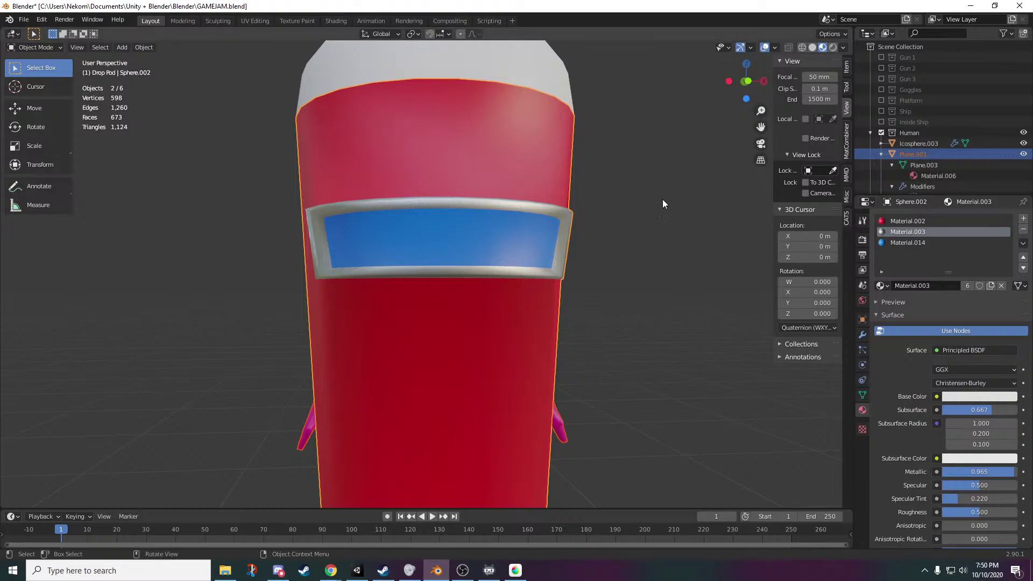
scroll(888, 149, "down", 5)
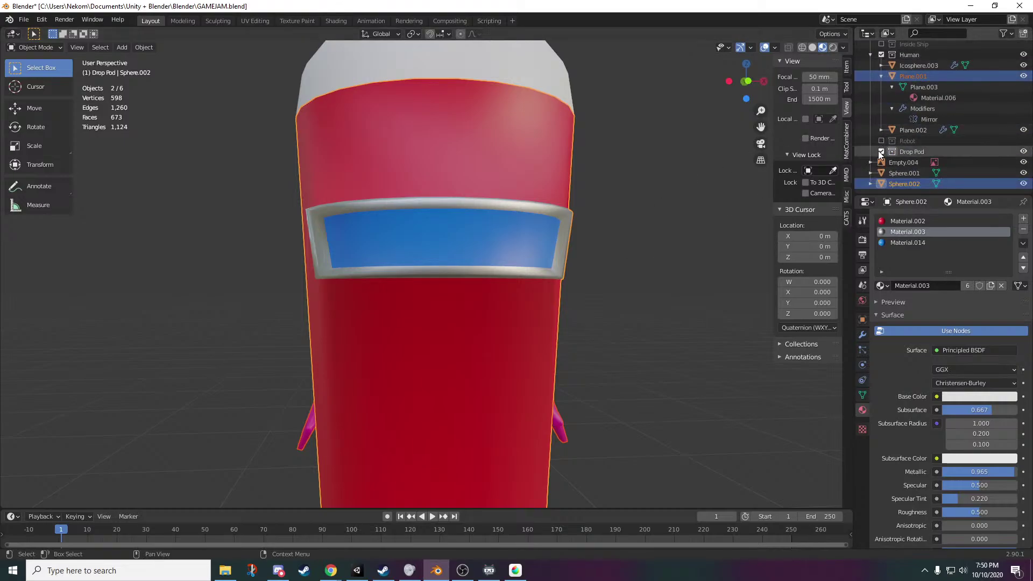
left_click(881, 152)
left_click(881, 153)
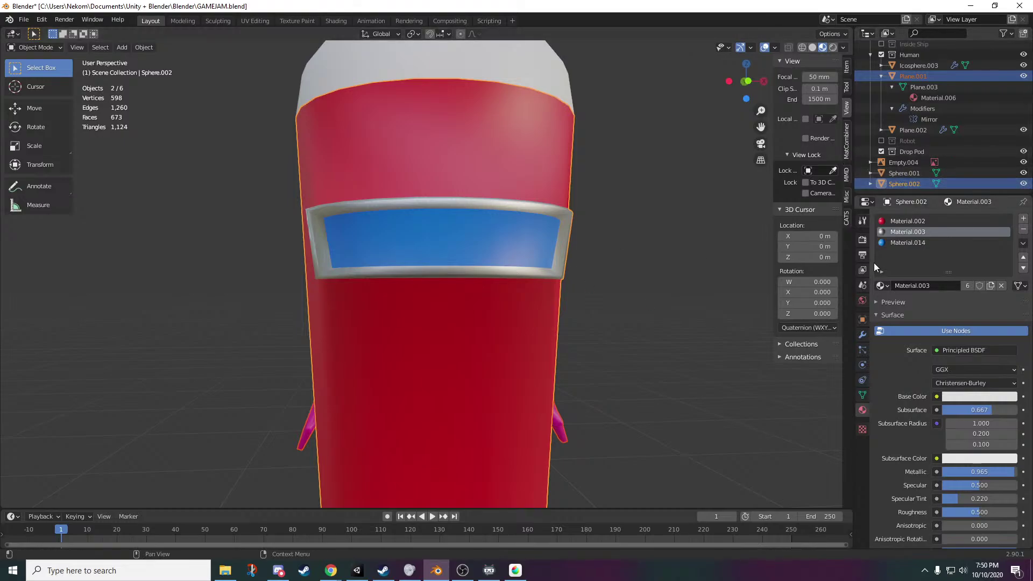
- Examine up close how the human figure sits inside the pod behind the window
left_click(493, 182)
scroll(533, 245, "up", 4)
scroll(531, 259, "up", 1)
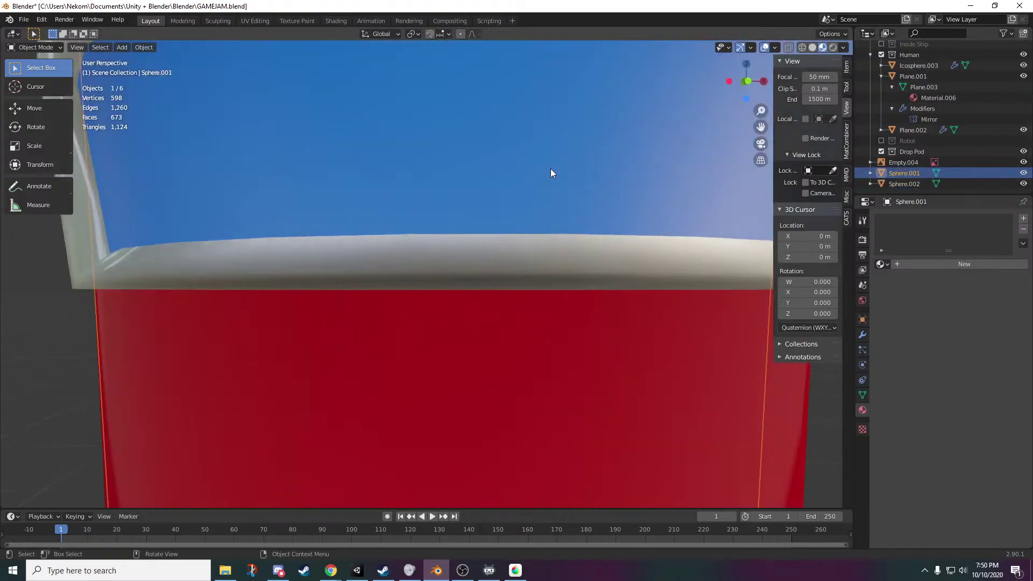
middle_click_drag(551, 171, 537, 233, "shift")
scroll(537, 232, "up", 1)
scroll(537, 233, "up", 1)
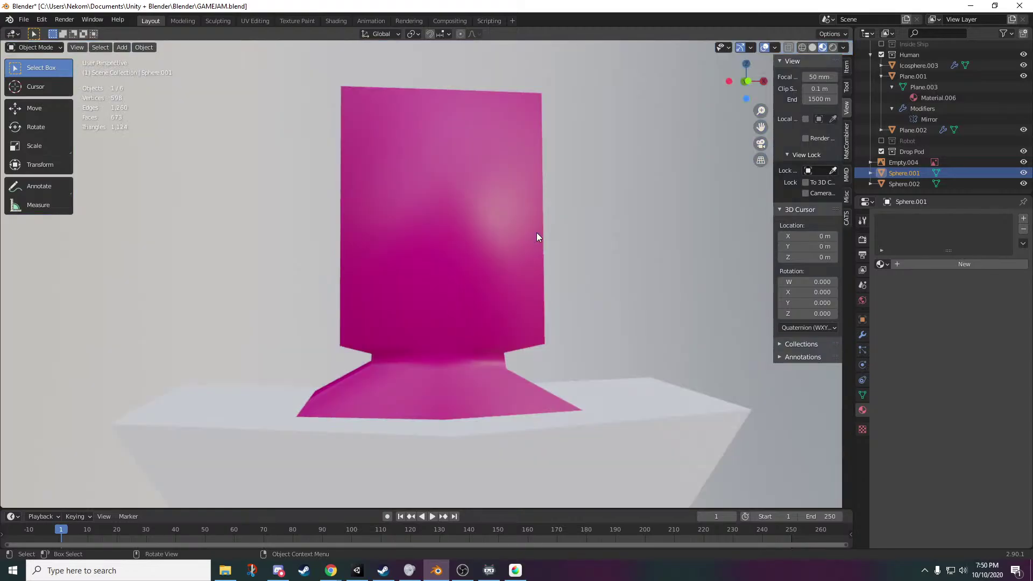
scroll(537, 233, "down", 1)
scroll(537, 233, "up", 1)
scroll(538, 232, "down", 1)
scroll(537, 233, "down", 5)
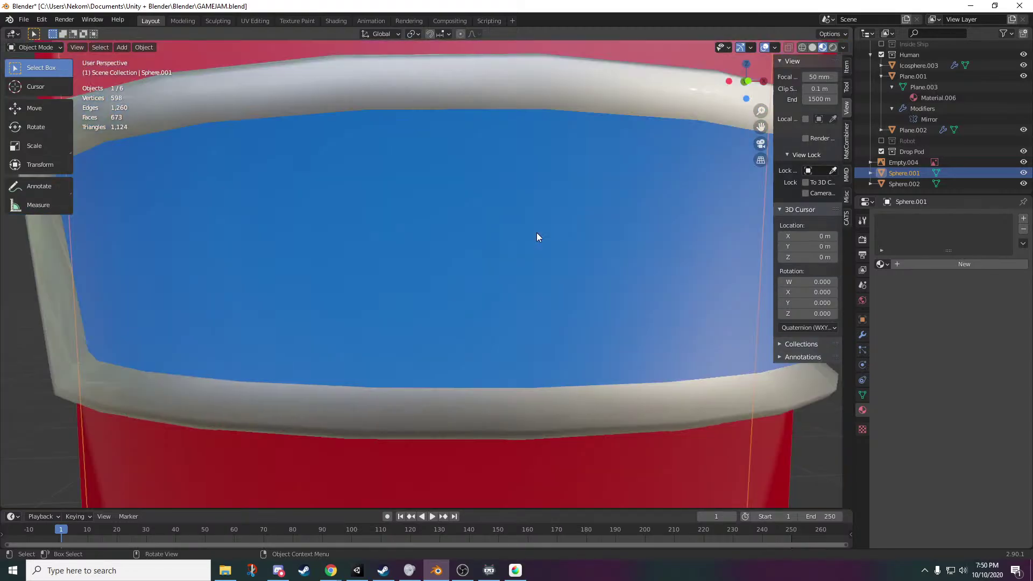
middle_click_drag(597, 395, 582, 427, "shift")
scroll(511, 397, "up", 4)
scroll(586, 396, "down", 3)
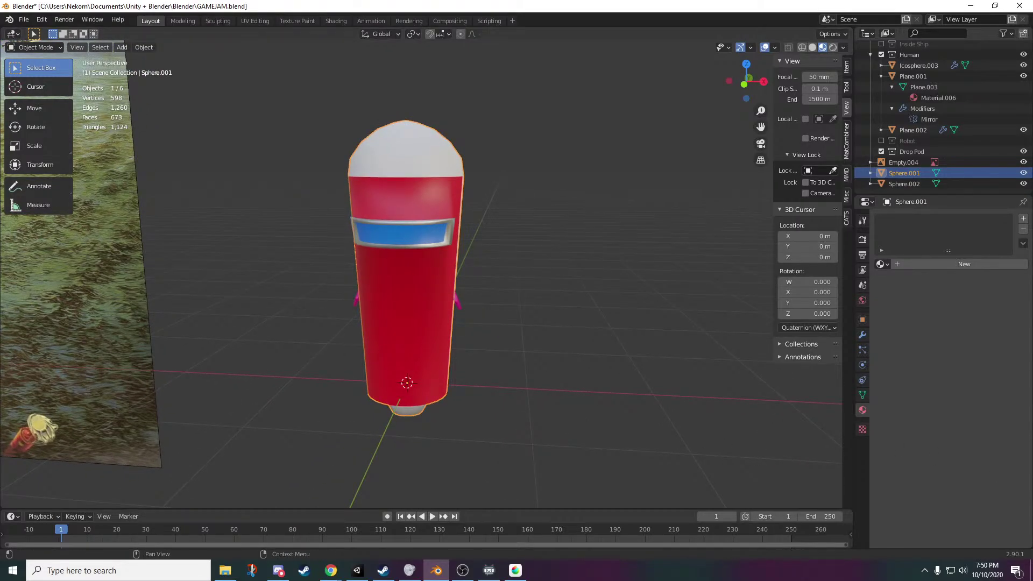
- Bring download.jpg into the Blender scene as a reference image, replacing the existing copy of the file
key("alt+Tab")
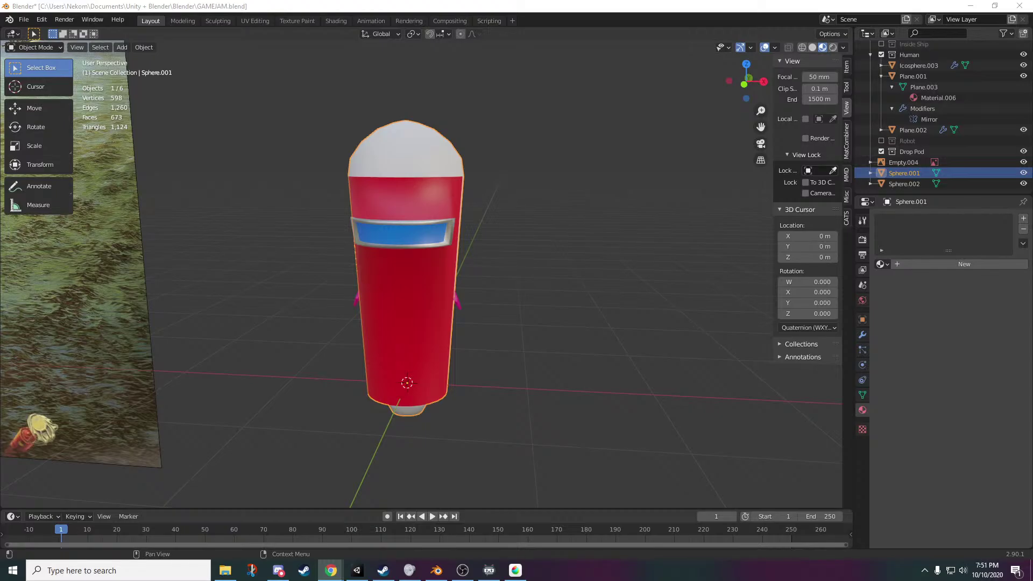
middle_click_drag(232, 317, 450, 347)
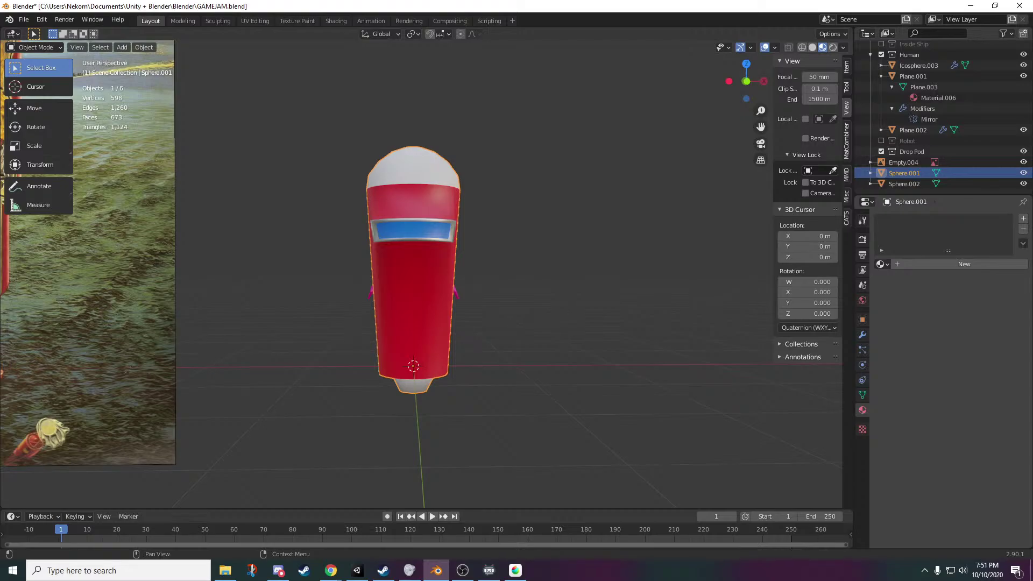
key("alt+Tab")
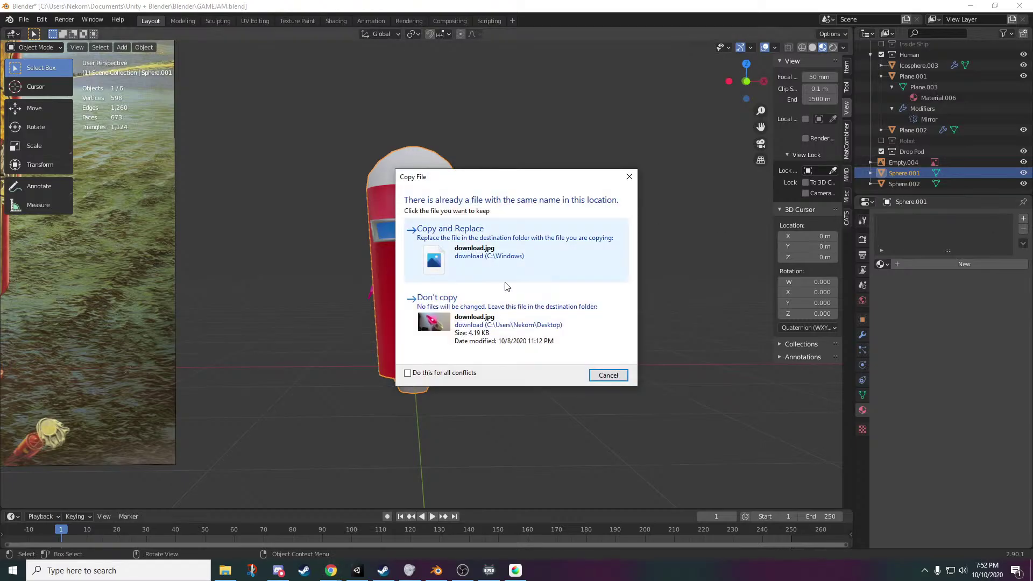
left_click(542, 274)
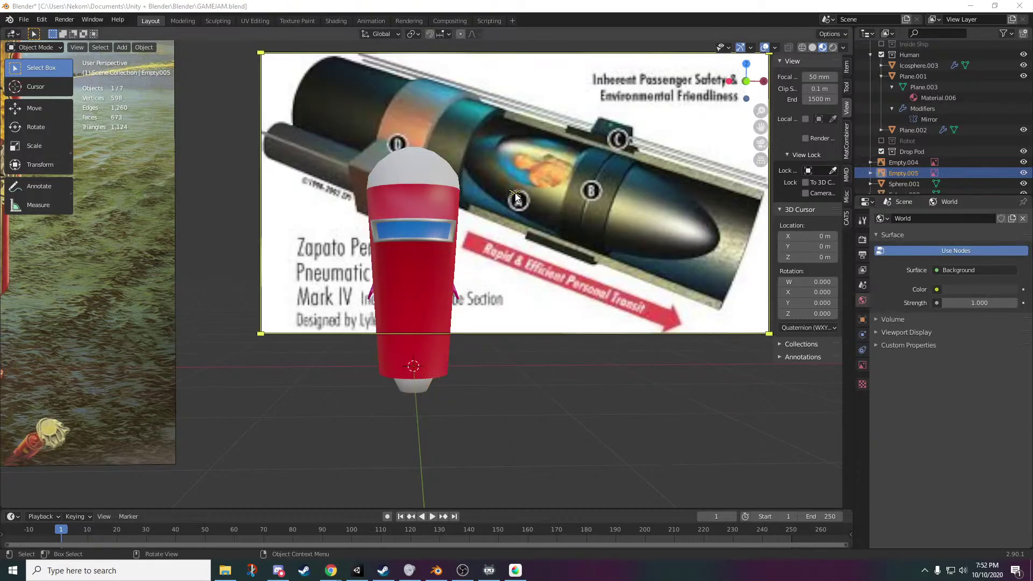
- Move the tube pod reference image up about 0.96 m along Z and about 0.22 m along negative X
scroll(551, 227, "down", 5)
scroll(525, 231, "up", 5)
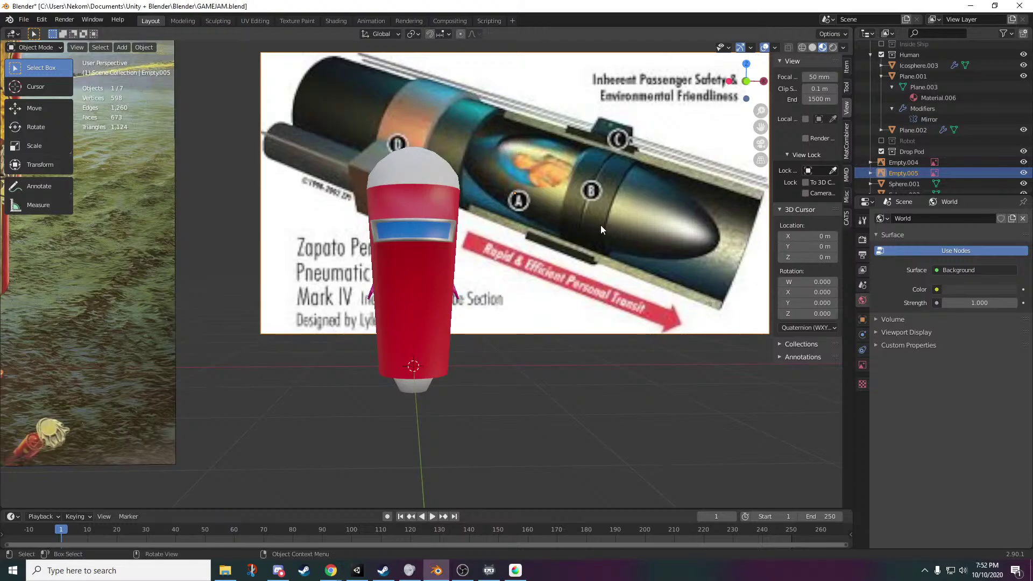
scroll(545, 243, "down", 3)
scroll(515, 201, "up", 3)
key("g")
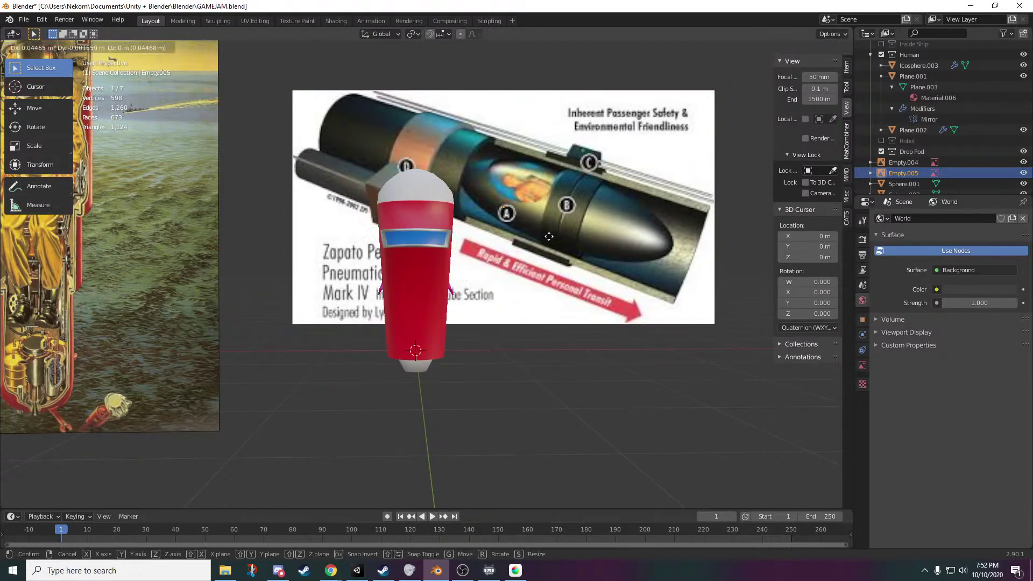
left_click(520, 157)
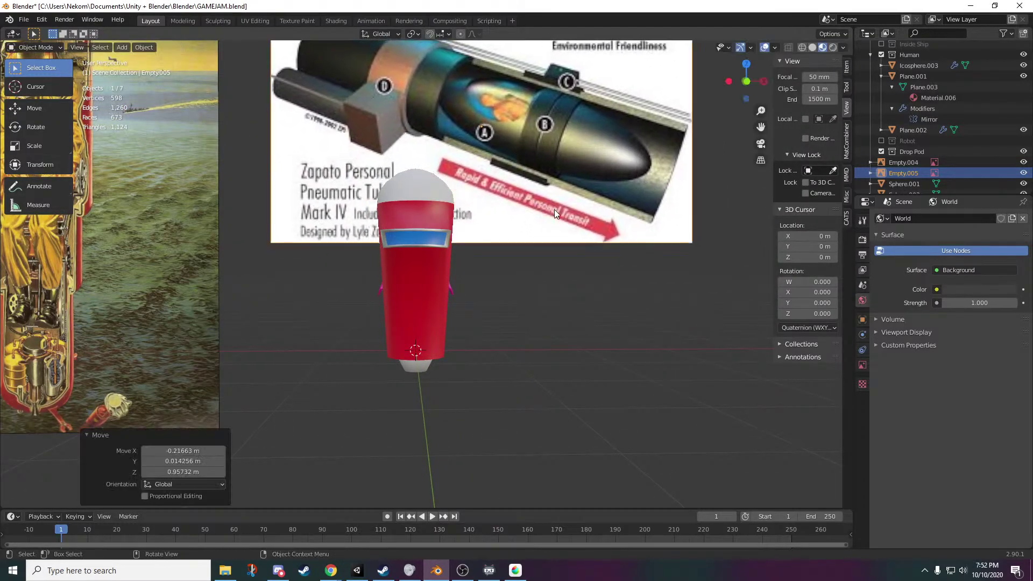
- Compare the pod with the tube pod reference image up close, and delete that image from the scene
scroll(592, 323, "down", 3)
scroll(650, 441, "up", 4)
middle_click_drag(648, 437, 639, 432, "shift")
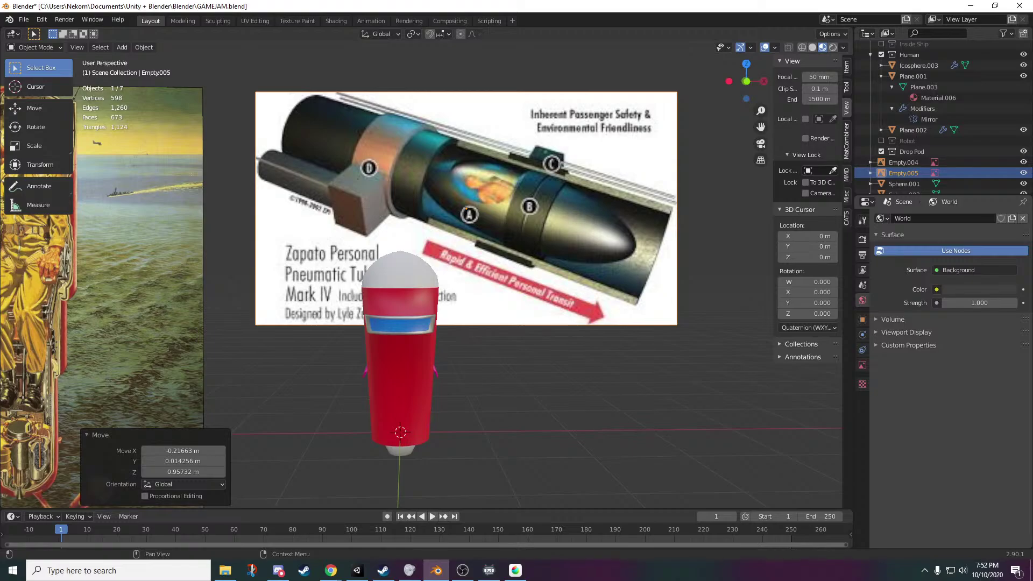
left_click(503, 203)
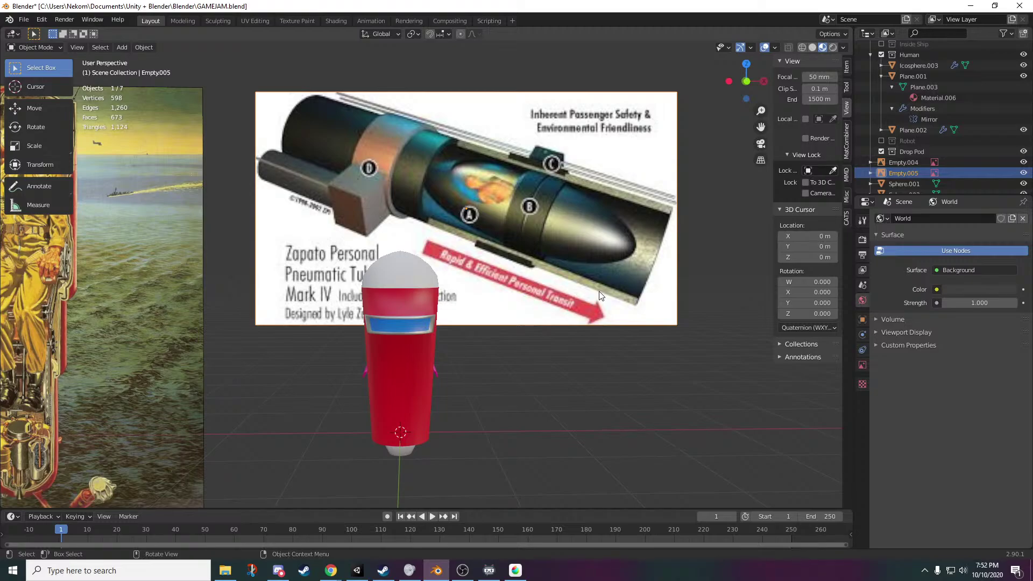
scroll(502, 205, "up", 4)
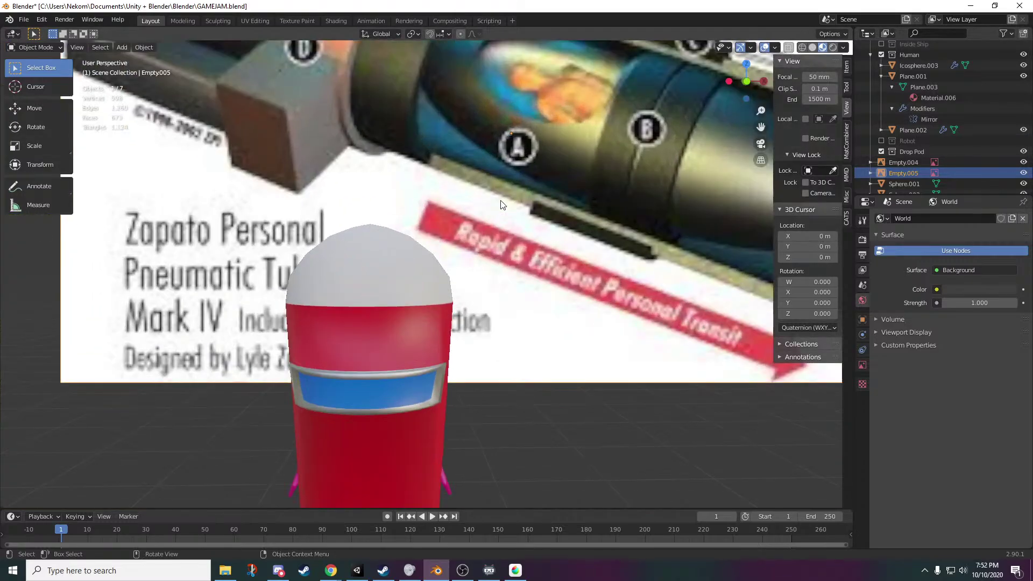
mouse_move(603, 198)
middle_mouse_down()
mouse_move(544, 232)
mouse_move(615, 201)
middle_mouse_up()
scroll(581, 217, "down", 5)
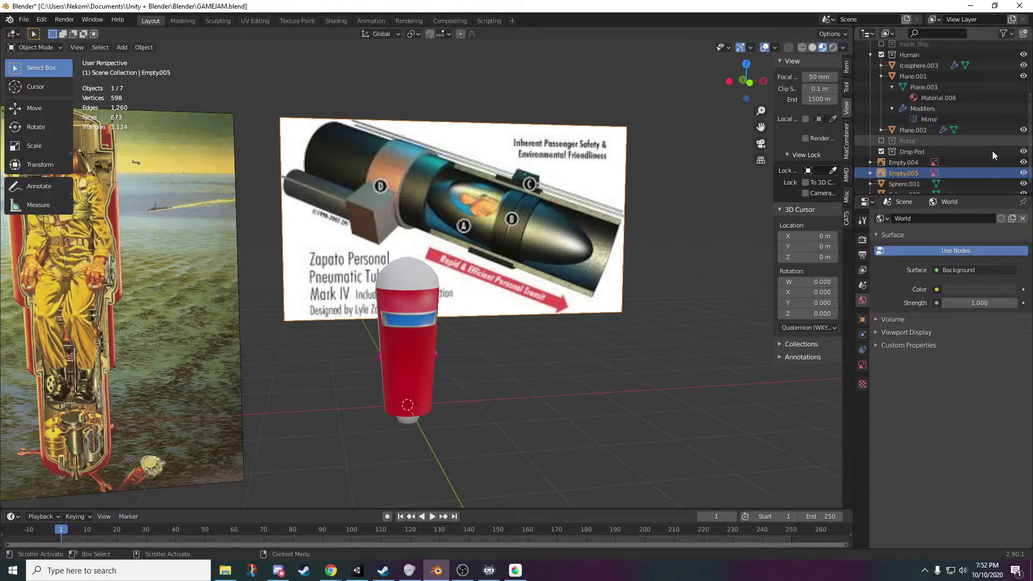
key("Delete")
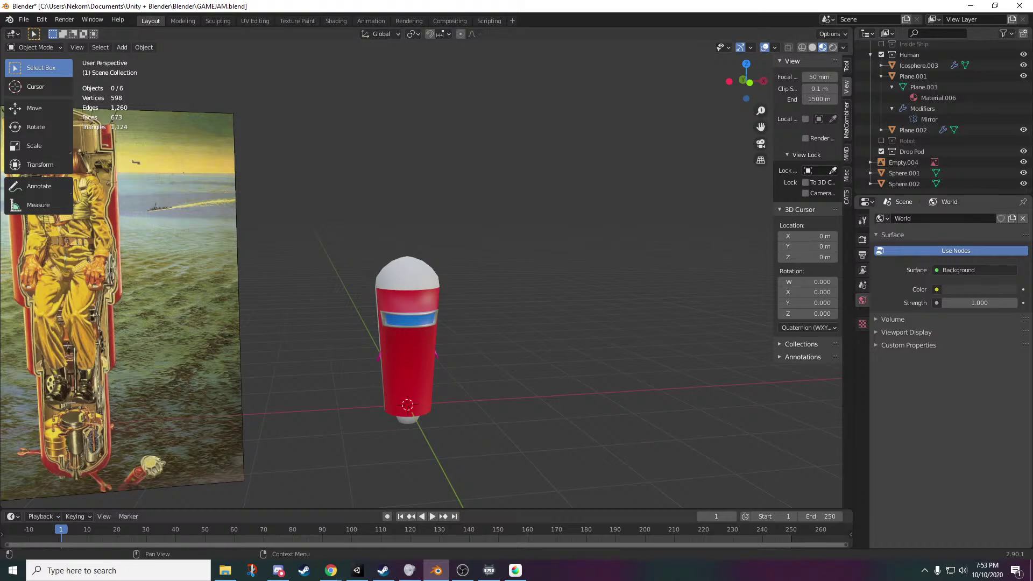
- Show the Gun 2 collection and locate its tube pod reference image beside the pod
middle_click_drag(307, 400, 334, 269)
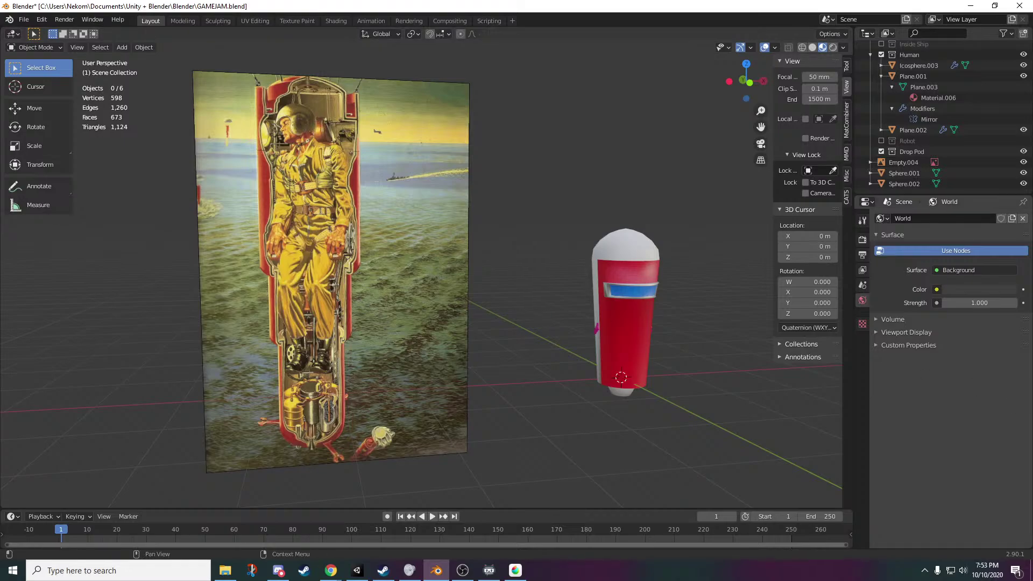
middle_click_drag(724, 375, 582, 378, "shift")
scroll(583, 377, "up", 3)
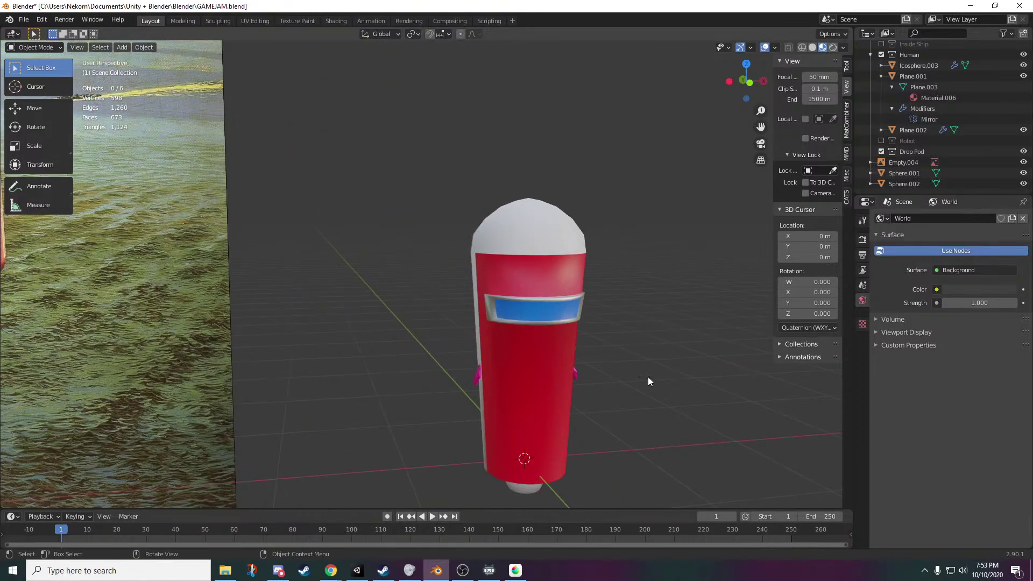
middle_click_drag(648, 381, 544, 334, "shift")
scroll(986, 101, "up", 5)
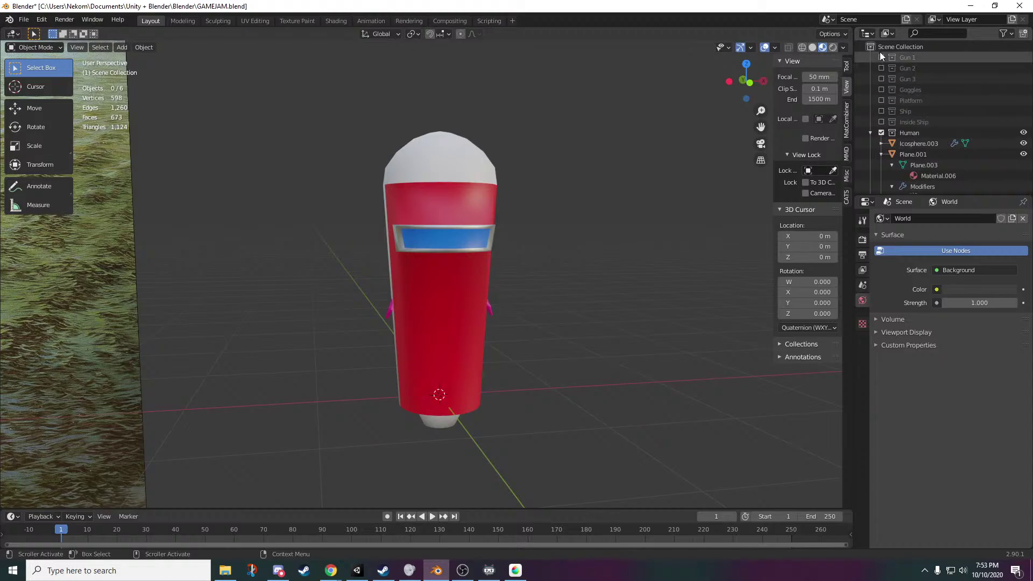
left_click(881, 68)
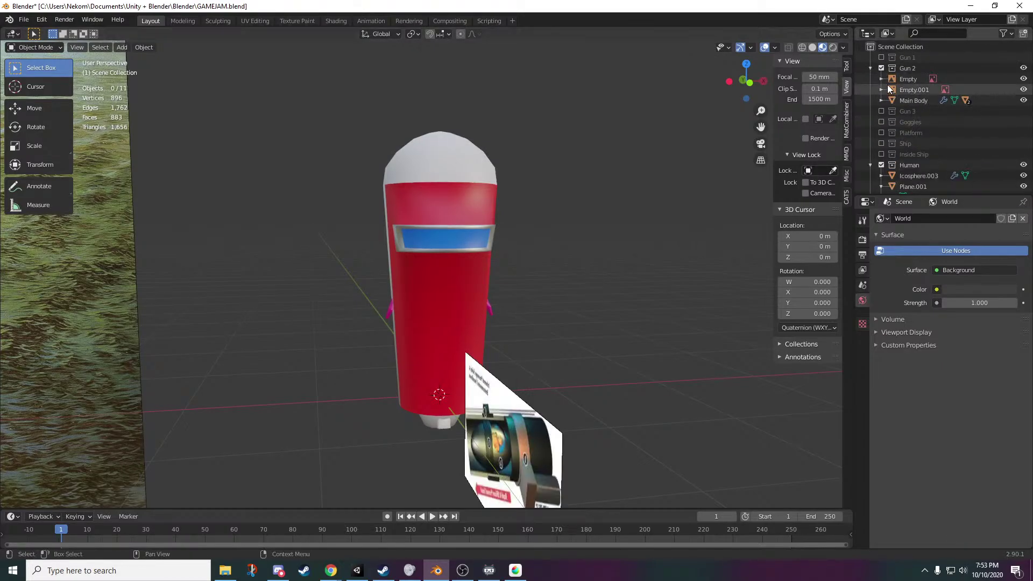
scroll(689, 302, "down", 5)
mouse_move(668, 344)
middle_mouse_down()
mouse_move(609, 350)
mouse_move(528, 337)
middle_mouse_up()
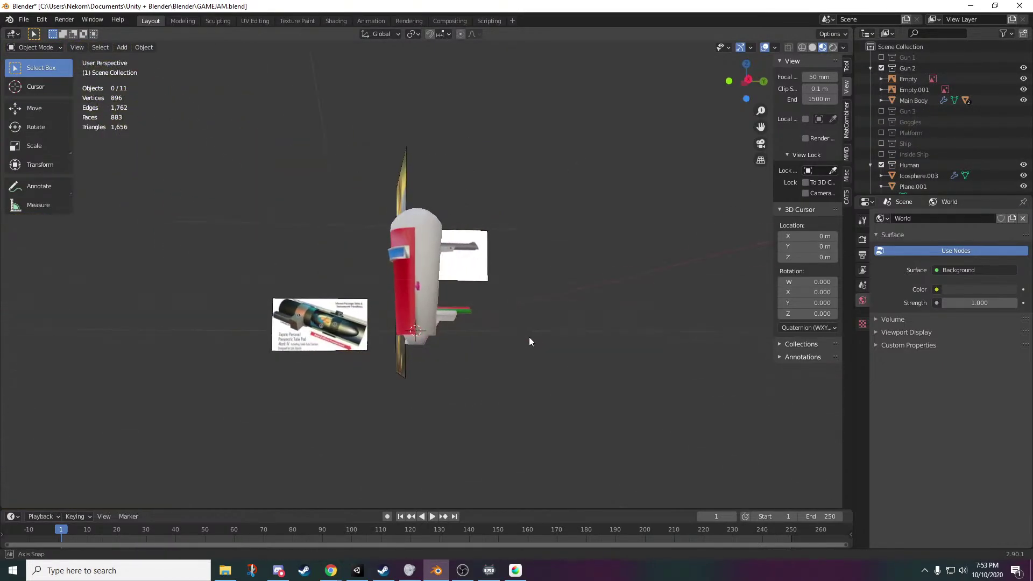
scroll(515, 347, "up", 3)
- Delete the tube pod reference image from the Gun 2 collection, and hide the Gun 2 and Human collections
left_click(190, 398)
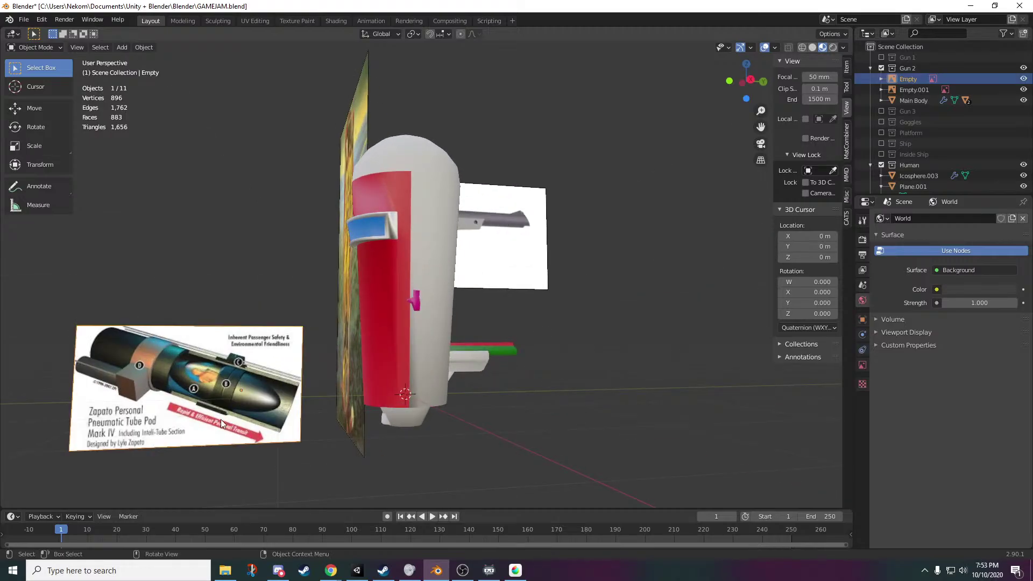
middle_click_drag(525, 444, 484, 436)
key("Delete")
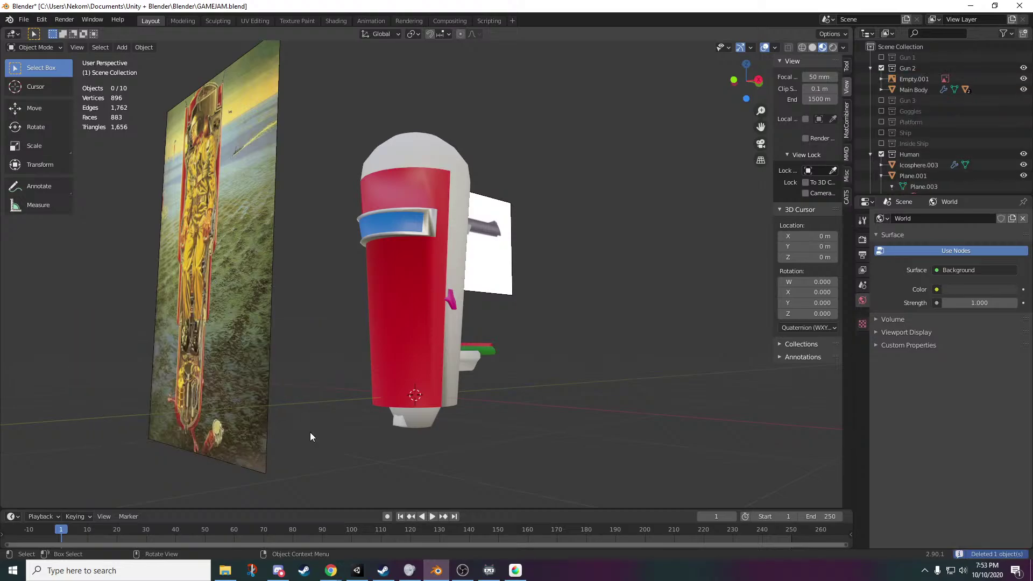
left_click(882, 68)
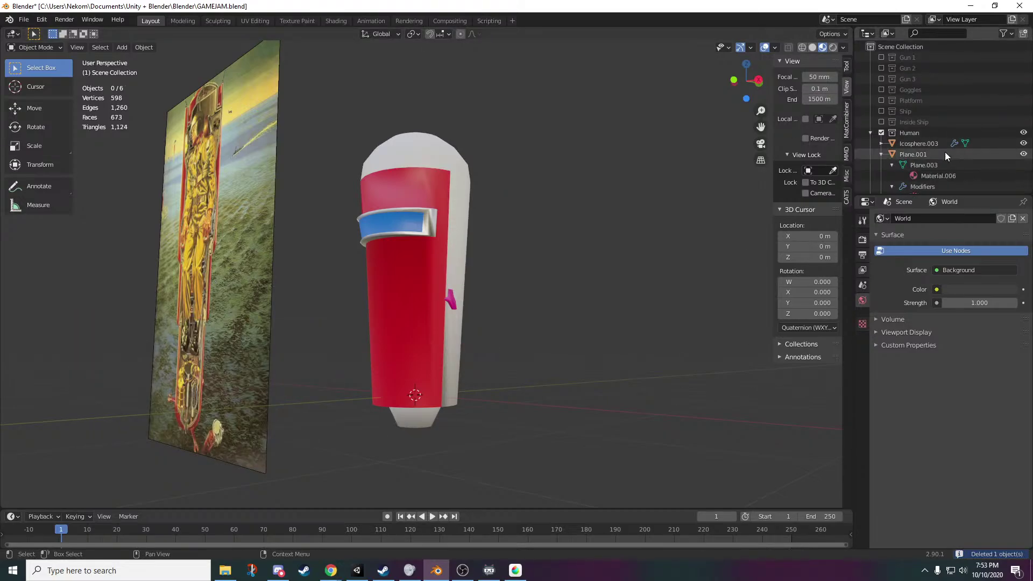
left_click(881, 132)
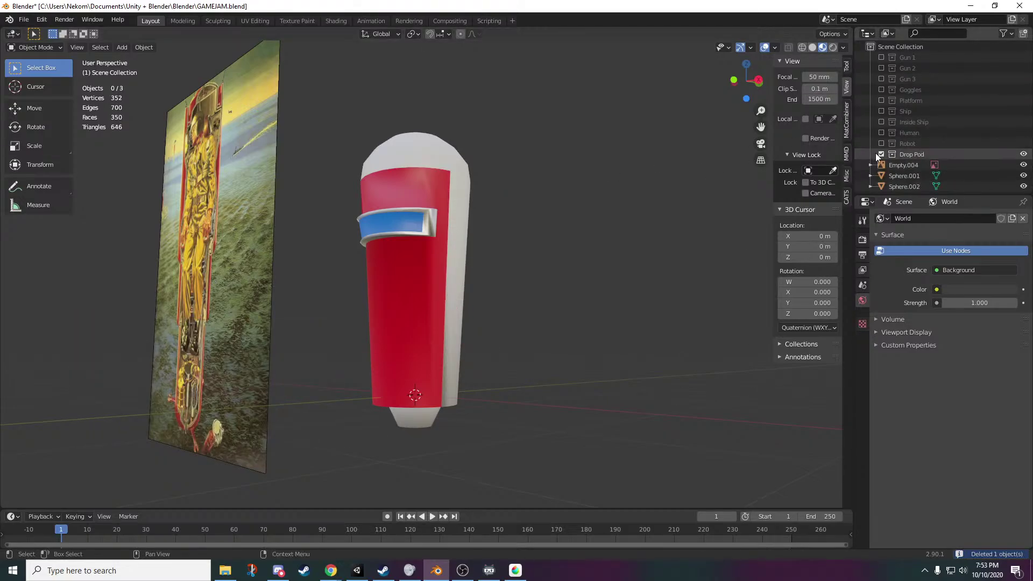
- Edit the white pod body's mesh with X-ray turned on and select all of its faces
middle_click_drag(544, 207, 465, 209)
scroll(595, 182, "up", 3)
left_click(473, 213)
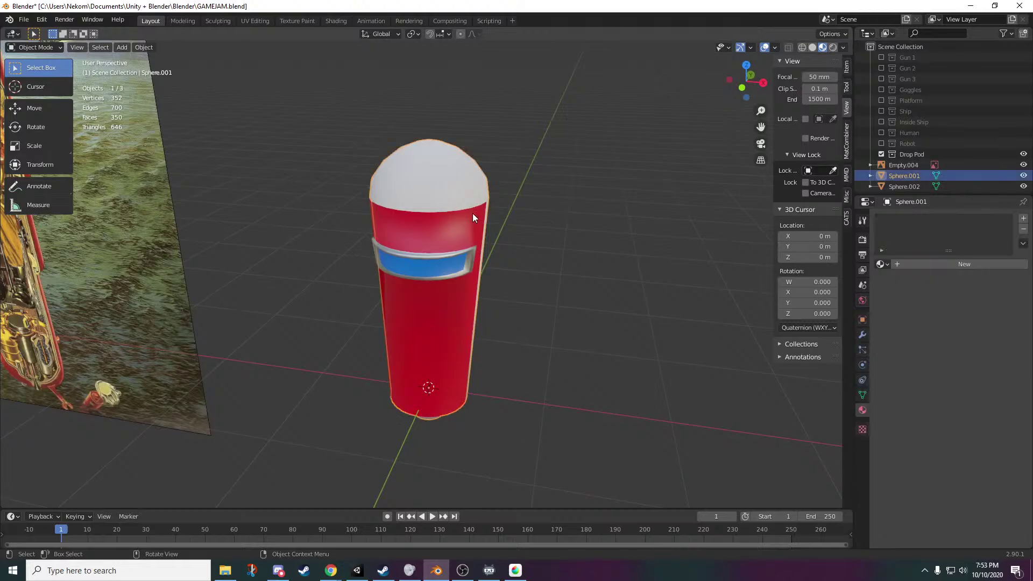
key("Tab")
mouse_move(619, 277)
middle_mouse_down()
mouse_move(478, 239)
mouse_move(161, 94)
middle_mouse_up()
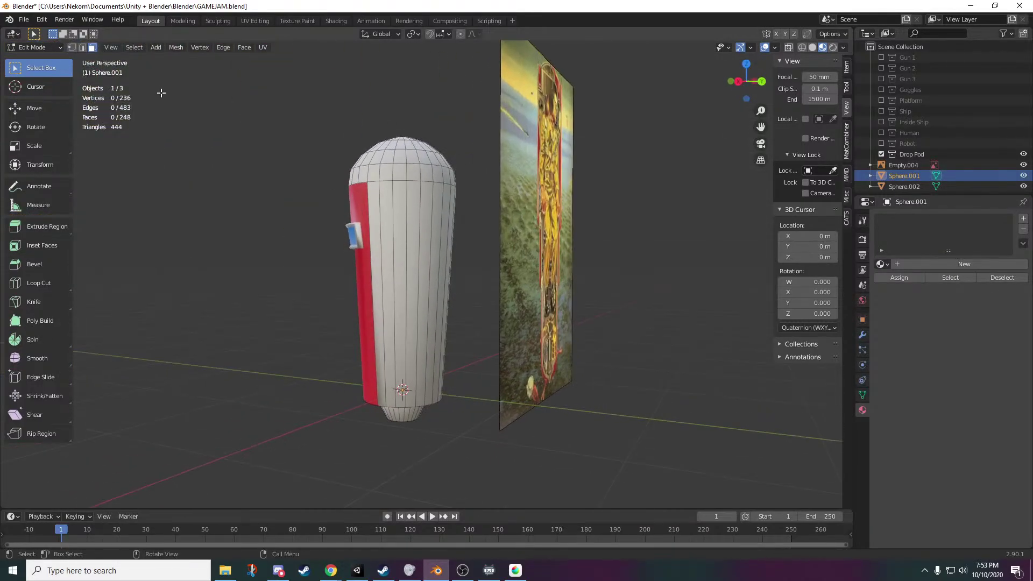
left_click(789, 48)
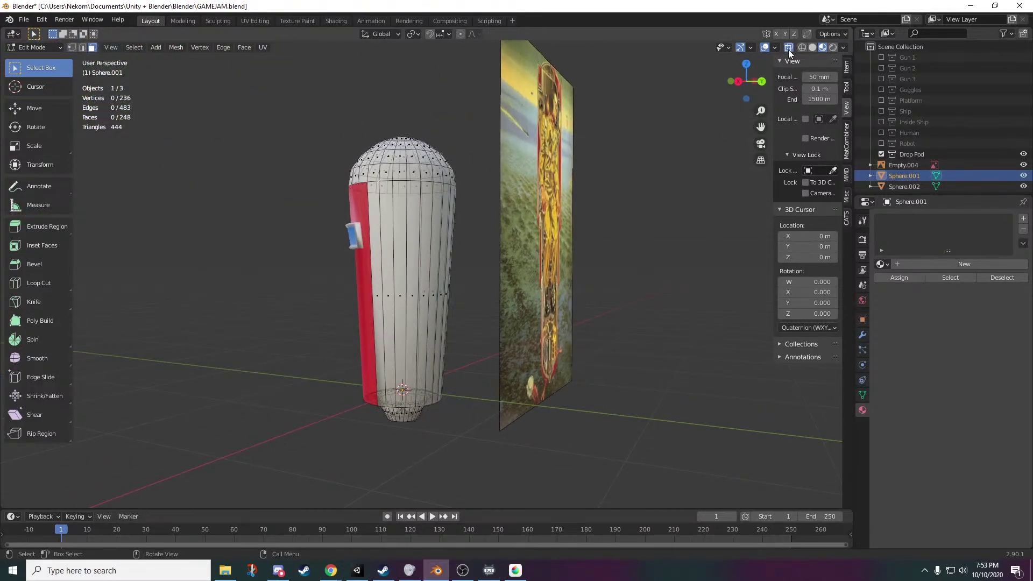
key("a")
middle_click_drag(313, 410, 681, 366)
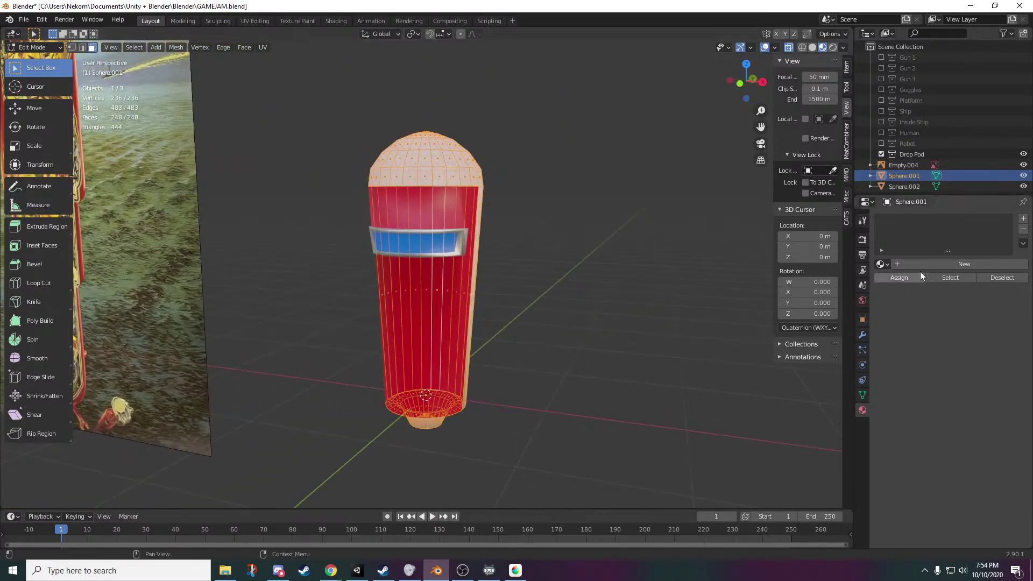
- Give the pod body a material slot using the existing red Material.002
left_click(921, 264)
left_click(1001, 265)
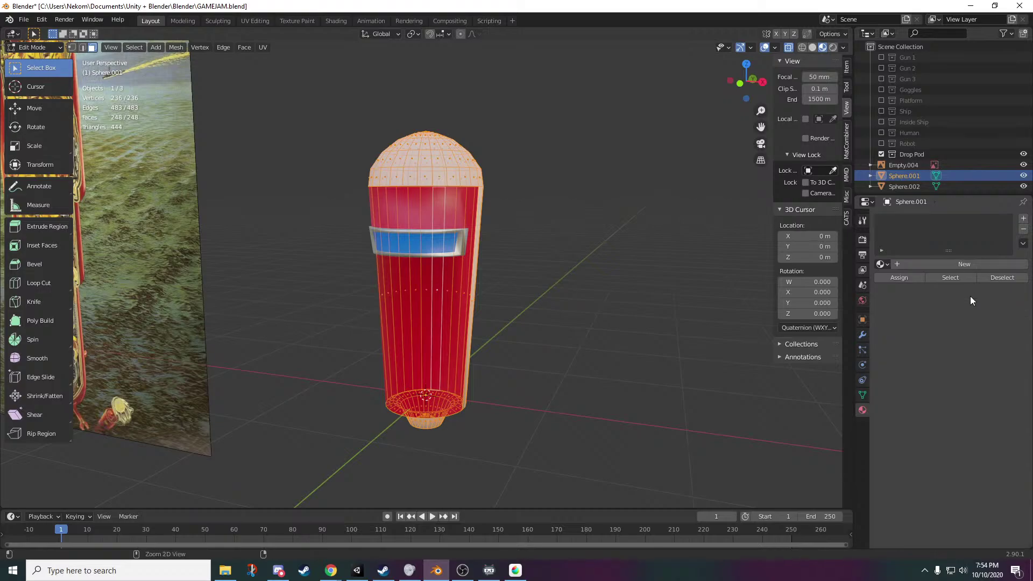
left_click(883, 264)
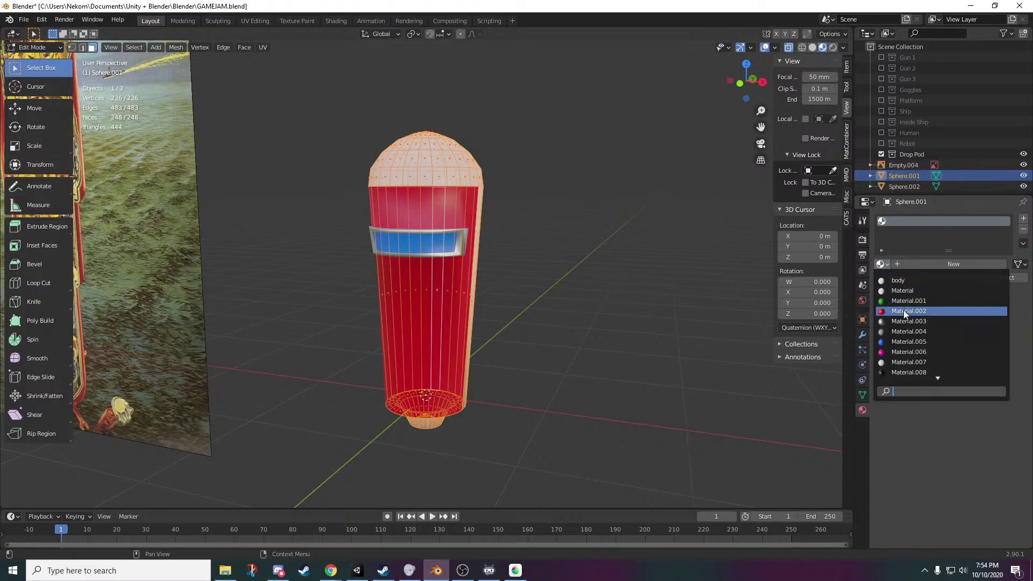
left_click(905, 311)
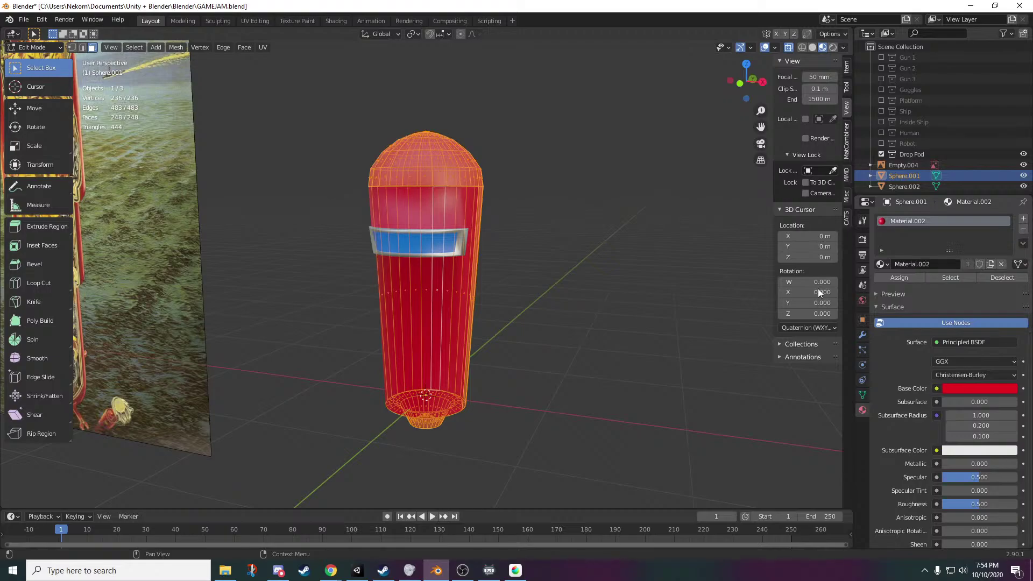
- Return the red pod body from mesh editing to Object Mode and deselect it
middle_click_drag(592, 286, 526, 261)
middle_click_drag(375, 109, 489, 125)
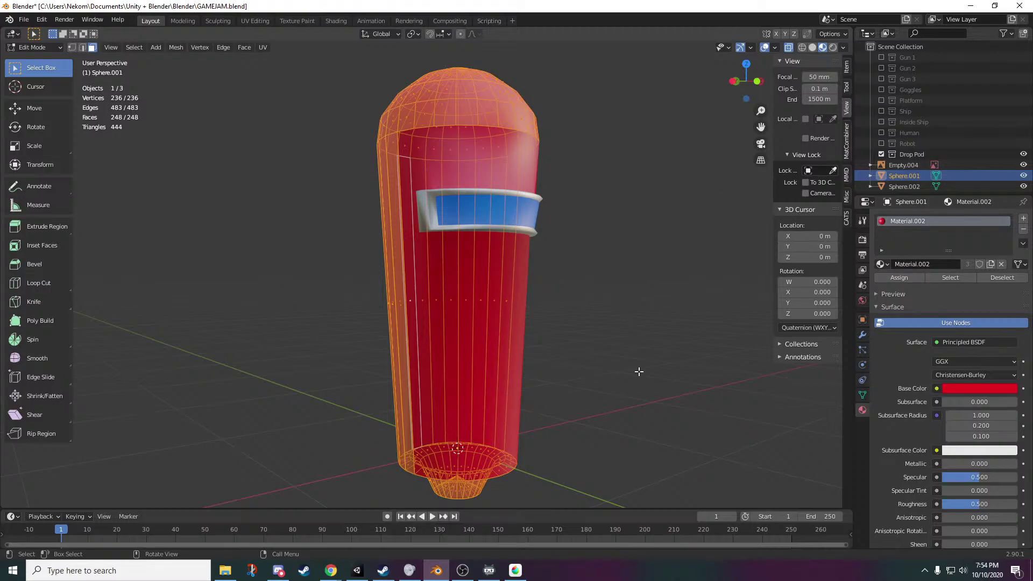
middle_click_drag(638, 372, 527, 318)
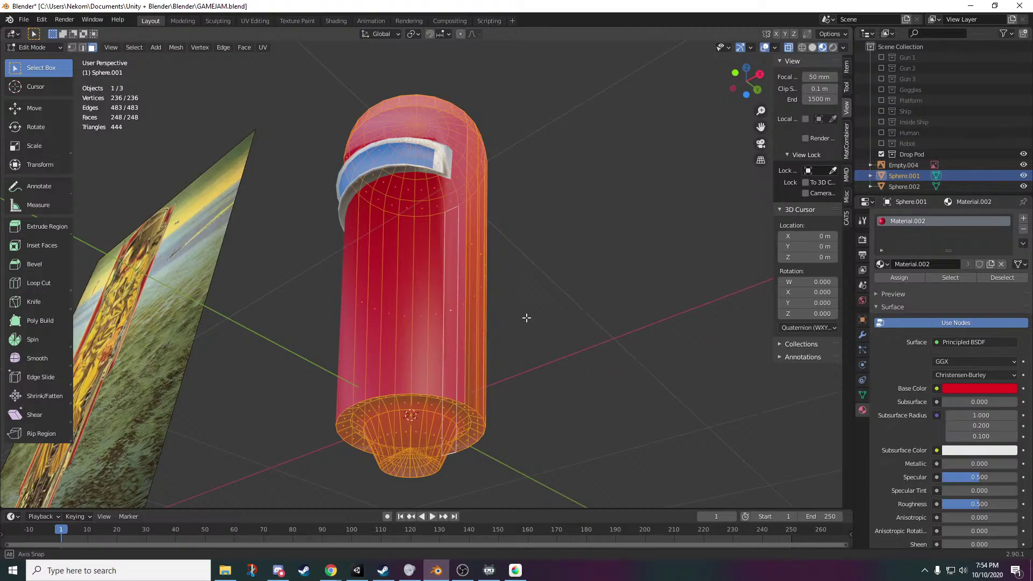
middle_click_drag(526, 318, 581, 367)
scroll(560, 385, "up", 3)
scroll(581, 366, "down", 5)
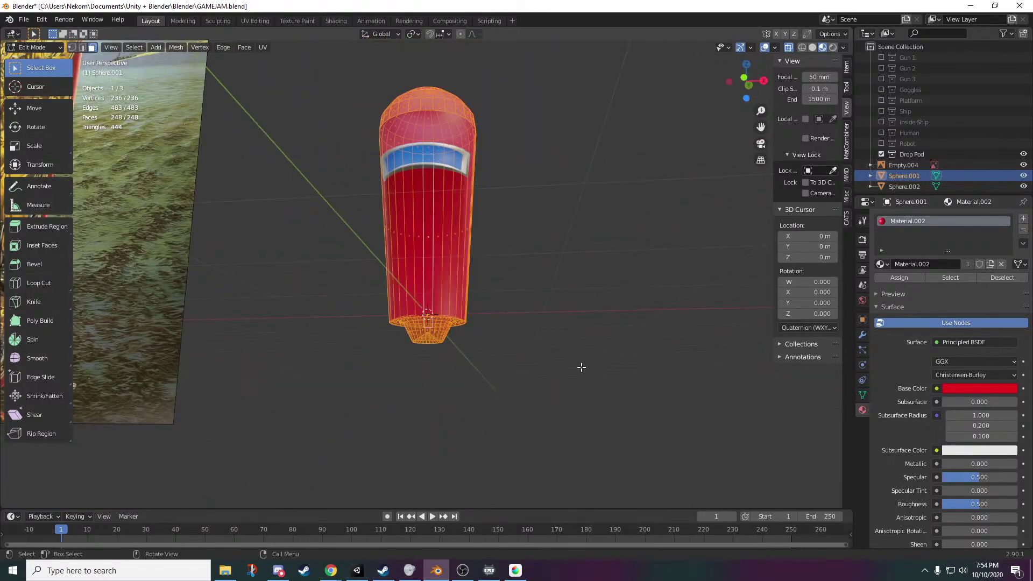
middle_click_drag(545, 293, 551, 357, "shift")
key("Tab")
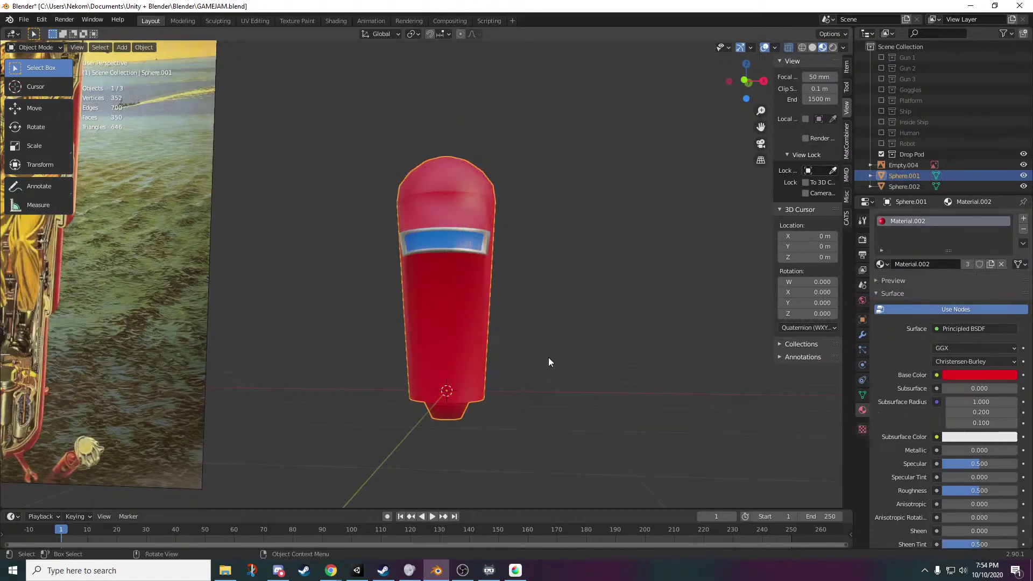
left_click(548, 358)
- Inspect the red pod and its framed window from the front, above and below
middle_click_drag(541, 408, 591, 357)
scroll(494, 371, "up", 2)
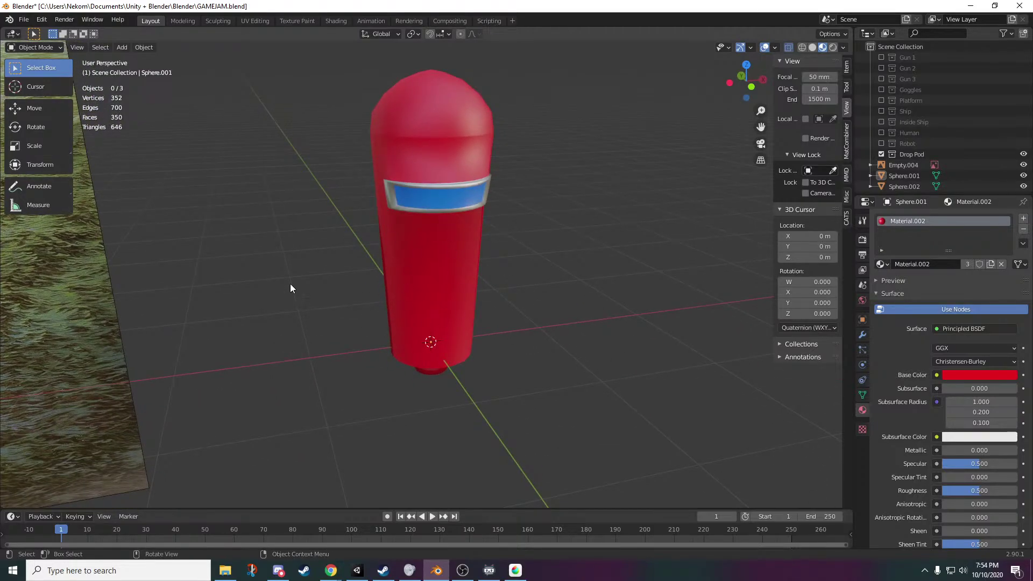
middle_click_drag(523, 354, 431, 87)
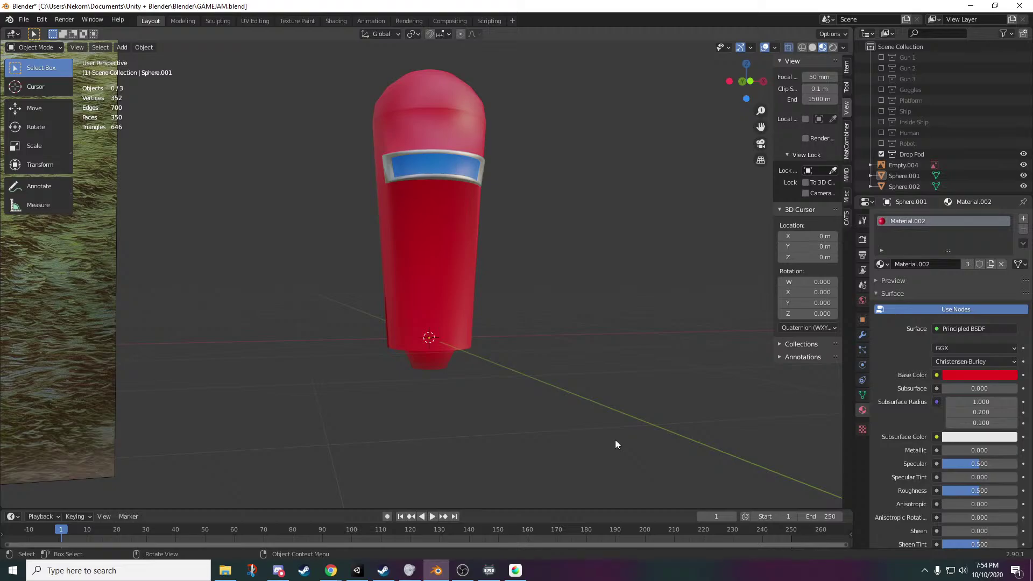
middle_click_drag(560, 282, 522, 253)
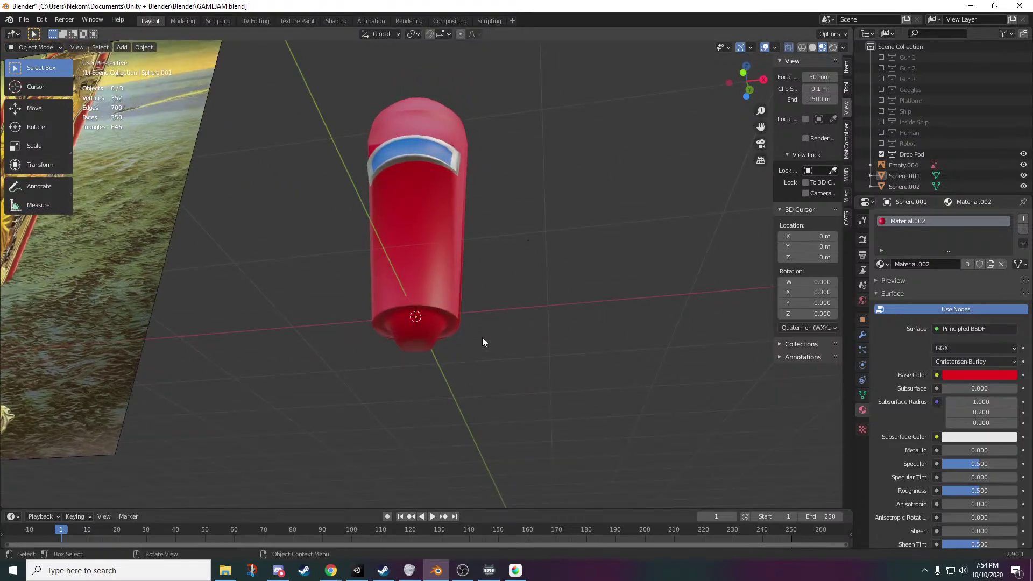
middle_click_drag(371, 318, 509, 306)
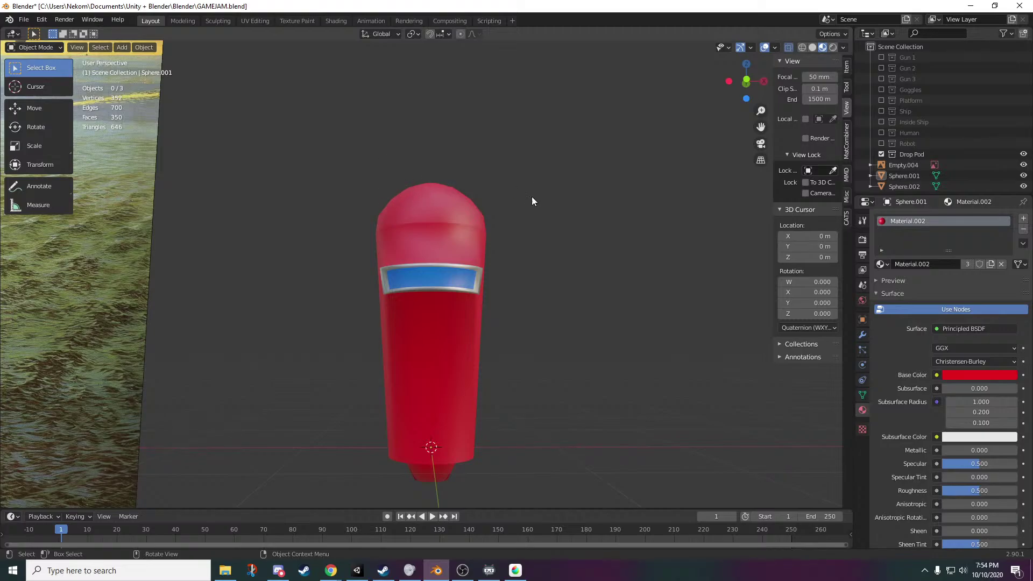
middle_click_drag(569, 246, 544, 203)
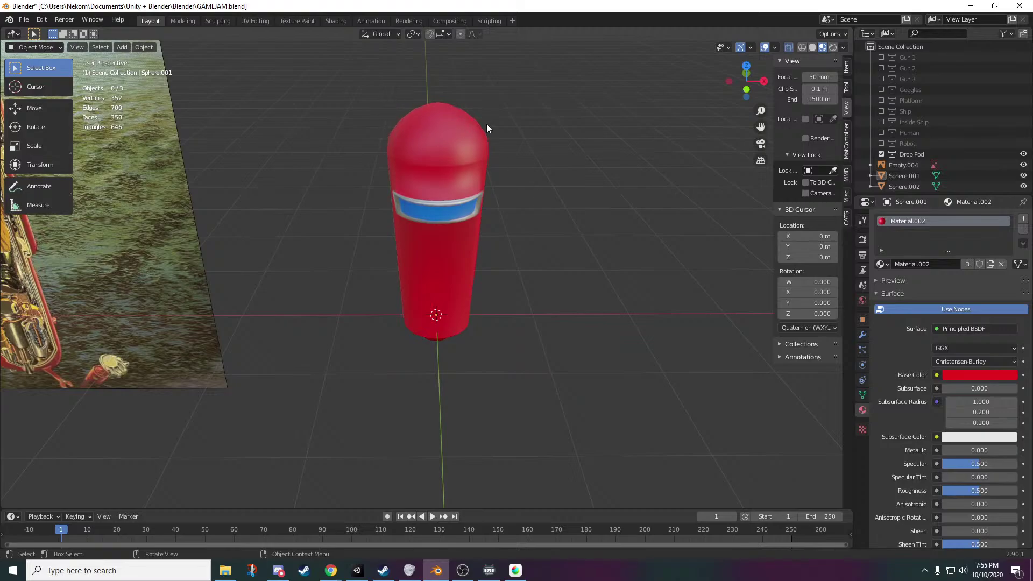
- Add a 32-vertex cylinder with 1 m radius and 2 m depth at the origin and scale it uniformly to 0.547
scroll(512, 209, "down", 7)
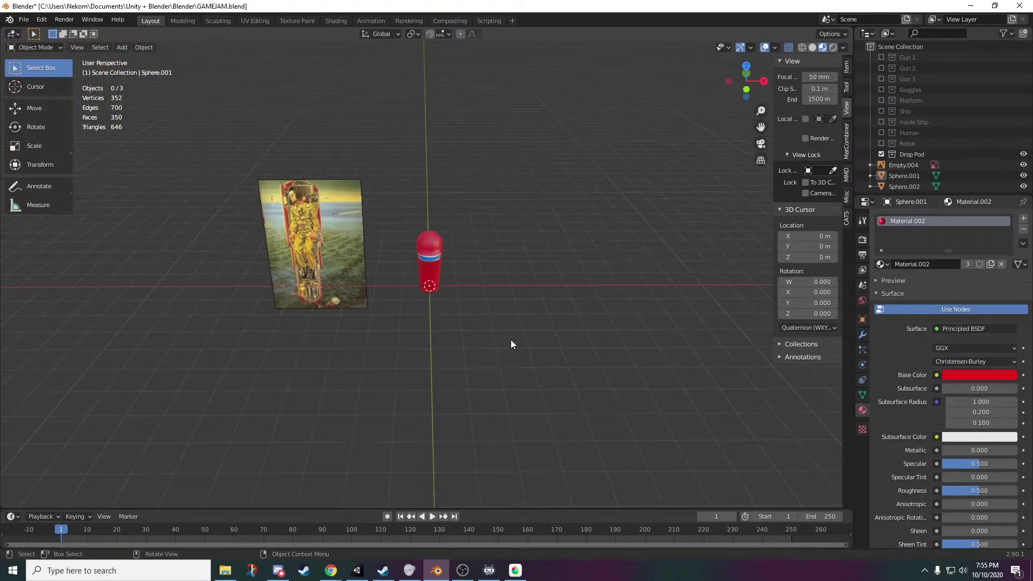
key("shift+a")
mouse_move(528, 340)
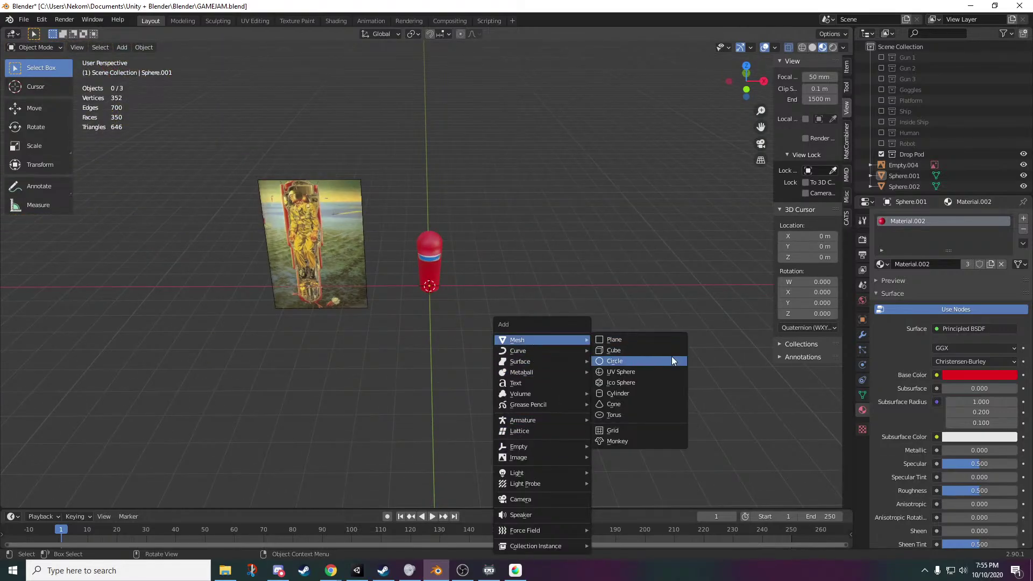
left_click(664, 393)
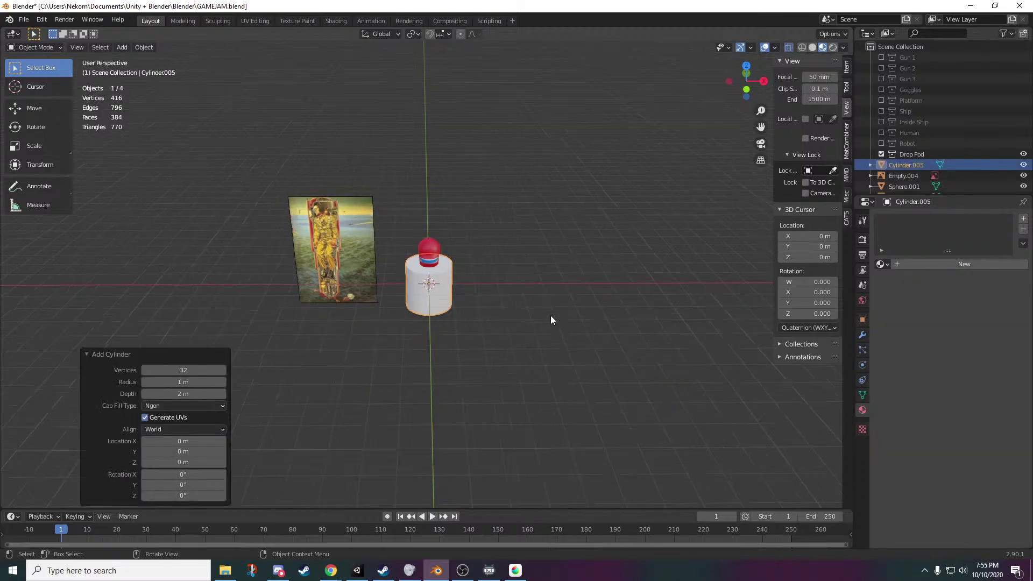
scroll(463, 335, "up", 2)
scroll(463, 335, "up", 3)
key("s")
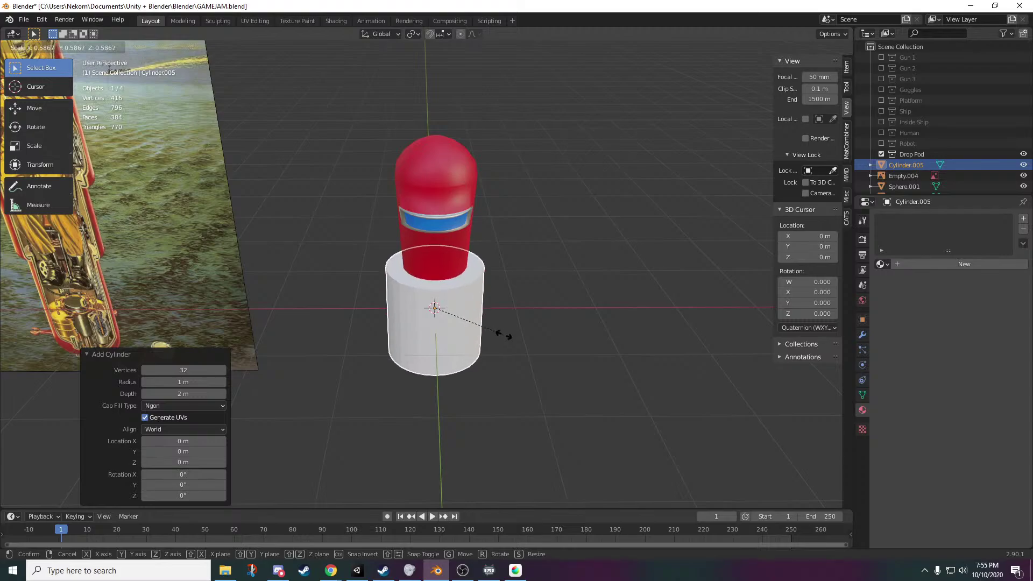
left_click(533, 354)
- Stretch the cylinder along Z by 4.025, and again along Z into a very tall tube around the pod
key("s")
key("z")
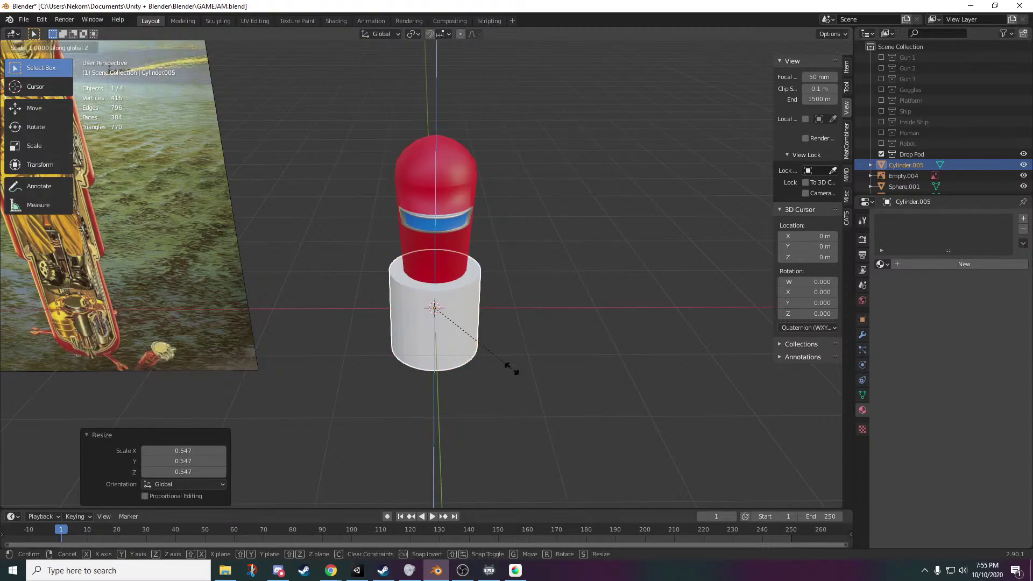
left_click(745, 98)
scroll(549, 155, "down", 3)
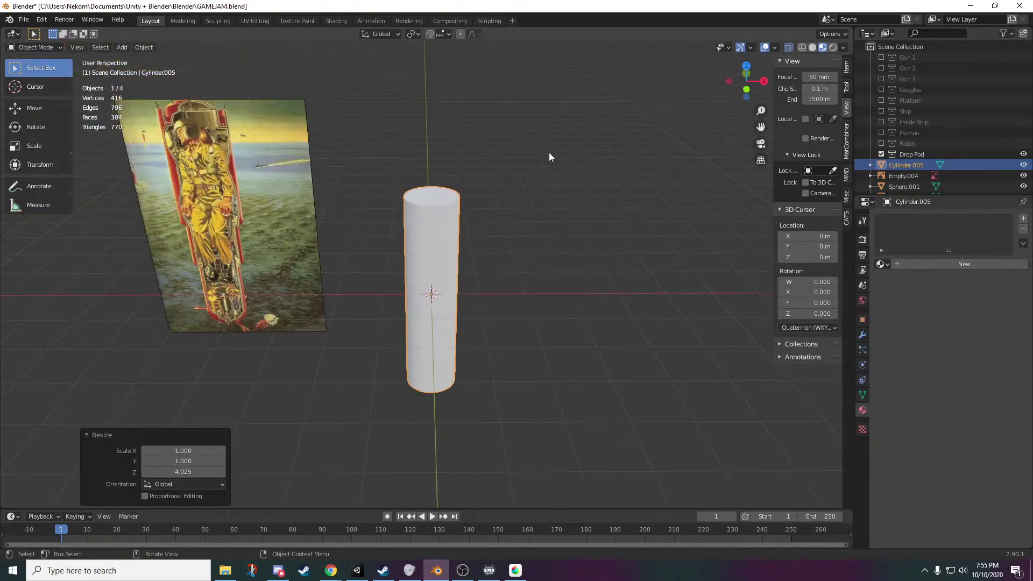
key("s")
key("z")
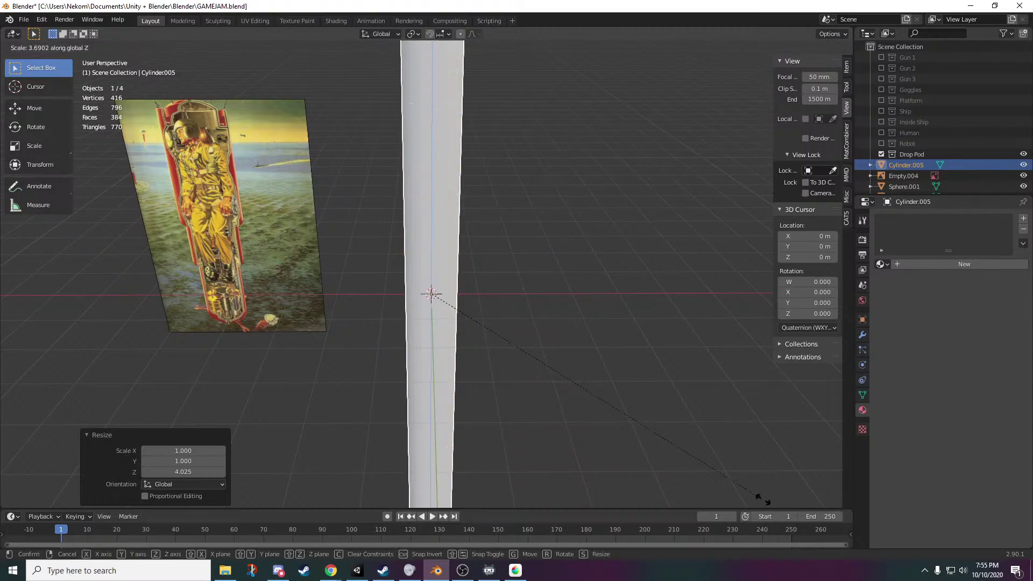
left_click(618, 428)
- Move the cylinder's whole mesh up about 8.06 m along Z in Edit Mode so its base sits at the pod's foot
key("Tab")
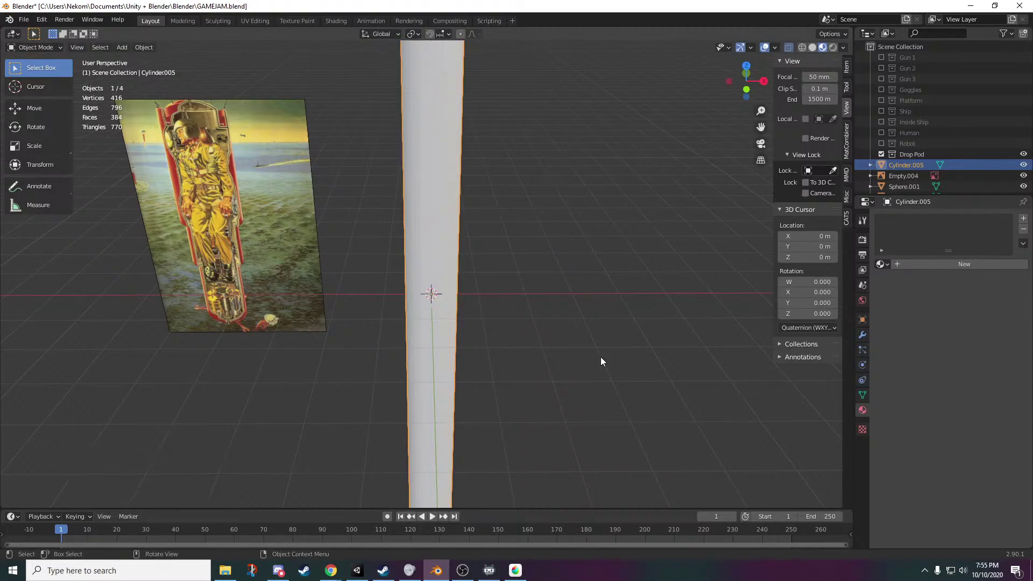
key("g")
key("z")
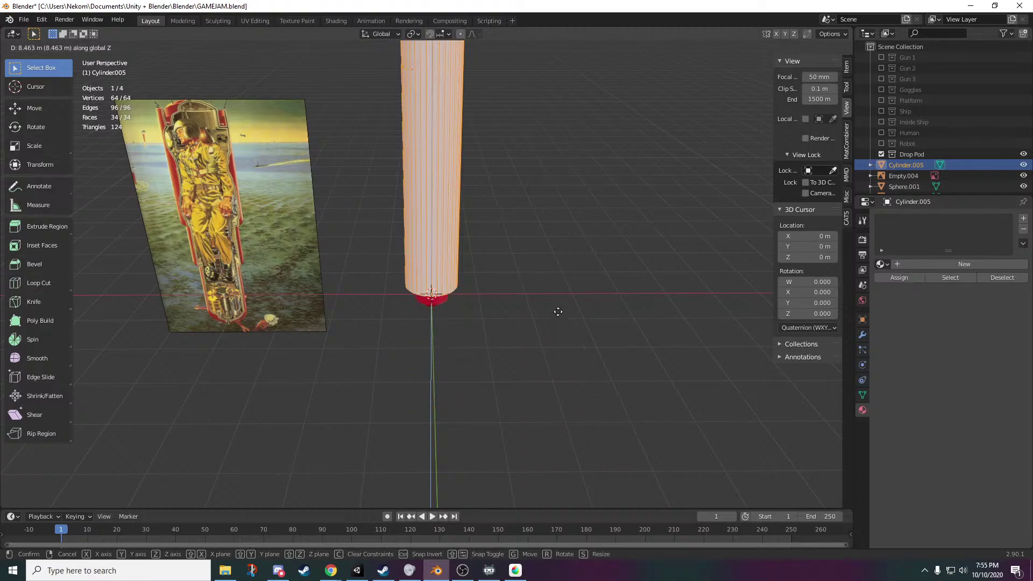
left_click(560, 400)
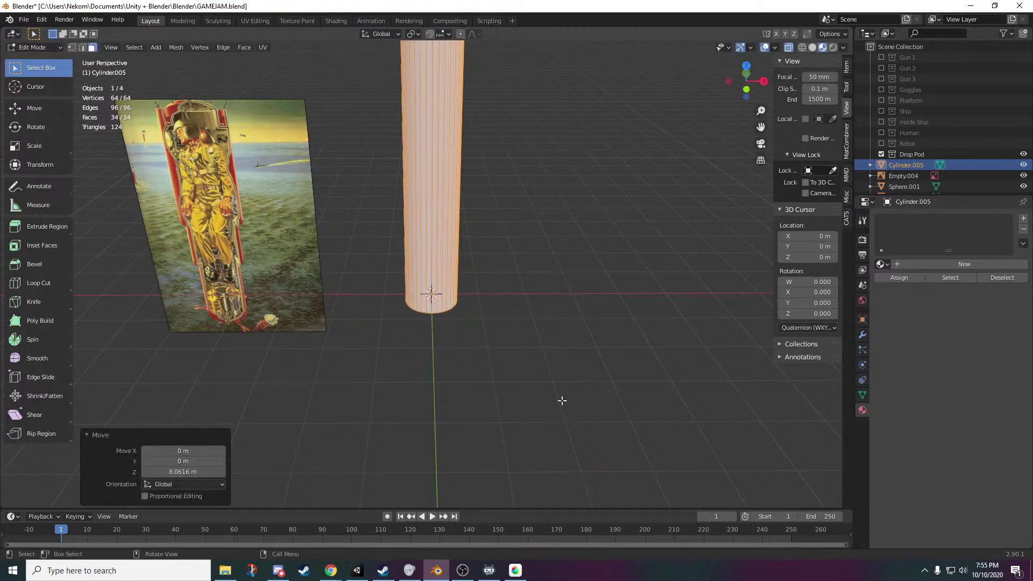
- Delete the bottom cap face of the tall cylinder
scroll(531, 383, "up", 3)
middle_click_drag(530, 383, 526, 318)
key("Tab")
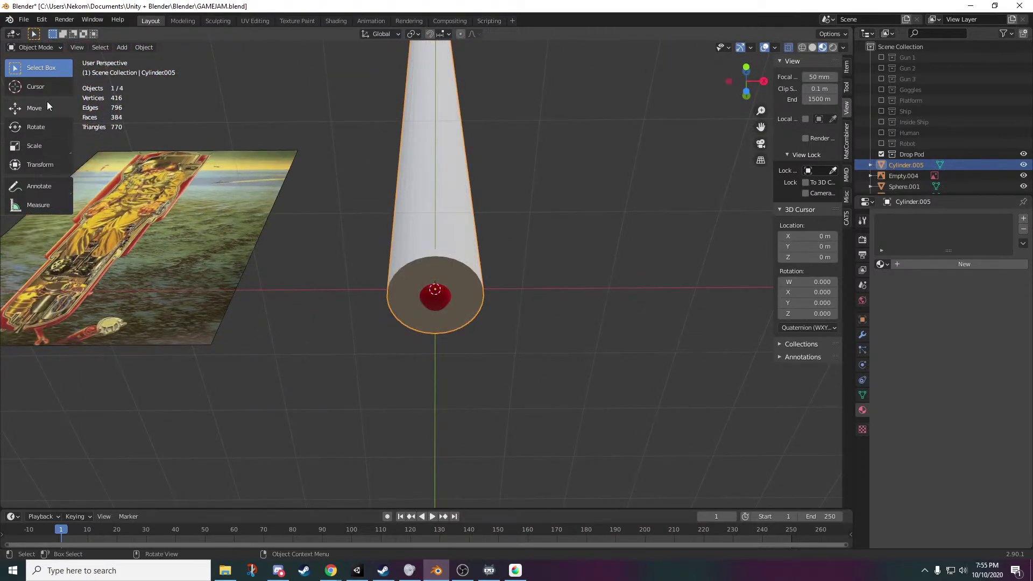
key("Tab")
middle_click_drag(494, 313, 498, 344)
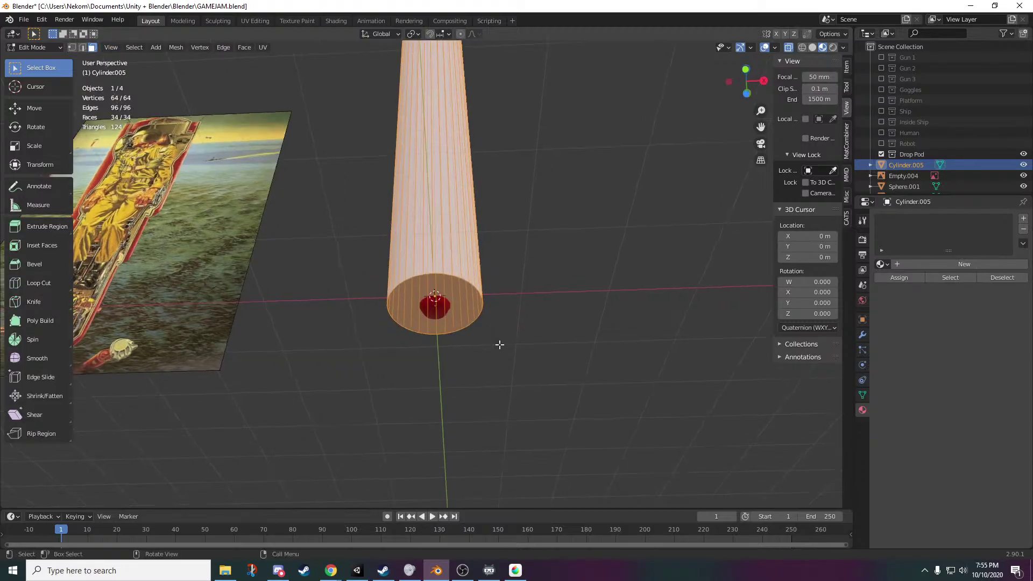
left_click(546, 428)
left_click(440, 282)
key("x")
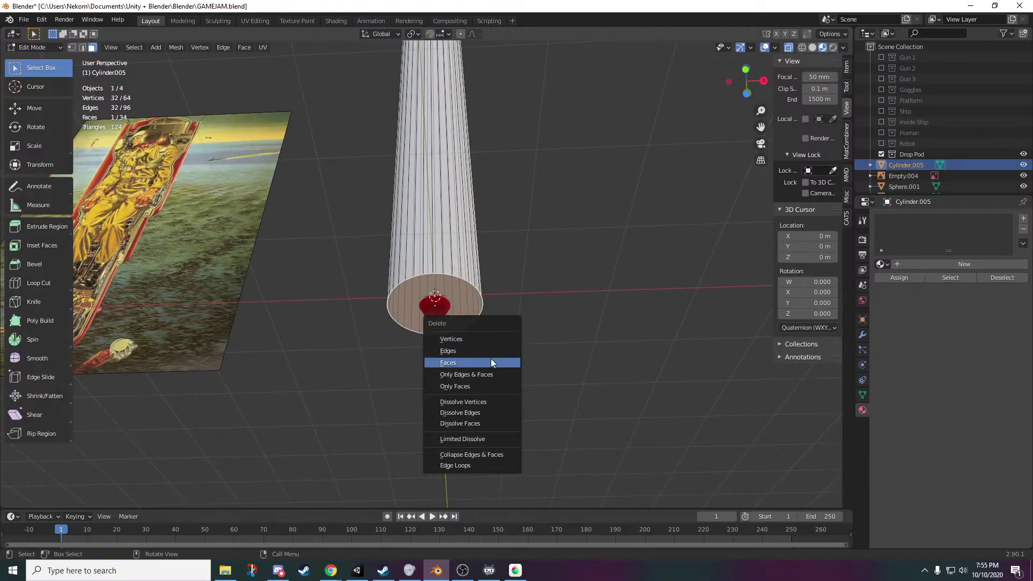
left_click(489, 359)
- Delete the top cap face of the cylinder to leave an open tube
scroll(520, 232, "down", 3)
middle_click_drag(519, 232, 522, 293)
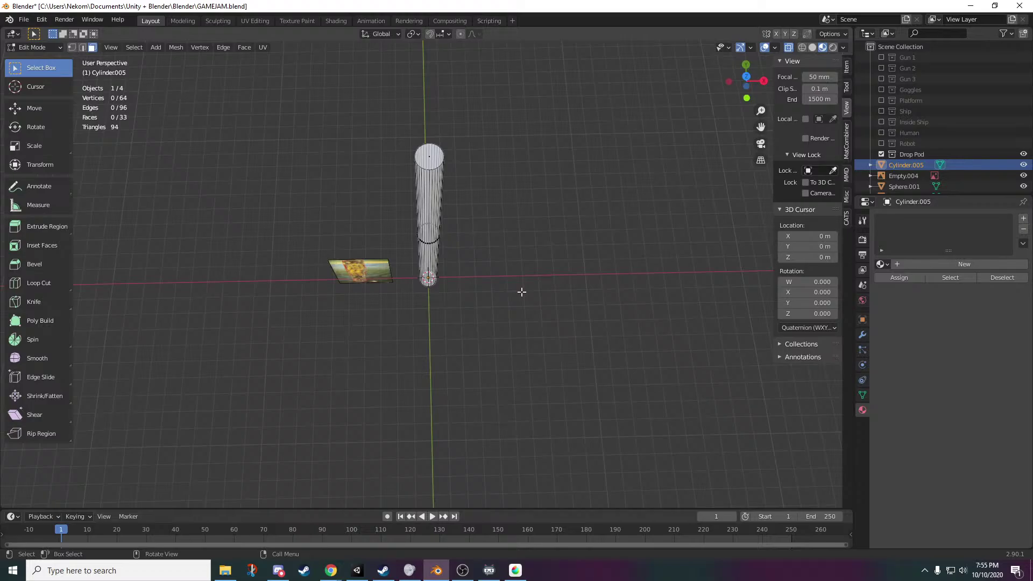
left_click(433, 167)
key("x")
left_click(424, 178)
- Select all faces of the open tube and give it a new material in a new slot
scroll(490, 337, "up", 4)
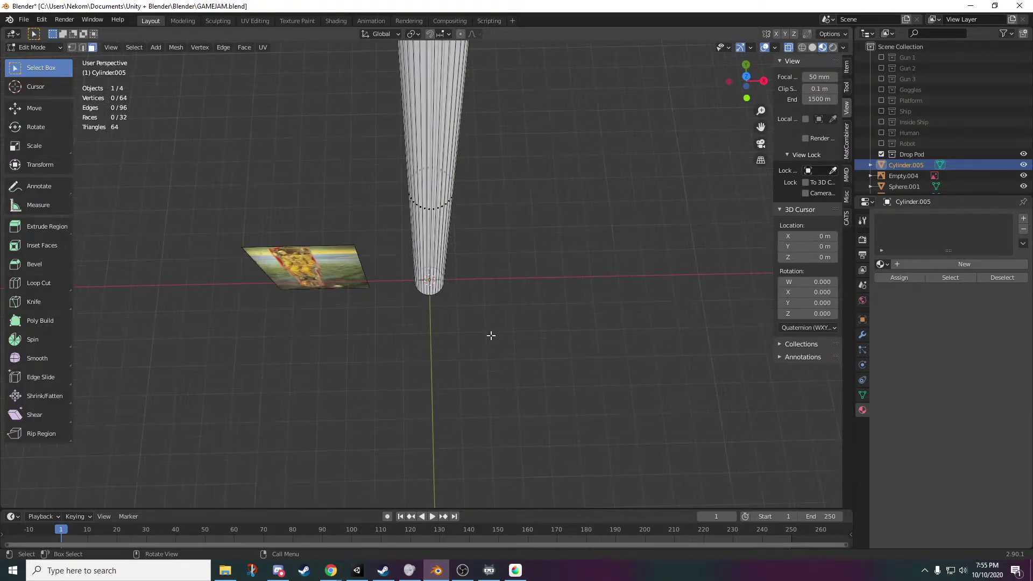
middle_click_drag(489, 337, 479, 307)
scroll(479, 307, "down", 3)
scroll(470, 94, "down", 2)
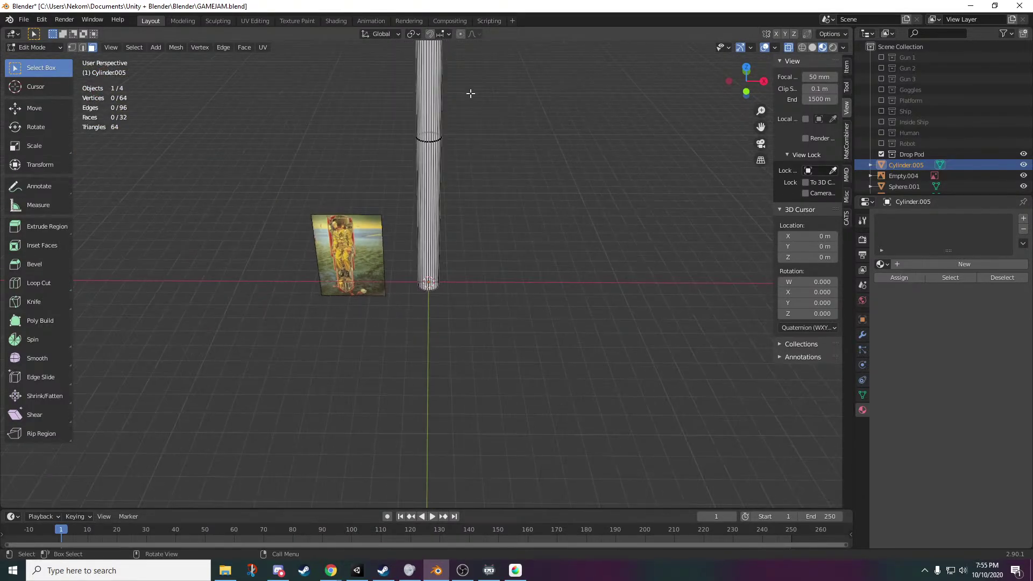
key("a")
key("KP_1")
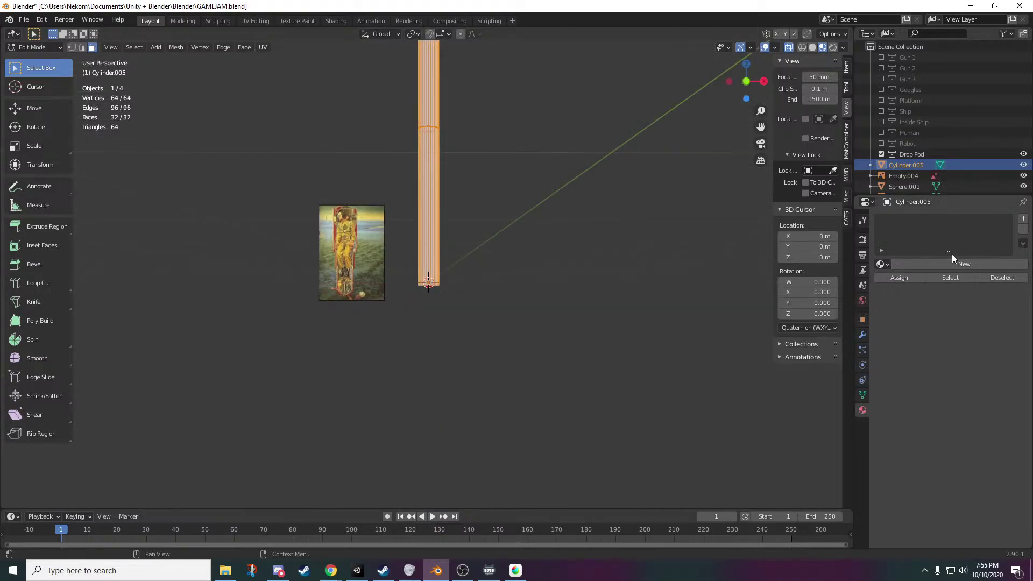
left_click(1022, 220)
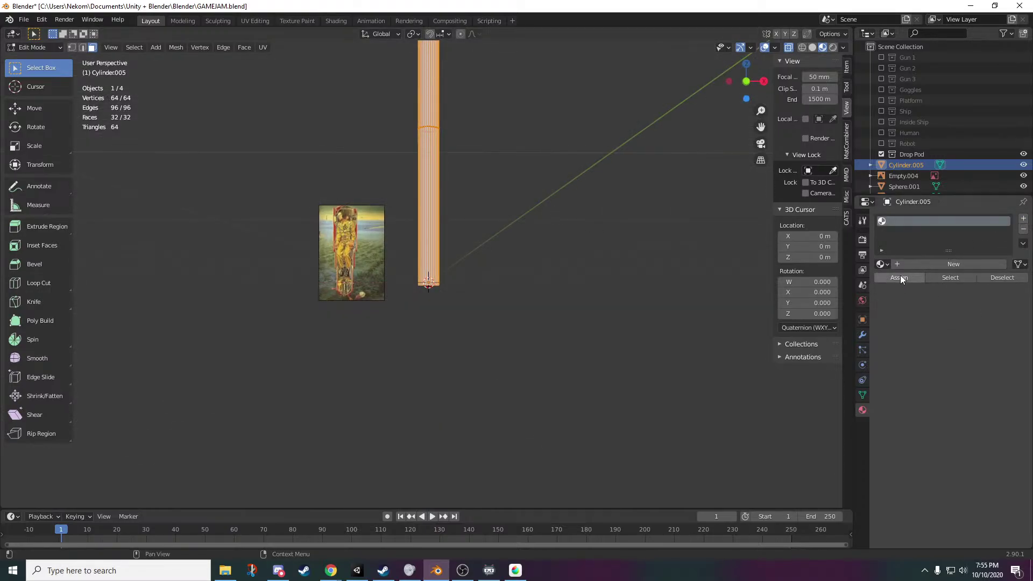
left_click(954, 264)
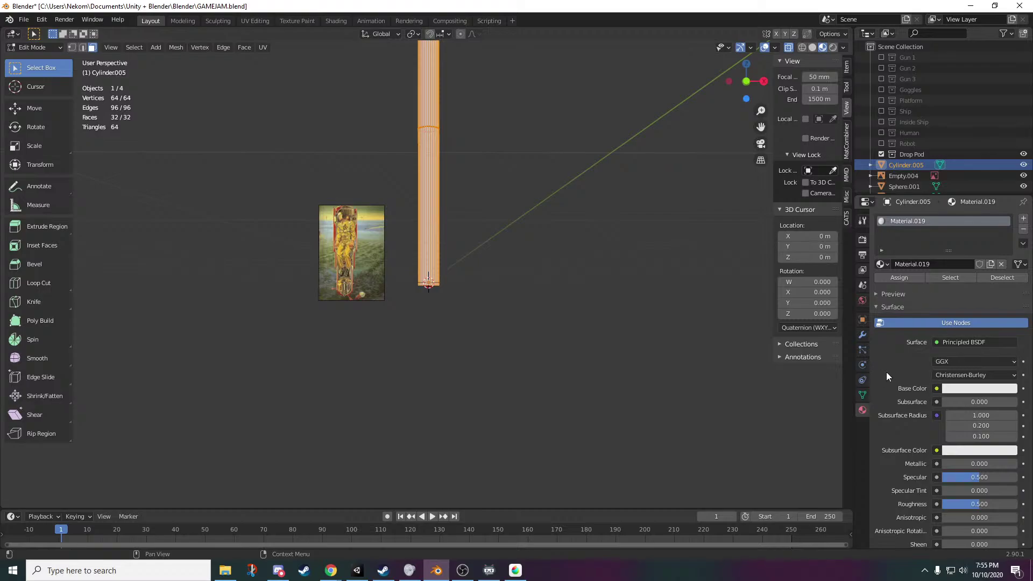
- Set the tube material's base color to a pale grey-green (H 0.484, S 0.134, V 0.767) with alpha 0.186
scroll(977, 393, "down", 3)
scroll(971, 396, "up", 3)
left_click(977, 389)
left_click(987, 388)
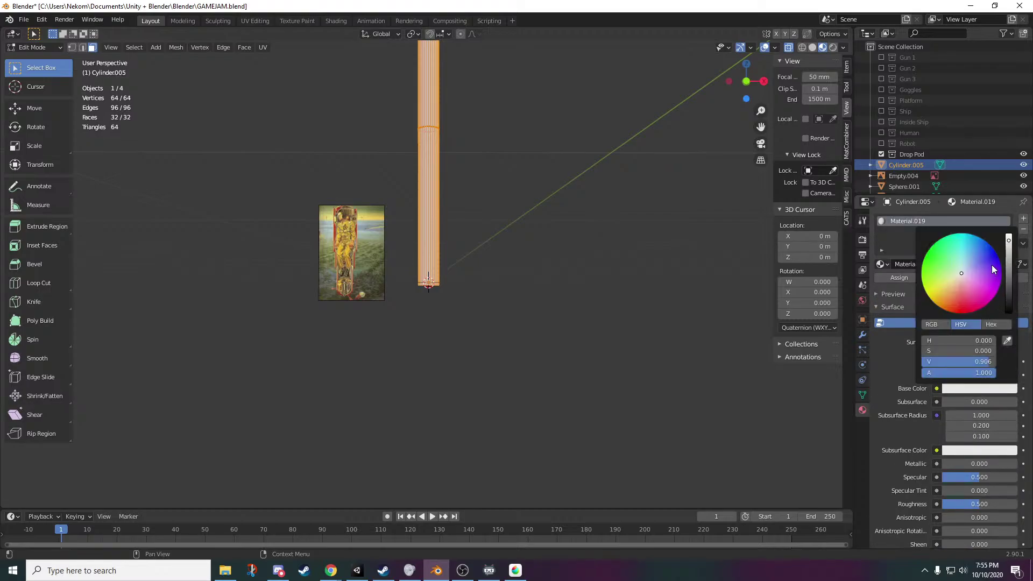
scroll(994, 270, "down", 3)
left_click_drag(975, 377, 936, 373)
left_click(963, 269)
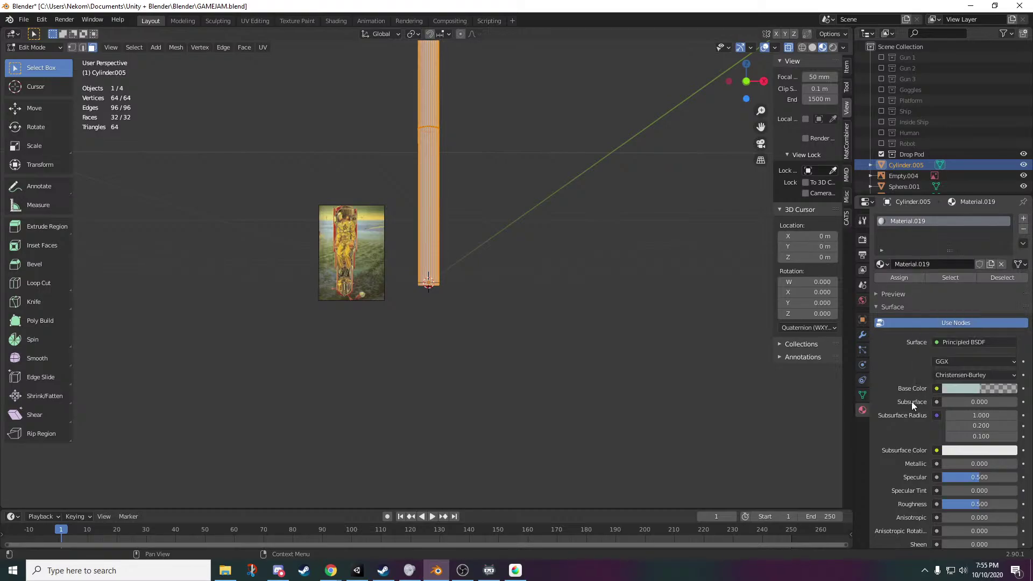
- Try blue and cyan for the tube material's base color, and settle on a bright light cyan with hue 0.506, saturation 0.334 and value 1.000
scroll(544, 295, "up", 3)
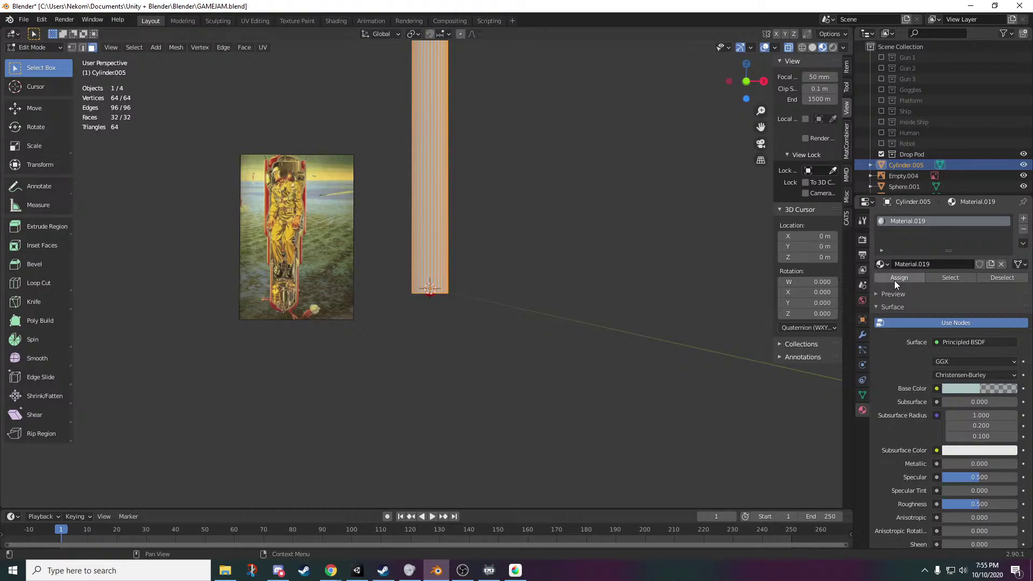
left_click(957, 388)
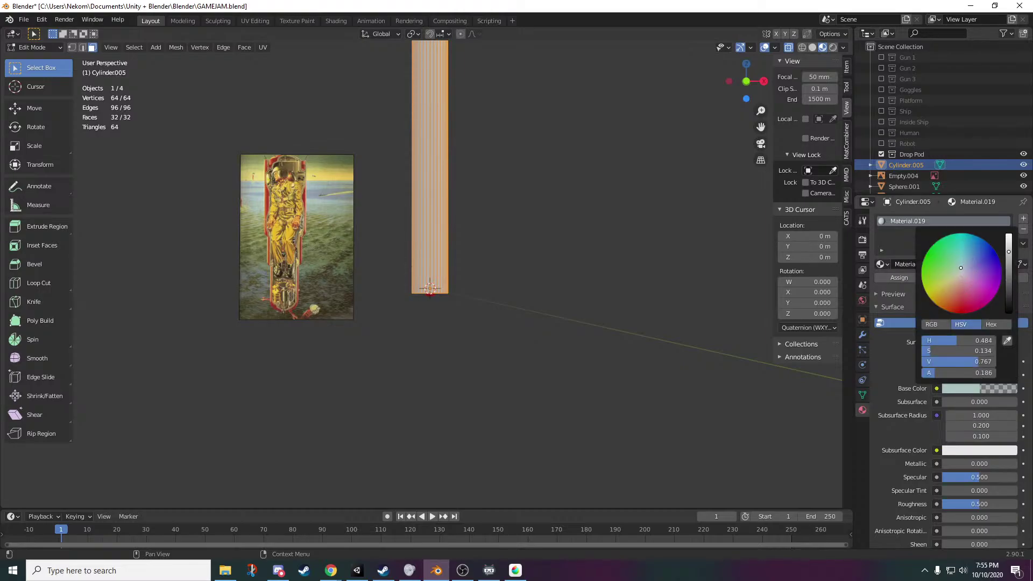
left_click_drag(961, 268, 983, 238)
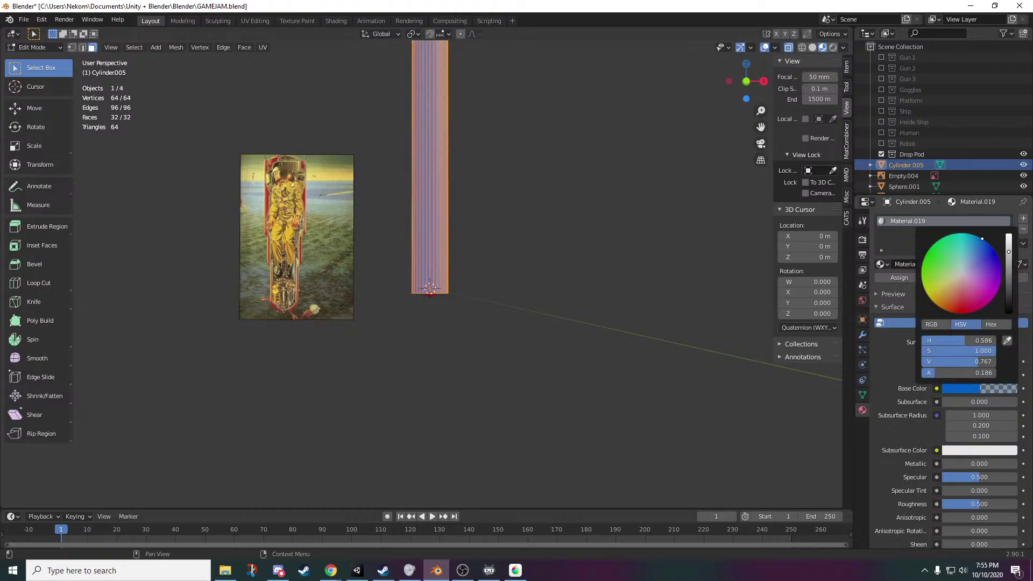
left_click(954, 389)
left_click(967, 234)
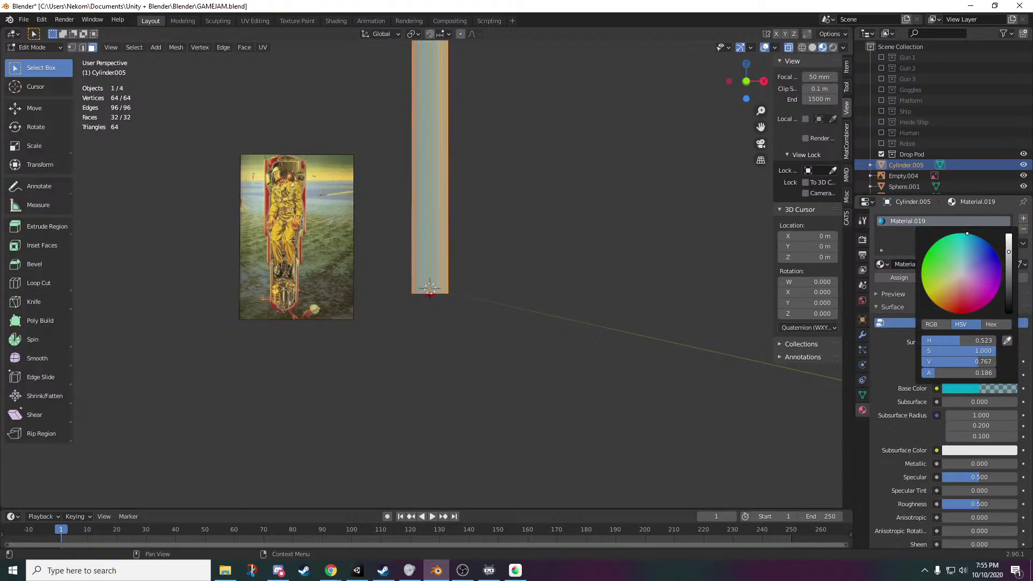
left_click_drag(1009, 252, 1009, 234)
left_click_drag(962, 267, 962, 259)
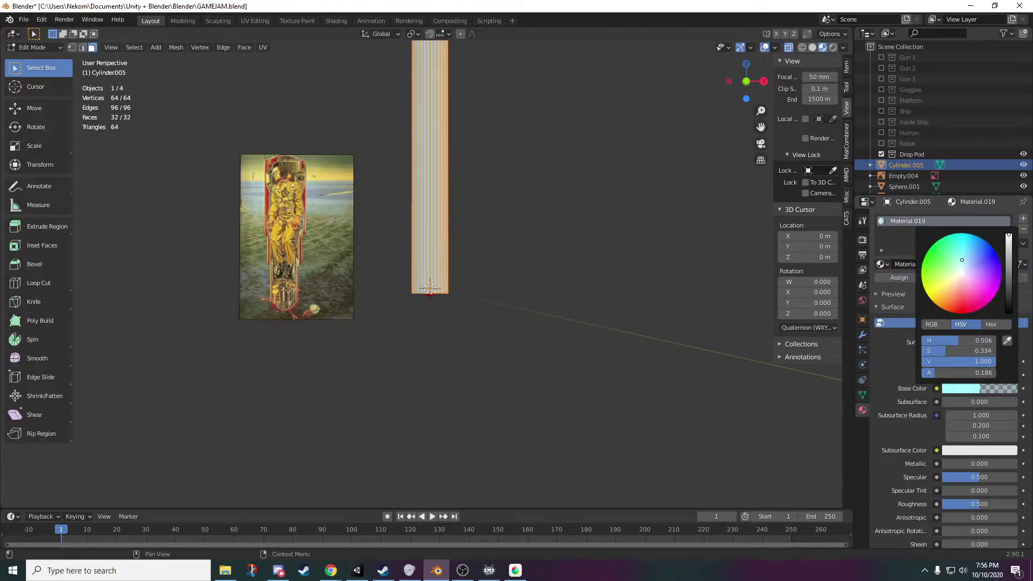
- Return to object mode and hide the launch tube so only the drop pod and reference image remain visible
key("Tab")
scroll(496, 393, "up", 5)
middle_click_drag(512, 402, 533, 409)
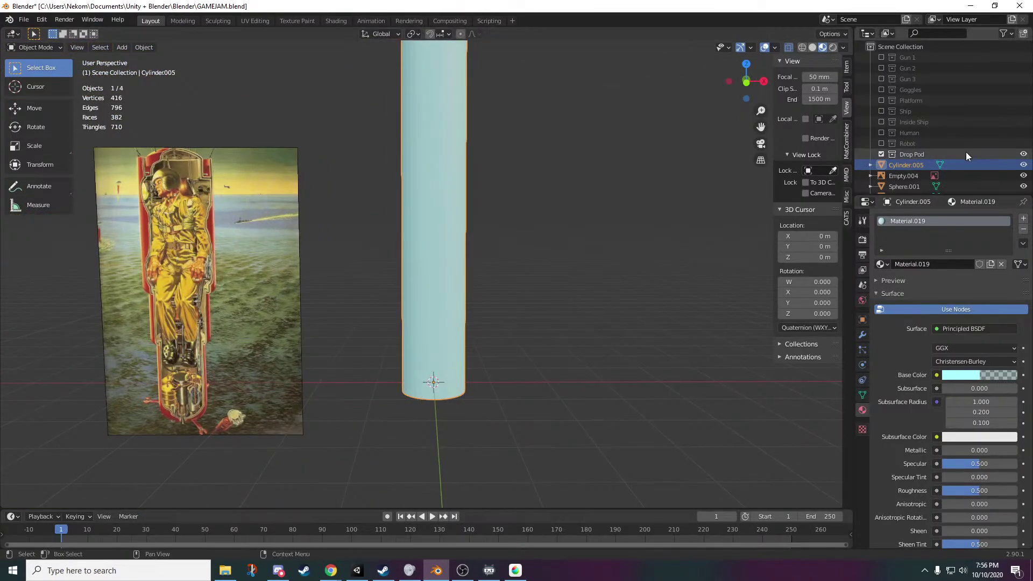
left_click(1023, 165)
- Examine the red drop pod and its framed window from several angles and distances
scroll(471, 352, "up", 3)
middle_click_drag(474, 430, 477, 413)
scroll(477, 414, "down", 2)
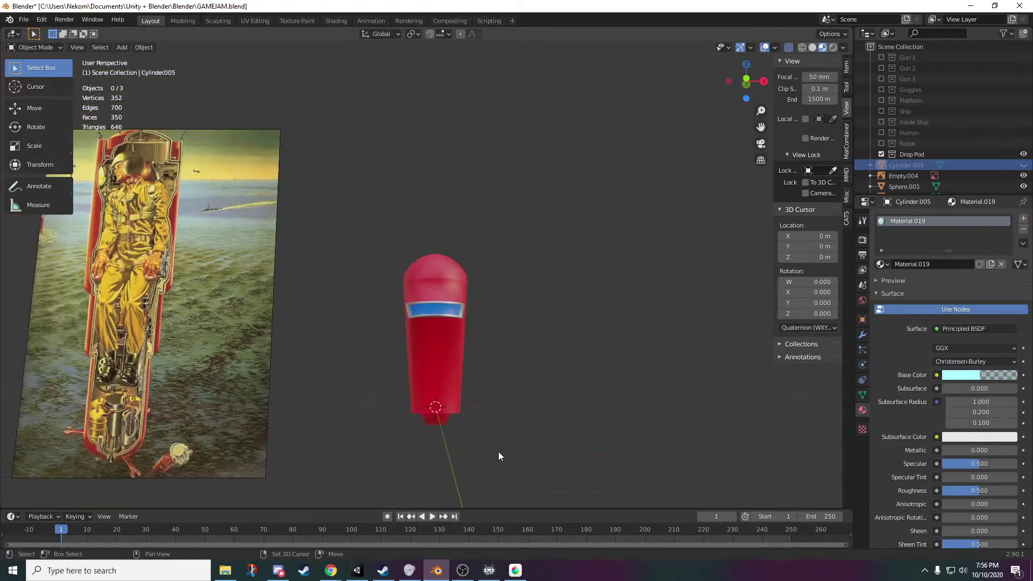
middle_click_drag(499, 452, 486, 379, "shift")
scroll(485, 378, "up", 2)
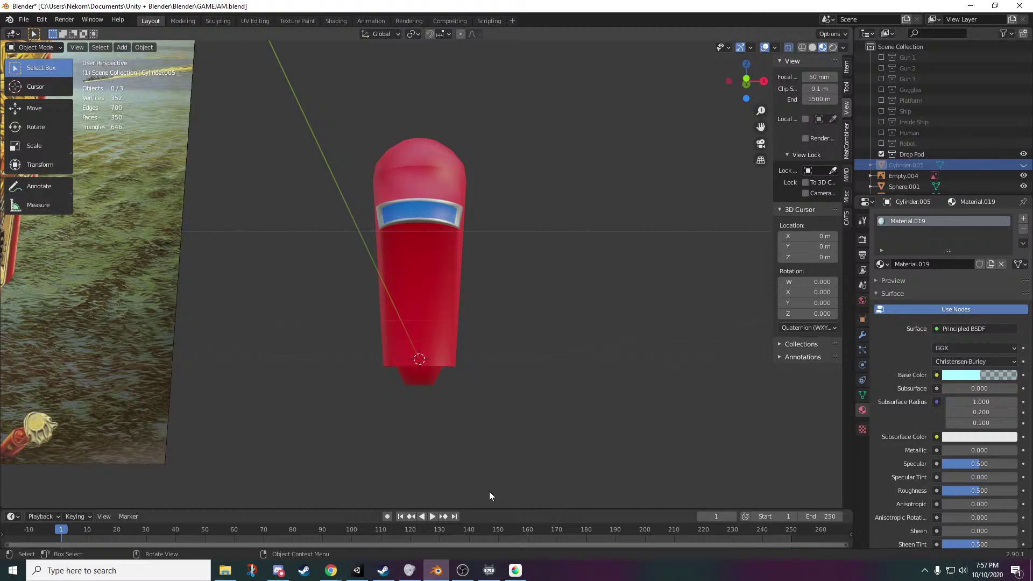
scroll(453, 413, "up", 1)
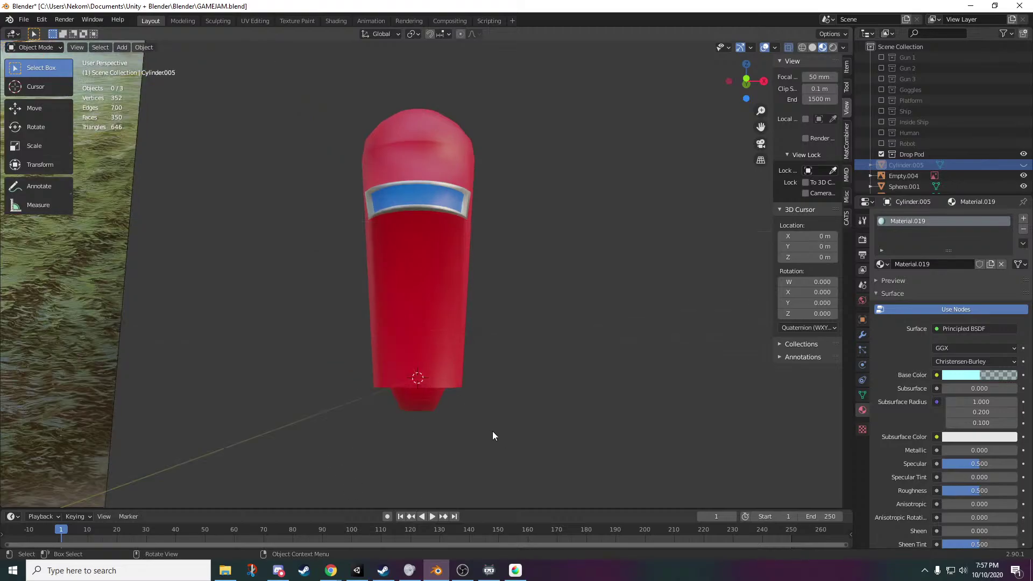
middle_click_drag(518, 430, 515, 401)
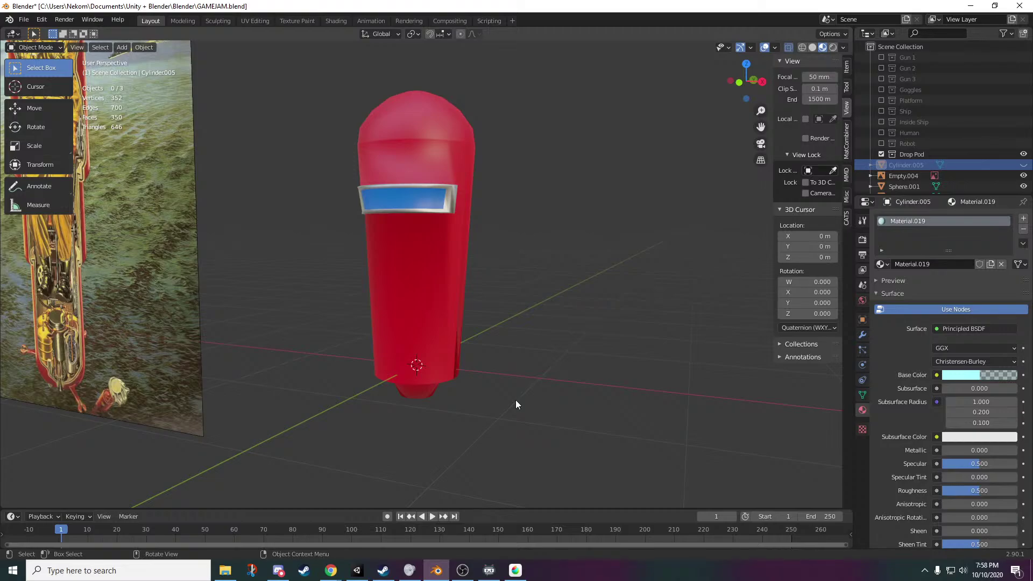
scroll(482, 393, "down", 6)
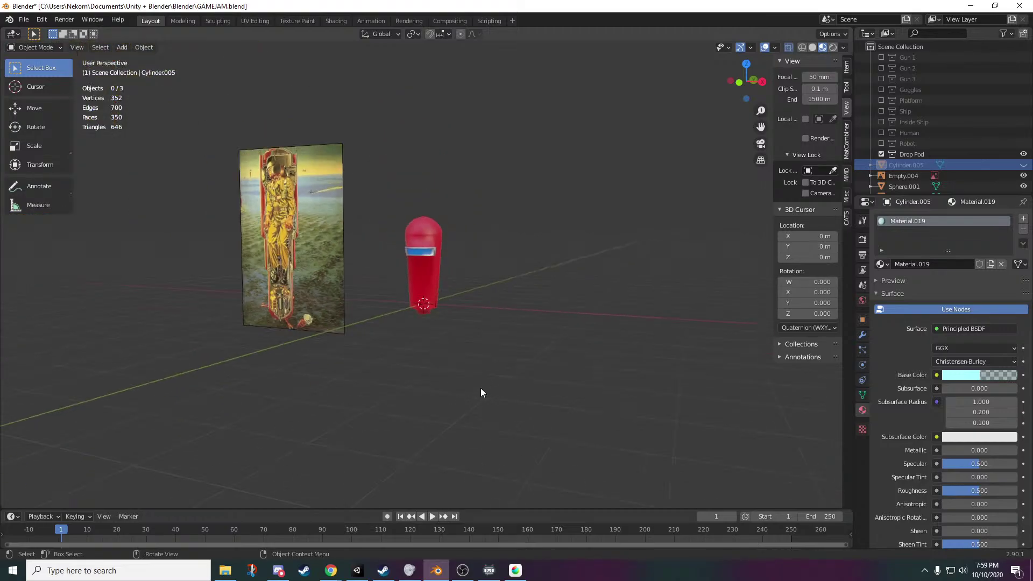
scroll(481, 393, "up", 2)
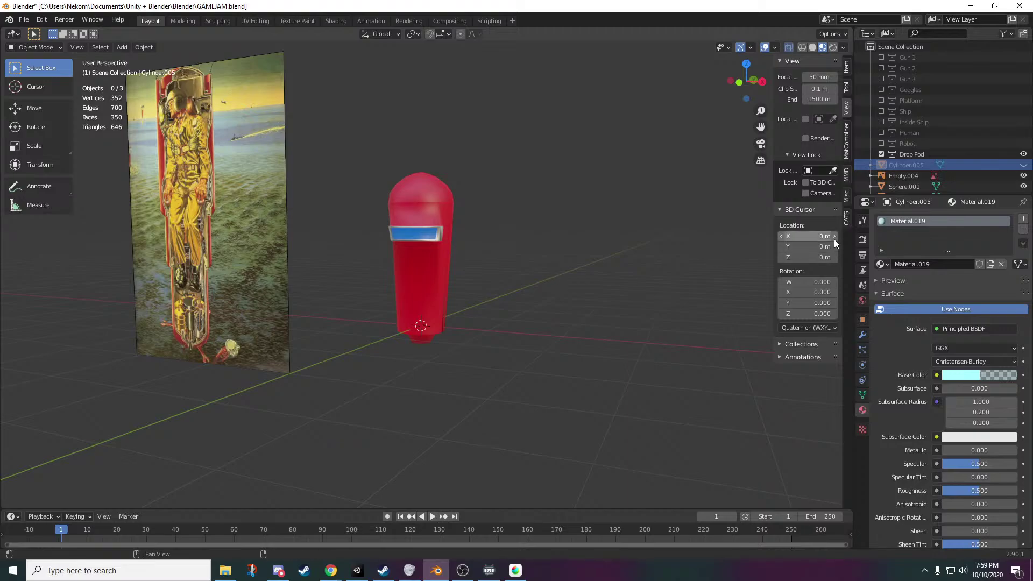
- Exclude the Drop Pod collection and clear the tube, pod and reference image objects from the scene
left_click(882, 144)
left_click(882, 145)
left_click(881, 154)
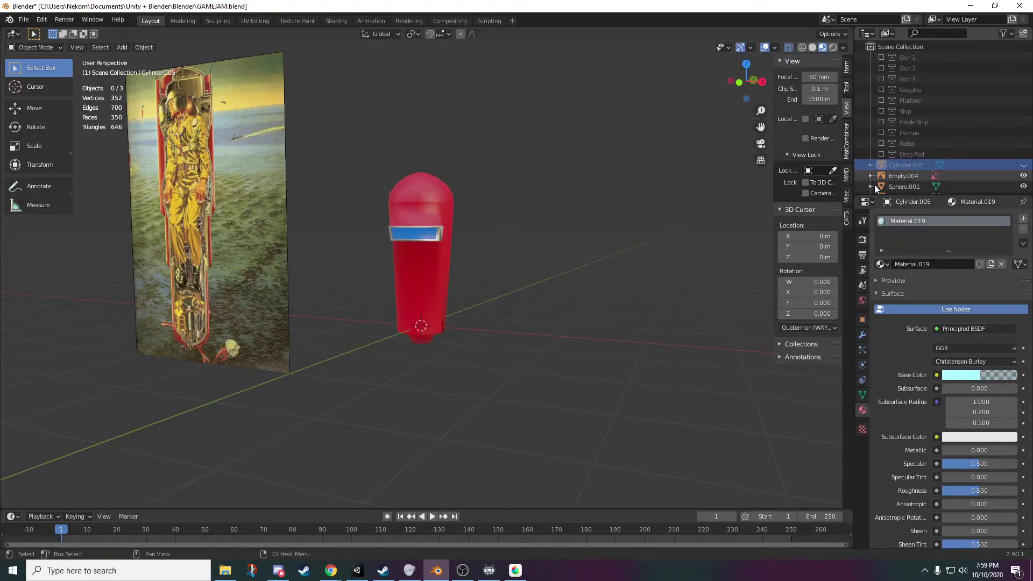
scroll(895, 167, "down", 1)
left_click(910, 184)
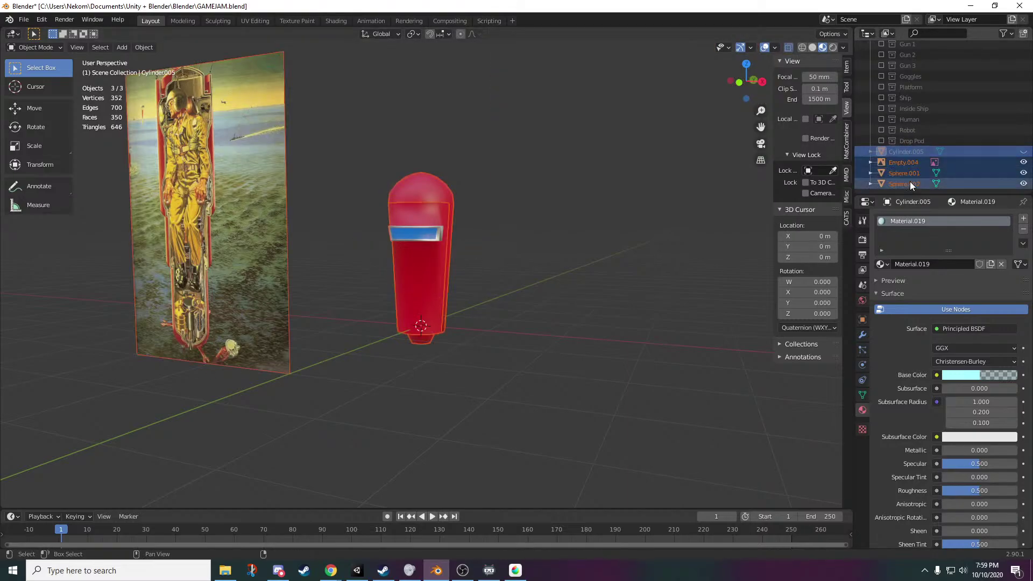
left_click(915, 152, "shift")
key("Delete")
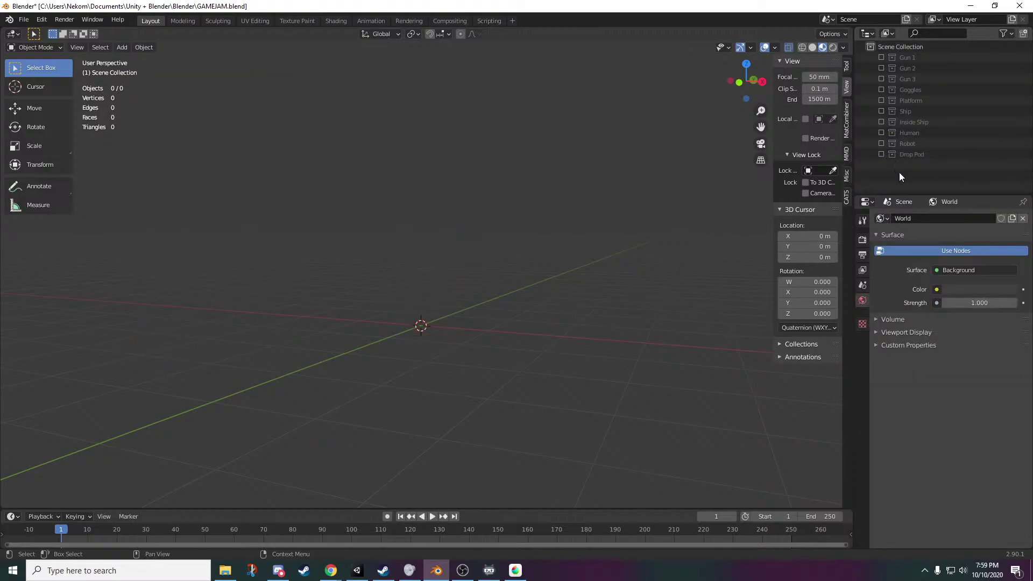
- Create a new collection in the scene for the next model
middle_click_drag(388, 253, 480, 338)
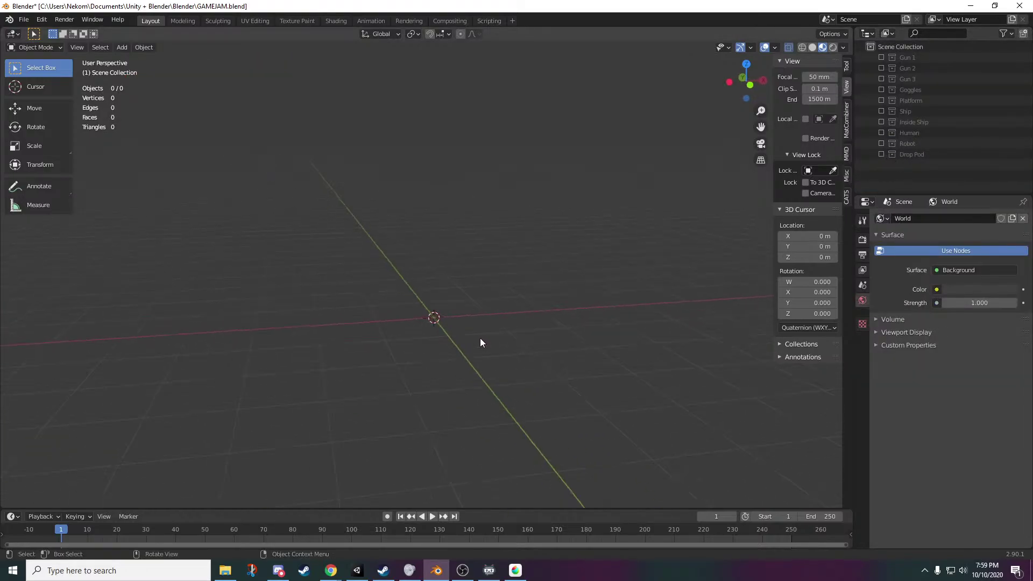
key("shift+a")
right_click(916, 173)
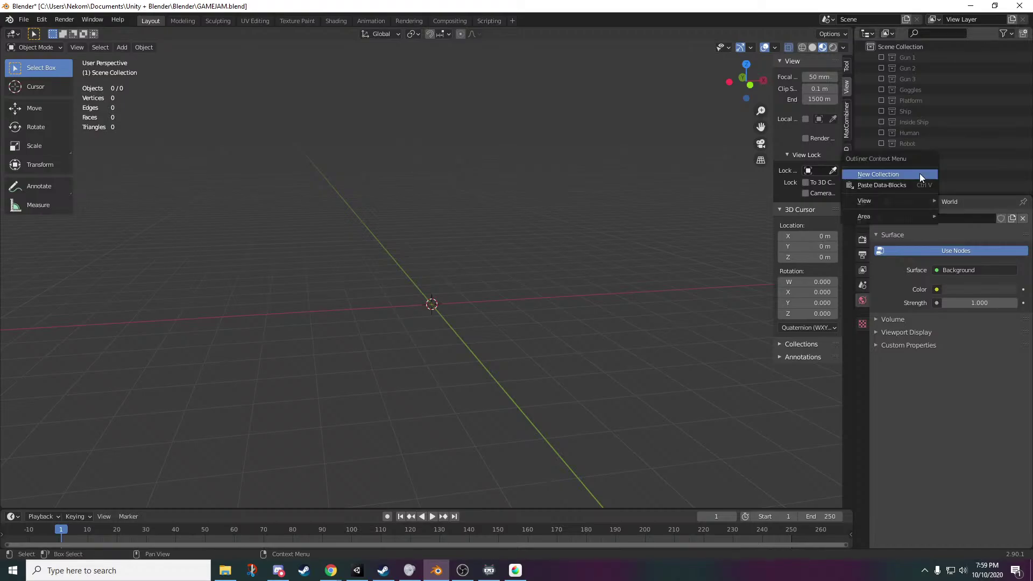
left_click(919, 174)
- Add a UV sphere at the origin with 100 segments and 50 rings
scroll(513, 329, "down", 3)
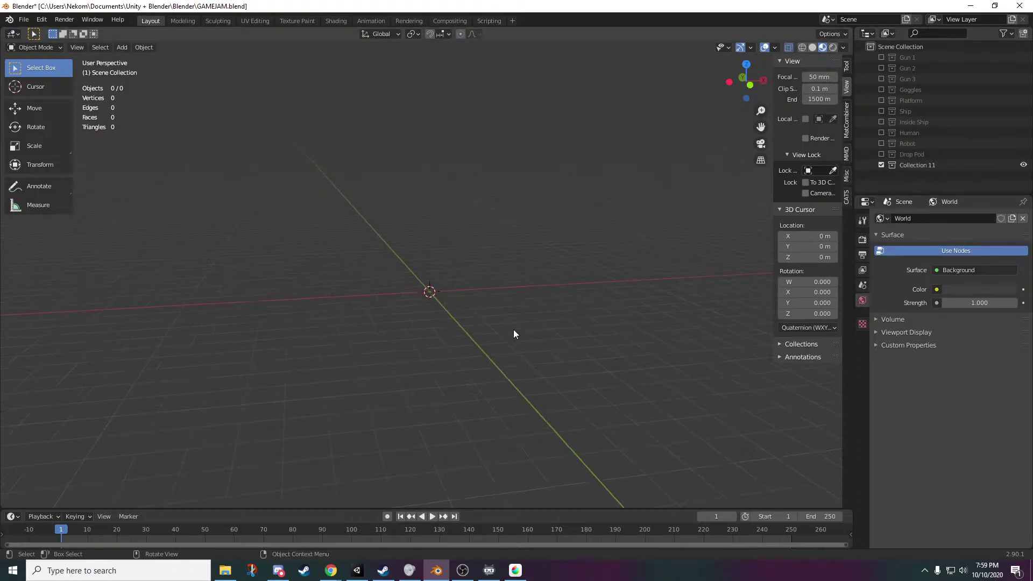
middle_click_drag(512, 308, 524, 341)
key("shift+a")
mouse_move(523, 336)
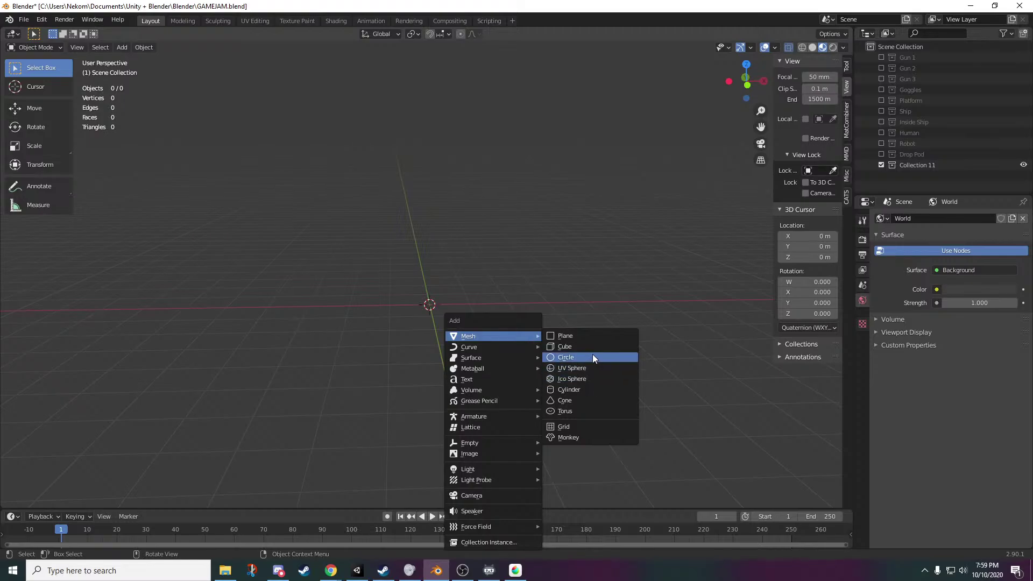
left_click(590, 371)
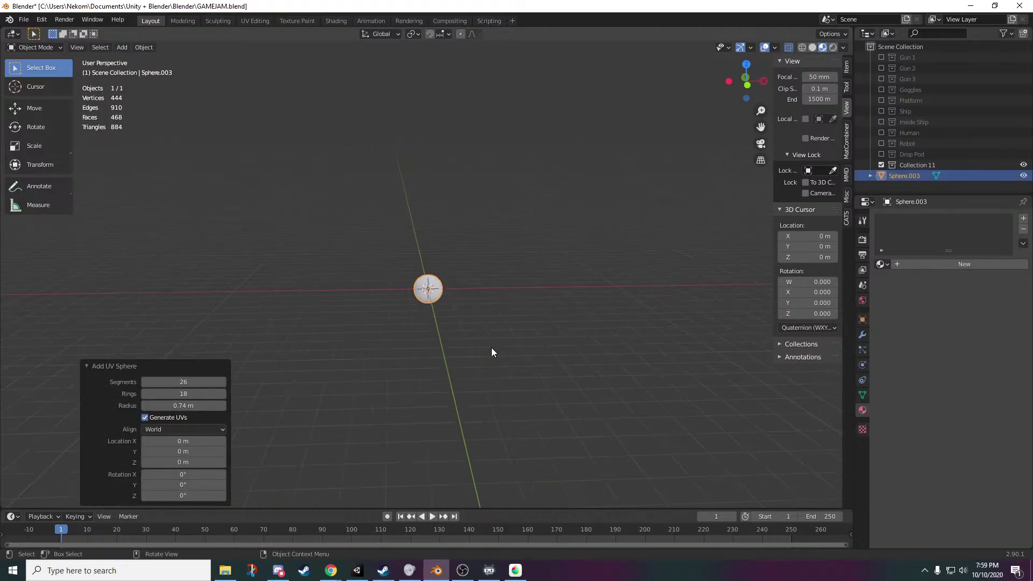
mouse_move(183, 381)
left_mouse_down()
mouse_move(302, 381)
mouse_move(196, 385)
left_mouse_up()
left_click(195, 386)
type("100")
key("Tab")
type("50")
key("Return")
- Enlarge the UV sphere to a radius of 100 m
left_click_drag(183, 406, 344, 406)
scroll(369, 334, "down", 6)
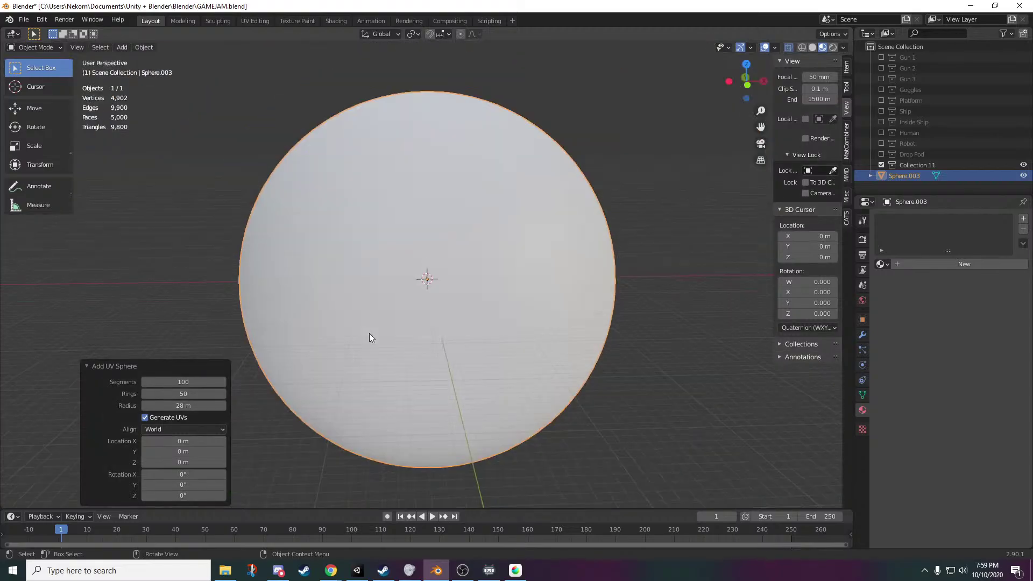
scroll(373, 327, "down", 6)
scroll(373, 328, "up", 4)
left_click_drag(185, 406, 237, 406)
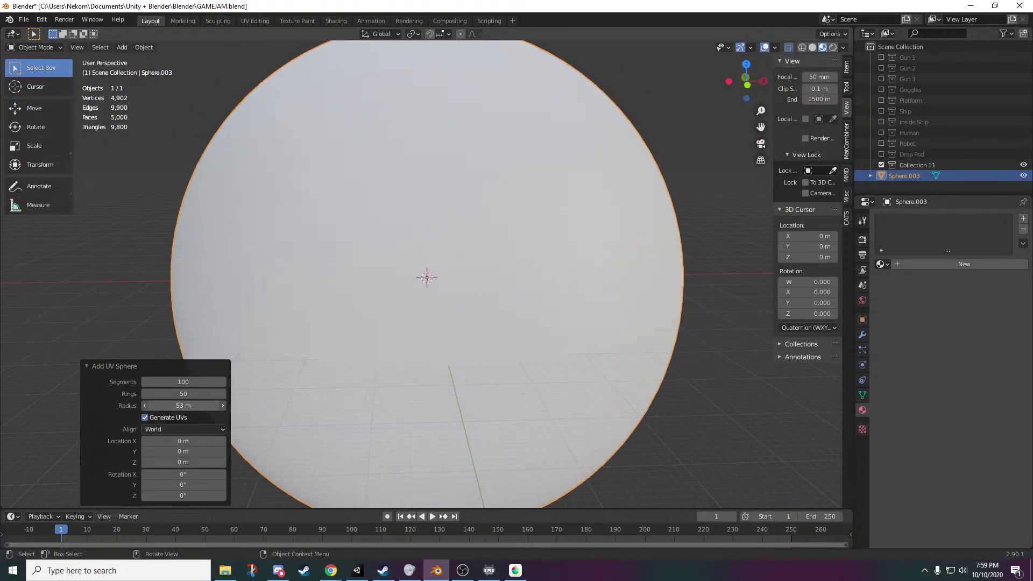
left_click(186, 406)
type("100")
key("Return")
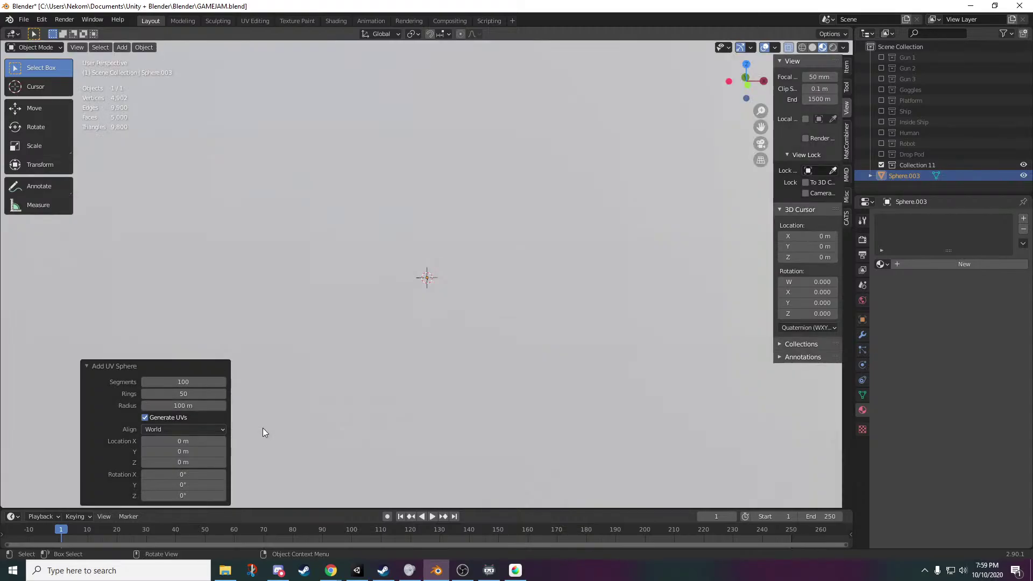
- Try rescaling the sphere, first to about 0.589, and undo the scaling together with the sphere's creation
scroll(512, 339, "down", 10)
scroll(431, 263, "up", 8)
middle_click_drag(473, 293, 683, 412)
key("s")
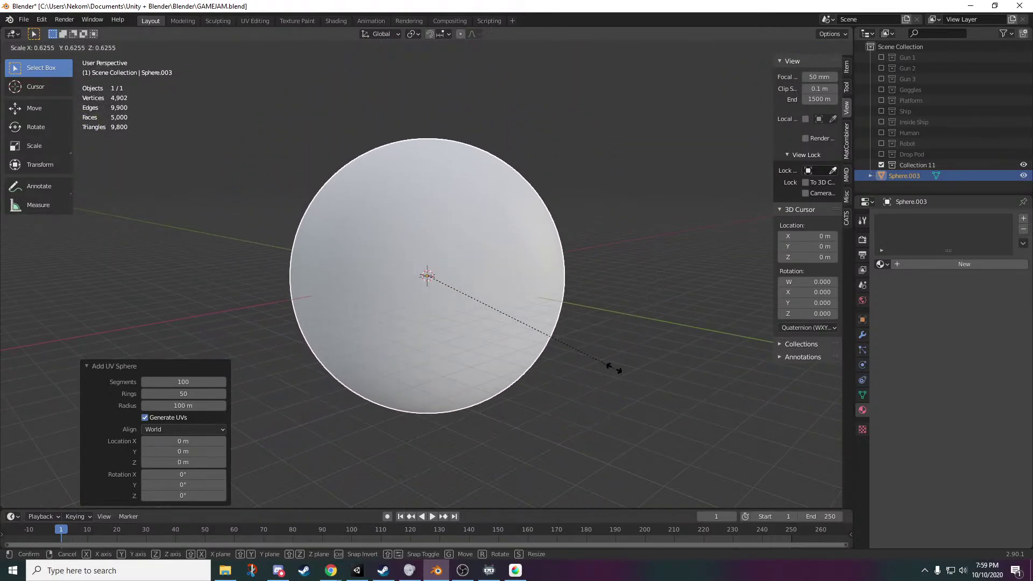
left_click(611, 364)
key("s")
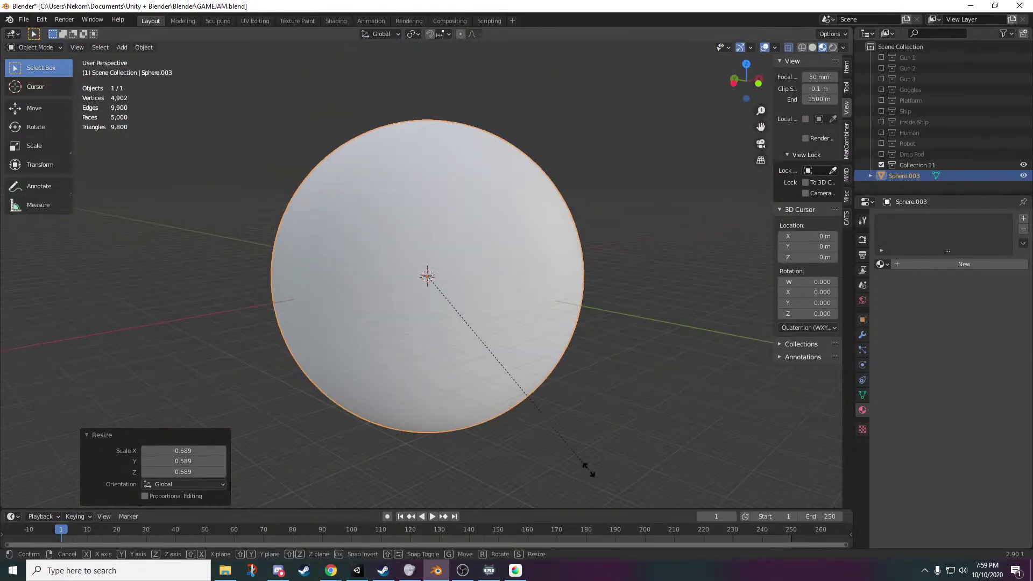
left_click(534, 423)
key("ctrl+z")
key("ctrl+z")
key("ctrl+z")
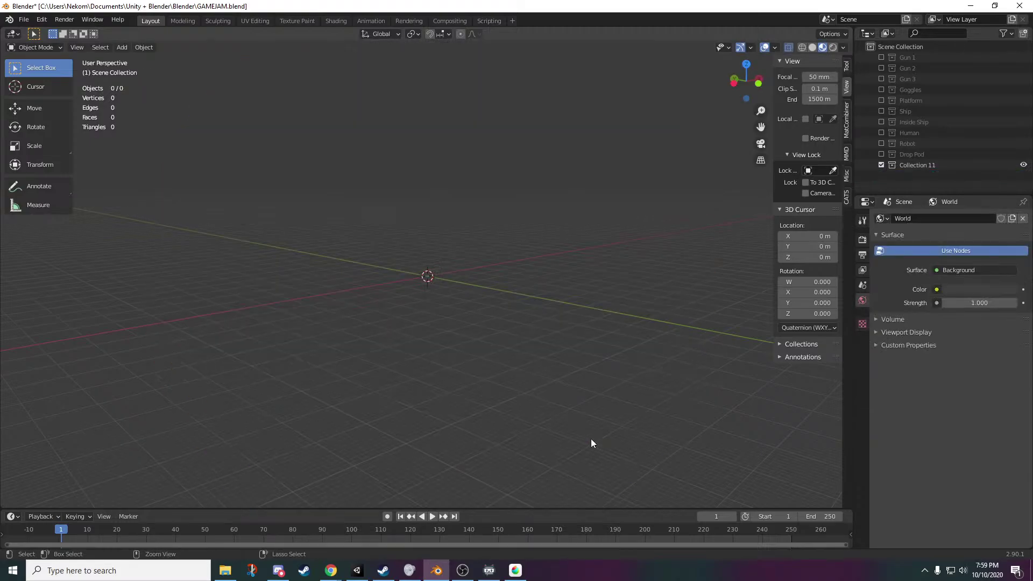
- Add a new UV sphere of radius 100 m with 75 segments and 25 rings, and deselect it
key("shift+a")
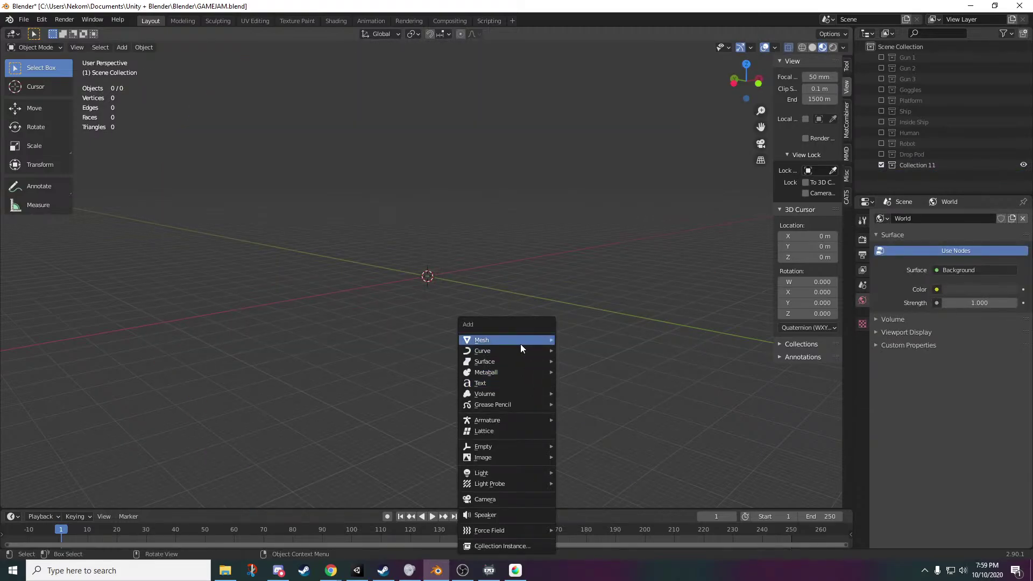
mouse_move(521, 341)
left_click(606, 372)
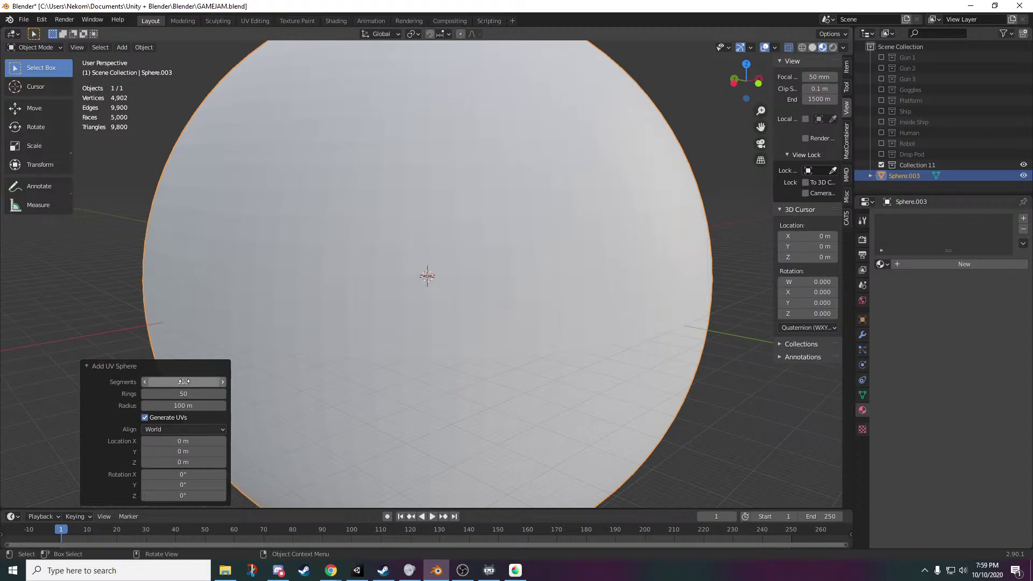
left_click(214, 384)
type("75")
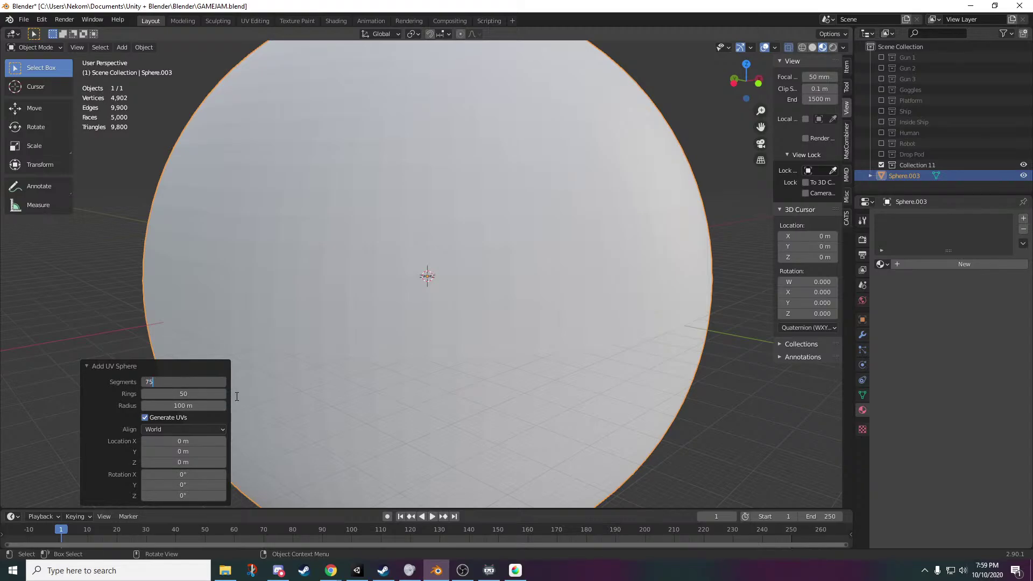
key("Tab")
type("25")
key("Return")
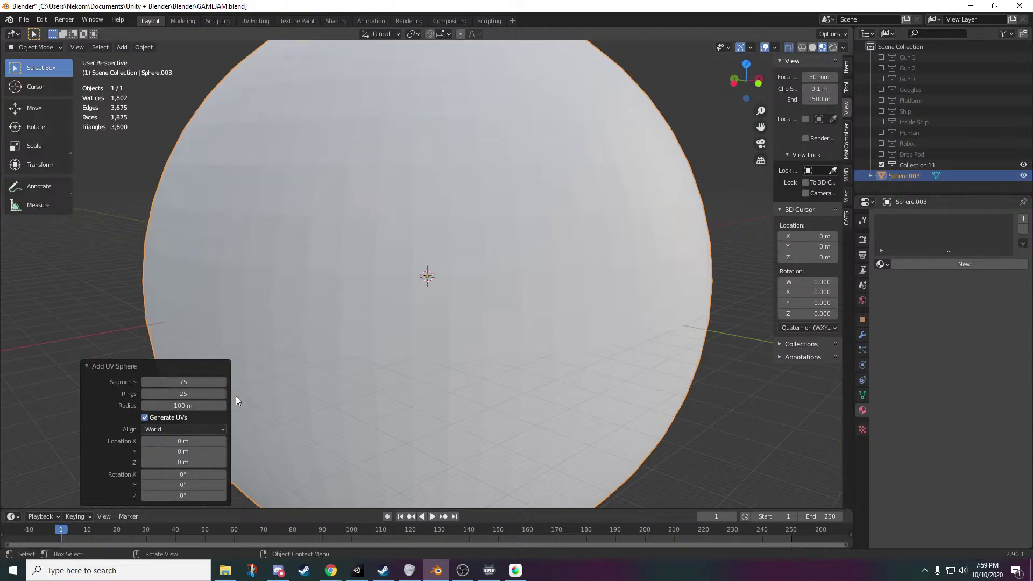
left_click(781, 433)
- Examine the shape and surface smoothness of the new sphere from several angles and distances
scroll(538, 338, "down", 5)
middle_click_drag(493, 372, 446, 363)
scroll(489, 378, "up", 3)
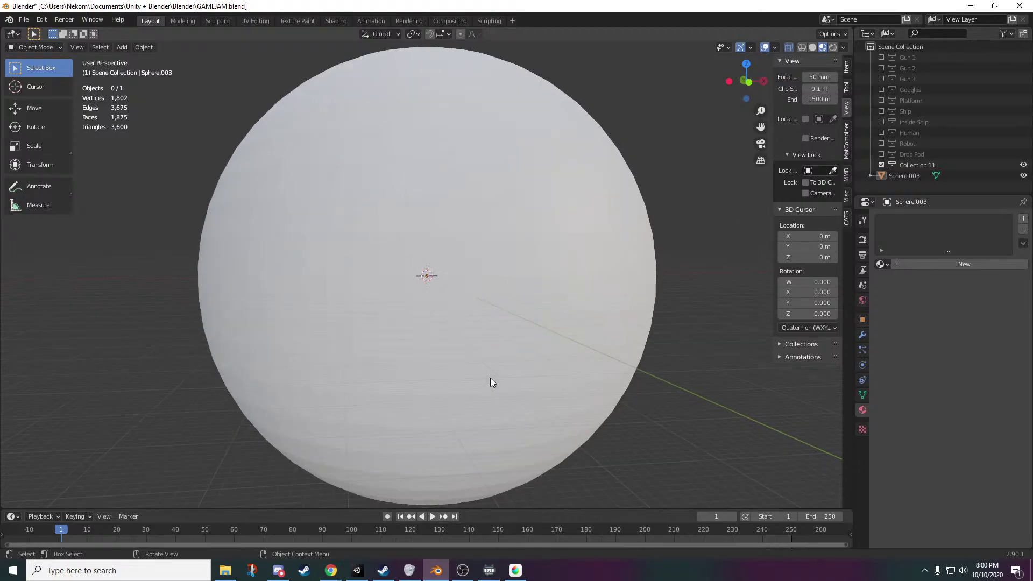
scroll(456, 281, "down", 4)
scroll(452, 284, "up", 4)
mouse_move(442, 292)
middle_mouse_down()
mouse_move(684, 294)
mouse_move(434, 300)
mouse_move(389, 366)
mouse_move(378, 409)
mouse_move(401, 365)
middle_mouse_up()
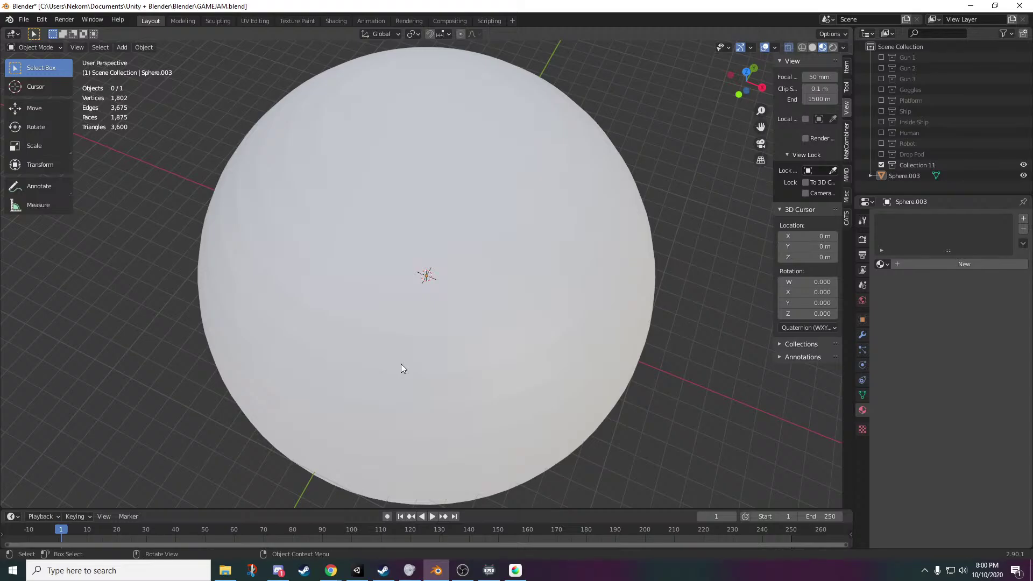
scroll(612, 308, "down", 3)
middle_click_drag(453, 344, 470, 410)
scroll(506, 263, "up", 3)
scroll(467, 367, "down", 2)
scroll(455, 408, "up", 2)
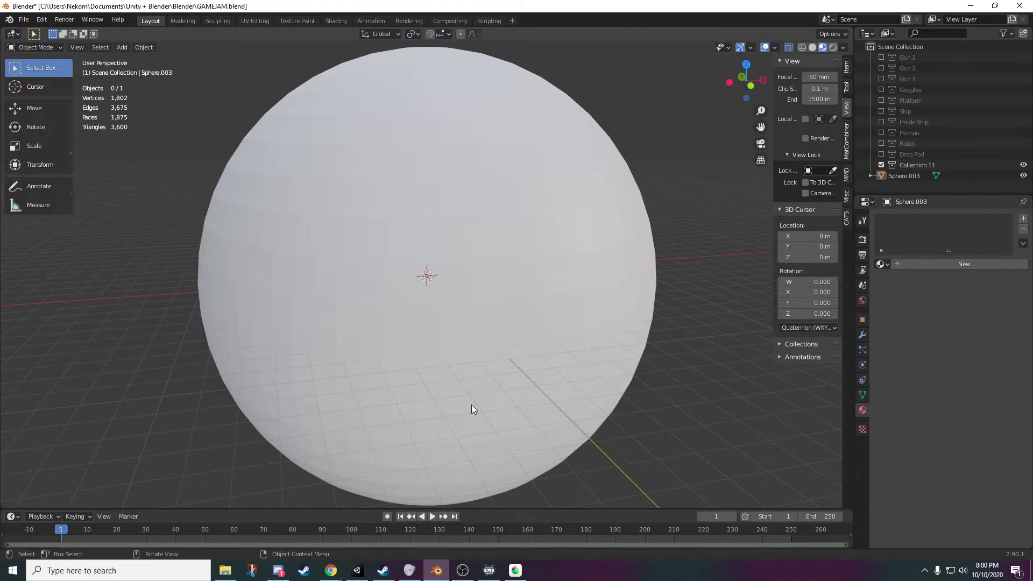
scroll(538, 313, "down", 2)
middle_click_drag(540, 315, 582, 376)
scroll(605, 337, "up", 3)
key("Tab")
key("Tab")
scroll(512, 368, "down", 2)
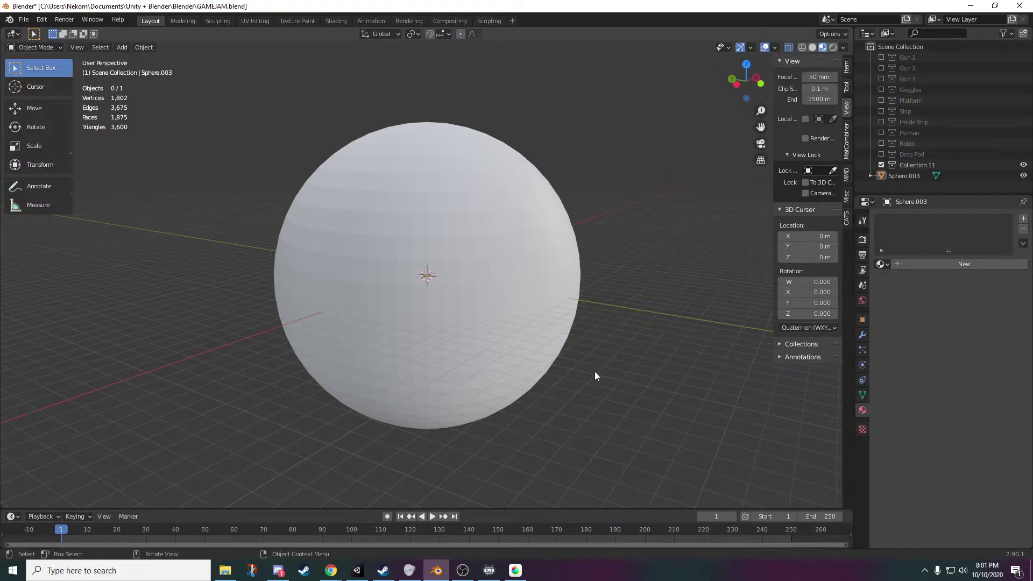
- Edit the sphere's mesh, turn off X-ray and select a three-by-three block of faces on its upper half
scroll(640, 280, "up", 2)
middle_click_drag(539, 279, 533, 226)
key("Tab")
left_click(471, 178)
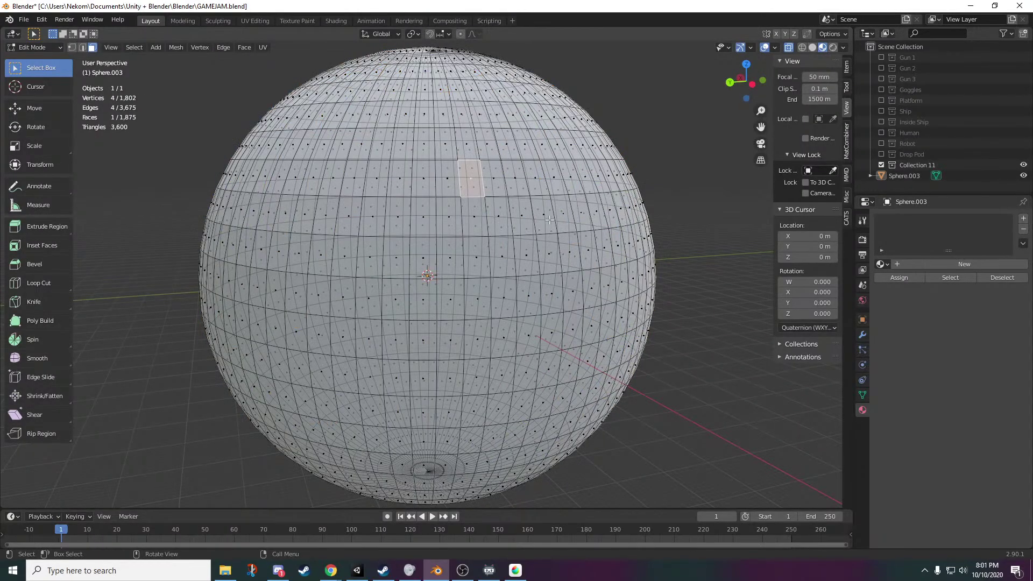
left_click(789, 48)
middle_click_drag(660, 141, 635, 146)
left_click_drag(498, 187, 431, 257)
middle_click_drag(486, 316, 530, 319)
- Extrude the selected block of faces slightly into the sphere and scale the recessed faces to 0.866
key("e")
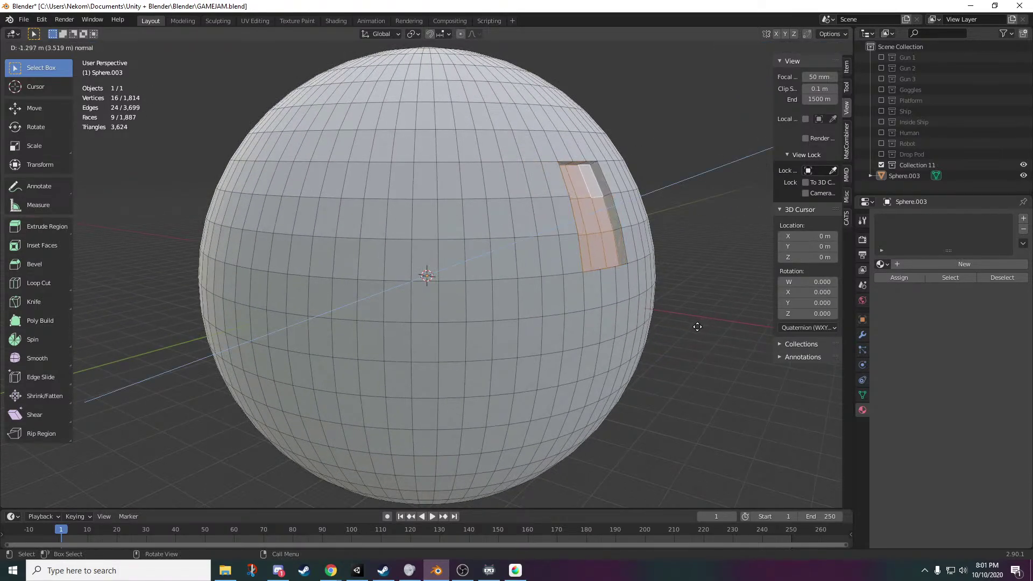
left_click(698, 327)
middle_click_drag(697, 327, 509, 350)
key("s")
left_click(668, 376)
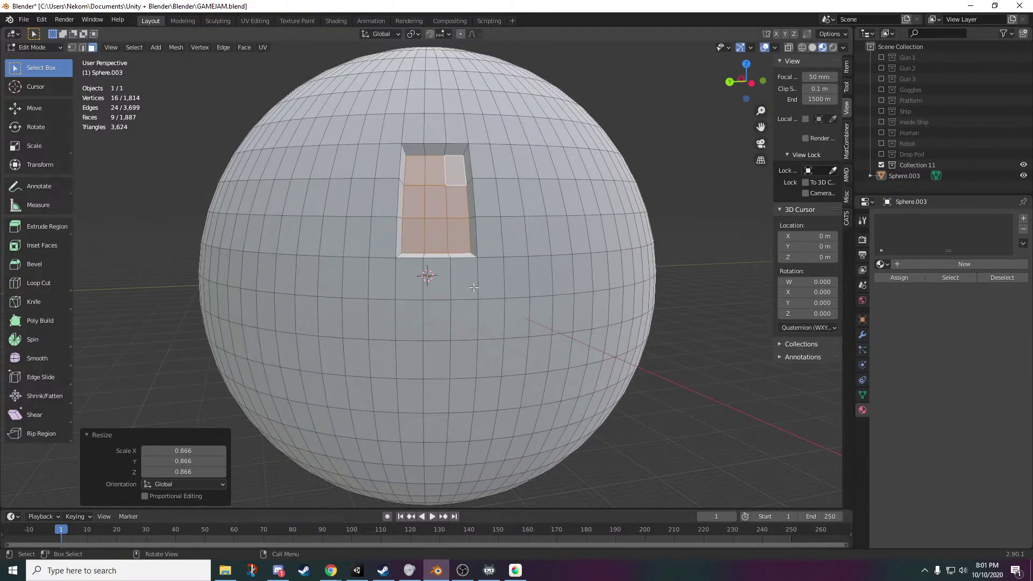
- Select all vertices of the recess's floor and rim and scale them to 0.713
left_click(72, 47)
left_click(476, 257)
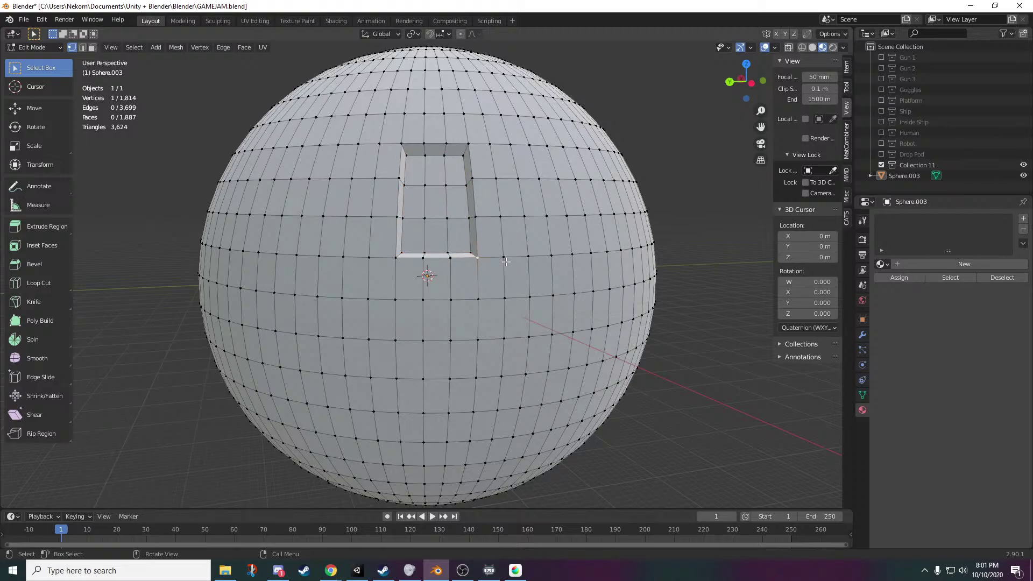
left_click(454, 260, "alt")
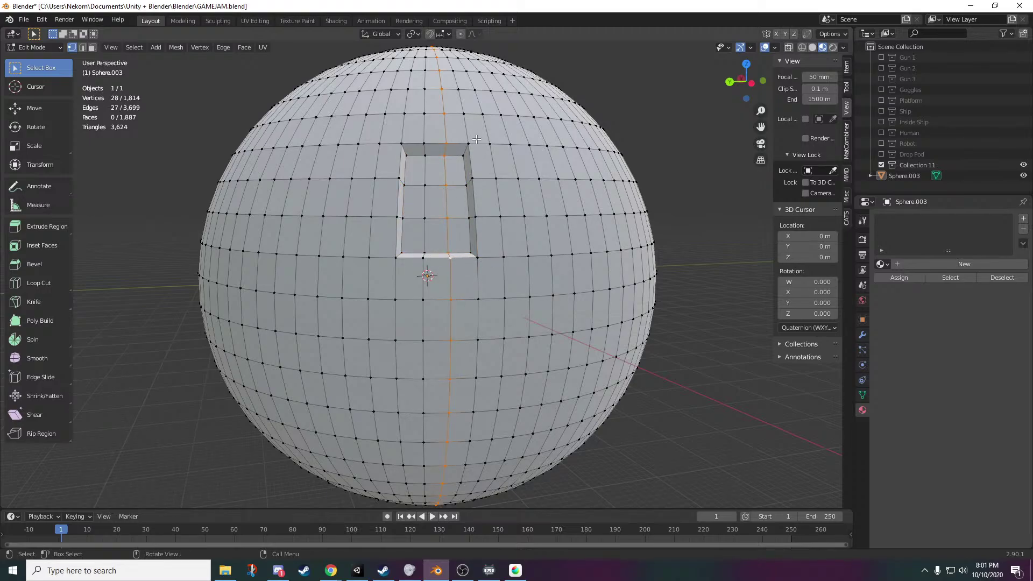
left_click(409, 257, "alt")
key("s")
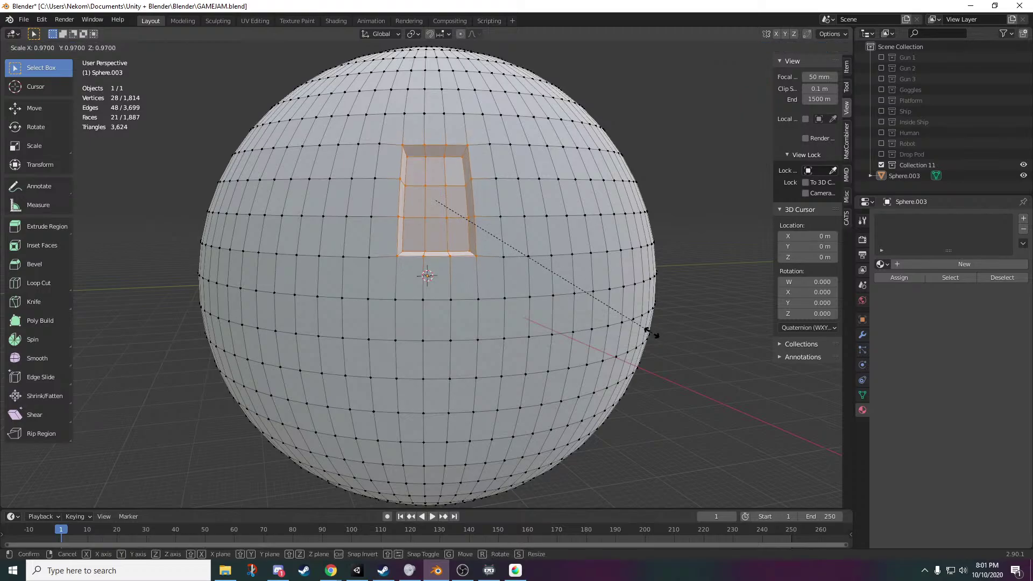
left_click(578, 296)
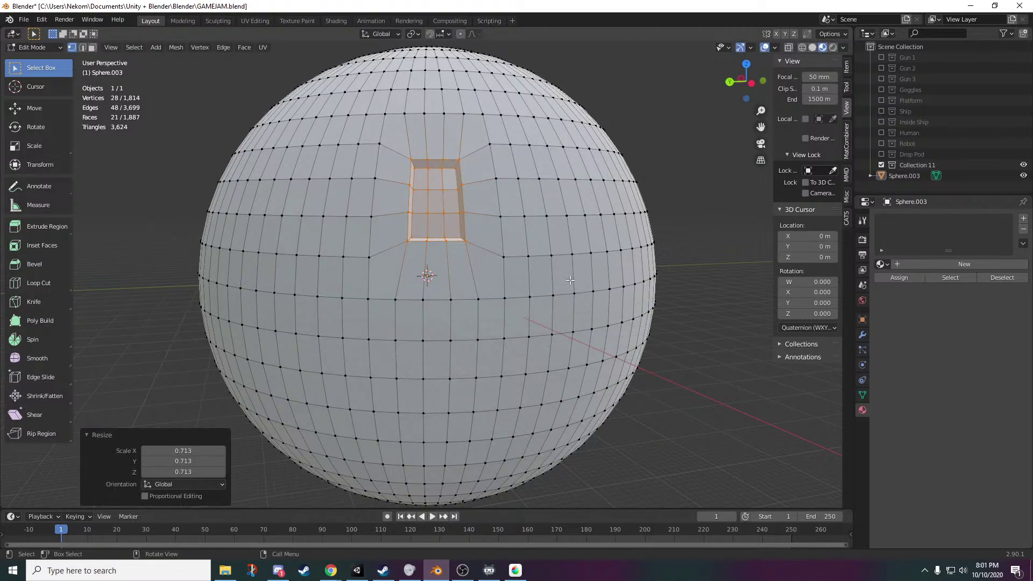
- Try to round the recess by scaling its middle rows and columns of vertices up to about 1.32
left_click_drag(476, 180, 395, 223)
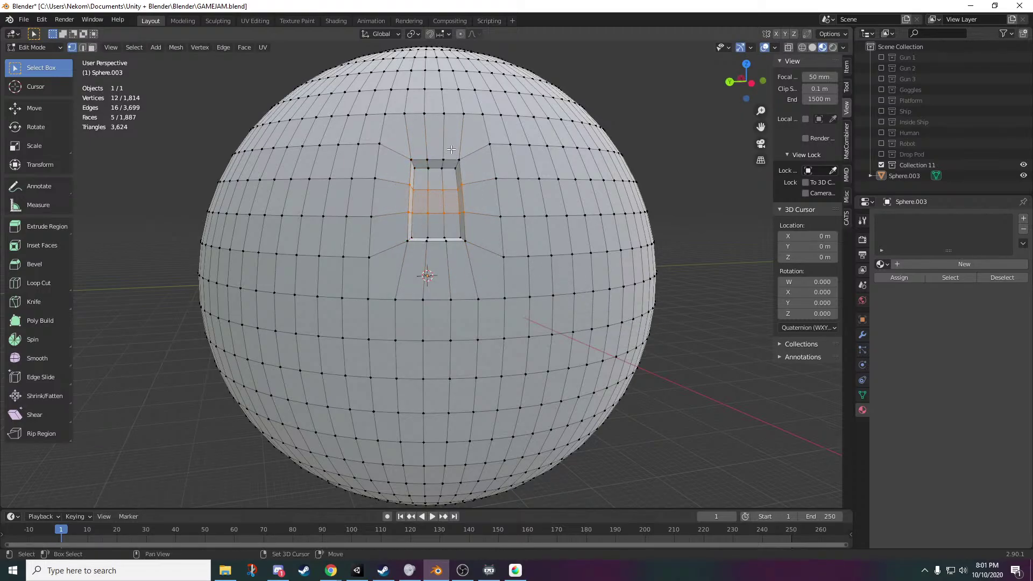
left_click_drag(451, 150, 423, 258, "shift")
key("s")
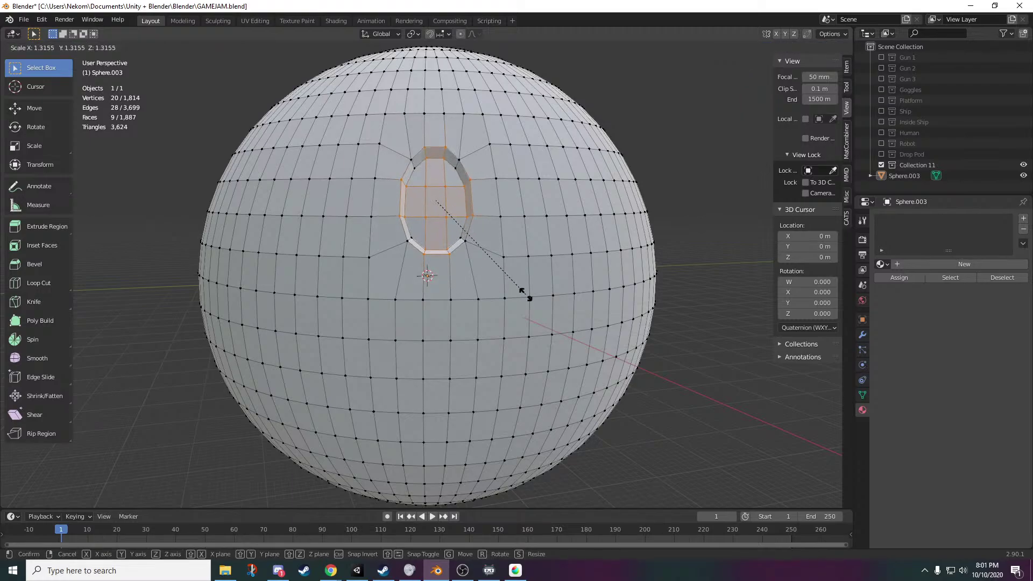
left_click(530, 297)
- Leave mesh editing, shade the whole sphere smooth and check the recess from several angles
key("Tab")
scroll(478, 314, "up", 4)
middle_click_drag(478, 315, 509, 458)
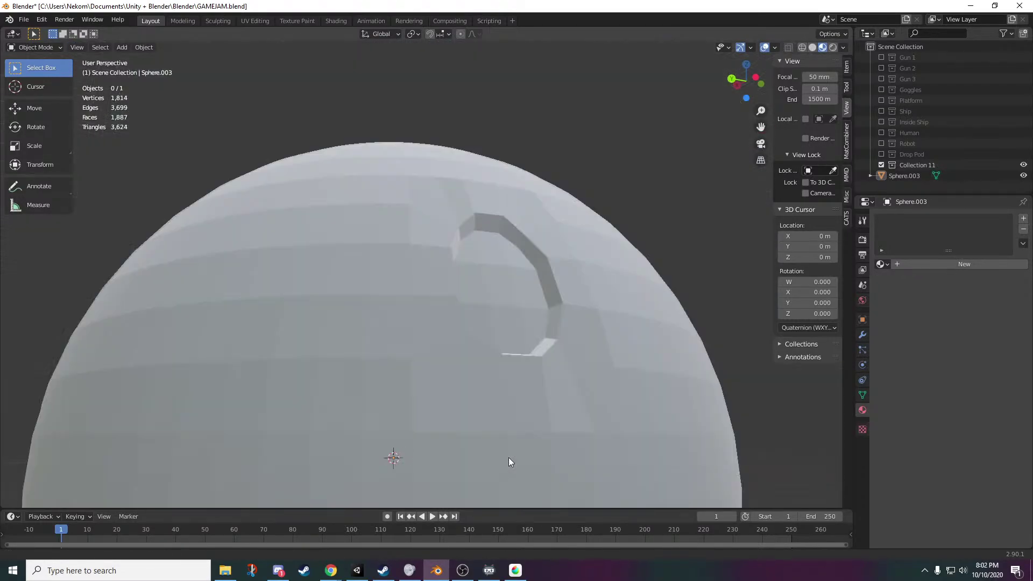
scroll(499, 406, "down", 2)
left_click(512, 372)
right_click(515, 340)
left_click(515, 340)
scroll(522, 365, "down", 4)
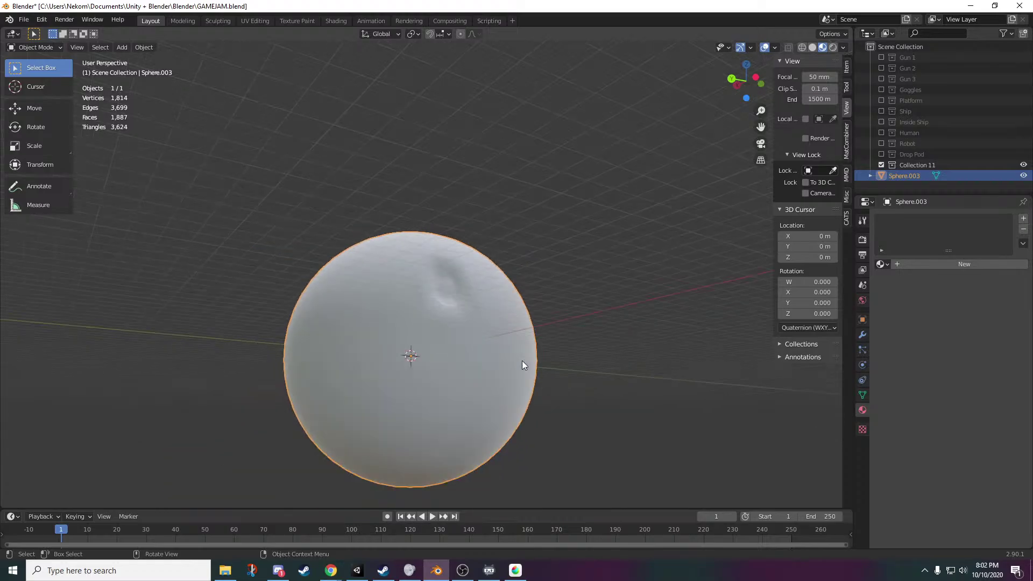
middle_click_drag(522, 365, 509, 311)
scroll(490, 357, "up", 2)
- Undo the smooth shading and all recess edits back to the plain, unedited sphere
key("Tab")
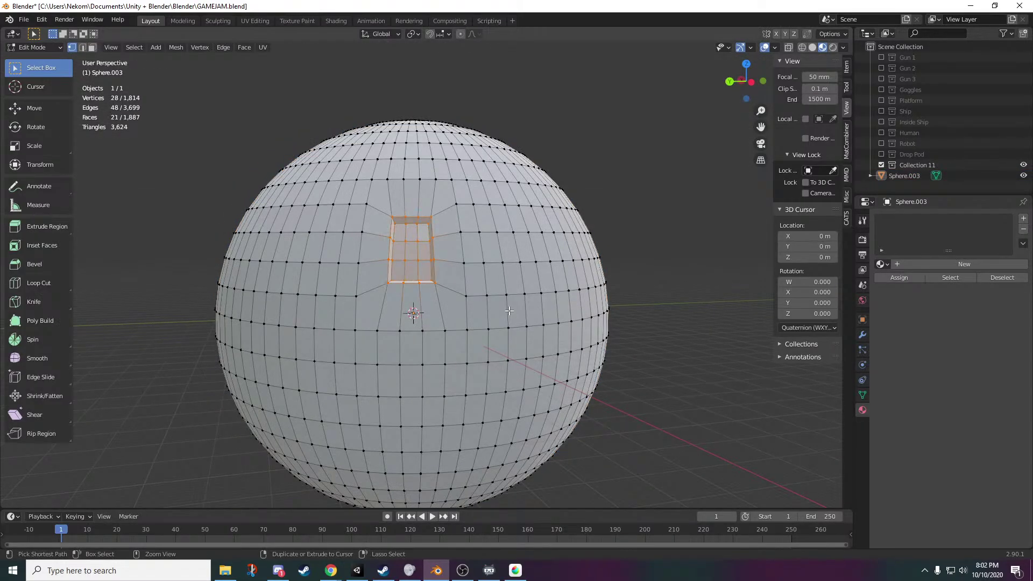
key("ctrl+z")
key("ctrl+z")
key("ctrl+z")
key("ctrl+z")
key("ctrl+z")
key("ctrl+z")
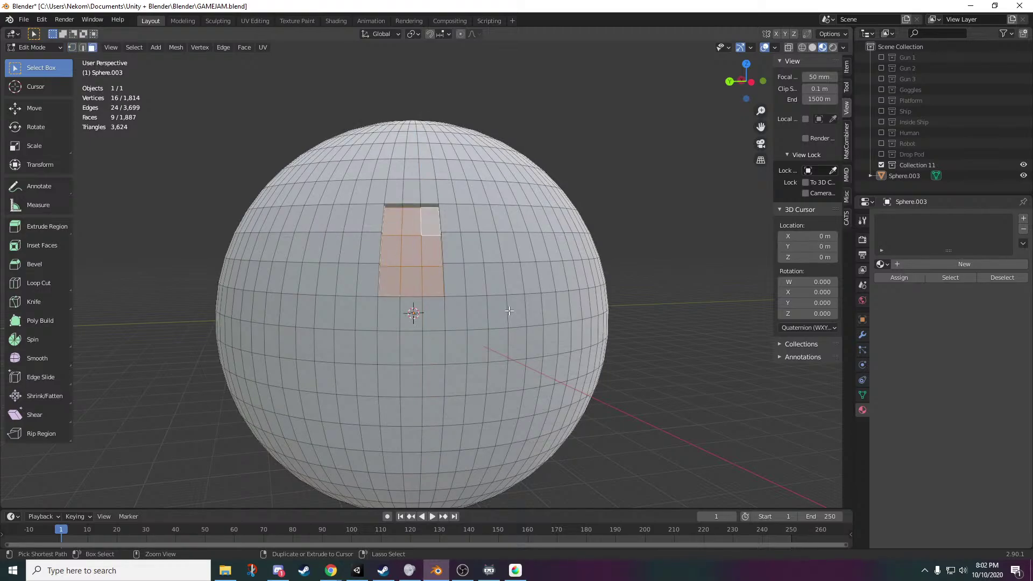
key("ctrl+z")
key("ctrl+z")
key("ctrl+z")
key("ctrl+z")
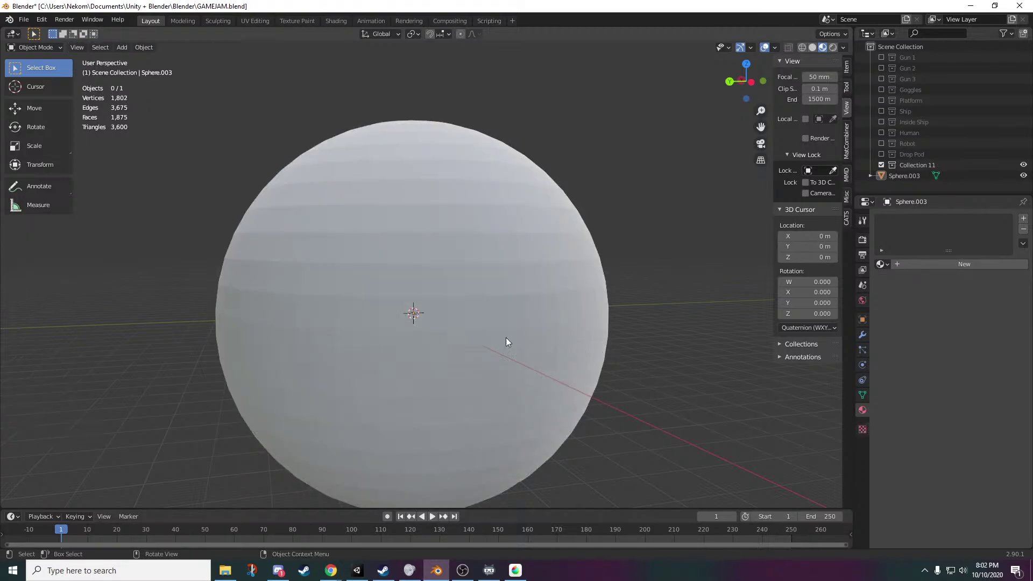
- Switch to the Shading workspace and frame the whole sphere in its 3D viewport
middle_click_drag(506, 337, 431, 259)
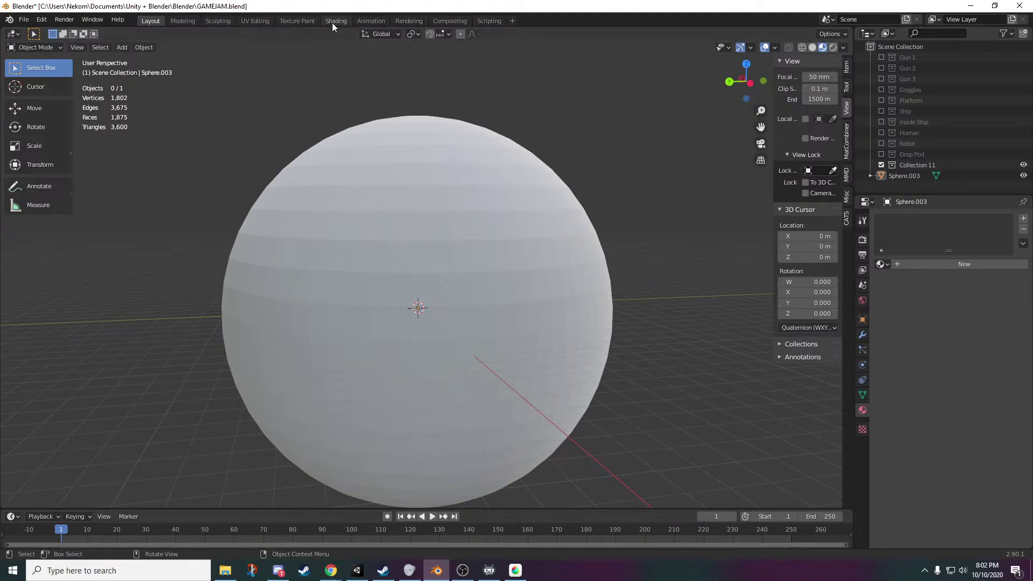
left_click(297, 21)
left_click(253, 21)
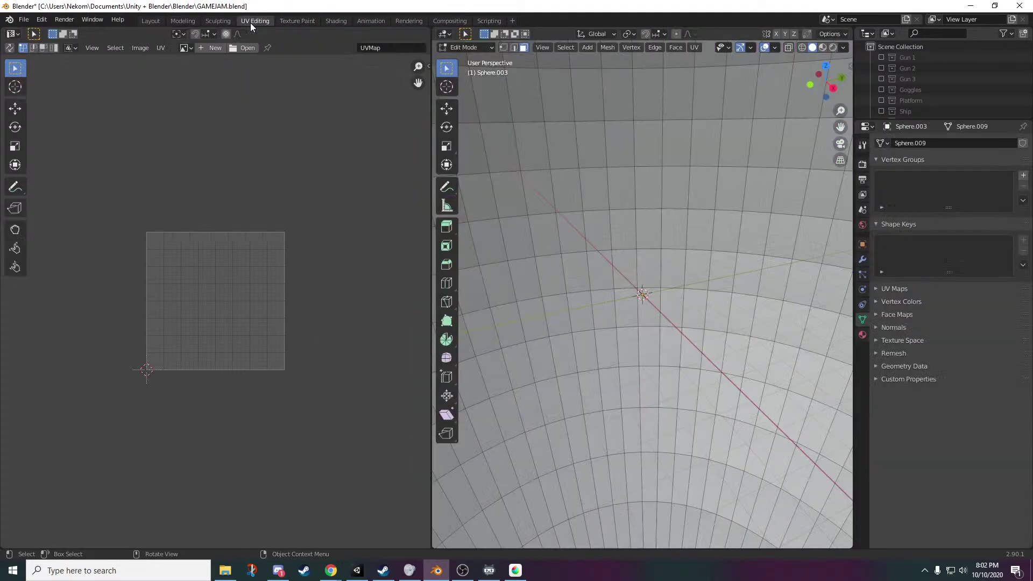
left_click(218, 21)
left_click(193, 19)
left_click(297, 21)
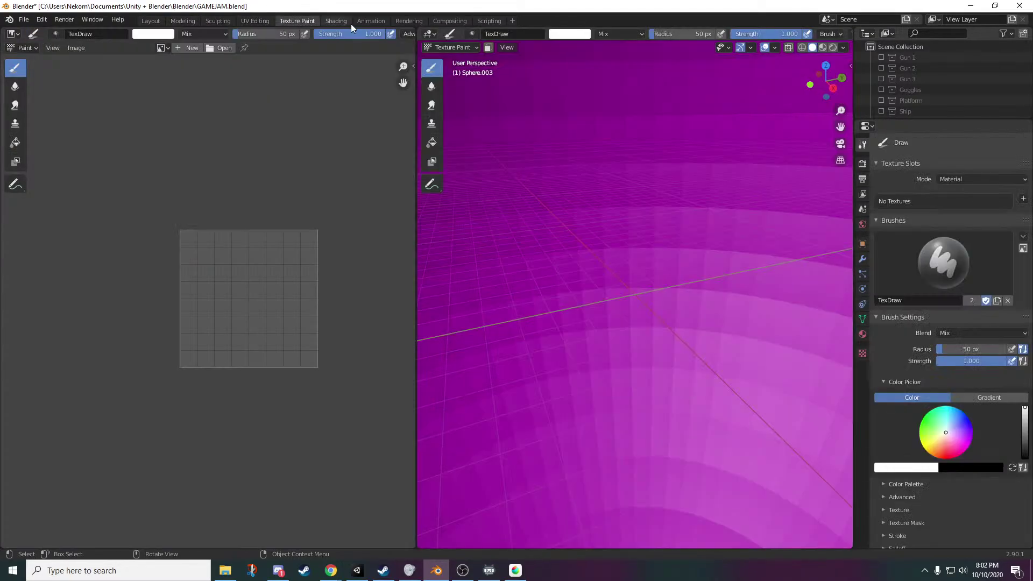
left_click(408, 21)
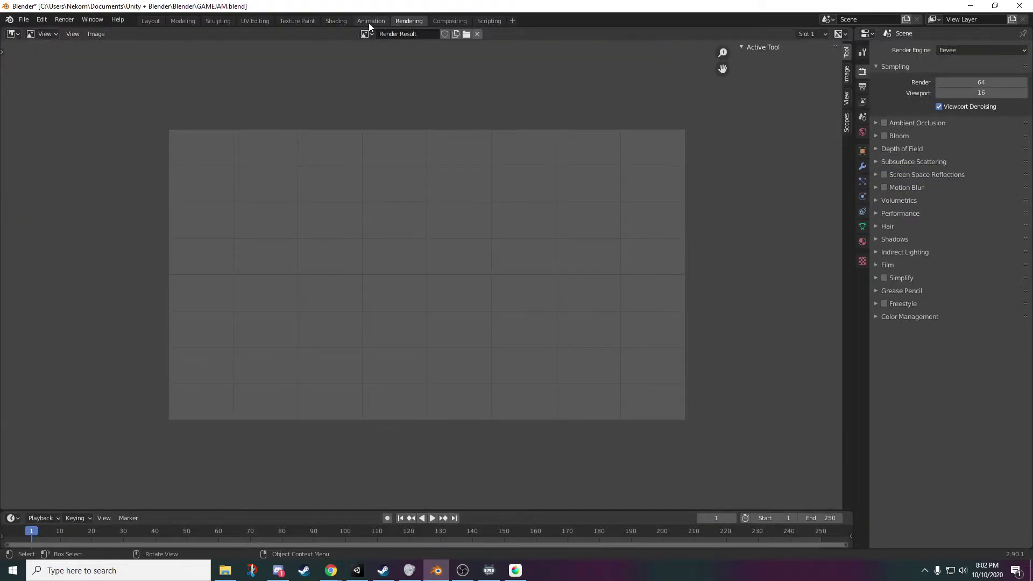
left_click(370, 21)
left_click(337, 21)
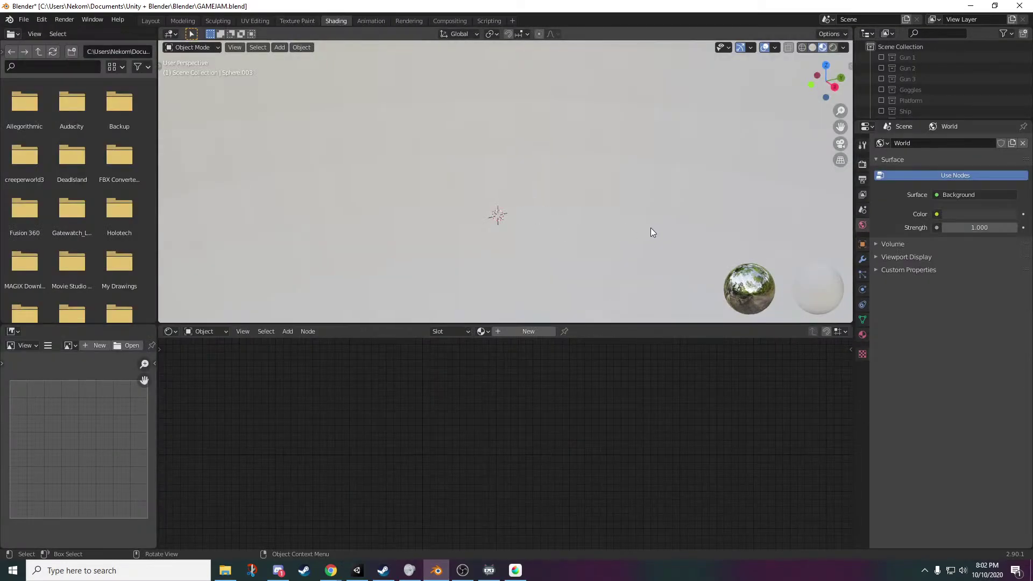
scroll(629, 225, "down", 19)
scroll(623, 221, "up", 4)
middle_click_drag(596, 224, 607, 193)
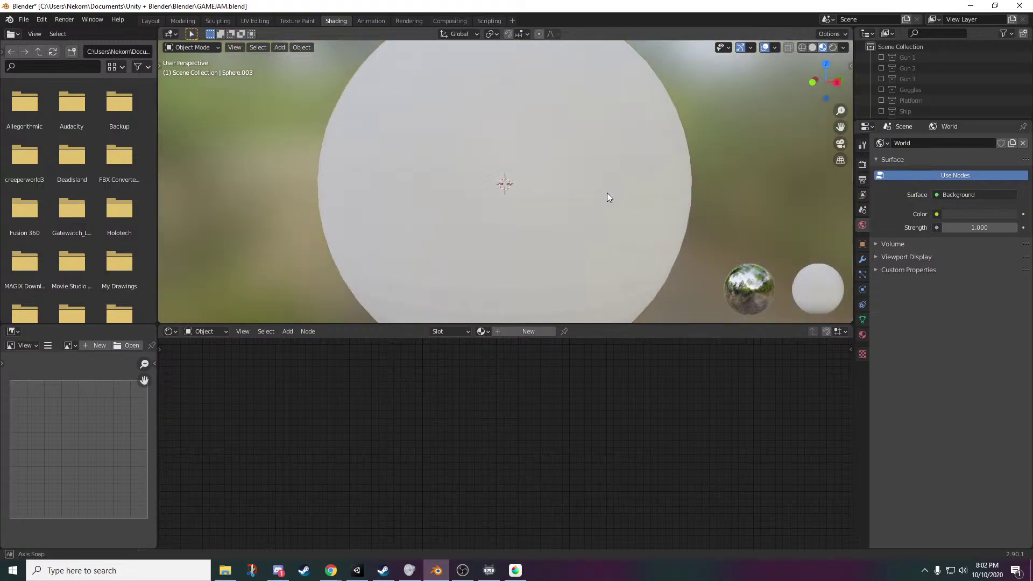
scroll(592, 198, "down", 4)
scroll(544, 220, "up", 2)
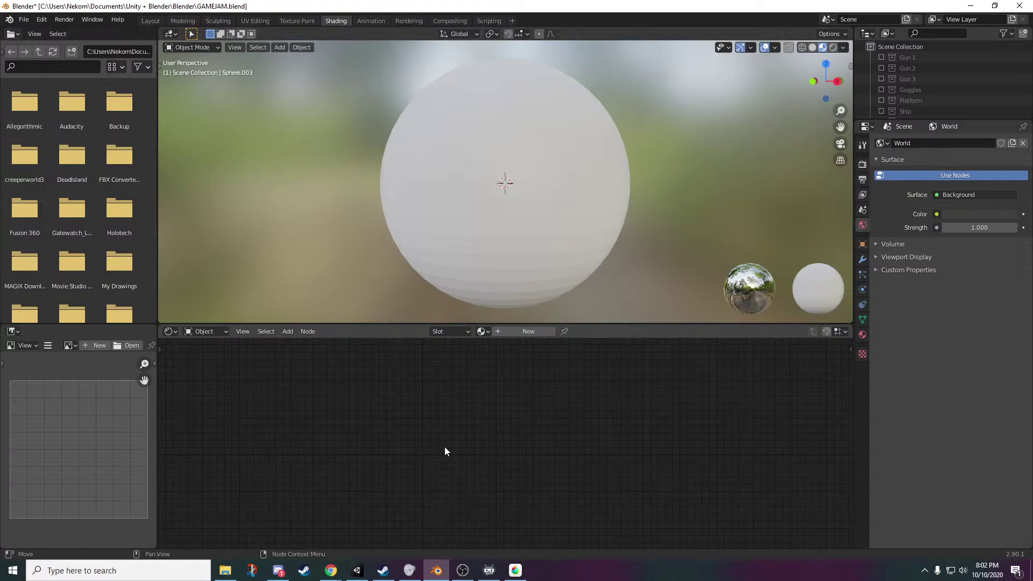
key("shift+a")
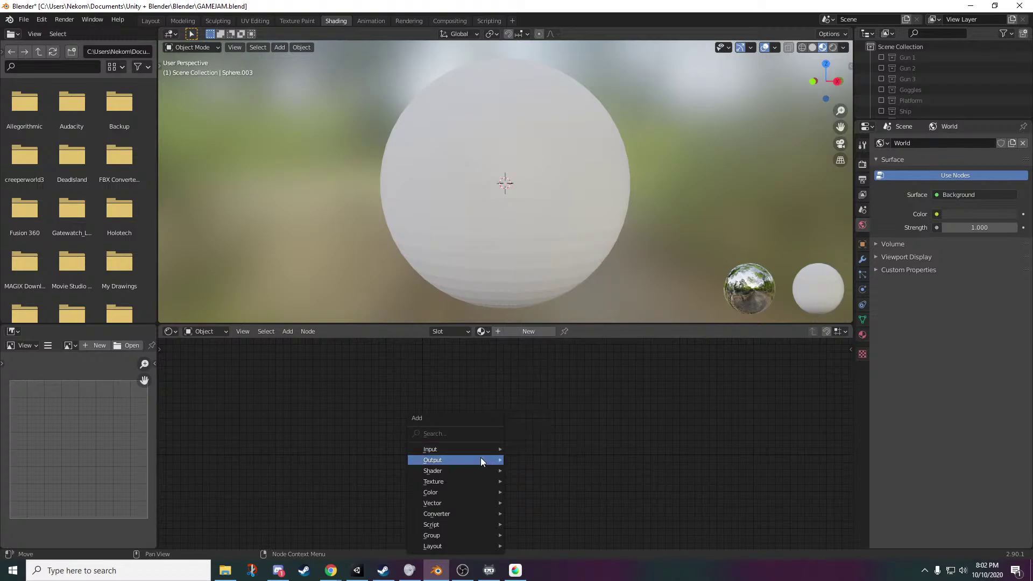
right_click(367, 387)
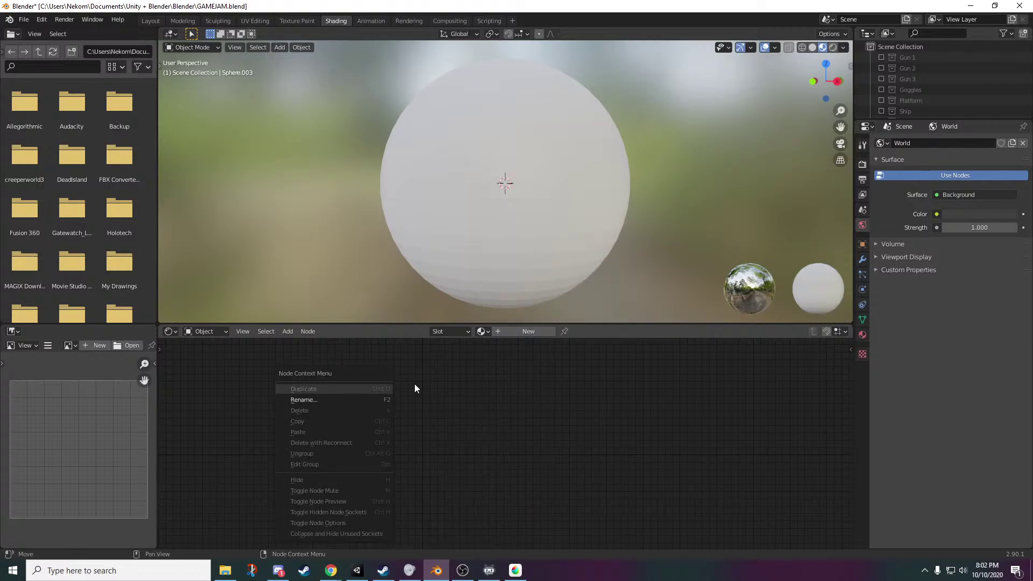
key("shift+a")
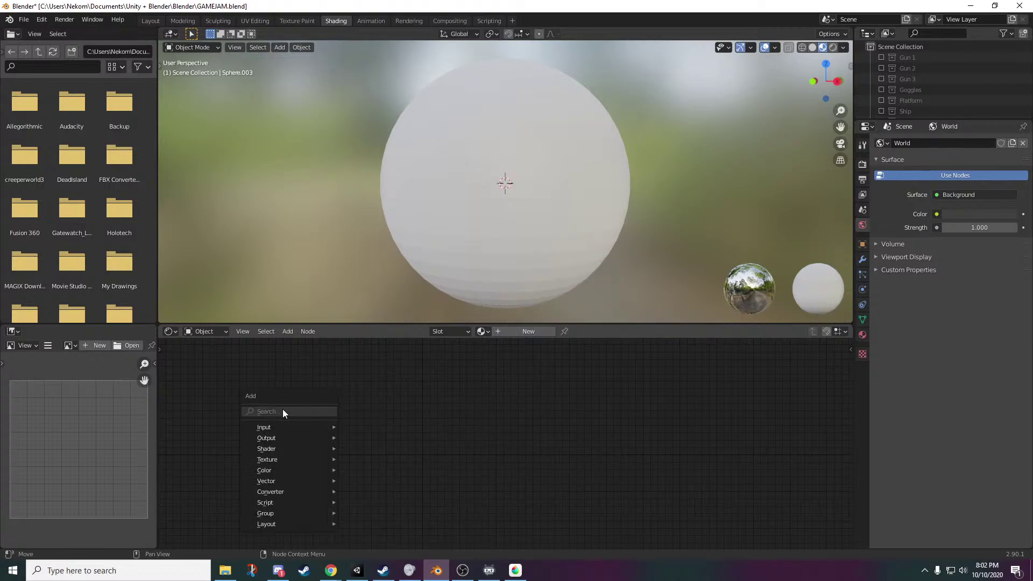
- Create a new material for the sphere and enlarge the shader node area
left_click(863, 335)
left_click(964, 189)
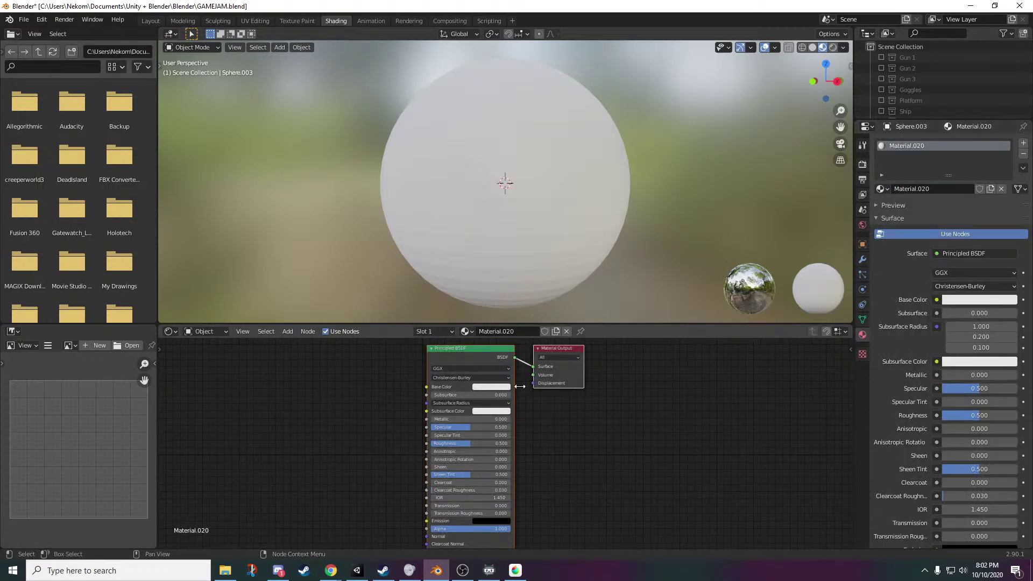
scroll(571, 385, "down", 3)
scroll(607, 452, "up", 4)
middle_click_drag(608, 462, 680, 444)
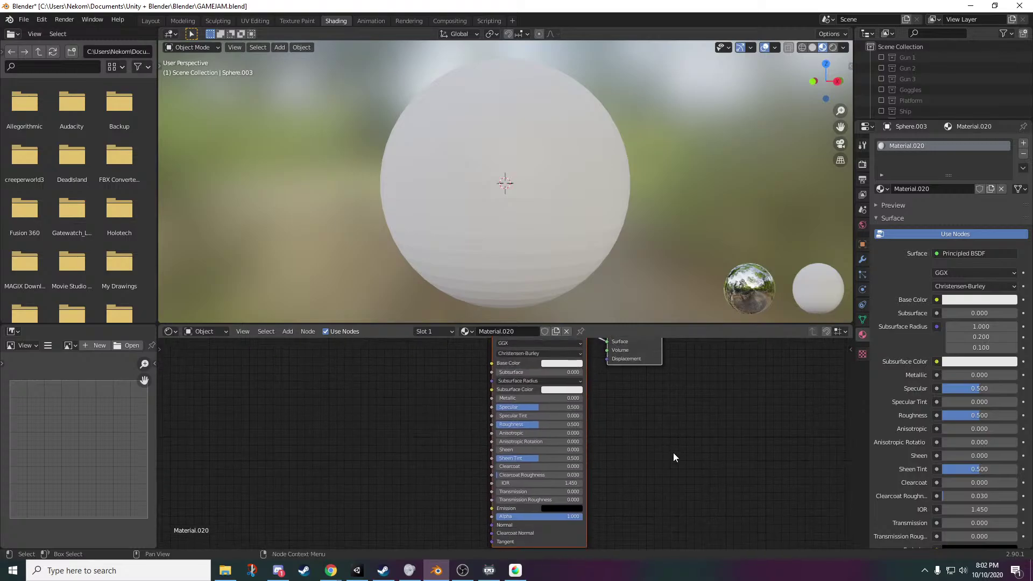
scroll(583, 469, "down", 2)
scroll(584, 469, "down", 1)
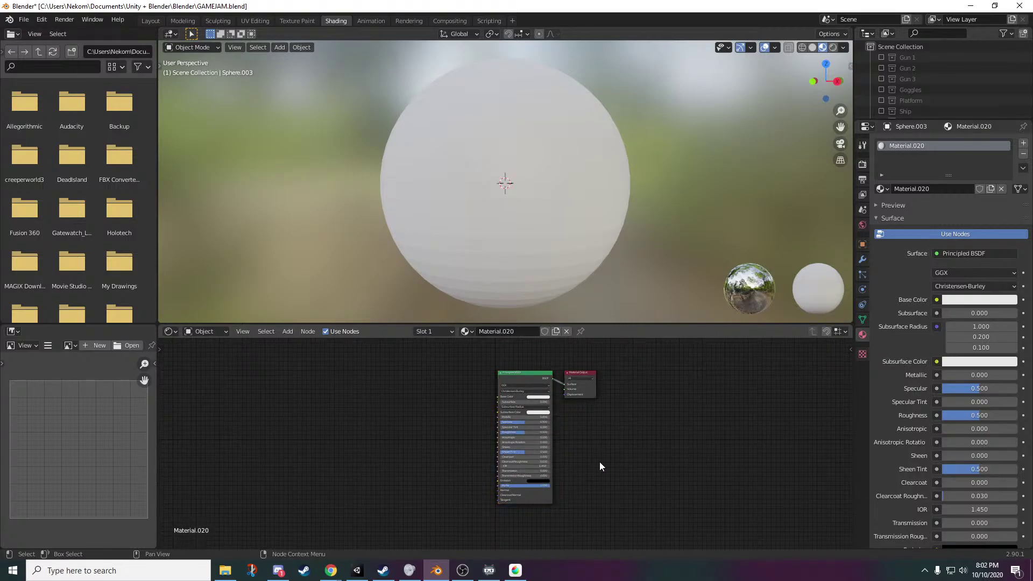
scroll(600, 466, "up", 6)
left_click_drag(612, 324, 613, 175)
scroll(420, 323, "down", 2)
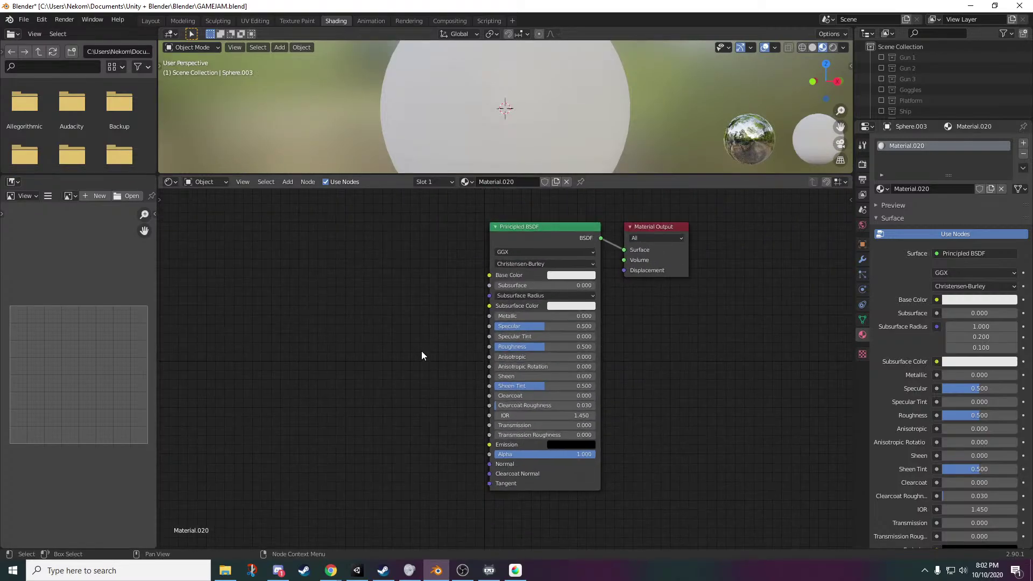
- Add a Noise Texture node beside the Principled BSDF node
key("shift+a")
left_click(335, 347)
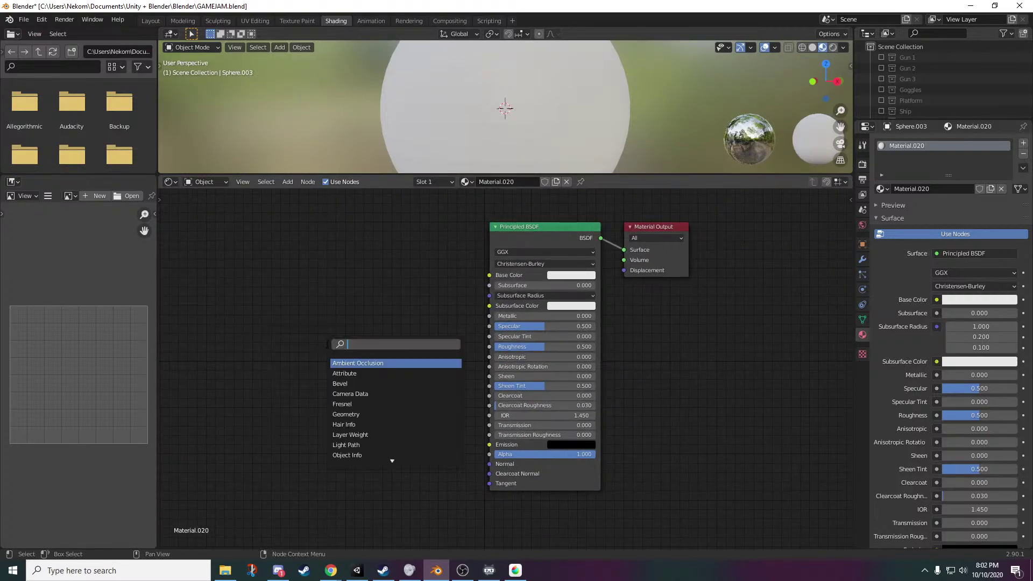
type("noise")
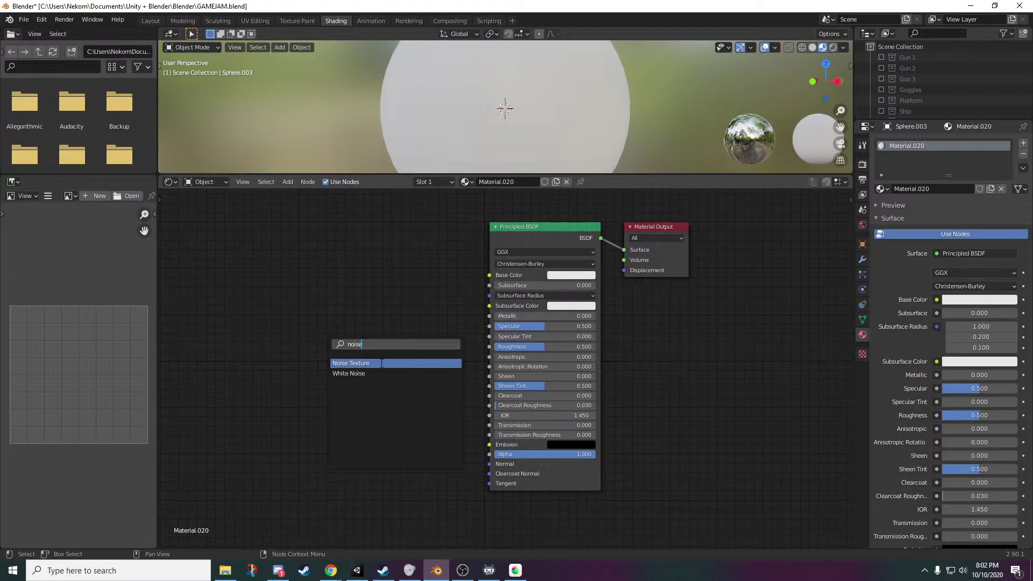
left_click(371, 364)
left_click(343, 345)
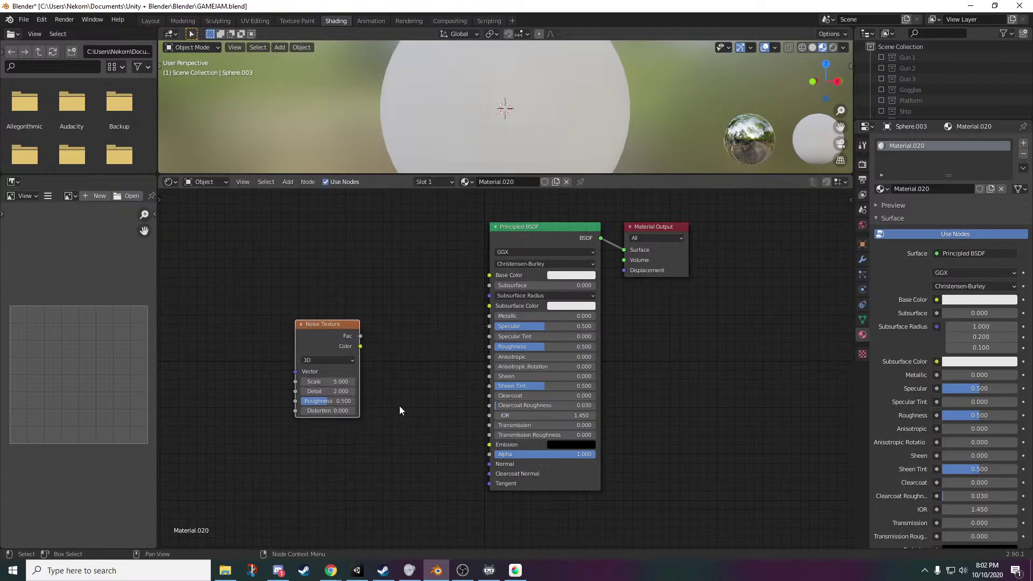
- Add a Normal Map node, feed it the noise texture's Color output, and link its Normal output to the Principled BSDF's Normal input
left_click(361, 347)
left_click_drag(361, 347, 389, 346)
key("shift+a")
left_click(393, 362)
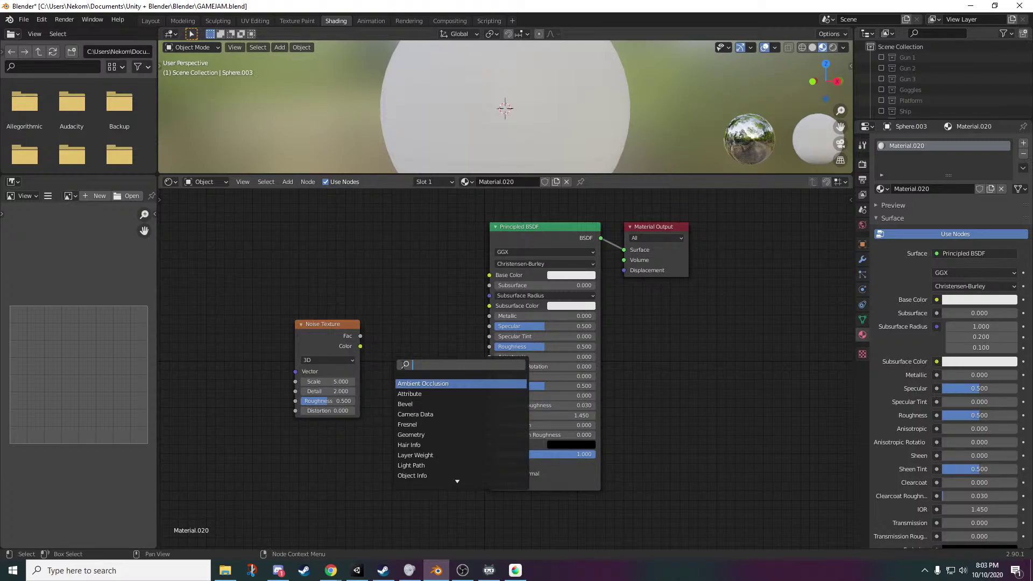
type("normal")
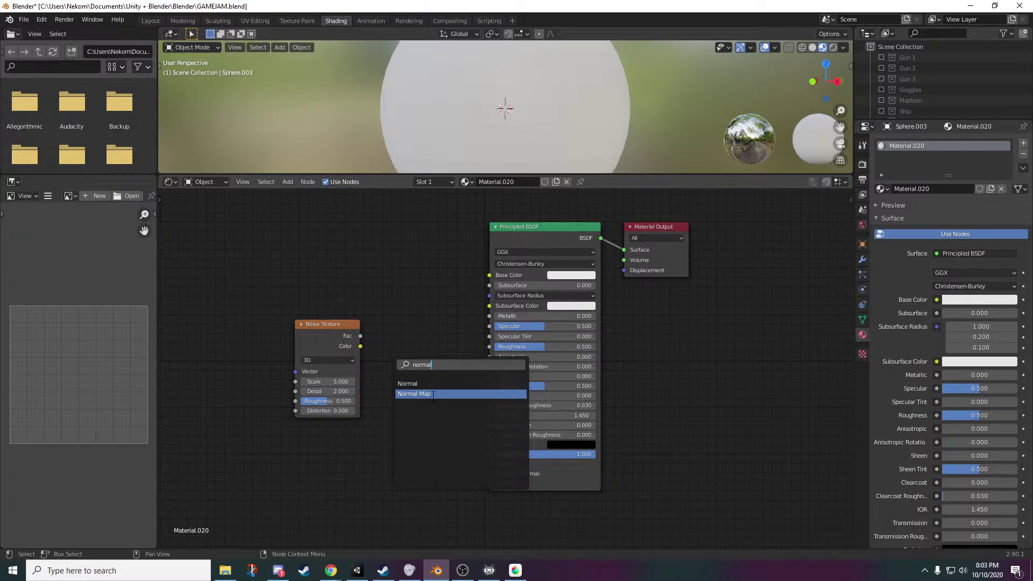
left_click(415, 394)
left_click_drag(360, 346, 385, 447)
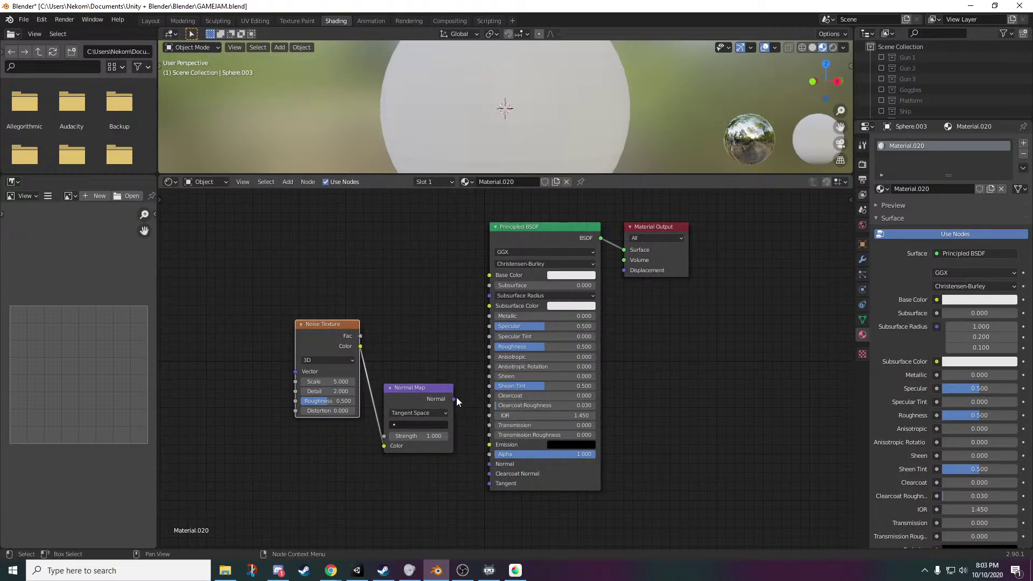
left_click_drag(454, 398, 489, 464)
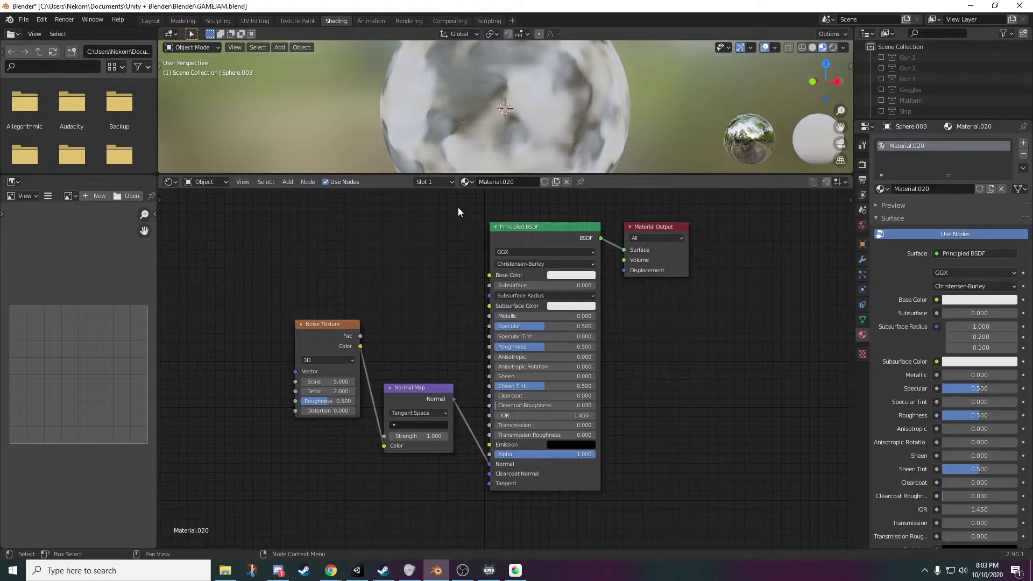
- Enlarge the 3D viewport and set the noise texture's scale to 13.7, detail to 2.2, roughness to 0.458 and distortion to 0.5
scroll(506, 129, "down", 4)
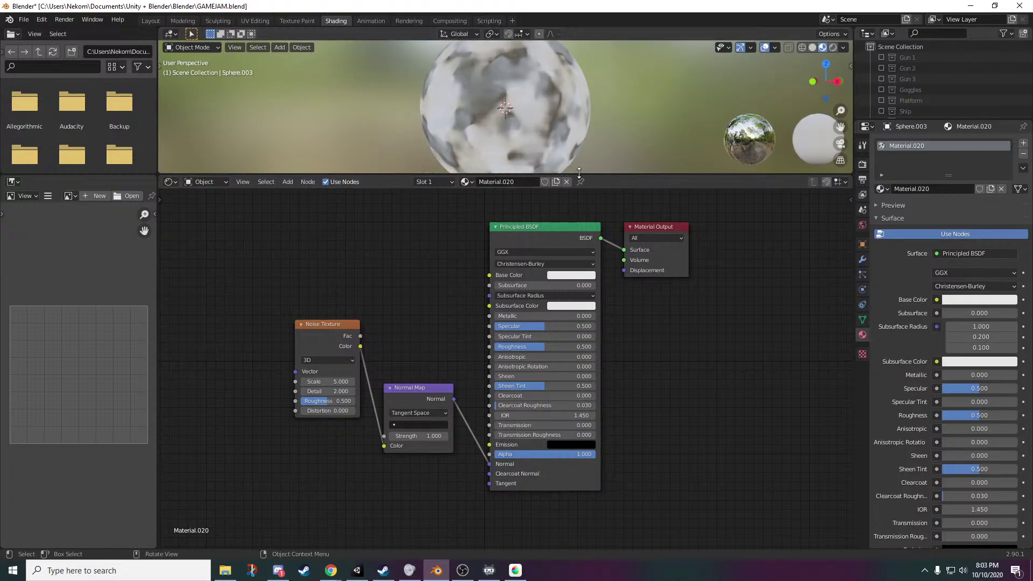
left_click_drag(579, 173, 579, 346)
scroll(432, 215, "up", 5)
middle_click_drag(431, 215, 535, 238)
scroll(535, 236, "down", 2)
scroll(630, 279, "up", 1)
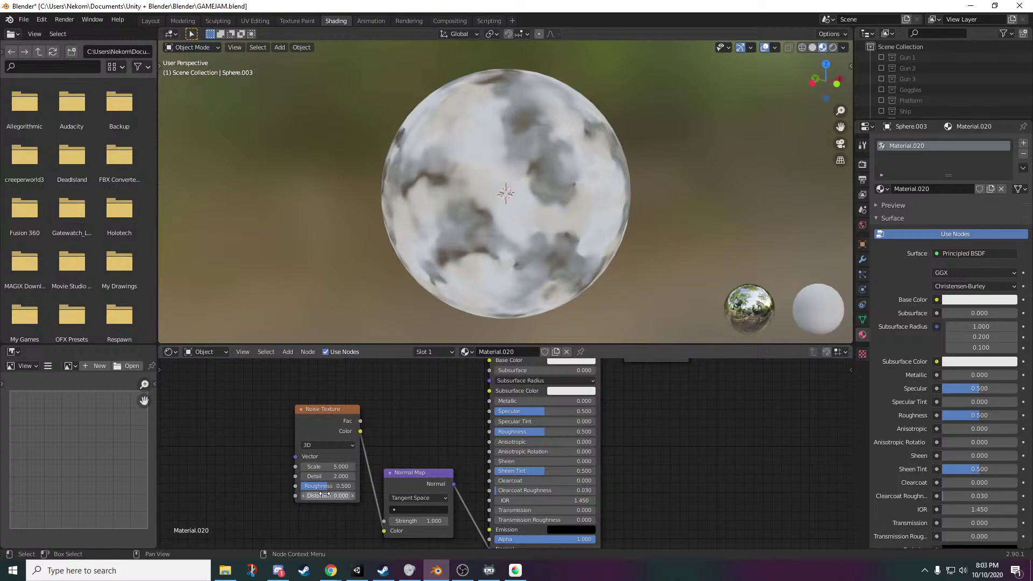
mouse_move(338, 489)
left_mouse_down()
mouse_move(393, 490)
mouse_move(339, 488)
mouse_move(334, 467)
mouse_move(376, 467)
mouse_move(318, 477)
mouse_move(348, 495)
mouse_move(277, 496)
mouse_move(344, 496)
left_mouse_up()
middle_click_drag(432, 438, 536, 468)
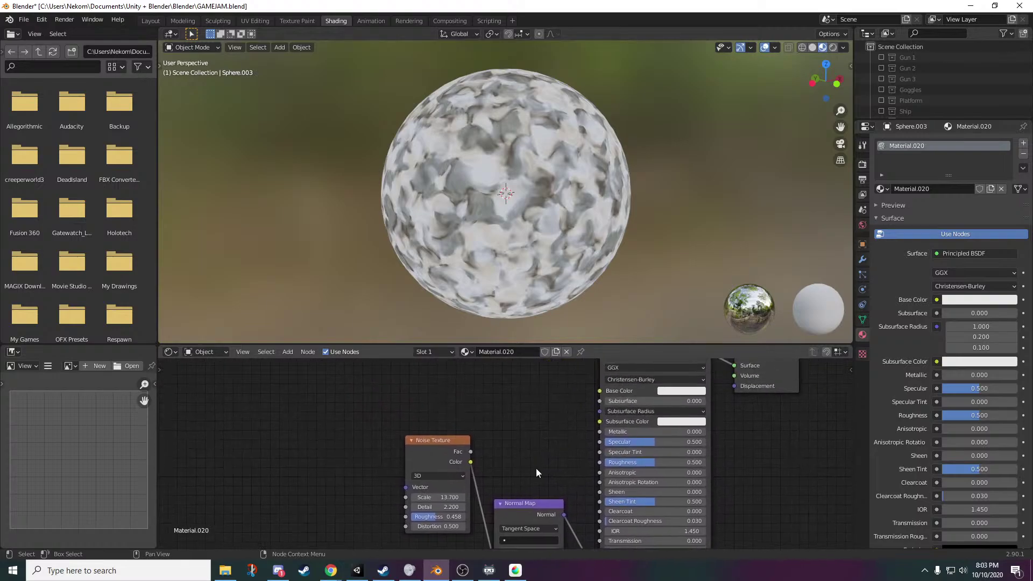
- Set the Principled BSDF's base color to a fully saturated, slightly darkened yellowish green
scroll(490, 450, "down", 2)
left_click(632, 407)
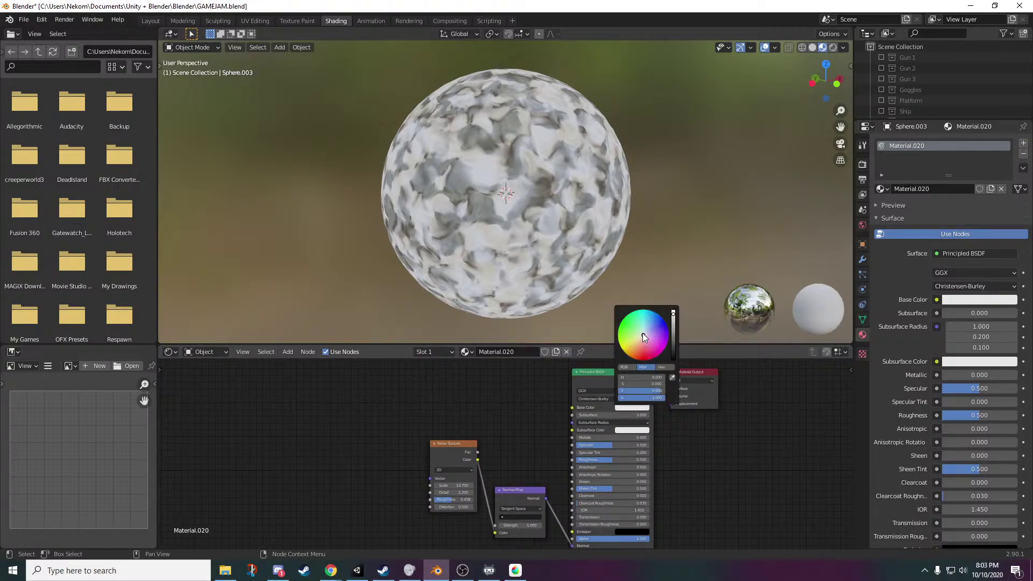
left_click_drag(642, 333, 621, 321)
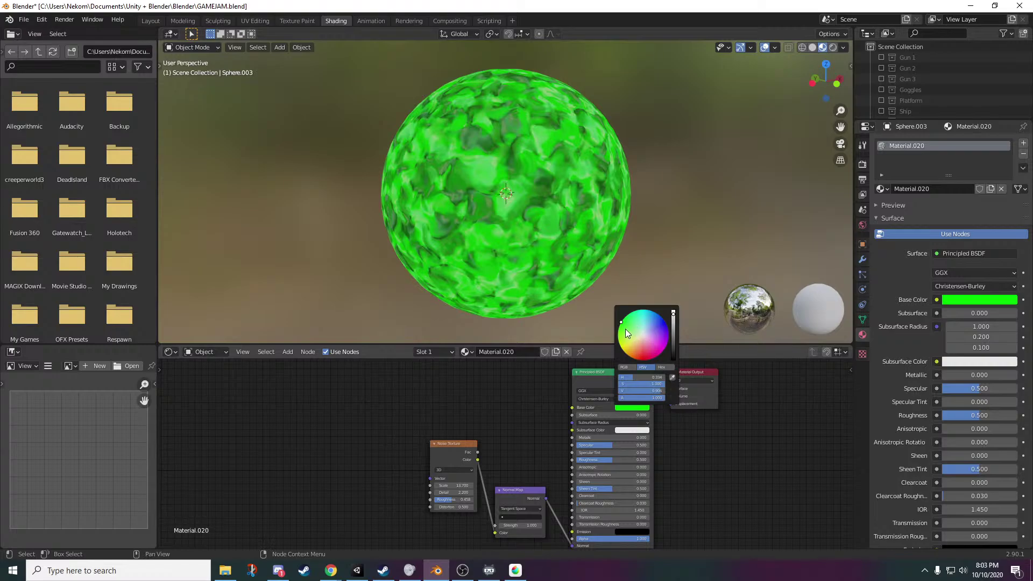
left_click_drag(626, 329, 619, 340)
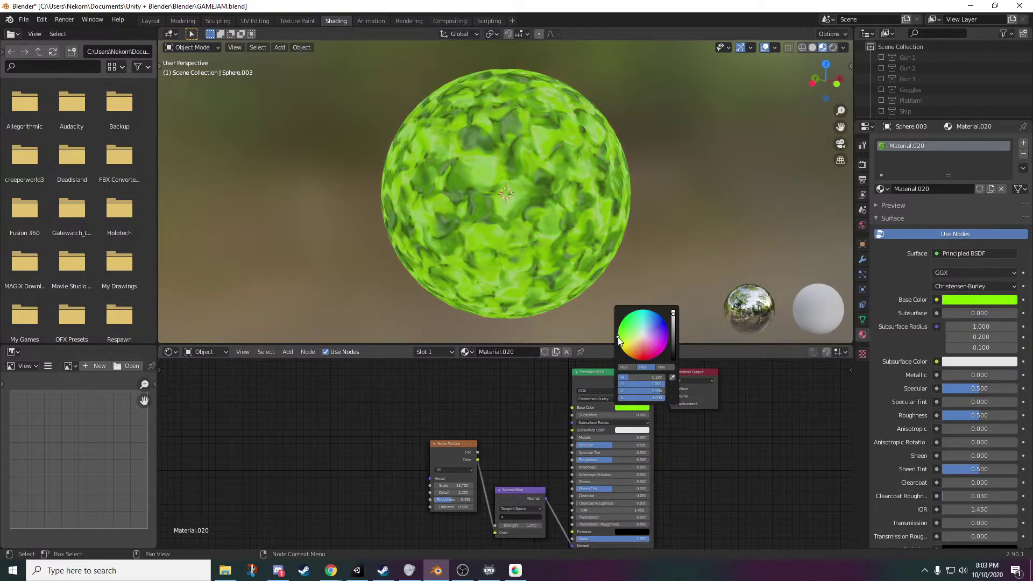
left_click_drag(674, 317, 673, 330)
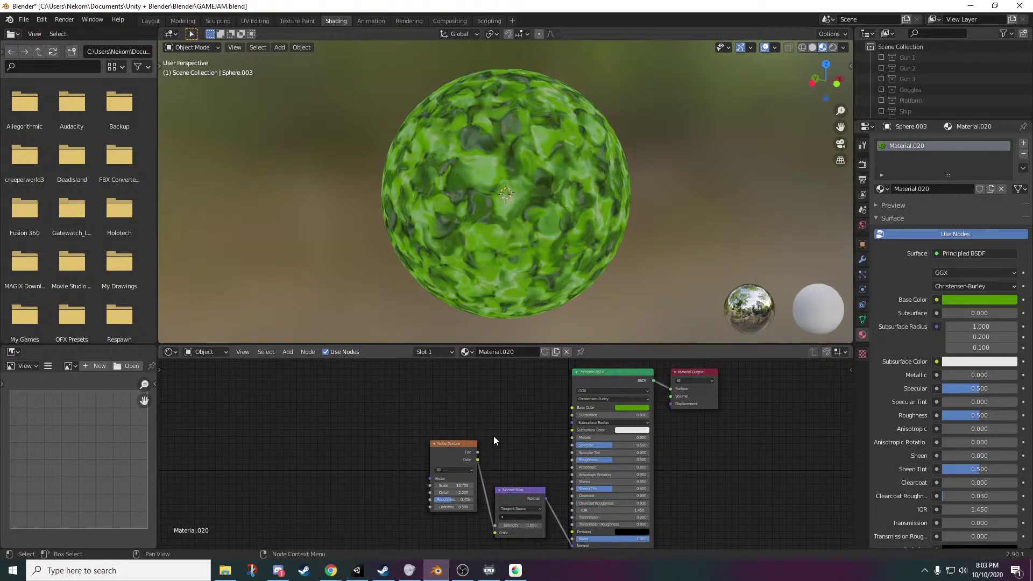
- Lower the noise texture's roughness to 0.100
middle_click_drag(517, 437, 513, 425)
scroll(499, 394, "up", 4)
left_click_drag(409, 452, 386, 452)
scroll(470, 429, "down", 3)
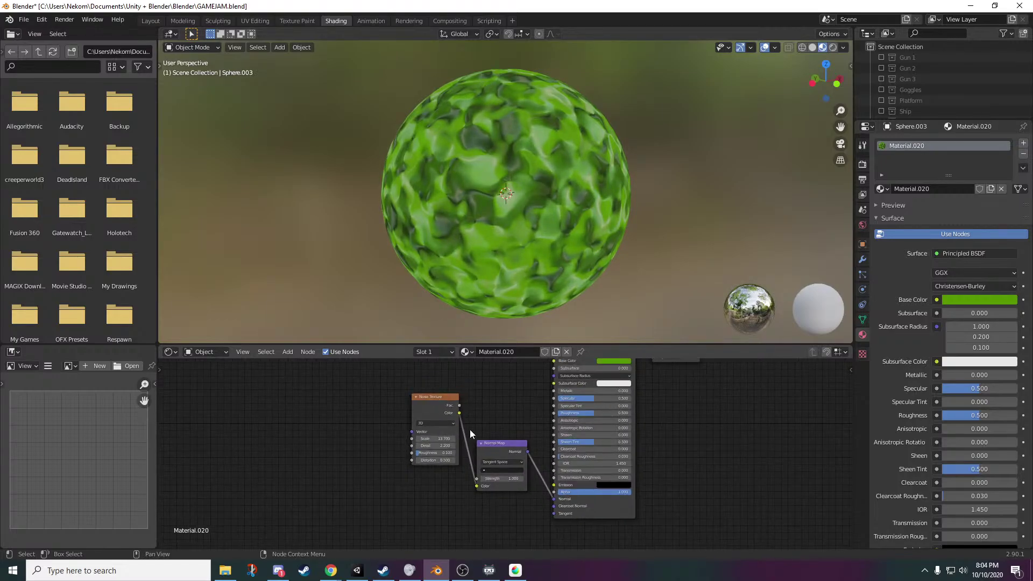
- Find the Displacement node among the available nodes and place it beside the Noise Texture node, on its input side
middle_click_drag(510, 415, 557, 438)
key("shift+a")
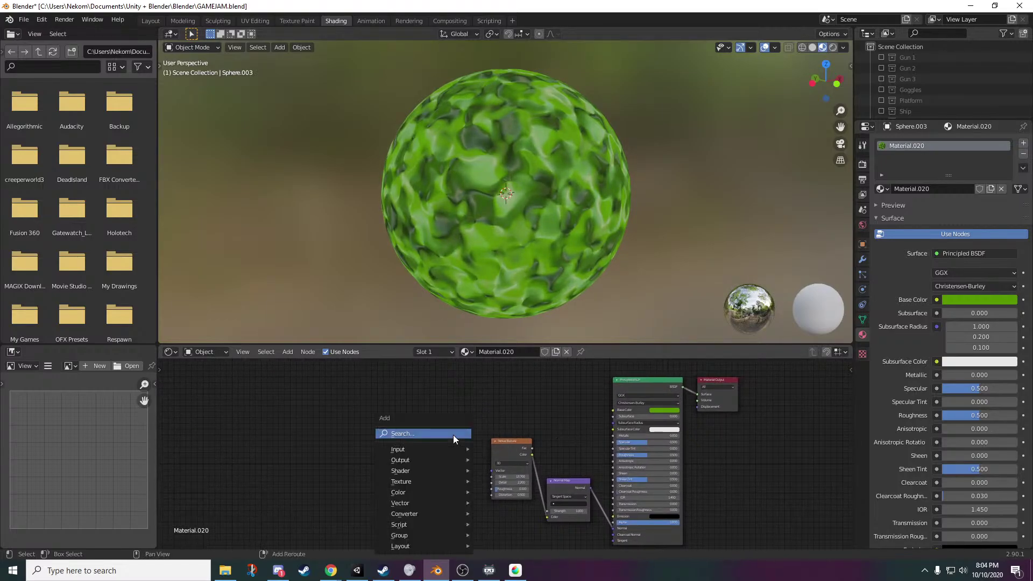
left_click(438, 433)
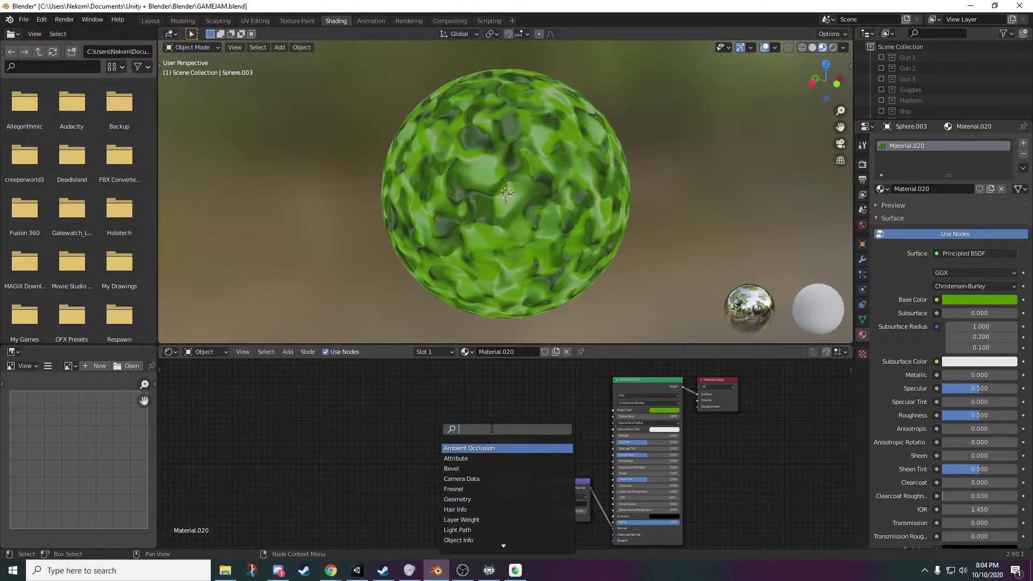
scroll(503, 503, "down", 8)
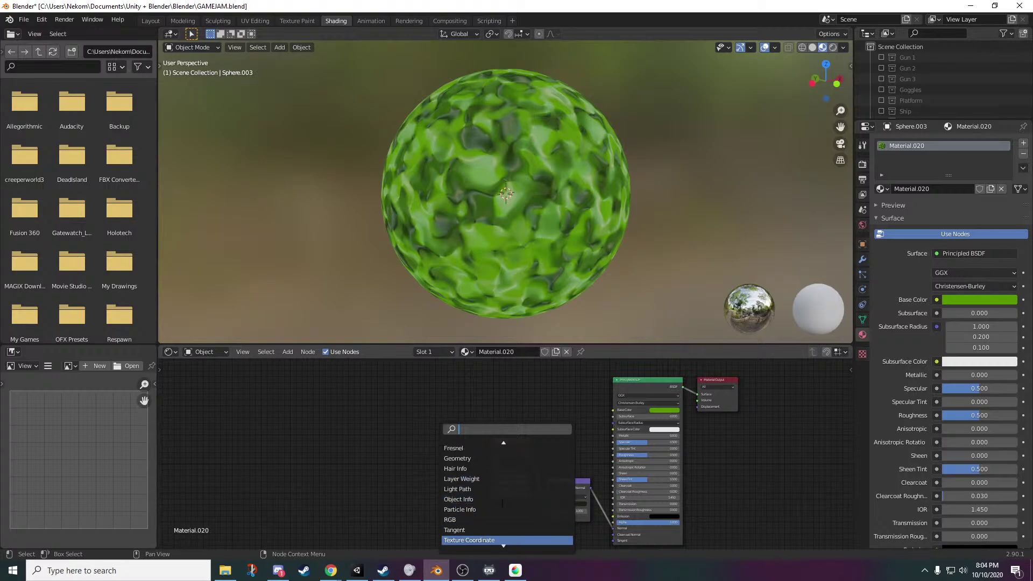
scroll(503, 503, "down", 8)
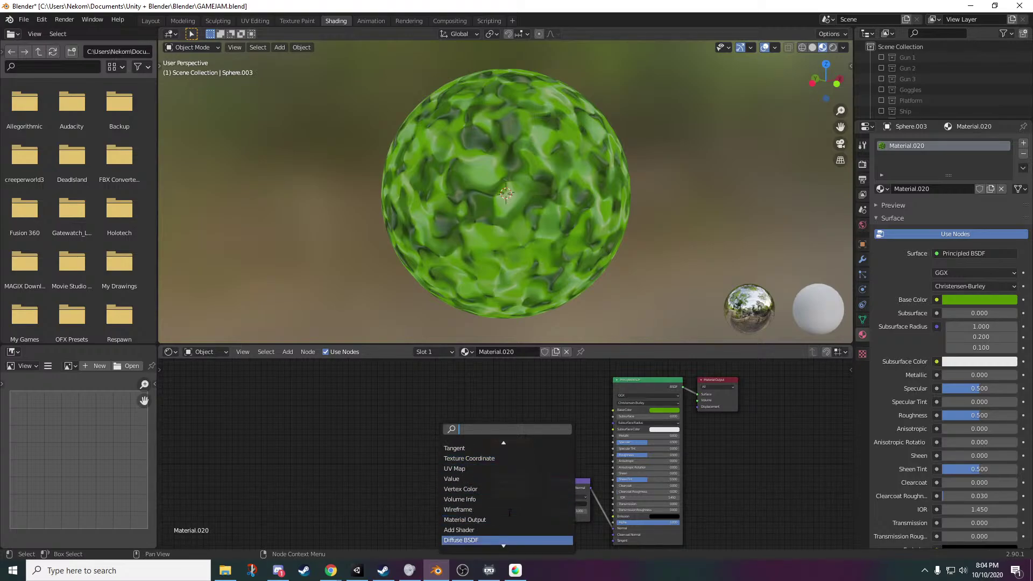
scroll(510, 512, "down", 11)
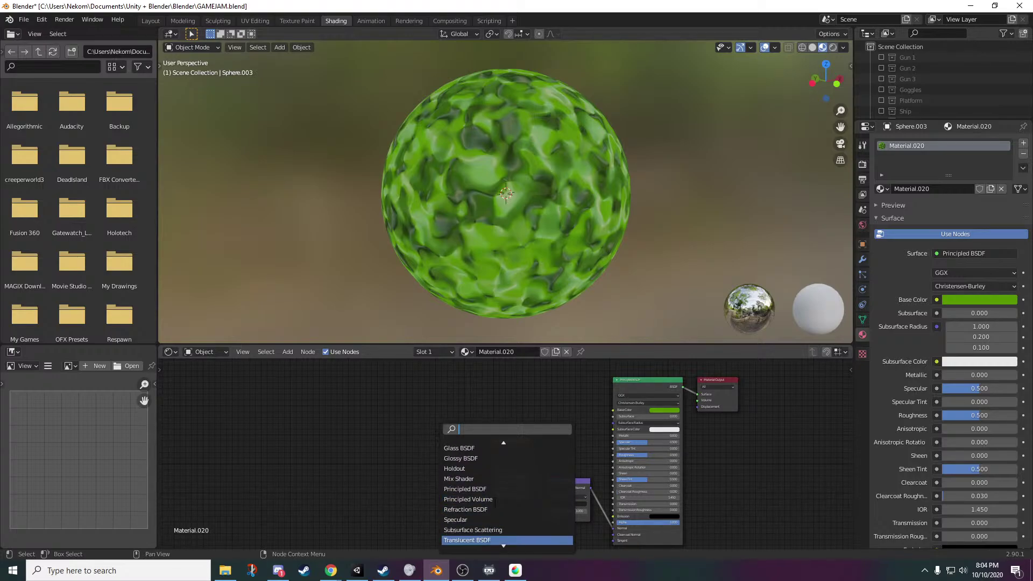
scroll(495, 503, "down", 8)
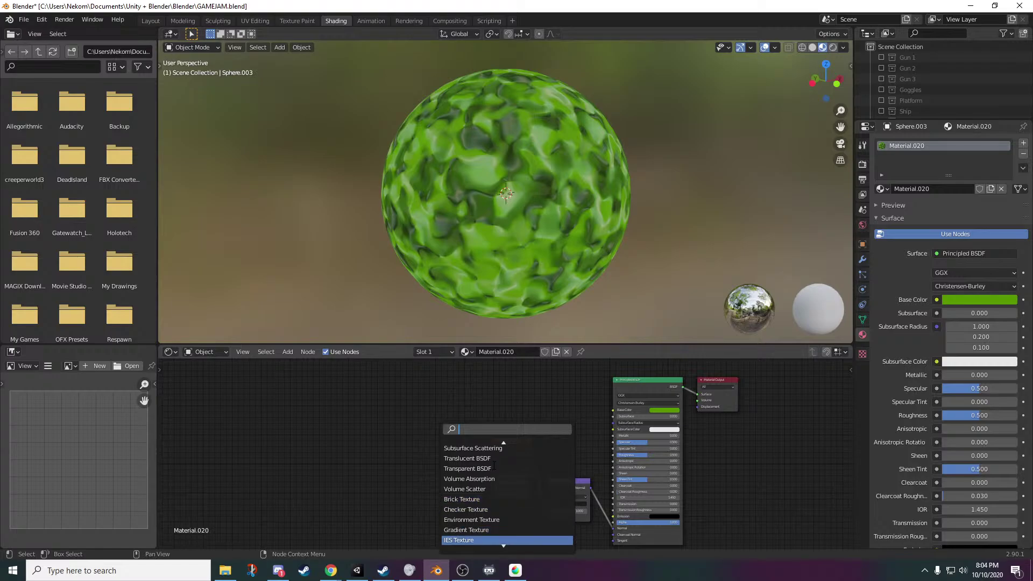
scroll(484, 538, "down", 4)
scroll(484, 532, "down", 4)
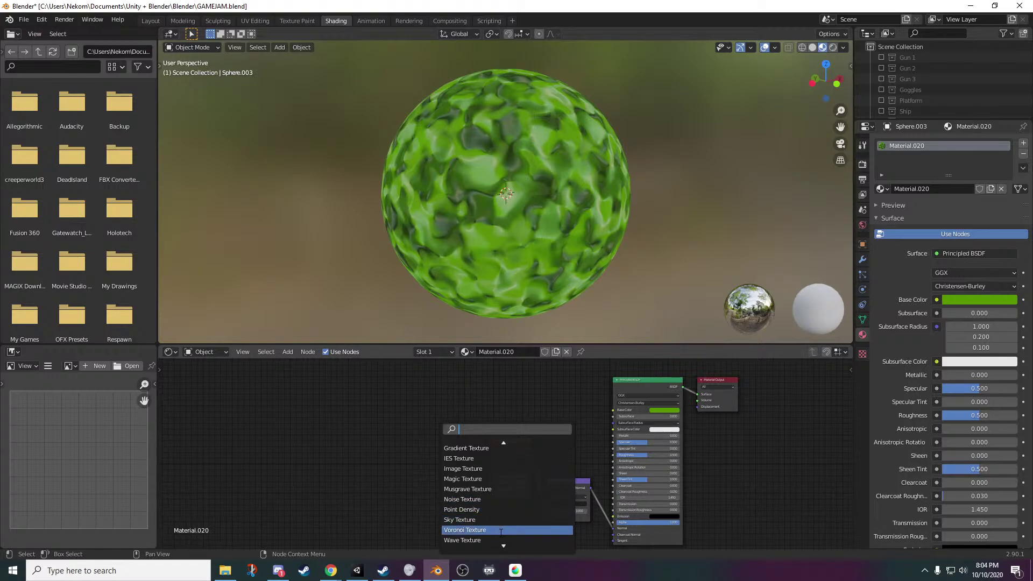
scroll(494, 532, "down", 4)
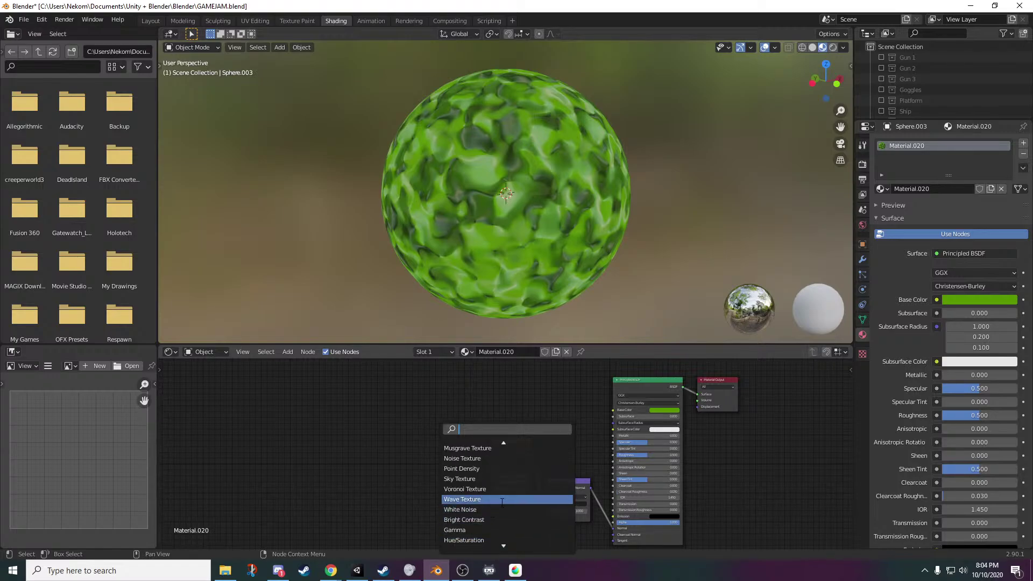
scroll(502, 502, "down", 8)
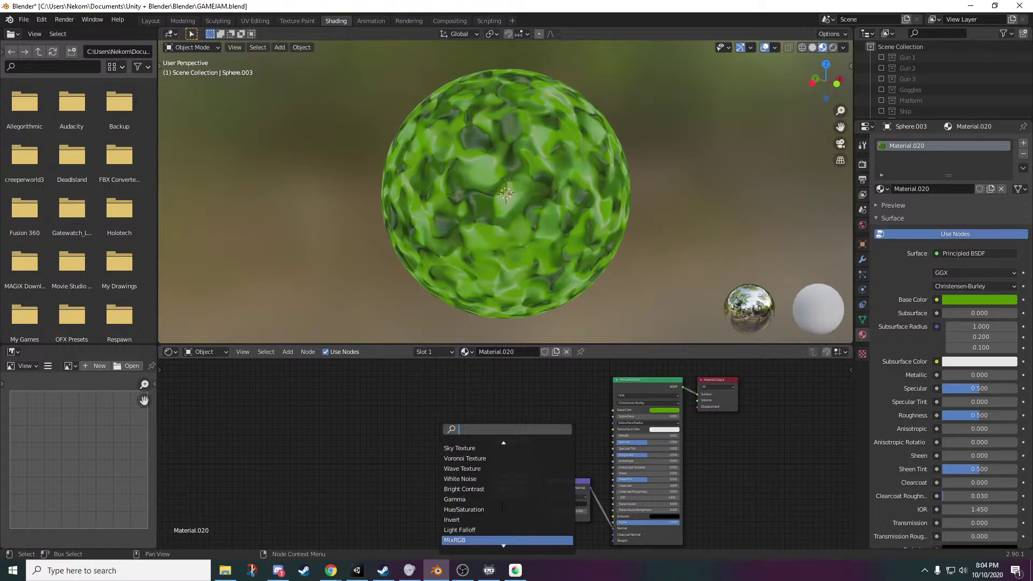
scroll(502, 506, "down", 5)
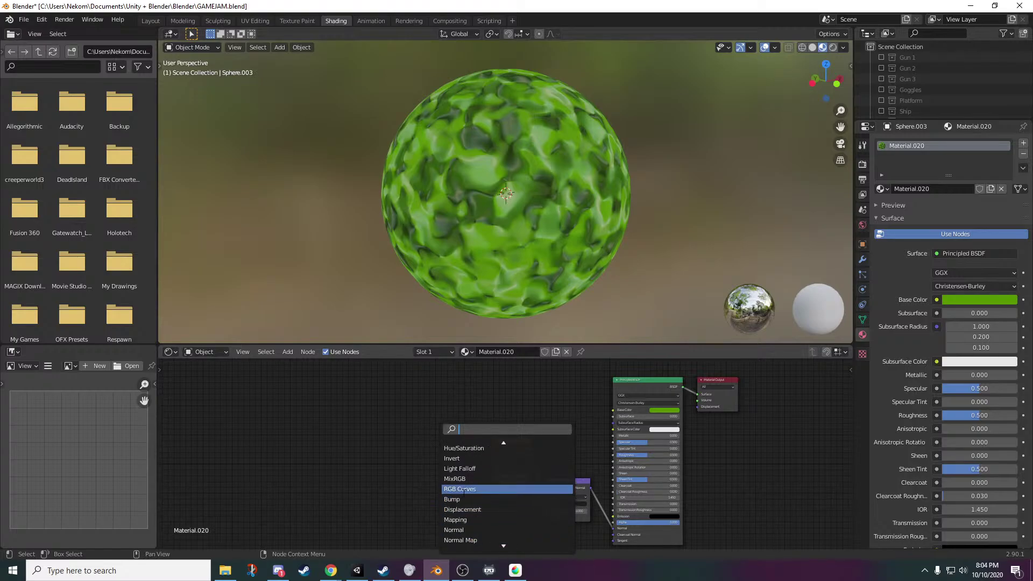
left_click(469, 509)
left_click(444, 521)
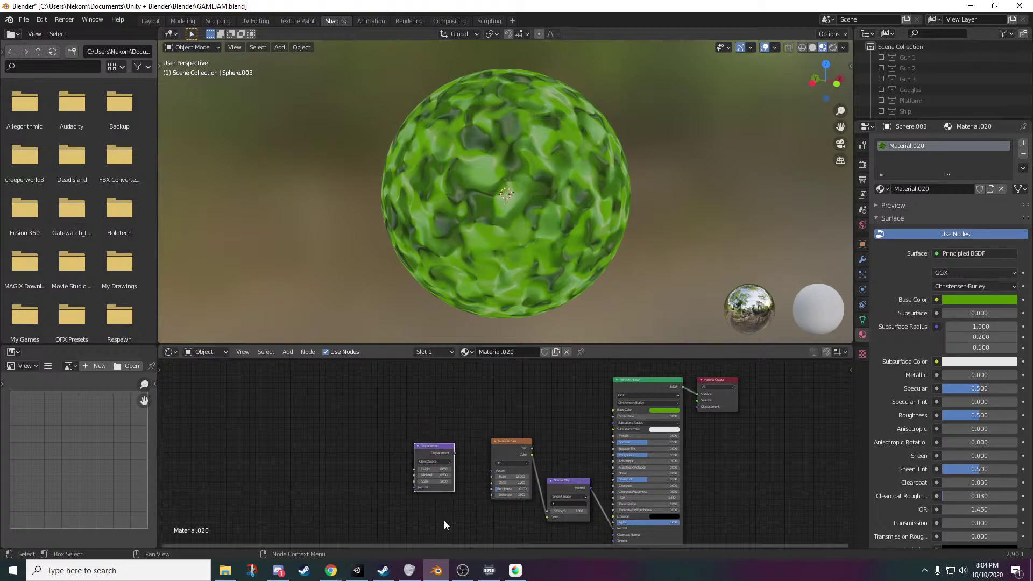
- Try feeding the Displacement node's output into the noise texture's Scale input, and remove that link
scroll(446, 521, "up", 6)
scroll(444, 521, "up", 1)
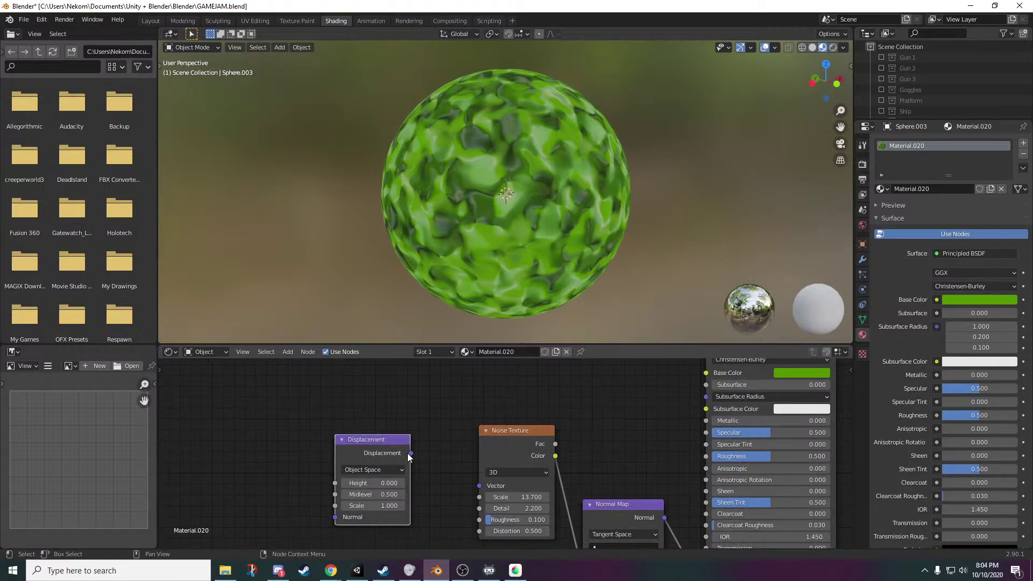
left_click_drag(410, 453, 479, 496)
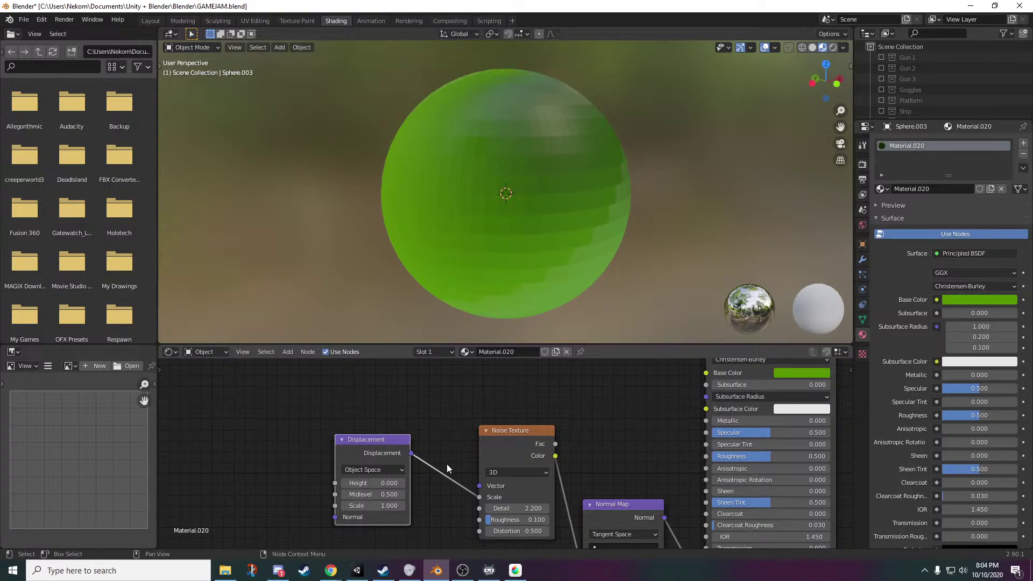
left_click(457, 486)
left_click_drag(480, 497, 439, 444)
- Duplicate the Noise Texture node, link the copy's Color output to the original's Vector input, and move the Displacement node clear of it
key("ctrl+c")
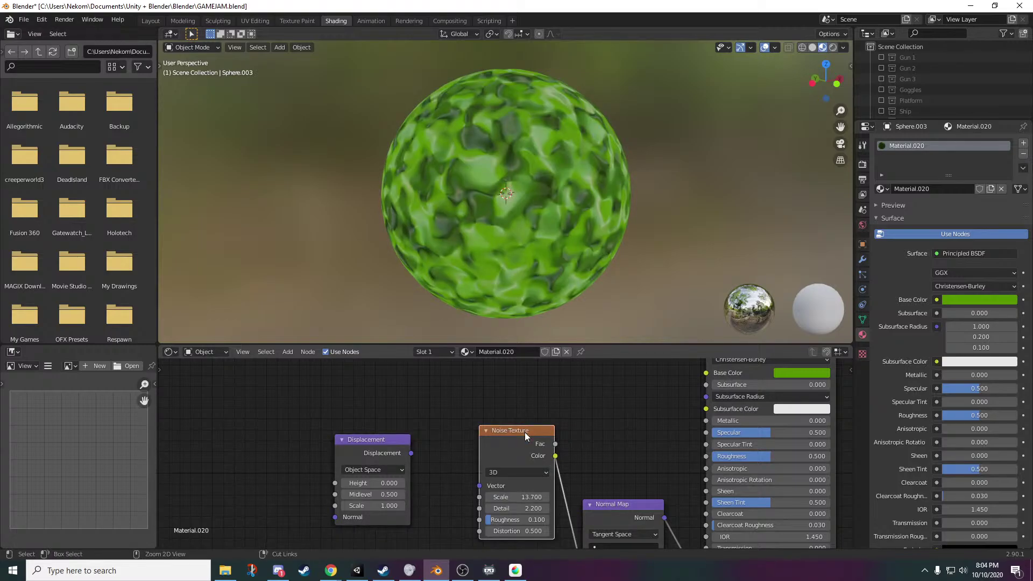
key("shift+d")
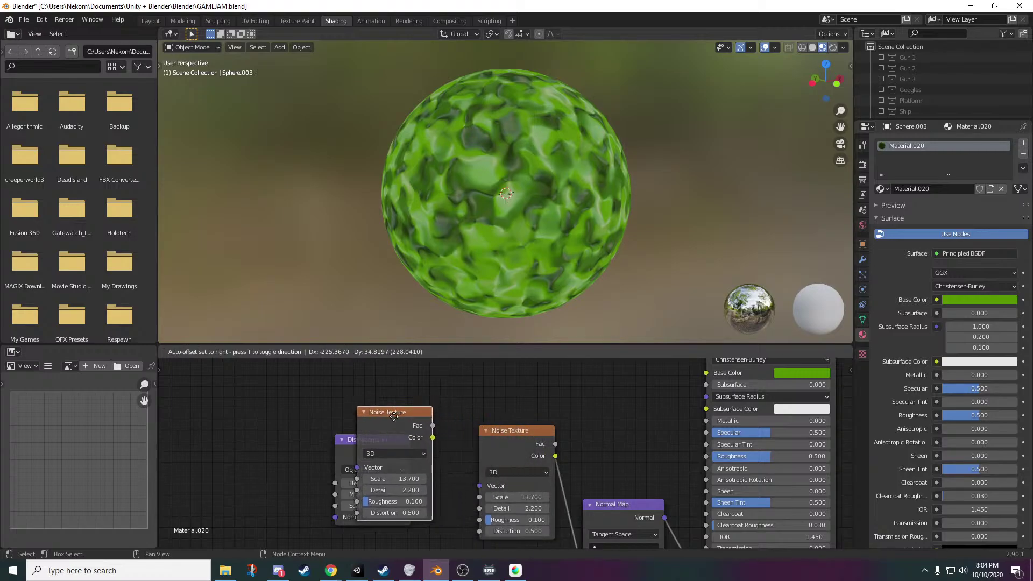
left_click(388, 439)
left_click_drag(425, 463, 479, 486)
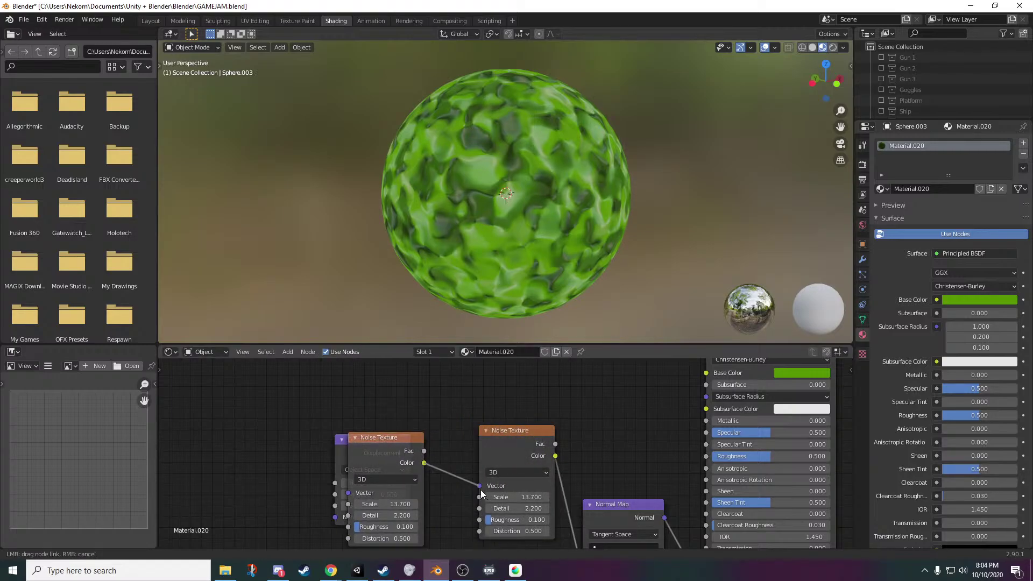
left_click_drag(343, 440, 208, 410)
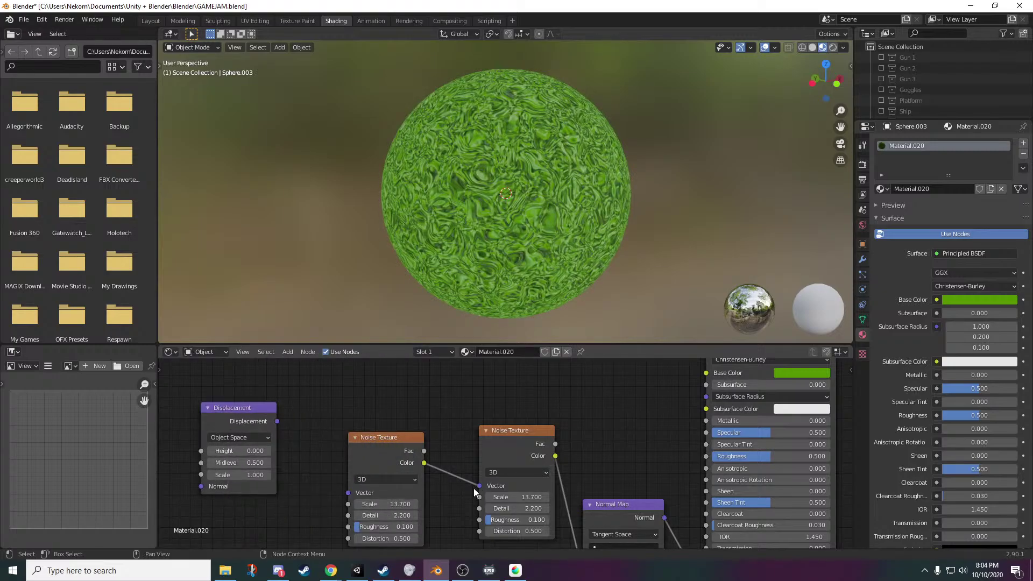
- Set the duplicated noise texture's scale to 2.6 and inspect the sphere's swirled surface
left_click_drag(378, 504, 344, 504)
mouse_move(447, 282)
middle_mouse_down()
mouse_move(552, 223)
mouse_move(554, 160)
mouse_move(534, 263)
mouse_move(463, 283)
mouse_move(587, 274)
mouse_move(570, 231)
middle_mouse_up()
scroll(592, 259, "up", 4)
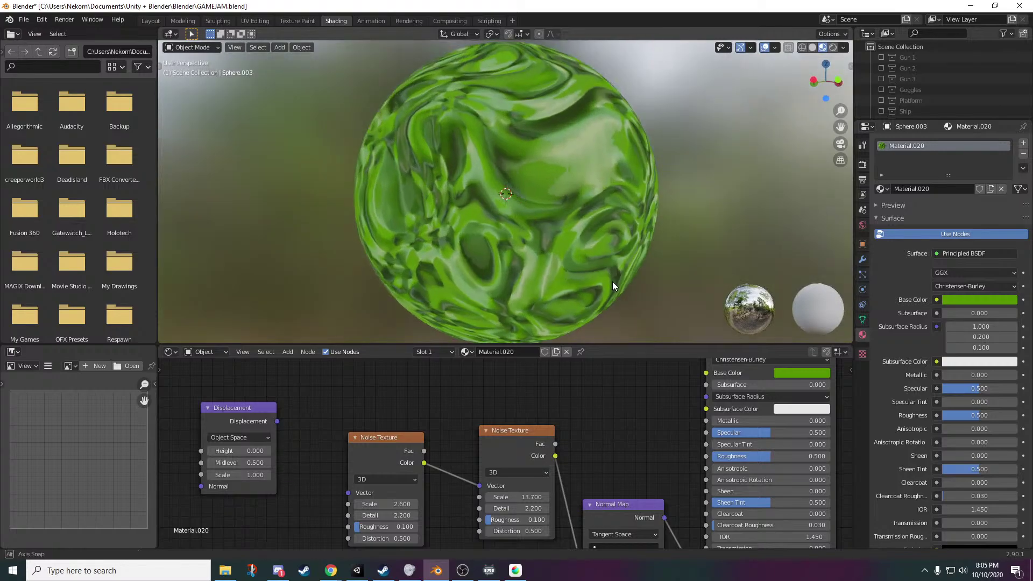
scroll(586, 231, "down", 1)
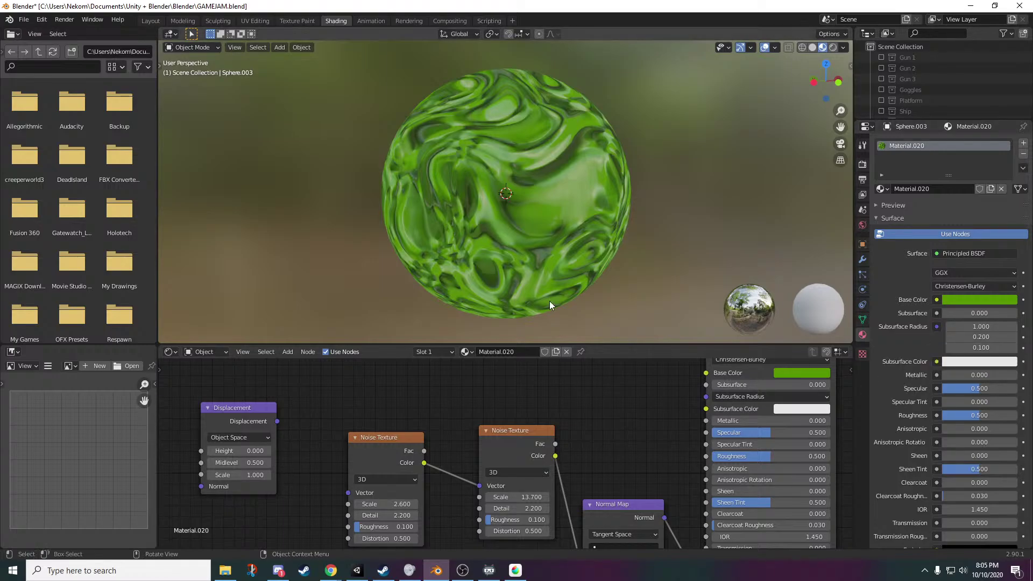
- Try driving the second noise texture's Scale with the first one's Fac output, and remove that link
scroll(441, 443, "down", 1)
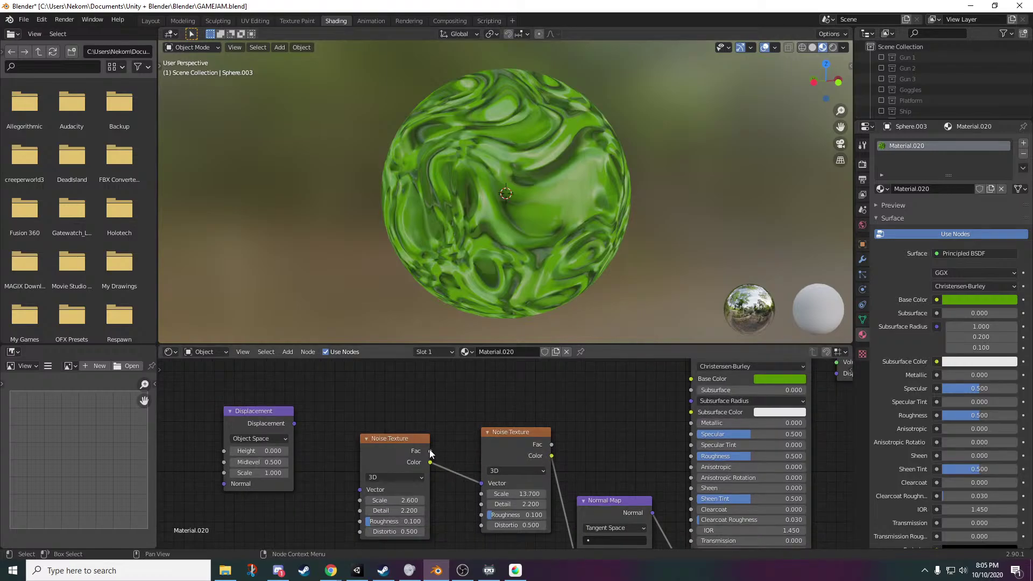
left_click_drag(430, 451, 482, 495)
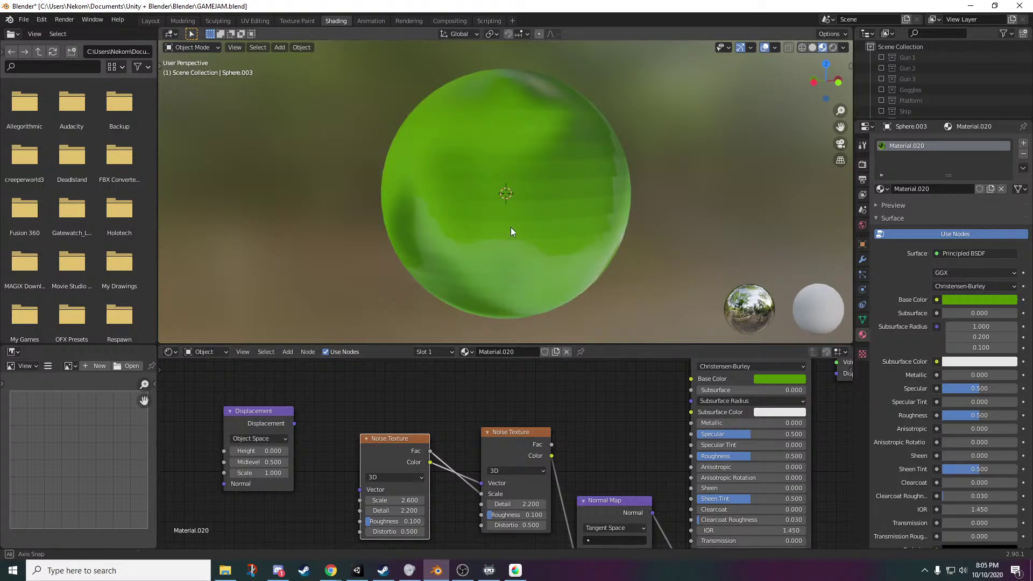
middle_click_drag(511, 227, 474, 200)
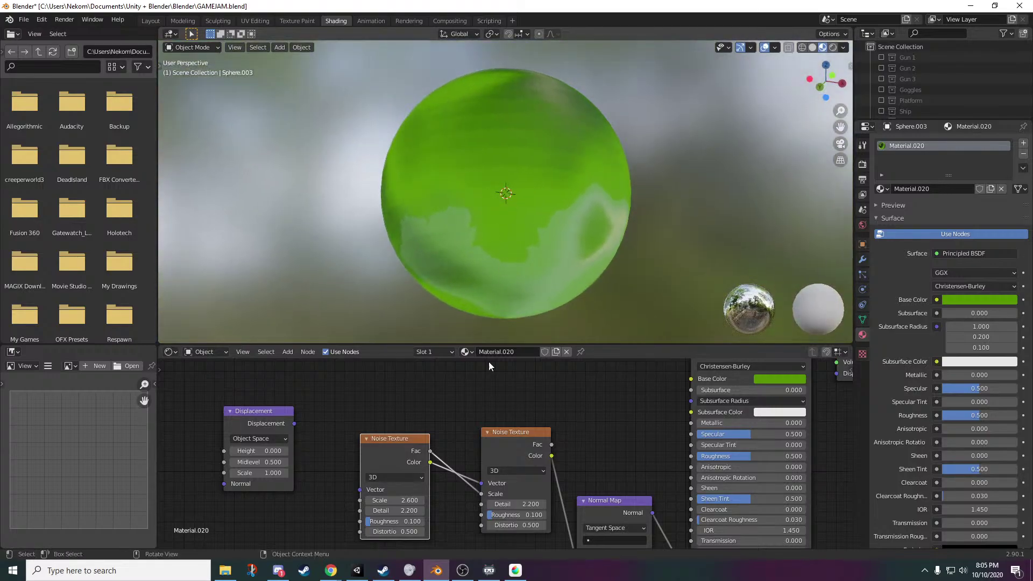
left_click_drag(481, 494, 465, 476)
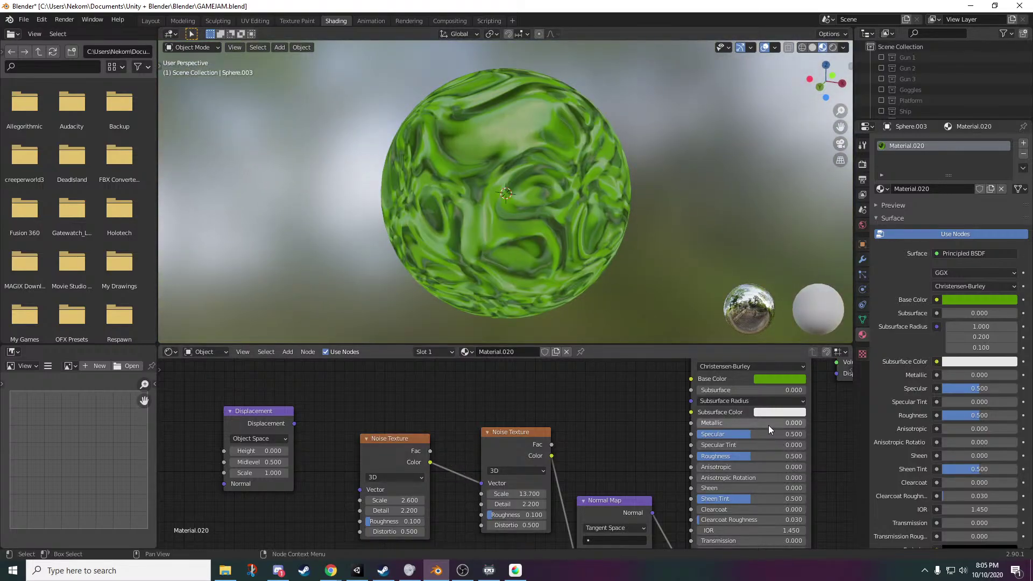
- Set the Principled BSDF's specular to 0 and its roughness to 1
left_click_drag(769, 425, 686, 434)
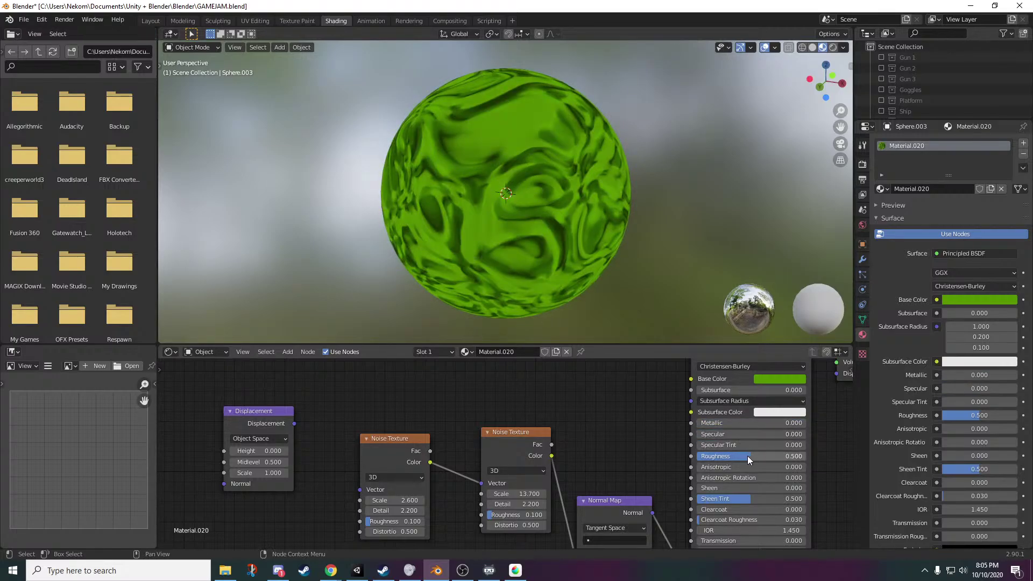
left_click_drag(747, 456, 805, 456)
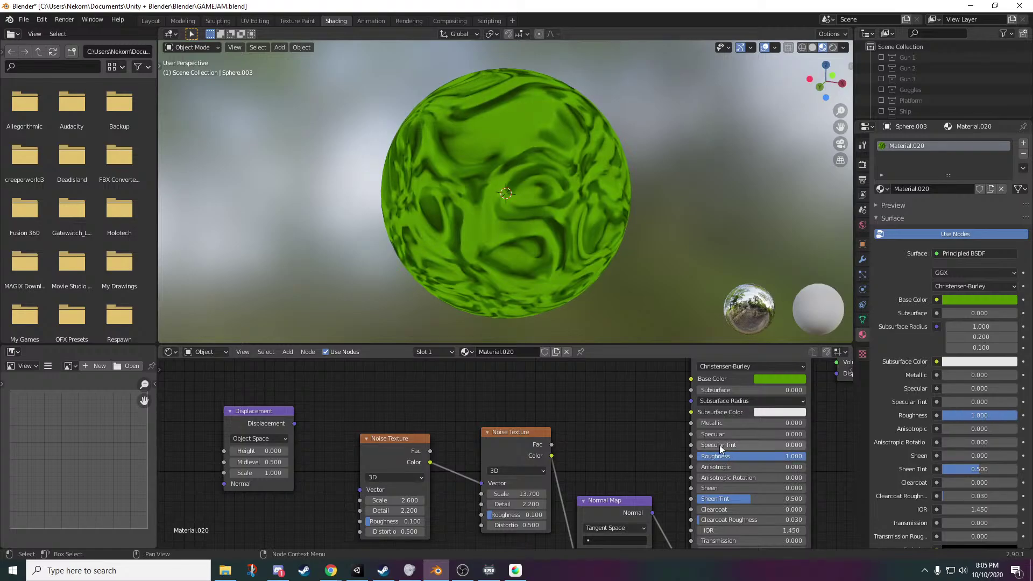
mouse_move(721, 445)
left_mouse_down()
mouse_move(778, 445)
mouse_move(719, 445)
left_mouse_up()
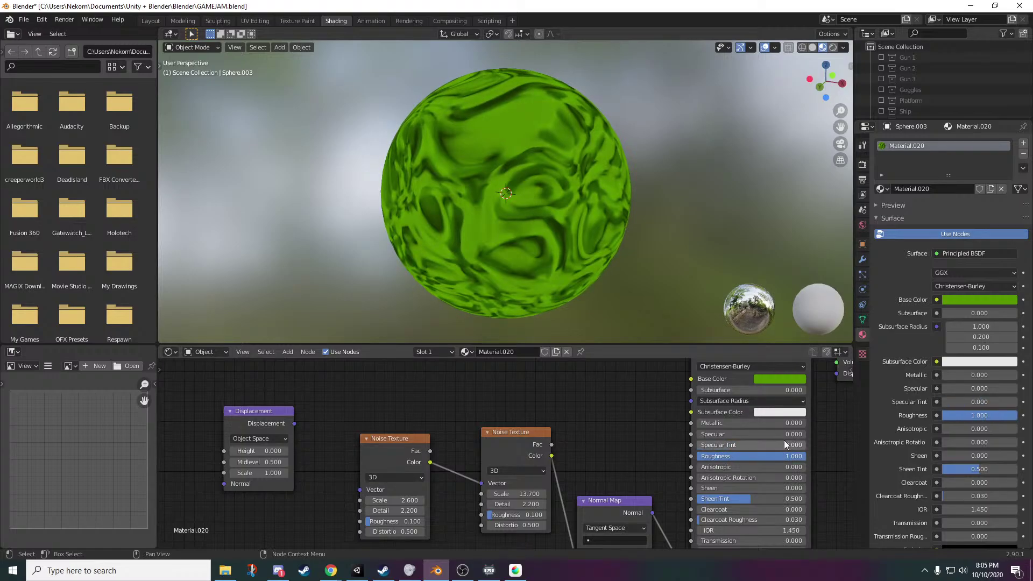
- Change the Principled BSDF's subsurface color to a saturated blue
left_click(780, 410)
left_click(778, 412)
left_click(782, 413)
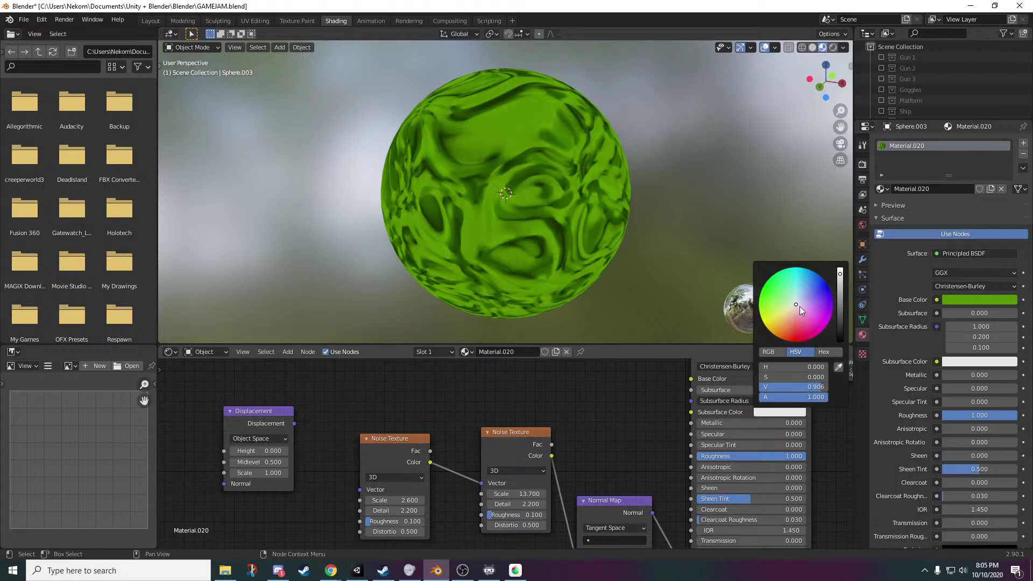
left_click_drag(799, 304, 816, 274)
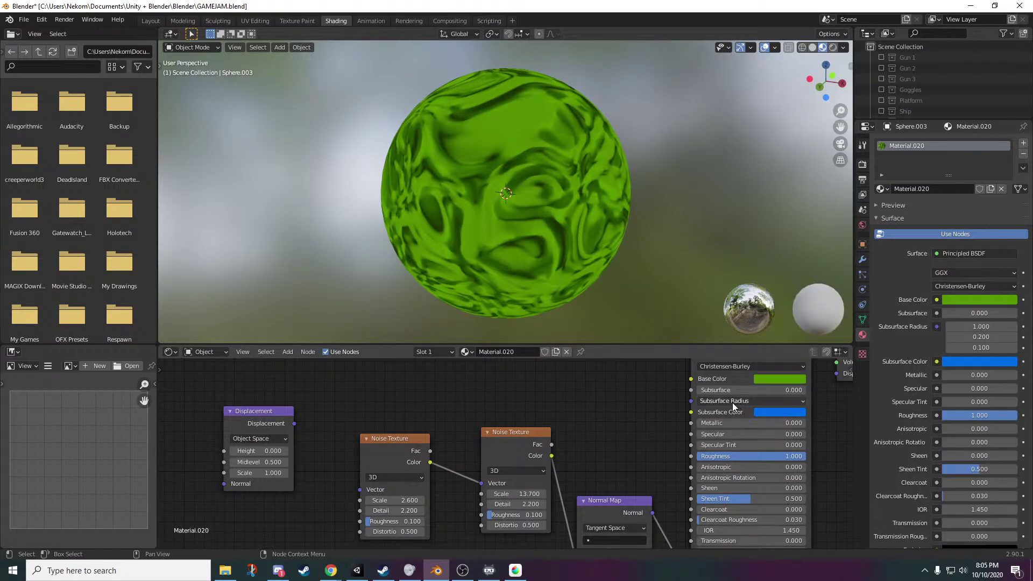
- Try a subsurface value of 0.345 on the Principled BSDF and return it to 0
left_click(738, 401)
left_click(723, 391)
left_click(733, 392)
key("BackSpace")
type("345")
key("Return")
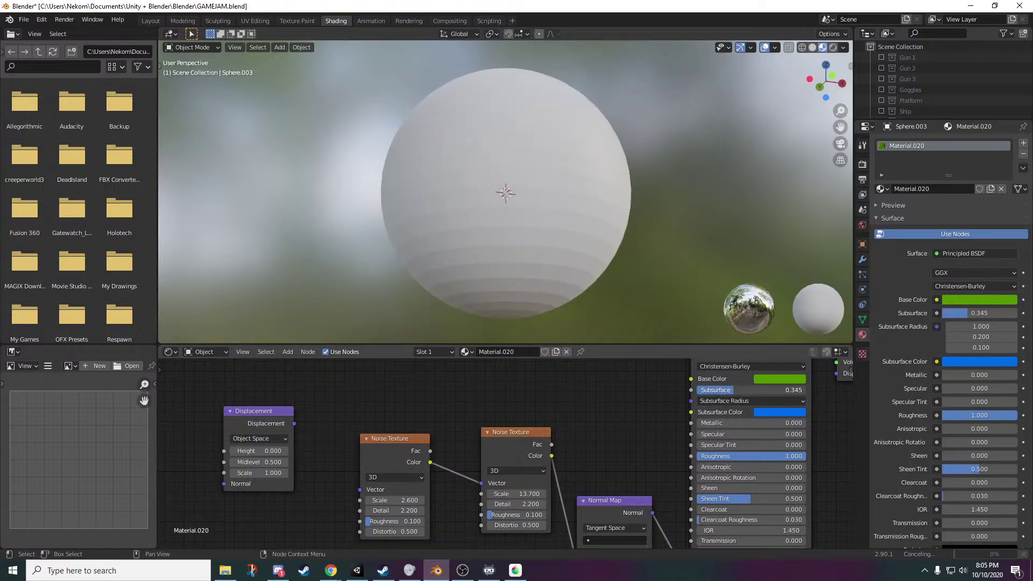
left_click_drag(735, 391, 696, 391)
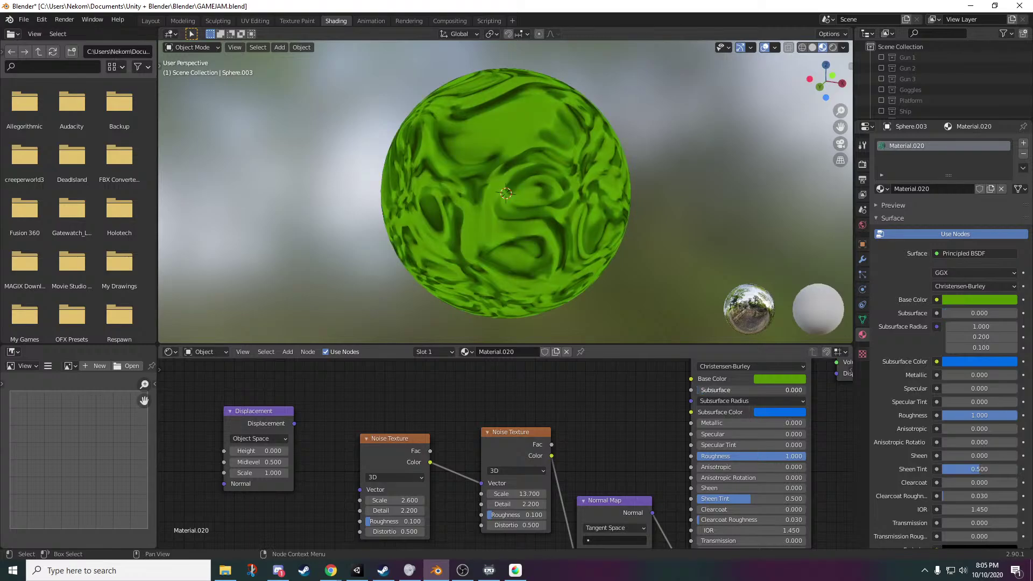
scroll(732, 441, "down", 3)
scroll(730, 442, "up", 2)
middle_click_drag(636, 474, 590, 372)
middle_click_drag(609, 488, 631, 501)
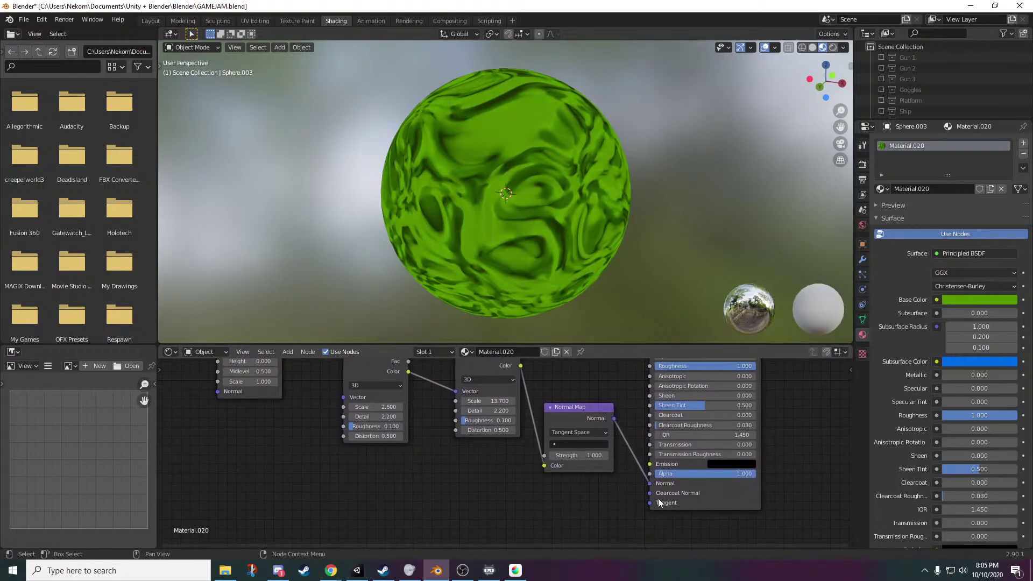
left_click_drag(725, 477, 756, 474)
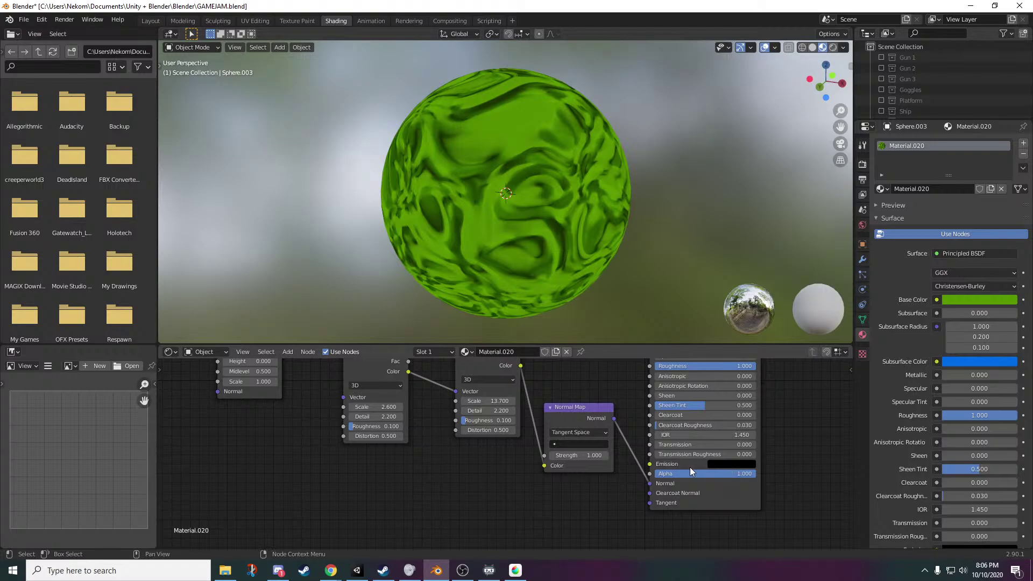
scroll(552, 493, "down", 1)
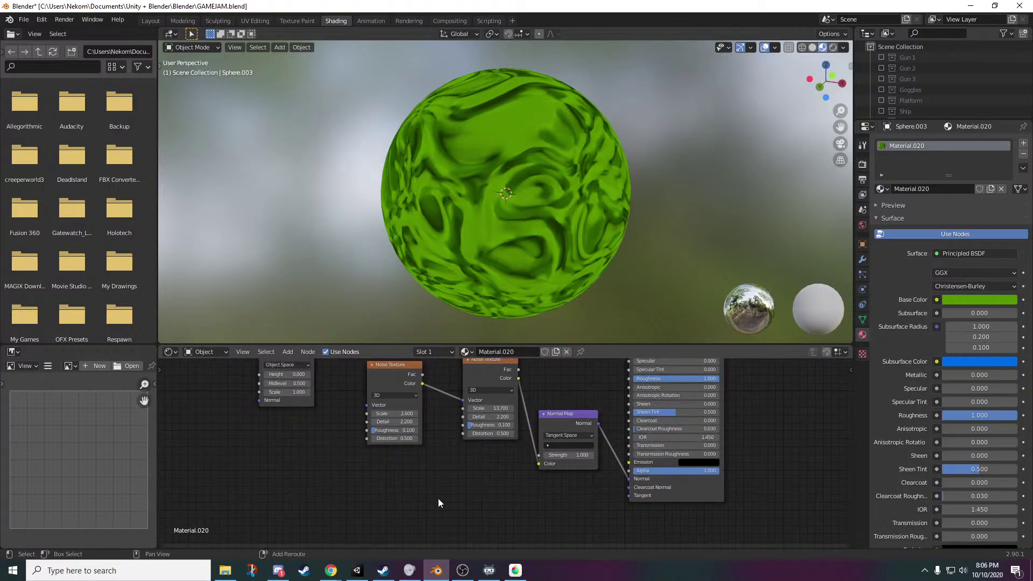
middle_click_drag(438, 498, 573, 501)
key("shift+a")
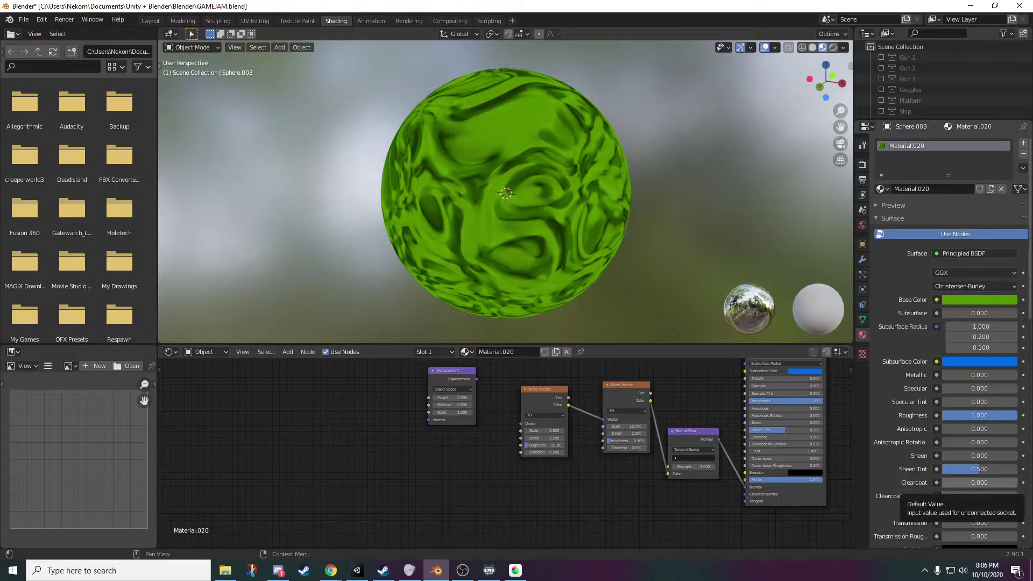
key("alt+Tab")
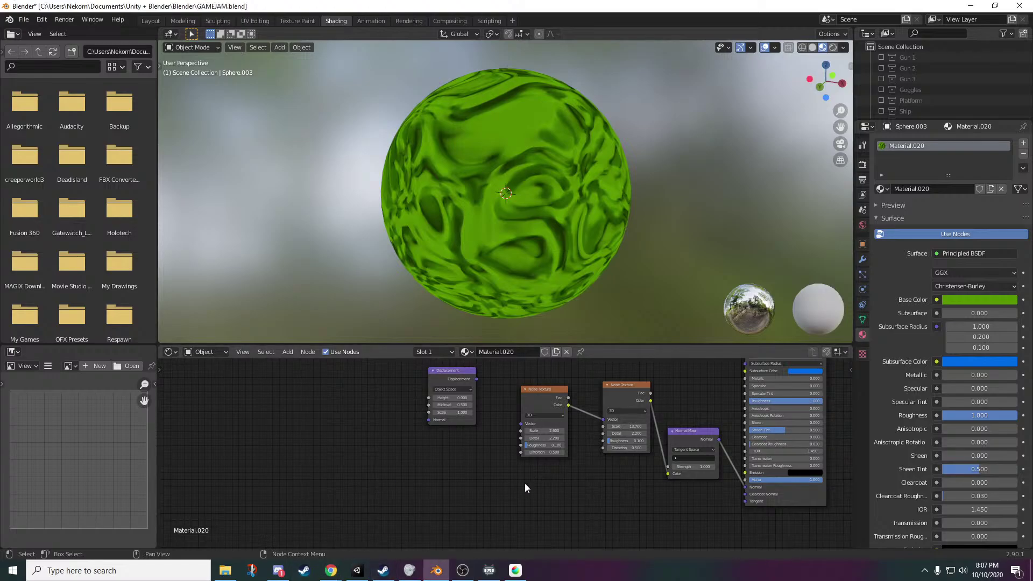
- Add a Bump node to the material's node graph, placed below the noise textures
key("shift+a")
left_click(509, 433)
type("b")
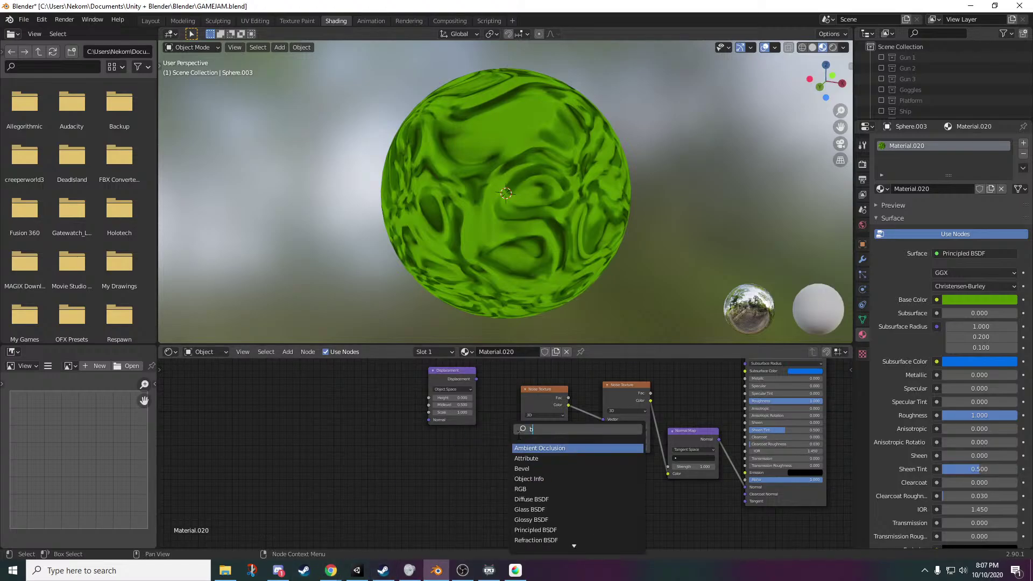
type("ump")
key("Return")
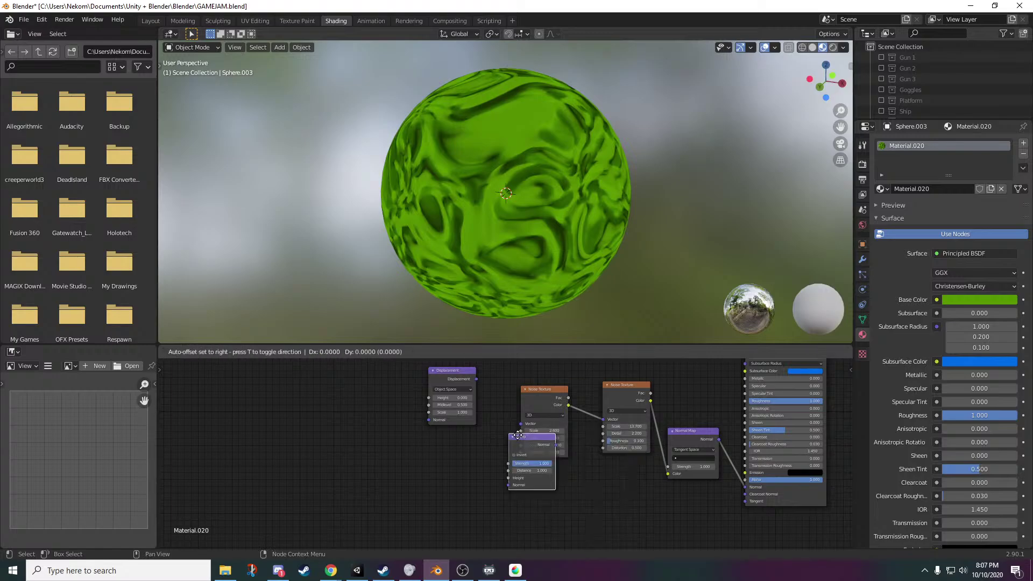
left_click(587, 476)
- Connect the Bump node's Normal output to the Principled BSDF's Normal input and move the Bump node close to the shader
scroll(646, 471, "up", 2)
middle_click_drag(705, 465, 542, 384)
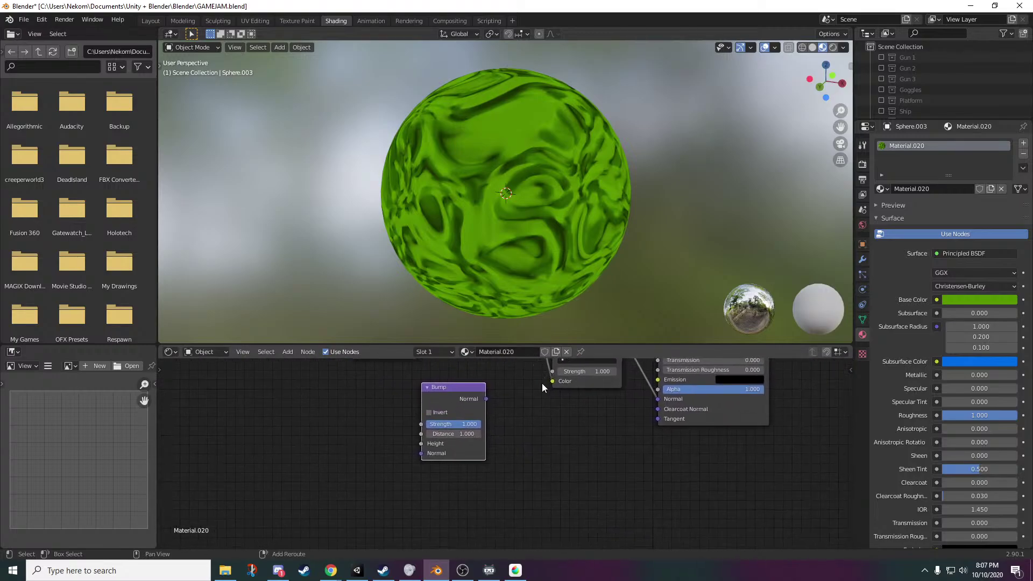
scroll(626, 425, "up", 1)
mouse_move(682, 392)
left_mouse_down()
mouse_move(486, 402)
mouse_move(676, 395)
left_mouse_up()
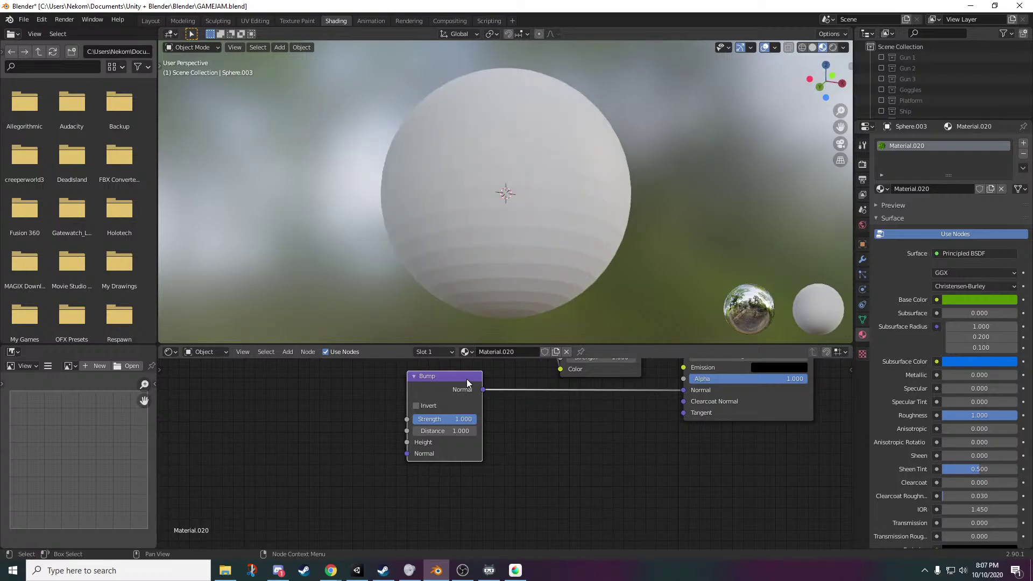
left_click_drag(467, 384, 622, 414)
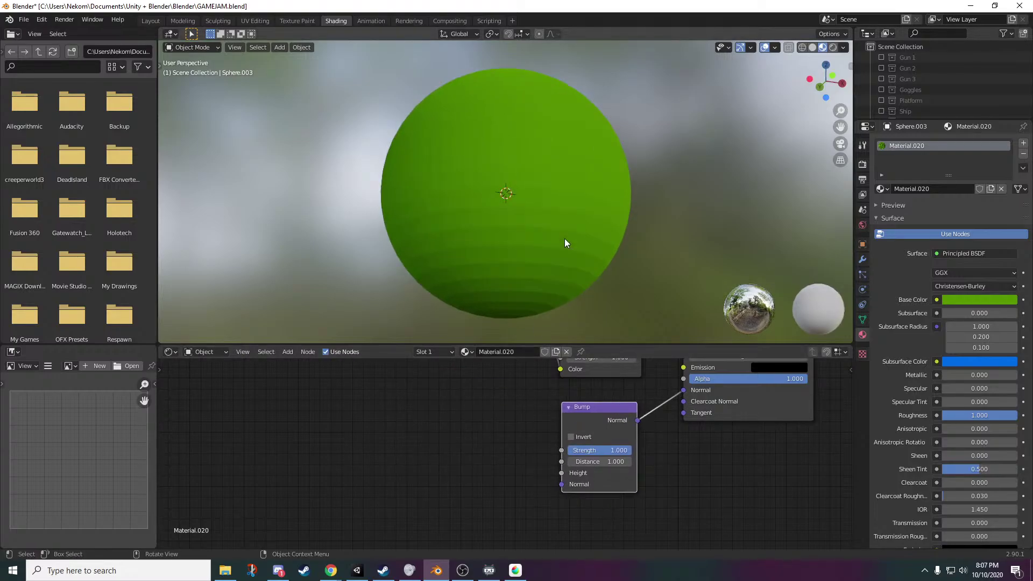
left_click(602, 451)
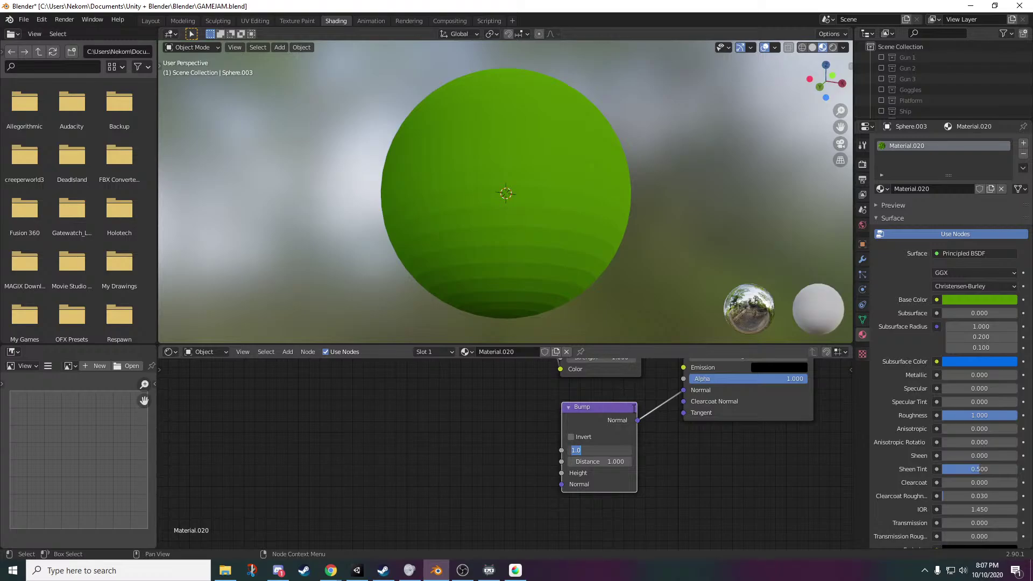
key("Return")
- Move the Normal Map and second noise texture ahead of the Bump node and link the Normal Map's output to the Bump's Height
scroll(647, 437, "down", 4)
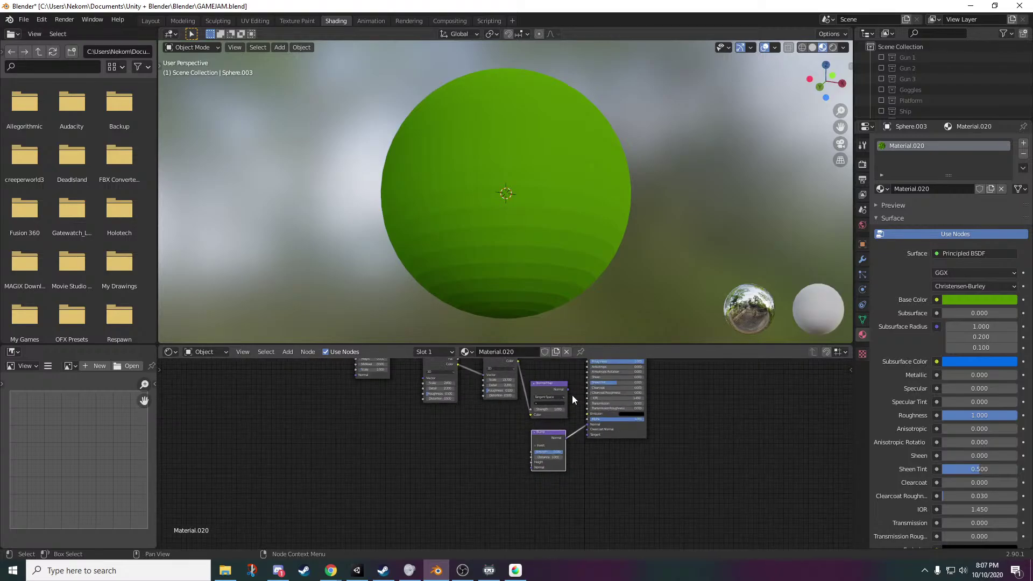
left_click_drag(567, 389, 530, 466)
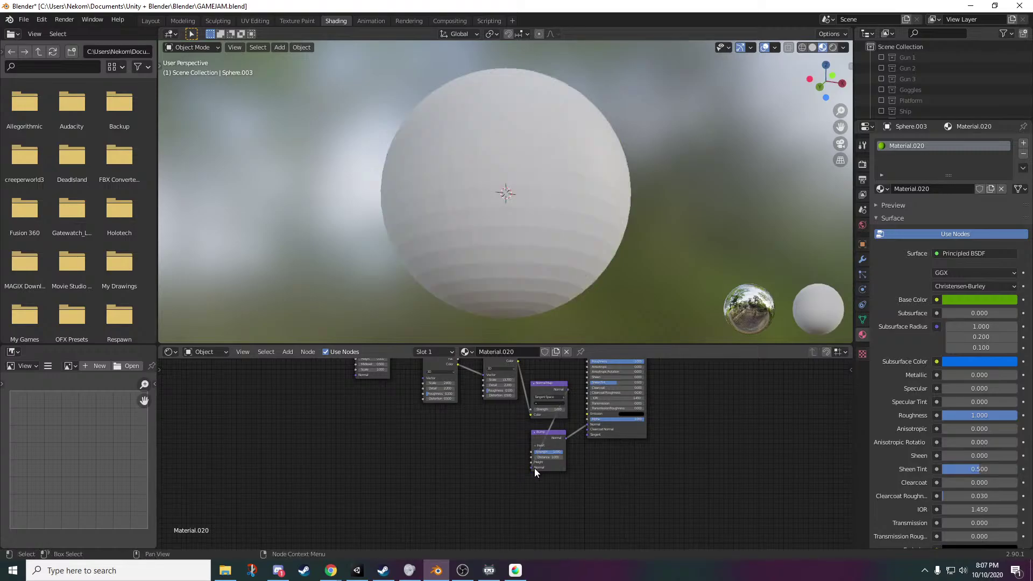
left_click_drag(467, 413, 480, 448)
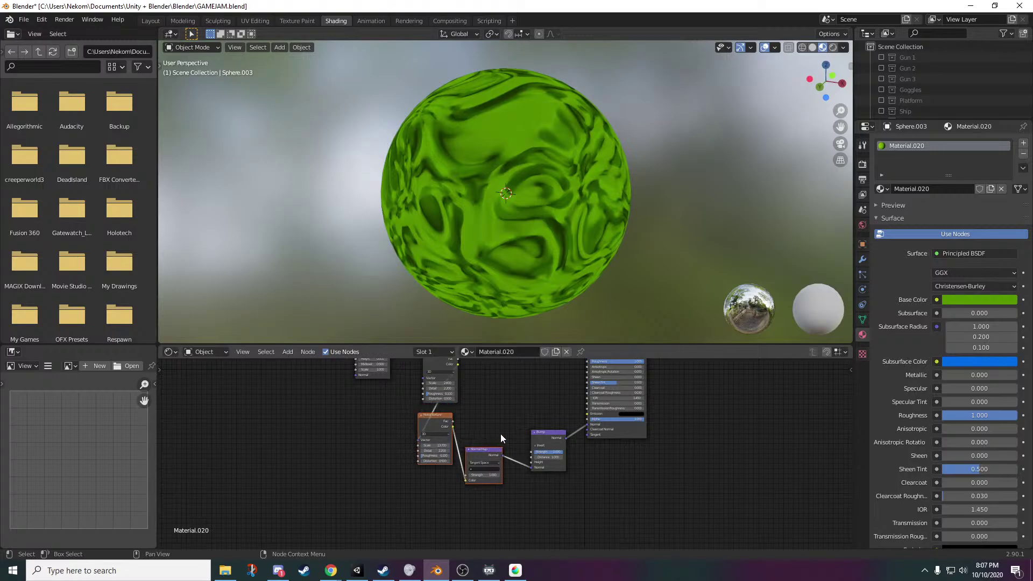
scroll(522, 436, "up", 6)
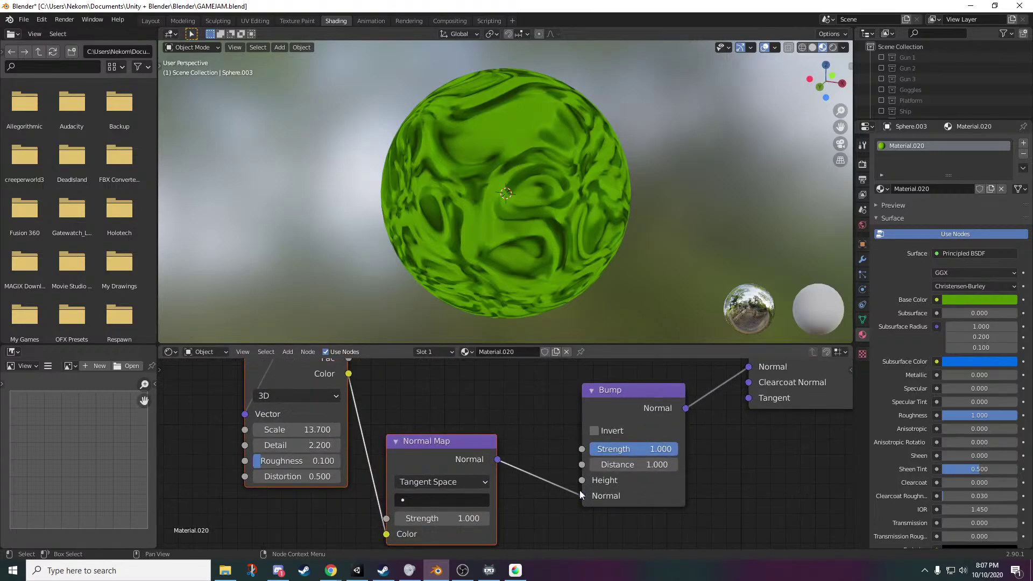
left_click_drag(582, 496, 581, 480)
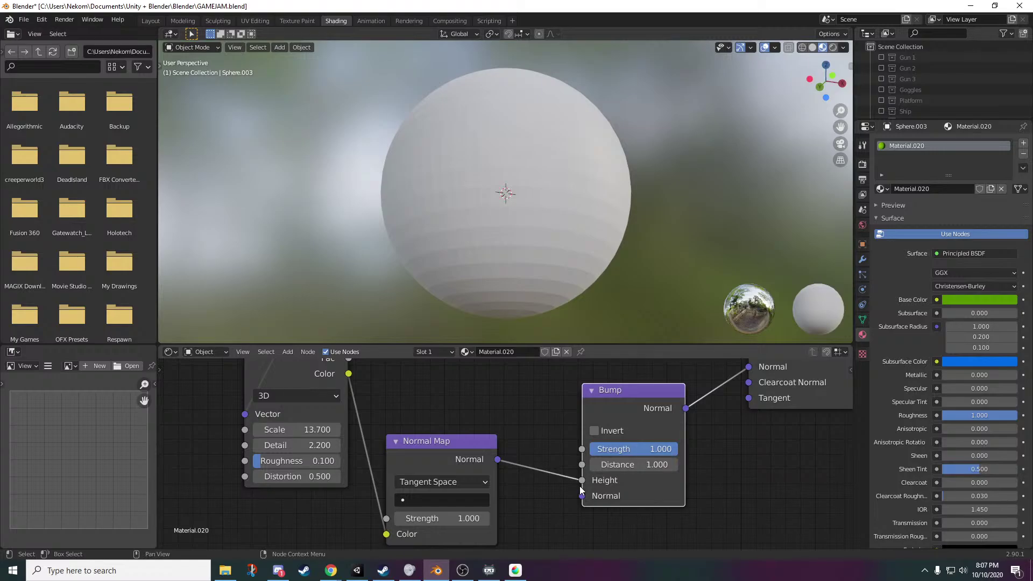
scroll(521, 476, "down", 2)
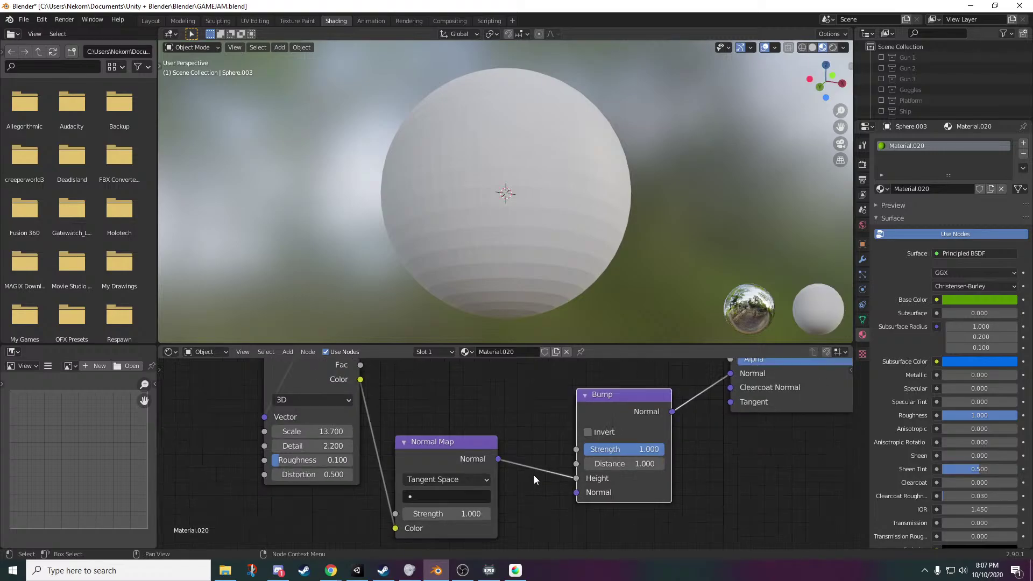
scroll(540, 275, "up", 2)
- Try a strength of 10 on the Normal Map node and return it to 1
middle_click_drag(549, 247, 539, 280)
left_click_drag(463, 501, 533, 501)
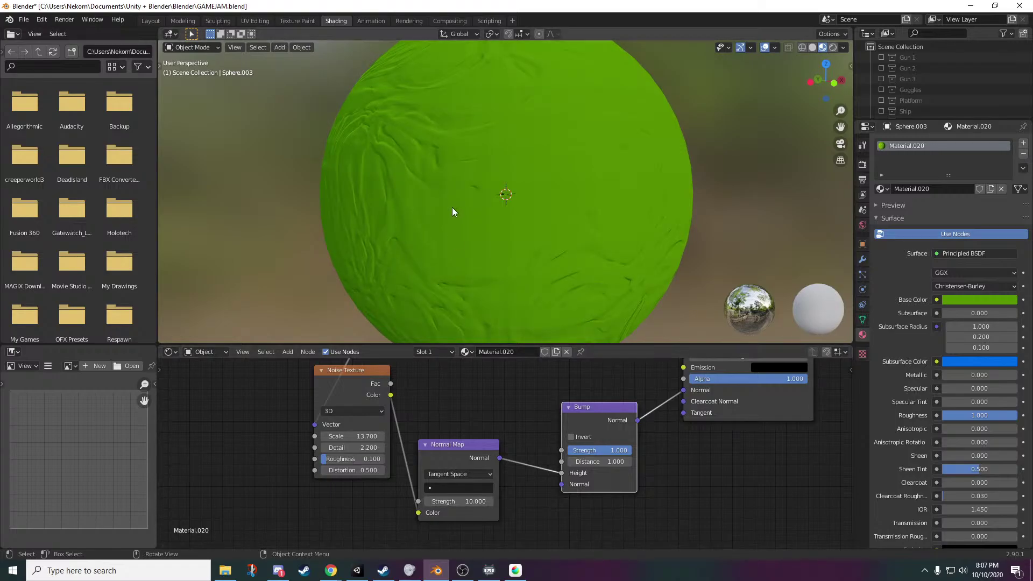
mouse_move(452, 208)
middle_mouse_down()
mouse_move(498, 222)
mouse_move(518, 189)
mouse_move(553, 186)
middle_mouse_up()
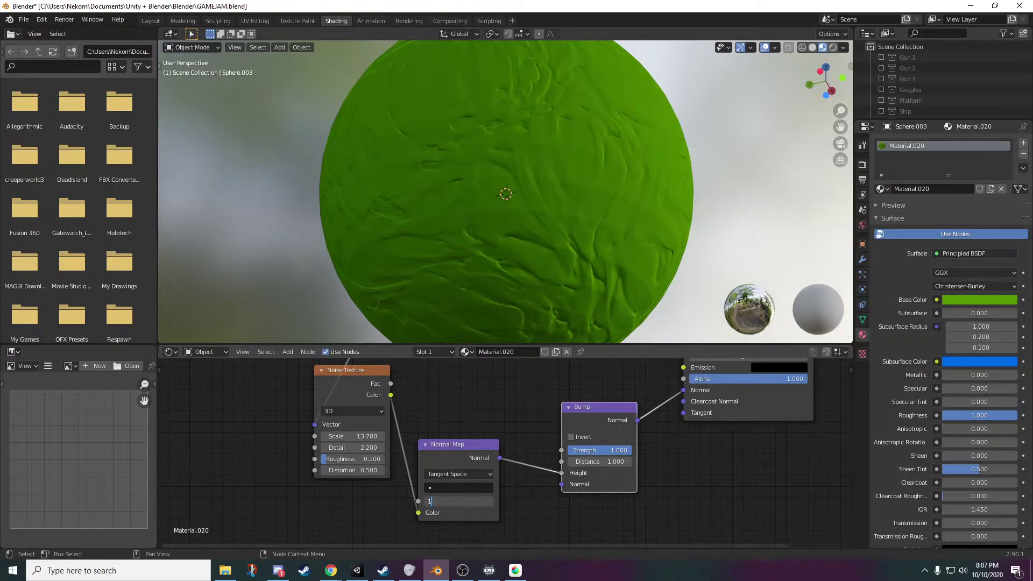
key("Return")
- Arrange the two noise texture nodes in sequence before the Normal Map node
left_click_drag(358, 372, 316, 429)
scroll(372, 422, "up", 1)
scroll(417, 417, "down", 7)
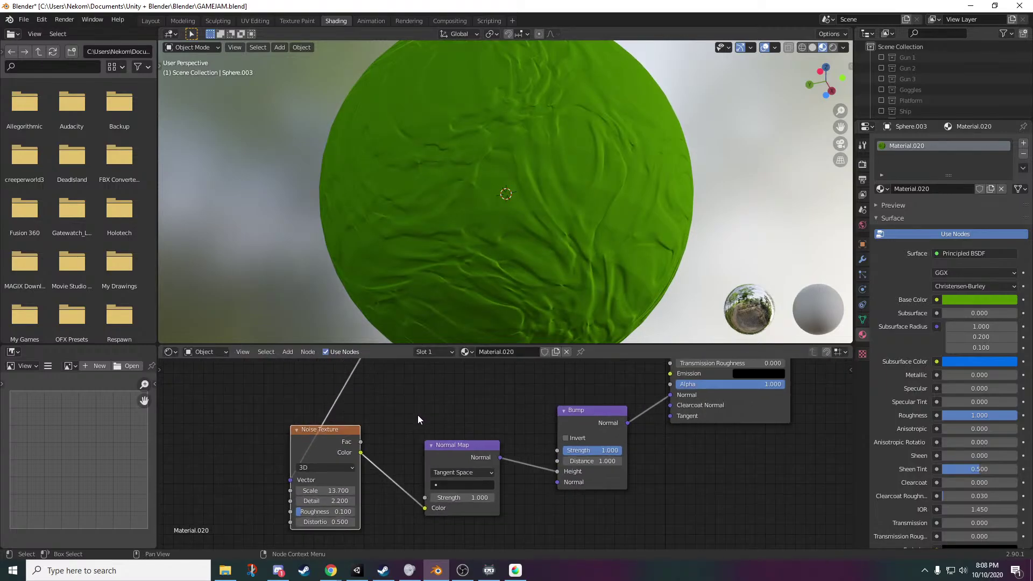
middle_click_drag(481, 431, 549, 533, "shift")
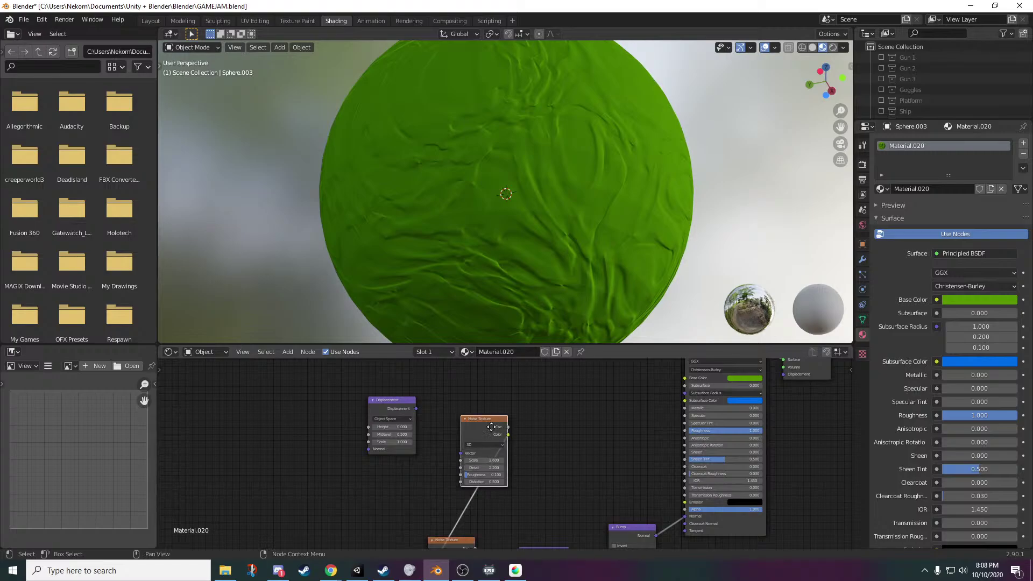
left_click_drag(492, 427, 380, 527)
middle_click_drag(491, 458, 505, 311)
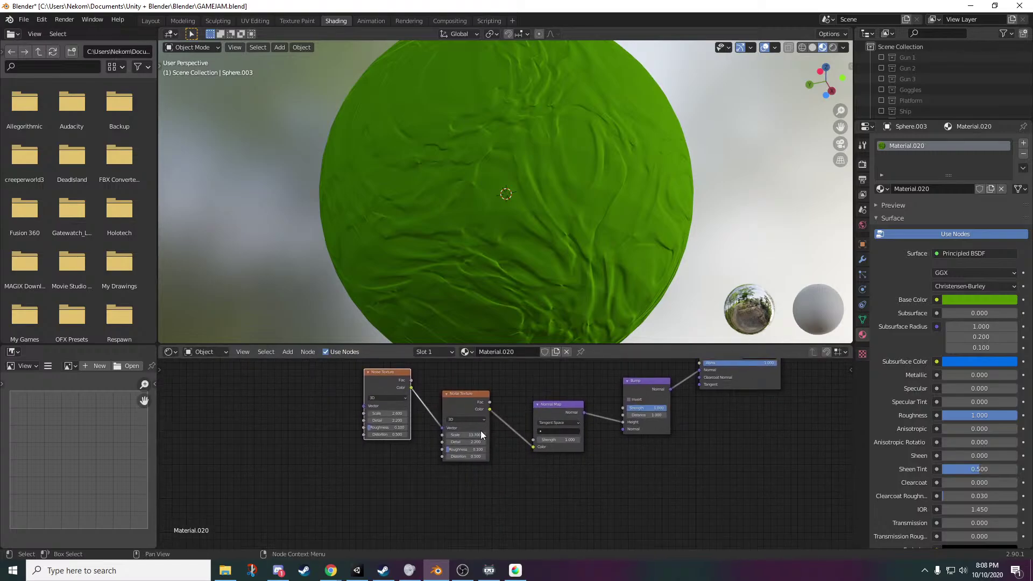
- Try a Scale of 8.2 on the first noise texture and lower it to 5.8
scroll(481, 434, "up", 1)
scroll(537, 202, "up", 4)
scroll(537, 203, "down", 5)
middle_click_drag(537, 202, 534, 277)
left_click_drag(377, 410, 407, 411)
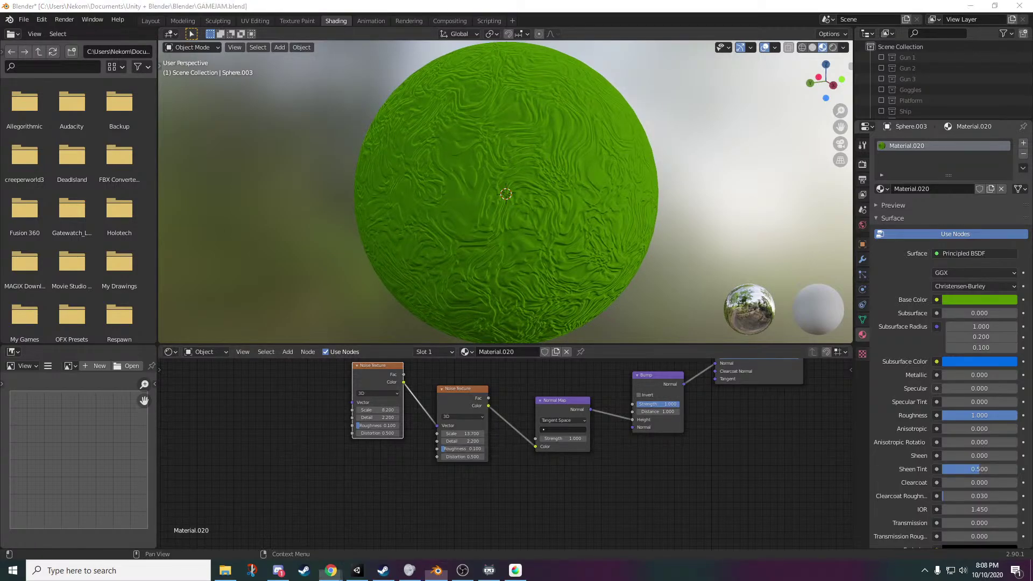
scroll(399, 404, "up", 1)
scroll(399, 404, "up", 2)
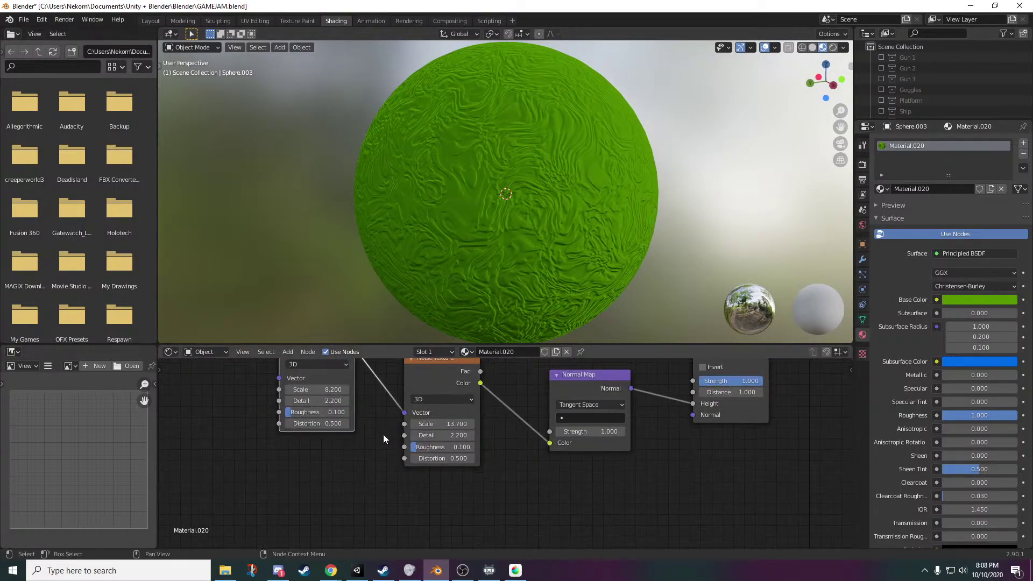
middle_click_drag(494, 487, 564, 549)
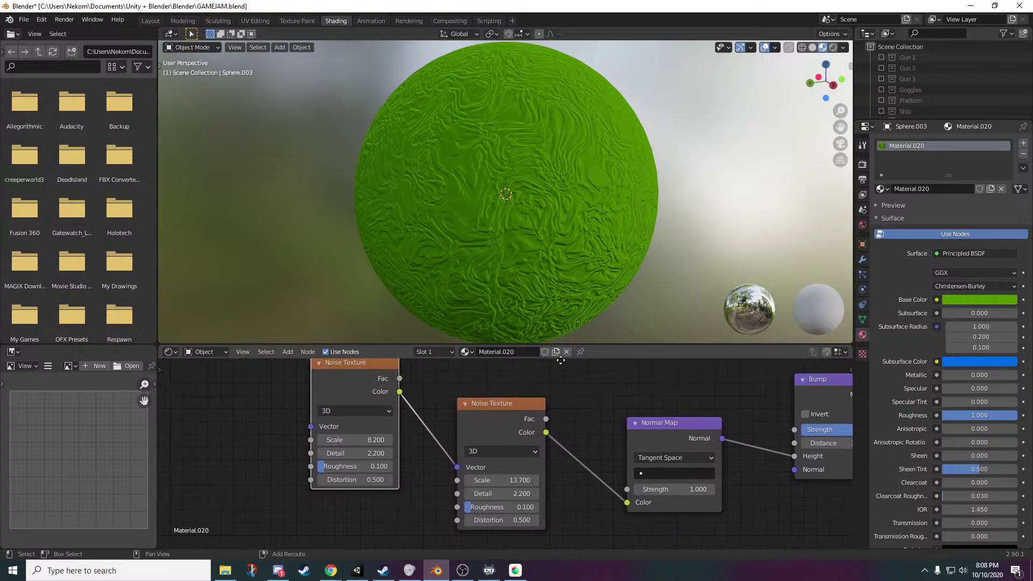
left_click_drag(352, 440, 328, 440)
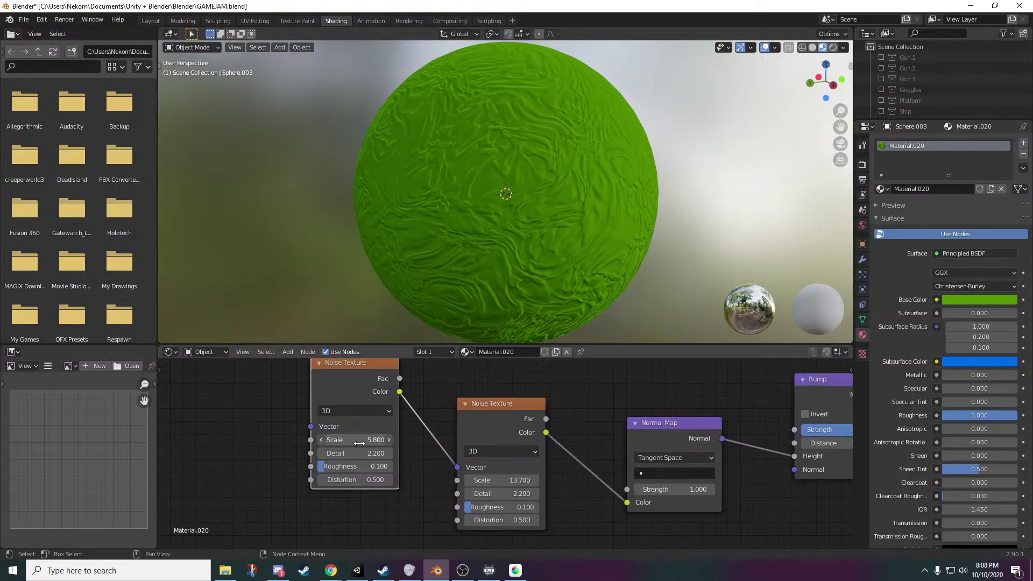
- Set the second noise texture's Scale to 5.9, Detail to 16, Roughness to 0.067 and Distortion to -0.4
left_click_drag(501, 481, 441, 481)
left_click_drag(504, 494, 508, 495)
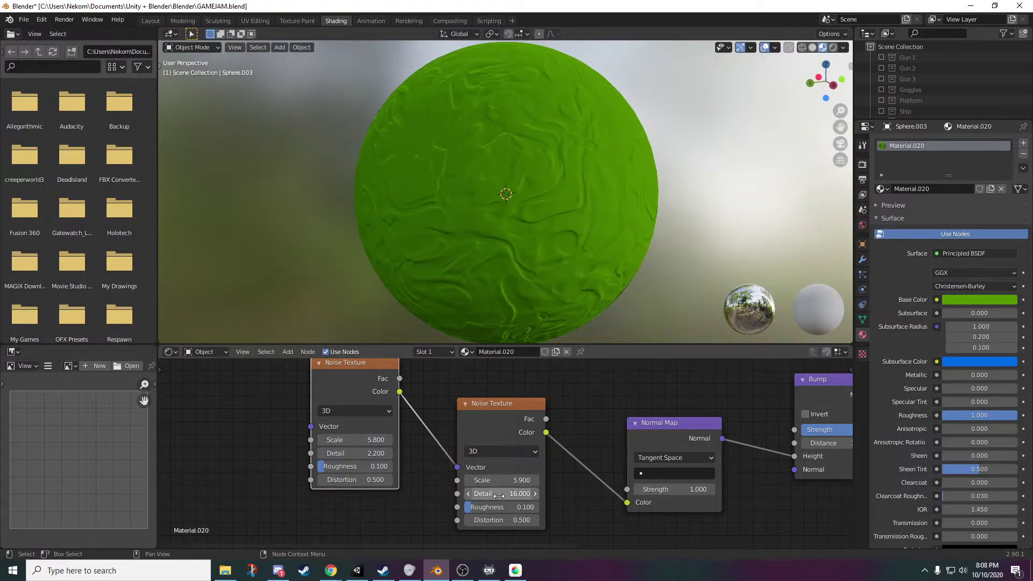
mouse_move(487, 507)
left_mouse_down()
mouse_move(493, 520)
mouse_move(479, 520)
mouse_move(492, 520)
left_mouse_up()
- Set the first noise texture's Scale to 6.6, Detail to 1.7 and Roughness to 0.275, and inspect the sphere's surface
left_click_drag(356, 480, 351, 439)
mouse_move(601, 236)
middle_mouse_down()
mouse_move(567, 264)
mouse_move(496, 280)
mouse_move(415, 251)
mouse_move(602, 247)
middle_mouse_up()
scroll(604, 247, "down", 4)
scroll(604, 246, "up", 2)
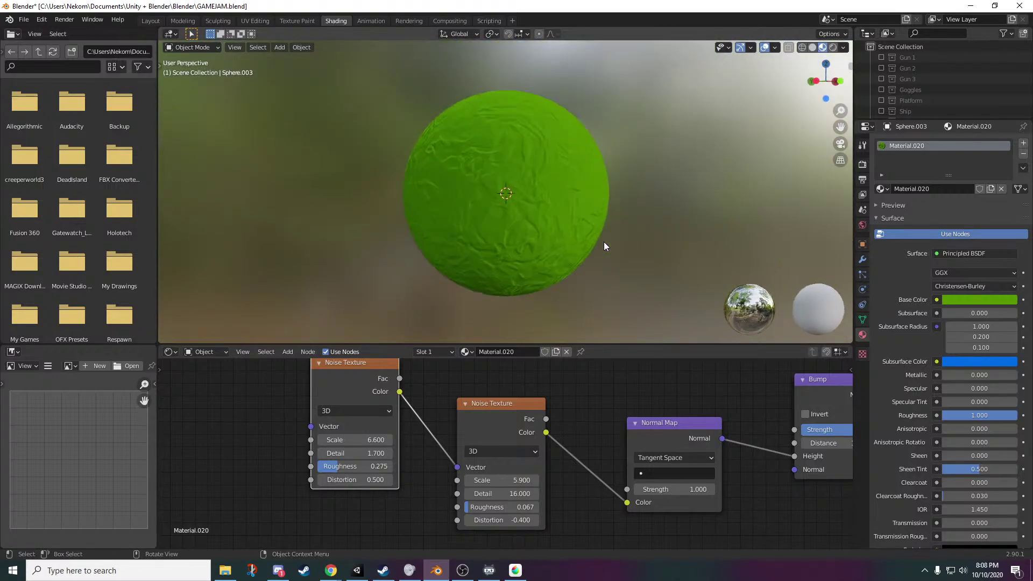
scroll(604, 247, "up", 3)
scroll(545, 464, "down", 5)
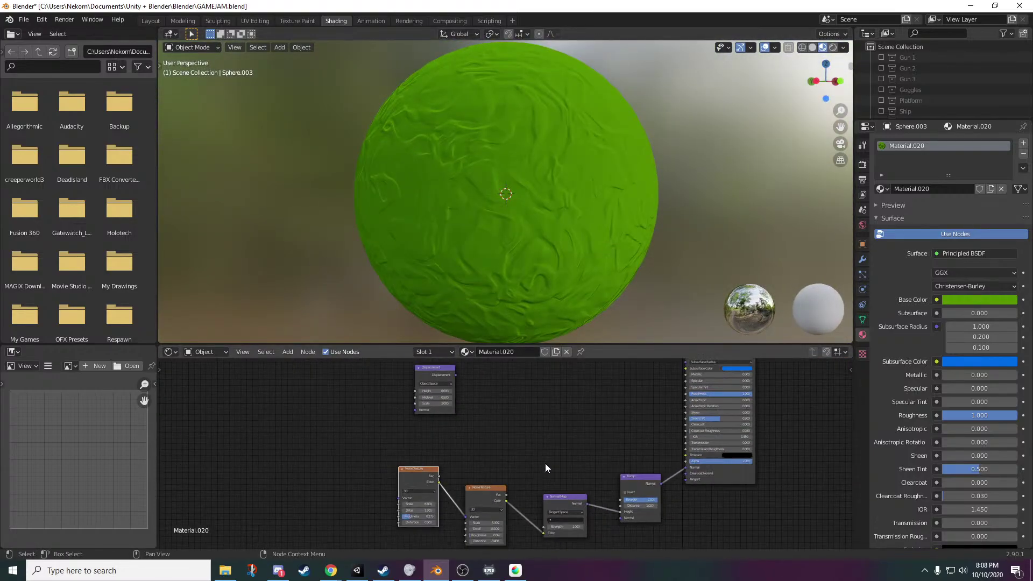
scroll(545, 464, "up", 5)
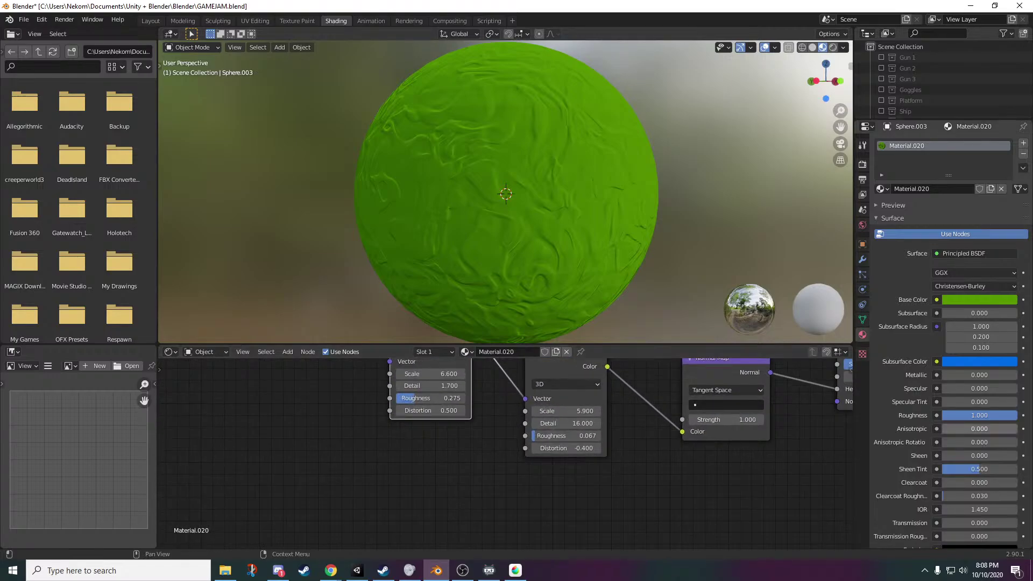